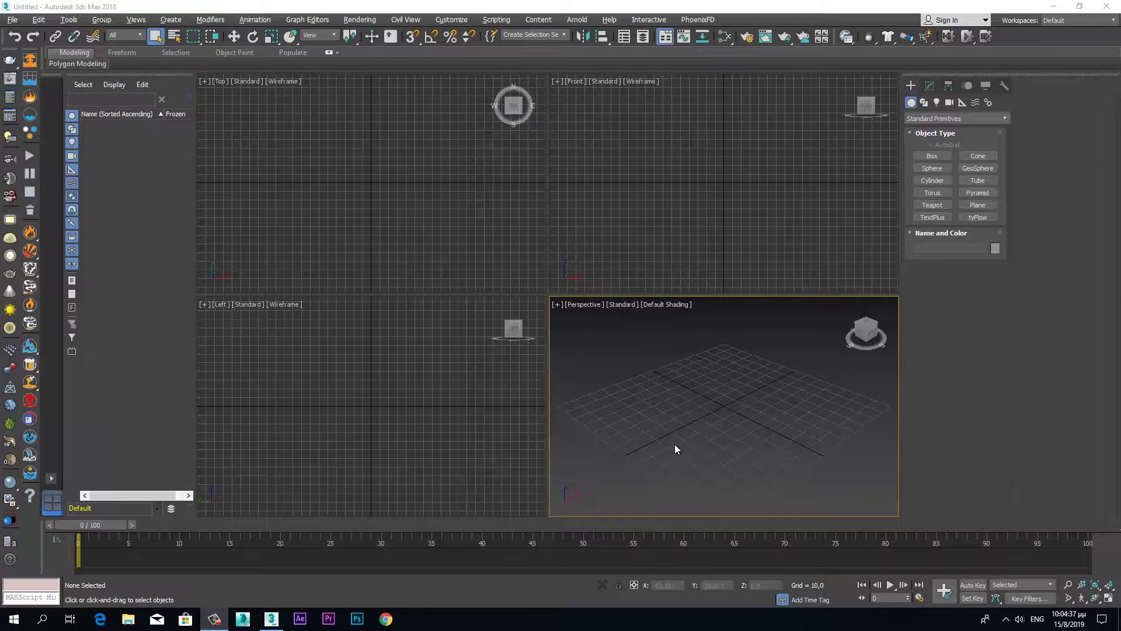
Maximize the Perspective view and create a box sized 40×40×40.
key("alt+w")
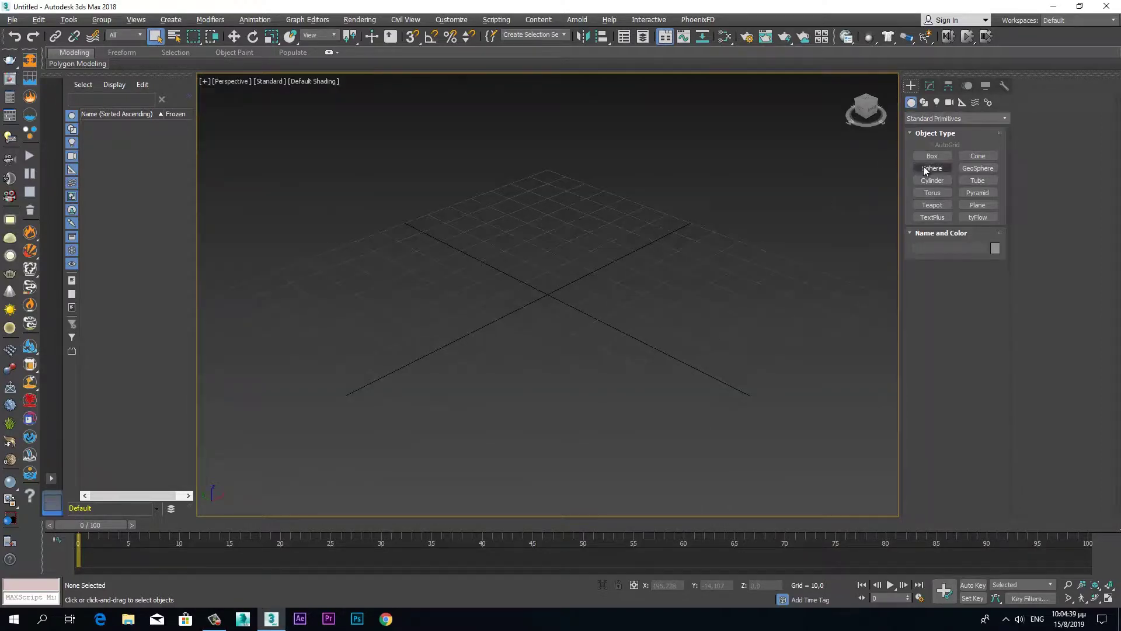
left_click(925, 157)
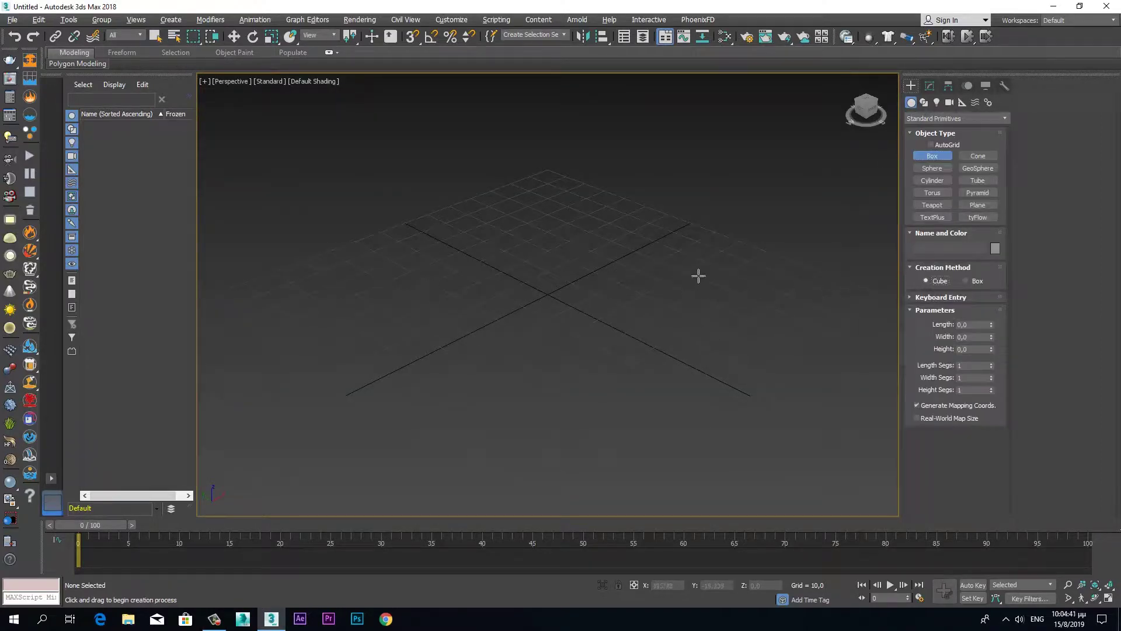
left_click_drag(548, 293, 552, 266)
left_click(950, 325)
type("40")
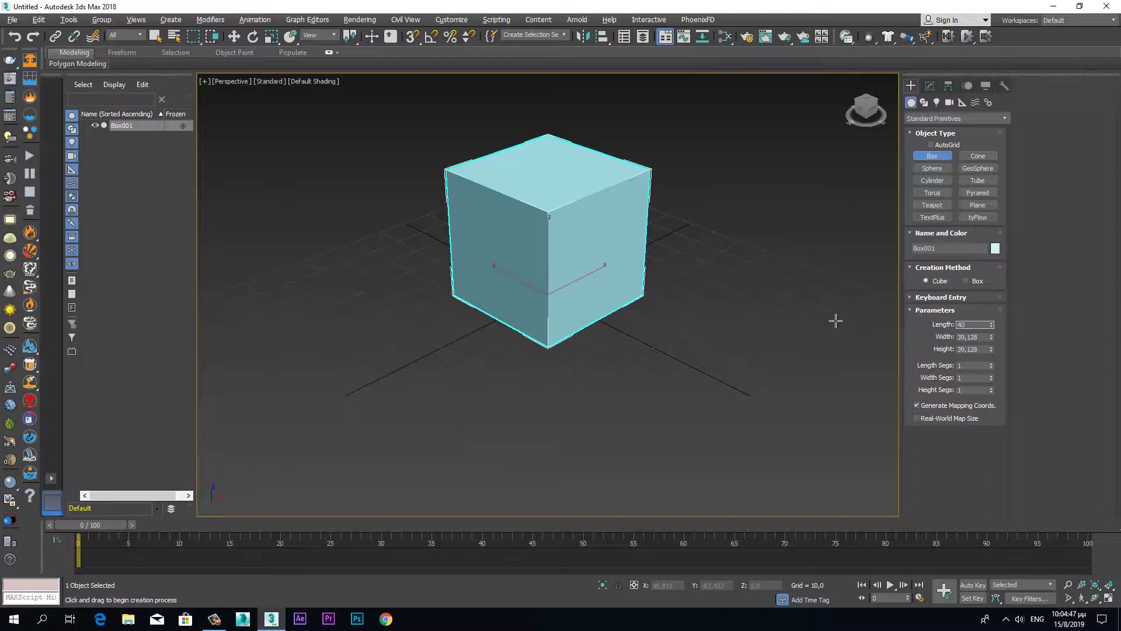
key("Tab")
type("40")
key("Tab")
type("4")
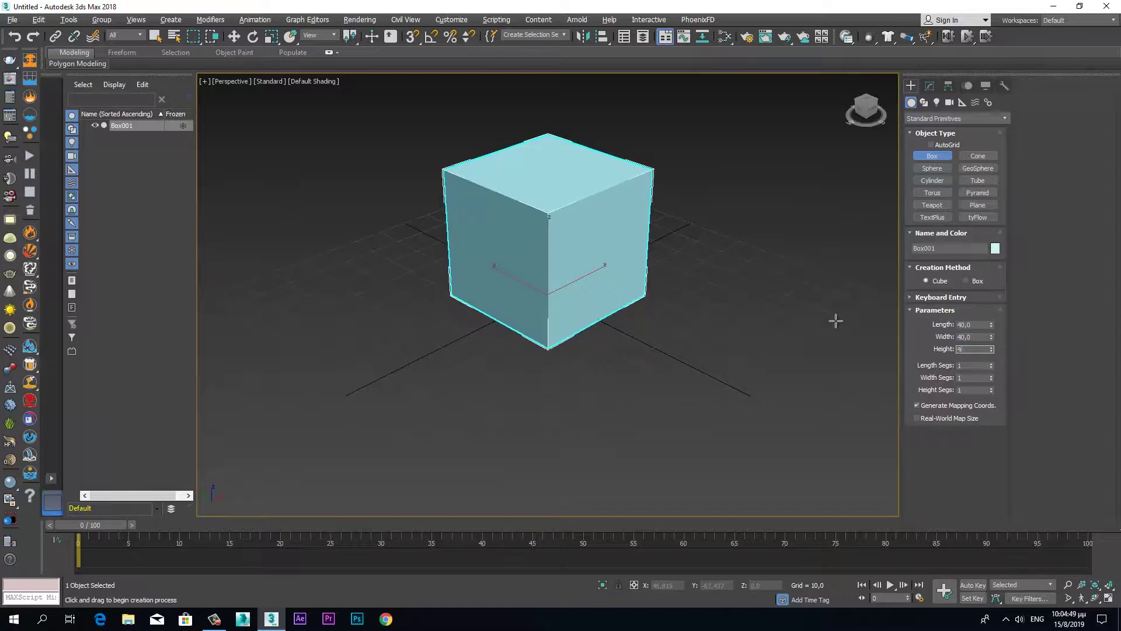
key("Return")
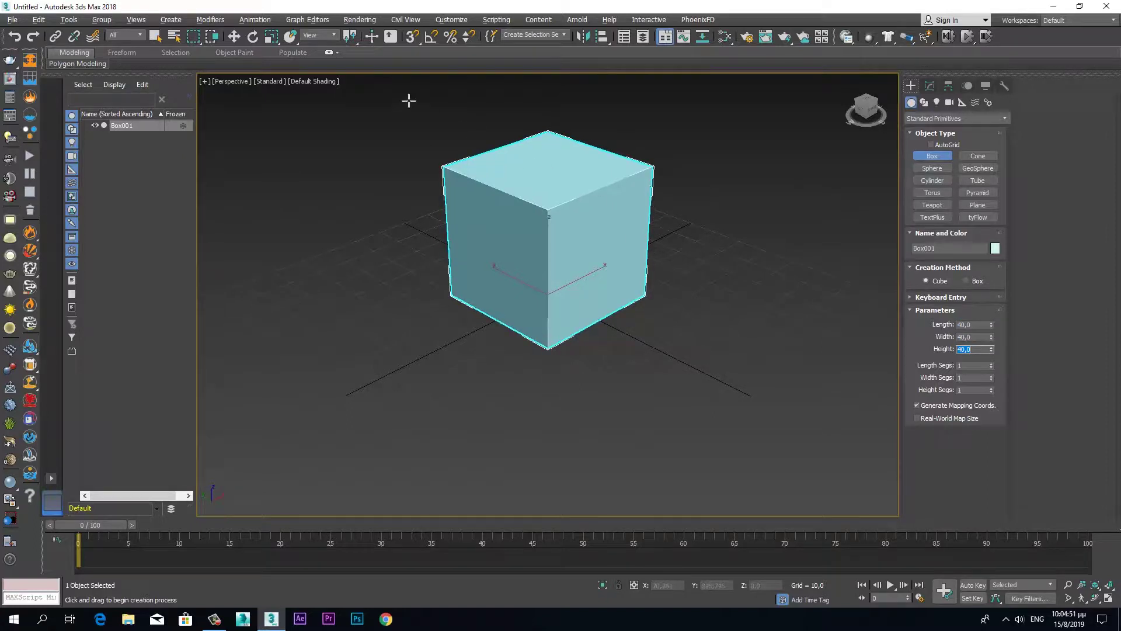
Move the cube to the origin and colour it grey.
left_click(235, 39)
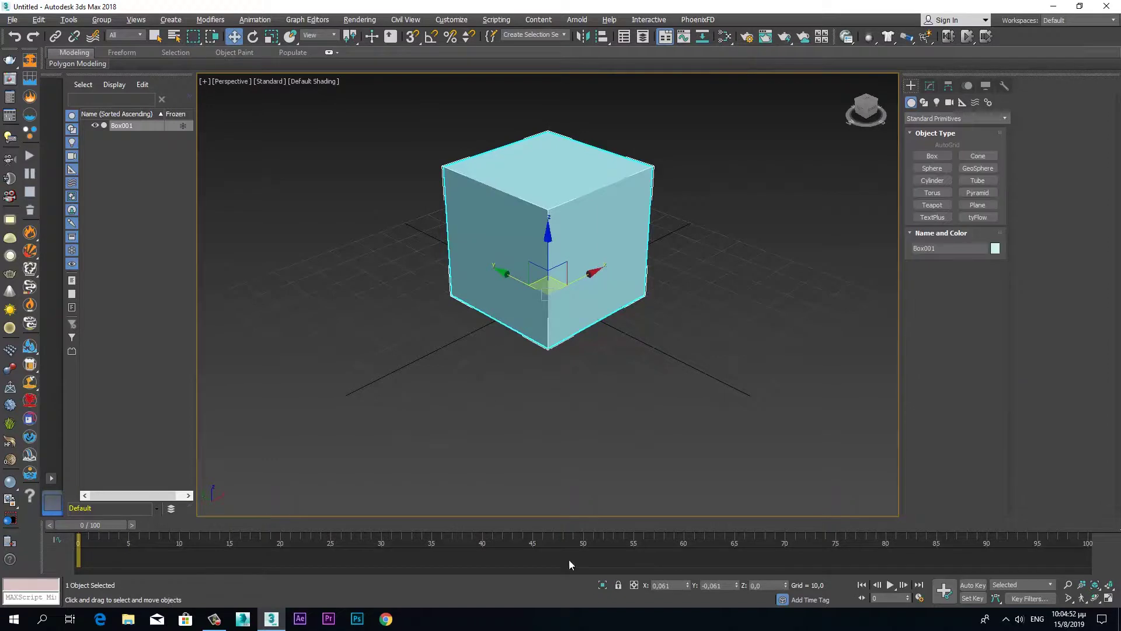
right_click(688, 585)
left_click(996, 248)
left_click(608, 335)
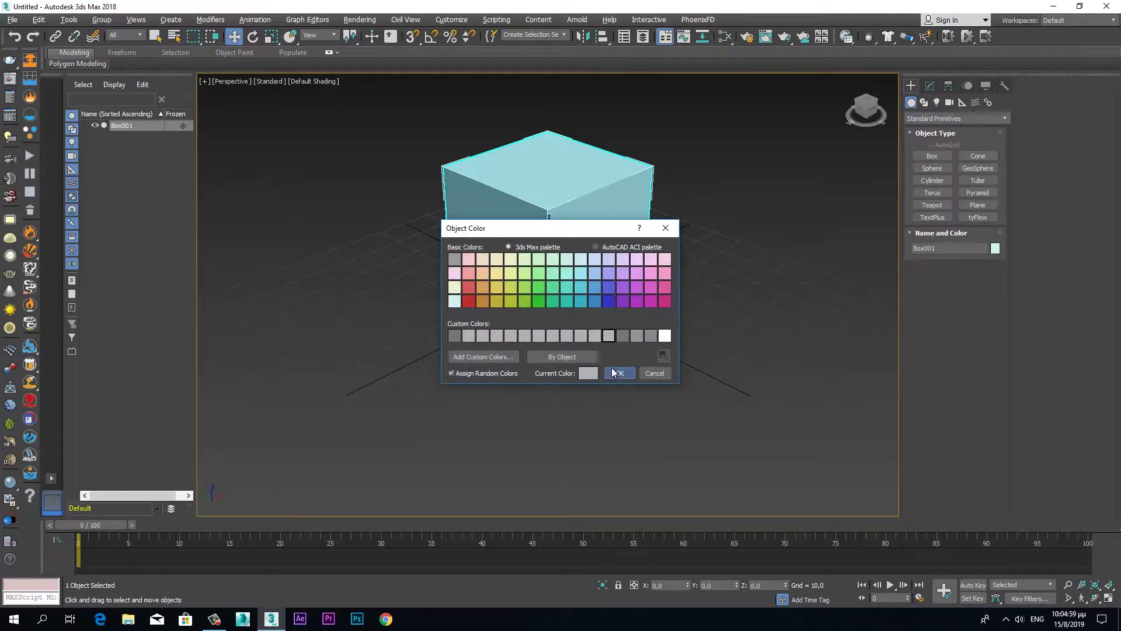
left_click(618, 373)
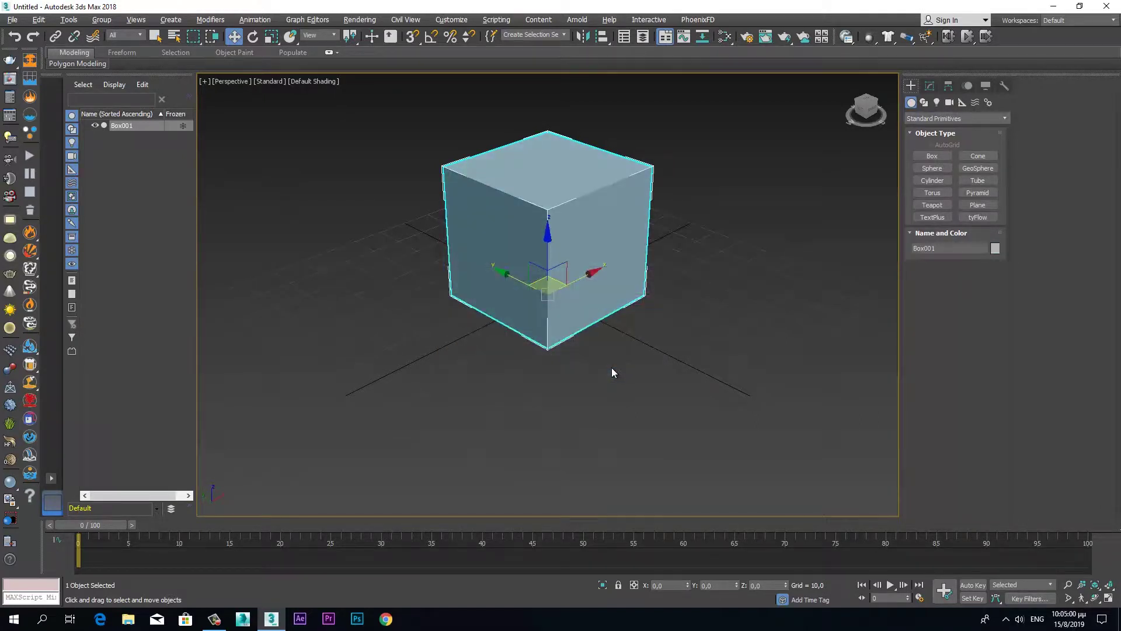
left_click(933, 88)
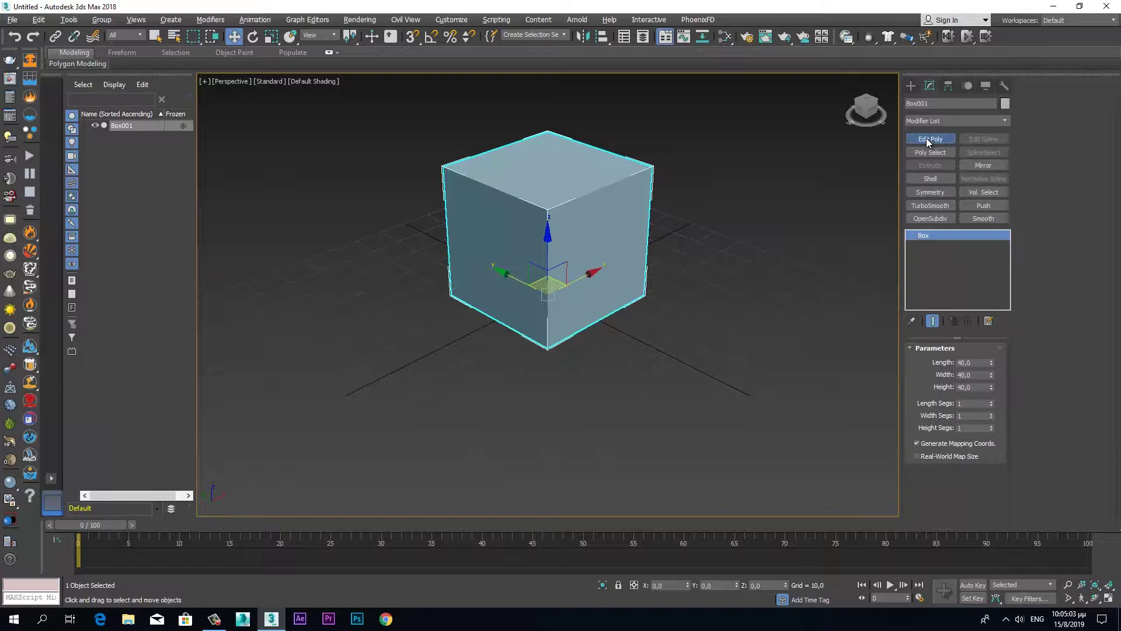
Add Edit Poly and lower the top polygon to flatten the cube into a slab.
left_click(929, 139)
key("4")
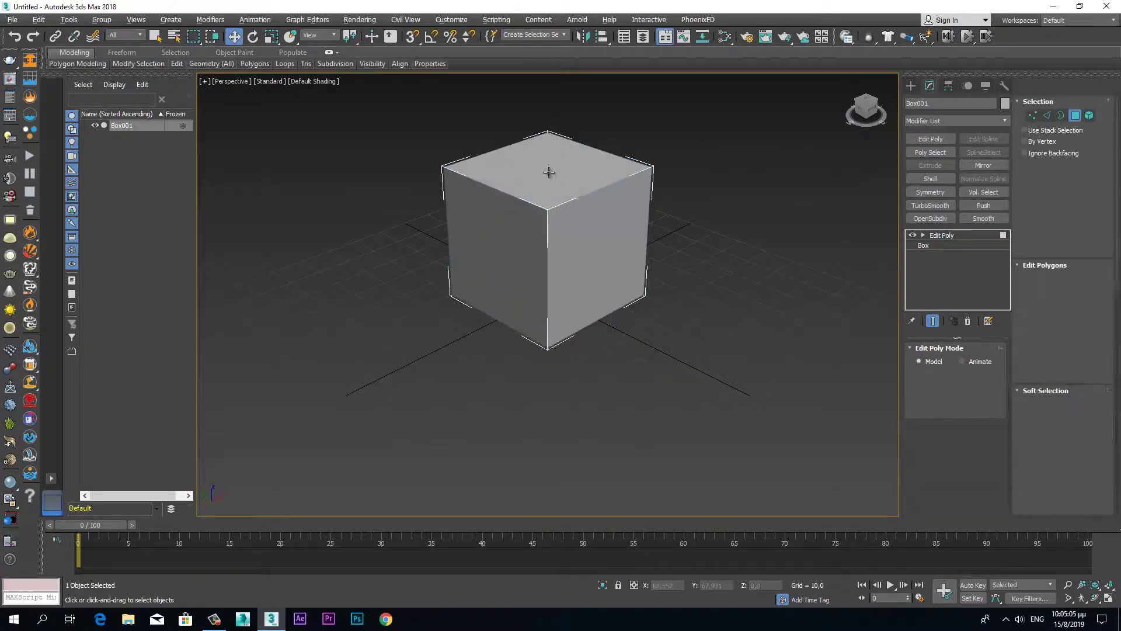
left_click(549, 168)
left_click(551, 129)
left_click(565, 180)
left_click_drag(548, 120, 534, 230)
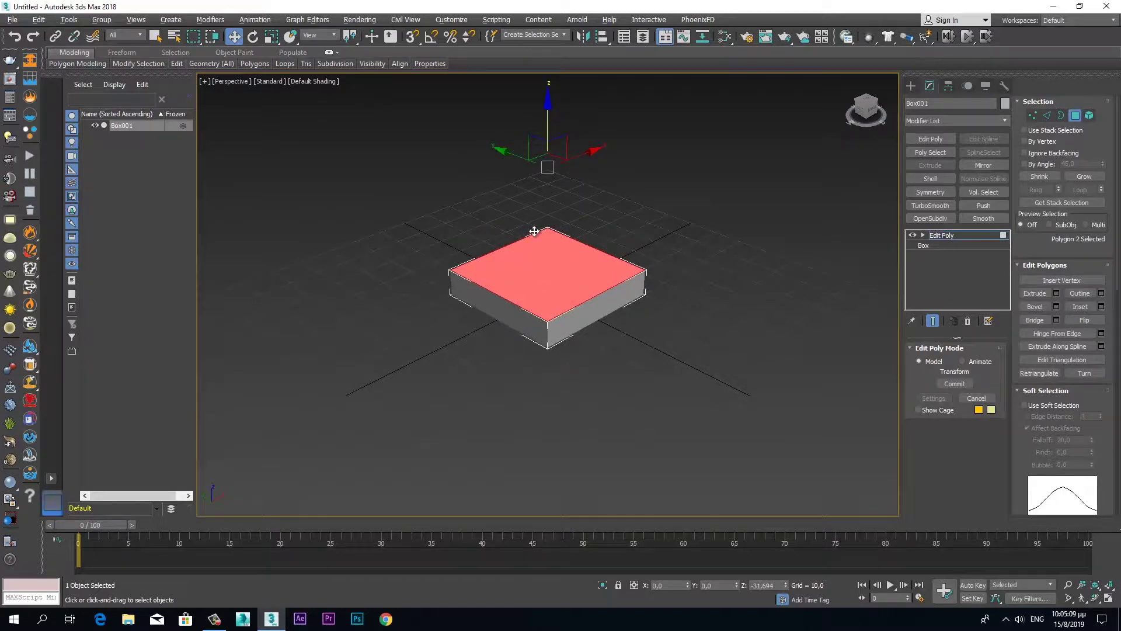
middle_click_drag(604, 344, 571, 367, "alt")
Connect four edges with a new edge loop slid toward the box's end.
key("4")
key("2")
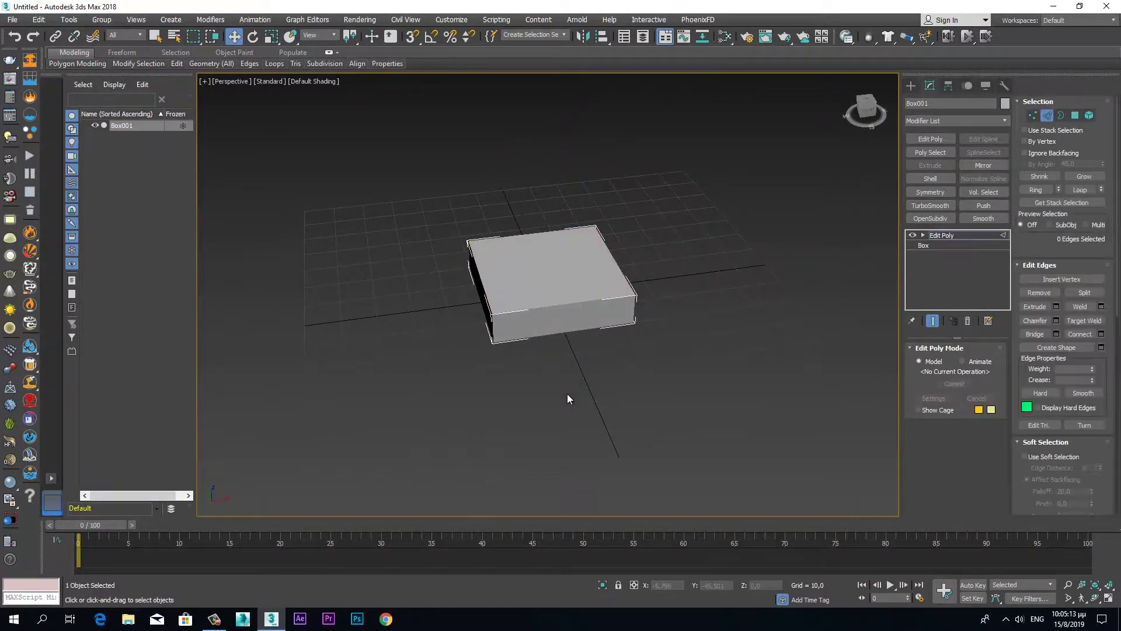
key("F4")
middle_click_drag(566, 432, 549, 198, "alt")
left_click(536, 349)
right_click(535, 337)
left_click(417, 378)
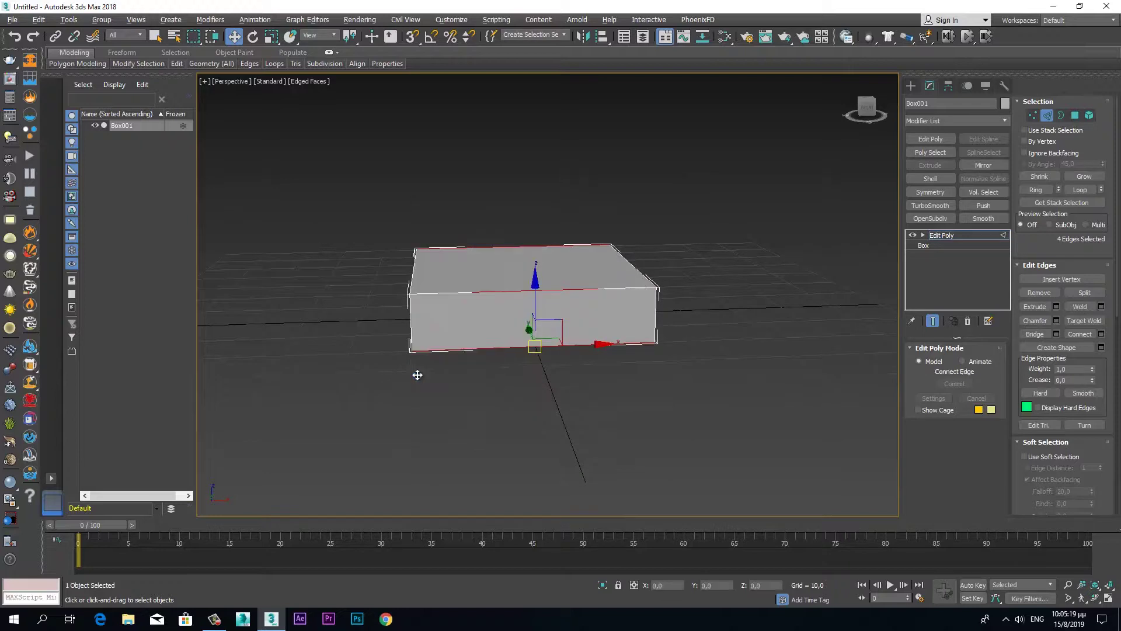
left_click_drag(554, 351, 551, 170)
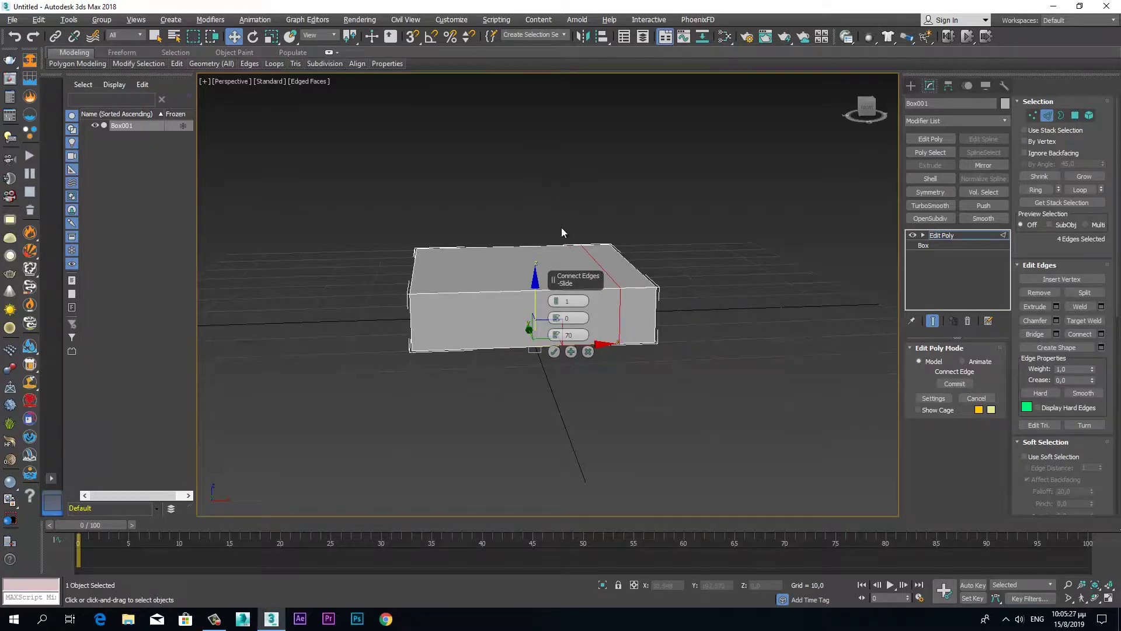
left_click(554, 351)
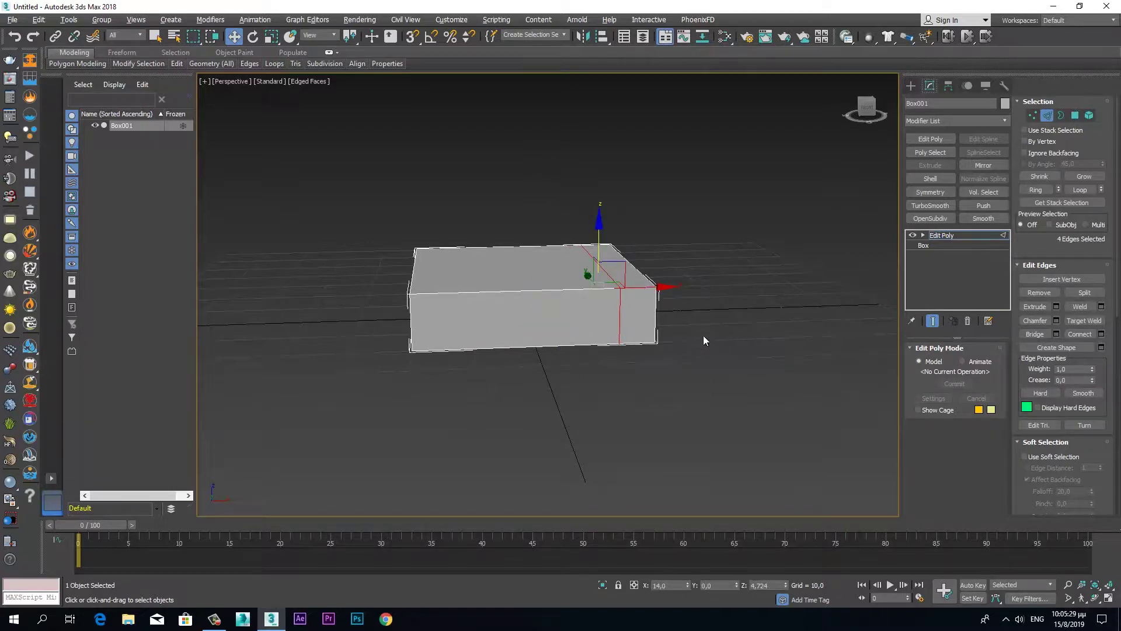
Connect the vertical side edges to add a horizontal loop lower around the sides.
left_click(410, 324)
double_click(410, 324)
right_click(407, 321)
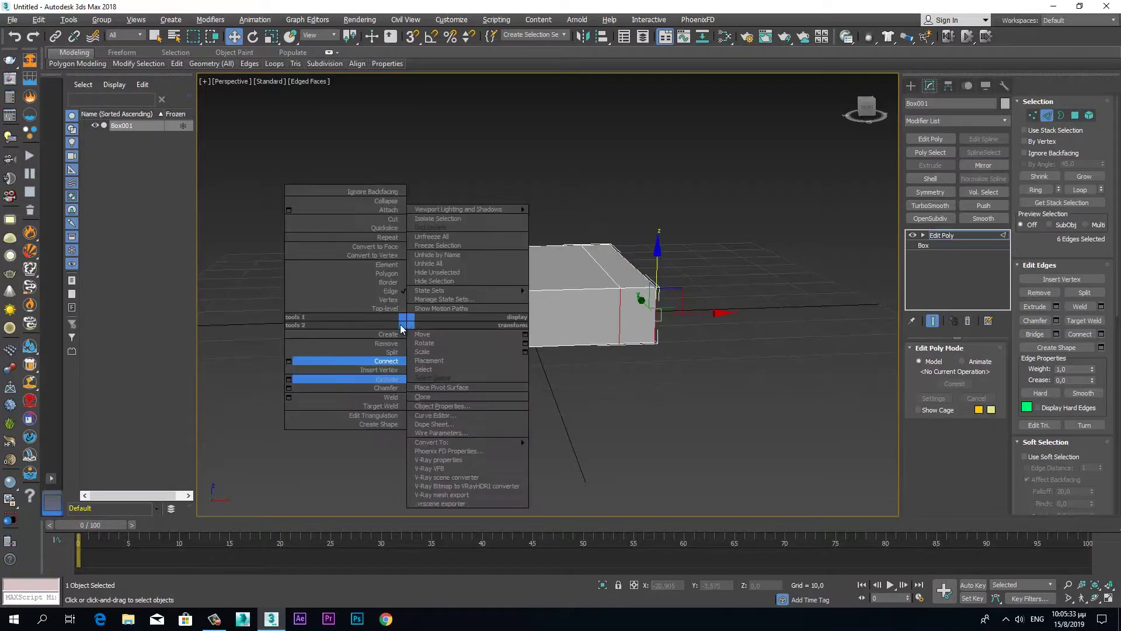
left_click(290, 361)
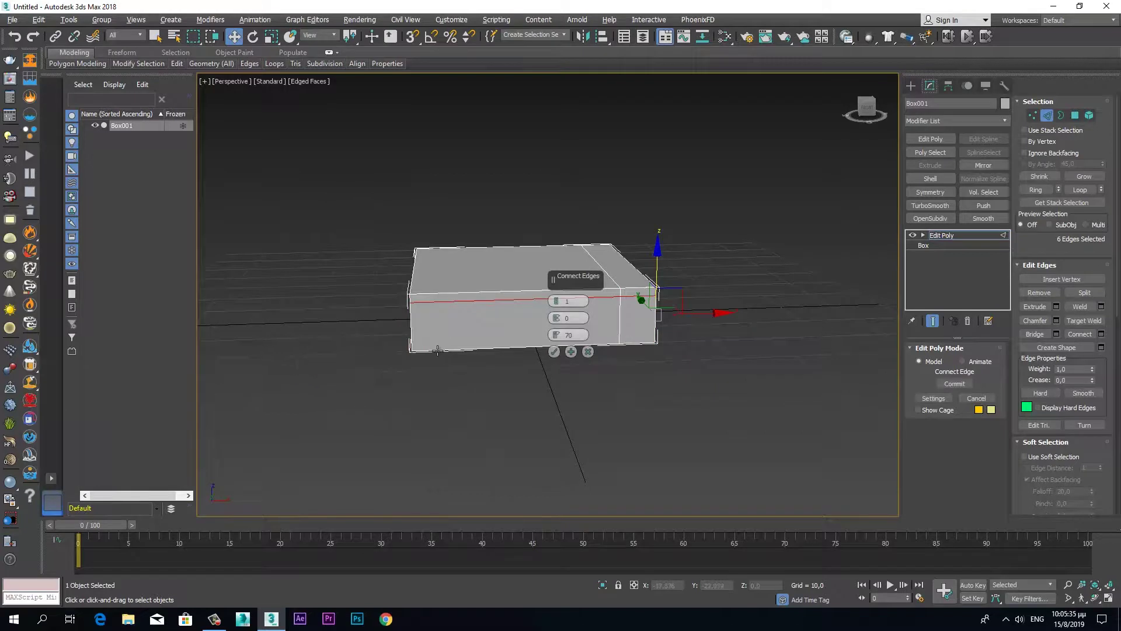
left_click_drag(558, 338, 554, 376)
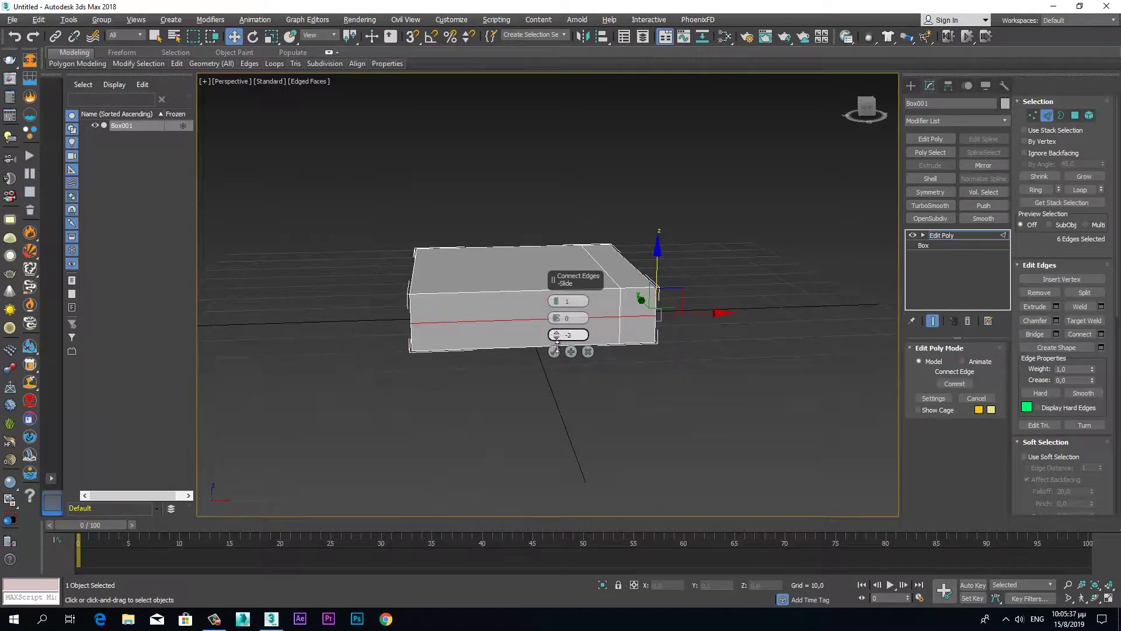
left_click(554, 351)
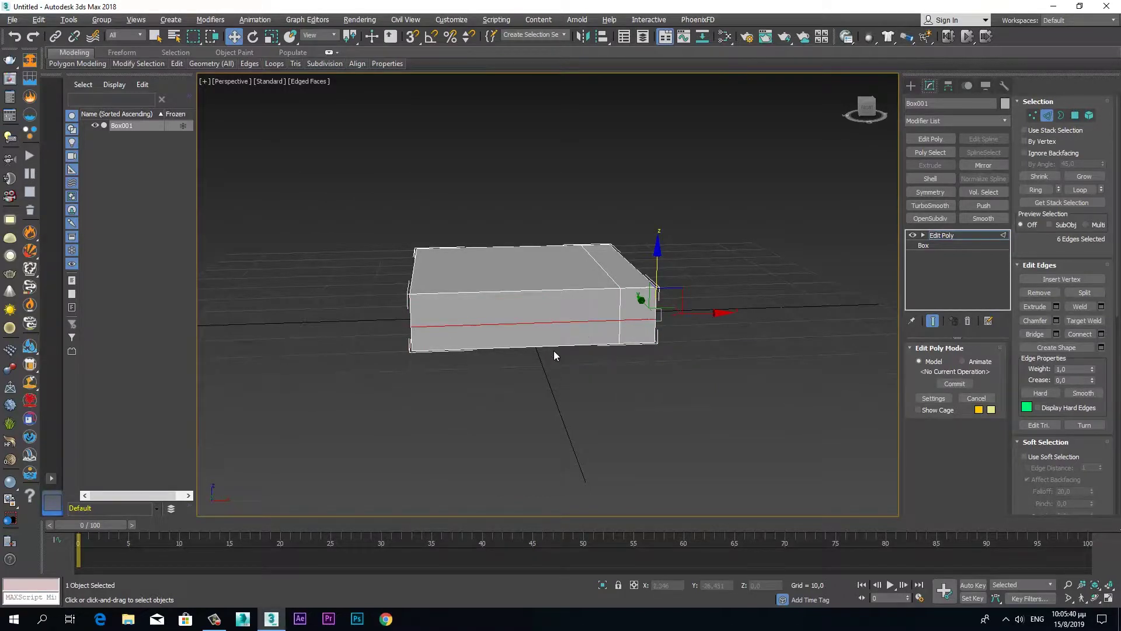
left_click(1033, 116)
mouse_move(645, 361)
middle_mouse_down("alt")
mouse_move(656, 361)
mouse_move(684, 276)
middle_mouse_up("alt")
Join vertex pairs on the side and front corners with new edges.
left_click_drag(680, 284, 636, 264)
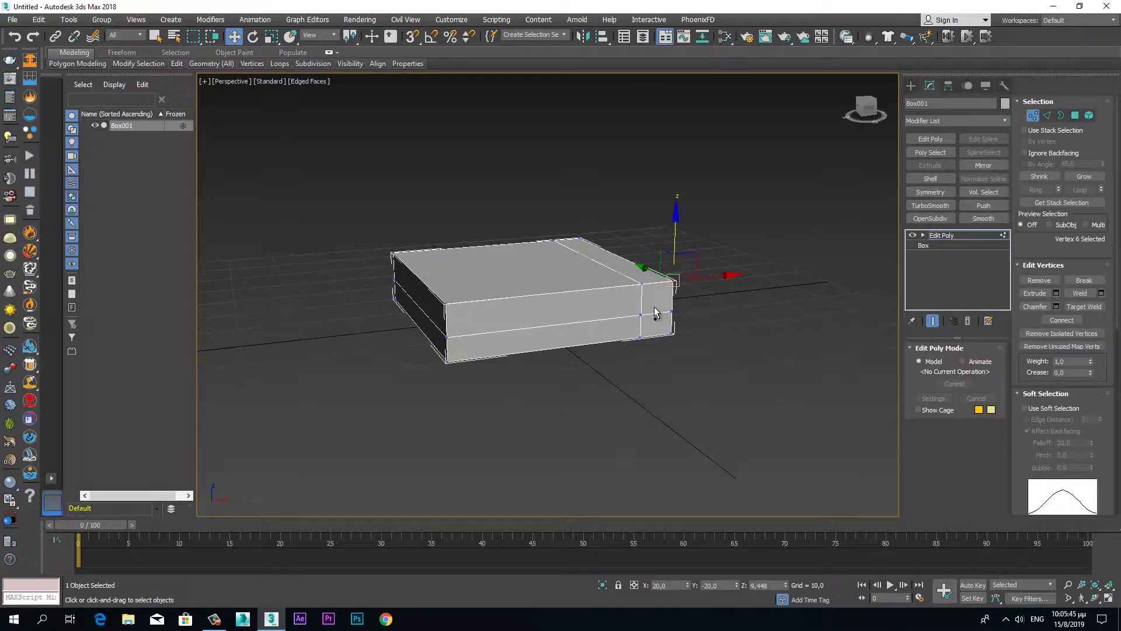
right_click(642, 314)
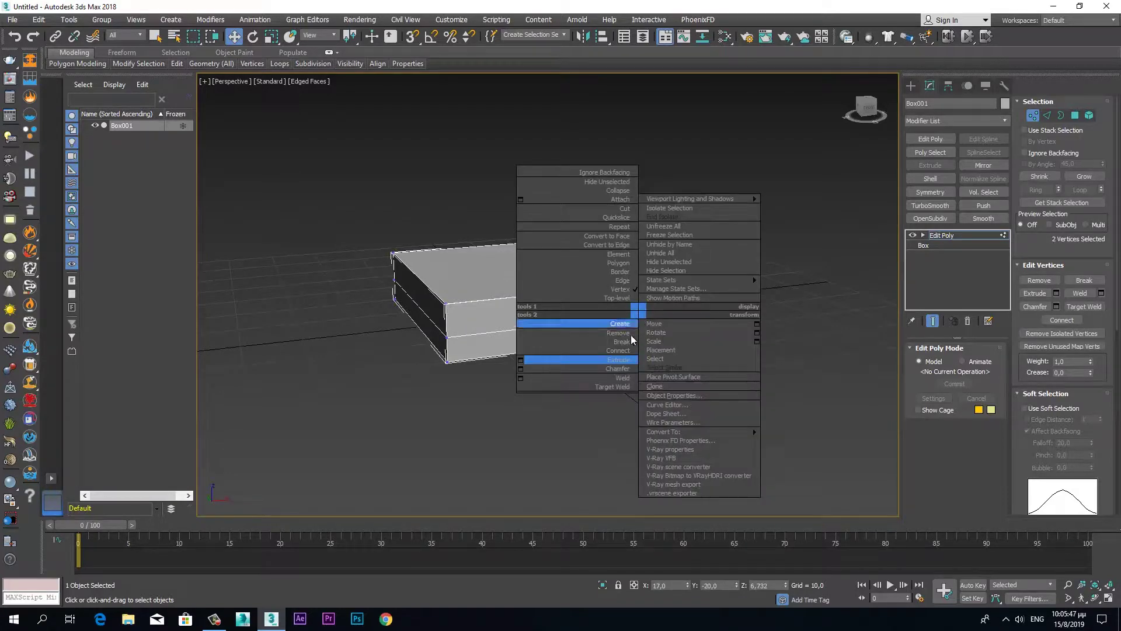
left_click(621, 351)
middle_click_drag(664, 343, 457, 361, "alt")
left_click(645, 374)
left_click(671, 393, "ctrl")
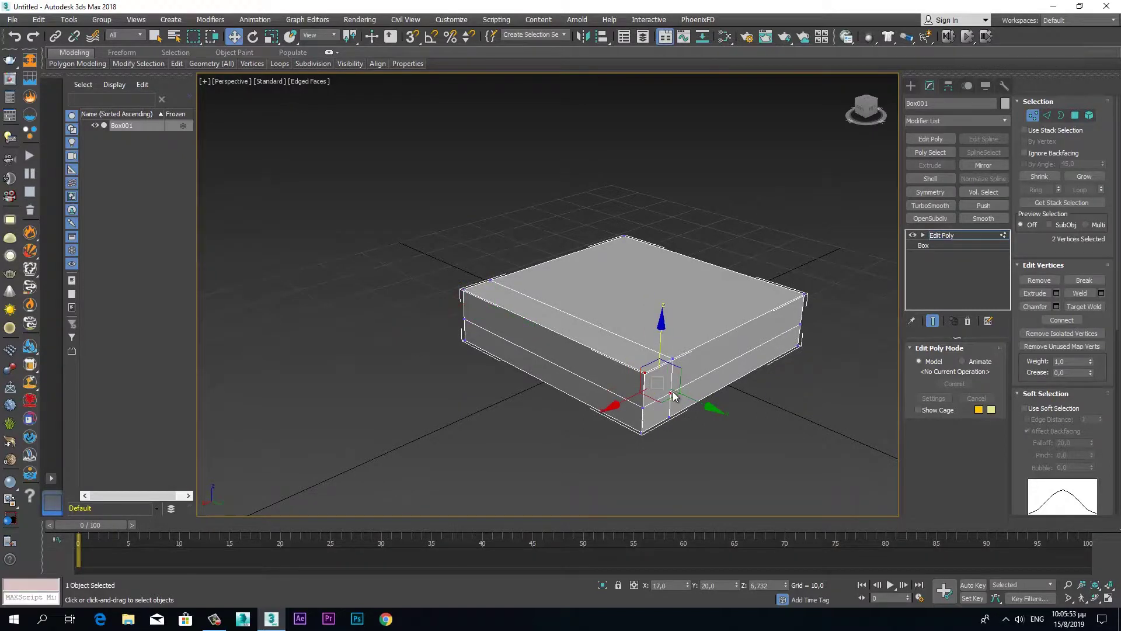
right_click(673, 396)
left_click(605, 437)
Select the top and upper side polygons and Detach them as a separate object.
left_click(1075, 115)
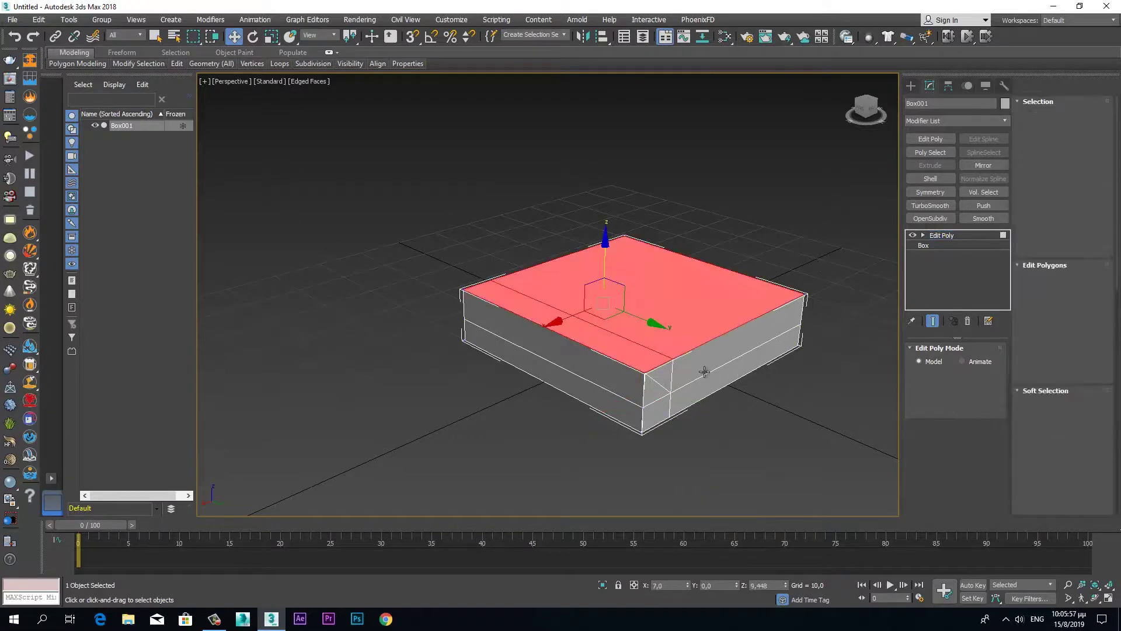
left_click(664, 374, "ctrl")
mouse_move(735, 378)
middle_mouse_down("alt")
mouse_move(643, 370)
mouse_move(676, 393)
mouse_move(672, 433)
middle_mouse_up("alt")
left_click(681, 416, "ctrl")
left_click(713, 450, "ctrl")
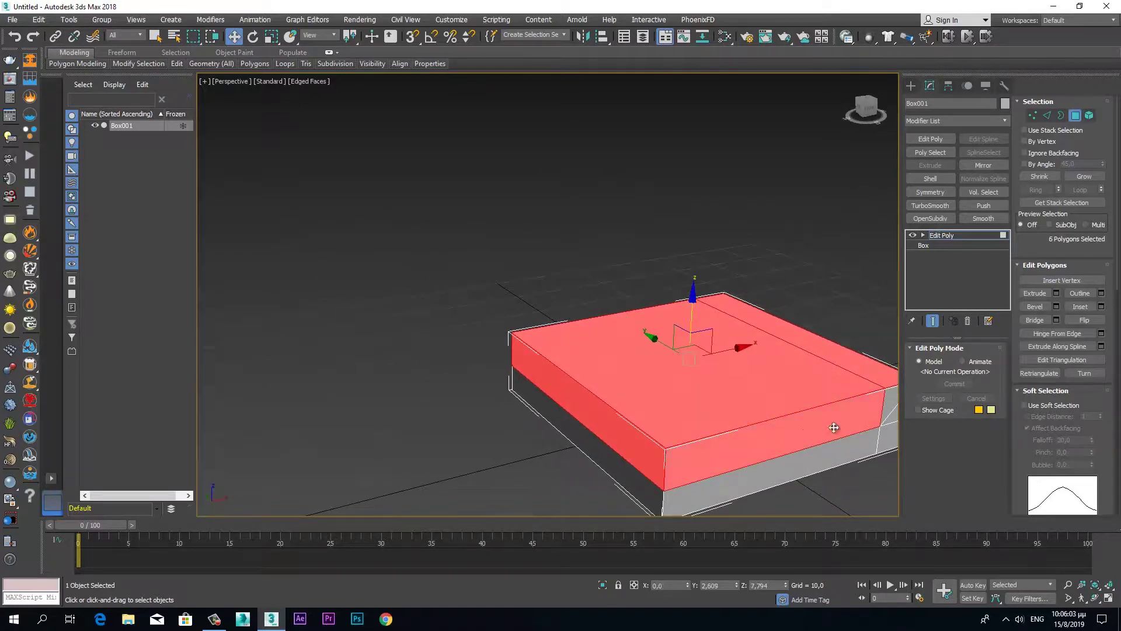
left_click(889, 397, "ctrl")
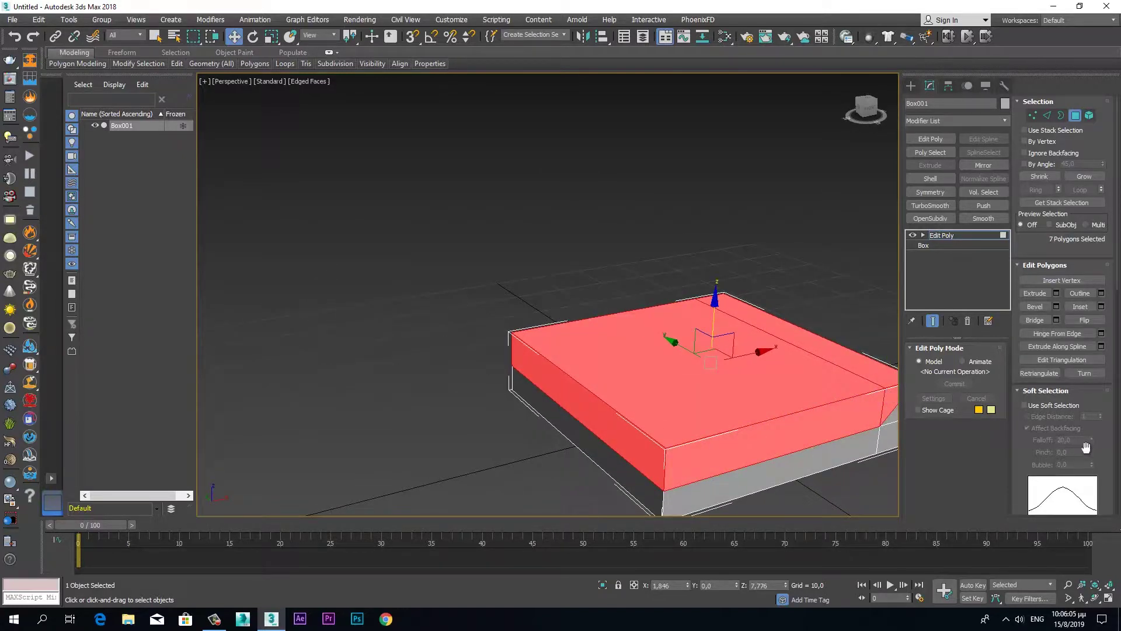
mouse_move(1096, 455)
left_mouse_down()
mouse_move(1082, 225)
mouse_move(1090, 537)
left_mouse_up()
left_click_drag(1090, 539, 1085, 256)
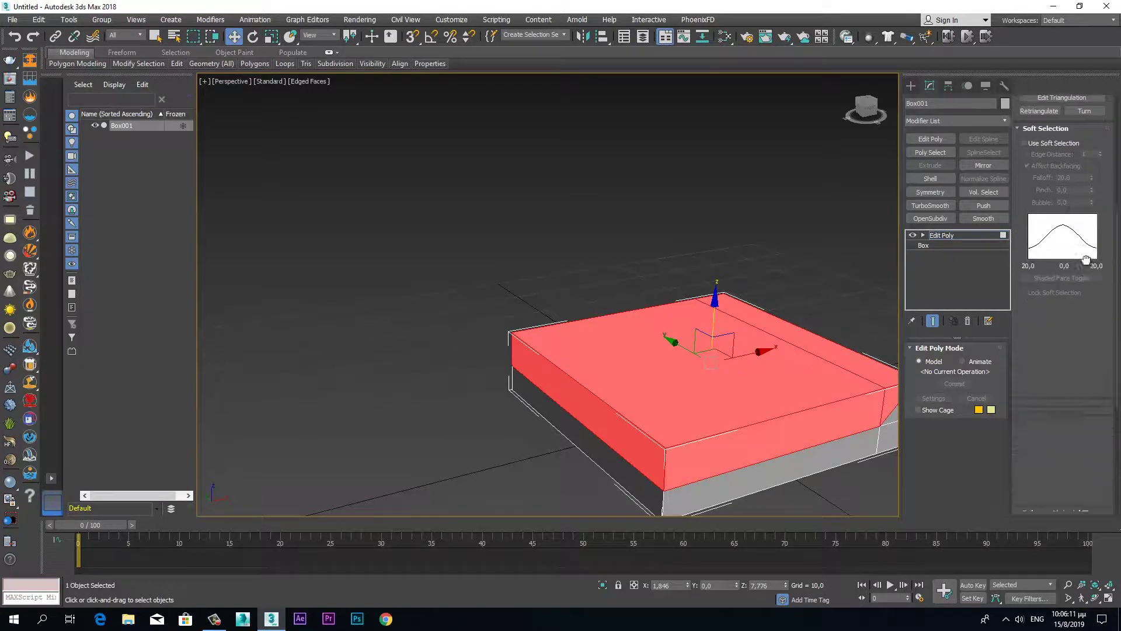
left_click(1025, 107)
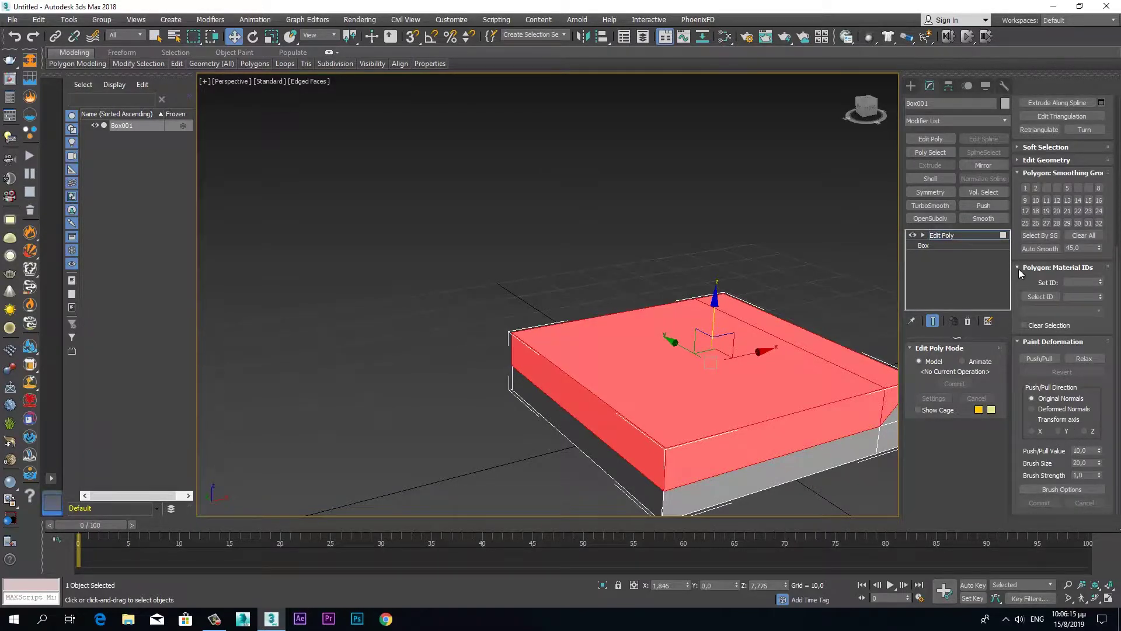
left_click(1019, 161)
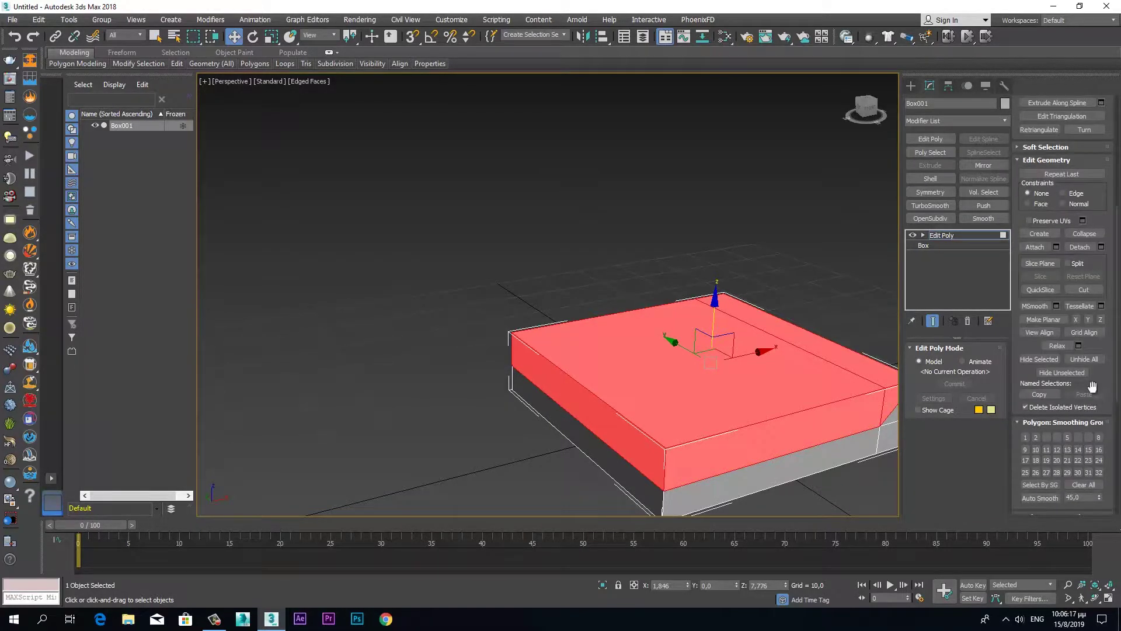
left_click(1088, 246)
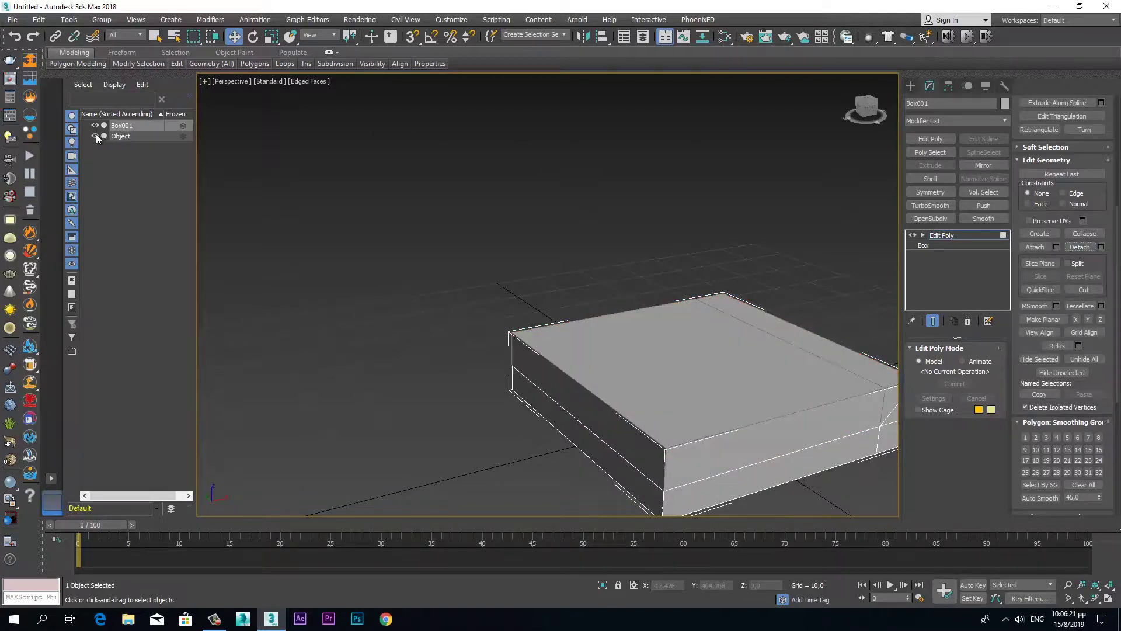
Rename the detached Object to 'cup' in the Scene Explorer.
left_click(117, 138)
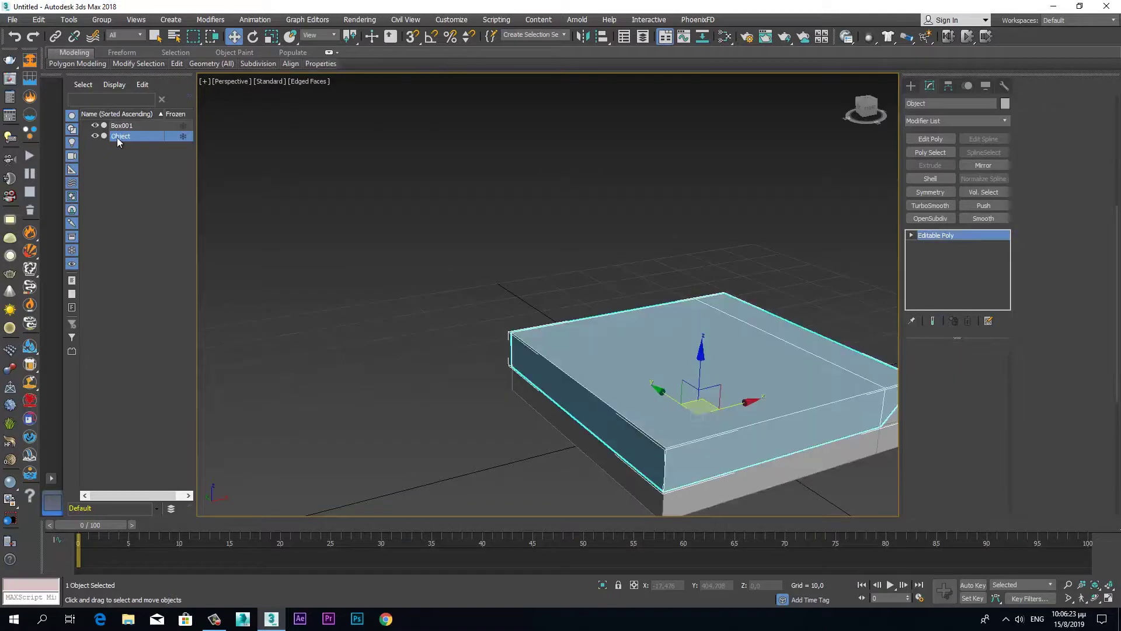
right_click(117, 137)
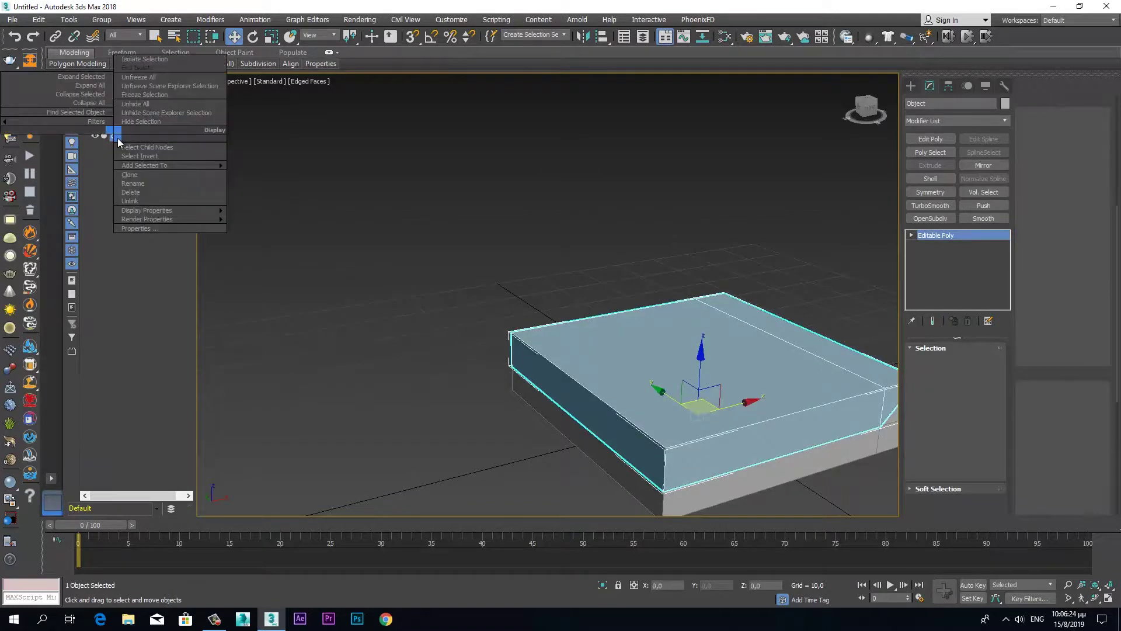
left_click(146, 185)
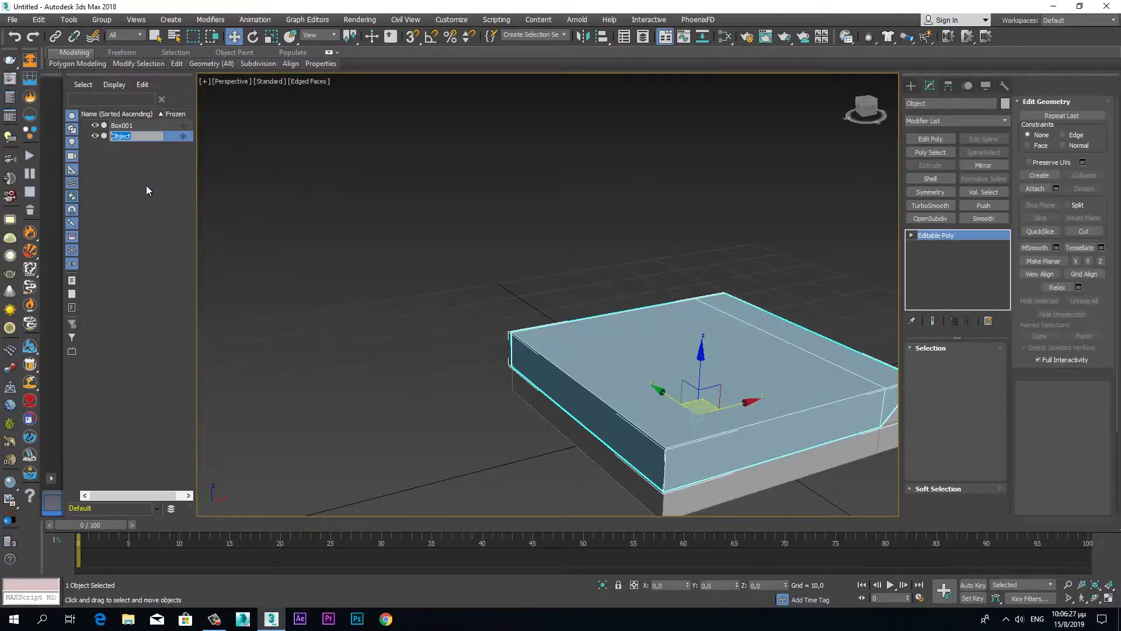
type("c")
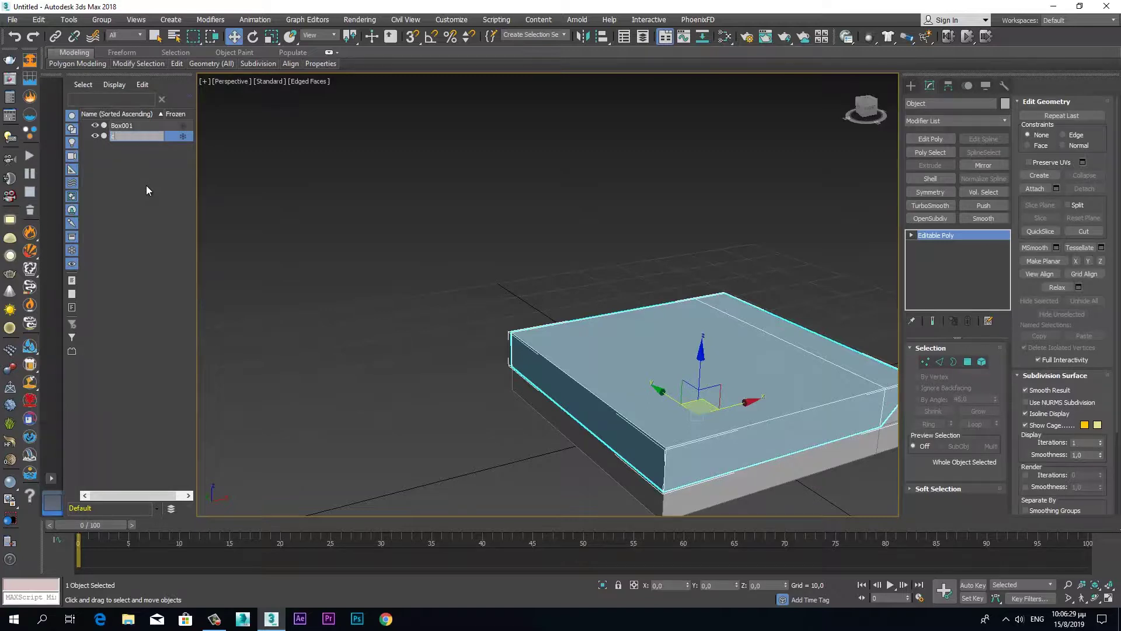
type("up")
key("Return")
Rename Box001 to 'Box'.
left_click(126, 115)
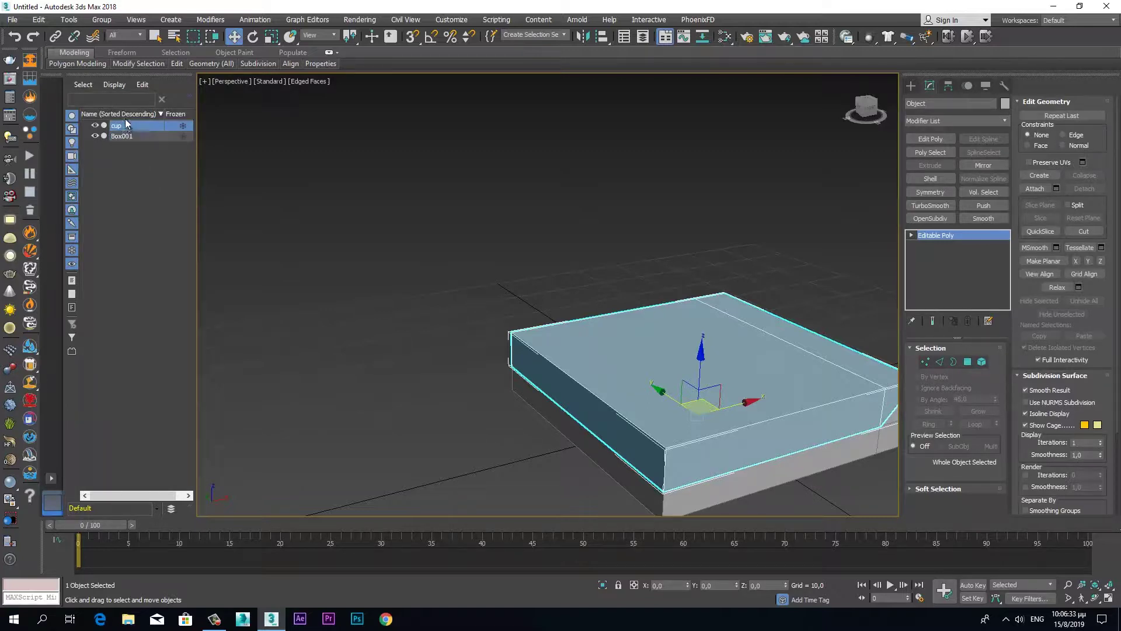
left_click(127, 134)
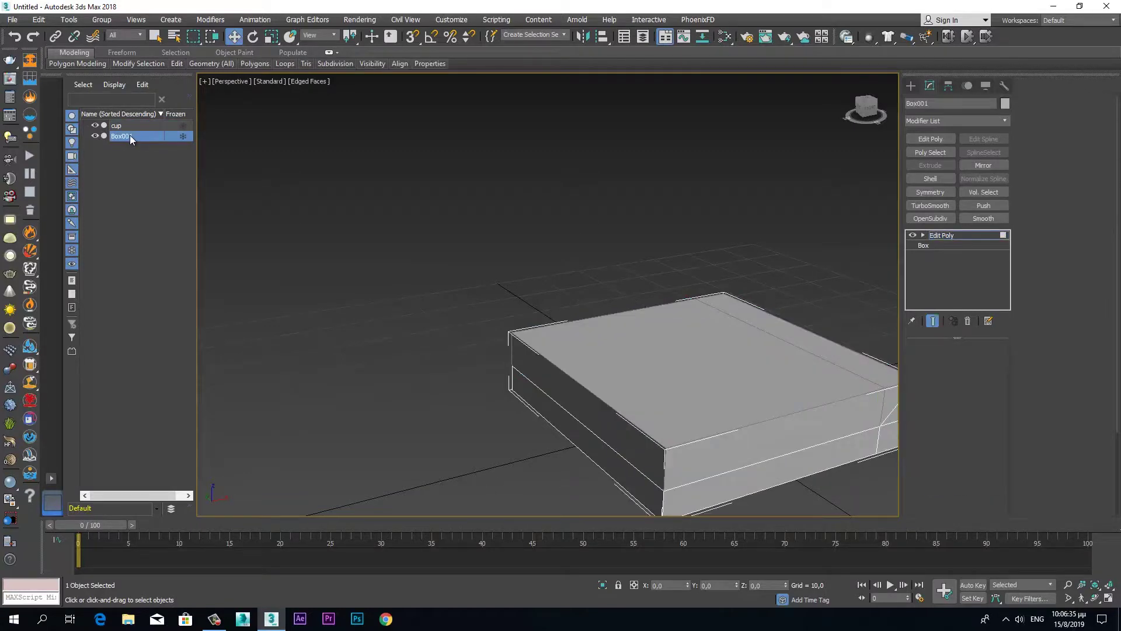
right_click(130, 135)
left_click(159, 183)
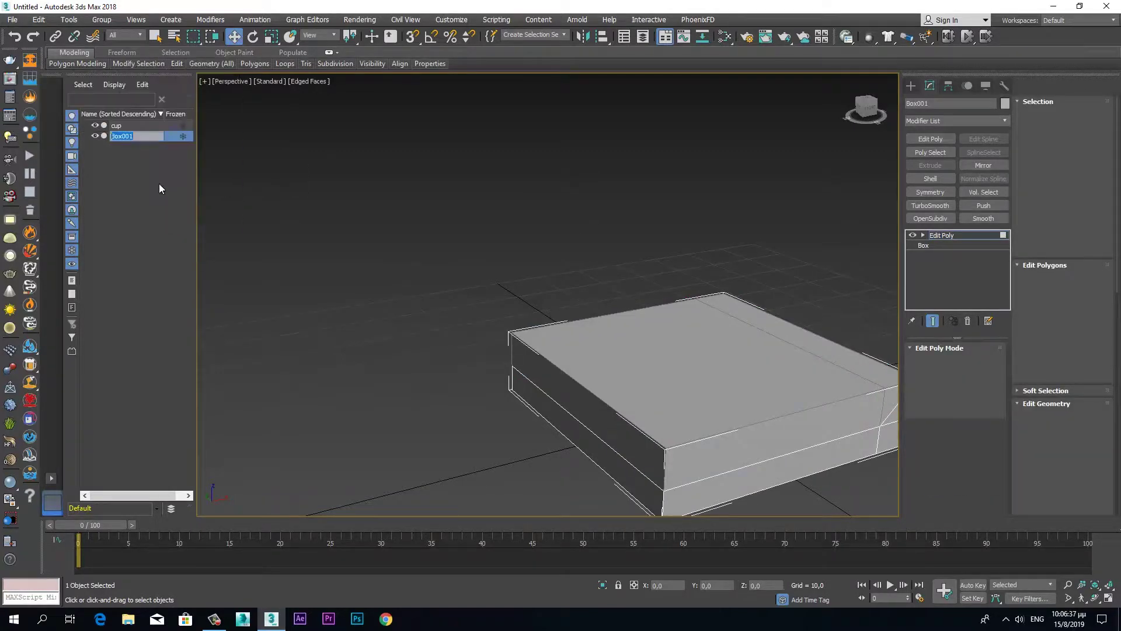
left_click(143, 138)
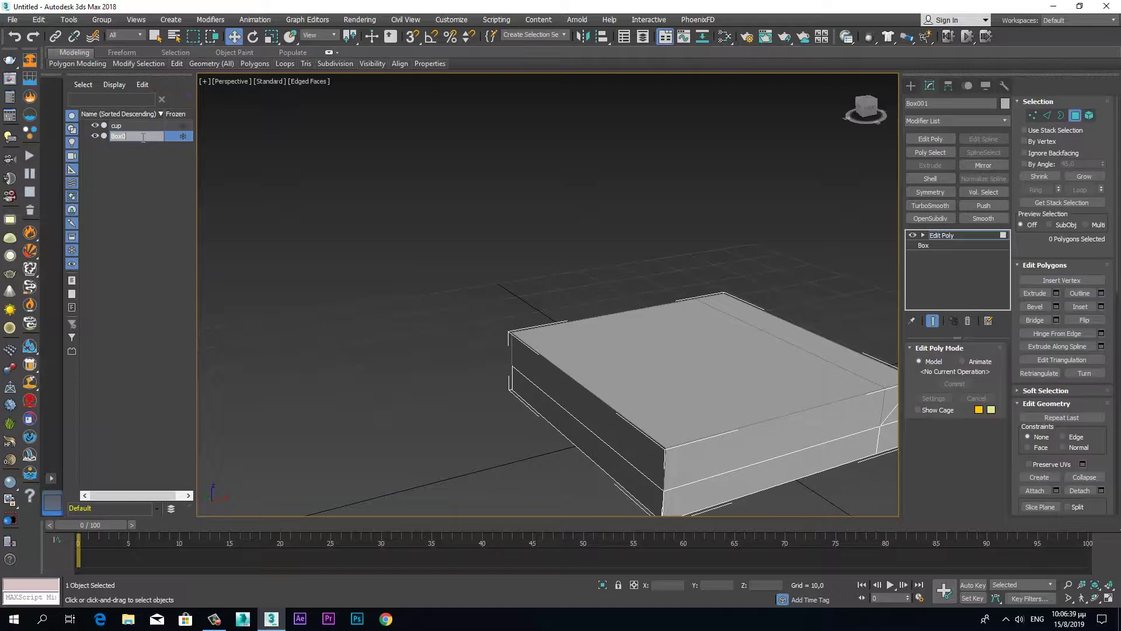
key("Return")
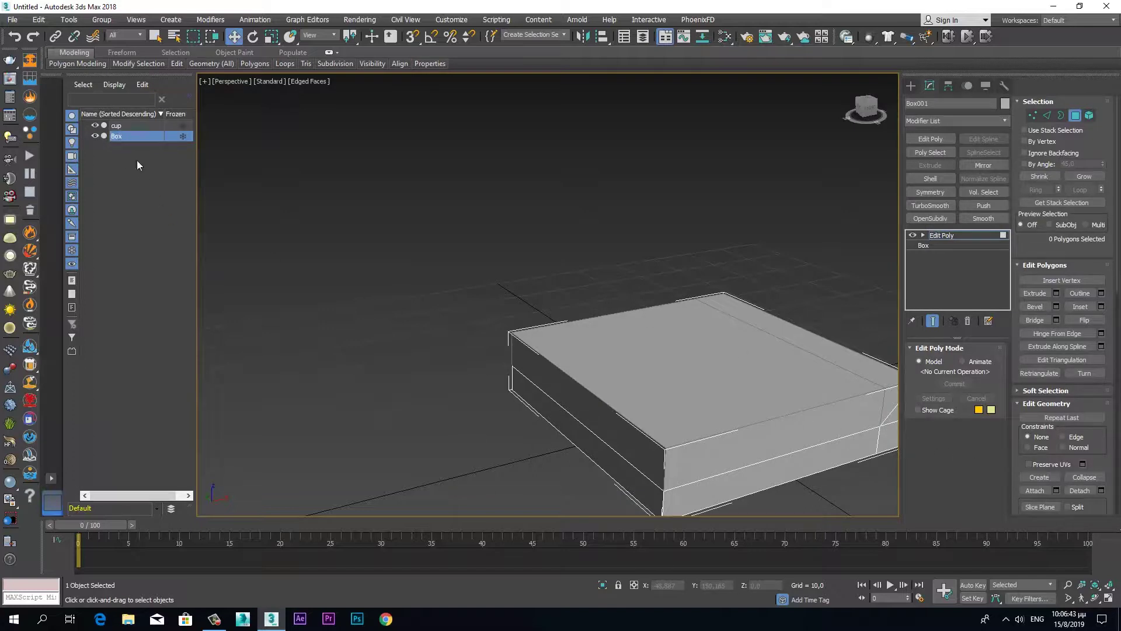
scroll(581, 350, "down", 3)
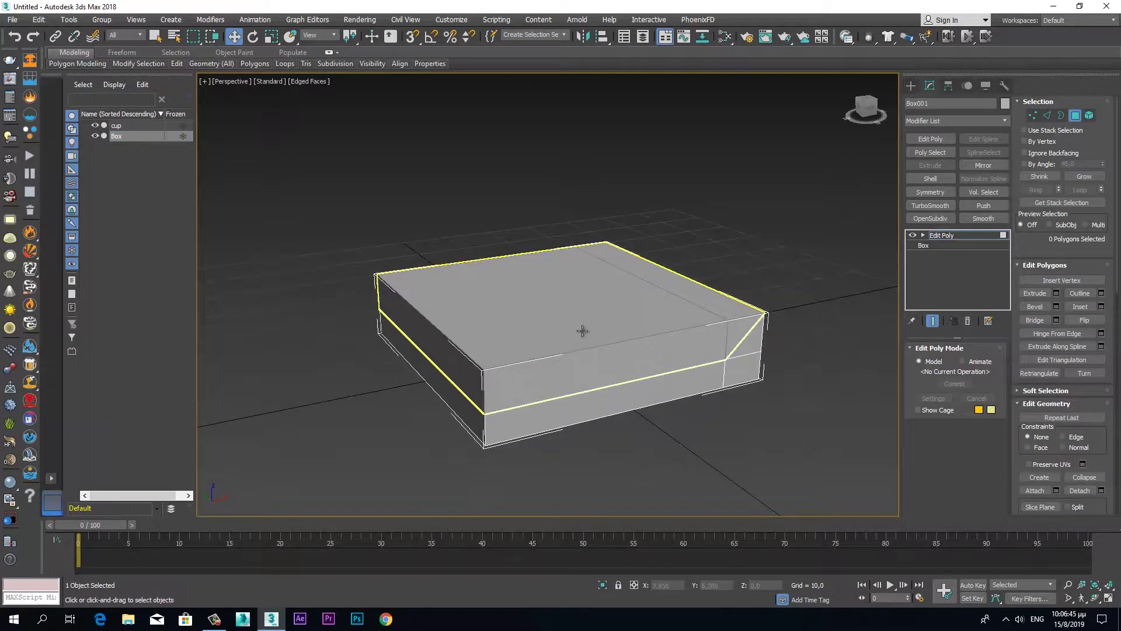
Hide the cup so the open tray is visible, back at object level.
left_click(95, 126)
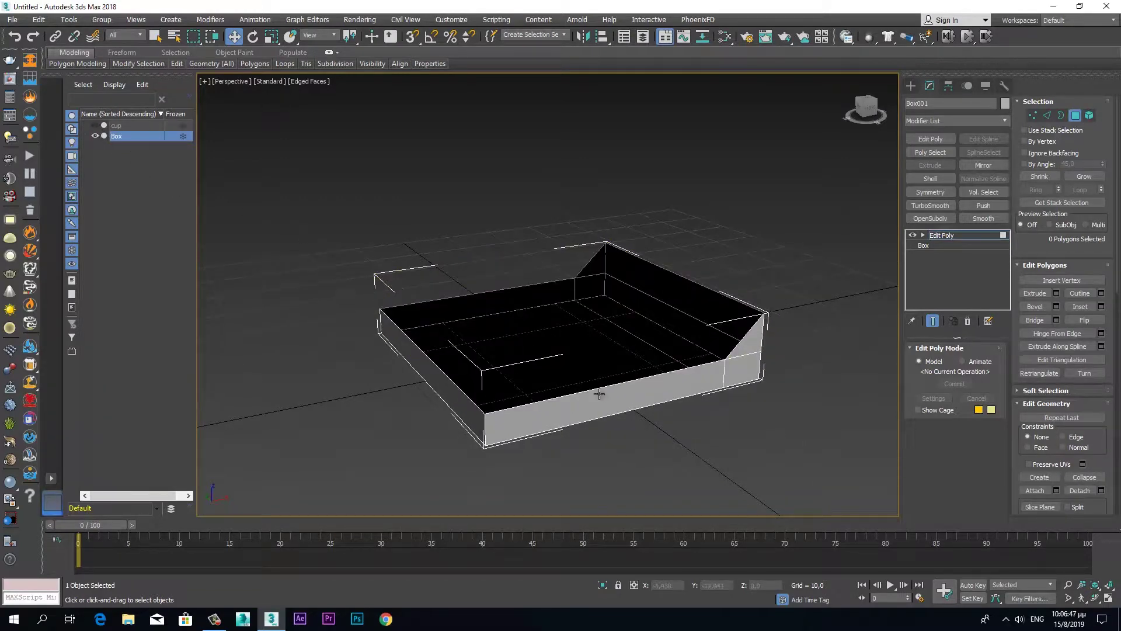
middle_click_drag(528, 334, 603, 348, "alt")
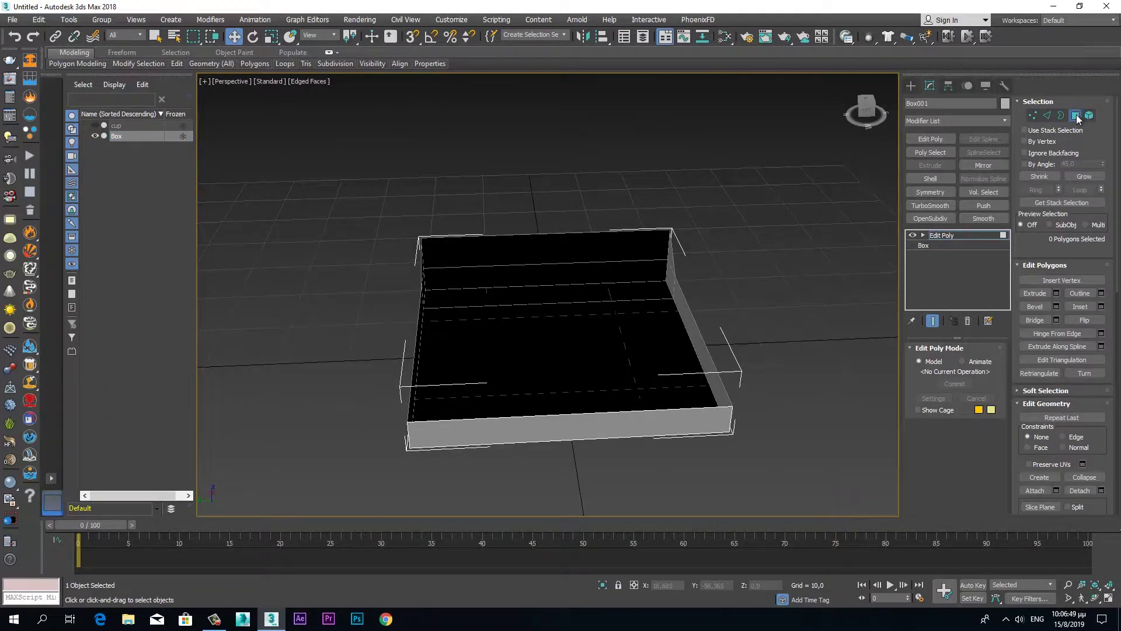
left_click(1078, 115)
mouse_move(879, 166)
middle_mouse_down("alt")
mouse_move(802, 295)
mouse_move(736, 362)
middle_mouse_up("alt")
Add a Shell modifier with Inner and Outer Amount 0,1.
left_click(926, 179)
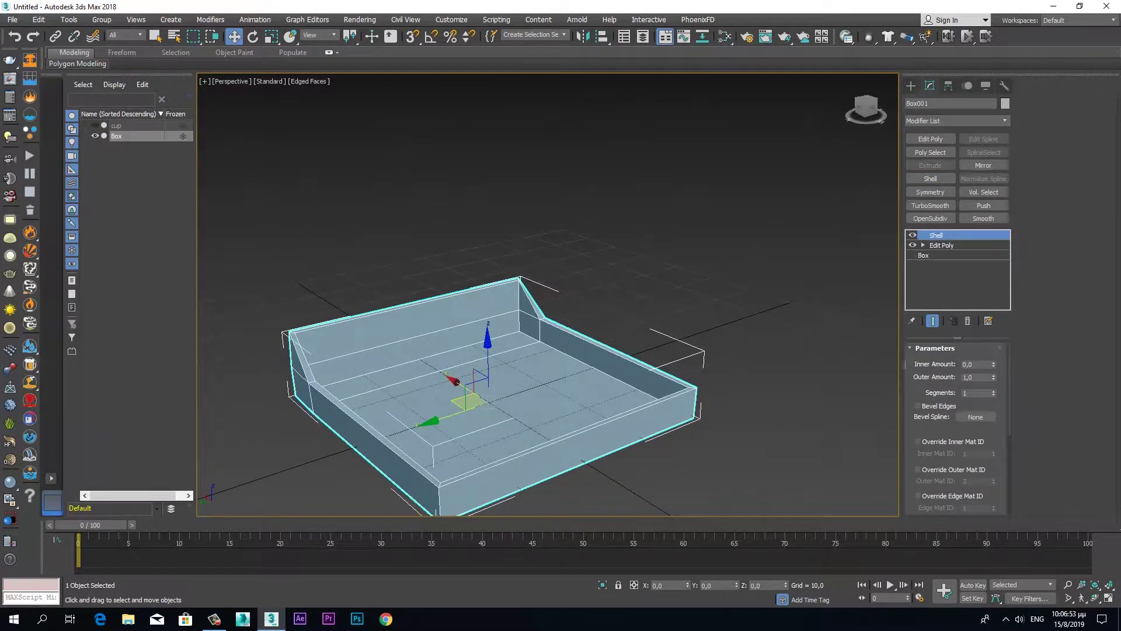
type("0,1")
key("Tab")
type("0,")
type("1")
key("Return")
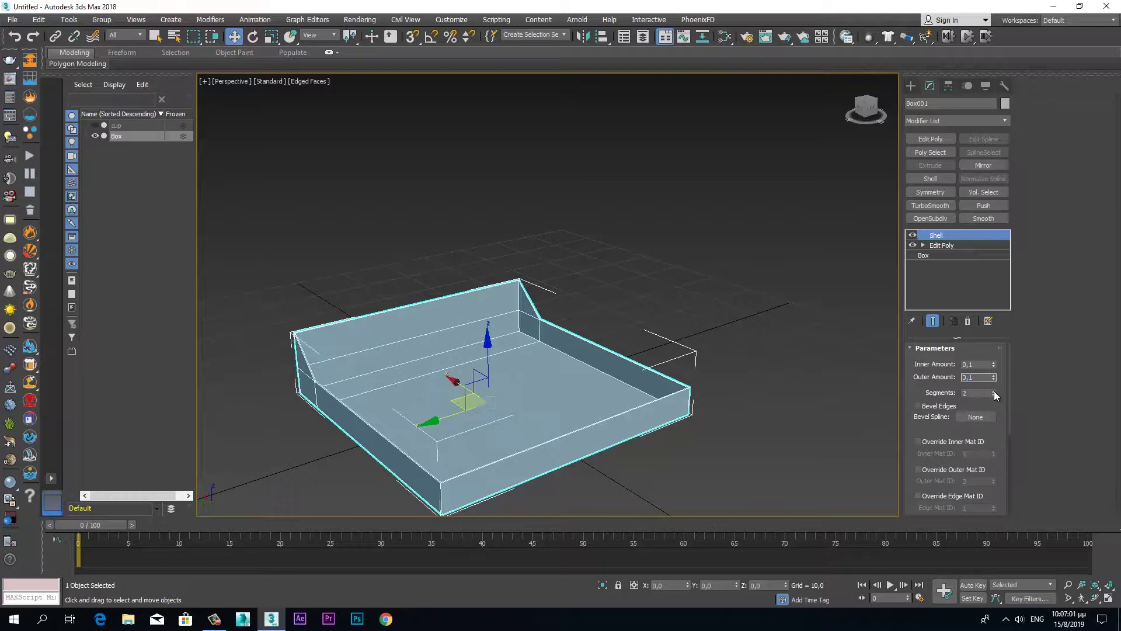
middle_click_drag(610, 351, 669, 268)
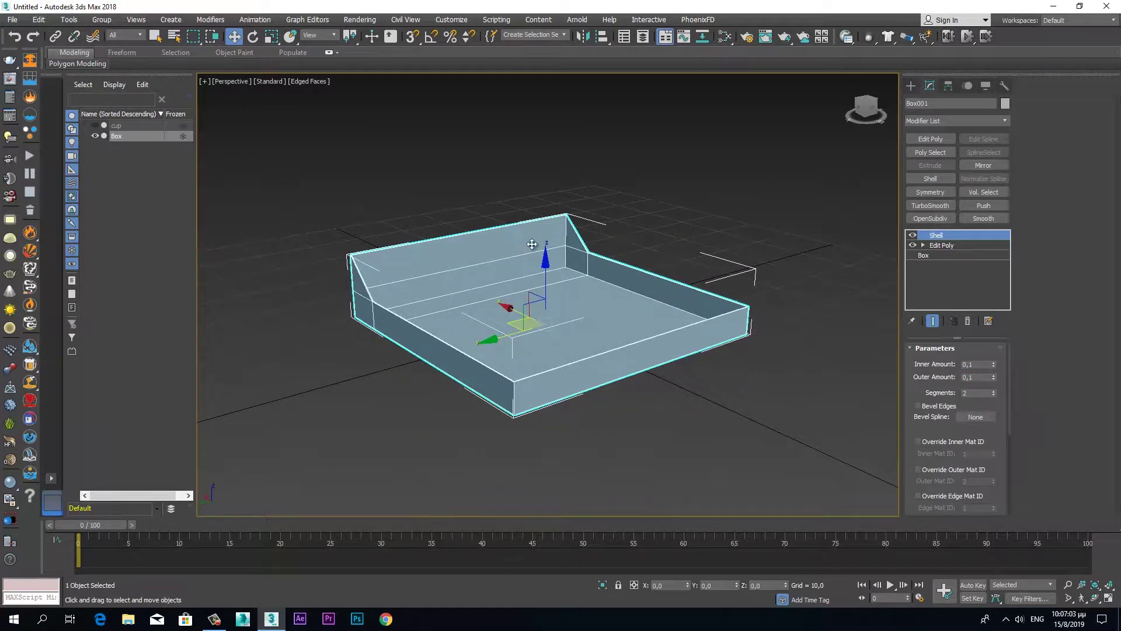
mouse_move(532, 245)
middle_mouse_down("alt")
mouse_move(671, 265)
mouse_move(641, 329)
mouse_move(686, 254)
middle_mouse_up("alt")
scroll(671, 265, "up", 5)
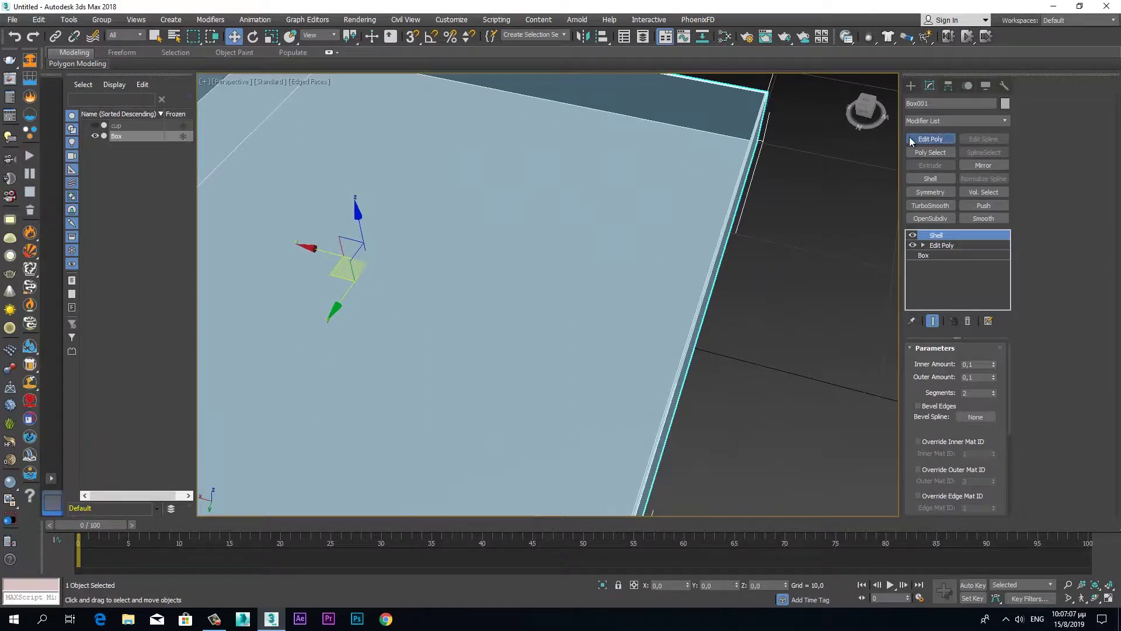
Add another Edit Poly and select a thin rim polygon in Polygon mode.
left_click(928, 139)
mouse_move(677, 325)
middle_mouse_down("alt")
mouse_move(766, 225)
mouse_move(763, 395)
mouse_move(749, 362)
mouse_move(759, 326)
middle_mouse_up("alt")
left_click(1076, 118)
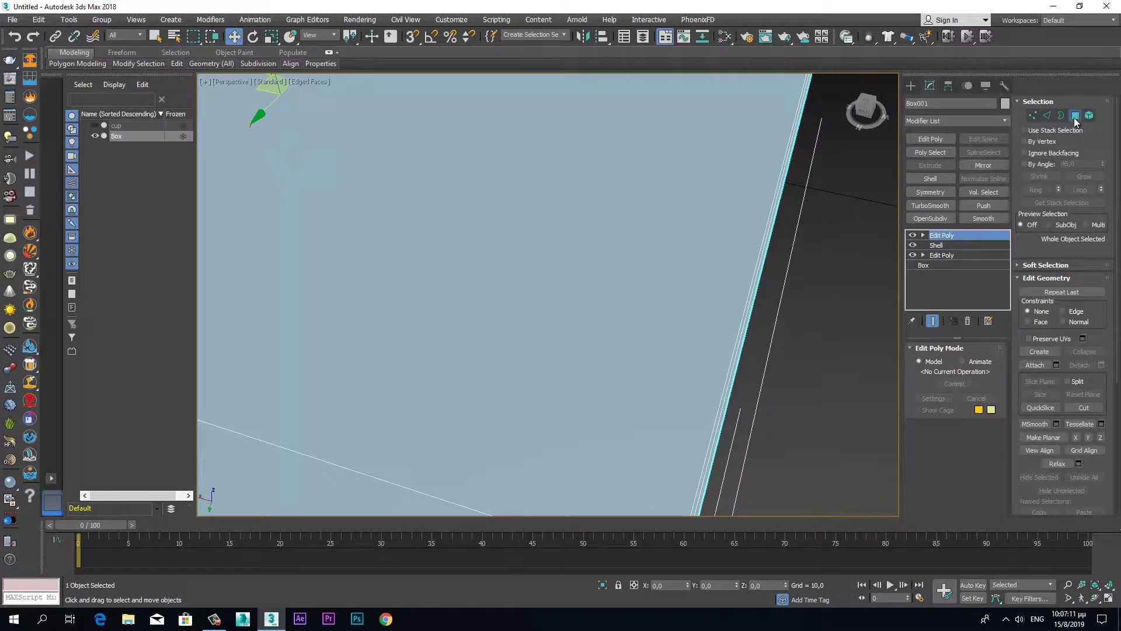
left_click(742, 324)
mouse_move(742, 324)
middle_mouse_down("alt")
mouse_move(704, 365)
mouse_move(724, 293)
middle_mouse_up("alt")
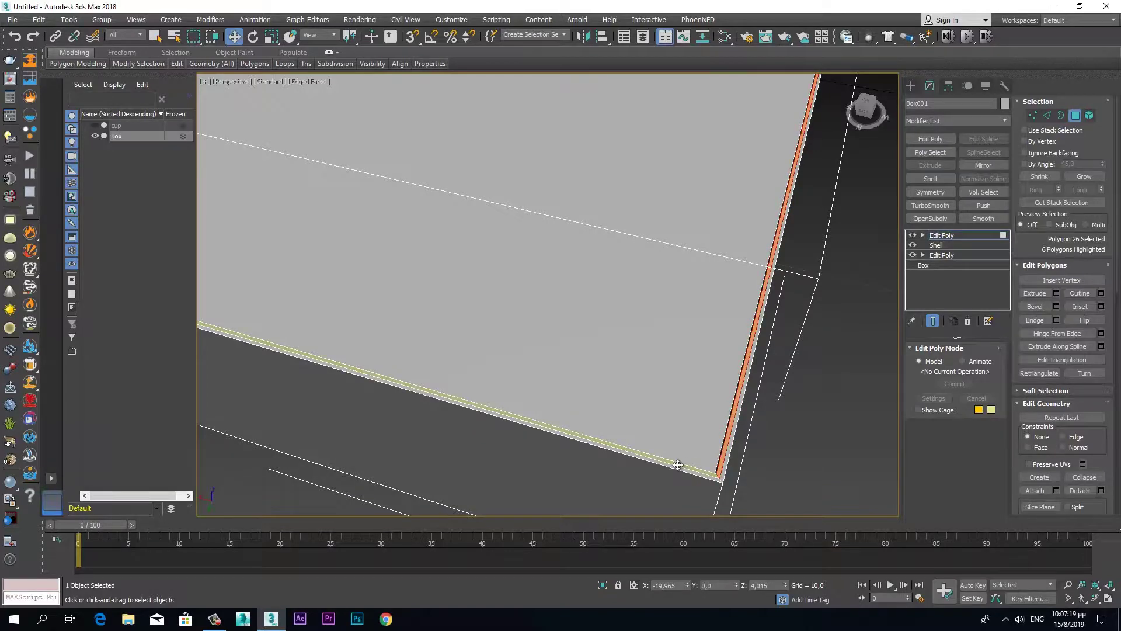
Add the rest of the top rim strip to the polygon selection.
left_click(678, 464)
scroll(671, 420, "down", 3)
scroll(699, 346, "down", 3)
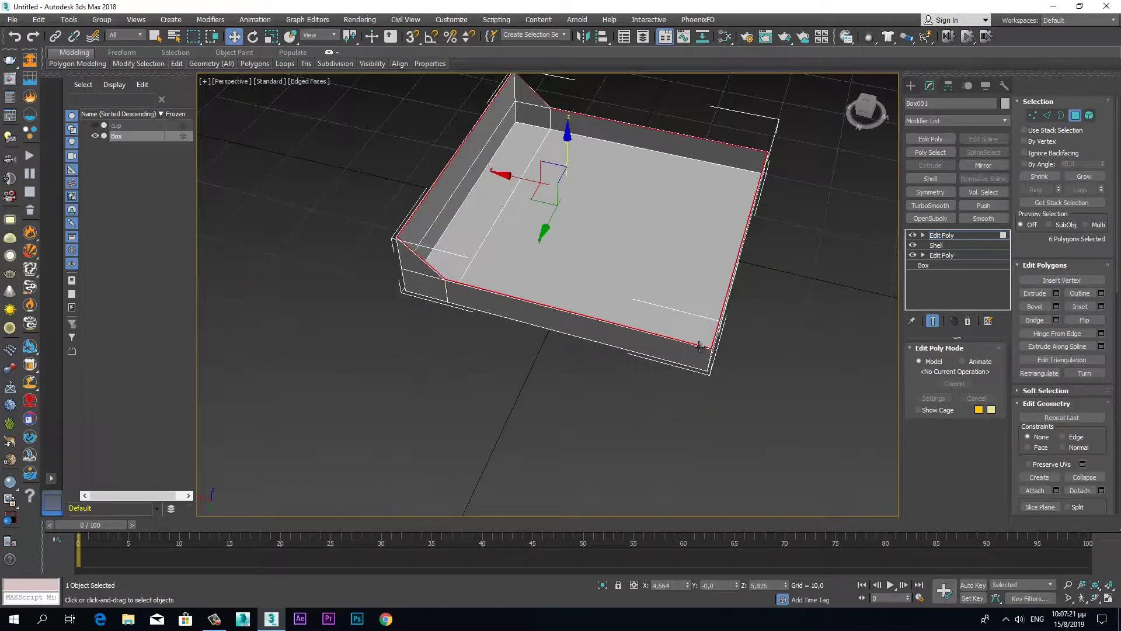
middle_click_drag(617, 394, 648, 346, "alt")
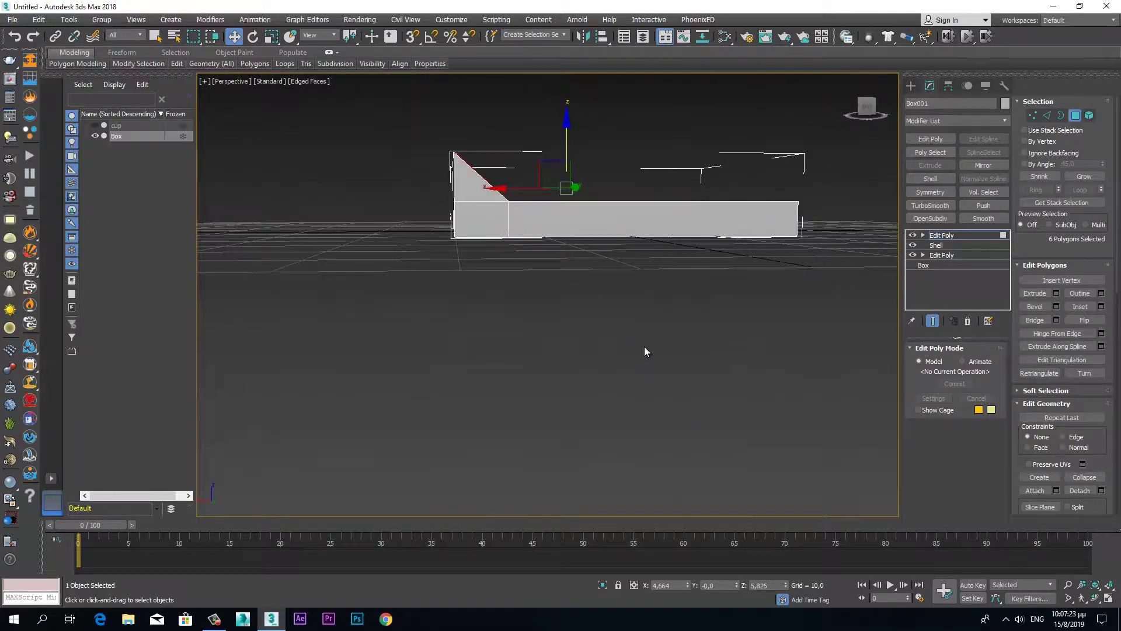
Unhide the cup and maximize the Front viewport.
key("alt+w")
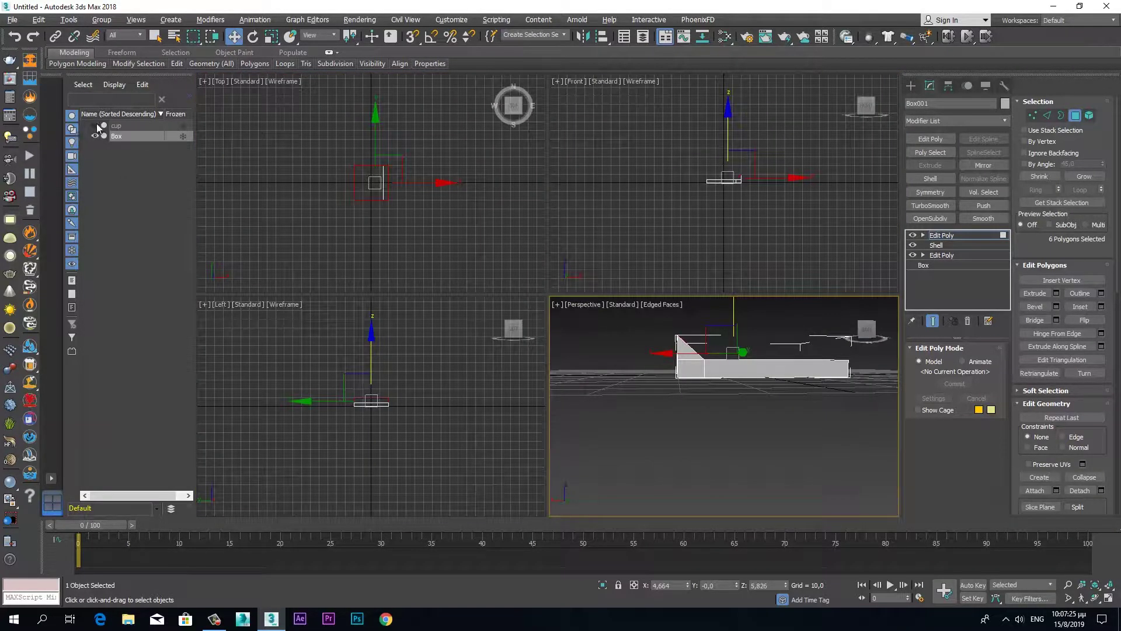
left_click(95, 125)
middle_click(658, 235)
key("alt+w")
scroll(645, 409, "up", 3)
scroll(649, 461, "up", 3)
right_click(652, 421)
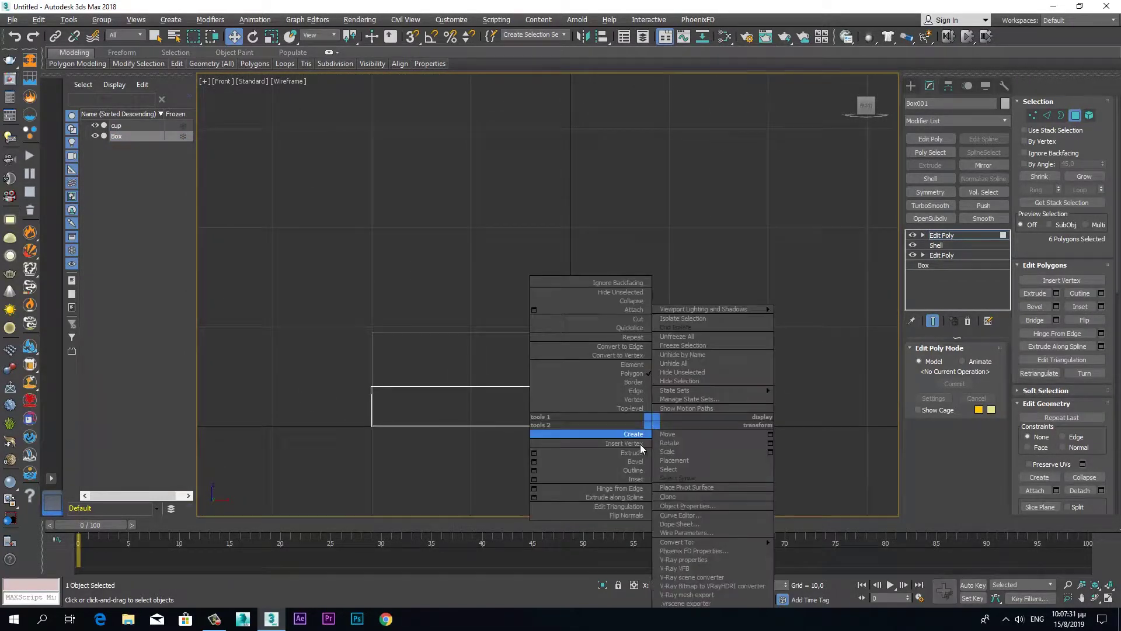
Try a Local Normal extrusion of the rim polygons, then undo it.
left_click(534, 452)
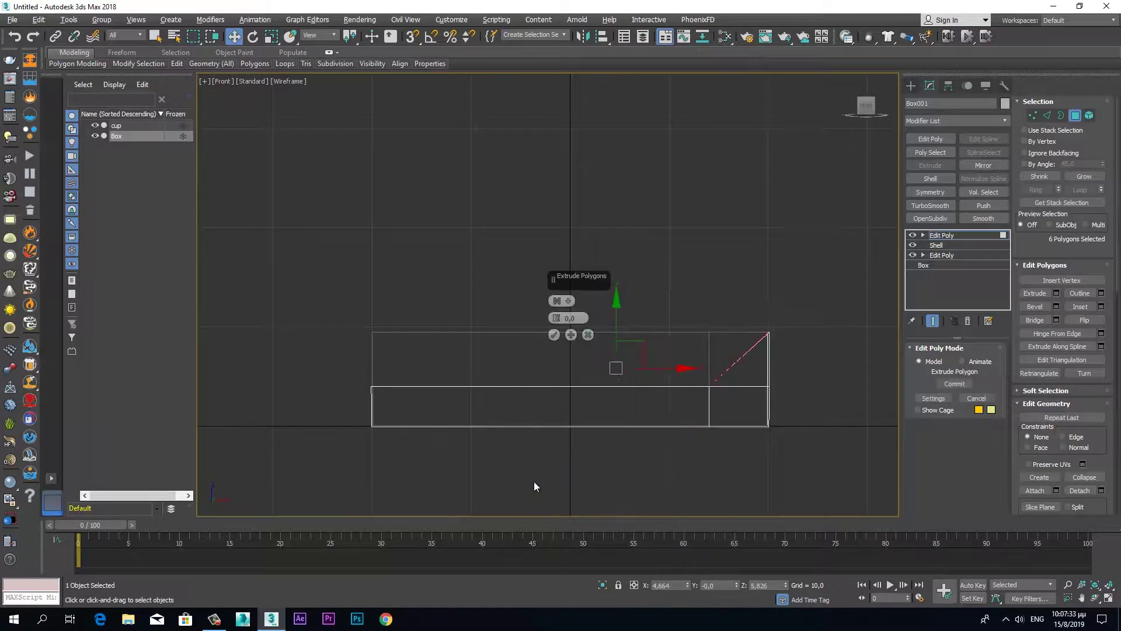
left_click(569, 300)
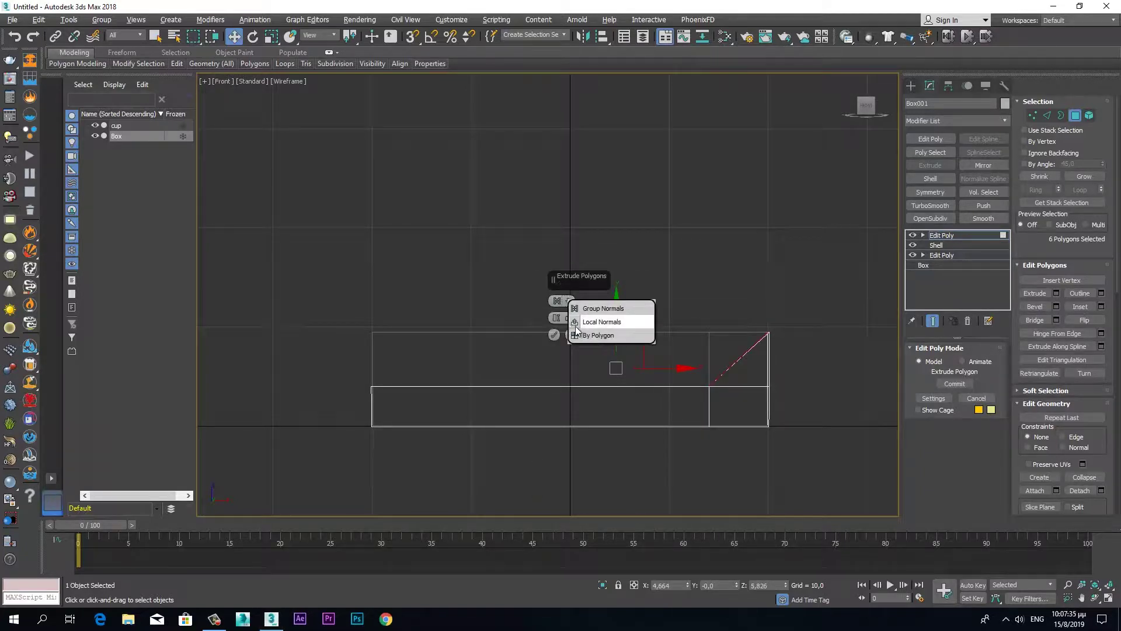
left_click(602, 322)
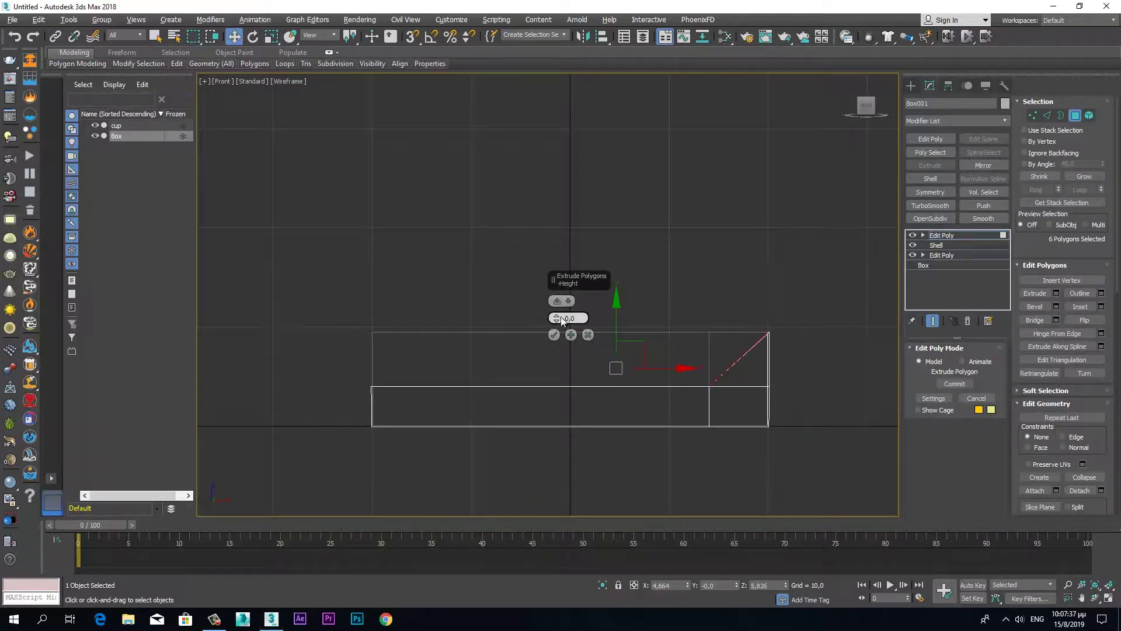
left_click_drag(556, 318, 556, 267)
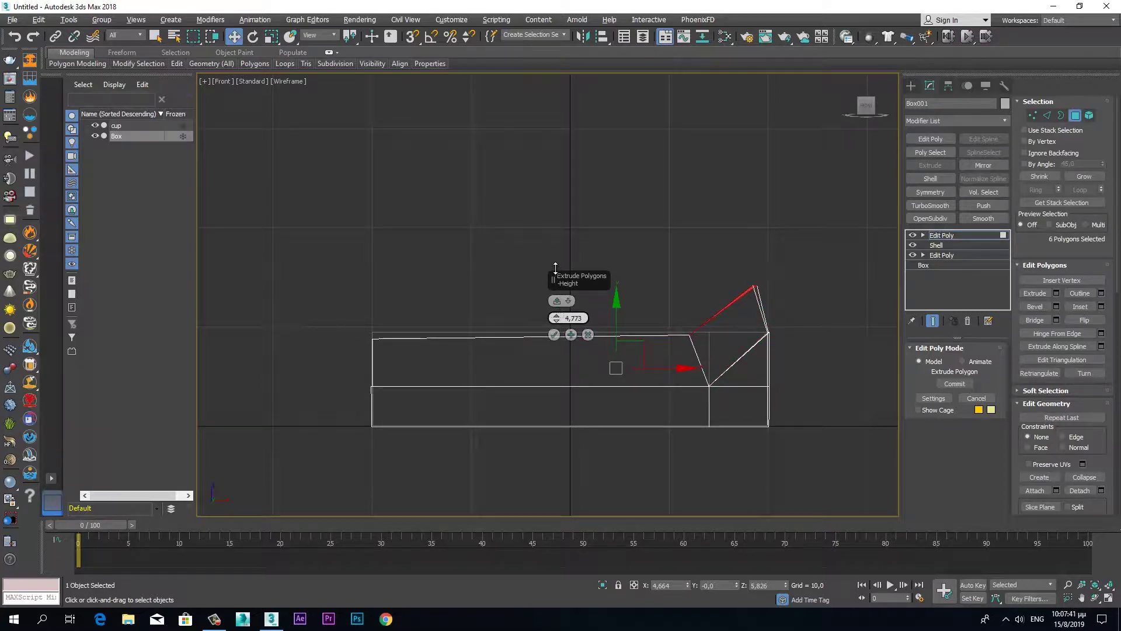
left_click_drag(555, 268, 555, 266)
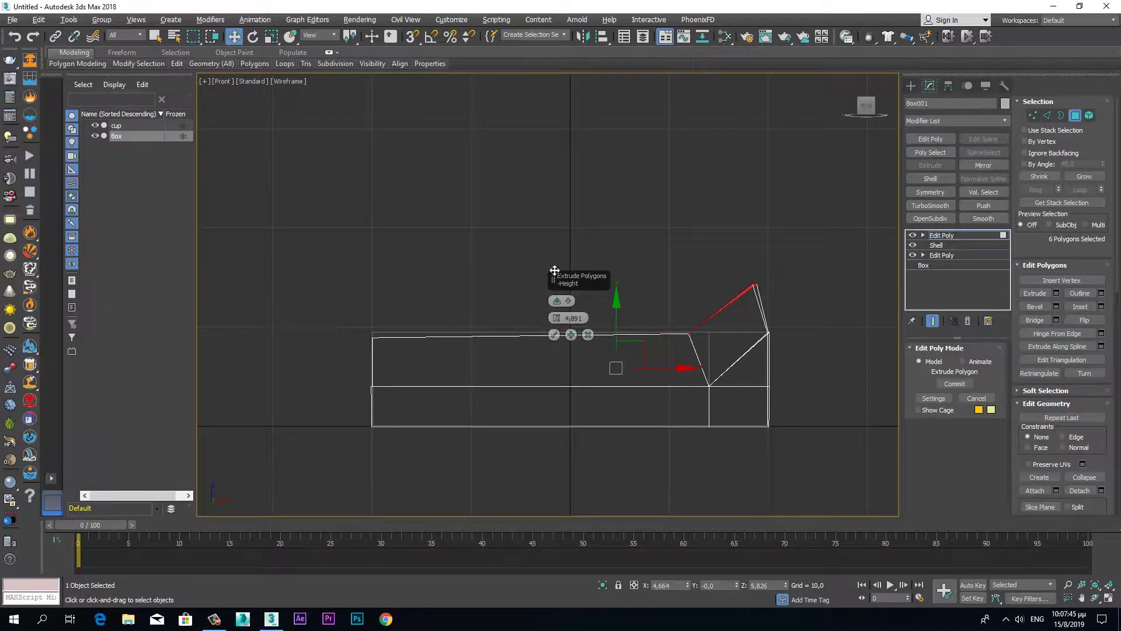
left_click(554, 335)
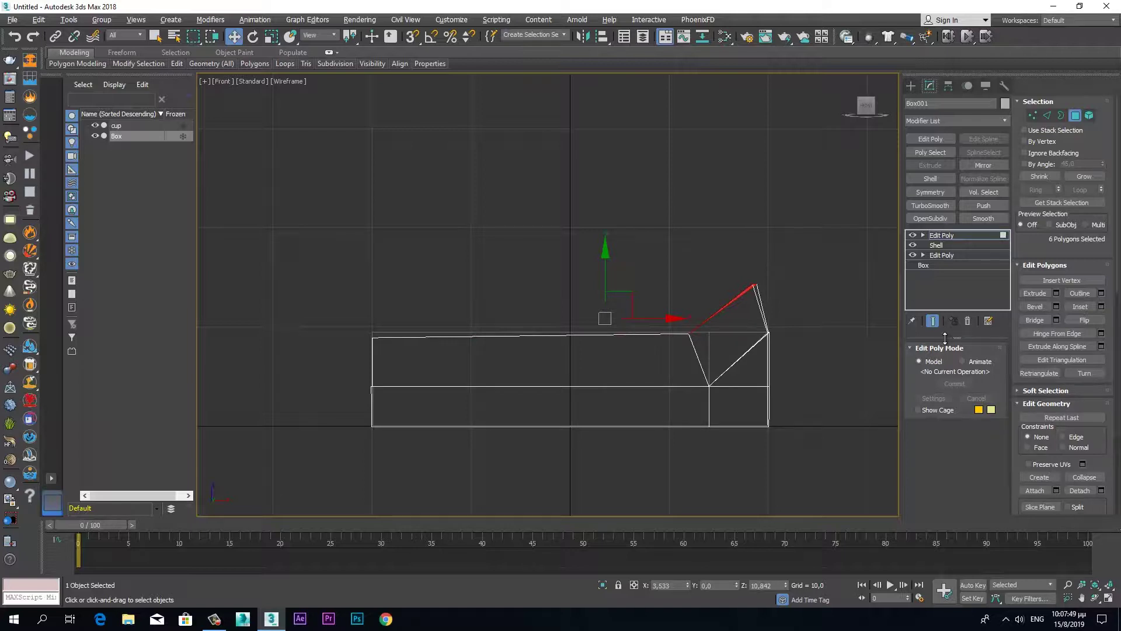
key("ctrl+z")
key("ctrl+z")
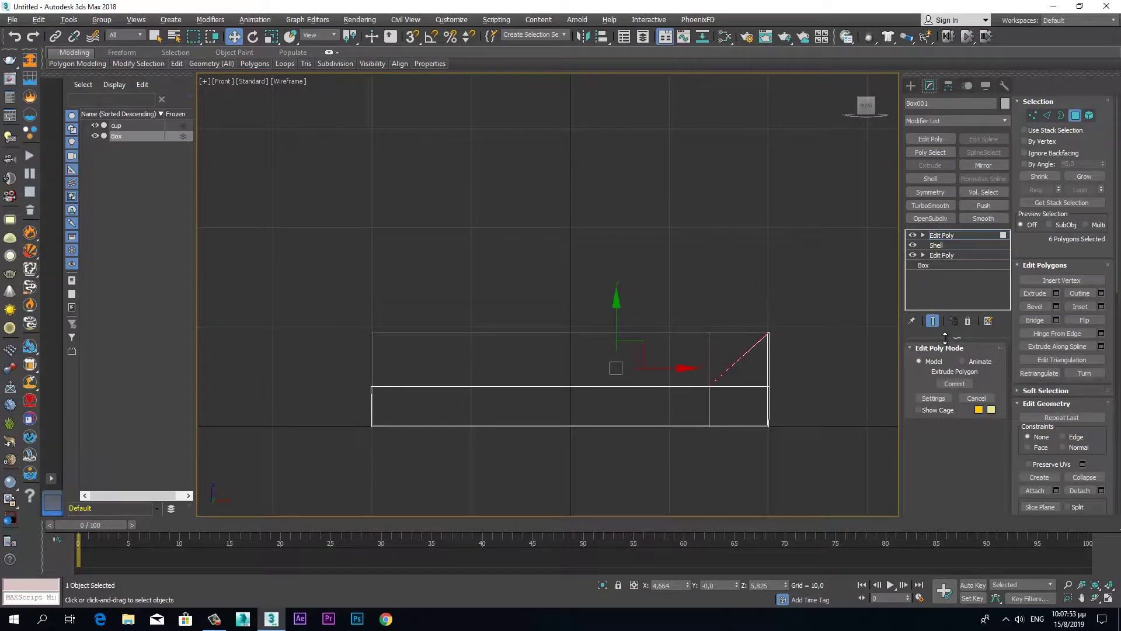
Deselect one rim polygon, leaving five, and maximize the Front view again.
key("alt+w")
mouse_move(715, 395)
middle_mouse_down("alt")
mouse_move(640, 464)
mouse_move(784, 562)
middle_mouse_up("alt")
left_click(756, 408, "alt")
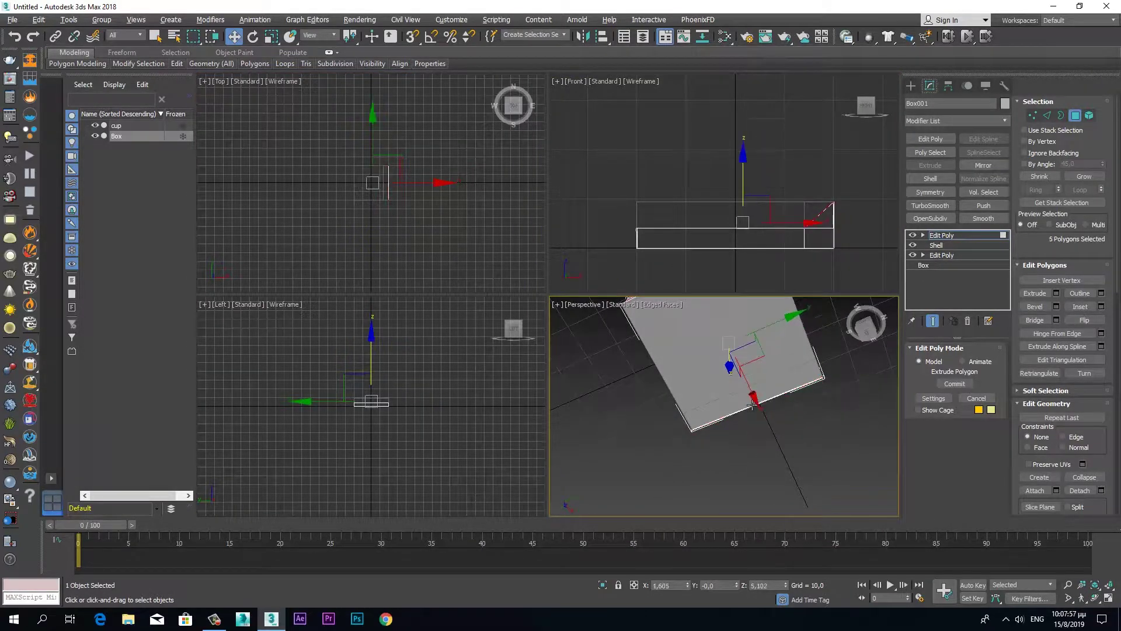
mouse_move(739, 474)
middle_mouse_down("alt")
mouse_move(778, 386)
mouse_move(775, 346)
middle_mouse_up("alt")
middle_click(731, 261)
key("alt+w")
right_click(664, 373)
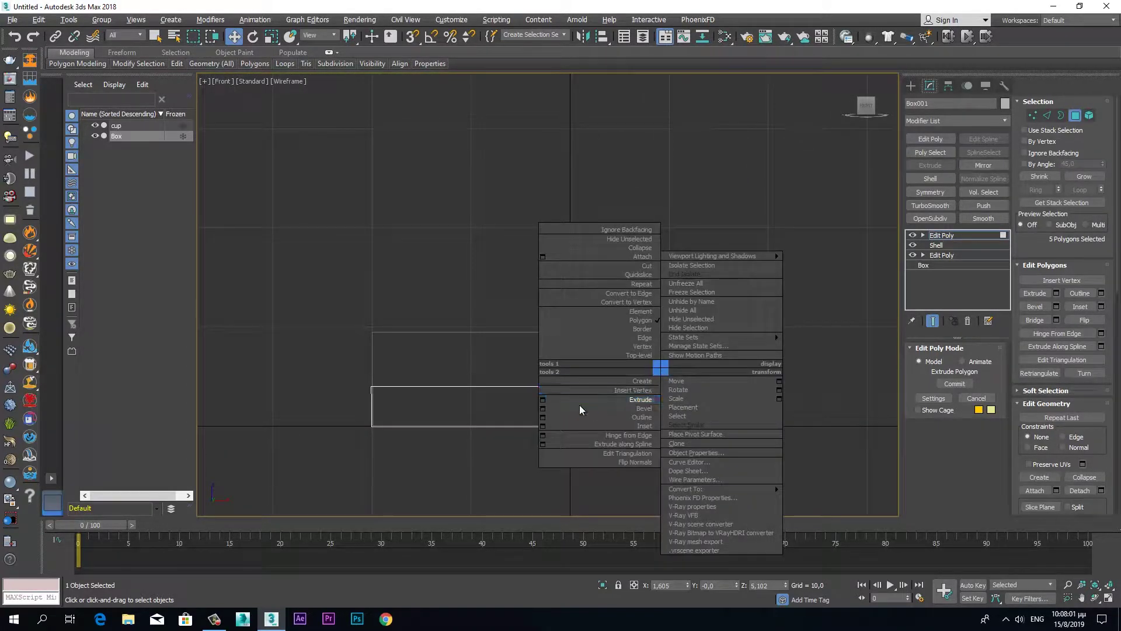
Extrude the five rim polygons upward to a height of 5.244.
left_click(543, 400)
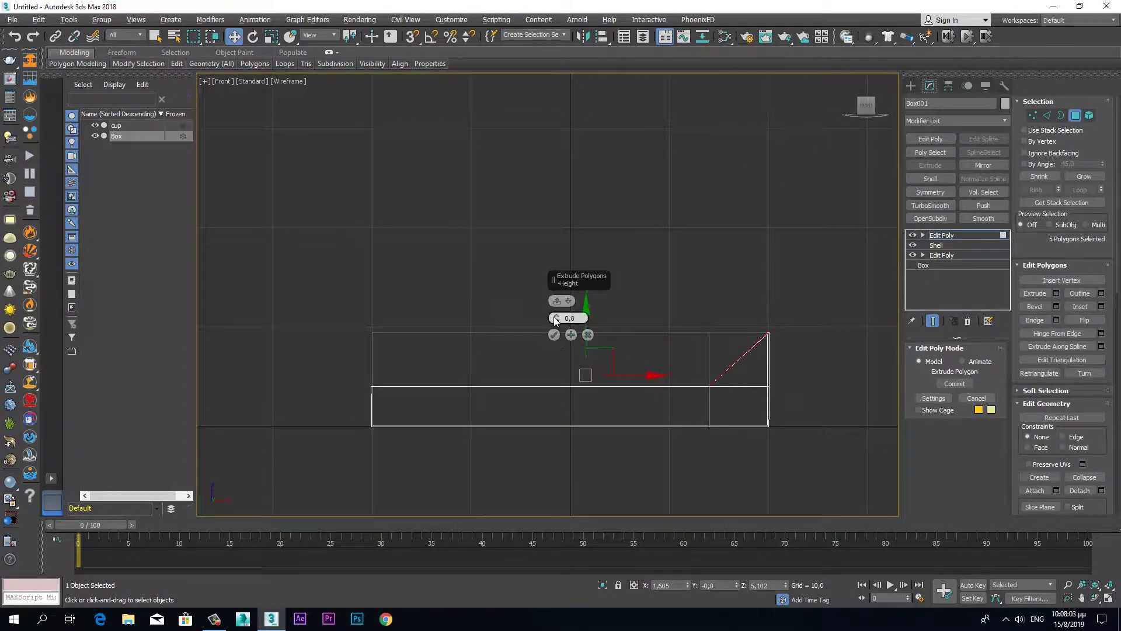
left_click_drag(556, 302, 555, 264)
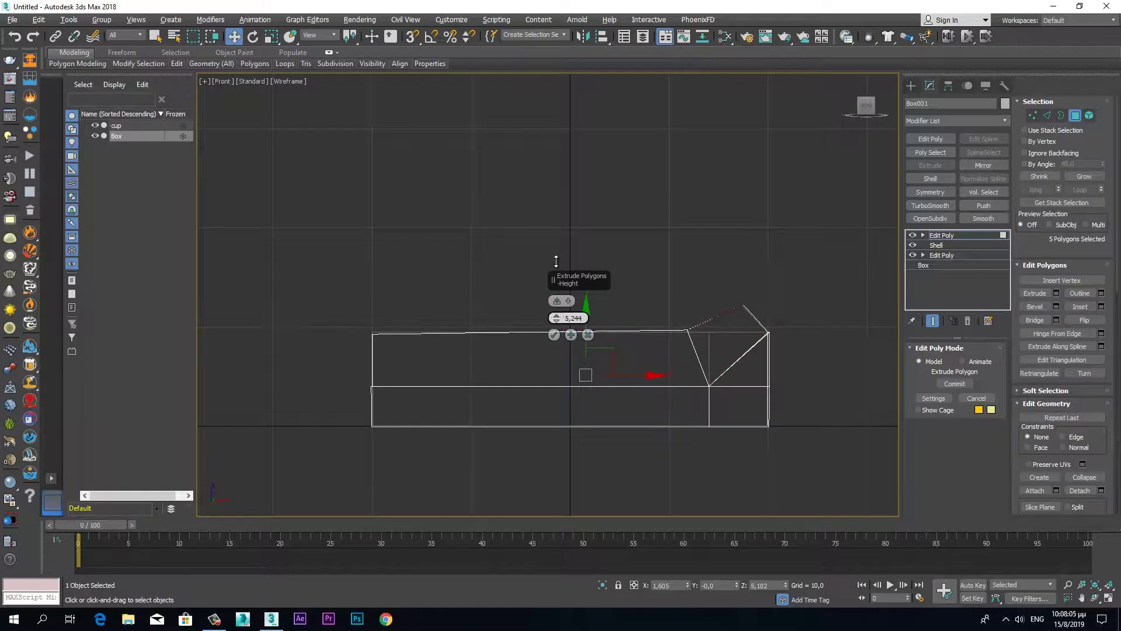
left_click_drag(555, 263, 555, 263)
left_click_drag(555, 261, 555, 259)
left_click(554, 336)
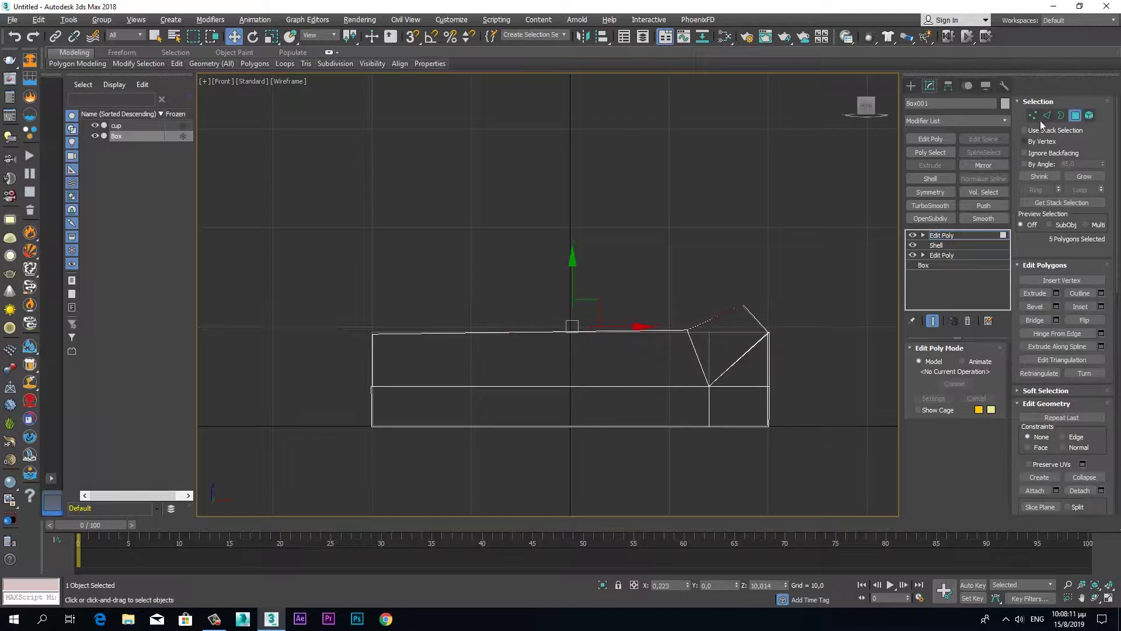
In Vertex mode, select the box corner vertices and move them vertically.
key("1")
scroll(601, 426, "up", 1)
scroll(605, 349, "up", 2)
left_click_drag(631, 363, 644, 370)
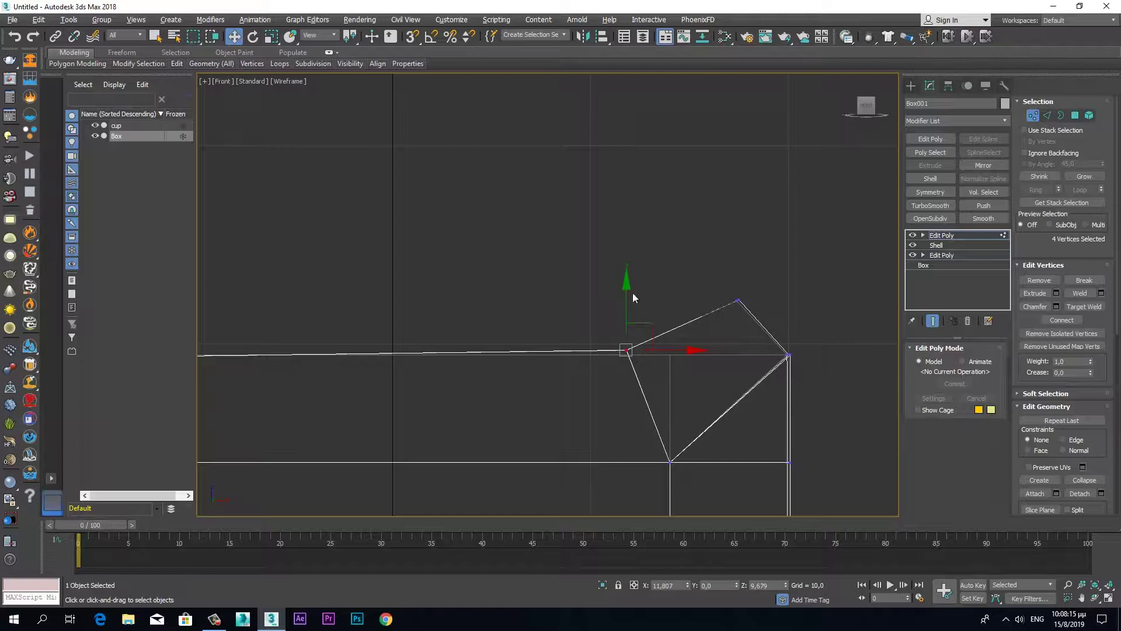
left_click_drag(629, 285, 627, 293)
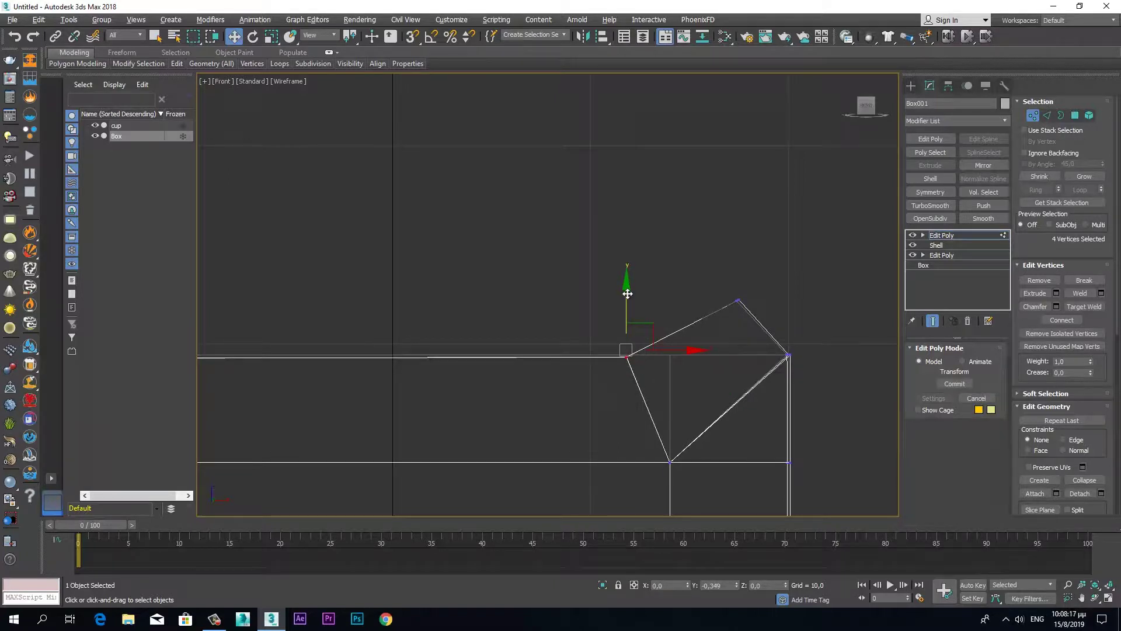
Pull the peak vertex down flush with the top edge and restore four viewports.
left_click_drag(722, 278, 764, 324)
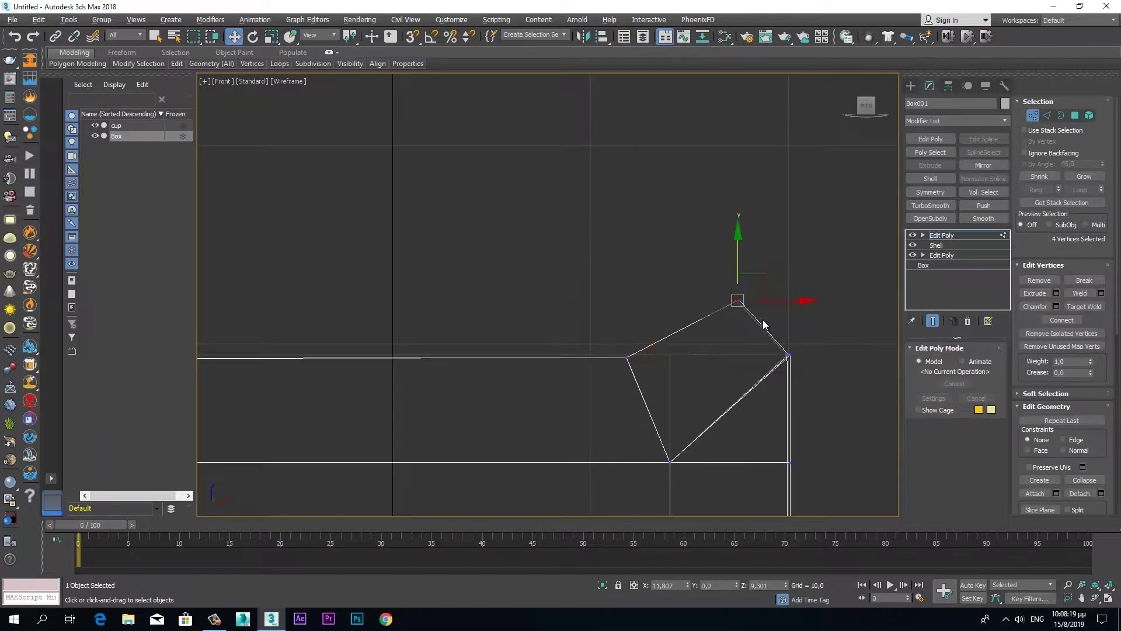
middle_click_drag(788, 339, 728, 379)
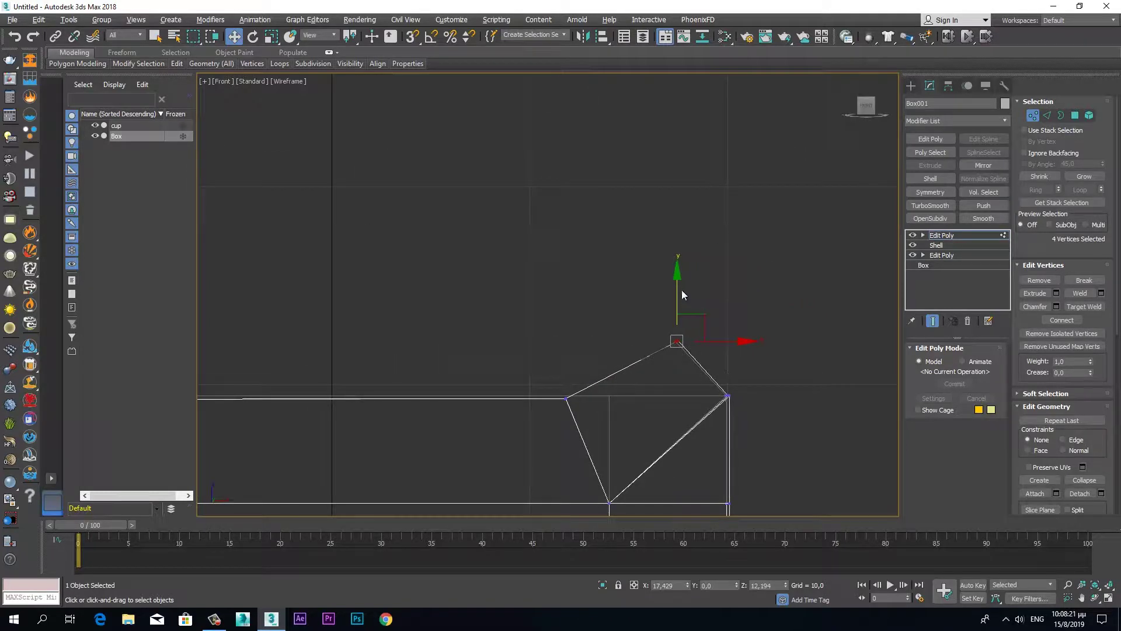
left_click_drag(677, 341, 679, 400)
left_click_drag(686, 343, 686, 342)
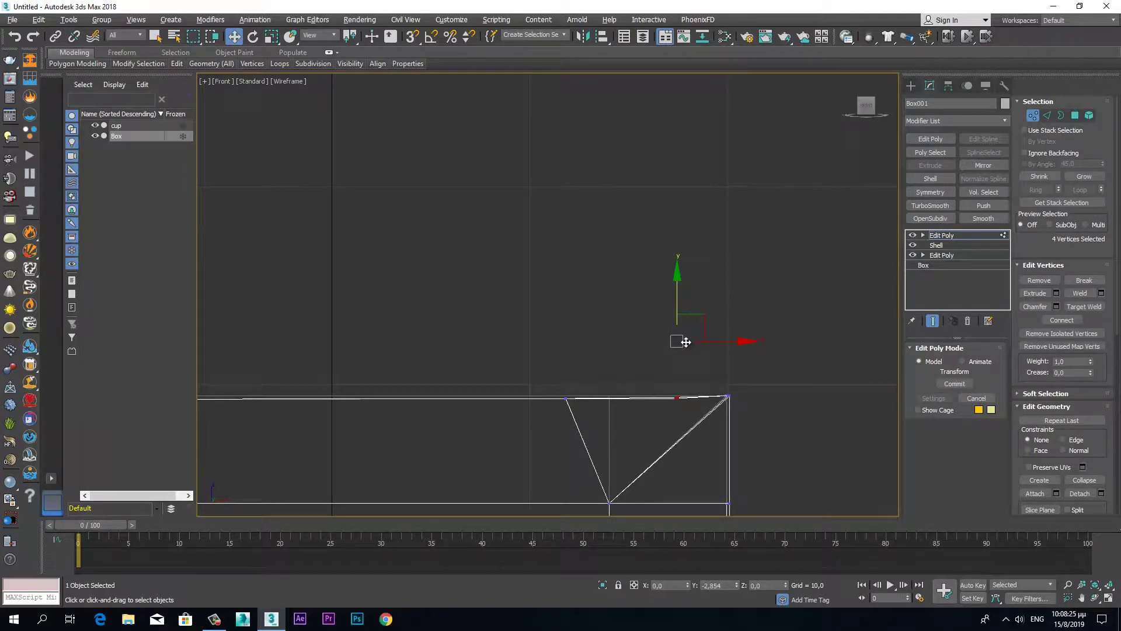
key("alt+w")
right_click(749, 434)
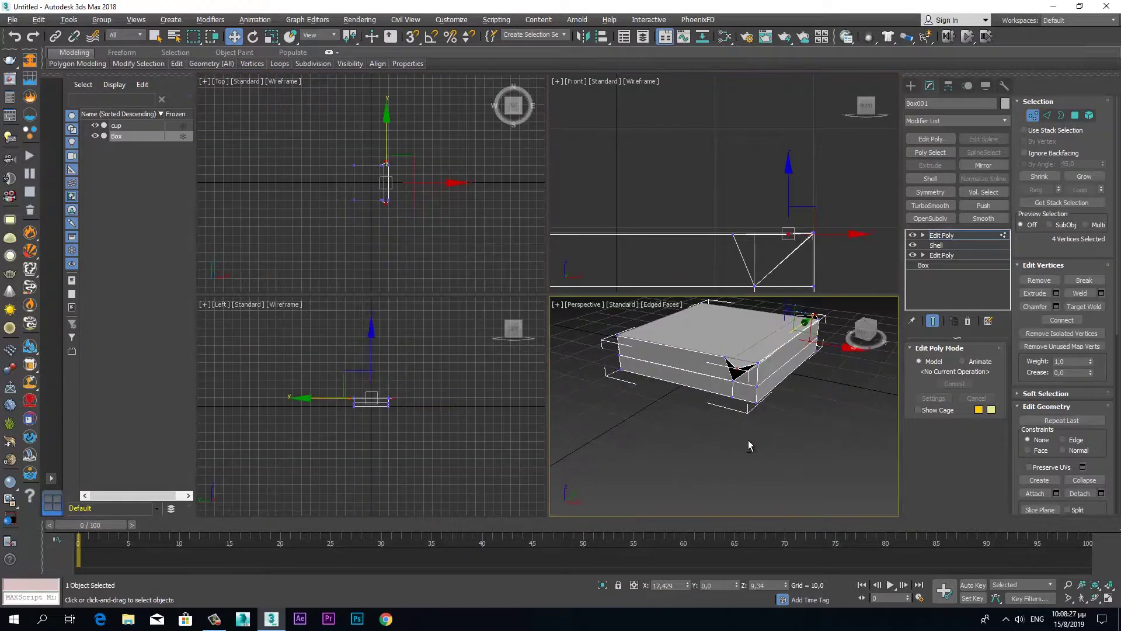
Maximize the Perspective view, undo the last vertex move, and orbit to a low frontal angle.
key("alt+w")
mouse_move(642, 333)
middle_mouse_down("alt")
mouse_move(625, 351)
mouse_move(531, 326)
mouse_move(499, 342)
mouse_move(545, 378)
mouse_move(533, 342)
mouse_move(486, 318)
mouse_move(451, 333)
mouse_move(501, 354)
middle_mouse_up("alt")
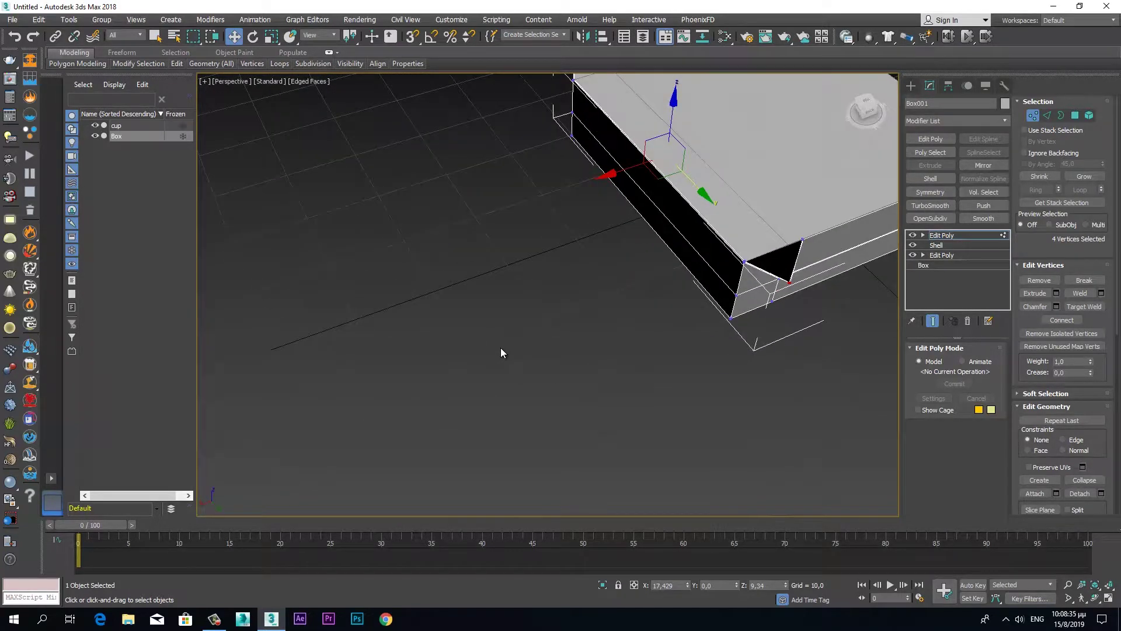
key("ctrl+z")
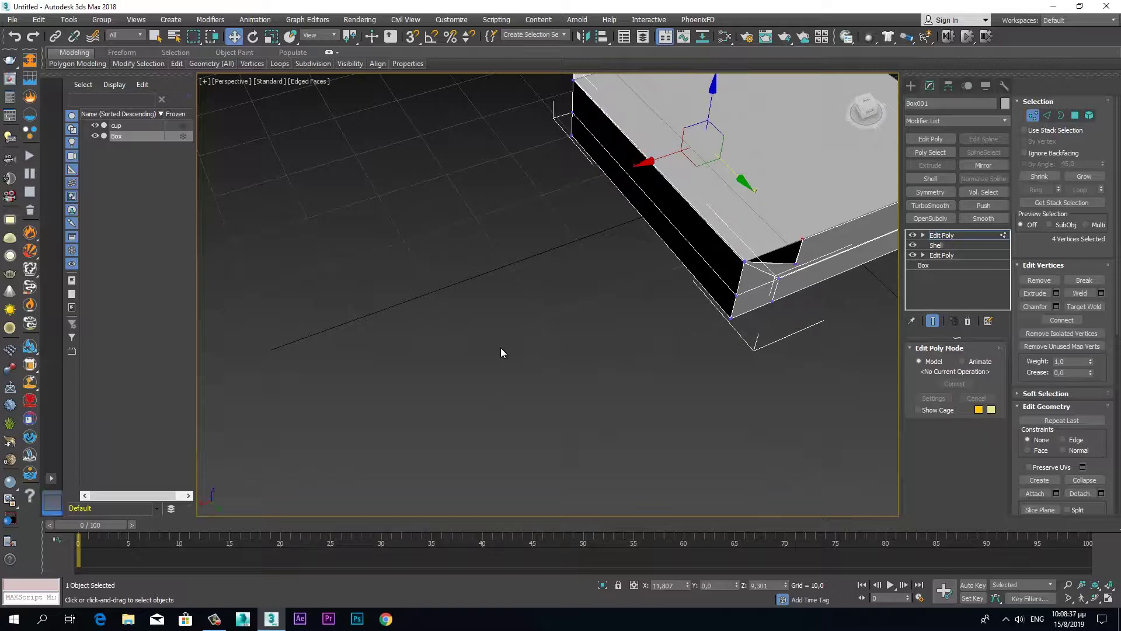
mouse_move(586, 316)
middle_mouse_down("alt")
mouse_move(571, 280)
mouse_move(556, 325)
mouse_move(630, 323)
mouse_move(647, 302)
mouse_move(625, 337)
mouse_move(641, 388)
mouse_move(445, 373)
middle_mouse_up("alt")
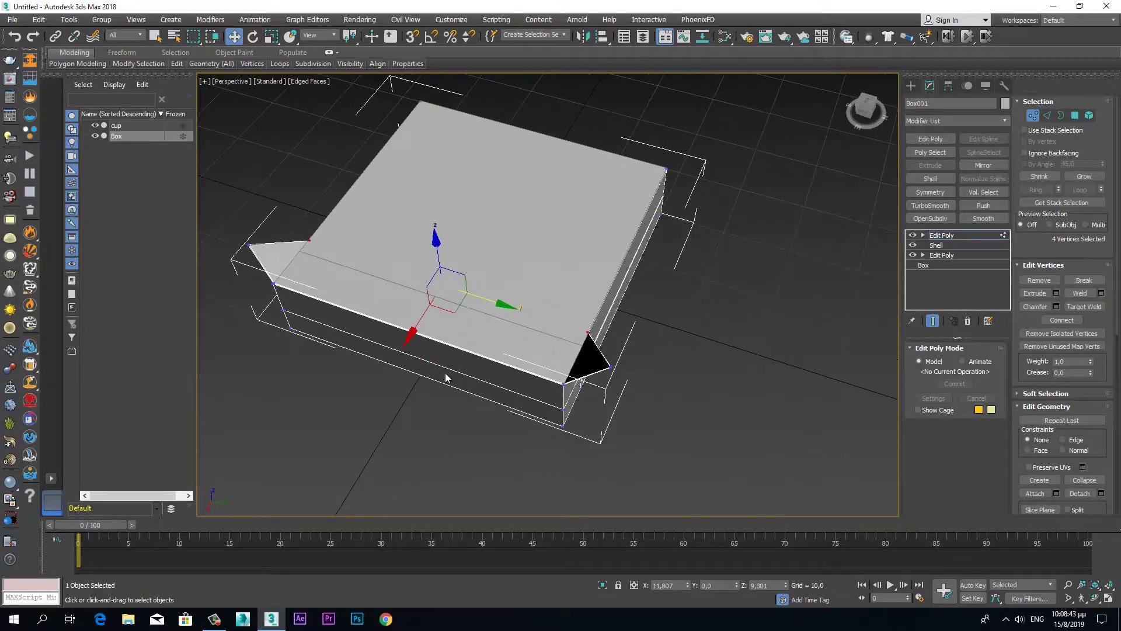
middle_click_drag(644, 370, 598, 338, "alt")
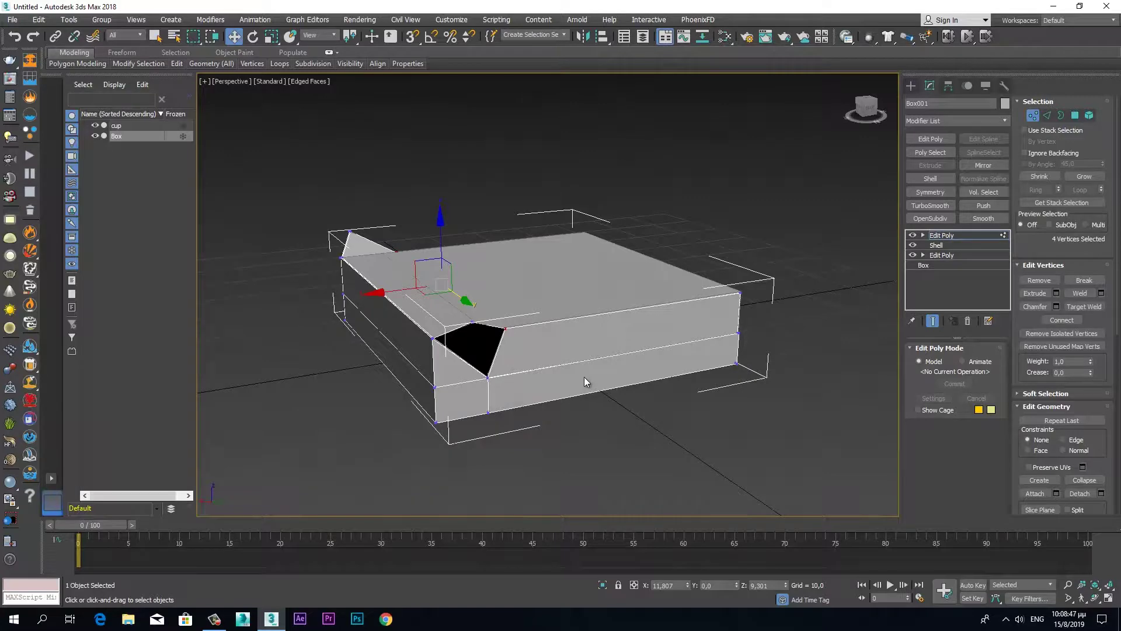
Hide the cup and orbit into the hollow tray to inspect its raised corner.
right_click(580, 375)
left_click(622, 349)
mouse_move(587, 331)
middle_mouse_down("alt")
mouse_move(636, 377)
mouse_move(654, 348)
mouse_move(481, 400)
middle_mouse_up("alt")
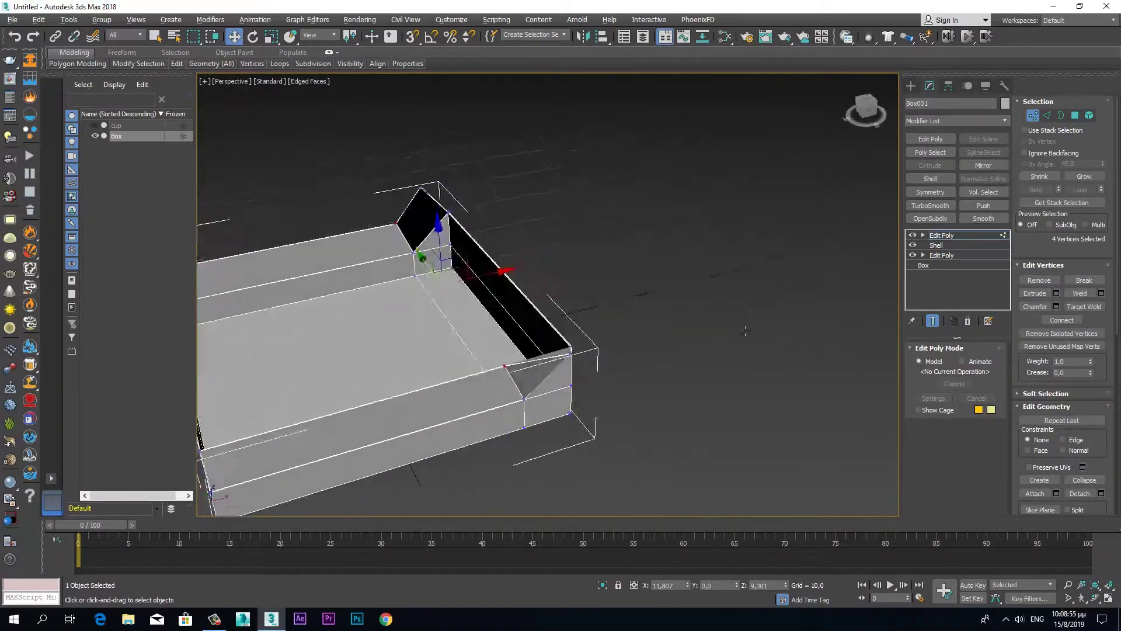
scroll(480, 400, "up", 2)
scroll(481, 401, "up", 3)
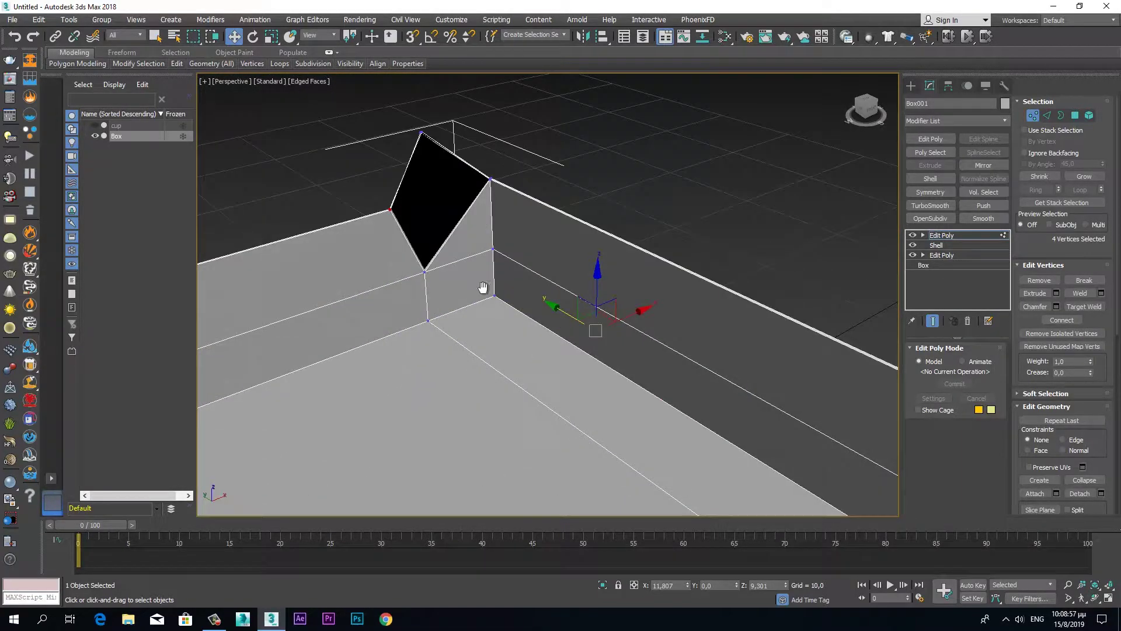
scroll(483, 288, "down", 3)
mouse_move(512, 308)
middle_mouse_down("alt")
mouse_move(534, 376)
mouse_move(688, 439)
mouse_move(699, 409)
mouse_move(695, 430)
mouse_move(450, 368)
mouse_move(858, 433)
mouse_move(499, 410)
middle_mouse_up("alt")
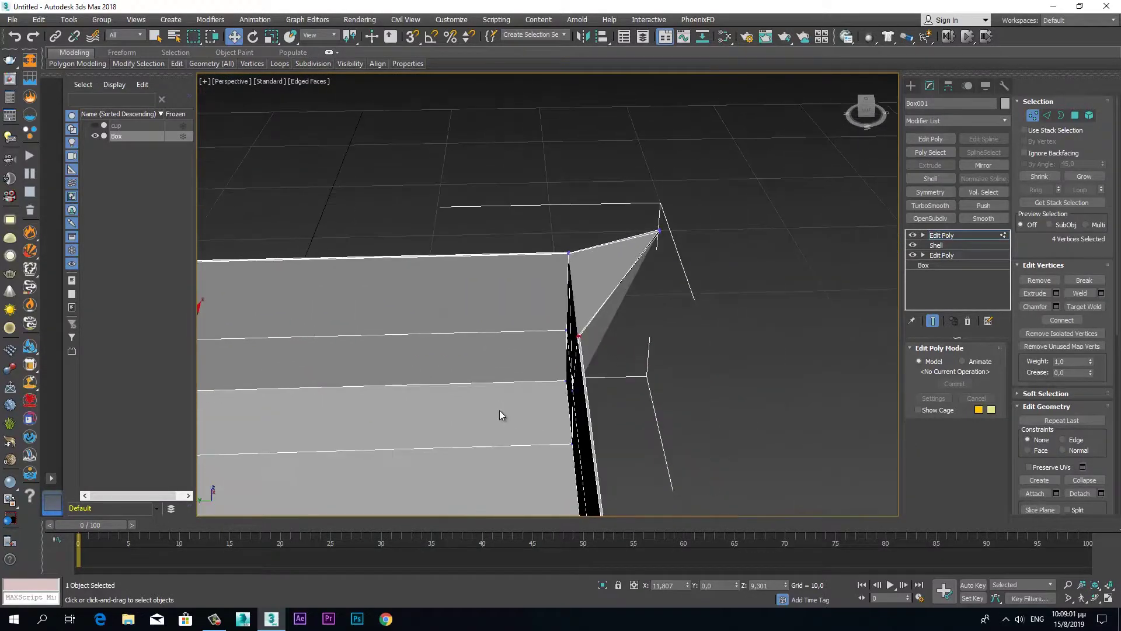
mouse_move(588, 395)
middle_mouse_down("alt")
mouse_move(631, 401)
mouse_move(646, 388)
mouse_move(601, 370)
mouse_move(583, 446)
mouse_move(612, 483)
middle_mouse_up("alt")
Using Target Weld, merge the top corner vertex onto the lower rim vertex.
left_click(1086, 307)
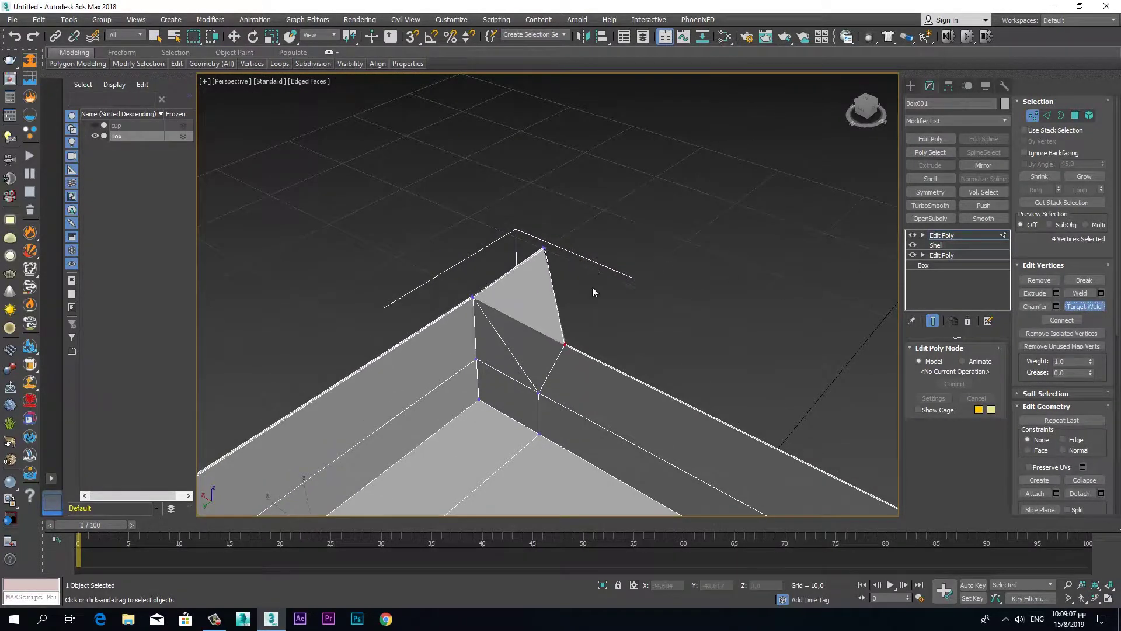
scroll(592, 268, "up", 4)
middle_click_drag(571, 281, 569, 165)
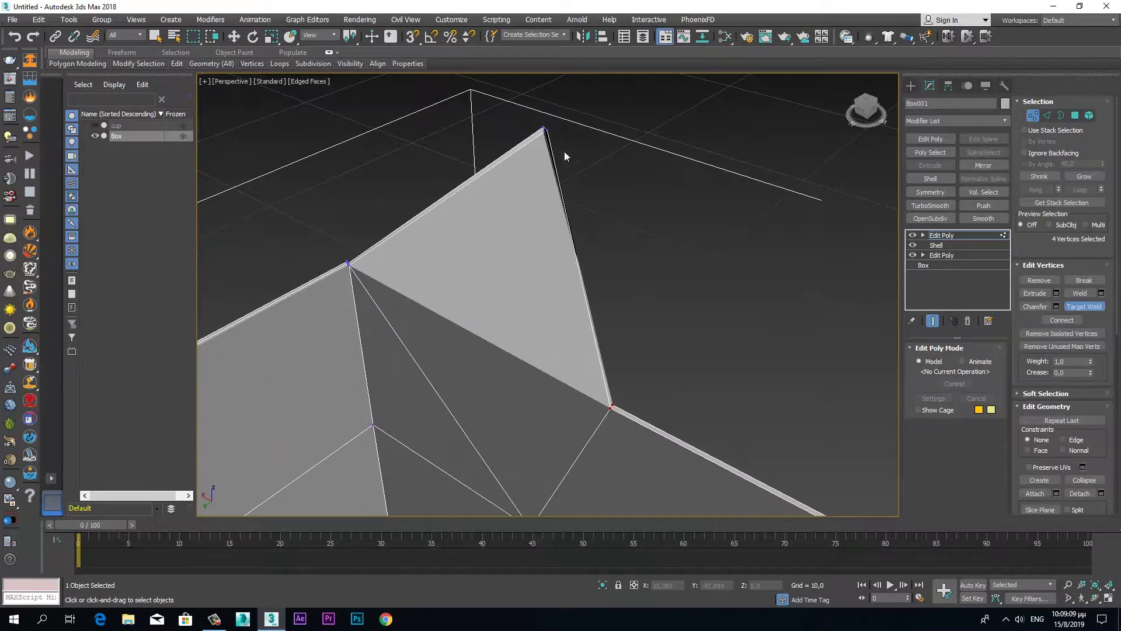
left_click(543, 127)
left_click(610, 407)
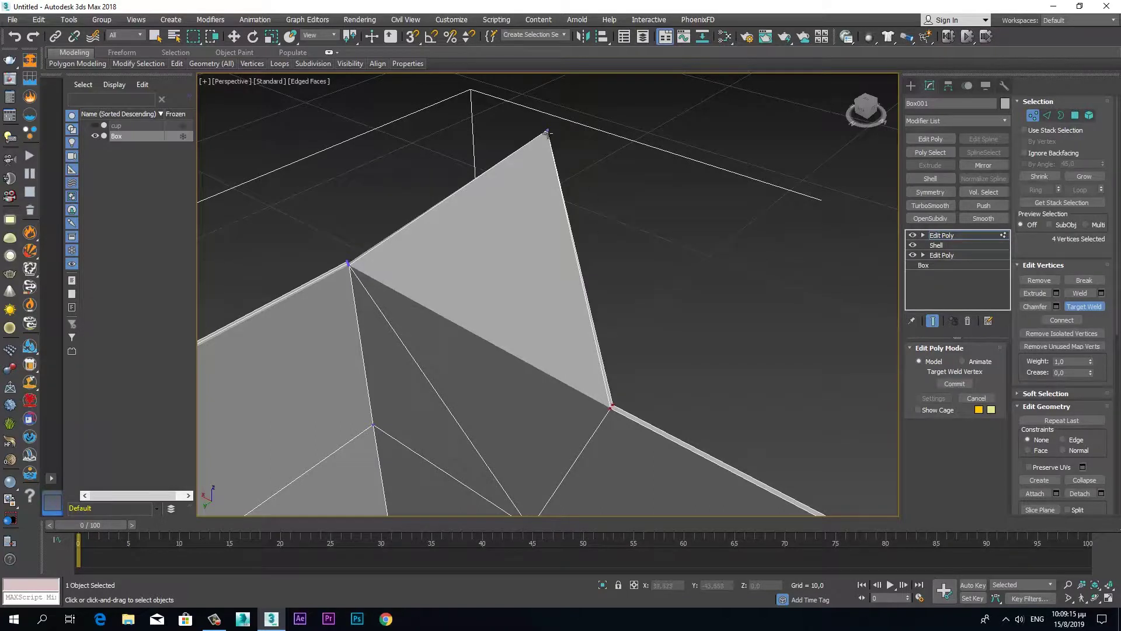
left_click(611, 406)
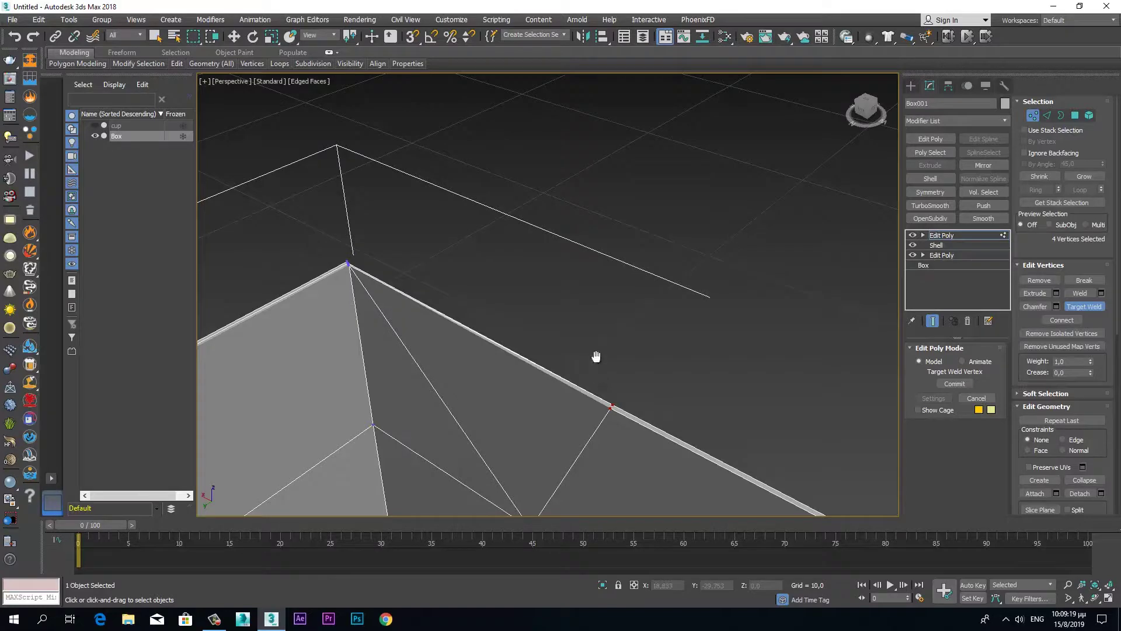
middle_click_drag(595, 356, 600, 275)
scroll(625, 335, "down", 2)
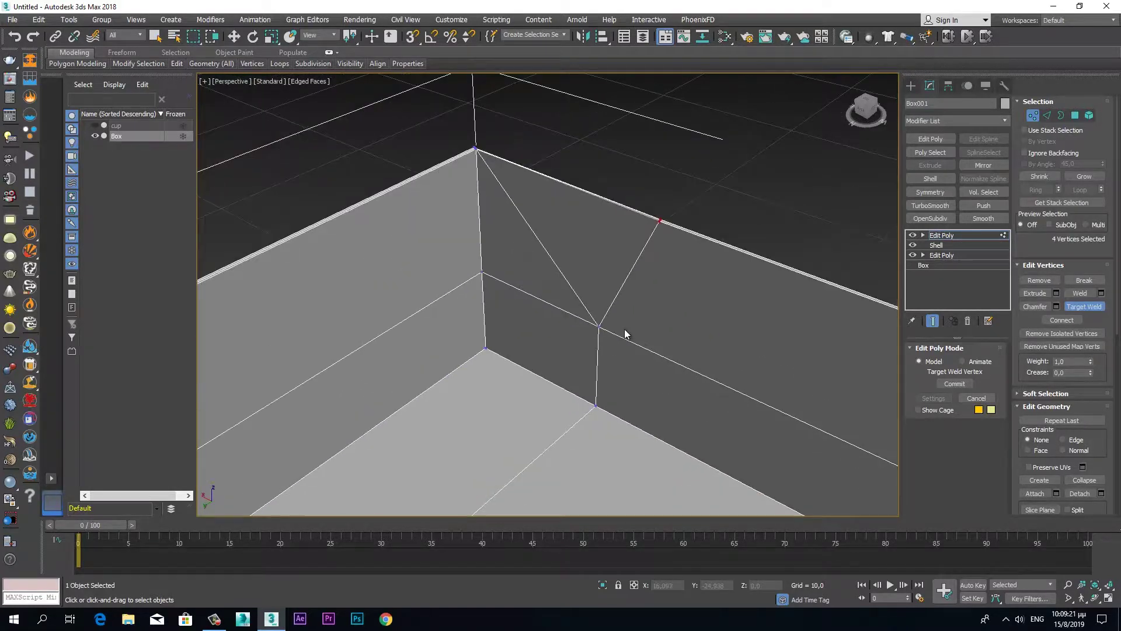
scroll(625, 335, "down", 3)
scroll(620, 333, "down", 3)
mouse_move(608, 380)
middle_mouse_down("alt")
mouse_move(525, 354)
mouse_move(548, 415)
middle_mouse_up("alt")
scroll(548, 414, "up", 5)
scroll(608, 380, "up", 1)
scroll(602, 438, "up", 2)
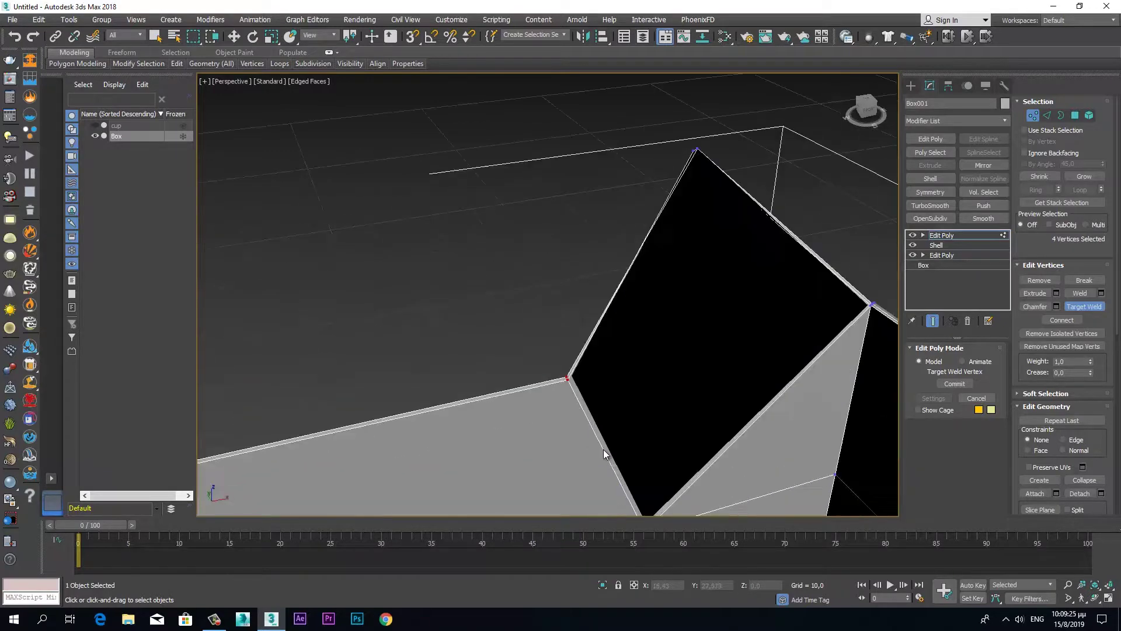
Weld the remaining stray corner vertices, including the red one, to close the corner gap.
left_click(697, 150)
key("ctrl+z")
key("ctrl+y")
left_click(566, 381)
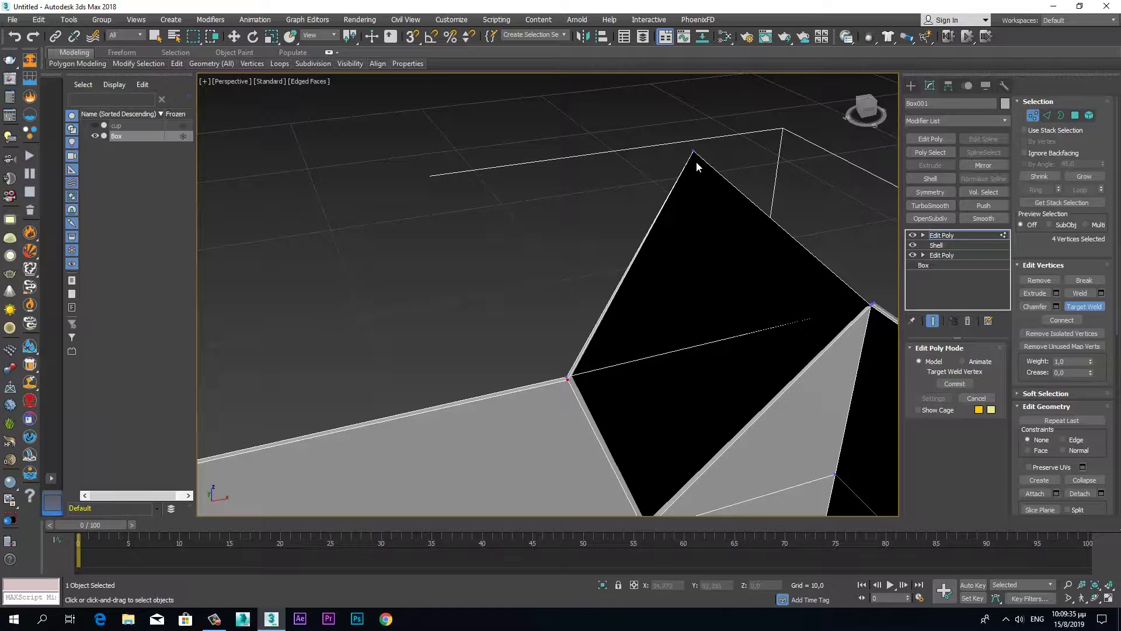
left_click(566, 379)
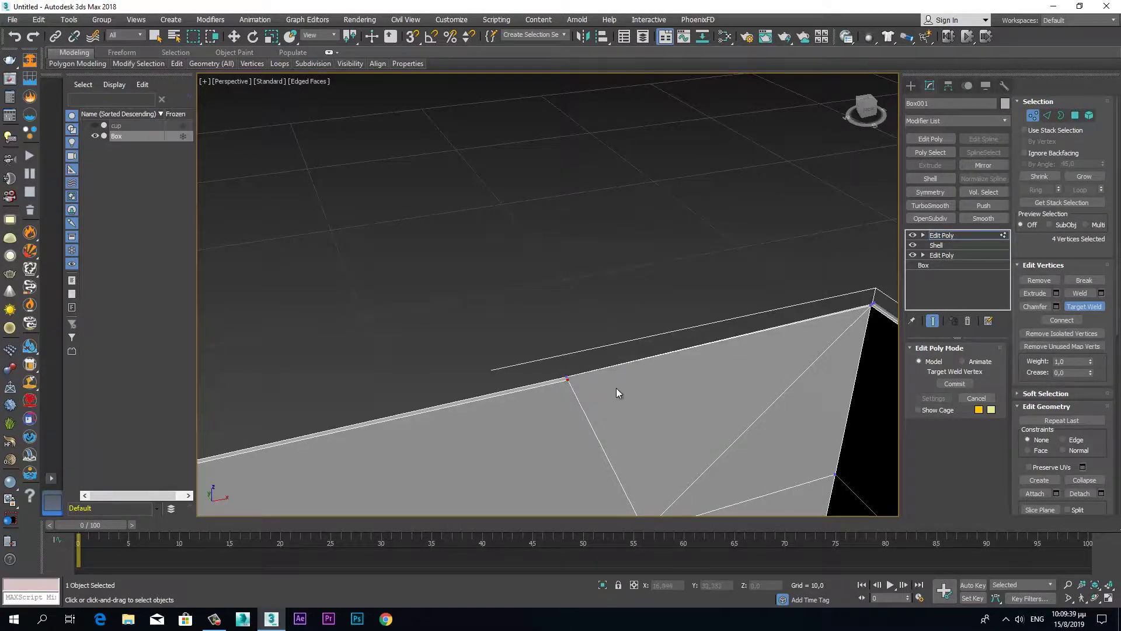
mouse_move(605, 379)
middle_mouse_down("alt")
mouse_move(636, 383)
mouse_move(556, 393)
mouse_move(867, 281)
middle_mouse_up("alt")
mouse_move(646, 357)
middle_mouse_down("alt")
mouse_move(659, 355)
mouse_move(633, 378)
mouse_move(659, 373)
mouse_move(668, 355)
mouse_move(651, 334)
middle_mouse_up("alt")
scroll(659, 369, "up", 2)
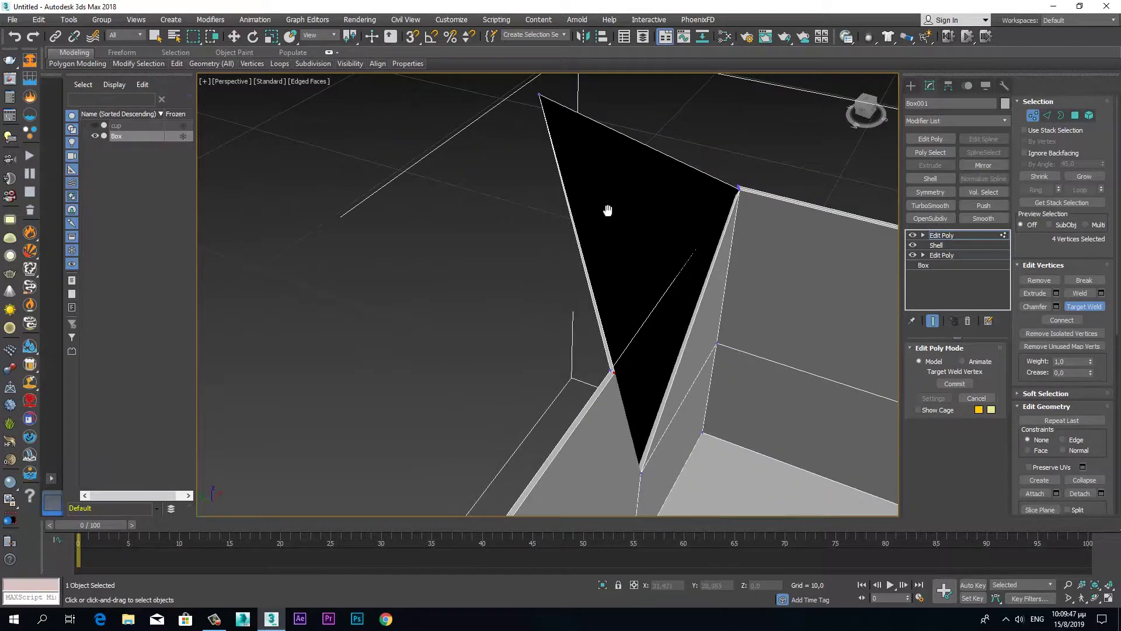
middle_click_drag(608, 215, 628, 272)
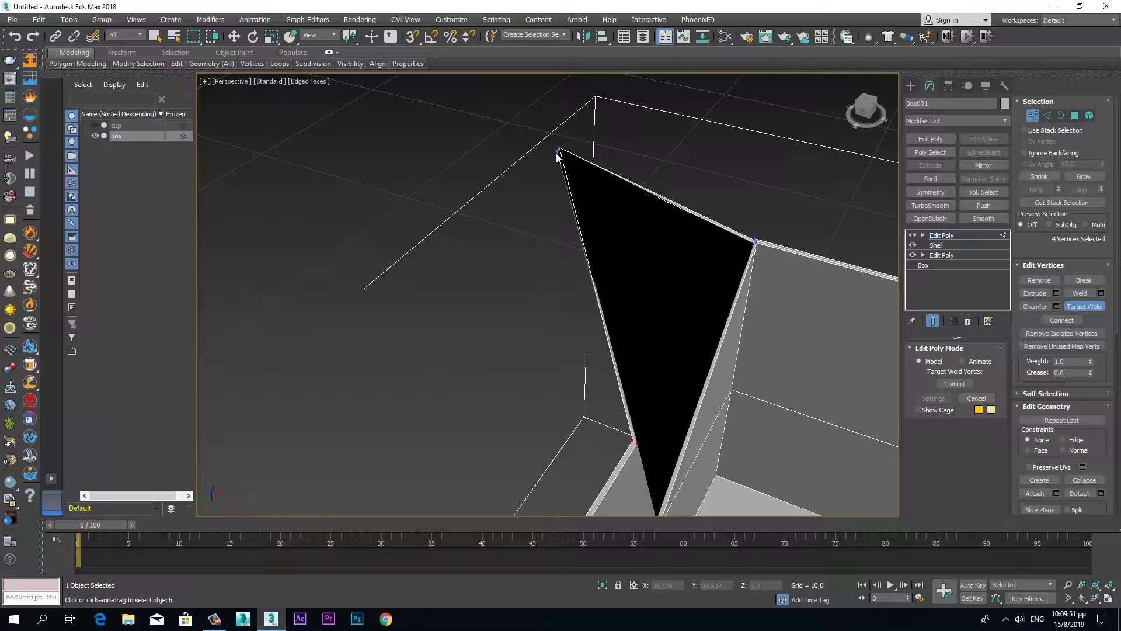
left_click(637, 442)
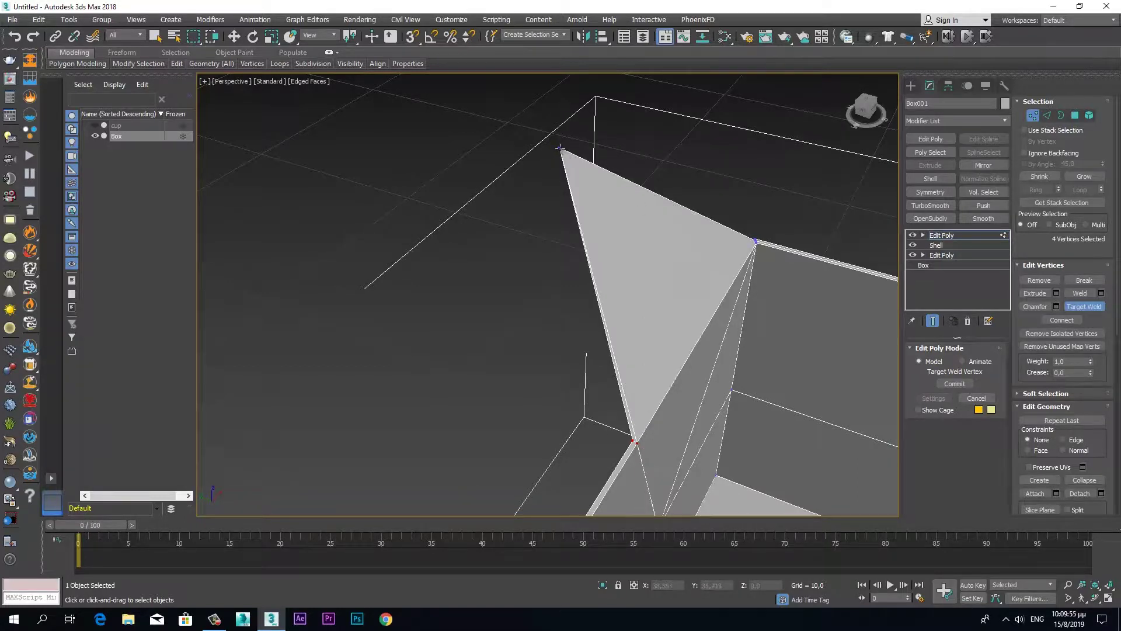
Weld the last top corner vertex onto the lower one, finishing the corner.
left_click(632, 439)
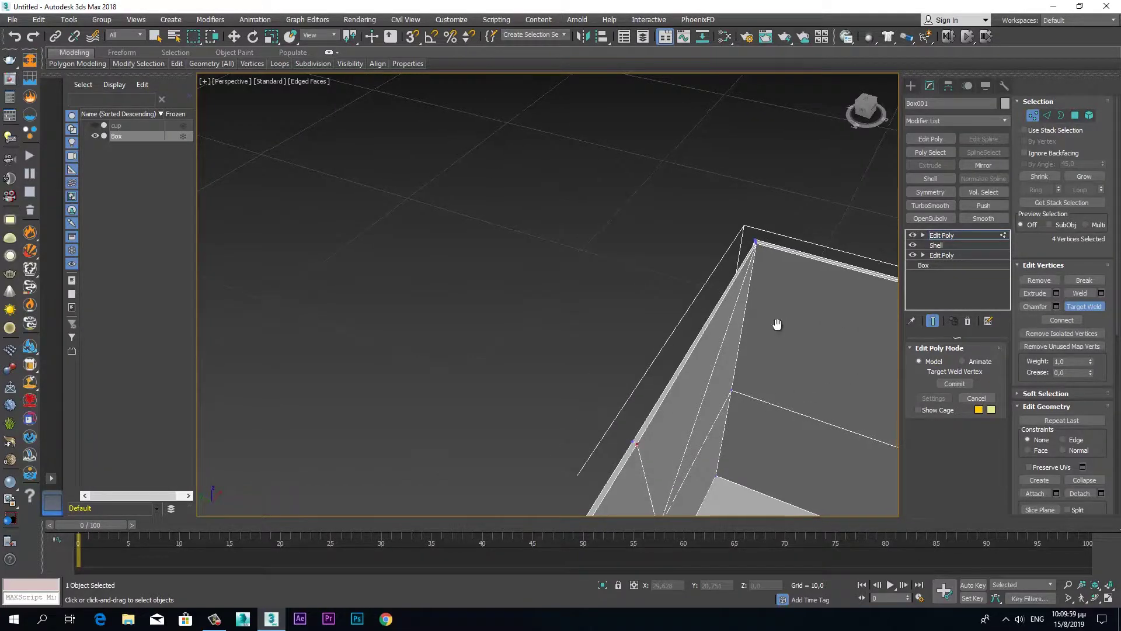
middle_click_drag(578, 346, 589, 305)
scroll(621, 334, "down", 3)
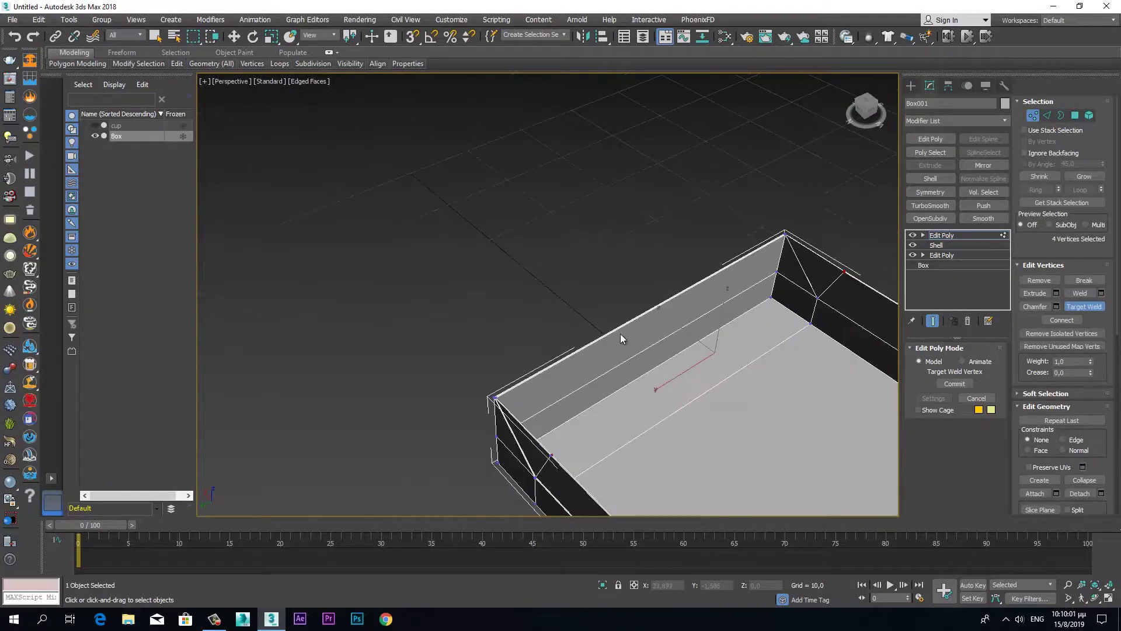
scroll(576, 319, "up", 2)
scroll(494, 347, "up", 2)
scroll(419, 390, "up", 3)
scroll(467, 368, "up", 1)
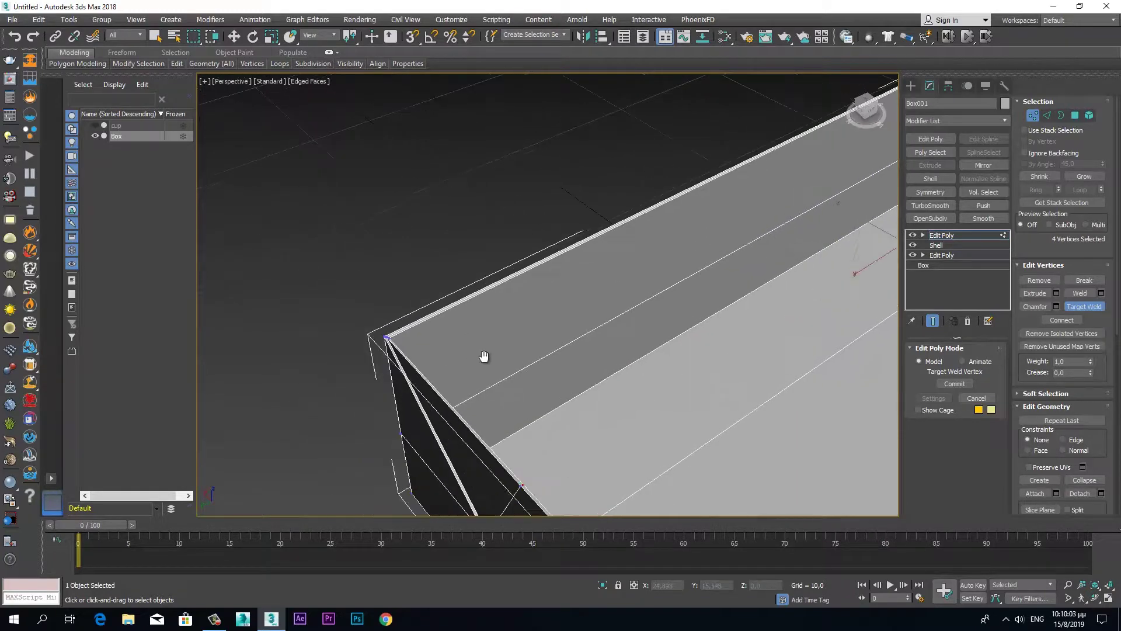
scroll(553, 310, "up", 1)
Switch to the Move tool and select three polygons on the tray's inner floor.
scroll(552, 310, "up", 2)
scroll(553, 310, "up", 2)
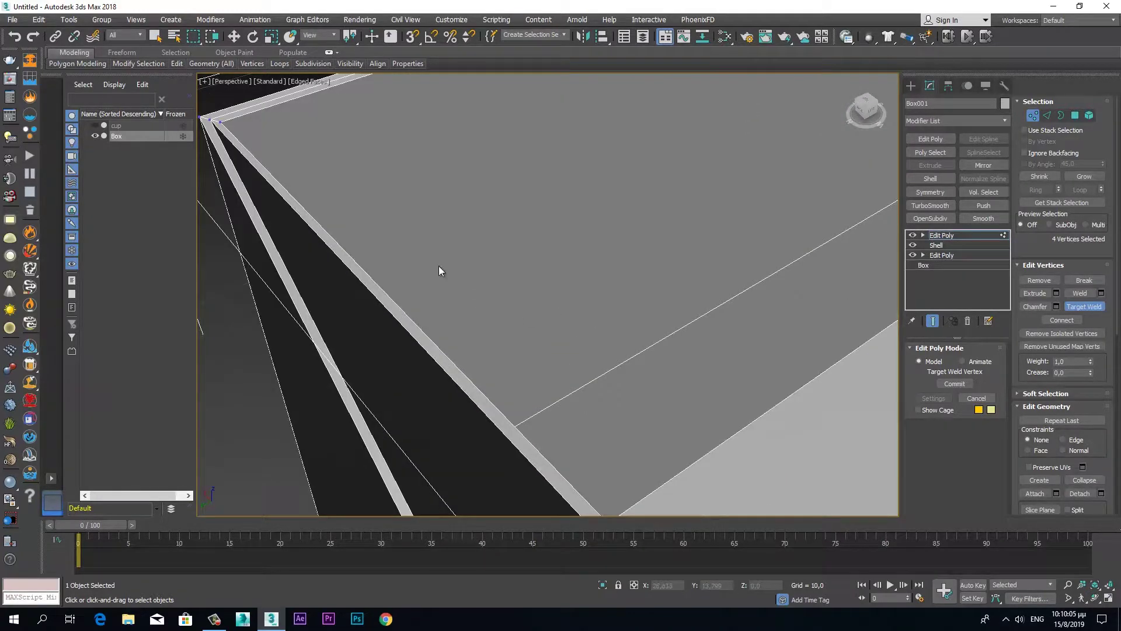
scroll(464, 290, "down", 1)
scroll(510, 302, "down", 2)
scroll(528, 314, "down", 2)
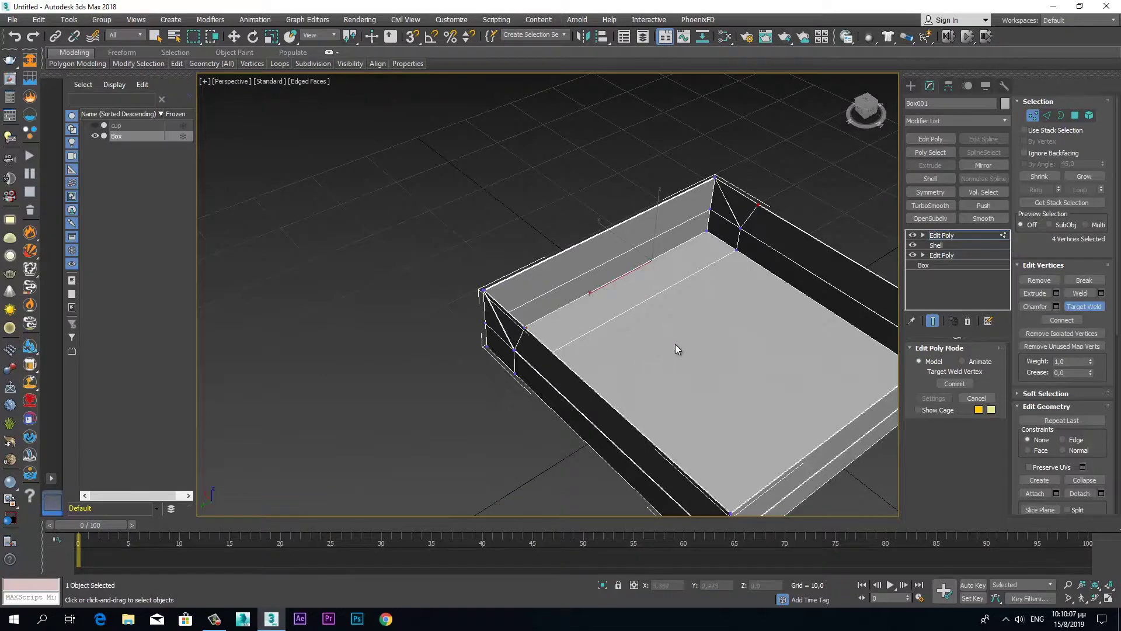
scroll(655, 333, "down", 3)
key("w")
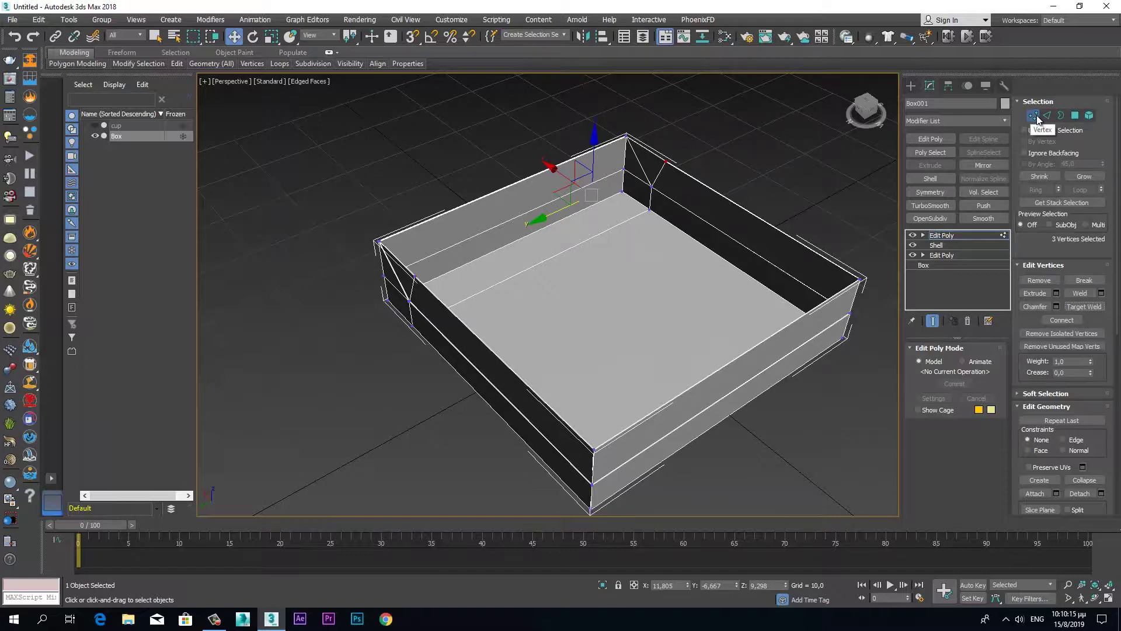
left_click(1082, 116)
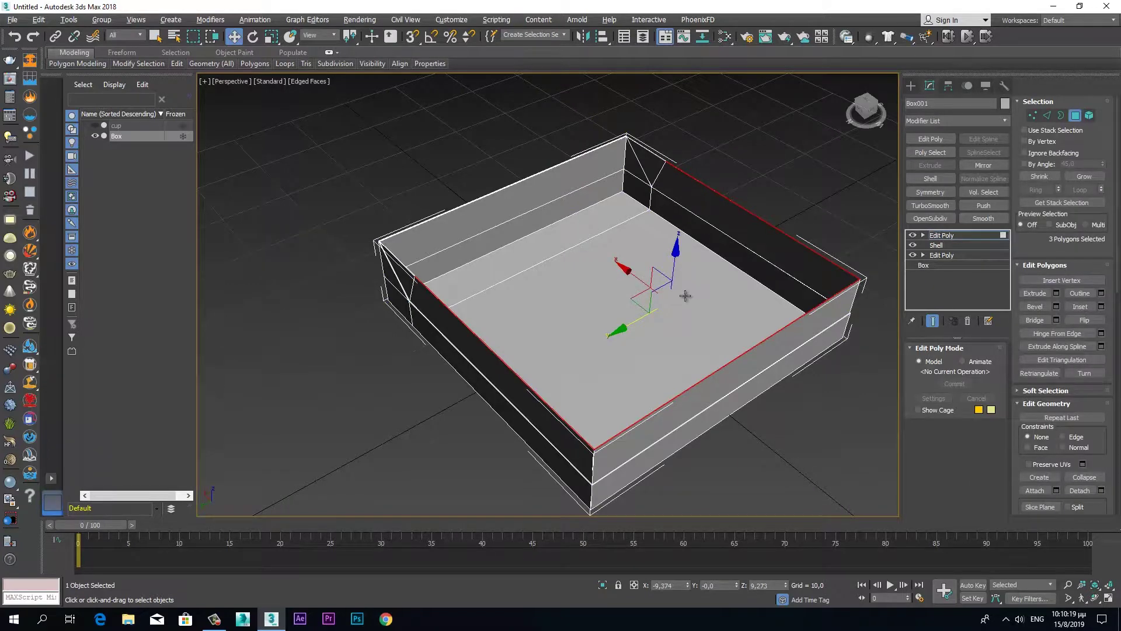
Maximize the Front view and lower the tray's floor polygons slightly.
key("alt+w")
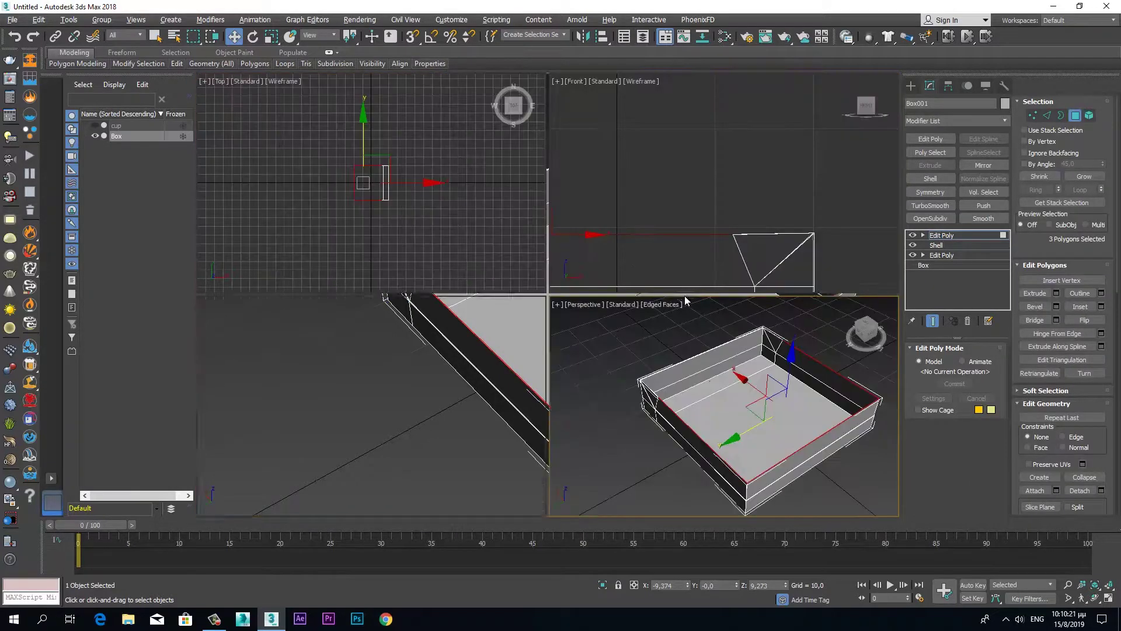
right_click(658, 254)
key("alt+w")
middle_click_drag(525, 372, 728, 240)
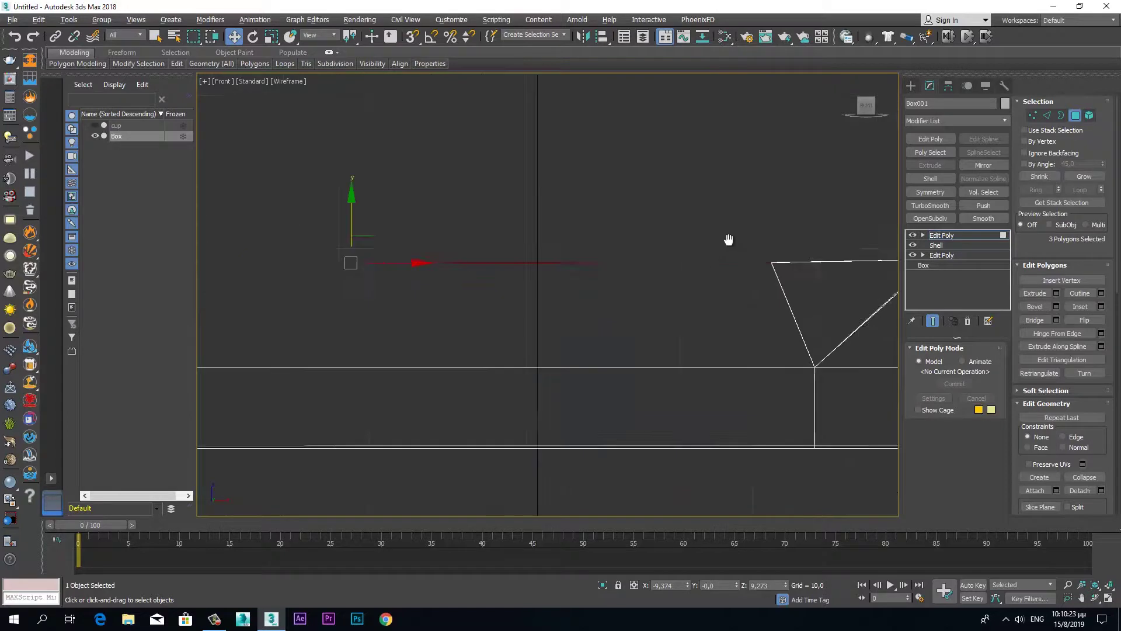
scroll(505, 219, "down", 2)
left_click_drag(443, 174, 443, 180)
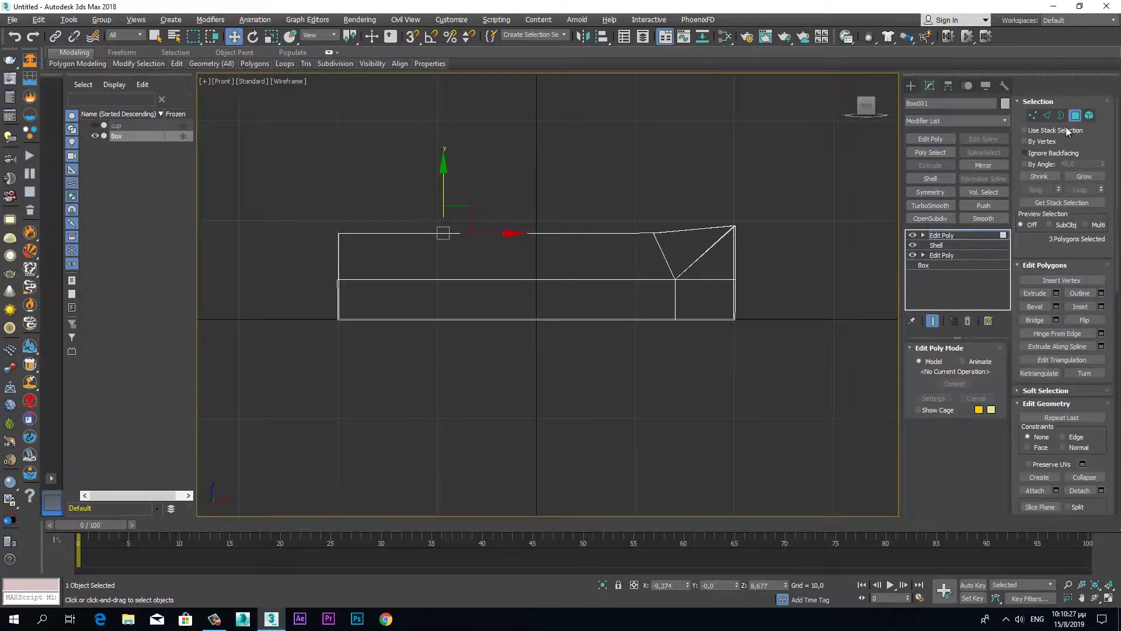
At Vertex level, slide the tray's top corner vertices to the right along X.
left_click(1032, 115)
left_click(655, 233, "ctrl")
left_click_drag(656, 233, 721, 231)
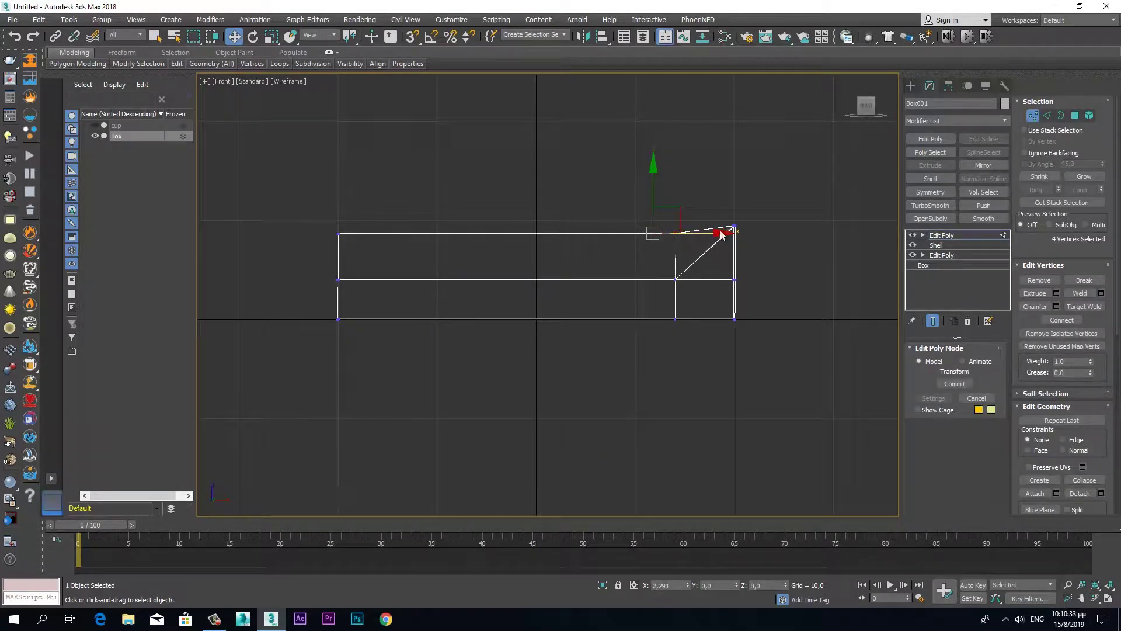
scroll(696, 236, "up", 3)
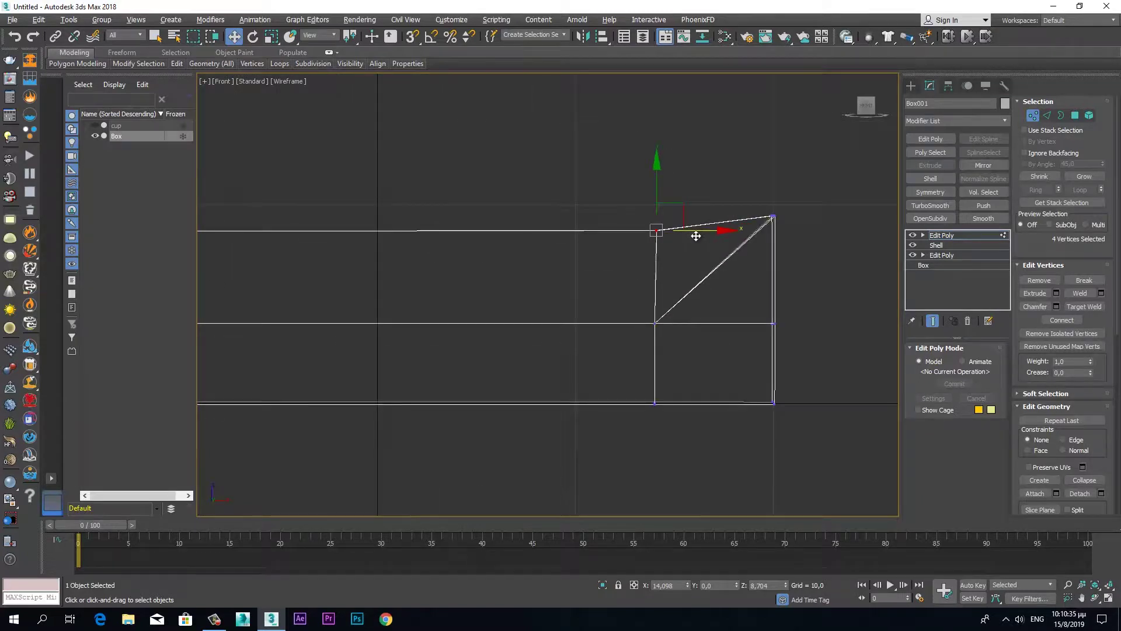
left_click(701, 232)
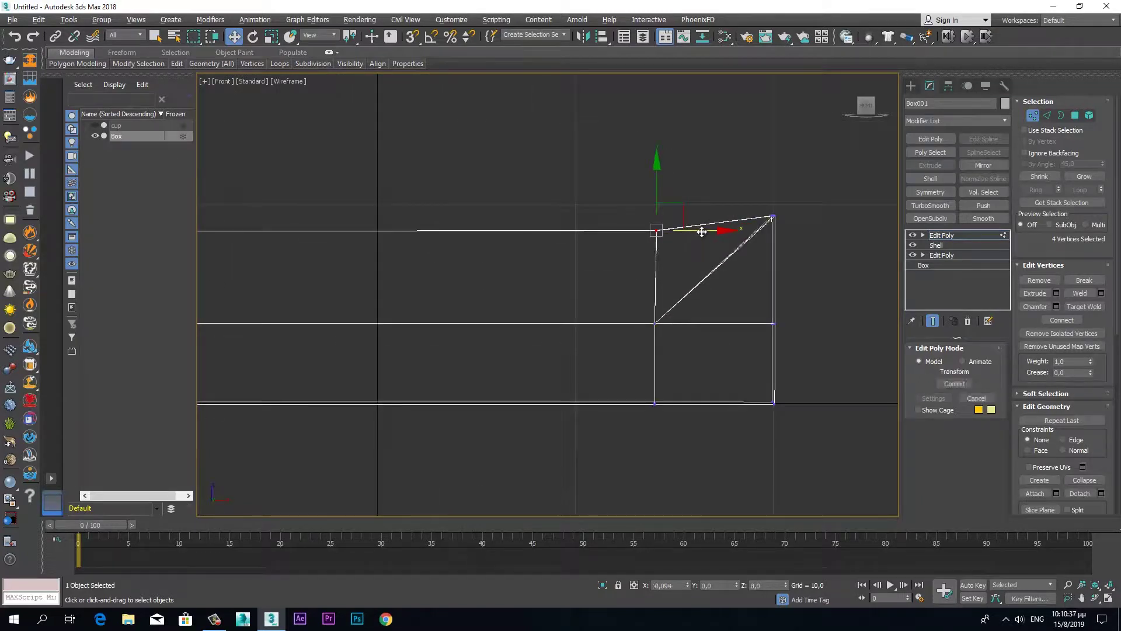
middle_click_drag(666, 224, 686, 245)
scroll(748, 242, "down", 3)
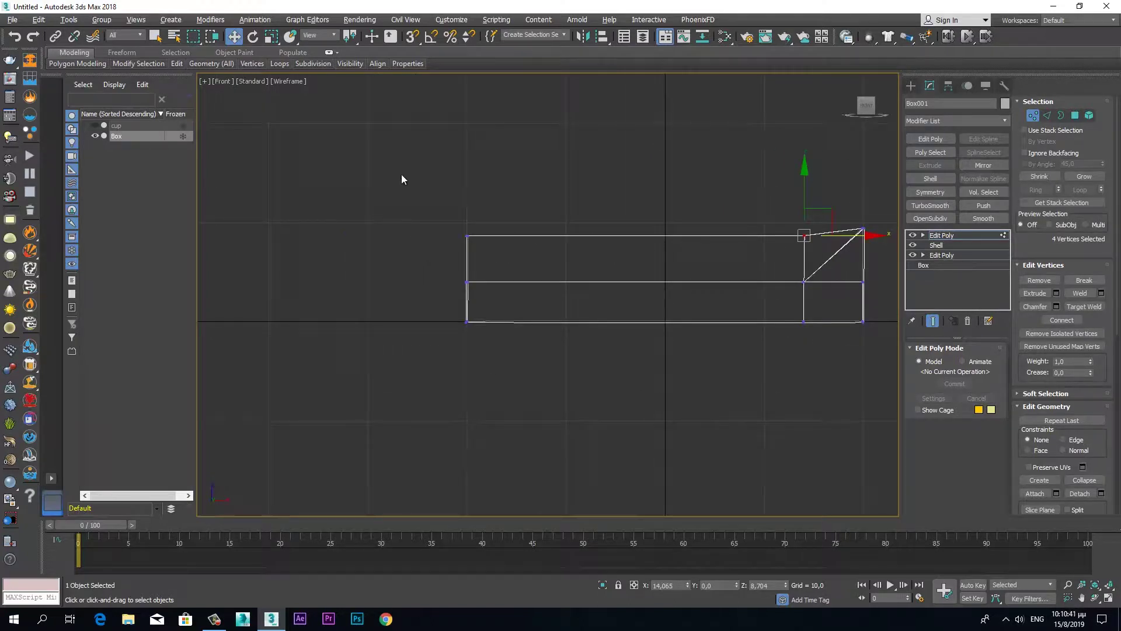
Raise all top-edge vertices of the tray level, exit Vertex level, and unhide the cup.
left_click_drag(426, 178, 824, 240)
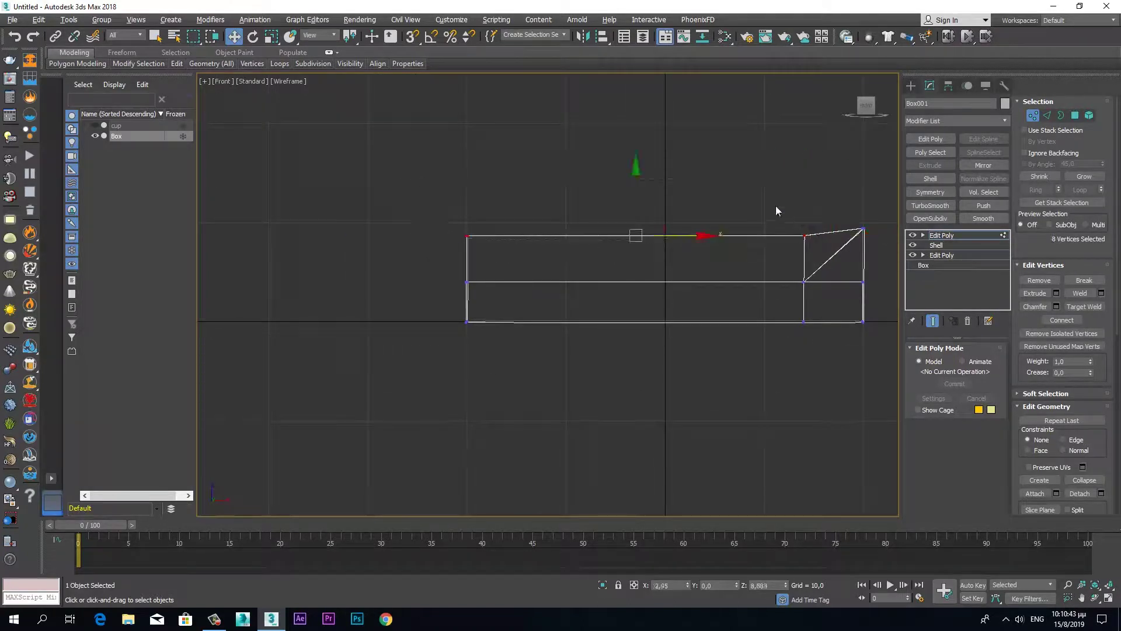
left_click_drag(635, 197, 632, 191)
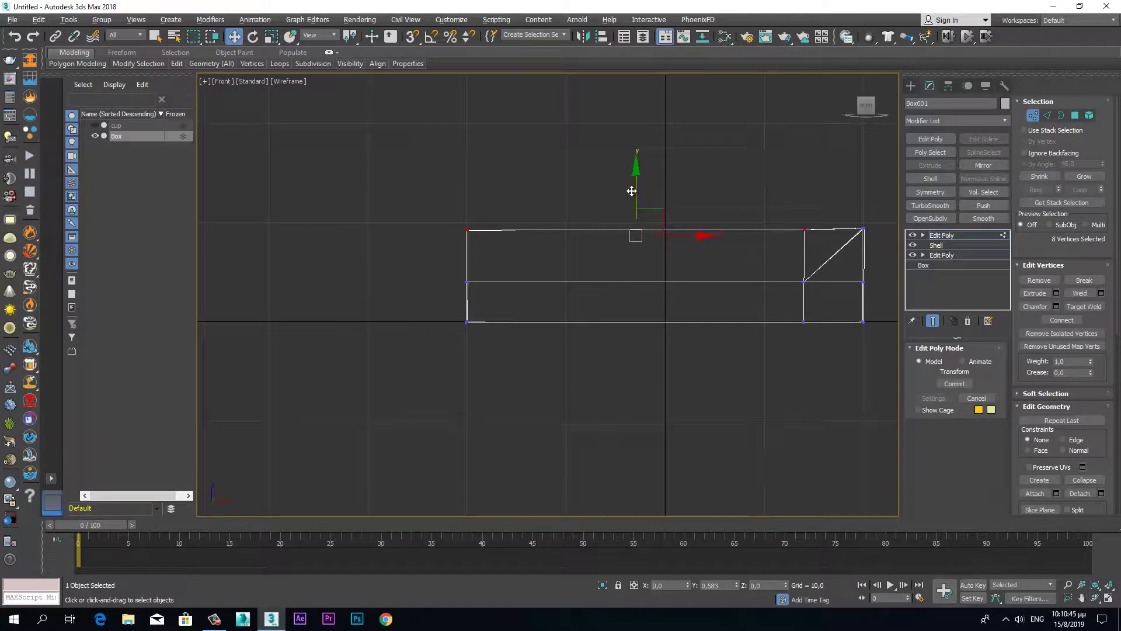
left_click_drag(632, 191, 631, 188)
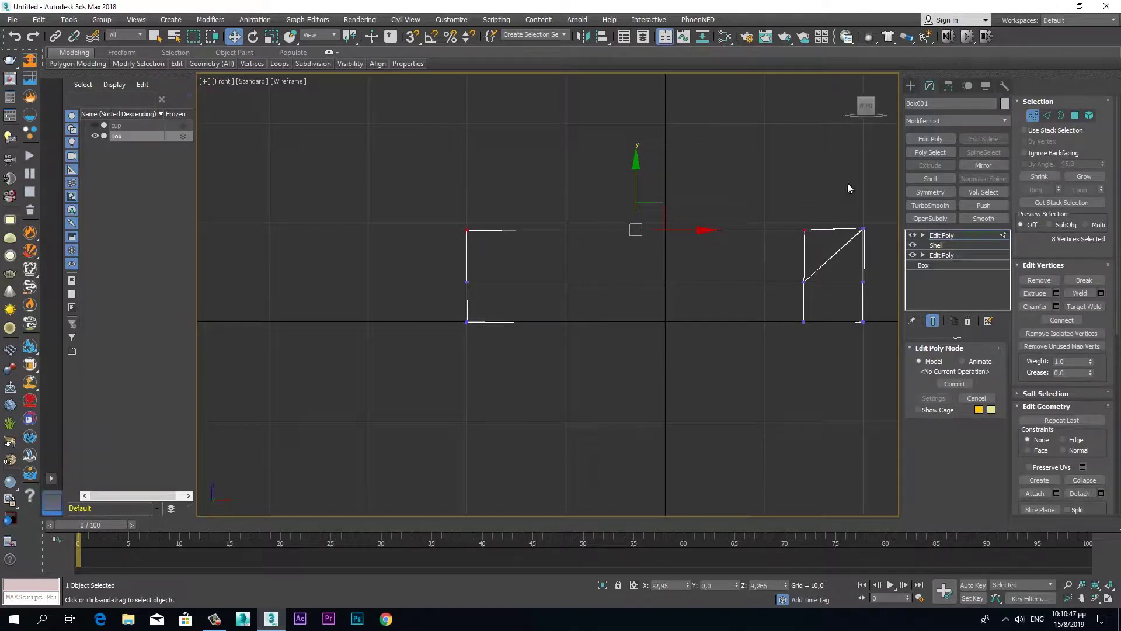
left_click(1033, 115)
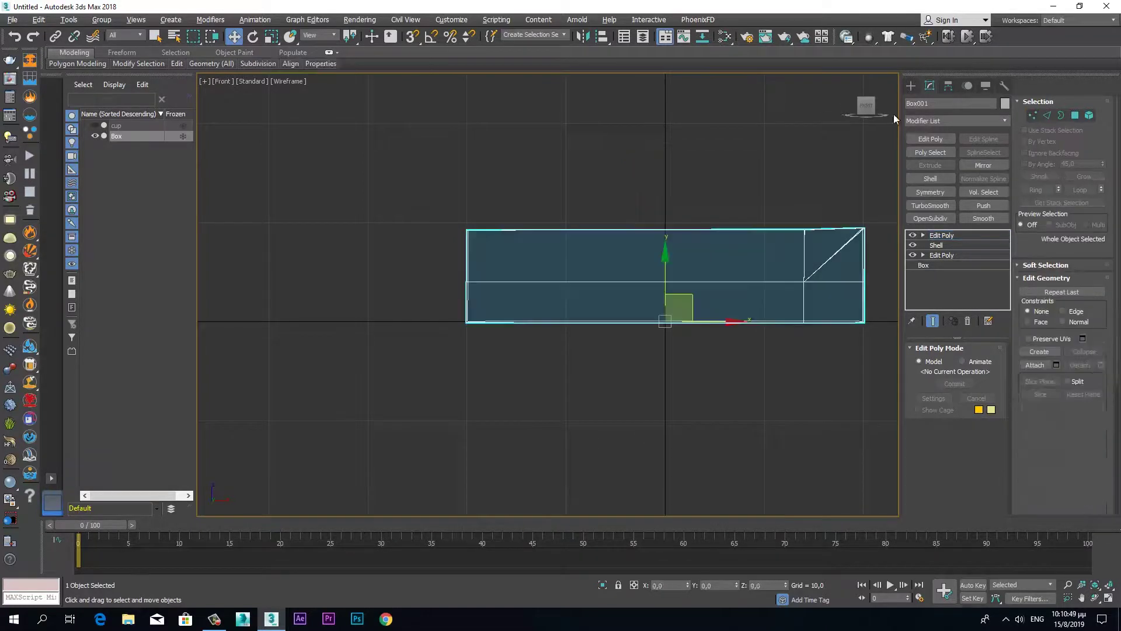
left_click(95, 126)
Select the cup and maximize the Perspective view looking down on the lid.
left_click(126, 125)
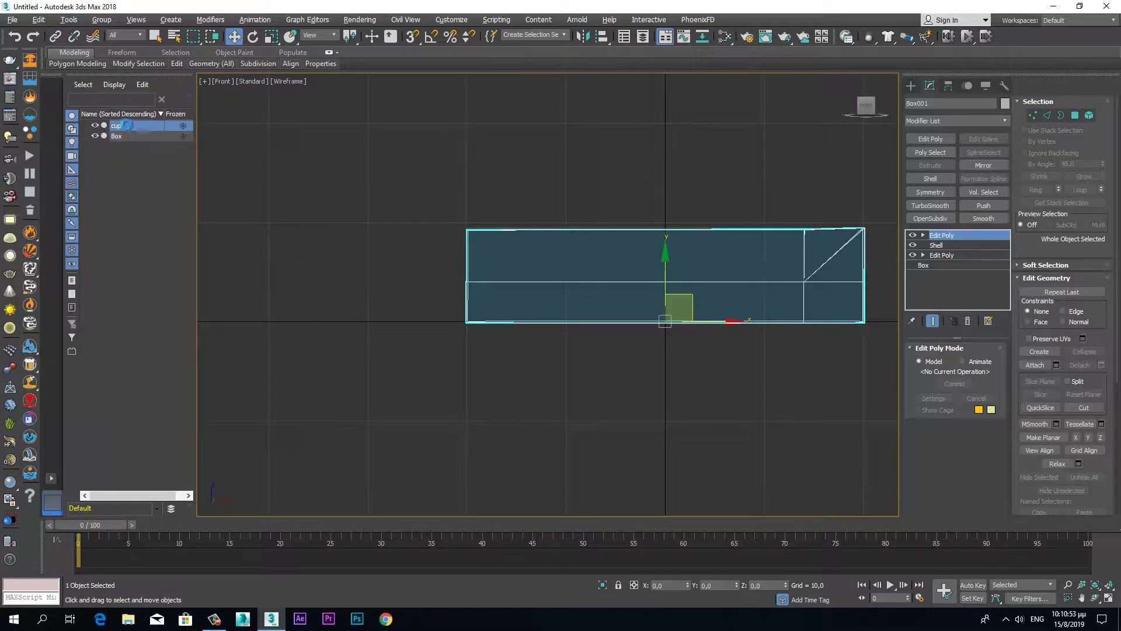
key("alt+w")
left_click(815, 388)
key("alt+w")
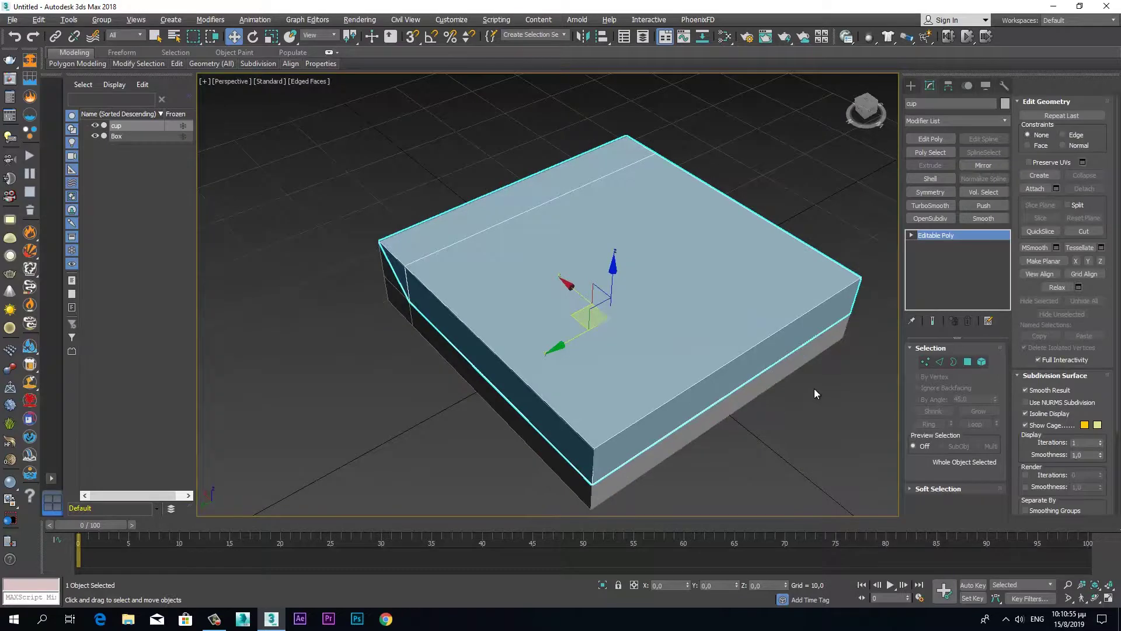
mouse_move(736, 350)
middle_mouse_down("alt")
mouse_move(690, 329)
mouse_move(512, 333)
middle_mouse_up("alt")
scroll(512, 333, "up", 2)
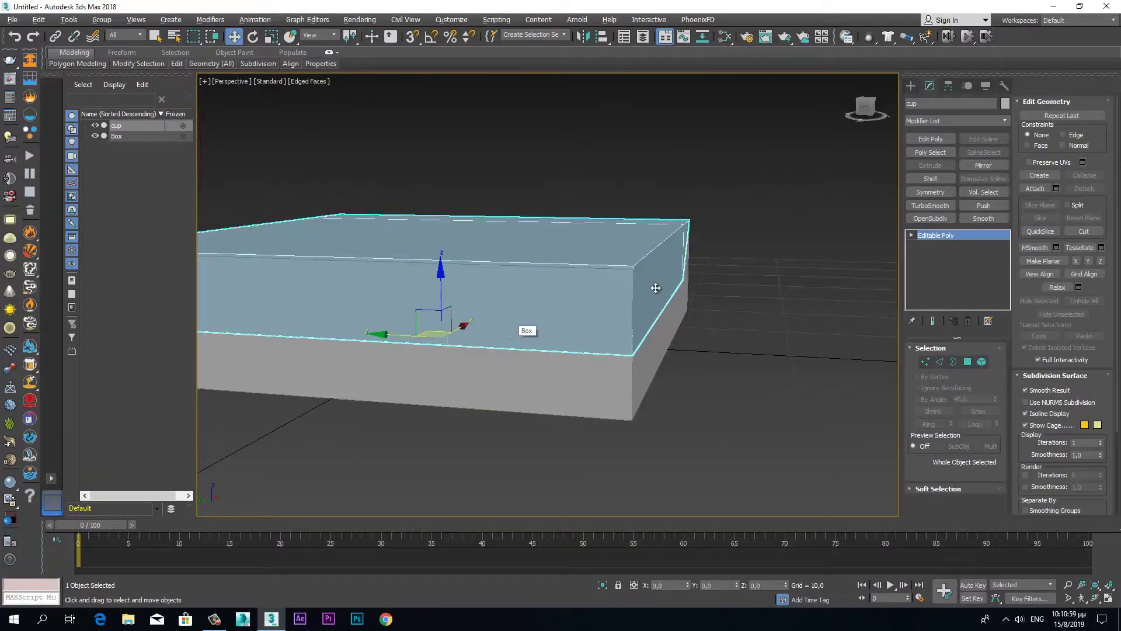
middle_click_drag(656, 284, 656, 326, "alt")
Copy the tray's Shell modifier onto the cup by dragging it from the Box stack.
key("ctrl+z")
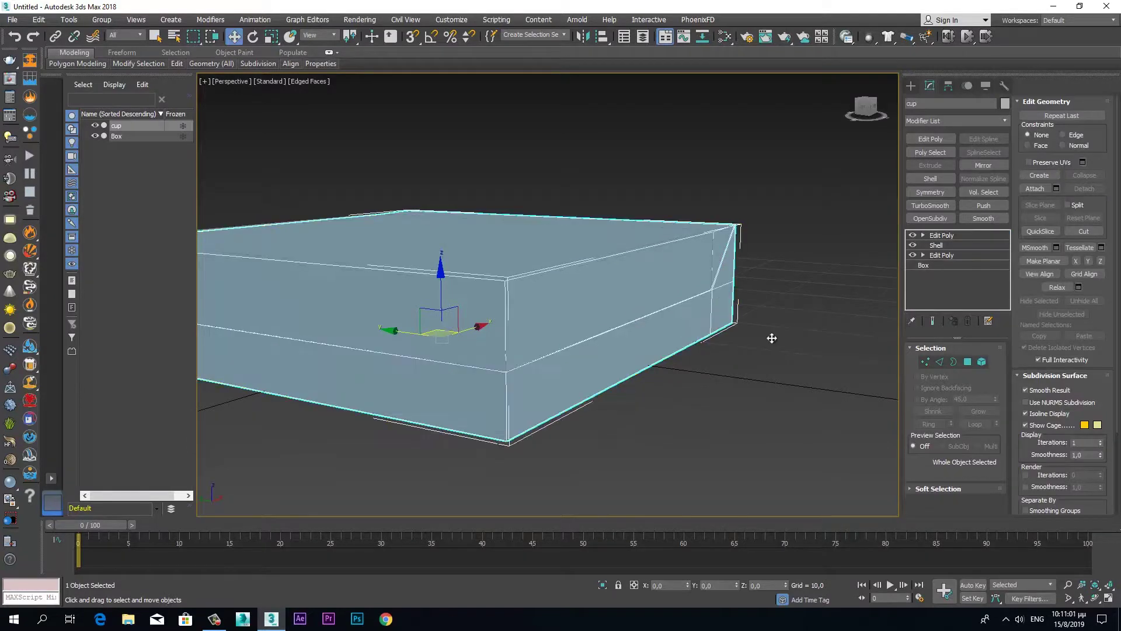
left_click(941, 235)
mouse_move(944, 244)
left_mouse_down()
mouse_move(681, 269)
mouse_move(599, 257)
left_mouse_up()
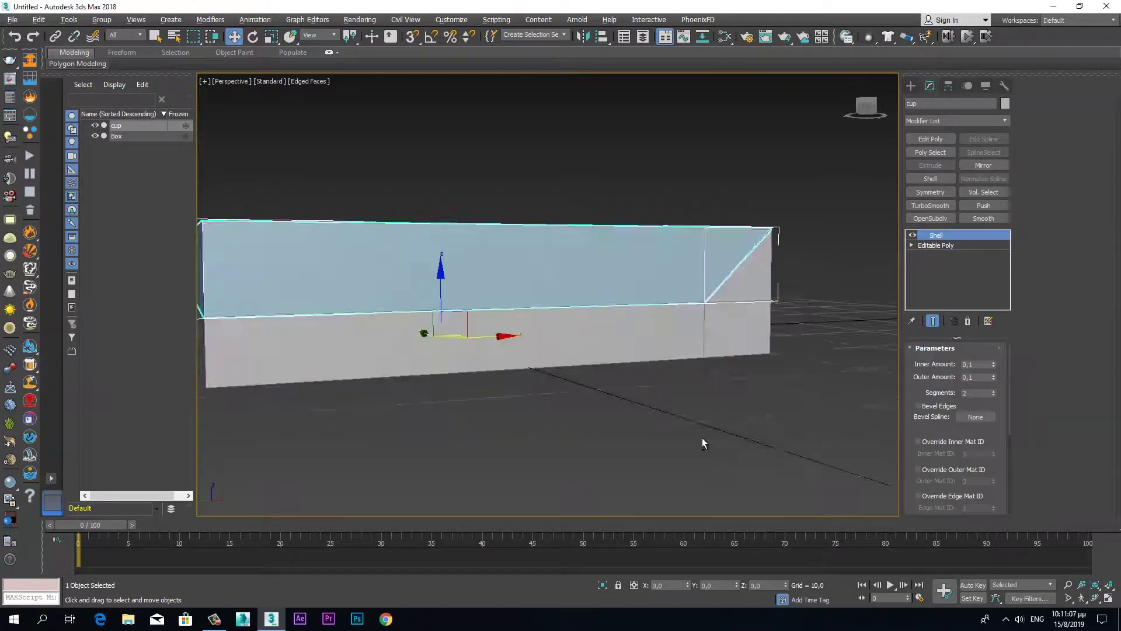
middle_click_drag(702, 437, 626, 437, "alt")
middle_click_drag(578, 403, 675, 405, "alt")
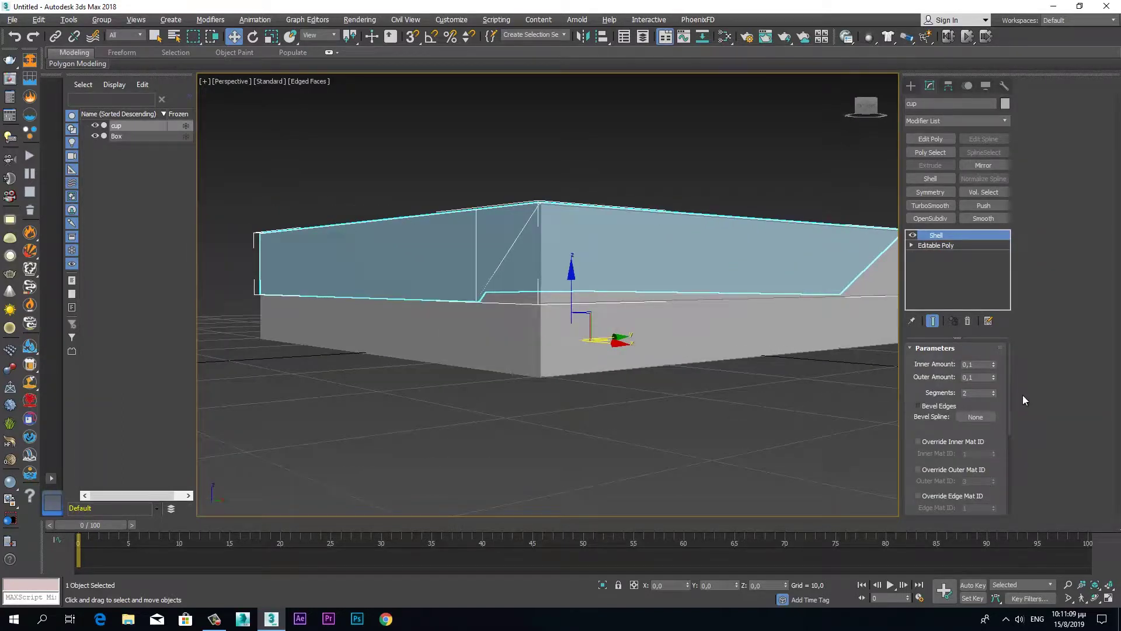
double_click(981, 377)
type("0,3")
key("Return")
mouse_move(689, 411)
middle_mouse_down("alt")
mouse_move(675, 422)
mouse_move(829, 412)
middle_mouse_up("alt")
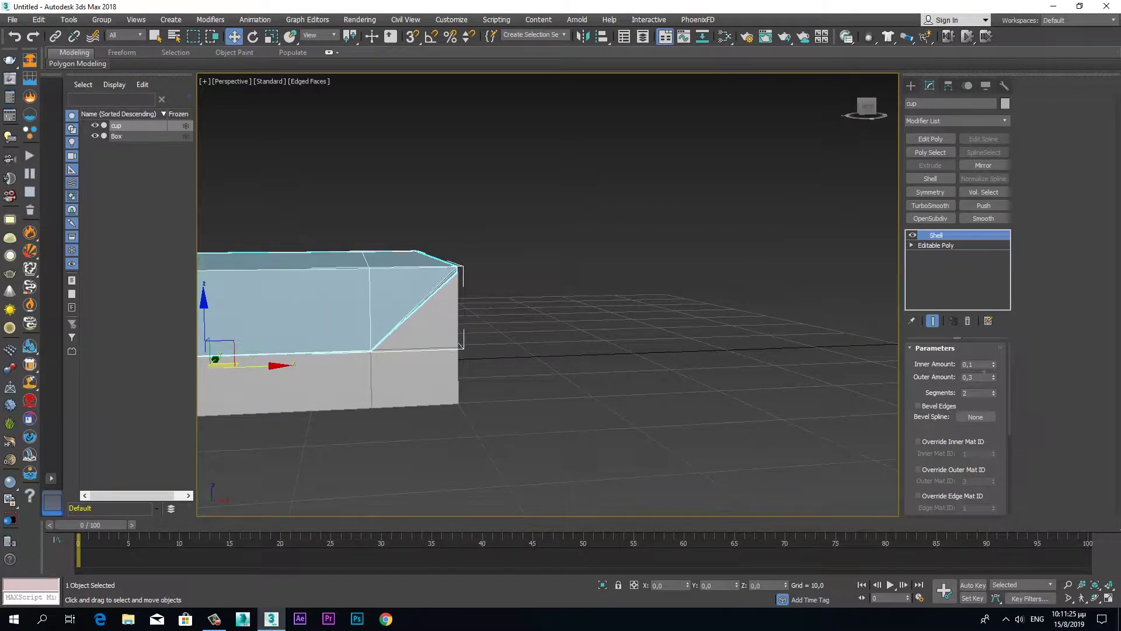
double_click(974, 379)
type("0,2")
key("Return")
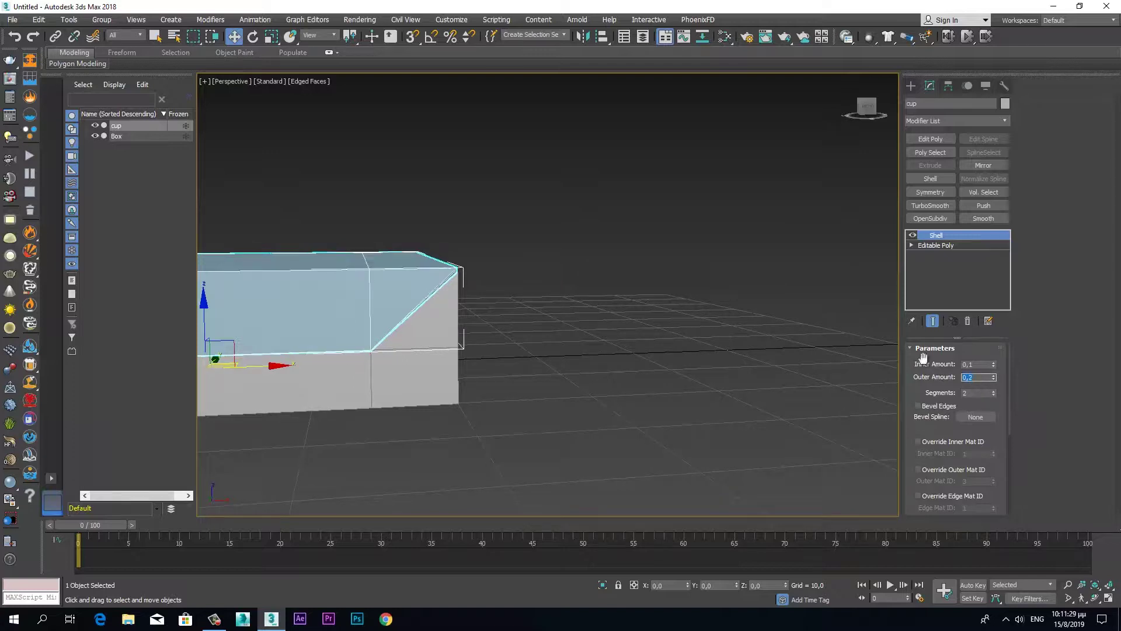
scroll(718, 345, "up", 3)
scroll(717, 346, "up", 3)
scroll(697, 356, "down", 3)
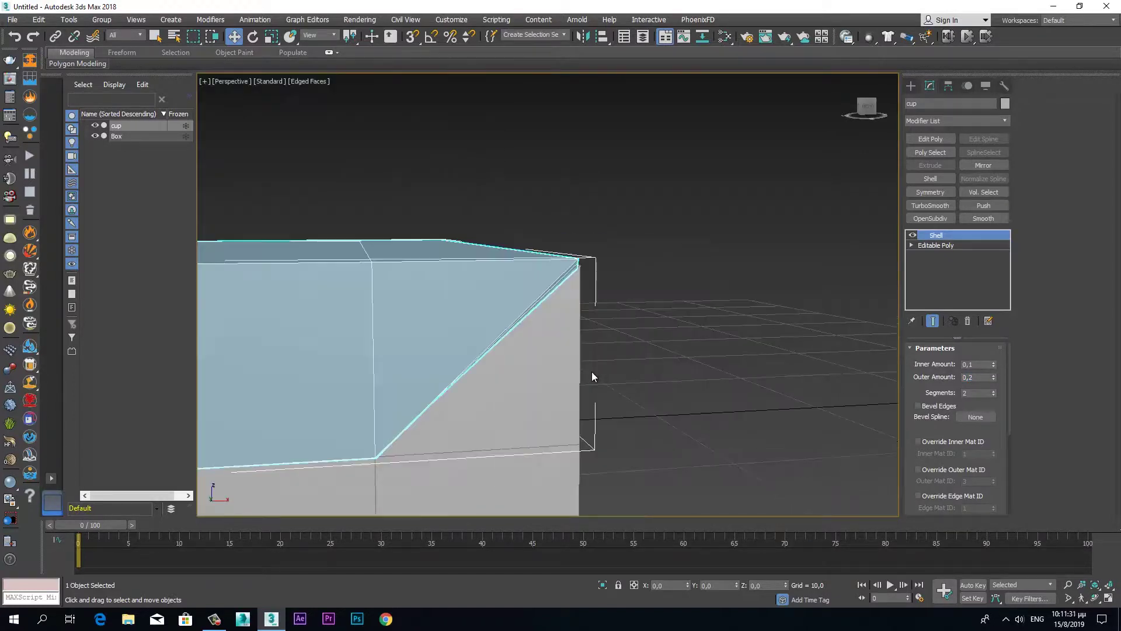
scroll(645, 347, "up", 1)
middle_click_drag(680, 349, 632, 337, "alt")
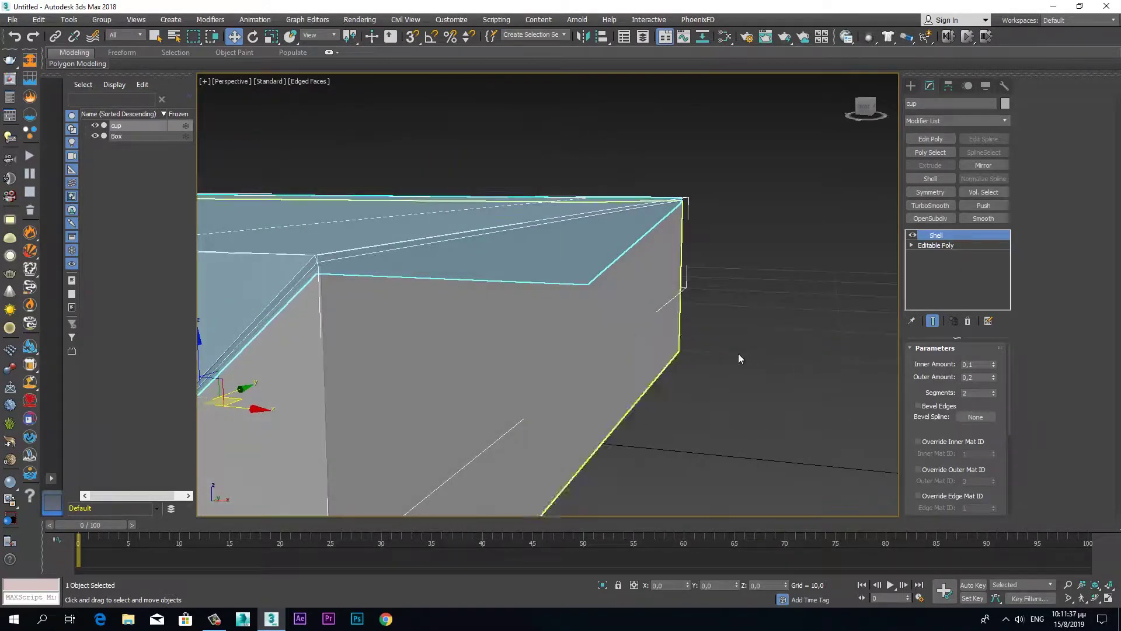
left_click(993, 380)
double_click(969, 377)
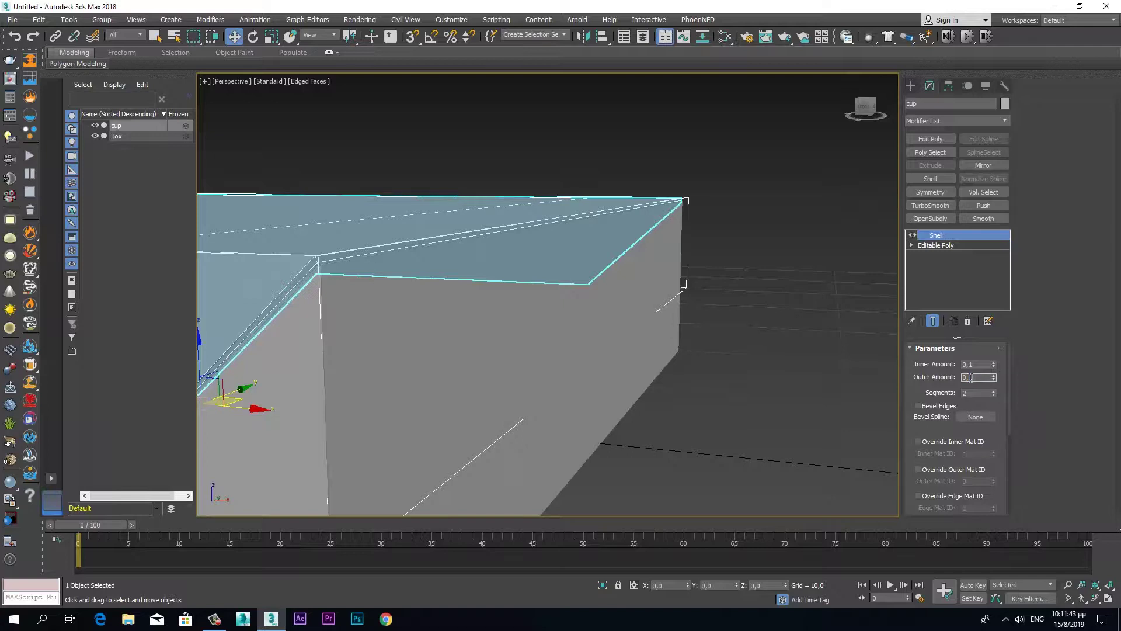
type("1")
key("Return")
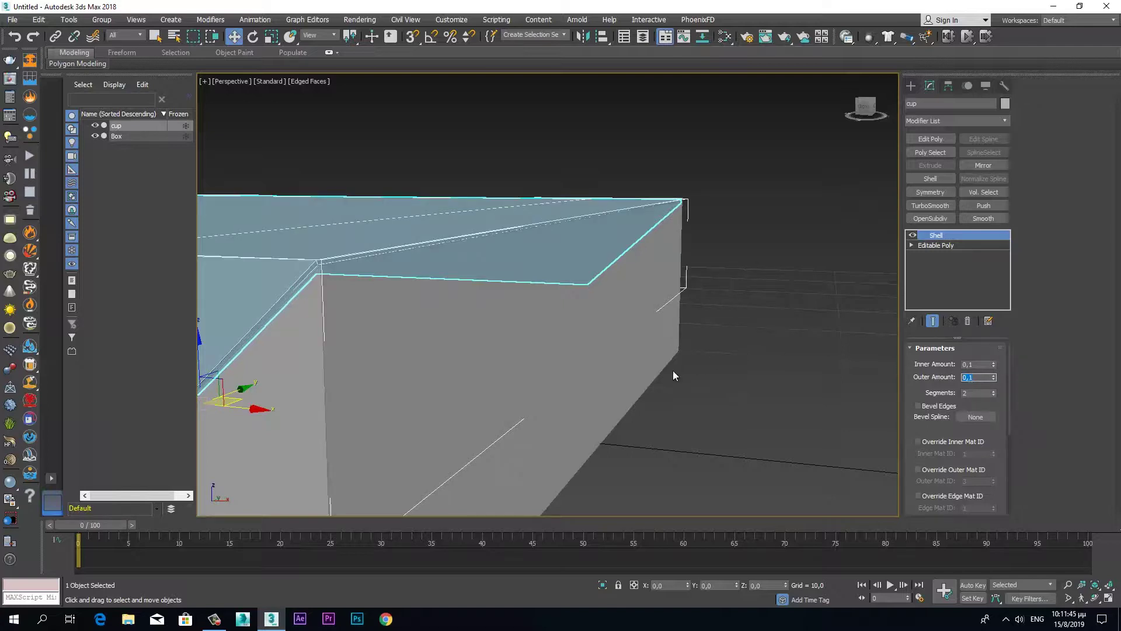
left_click(673, 370)
middle_click_drag(660, 416, 732, 417)
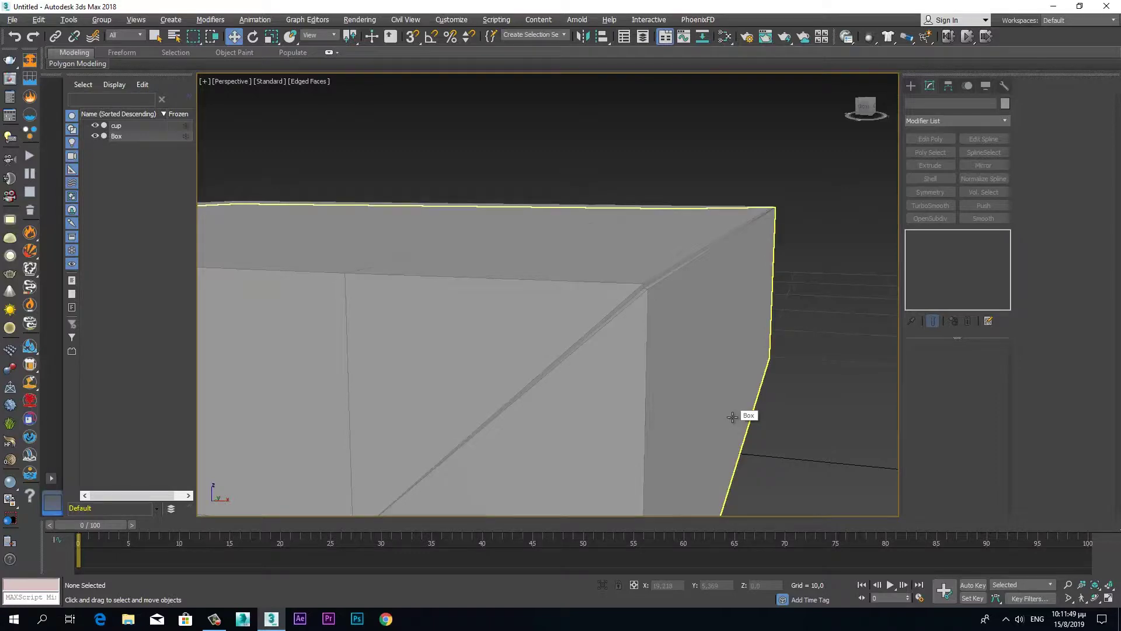
scroll(733, 417, "down", 2)
scroll(735, 417, "down", 1)
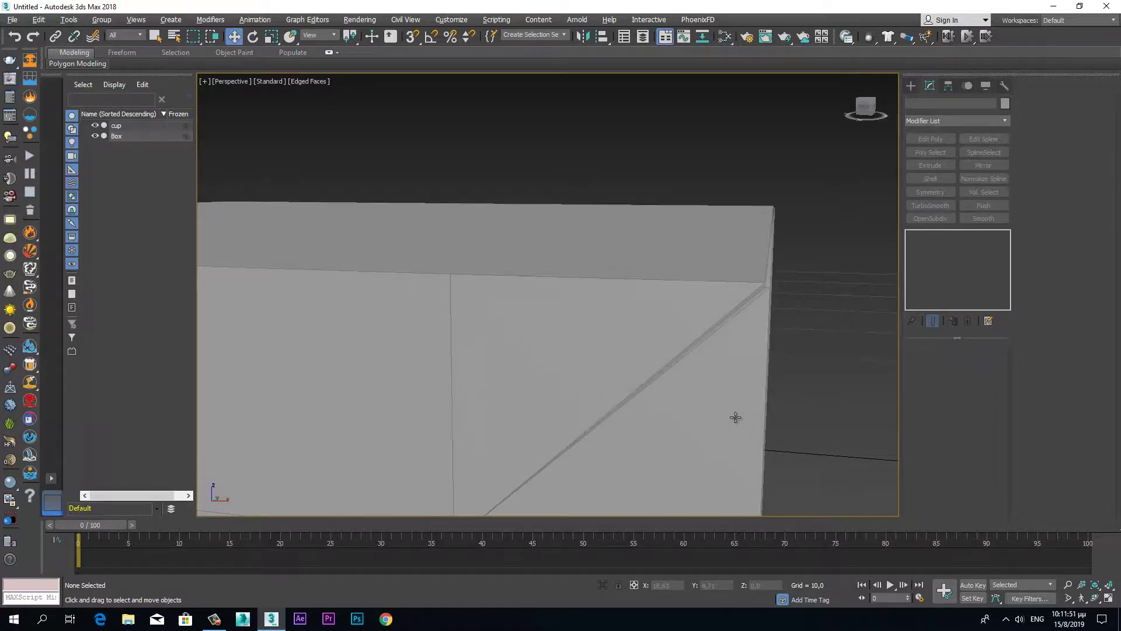
left_click(721, 283)
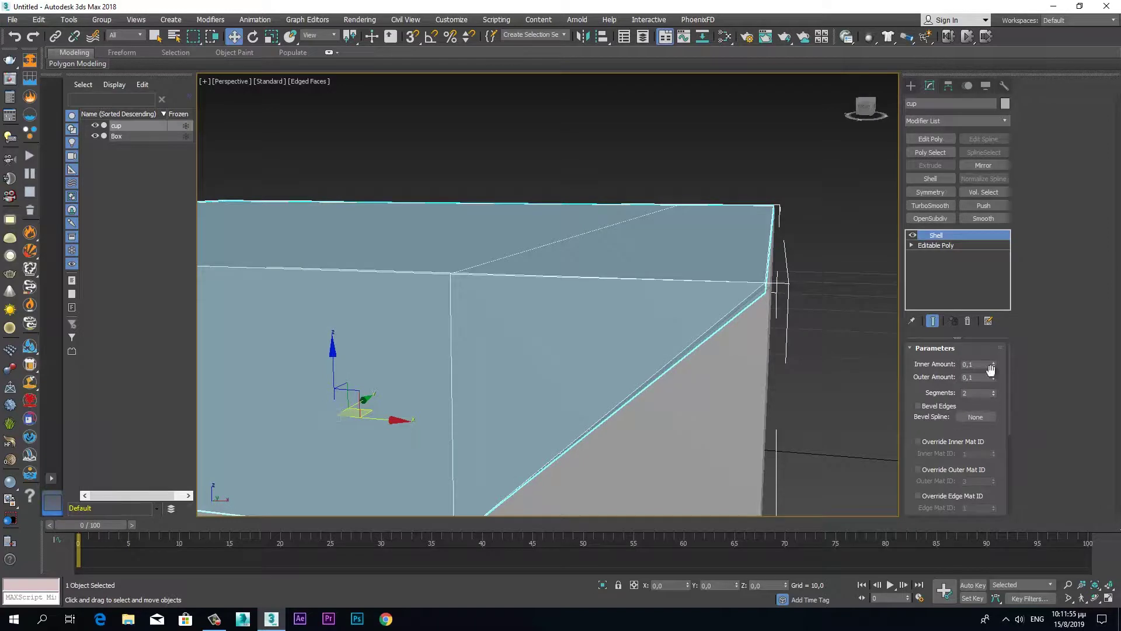
Lower the cup Shell's inner and outer amounts, then enter an inner amount of 0,1.
left_click(994, 366)
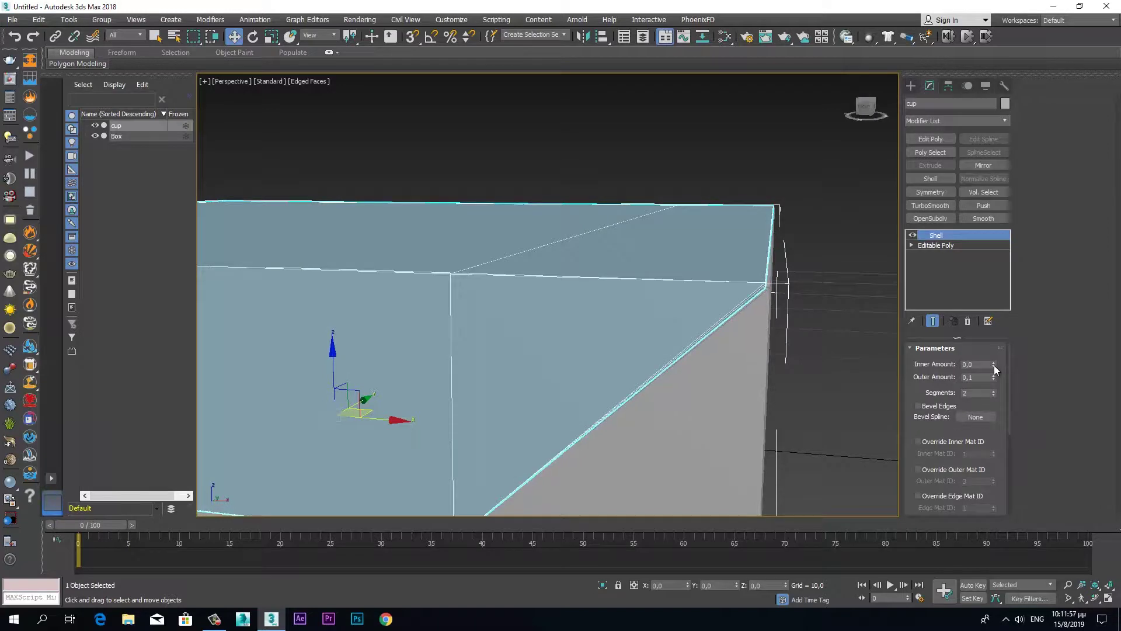
left_click(995, 377)
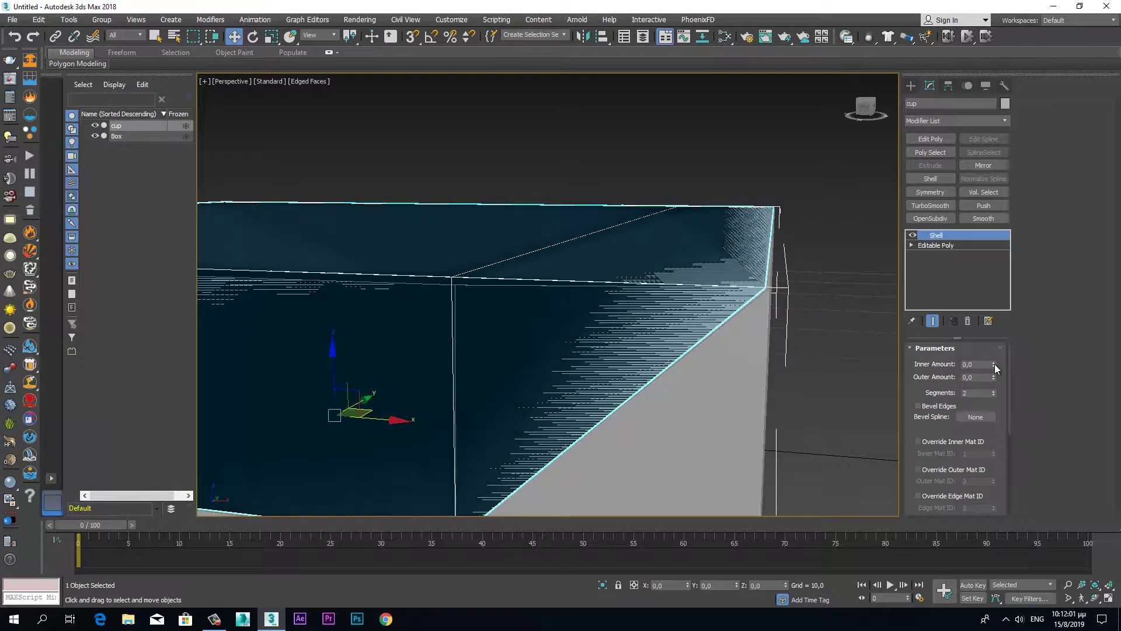
double_click(968, 364)
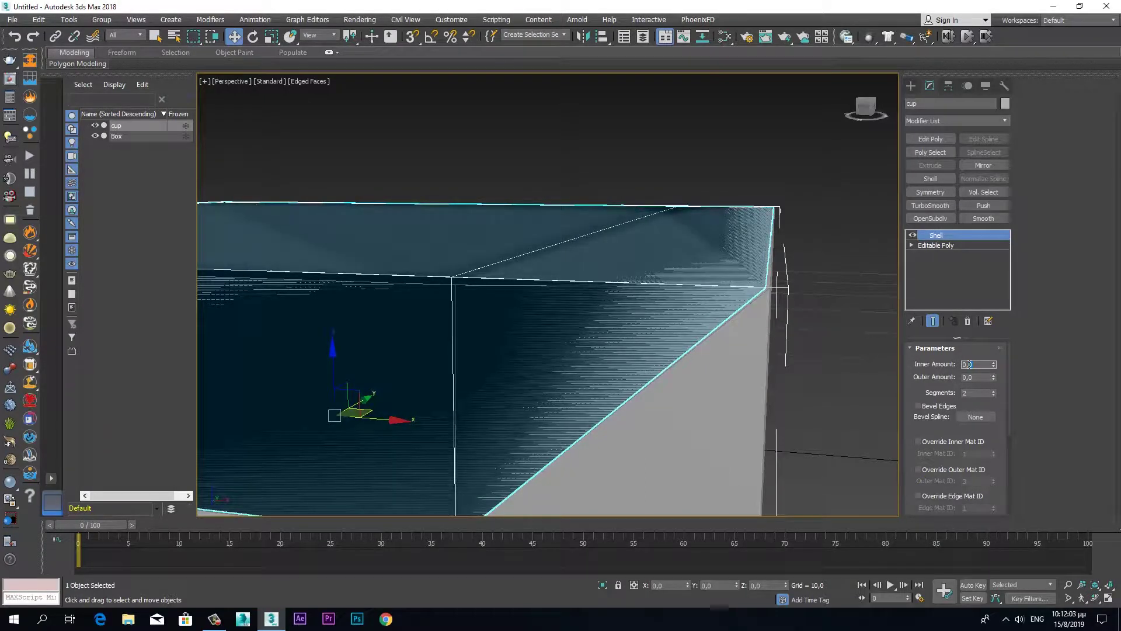
type("0,1")
key("Return")
mouse_move(672, 325)
middle_mouse_down()
mouse_move(622, 278)
mouse_move(572, 284)
middle_mouse_up()
scroll(575, 307, "down", 4)
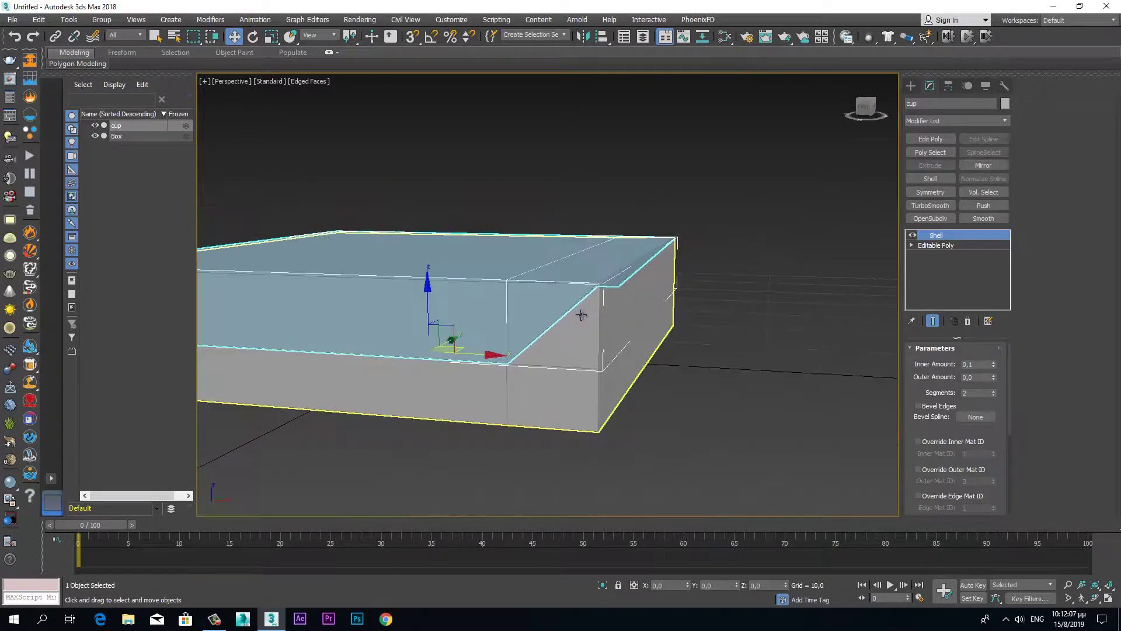
middle_click_drag(732, 366, 798, 370, "alt")
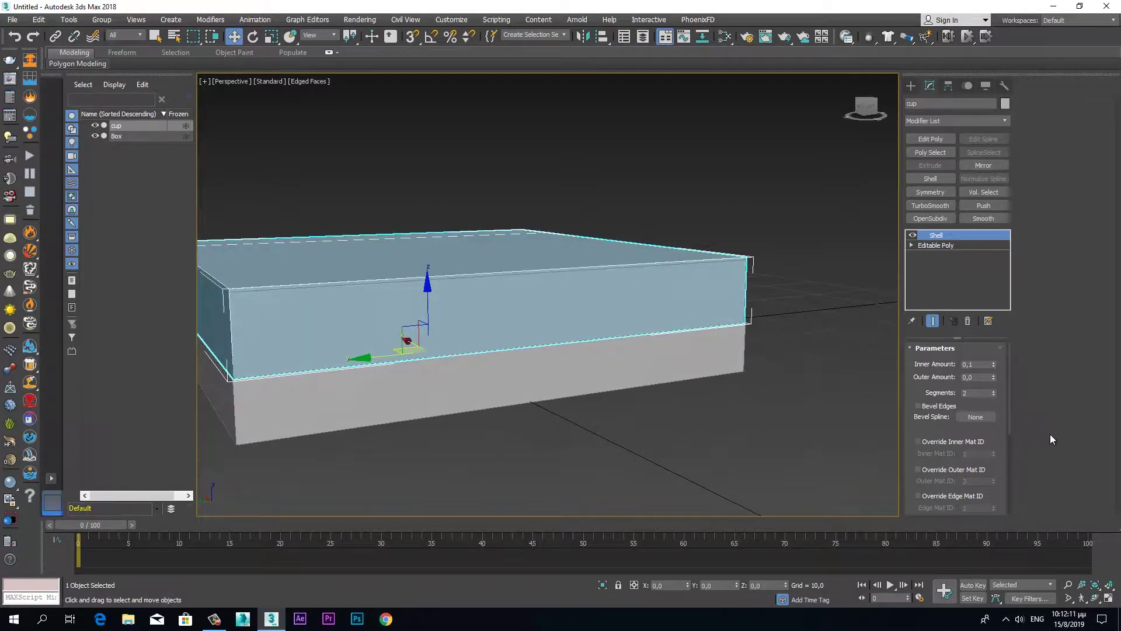
Reset the Shell's inner amount to 0 and set the outer amount to 0,2.
right_click(993, 365)
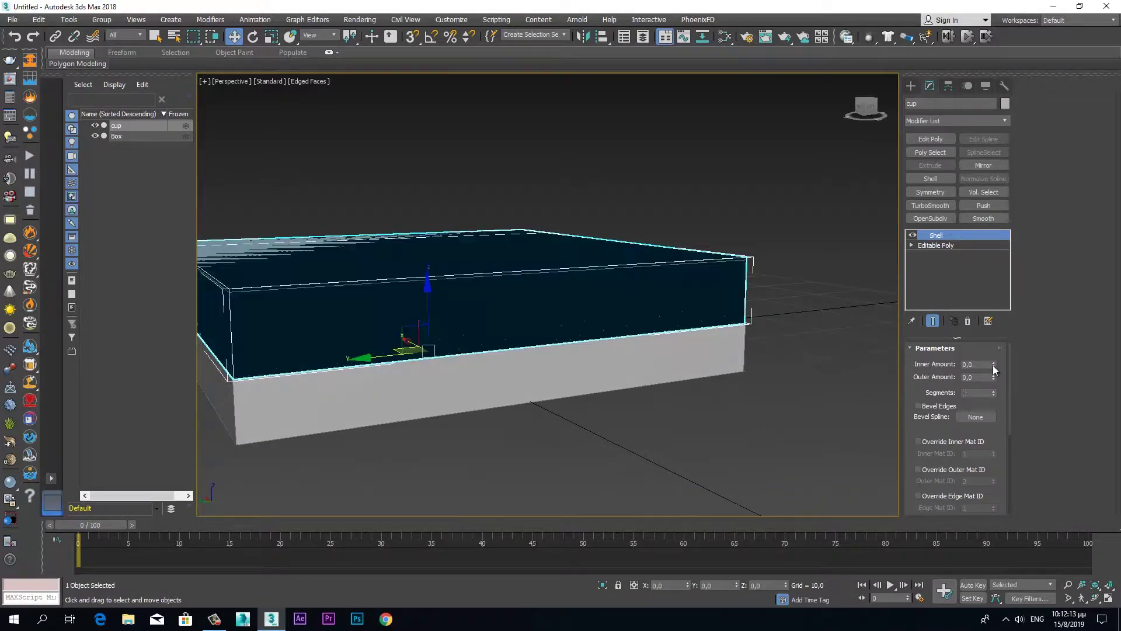
left_click(968, 376)
type("0,2")
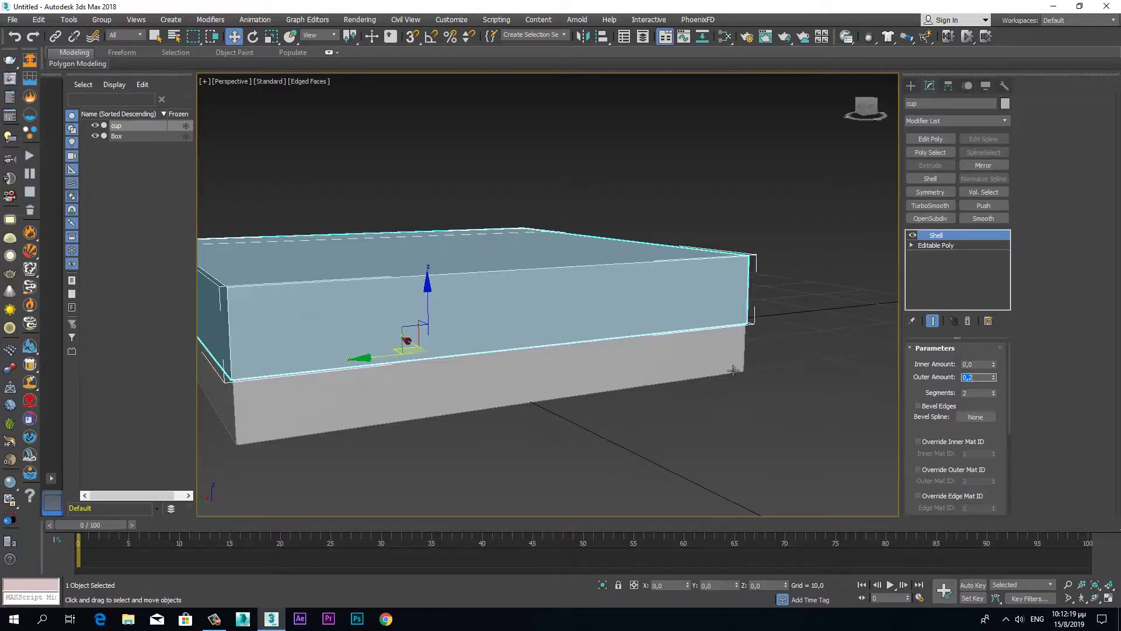
left_click(558, 424)
middle_click_drag(555, 420, 669, 423, "alt")
scroll(689, 416, "up", 3)
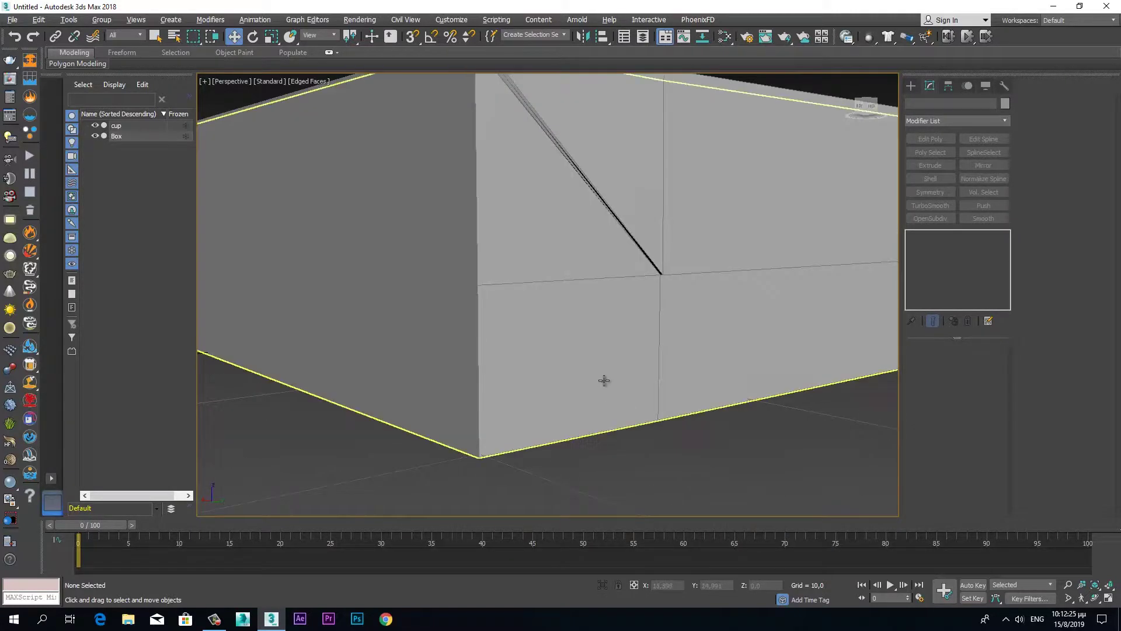
scroll(608, 381, "up", 3)
middle_click_drag(683, 385, 536, 378)
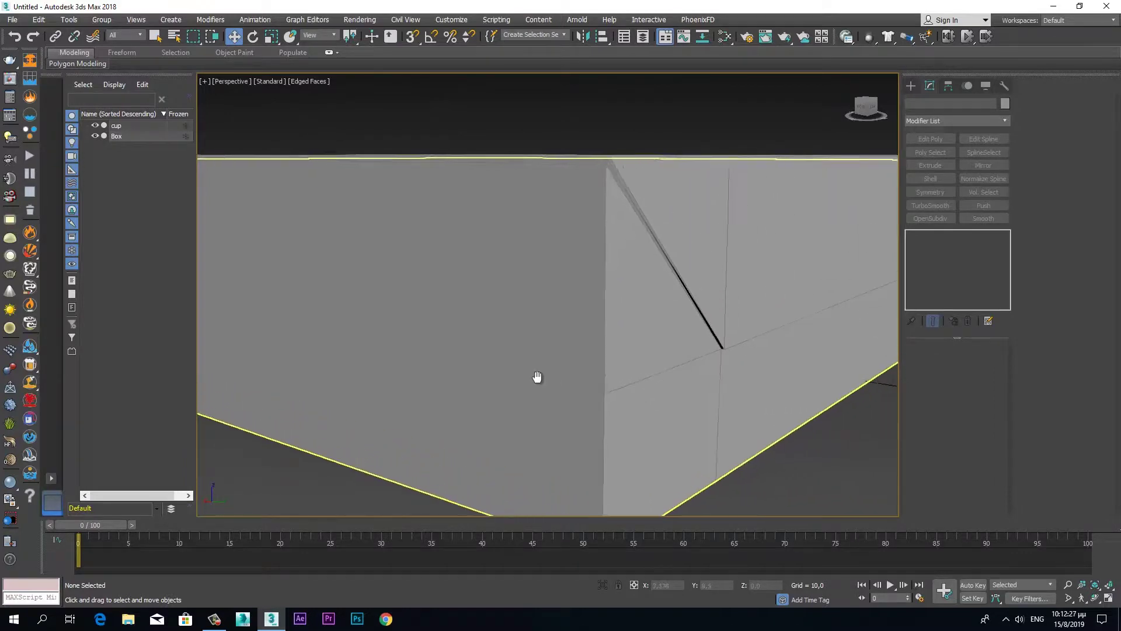
Reselect the cup and reduce its Shell segments from 2 to 1.
left_click(782, 297)
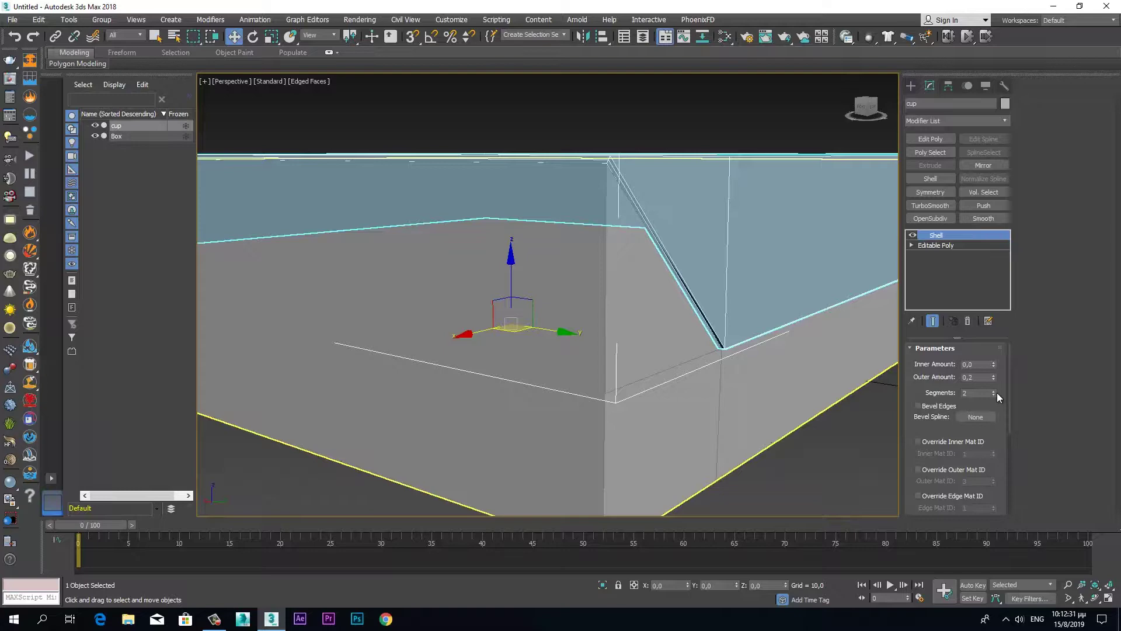
left_click(993, 395)
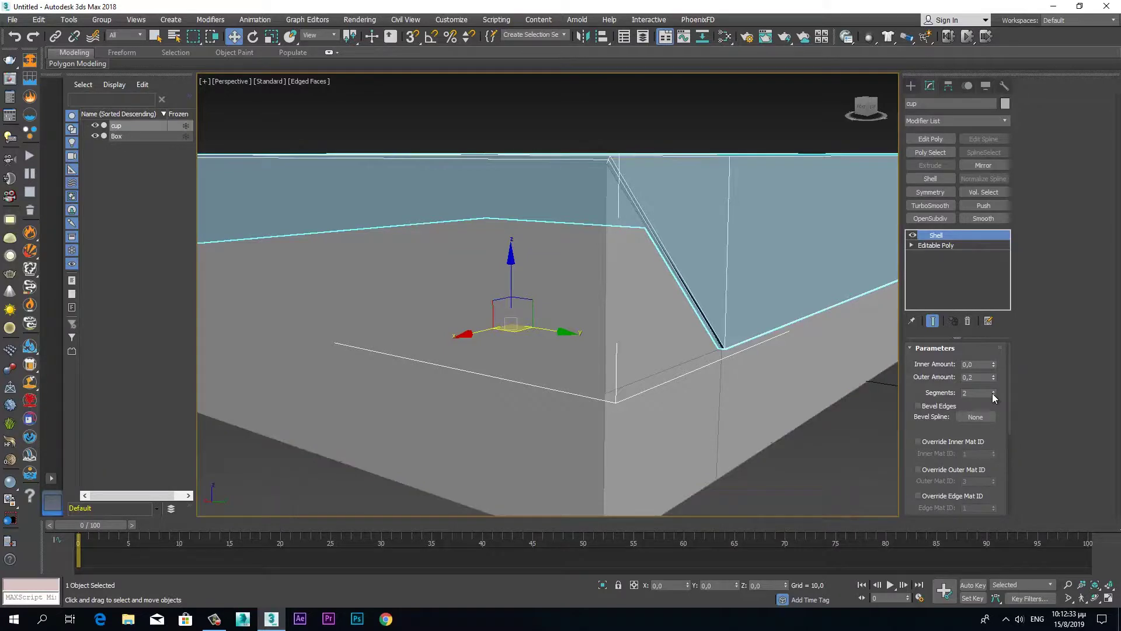
middle_click_drag(768, 334, 775, 338, "alt")
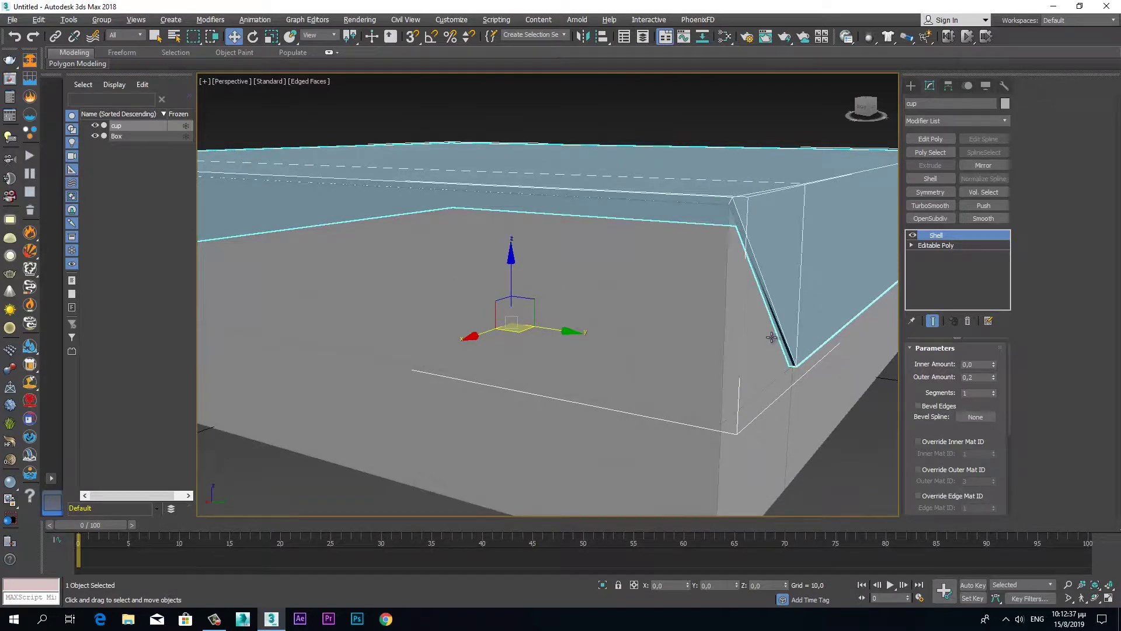
middle_click_drag(768, 337, 756, 337, "alt")
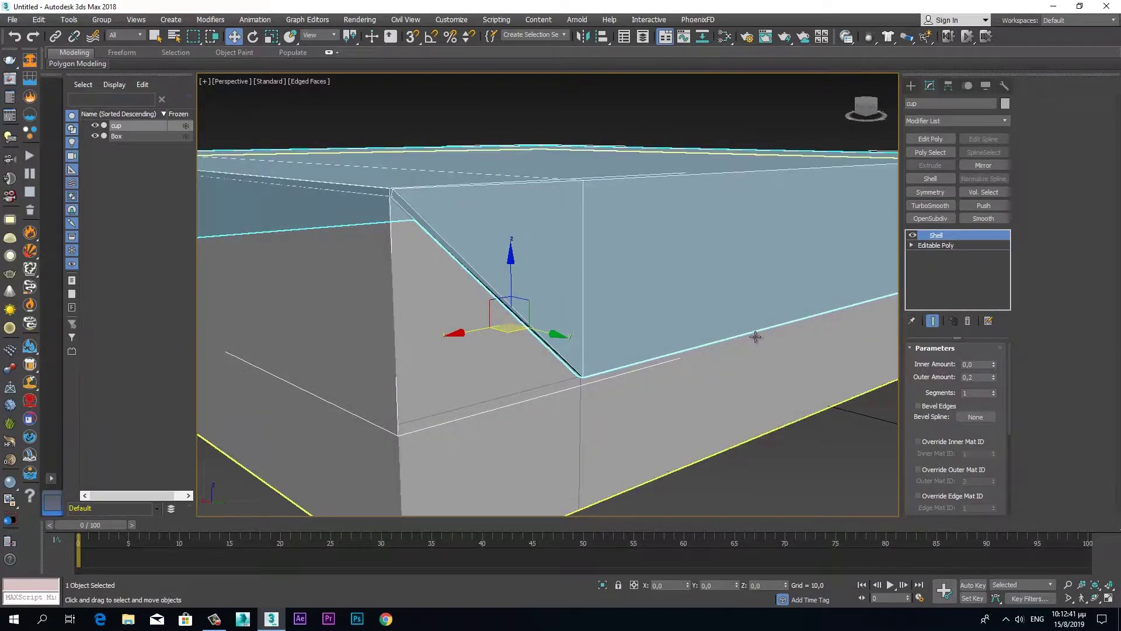
key("alt+w")
Maximize the Front view on the cup and add an Edit Poly modifier at Vertex level.
right_click(688, 204)
key("alt+w")
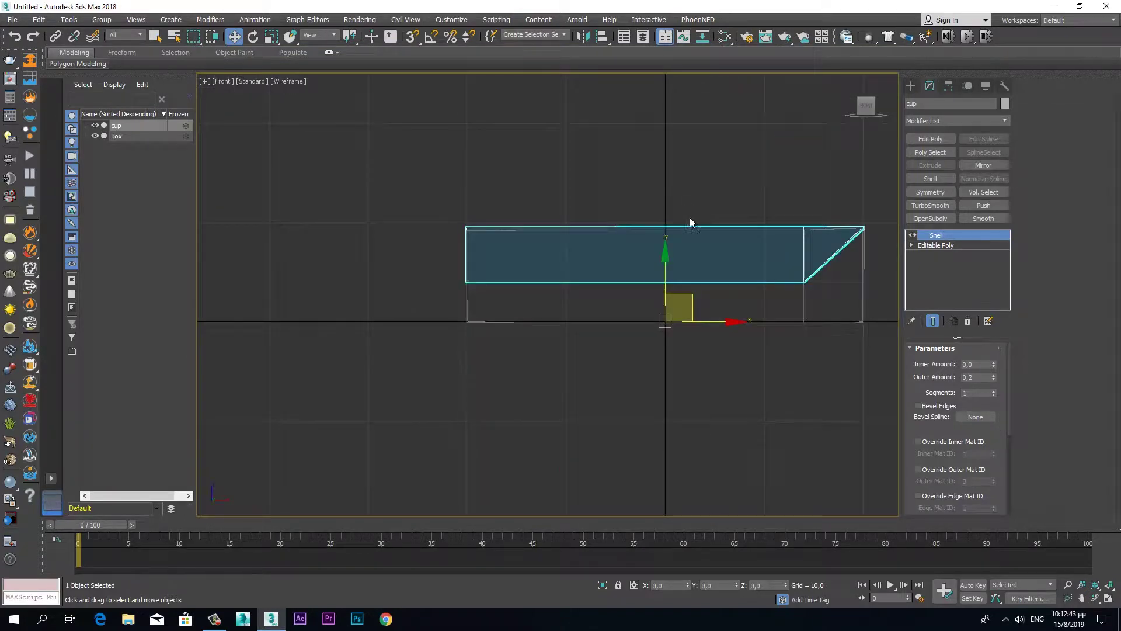
middle_click_drag(775, 361, 627, 393)
scroll(626, 394, "up", 2)
scroll(628, 393, "up", 2)
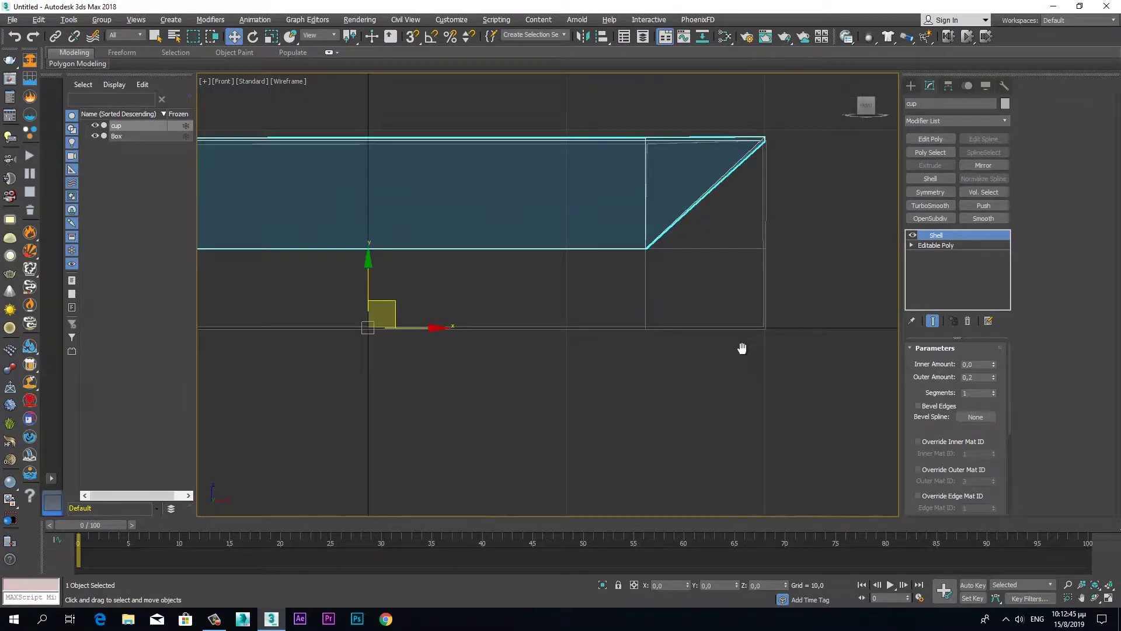
middle_click_drag(743, 348, 717, 380)
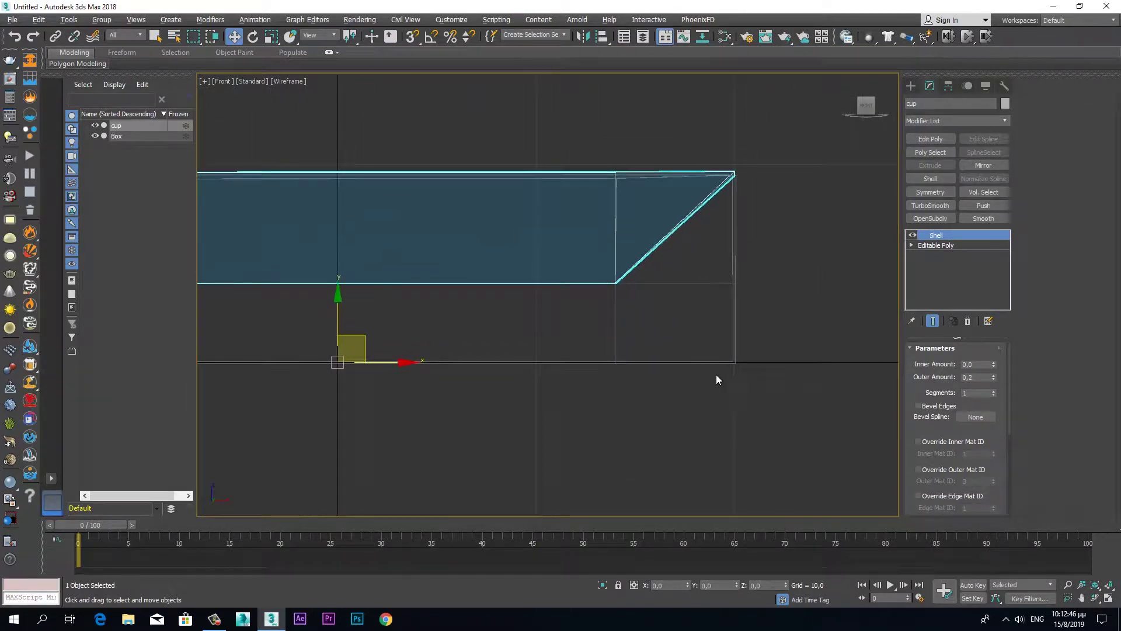
left_click(924, 136)
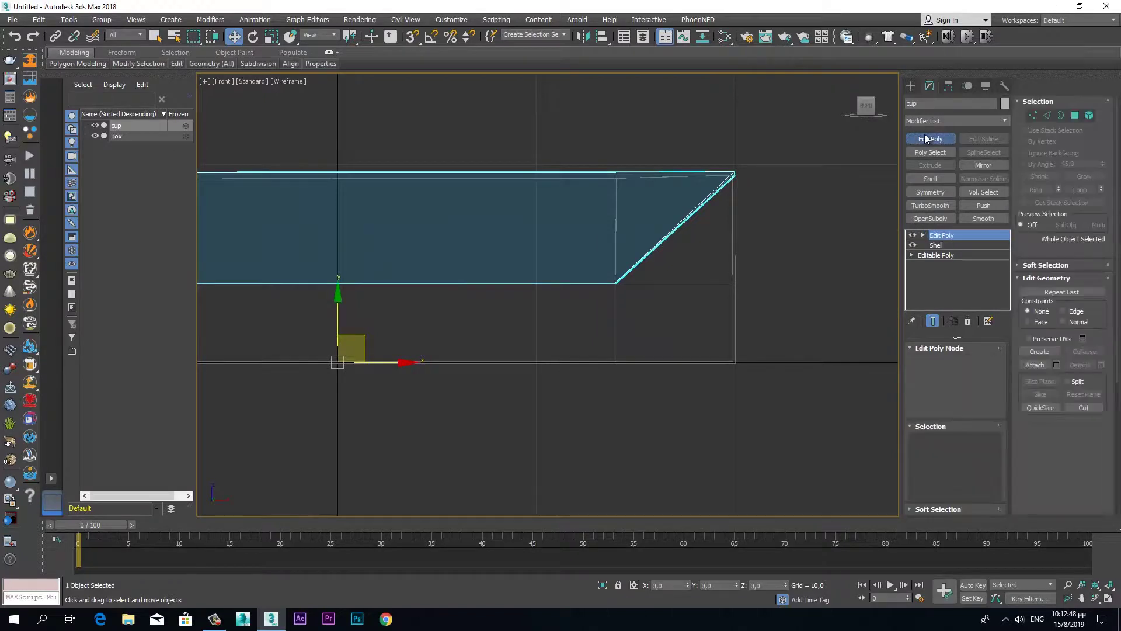
left_click(1032, 115)
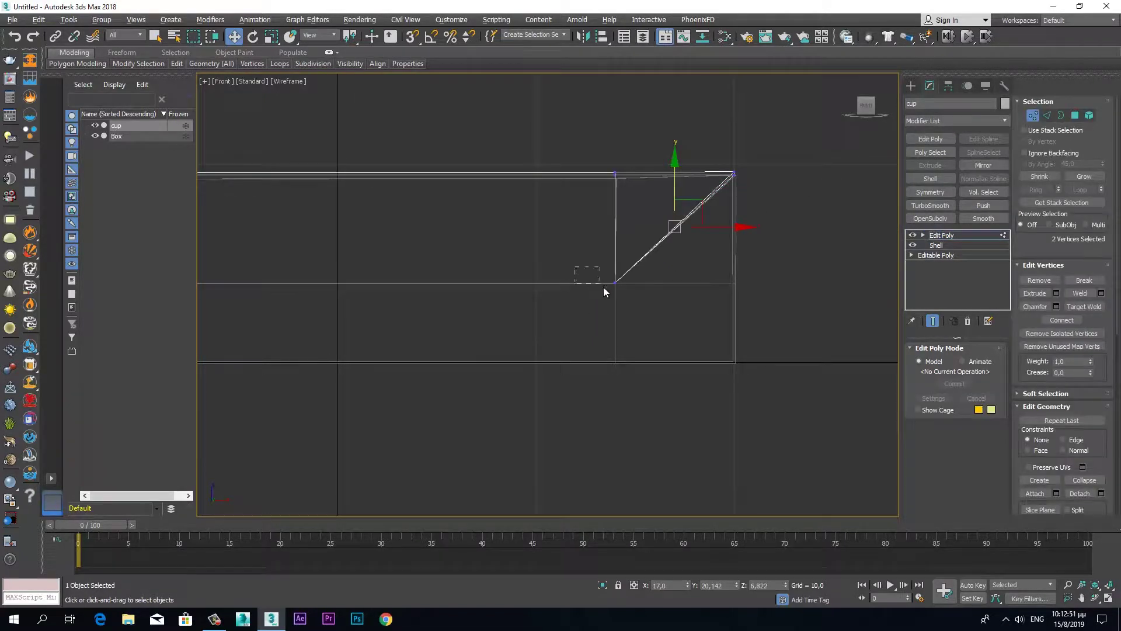
Move the slant's lower corner vertices right along X to square the cup's end.
left_click_drag(625, 301, 625, 301)
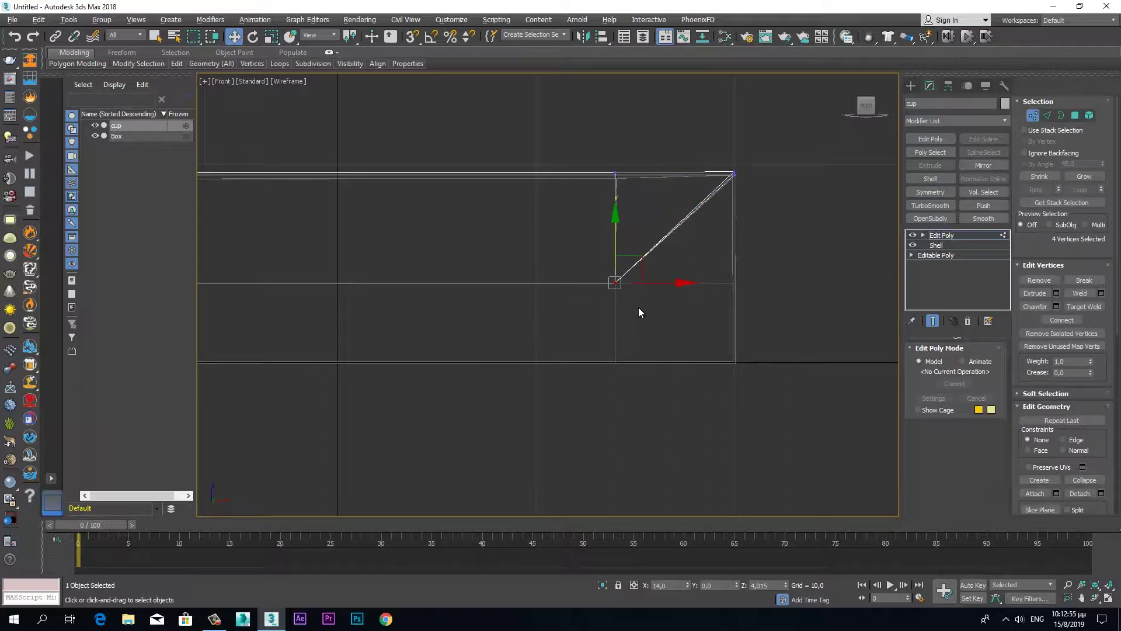
left_click_drag(670, 285, 748, 285)
right_click(747, 285)
left_click_drag(660, 282, 780, 278)
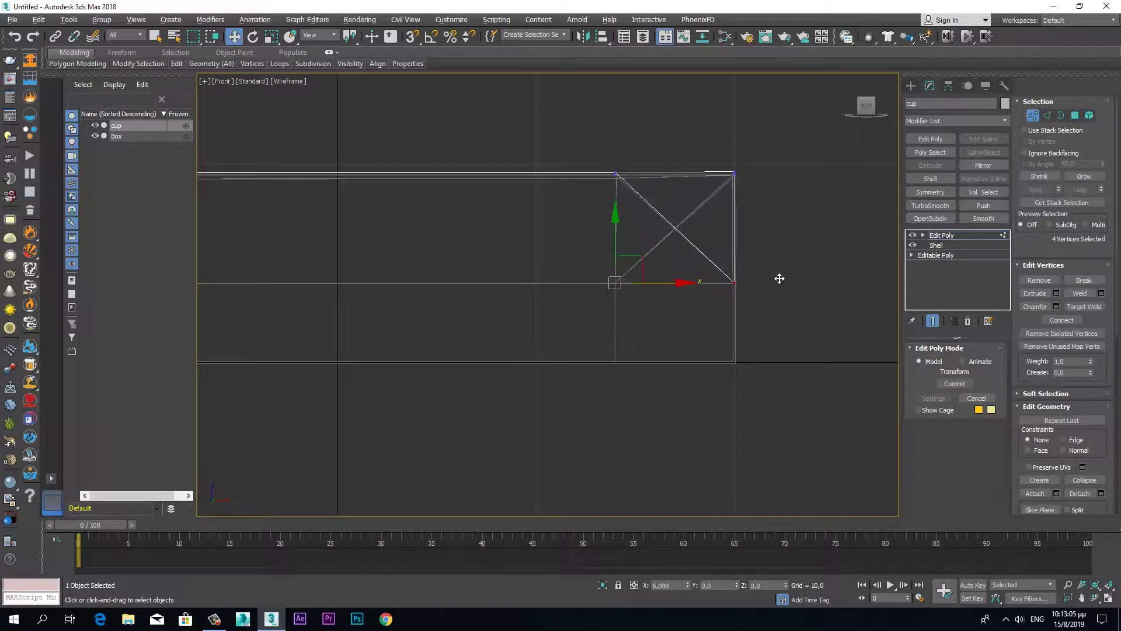
Maximize Perspective, exit Vertex level, and orbit to check the squared end.
key("alt+w")
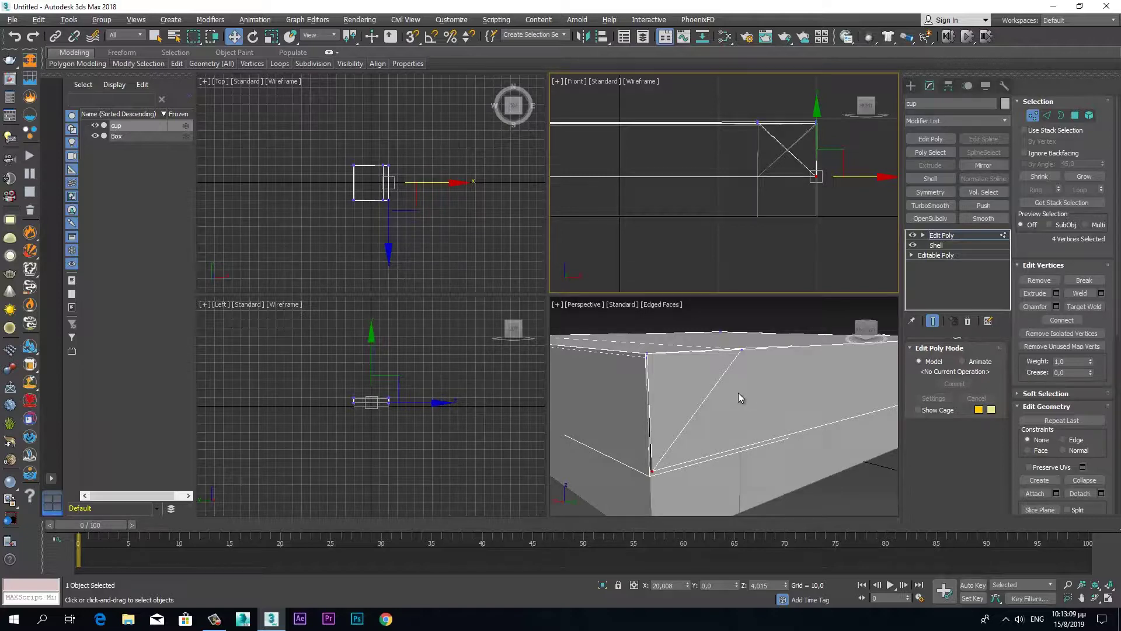
right_click(664, 392)
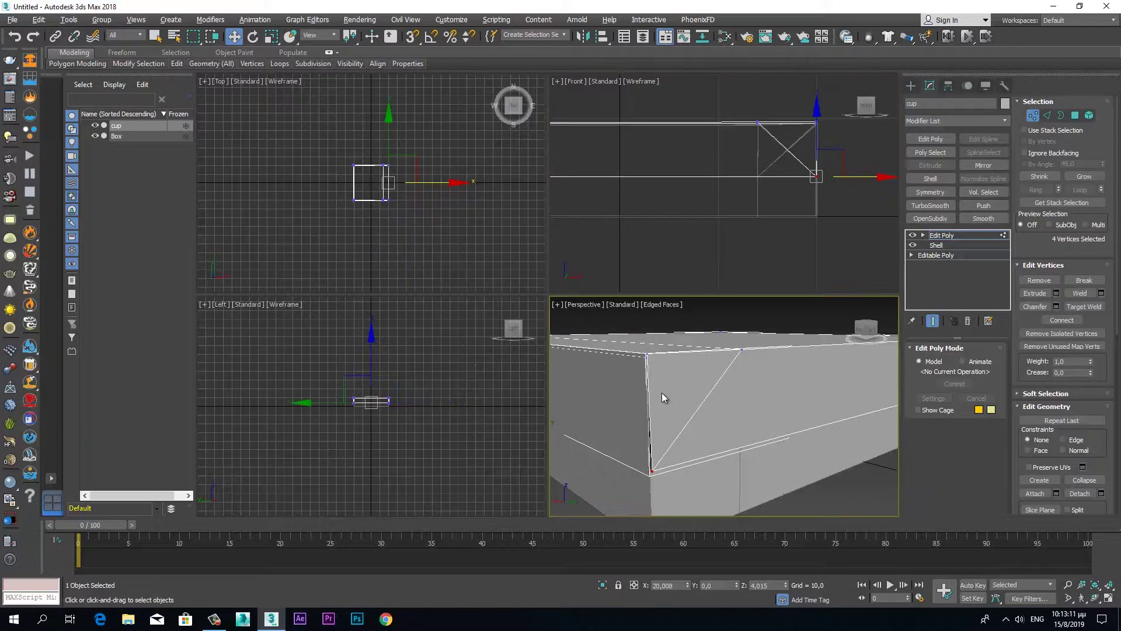
key("alt+w")
middle_click_drag(656, 388, 707, 390, "alt")
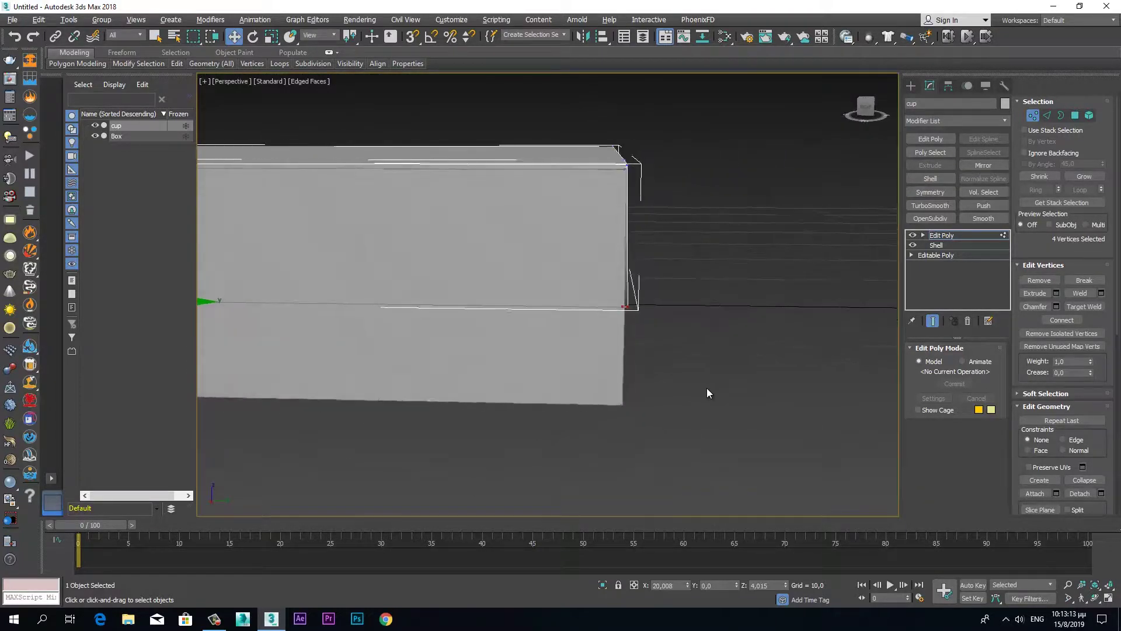
scroll(699, 387, "up", 5)
scroll(613, 385, "up", 4)
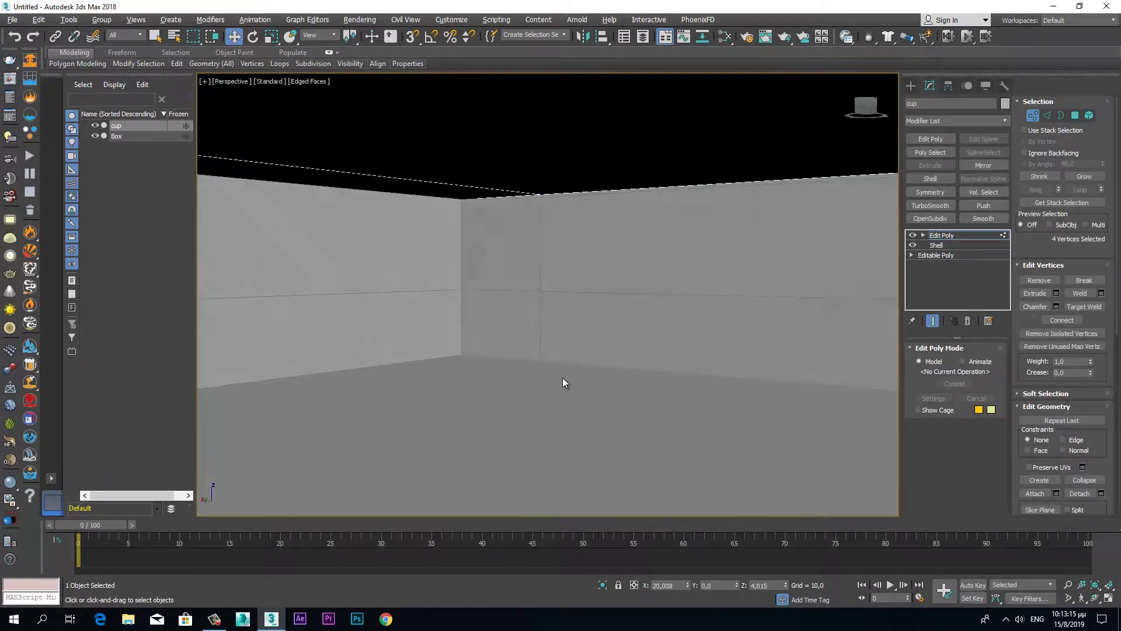
mouse_move(564, 378)
middle_mouse_down("alt")
mouse_move(720, 345)
mouse_move(722, 359)
middle_mouse_up("alt")
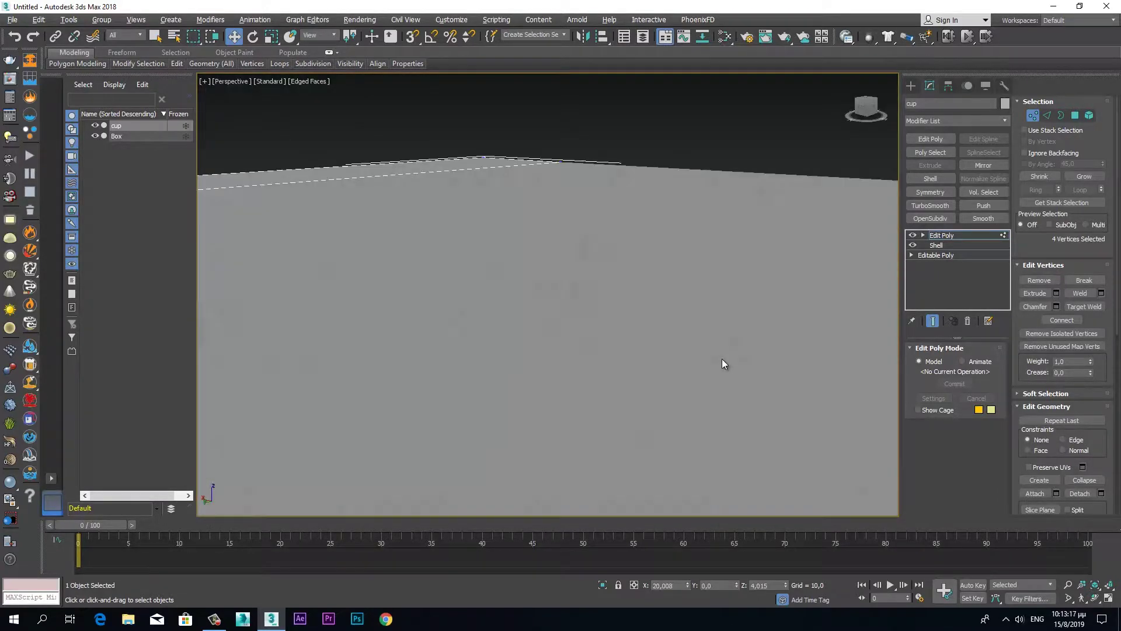
scroll(862, 362, "down", 3)
scroll(639, 326, "down", 2)
scroll(752, 358, "down", 2)
scroll(800, 374, "down", 2)
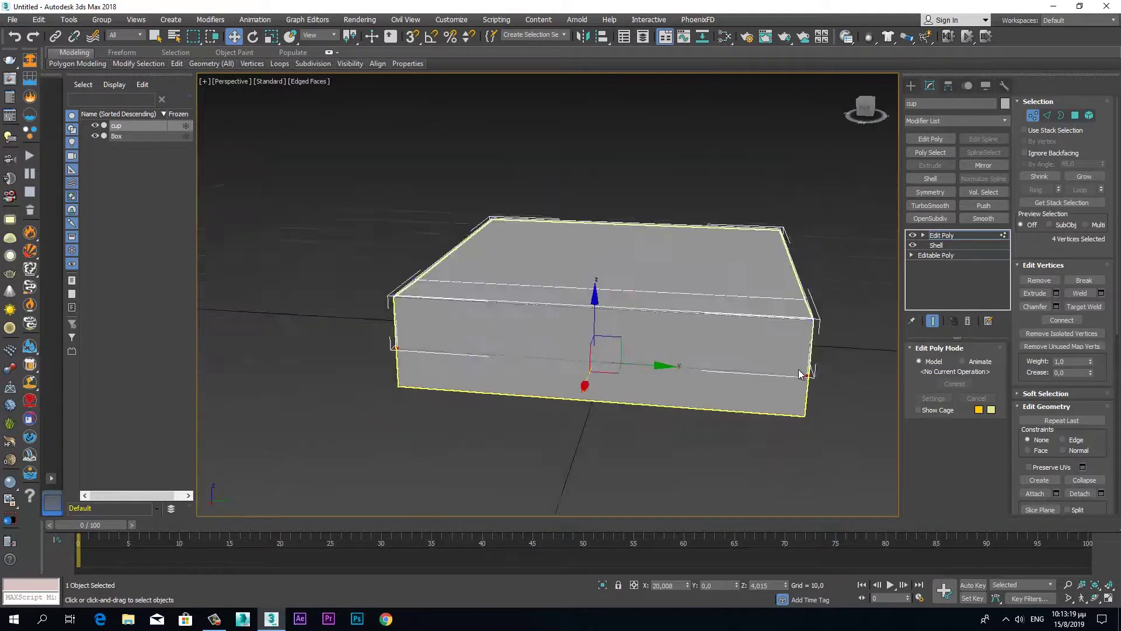
scroll(800, 374, "down", 2)
left_click(1034, 115)
middle_click_drag(365, 380, 464, 397, "alt")
middle_click_drag(544, 409, 636, 401, "alt")
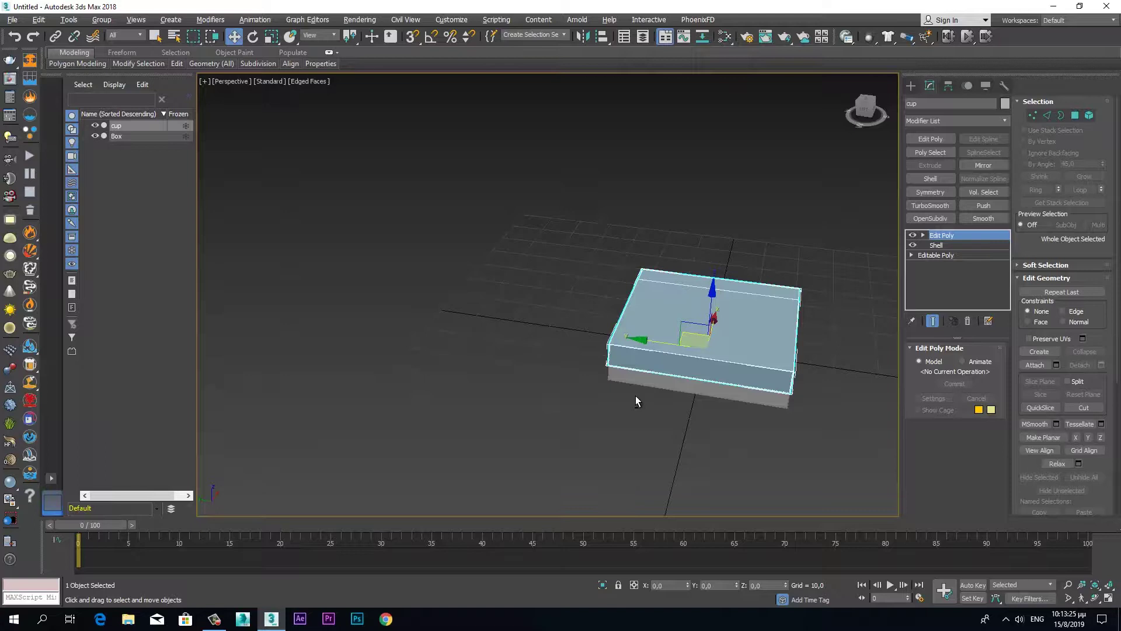
Maximize the Top view, zoomed in with the box shifted lower.
middle_click_drag(626, 419, 640, 395, "alt")
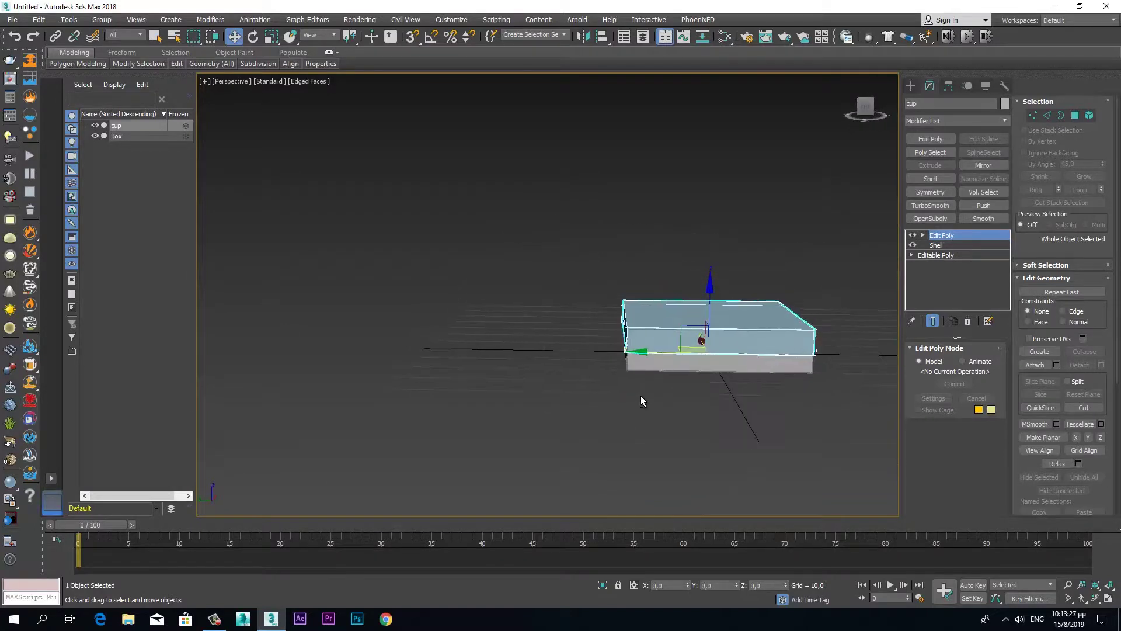
key("alt+w")
right_click(388, 242)
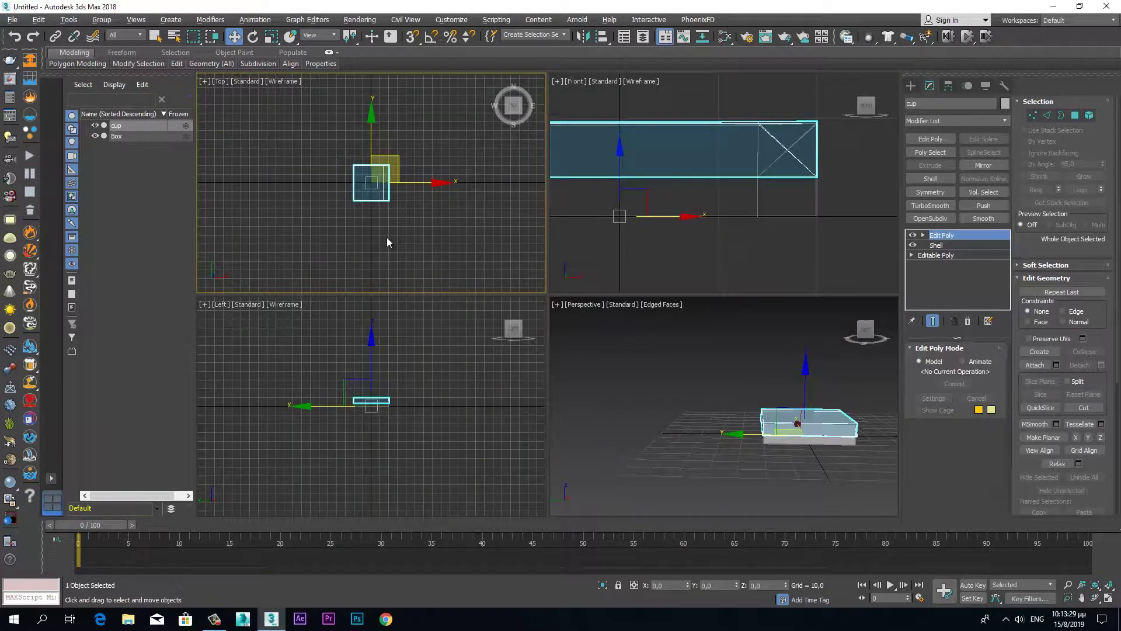
key("alt+w")
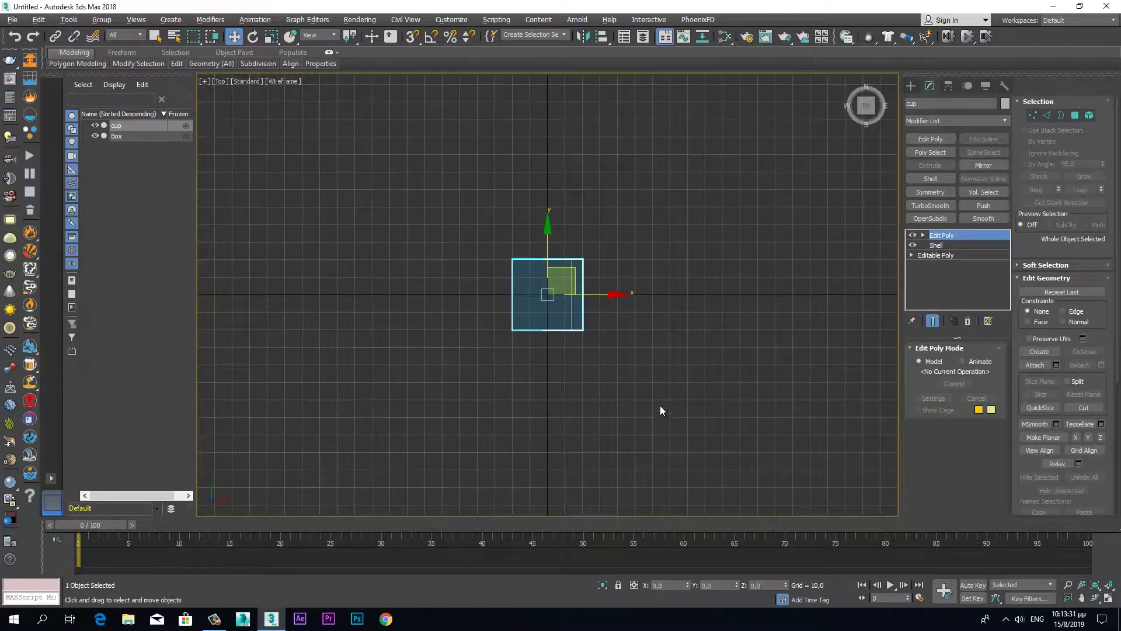
scroll(660, 409, "up", 2)
middle_click_drag(537, 379, 585, 407)
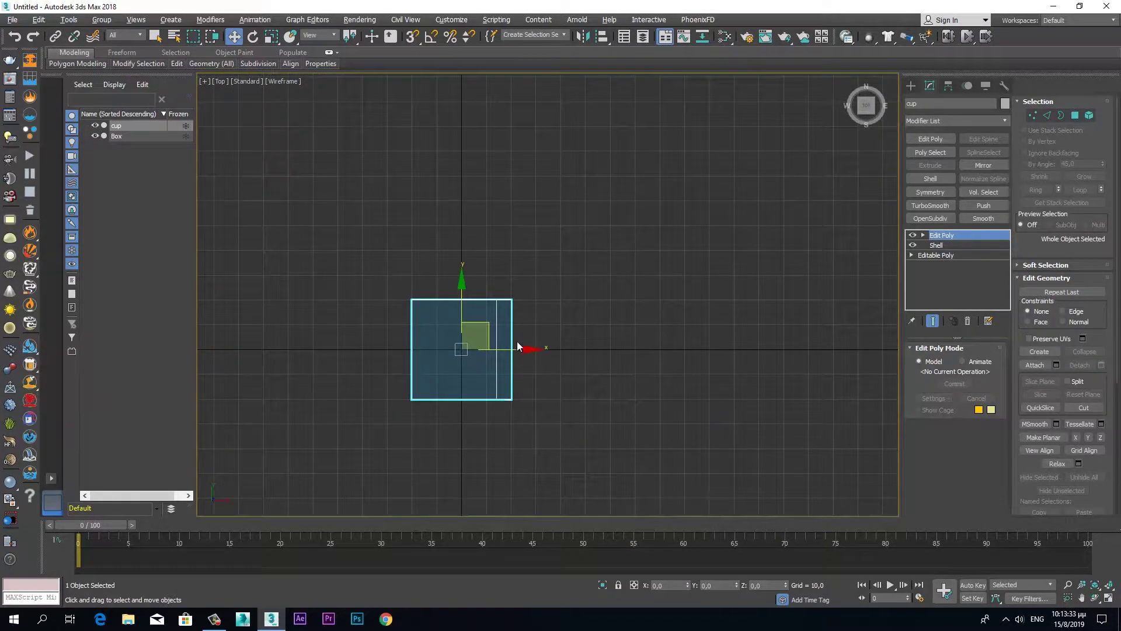
Convert the cup and Box to Editable Poly and open the cup's Hierarchy pivot settings.
right_click(463, 345)
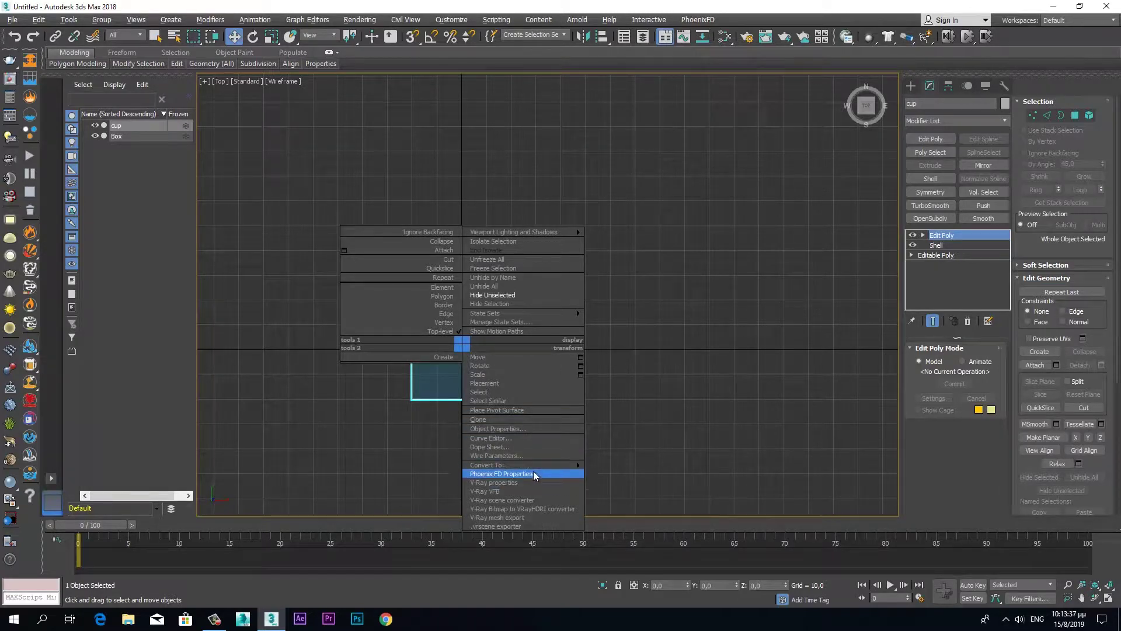
left_click(617, 473)
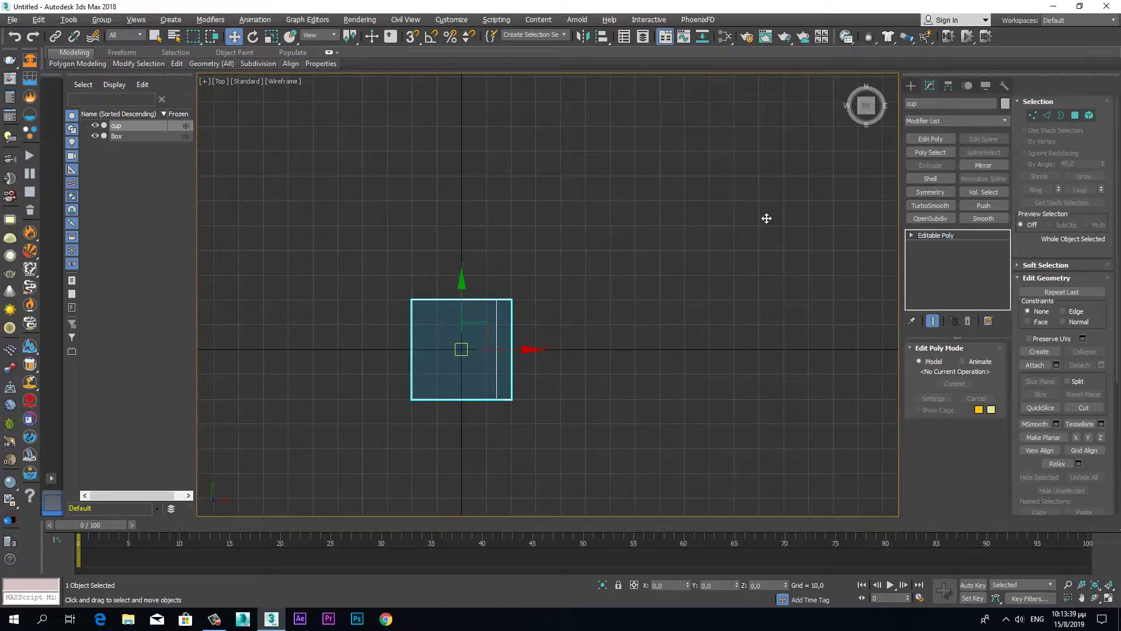
middle_click_drag(586, 259, 620, 288)
left_click_drag(343, 245, 560, 358)
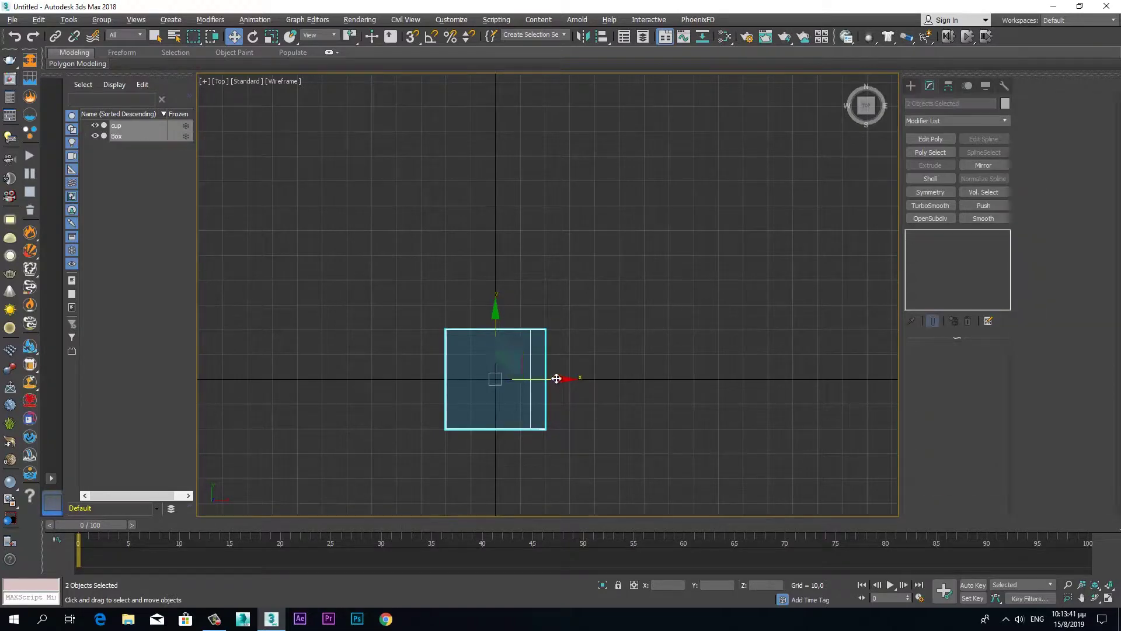
right_click(546, 363)
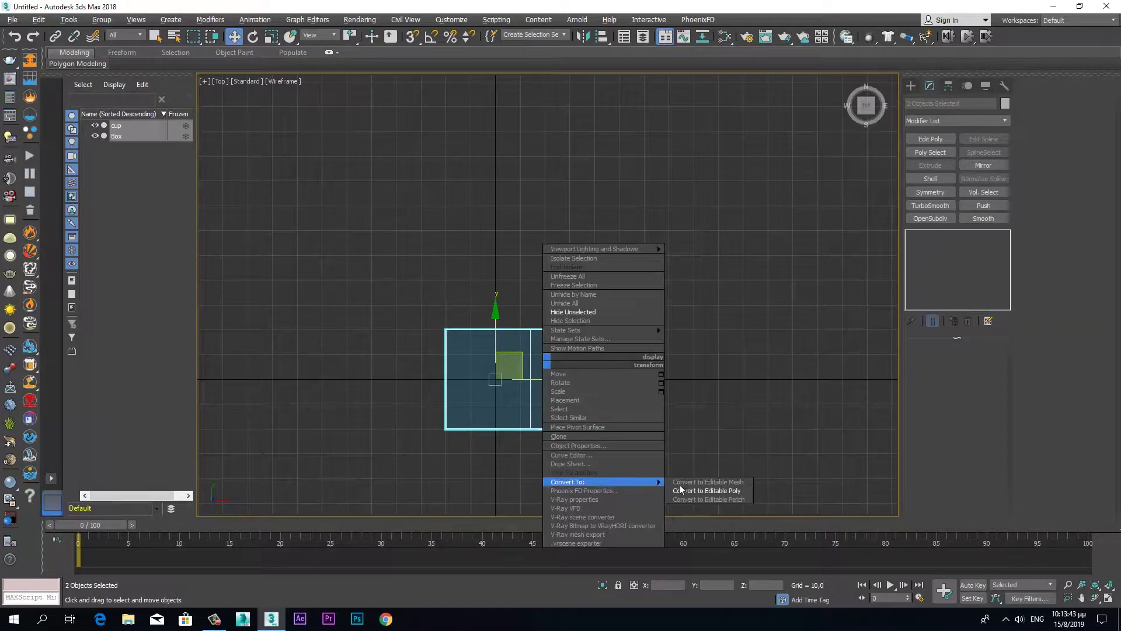
mouse_move(578, 482)
left_click(691, 488)
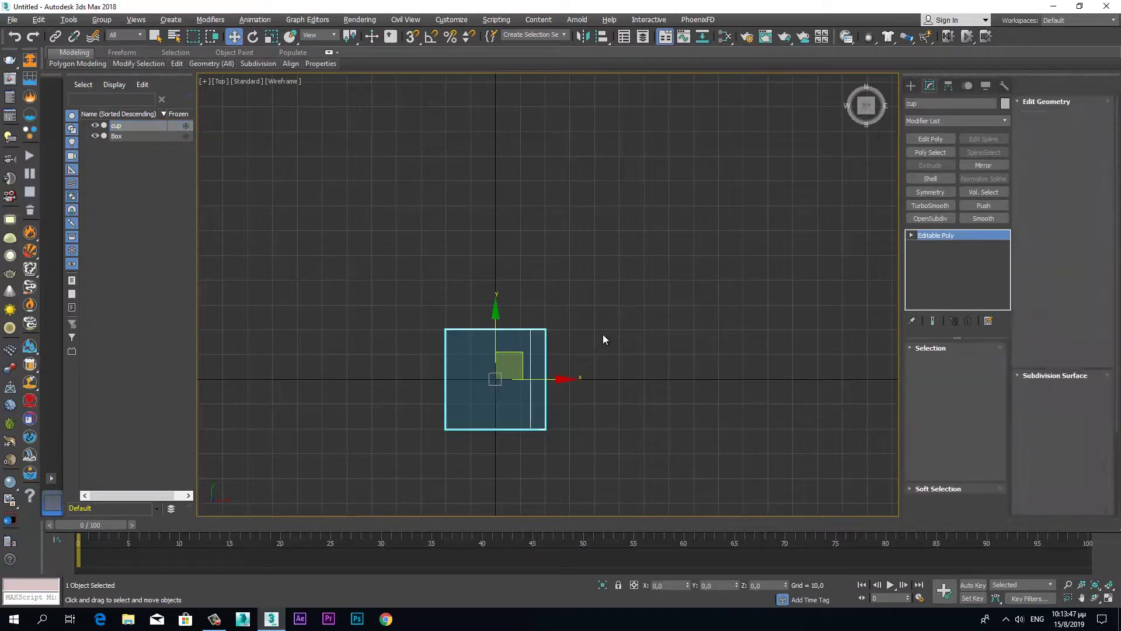
left_click(948, 85)
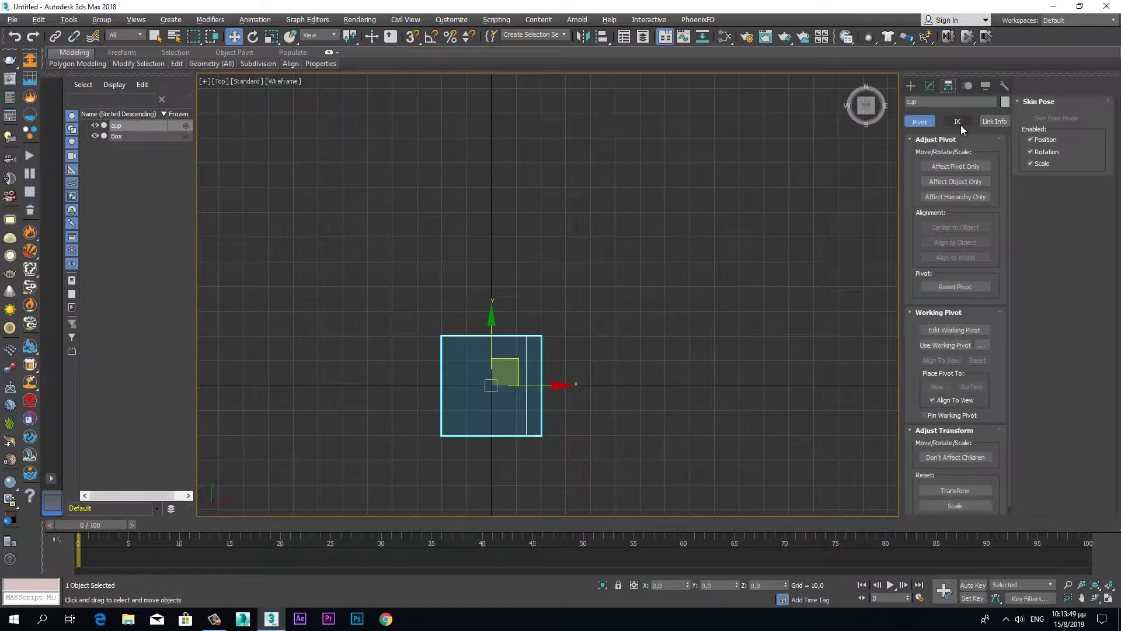
Enable Affect Pivot Only, snap to Edge/Segment instead of grid points, and turn on snapping.
left_click(955, 166)
right_click(412, 36)
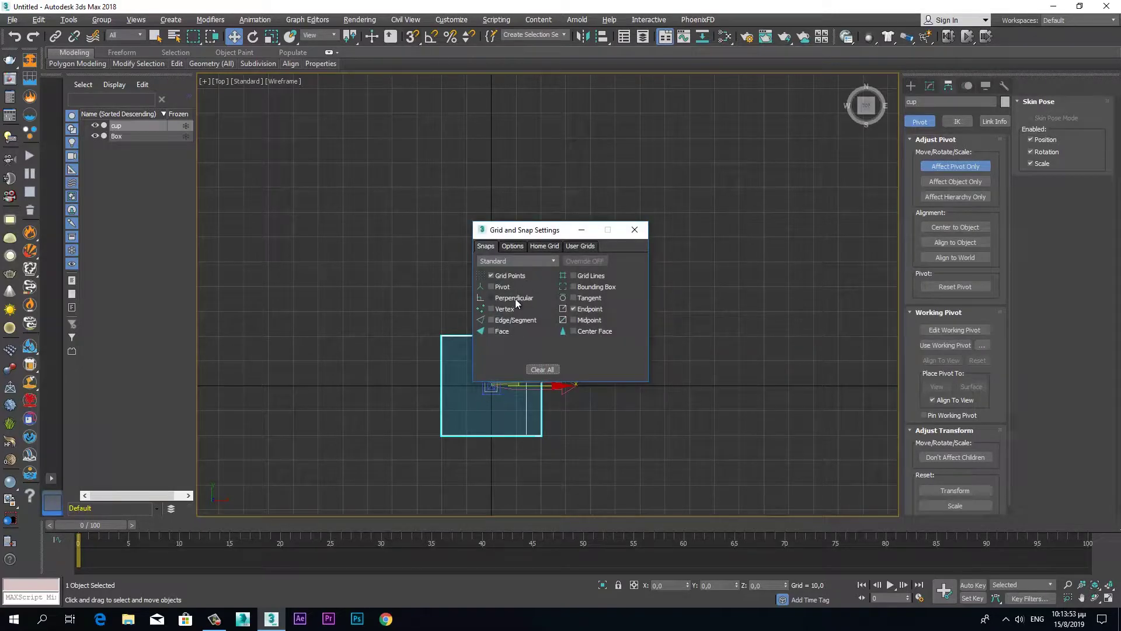
left_click(490, 320)
left_click(491, 276)
left_click(638, 228)
middle_click_drag(618, 345, 612, 286)
key("s")
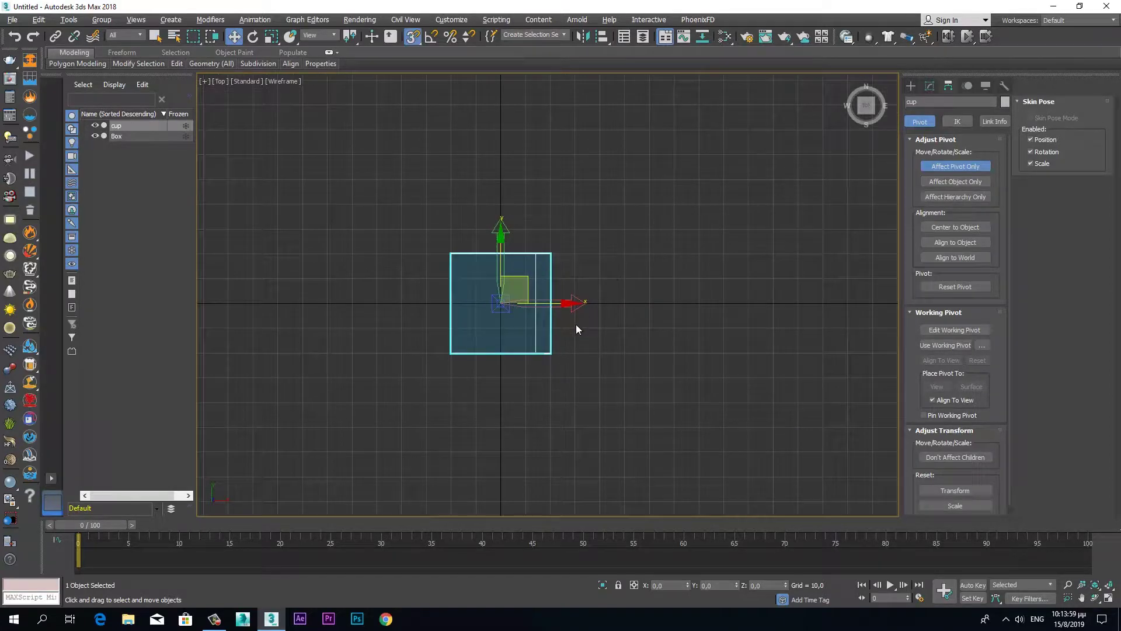
Snap the cup's pivot onto the box's right edge at X 20, then exit Affect Pivot Only.
scroll(574, 360, "up", 2)
scroll(572, 360, "up", 4)
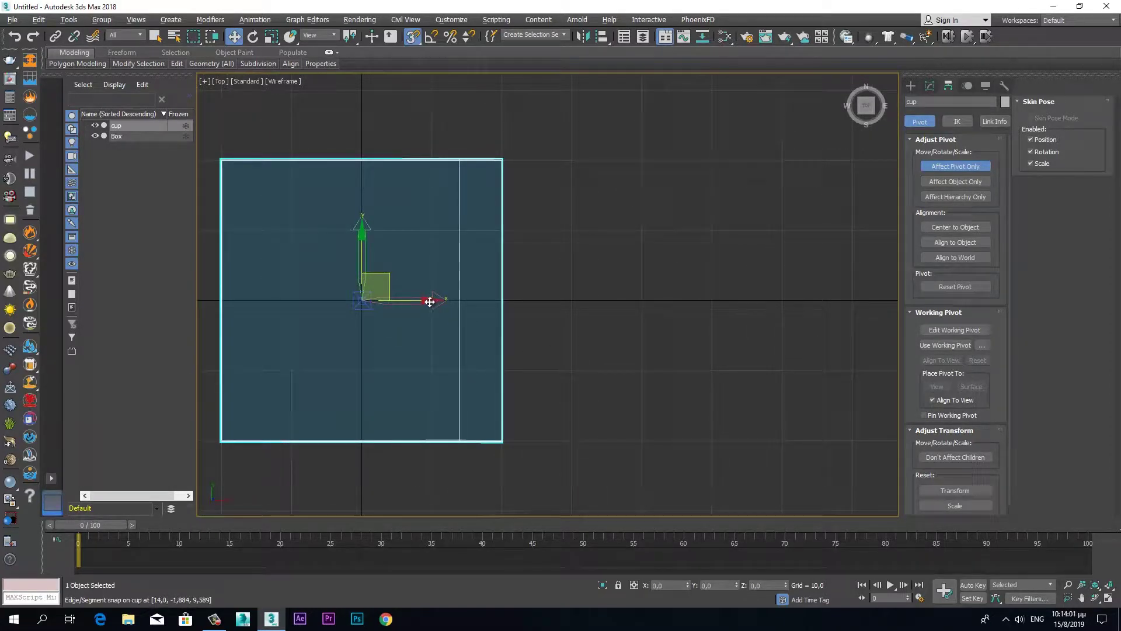
left_click_drag(428, 300, 502, 303)
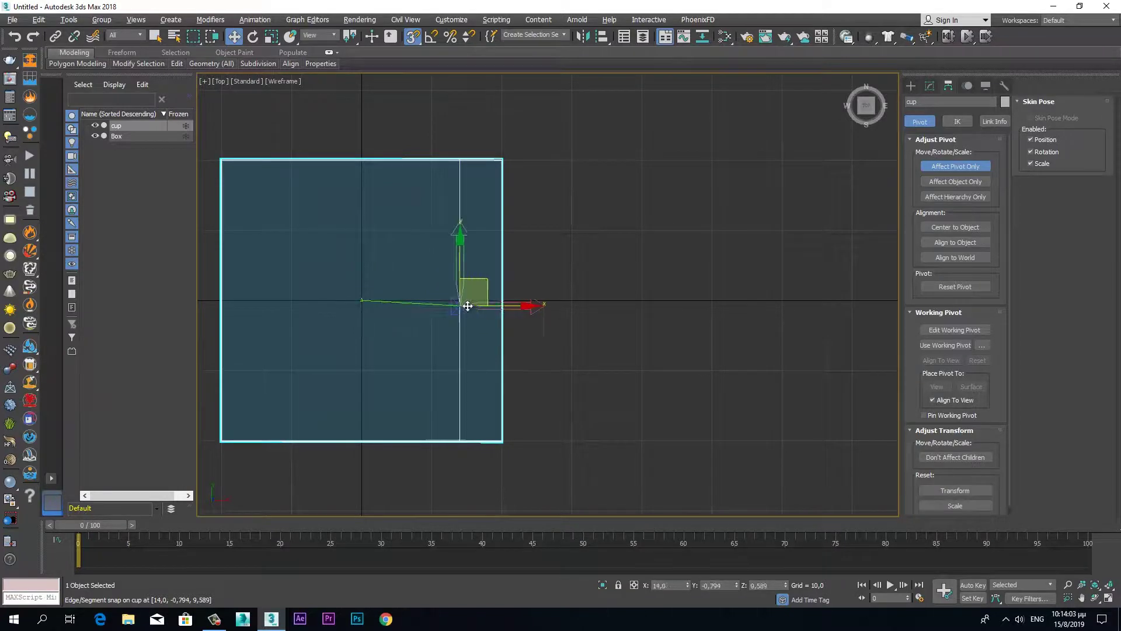
left_click_drag(502, 304, 502, 301)
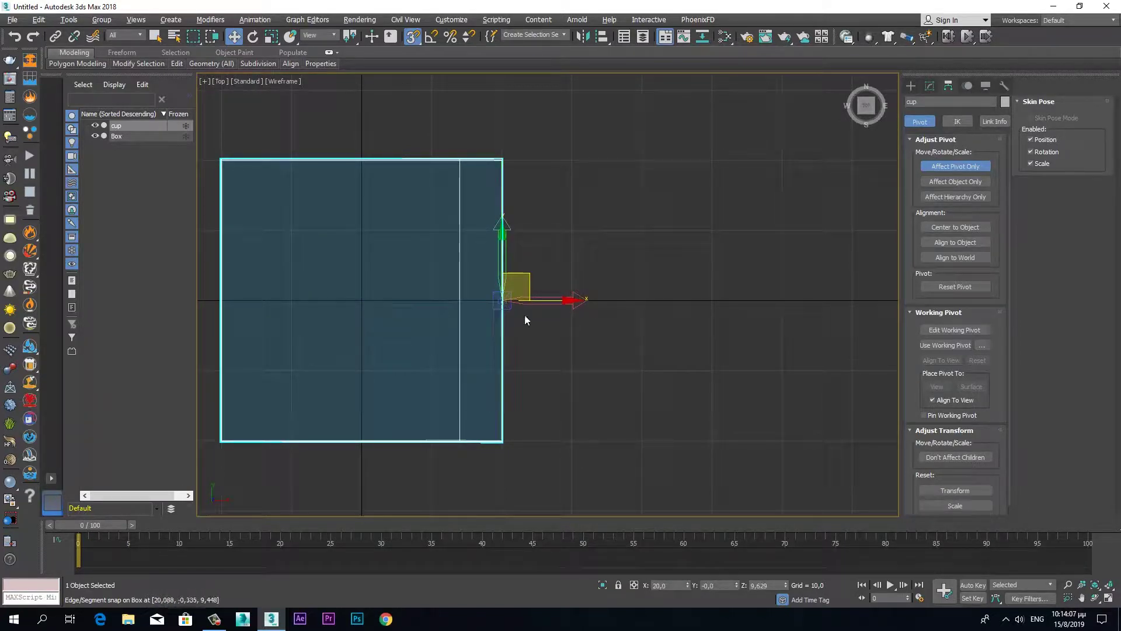
left_click(944, 166)
key("alt+w")
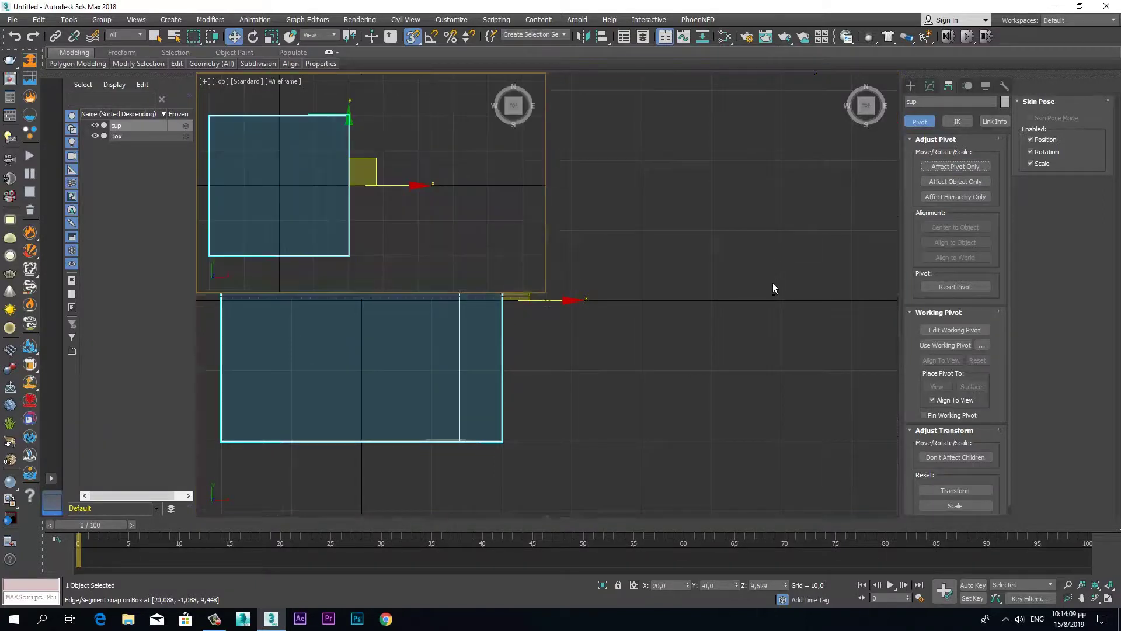
key("alt+w")
mouse_move(609, 389)
middle_mouse_down("alt")
mouse_move(638, 393)
mouse_move(493, 391)
mouse_move(527, 395)
middle_mouse_up("alt")
key("e")
mouse_move(618, 273)
left_mouse_down()
mouse_move(643, 295)
mouse_move(660, 409)
mouse_move(633, 323)
left_mouse_up()
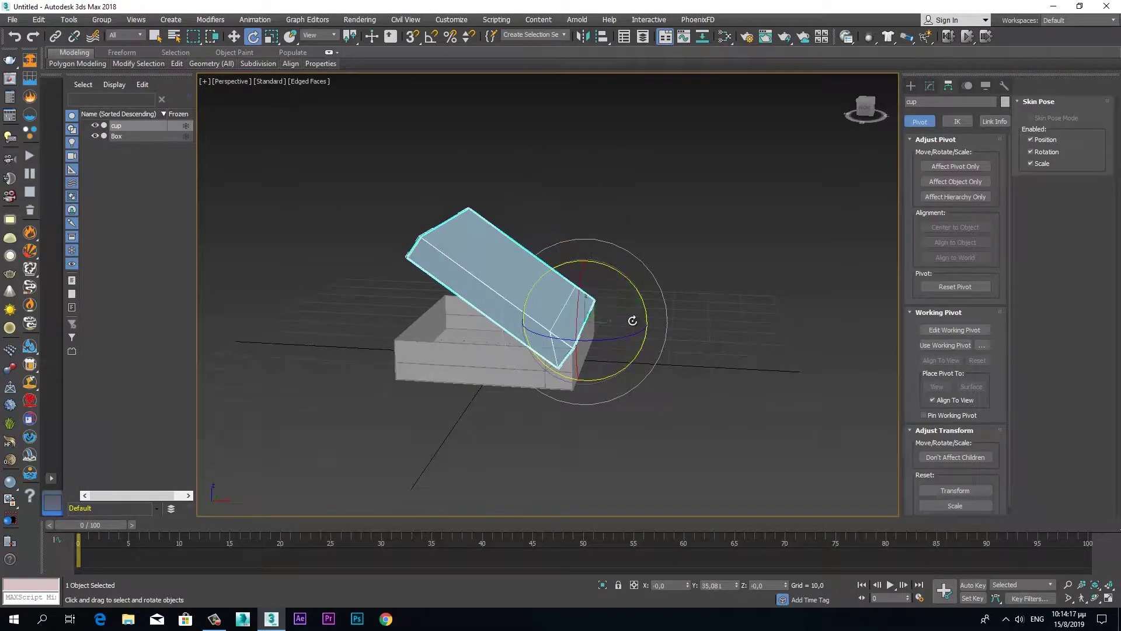
key("ctrl+z")
key("a")
mouse_move(615, 275)
left_mouse_down()
mouse_move(656, 319)
mouse_move(672, 378)
mouse_move(660, 345)
left_mouse_up()
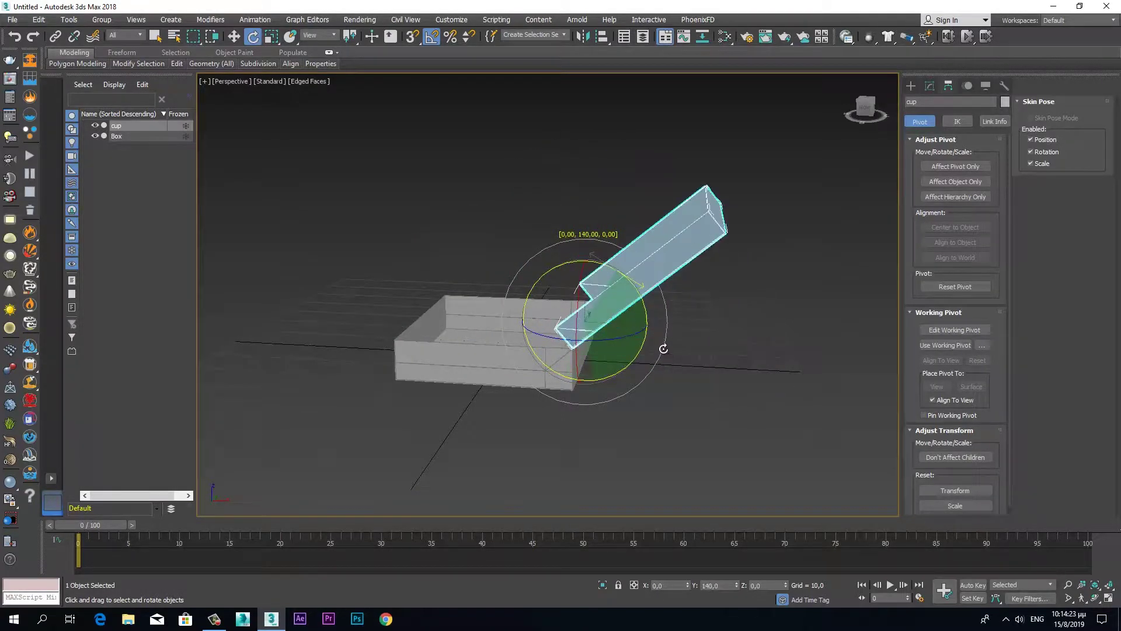
key("ctrl+z")
middle_click_drag(629, 307, 629, 300, "alt")
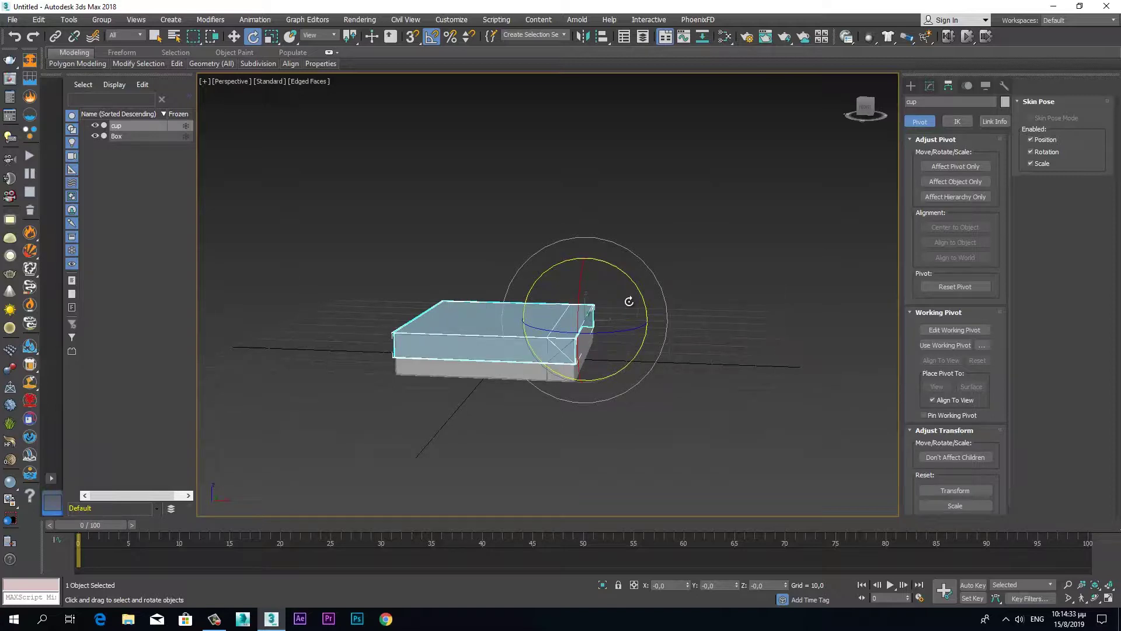
scroll(537, 375, "up", 5)
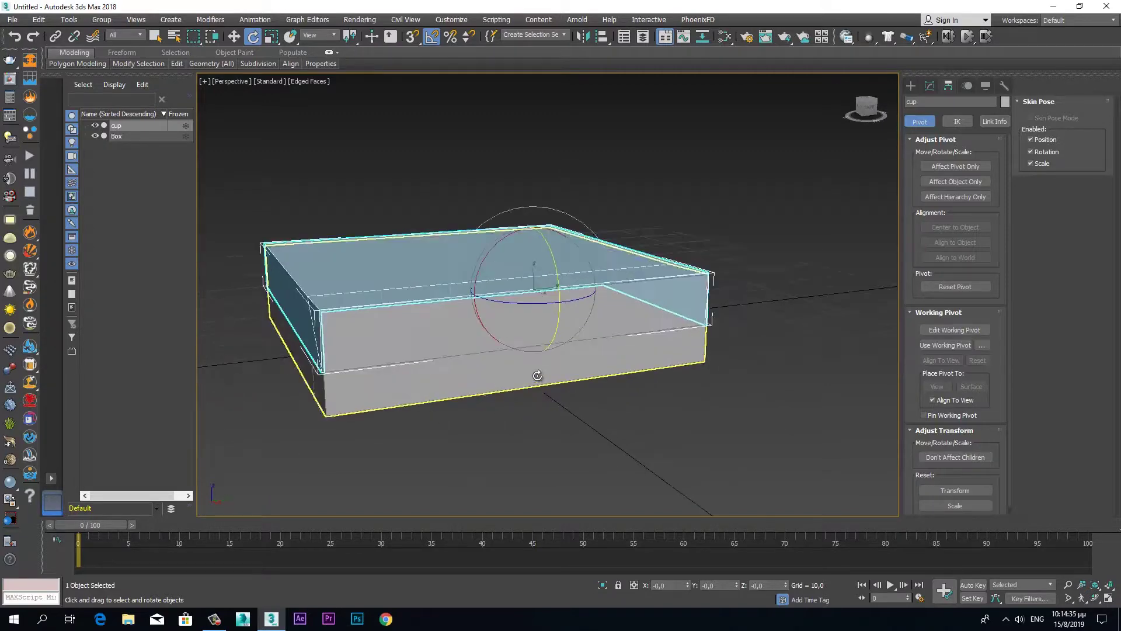
middle_click_drag(537, 375, 574, 372, "alt")
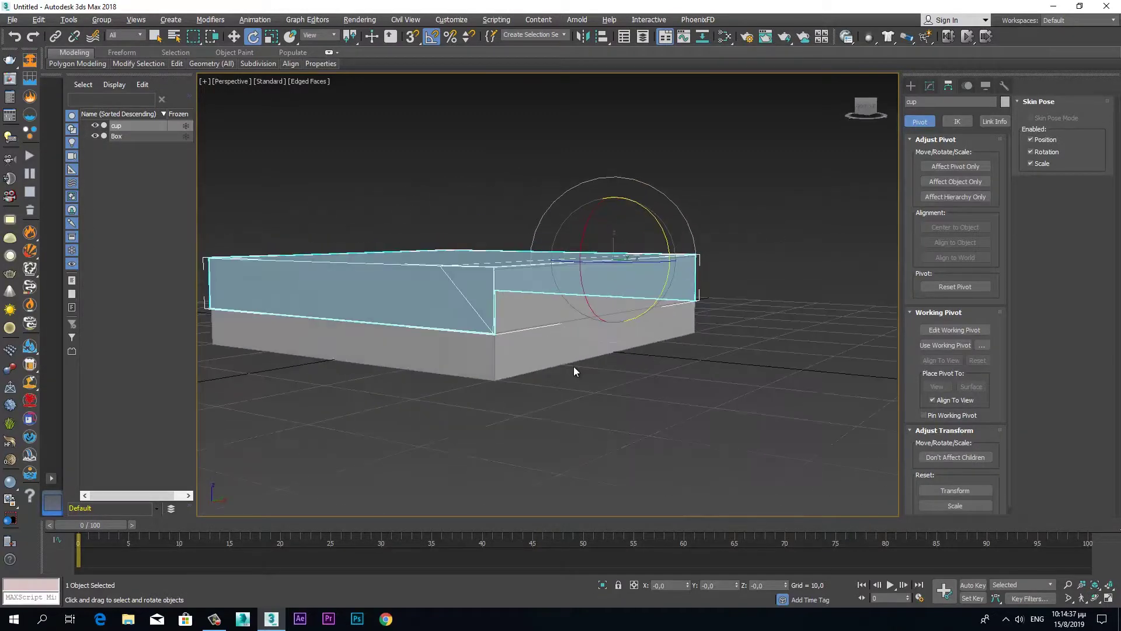
scroll(573, 366, "up", 5)
scroll(572, 349, "down", 5)
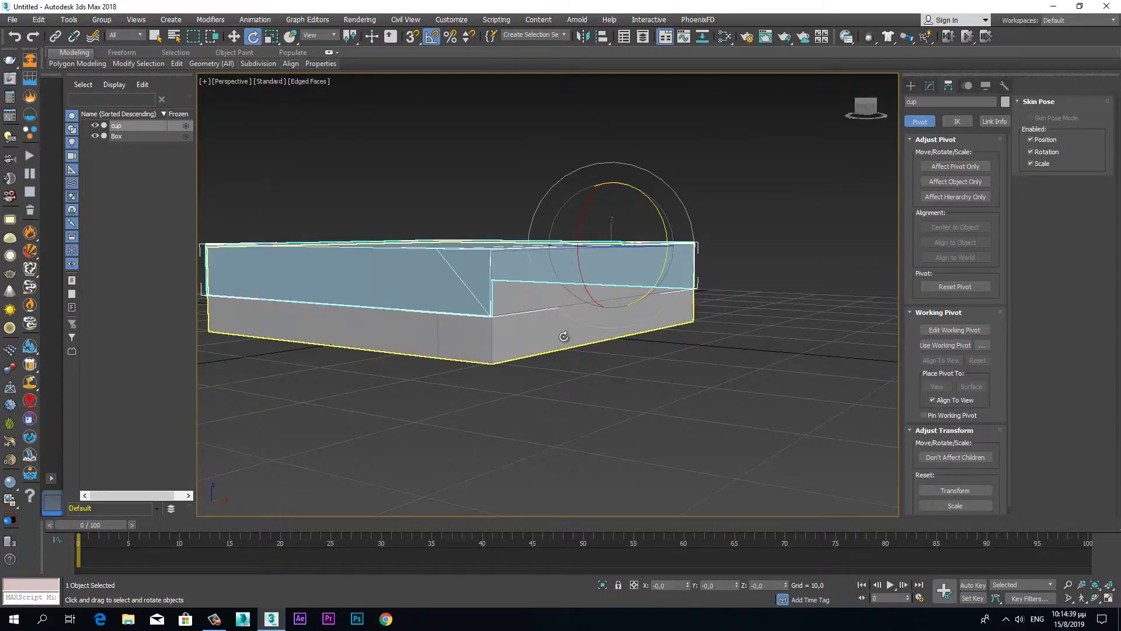
left_click(564, 336)
middle_click_drag(616, 295, 523, 296, "alt")
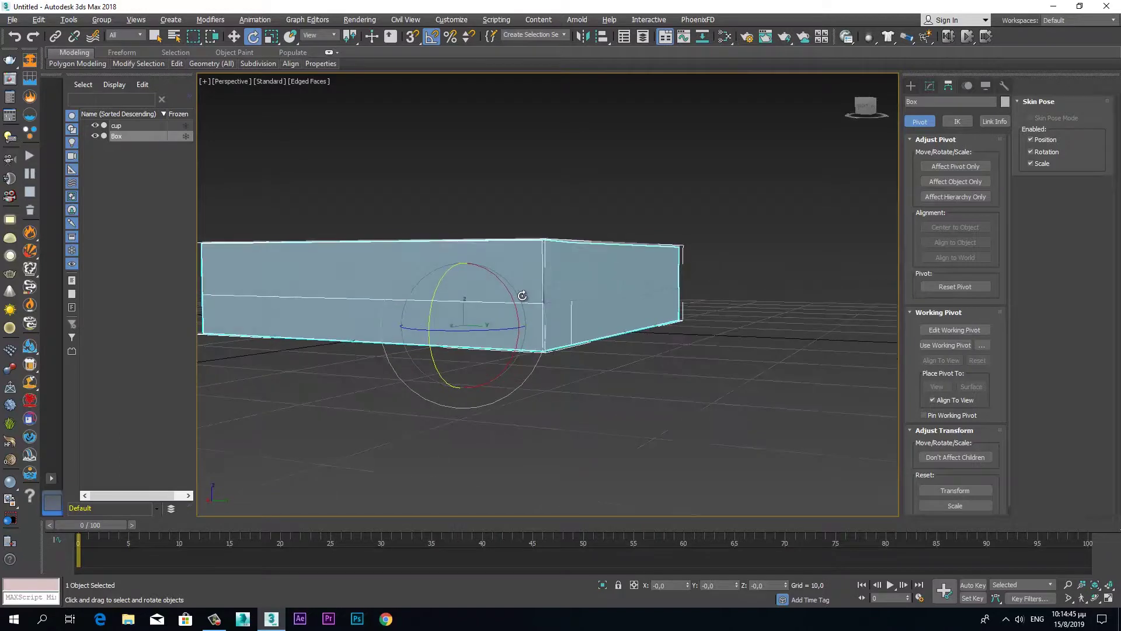
key("shift+q")
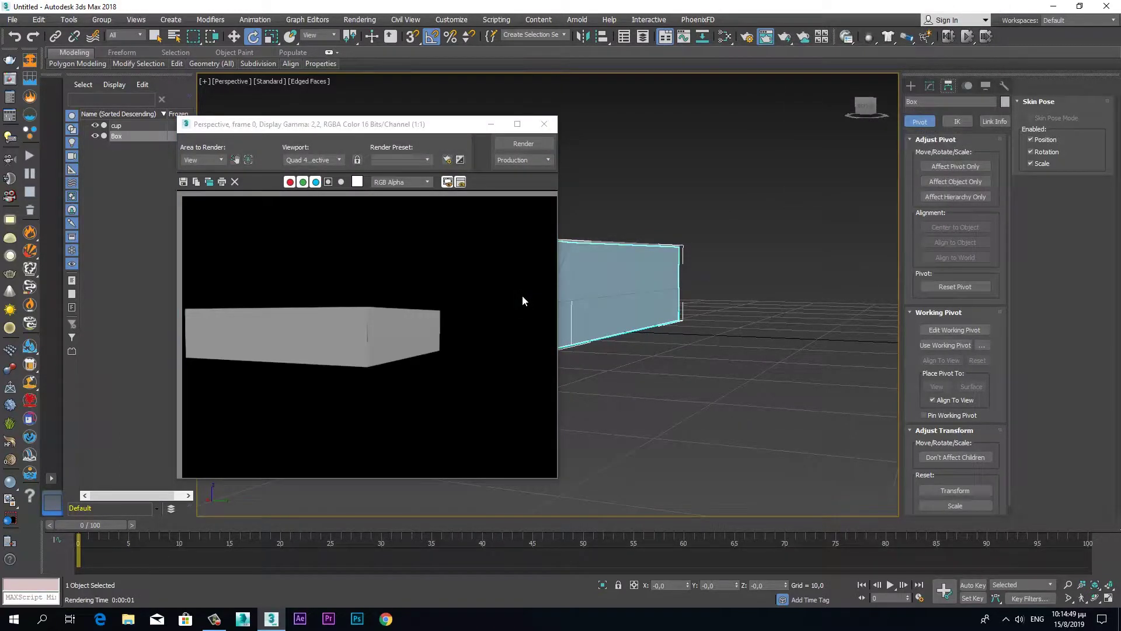
left_click(544, 123)
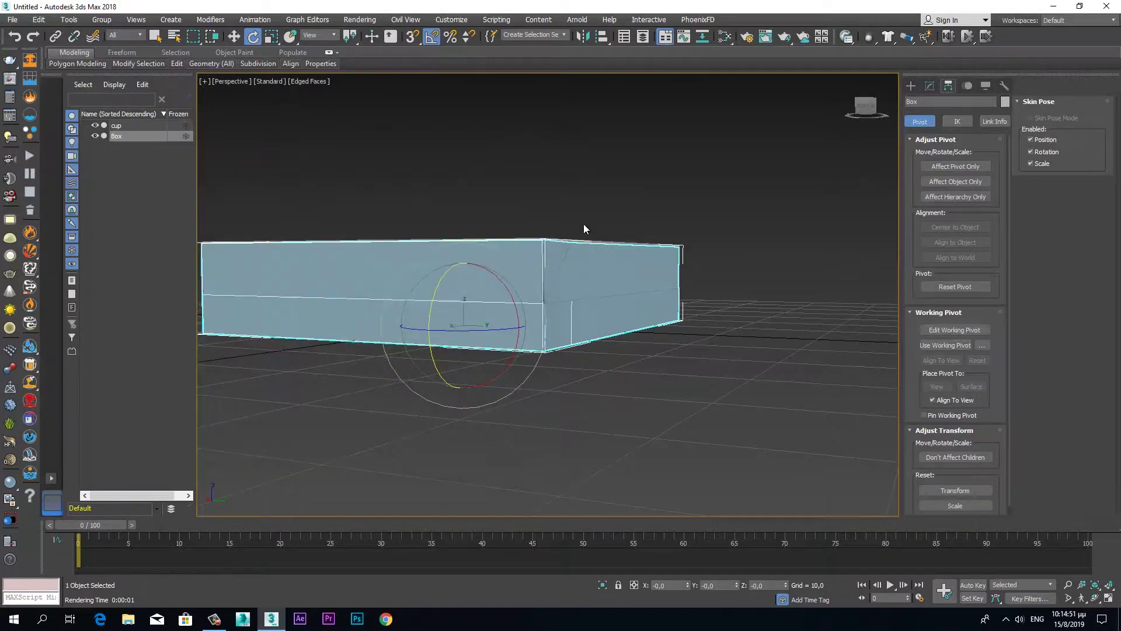
left_click(596, 272)
mouse_move(598, 353)
middle_mouse_down("alt")
mouse_move(464, 358)
mouse_move(444, 341)
mouse_move(548, 313)
mouse_move(564, 294)
mouse_move(546, 315)
mouse_move(561, 295)
mouse_move(646, 297)
mouse_move(500, 249)
middle_mouse_up("alt")
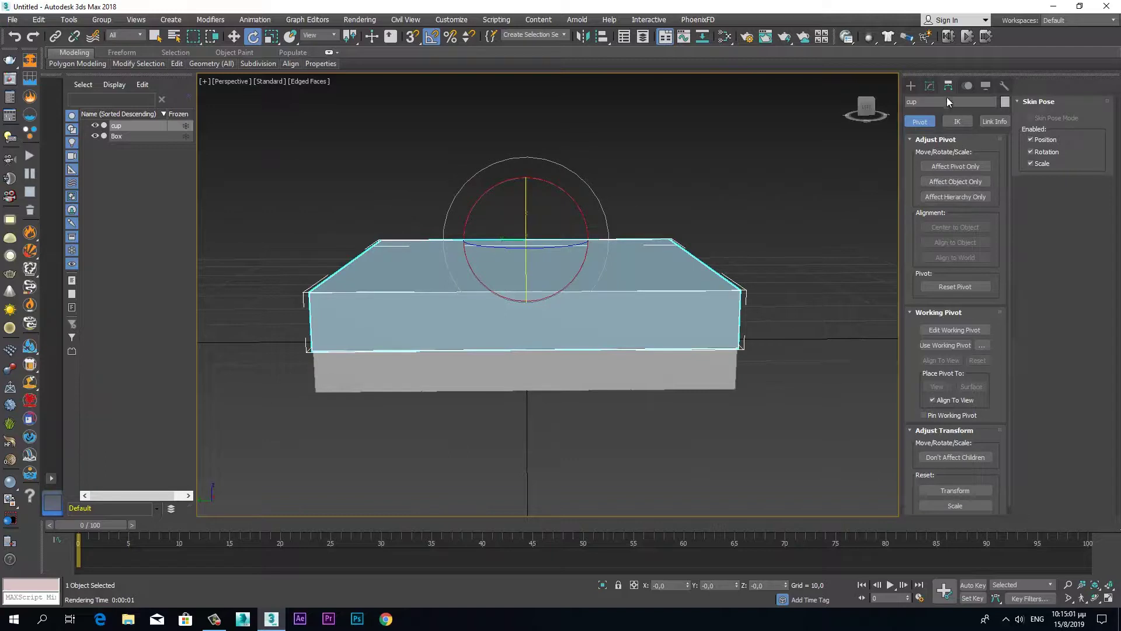
Select the lid's 20 outer vertices and scale them outward with angle snap off.
left_click(931, 85)
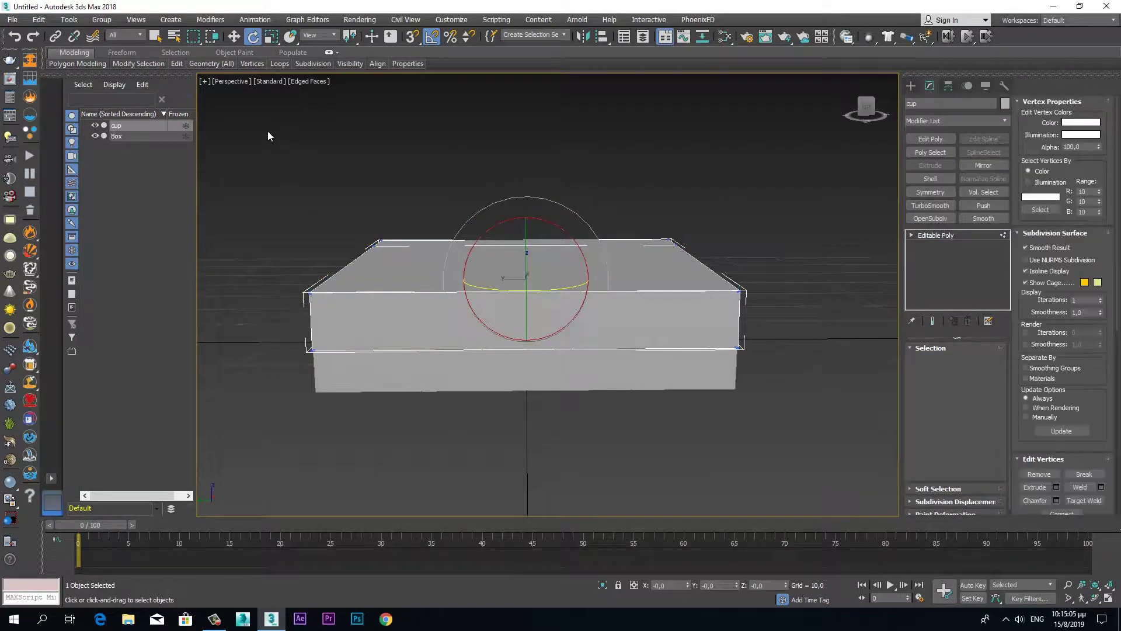
left_click_drag(828, 383, 816, 418)
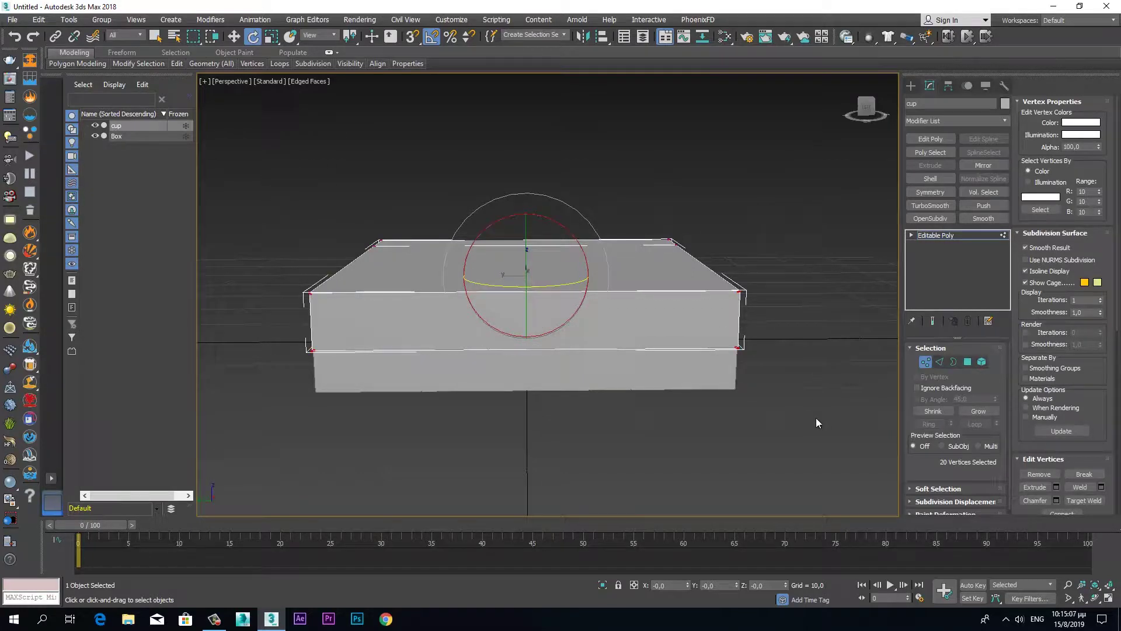
key("r")
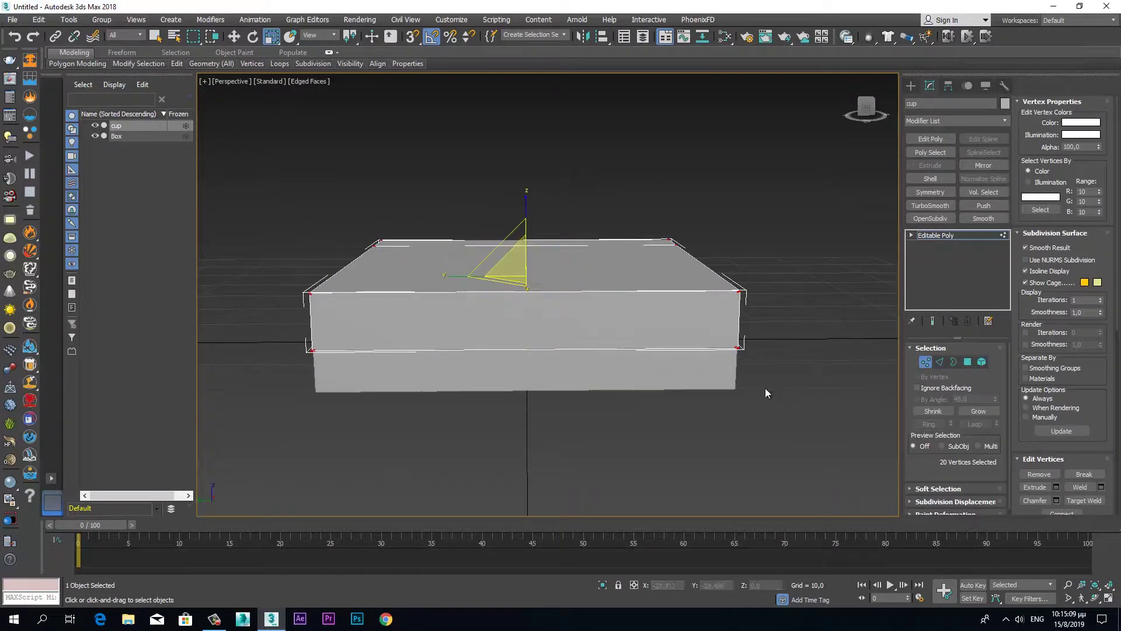
right_click(273, 37)
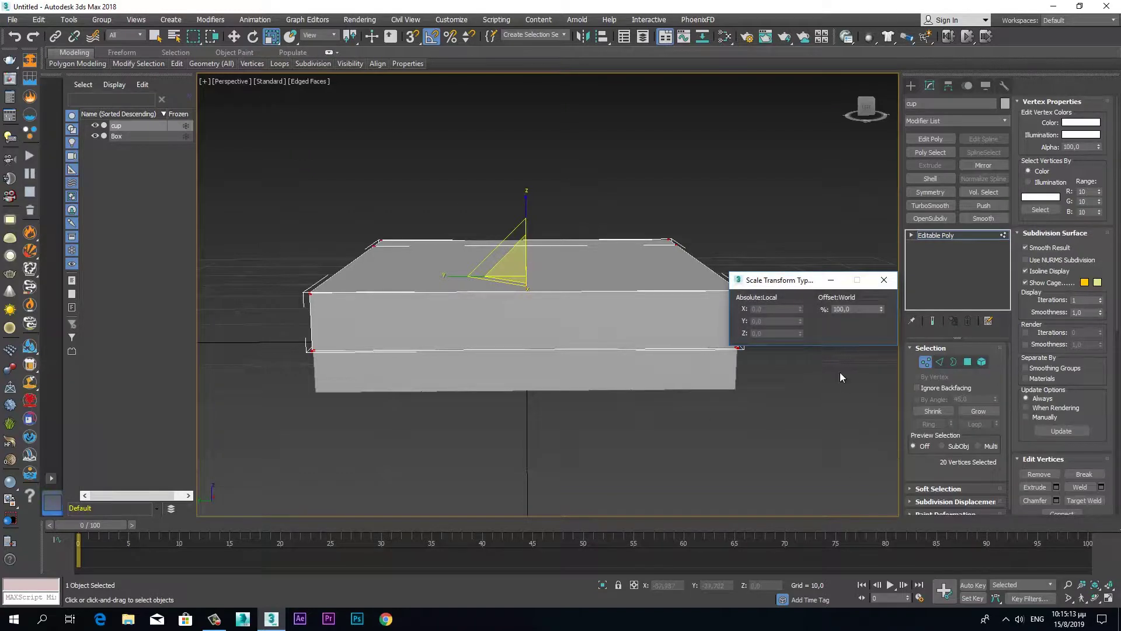
left_click(885, 279)
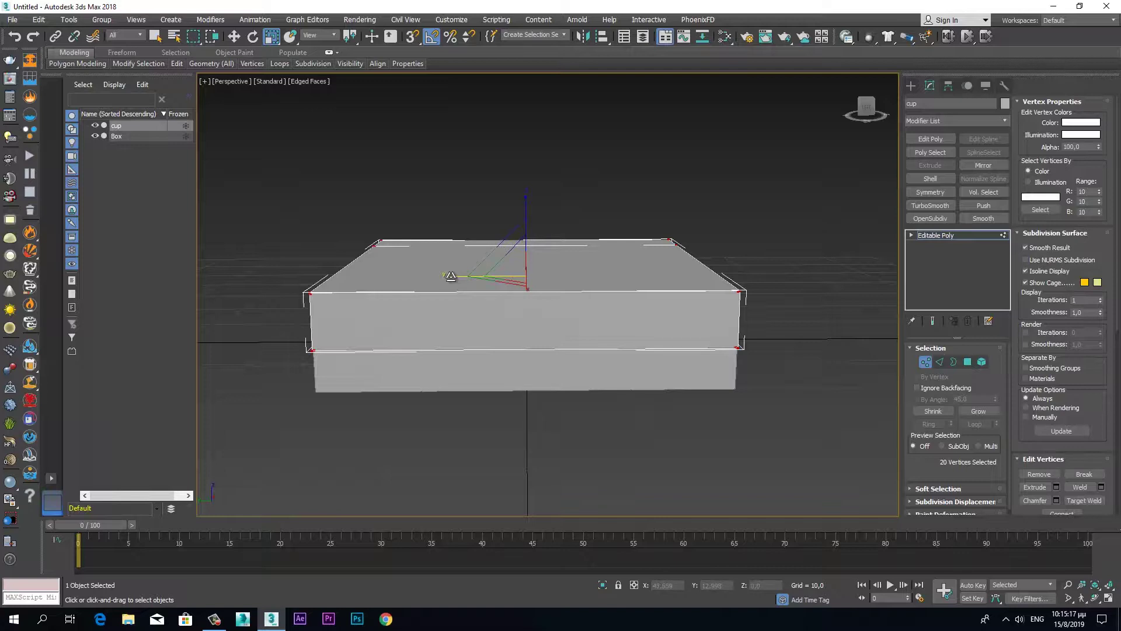
key("a")
left_click_drag(451, 275, 449, 275)
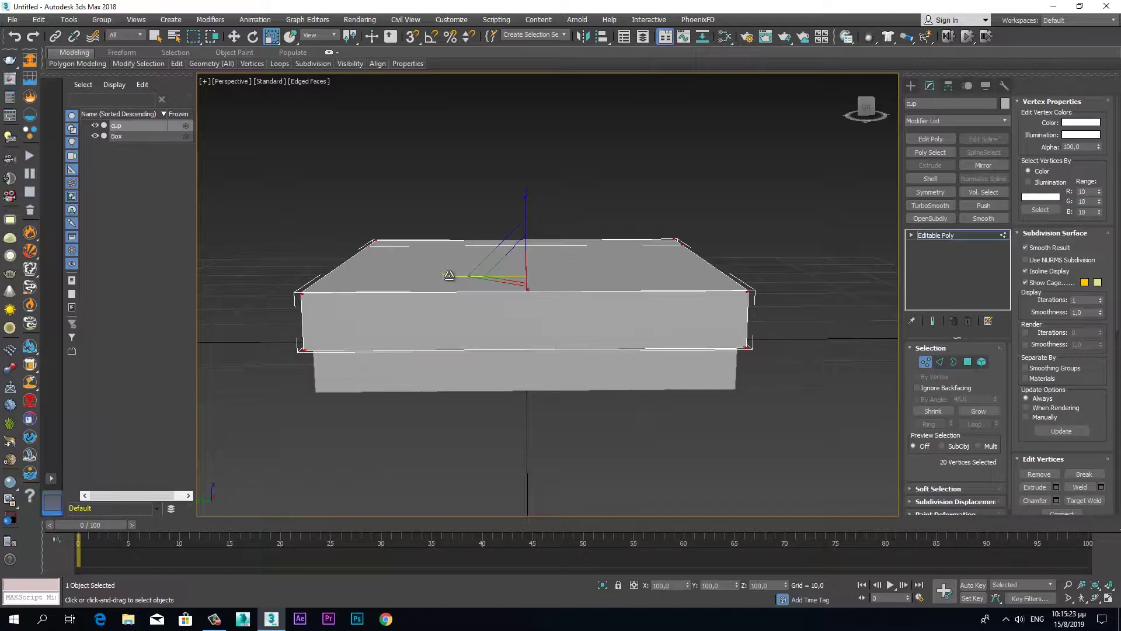
left_click_drag(449, 275, 450, 274)
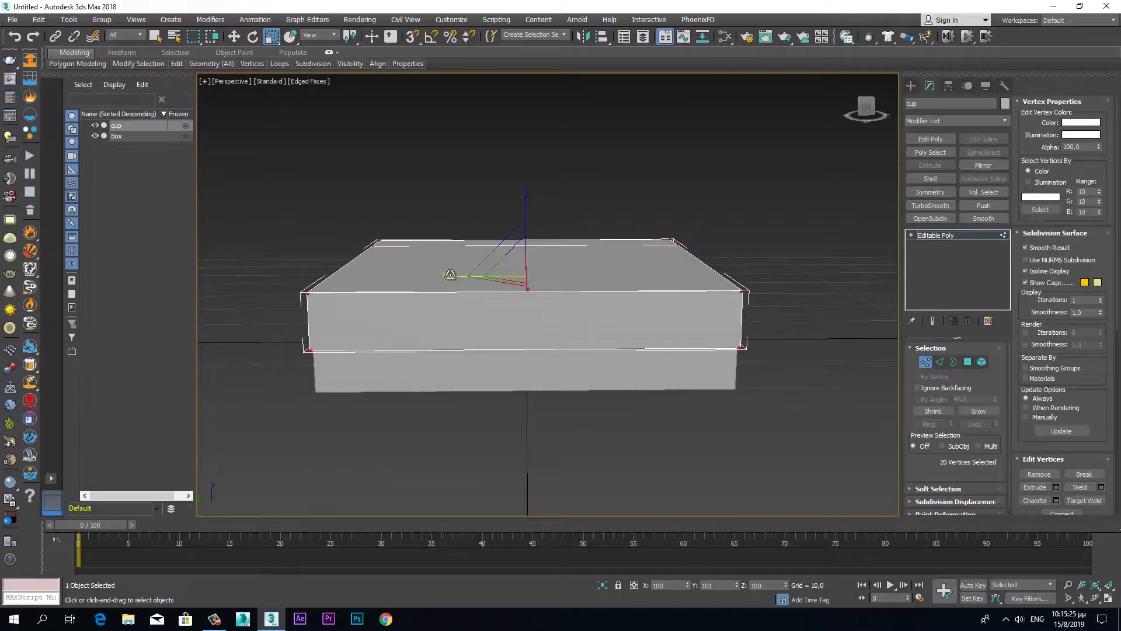
key("ctrl+z")
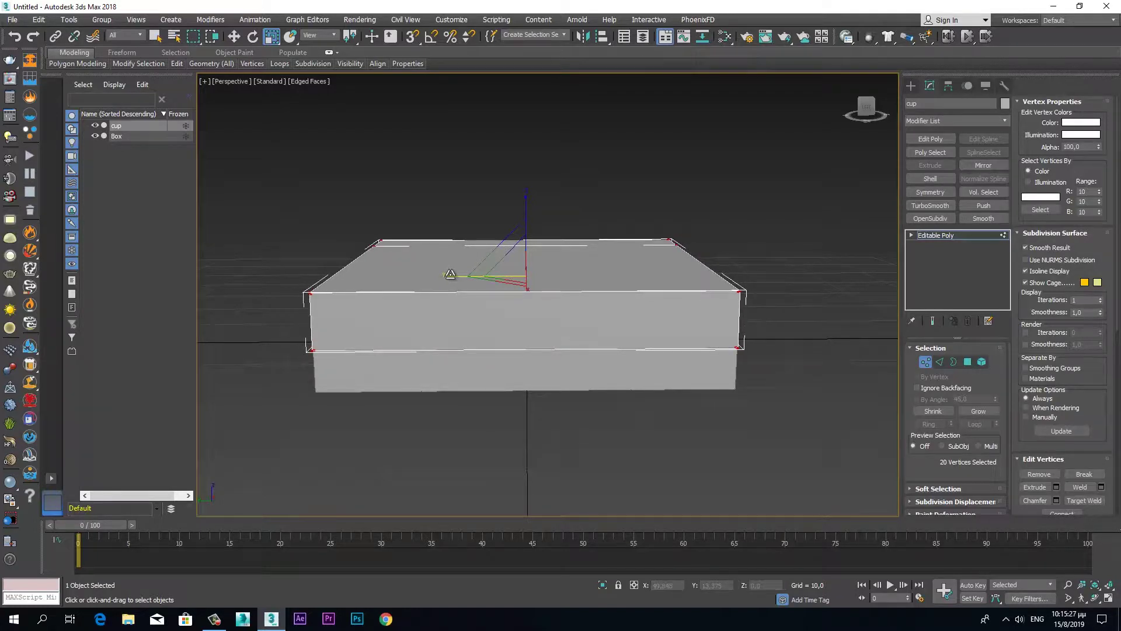
Adjust the lid's scale numerically, leave vertex mode, and check a test render from below.
middle_click_drag(376, 226, 415, 233, "alt")
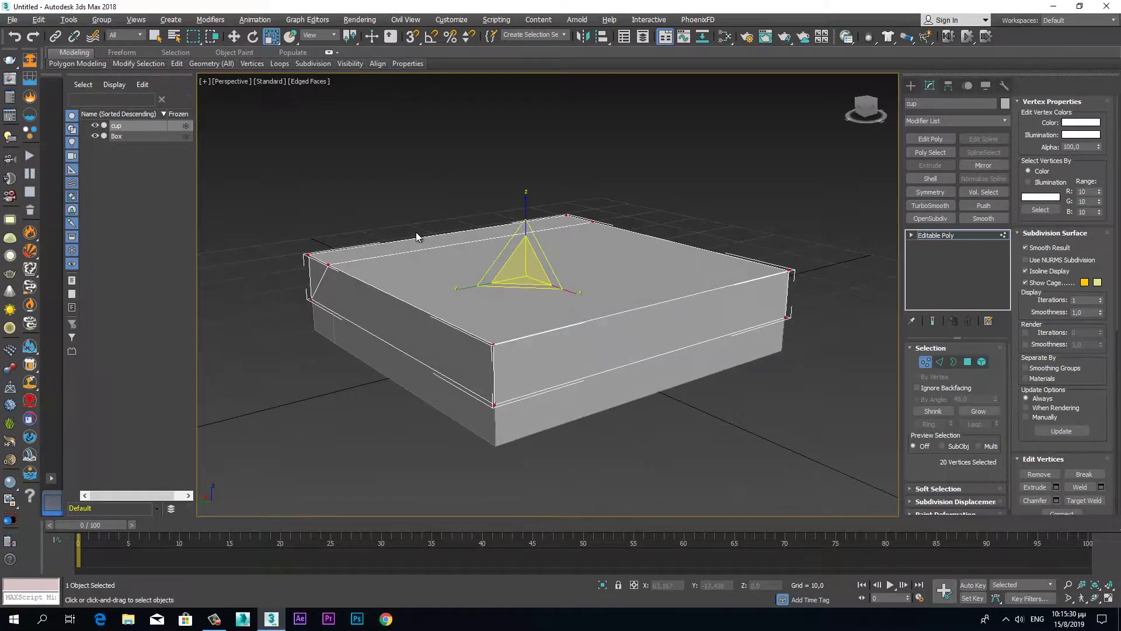
right_click(272, 36)
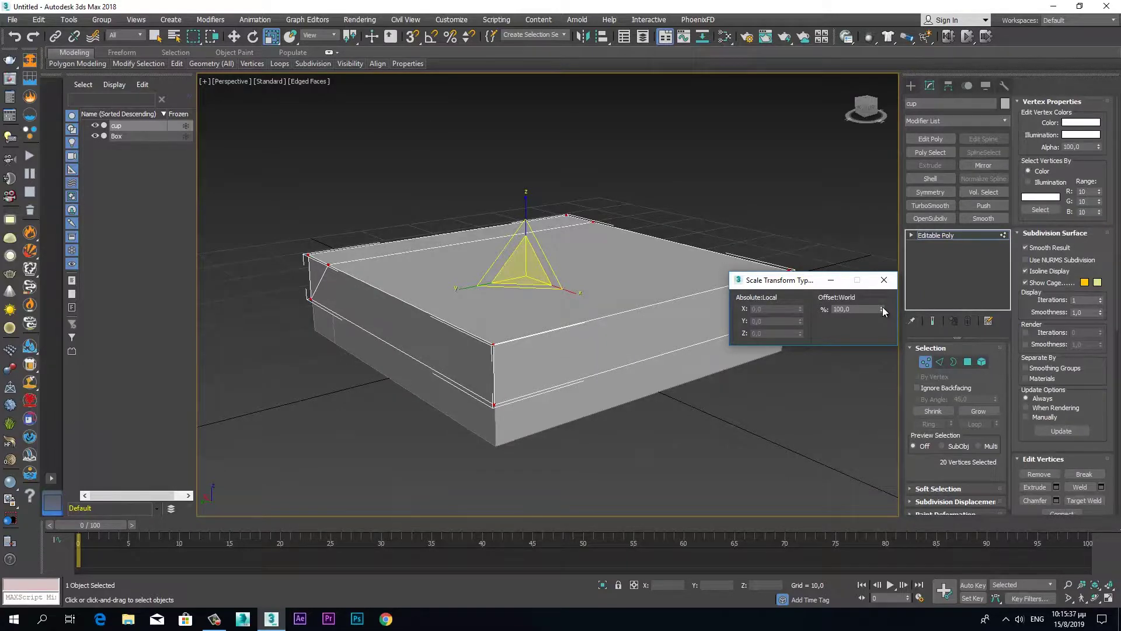
left_click(884, 280)
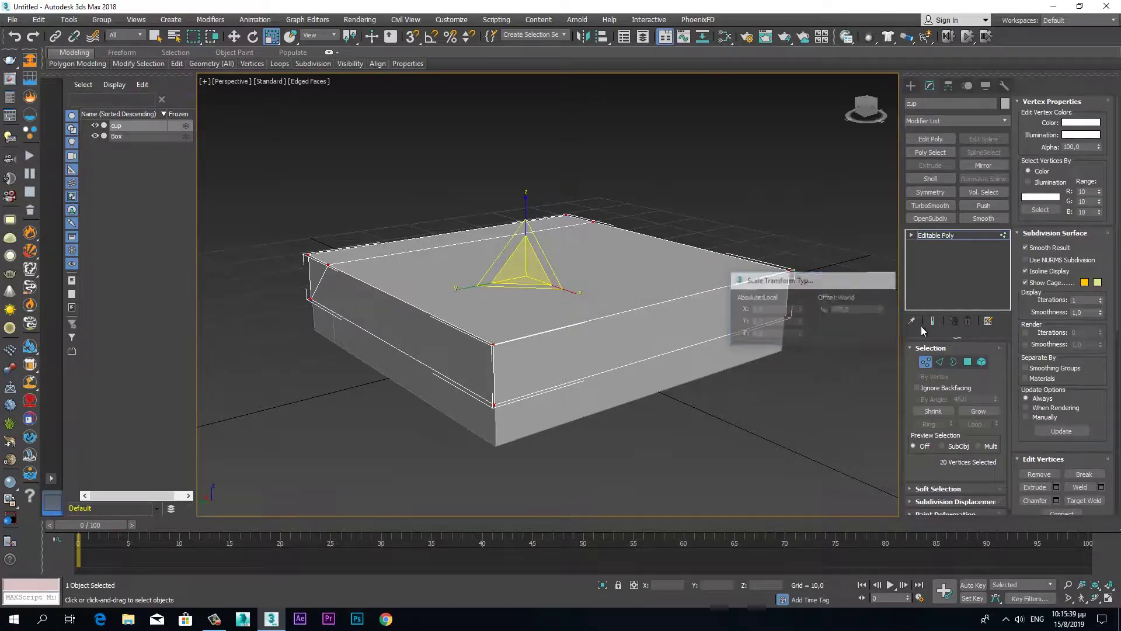
key("1")
mouse_move(699, 374)
middle_mouse_down("alt")
mouse_move(751, 353)
mouse_move(815, 366)
mouse_move(820, 380)
middle_mouse_up("alt")
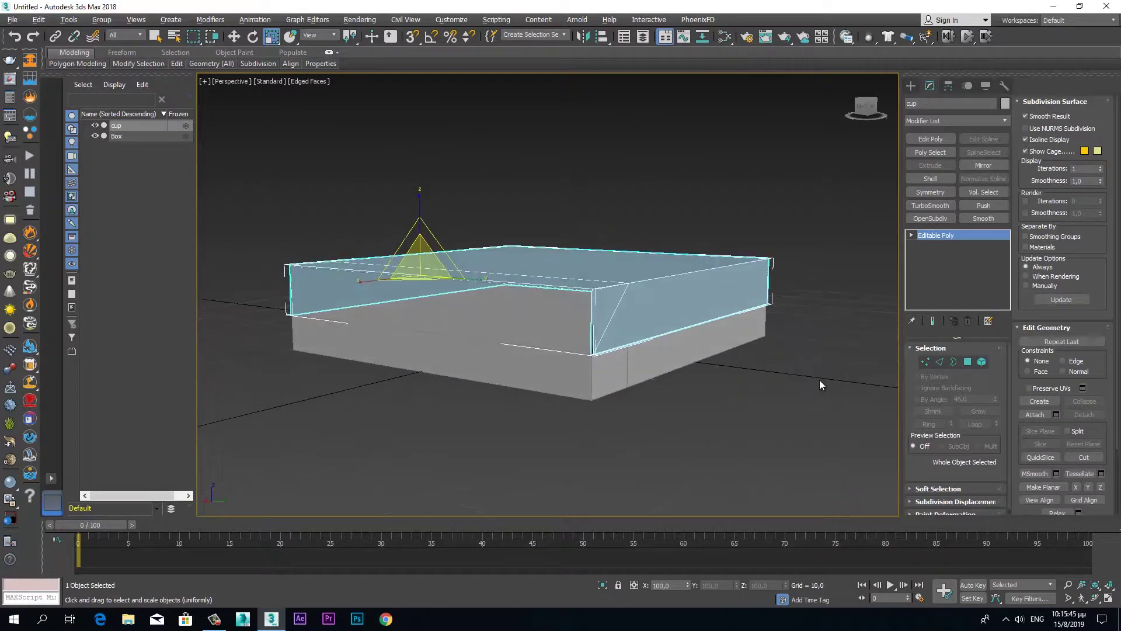
key("shift+q")
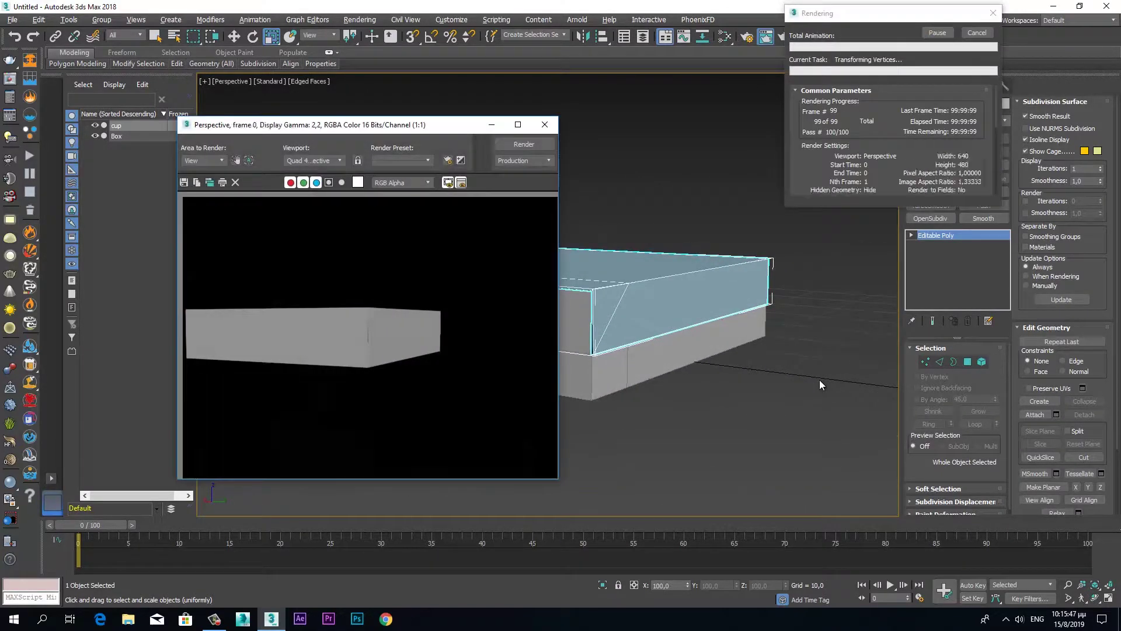
left_click(545, 124)
middle_click_drag(735, 433, 545, 434, "alt")
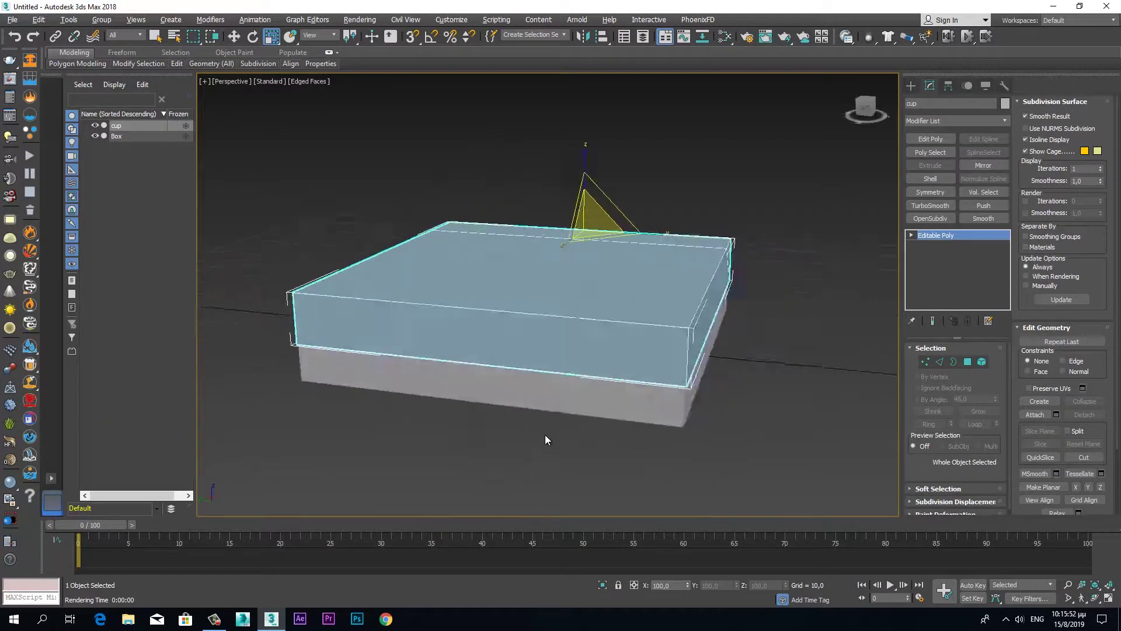
left_click(910, 86)
Draw a new box primitive in the Top view enclosing the tray.
left_click(942, 156)
scroll(588, 389, "down", 2)
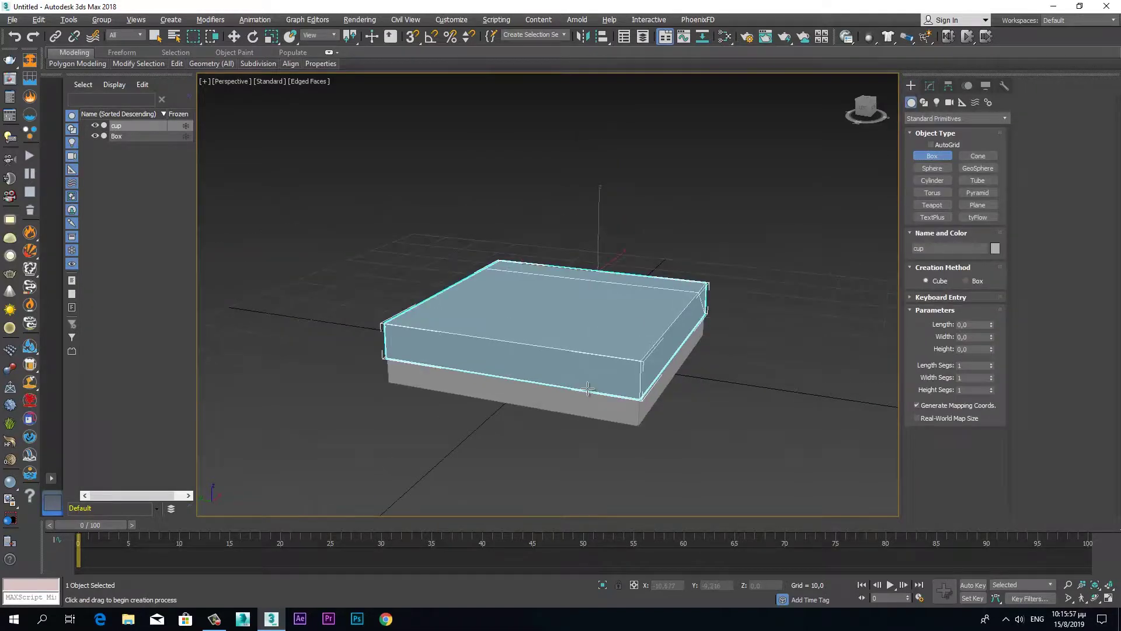
key("alt+w")
key("alt+w")
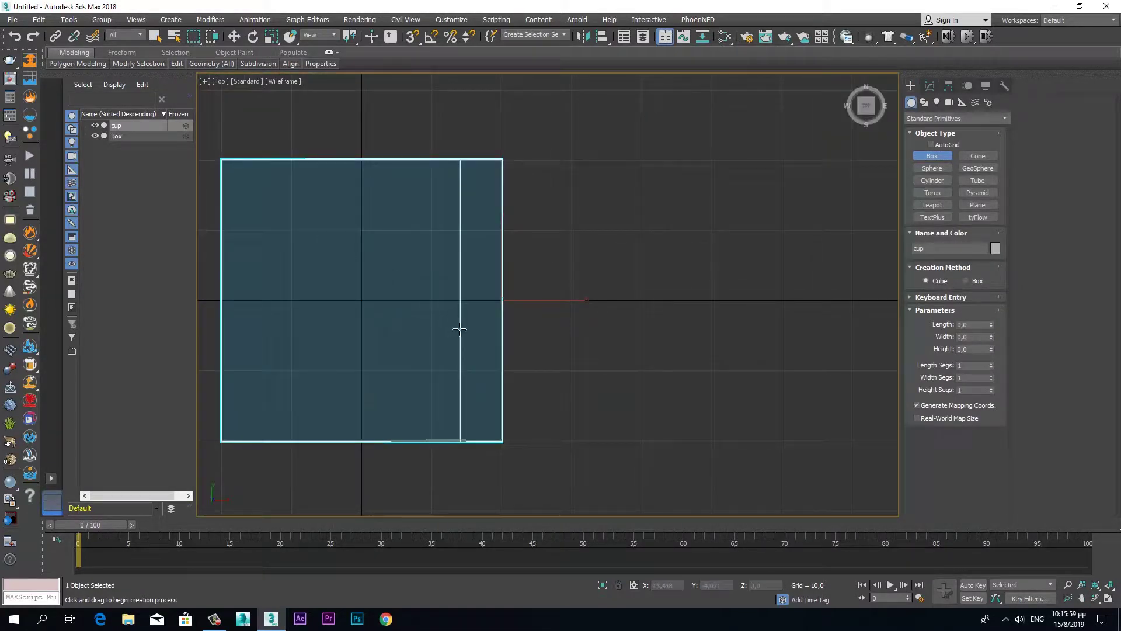
middle_click_drag(460, 329, 679, 308)
left_click(589, 257)
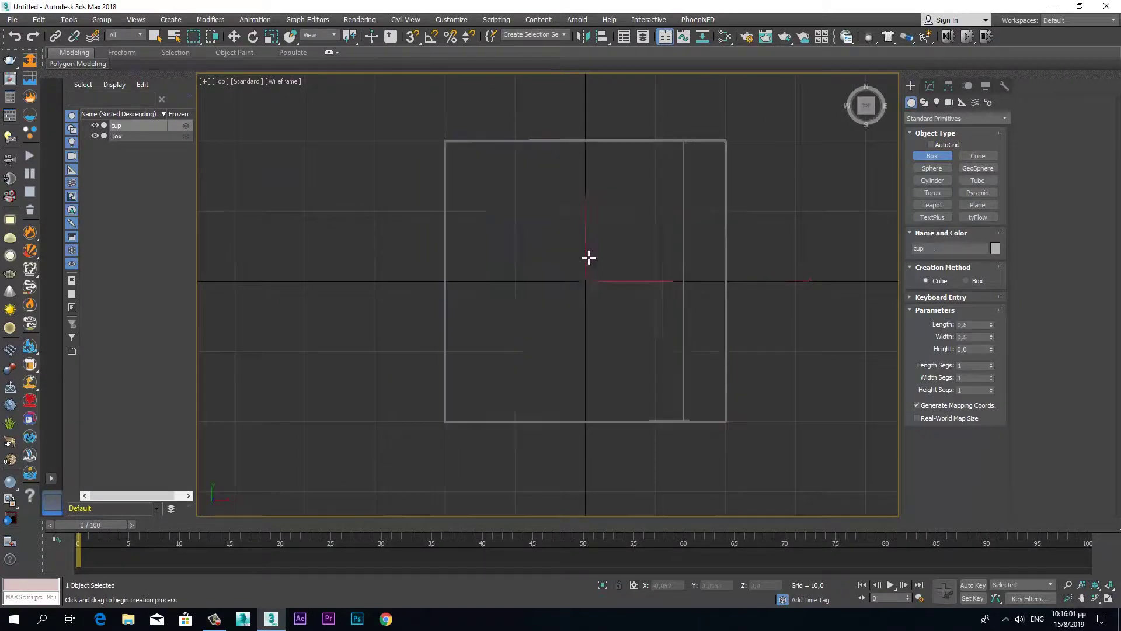
left_click_drag(588, 257, 593, 135)
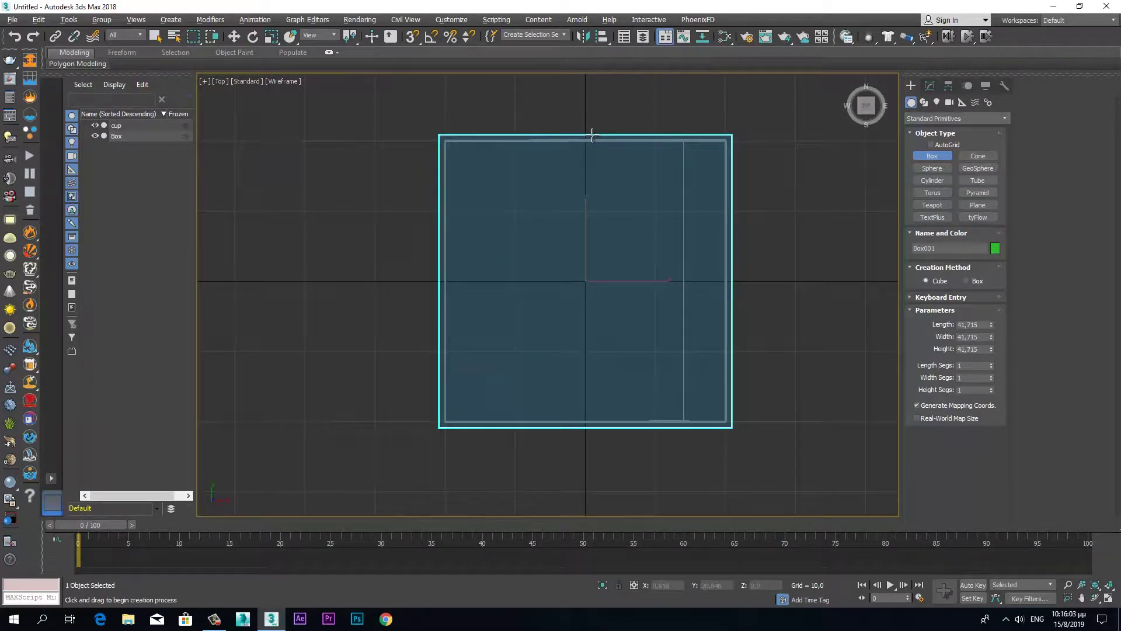
left_click_drag(592, 134, 592, 135)
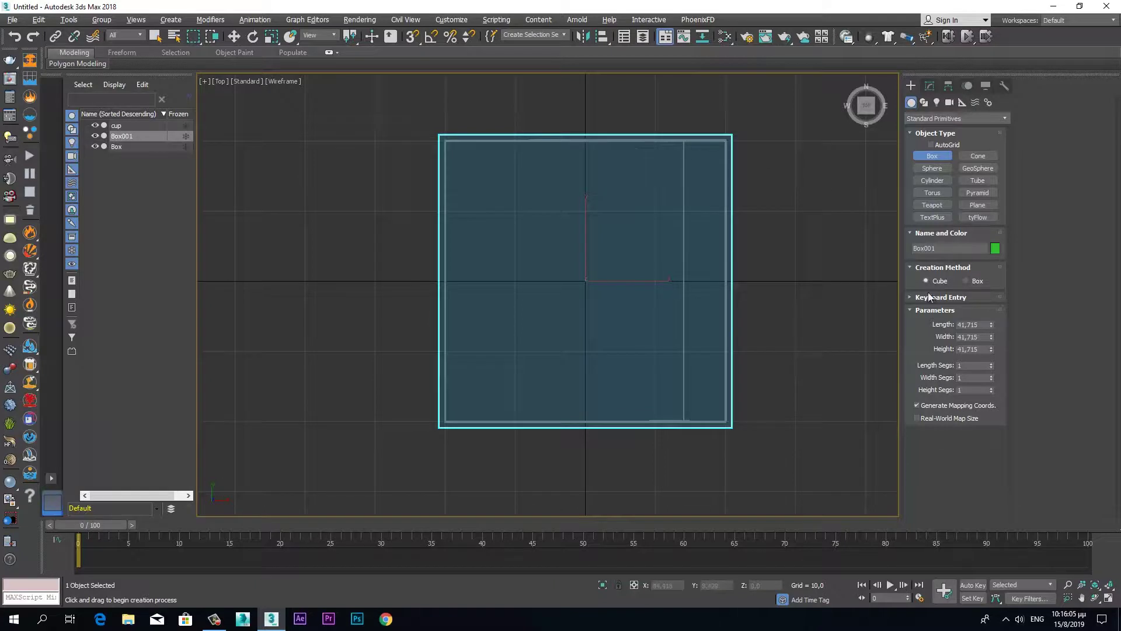
Set the new cube's Length, Width and Height to 42.
left_click(986, 326)
key("Tab")
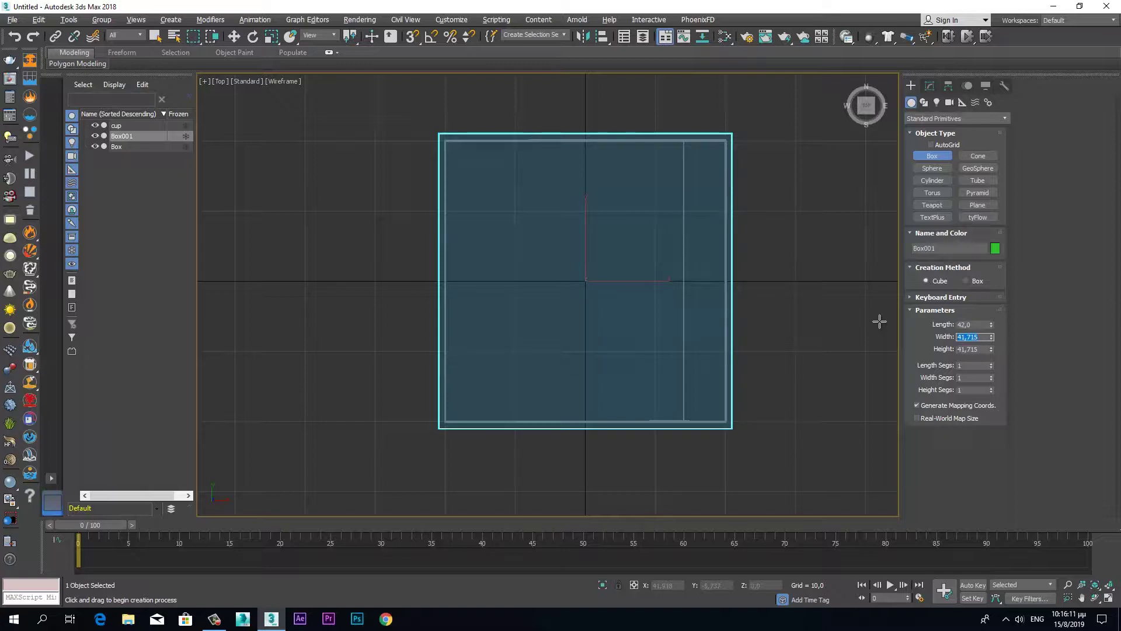
type("42")
key("Tab")
type("42")
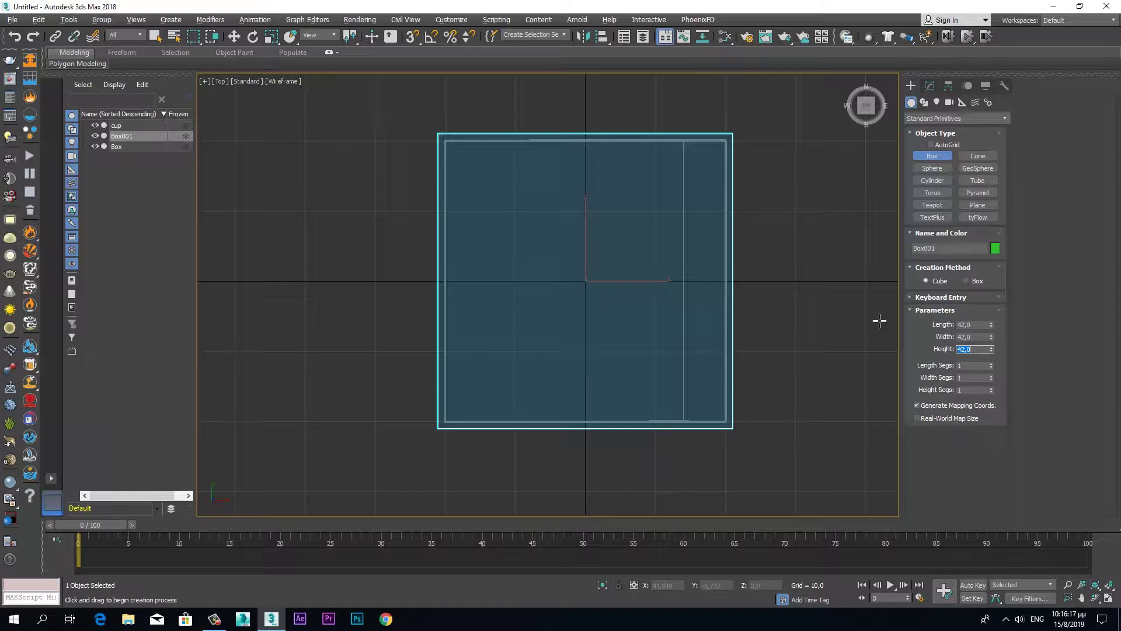
left_click(929, 85)
key("r")
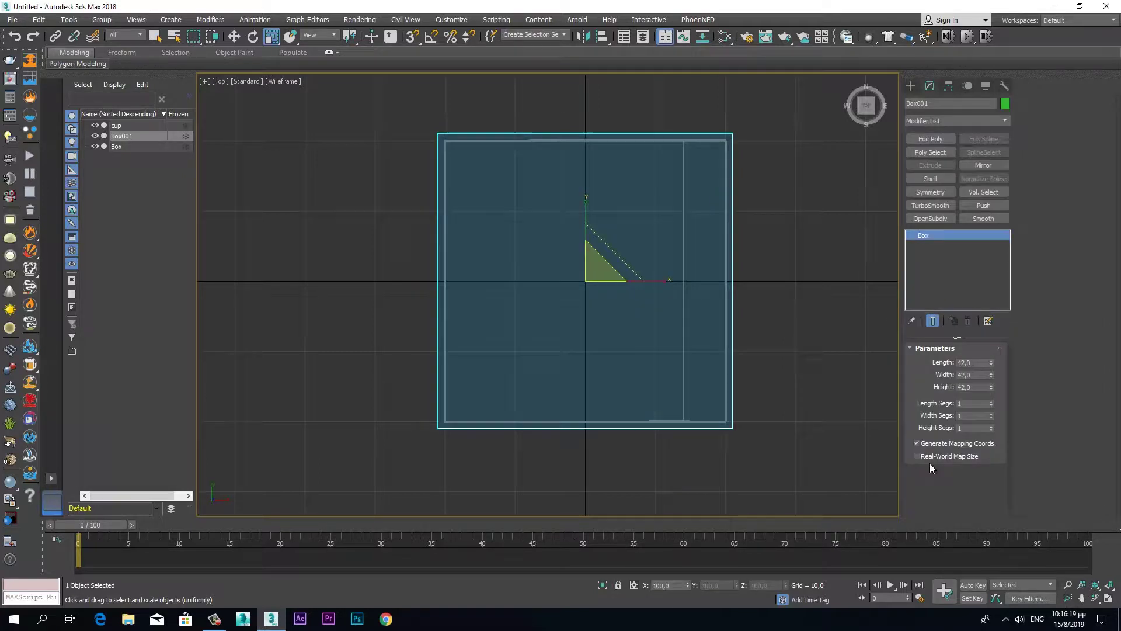
Centre Box001 at the origin, maximize Perspective, and switch to edge editing.
left_click(236, 37)
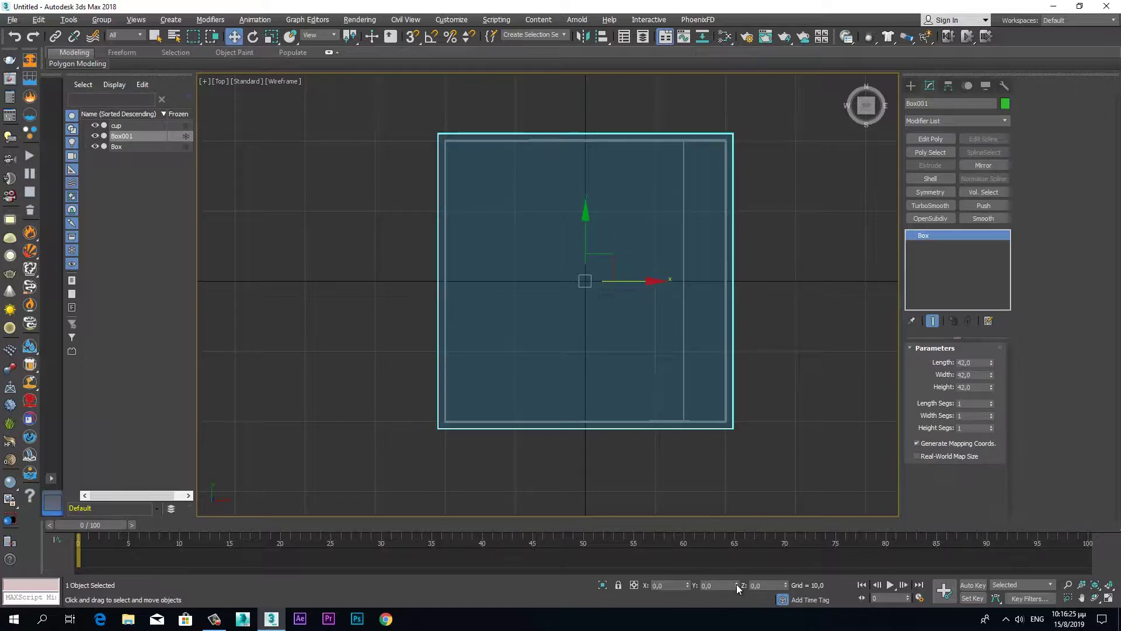
key("alt+w")
left_click(651, 406)
key("alt+w")
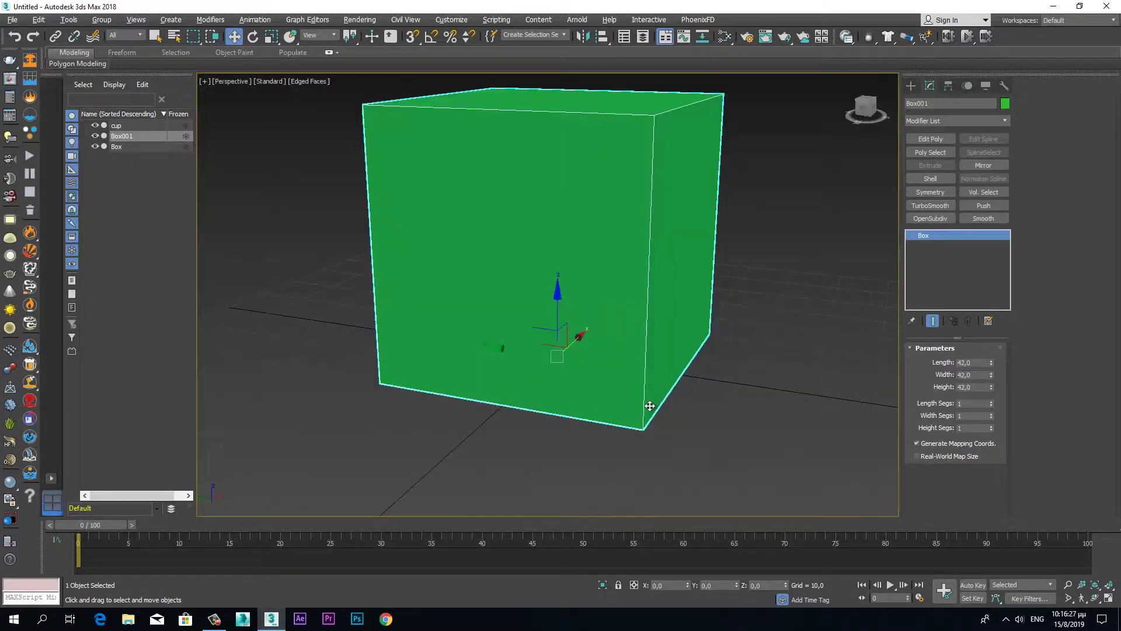
mouse_move(686, 408)
middle_mouse_down("alt")
mouse_move(703, 341)
mouse_move(679, 355)
mouse_move(677, 414)
mouse_move(689, 395)
mouse_move(751, 383)
mouse_move(775, 398)
middle_mouse_up("alt")
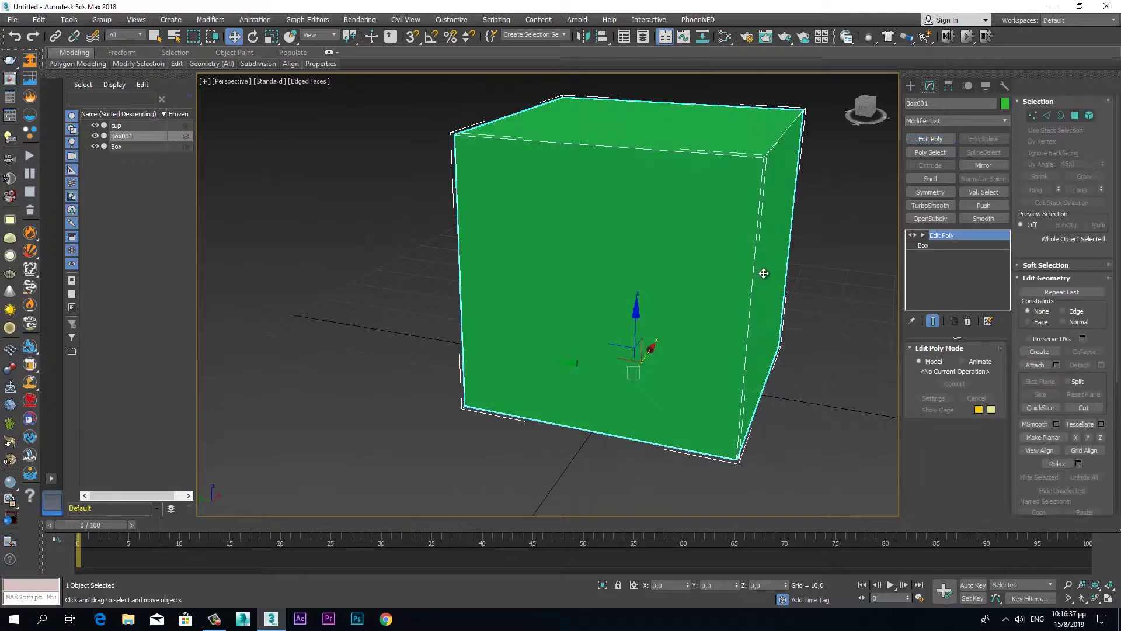
key("2")
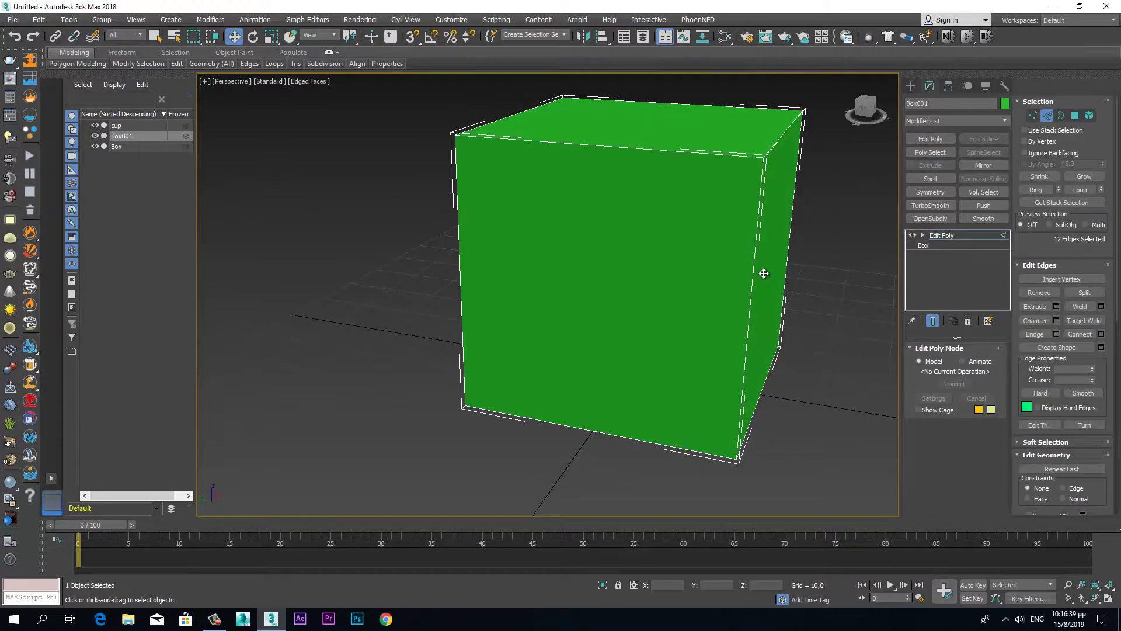
Create a linear shape named 'box line' from the cube's 12 selected edges.
right_click(676, 266)
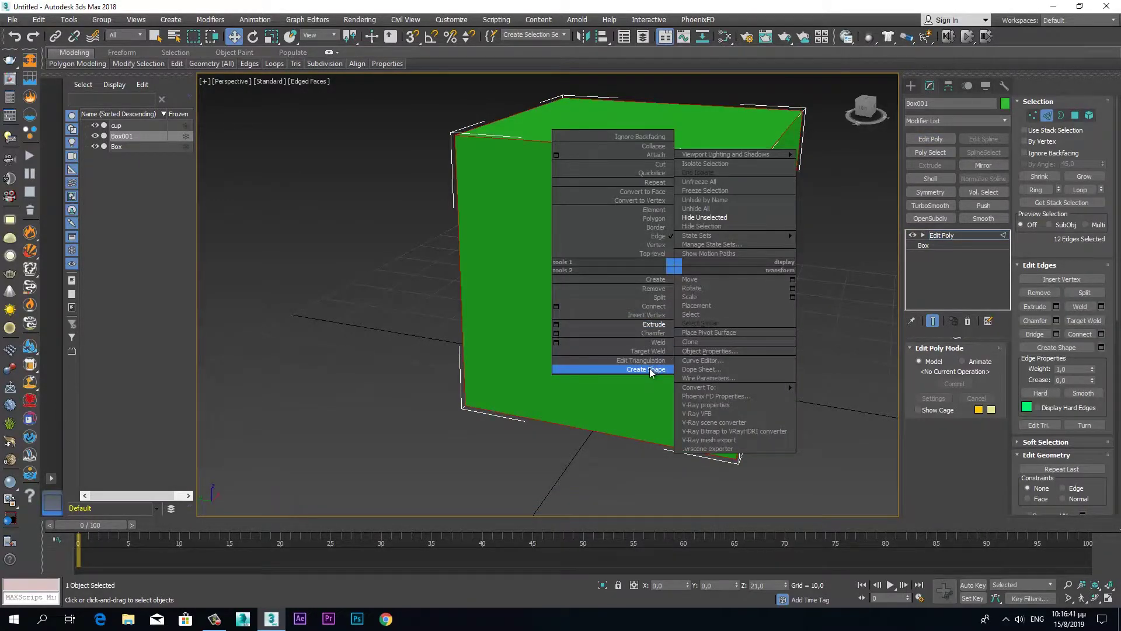
left_click(650, 369)
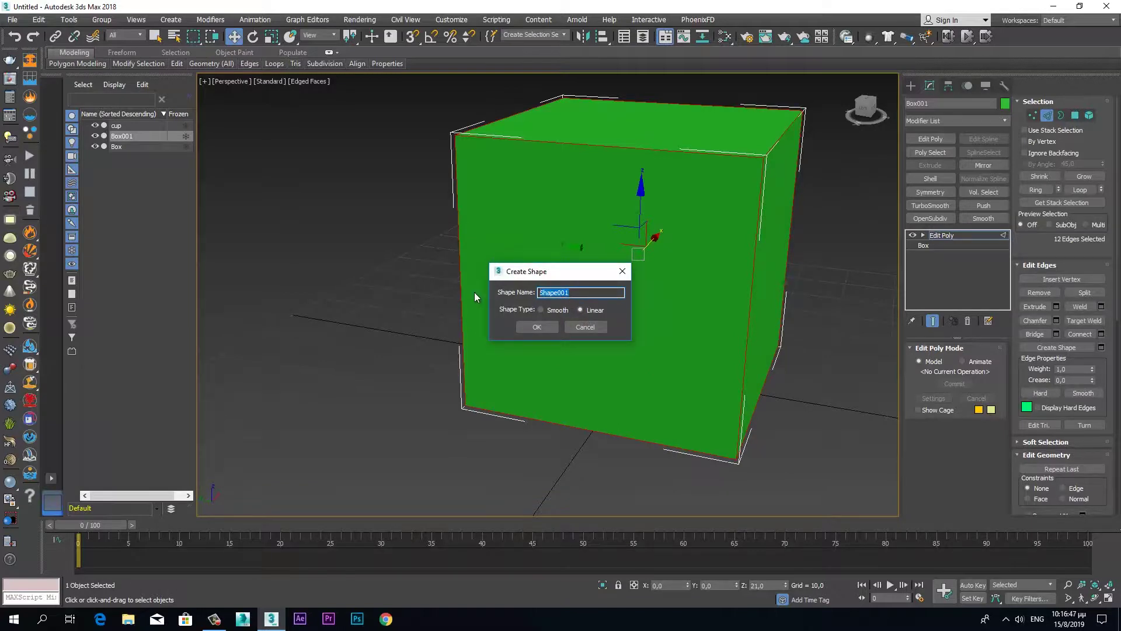
type("b")
type("ne")
left_click(540, 328)
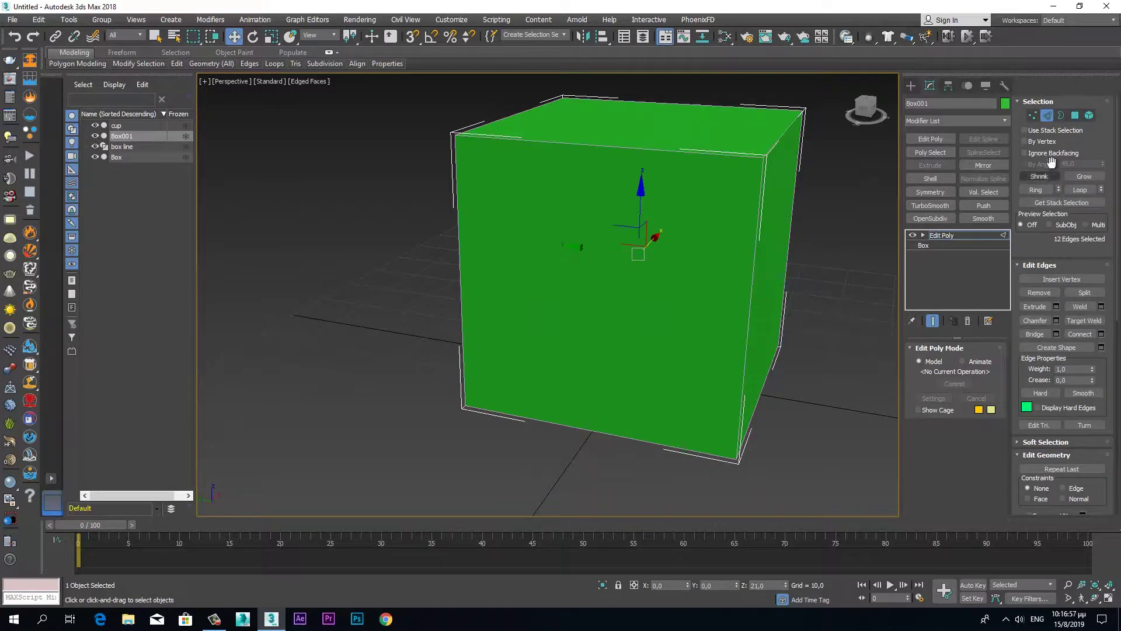
left_click(1047, 117)
Delete Box001 and move the box line frame to Z -1.
key("Delete")
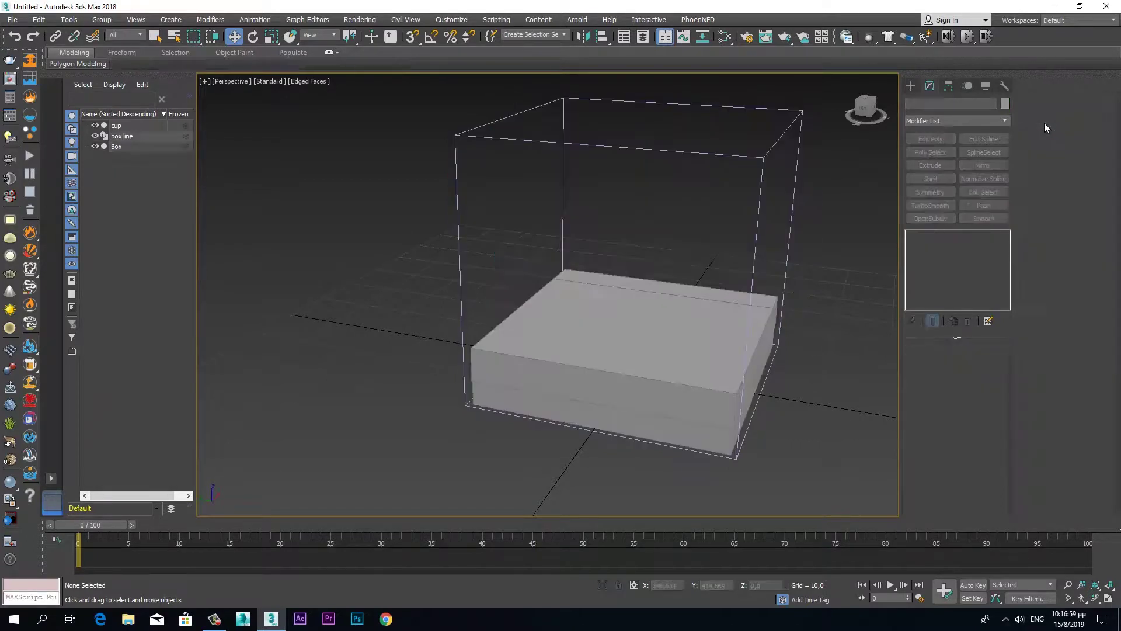
mouse_move(748, 413)
middle_mouse_down("alt")
mouse_move(723, 400)
mouse_move(741, 387)
mouse_move(758, 394)
mouse_move(728, 358)
middle_mouse_up("alt")
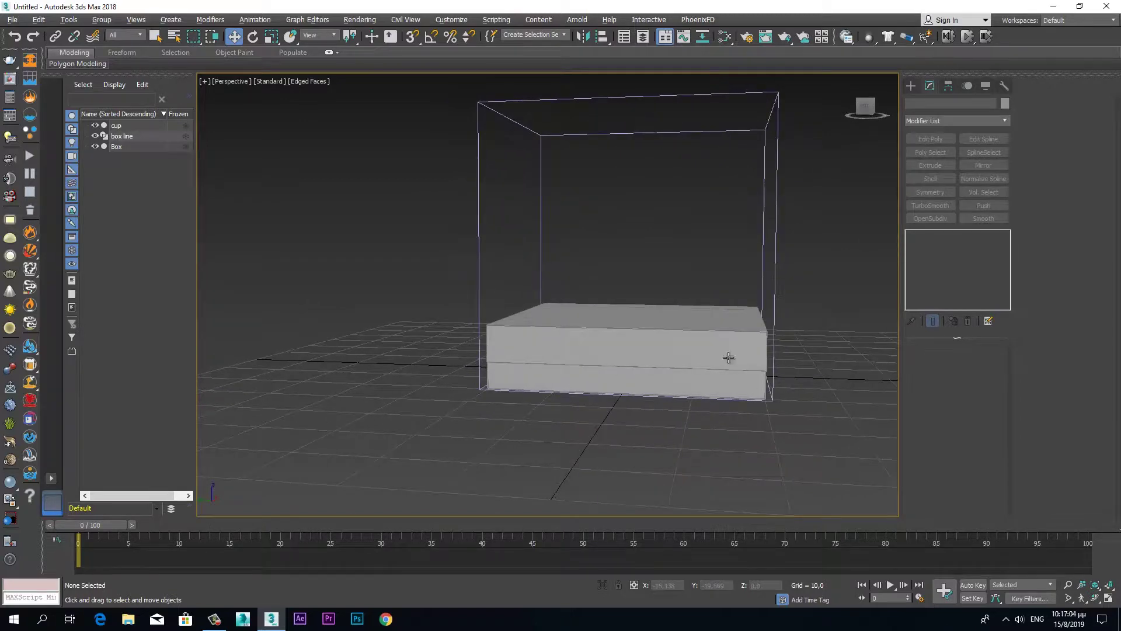
left_click(602, 97)
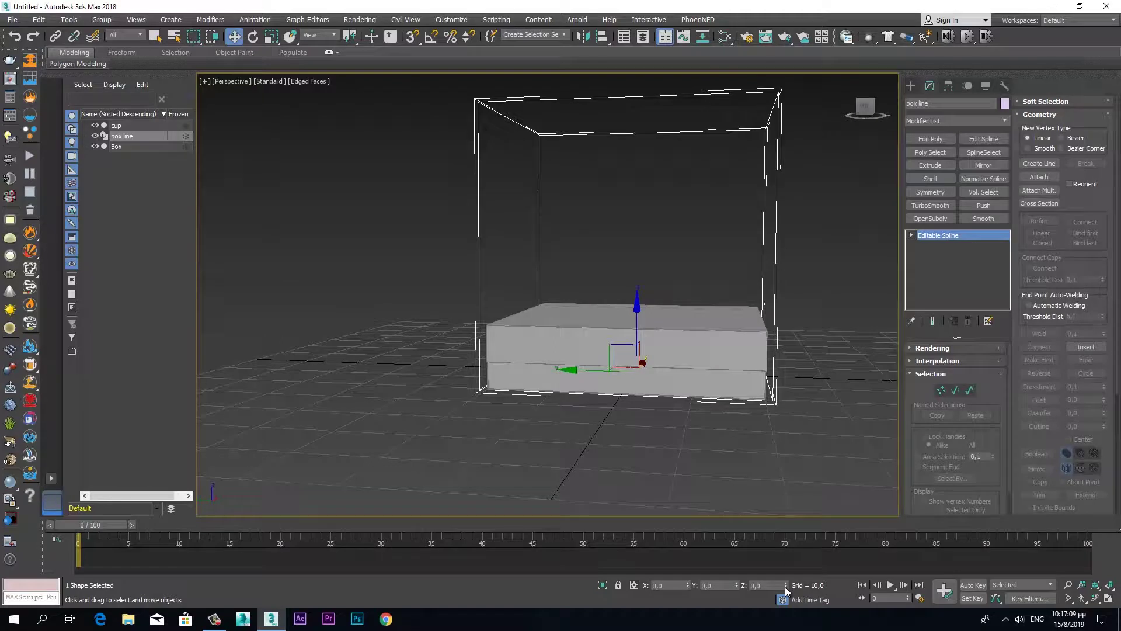
left_click(776, 584)
type("-2")
key("Return")
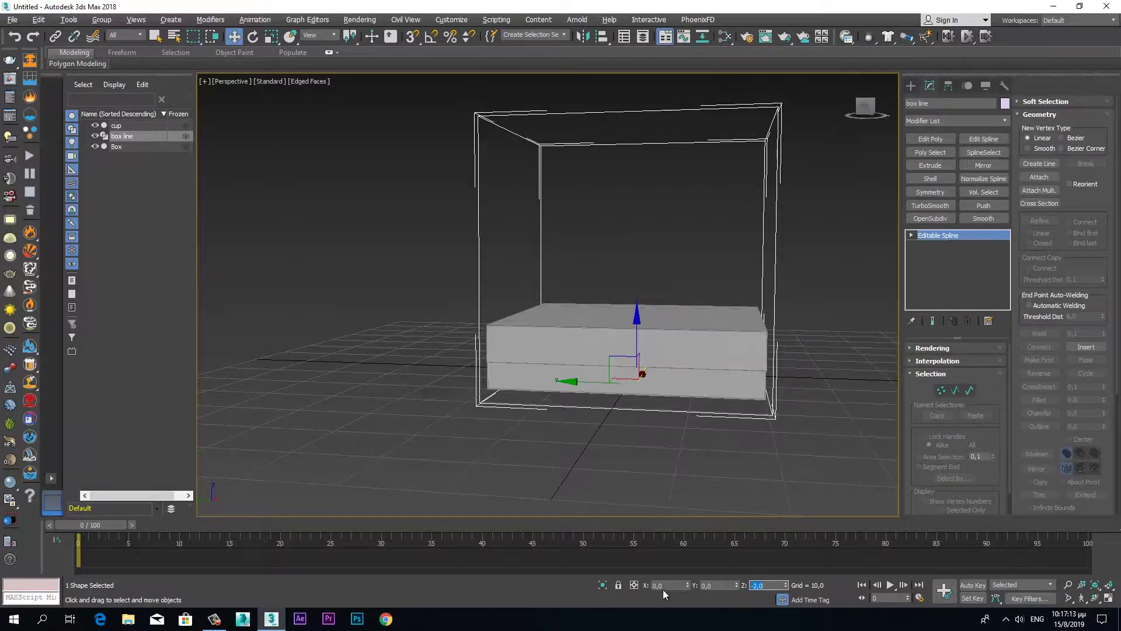
mouse_move(543, 514)
middle_mouse_down("alt")
mouse_move(577, 487)
mouse_move(577, 504)
mouse_move(608, 519)
middle_mouse_up("alt")
left_click(745, 585)
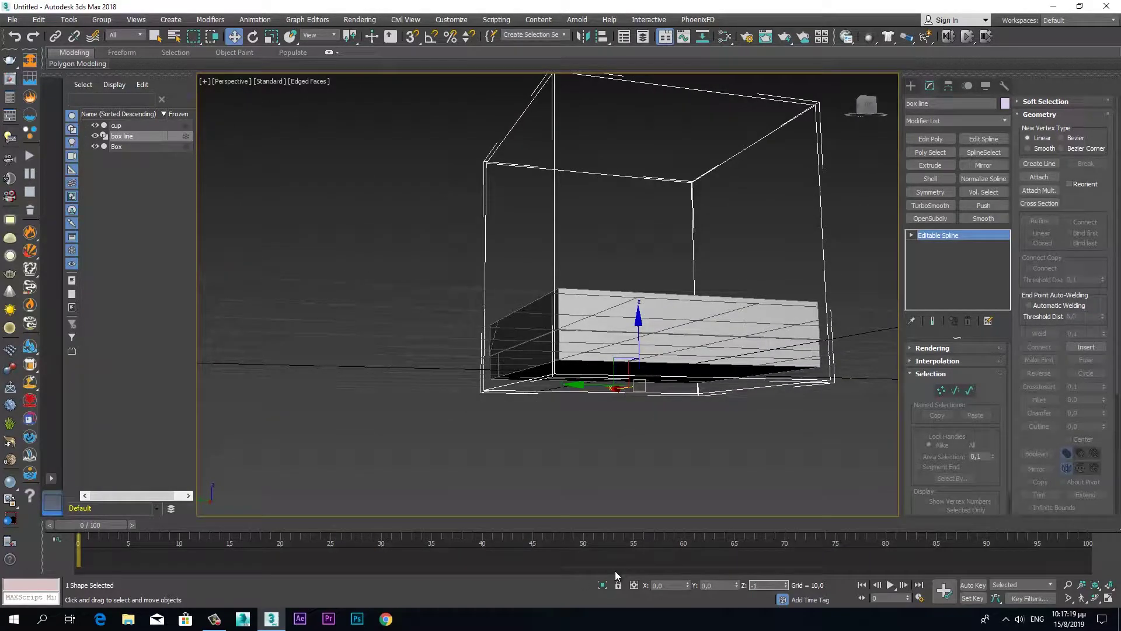
key("Return")
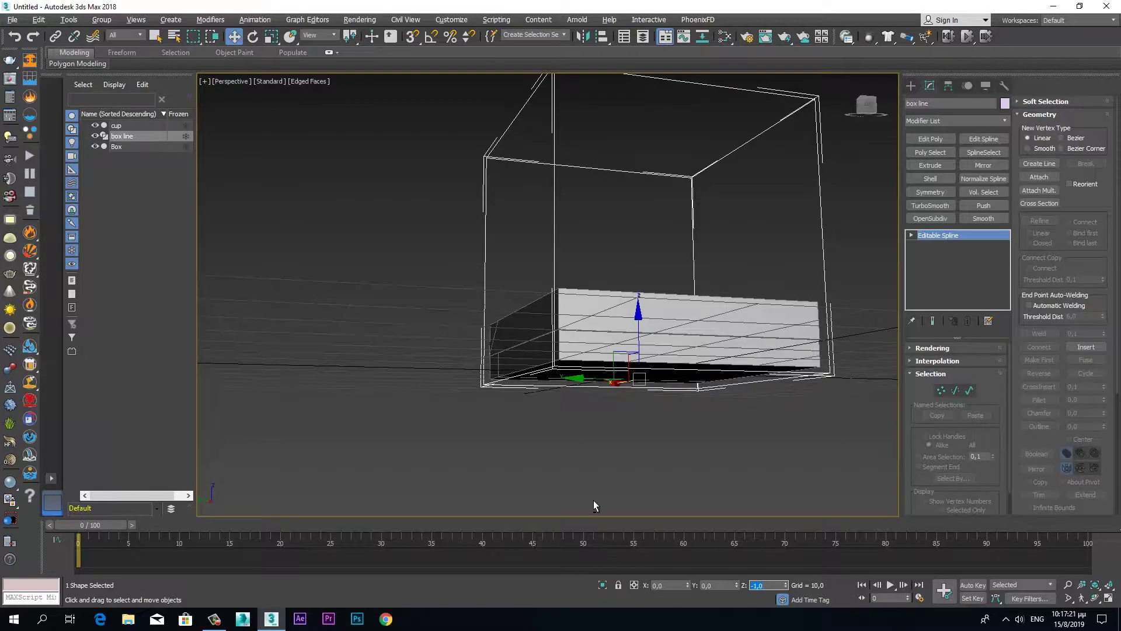
mouse_move(613, 442)
middle_mouse_down("alt")
mouse_move(583, 453)
mouse_move(631, 441)
mouse_move(628, 452)
middle_mouse_up("alt")
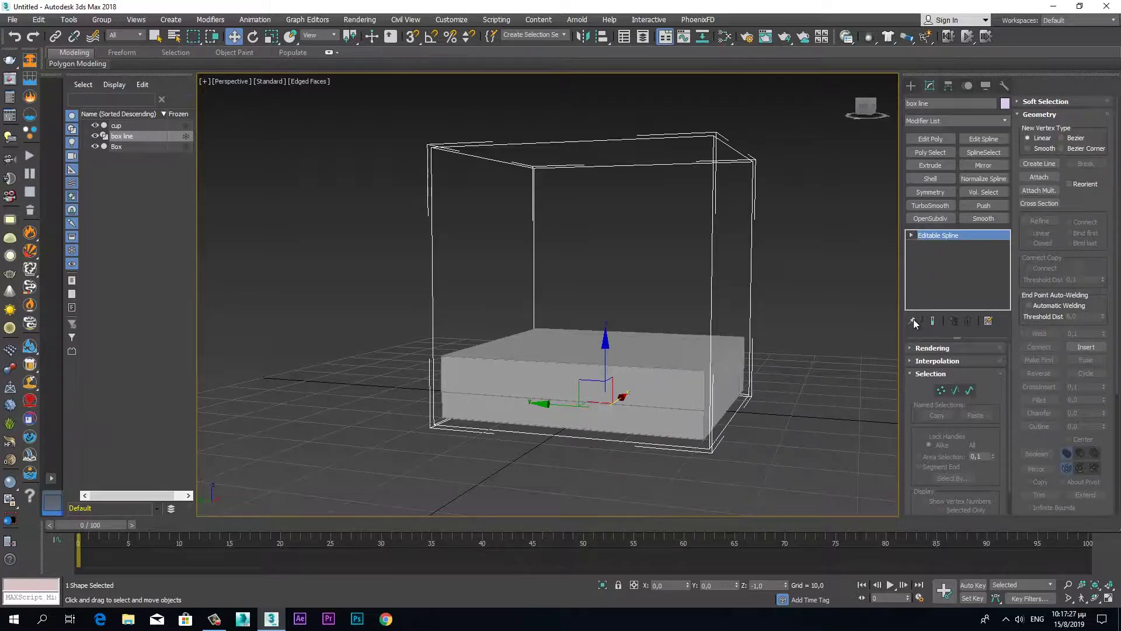
left_click(909, 347)
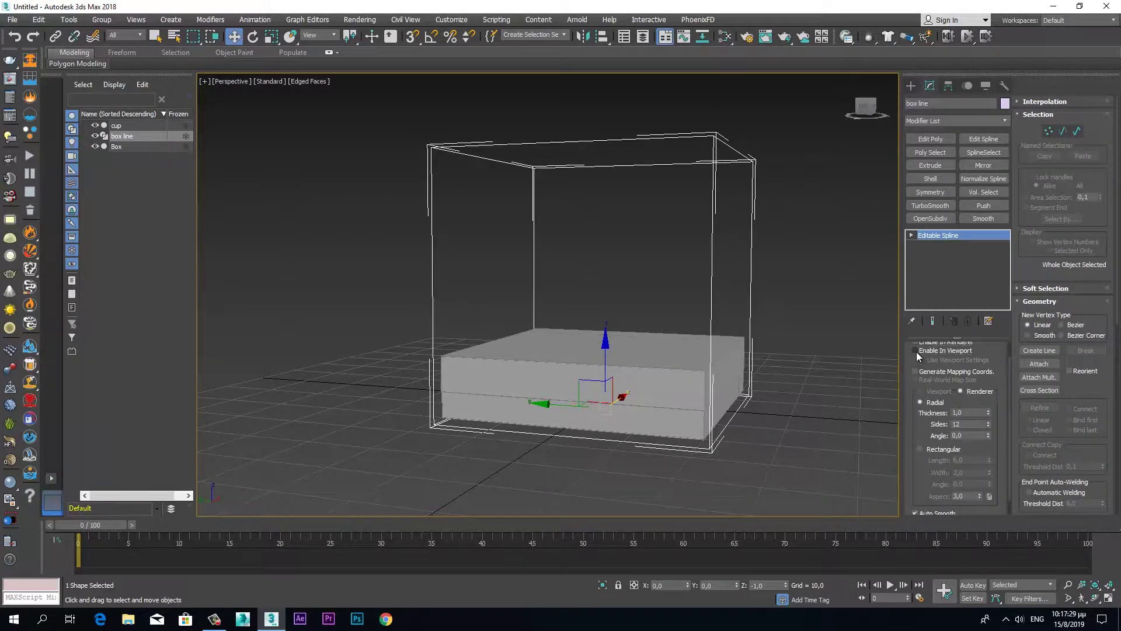
Enable viewport rendering on box line and set its radial thickness to 0.1.
left_click(915, 351)
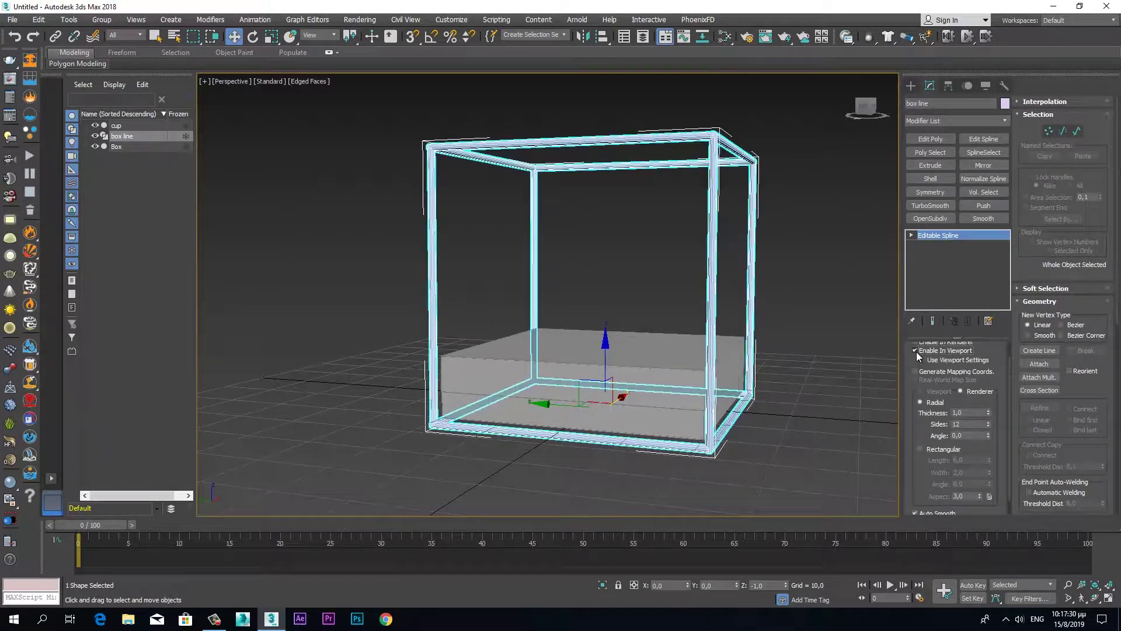
mouse_move(989, 415)
left_mouse_down()
mouse_move(973, 468)
mouse_move(971, 435)
left_mouse_up()
double_click(973, 412)
type("1")
key("Return")
key("BackSpace")
type("1")
key("Return")
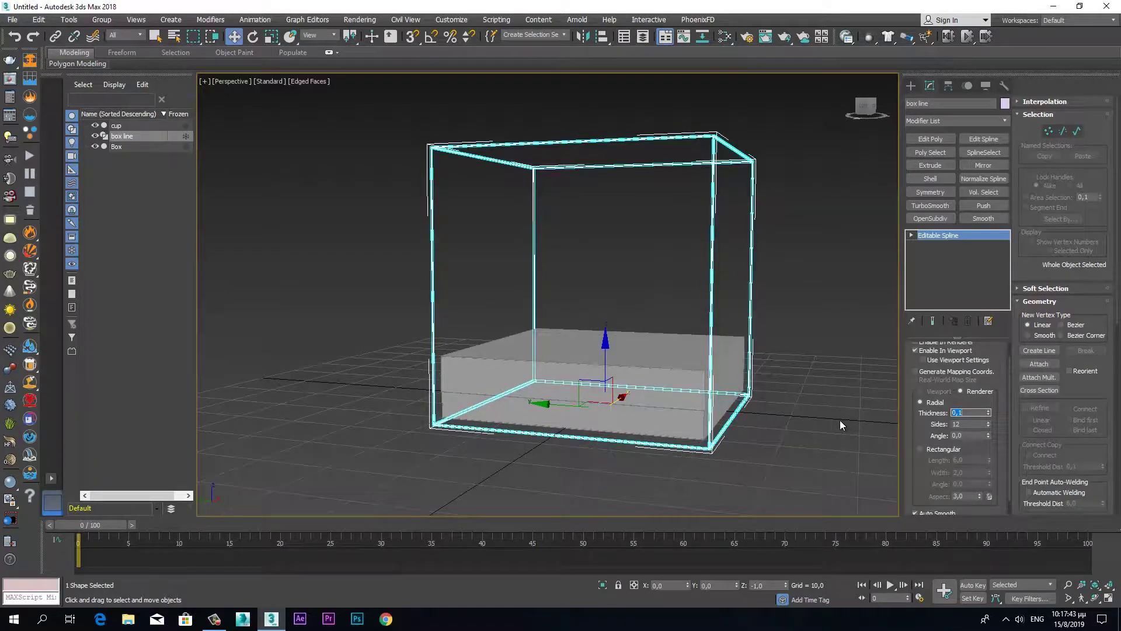
left_click(805, 346)
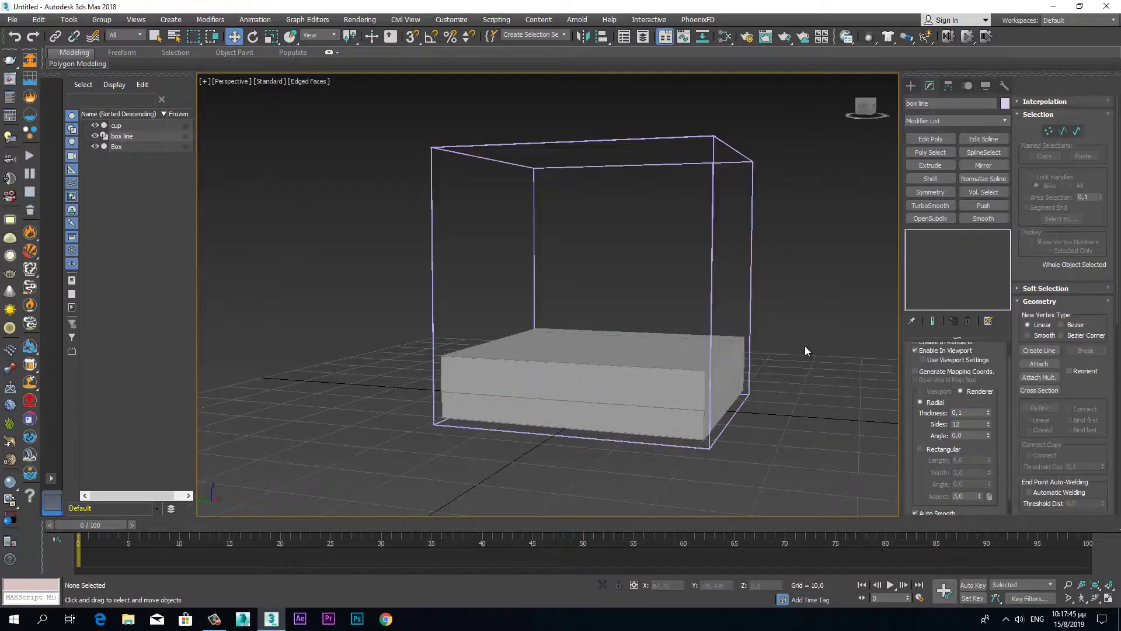
mouse_move(801, 437)
middle_mouse_down("alt")
mouse_move(713, 433)
mouse_move(738, 438)
mouse_move(829, 393)
mouse_move(814, 401)
middle_mouse_up("alt")
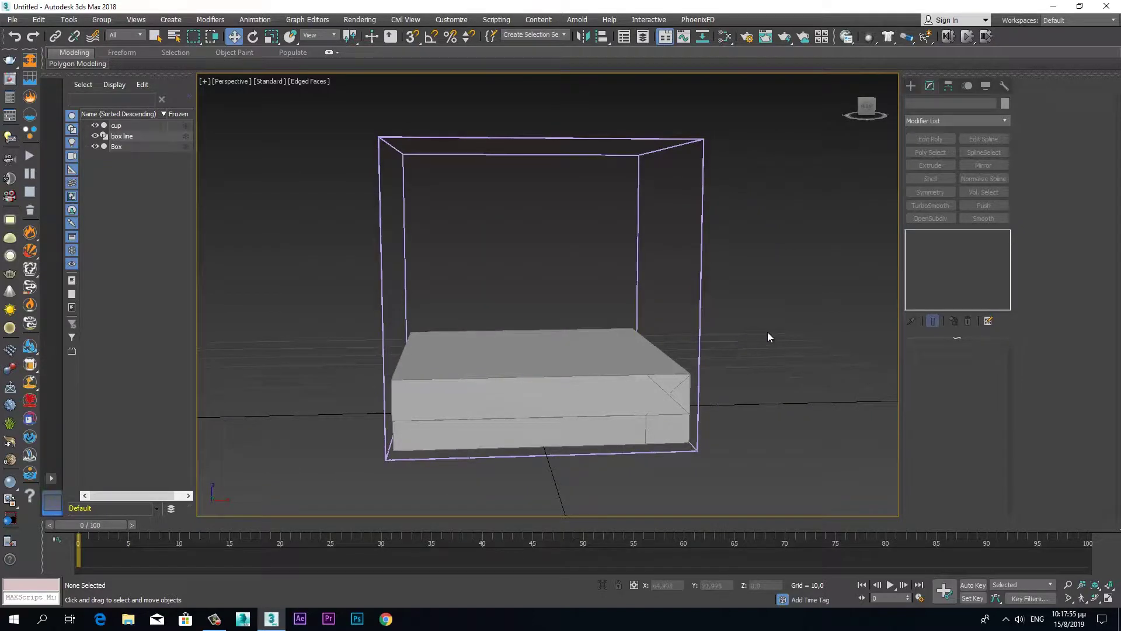
Scrub the timeline, then set the Time Configuration end time to 500 frames.
middle_click_drag(769, 333, 744, 325)
mouse_move(104, 527)
left_mouse_down()
mouse_move(666, 525)
mouse_move(561, 524)
left_mouse_up()
mouse_move(494, 536)
left_mouse_down()
mouse_move(82, 531)
mouse_move(576, 525)
mouse_move(303, 542)
left_mouse_up()
key("w")
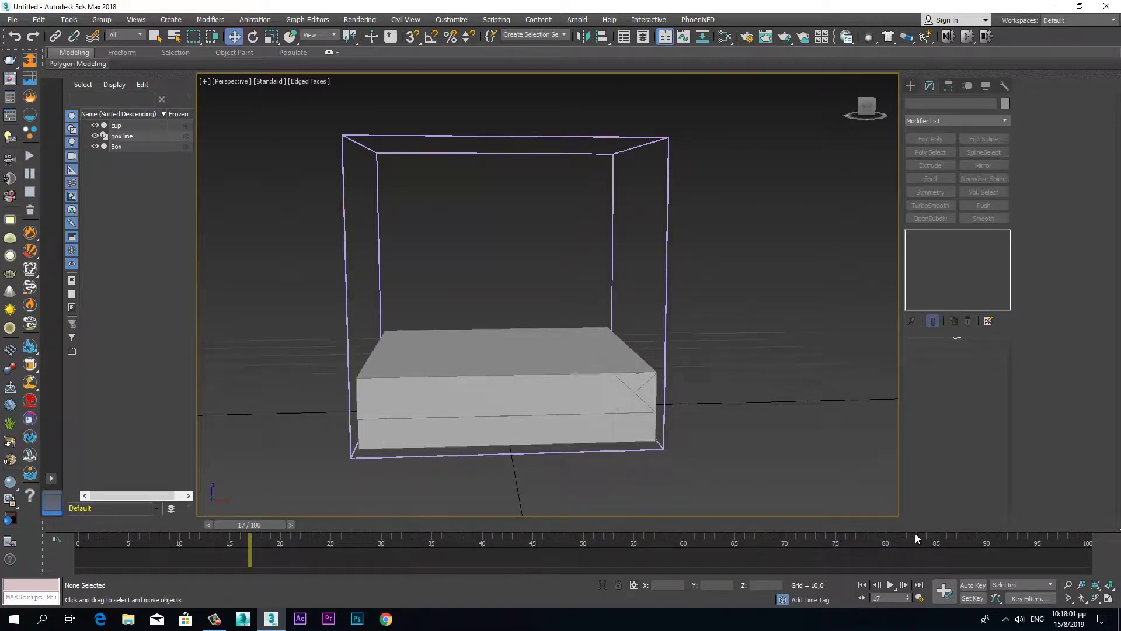
left_click(918, 598)
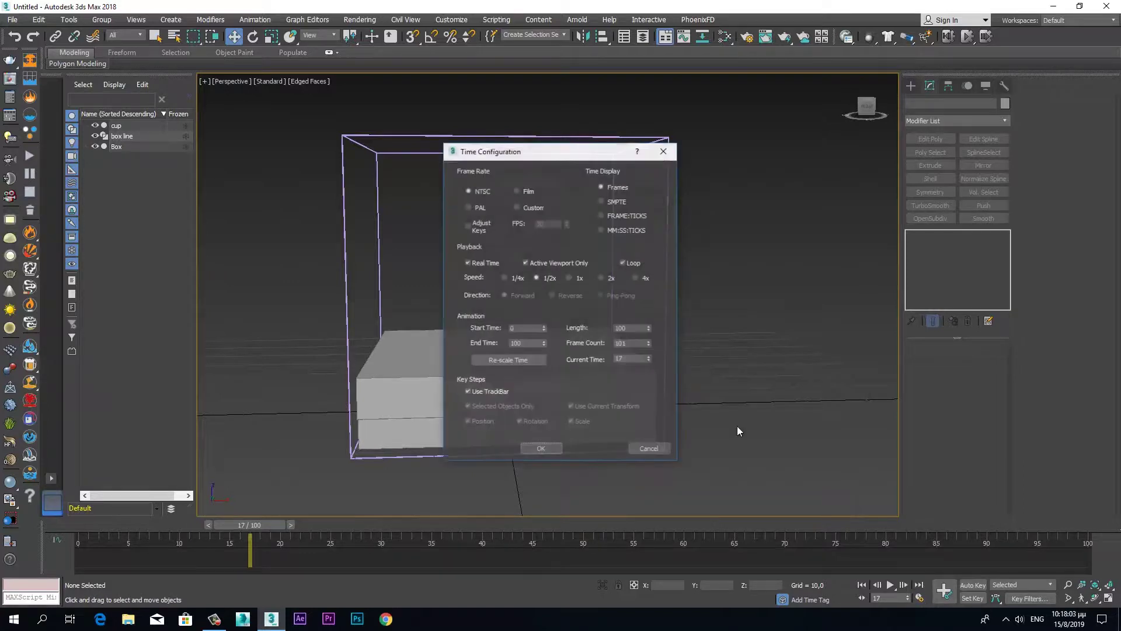
double_click(537, 344)
type("5")
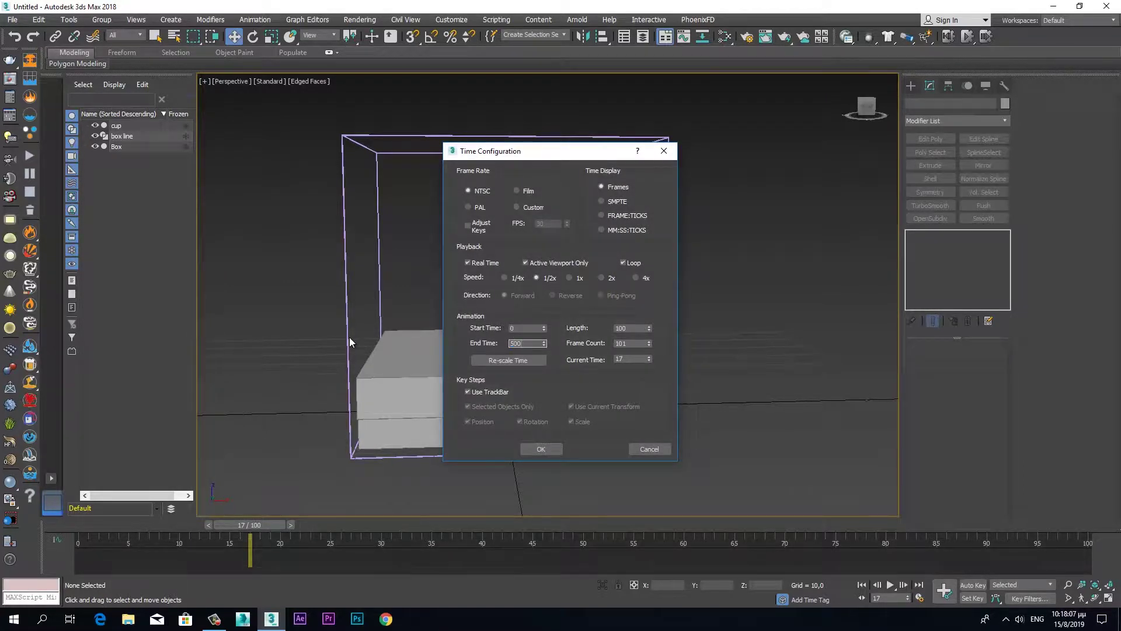
key("Return")
left_click(541, 449)
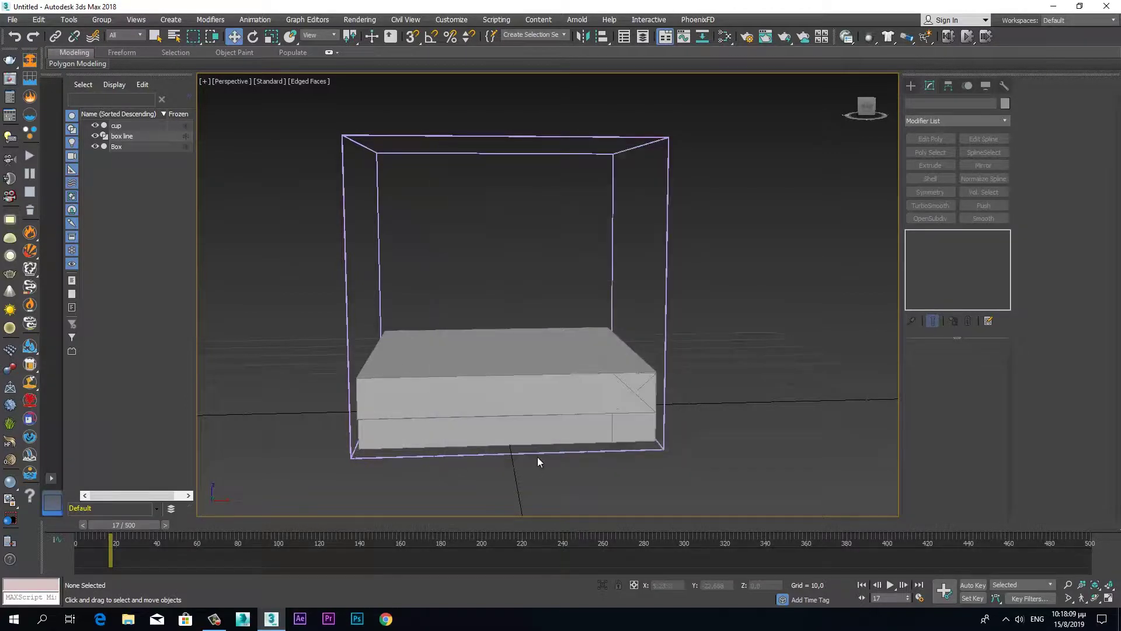
Select box line, apply a Slice modifier, and activate its Slice Plane sub-object.
left_click(612, 179)
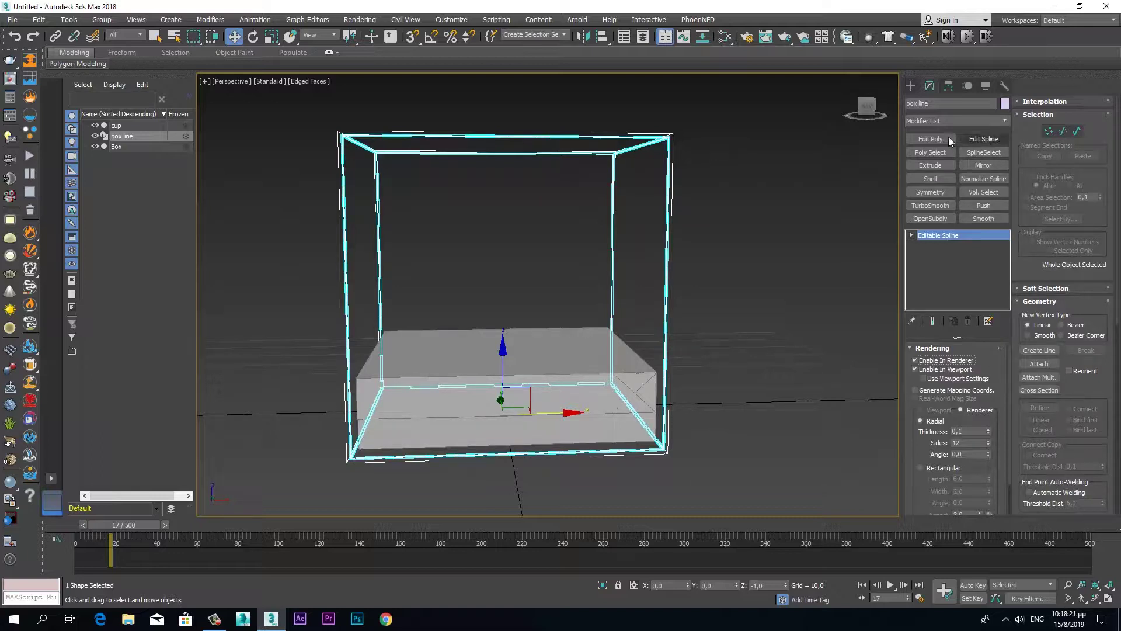
left_click(1005, 122)
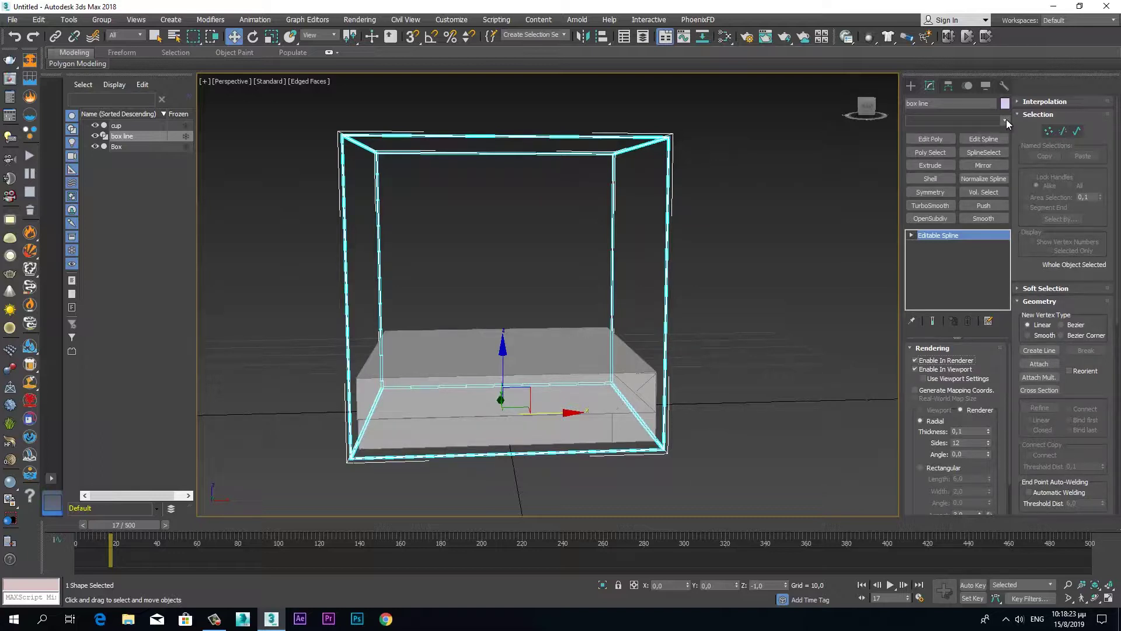
left_click(1007, 119)
type("sl")
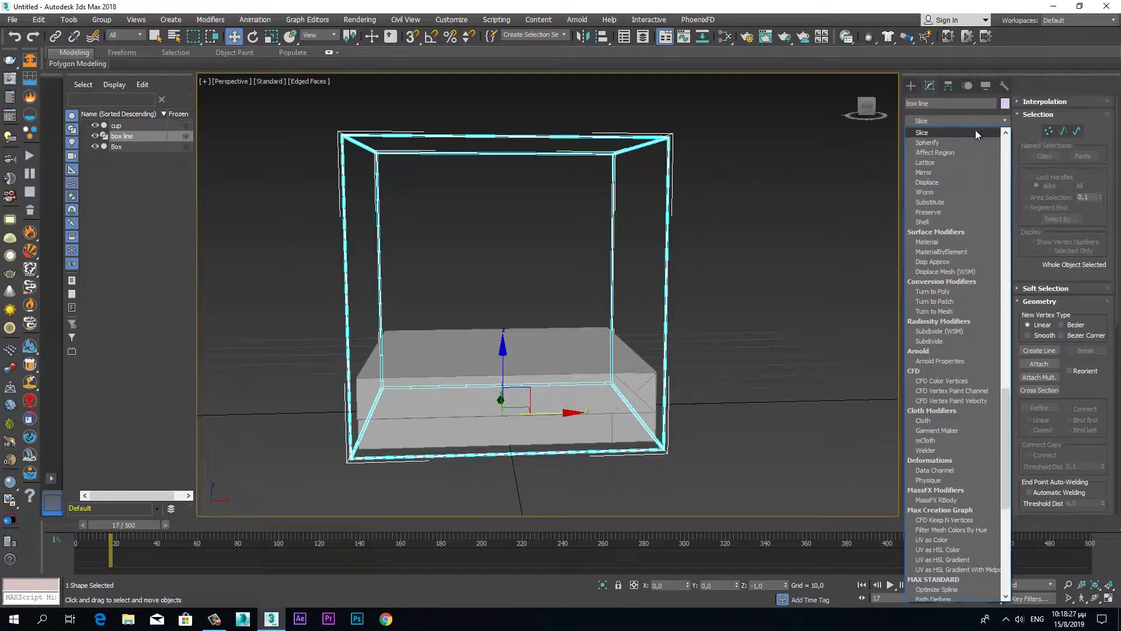
left_click(975, 131)
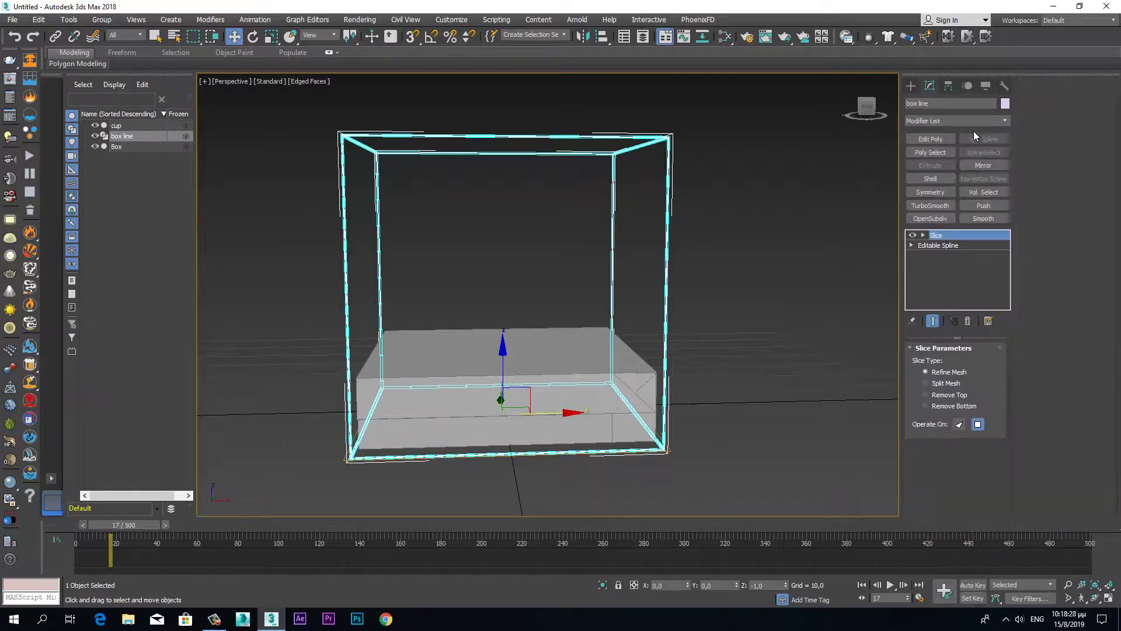
left_click(924, 236)
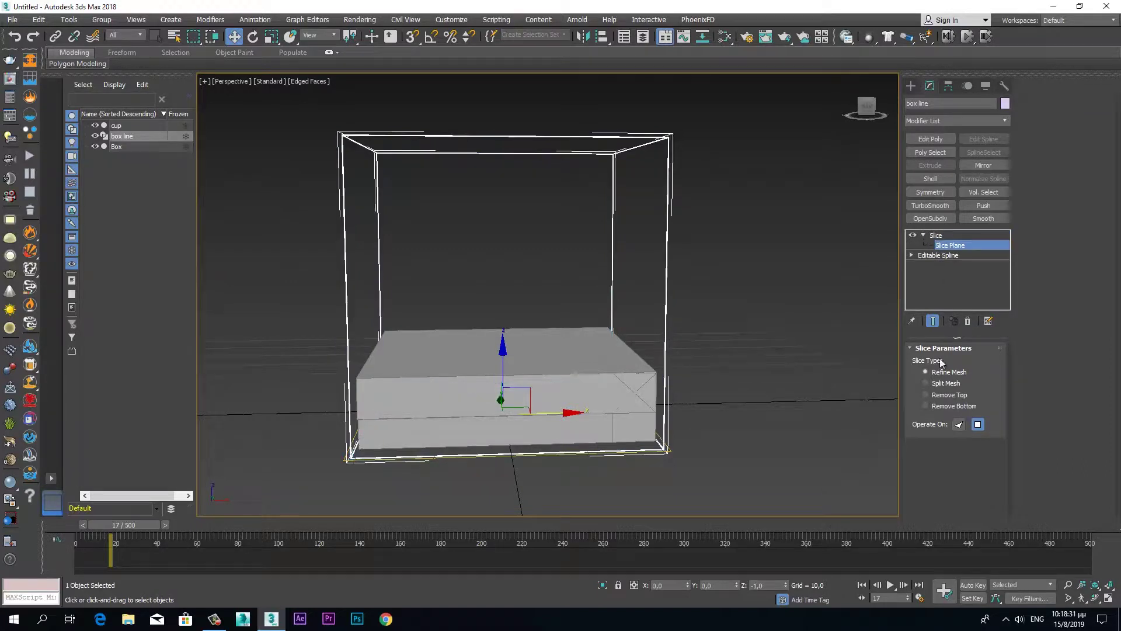
Switch Slice to Remove Top and, with Auto Key, animate its plane rising above the box.
left_click(927, 395)
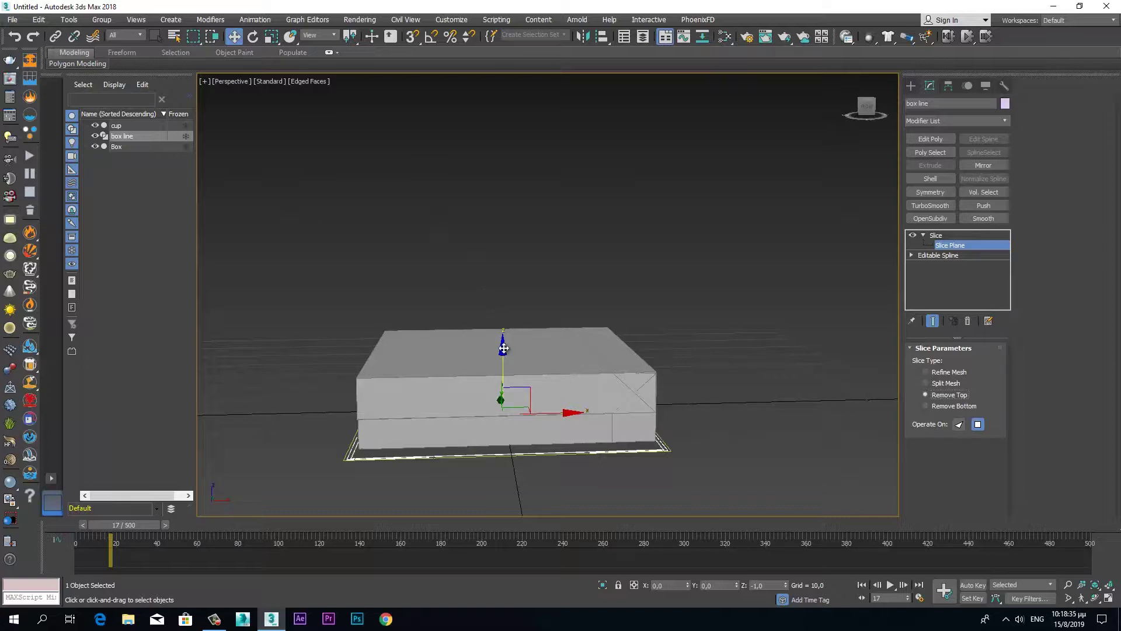
left_click_drag(503, 345, 503, 349)
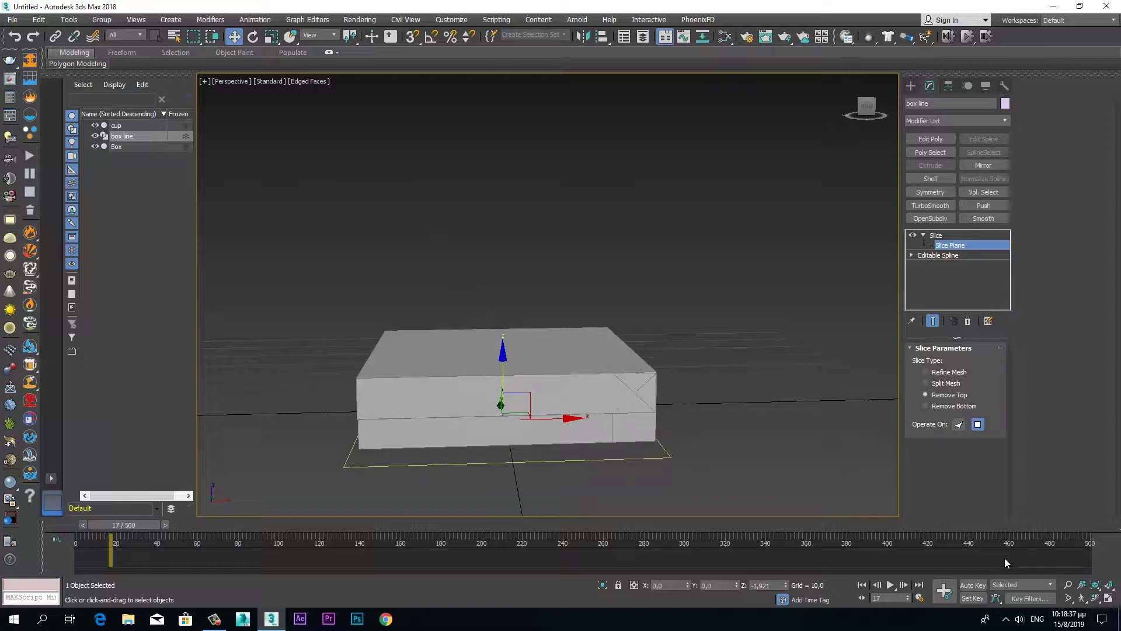
key("n")
mouse_move(206, 532)
left_mouse_down()
mouse_move(600, 535)
mouse_move(549, 529)
left_mouse_up()
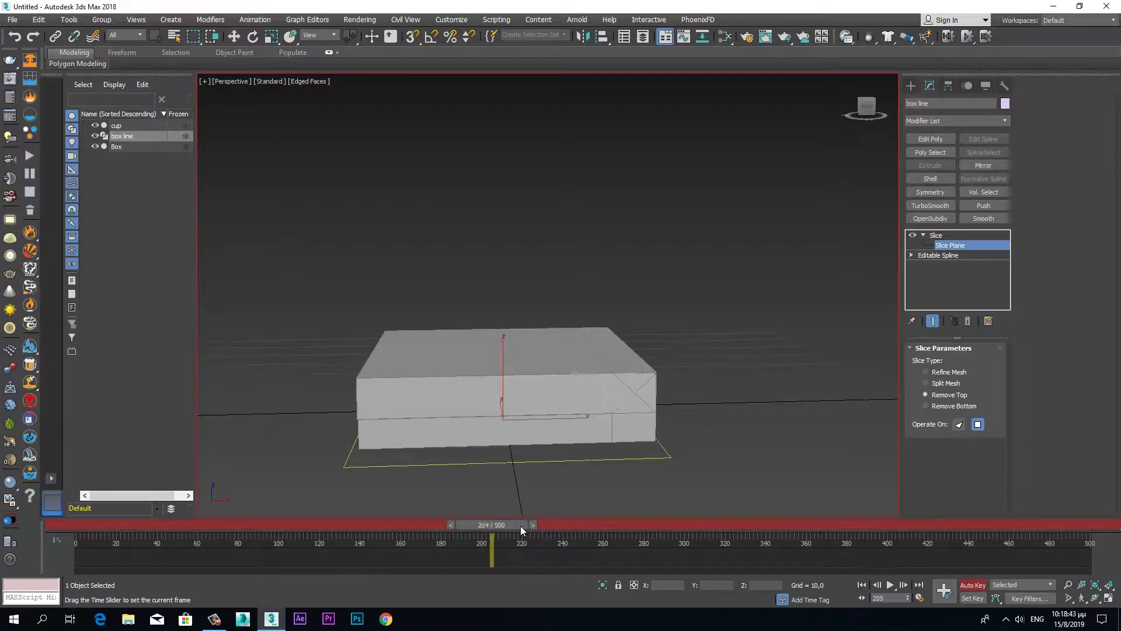
left_click_drag(549, 526, 513, 526)
key("w")
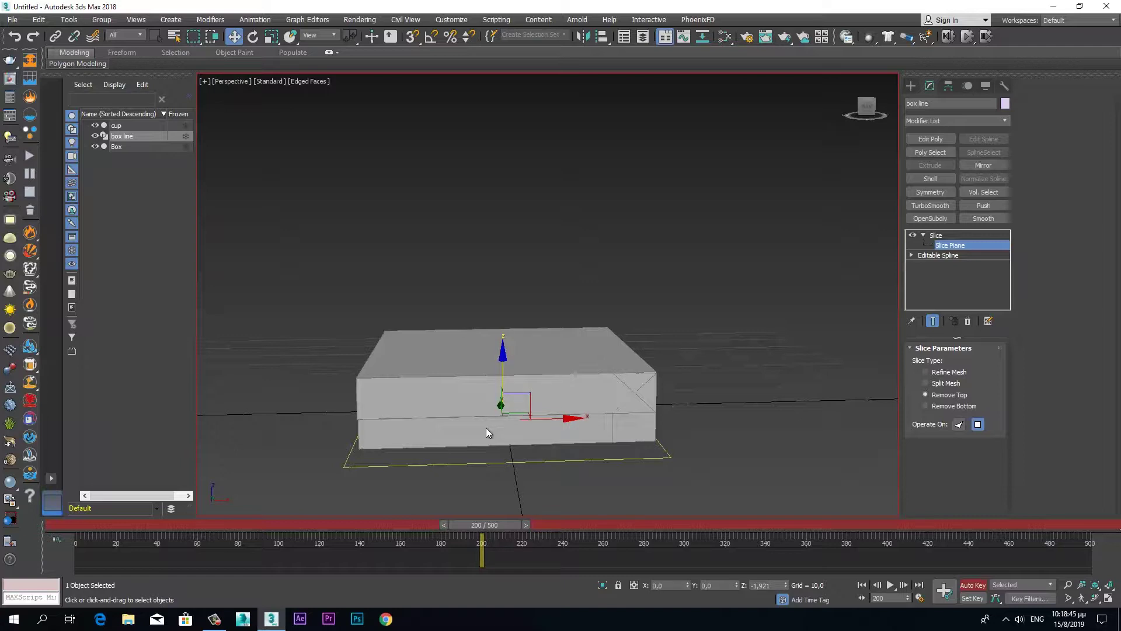
left_click_drag(503, 363, 485, 64)
Shift the slice keys to about frames 184 and 299 and play the animation to preview it.
mouse_move(476, 529)
left_mouse_down()
mouse_move(445, 542)
mouse_move(499, 532)
mouse_move(497, 544)
left_mouse_up()
mouse_move(75, 536)
left_mouse_down()
mouse_move(450, 556)
mouse_move(686, 545)
left_mouse_up()
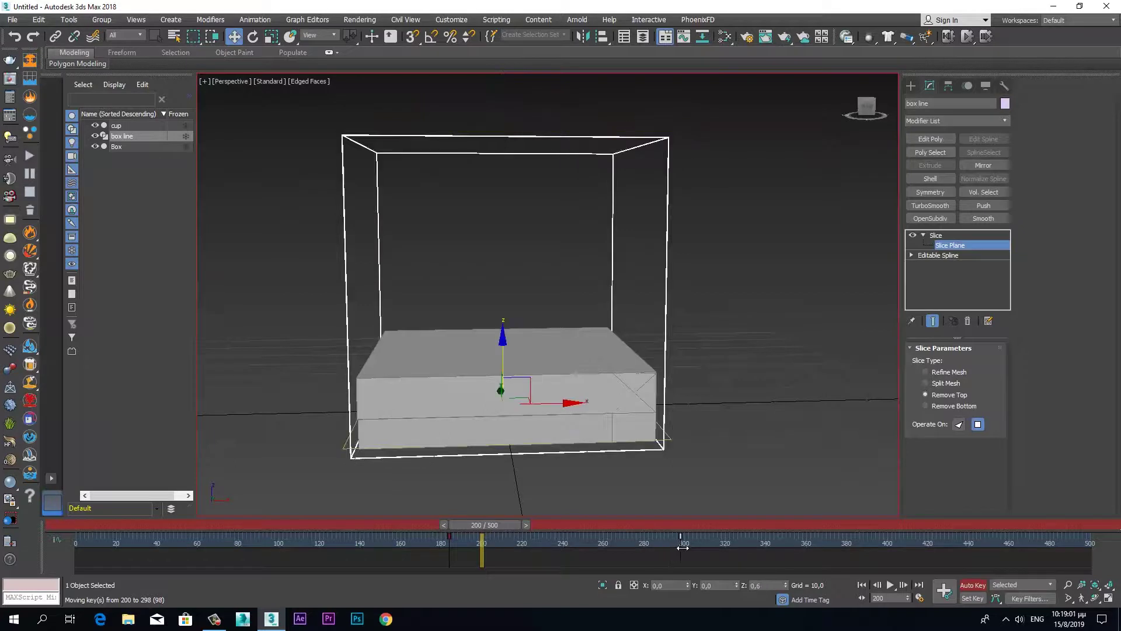
left_click_drag(686, 545, 684, 545)
mouse_move(497, 527)
left_mouse_down()
mouse_move(457, 527)
mouse_move(594, 533)
mouse_move(432, 528)
left_mouse_up()
key("w")
left_click(892, 585)
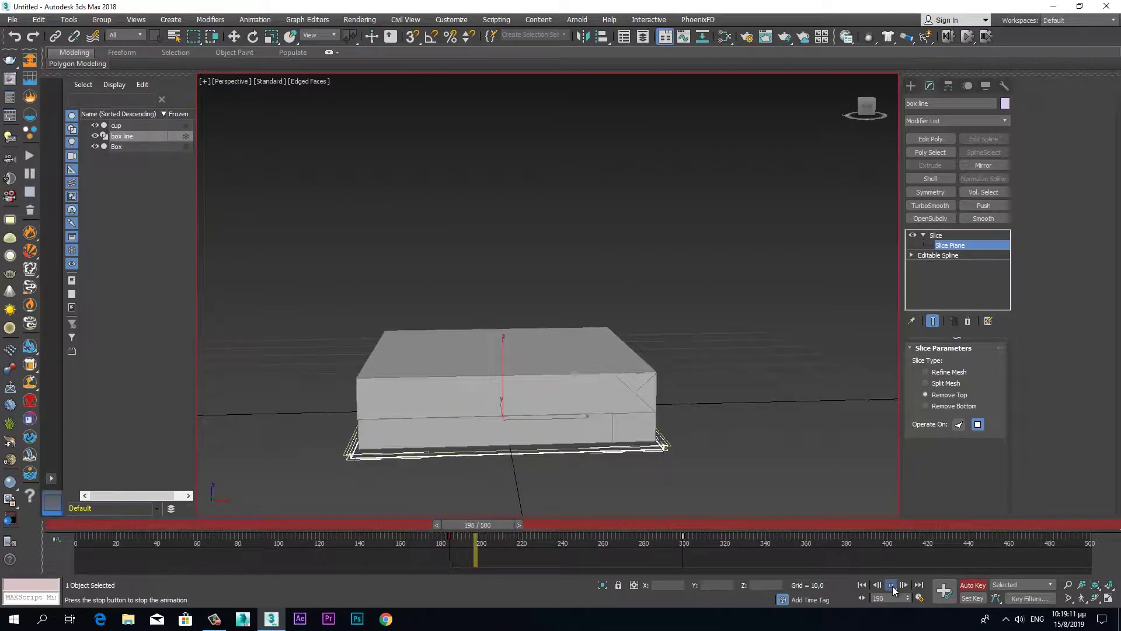
left_click(892, 586)
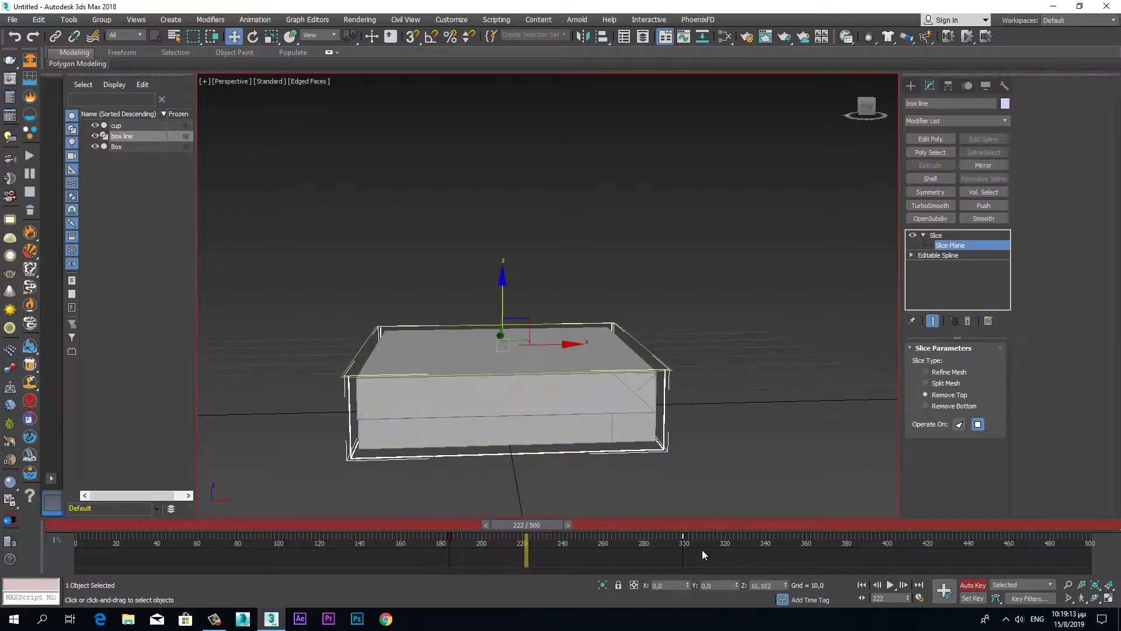
Push the slice animation's starting key later, settling it at frame 250.
left_click_drag(449, 536, 479, 537)
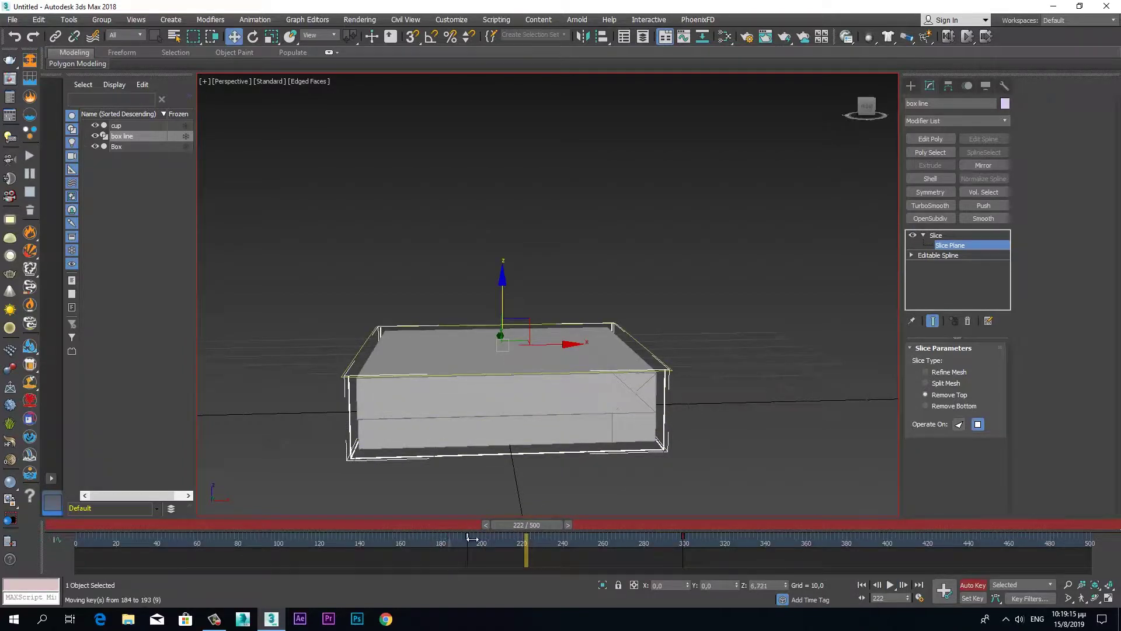
left_click_drag(479, 537, 570, 546)
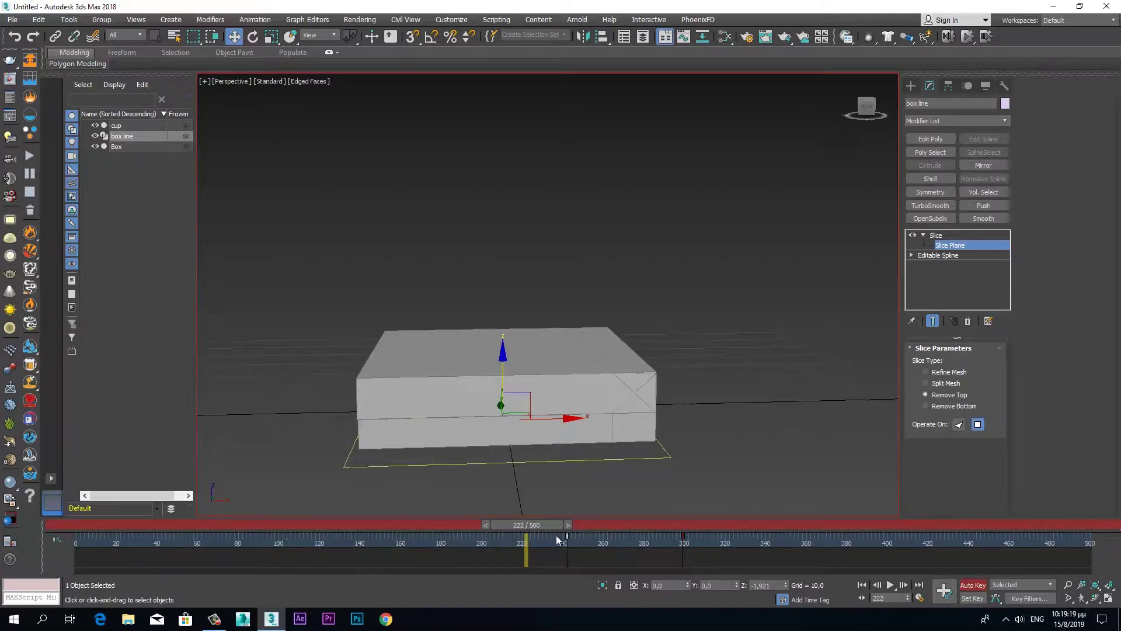
left_click_drag(548, 527, 598, 526)
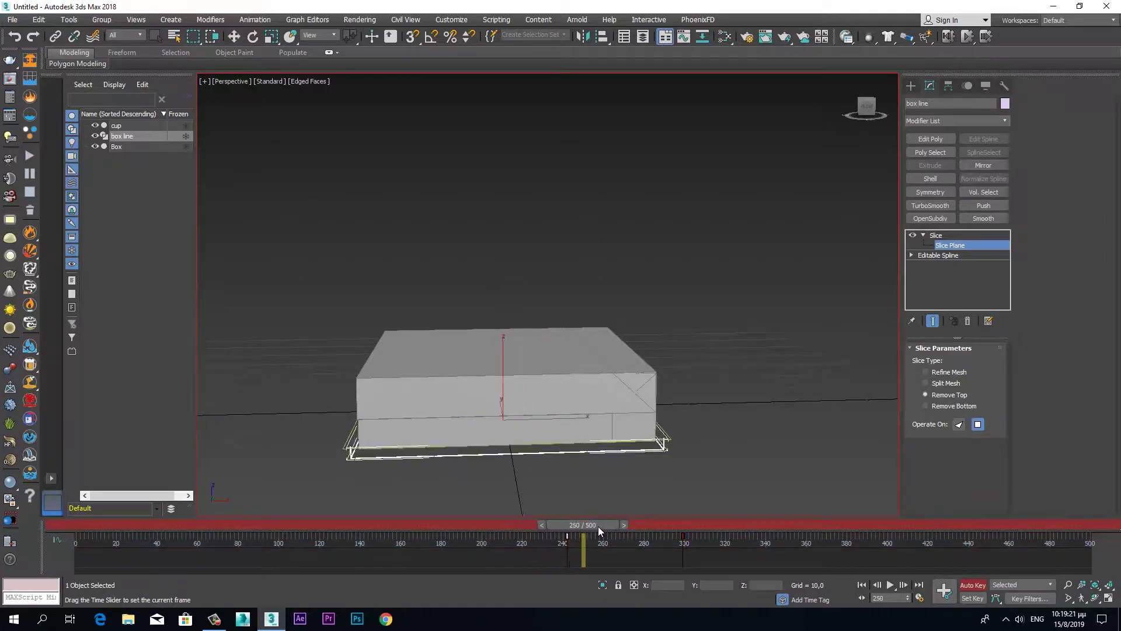
key("w")
left_click(544, 524)
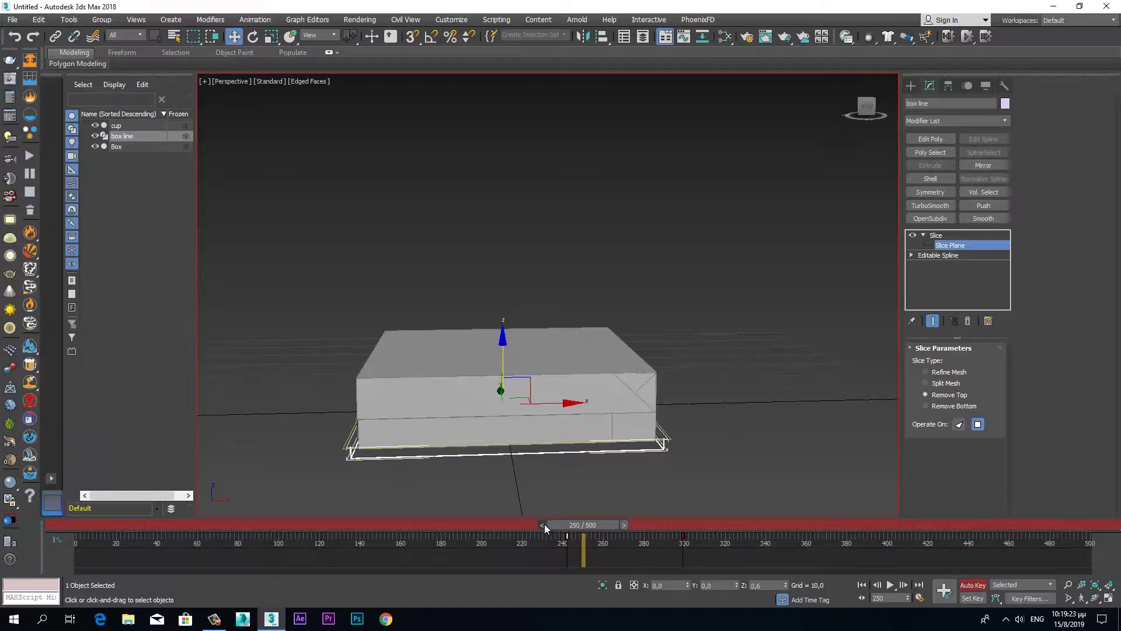
left_click_drag(567, 538, 584, 538)
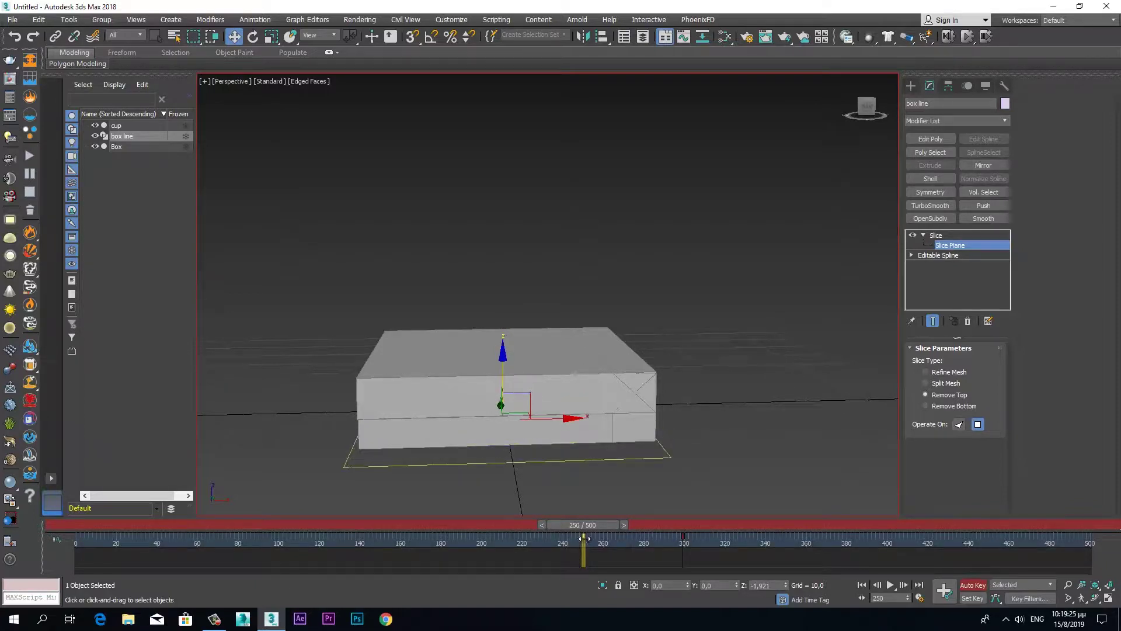
left_click_drag(901, 594, 756, 510)
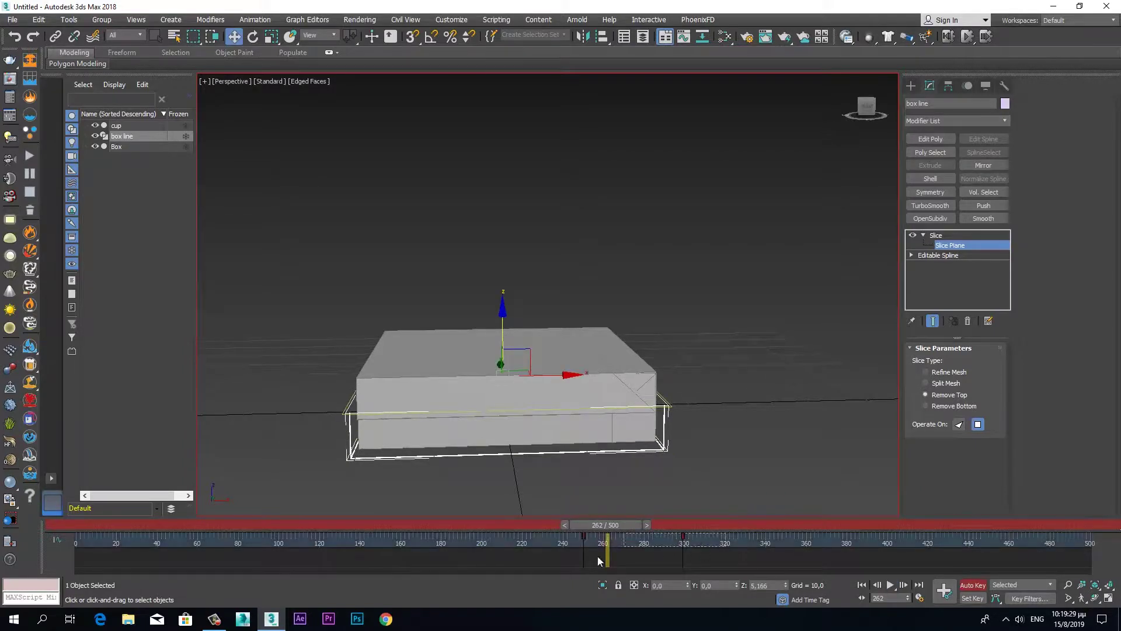
right_click(784, 421)
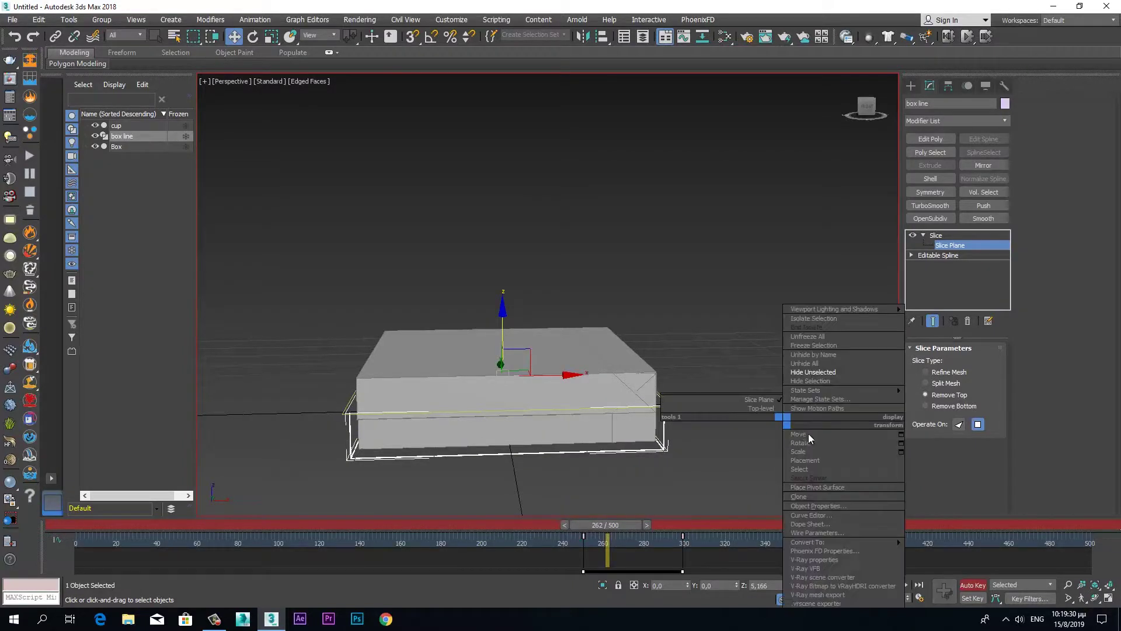
left_click(812, 515)
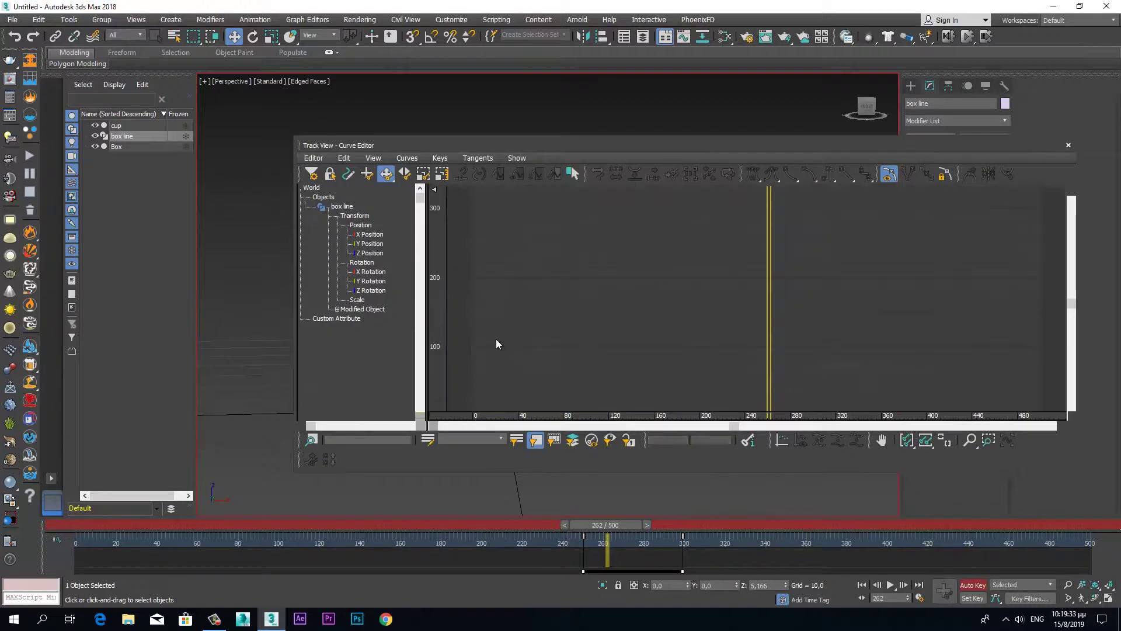
left_click(337, 310)
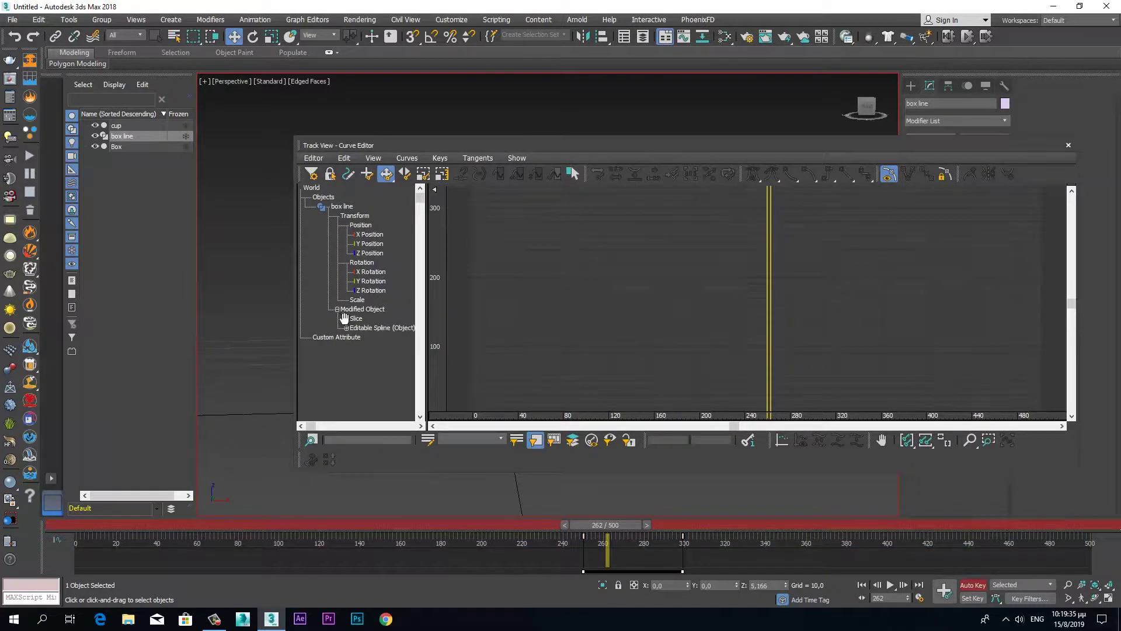
left_click(346, 318)
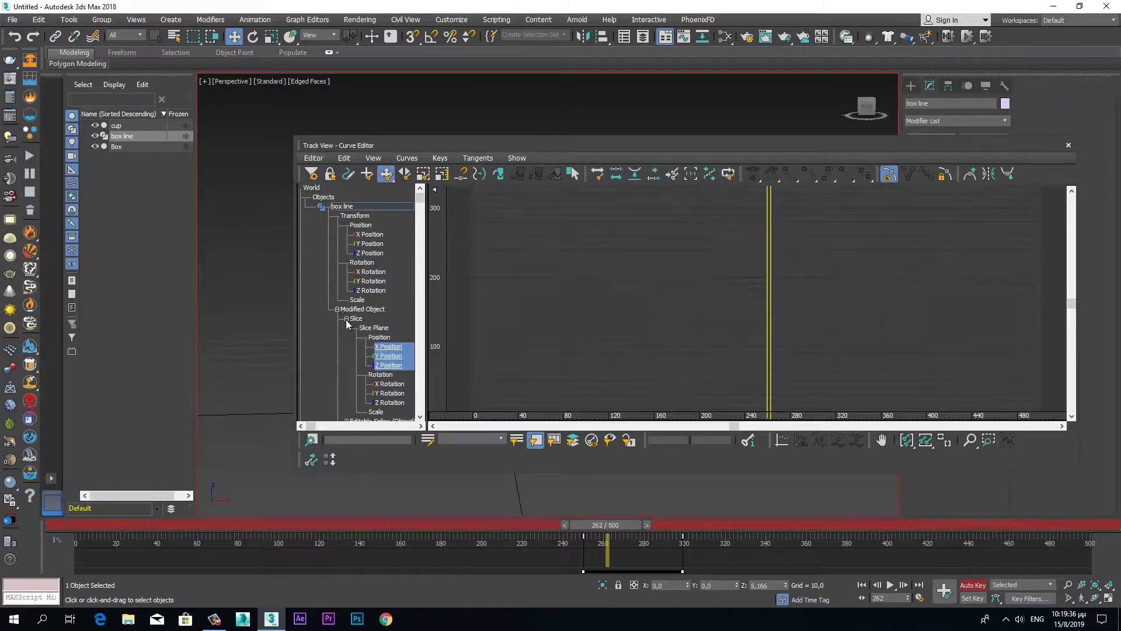
left_click(391, 368)
left_click_drag(1072, 304, 1072, 342)
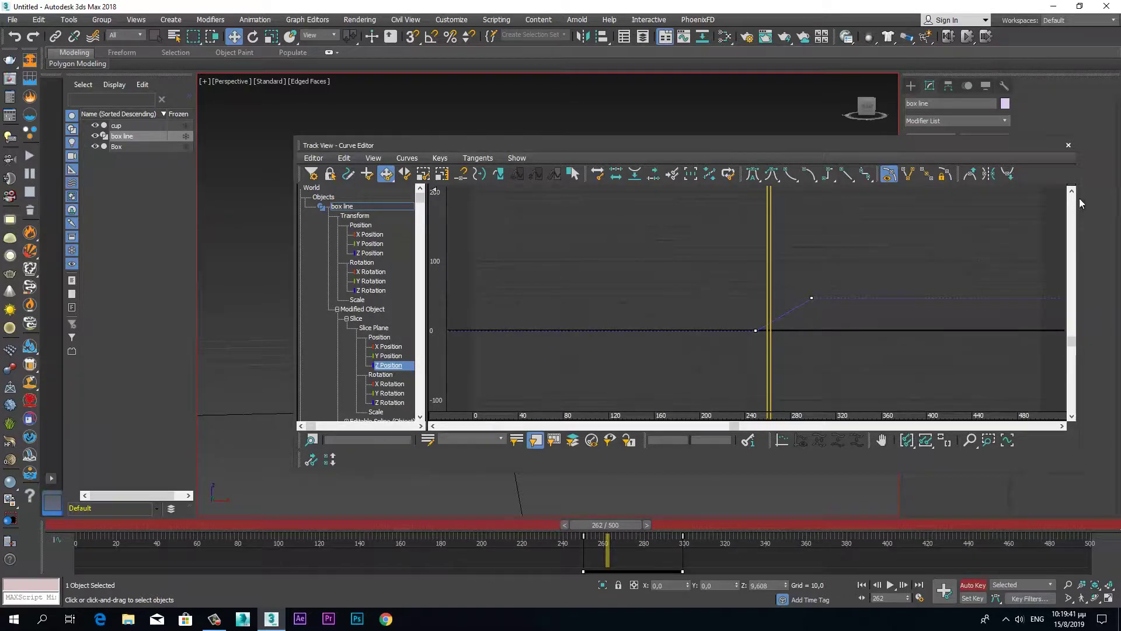
left_click(1069, 145)
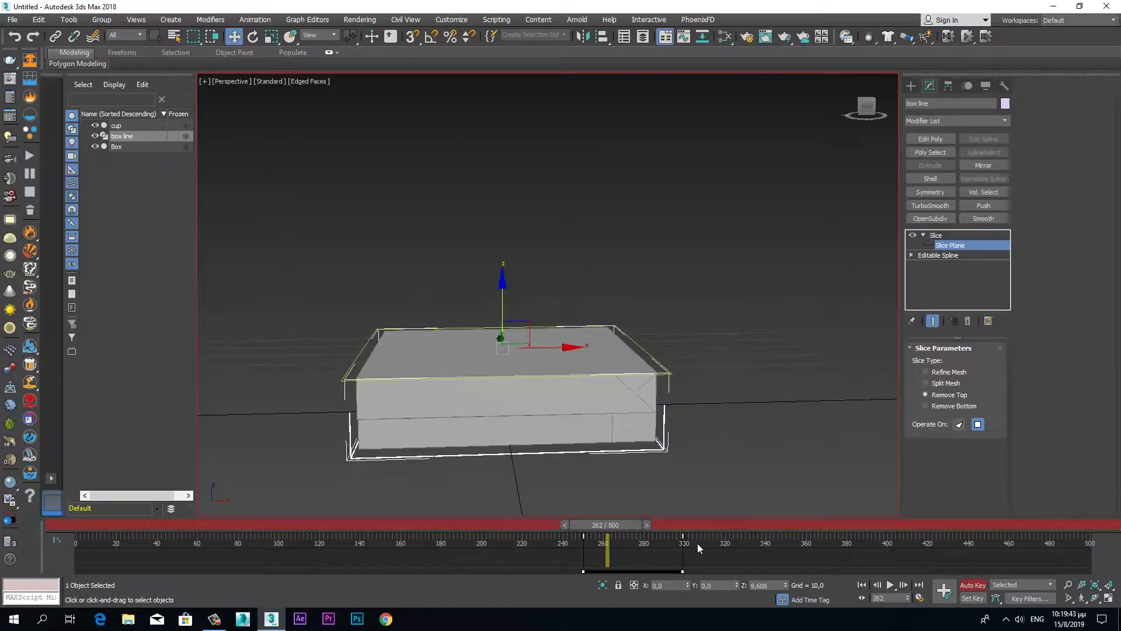
Play and scrub the slice animation from frame 226 onward, checking the frame builds from the bottom.
left_click_drag(613, 530, 543, 528)
left_click(891, 585)
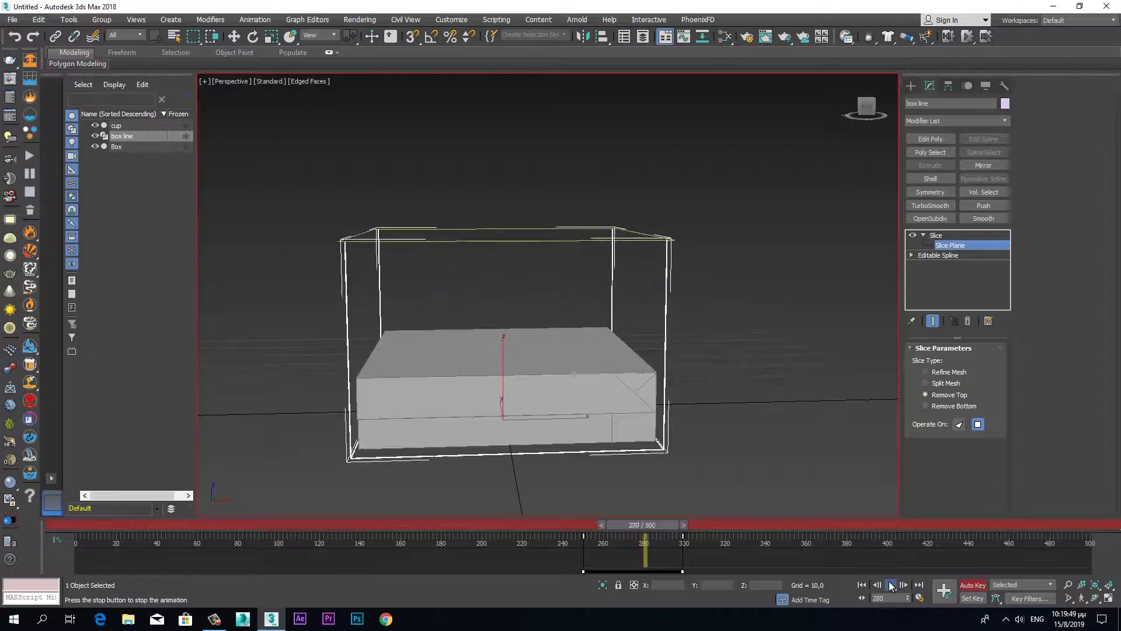
left_click(890, 585)
mouse_move(743, 527)
left_mouse_down()
mouse_move(618, 562)
mouse_move(725, 554)
mouse_move(593, 573)
left_mouse_up()
key("w")
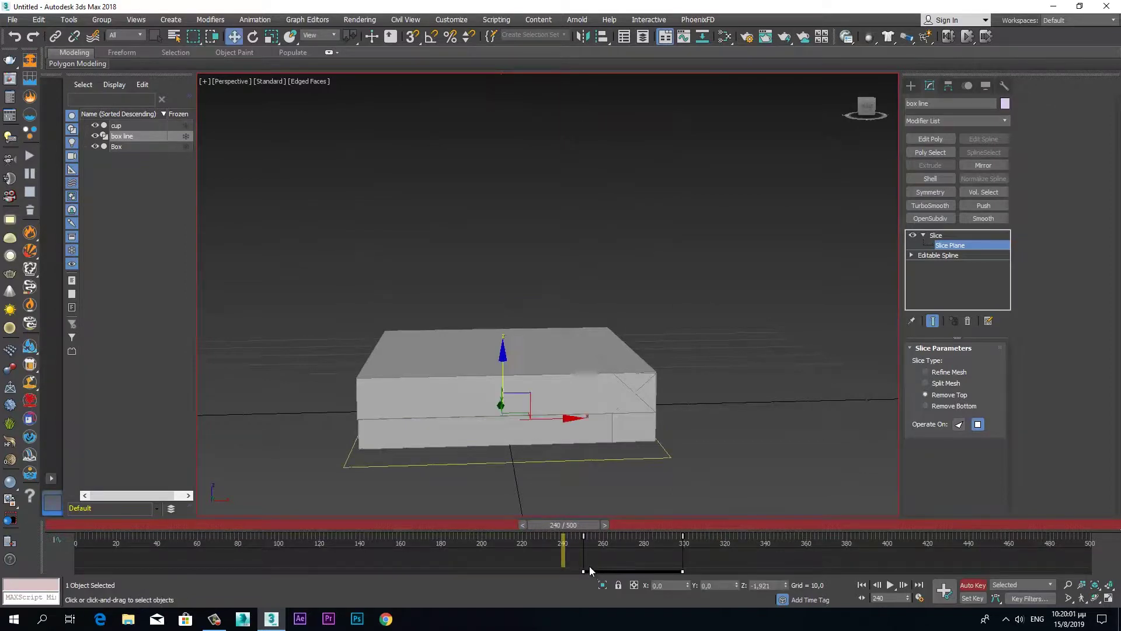
left_click(890, 586)
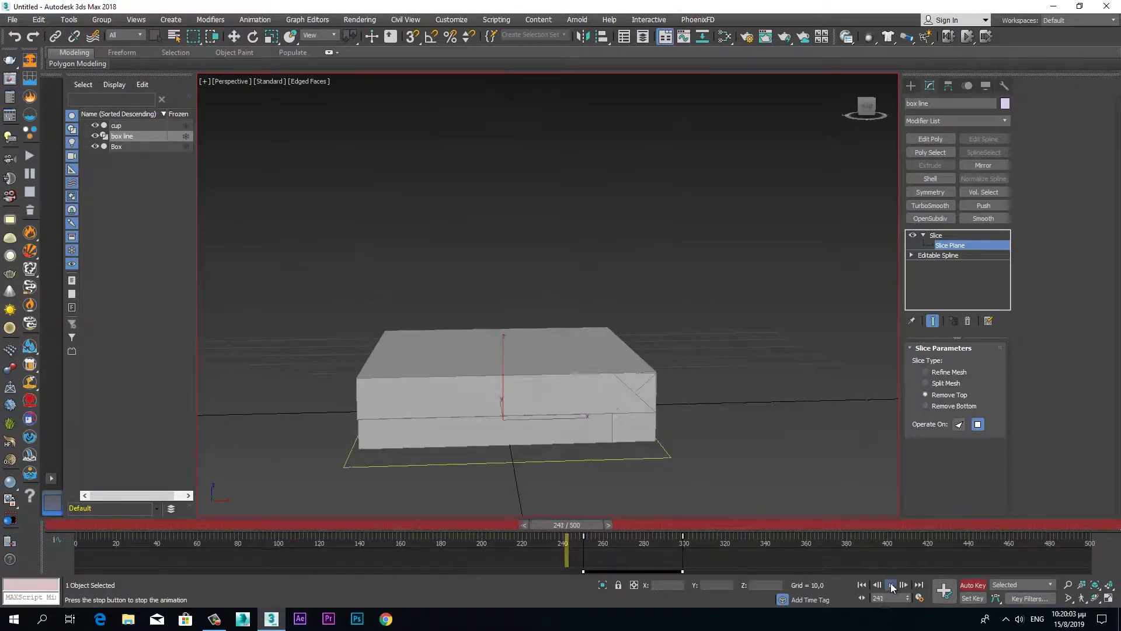
left_click(892, 586)
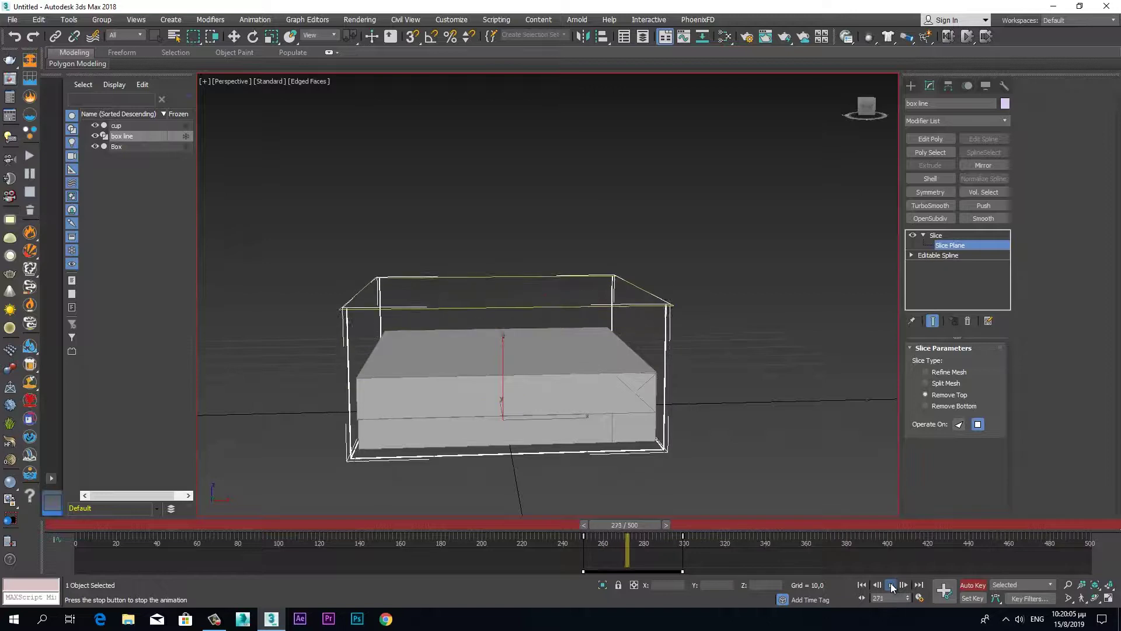
mouse_move(645, 524)
left_mouse_down()
mouse_move(542, 527)
mouse_move(754, 527)
mouse_move(544, 536)
left_mouse_up()
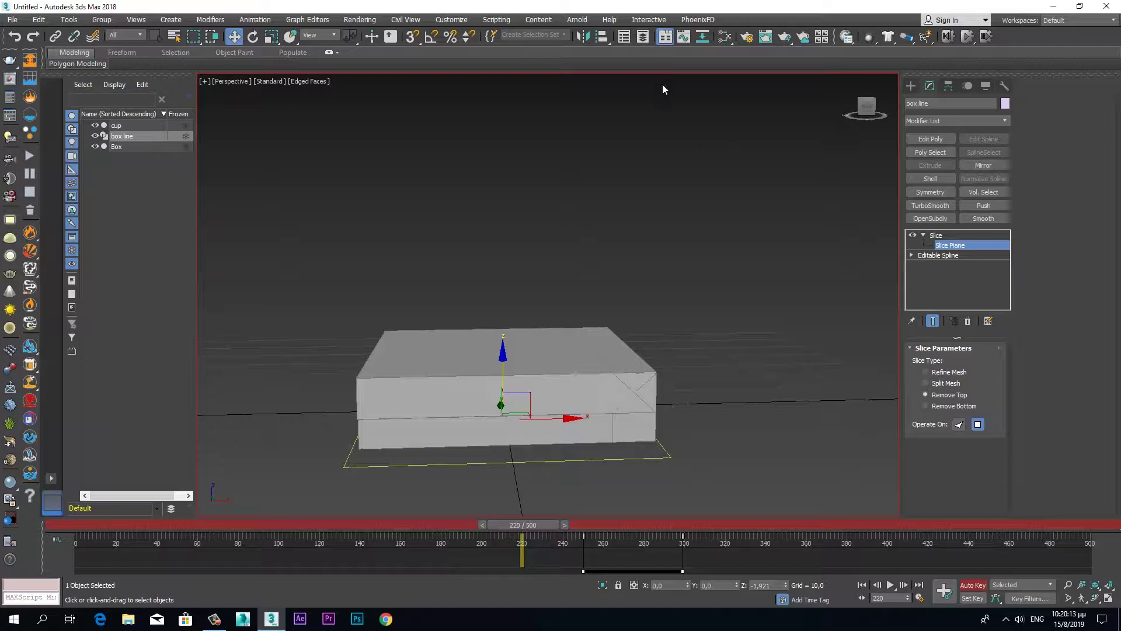
left_click_drag(552, 525, 727, 524)
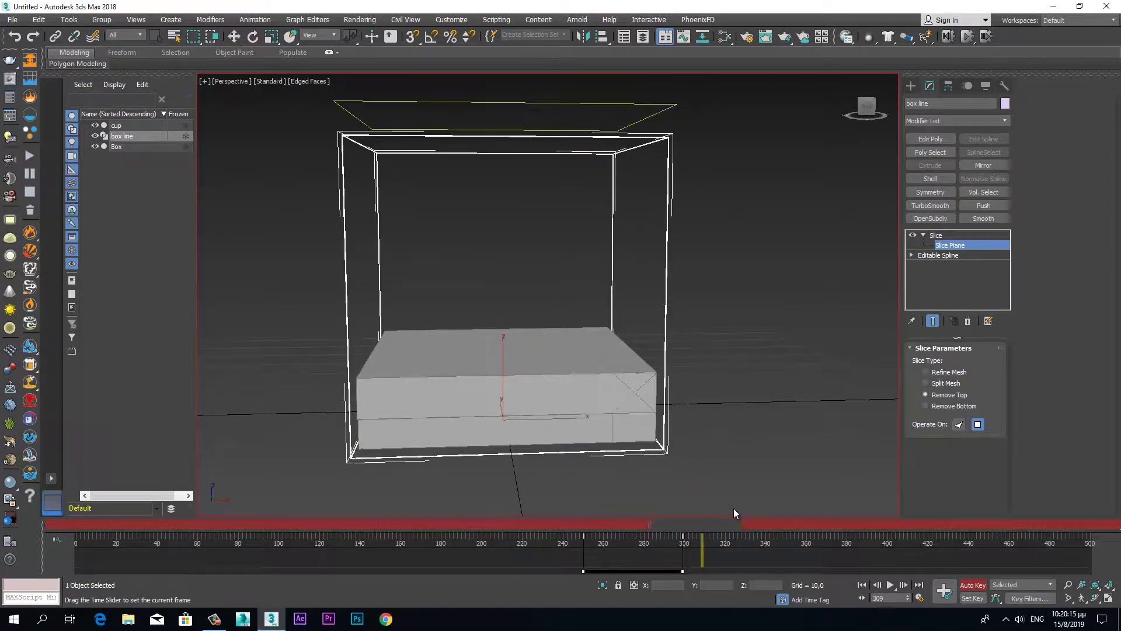
mouse_move(654, 513)
left_mouse_down()
mouse_move(626, 512)
mouse_move(713, 510)
mouse_move(613, 502)
left_mouse_up()
key("w")
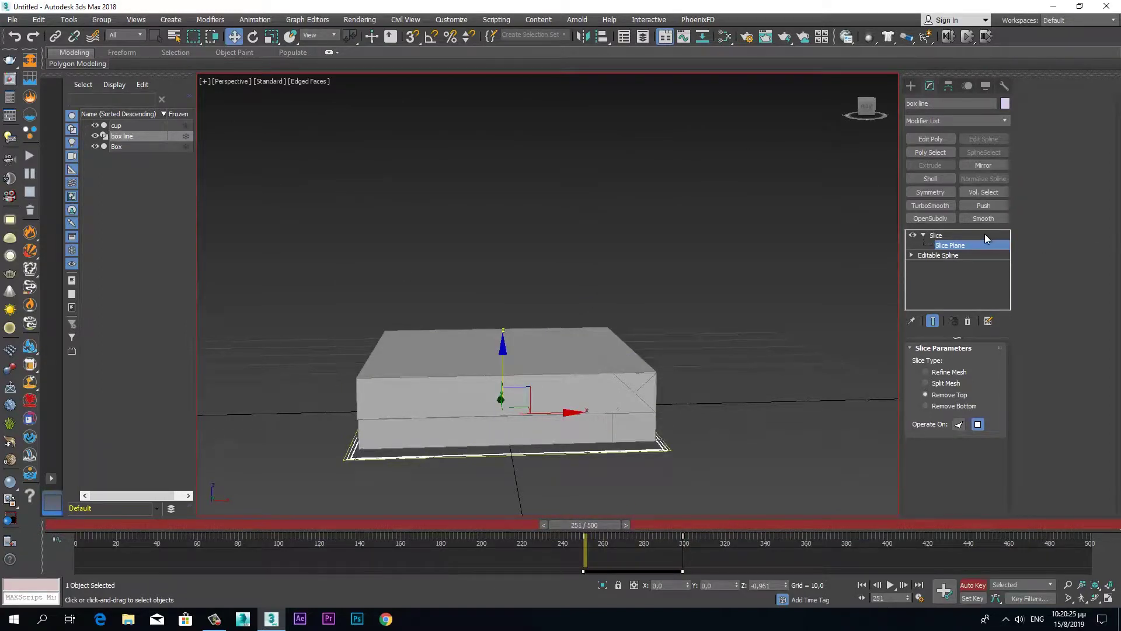
Collapse the Slice modifier, select the cup lid, and move the time slider to frame 300.
left_click(934, 235)
left_click(926, 235)
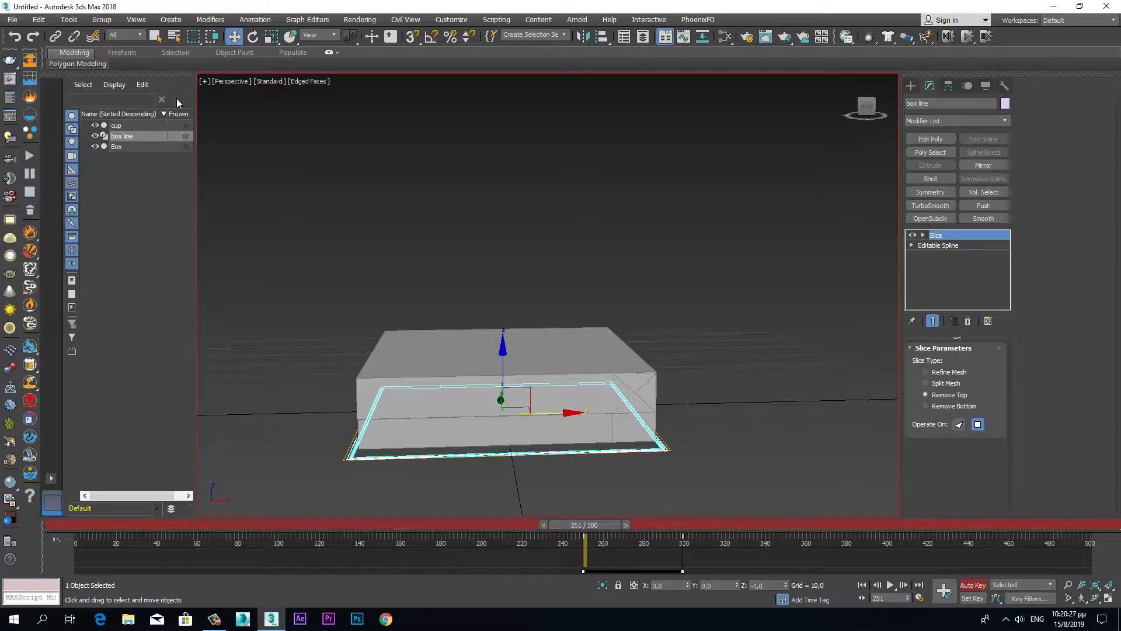
left_click(116, 126)
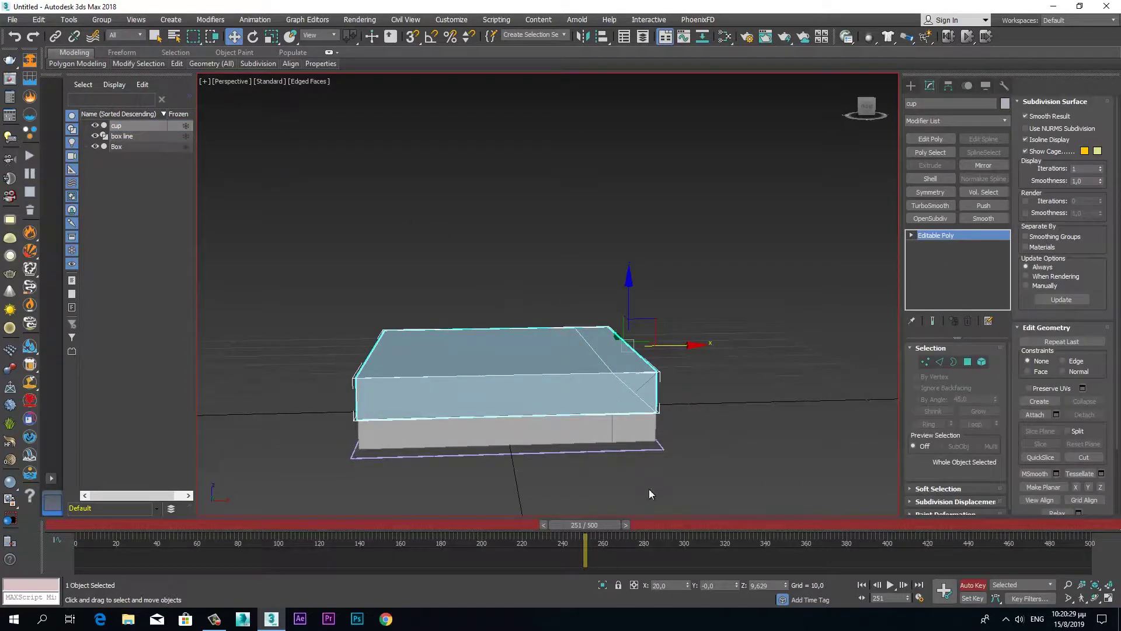
left_click(544, 525)
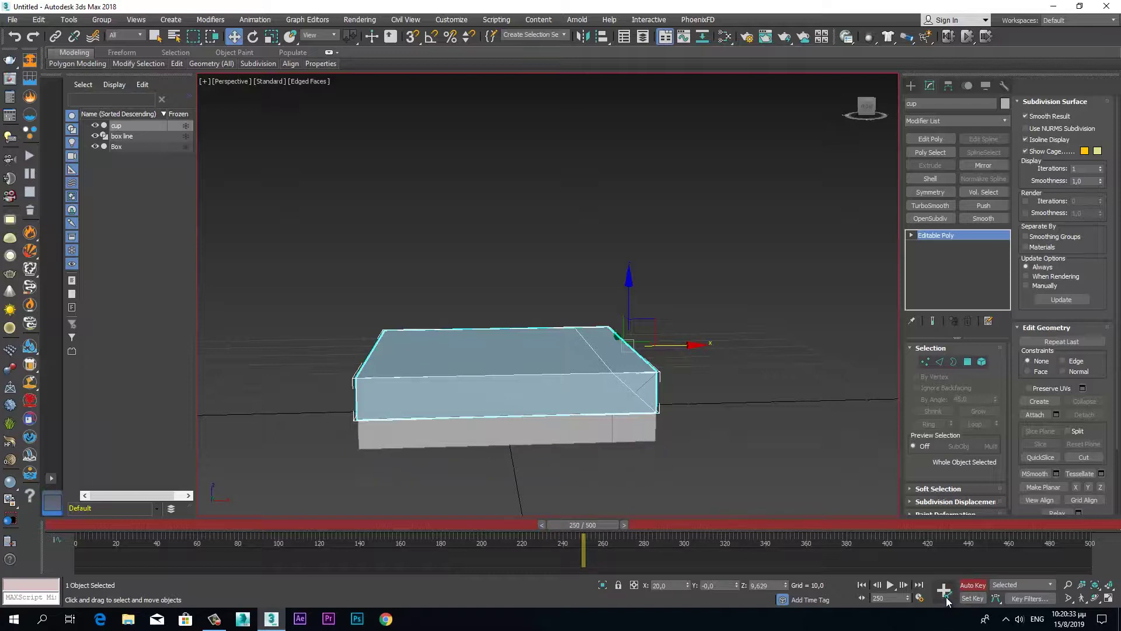
left_click_drag(604, 530, 698, 530)
key("w")
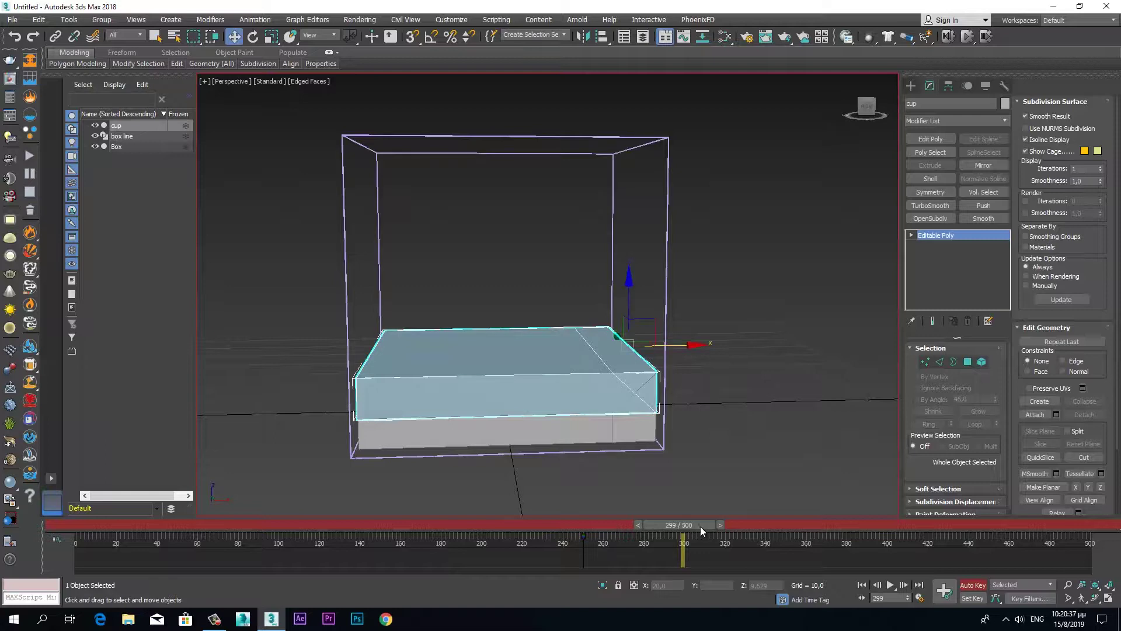
left_click(722, 526)
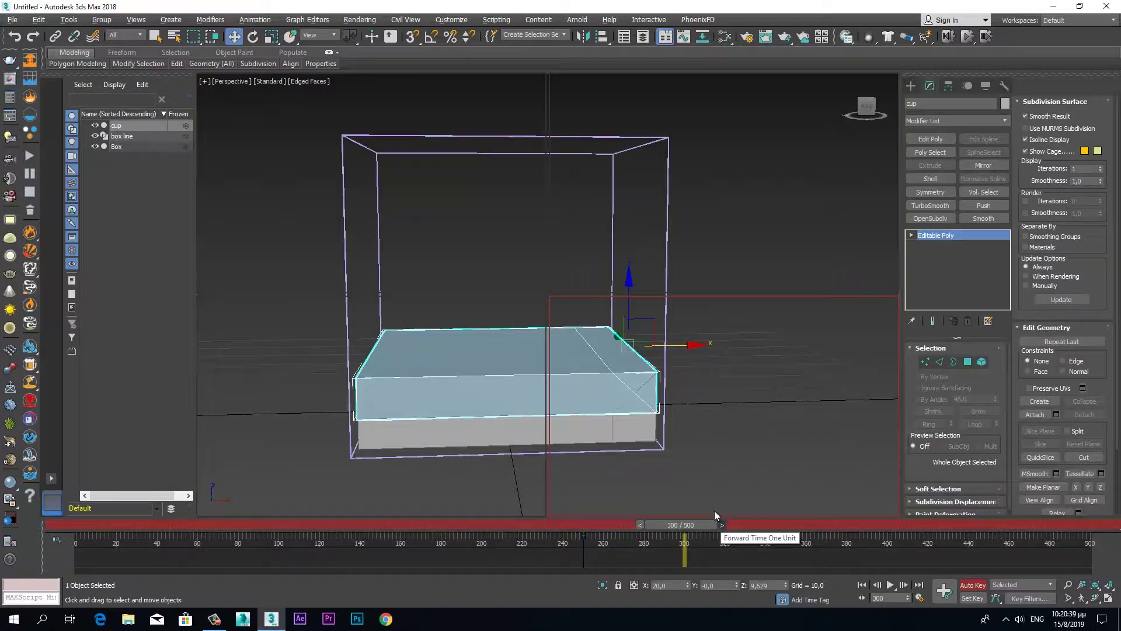
In a maximized Front view, key the cup lid raised to the frame top (about Z 40,11) at frame 300.
key("alt+w")
key("alt+w")
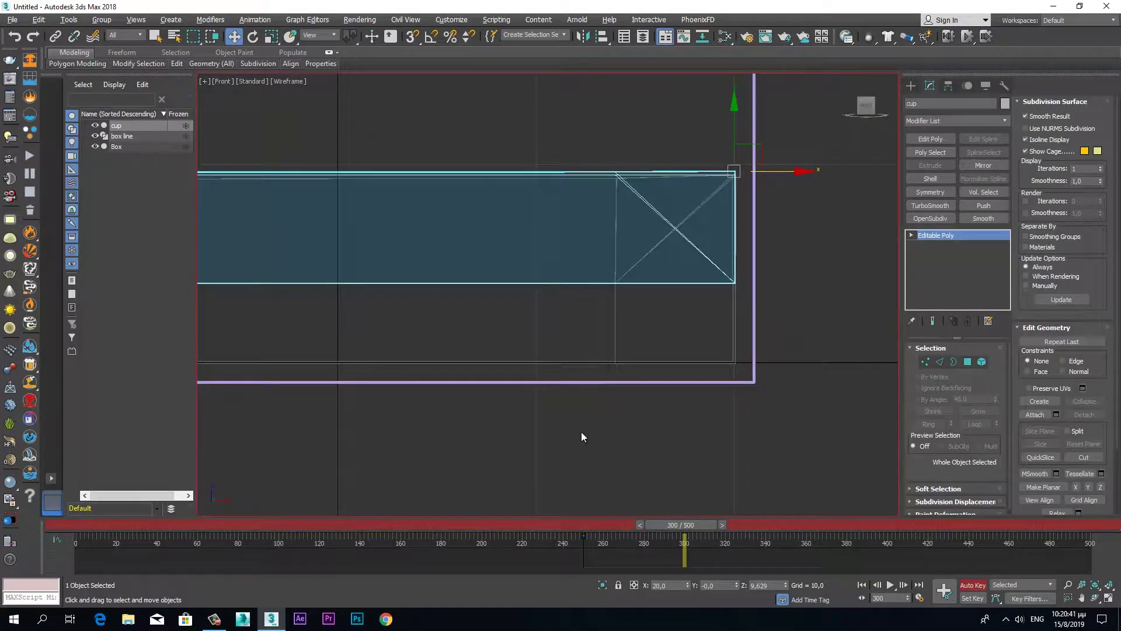
scroll(586, 451, "down", 5)
scroll(672, 359, "up", 3)
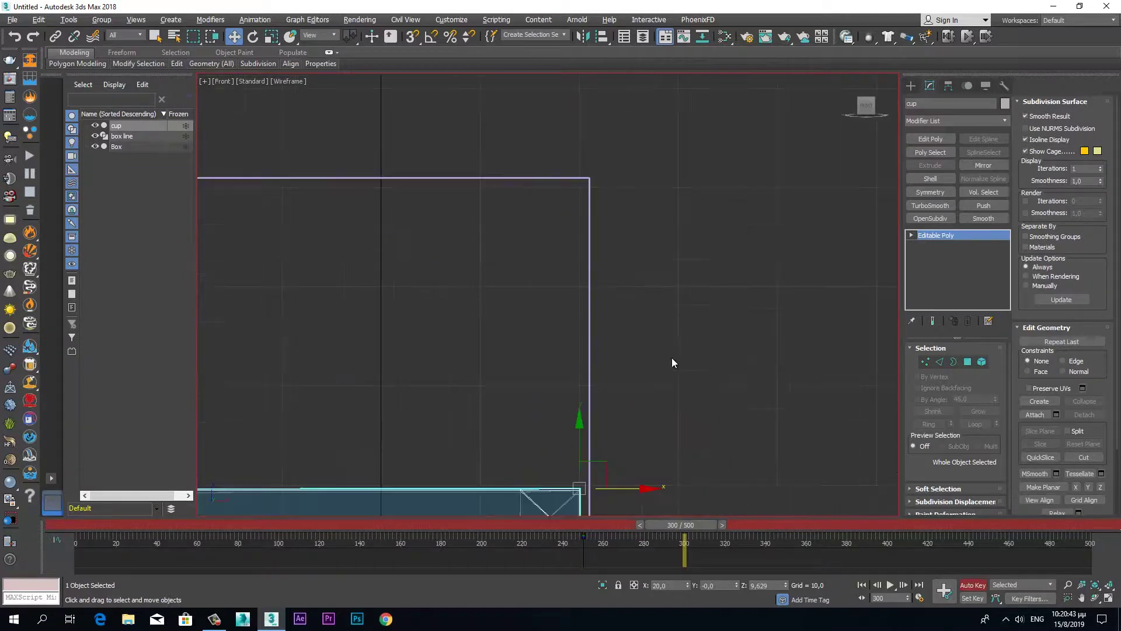
middle_click_drag(648, 366, 789, 283)
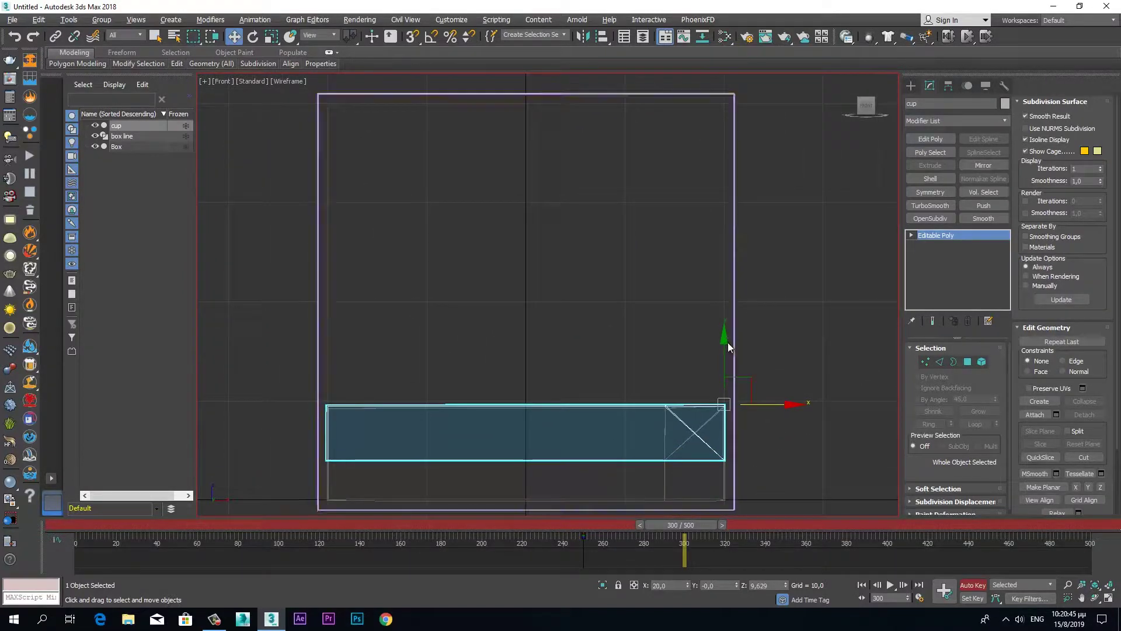
left_click_drag(725, 341, 682, 41)
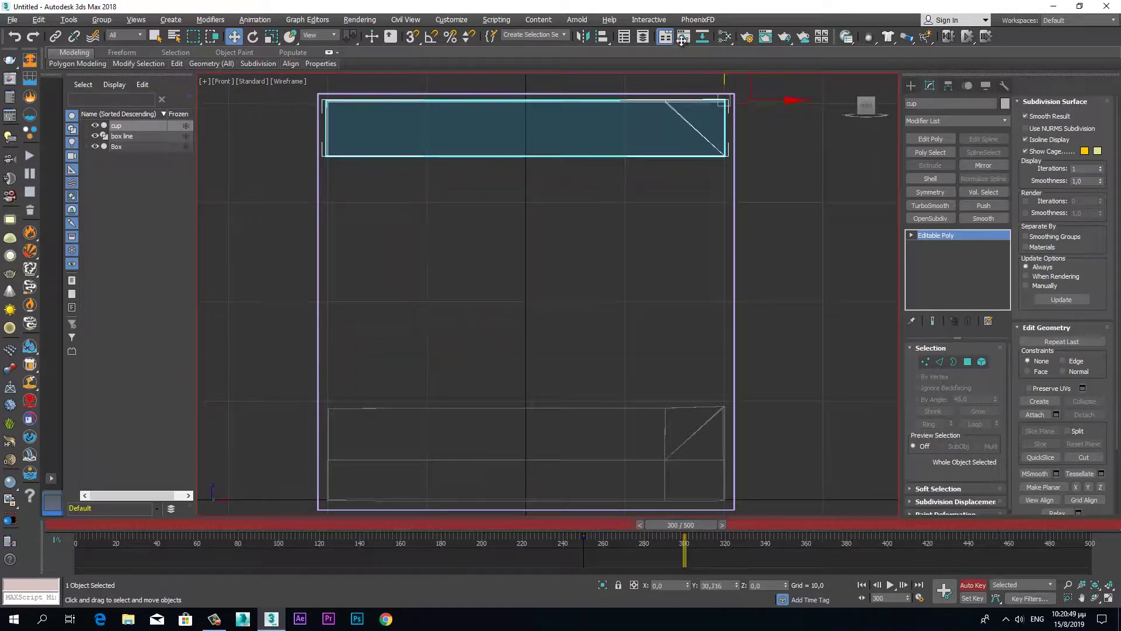
left_click_drag(680, 42, 680, 45)
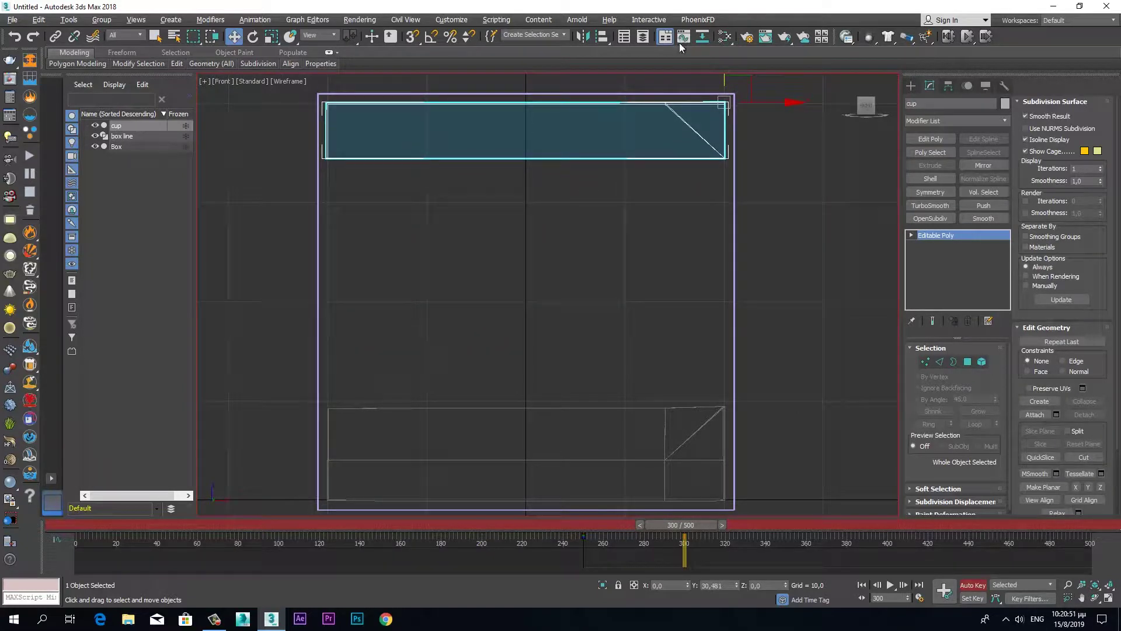
mouse_move(699, 521)
left_mouse_down()
mouse_move(646, 516)
mouse_move(701, 501)
left_mouse_up()
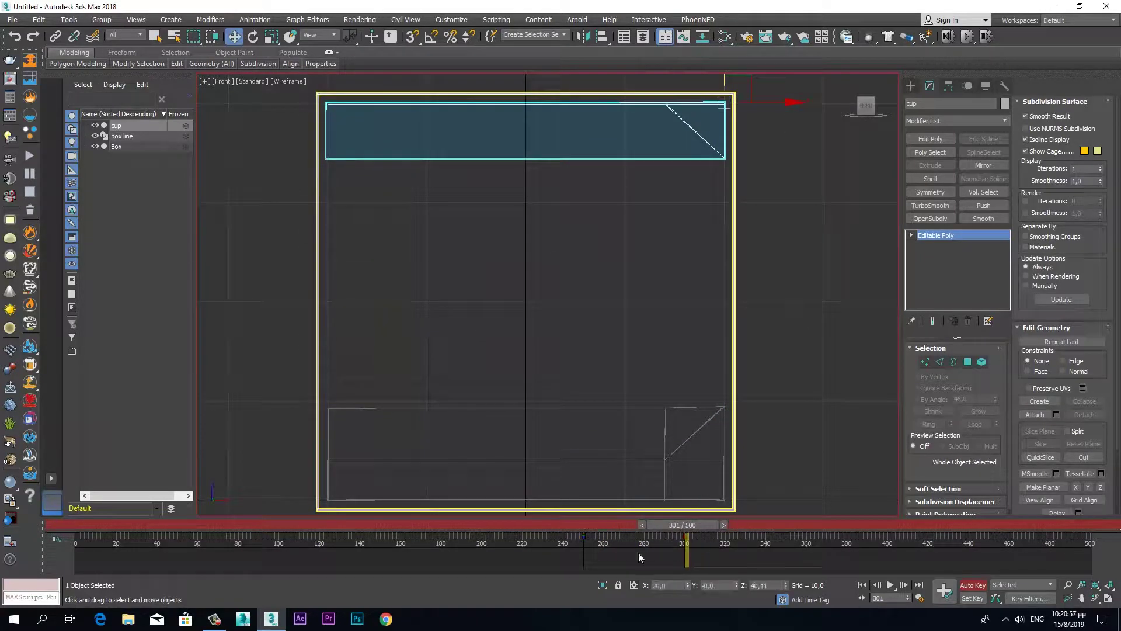
left_click_drag(695, 552, 493, 559)
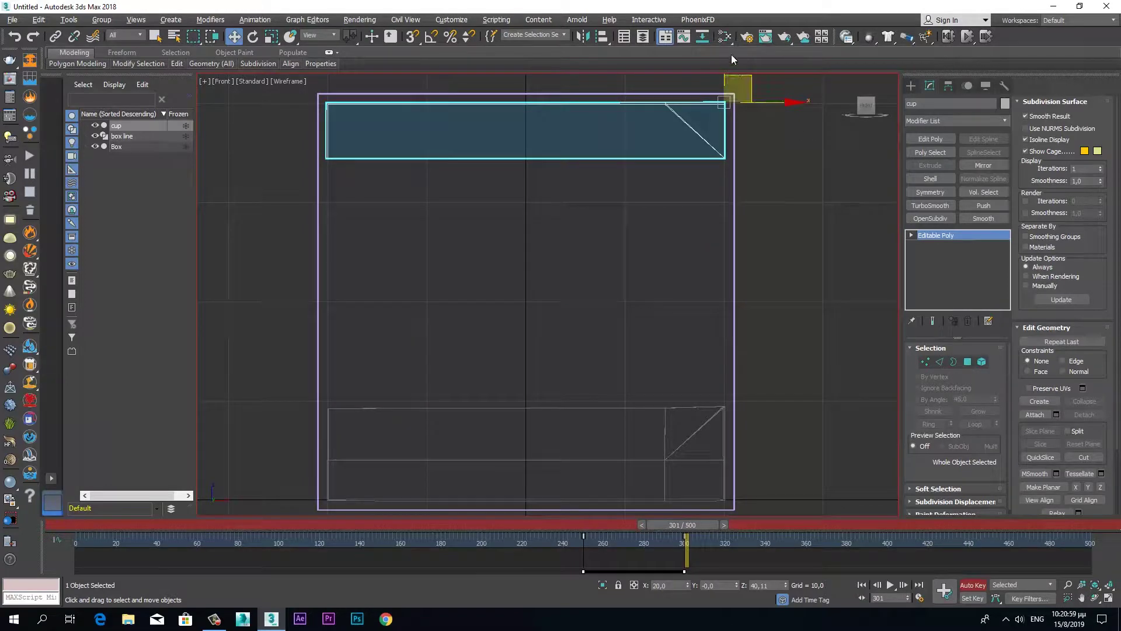
Change the tangent type of the lid's Z Position keys in the Curve Editor.
left_click(685, 43)
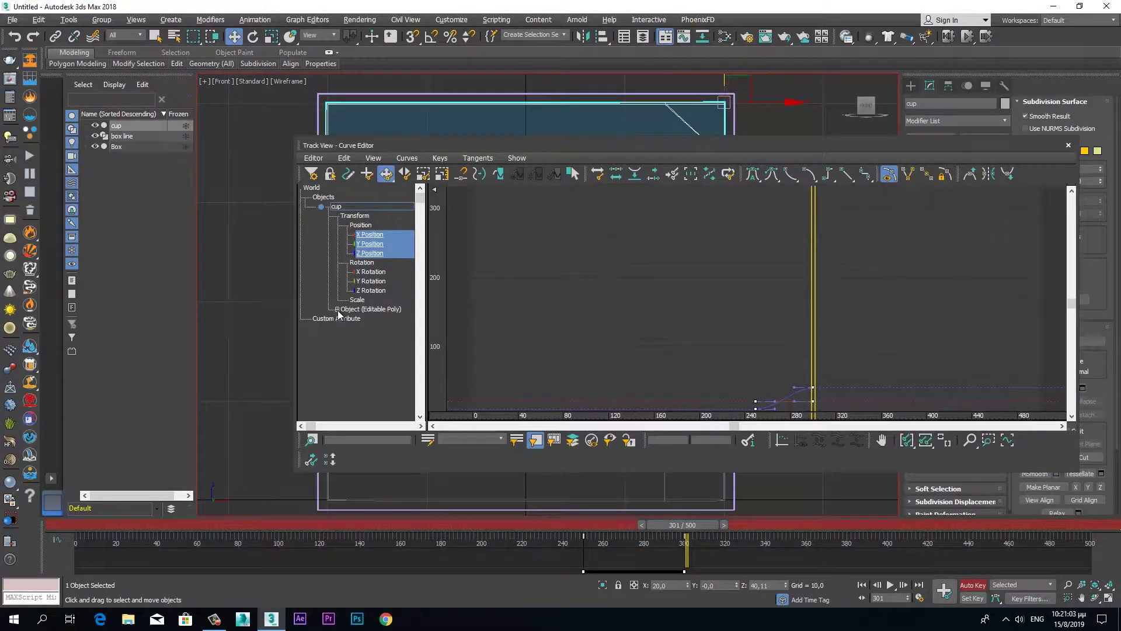
left_click(367, 255)
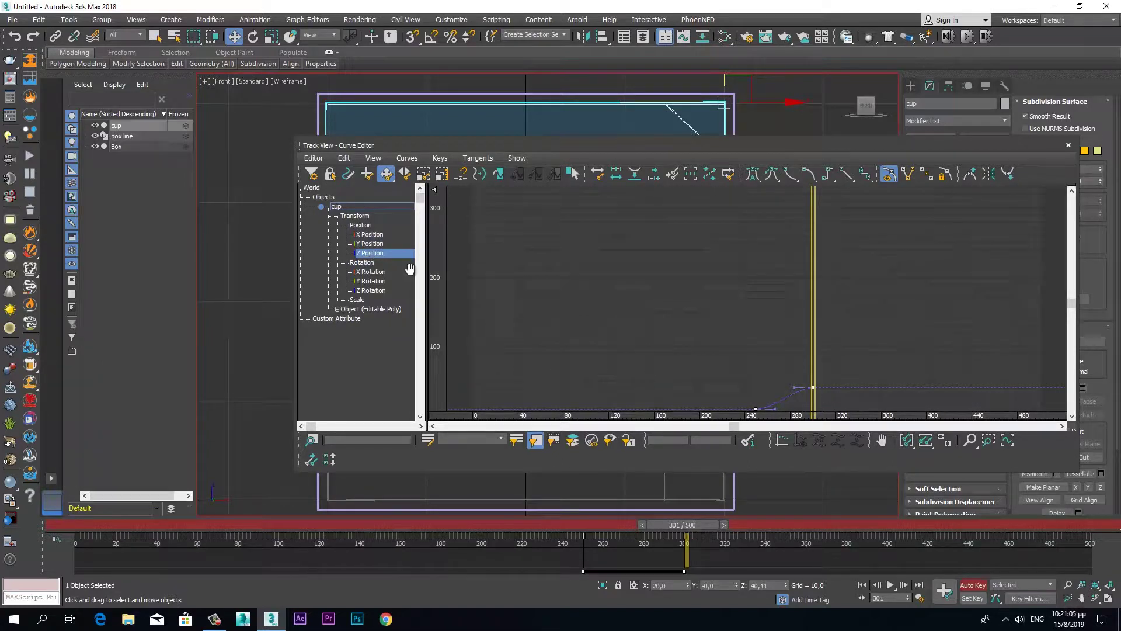
left_click(844, 175)
left_click(1069, 145)
mouse_move(701, 527)
left_mouse_down()
mouse_move(562, 553)
mouse_move(653, 528)
mouse_move(724, 522)
mouse_move(611, 545)
mouse_move(746, 521)
left_mouse_up()
Reopen the lid's Curve Editor to inspect its Z Position and object parameter tracks.
key("w")
right_click(814, 334)
left_click(864, 426)
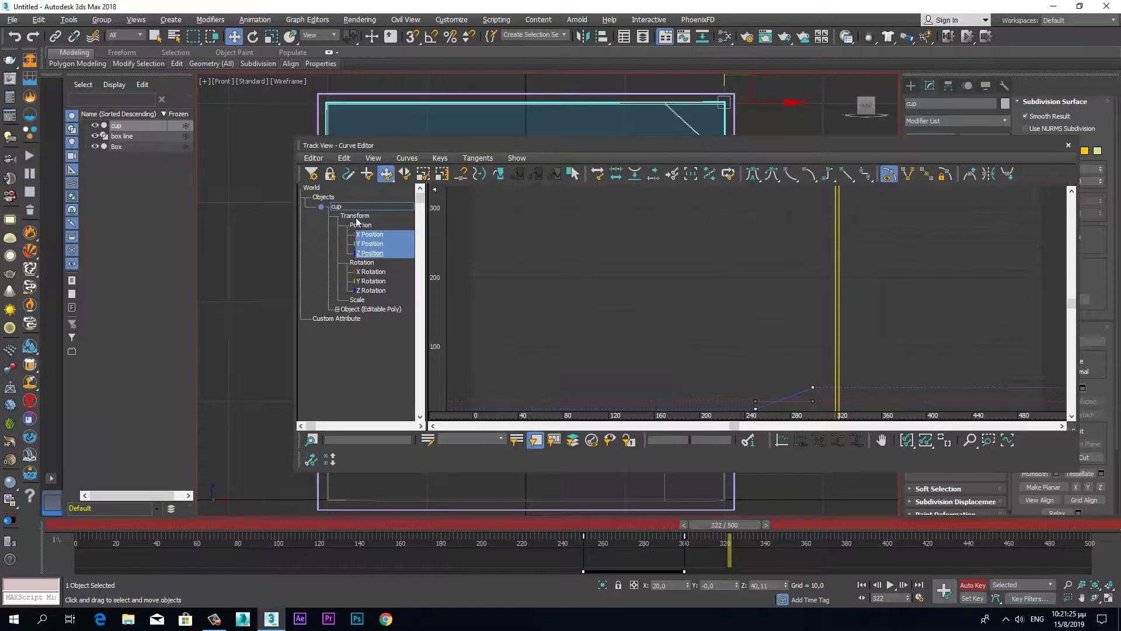
left_click(376, 255)
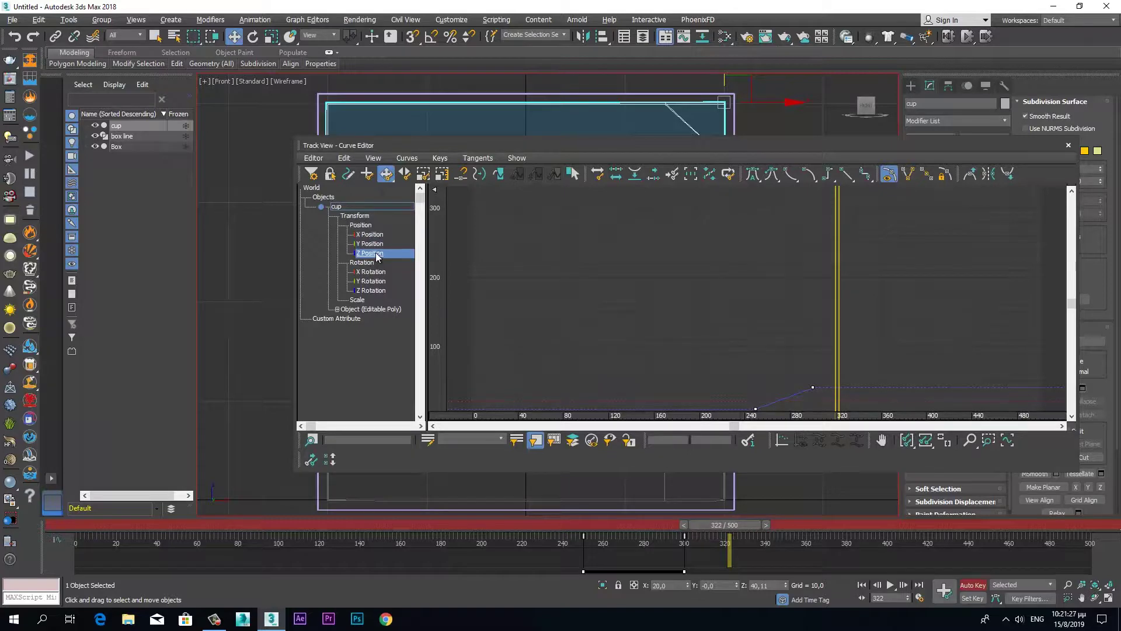
left_click(337, 310)
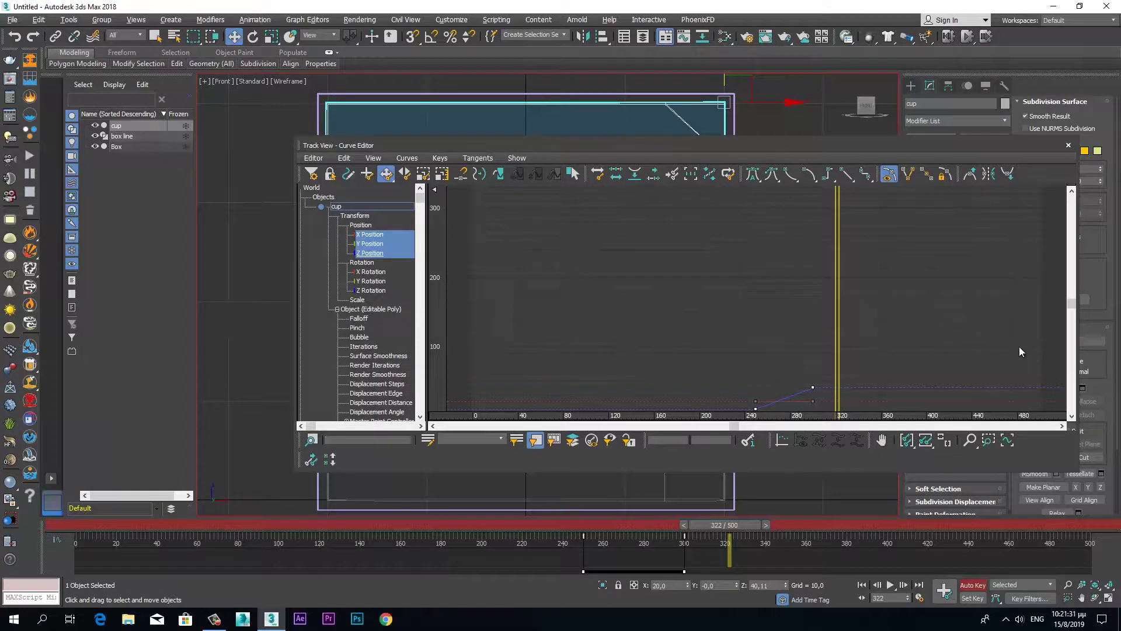
left_click_drag(1067, 300, 1069, 267)
left_click(1068, 146)
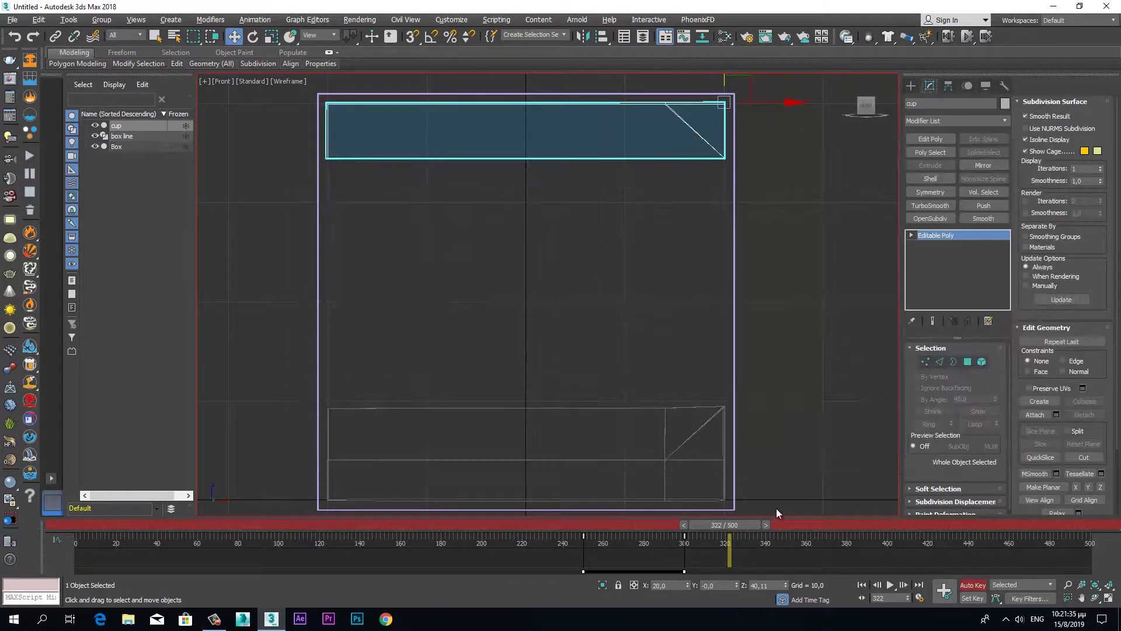
Copy the lid's raised frame-300 key to frame 330 so it holds in place.
mouse_move(744, 524)
left_mouse_down()
mouse_move(670, 540)
mouse_move(767, 535)
mouse_move(655, 542)
mouse_move(700, 546)
mouse_move(597, 563)
mouse_move(706, 554)
mouse_move(597, 578)
mouse_move(701, 558)
left_mouse_up()
key("w")
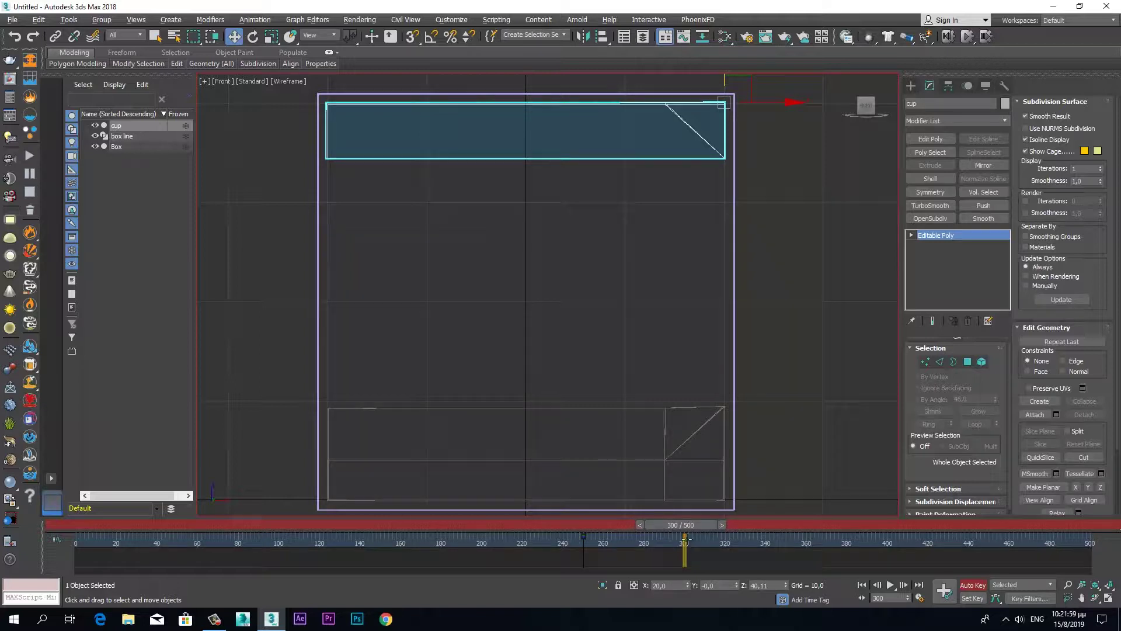
left_click_drag(684, 537, 738, 538, "shift")
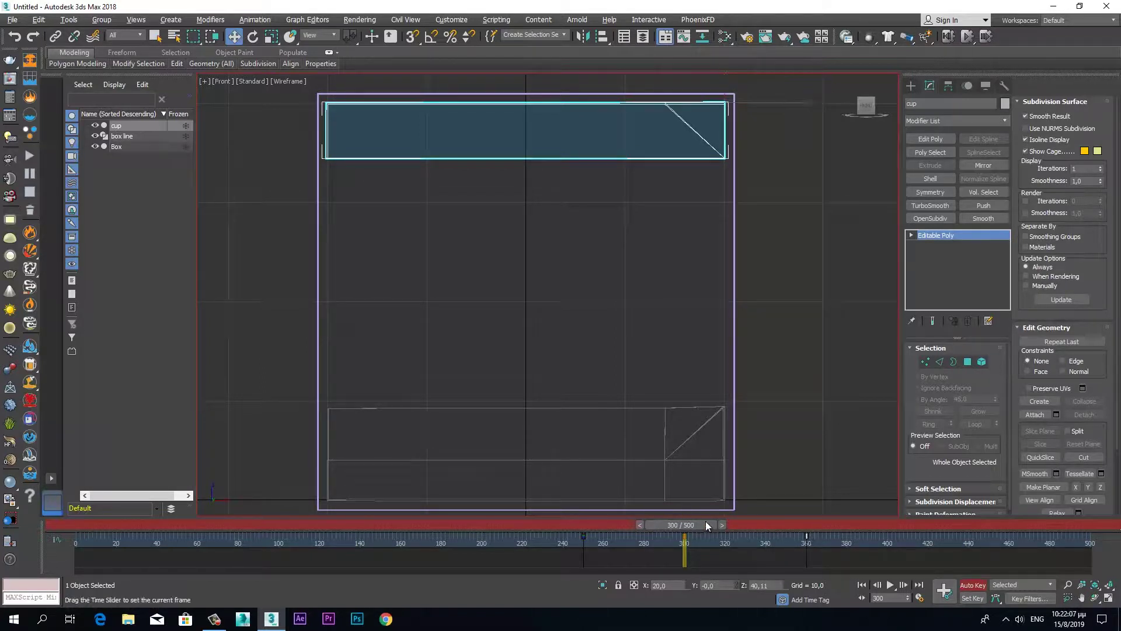
left_click_drag(706, 525, 808, 524)
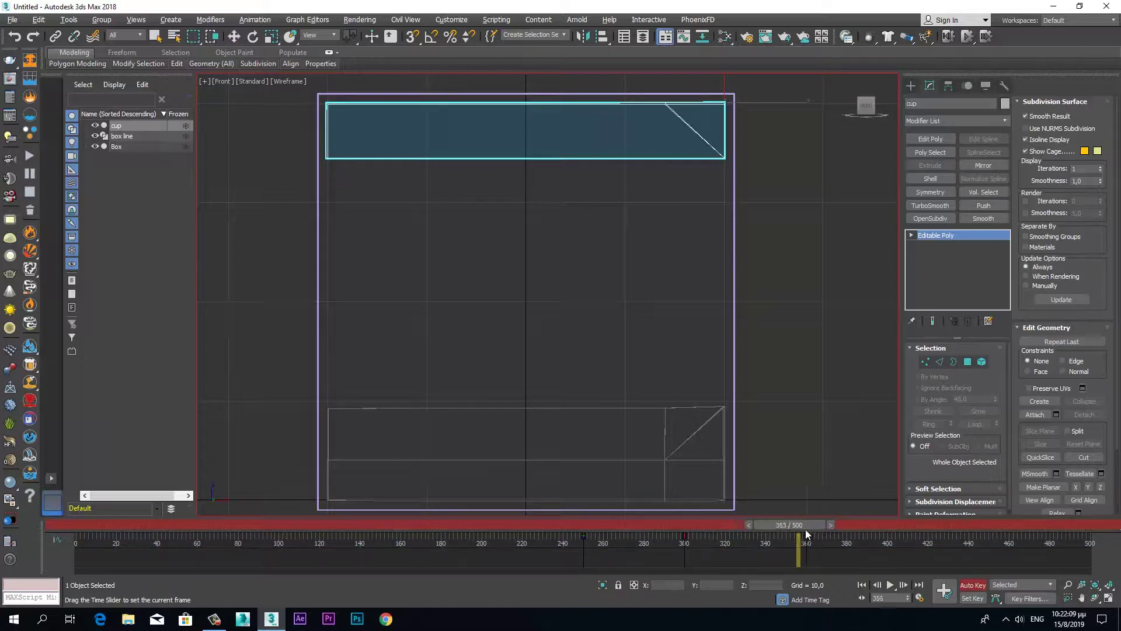
key("w")
left_click_drag(806, 536, 796, 540)
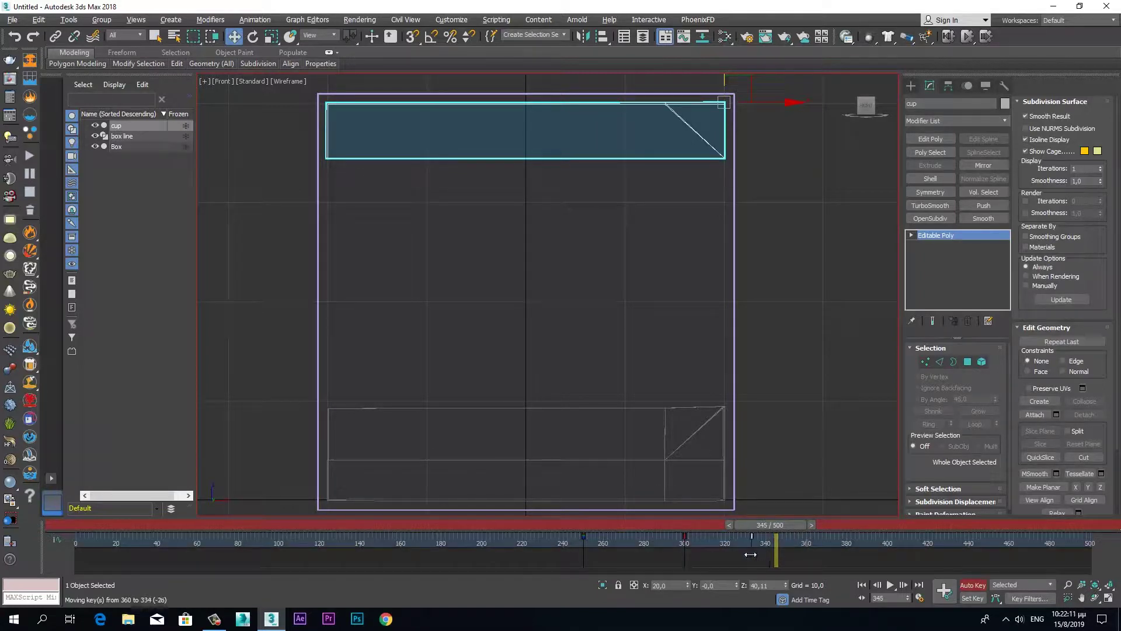
left_click_drag(748, 554, 760, 539)
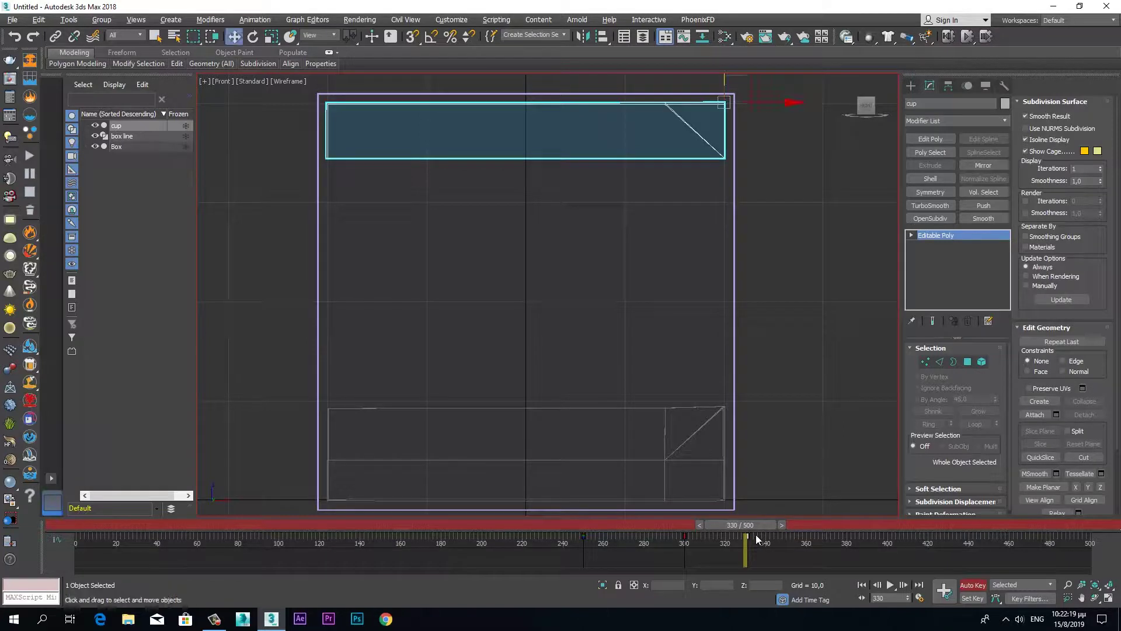
left_click_drag(749, 538, 813, 526)
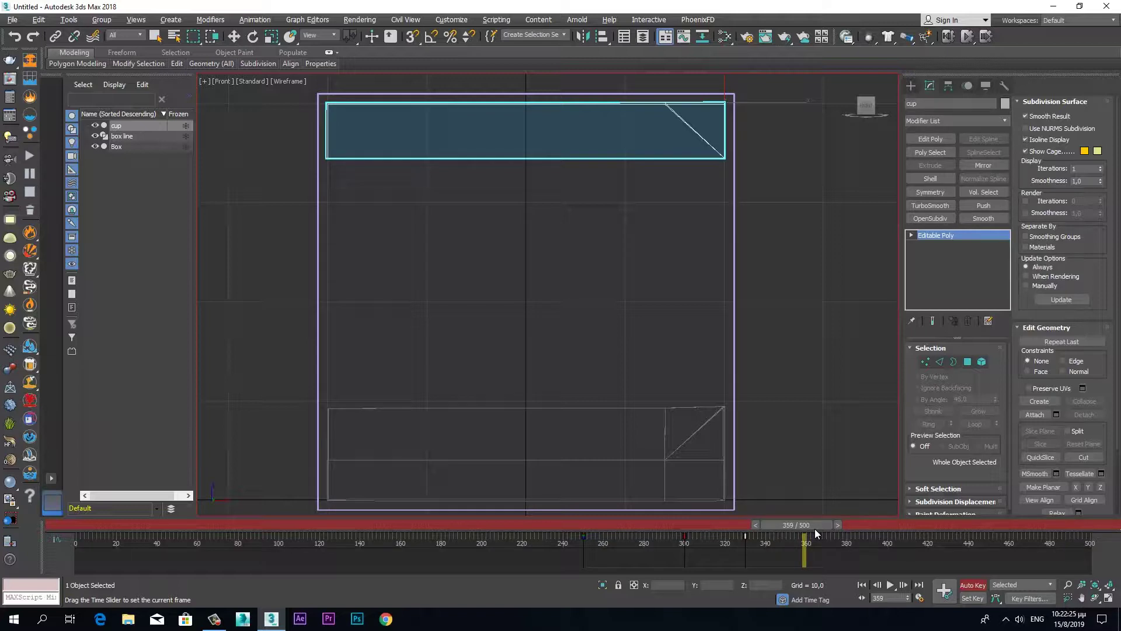
Copy the lid's frame-250 resting key to about frame 355, then play the animation.
left_click_drag(816, 533, 817, 529)
key("w")
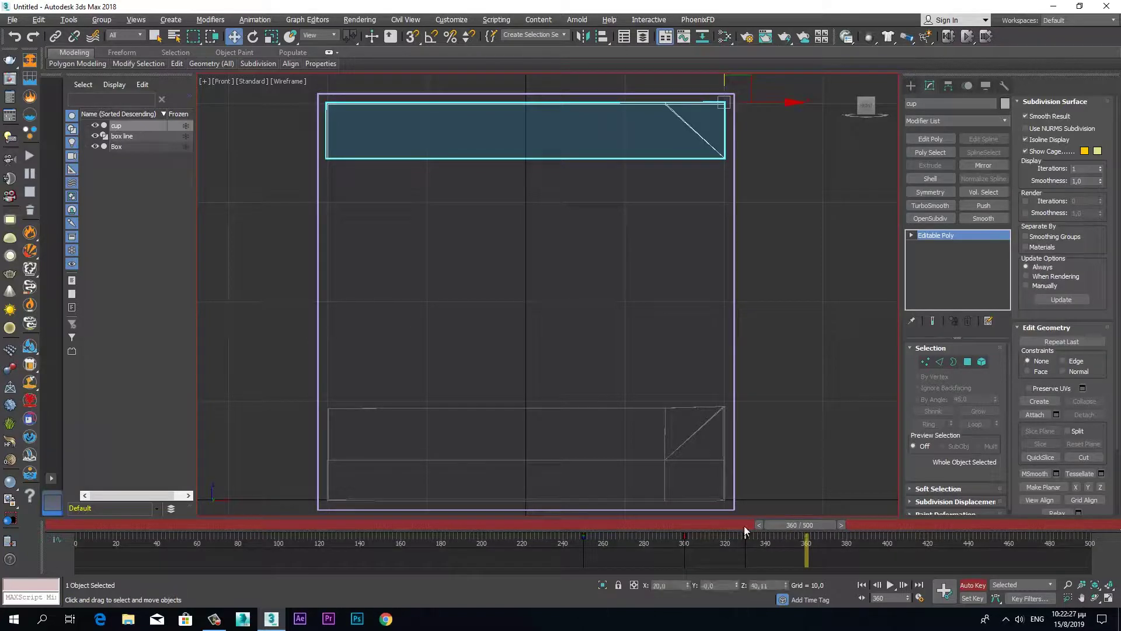
left_click(583, 539)
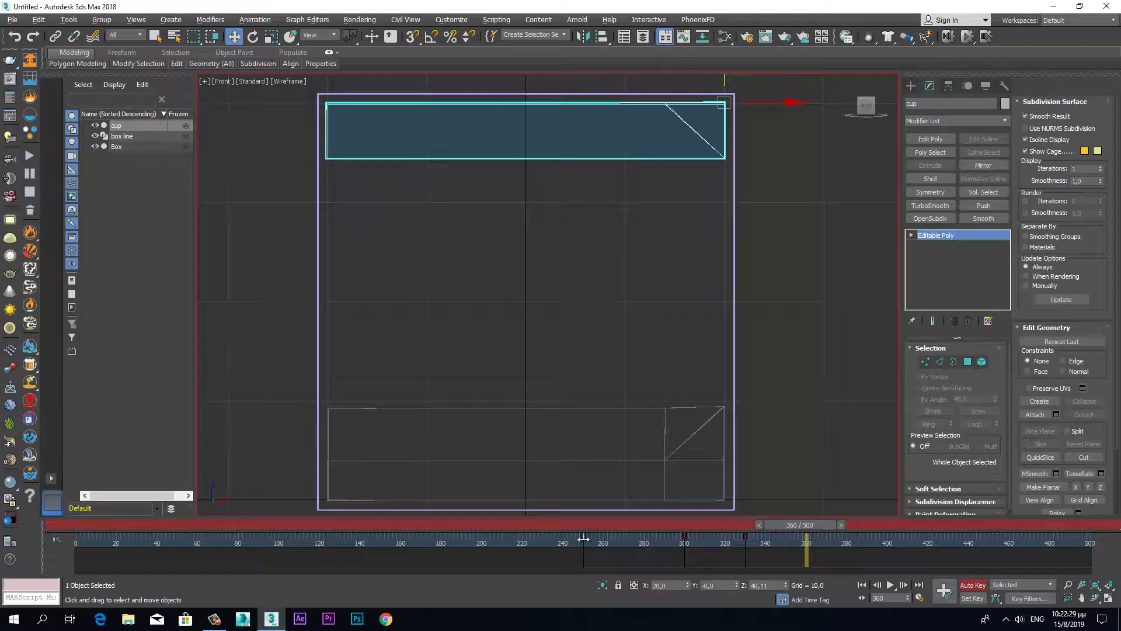
left_click_drag(583, 538, 802, 555, "shift")
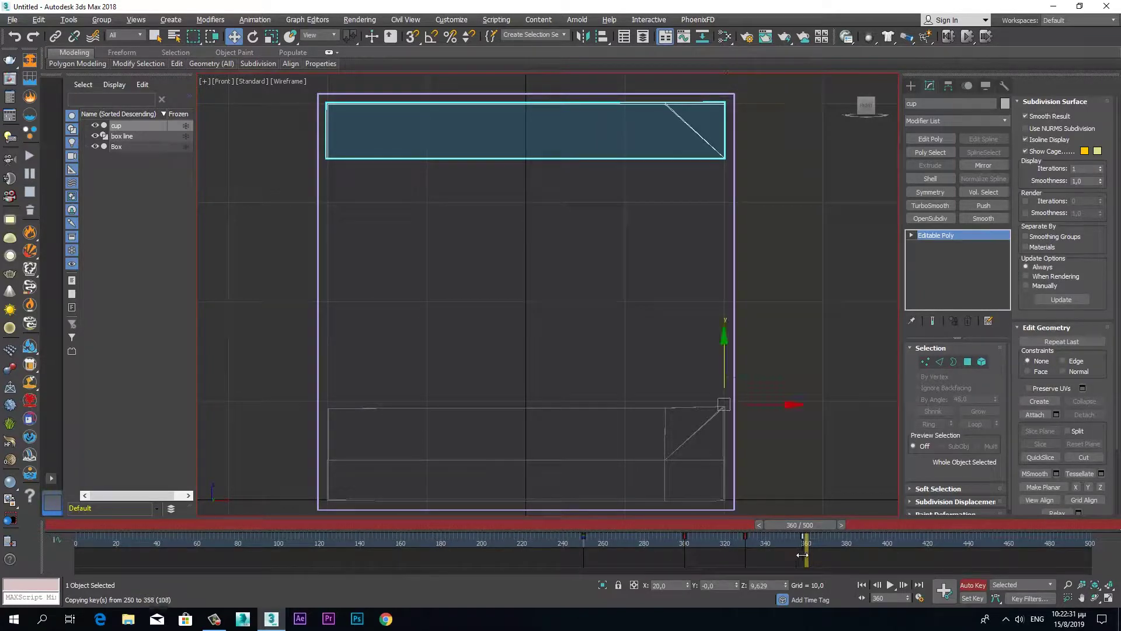
mouse_move(805, 554)
left_mouse_down("shift")
mouse_move(808, 544)
mouse_move(450, 542)
left_mouse_up("shift")
left_click(889, 586)
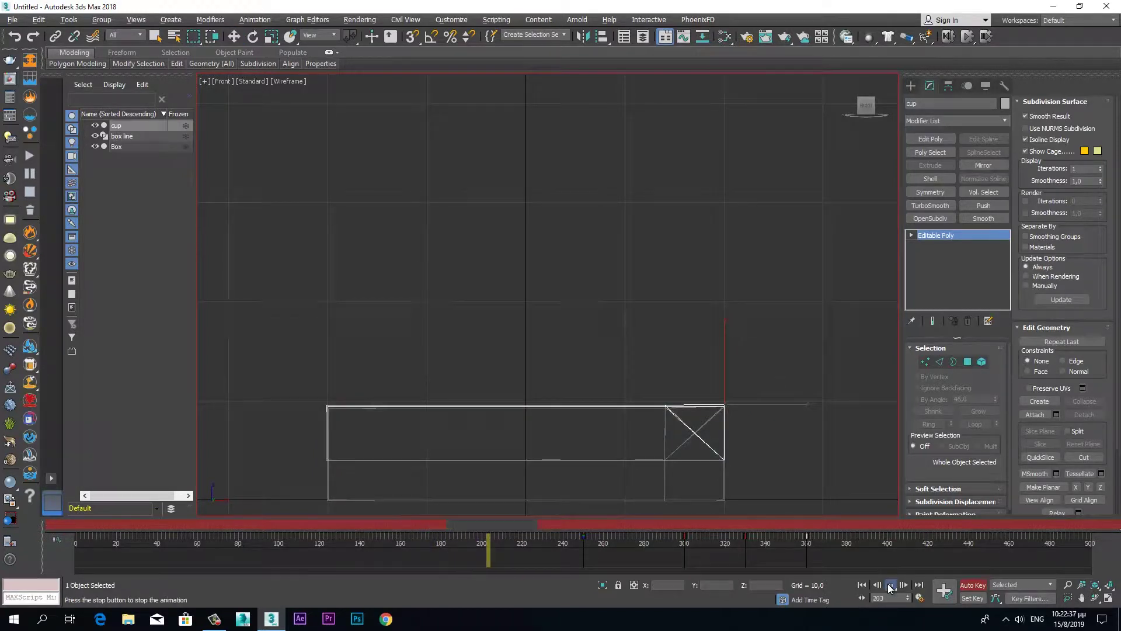
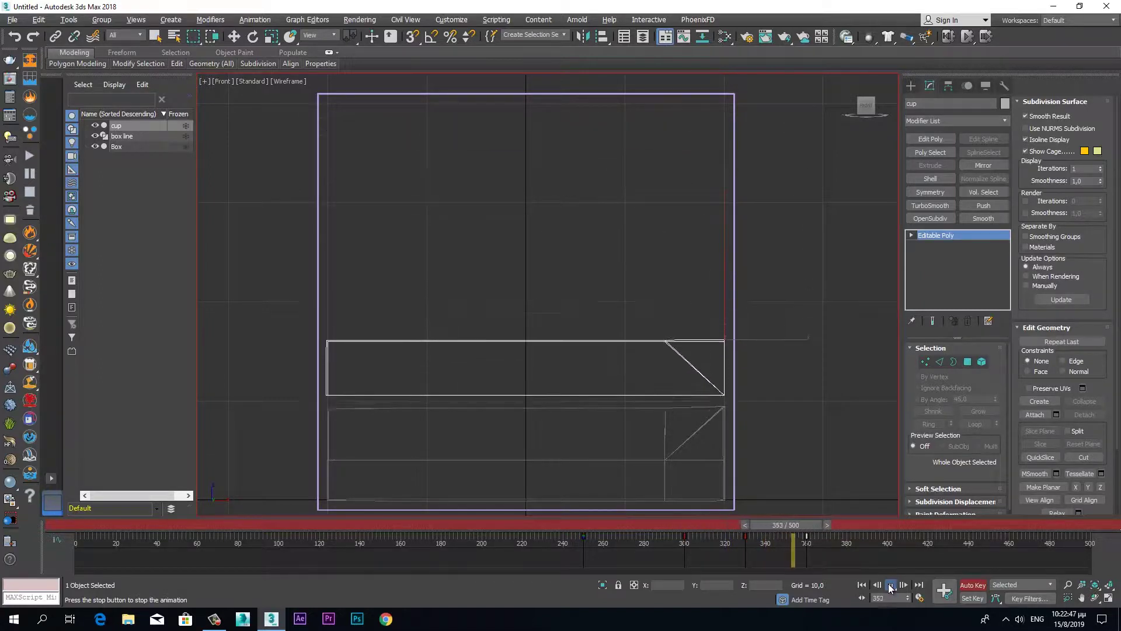
Stop playback and reselect the box line object at around frame 320.
left_click(890, 586)
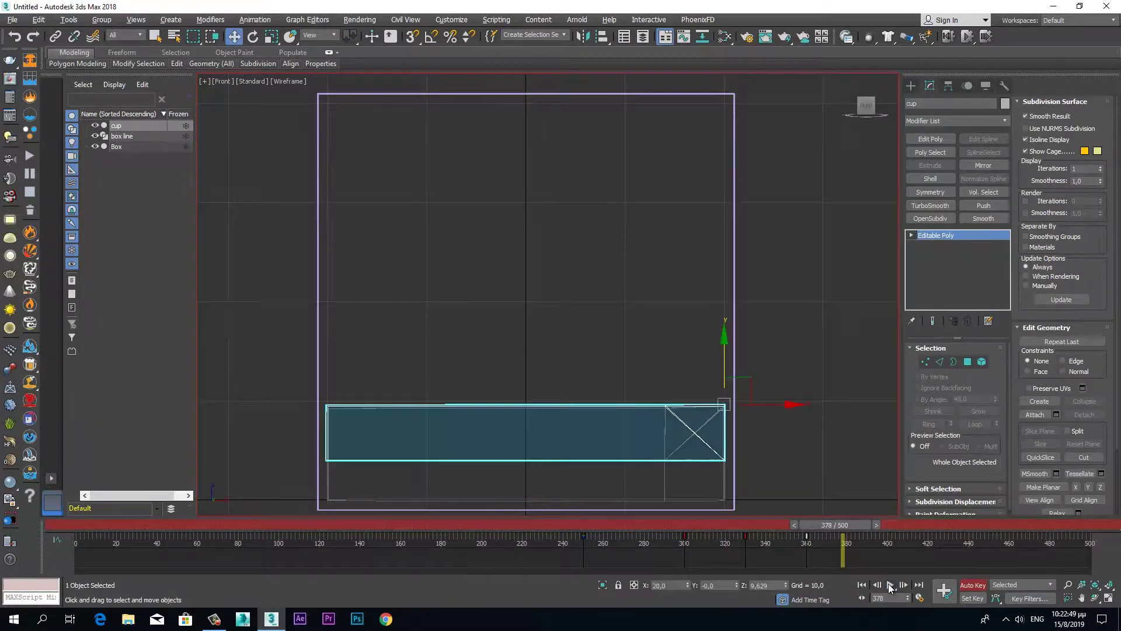
left_click_drag(861, 525, 826, 527)
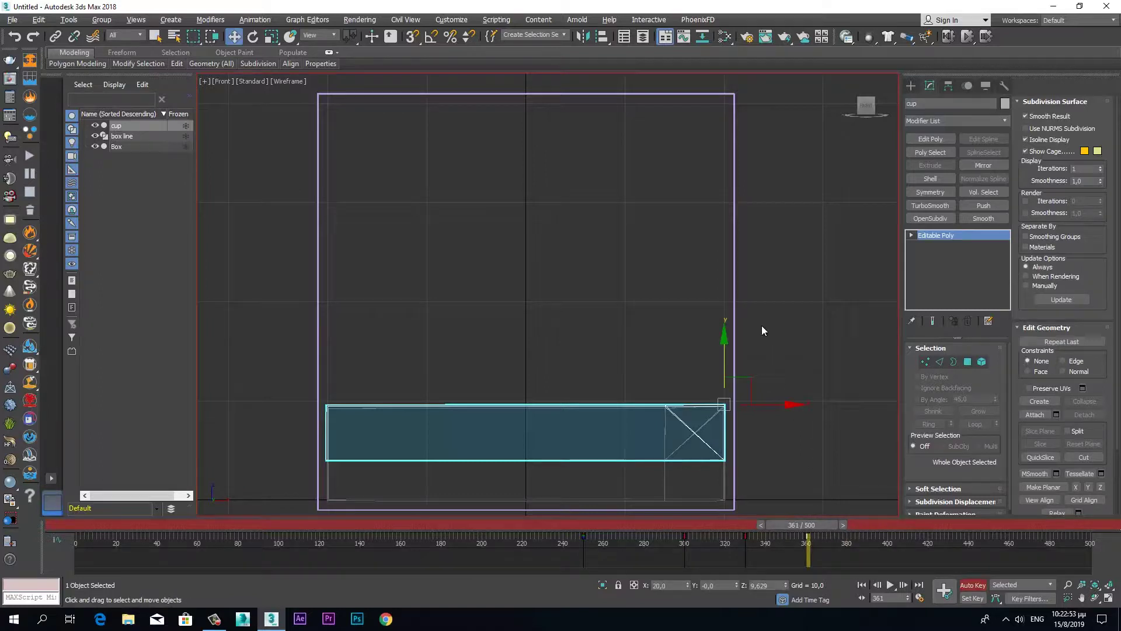
left_click(735, 311)
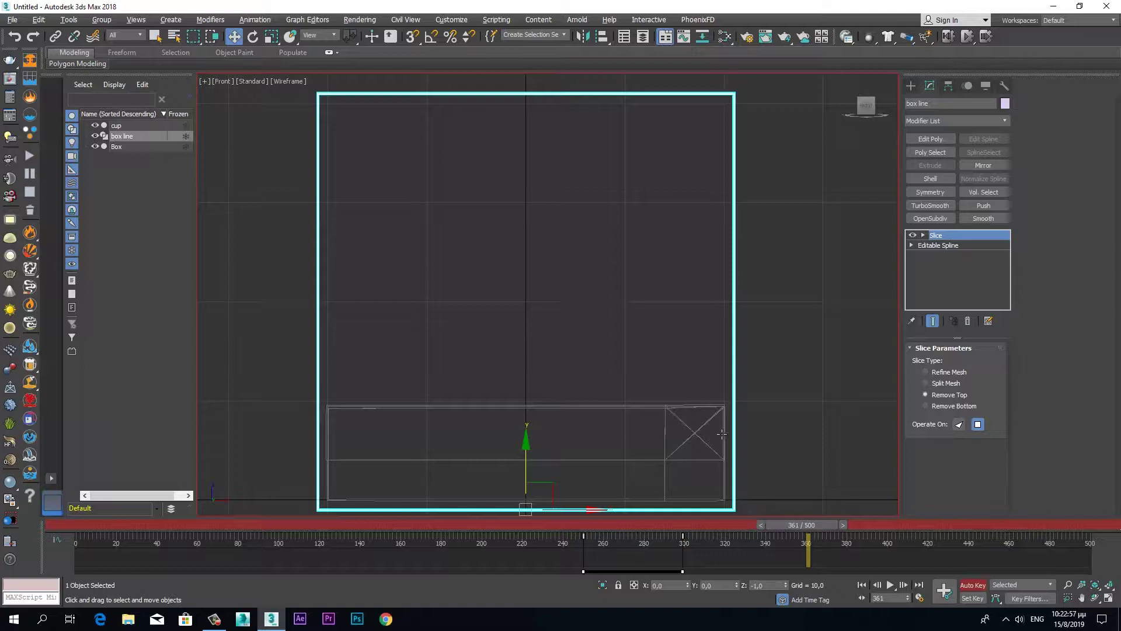
left_click(637, 416)
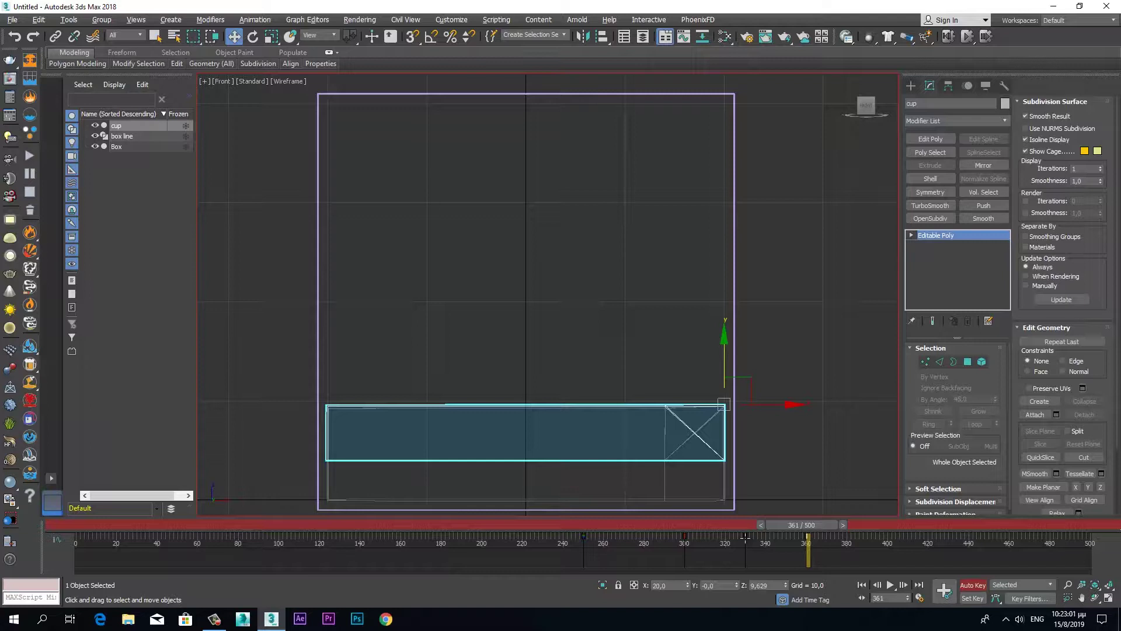
left_click(735, 342)
mouse_move(772, 524)
left_mouse_down()
mouse_move(699, 536)
mouse_move(717, 538)
left_mouse_up()
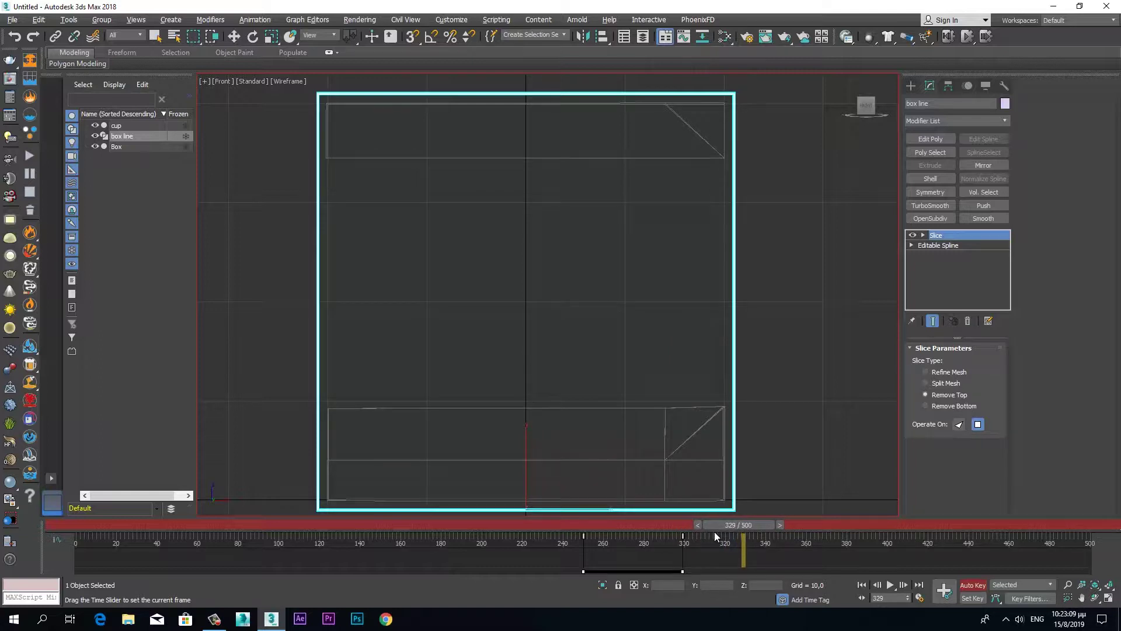
Shift-copy the box line's frame 300 key to 330 and frame 250 key to 360.
key("w")
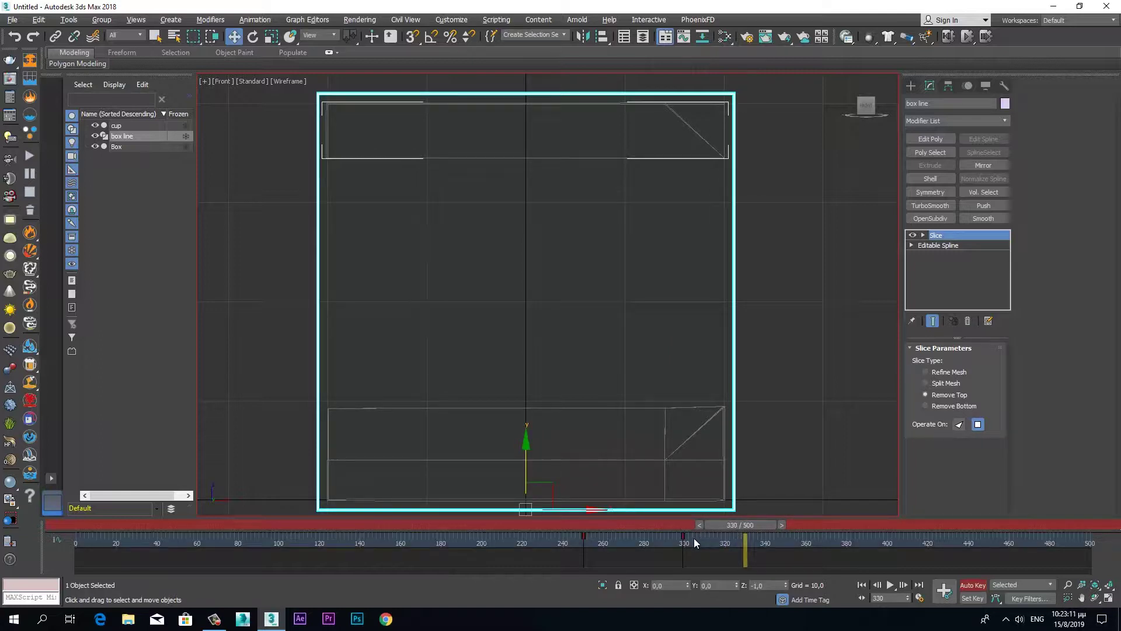
left_click(684, 538)
left_click_drag(683, 539, 735, 547, "shift")
left_click_drag(746, 545, 825, 523, "shift")
key("w")
left_click(838, 524)
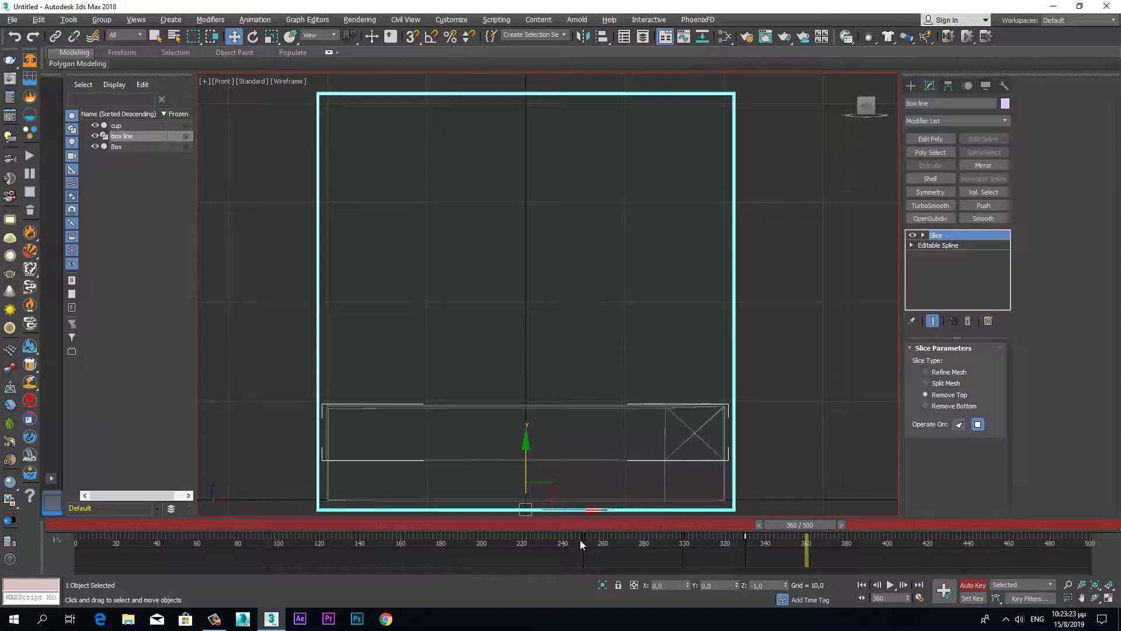
left_click_drag(583, 537, 694, 550, "shift")
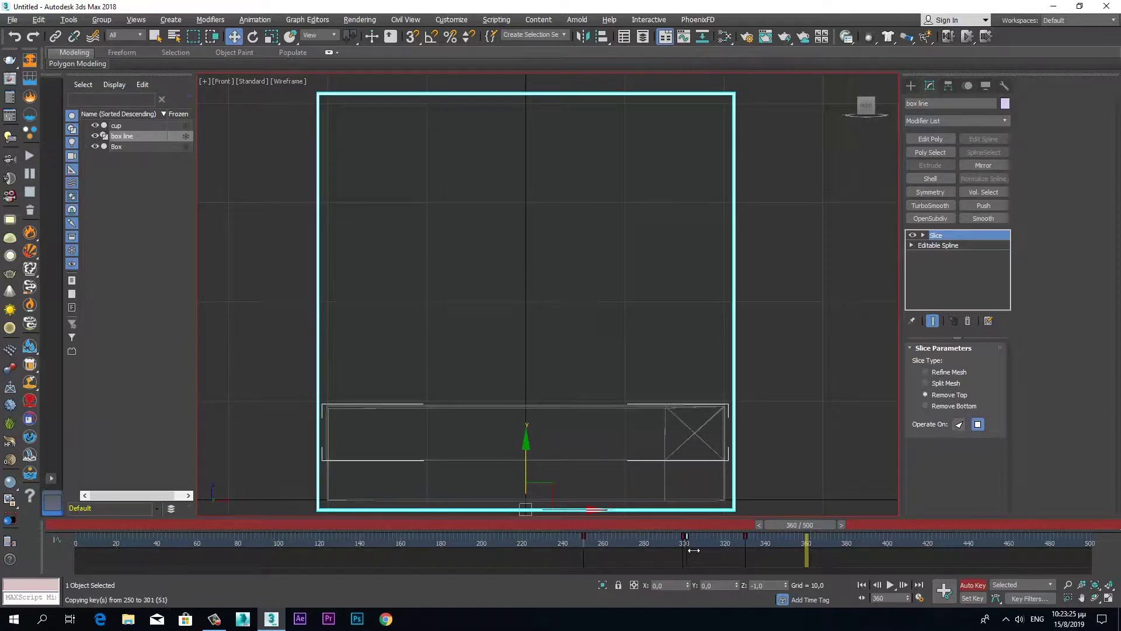
mouse_move(806, 551)
left_mouse_down("shift")
mouse_move(753, 545)
mouse_move(781, 536)
left_mouse_up("shift")
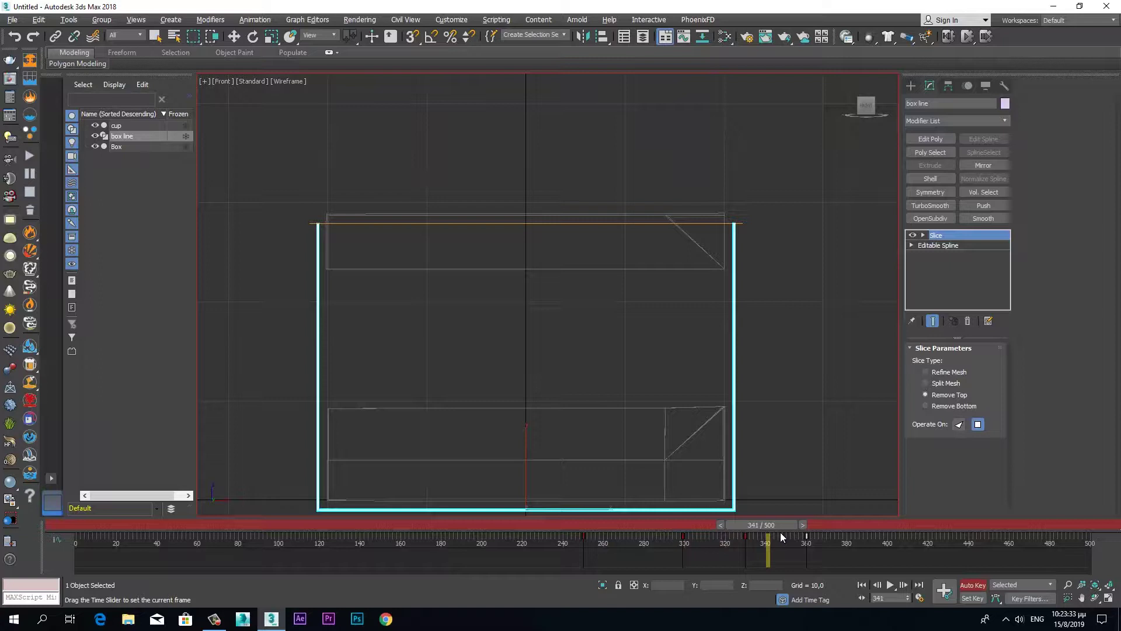
Nudge the frame 333 key to 336 and maximize the Perspective view.
key("w")
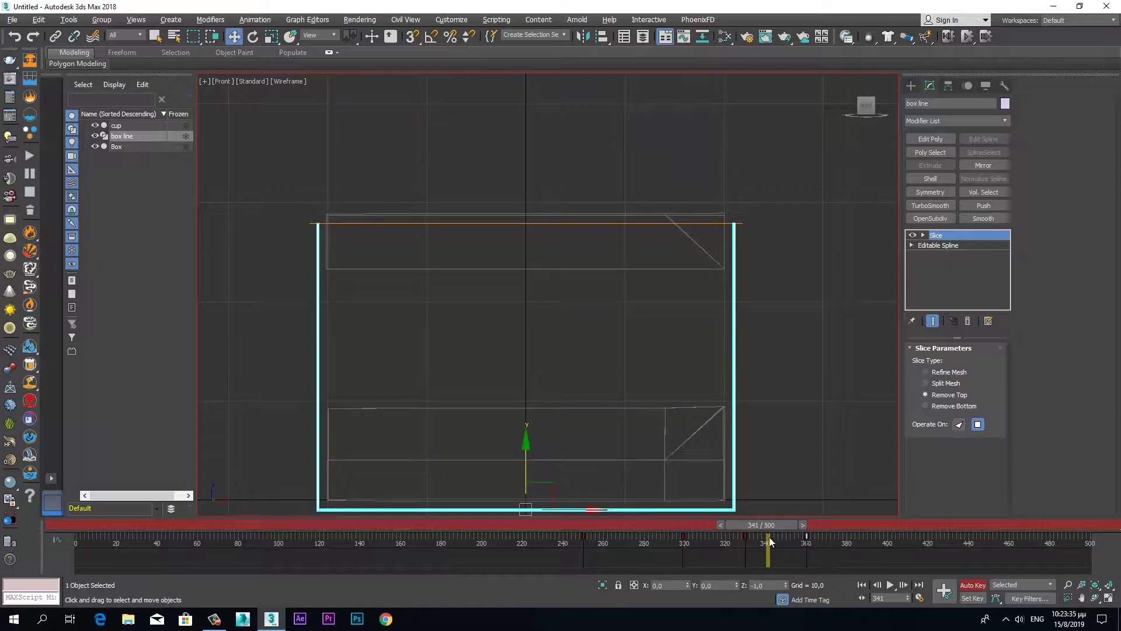
mouse_move(746, 537)
left_mouse_down()
mouse_move(826, 527)
mouse_move(781, 538)
mouse_move(800, 538)
mouse_move(814, 535)
mouse_move(668, 541)
left_mouse_up()
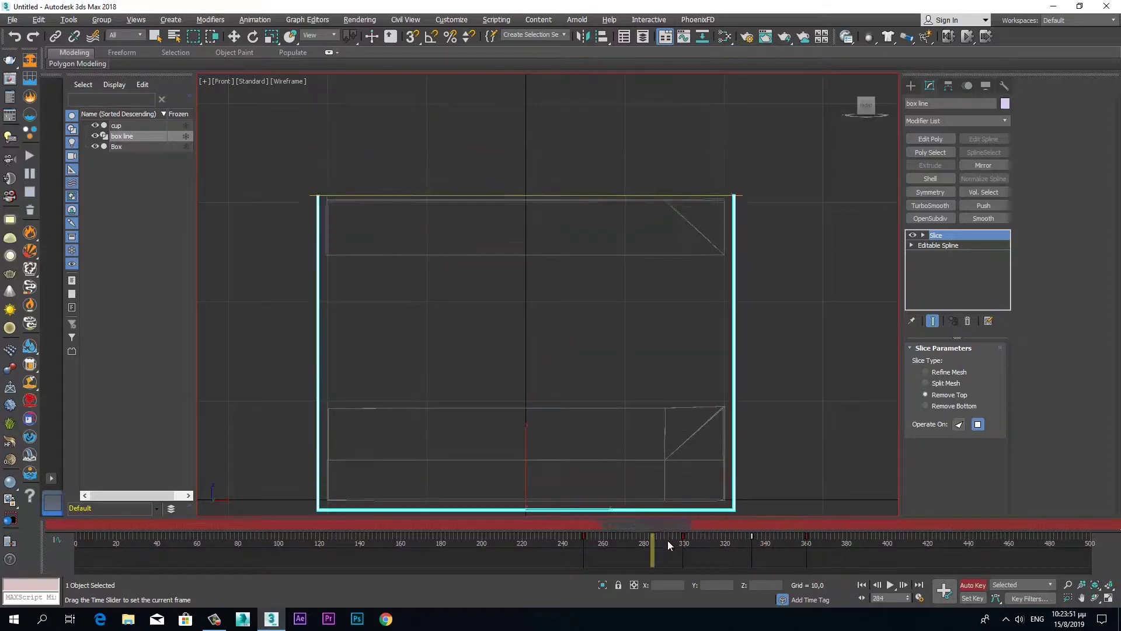
key("w")
key("alt+w")
right_click(737, 507)
key("alt+w")
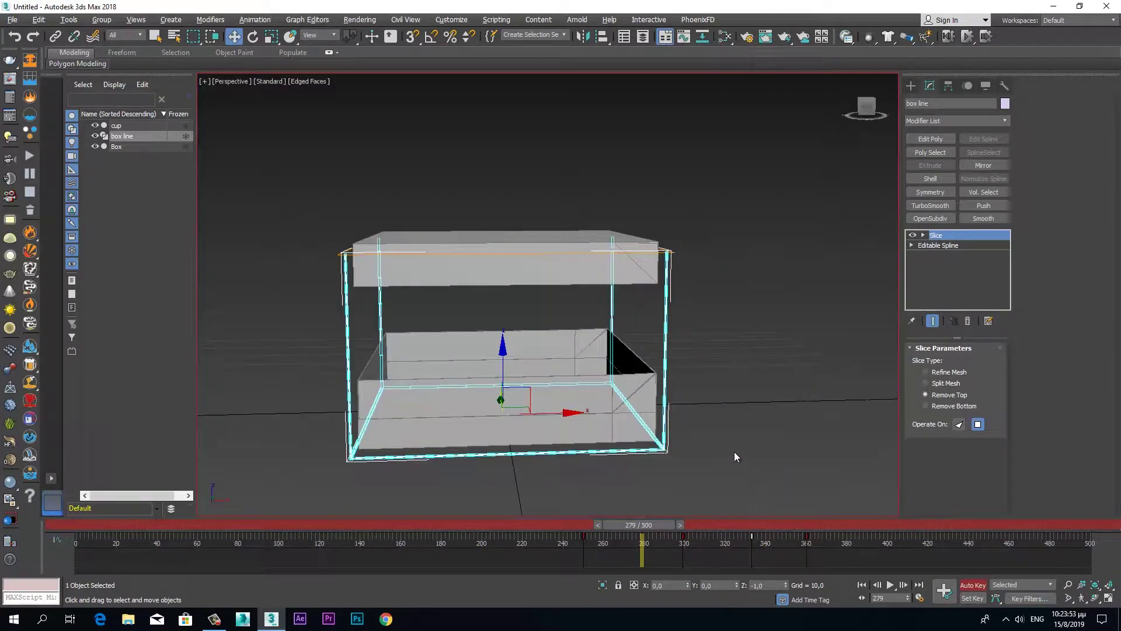
Play the animation from frame 205, then stop and return to frame 0.
left_click_drag(661, 524, 515, 525)
left_click(888, 586)
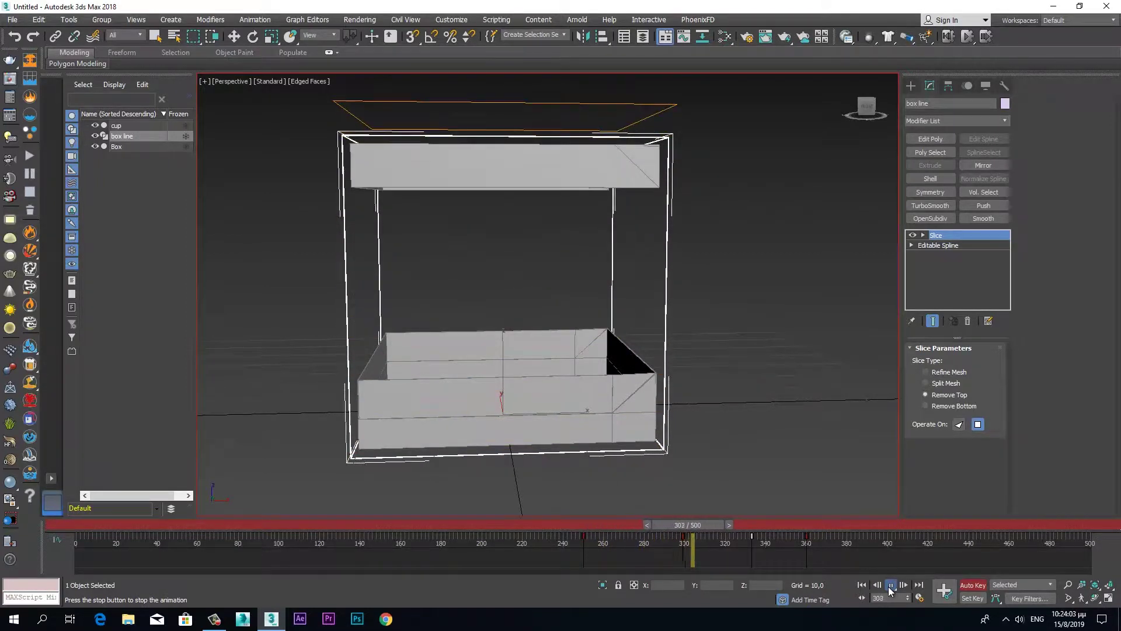
left_click(888, 587)
left_click(861, 587)
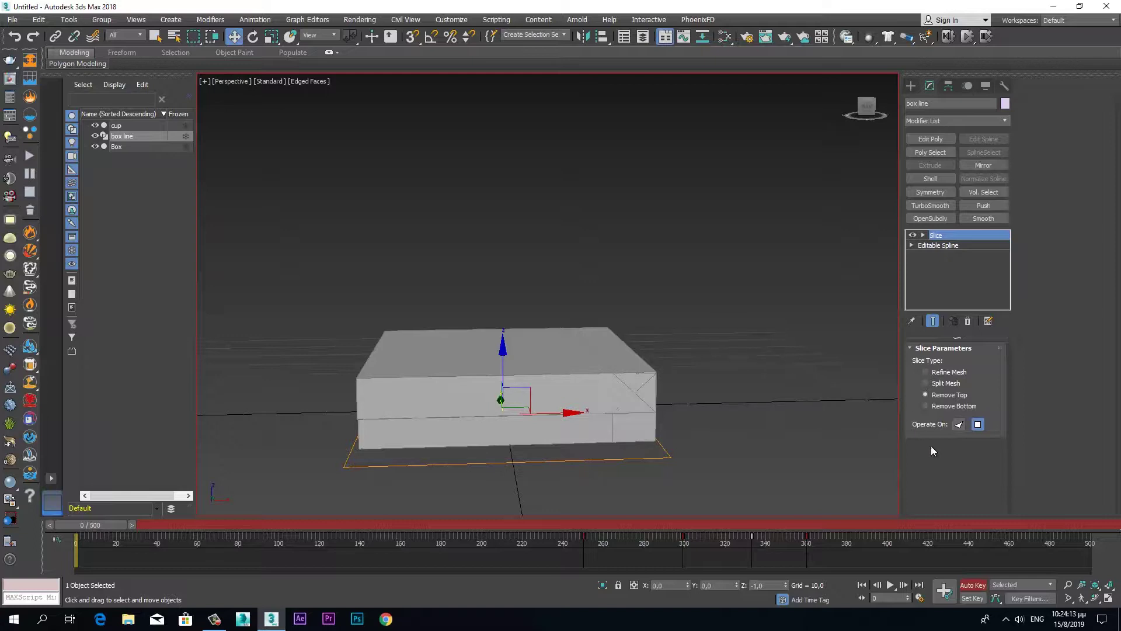
Turn Auto Key off, deselect everything and show all four viewports.
left_click(971, 585)
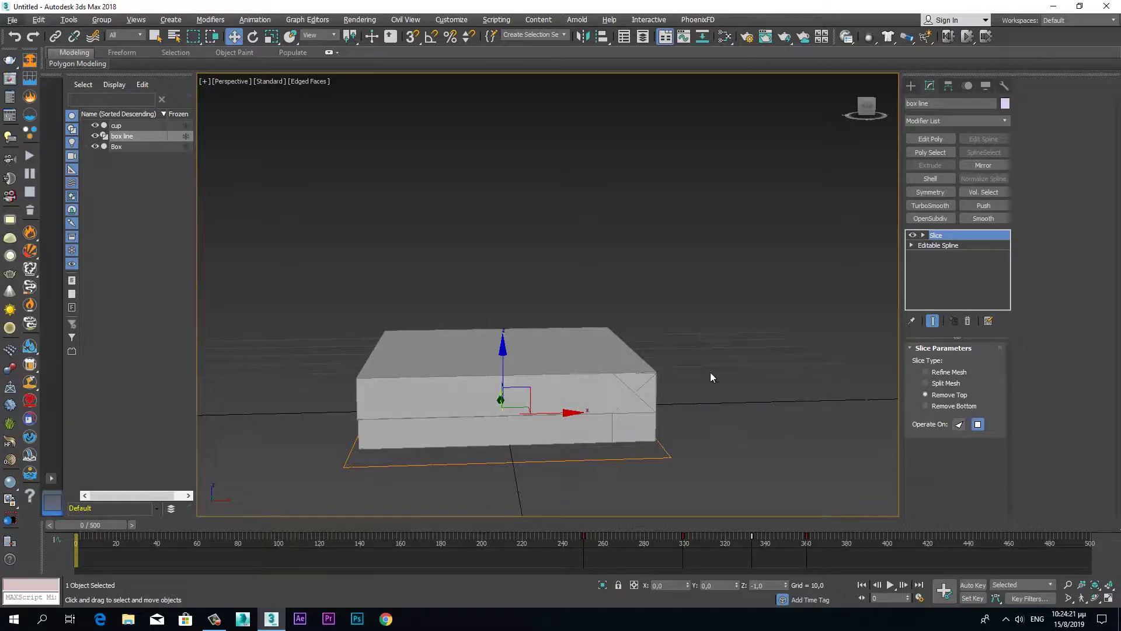
left_click(671, 302)
key("alt+w")
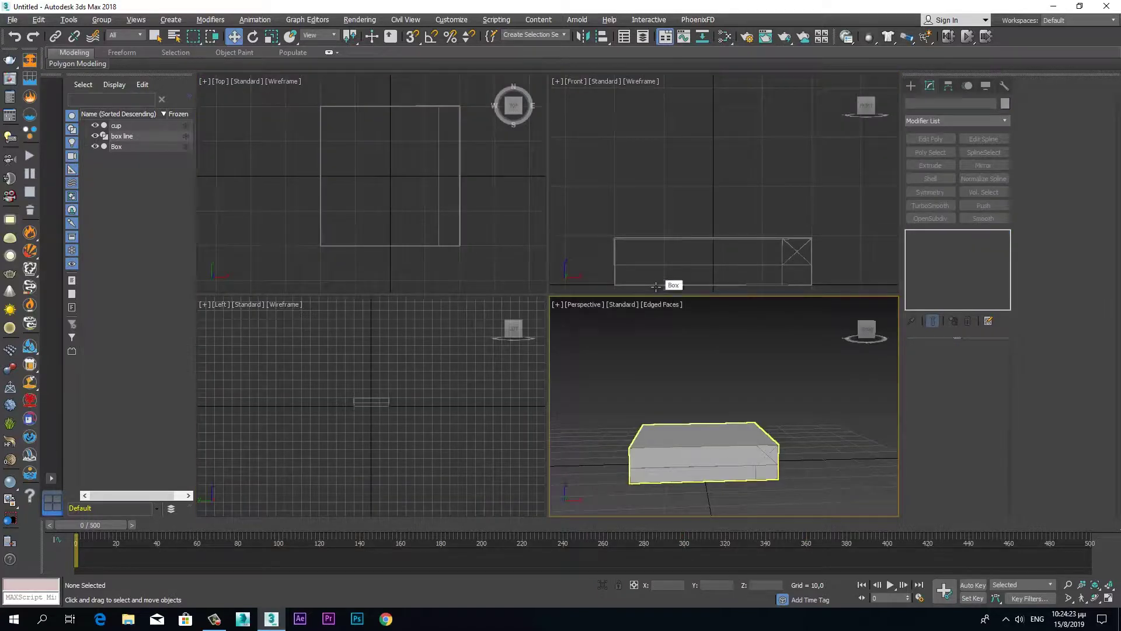
In a maximized Left view framing the box, choose the Rectangle shape tool.
left_click(462, 380)
key("alt+w")
scroll(633, 393, "up", 3)
middle_click_drag(466, 350, 543, 410)
scroll(544, 414, "up", 2)
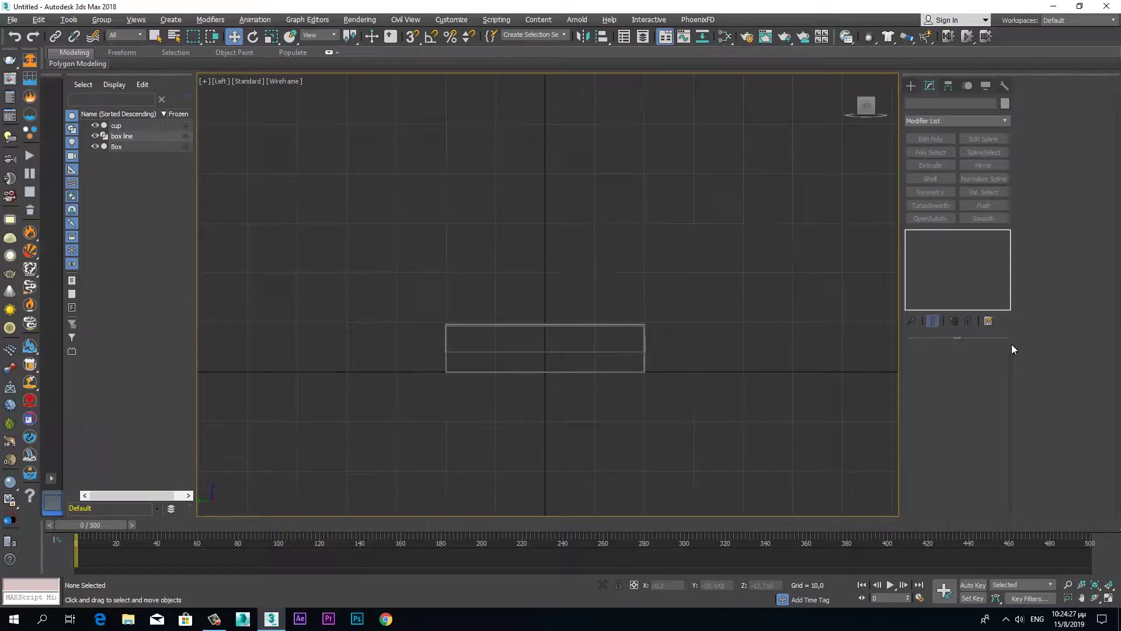
left_click(911, 86)
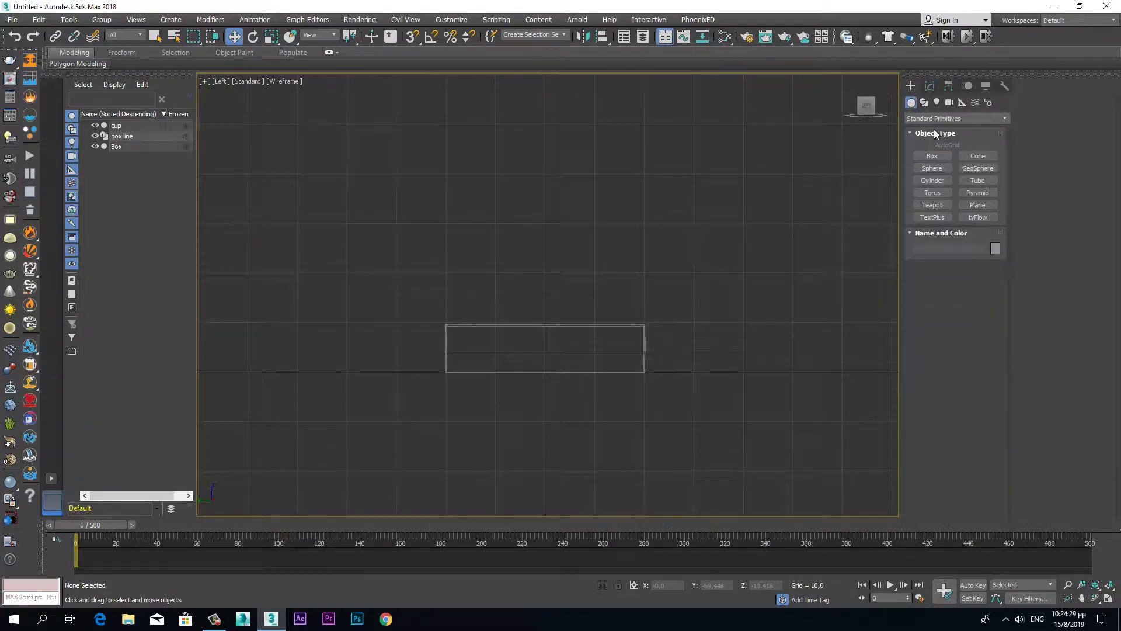
left_click(925, 103)
left_click(979, 166)
scroll(612, 327, "up", 4)
middle_click_drag(612, 278, 661, 221)
scroll(661, 220, "down", 2)
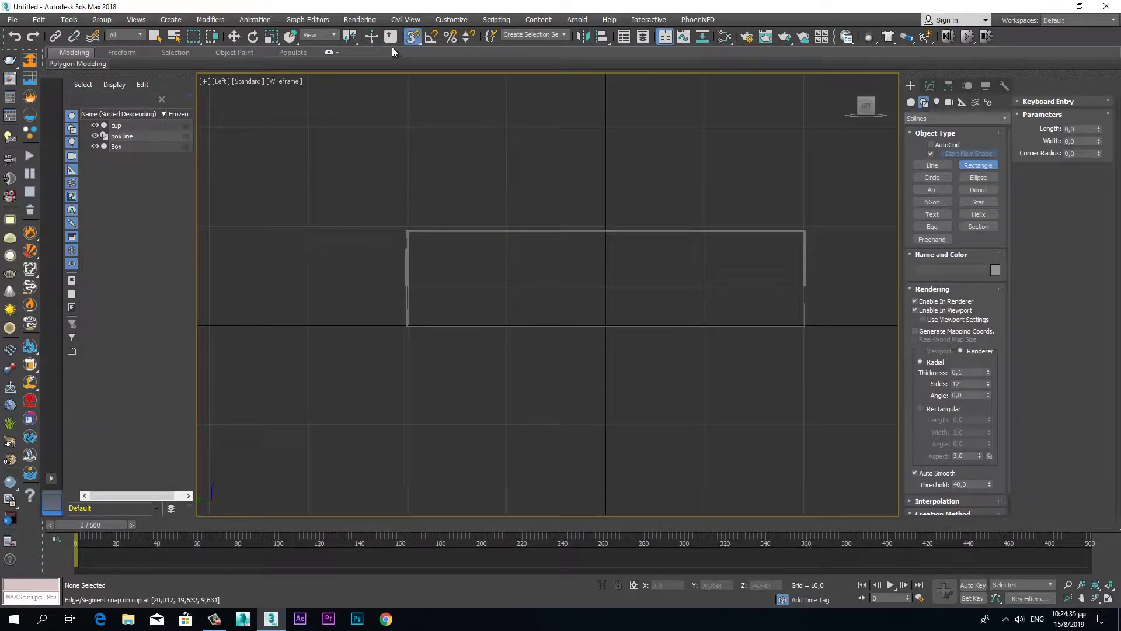
Enable Grid Points snapping and draw a rectangle around the box's side profile.
left_click(417, 37)
right_click(418, 36)
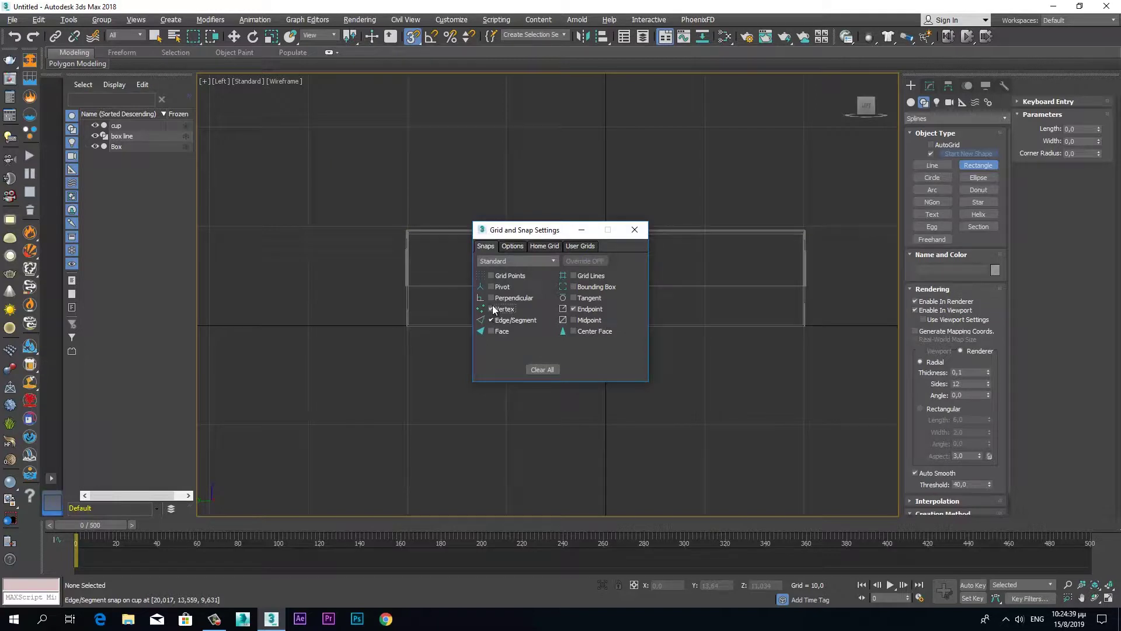
left_click(491, 276)
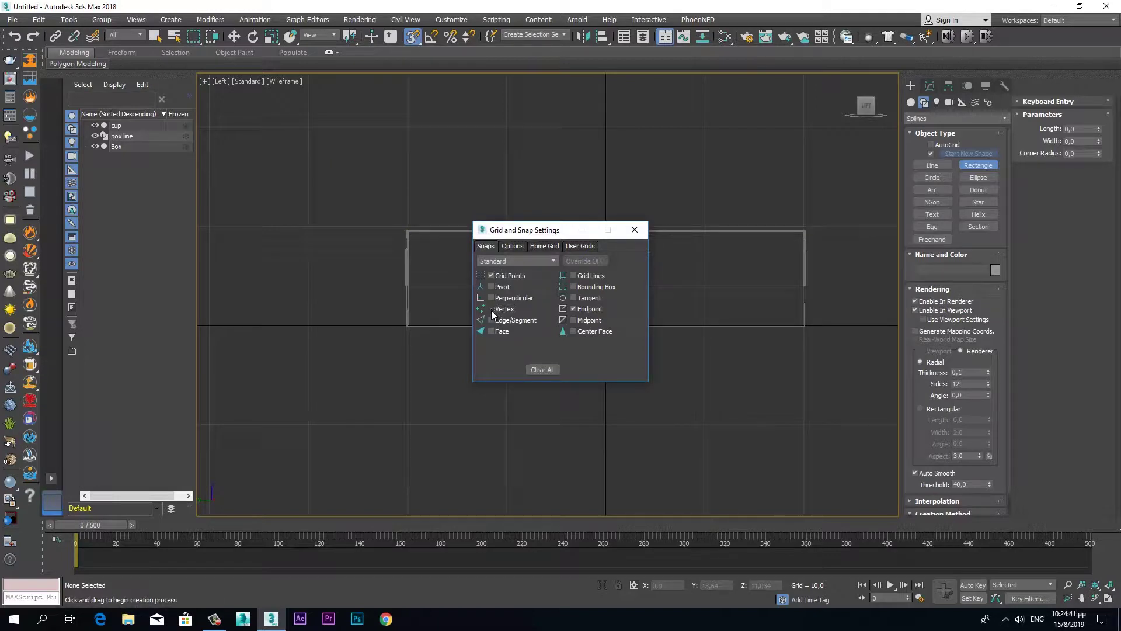
left_click(635, 229)
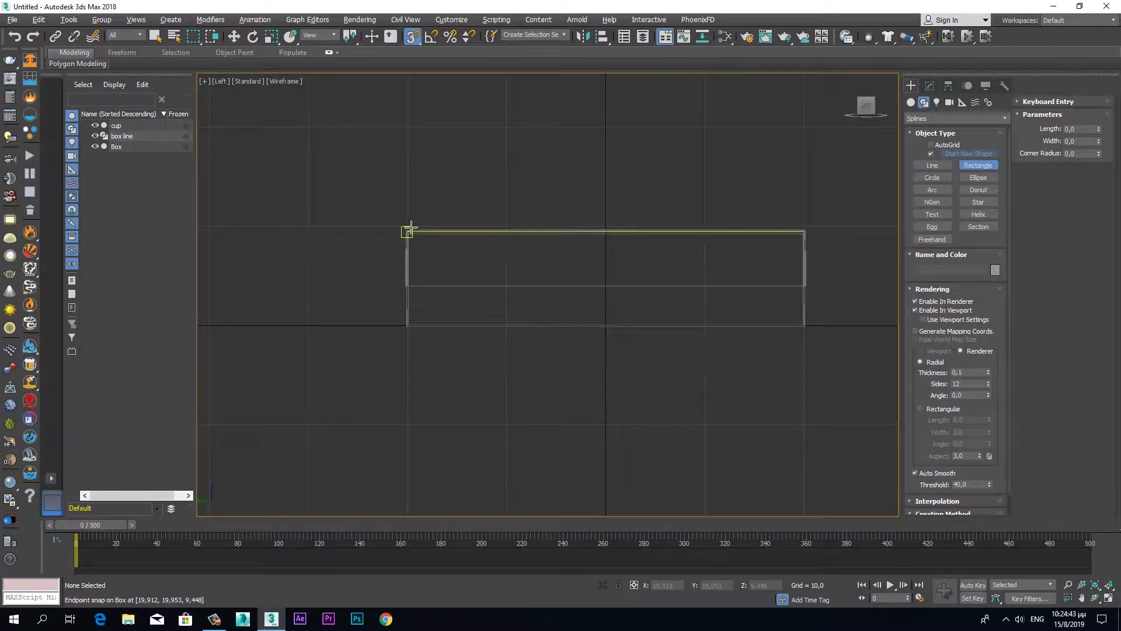
mouse_move(407, 226)
left_mouse_down()
mouse_move(710, 287)
mouse_move(803, 324)
left_mouse_up()
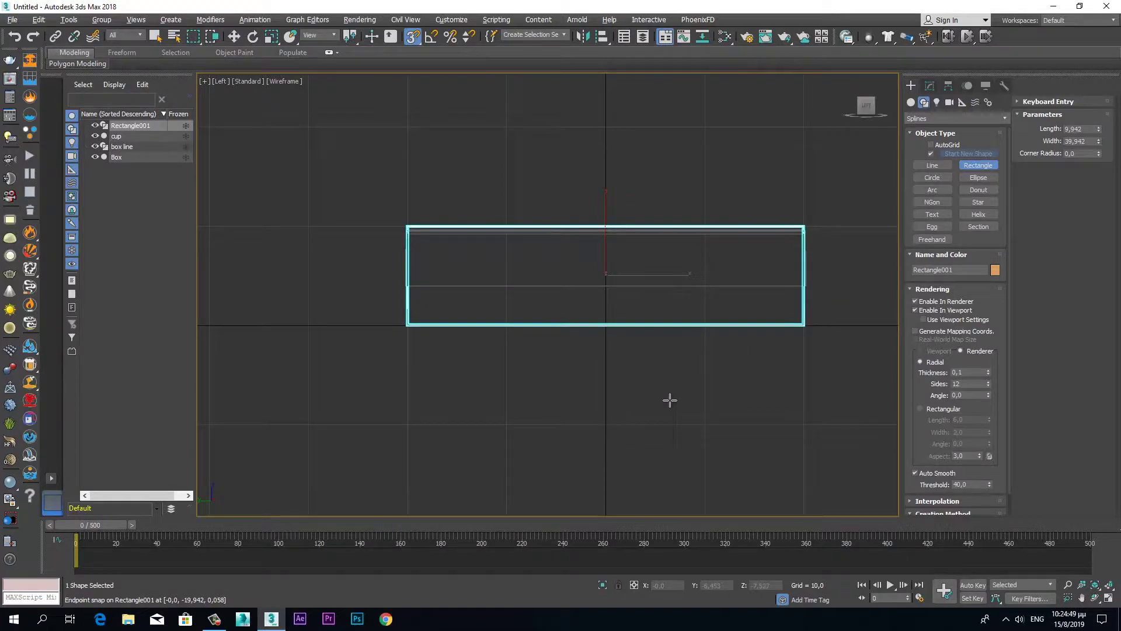
In a maximized Perspective view, make the rectangle render with a Rectangular section.
key("alt+w")
right_click(681, 417)
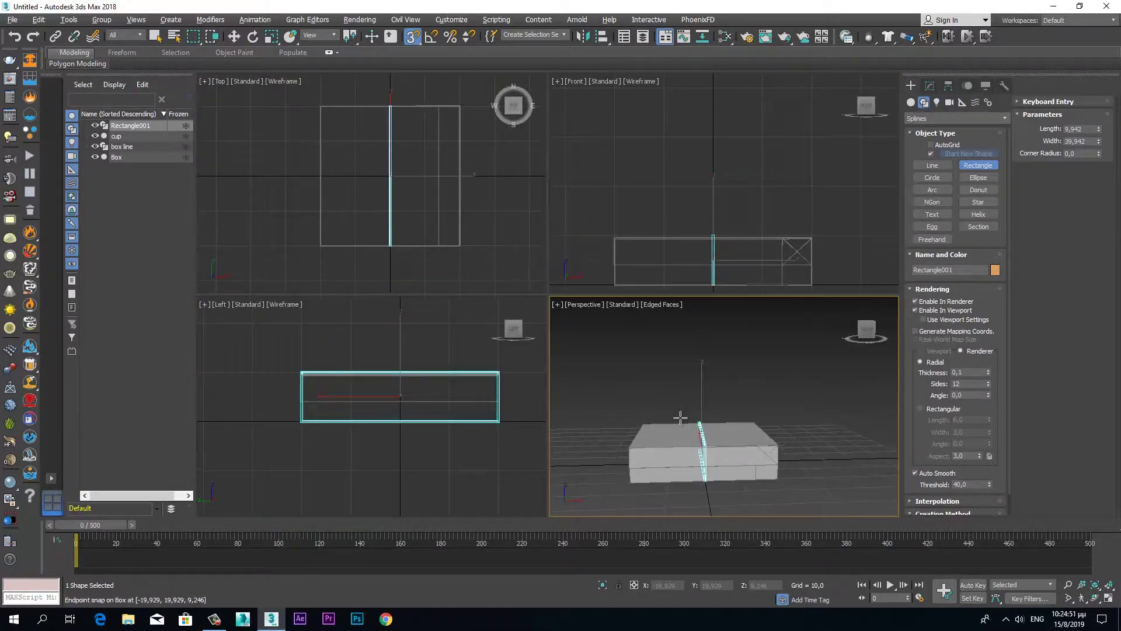
key("alt+w")
mouse_move(114, 524)
left_mouse_down()
mouse_move(689, 535)
mouse_move(392, 536)
left_mouse_up()
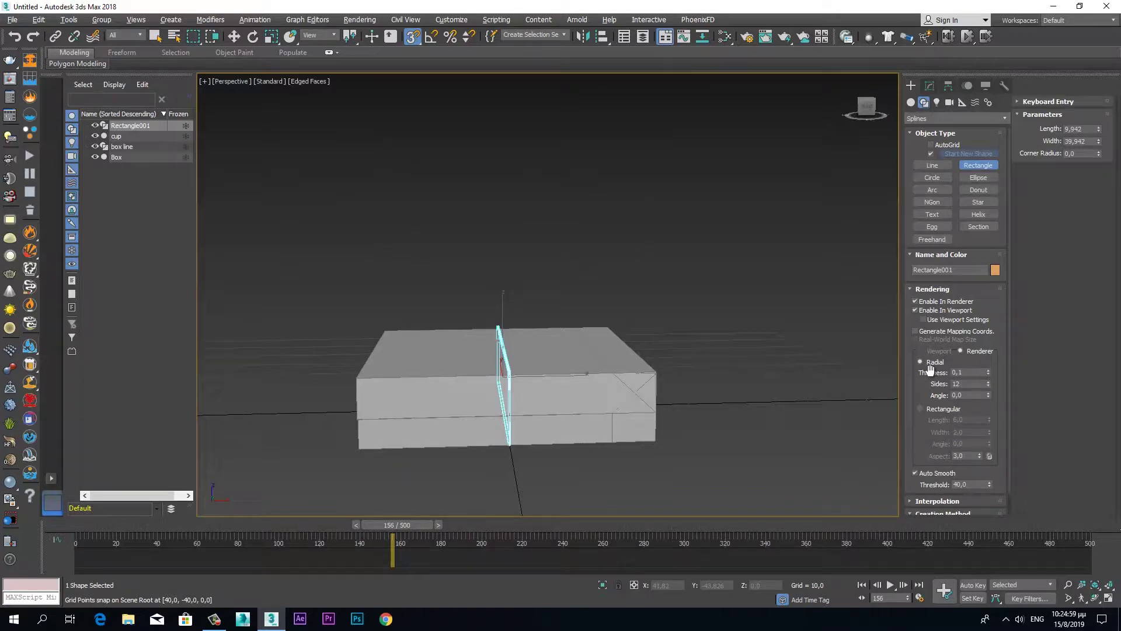
left_click(921, 408)
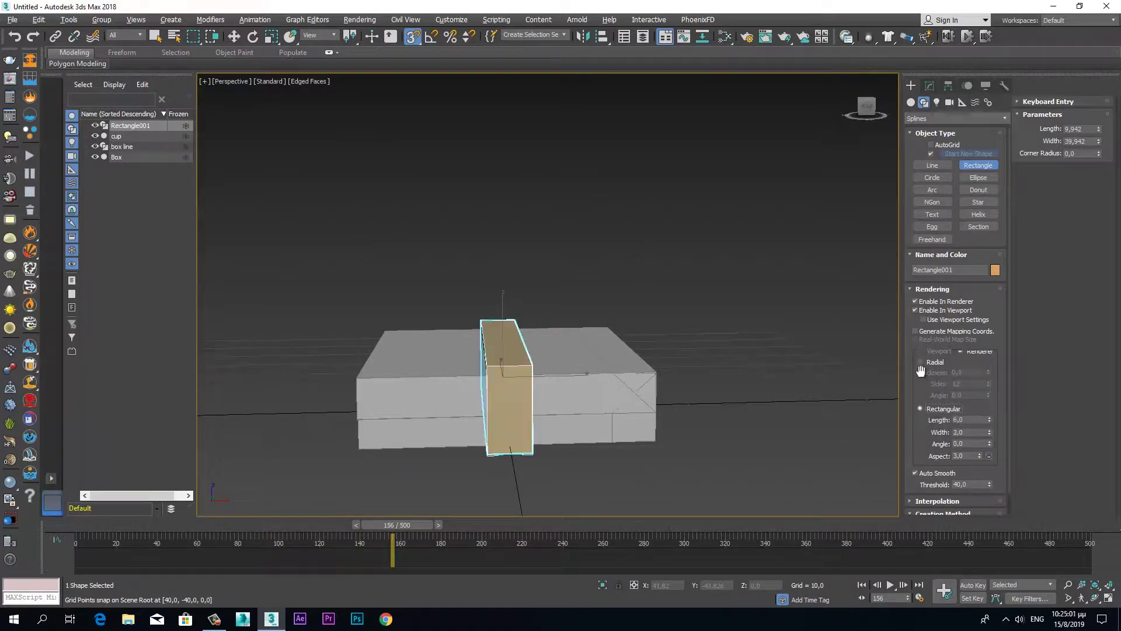
Turn off snapping and thin the band's rectangular section width to 0,01.
mouse_move(713, 443)
middle_mouse_down("alt")
mouse_move(677, 443)
mouse_move(833, 452)
middle_mouse_up("alt")
key("s")
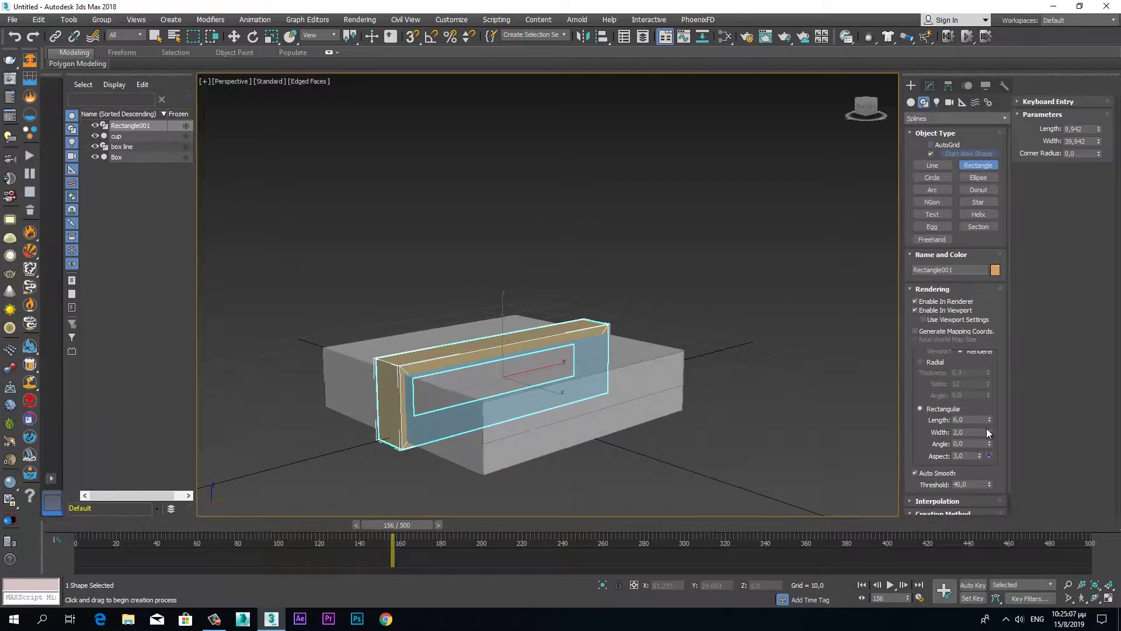
double_click(970, 432)
type("1")
key("Return")
scroll(883, 432, "up", 3)
scroll(542, 331, "up", 2)
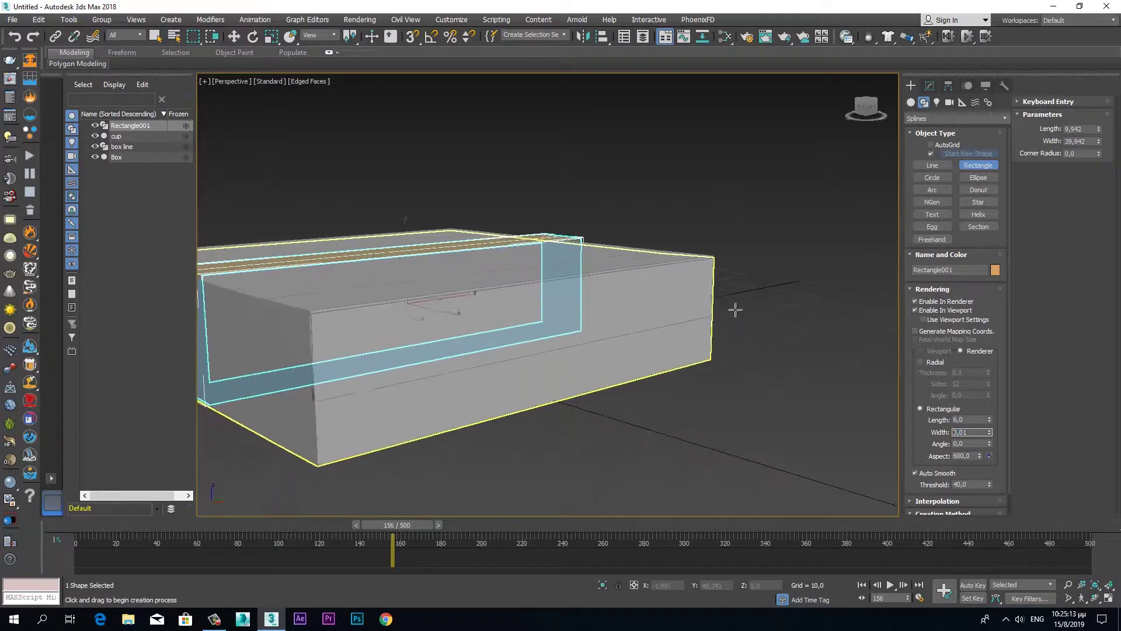
scroll(723, 302, "up", 2)
middle_click_drag(649, 368, 760, 368)
scroll(682, 348, "down", 1)
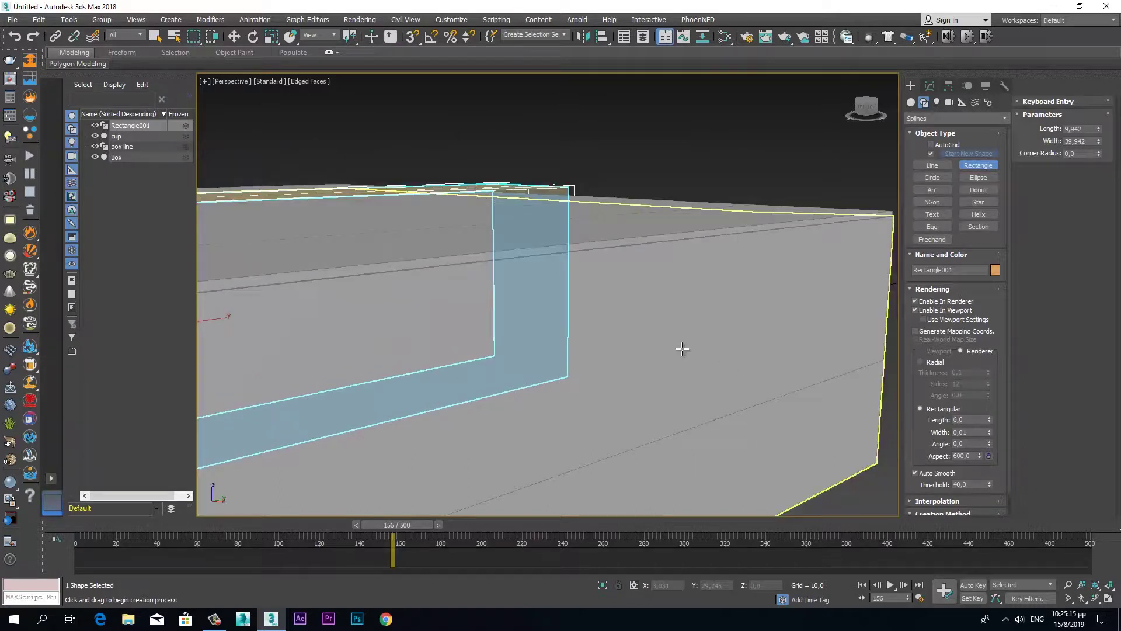
In a maximized Front view, move the band rectangle slightly downward.
key("alt+w")
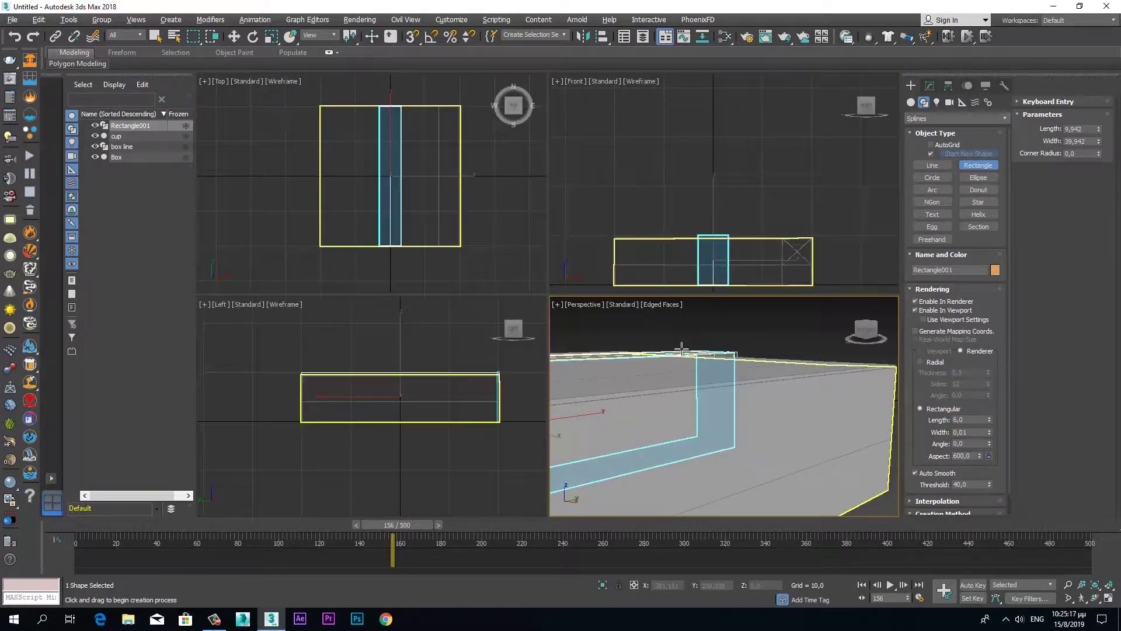
middle_click(663, 275)
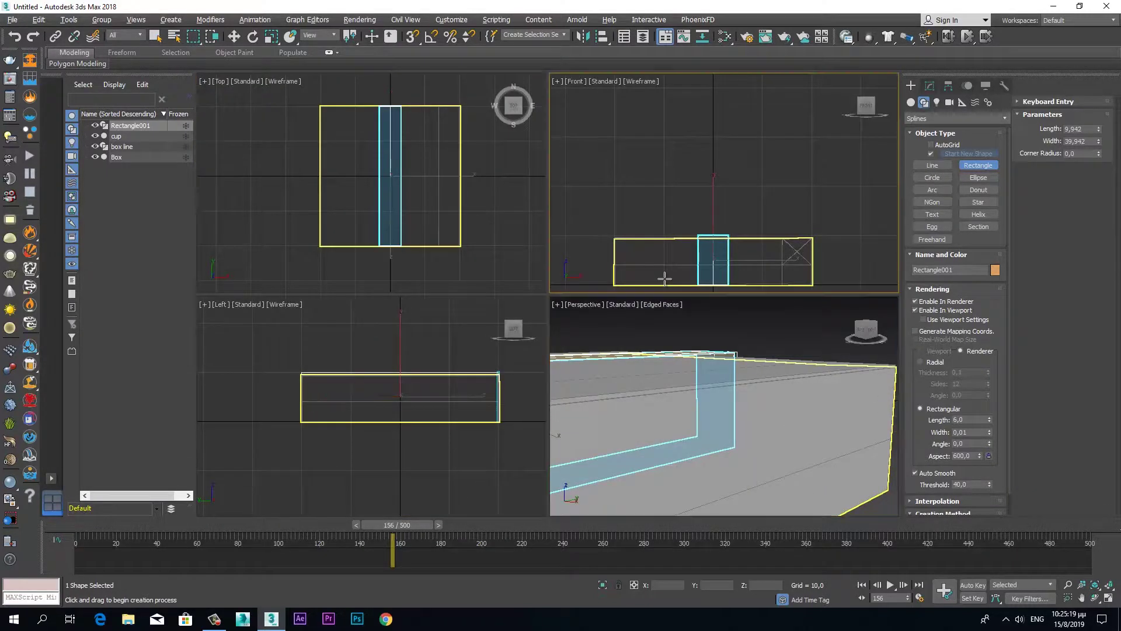
key("alt+w")
middle_click_drag(521, 395, 534, 332)
left_click(234, 37)
scroll(706, 430, "up", 2)
scroll(717, 436, "up", 2)
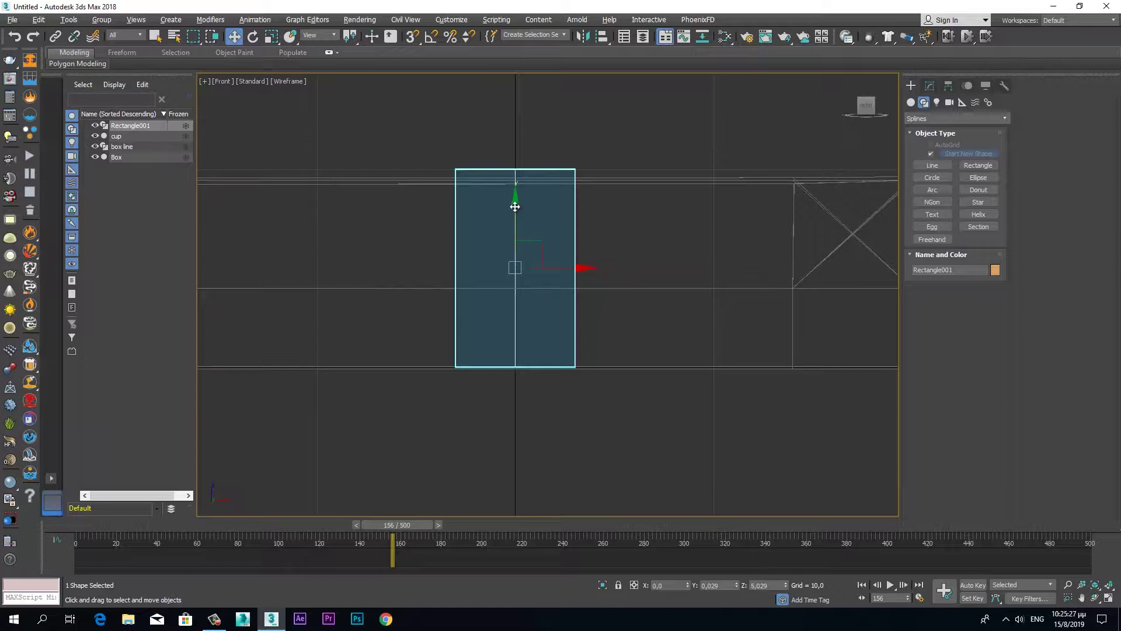
left_click_drag(514, 207, 511, 212)
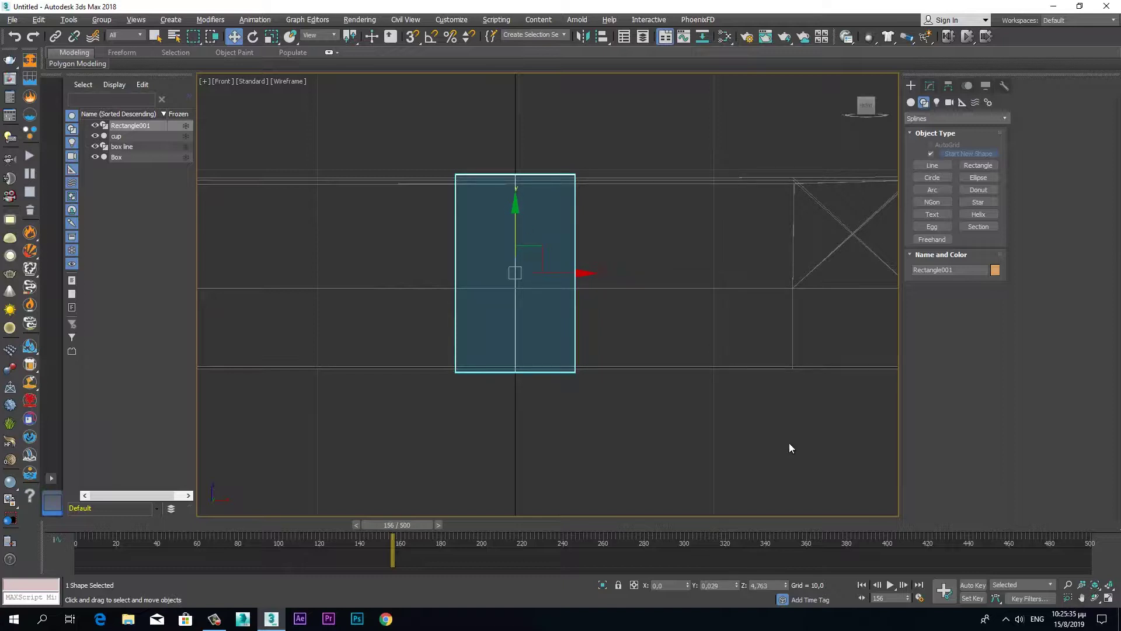
In a maximized Perspective view, reset the band's Y position to 0.
key("alt+w")
right_click(794, 478)
key("alt+w")
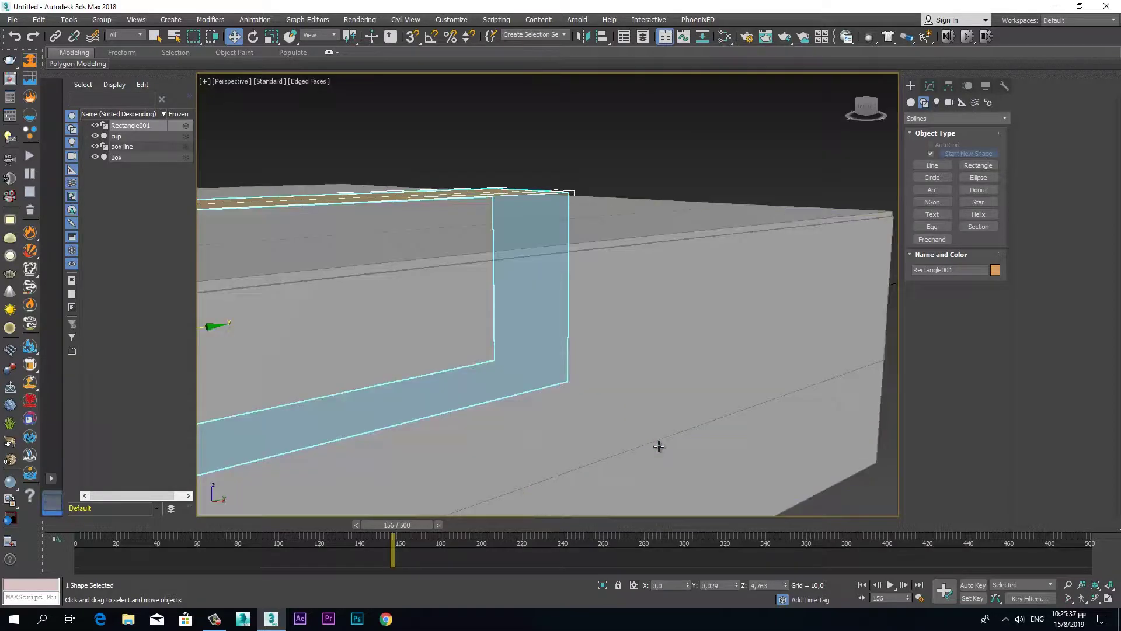
scroll(642, 433, "up", 2)
mouse_move(622, 411)
middle_mouse_down("alt")
mouse_move(538, 396)
mouse_move(593, 402)
mouse_move(558, 415)
mouse_move(710, 417)
middle_mouse_up("alt")
right_click(736, 585)
mouse_move(691, 454)
middle_mouse_down("alt")
mouse_move(776, 458)
mouse_move(573, 393)
mouse_move(720, 388)
middle_mouse_up("alt")
left_click(930, 85)
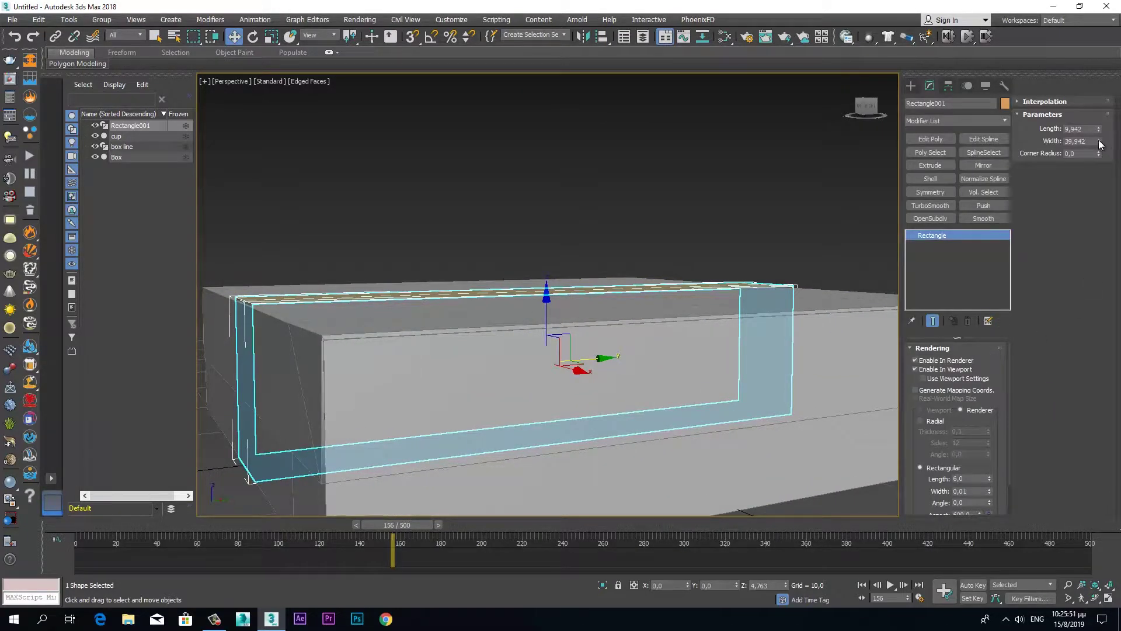
Set the rectangle's Width to 40 and orbit to check the band's fit.
left_click_drag(1090, 141, 1010, 141)
type("41")
key("Return")
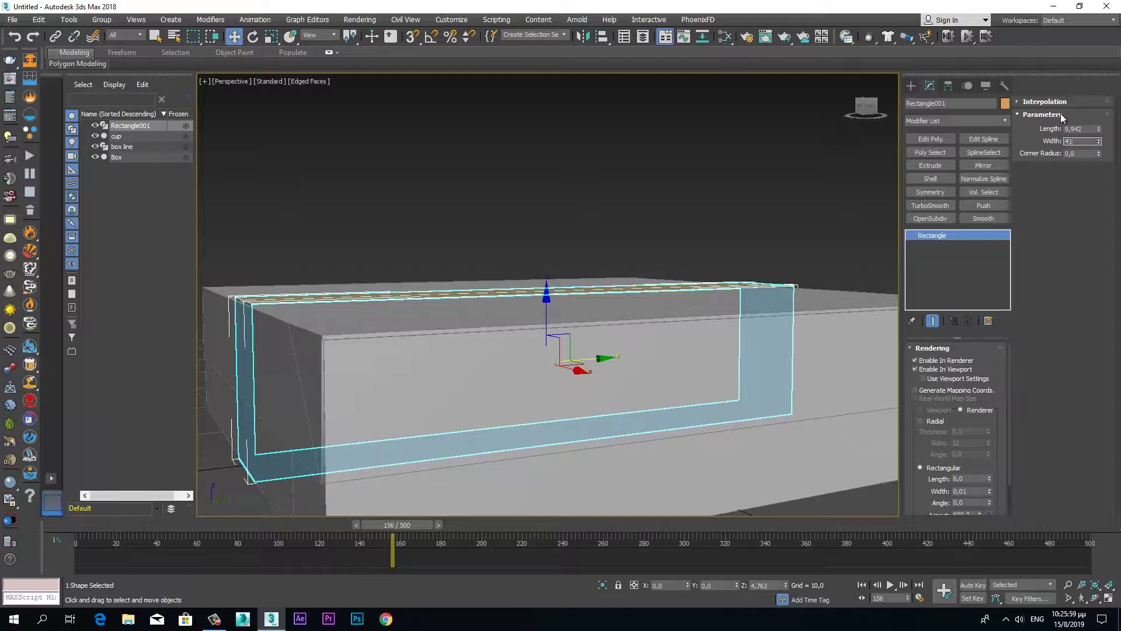
key("Return")
middle_click_drag(726, 295, 696, 309, "alt")
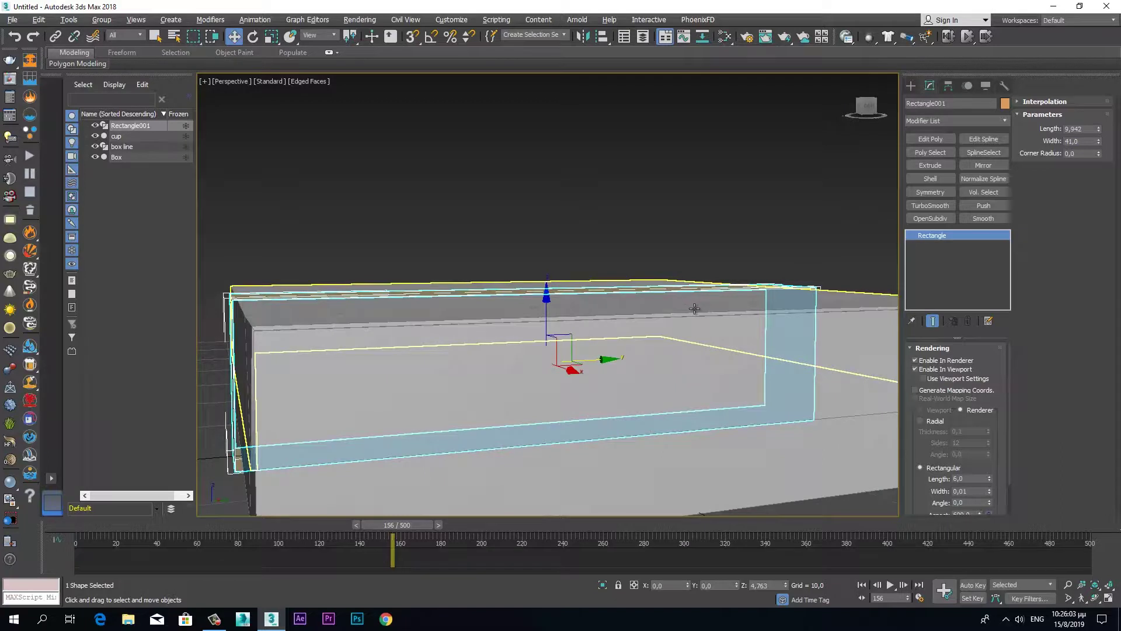
middle_click_drag(695, 309, 701, 304, "alt")
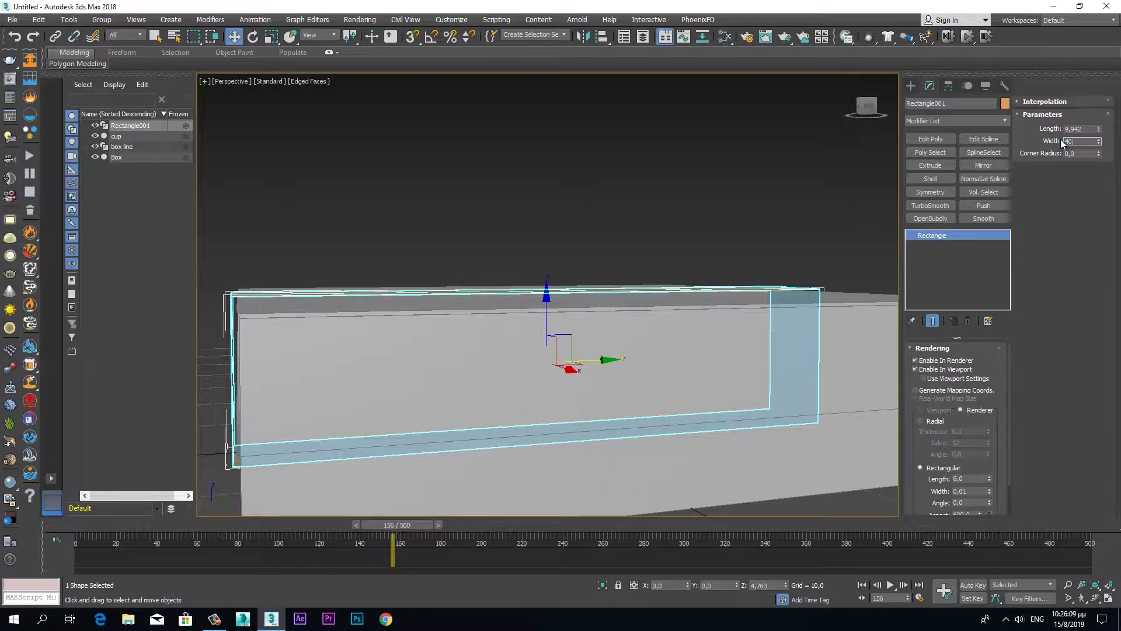
Refine the Width to 40,5, then inspect the band closely and scrub the timeline.
type(",5")
key("Return")
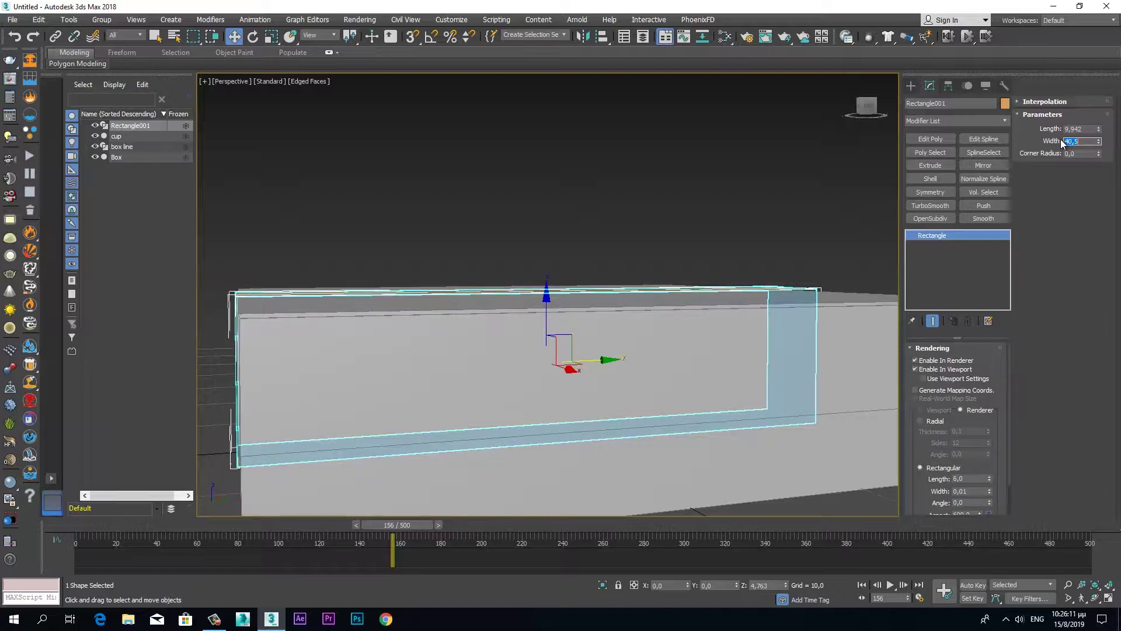
mouse_move(634, 323)
middle_mouse_down("alt")
mouse_move(571, 314)
mouse_move(646, 314)
middle_mouse_up("alt")
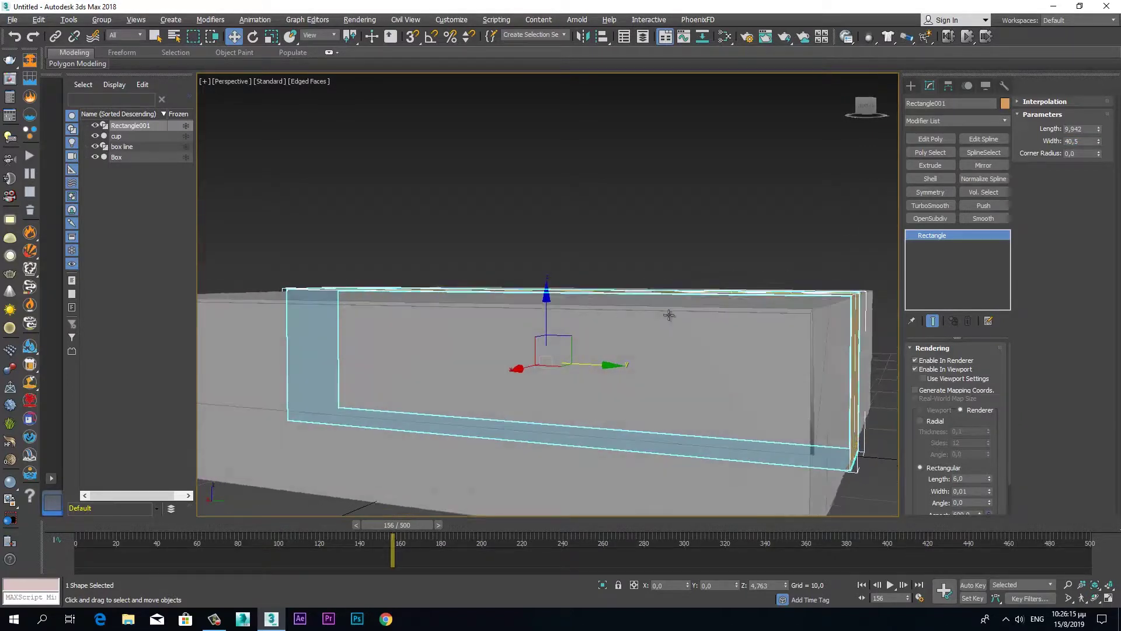
scroll(806, 307, "up", 5)
mouse_move(806, 306)
middle_mouse_down()
mouse_move(508, 278)
mouse_move(563, 270)
mouse_move(556, 255)
mouse_move(684, 198)
mouse_move(774, 235)
mouse_move(517, 249)
mouse_move(728, 238)
mouse_move(549, 285)
mouse_move(587, 313)
middle_mouse_up()
scroll(732, 250, "down", 5)
scroll(590, 315, "up", 3)
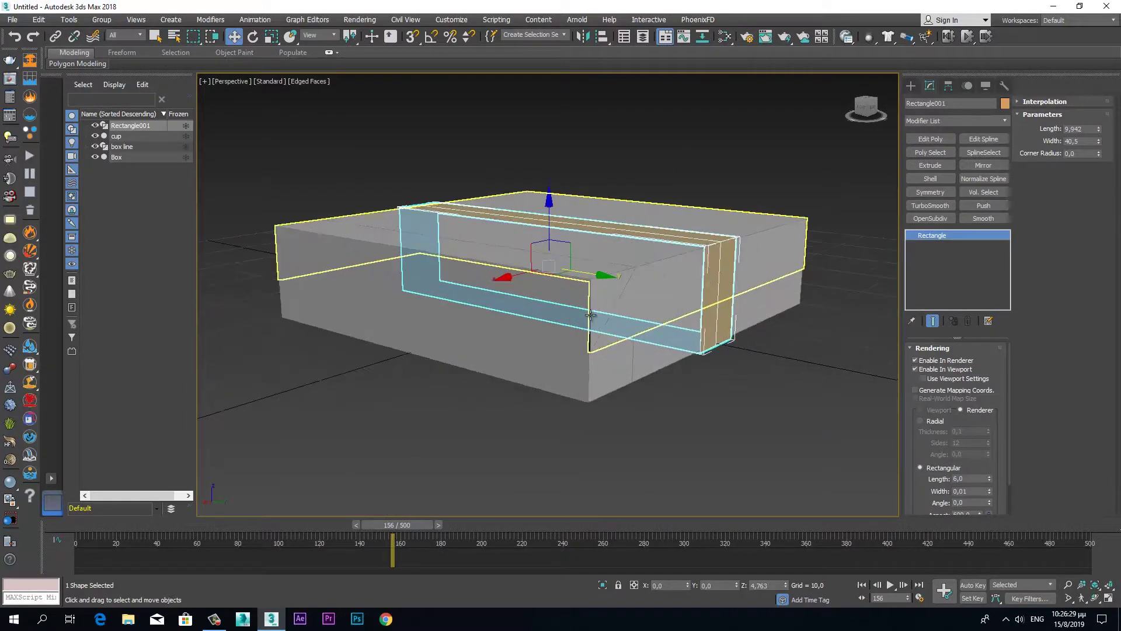
mouse_move(414, 524)
left_mouse_down()
mouse_move(156, 523)
mouse_move(672, 527)
mouse_move(602, 541)
mouse_move(667, 542)
mouse_move(658, 544)
mouse_move(385, 543)
left_mouse_up()
Add Edit Poly and connect an edge loop across the band with 12 segments.
key("w")
middle_click_drag(489, 515, 523, 474, "alt")
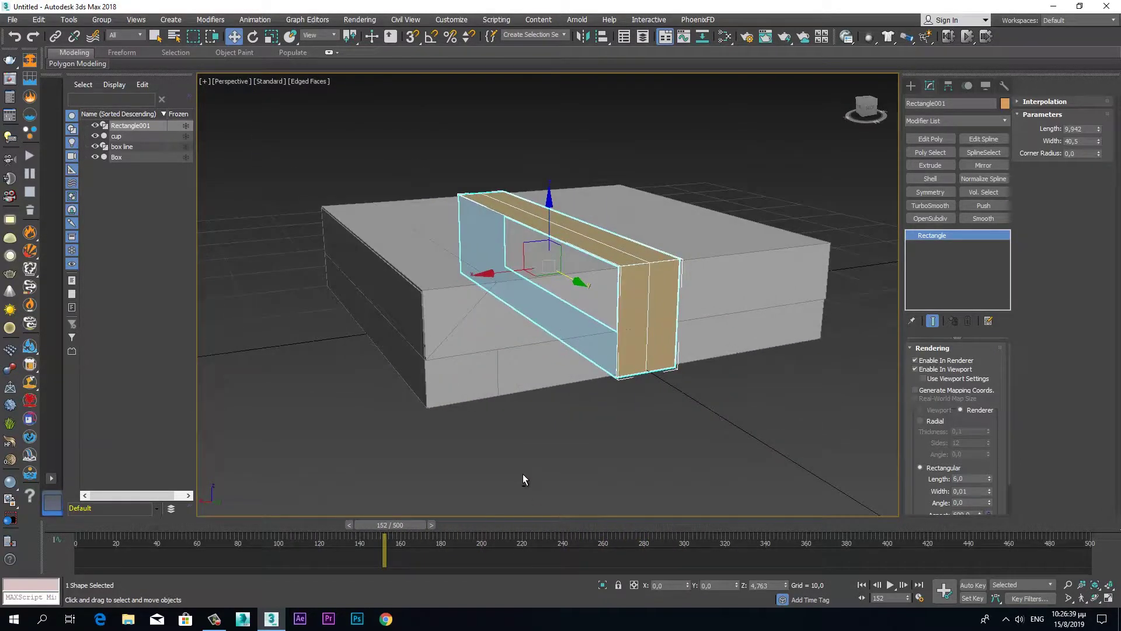
left_click(931, 139)
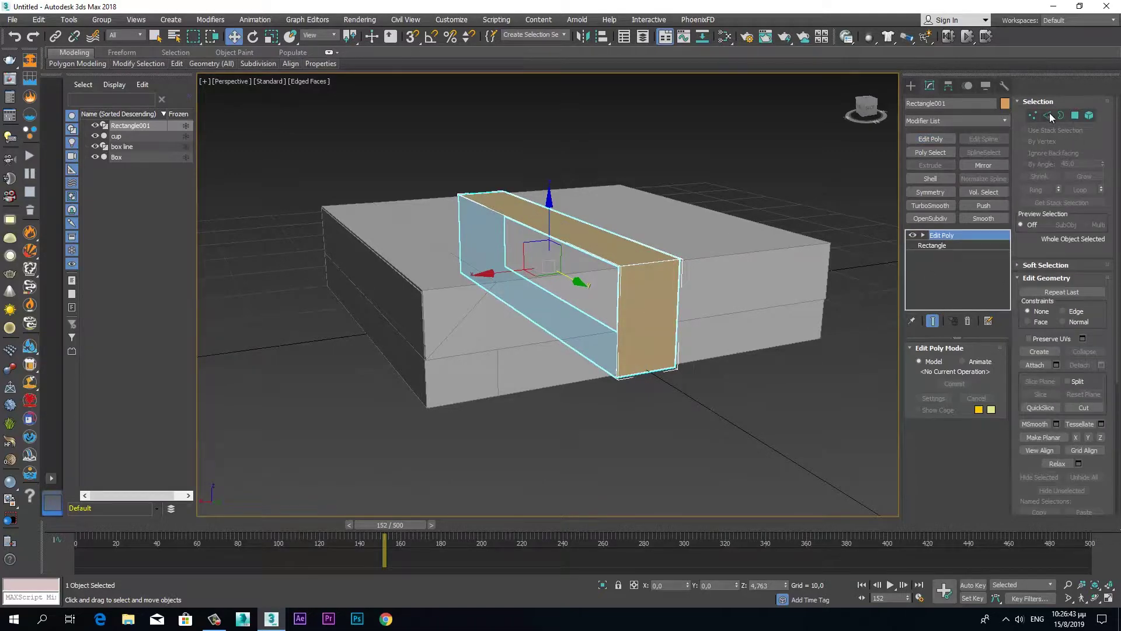
left_click(1050, 115)
mouse_move(720, 204)
middle_mouse_down("alt")
mouse_move(761, 234)
mouse_move(645, 233)
mouse_move(621, 287)
mouse_move(634, 299)
middle_mouse_up("alt")
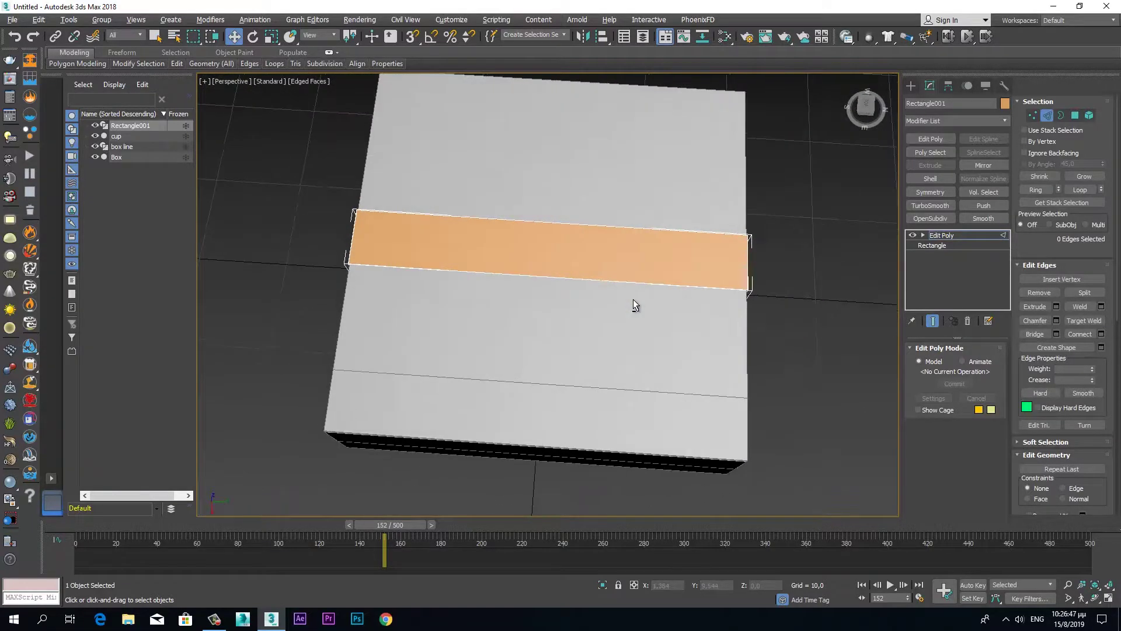
double_click(625, 233)
mouse_move(601, 397)
middle_mouse_down("alt")
mouse_move(567, 353)
mouse_move(569, 313)
middle_mouse_up("alt")
right_click(566, 302)
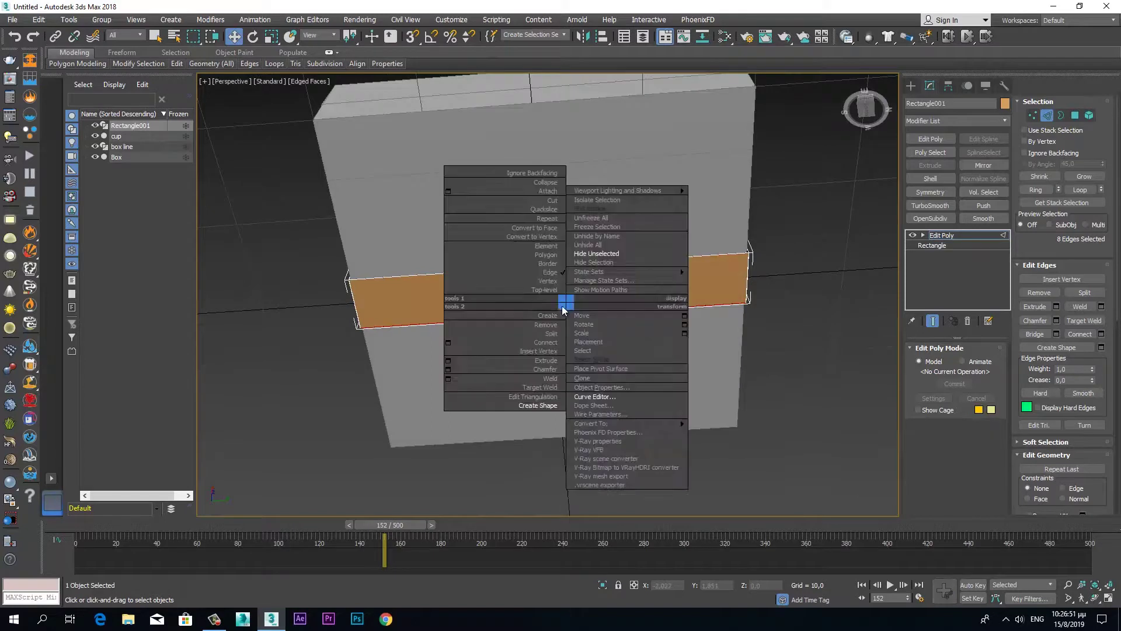
left_click(450, 342)
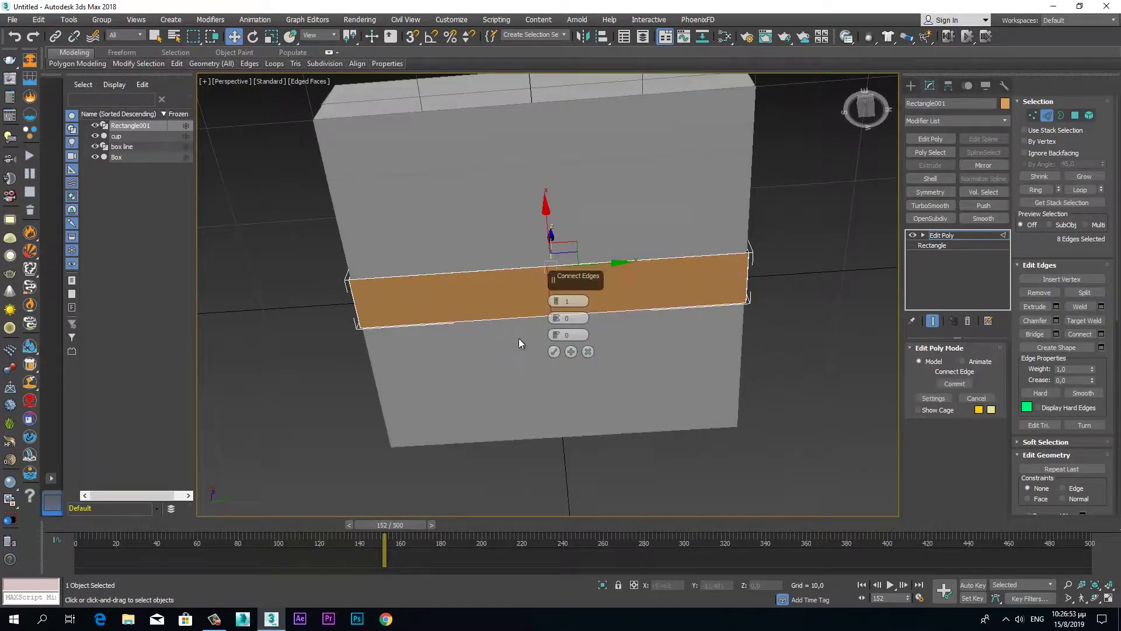
left_click_drag(560, 301, 561, 270)
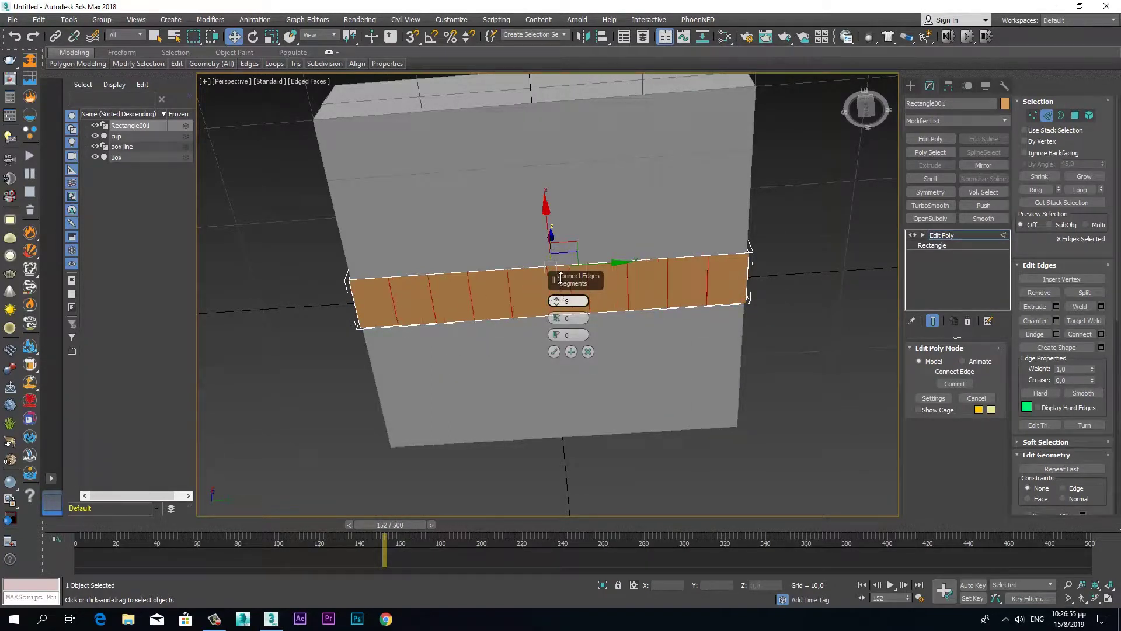
left_click(553, 352)
Connect the selected band edges with 14 segments.
mouse_move(537, 346)
middle_mouse_down("alt")
mouse_move(600, 401)
mouse_move(637, 409)
mouse_move(533, 304)
mouse_move(599, 334)
mouse_move(408, 334)
mouse_move(440, 327)
middle_mouse_up("alt")
right_click(441, 327)
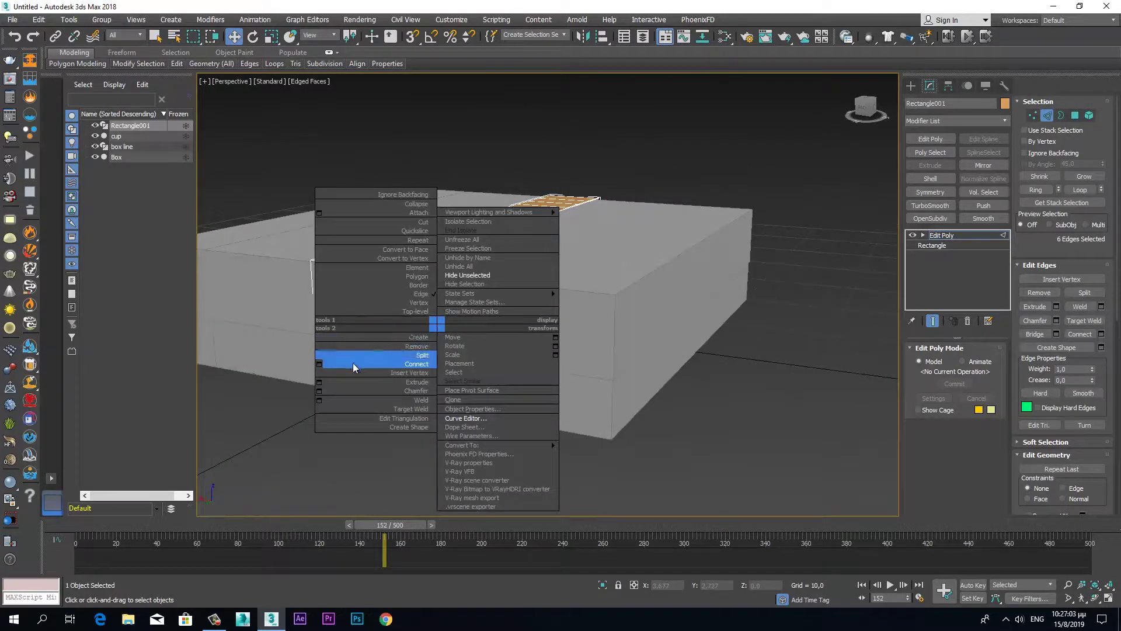
left_click(318, 370)
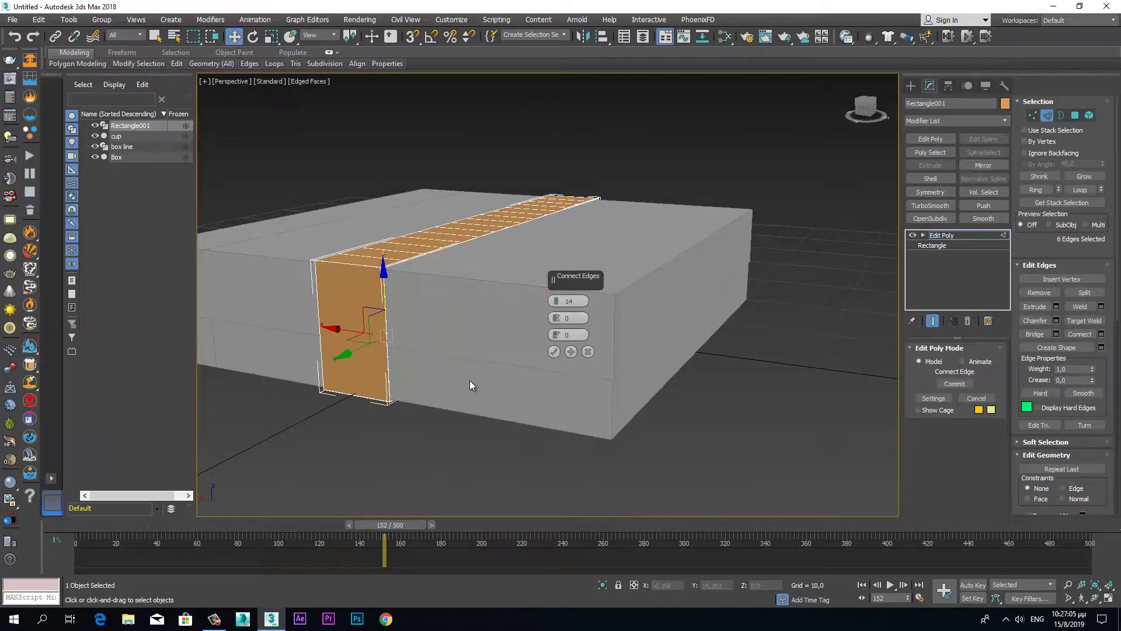
left_click(589, 352)
middle_click_drag(370, 349, 444, 360, "alt")
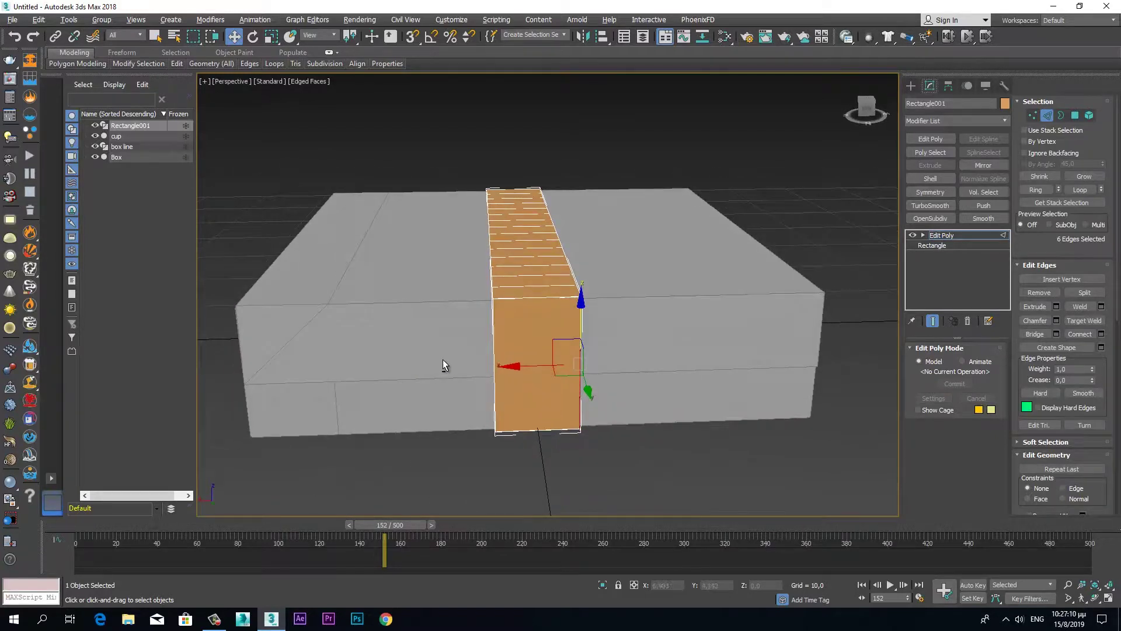
right_click(530, 361)
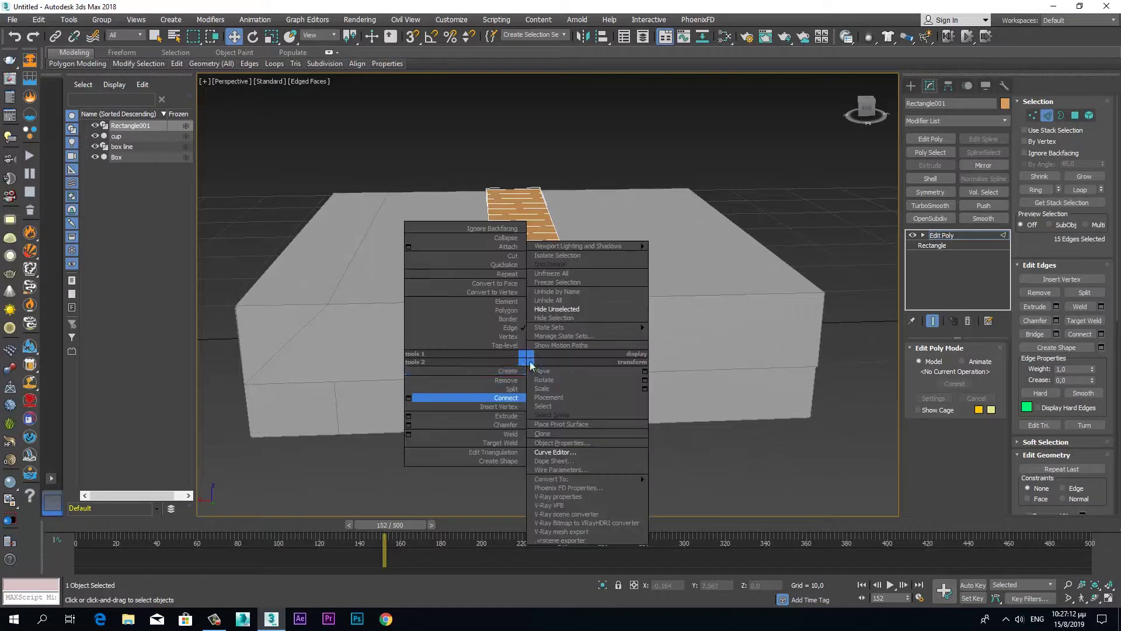
left_click(409, 398)
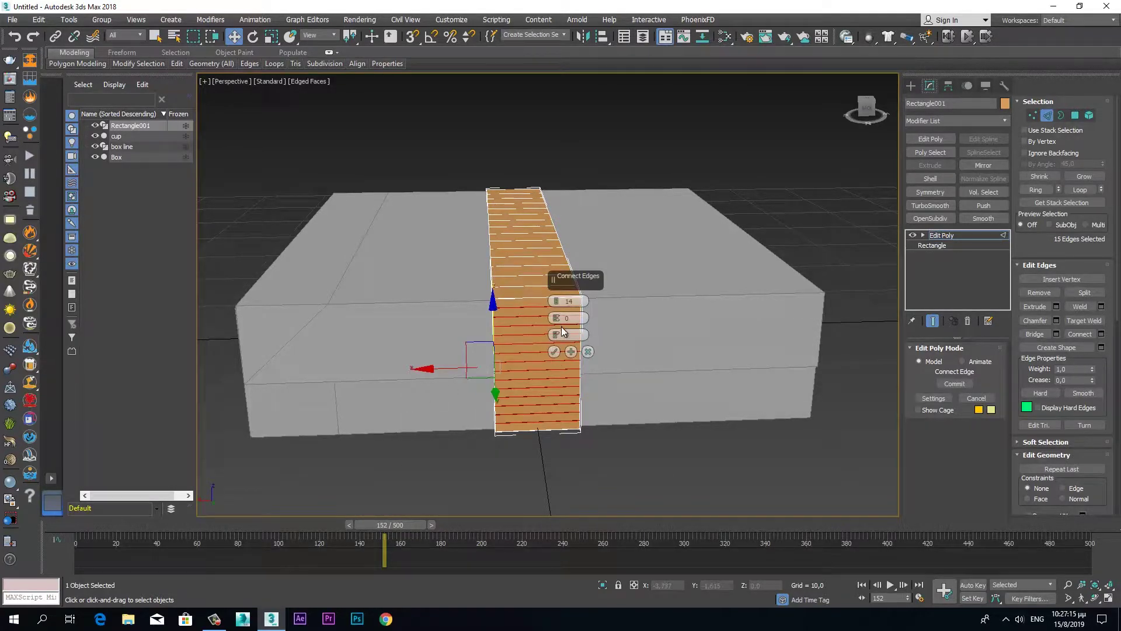
left_click(555, 351)
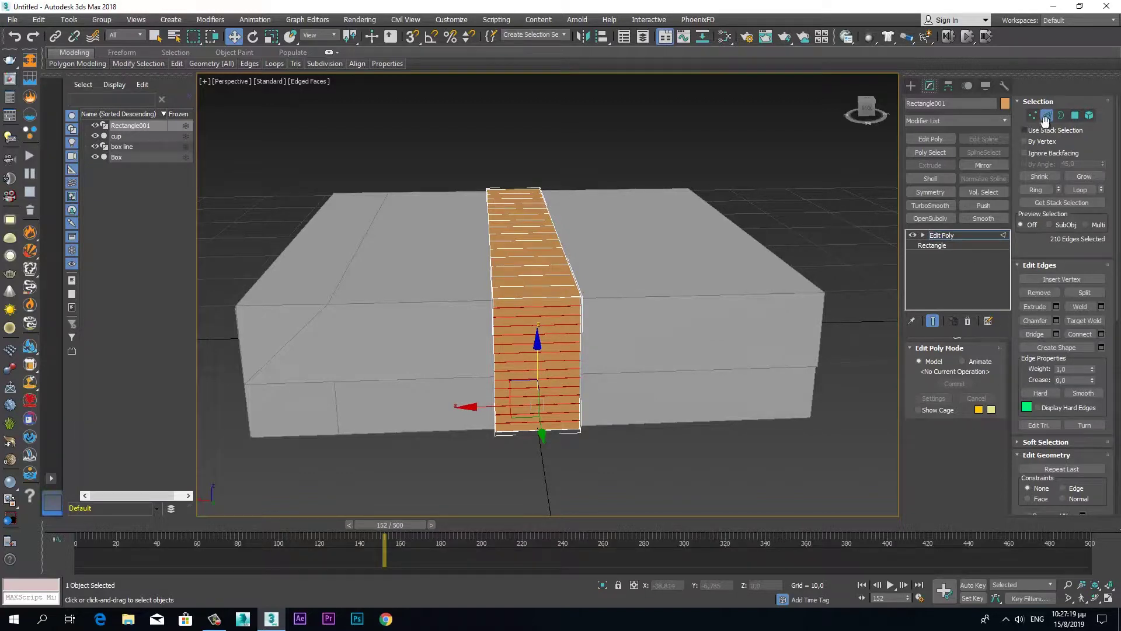
Connect 59 parallel band edges with 9 segments and leave Edge mode.
left_click(525, 286)
left_click(526, 287)
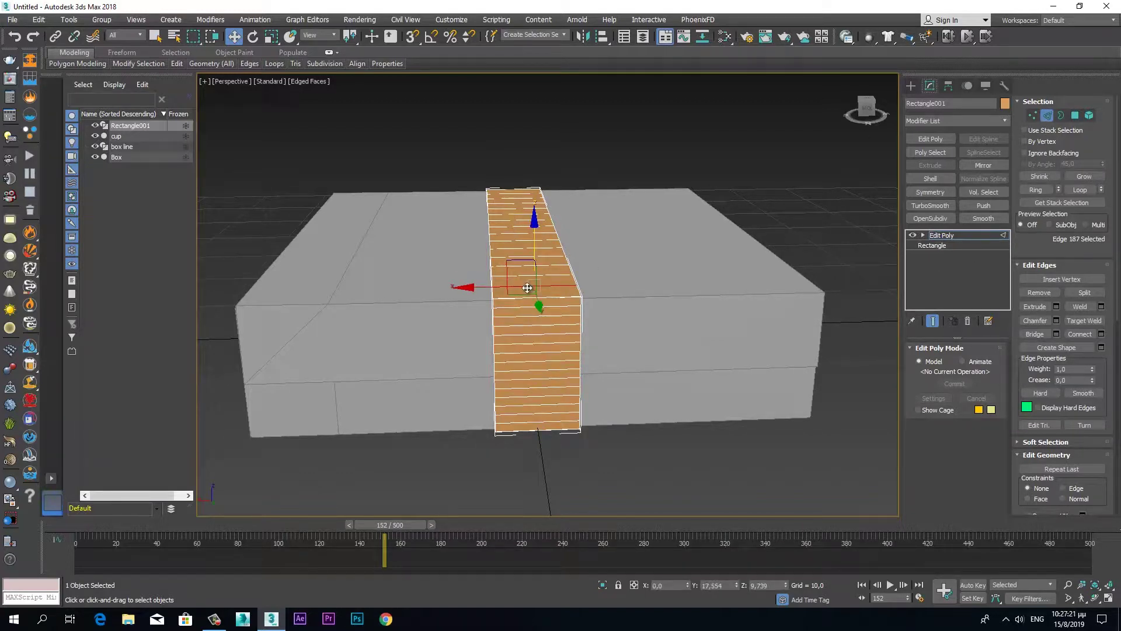
left_click(527, 287, "shift")
right_click(523, 285)
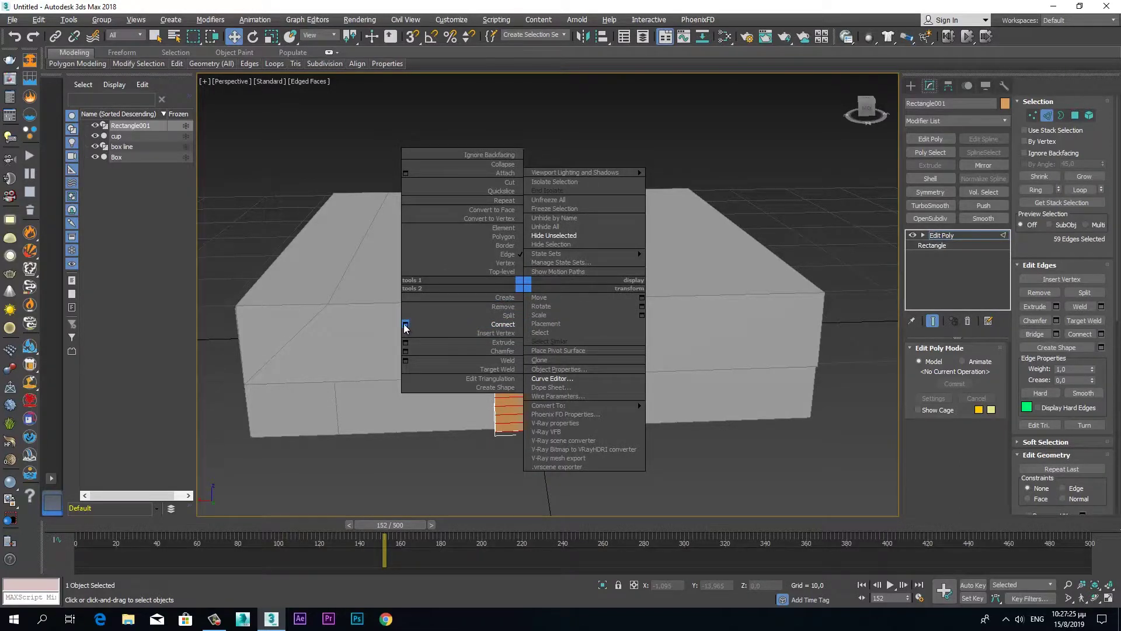
left_click(406, 324)
left_click_drag(556, 301, 556, 327)
left_click(554, 352)
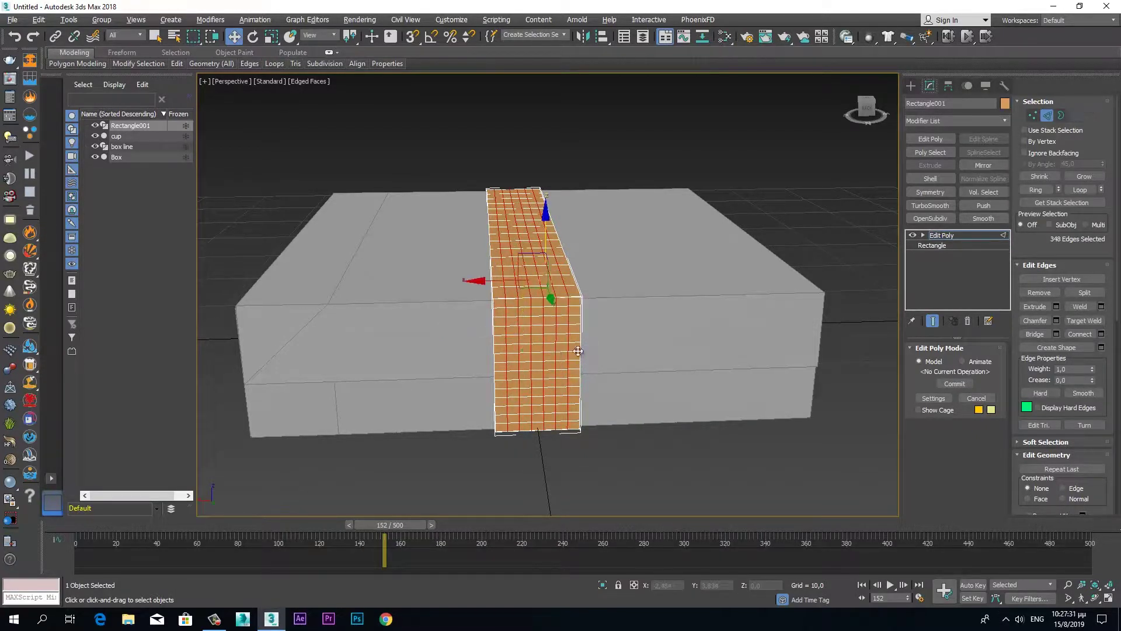
left_click(1047, 116)
mouse_move(601, 388)
middle_mouse_down("alt")
mouse_move(523, 381)
mouse_move(490, 398)
mouse_move(488, 380)
mouse_move(433, 371)
mouse_move(471, 381)
middle_mouse_up("alt")
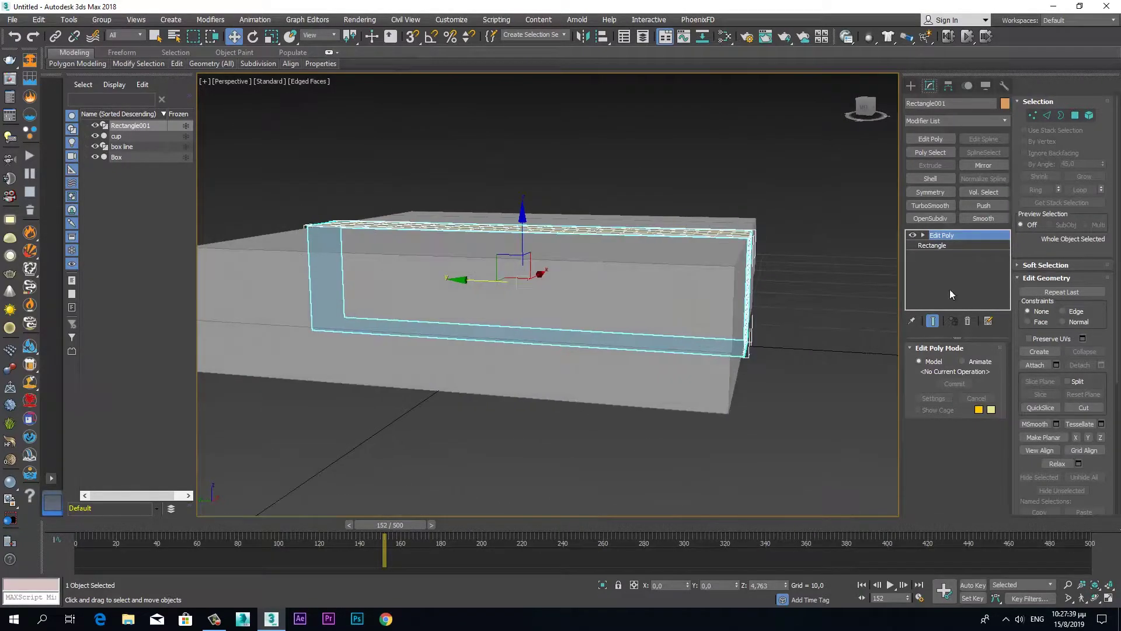
left_click(1007, 120)
Add an FFD 4x4x4 modifier to Rectangle001 and enter its Control Points level.
key("f")
key("f")
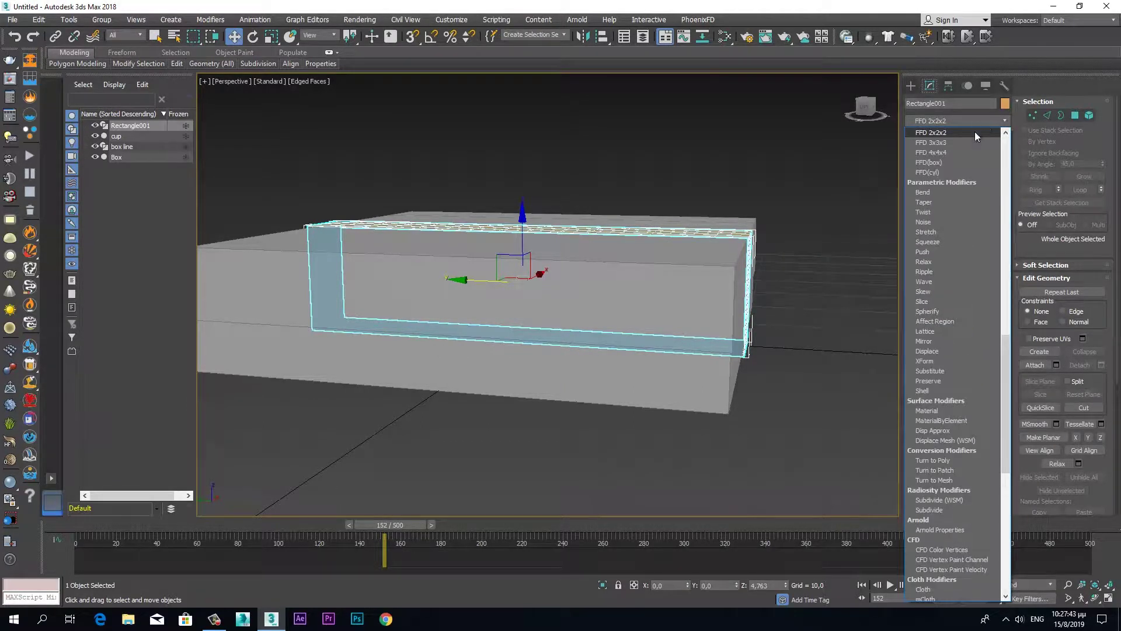
left_click(948, 152)
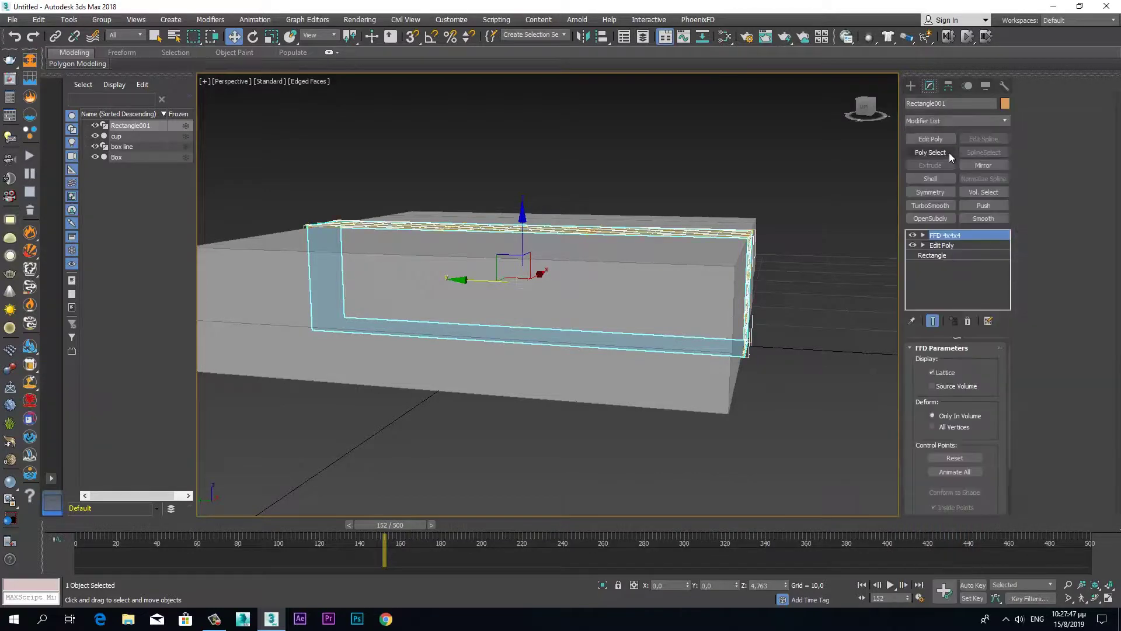
middle_click_drag(691, 378, 612, 390, "alt")
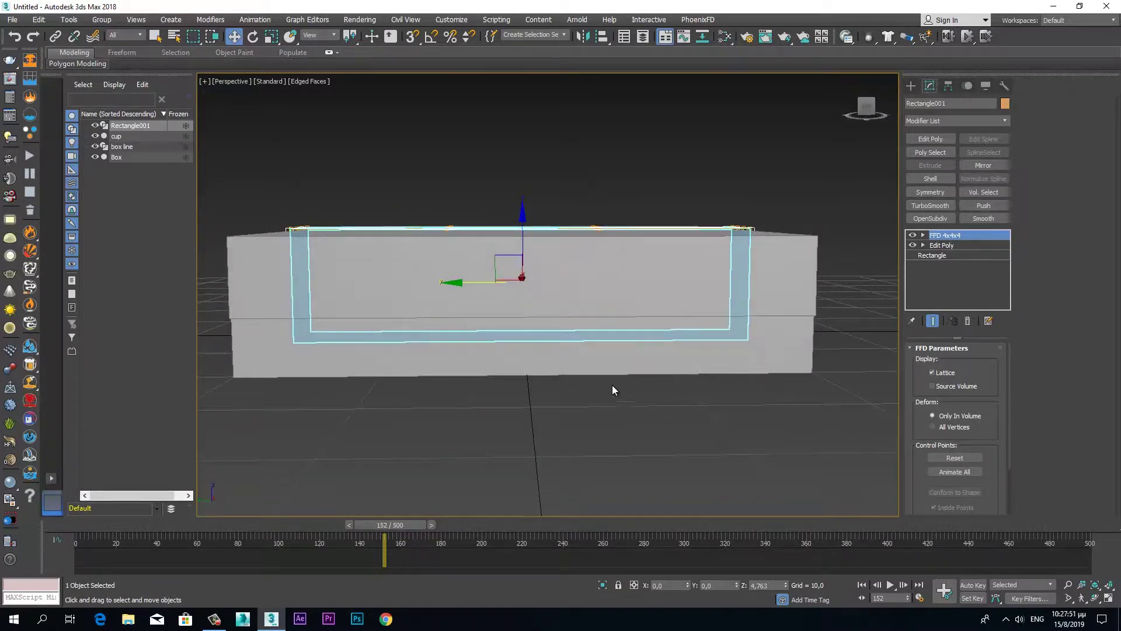
left_click(923, 235)
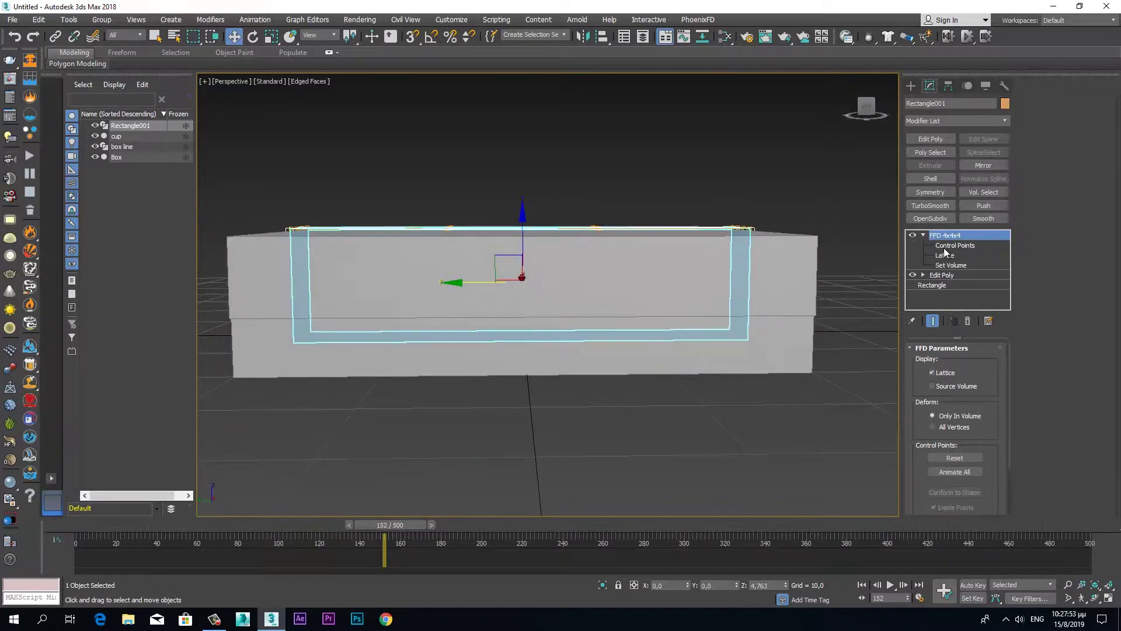
left_click(946, 246)
Enable Auto Key and scrub from frame 246 to 360 to watch the lid lift.
key("n")
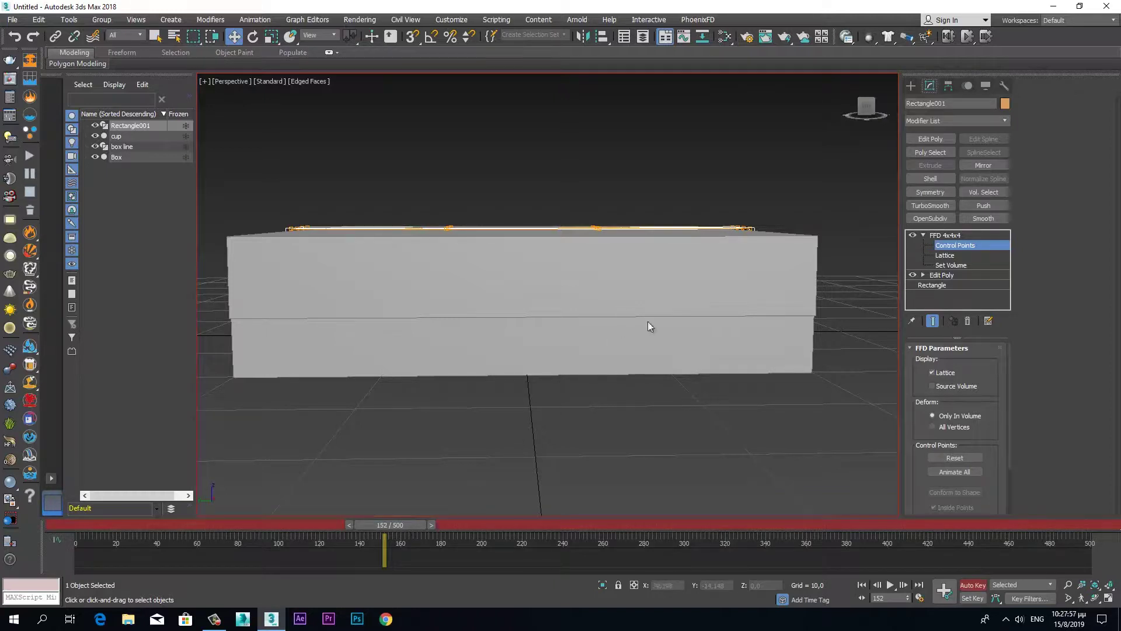
mouse_move(410, 530)
left_mouse_down()
mouse_move(613, 527)
mouse_move(584, 530)
mouse_move(604, 535)
left_mouse_up()
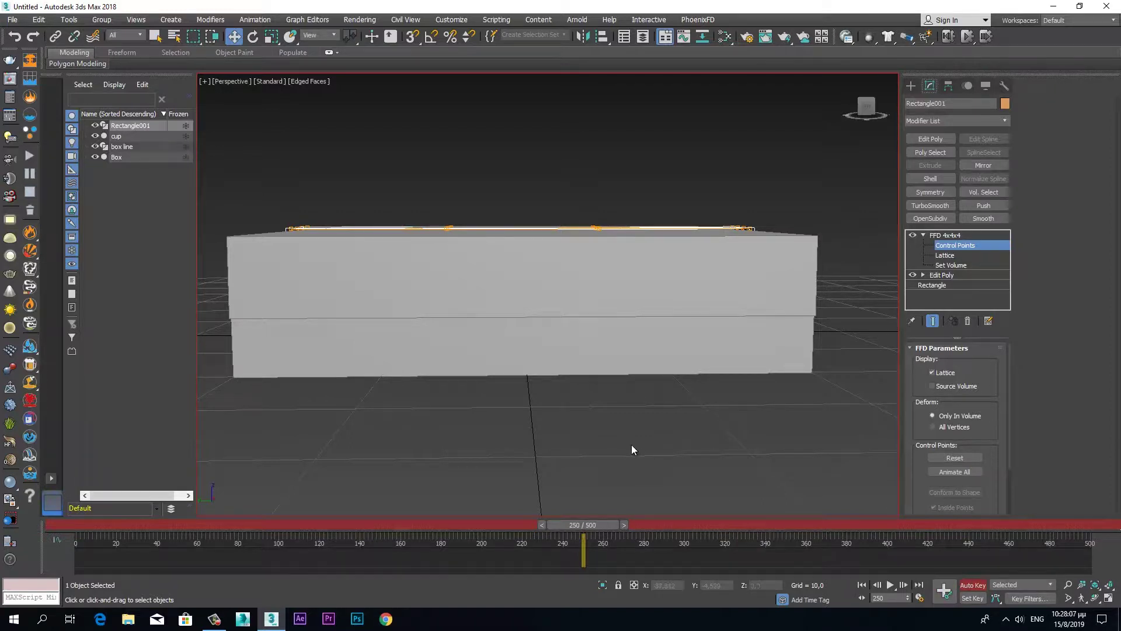
mouse_move(650, 397)
middle_mouse_down("alt")
mouse_move(626, 397)
mouse_move(644, 398)
middle_mouse_up("alt")
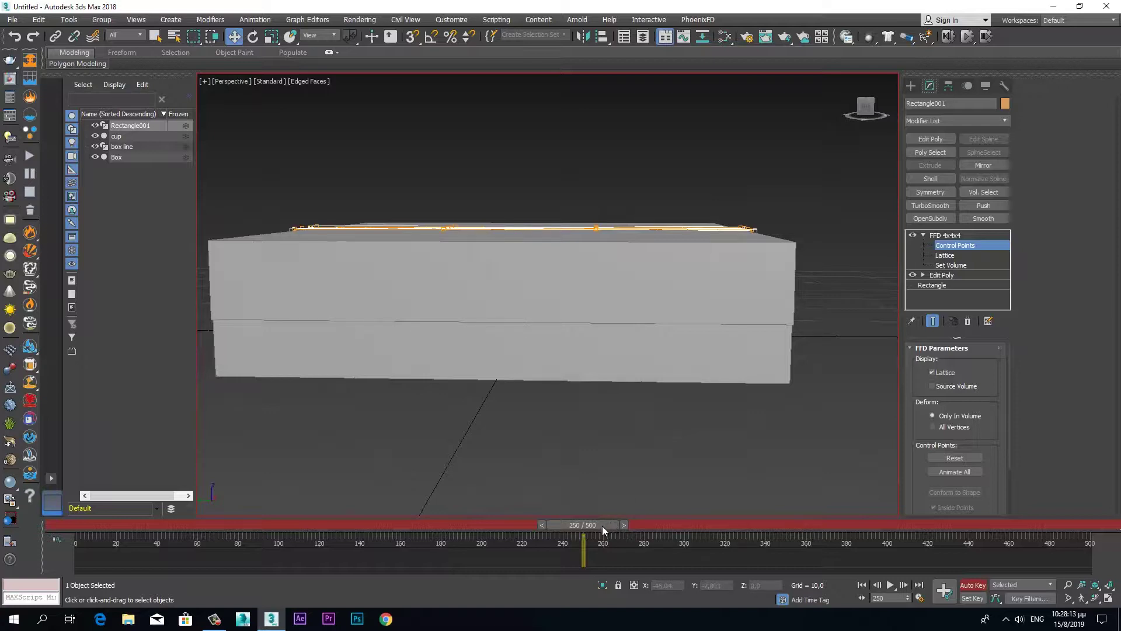
left_click_drag(602, 526, 819, 520)
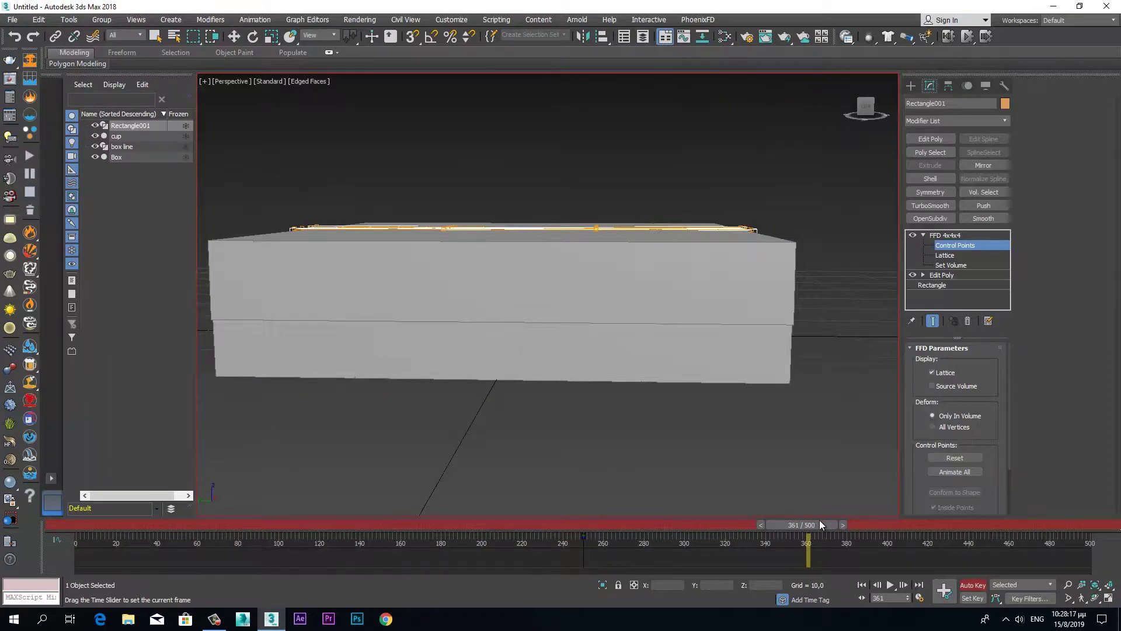
left_click(760, 525)
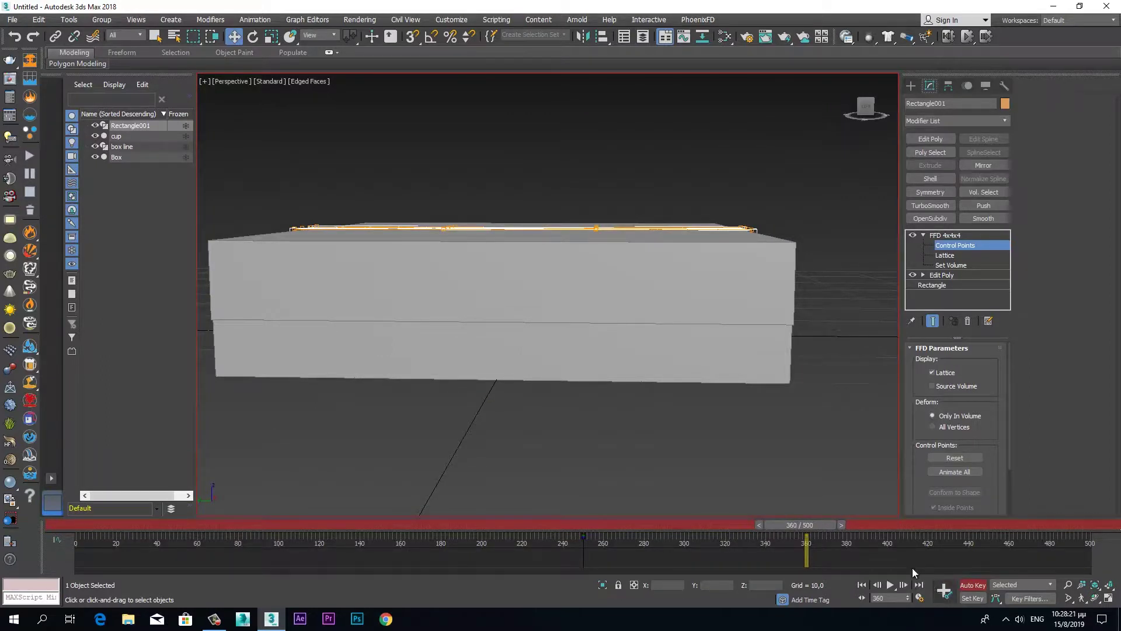
mouse_move(833, 525)
left_mouse_down()
mouse_move(715, 527)
mouse_move(709, 541)
left_mouse_up()
key("w")
key("alt+w")
At frame 301, raise the top row of the band's FFD control points up to the lifted lid.
left_click(650, 230)
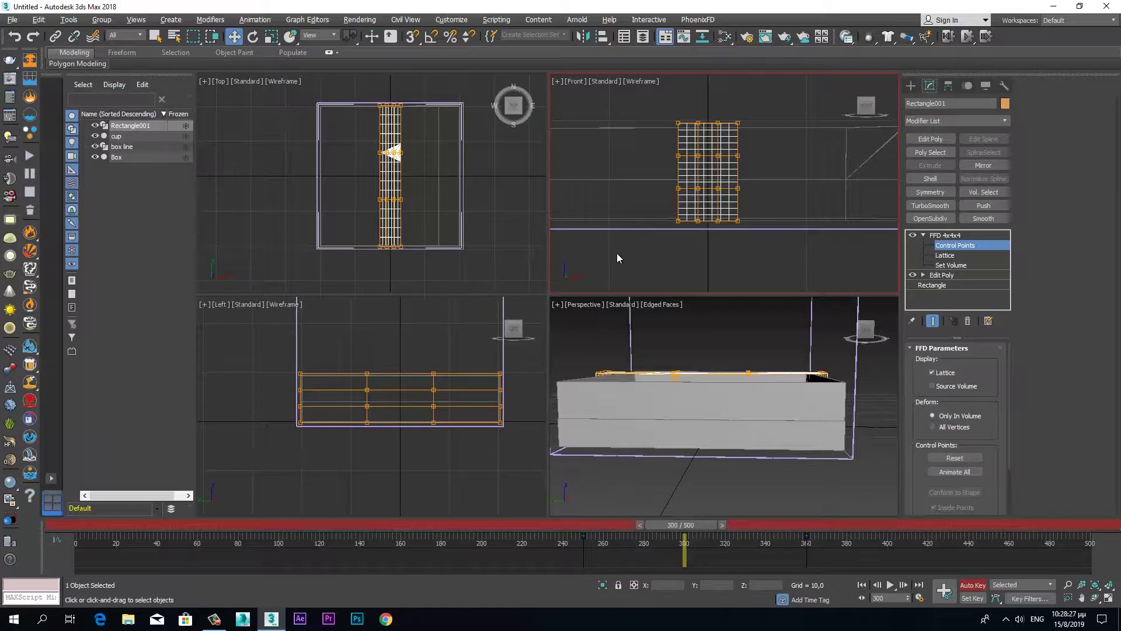
key("alt+w")
scroll(671, 350, "down", 4)
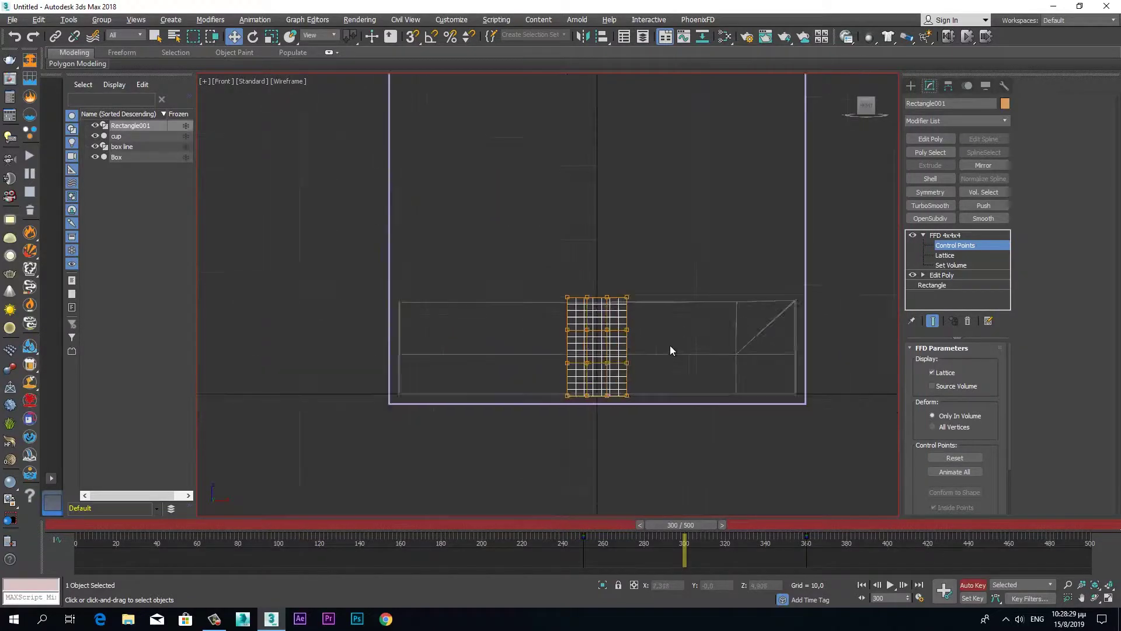
scroll(671, 350, "down", 2)
mouse_move(705, 524)
left_mouse_down()
mouse_move(721, 531)
mouse_move(710, 521)
left_mouse_up()
key("w")
middle_click_drag(636, 368, 628, 408)
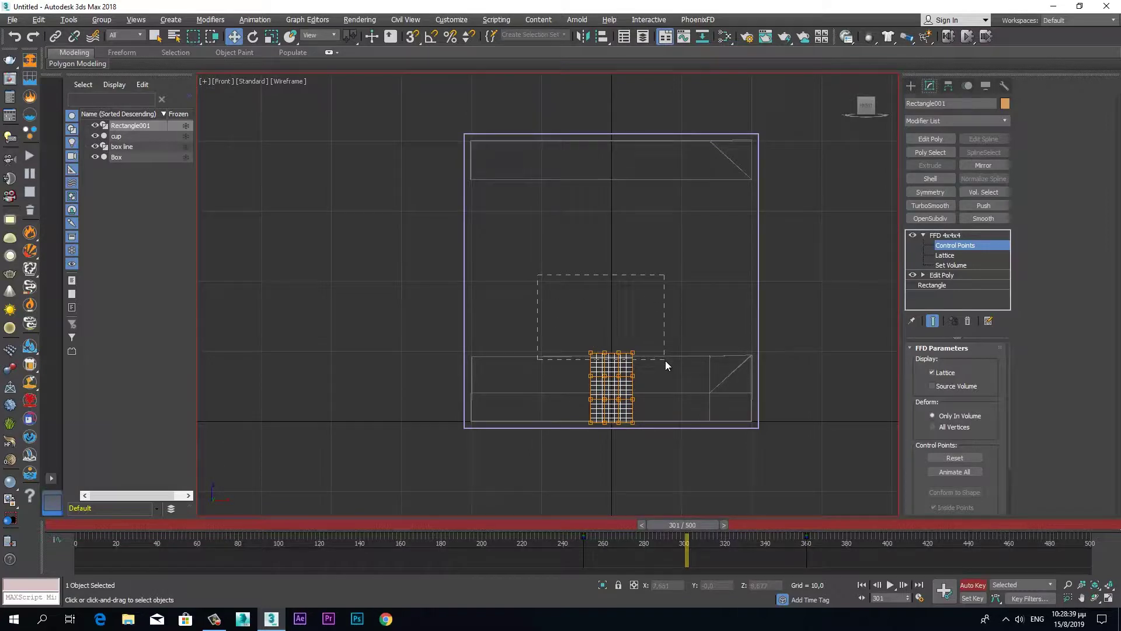
left_click_drag(668, 366, 658, 346)
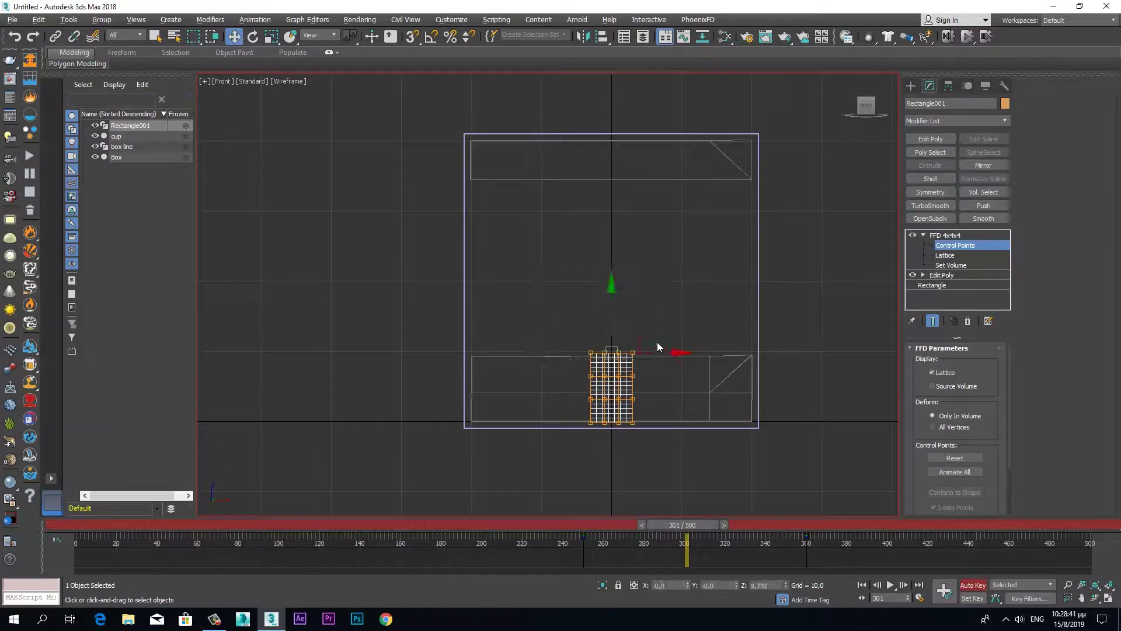
left_click_drag(615, 302, 623, 88)
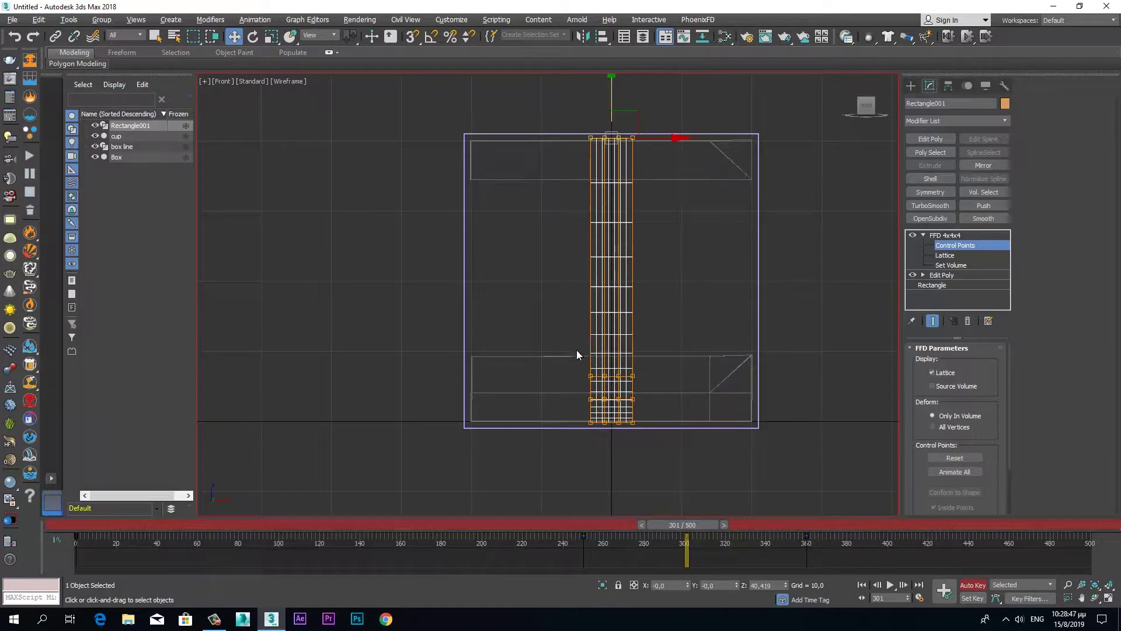
Raise the lower and middle lattice rows so they sit evenly spaced below the top.
mouse_move(648, 402)
left_mouse_down()
mouse_move(655, 387)
mouse_move(657, 404)
left_mouse_up()
left_click_drag(613, 340, 630, 232)
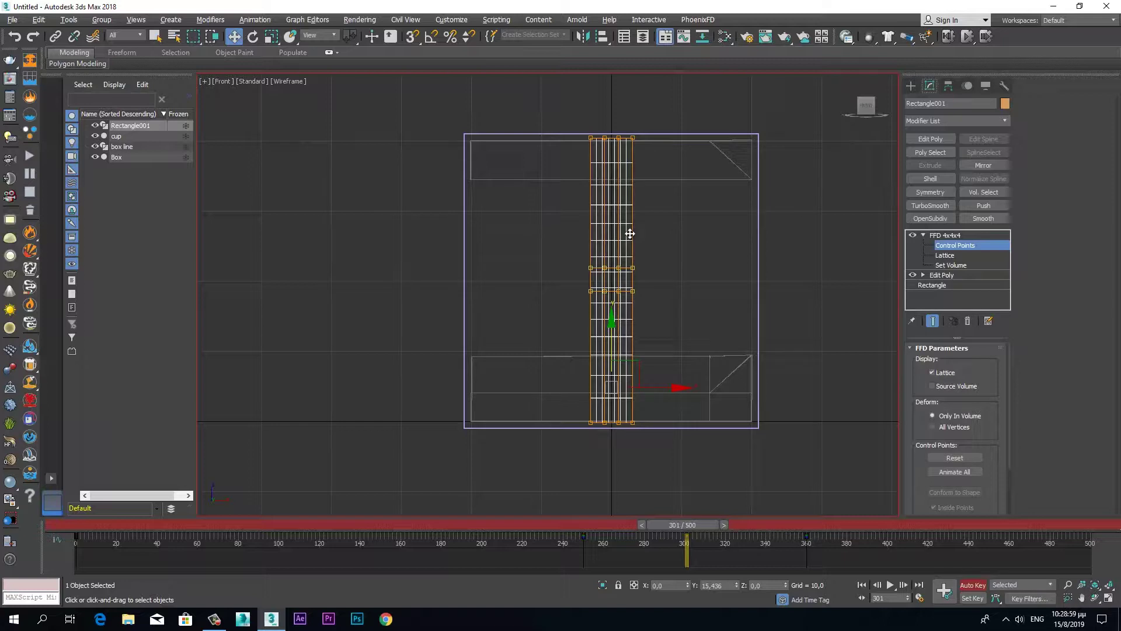
left_click_drag(630, 233, 627, 262)
left_click_drag(652, 298, 653, 296)
left_click_drag(612, 248, 610, 209)
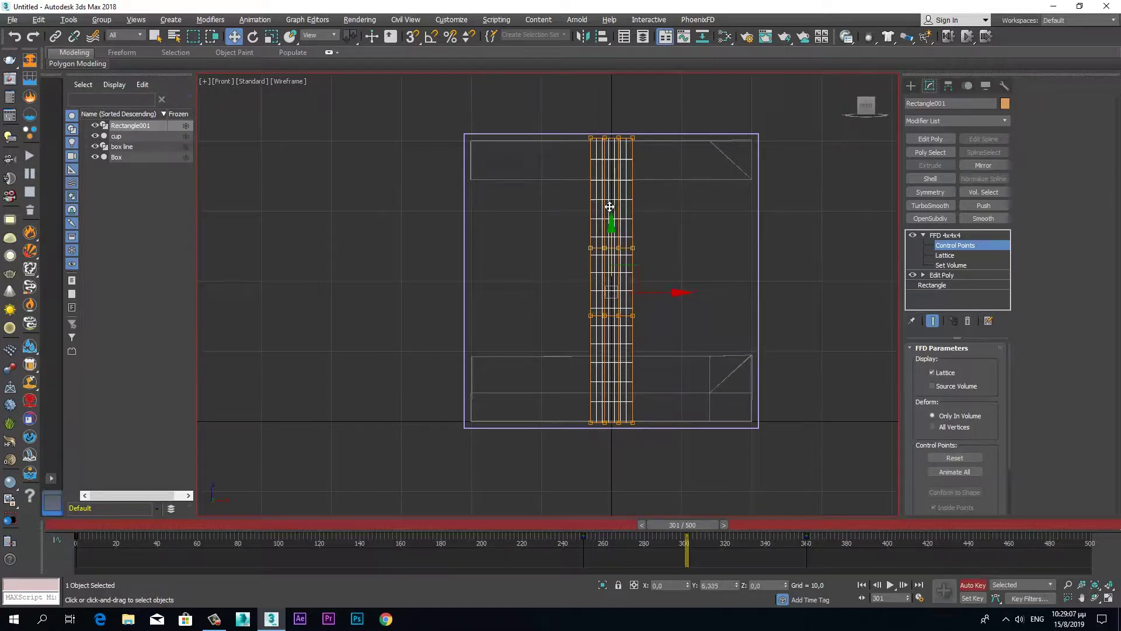
left_click_drag(609, 209, 609, 203)
mouse_move(698, 518)
left_mouse_down()
mouse_move(604, 534)
mouse_move(822, 539)
left_mouse_up()
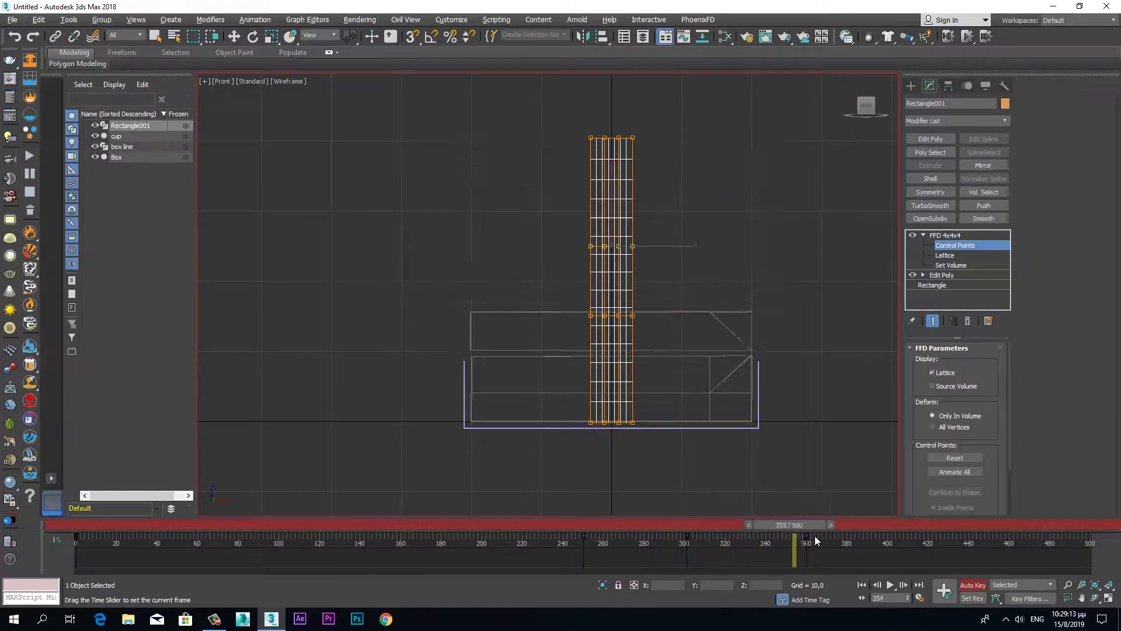
Slide the band's first lattice key from frame 0 to about frame 250.
left_click_drag(822, 539, 604, 557)
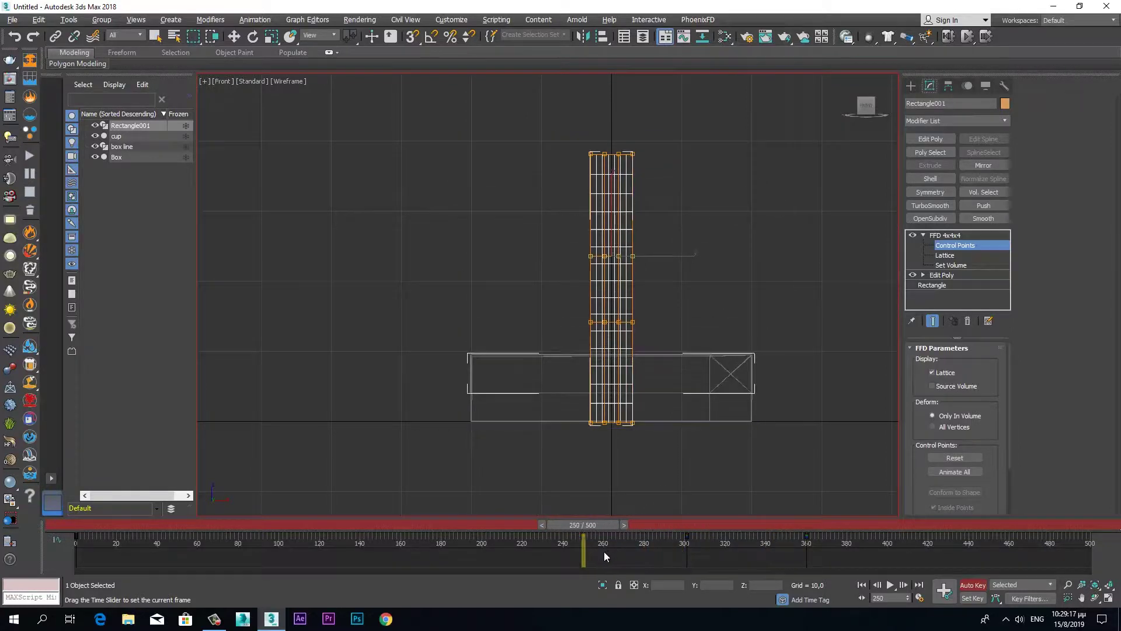
mouse_move(604, 557)
left_mouse_down()
mouse_move(102, 564)
mouse_move(556, 570)
mouse_move(607, 556)
left_mouse_up()
key("w")
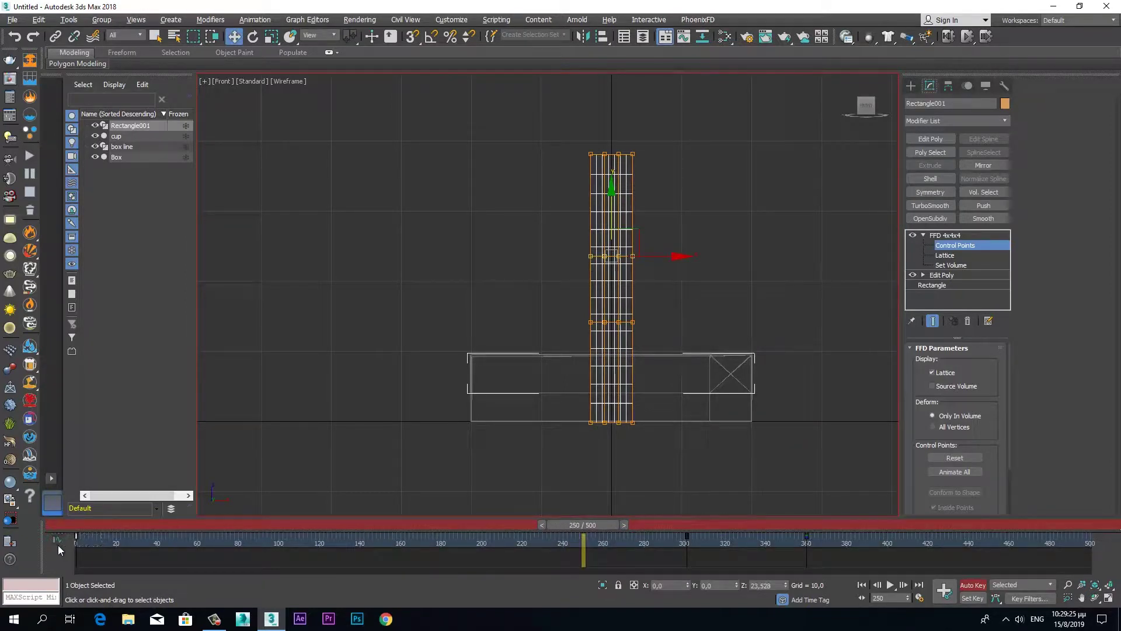
mouse_move(76, 539)
left_mouse_down()
mouse_move(534, 576)
mouse_move(582, 568)
left_mouse_up()
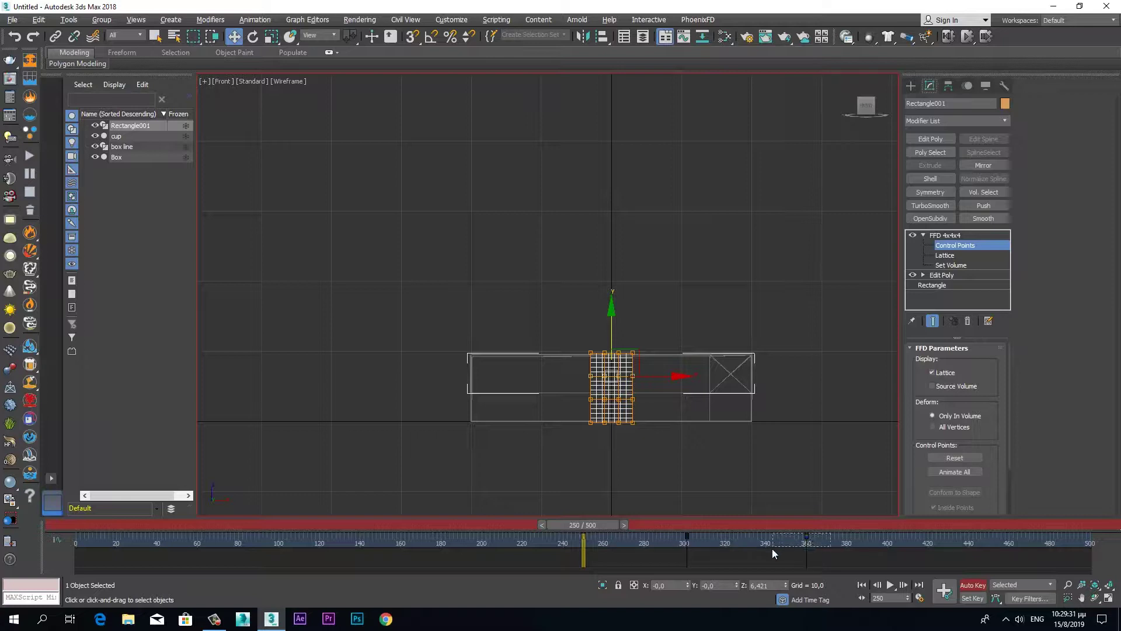
Delete the band's key near frame 360 and scrub frames 250–360 to check the stretch.
key("Delete")
left_click_drag(600, 529, 817, 525)
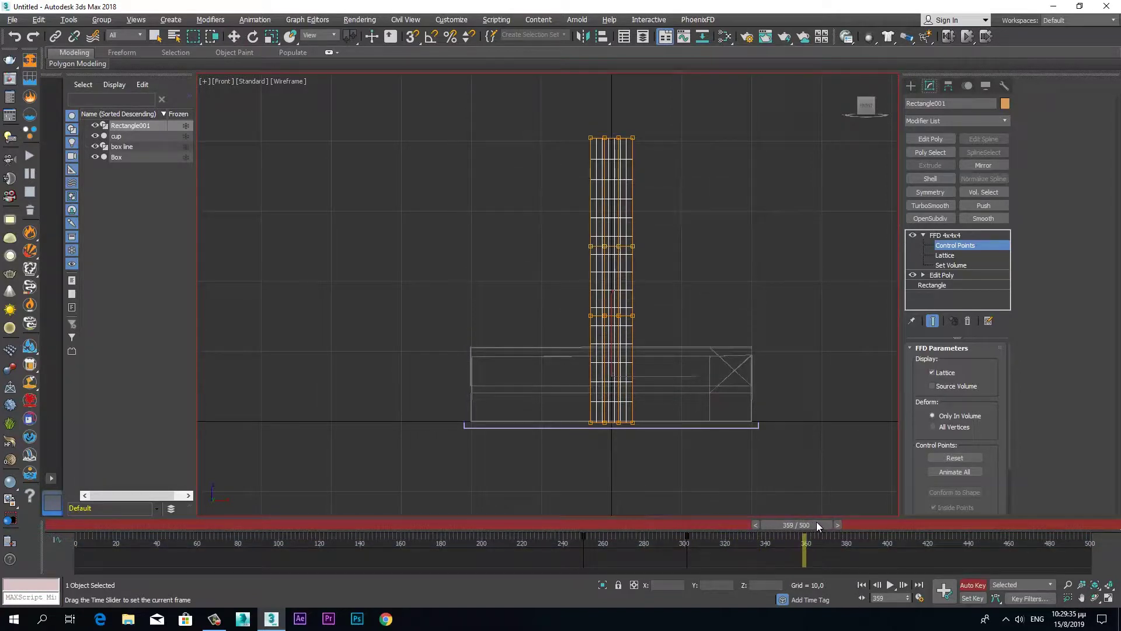
key("w")
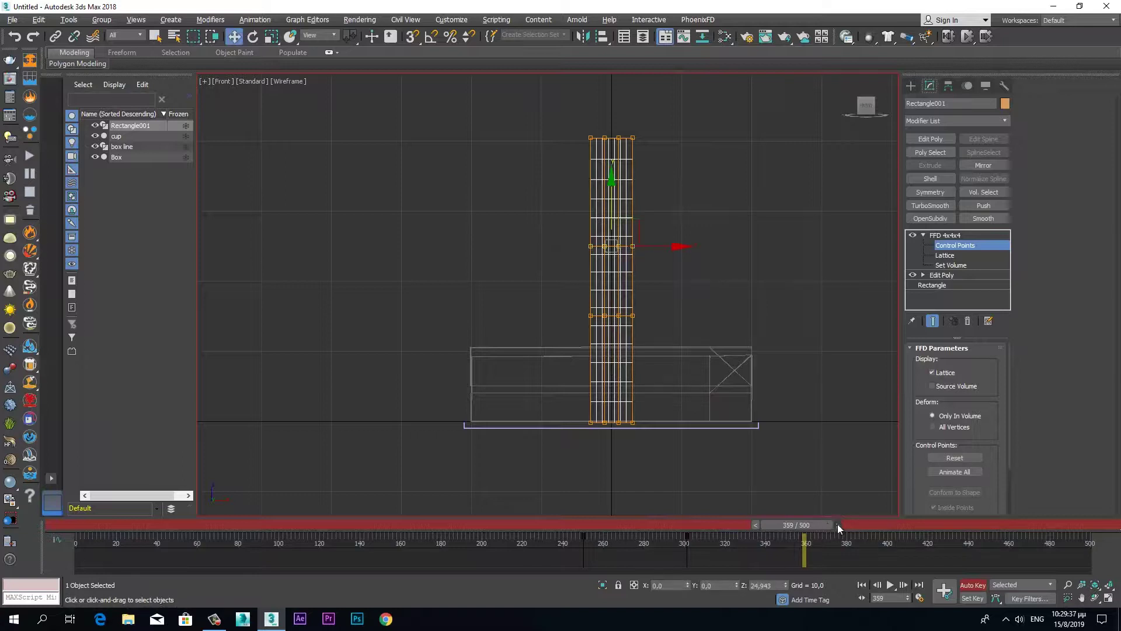
left_click(837, 525)
mouse_move(602, 557)
left_mouse_down()
mouse_move(559, 552)
mouse_move(807, 537)
left_mouse_up()
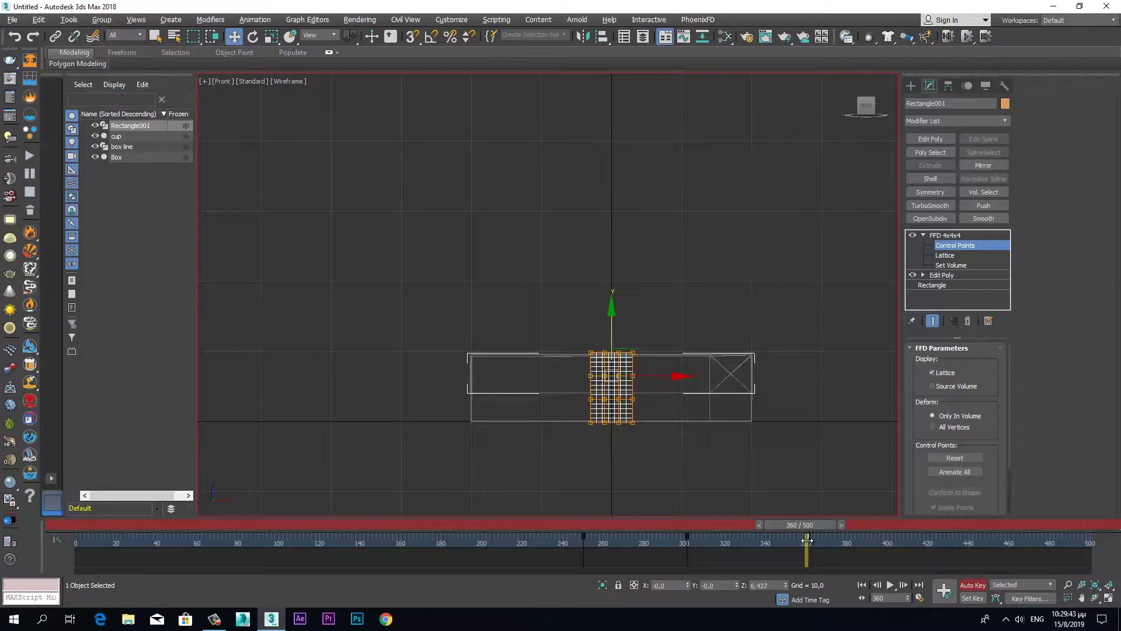
mouse_move(818, 530)
left_mouse_down()
mouse_move(695, 547)
mouse_move(822, 542)
mouse_move(702, 549)
left_mouse_up()
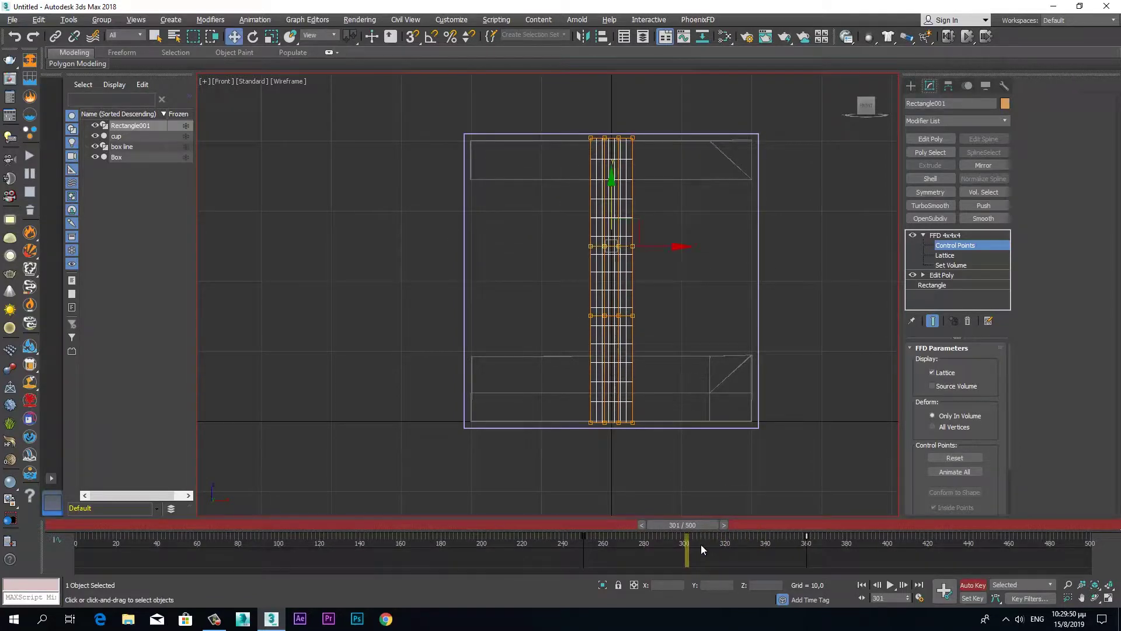
Copy the band's frame-301 lattice key to frame 330 so the stretch holds.
left_click(931, 236)
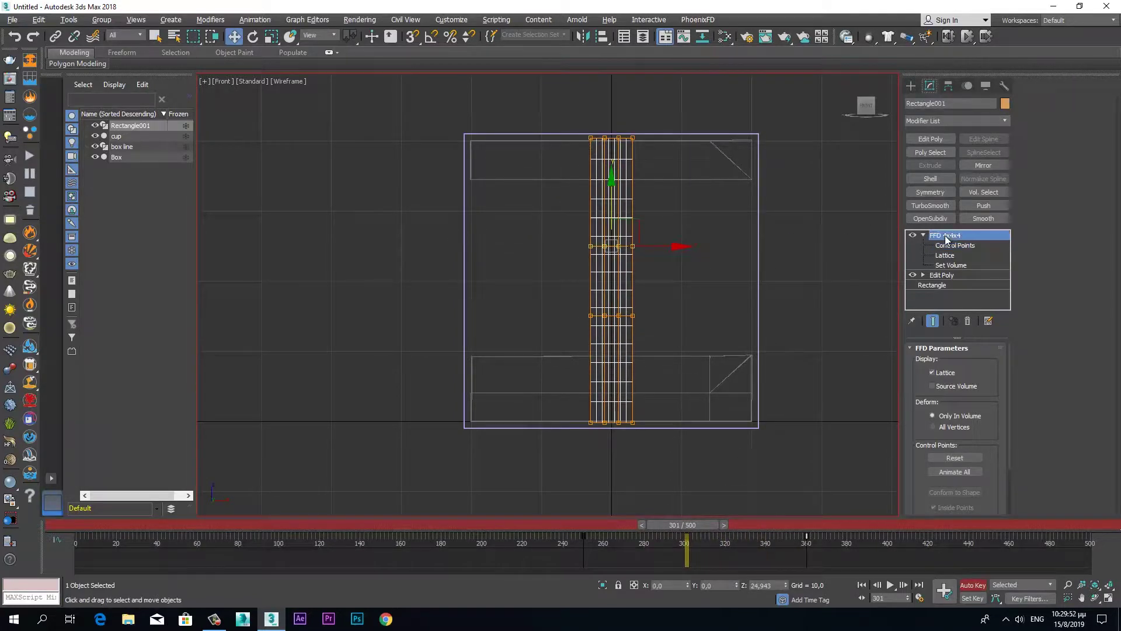
left_click(708, 177)
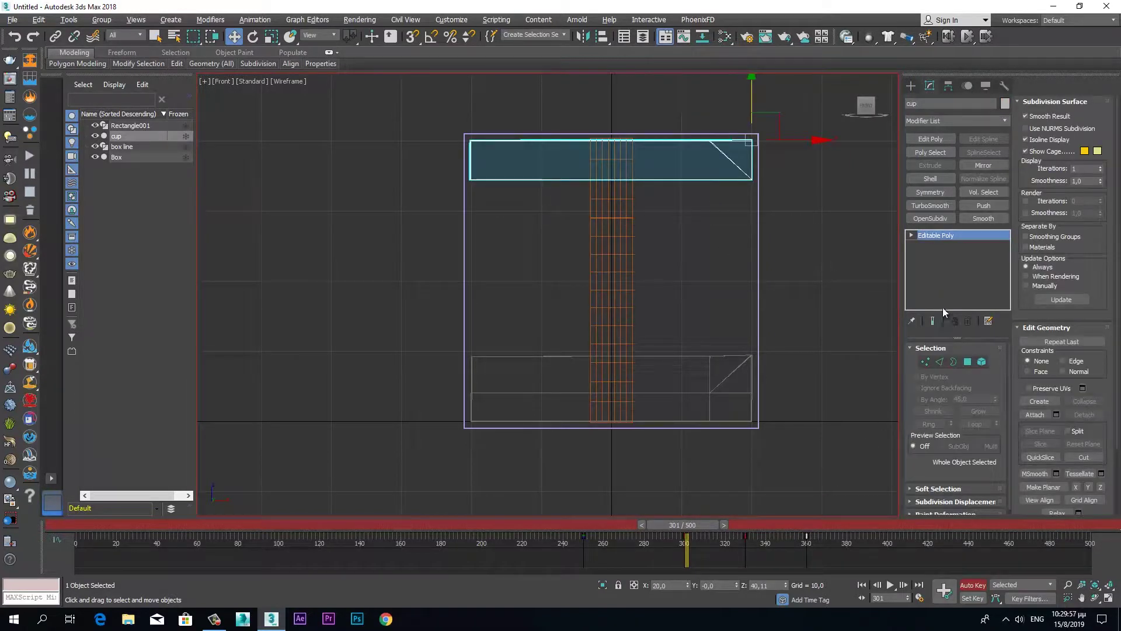
left_click(631, 279)
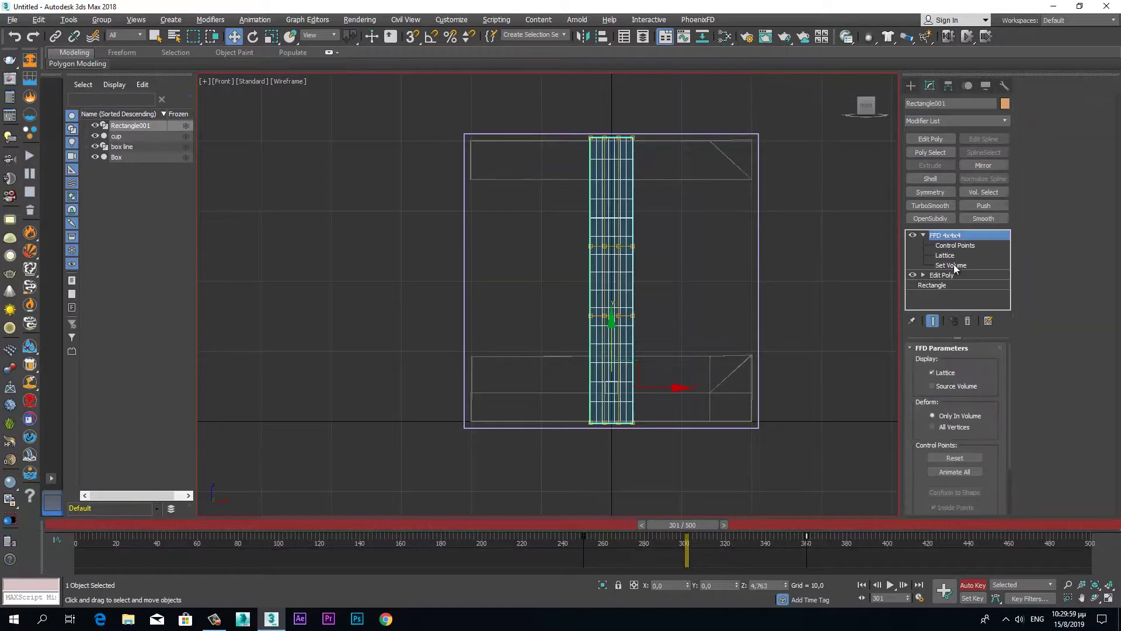
left_click(952, 246)
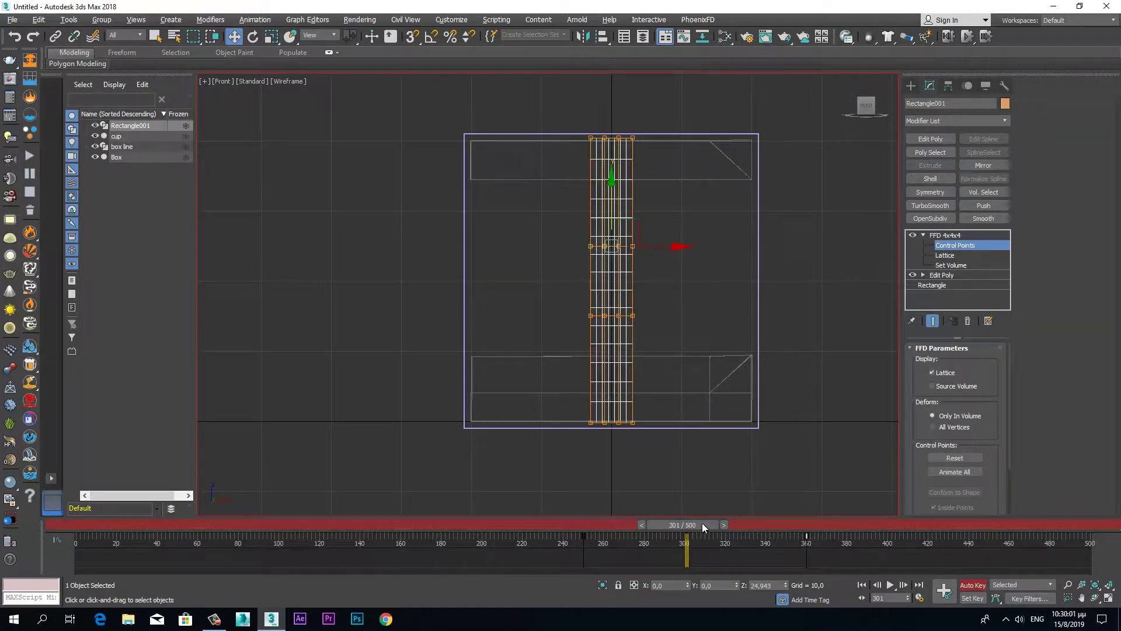
left_click_drag(702, 524, 751, 529)
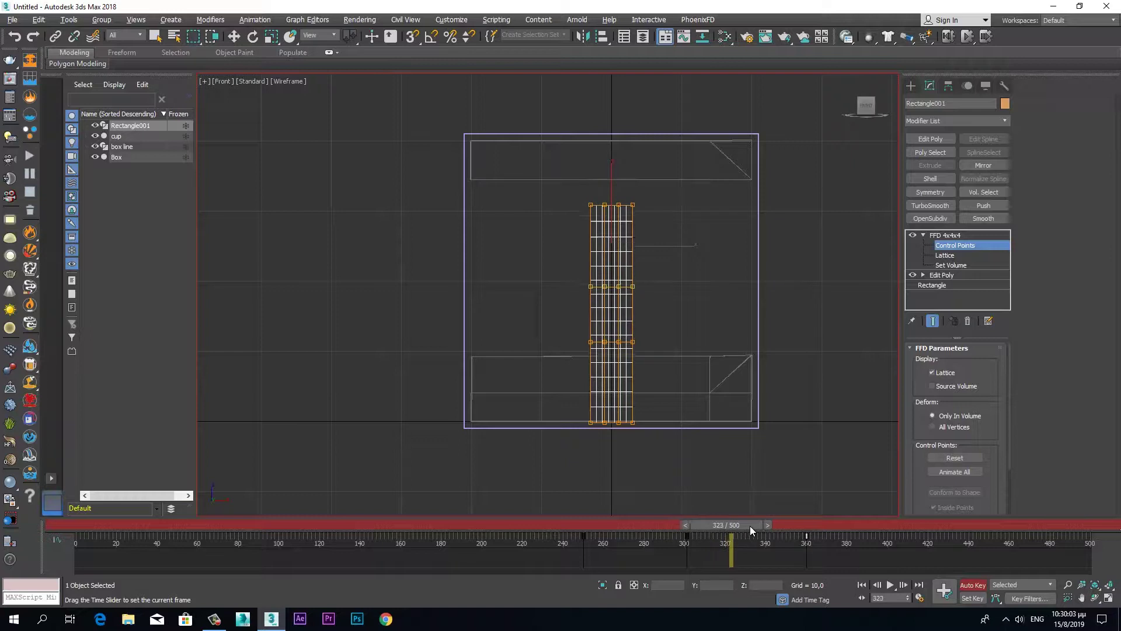
left_click_drag(751, 529, 743, 530)
key("w")
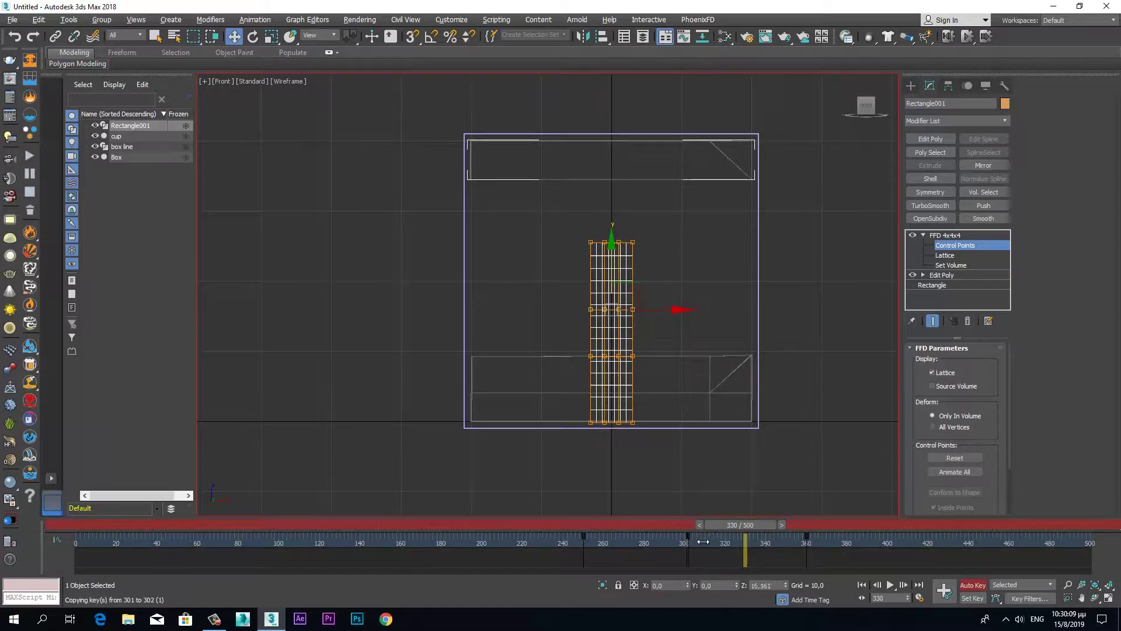
mouse_move(688, 538)
left_mouse_down("shift")
mouse_move(745, 547)
mouse_move(816, 524)
mouse_move(576, 537)
mouse_move(672, 537)
left_mouse_up("shift")
Maximize the Perspective view and scrub frames 260–360 to preview the band.
key("alt+w")
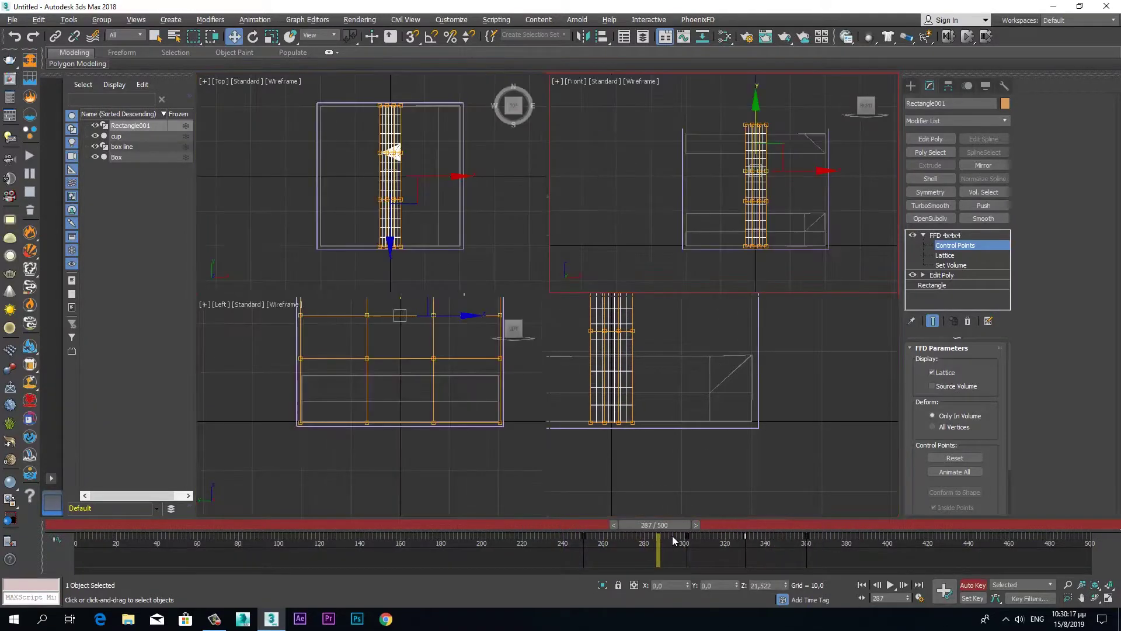
right_click(731, 448)
key("alt+w")
scroll(706, 439, "down", 5)
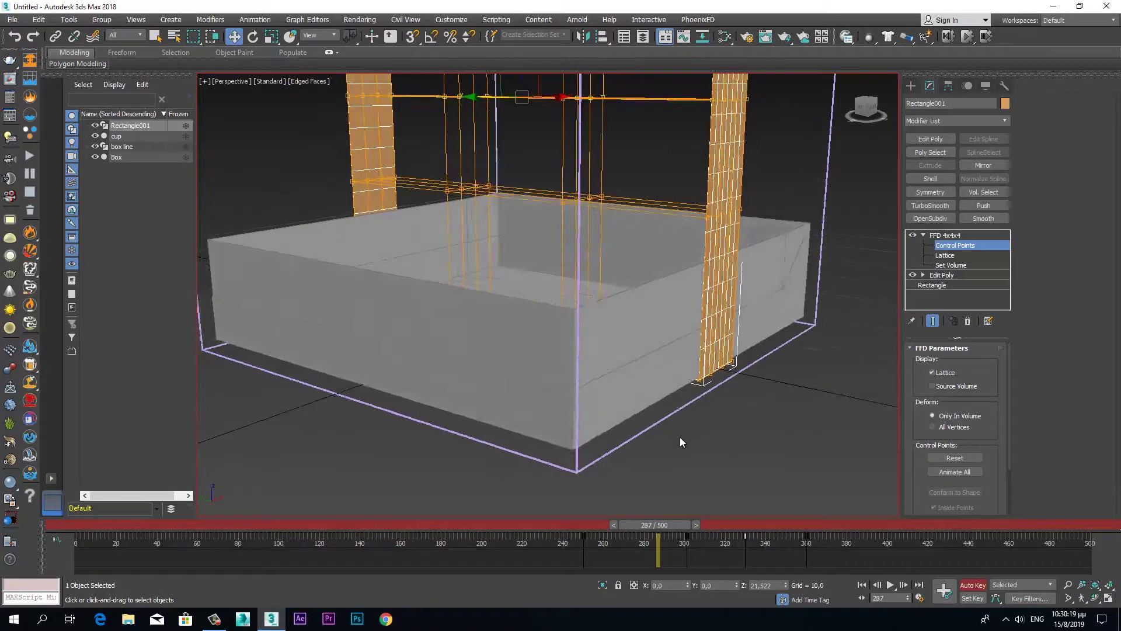
scroll(680, 443, "down", 5)
mouse_move(686, 524)
left_mouse_down()
mouse_move(613, 529)
mouse_move(688, 527)
mouse_move(613, 539)
mouse_move(595, 529)
mouse_move(829, 525)
left_mouse_up()
key("w")
left_click_drag(892, 556, 552, 565)
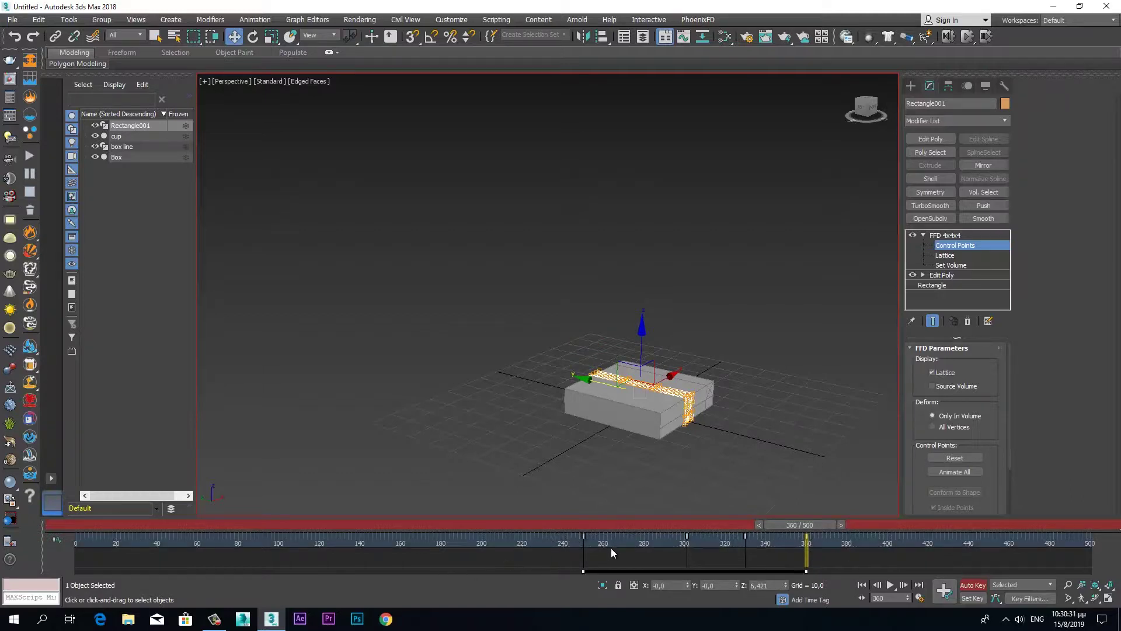
right_click(776, 379)
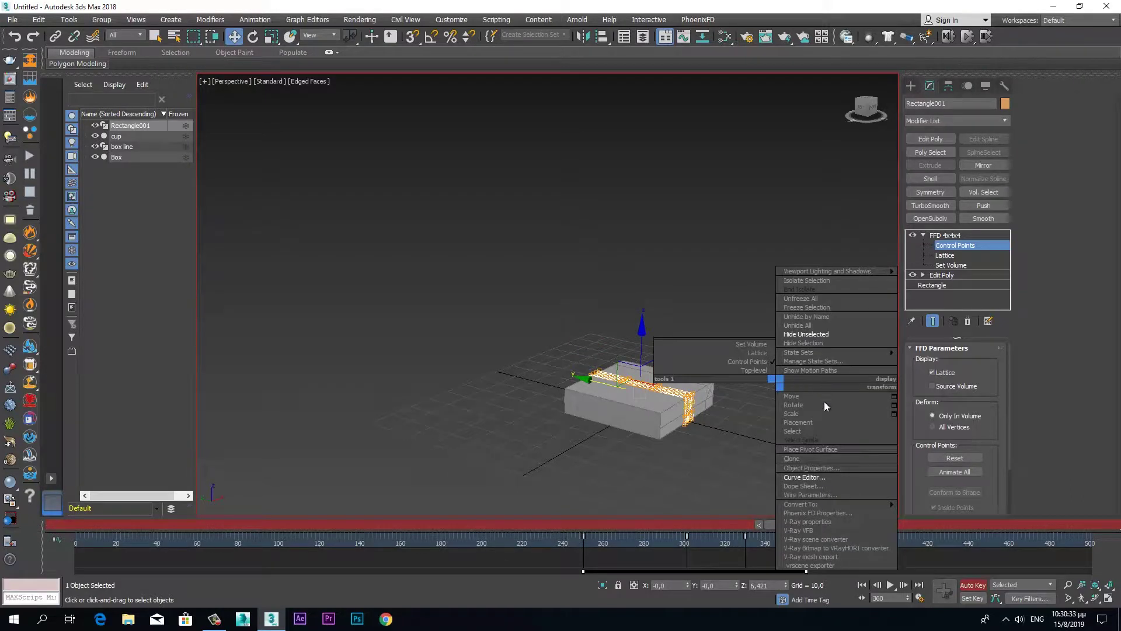
left_click(801, 478)
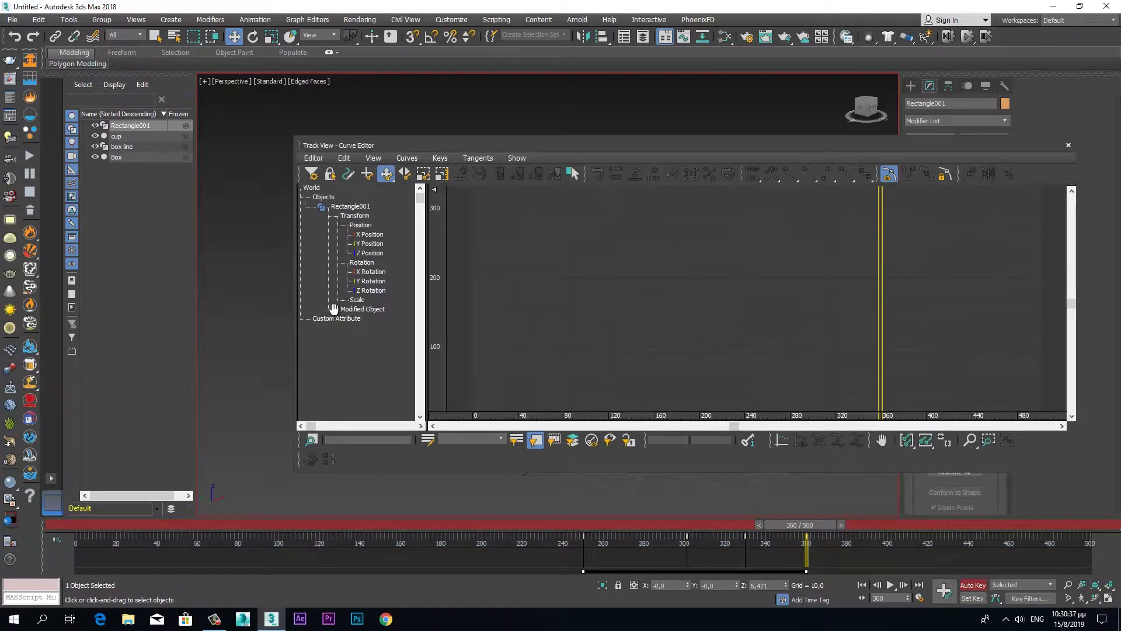
left_click(338, 309)
left_click(346, 319)
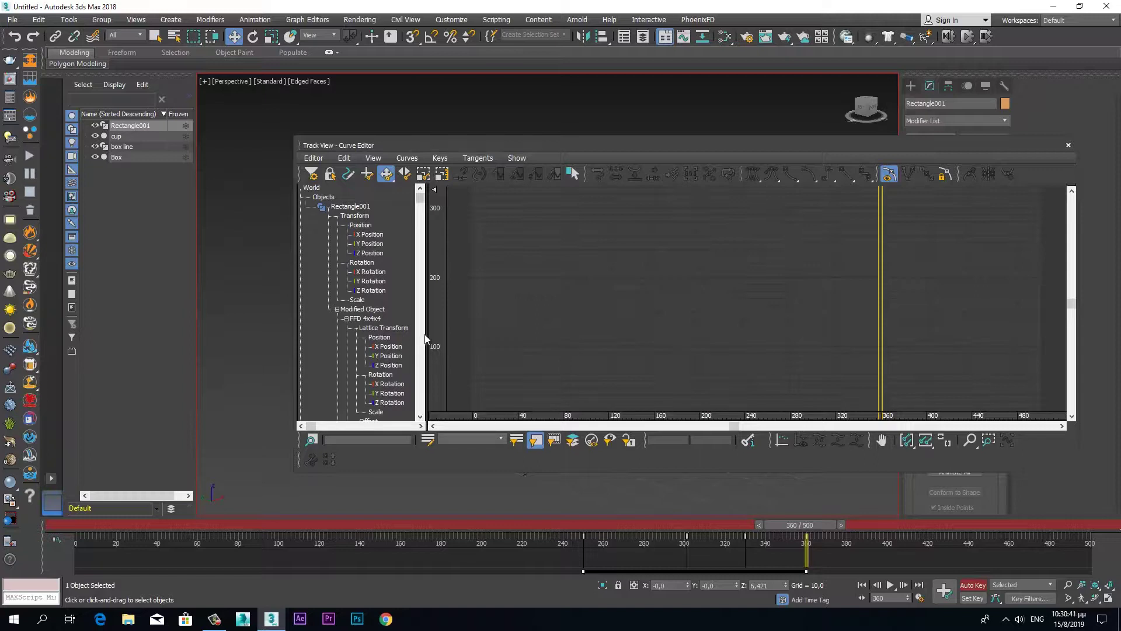
left_click_drag(423, 202, 426, 244)
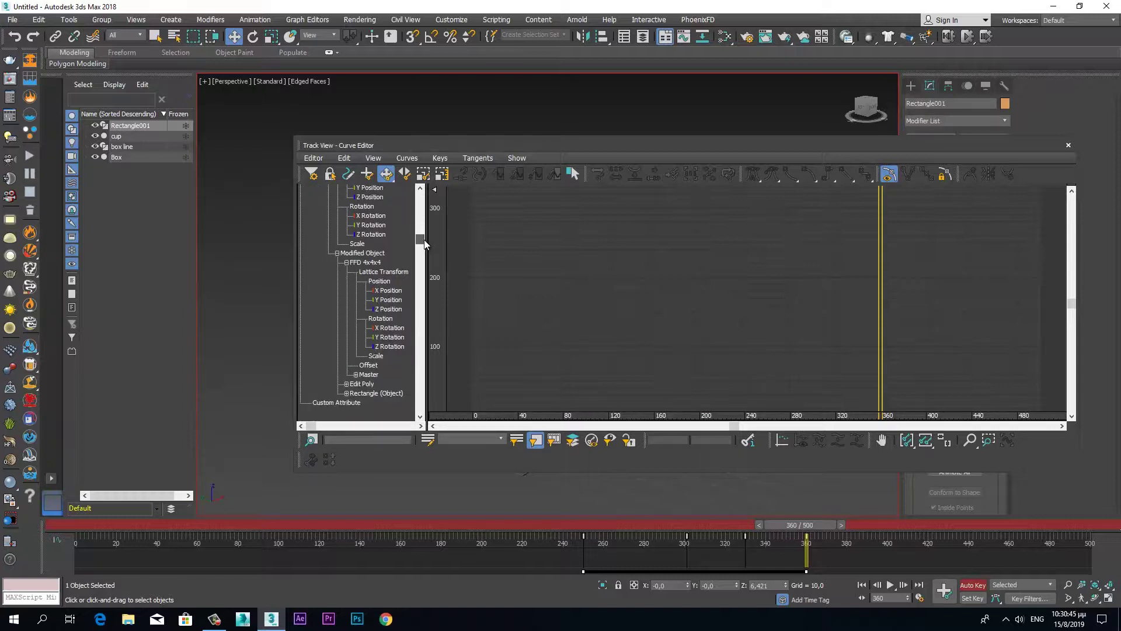
left_click_drag(425, 244, 430, 264)
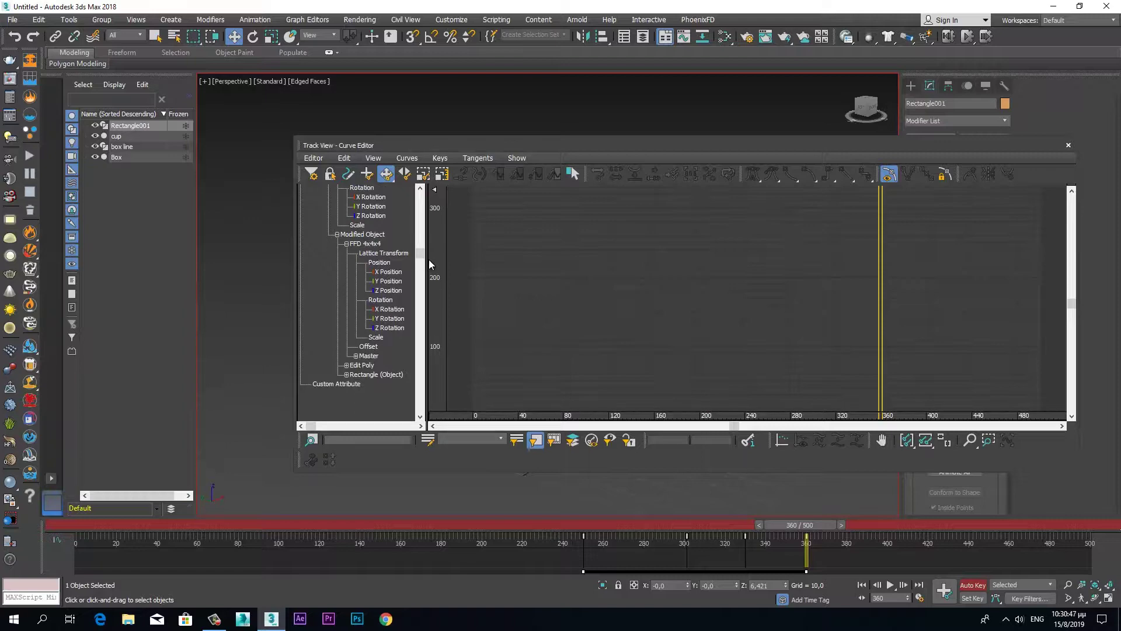
left_click_drag(653, 149, 545, 132)
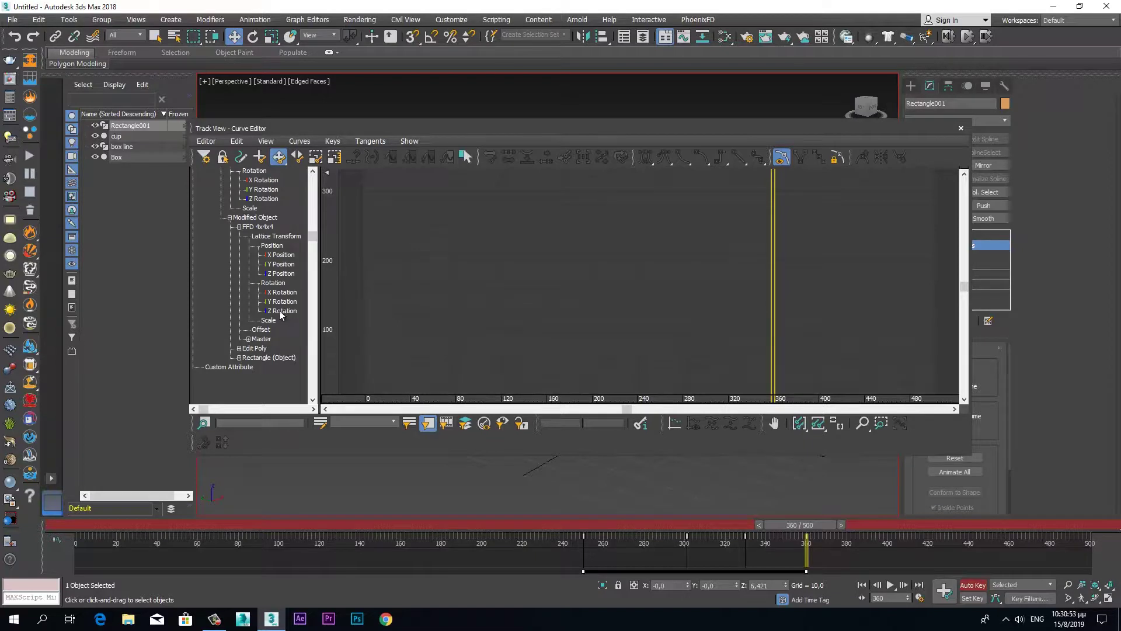
left_click(248, 339)
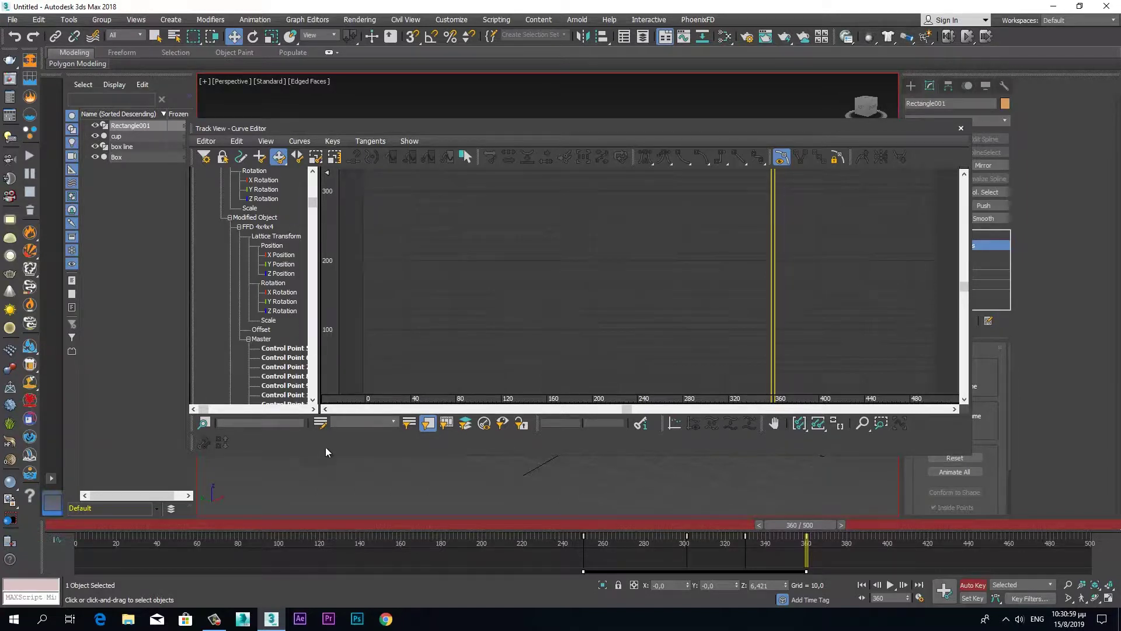
left_click_drag(320, 456, 321, 482)
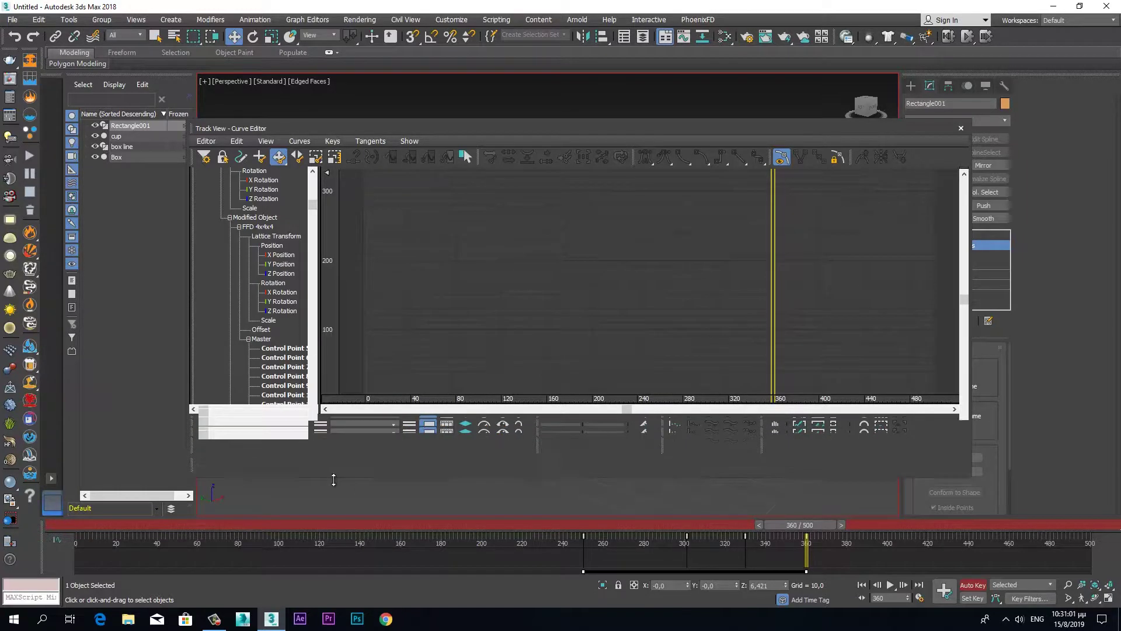
scroll(307, 227, "down", 2)
scroll(305, 234, "down", 2)
scroll(305, 237, "down", 2)
scroll(305, 240, "up", 2)
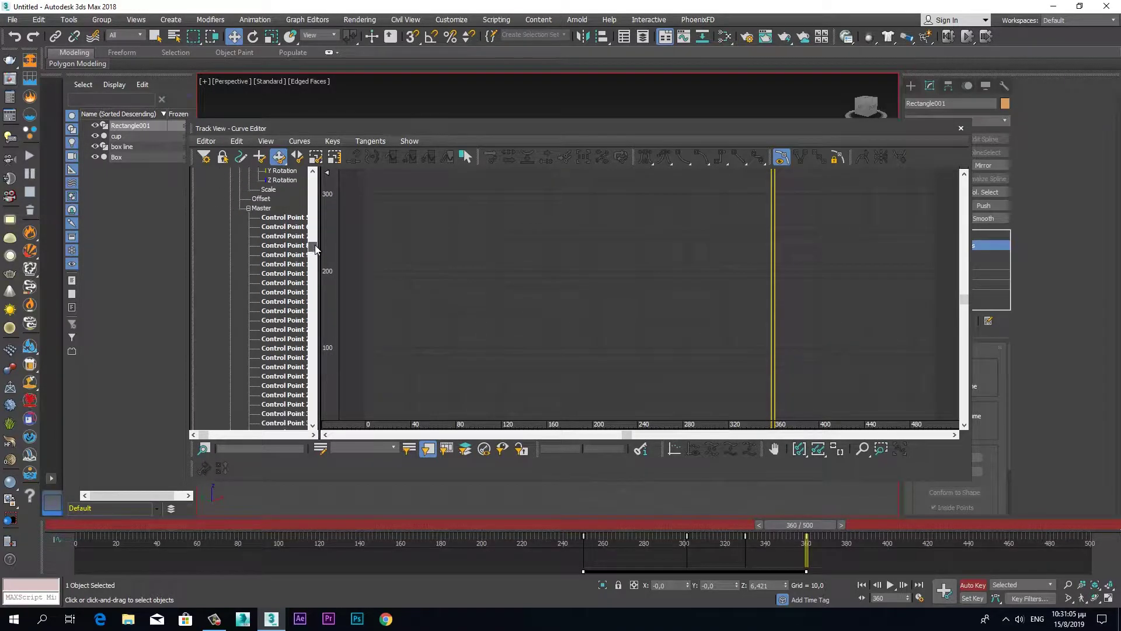
left_click_drag(312, 247, 315, 349)
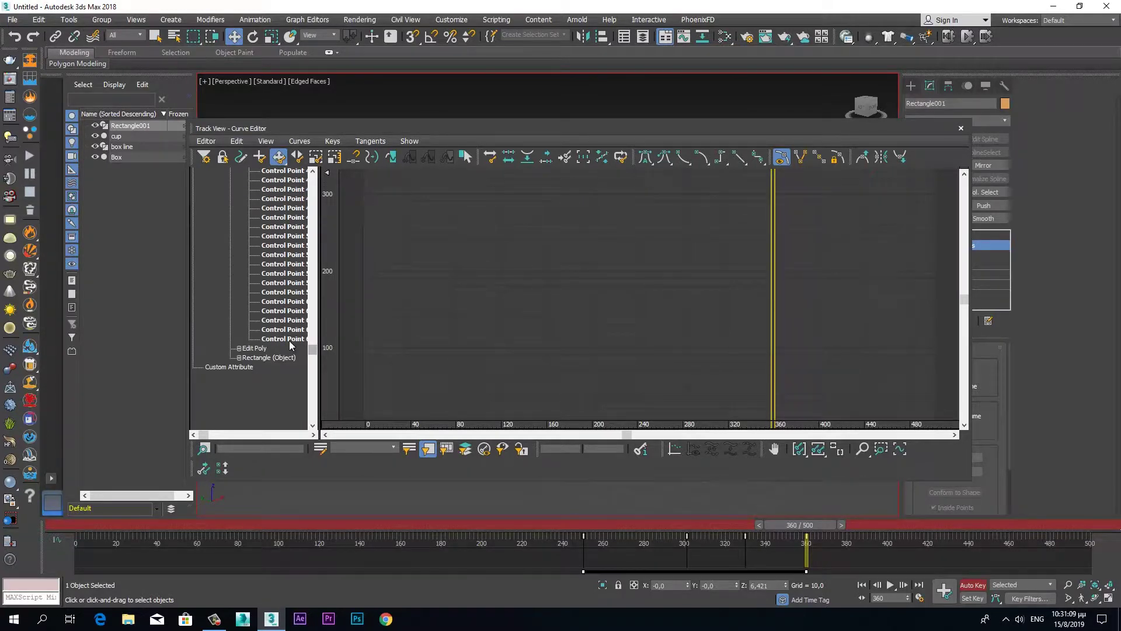
left_click(286, 340, "shift")
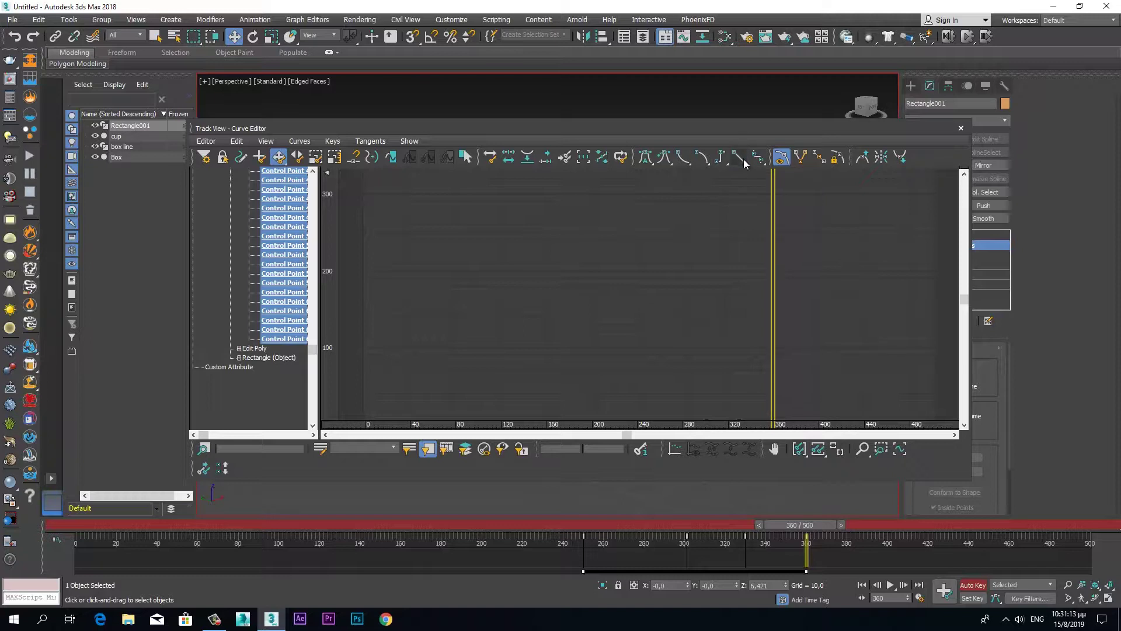
left_click(961, 129)
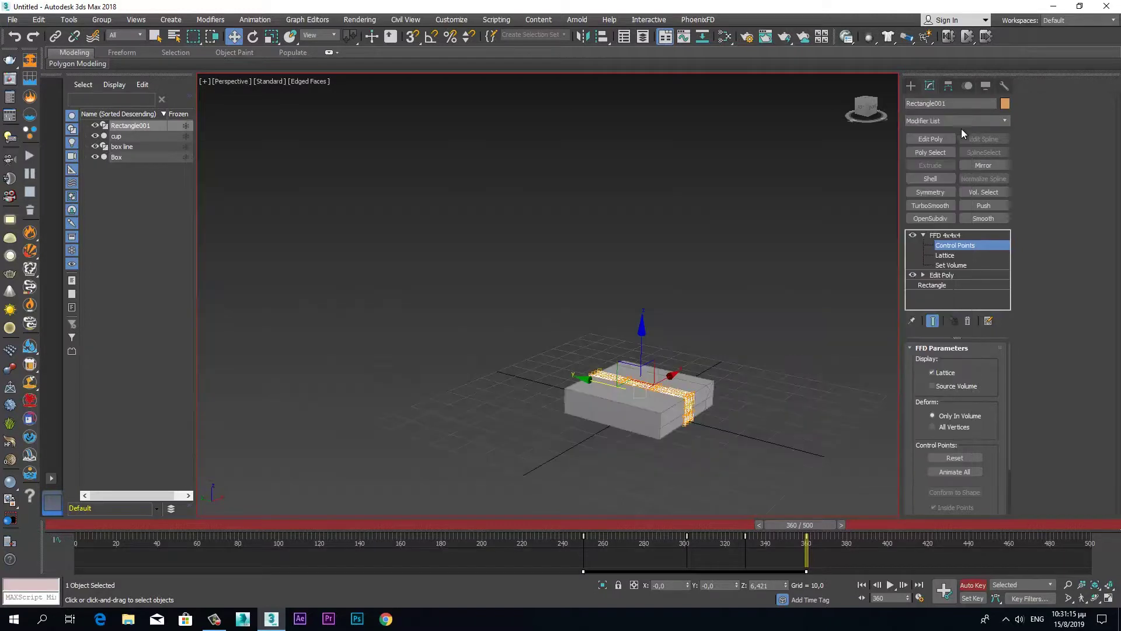
mouse_move(791, 528)
left_mouse_down()
mouse_move(576, 543)
mouse_move(1089, 543)
left_mouse_up()
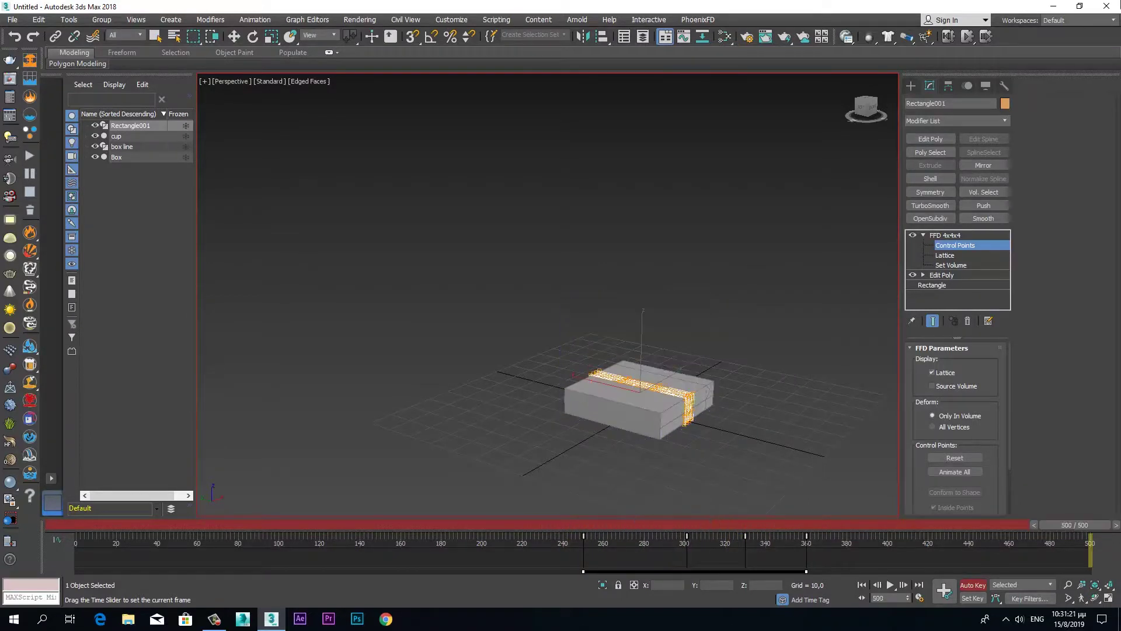
key("w")
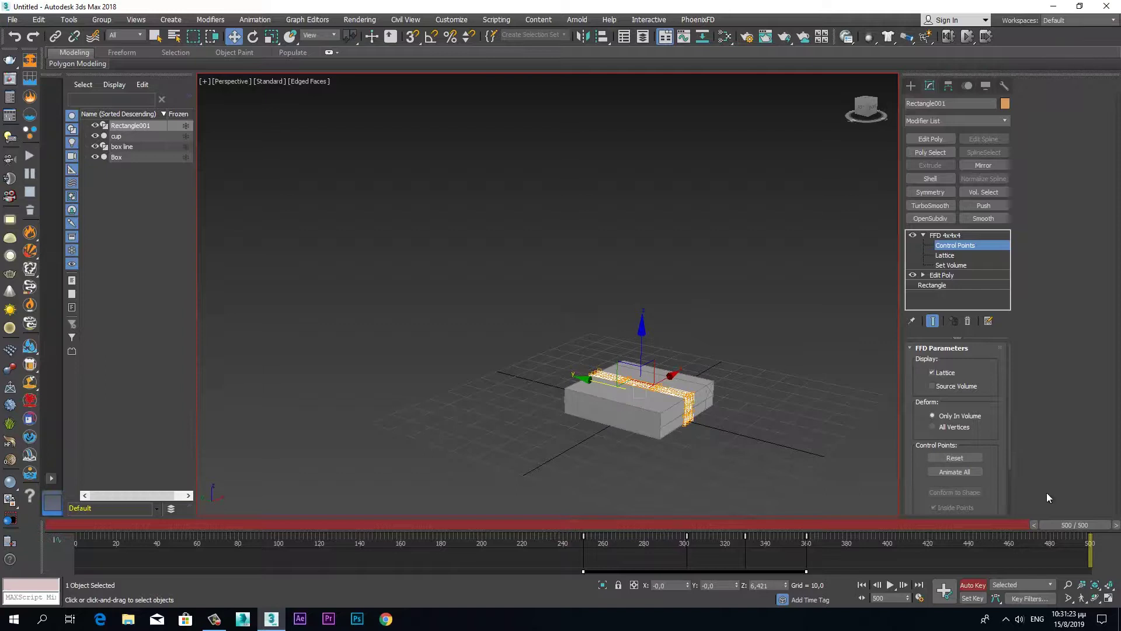
mouse_move(1044, 524)
left_mouse_down()
mouse_move(577, 546)
mouse_move(655, 538)
left_mouse_up()
key("w")
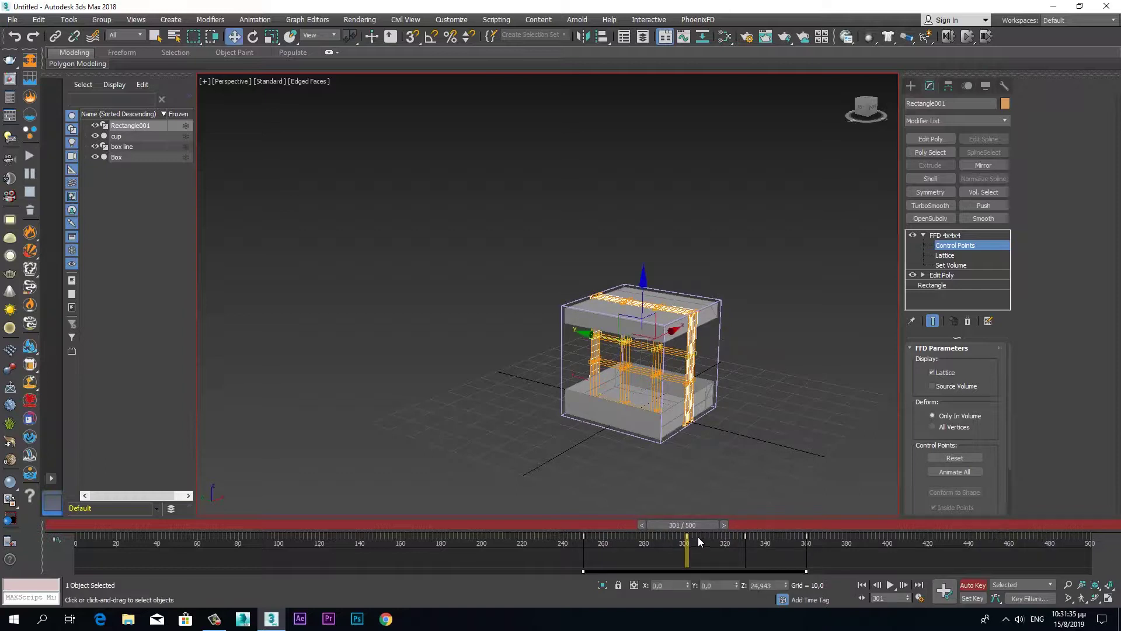
left_click(642, 525)
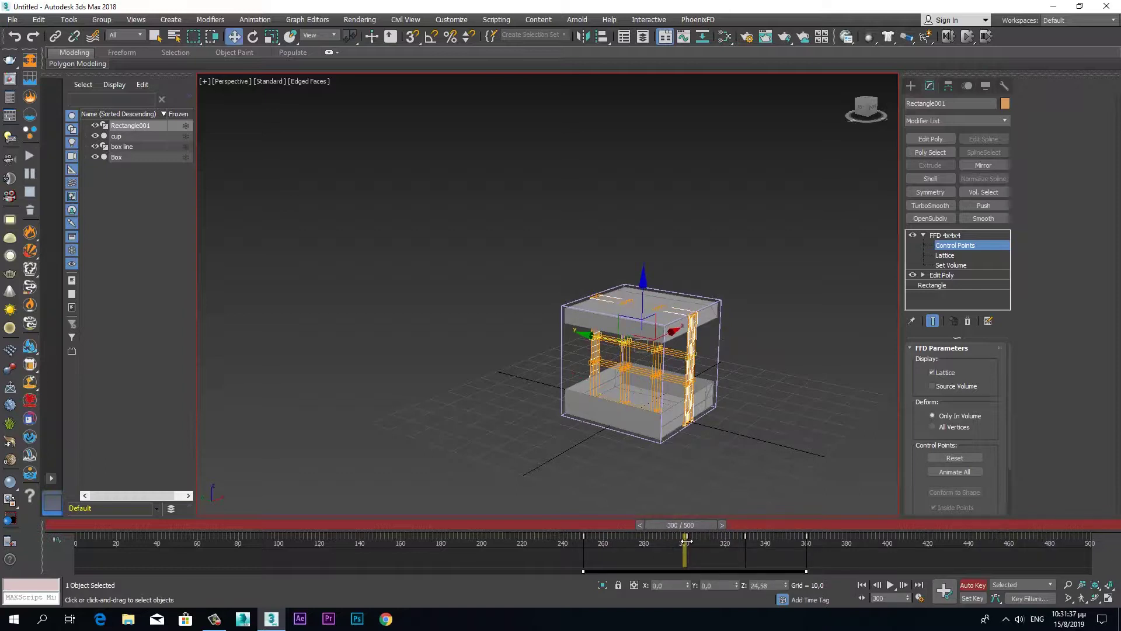
left_click_drag(686, 542, 686, 541)
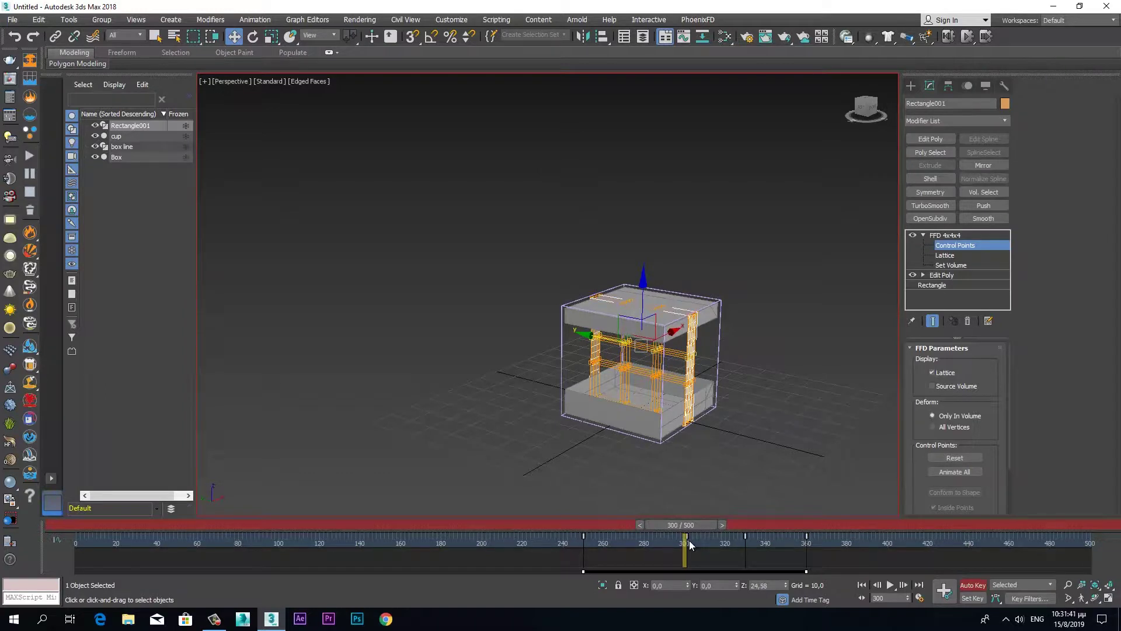
left_click(708, 545)
mouse_move(687, 536)
left_mouse_down()
mouse_move(650, 538)
mouse_move(814, 542)
left_mouse_up()
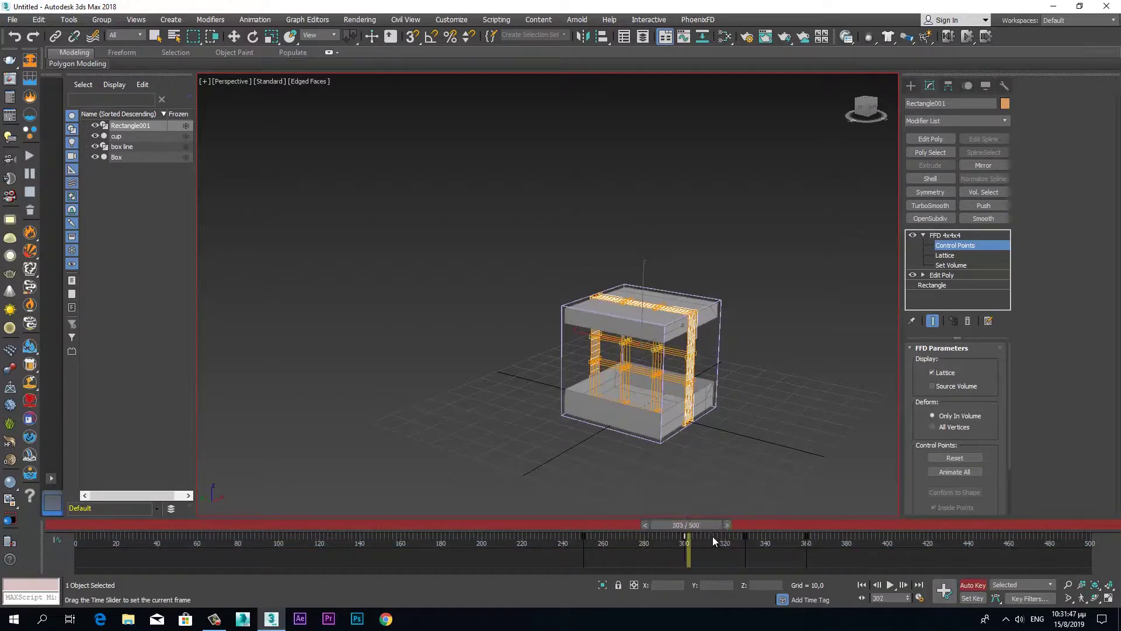
mouse_move(814, 542)
left_mouse_down()
mouse_move(604, 552)
mouse_move(704, 546)
mouse_move(640, 548)
left_mouse_up()
In a maximized Front view, select the band's middle lattice rows and move the 268 key to 264.
key("w")
key("alt+w")
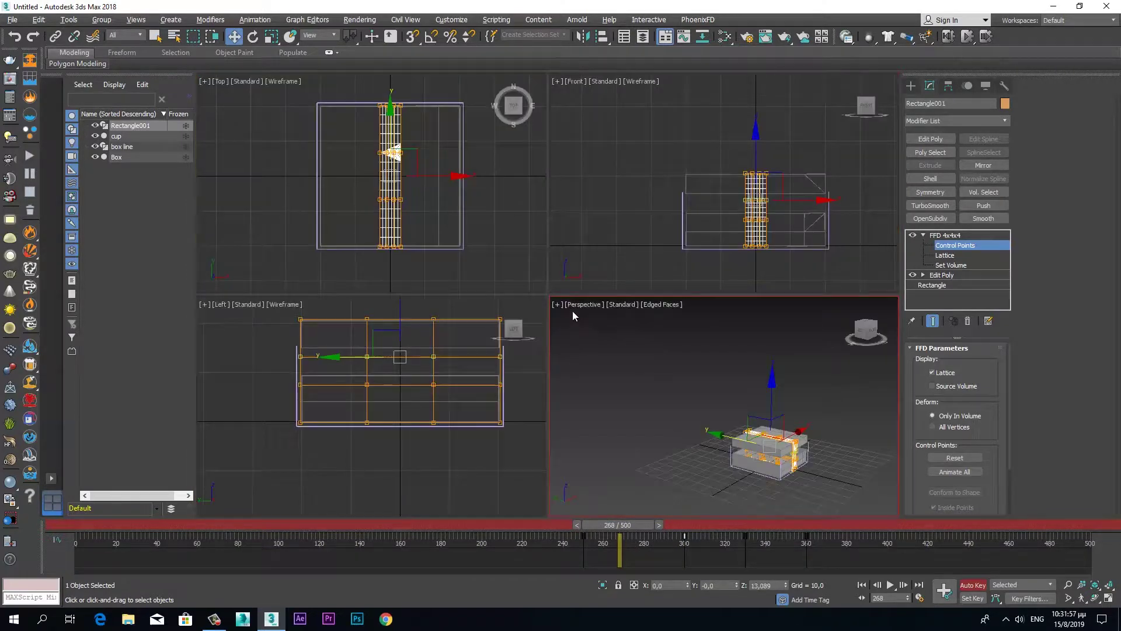
right_click(706, 213)
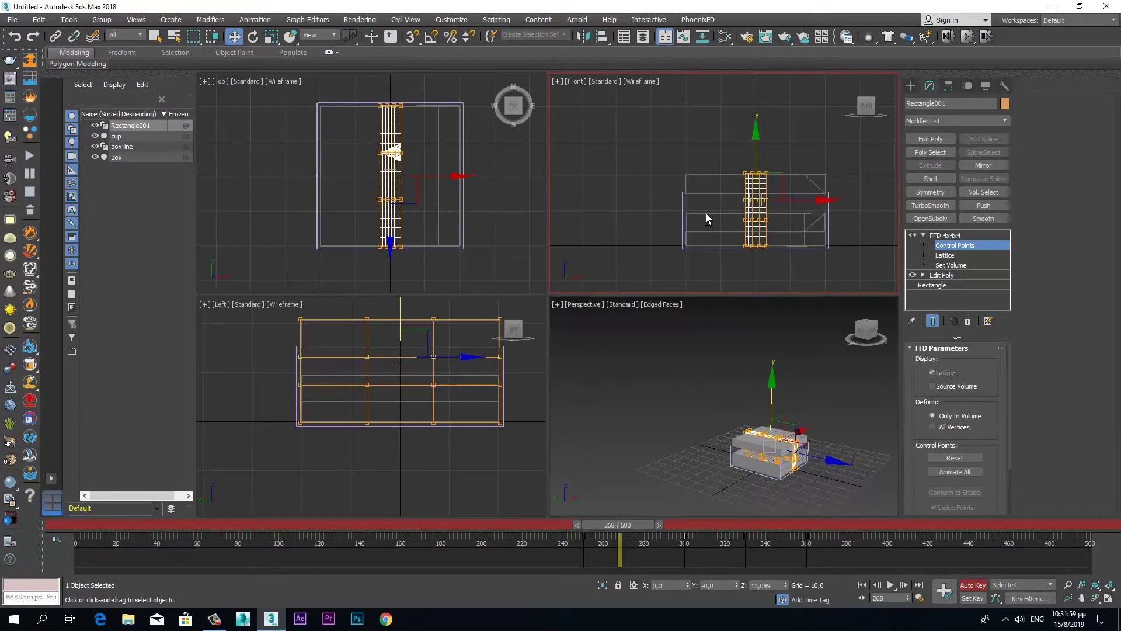
key("alt+w")
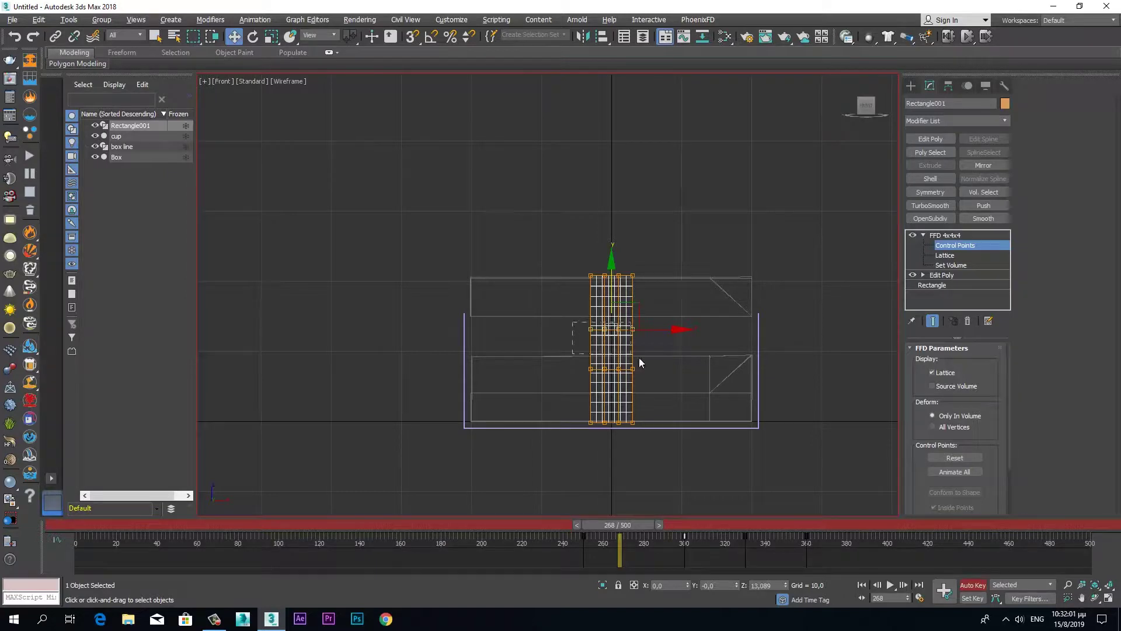
left_click_drag(634, 359, 661, 386)
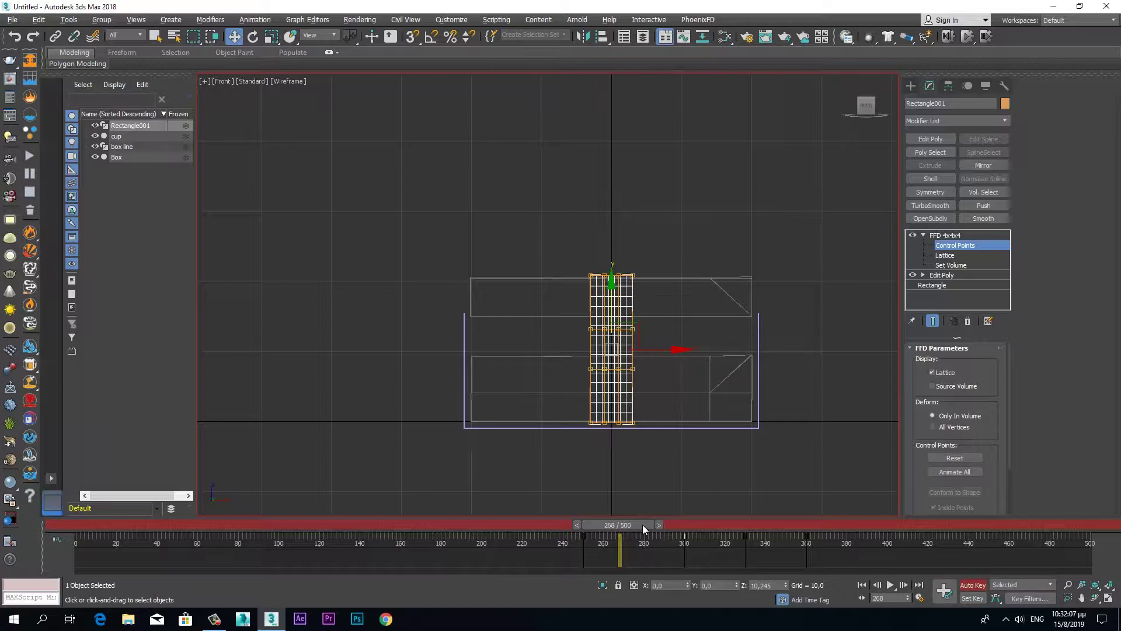
mouse_move(620, 537)
left_mouse_down()
mouse_move(604, 542)
mouse_move(697, 524)
left_mouse_up()
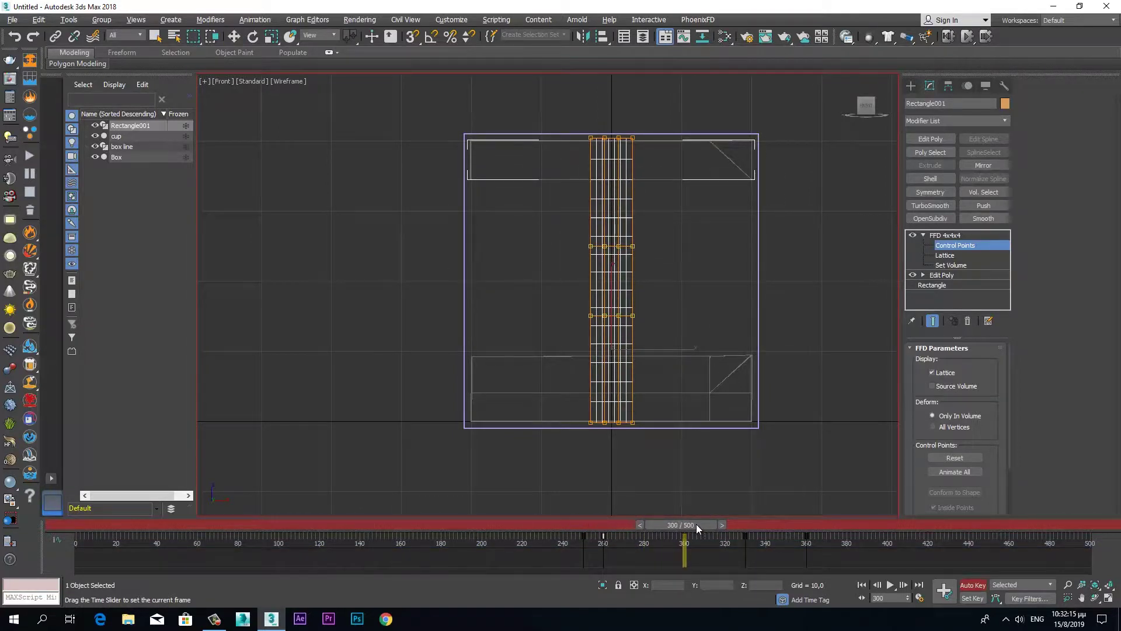
left_click_drag(697, 524, 683, 520)
At frame 294, scale the middle control points inward along X, settling at 75.
key("w")
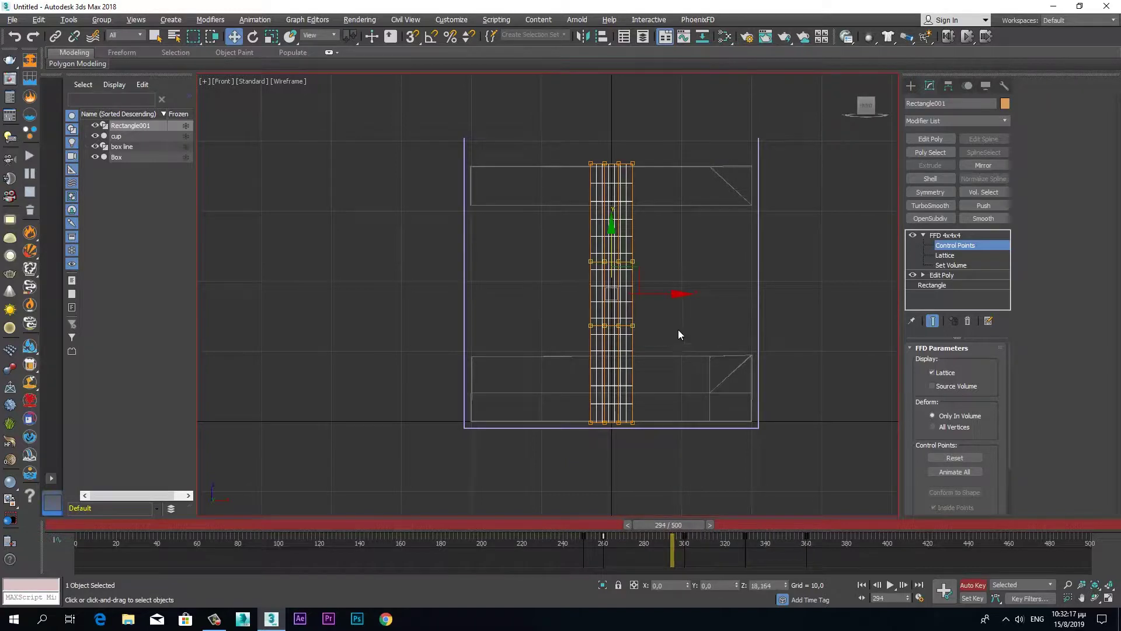
key("r")
left_click_drag(689, 296, 247, 301)
left_click_drag(683, 295, 126, 296)
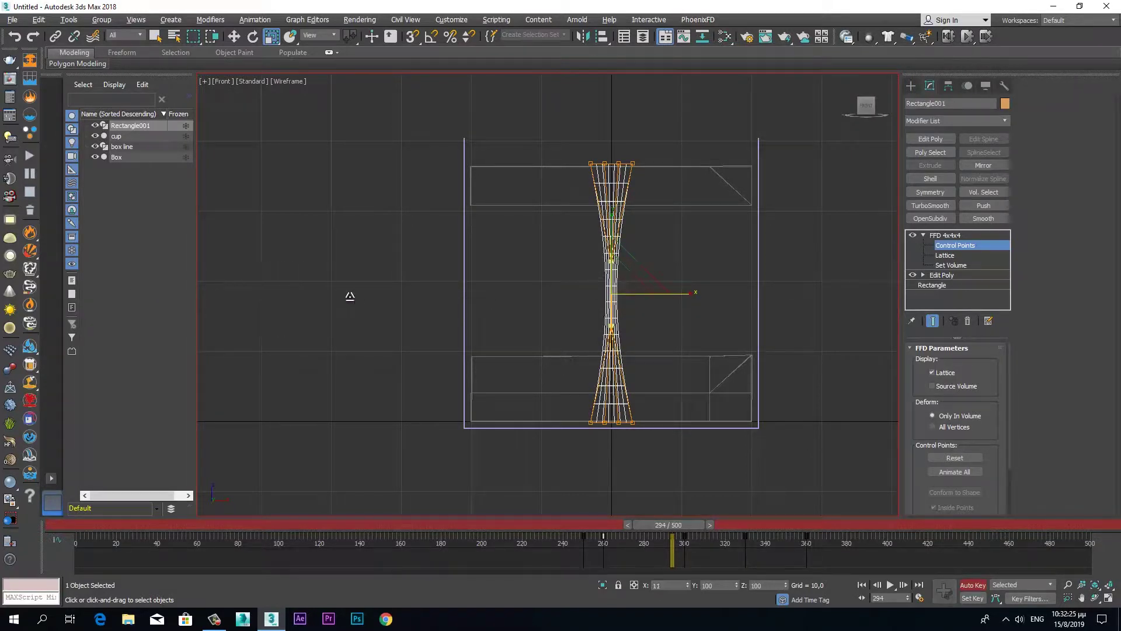
left_click_drag(613, 295, 673, 301)
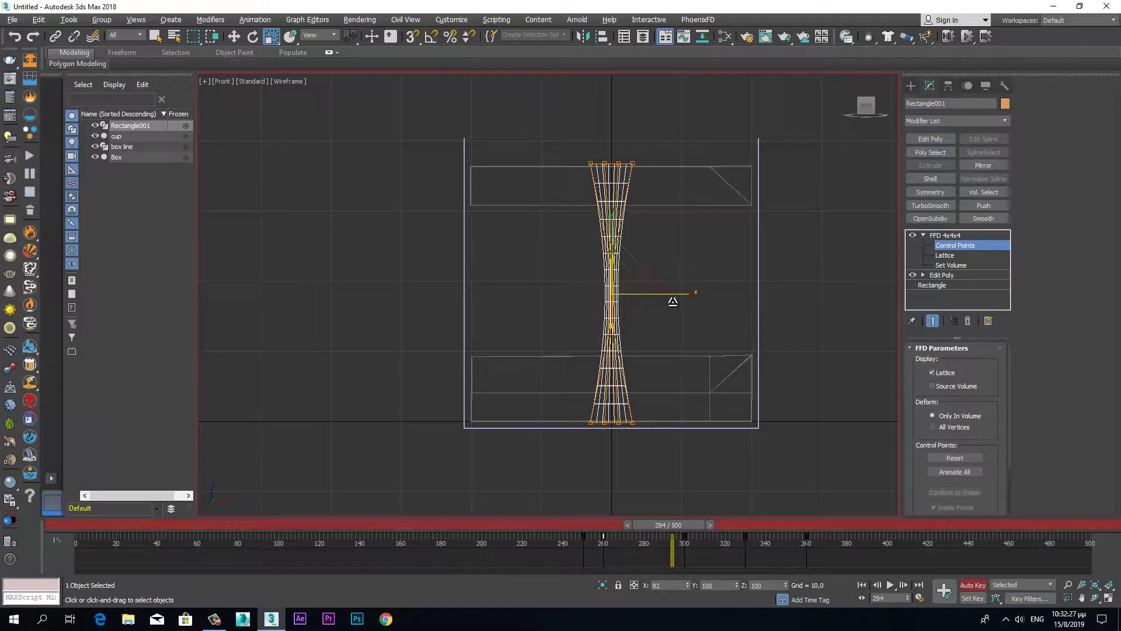
key("alt+w")
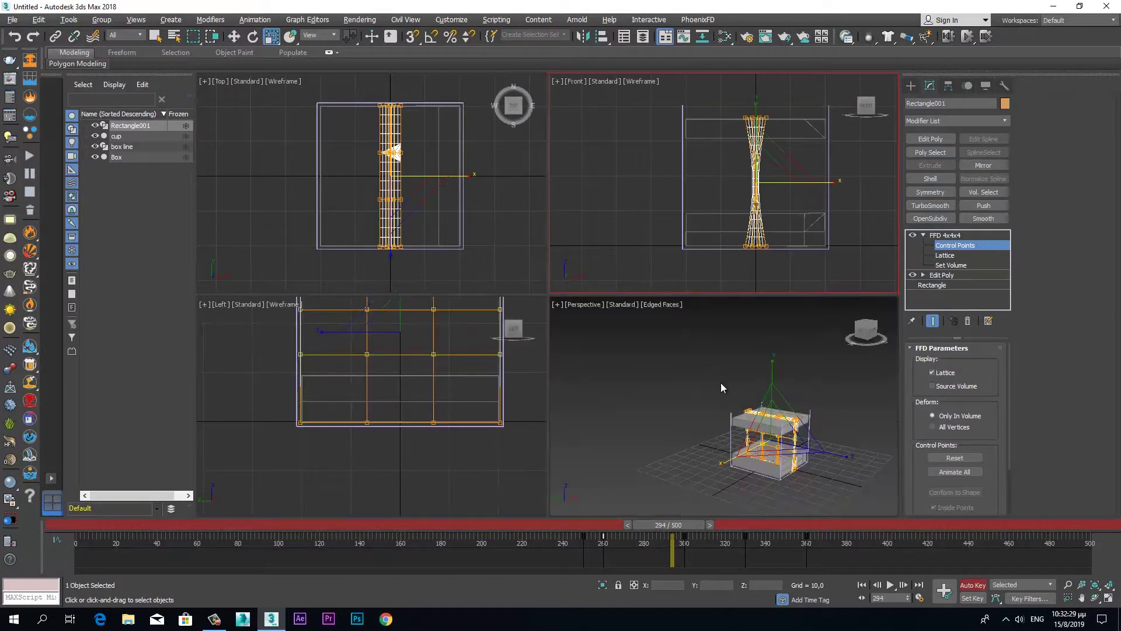
key("alt+w")
middle_click_drag(721, 383, 662, 381, "alt")
scroll(670, 383, "up", 2)
scroll(669, 383, "up", 3)
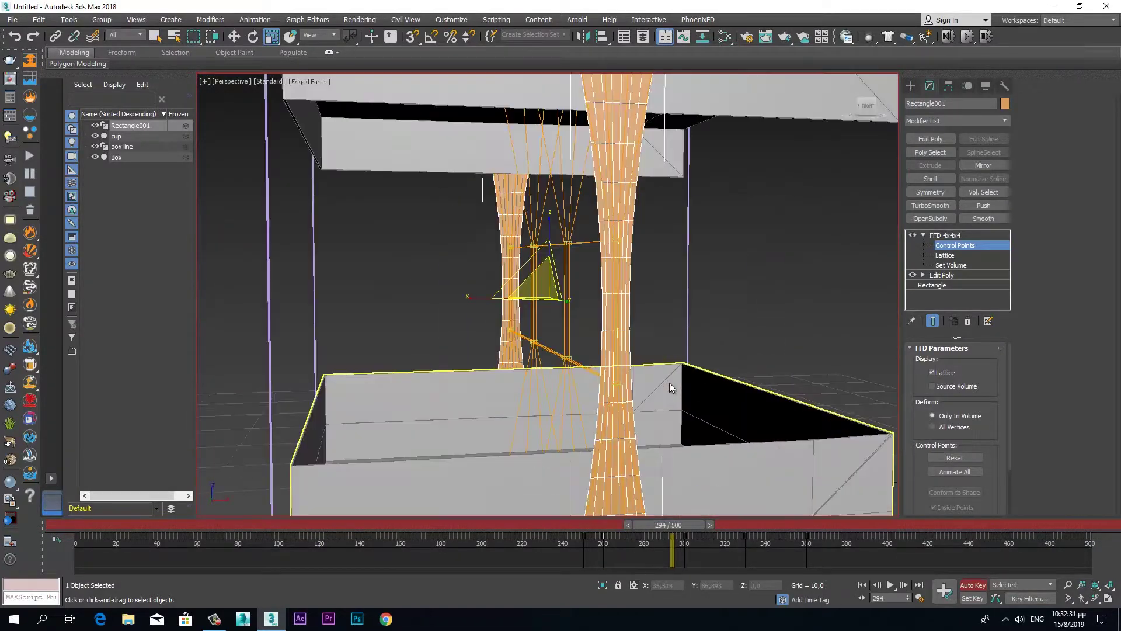
scroll(669, 383, "down", 4)
middle_click_drag(670, 385, 744, 389, "alt")
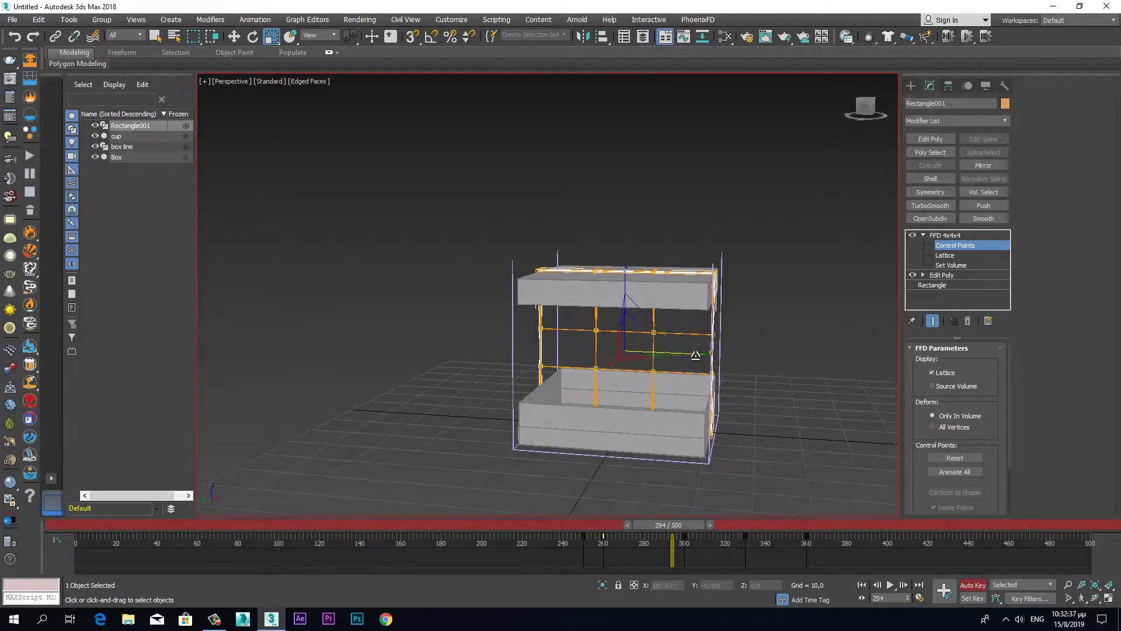
left_click_drag(695, 355, 695, 355)
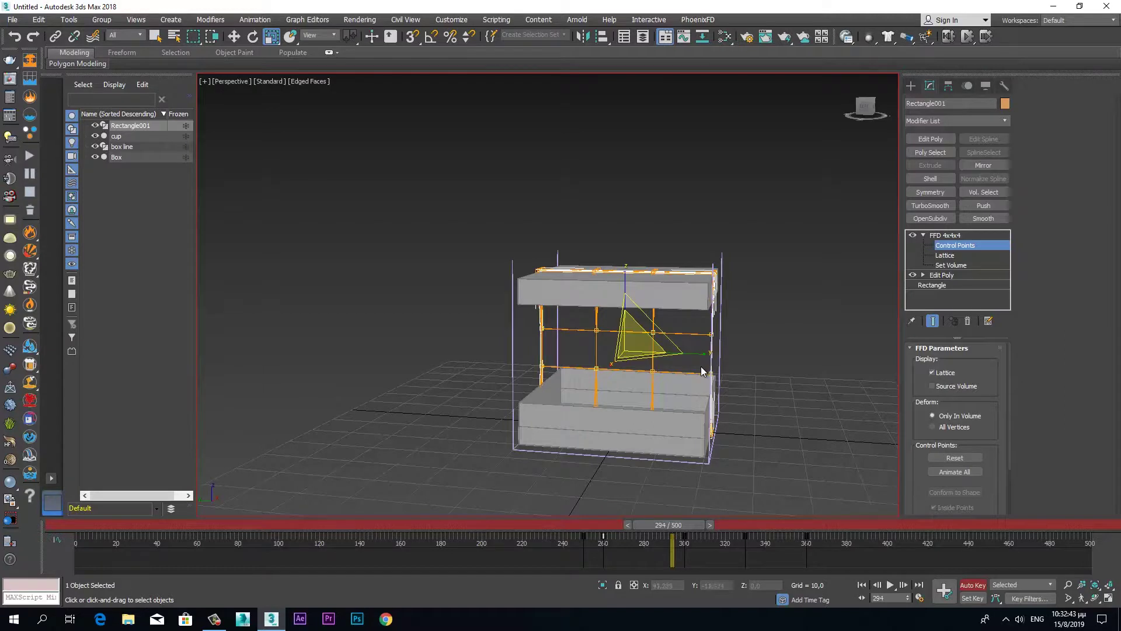
middle_click_drag(695, 354, 679, 374, "alt")
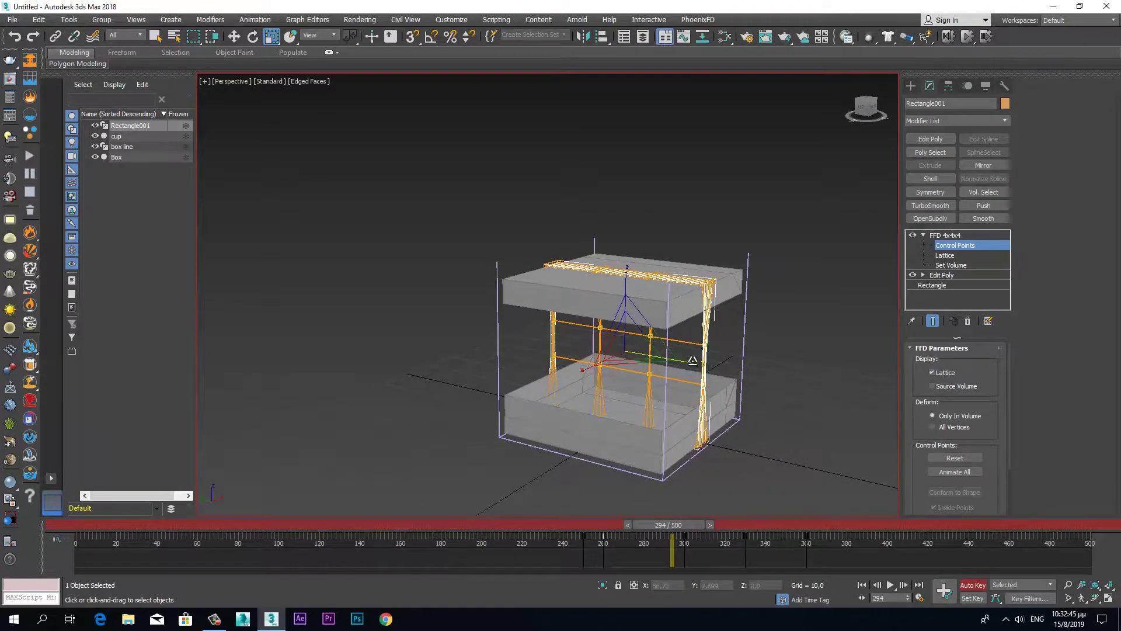
left_click_drag(693, 363, 695, 363)
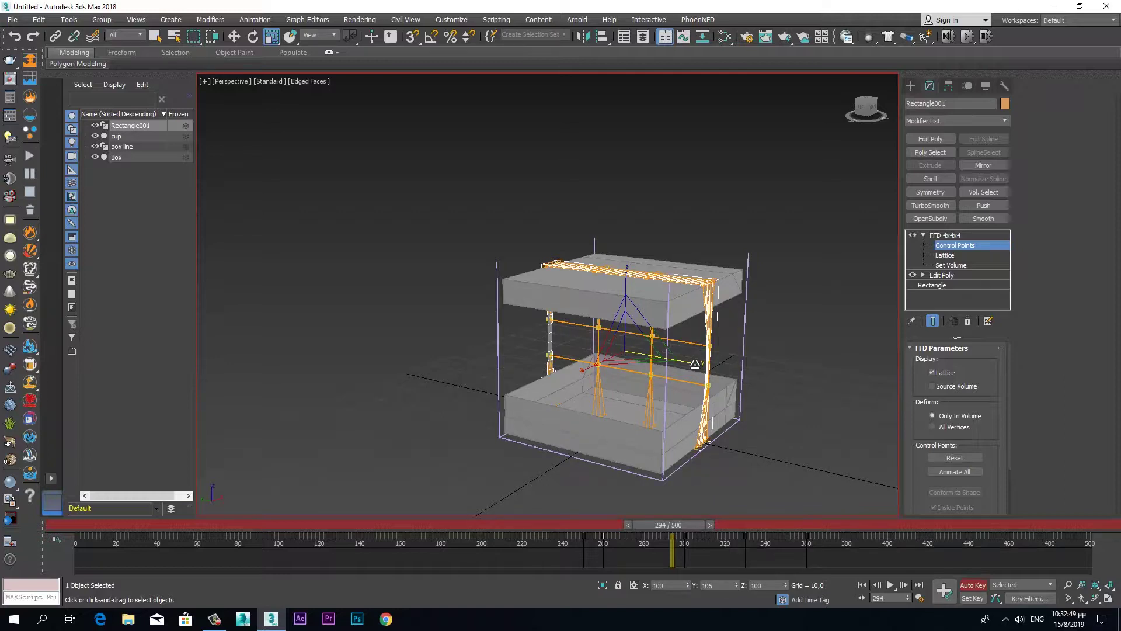
key("ctrl+z")
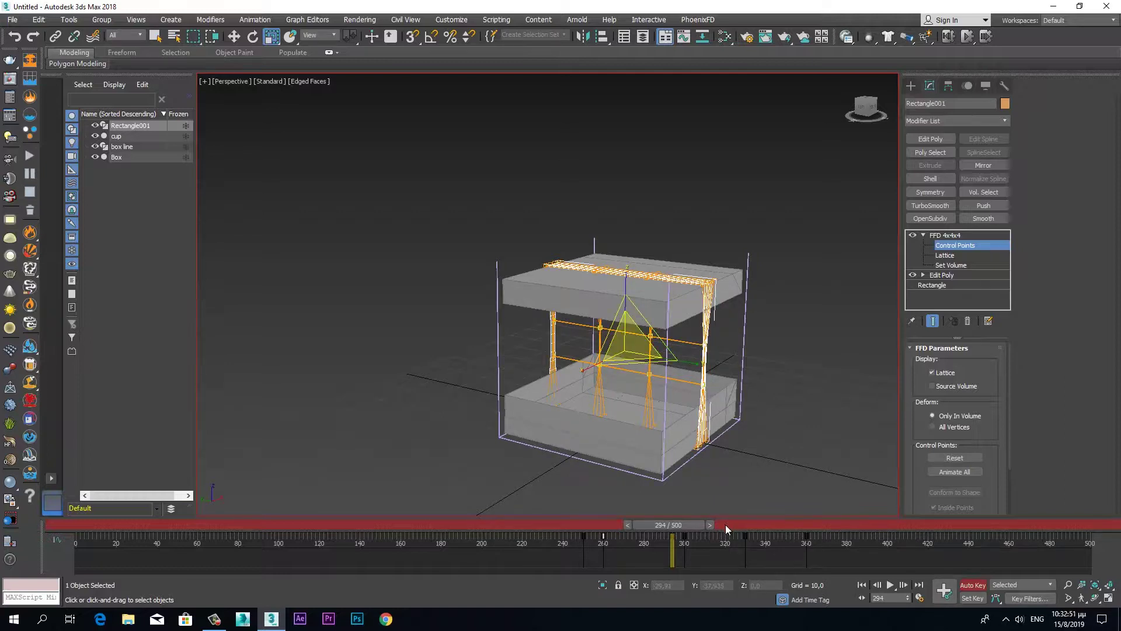
mouse_move(691, 528)
left_mouse_down()
mouse_move(604, 542)
mouse_move(755, 512)
mouse_move(694, 524)
left_mouse_up()
Copy the band's frame-294 lattice key to frame 325 and preview the result.
key("r")
mouse_move(734, 473)
middle_mouse_down("alt")
mouse_move(805, 416)
mouse_move(672, 417)
middle_mouse_up("alt")
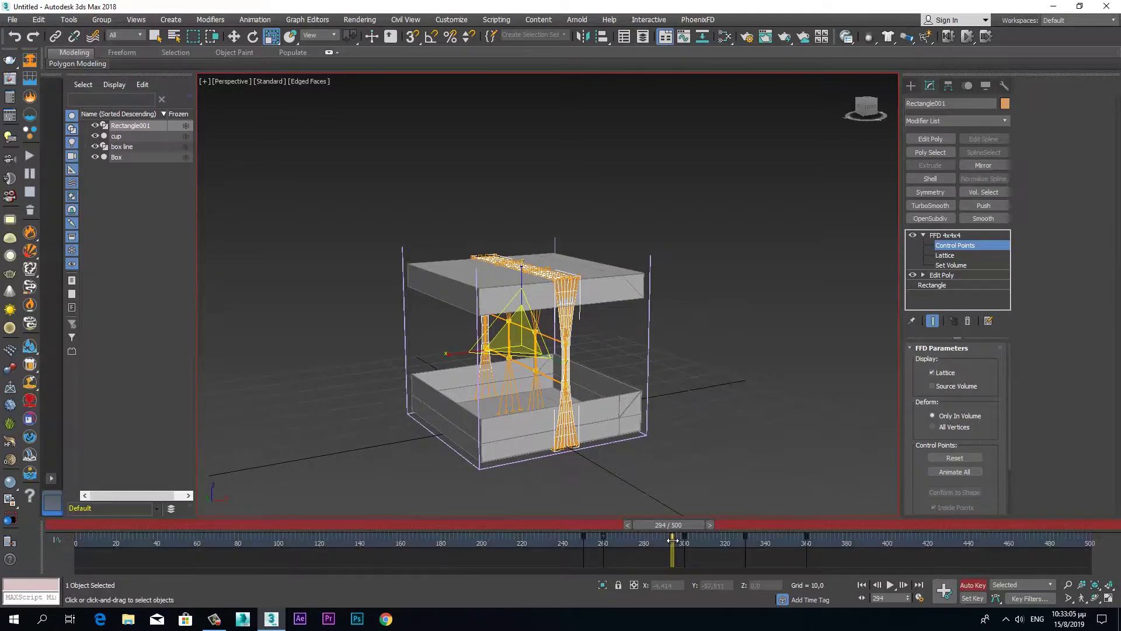
left_click_drag(672, 541, 747, 539, "shift")
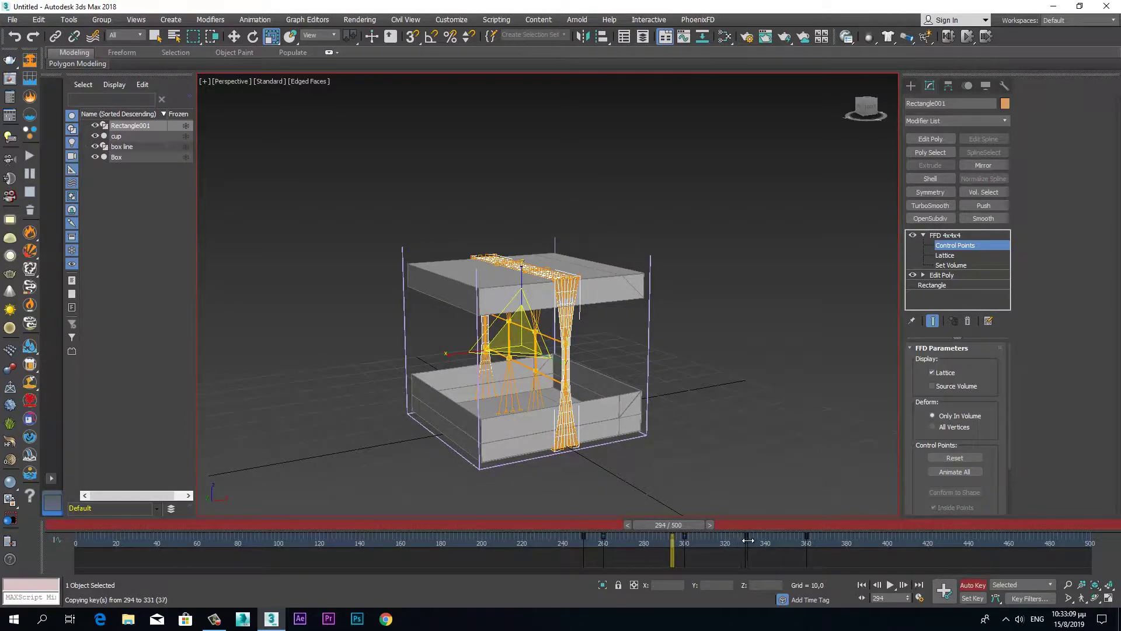
mouse_move(695, 525)
left_mouse_down()
mouse_move(728, 528)
mouse_move(708, 527)
left_mouse_up()
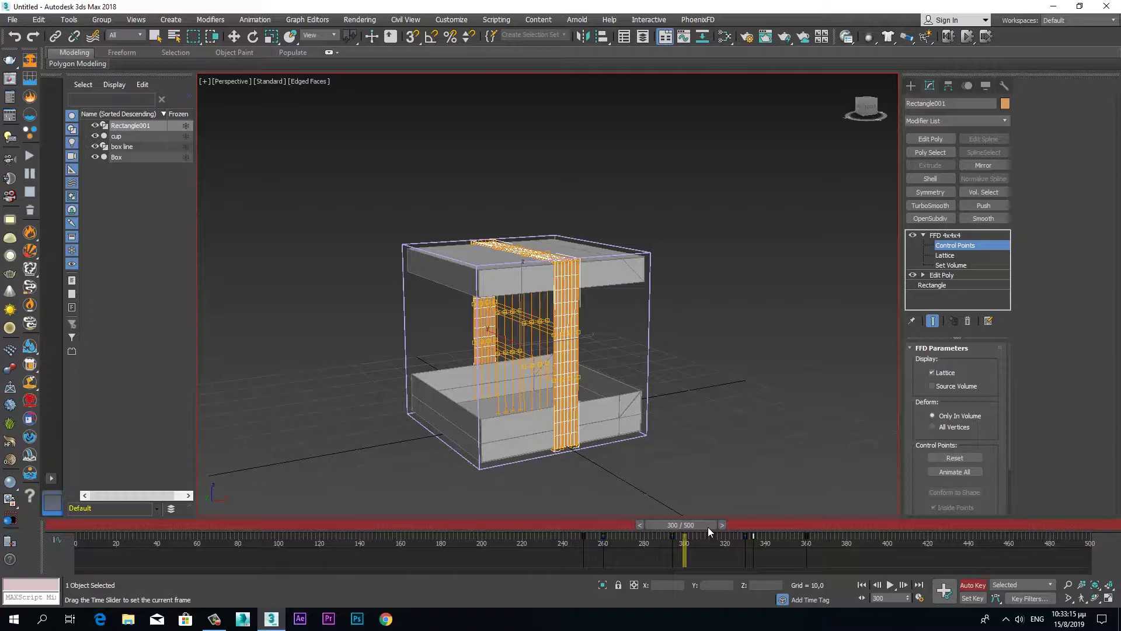
mouse_move(710, 527)
left_mouse_down()
mouse_move(775, 520)
mouse_move(706, 525)
left_mouse_up()
Shift the band's key from frame 334 back to about 326 and check frames 326–333.
key("r")
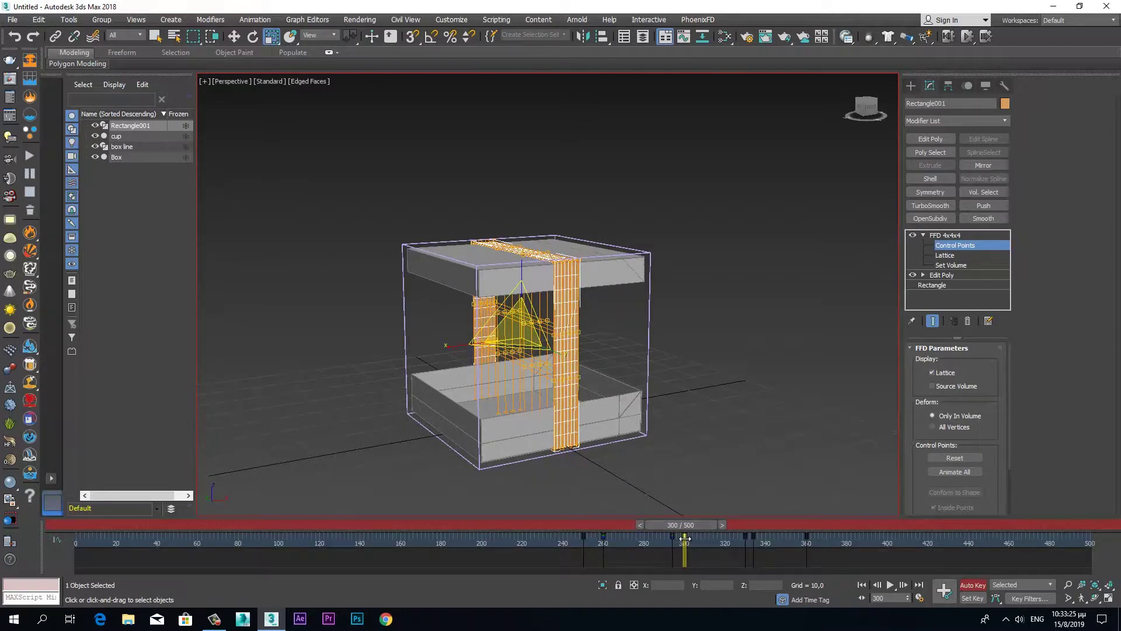
left_click(684, 538)
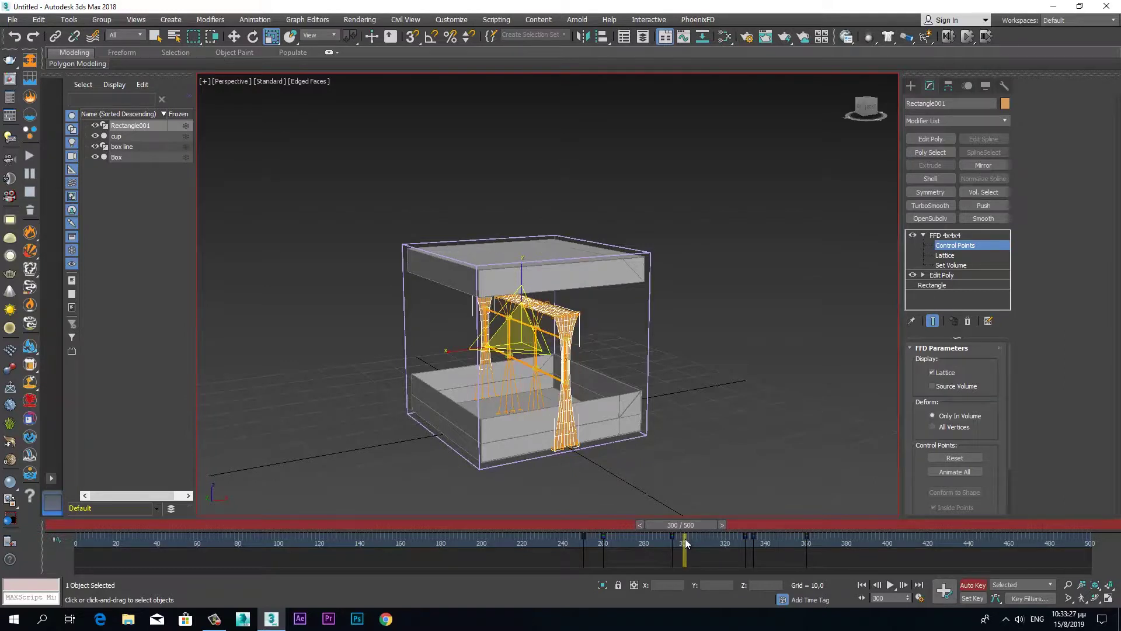
left_click(685, 538)
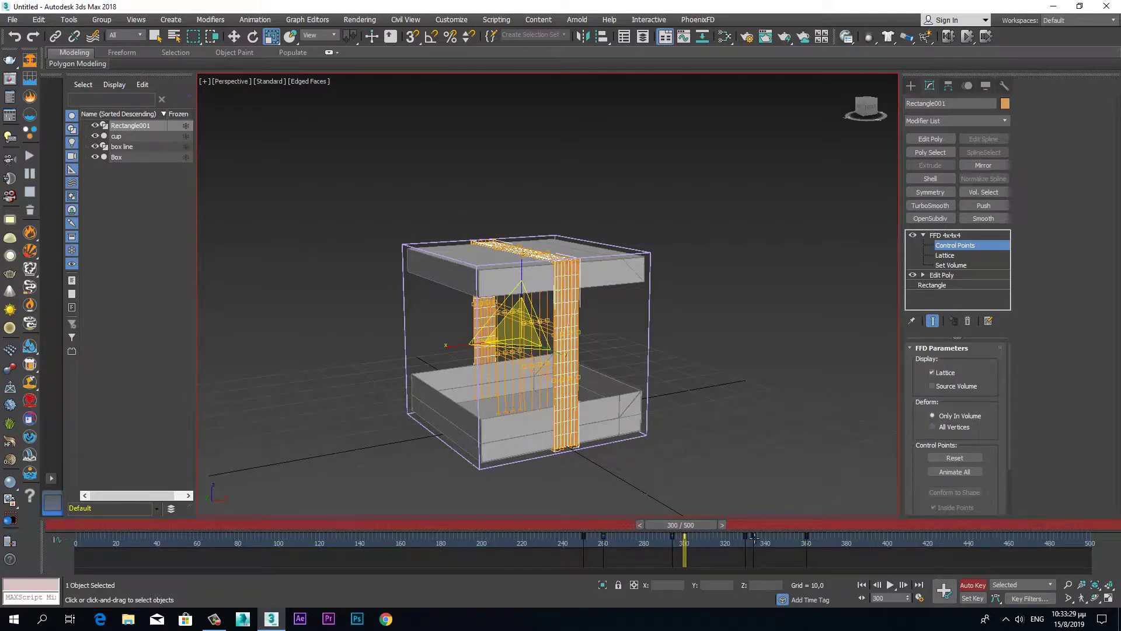
mouse_move(698, 527)
left_mouse_down()
mouse_move(768, 524)
mouse_move(619, 529)
mouse_move(714, 529)
left_mouse_up()
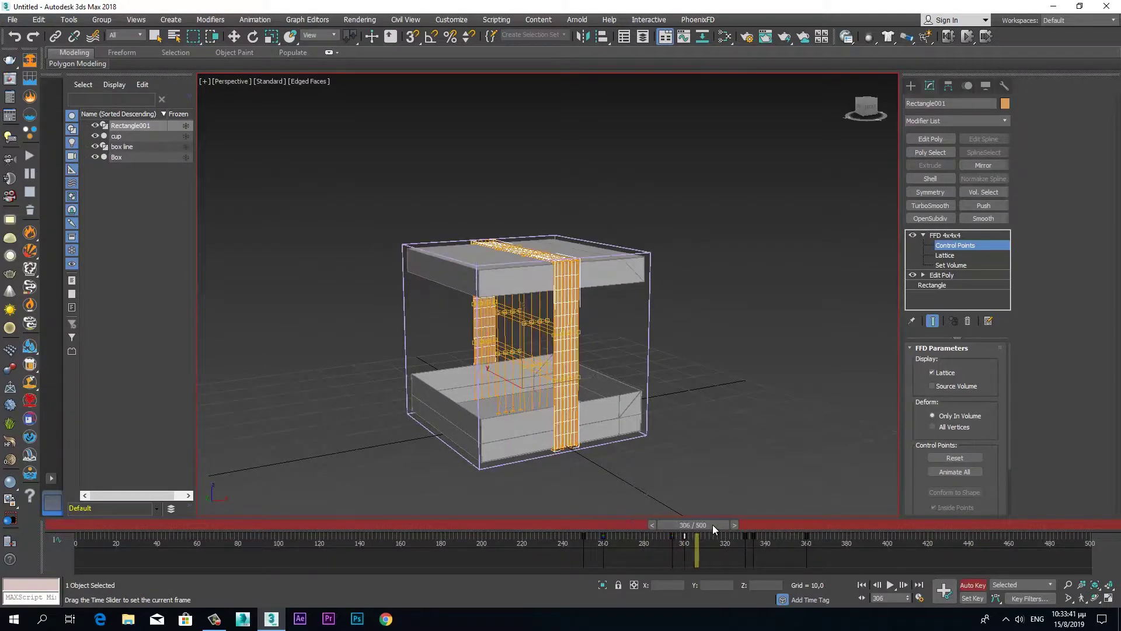
mouse_move(714, 529)
left_mouse_down()
mouse_move(768, 517)
mouse_move(695, 548)
left_mouse_up()
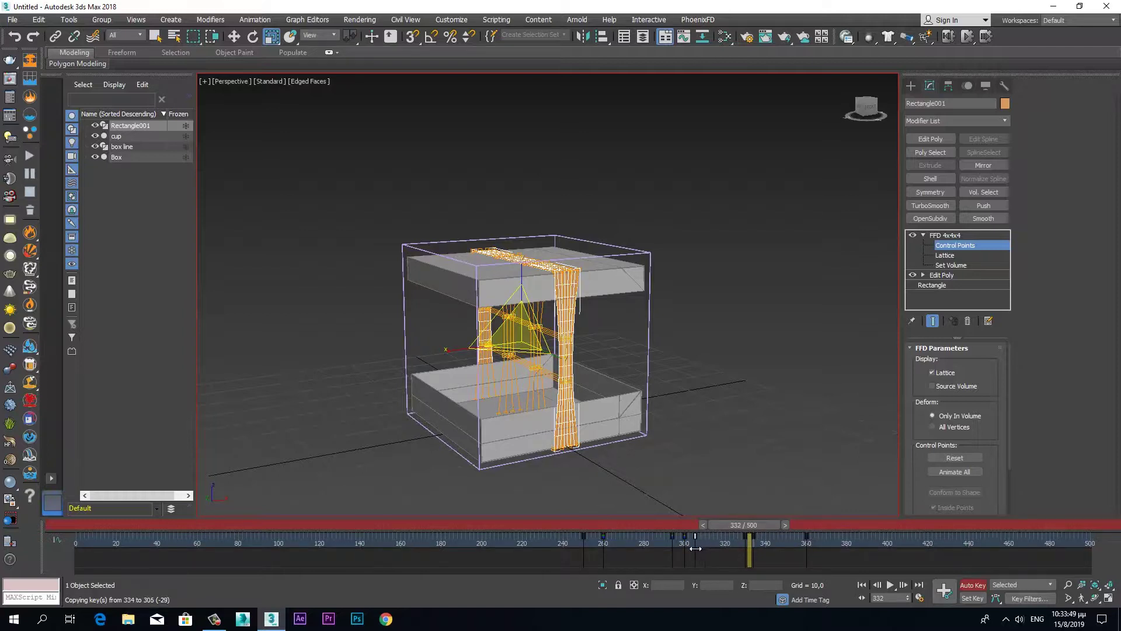
mouse_move(714, 525)
left_mouse_down()
mouse_move(591, 535)
mouse_move(707, 531)
left_mouse_up()
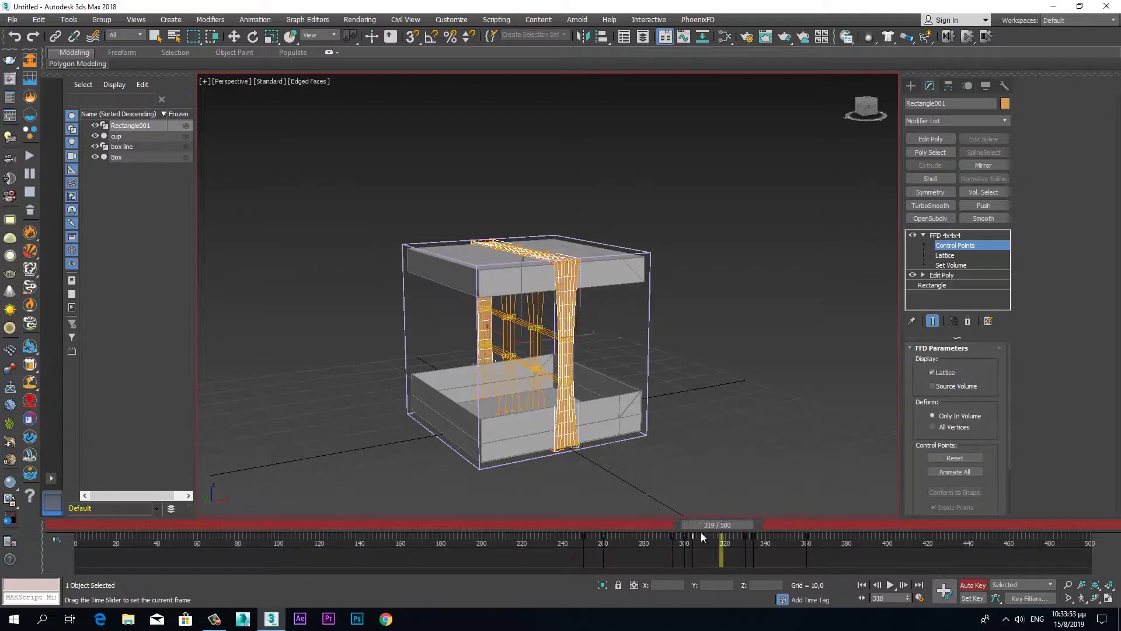
left_click_drag(708, 537, 718, 536)
key("r")
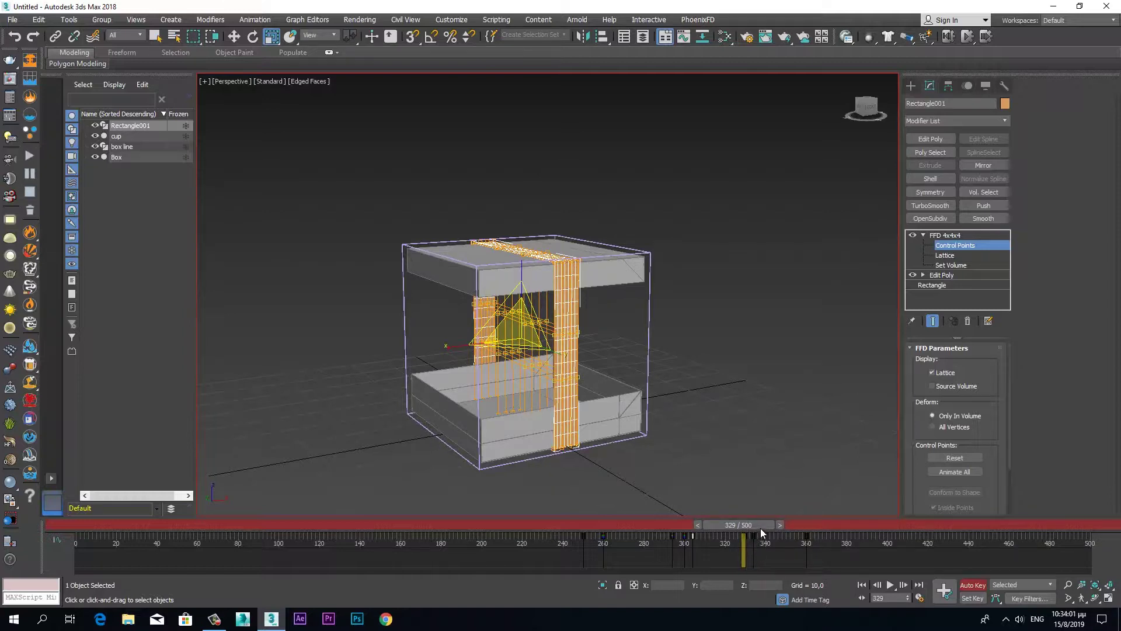
key("period")
key("period")
key("period")
key("period")
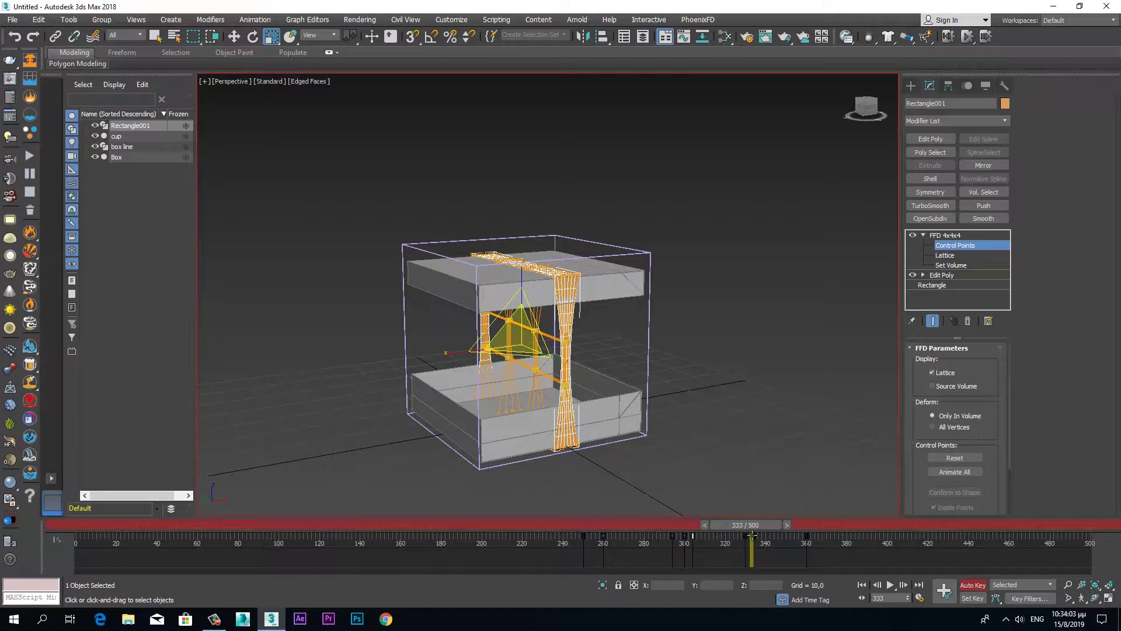
mouse_move(752, 536)
left_mouse_down()
mouse_move(607, 537)
mouse_move(729, 538)
mouse_move(690, 535)
mouse_move(702, 535)
left_mouse_up()
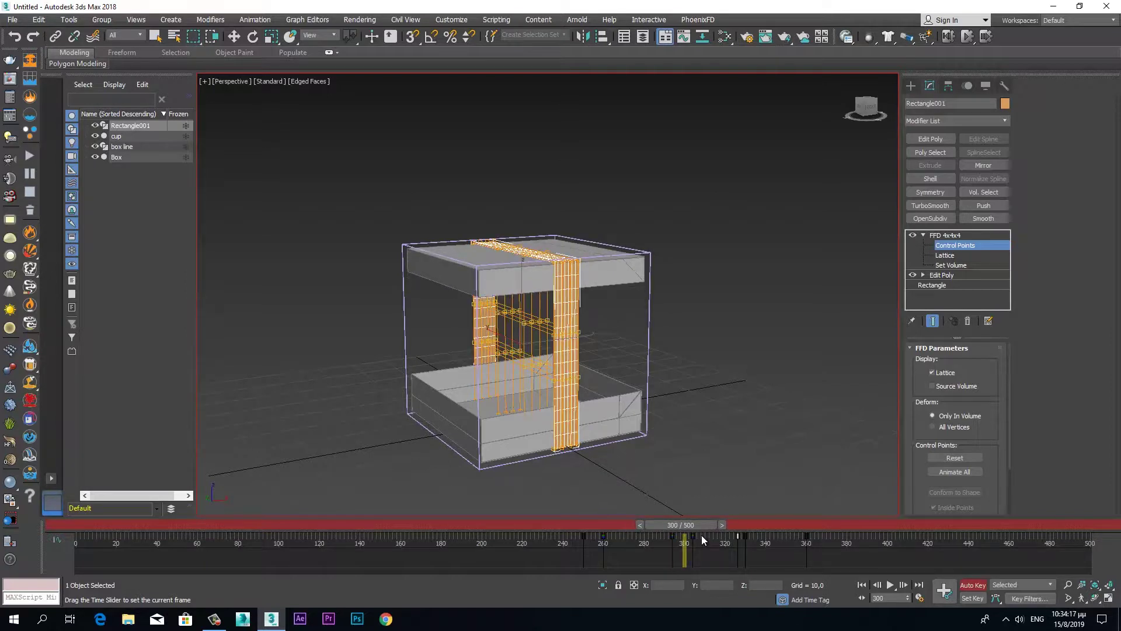
Scale the band's lattice points inward at frame 300 to squeeze it.
key("r")
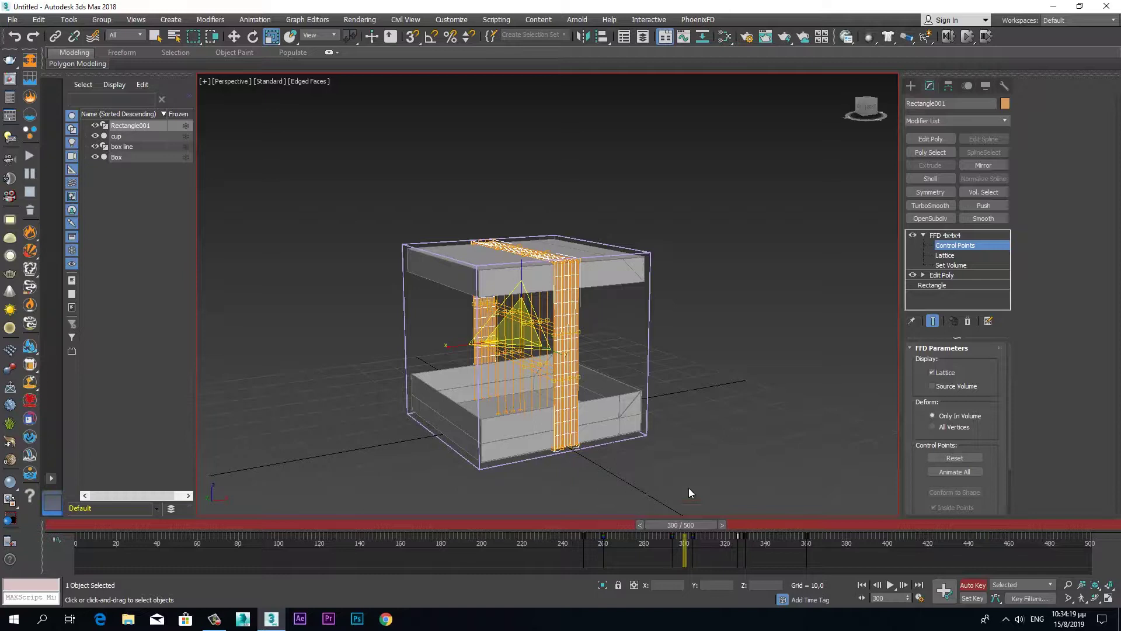
left_click_drag(469, 357, 453, 345)
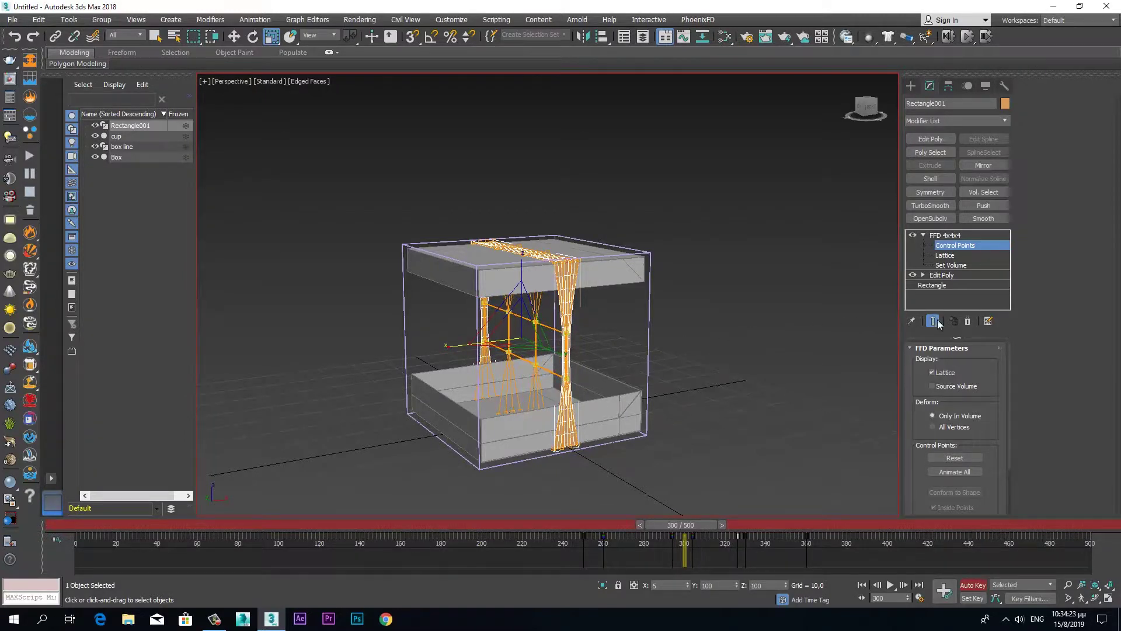
mouse_move(712, 527)
left_mouse_down()
mouse_move(602, 525)
mouse_move(797, 509)
mouse_move(759, 513)
mouse_move(748, 536)
left_mouse_up()
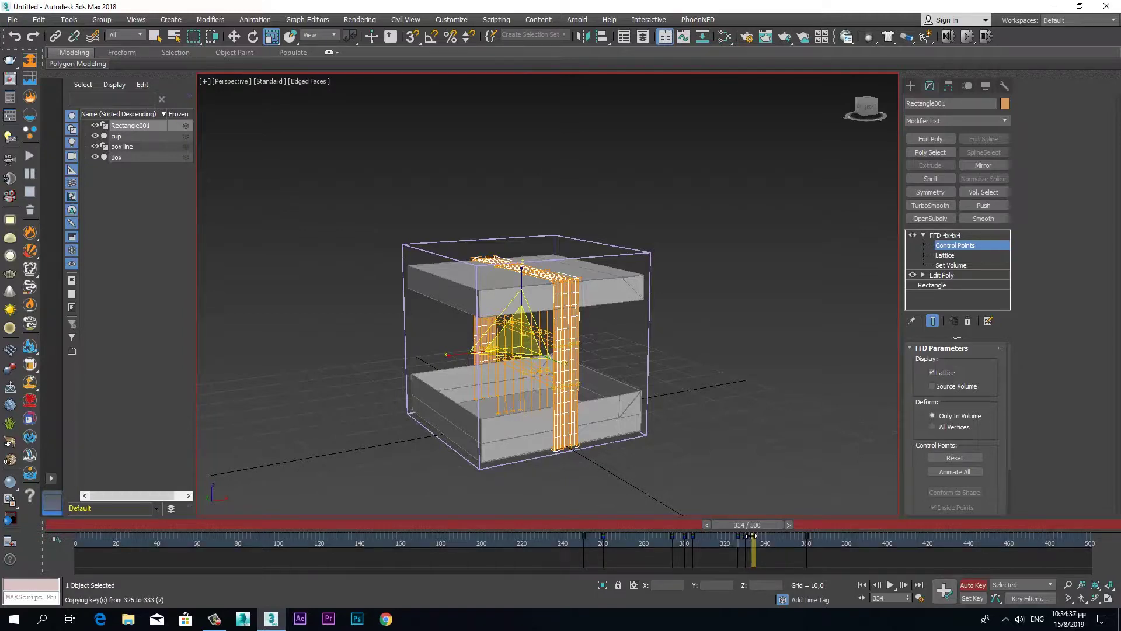
Copy the band's key from frame 326 to 333 and play the animation through.
mouse_move(763, 523)
left_mouse_down()
mouse_move(746, 540)
mouse_move(607, 527)
mouse_move(812, 528)
left_mouse_up()
key("r")
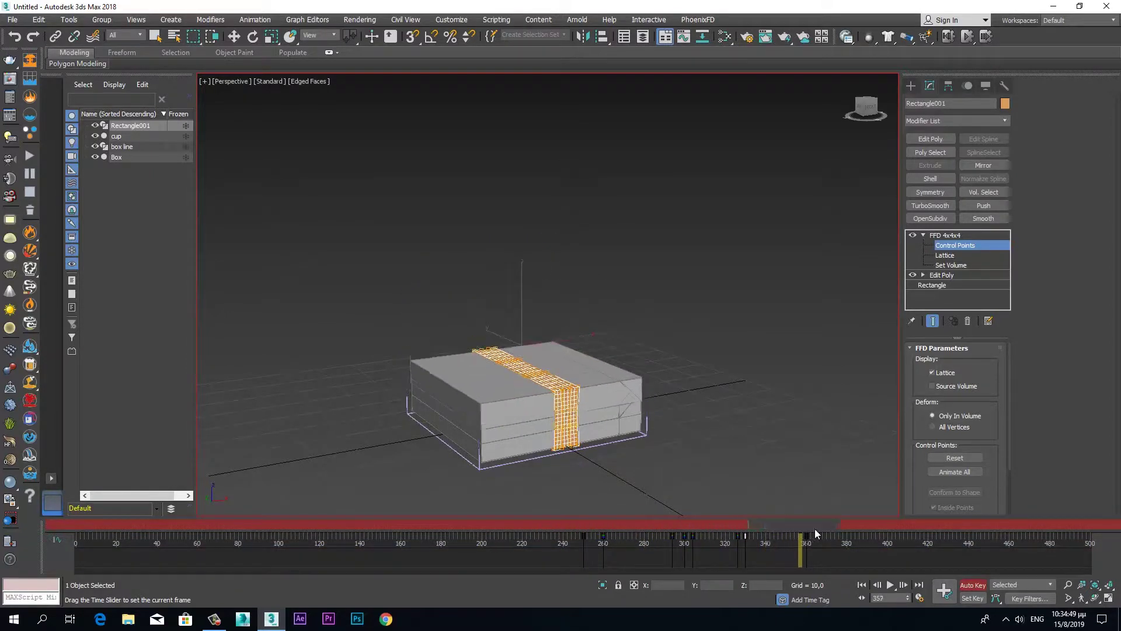
mouse_move(812, 528)
left_mouse_down()
mouse_move(579, 548)
mouse_move(844, 507)
mouse_move(698, 526)
mouse_move(637, 553)
mouse_move(591, 556)
mouse_move(826, 522)
mouse_move(678, 529)
mouse_move(508, 565)
left_mouse_up()
key("r")
left_click(892, 585)
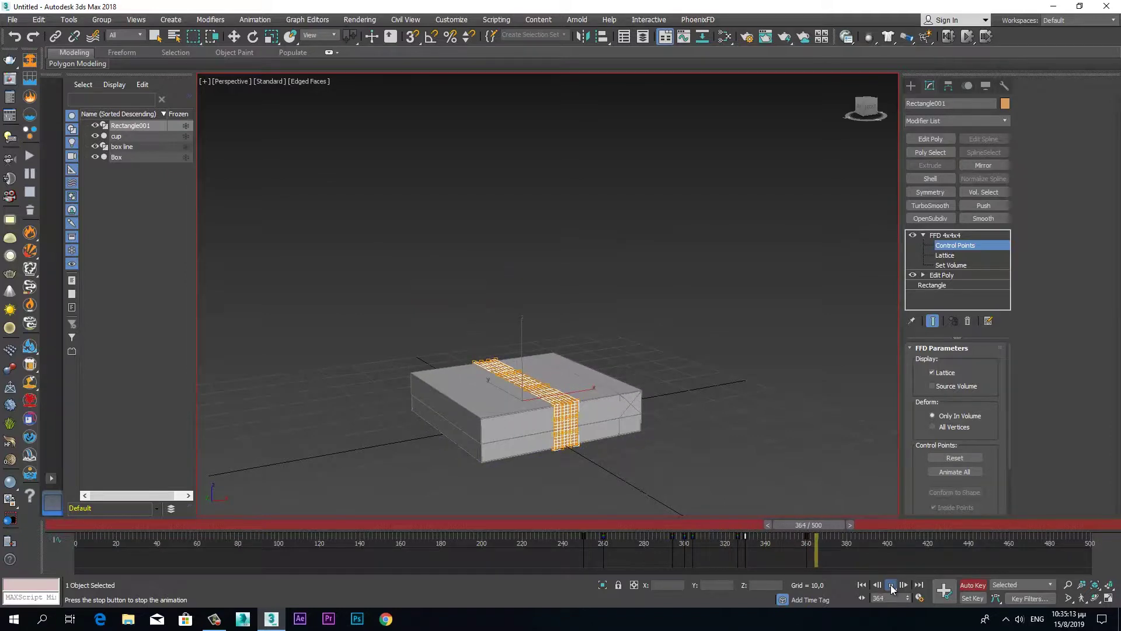
left_click(891, 585)
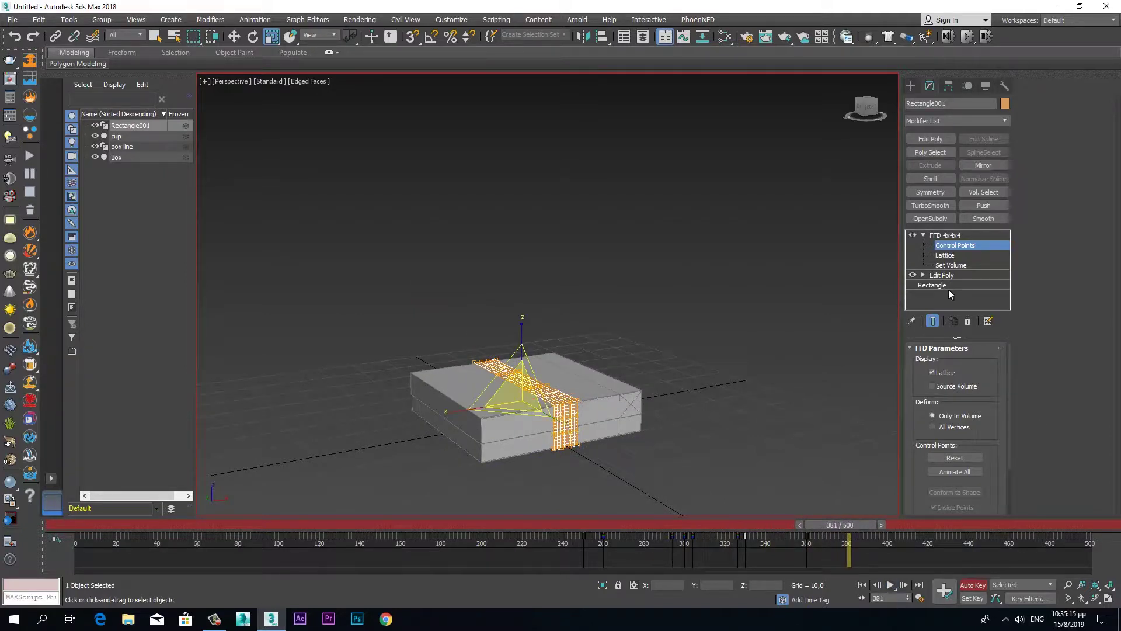
Exit FFD control-point editing, return to frame 0, and turn Auto Key off.
left_click(952, 236)
left_click(923, 235)
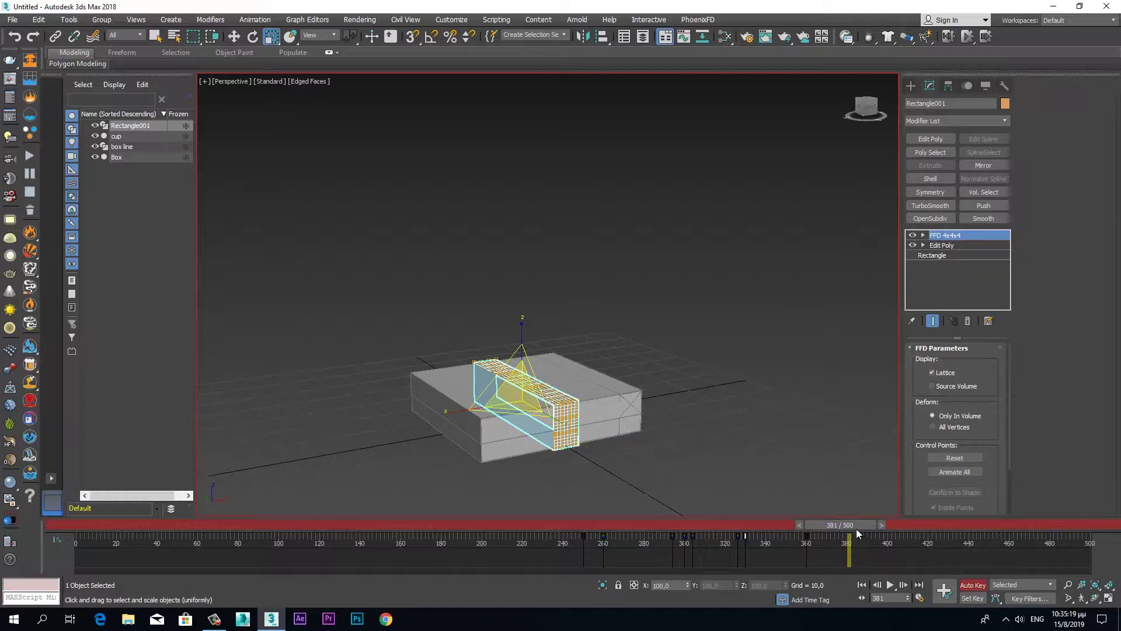
left_click_drag(858, 535, 501, 525)
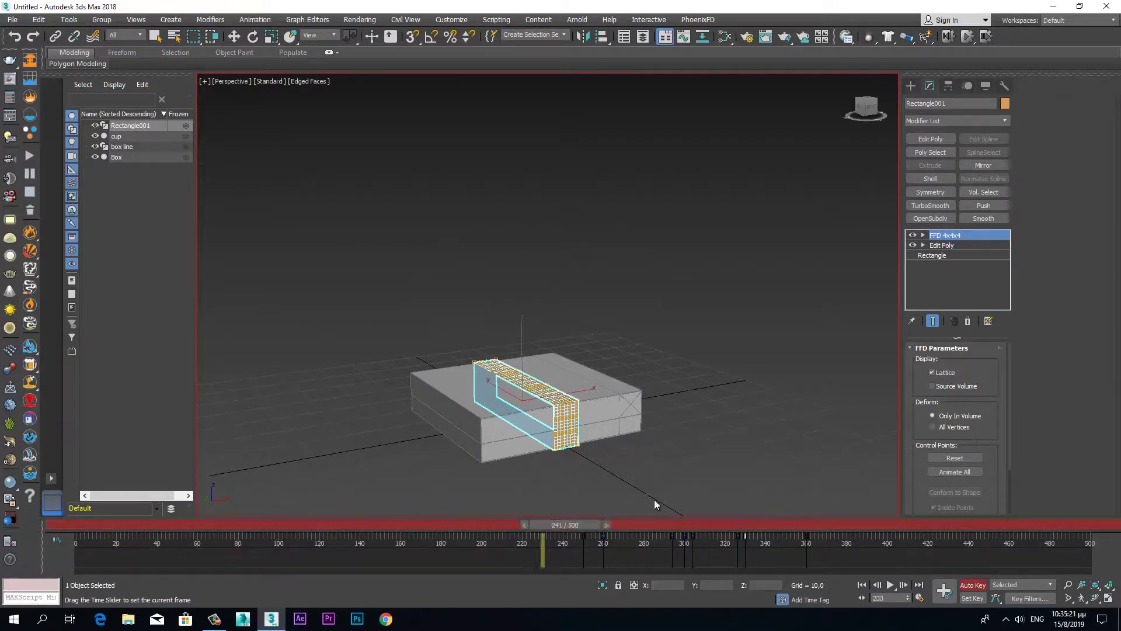
left_click_drag(454, 524, 77, 512)
key("r")
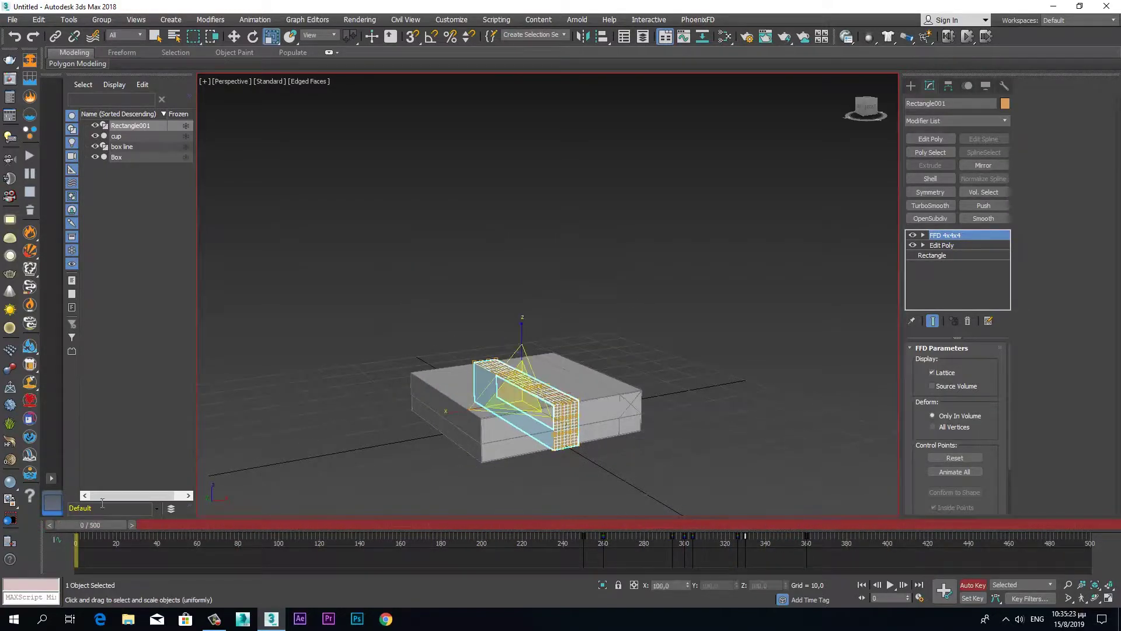
left_click(975, 585)
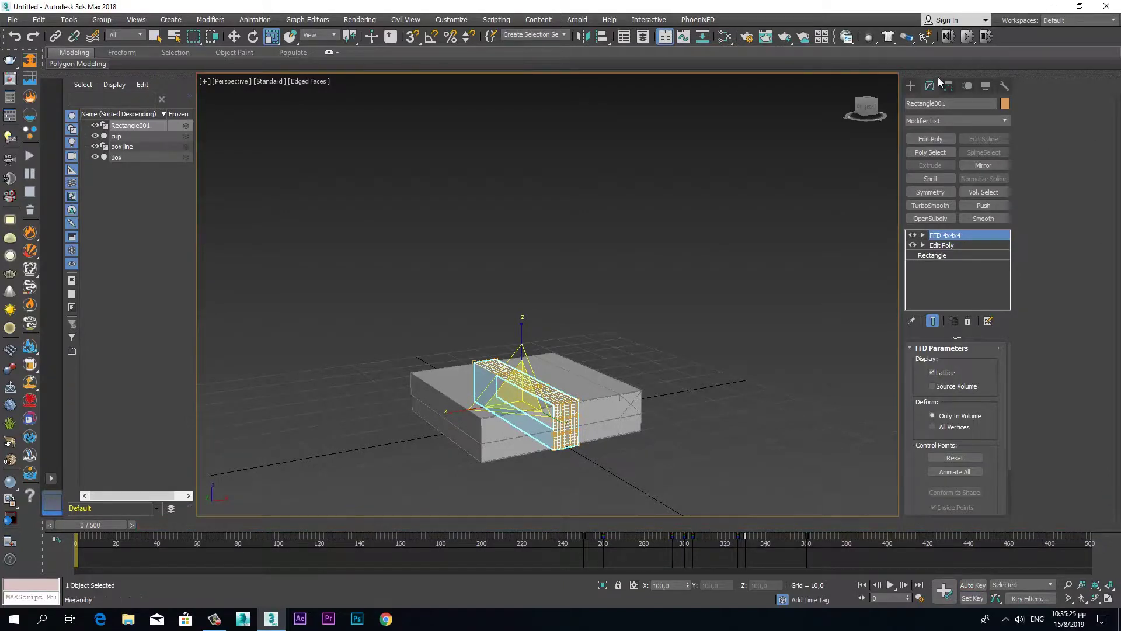
Draw a Dummy helper beside the gift box.
left_click(916, 86)
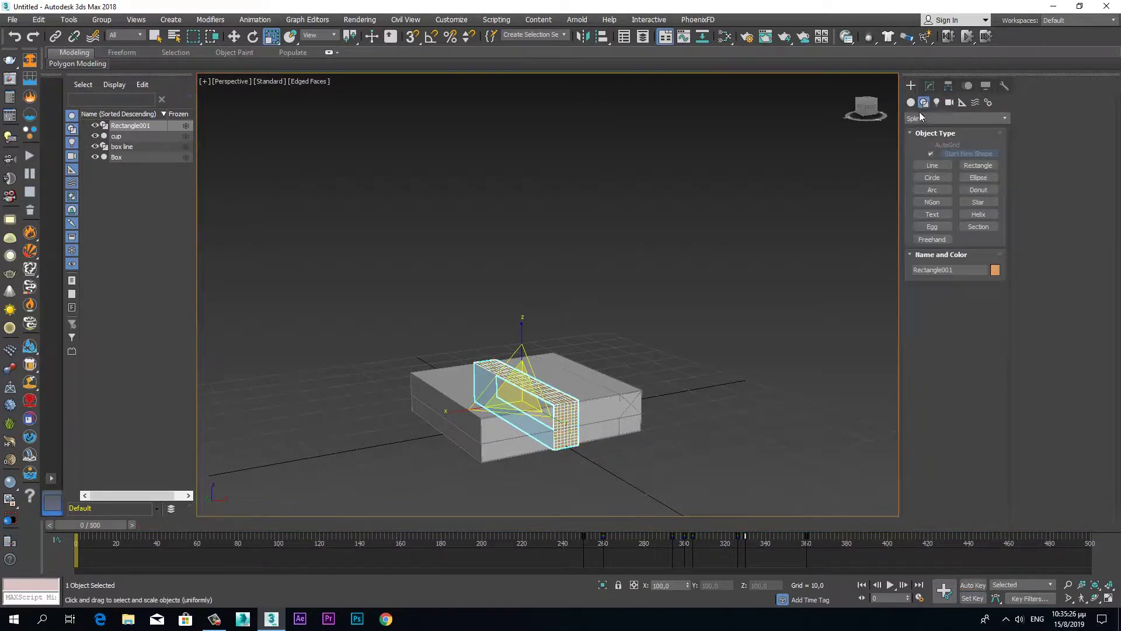
left_click(962, 103)
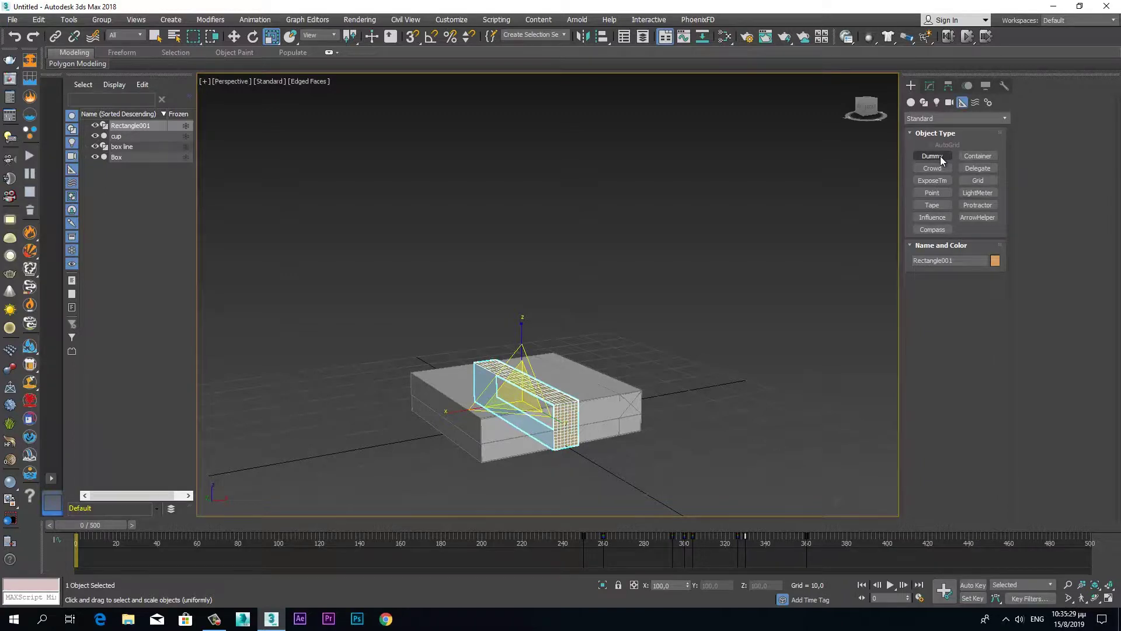
left_click(933, 156)
mouse_move(695, 445)
left_mouse_down()
mouse_move(696, 435)
mouse_move(725, 461)
left_mouse_up()
Align Dummy001 to Rectangle001 pivot-to-pivot on X, Y and Z positions.
key("alt+a")
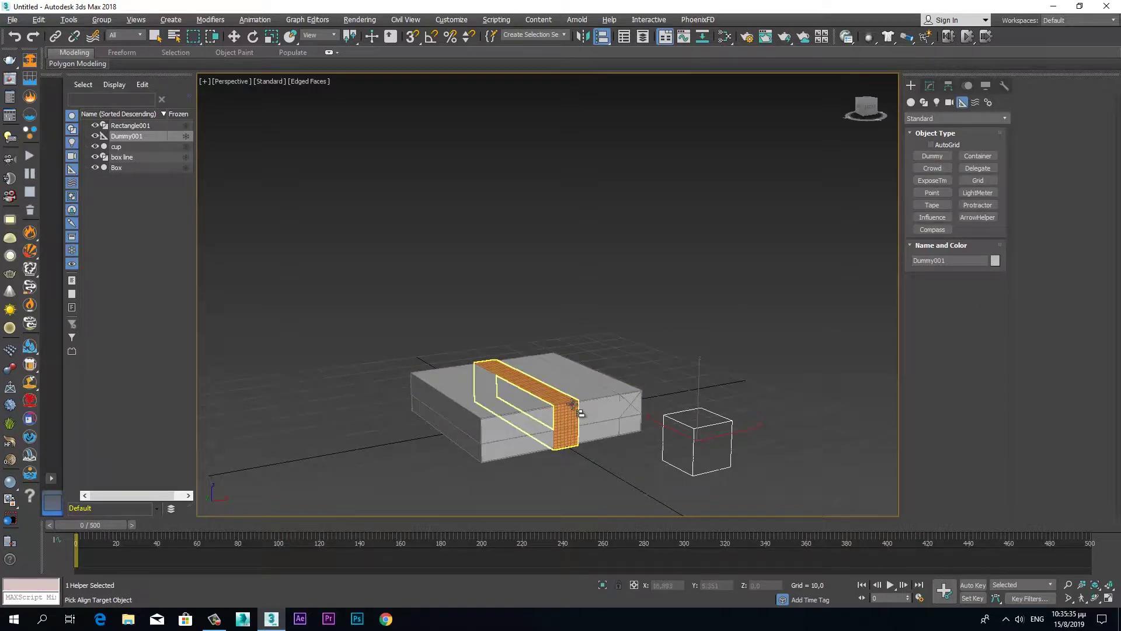
left_click(572, 403)
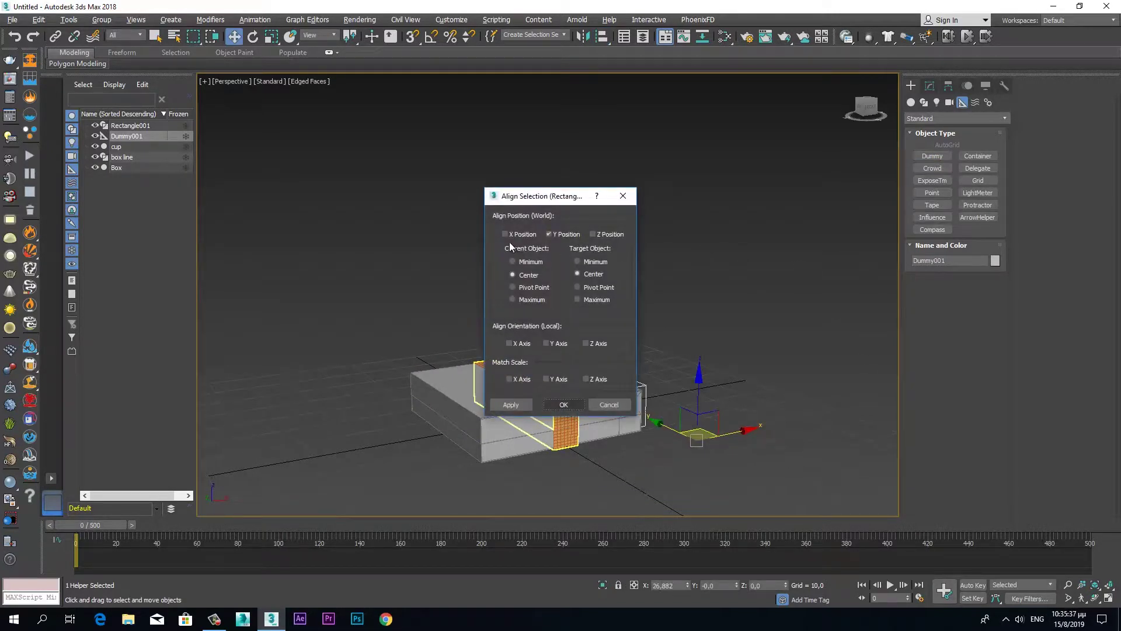
left_click(512, 286)
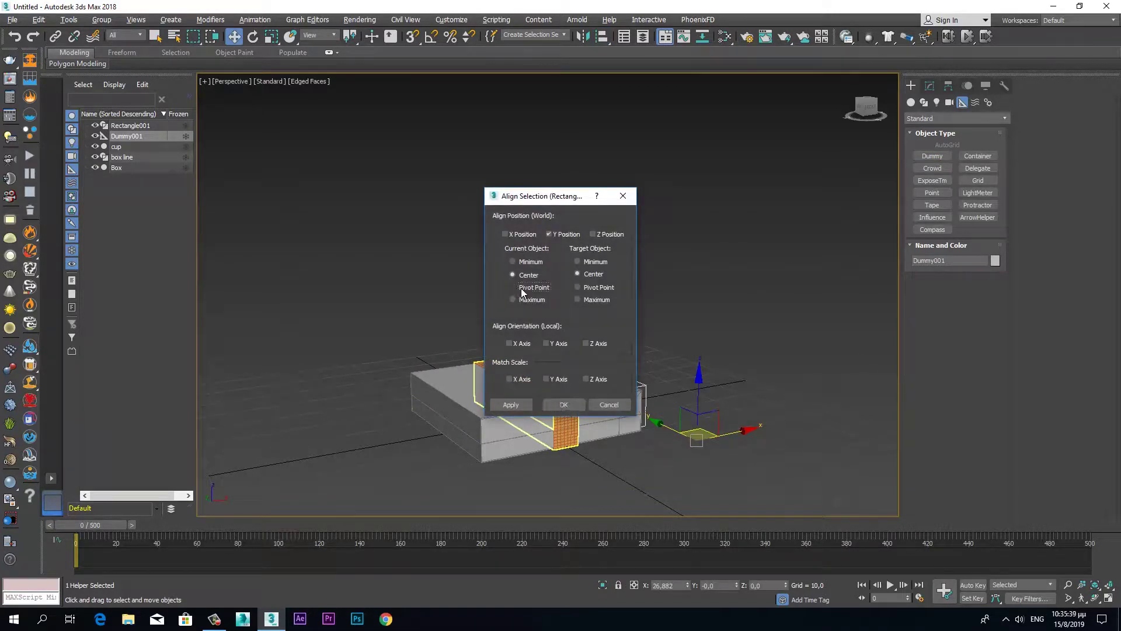
left_click(578, 286)
left_click(506, 234)
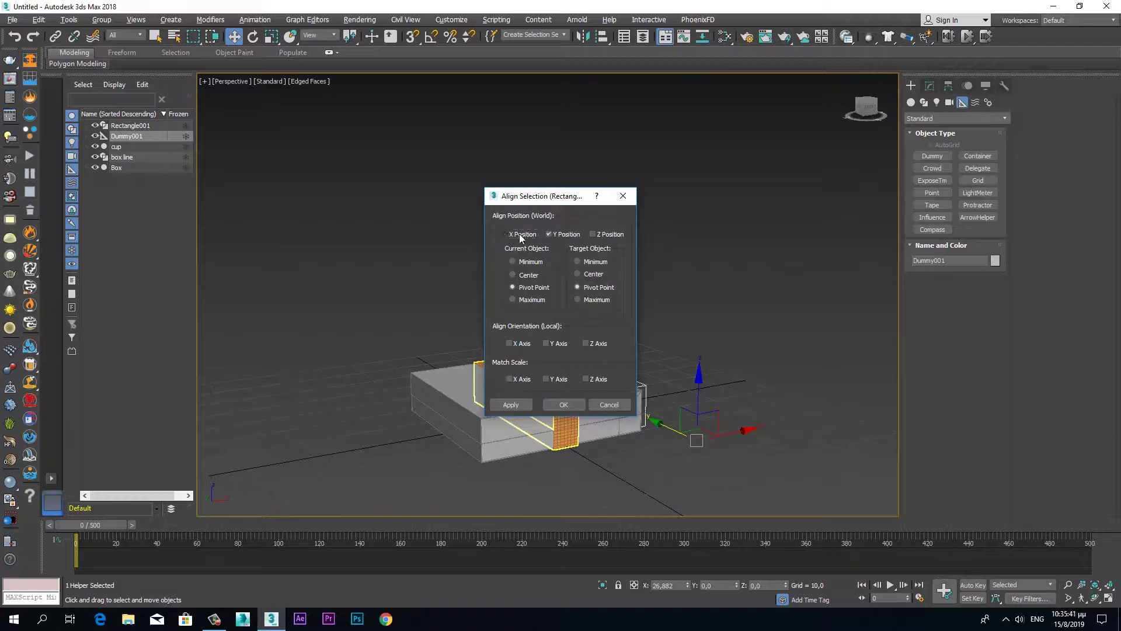
left_click(595, 234)
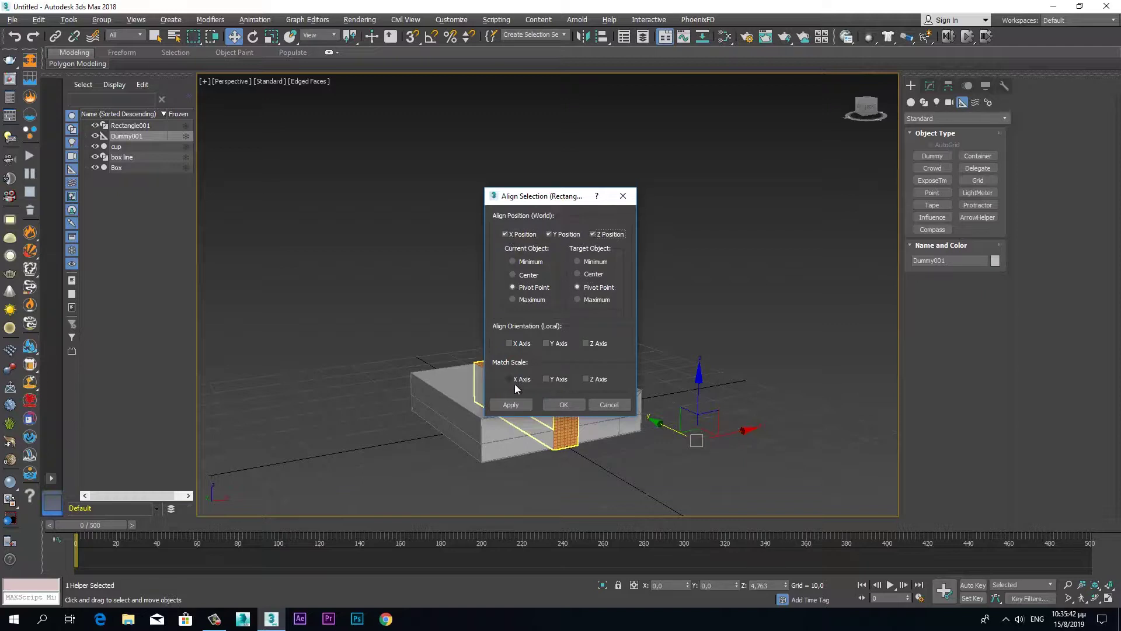
left_click(563, 405)
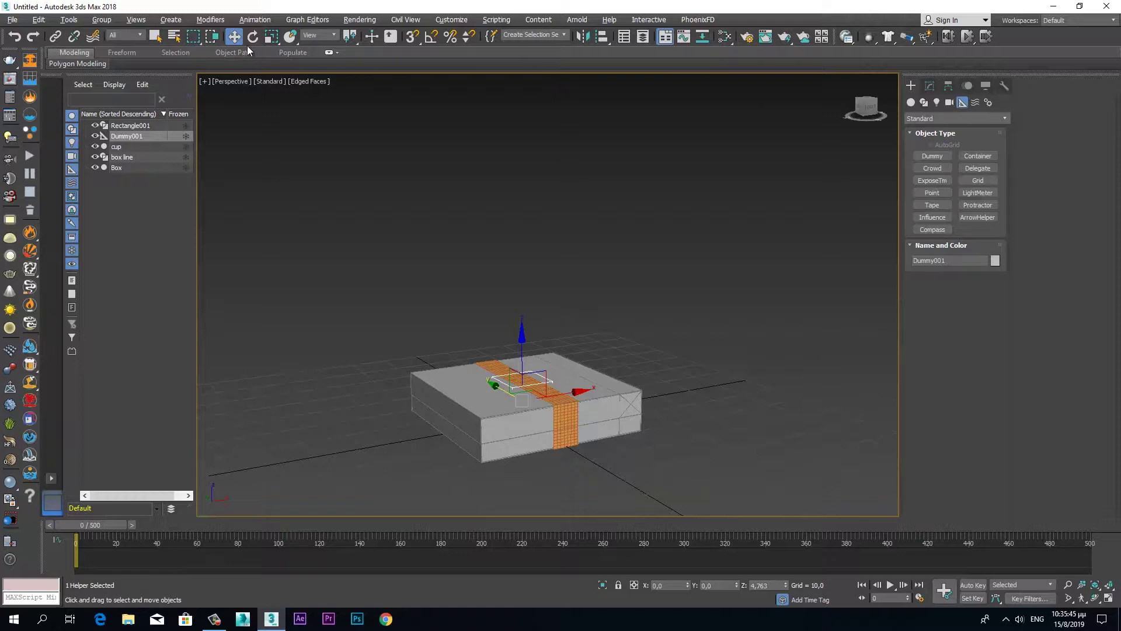
Scale Dummy001 uniformly to 120%, then reselect the band Rectangle001.
left_click(270, 37)
left_click_drag(520, 392, 519, 375)
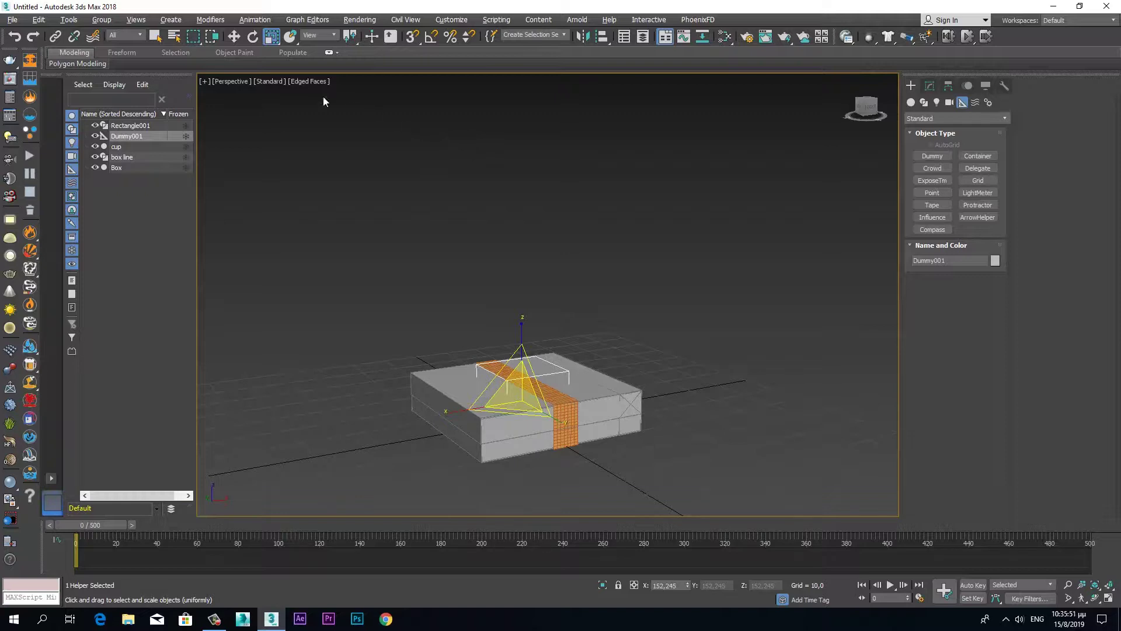
left_click(233, 36)
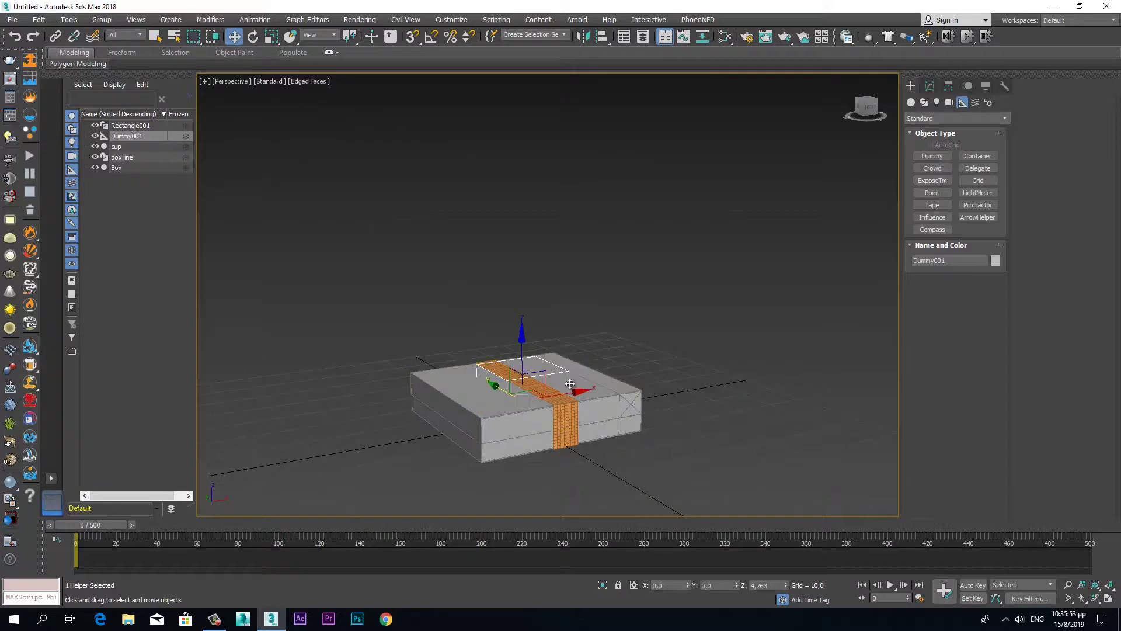
left_click(567, 416)
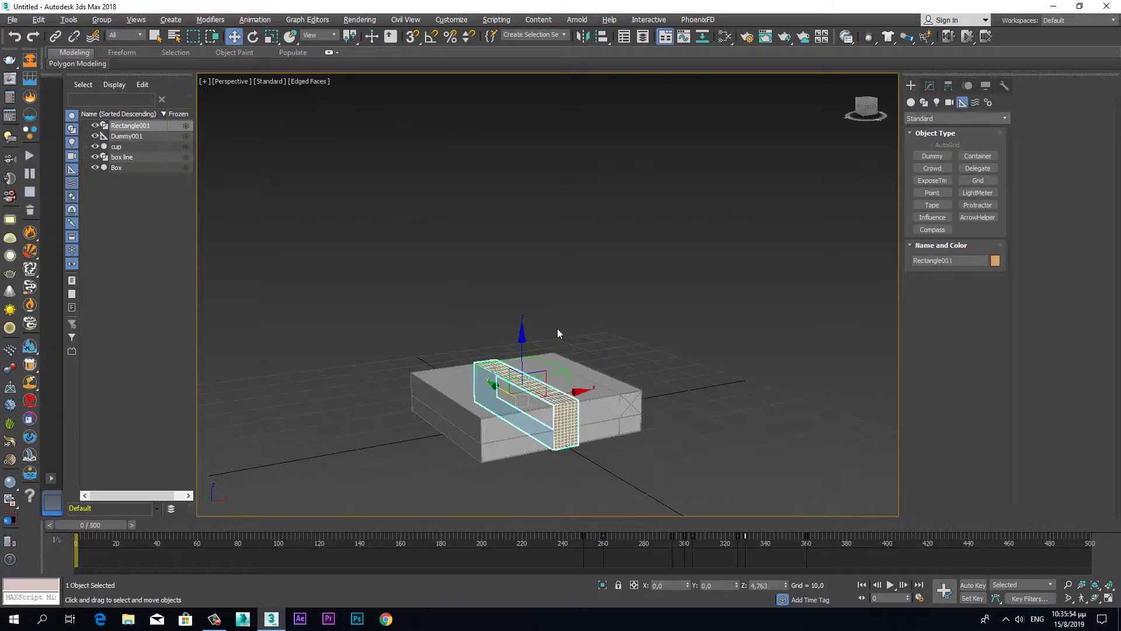
Link the band Rectangle001 to Dummy001 as its child.
left_click(56, 36)
left_click_drag(579, 408, 571, 372)
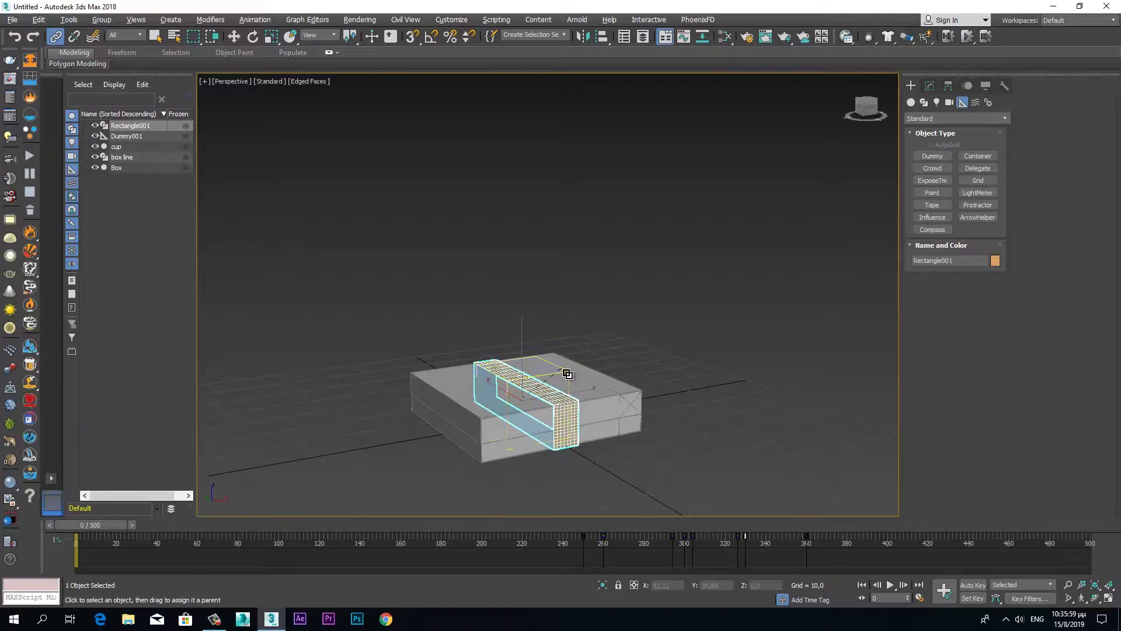
left_click(234, 37)
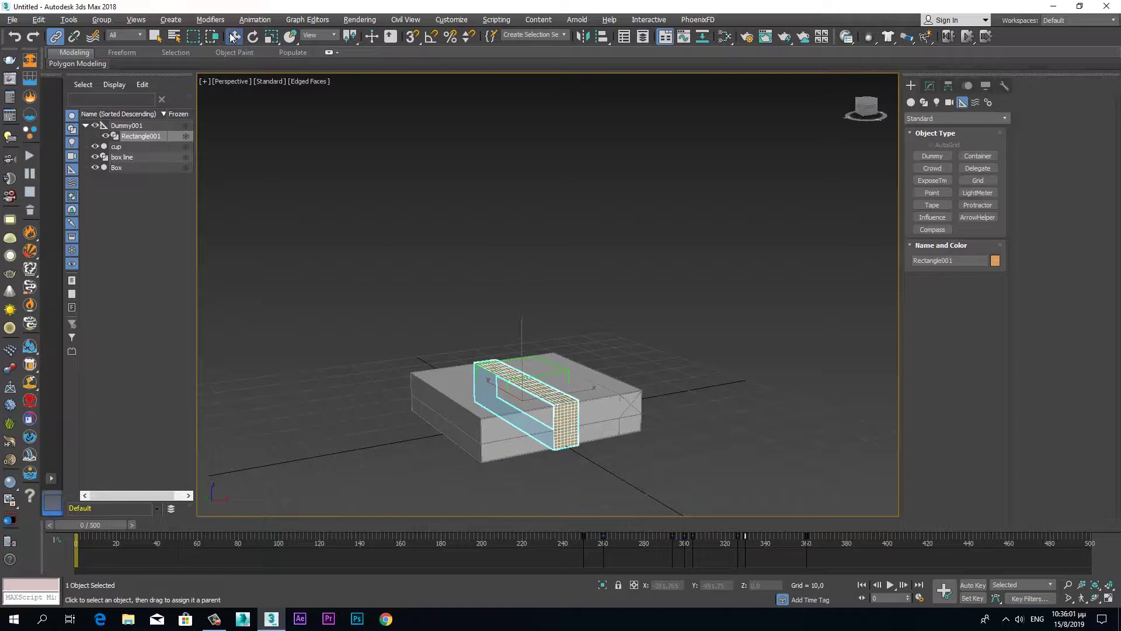
Rename Dummy001 to 'rectagle' in the Scene Explorer and test-move it.
left_click(131, 127)
left_click(86, 126)
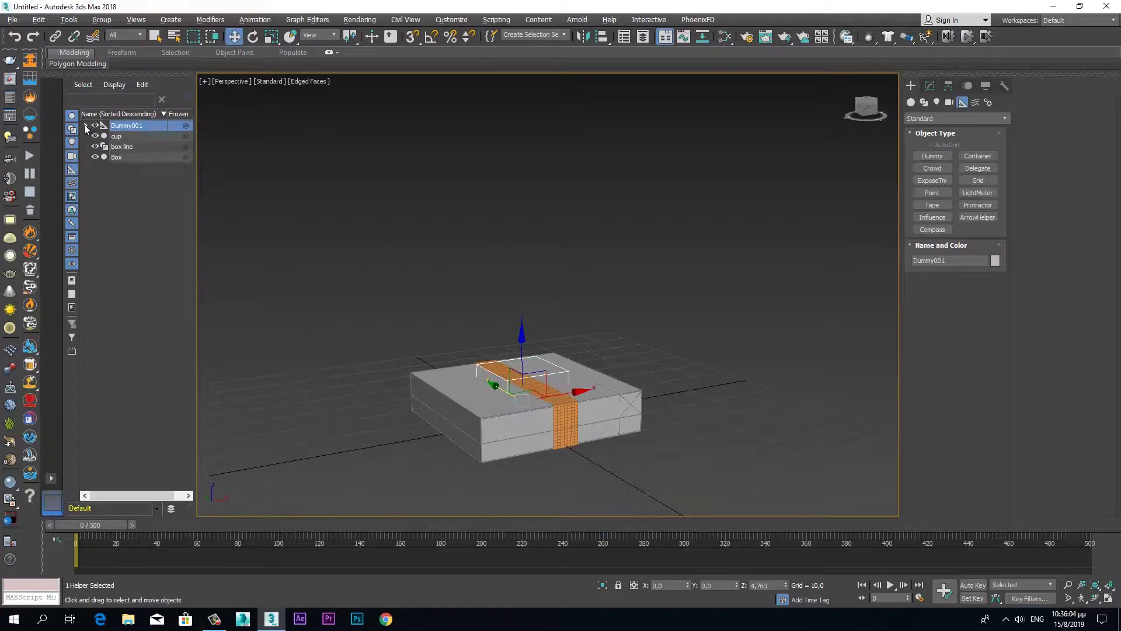
right_click(133, 130)
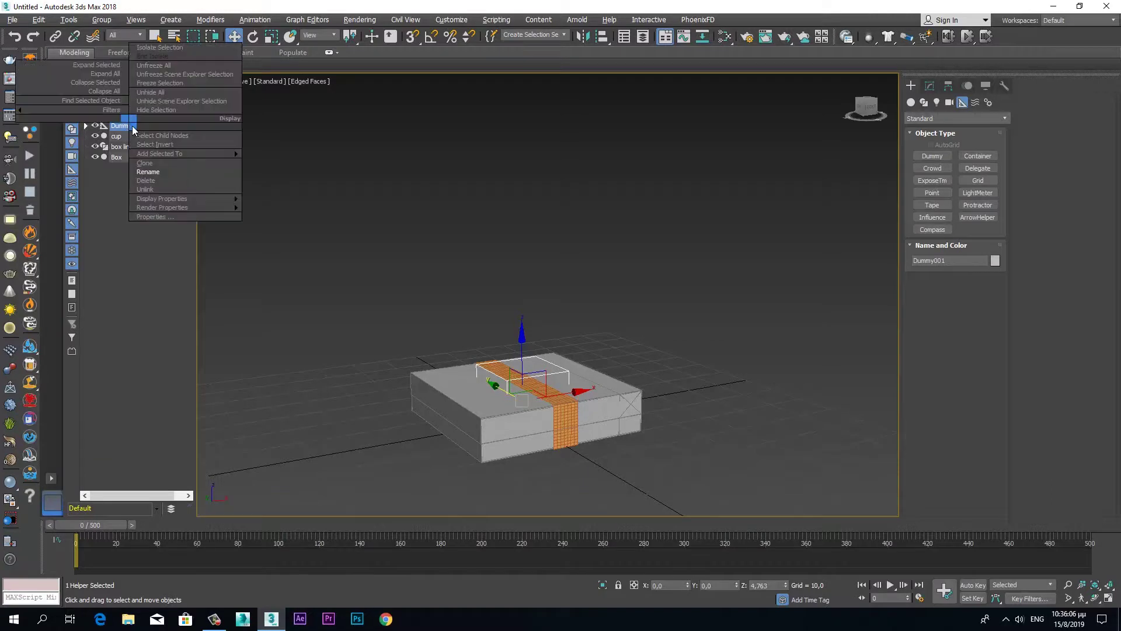
left_click(161, 173)
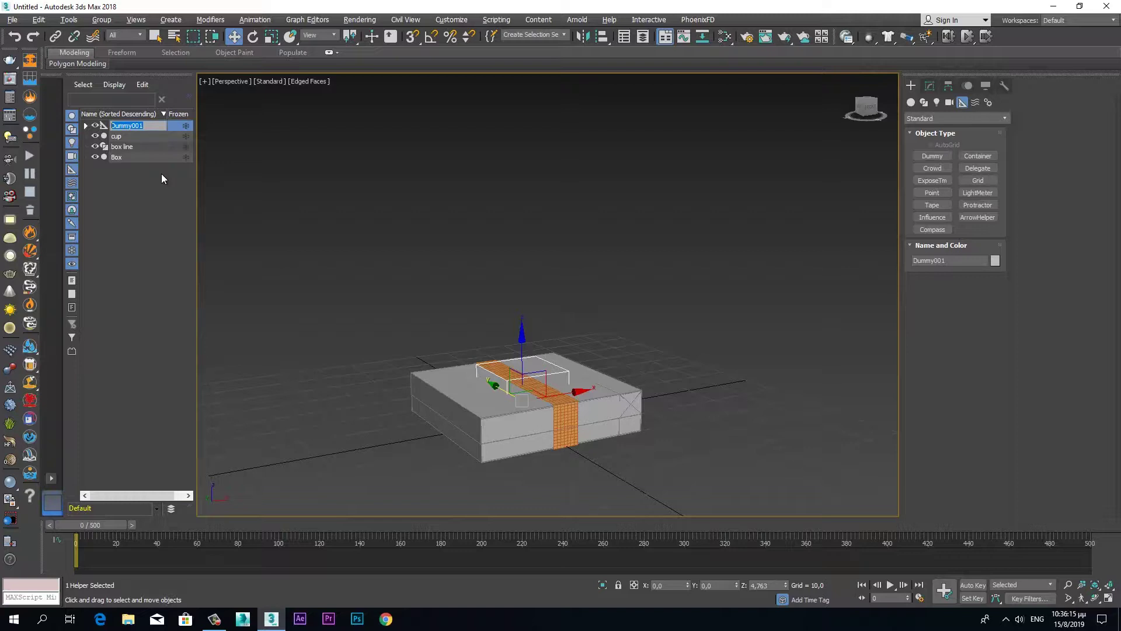
type("rectag")
type("le")
key("Return")
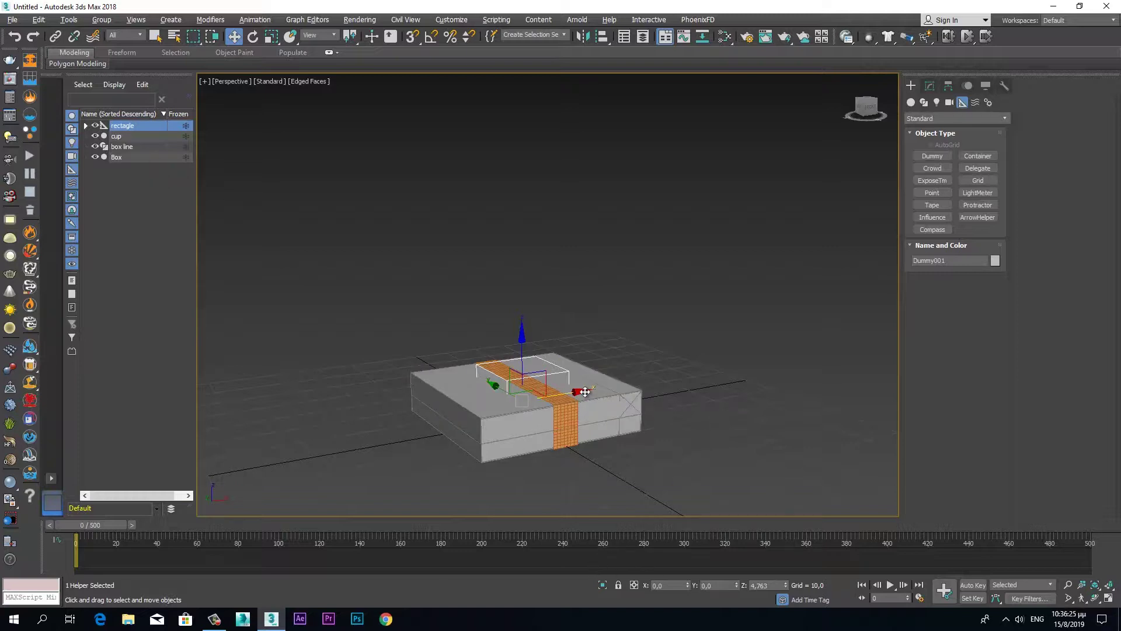
left_click_drag(562, 389, 916, 345)
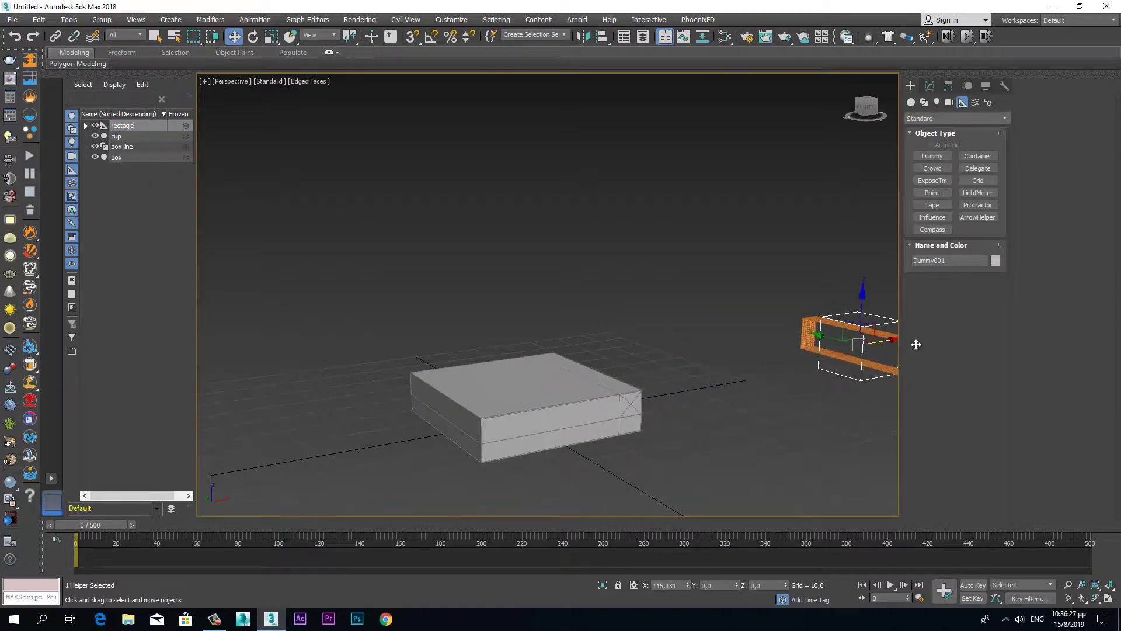
Cancel the test move, check the band's stretch at frame 250, and select the rectagle dummy.
right_click(916, 344)
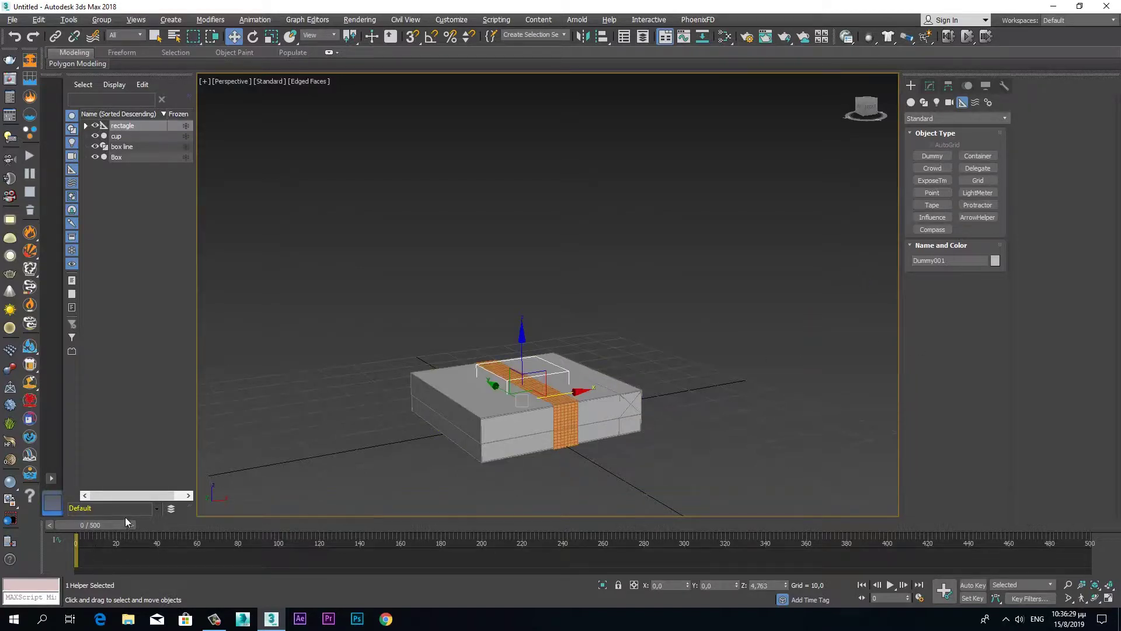
mouse_move(109, 529)
left_mouse_down()
mouse_move(309, 514)
mouse_move(608, 513)
mouse_move(608, 522)
left_mouse_up()
left_click(588, 452)
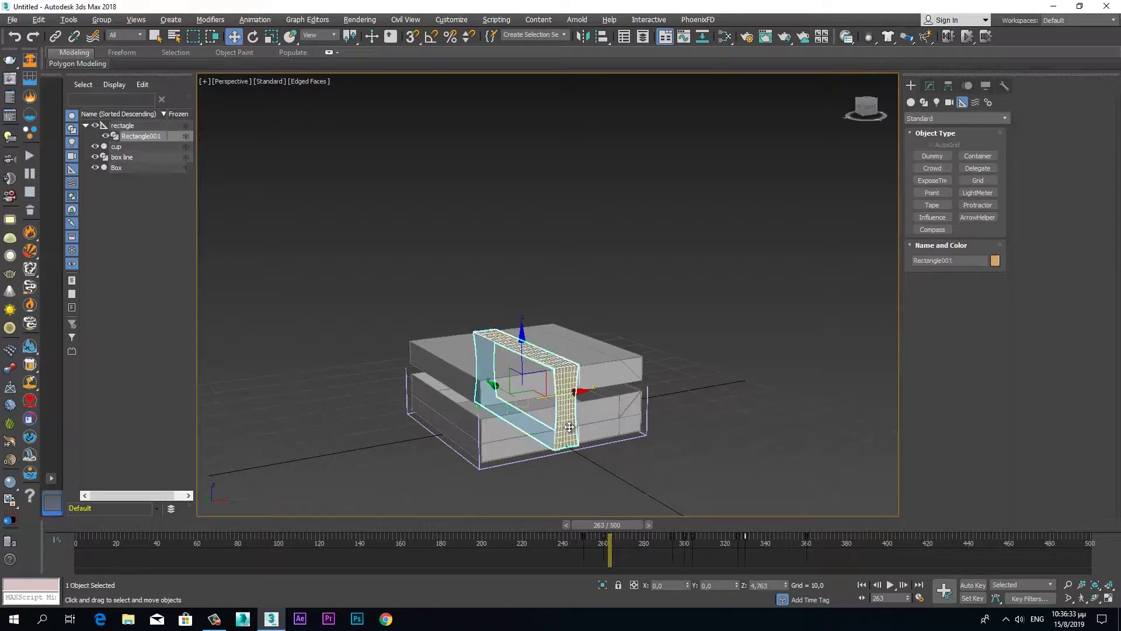
left_click_drag(629, 524, 607, 537)
key("w")
left_click(564, 371)
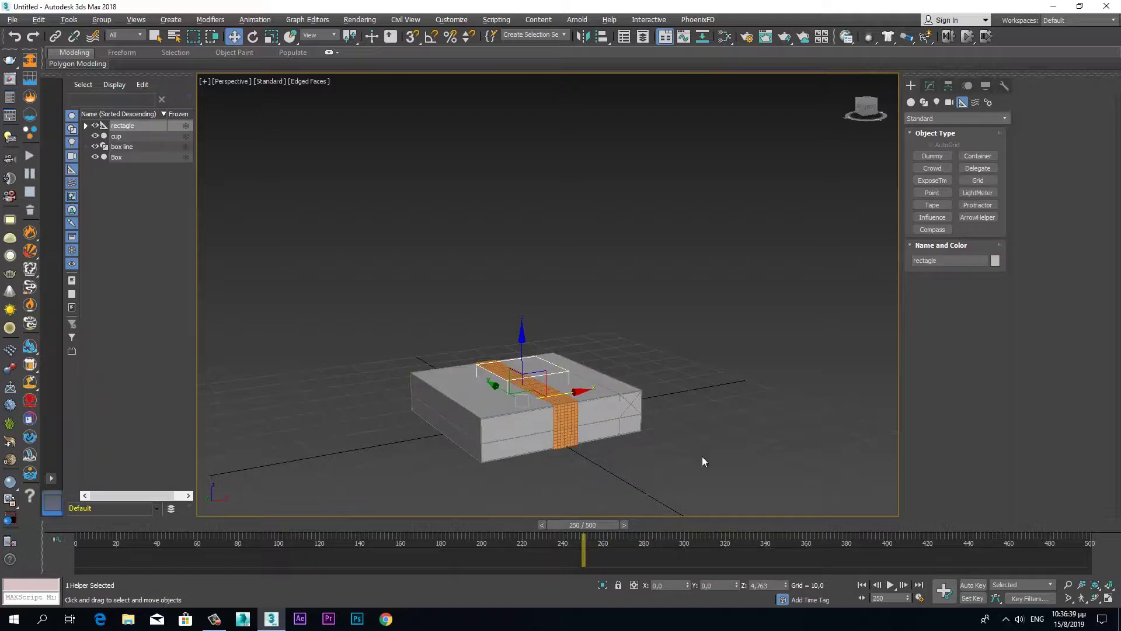
Turn Auto Key on, return to frame 0, and maximize the Top view.
left_click(973, 584)
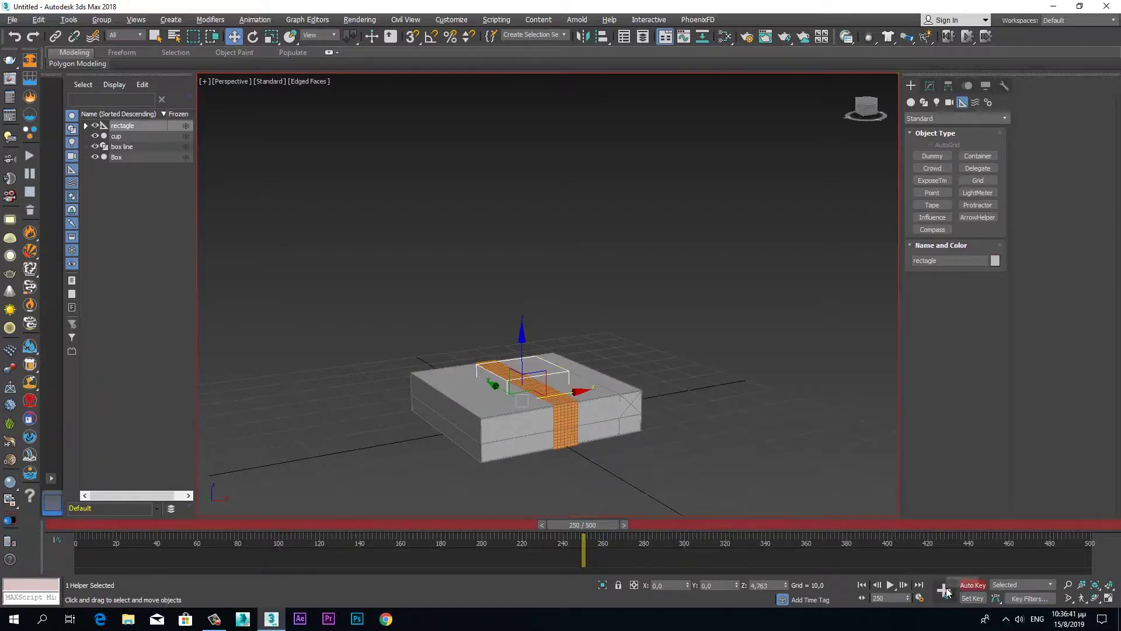
mouse_move(607, 524)
left_mouse_down()
mouse_move(703, 524)
mouse_move(96, 547)
left_mouse_up()
key("w")
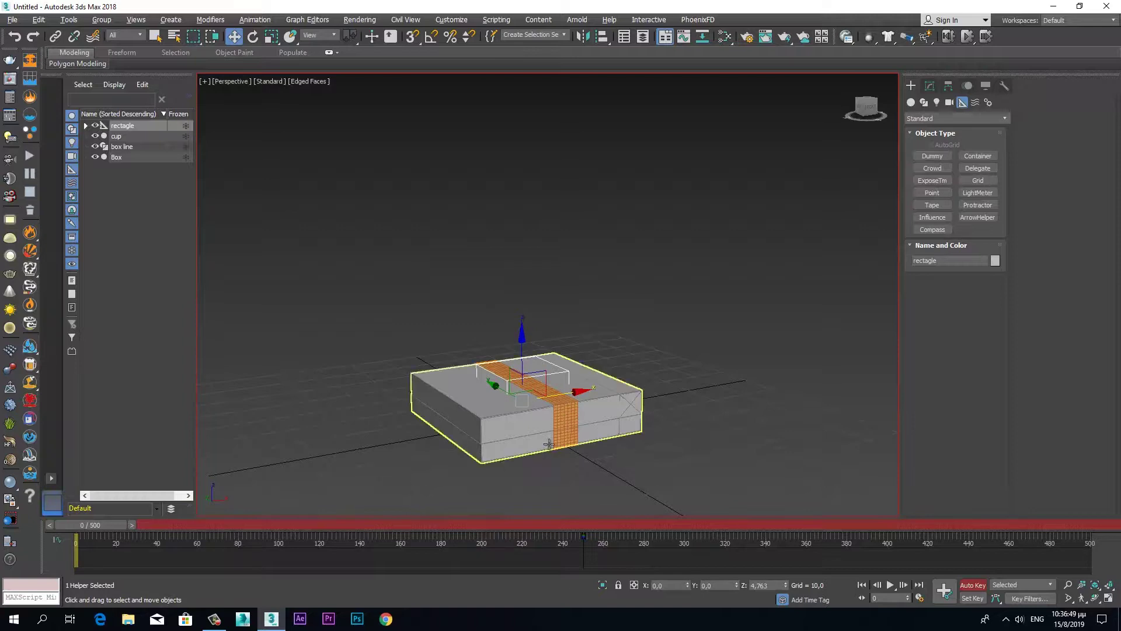
middle_click_drag(564, 409, 567, 444, "alt")
scroll(567, 444, "down", 4)
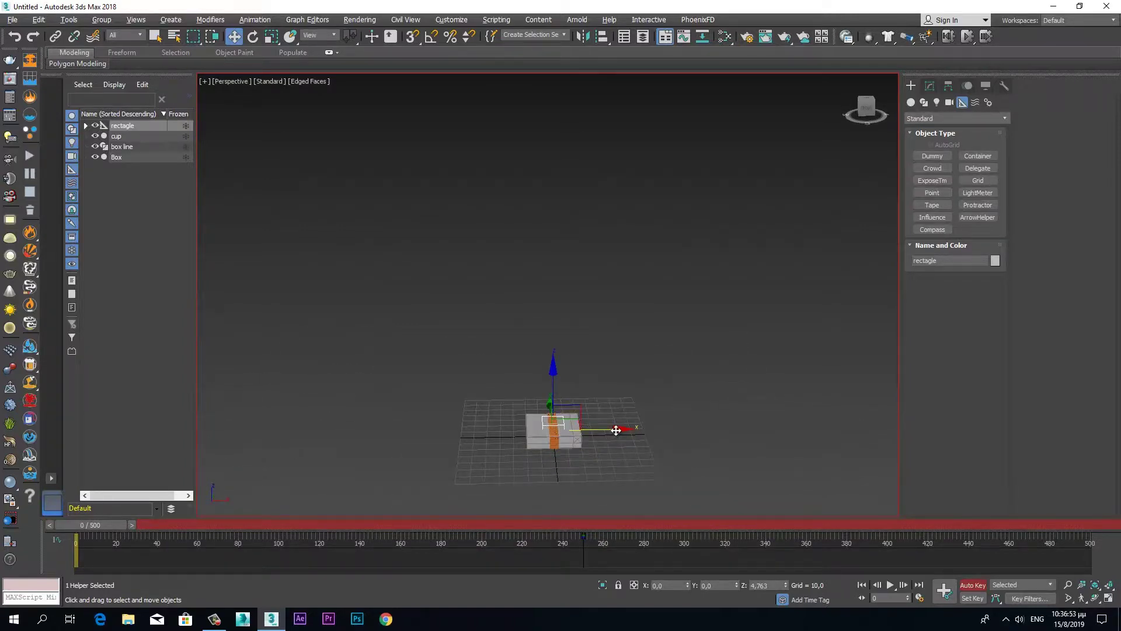
key("alt+w")
left_click(413, 243)
key("alt+w")
Slide the dummy and band left of the box to X = -100.
scroll(504, 394, "down", 5)
scroll(509, 393, "down", 1)
middle_click_drag(570, 461, 568, 404)
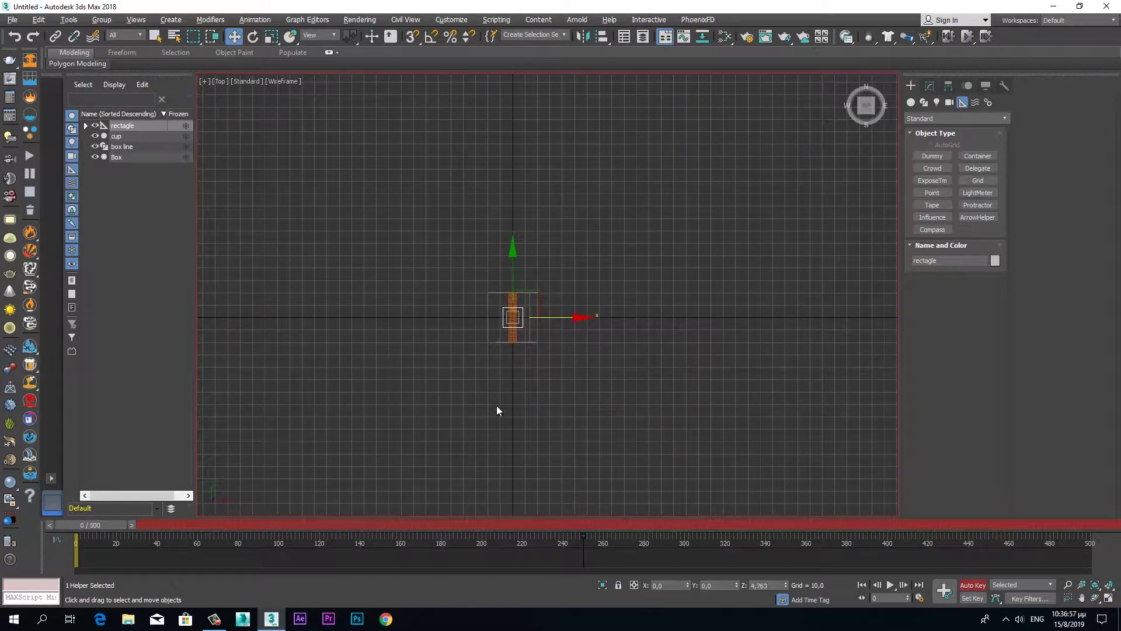
mouse_move(570, 320)
left_mouse_down()
mouse_move(296, 321)
mouse_move(406, 323)
left_mouse_up()
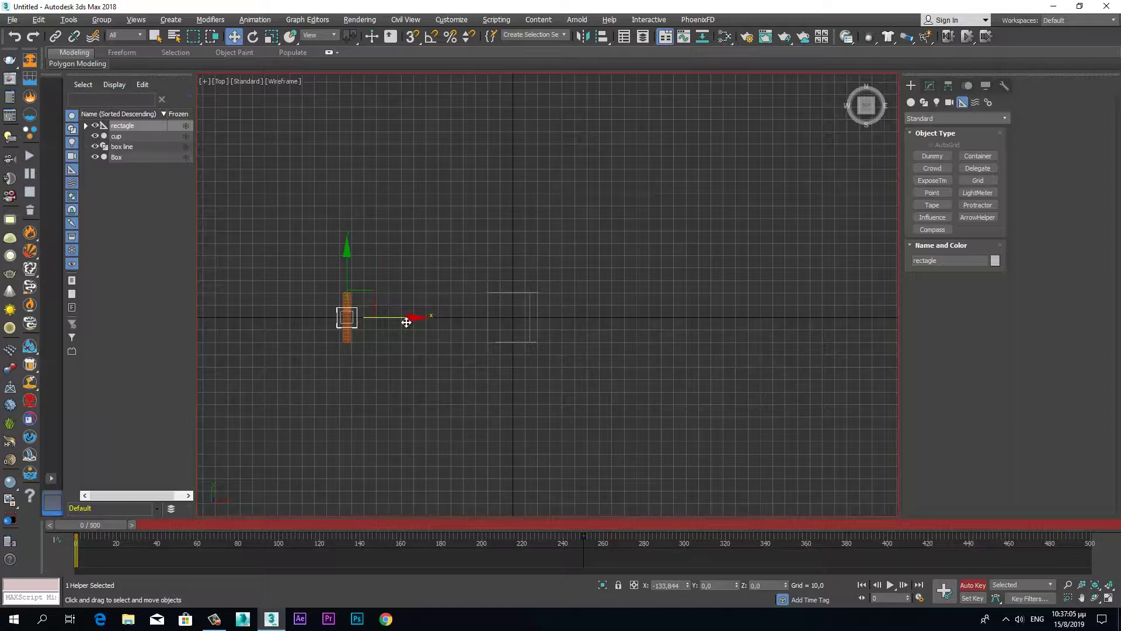
left_click(673, 586)
type("-100")
key("Return")
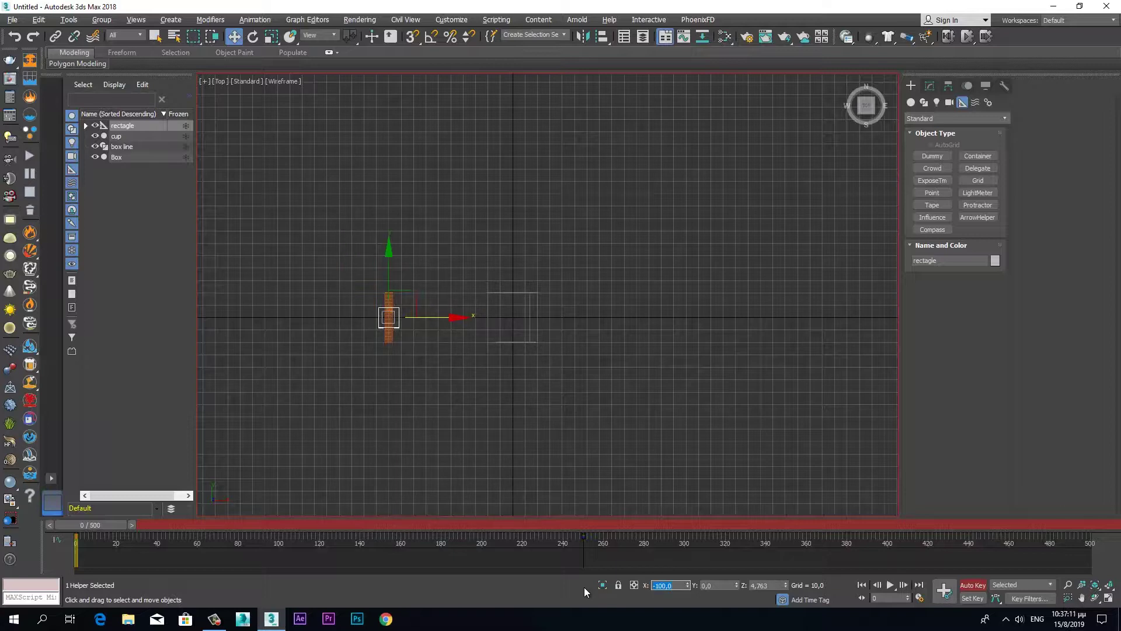
At frame 50, move the dummy right to X = 100.
left_click_drag(121, 527, 228, 533)
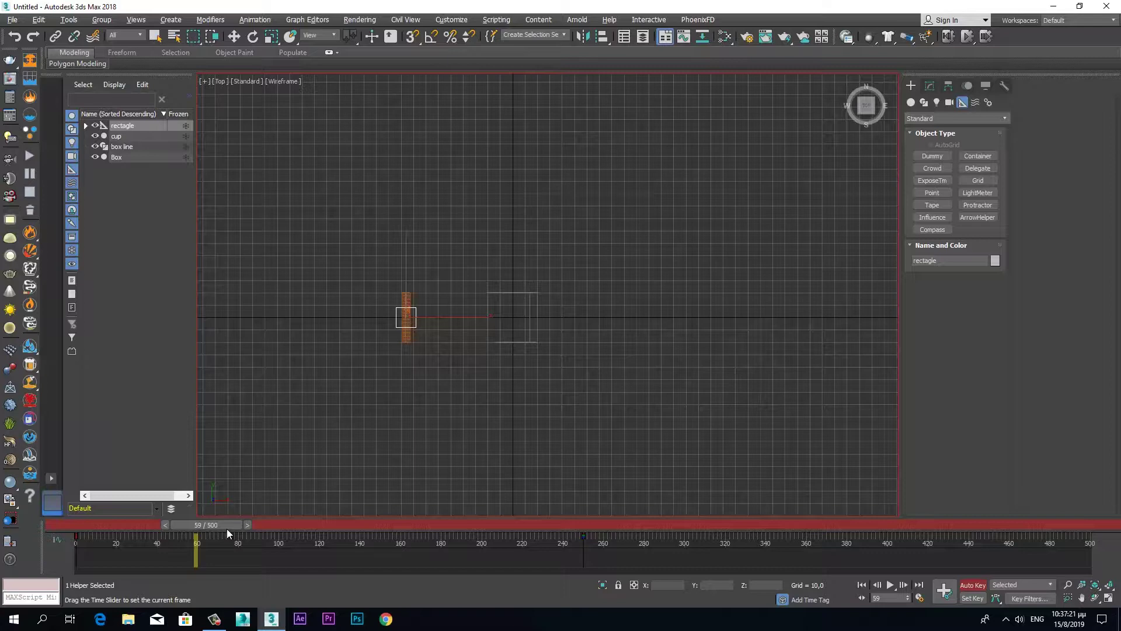
left_click_drag(223, 529, 206, 528)
key("w")
left_click(229, 525)
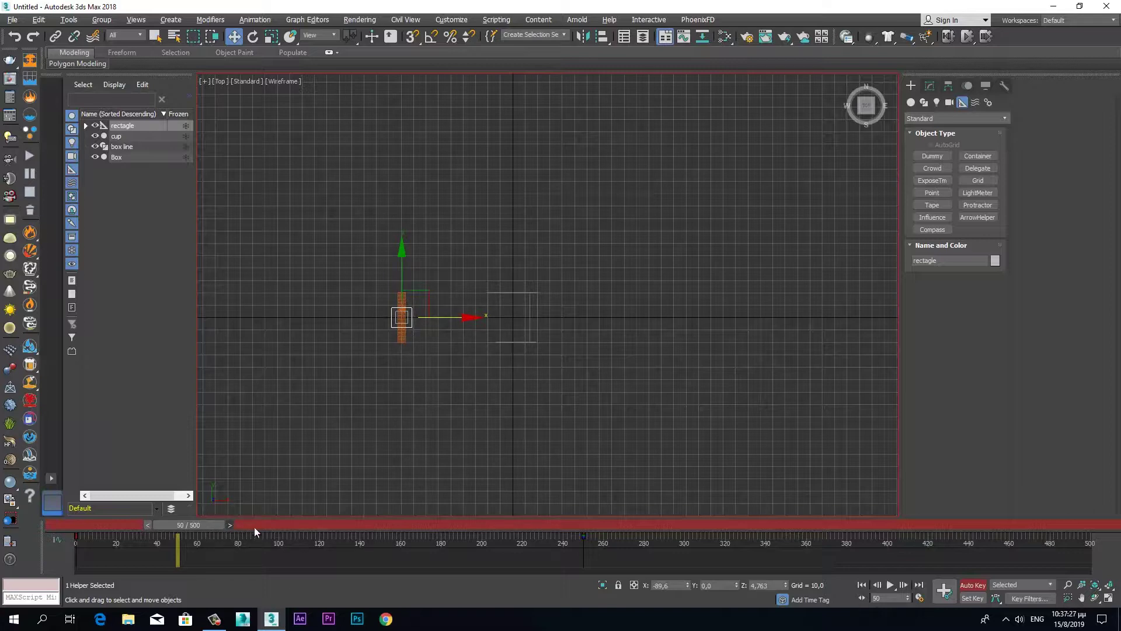
left_click_drag(460, 318, 652, 328)
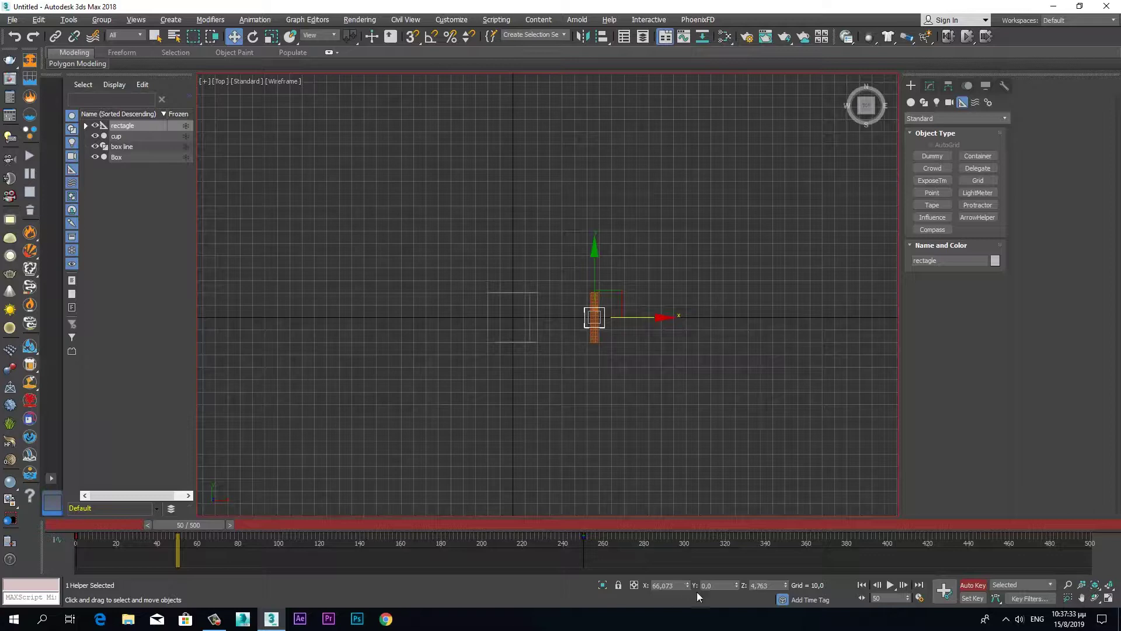
left_click_drag(199, 526, 61, 527)
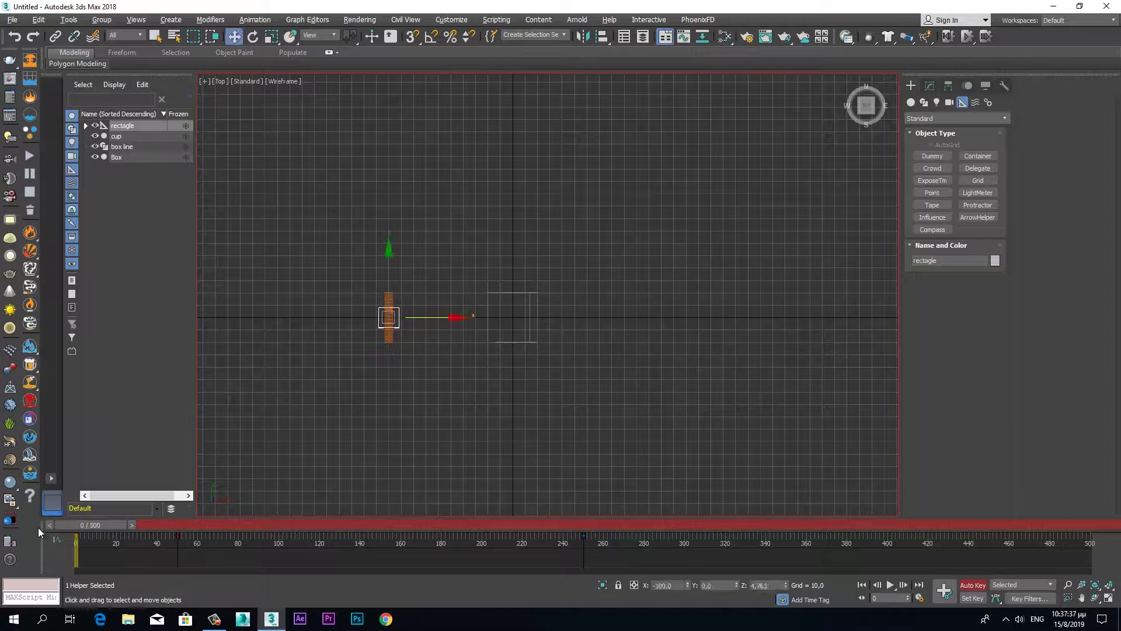
left_click_drag(95, 527, 197, 524)
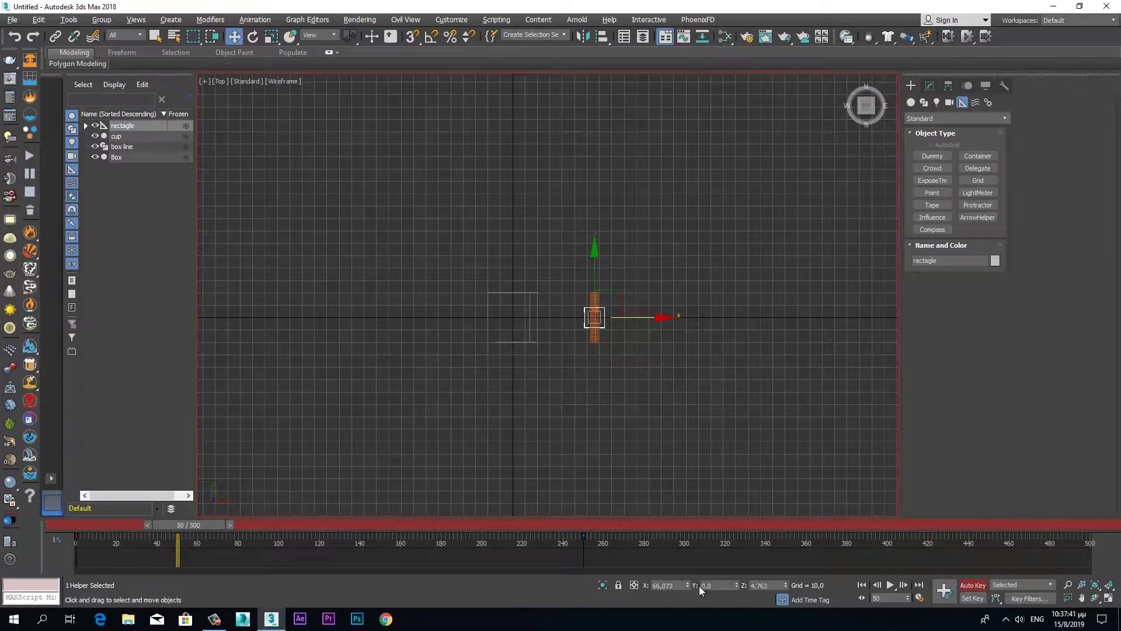
left_click(681, 587)
type("100")
key("Return")
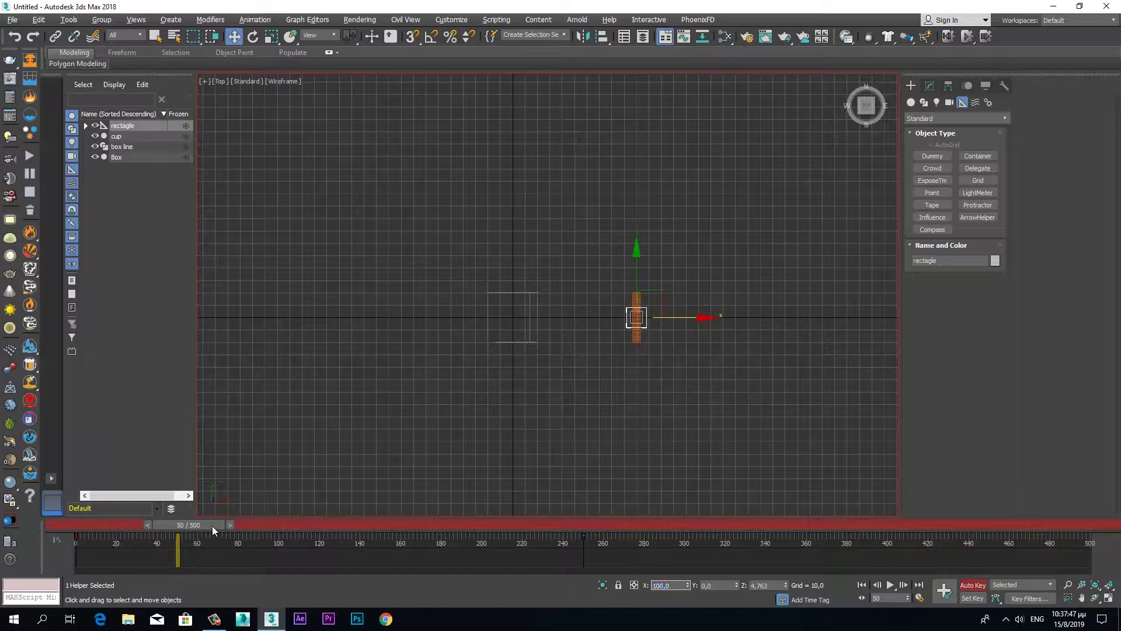
Copy the dummy's frame 0 position key to frame 100.
left_click_drag(212, 525, 313, 525)
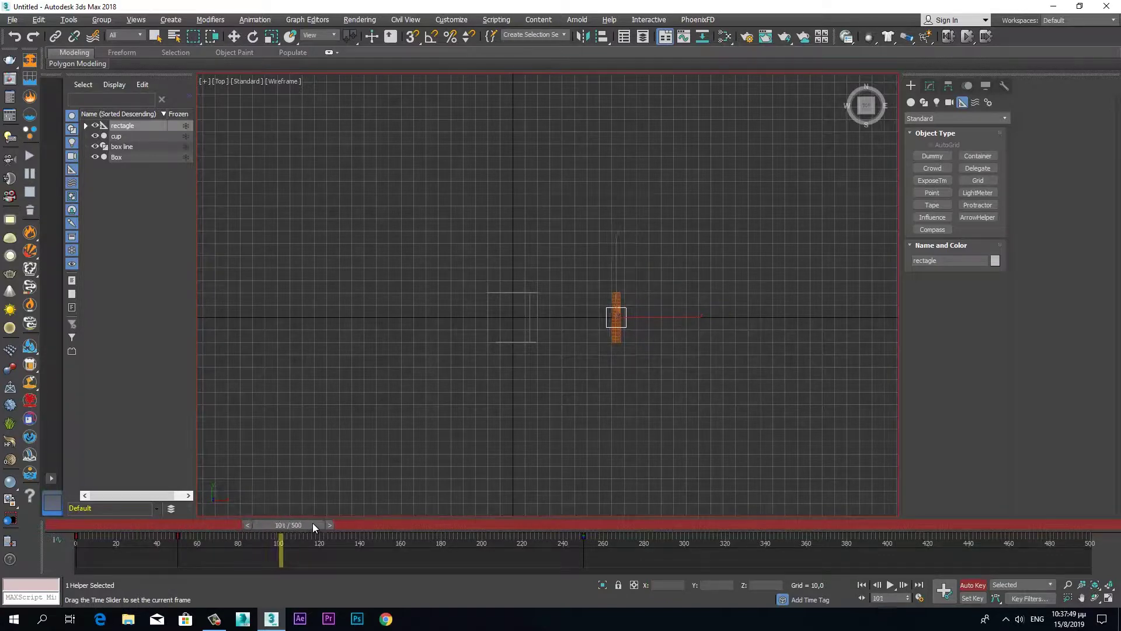
key("w")
left_click(247, 525)
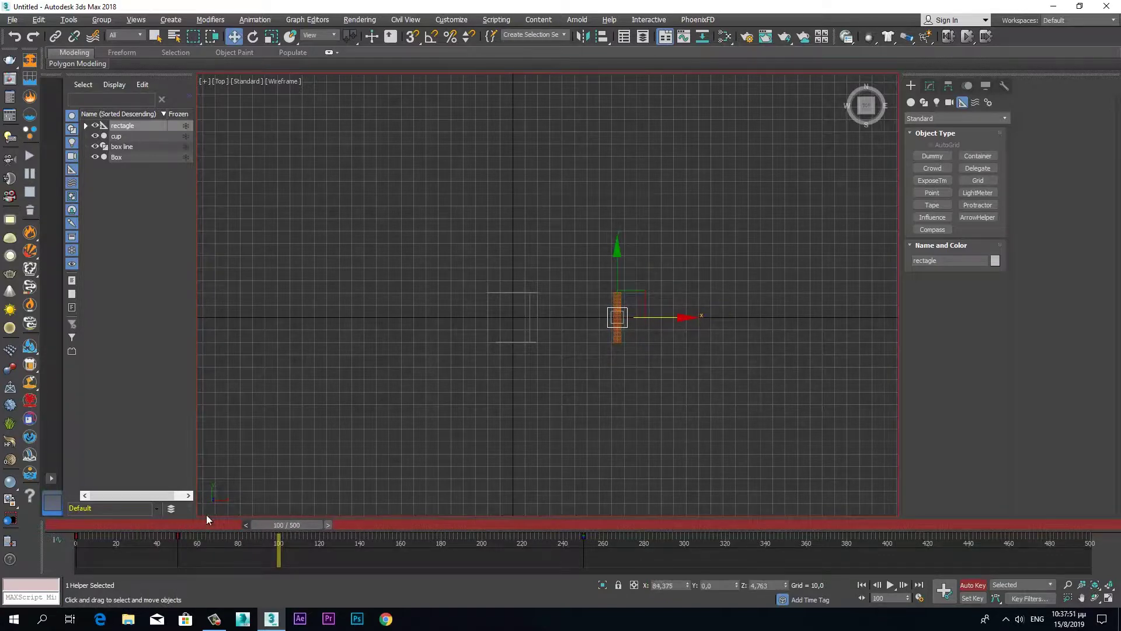
left_click(74, 550)
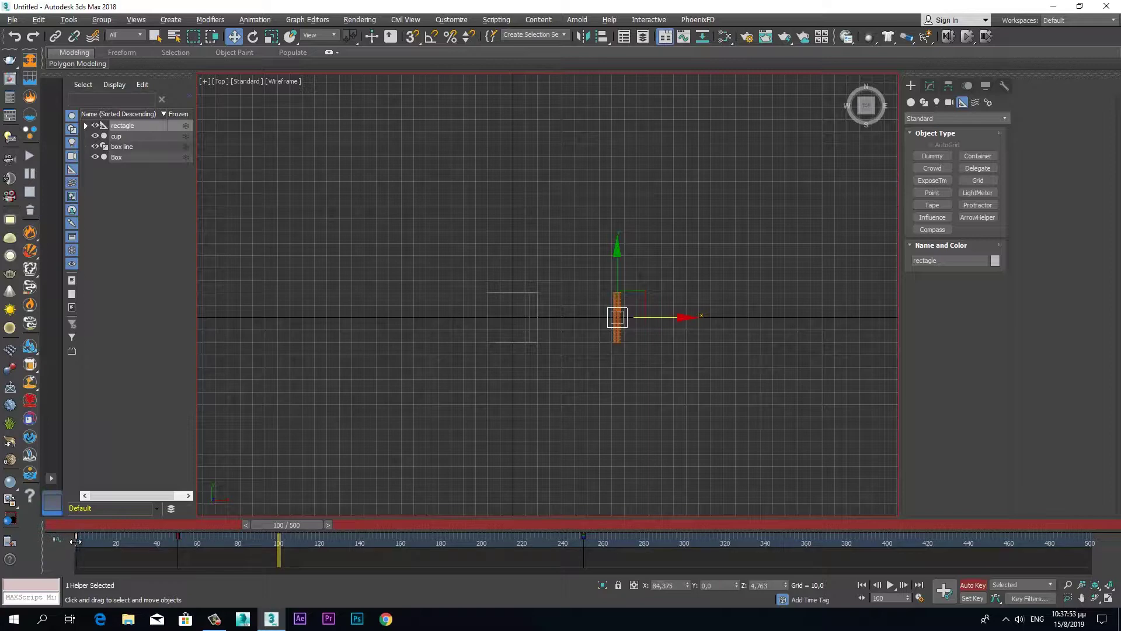
left_click_drag(76, 541, 277, 563, "shift")
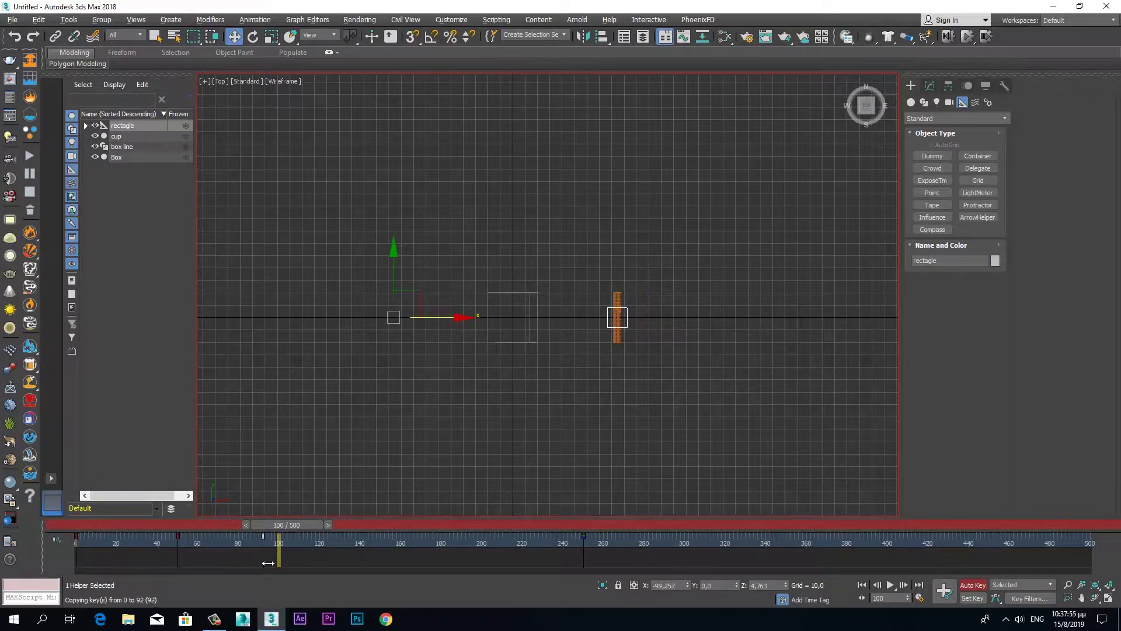
left_click_drag(277, 562, 278, 562, "shift")
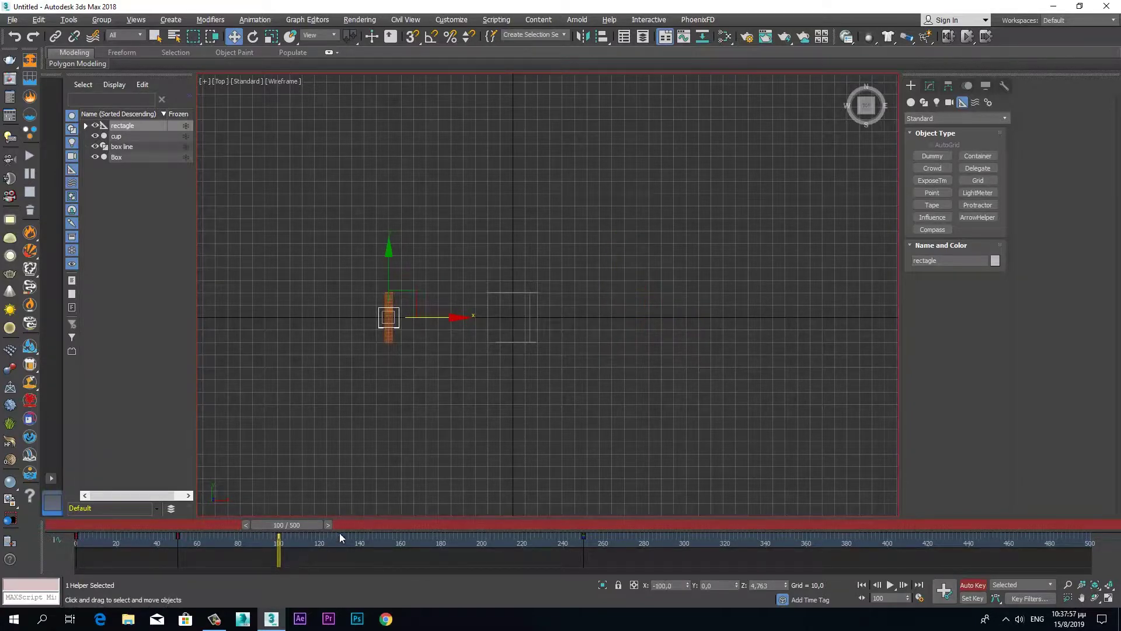
Copy the frame 0 key to about frame 147 and delete the stray key near 150.
left_click_drag(329, 526, 416, 527)
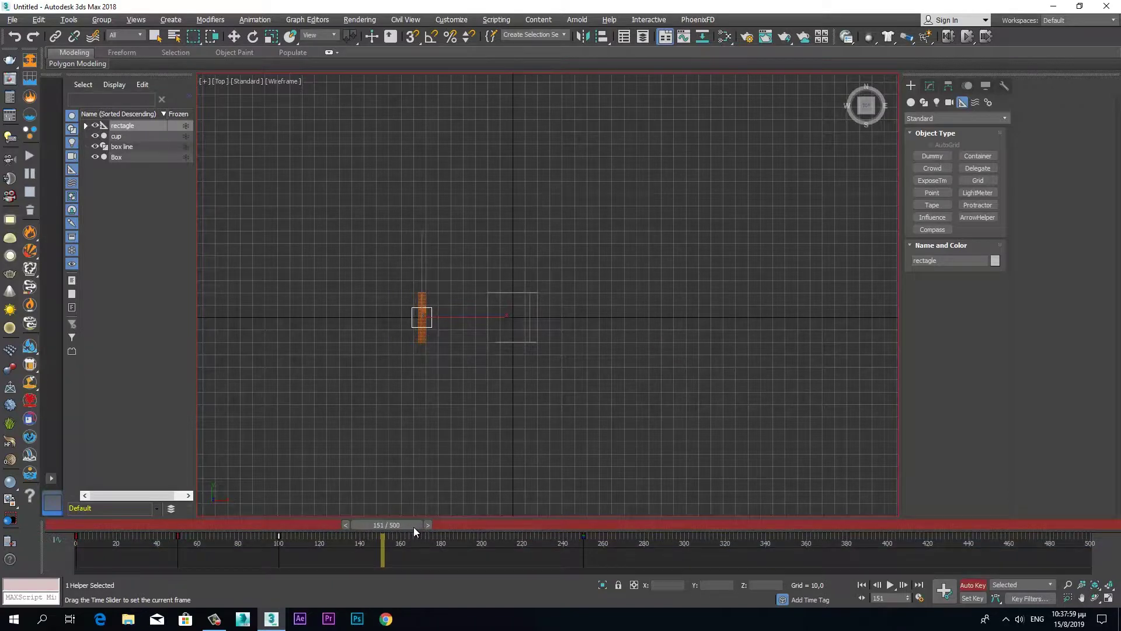
key("w")
left_click_drag(97, 534, 72, 552)
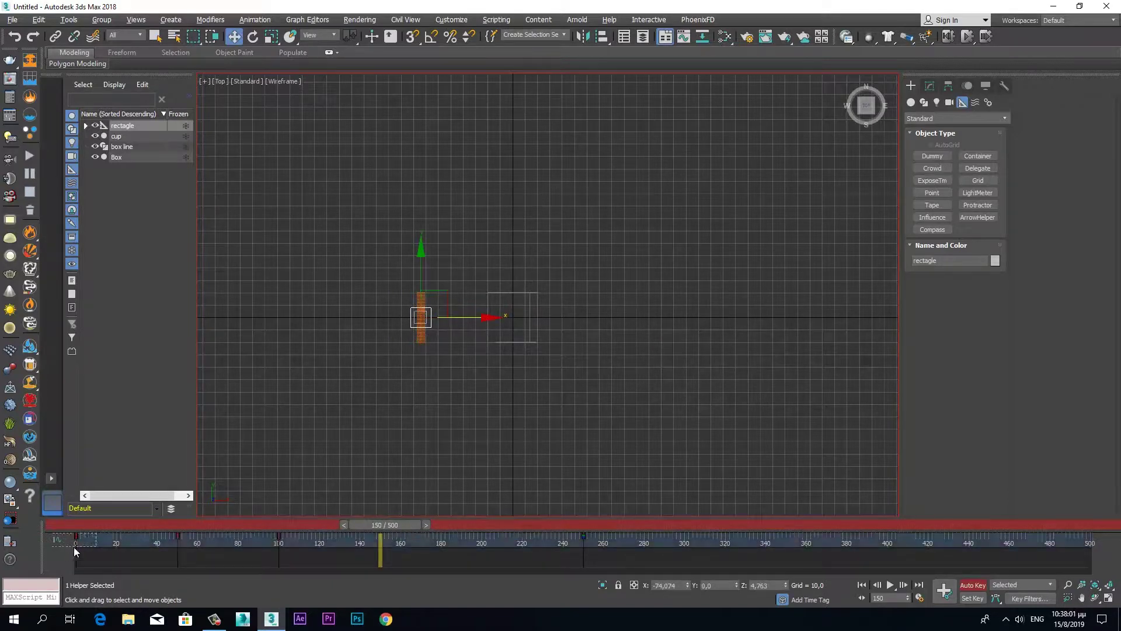
mouse_move(85, 541)
left_mouse_down("shift")
mouse_move(376, 566)
mouse_move(280, 529)
mouse_move(65, 530)
mouse_move(410, 538)
left_mouse_up("shift")
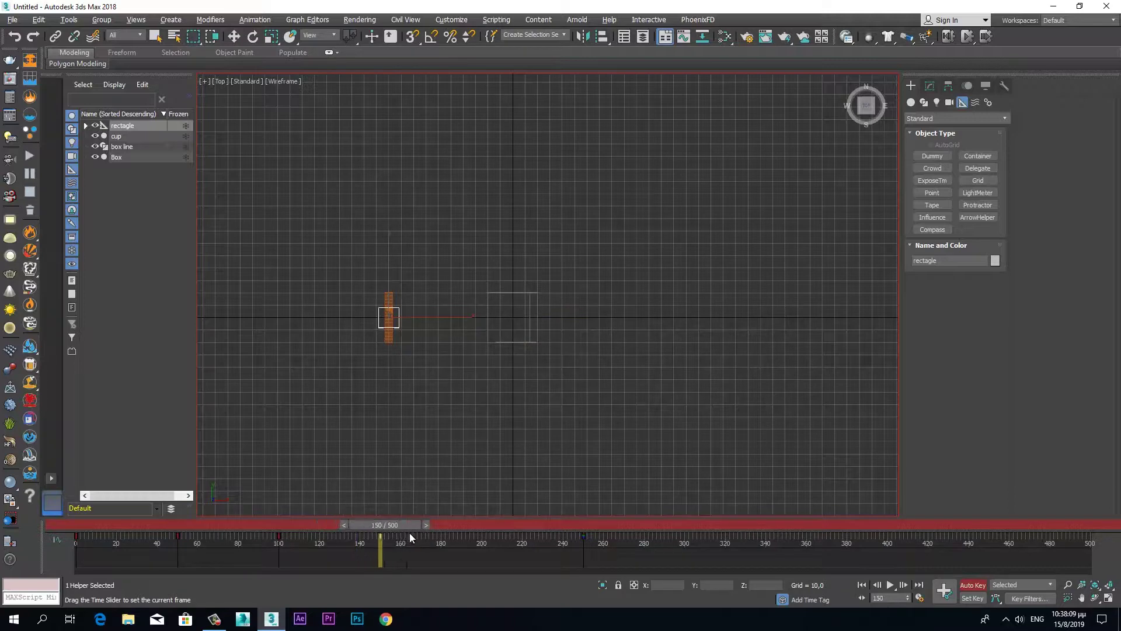
key("w")
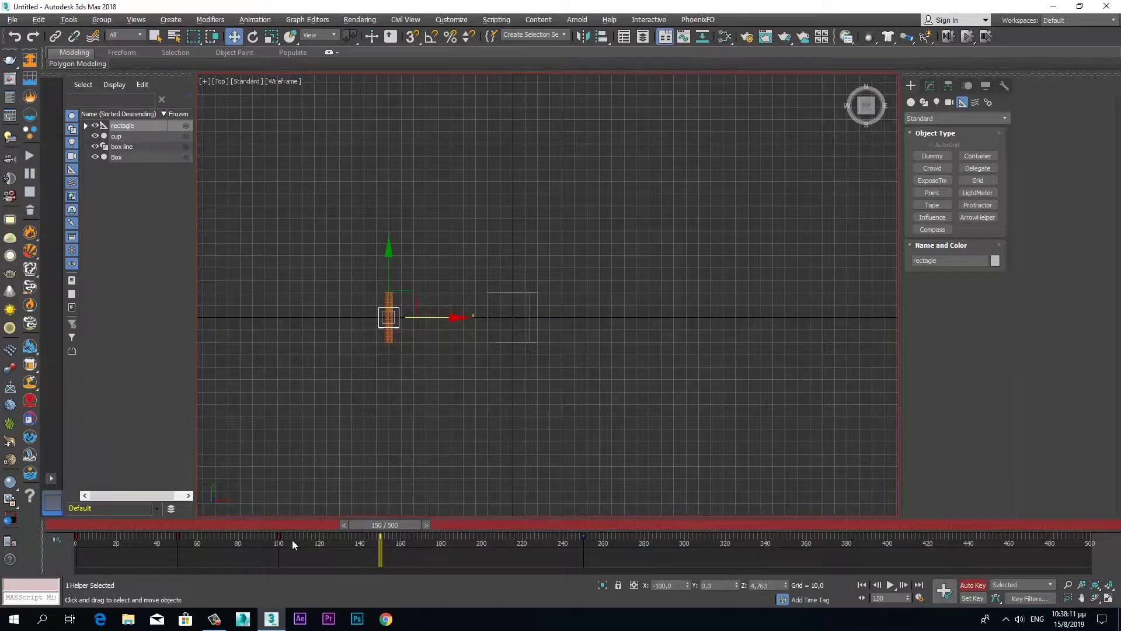
mouse_move(401, 528)
left_mouse_down()
mouse_move(247, 528)
mouse_move(370, 532)
left_mouse_up()
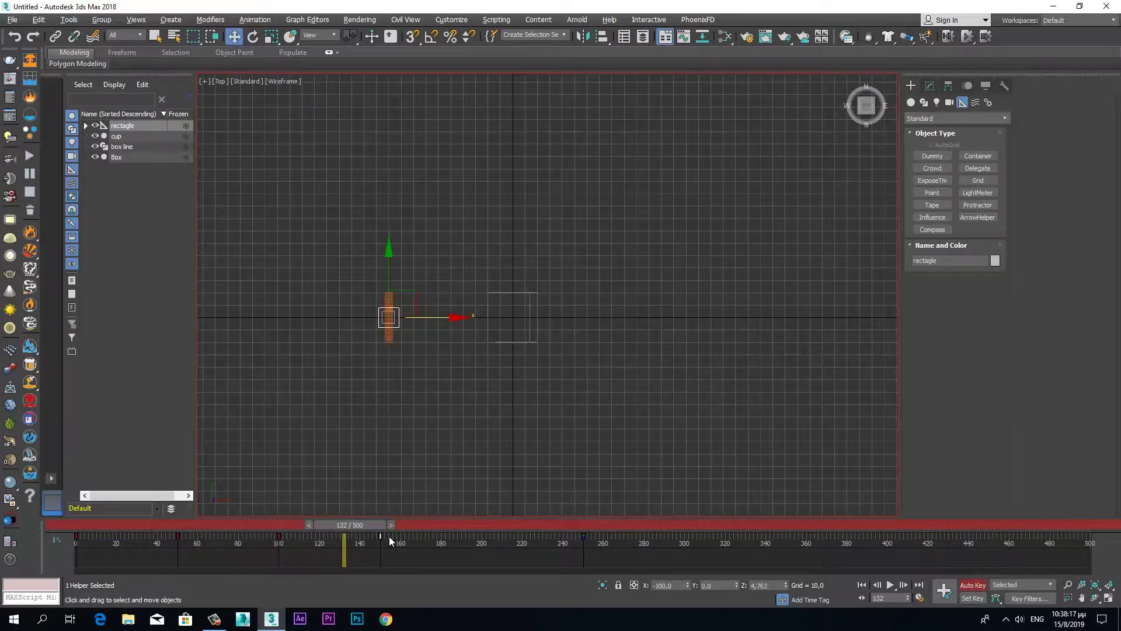
key("Delete")
key("ctrl+z")
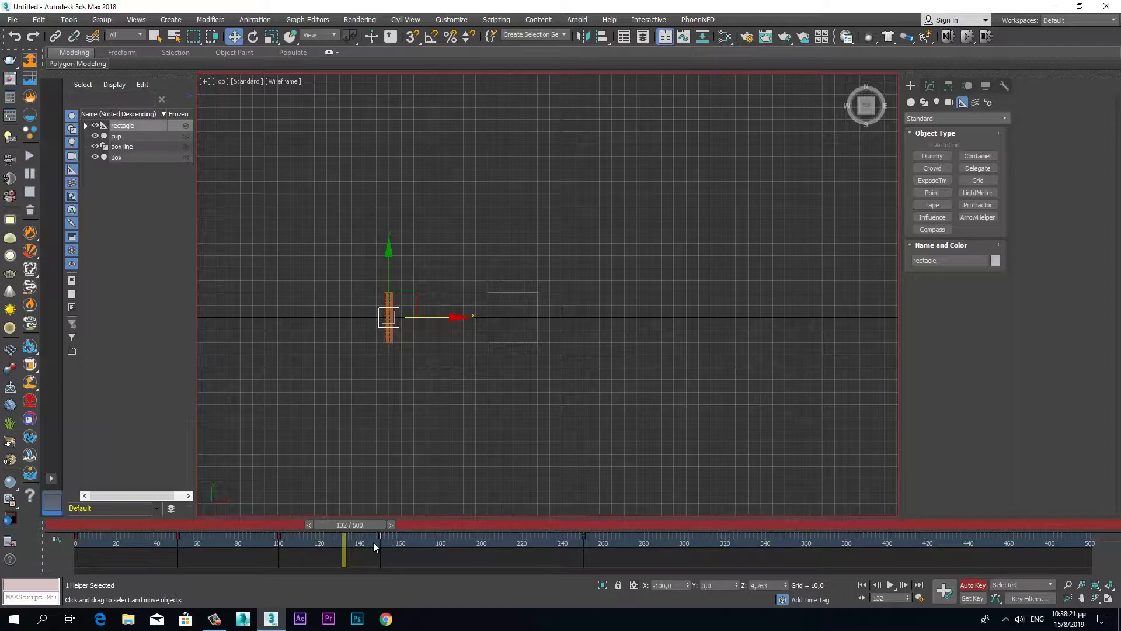
key("Delete")
Copy the frame 50 key near 150, shift keys to 149, and copy frame 100's key to 200.
left_click_drag(360, 522, 280, 534)
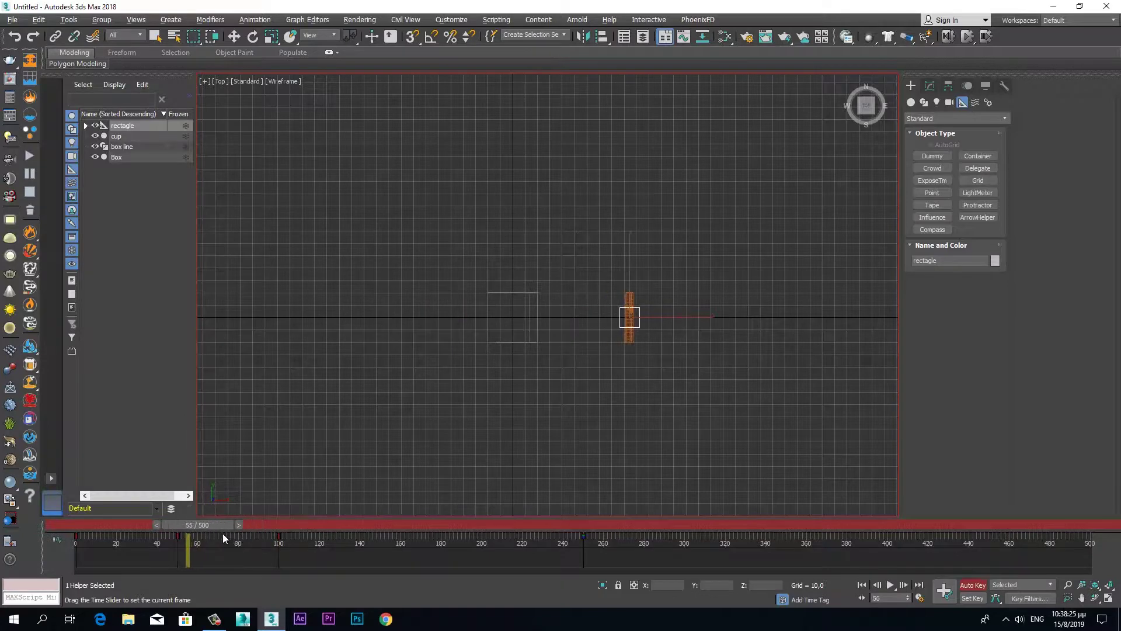
key("w")
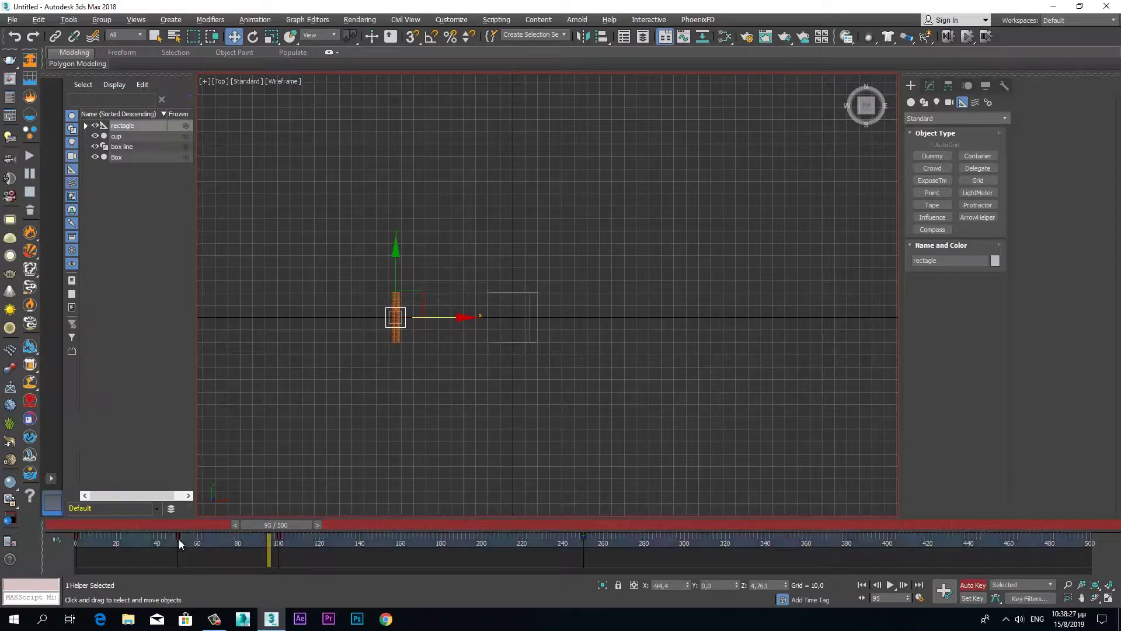
mouse_move(177, 536)
left_mouse_down("shift")
mouse_move(389, 543)
mouse_move(375, 545)
left_mouse_up("shift")
left_click_drag(303, 523, 405, 523)
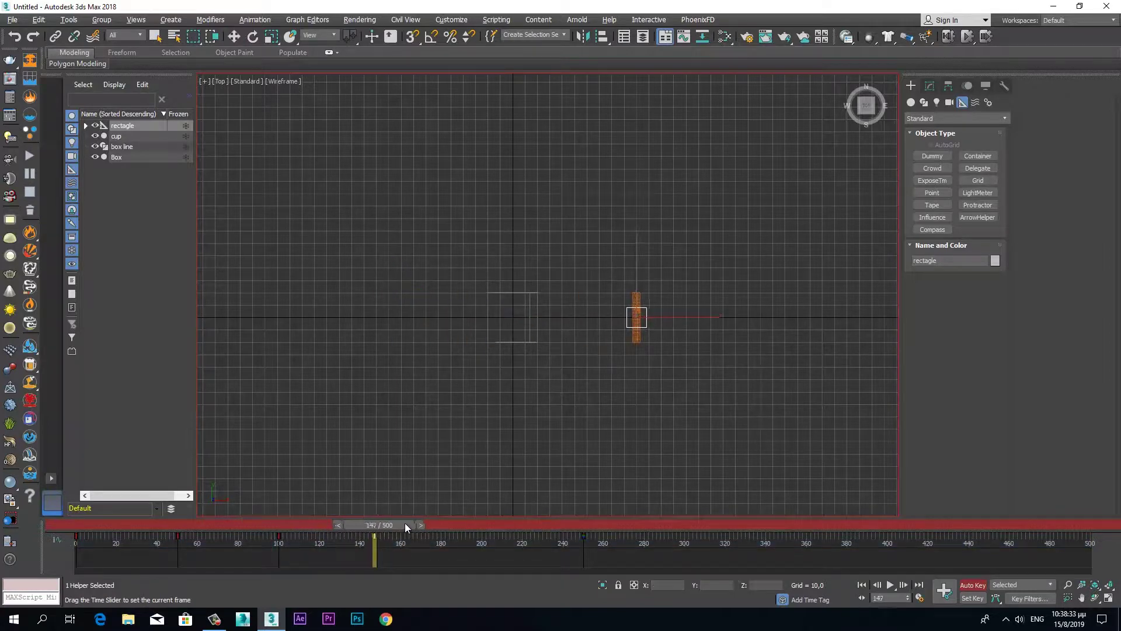
left_click_drag(405, 524, 412, 523)
left_click(346, 525)
left_click_drag(374, 538, 512, 525)
key("w")
left_click_drag(278, 538, 480, 547, "shift")
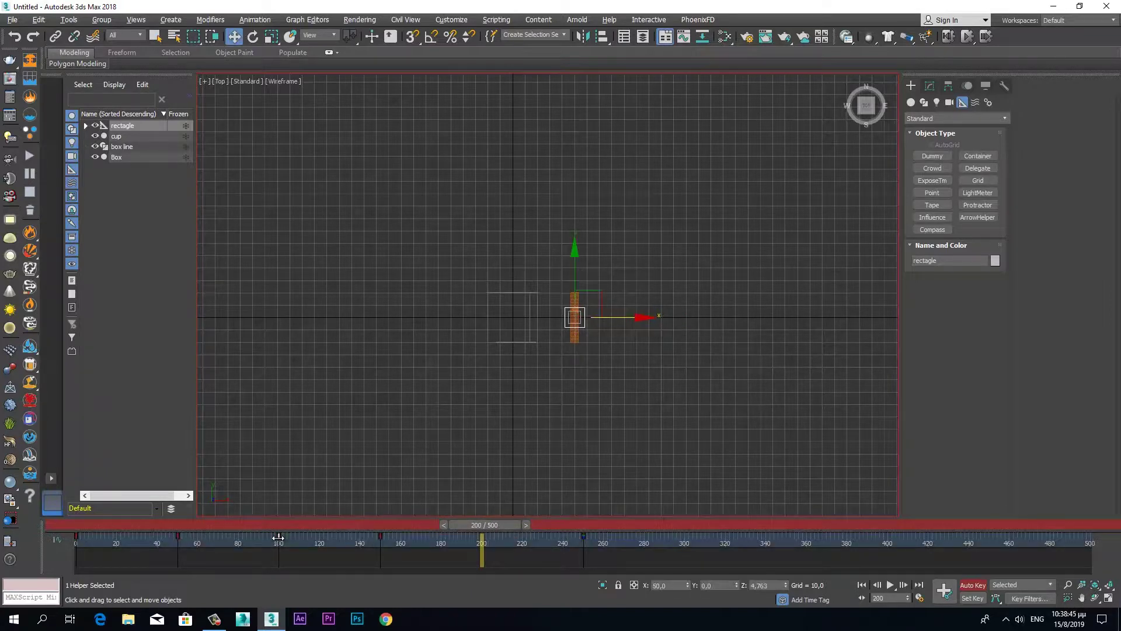
left_click_drag(479, 547, 87, 526, "shift")
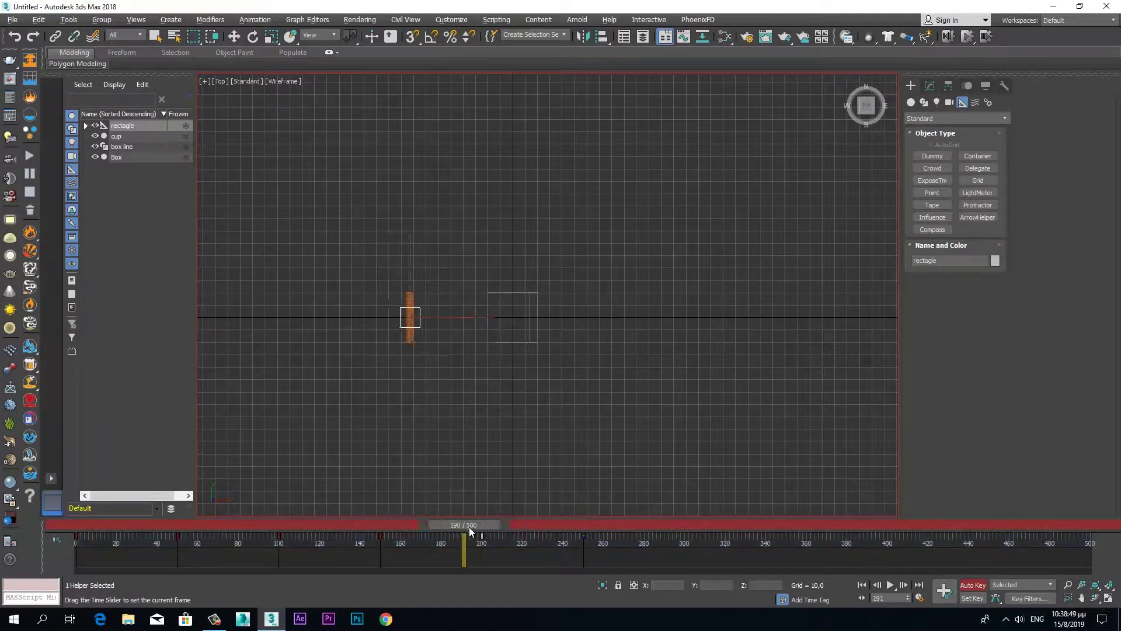
Maximize the Perspective viewport and play the animation.
left_click(890, 585)
key("alt+w")
key("w")
right_click(661, 423)
key("alt+w")
left_click(891, 584)
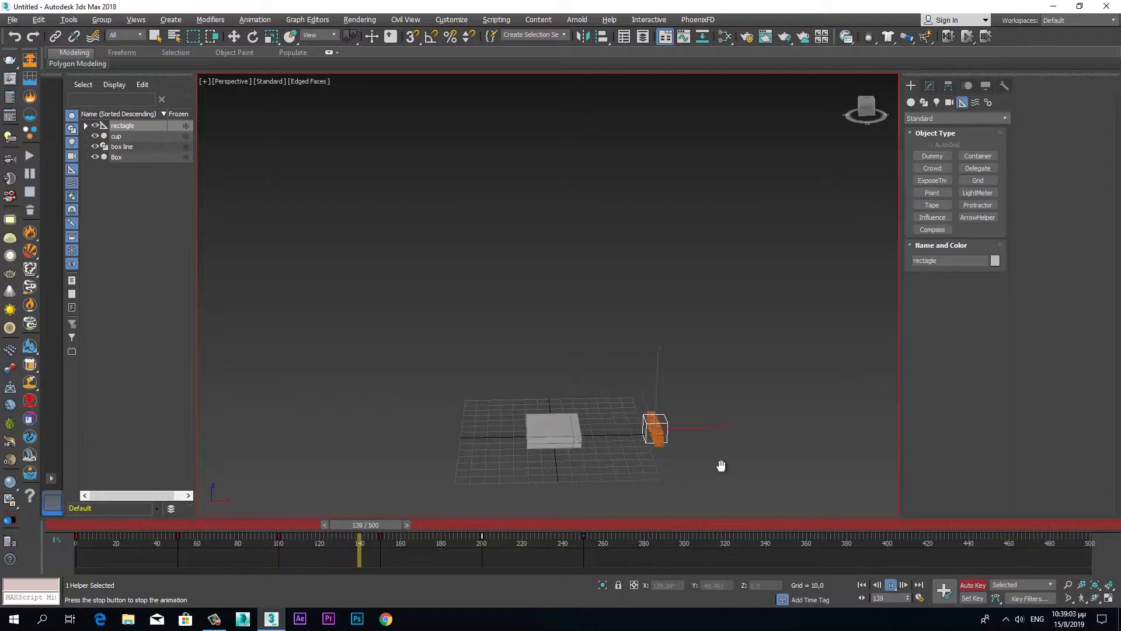
Watch the box shaded from a new angle, stop near frame 278, and select Rectangle001.
scroll(724, 461, "up", 5)
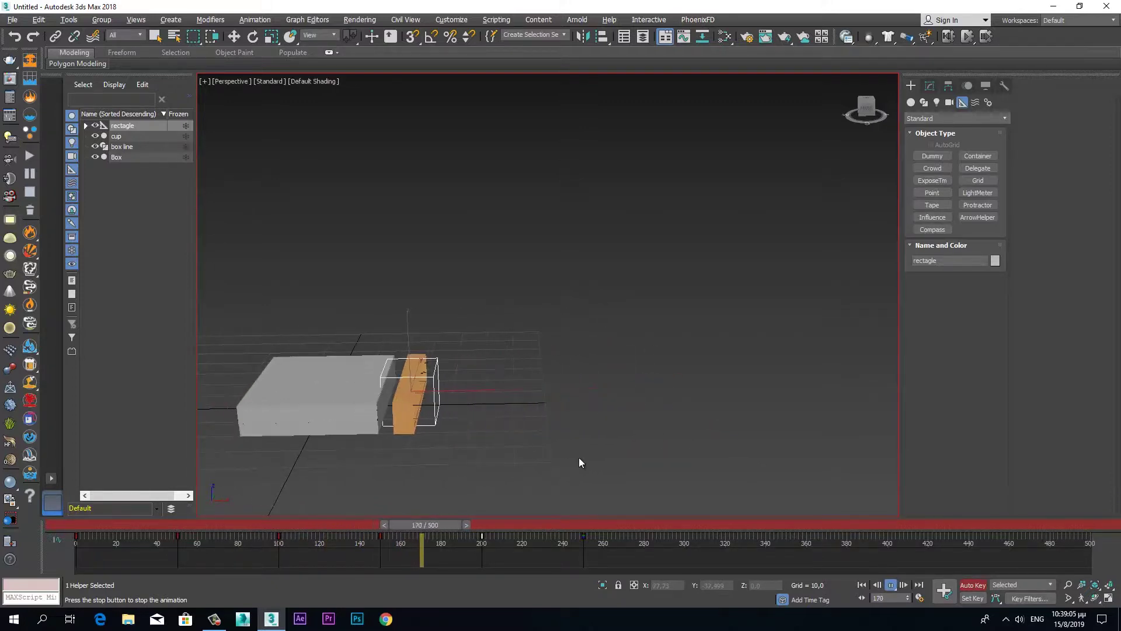
key("F4")
middle_click_drag(514, 446, 642, 409)
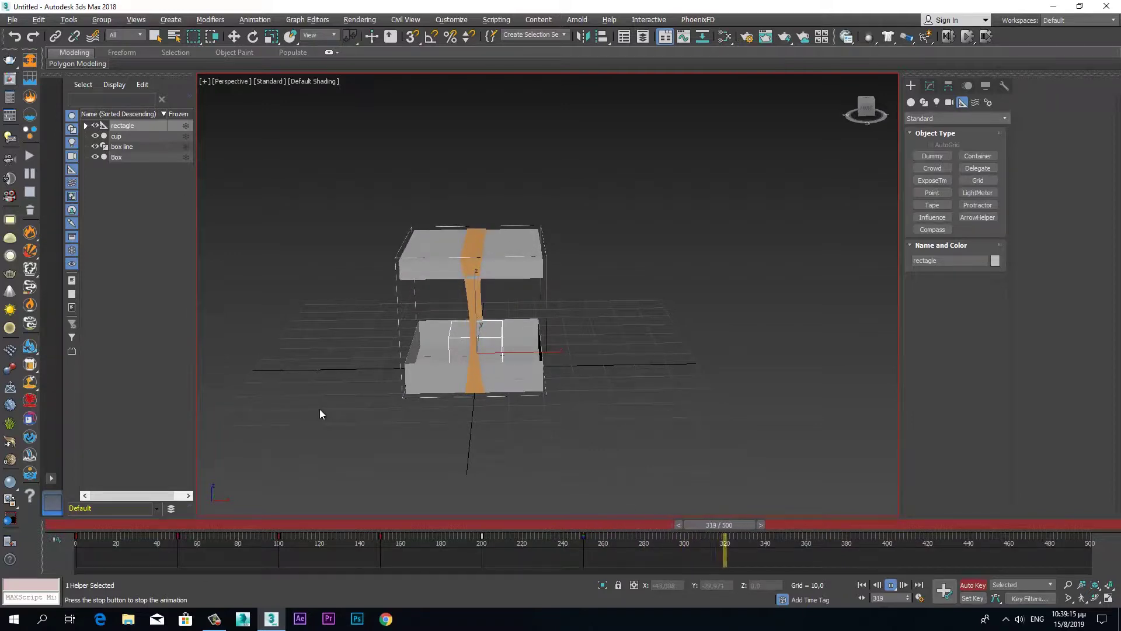
middle_click_drag(489, 388, 607, 340, "alt")
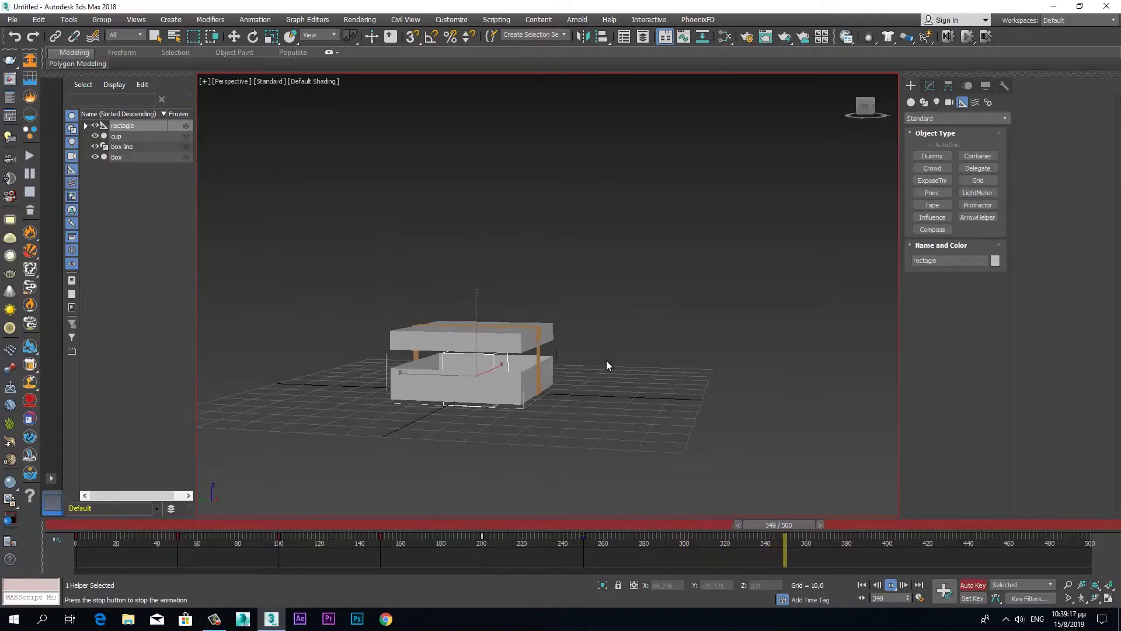
scroll(608, 340, "up", 5)
scroll(611, 363, "down", 1)
left_click(891, 584)
mouse_move(878, 529)
left_mouse_down()
mouse_move(525, 529)
mouse_move(664, 512)
left_mouse_up()
key("w")
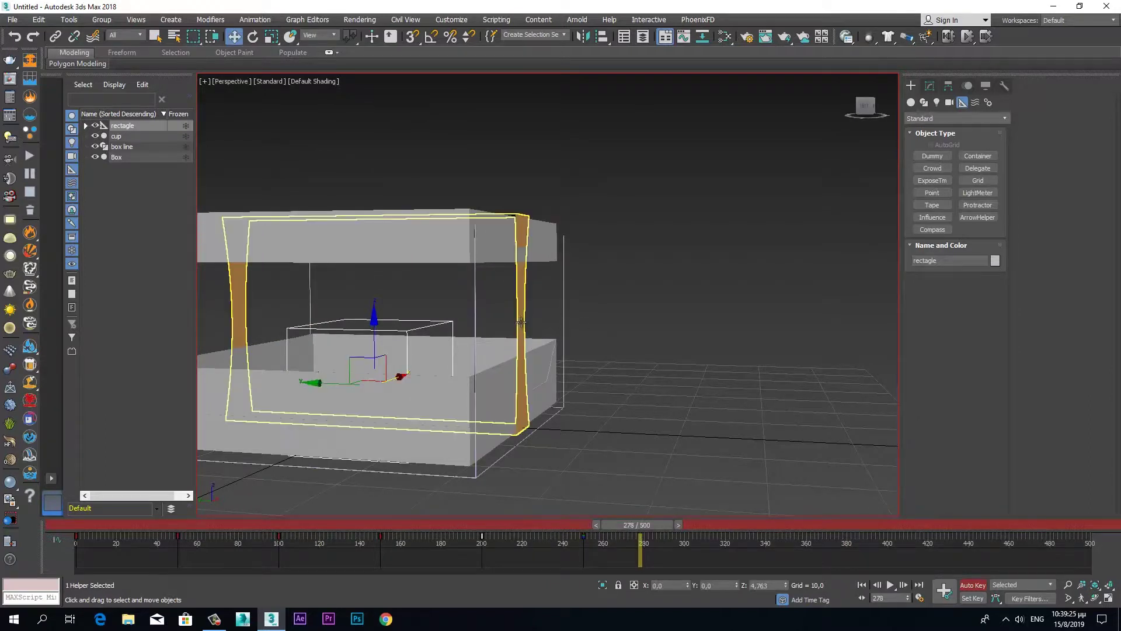
left_click(520, 323)
Add an FFD 4x4x4 modifier to the band and edit its control points at frame 289.
left_click(930, 86)
left_click(958, 121)
left_click(937, 163)
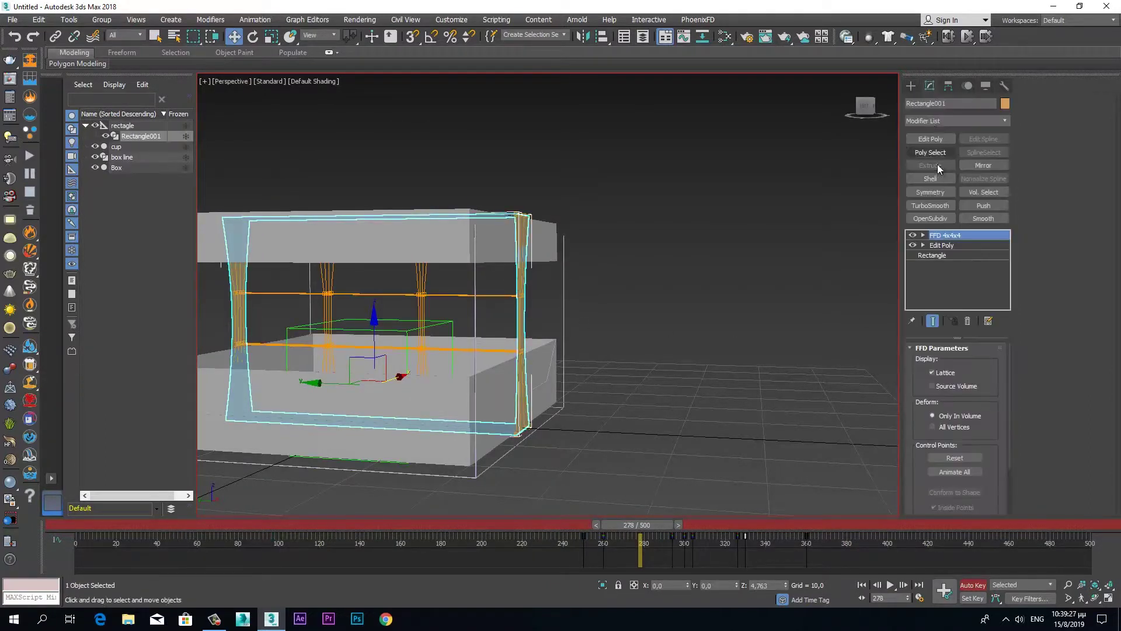
left_click(922, 236)
left_click(948, 248)
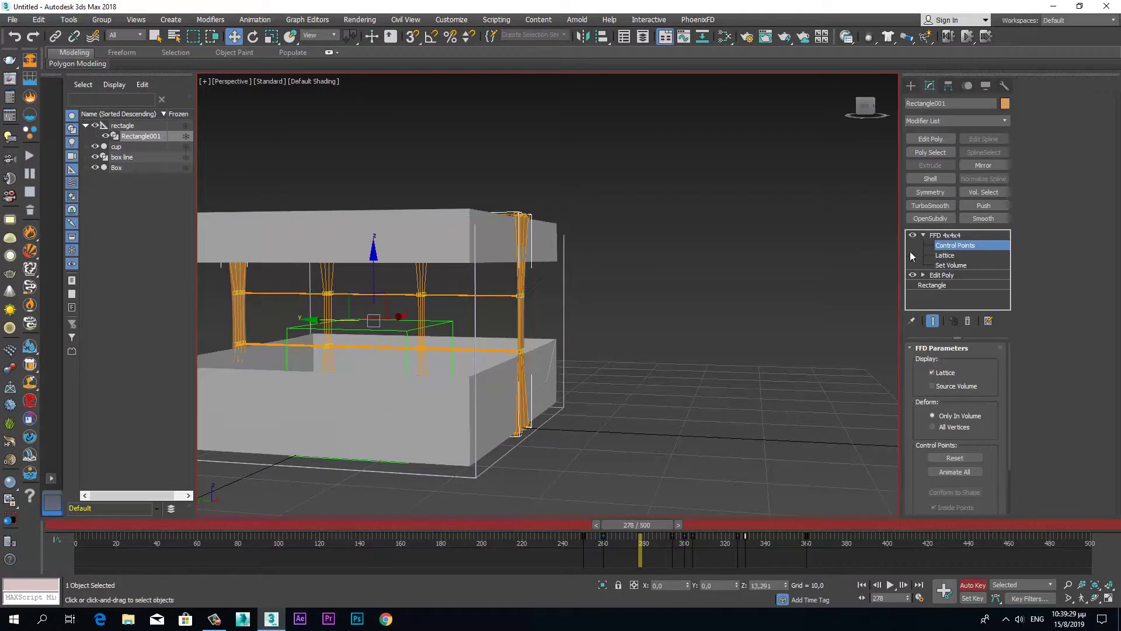
left_click_drag(656, 527, 675, 525)
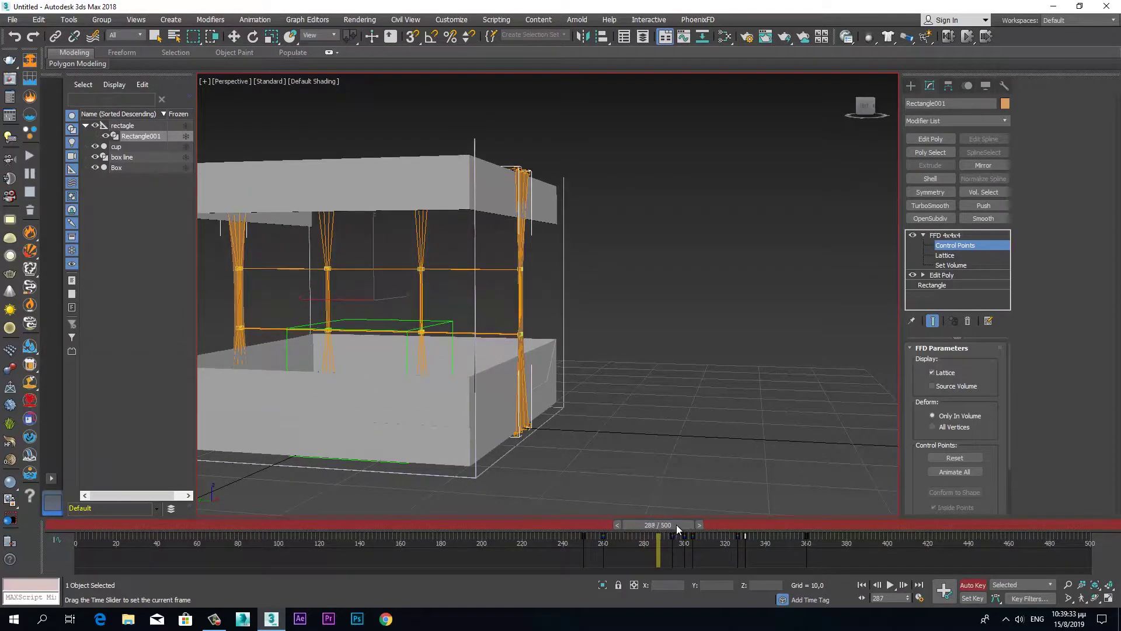
left_click_drag(675, 525, 678, 525)
key("w")
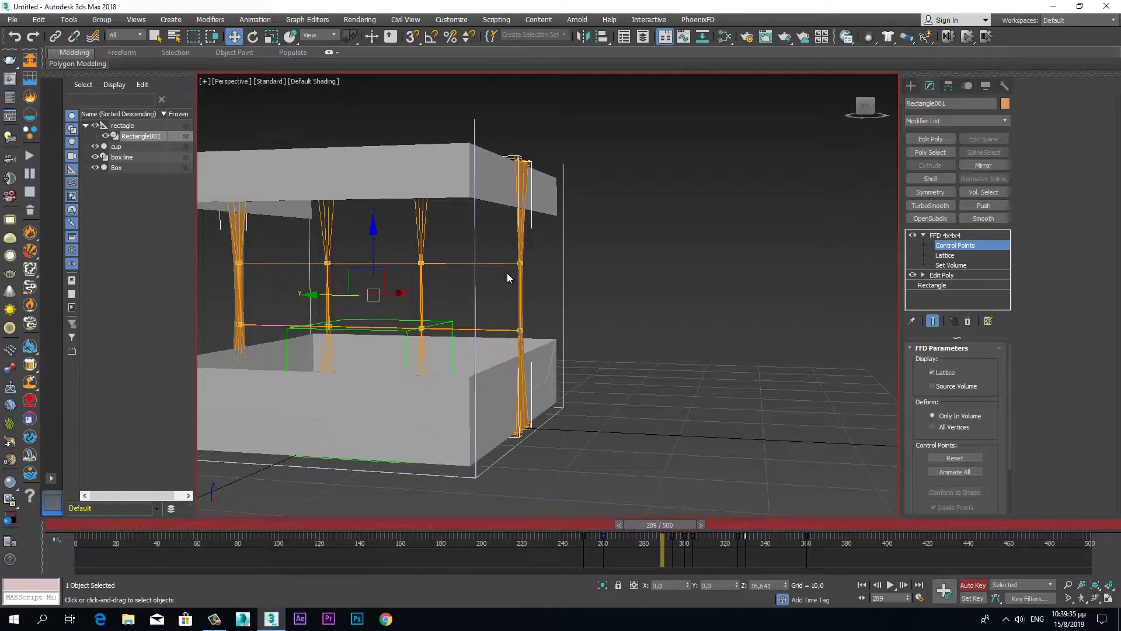
middle_click_drag(576, 330, 625, 317, "alt")
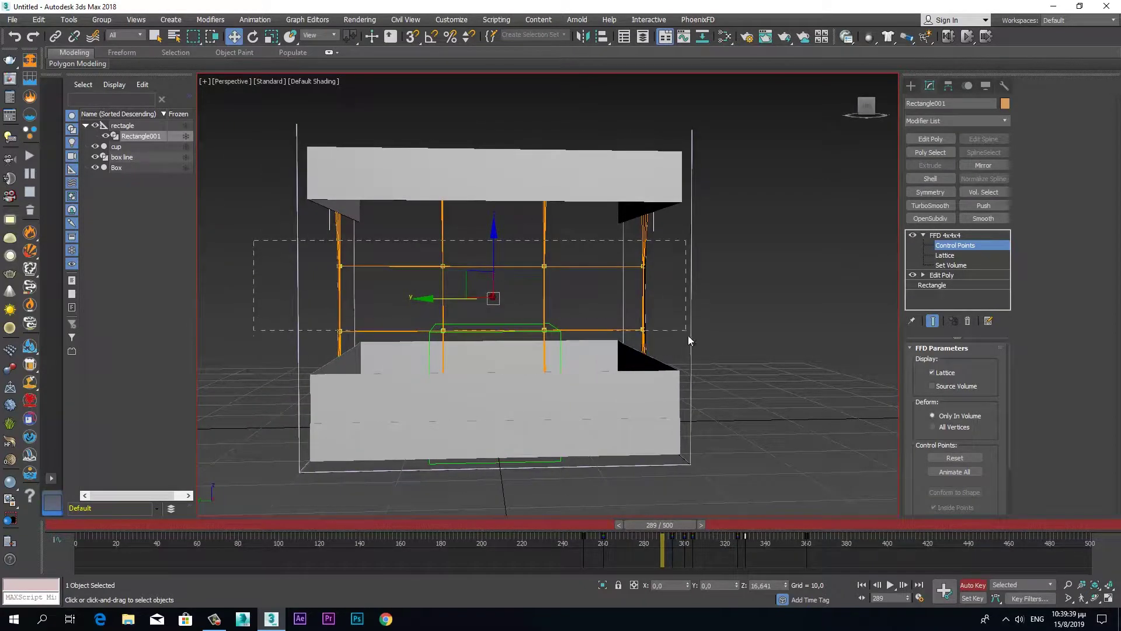
mouse_move(743, 363)
middle_mouse_down("alt")
mouse_move(605, 365)
mouse_move(705, 358)
mouse_move(710, 398)
middle_mouse_up("alt")
key("r")
Scale the lattice control points to 103% along Y around frame 267.
mouse_move(686, 524)
left_mouse_down()
mouse_move(625, 528)
mouse_move(693, 519)
left_mouse_up()
key("r")
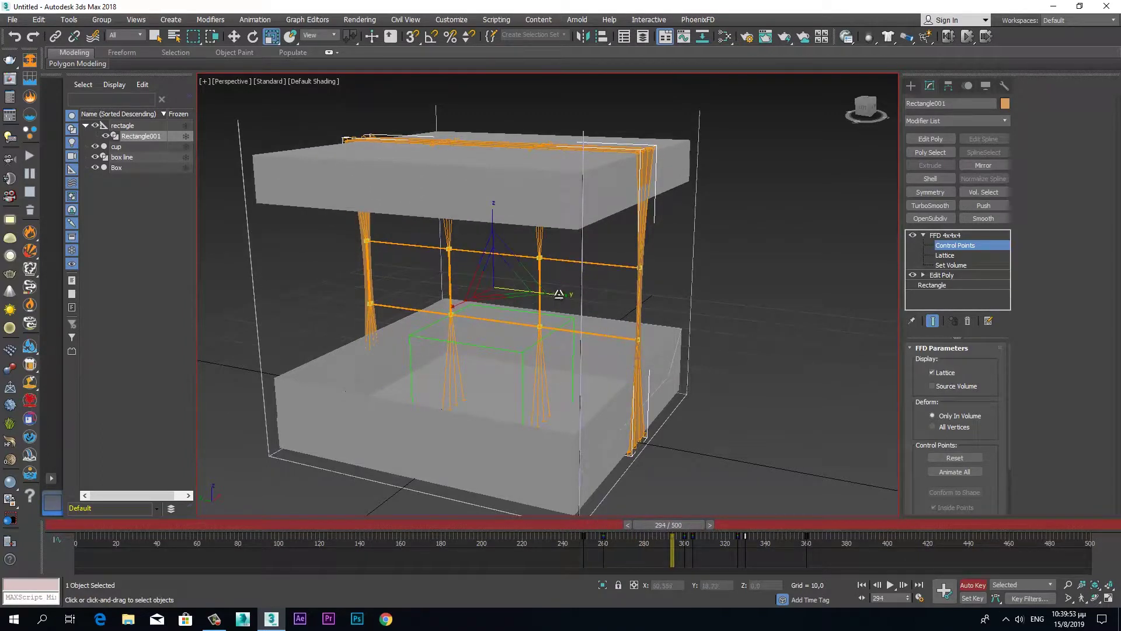
left_click_drag(560, 294, 561, 293)
mouse_move(693, 524)
left_mouse_down()
mouse_move(647, 541)
mouse_move(727, 544)
mouse_move(714, 549)
left_mouse_up()
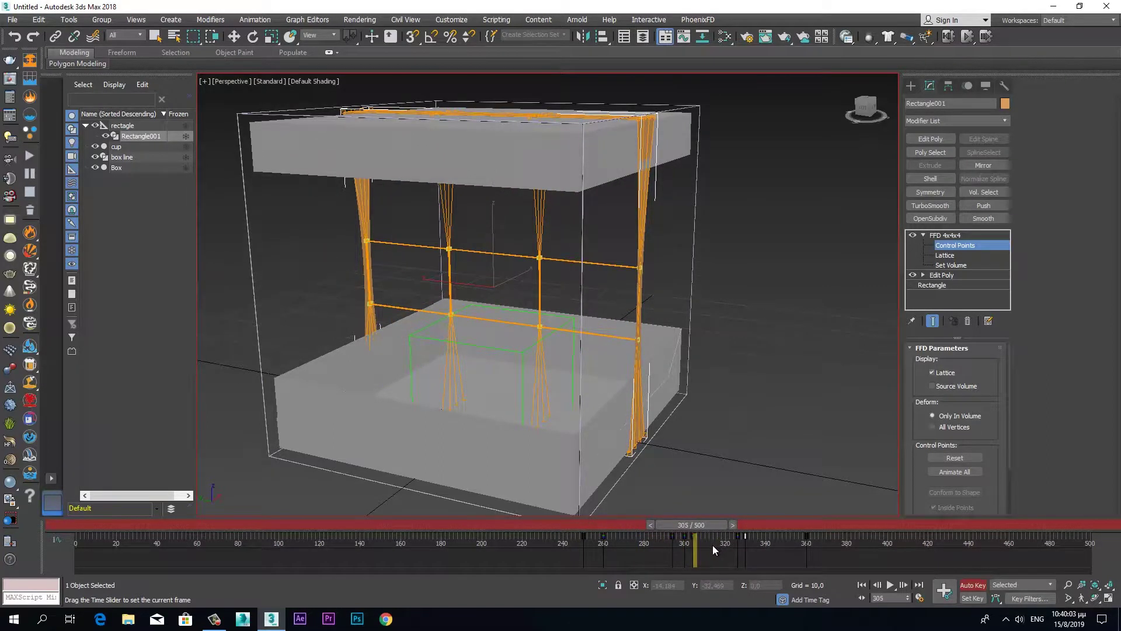
key("r")
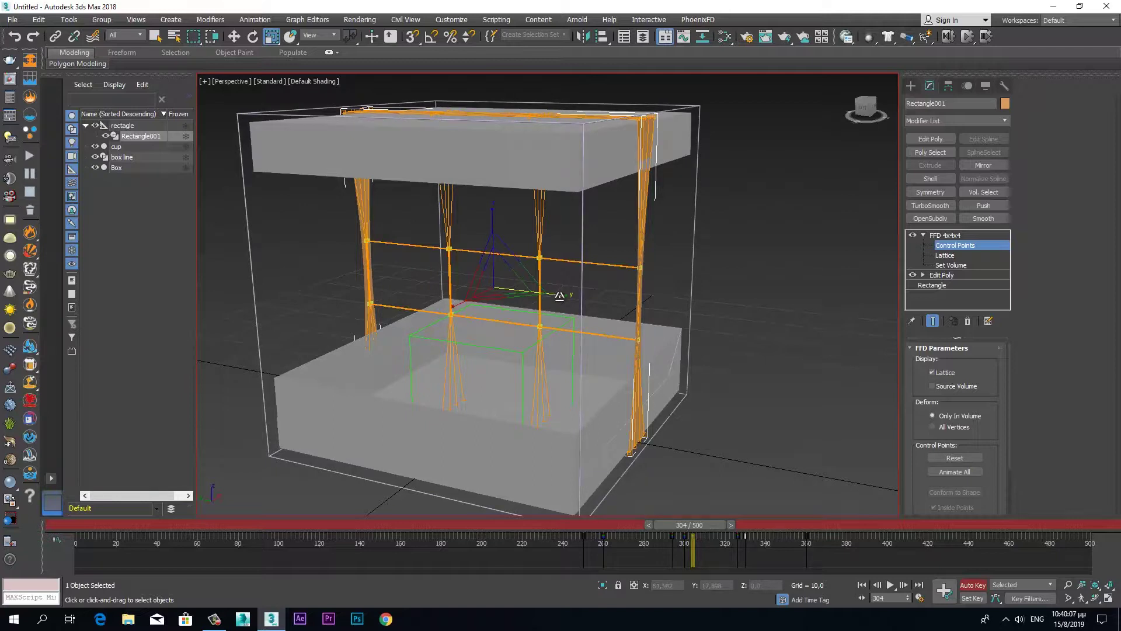
left_click_drag(559, 296, 560, 297)
Spread the lattice points to 108% along Y near frame 328, then review back to frame 226.
left_click_drag(719, 526, 728, 538)
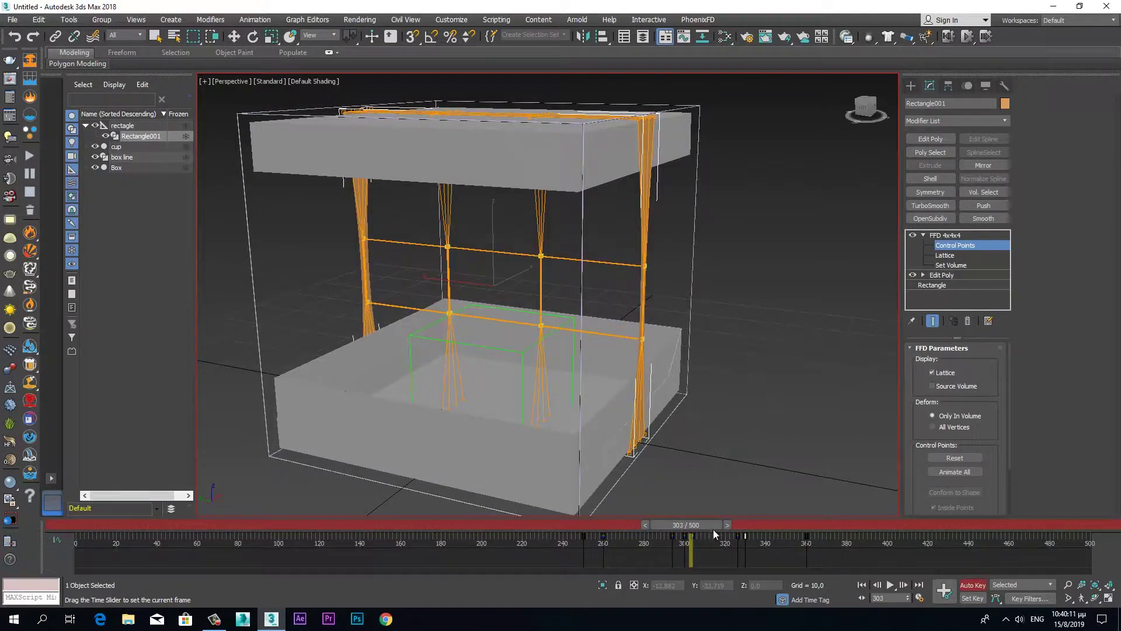
left_click_drag(728, 538, 764, 545)
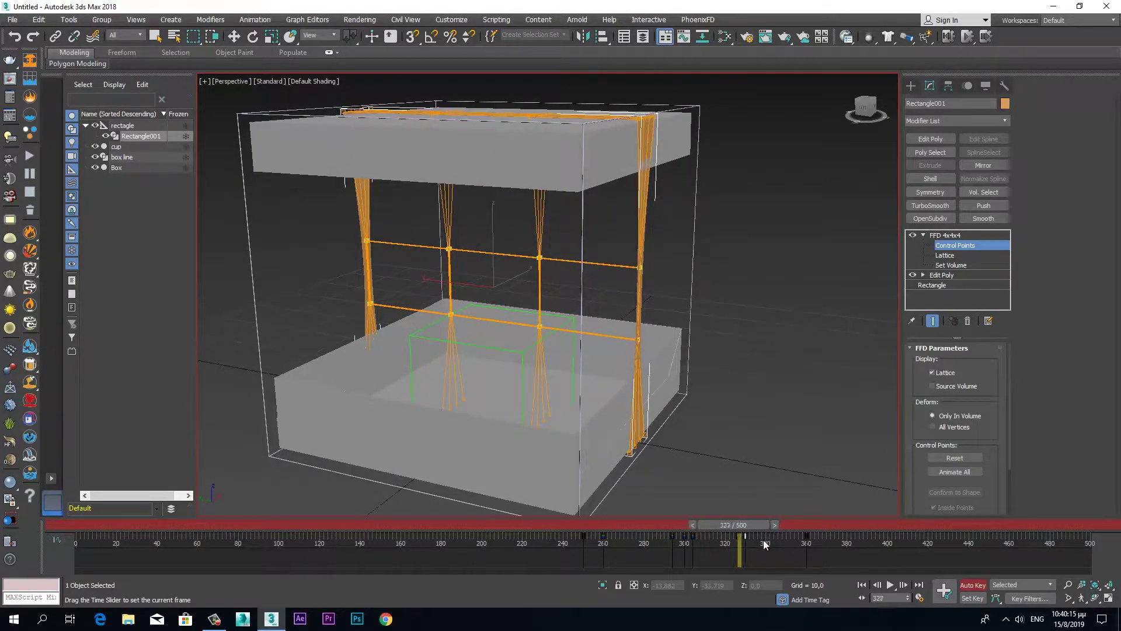
key("r")
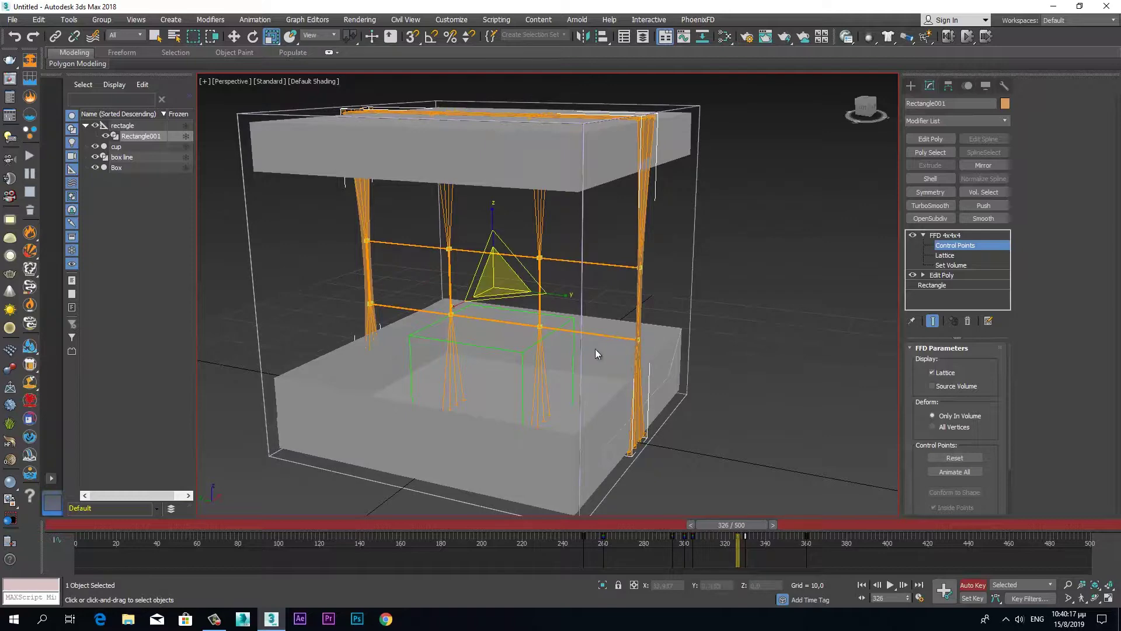
left_click_drag(567, 298, 568, 298)
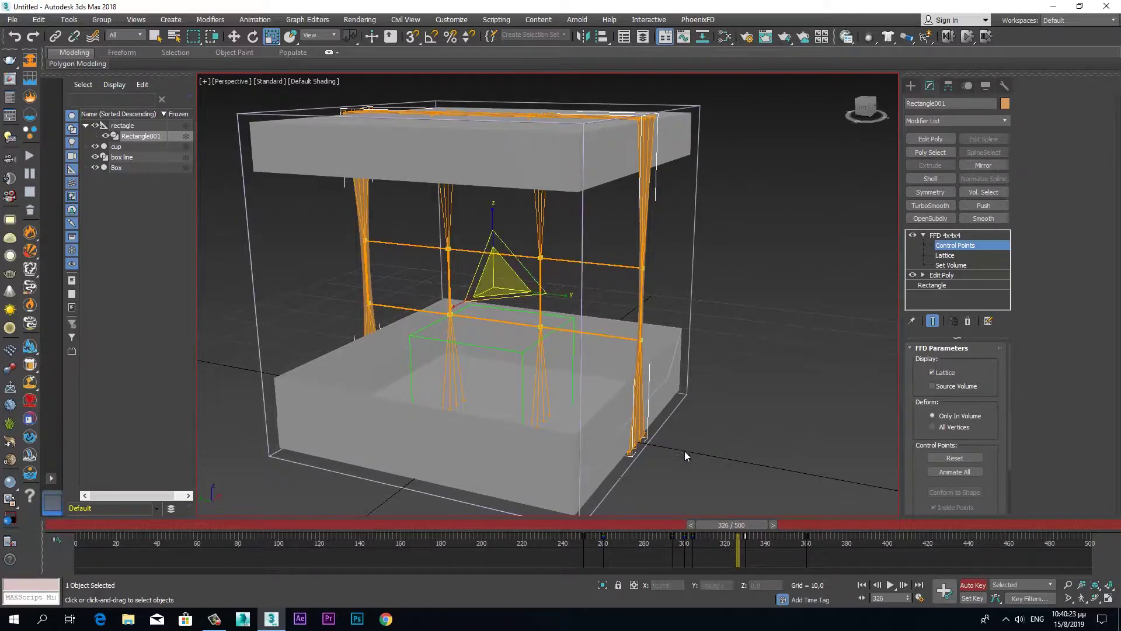
left_click_drag(757, 528, 763, 530)
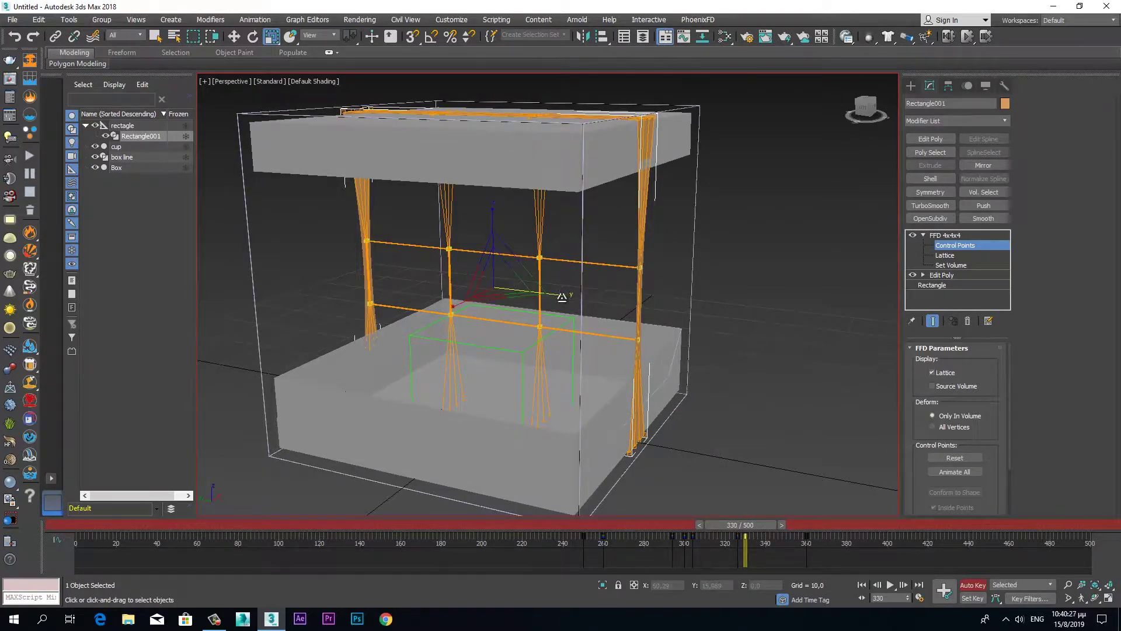
left_click_drag(562, 297, 570, 297)
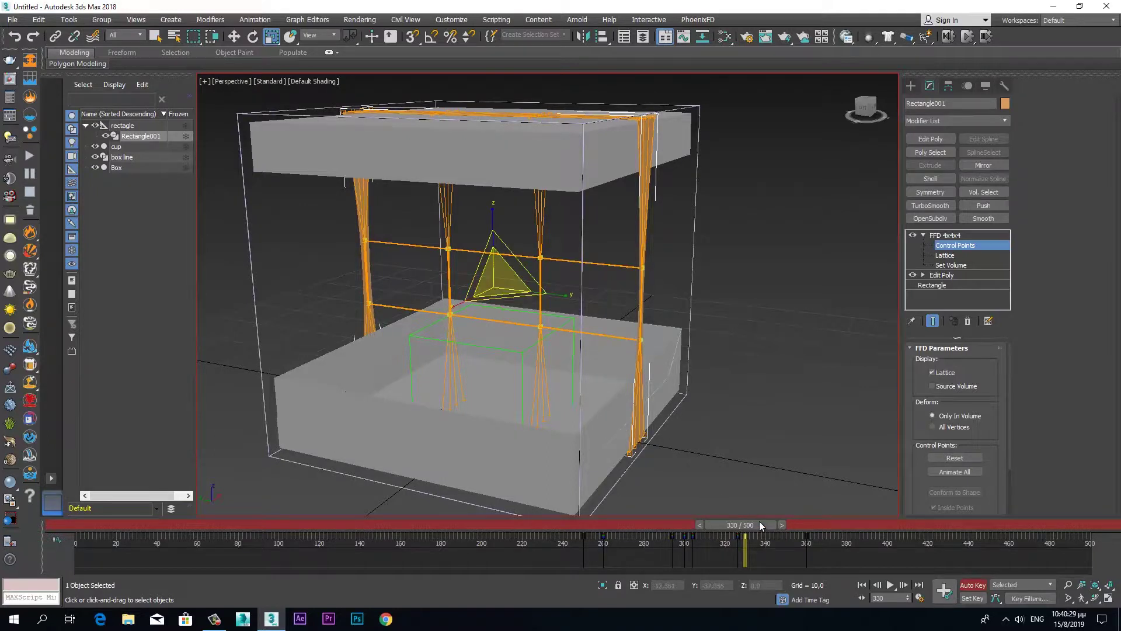
left_click_drag(760, 525, 675, 531)
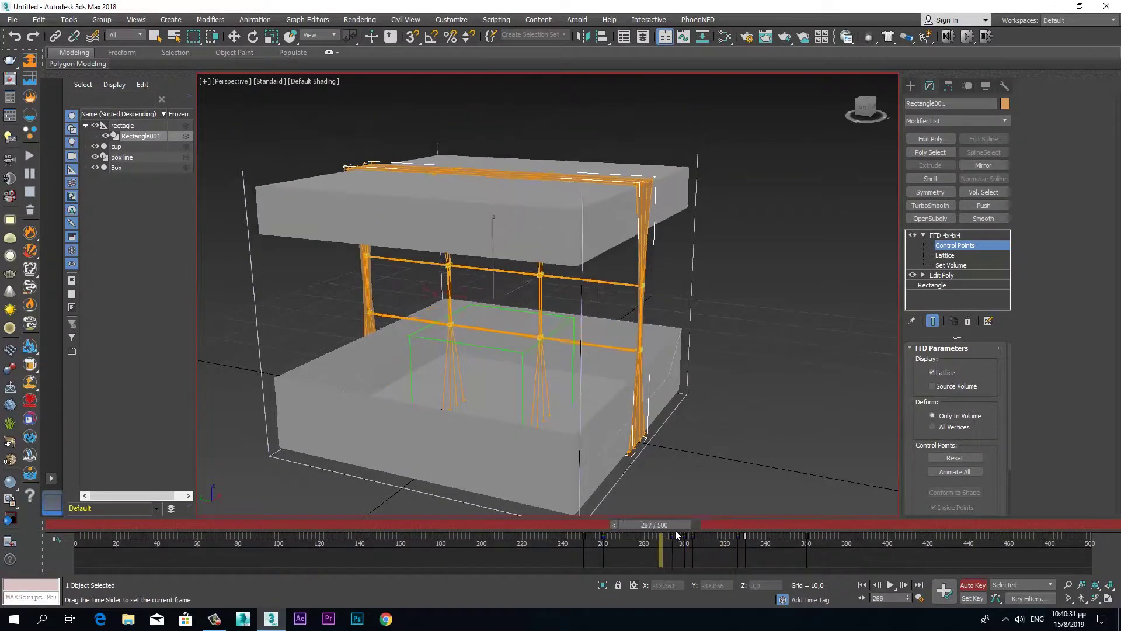
left_click_drag(675, 531, 534, 533)
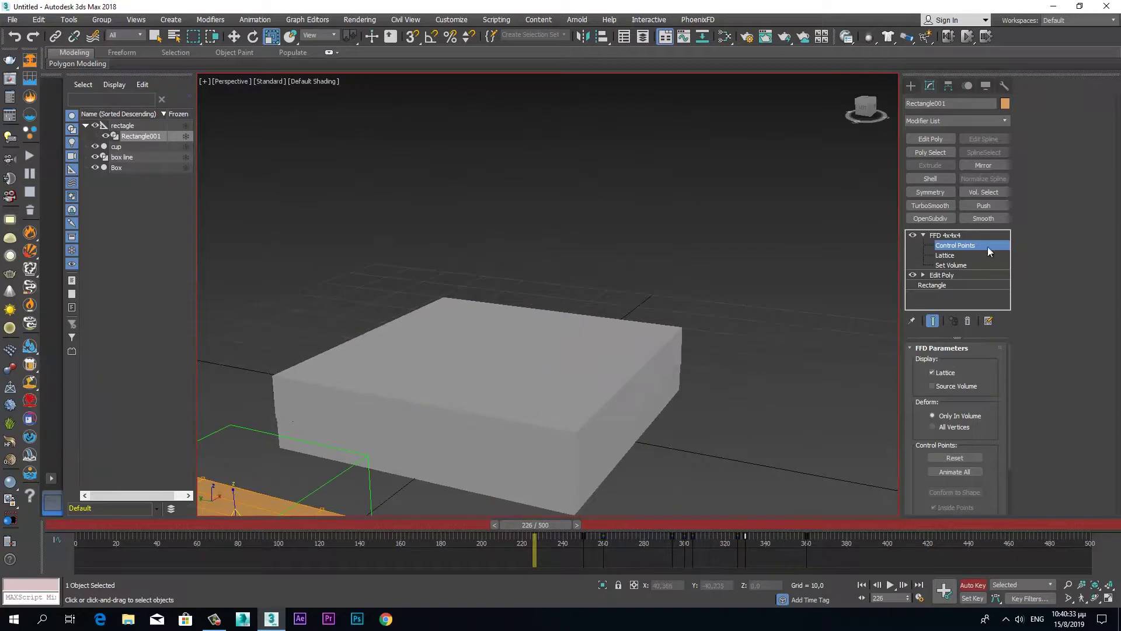
Exit control-point editing, select the rectagle dummy, and turn Auto Key off.
left_click(946, 235)
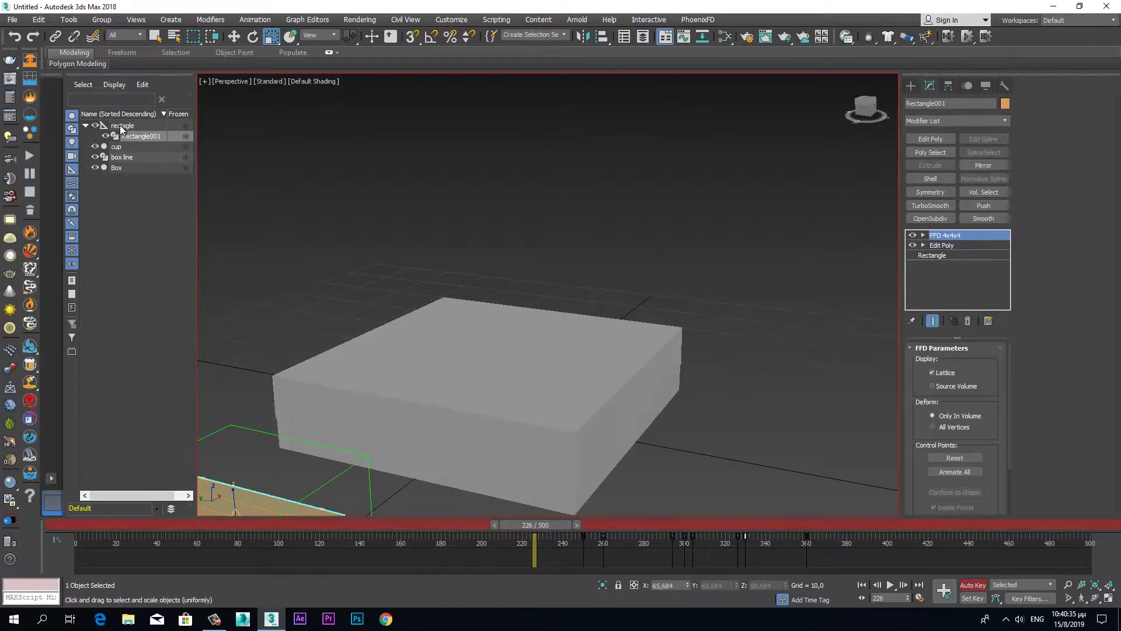
left_click(121, 126)
left_click(86, 125)
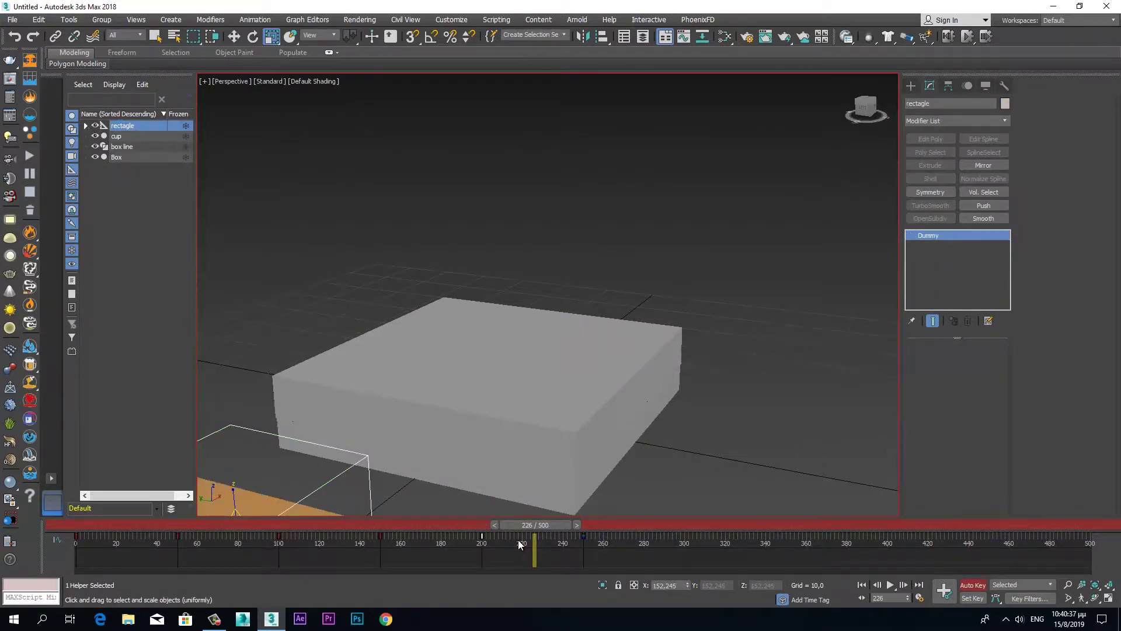
left_click_drag(554, 525, 578, 526)
mouse_move(595, 523)
left_mouse_down()
mouse_move(824, 510)
mouse_move(670, 524)
mouse_move(528, 563)
mouse_move(149, 549)
mouse_move(819, 542)
mouse_move(754, 573)
mouse_move(853, 559)
left_mouse_up()
key("r")
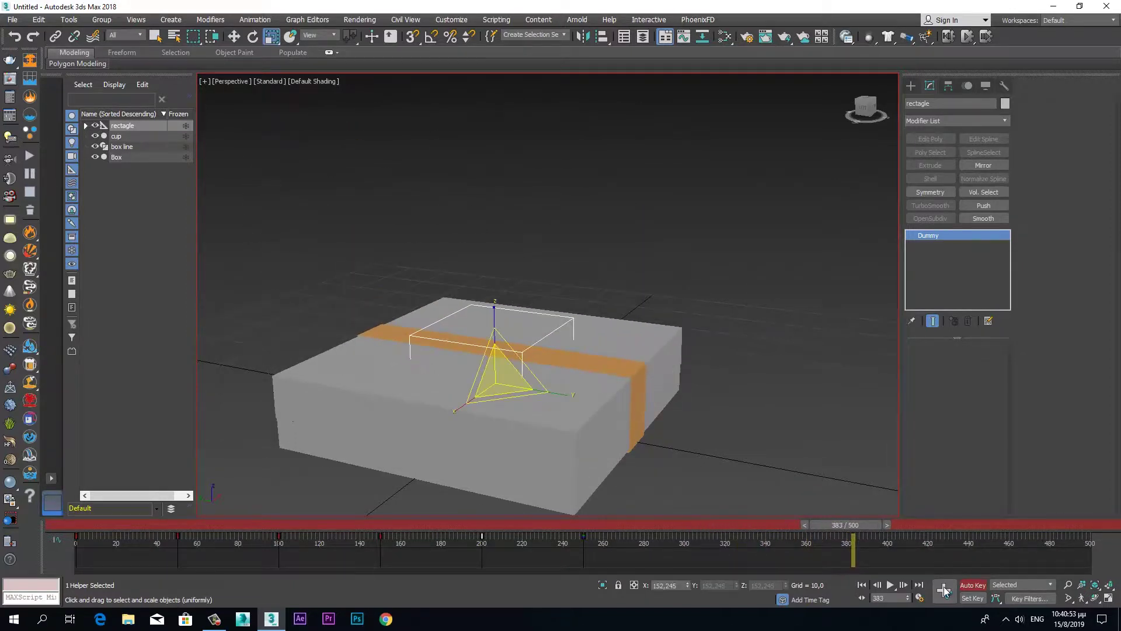
left_click(971, 585)
middle_click_drag(727, 477, 455, 444)
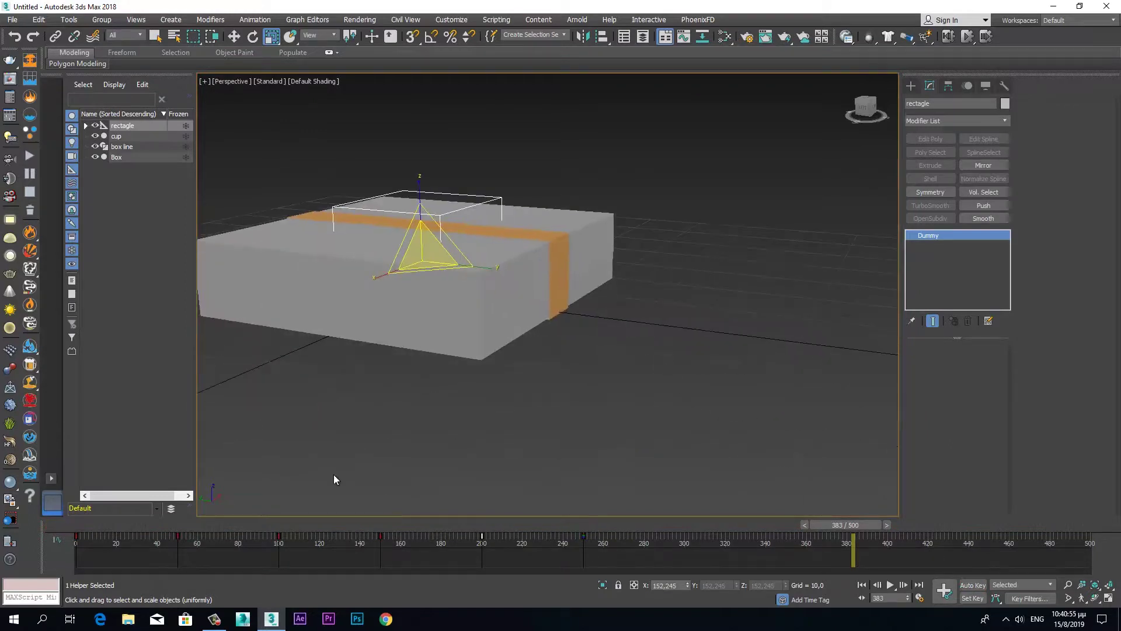
left_click(213, 618)
Scrub frames 251–359 to review the lid and band motion.
mouse_move(825, 523)
left_mouse_down()
mouse_move(568, 519)
mouse_move(786, 510)
left_mouse_up()
key("r")
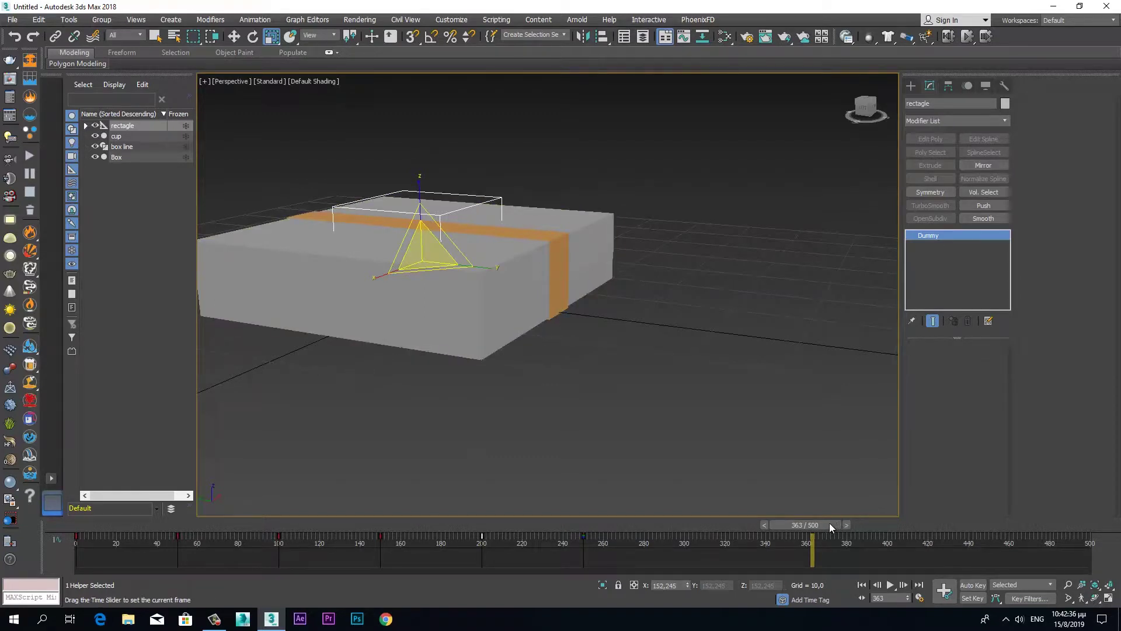
left_click_drag(840, 525, 821, 524)
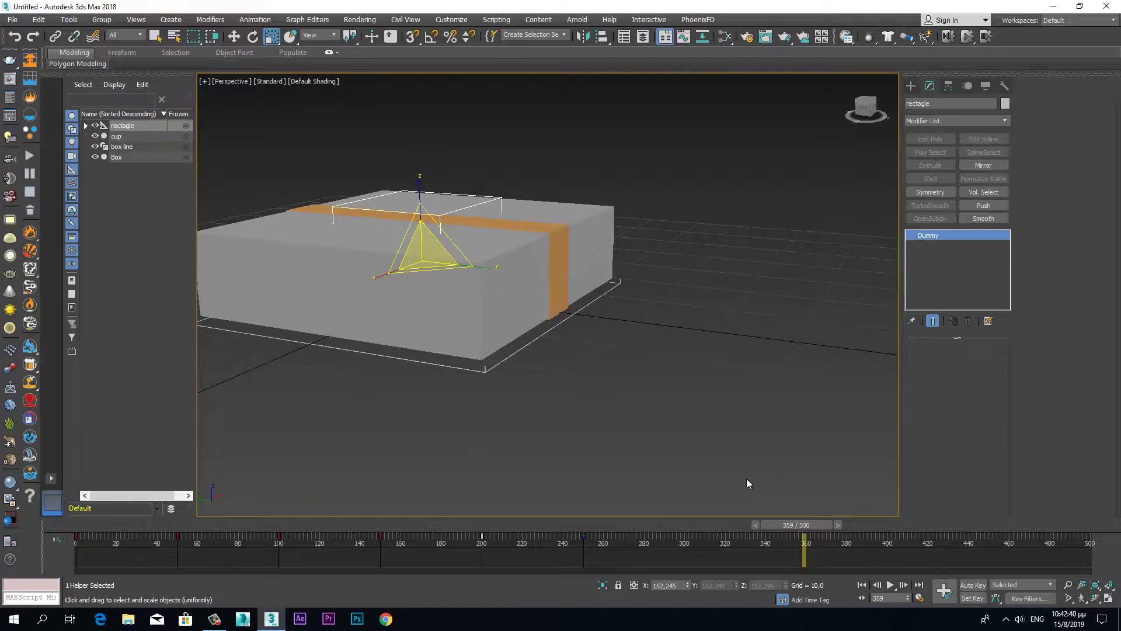
mouse_move(785, 531)
left_mouse_down()
mouse_move(350, 534)
mouse_move(611, 528)
mouse_move(571, 535)
left_mouse_up()
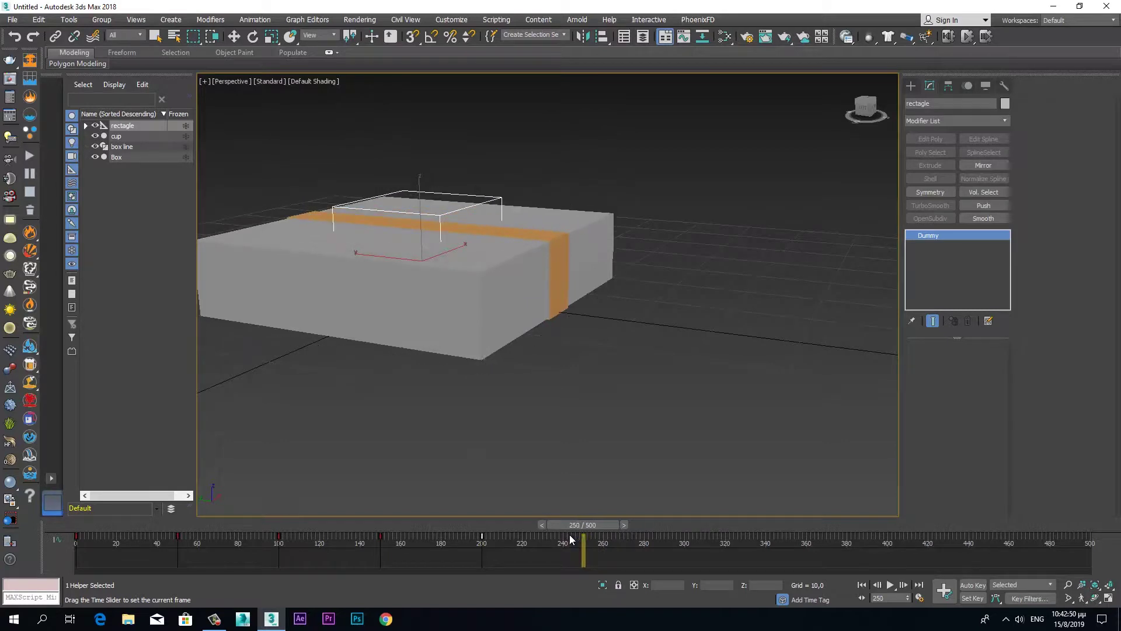
left_click_drag(582, 534, 790, 541)
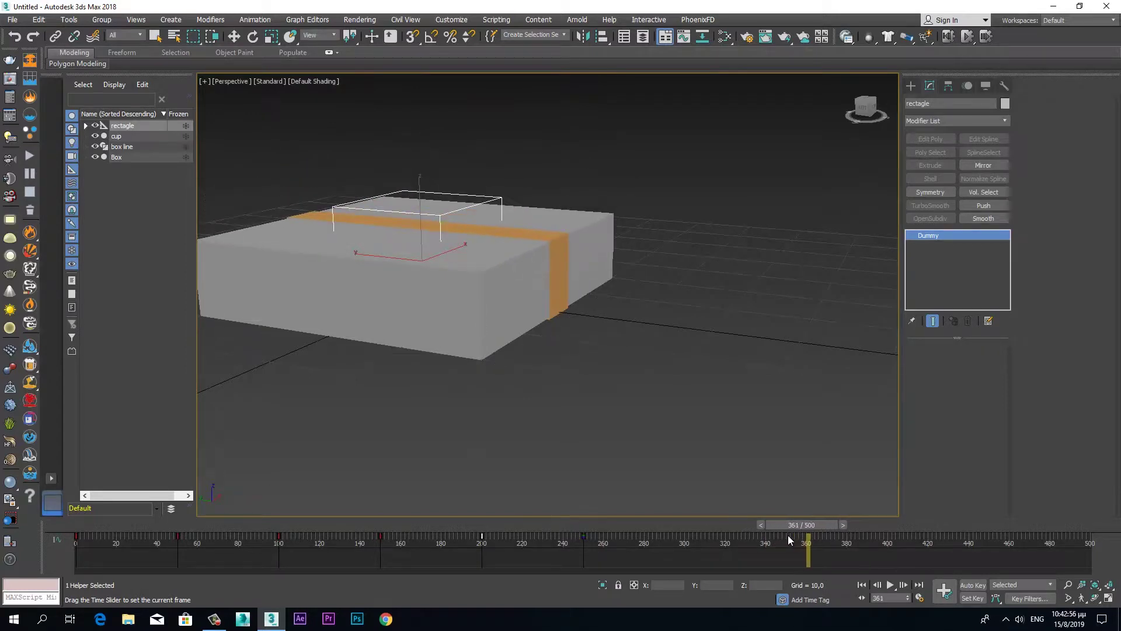
key("r")
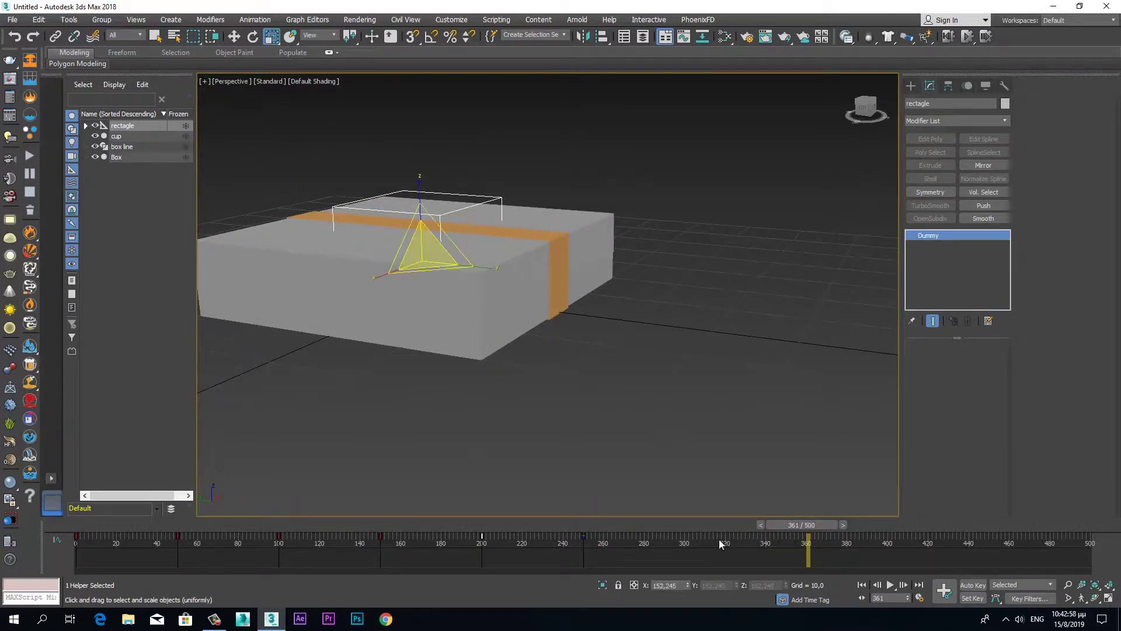
Copy the dummy's frame 250 key to 361 and its frame 150 key to 399.
left_click(585, 536)
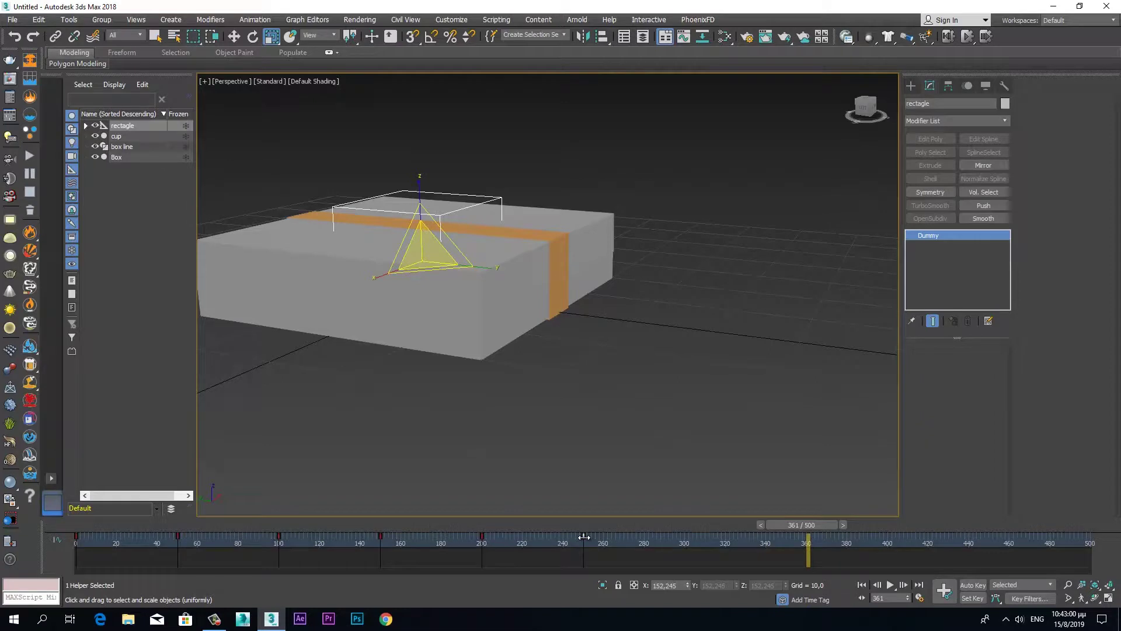
left_click_drag(584, 536, 642, 543, "shift")
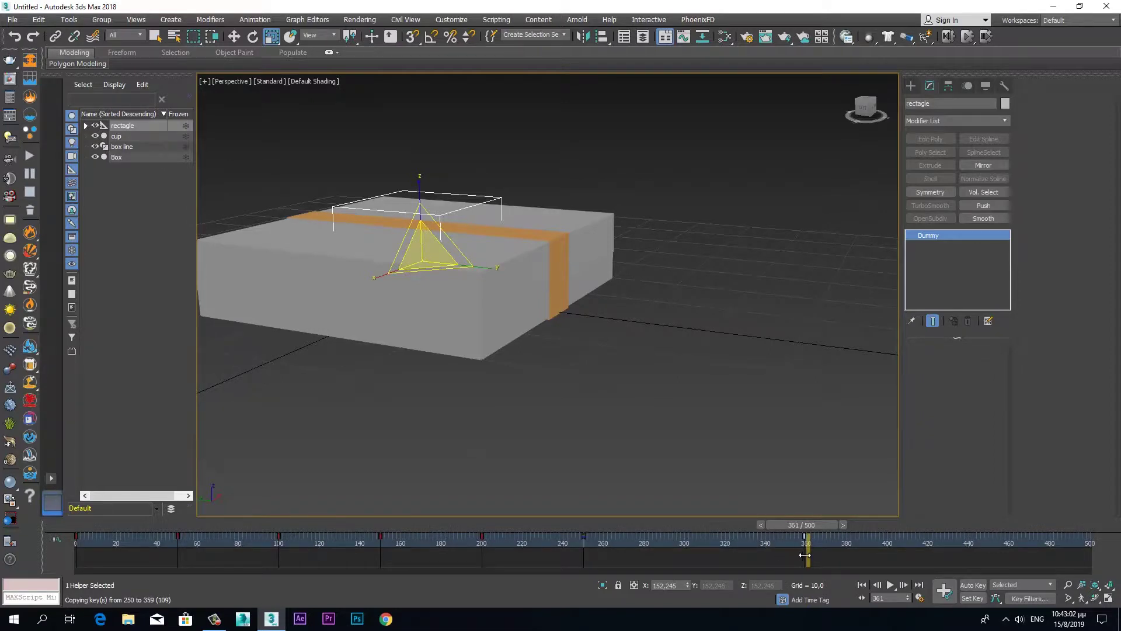
mouse_move(809, 555)
left_mouse_down("shift")
mouse_move(811, 524)
mouse_move(863, 523)
left_mouse_up("shift")
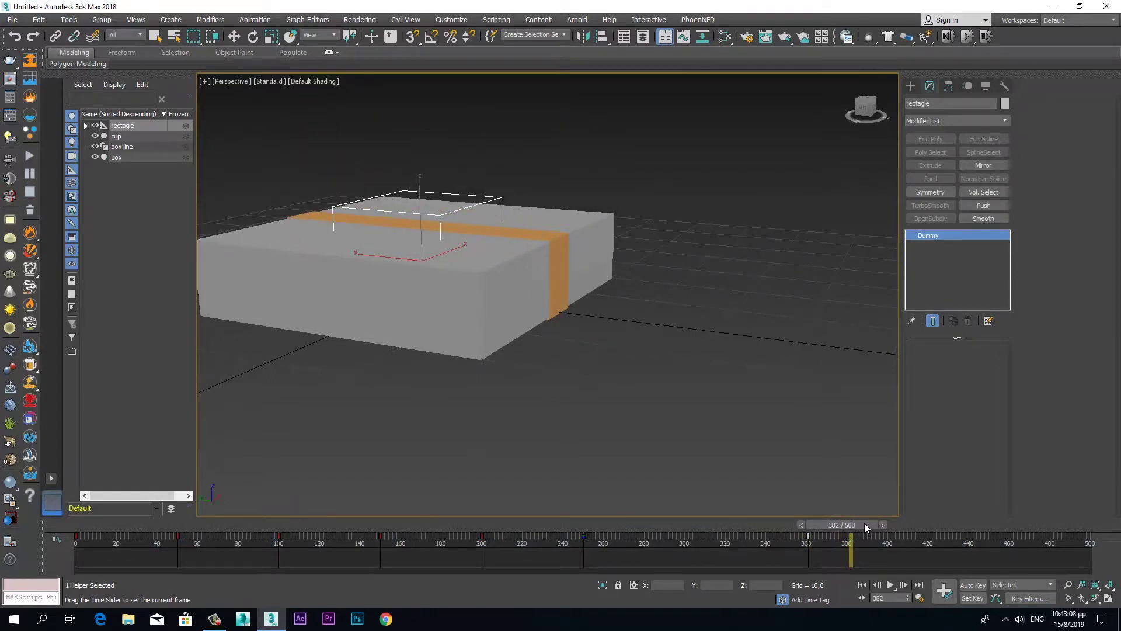
left_click_drag(868, 523, 920, 520)
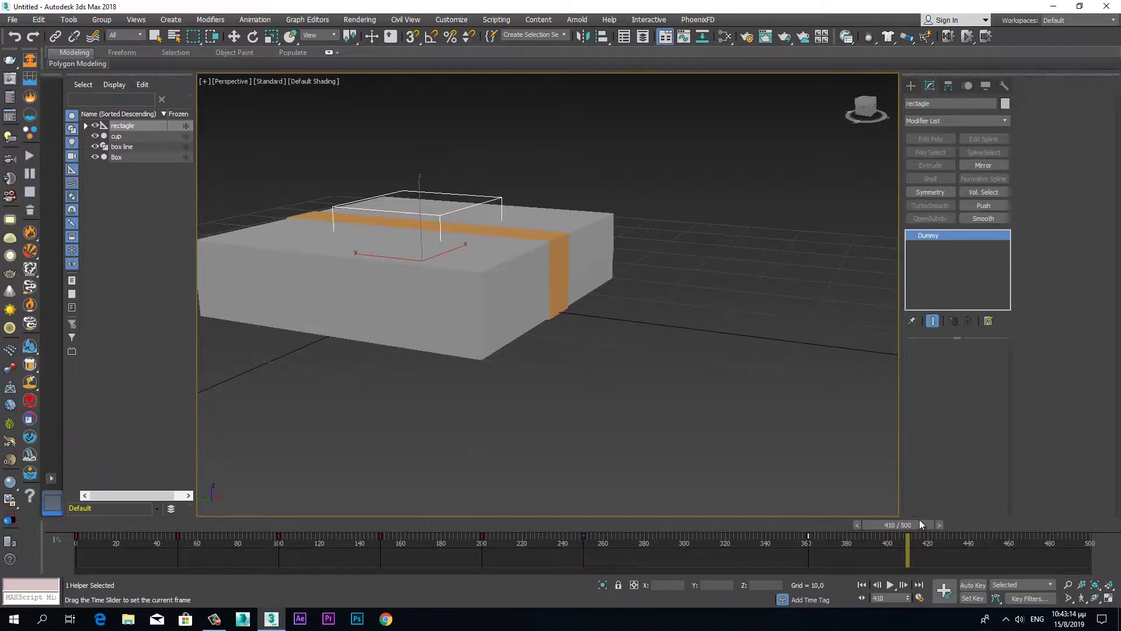
key("r")
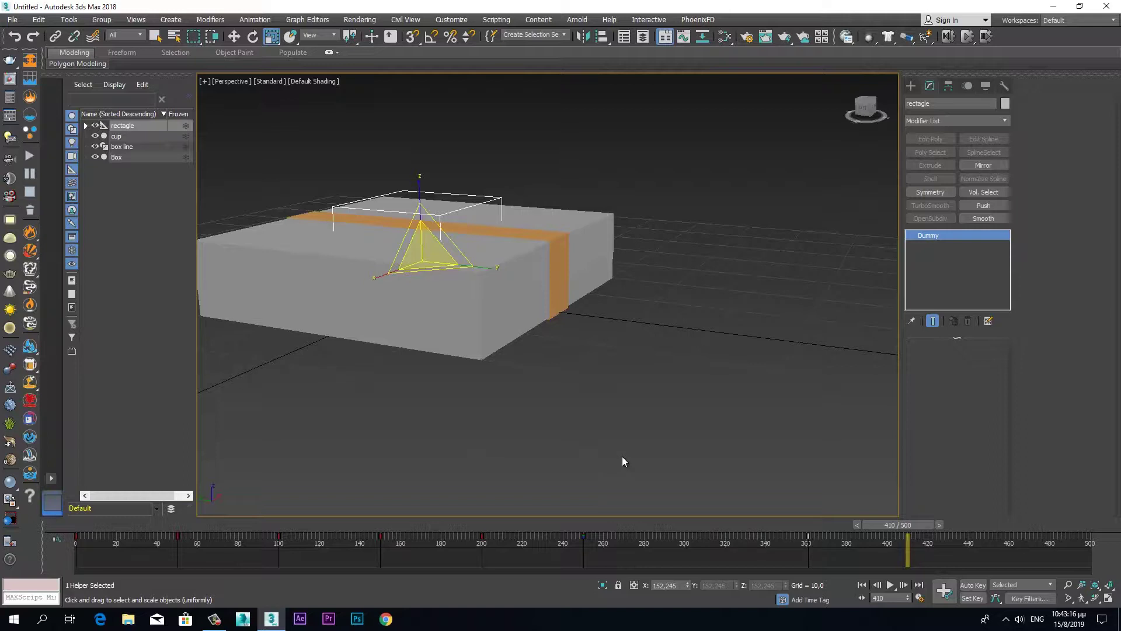
scroll(649, 440, "down", 2)
scroll(632, 437, "down", 5)
middle_click_drag(649, 405, 616, 421, "alt")
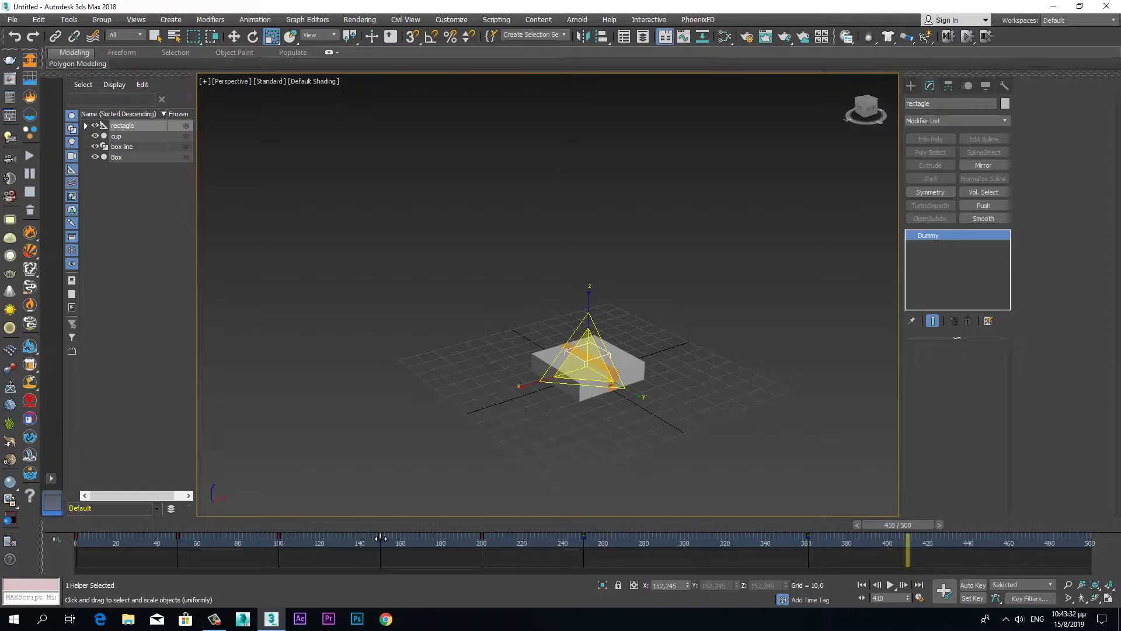
left_click_drag(380, 537, 888, 548, "shift")
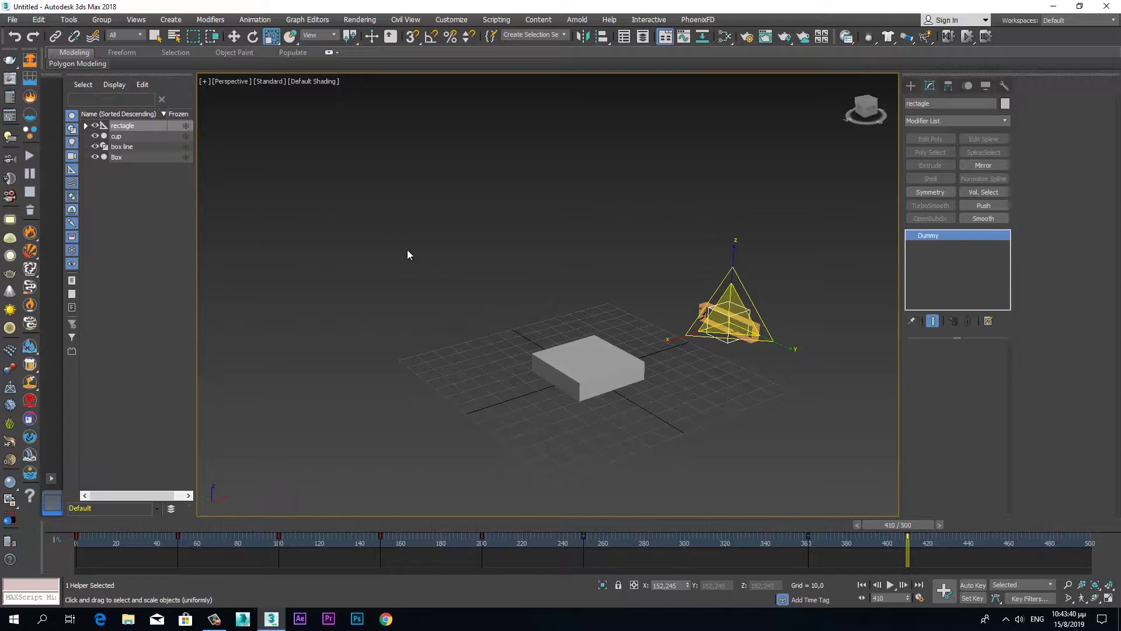
With Auto Key on, slide the band dummy to the right along X.
key("n")
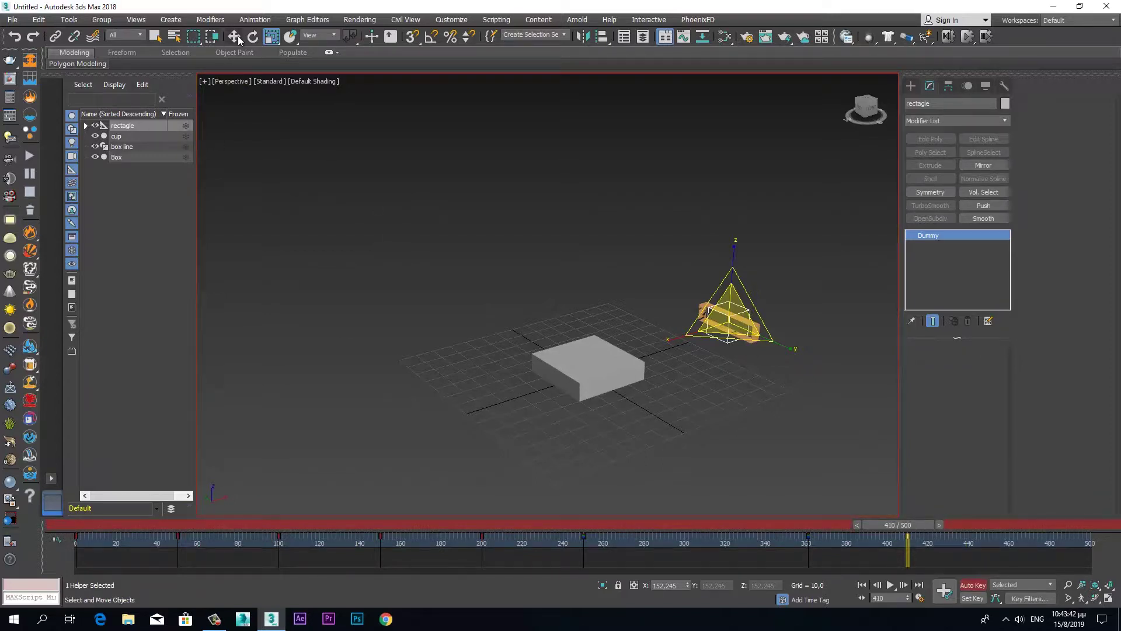
left_click(233, 36)
middle_click_drag(728, 415, 623, 363)
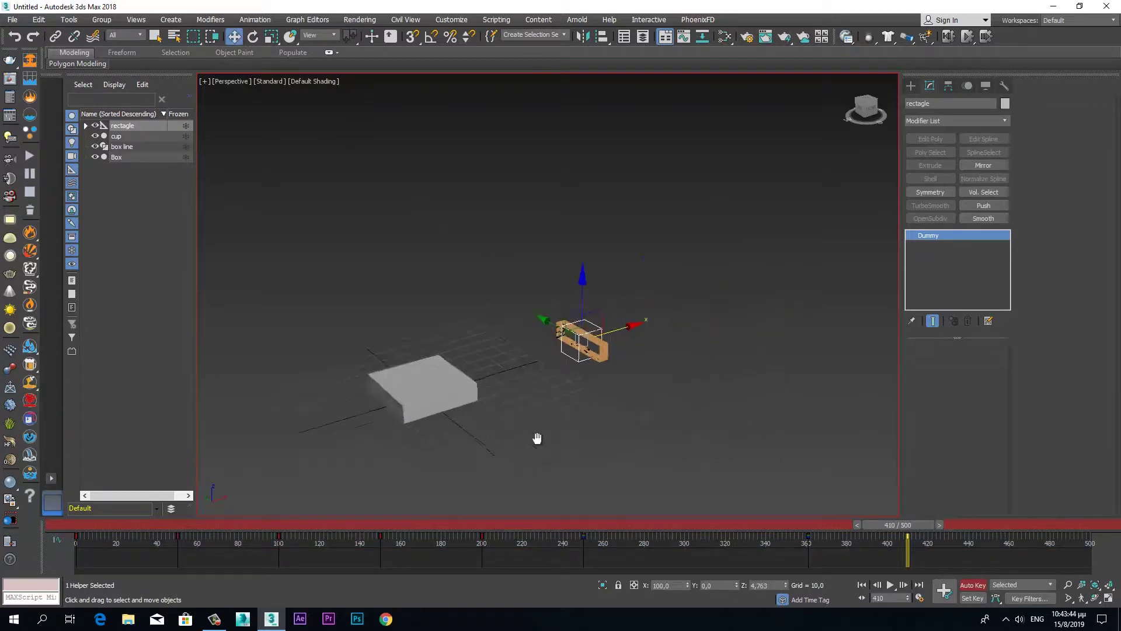
mouse_move(610, 329)
left_mouse_down()
mouse_move(764, 308)
mouse_move(840, 282)
mouse_move(844, 256)
mouse_move(893, 234)
left_mouse_up()
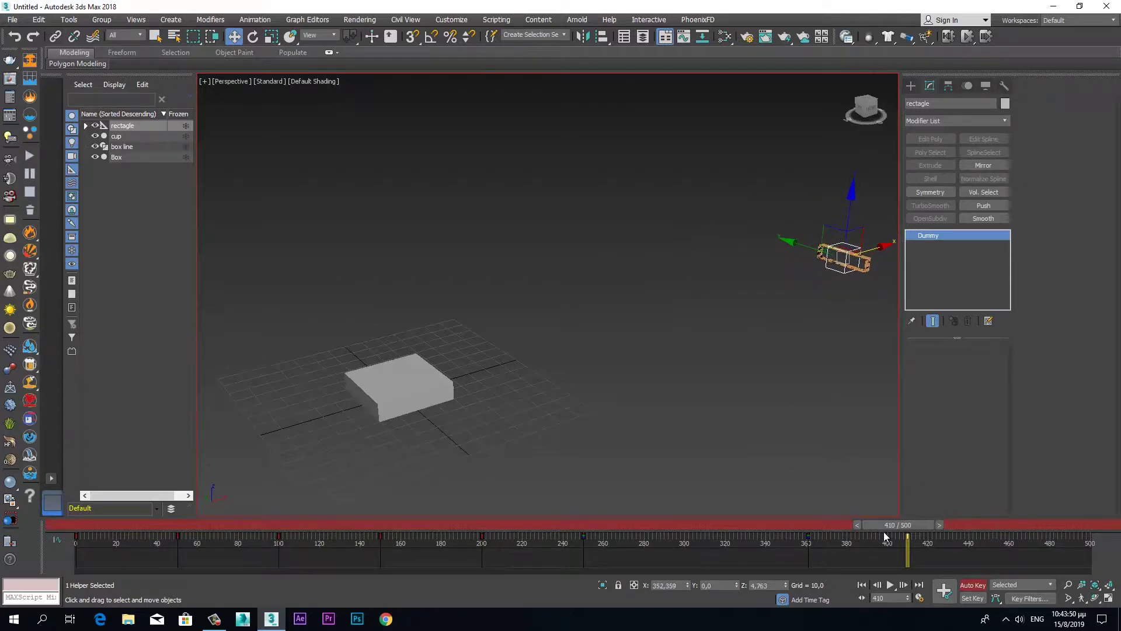
mouse_move(872, 527)
left_mouse_down()
mouse_move(724, 552)
mouse_move(863, 538)
mouse_move(906, 517)
mouse_move(874, 524)
mouse_move(972, 521)
left_mouse_up()
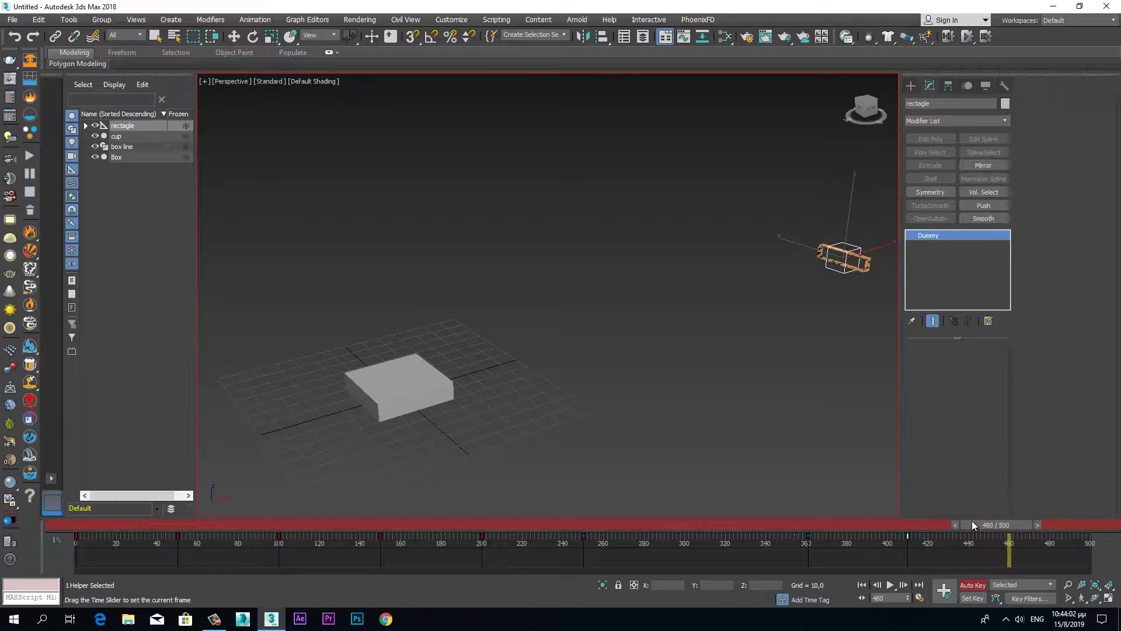
Send the band dummy far out along negative X so it flies away.
key("w")
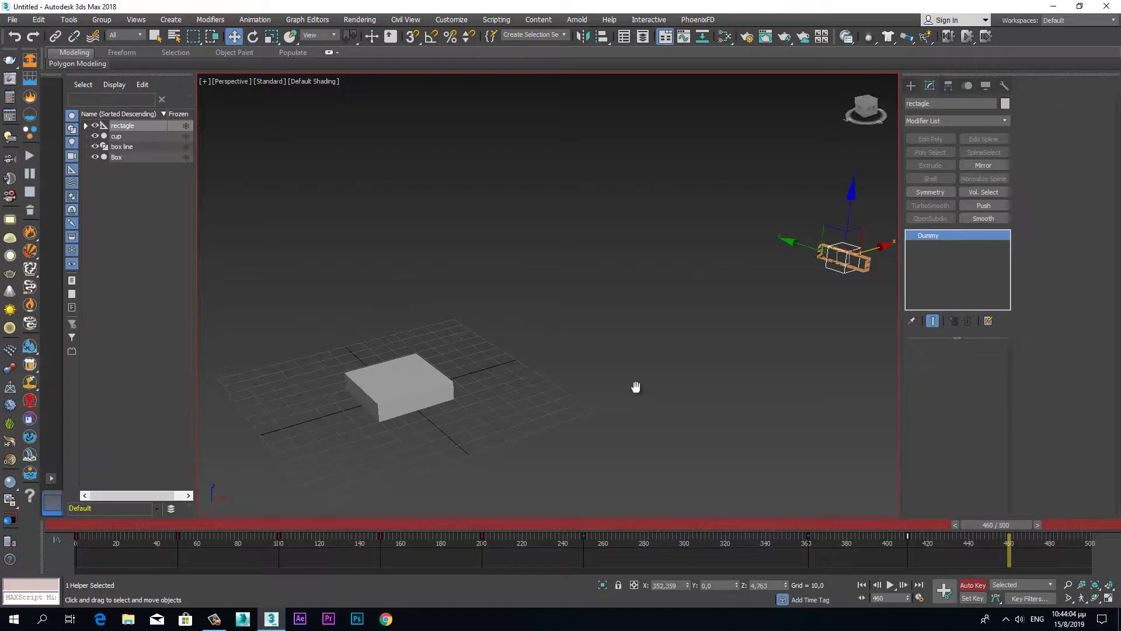
middle_click_drag(636, 386, 587, 381)
scroll(586, 381, "down", 3)
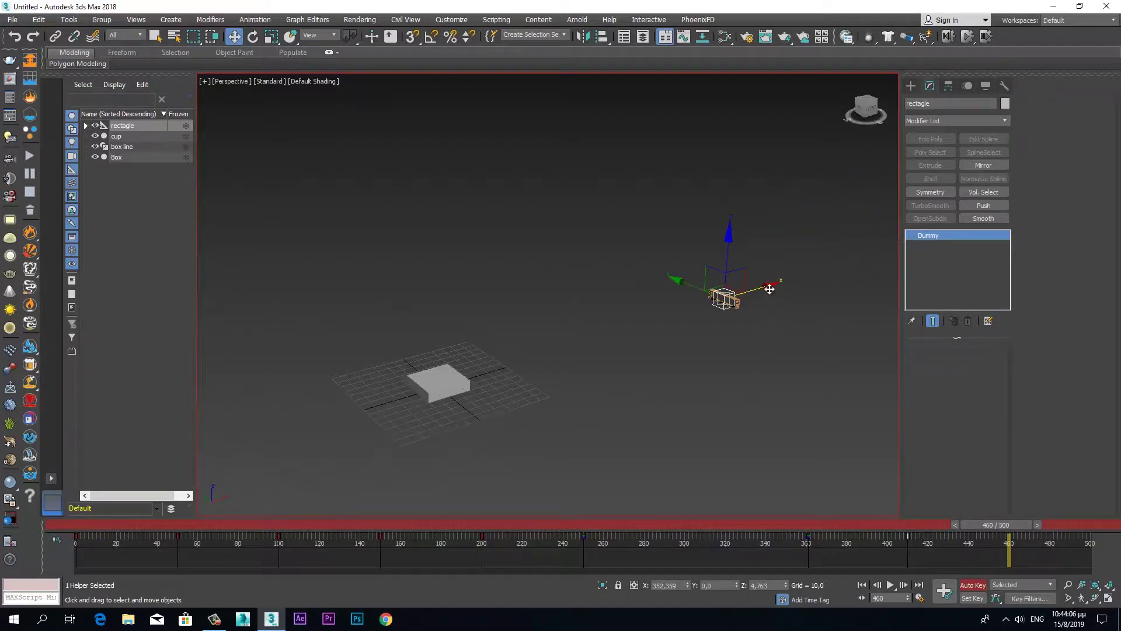
left_click_drag(769, 289, 291, 472)
middle_click_drag(291, 472, 484, 399)
scroll(484, 399, "down", 2)
scroll(484, 400, "down", 2)
left_click_drag(479, 393, 327, 409)
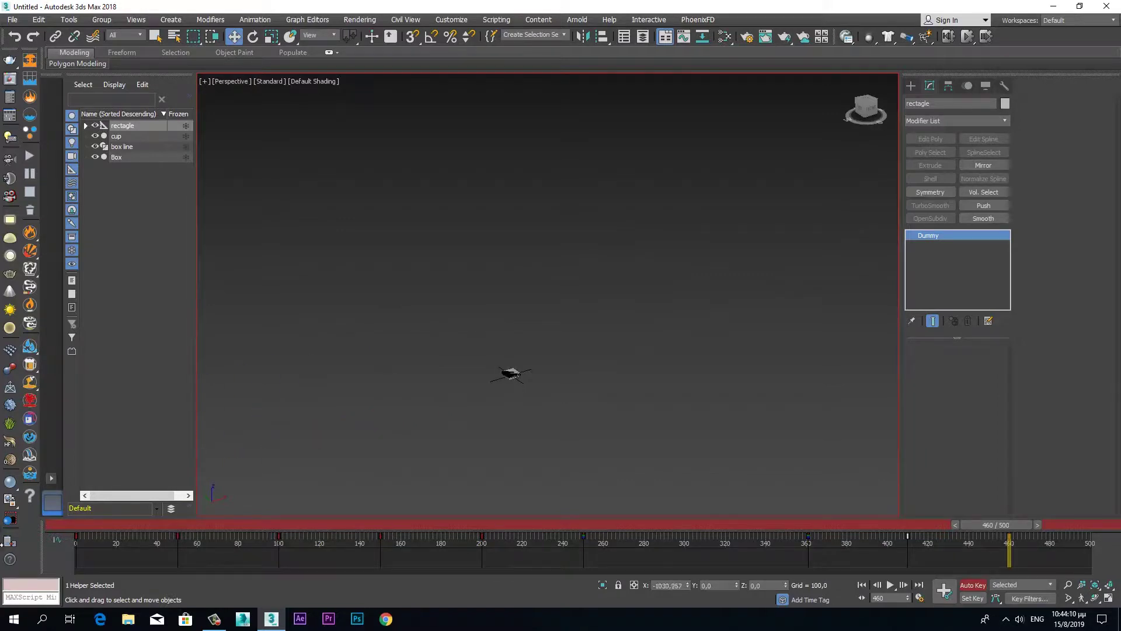
middle_click_drag(407, 449, 636, 388)
scroll(455, 424, "down", 2)
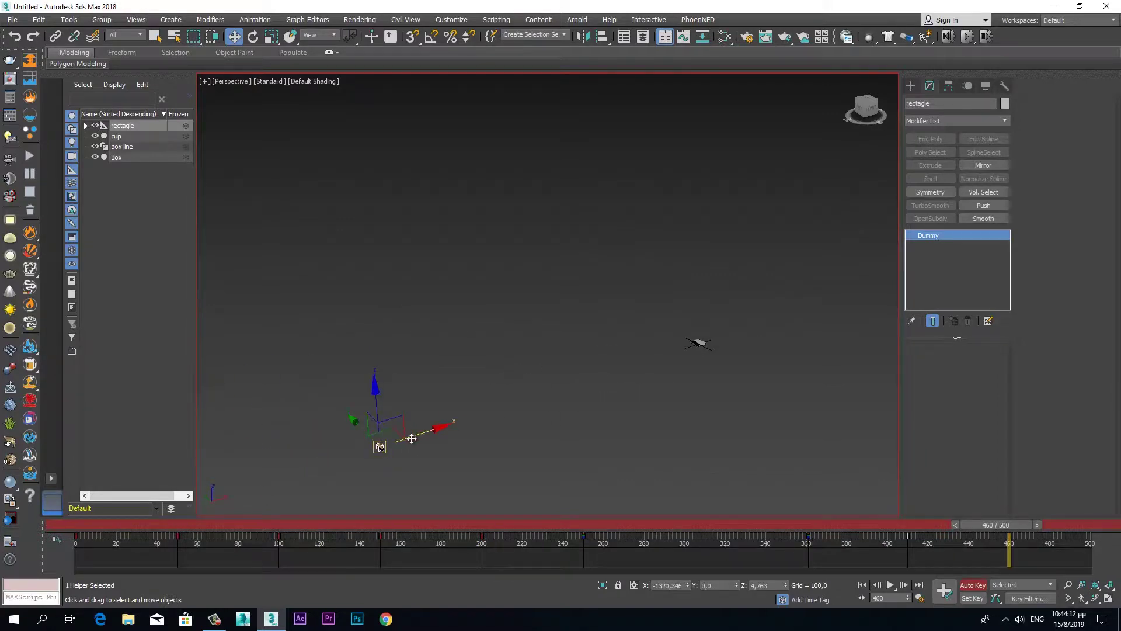
left_click_drag(431, 432, 292, 475)
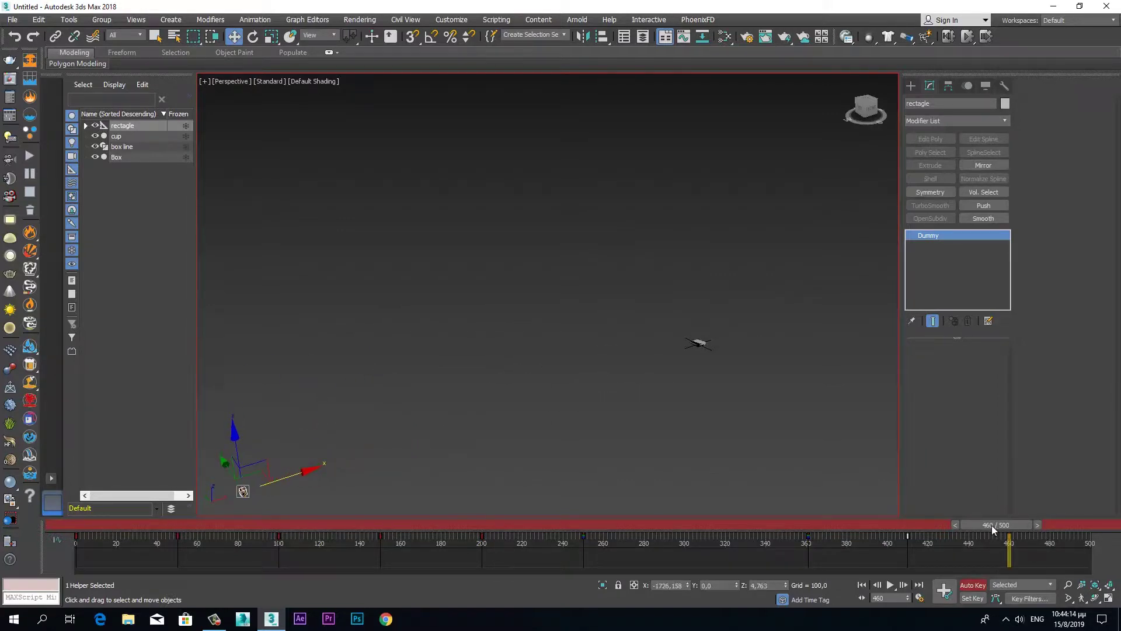
Play from frame 236 with the view zoomed in on the box.
mouse_move(980, 526)
left_mouse_down()
mouse_move(644, 567)
mouse_move(42, 573)
left_mouse_up()
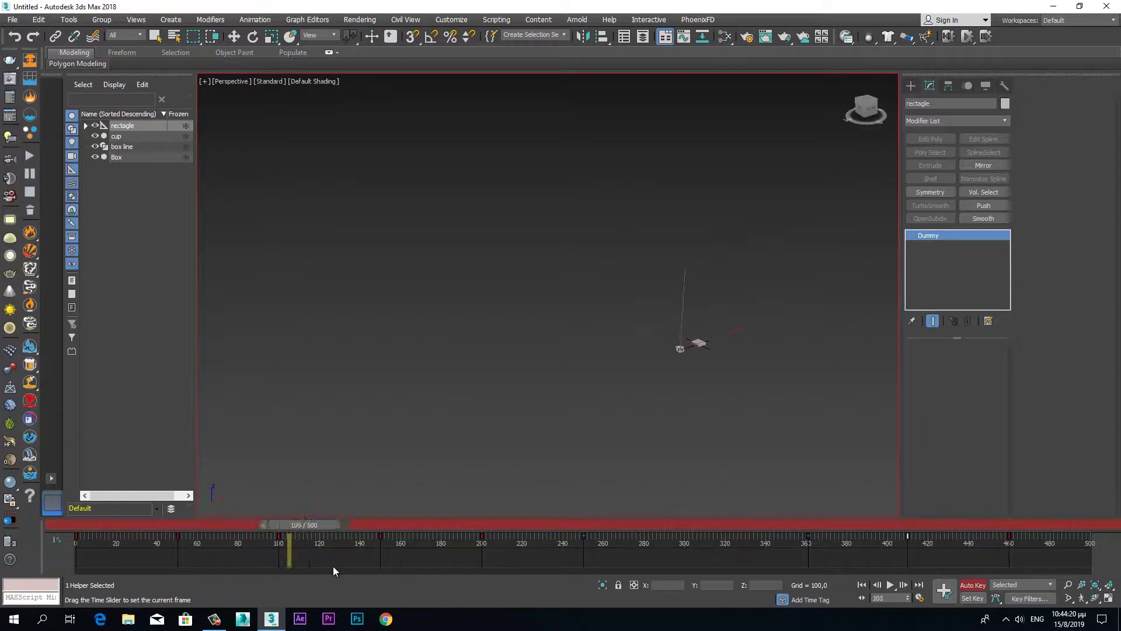
left_click_drag(41, 571, 555, 566)
mouse_move(640, 458)
middle_mouse_down()
mouse_move(546, 437)
mouse_move(693, 323)
mouse_move(515, 466)
middle_mouse_up()
left_click(891, 585)
scroll(579, 391, "up", 2)
scroll(581, 379, "up", 3)
middle_click_drag(581, 370, 588, 455)
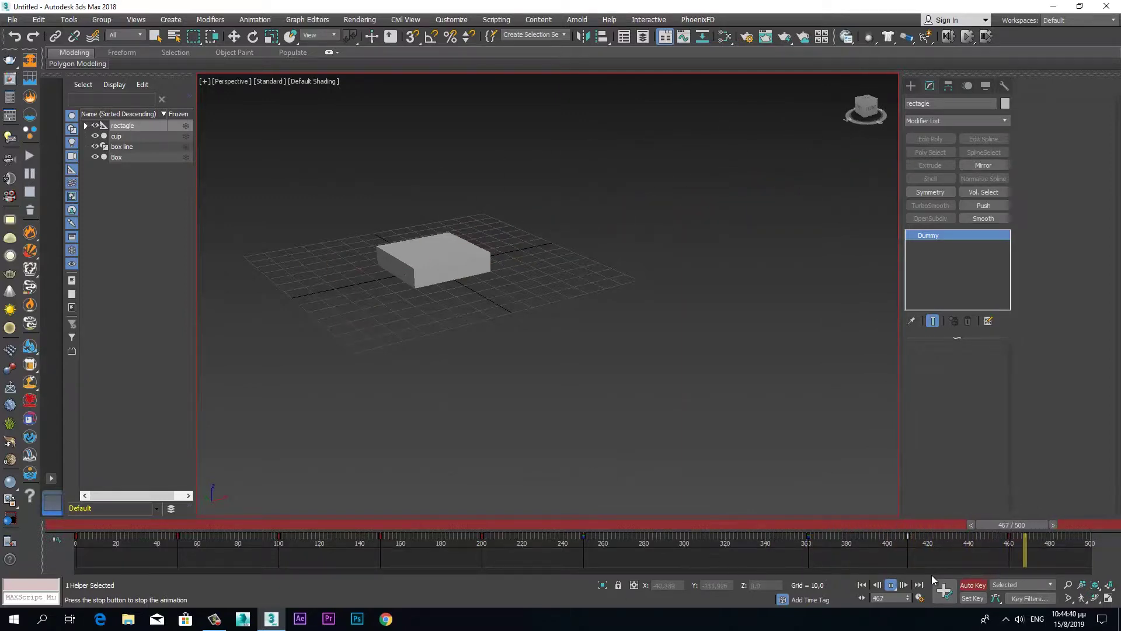
With Auto Key off, move the dummy's keys from 410 to 393 and 460 to 420.
left_click(973, 584)
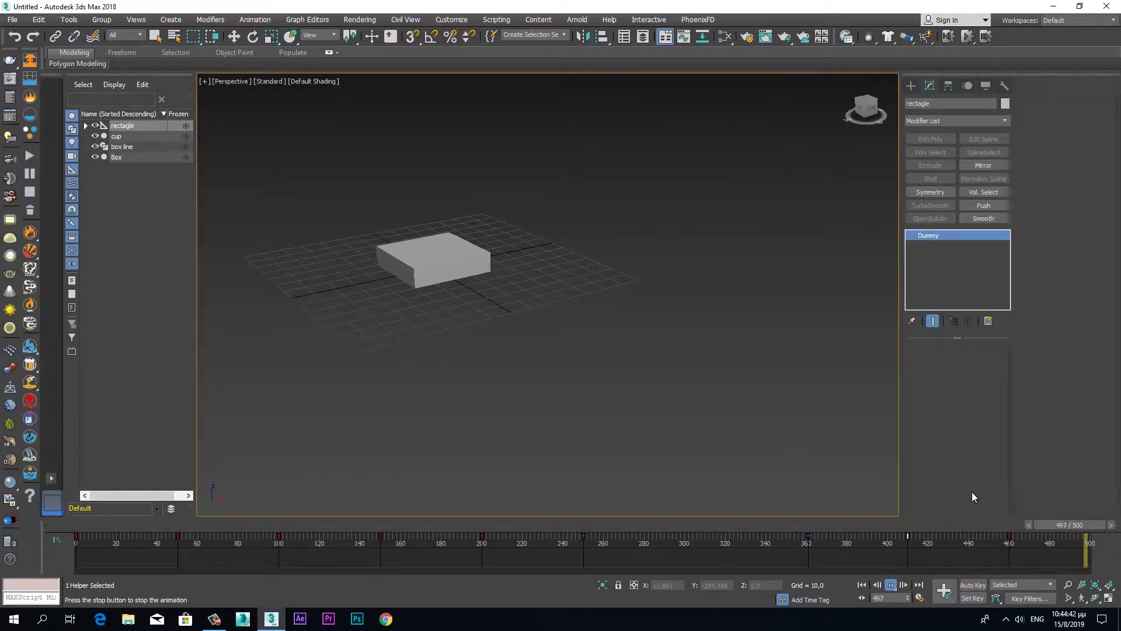
left_click(892, 585)
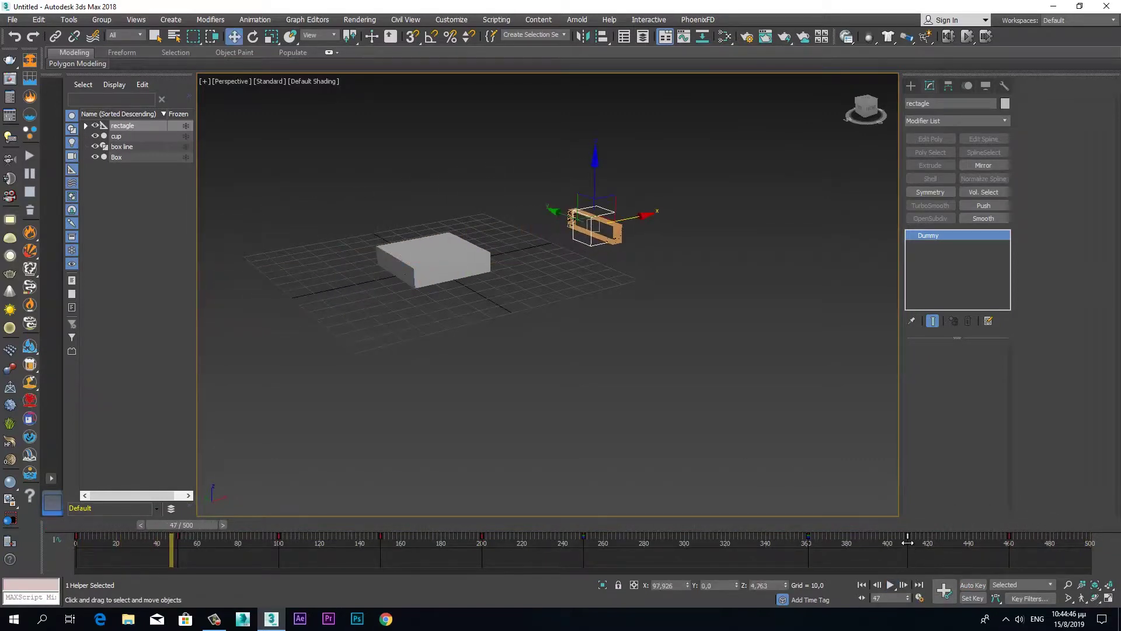
left_click_drag(908, 542, 892, 546)
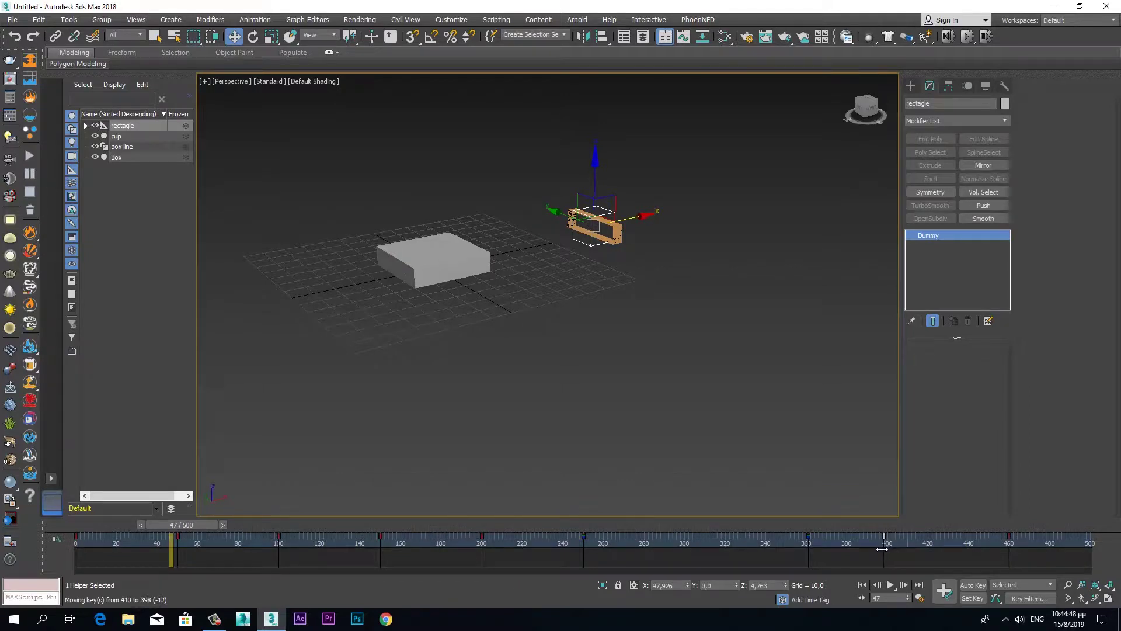
left_click_drag(876, 551, 876, 551)
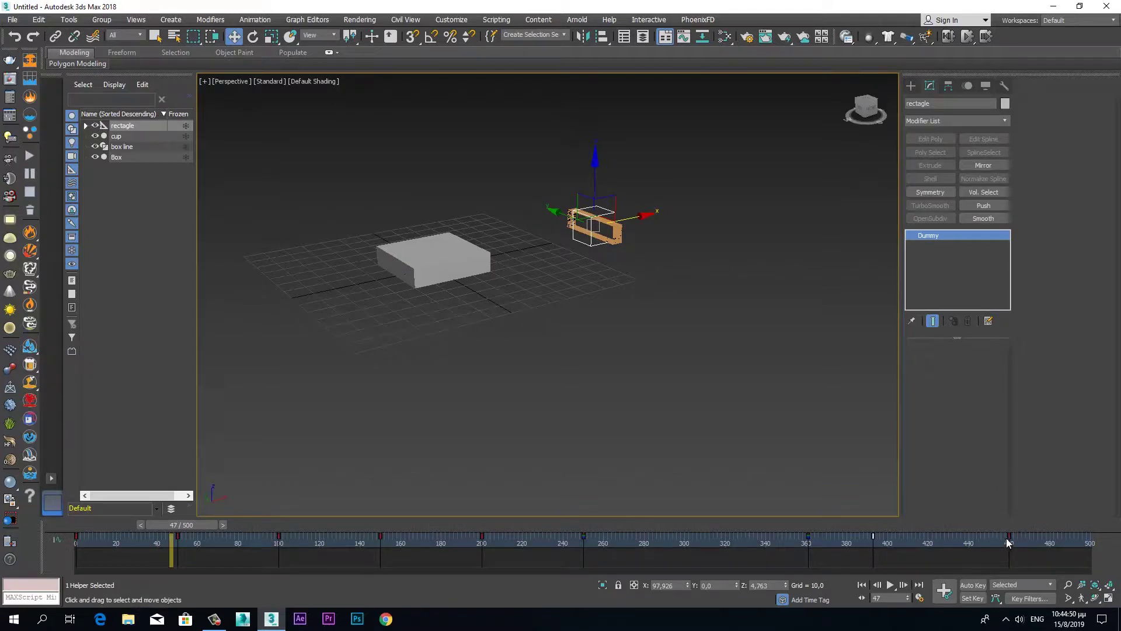
left_click_drag(1009, 537, 984, 545)
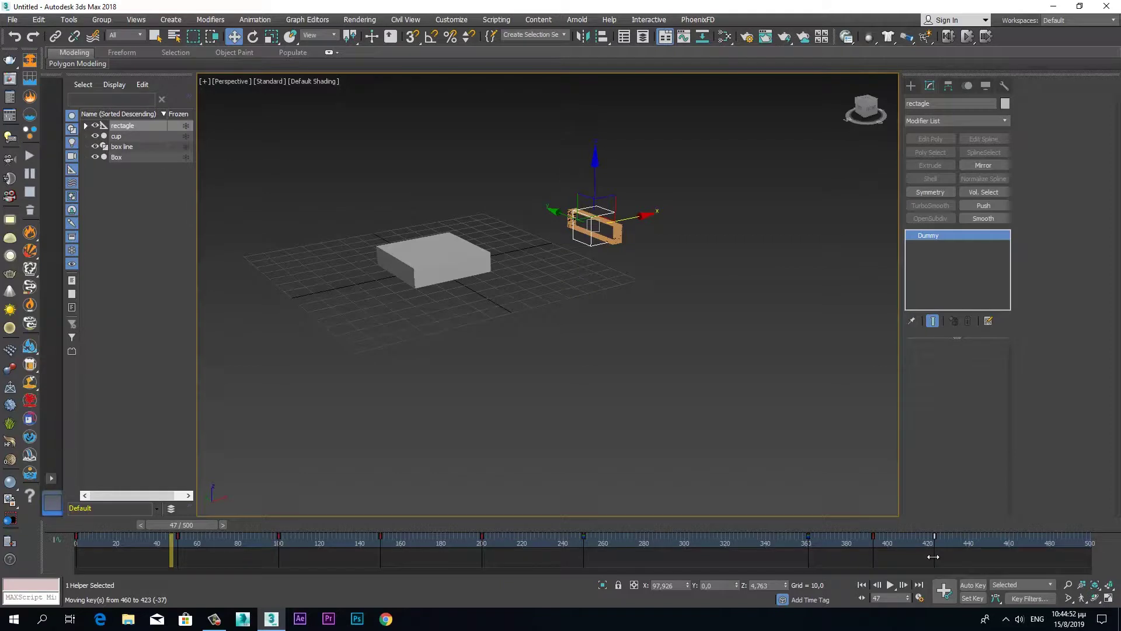
left_click_drag(929, 556, 928, 556)
Play the retimed animation, stopping at frame 436, then scrub back to frame 347.
left_click(886, 587)
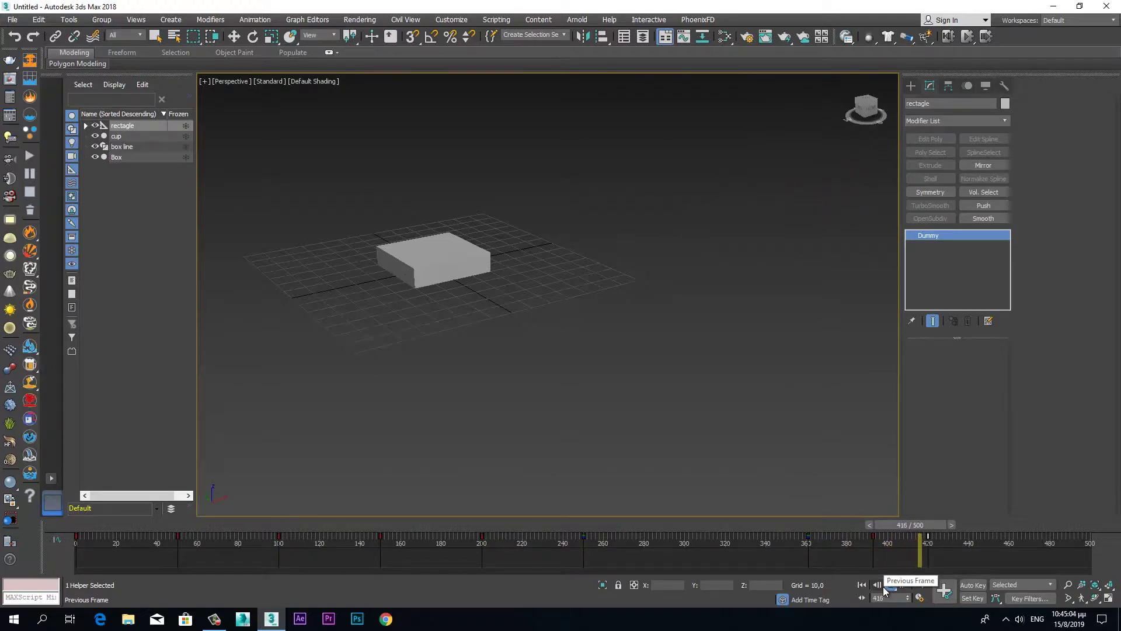
left_click(889, 585)
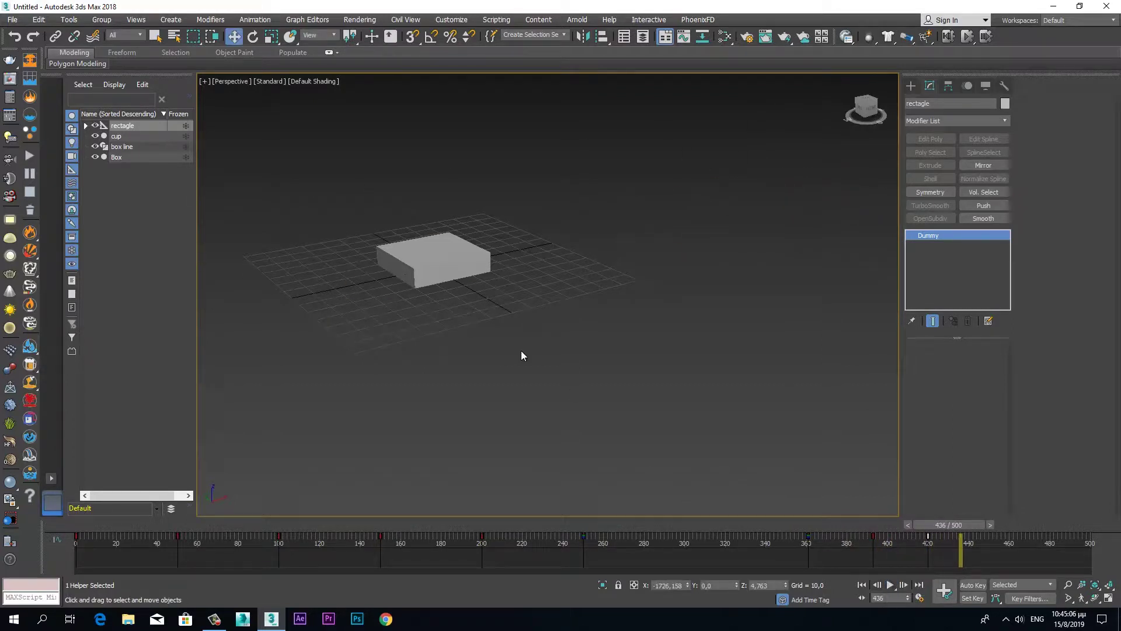
scroll(584, 392, "down", 1)
scroll(612, 409, "up", 3)
scroll(646, 400, "up", 1)
mouse_move(963, 530)
left_mouse_down()
mouse_move(758, 538)
mouse_move(904, 528)
left_mouse_up()
Select the cup lid with the Move tool and set the time to frame 443.
key("w")
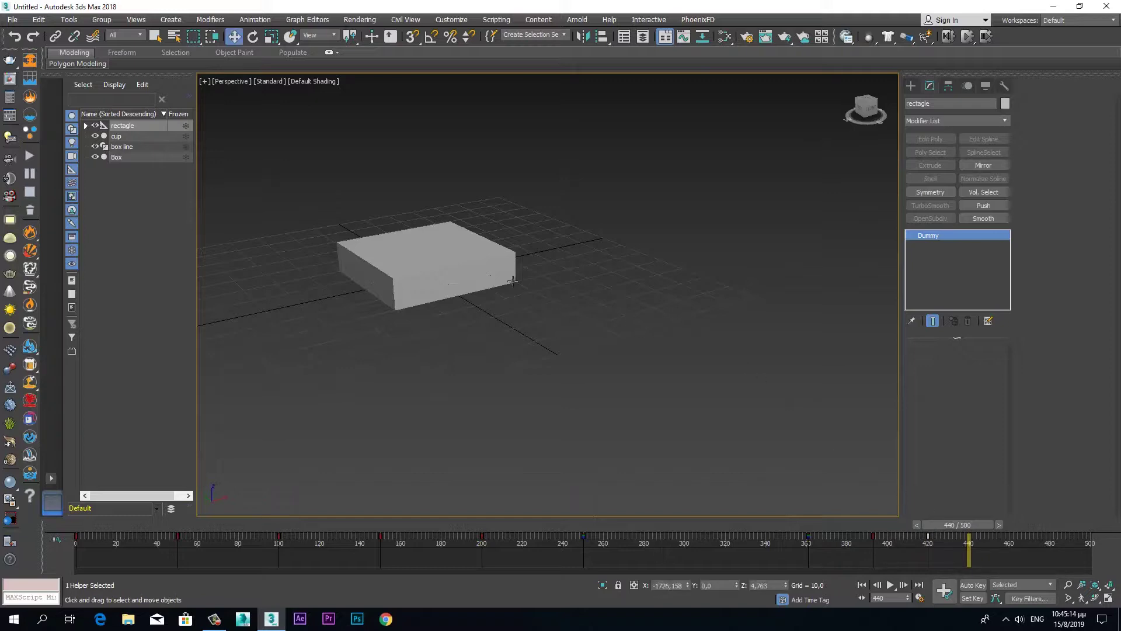
left_click(126, 138)
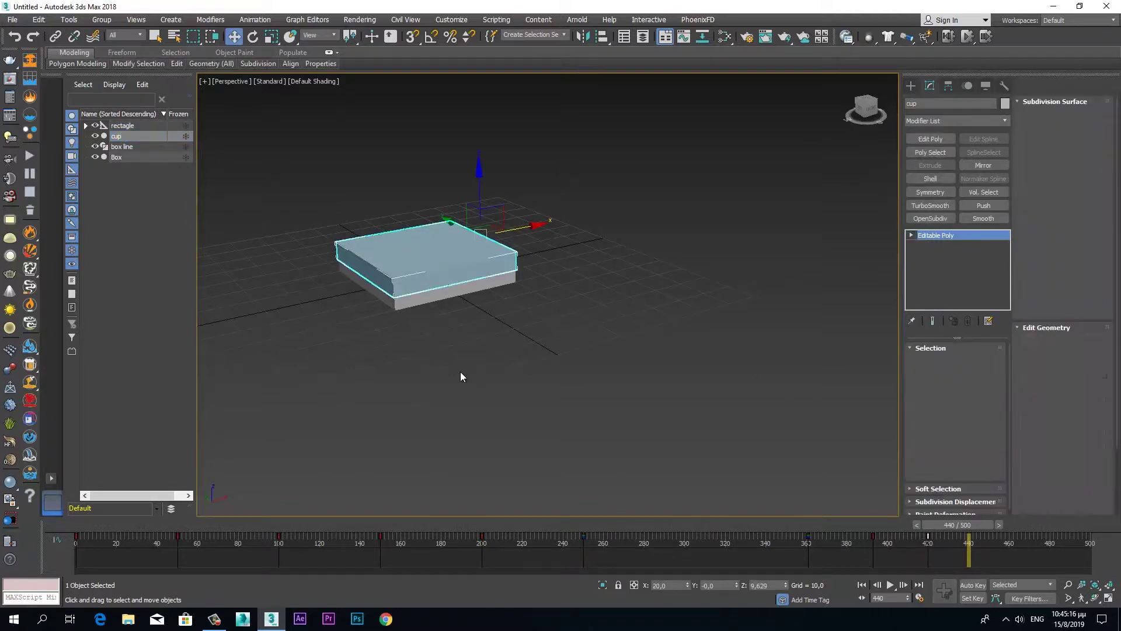
mouse_move(509, 390)
middle_mouse_down("alt")
mouse_move(514, 374)
mouse_move(658, 406)
middle_mouse_up("alt")
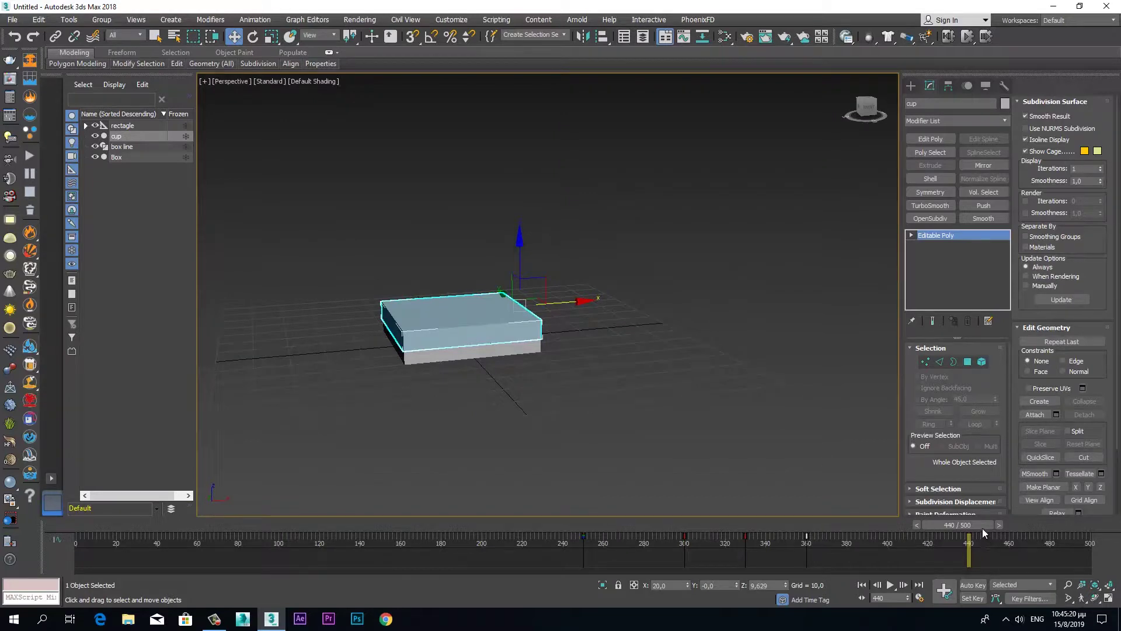
left_click_drag(979, 526, 987, 524)
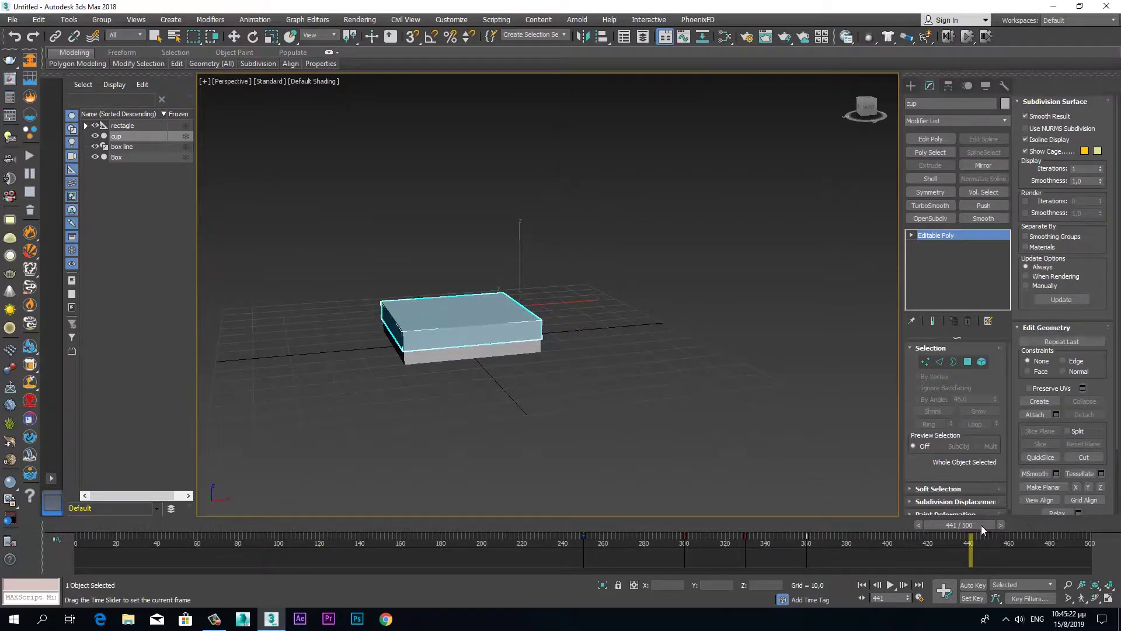
key("w")
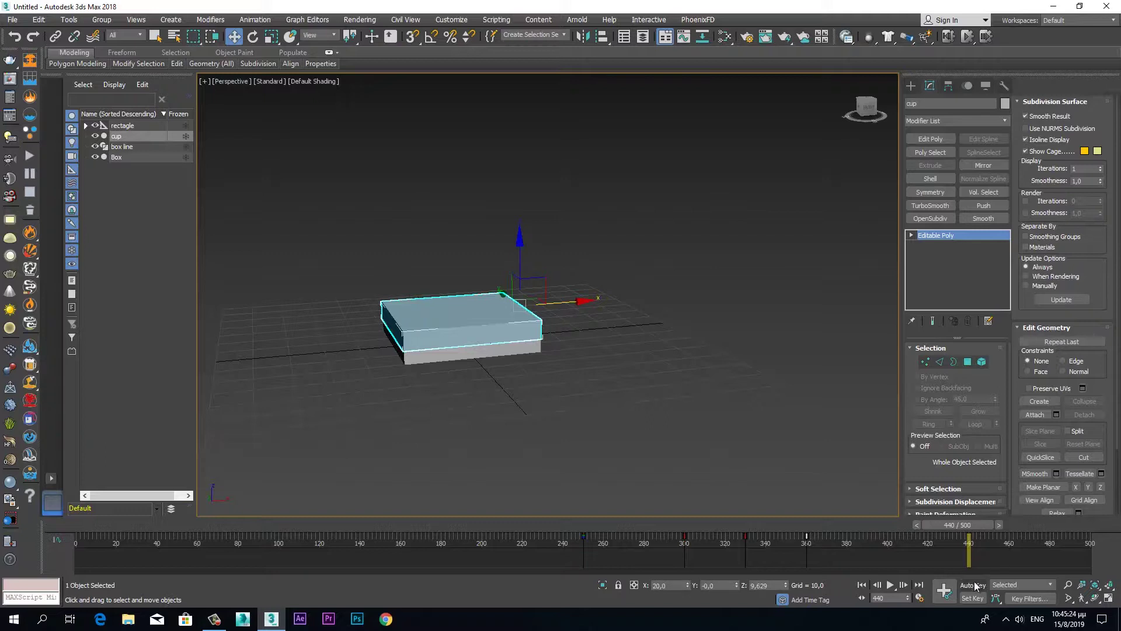
With Auto Key on, shift the lid's key from frame 440 to 420 and review it.
left_click(972, 586)
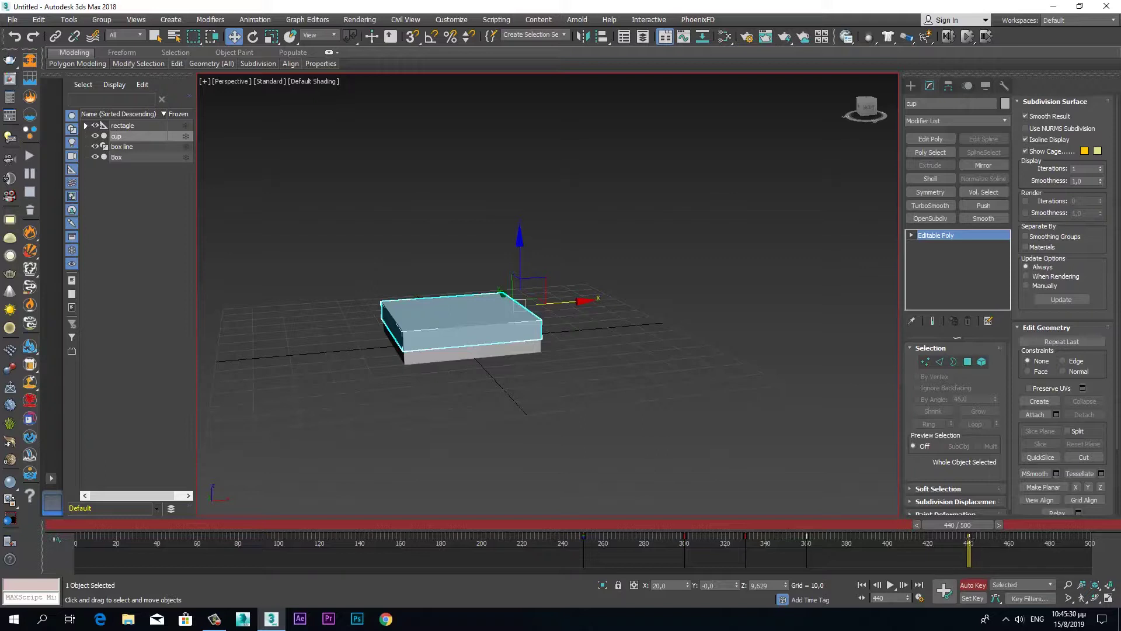
left_click_drag(969, 540, 936, 545)
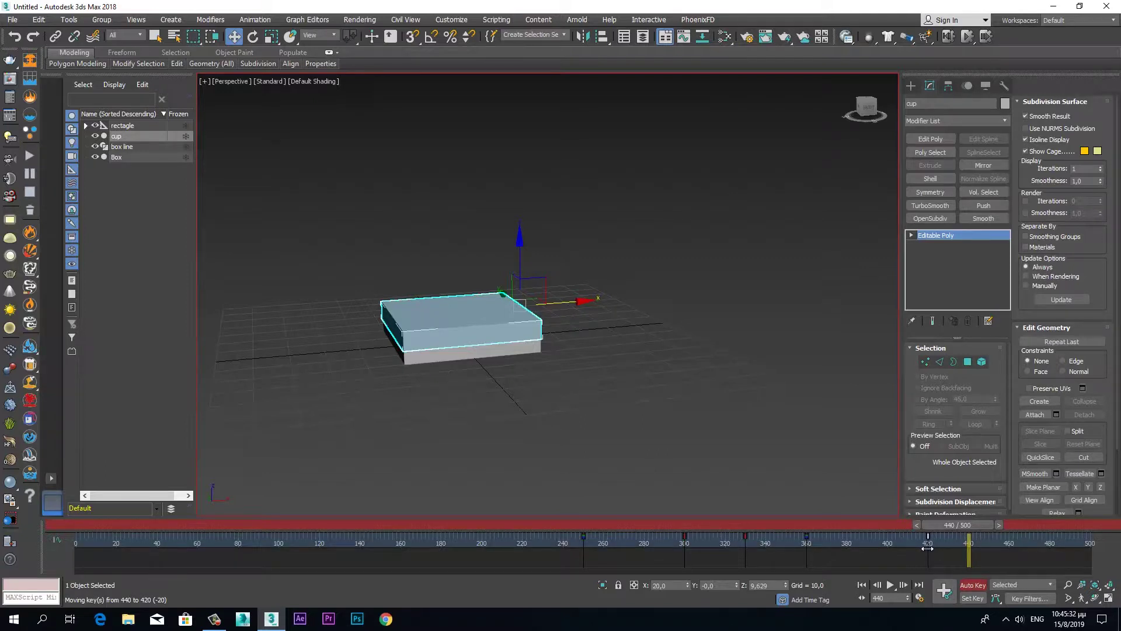
mouse_move(940, 530)
left_mouse_down()
mouse_move(852, 537)
mouse_move(1017, 521)
mouse_move(980, 524)
left_mouse_up()
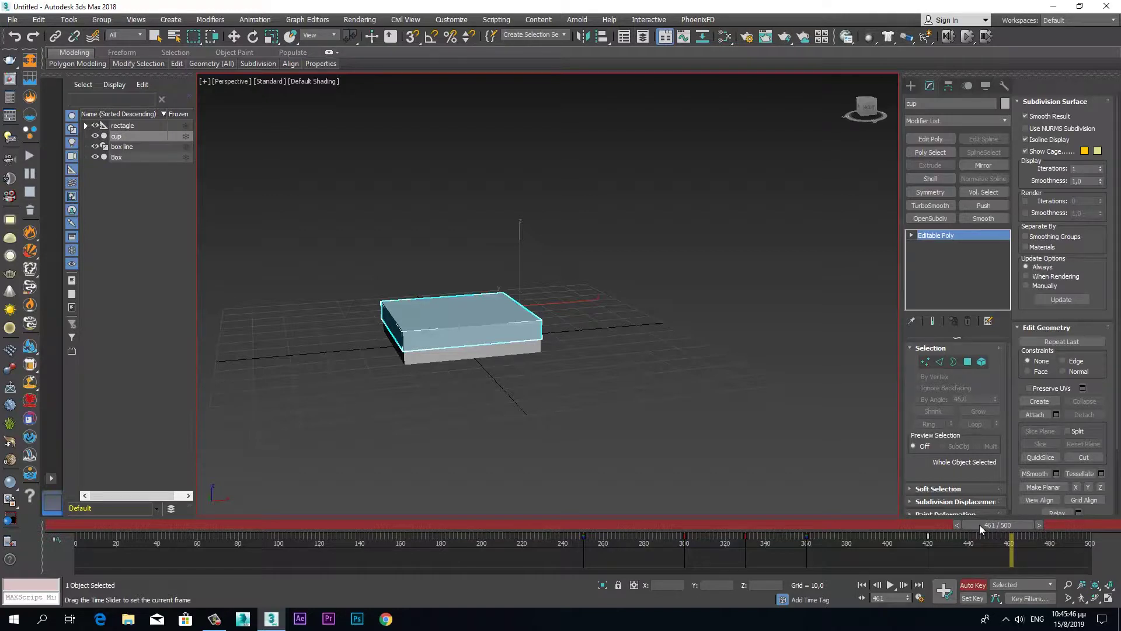
key("w")
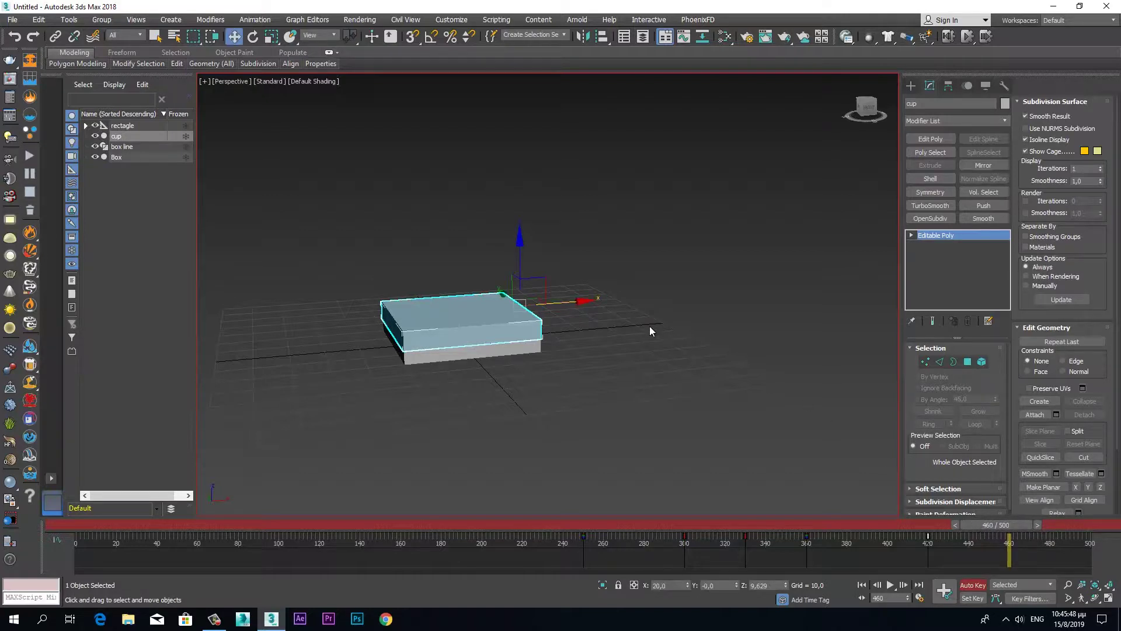
key("e")
key("alt+w")
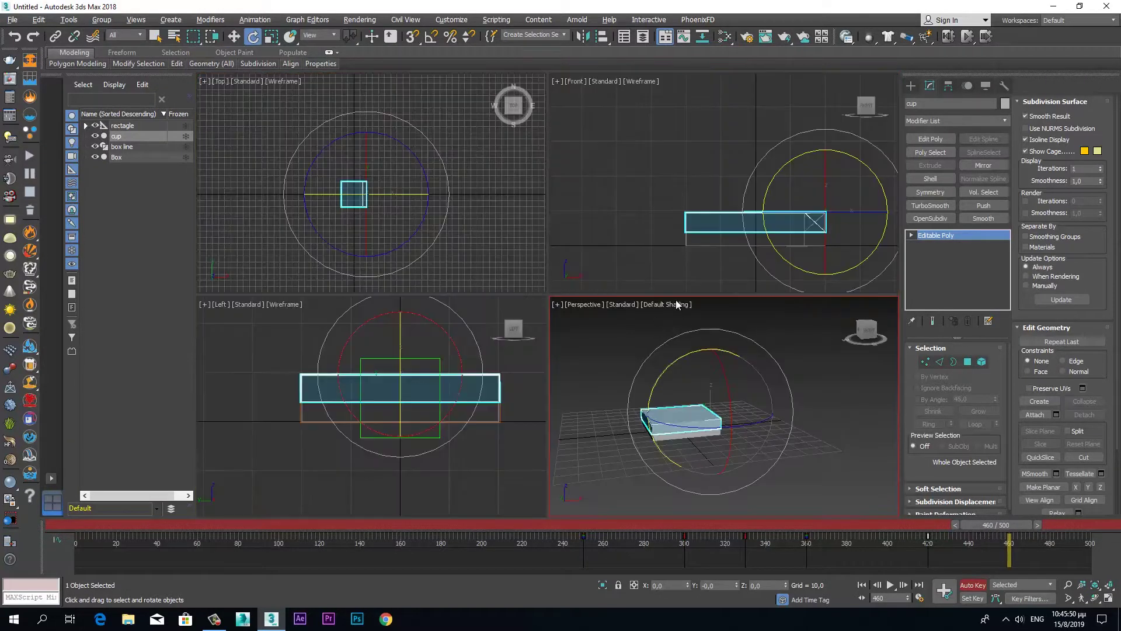
In the maximized Front view, rotate the lid about 190° right around its edge at frame 460.
key("alt+w")
middle_click_drag(657, 501, 536, 449)
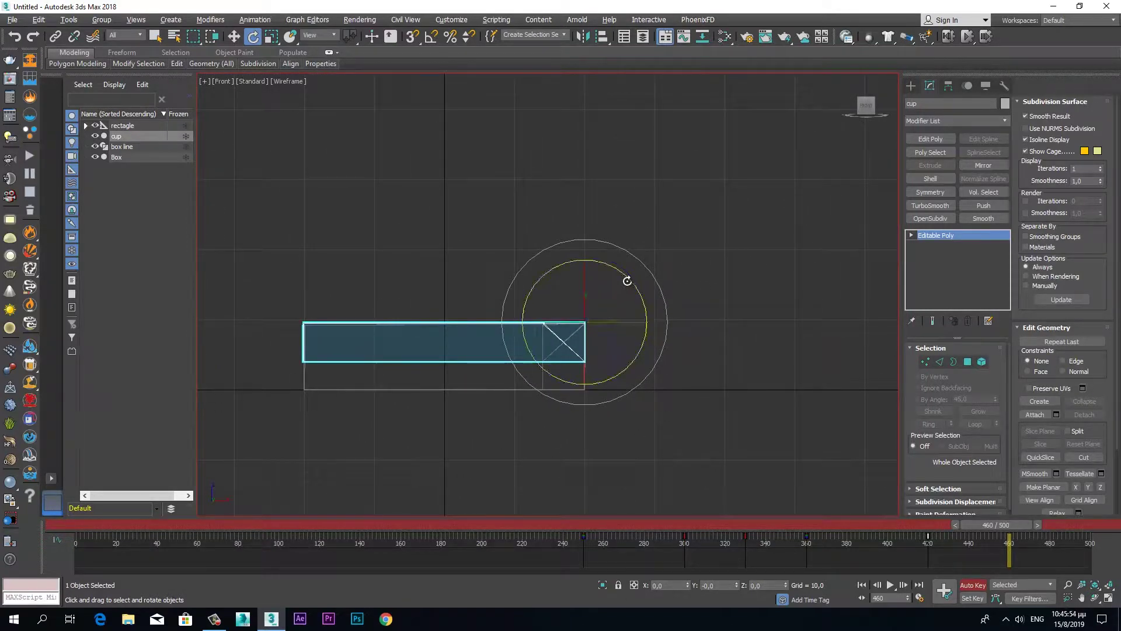
left_click_drag(628, 281, 644, 310)
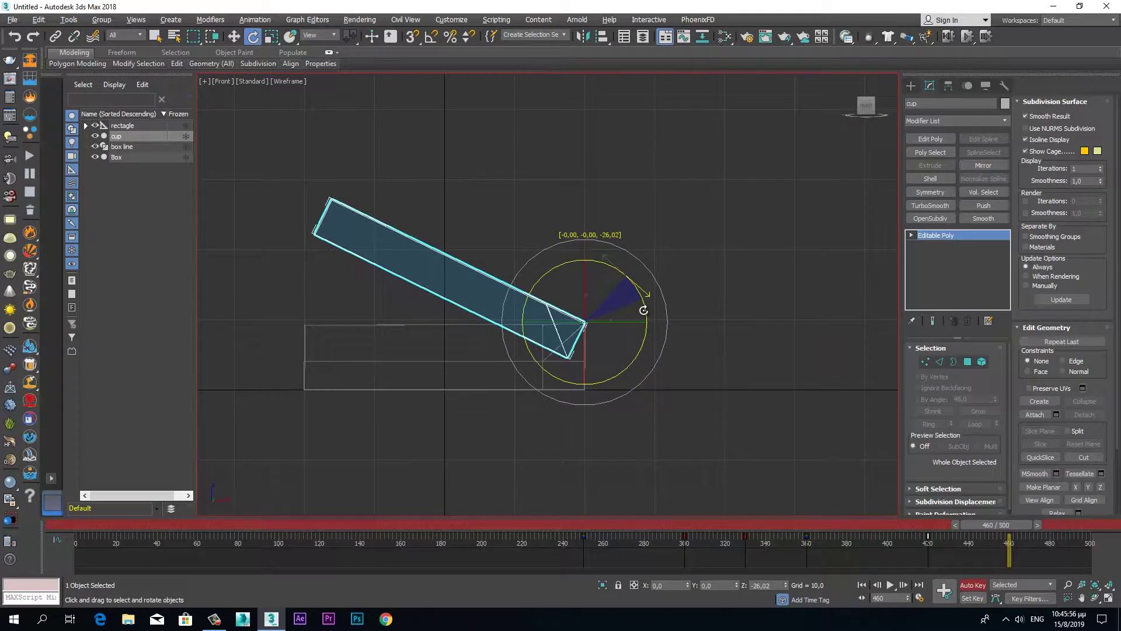
right_click(643, 311)
left_click_drag(634, 288, 666, 408)
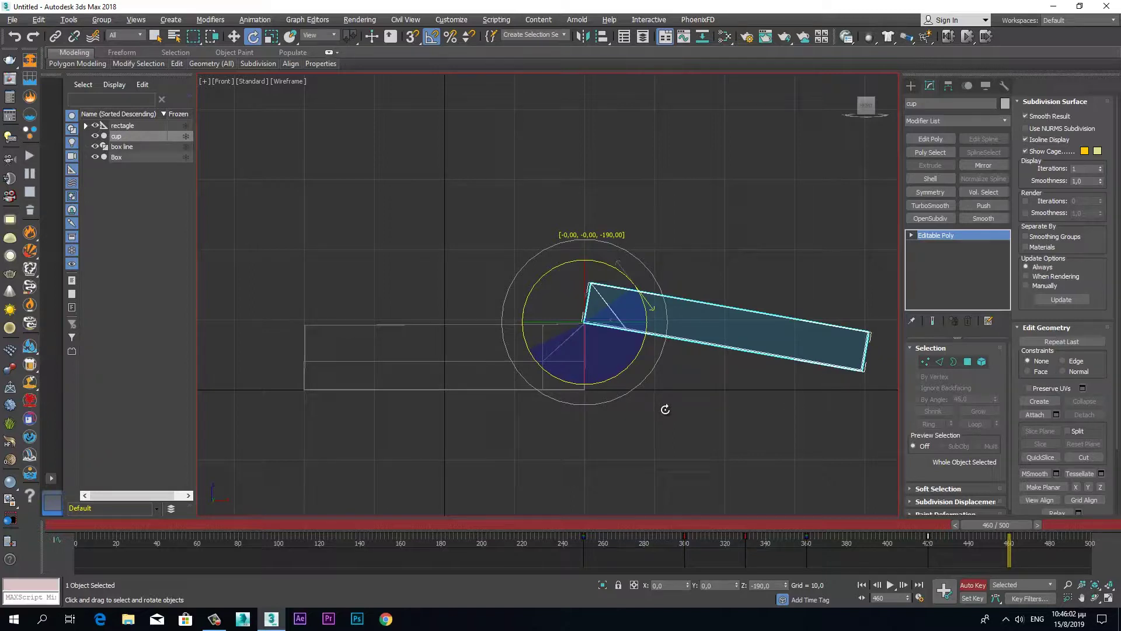
left_click_drag(665, 413, 664, 414)
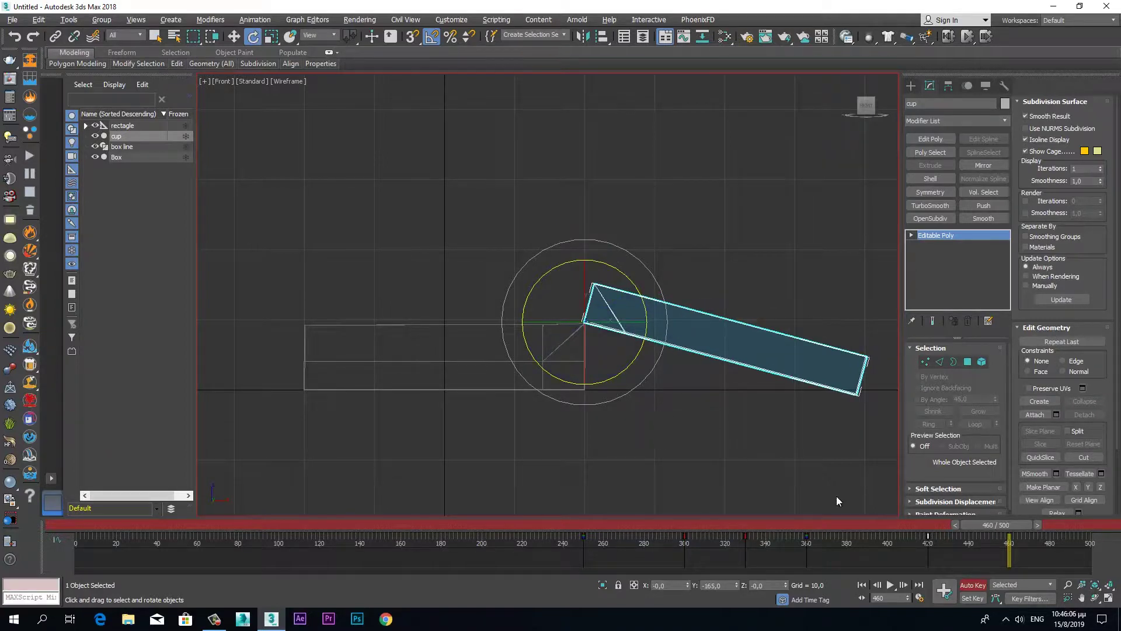
Play back the lid opening, then replay it in the maximized Perspective view.
left_click_drag(961, 523, 888, 534)
key("e")
left_click(894, 587)
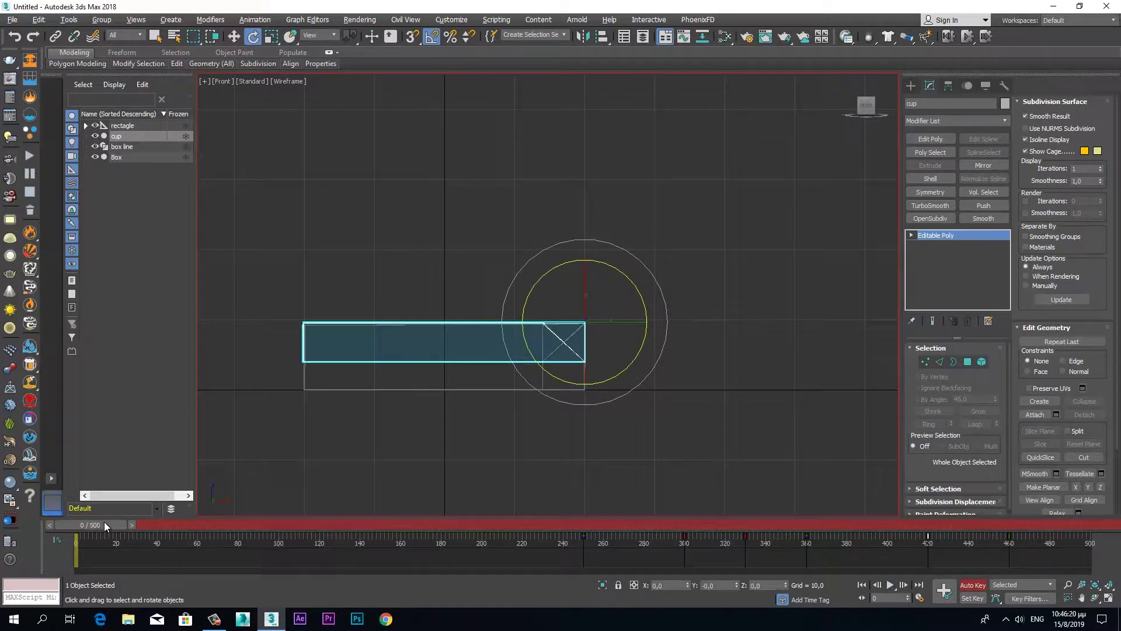
mouse_move(111, 525)
left_mouse_down()
mouse_move(804, 527)
mouse_move(917, 506)
left_mouse_up()
key("e")
key("alt+w")
left_click(733, 454)
key("alt+w")
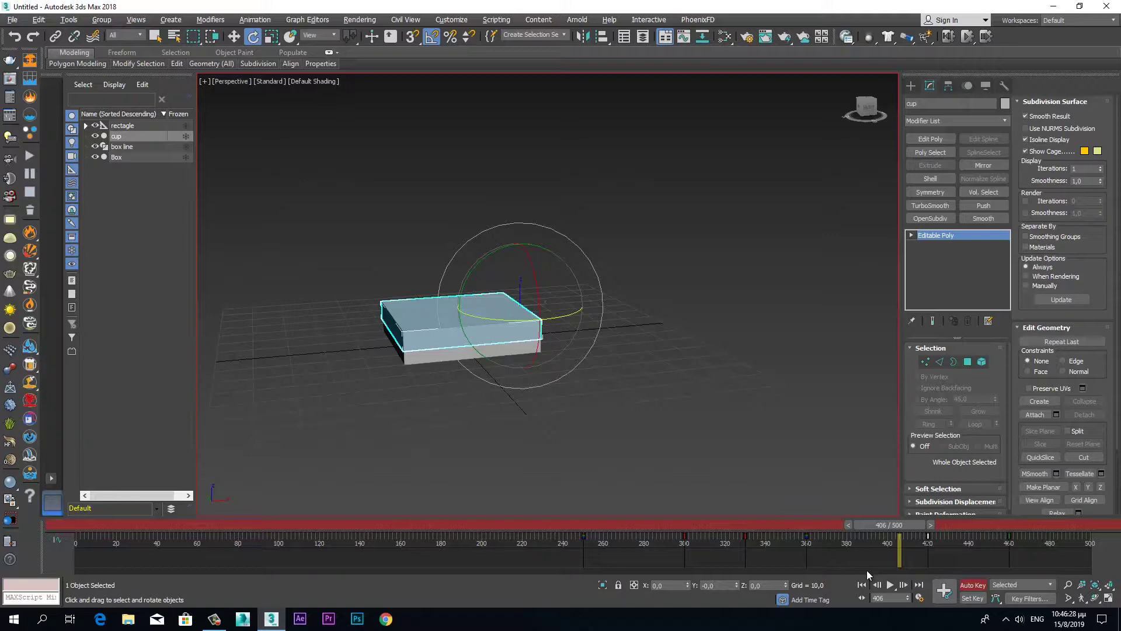
left_click(891, 585)
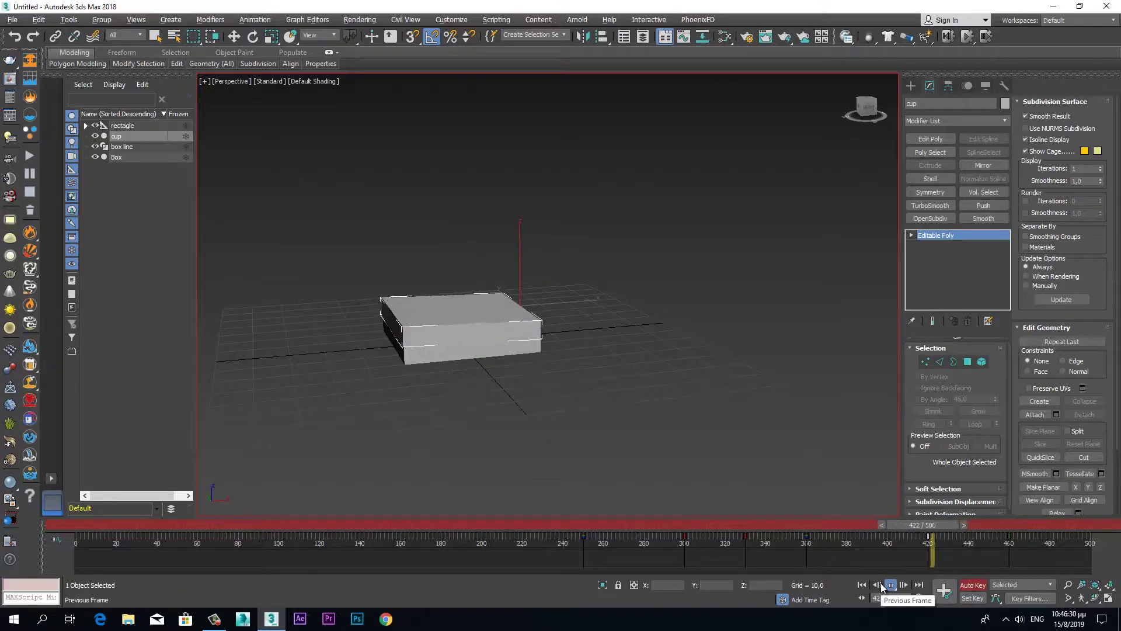
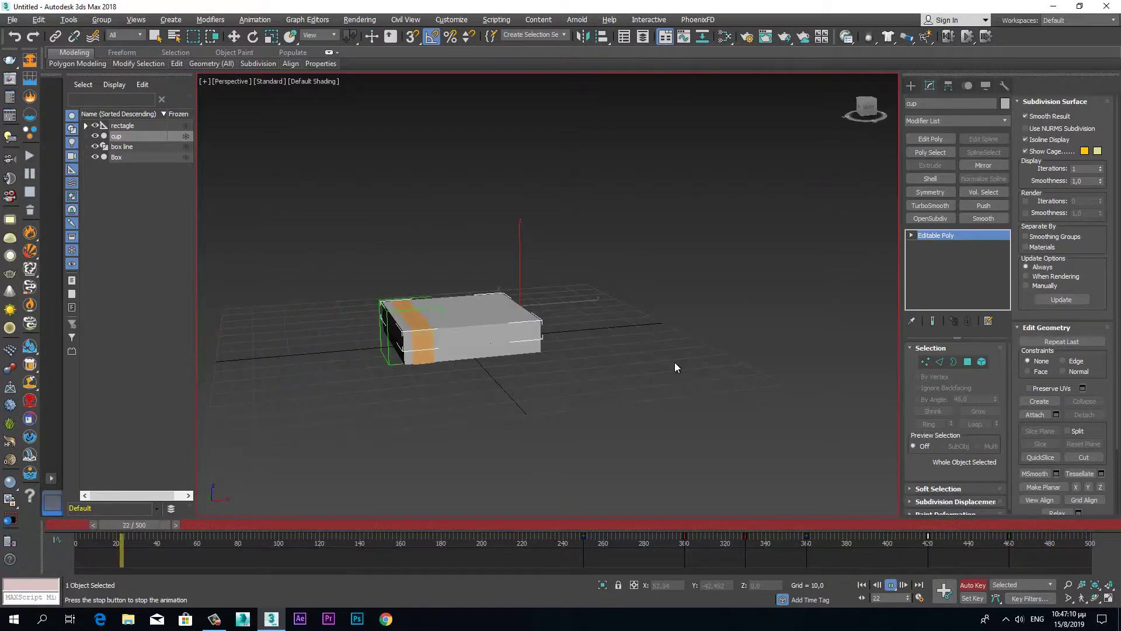
Stop playback and set the animation End Time to 1000 frames in Time Configuration.
left_click(891, 585)
left_click(920, 597)
type("1000")
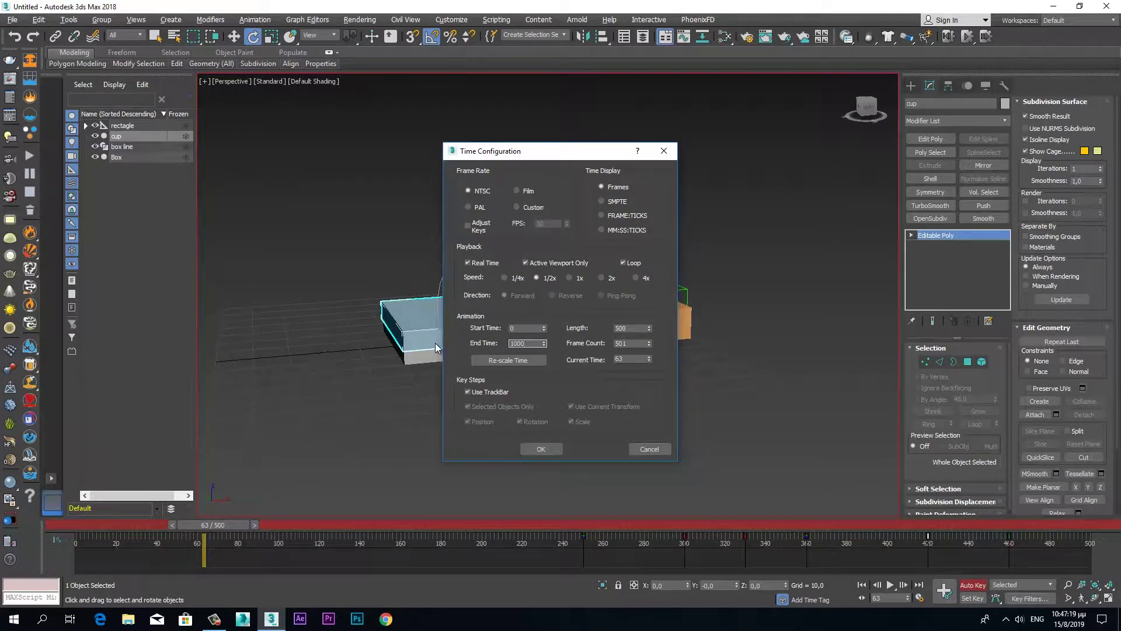
key("Return")
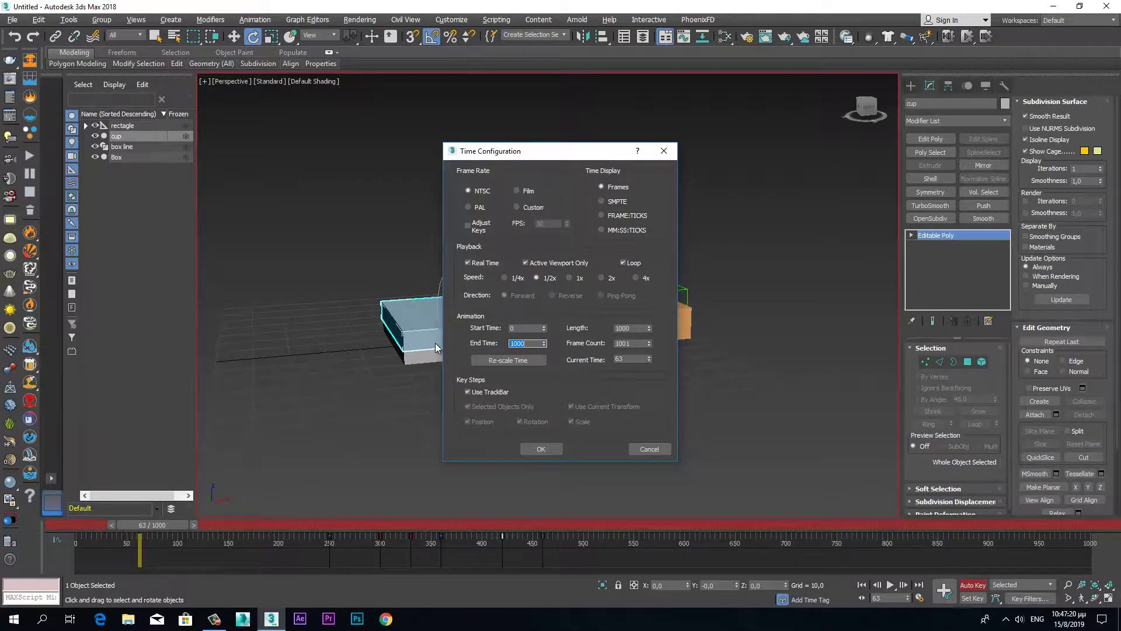
left_click(537, 449)
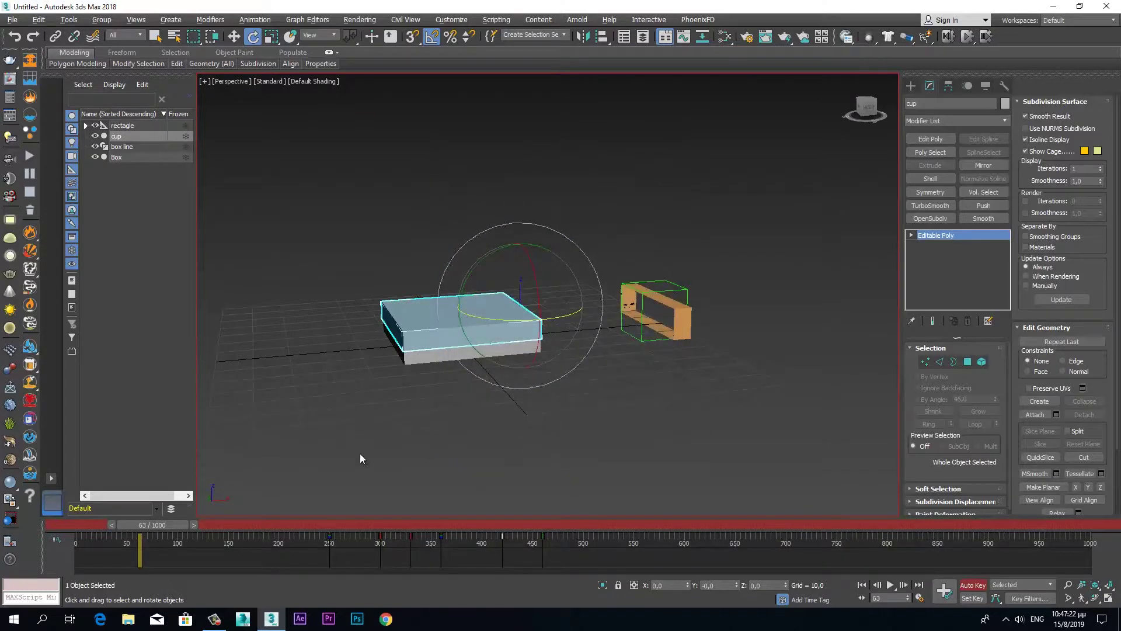
Scrub to the open-lid pose and Shift-copy its key to a later frame.
left_click_drag(183, 523, 616, 515)
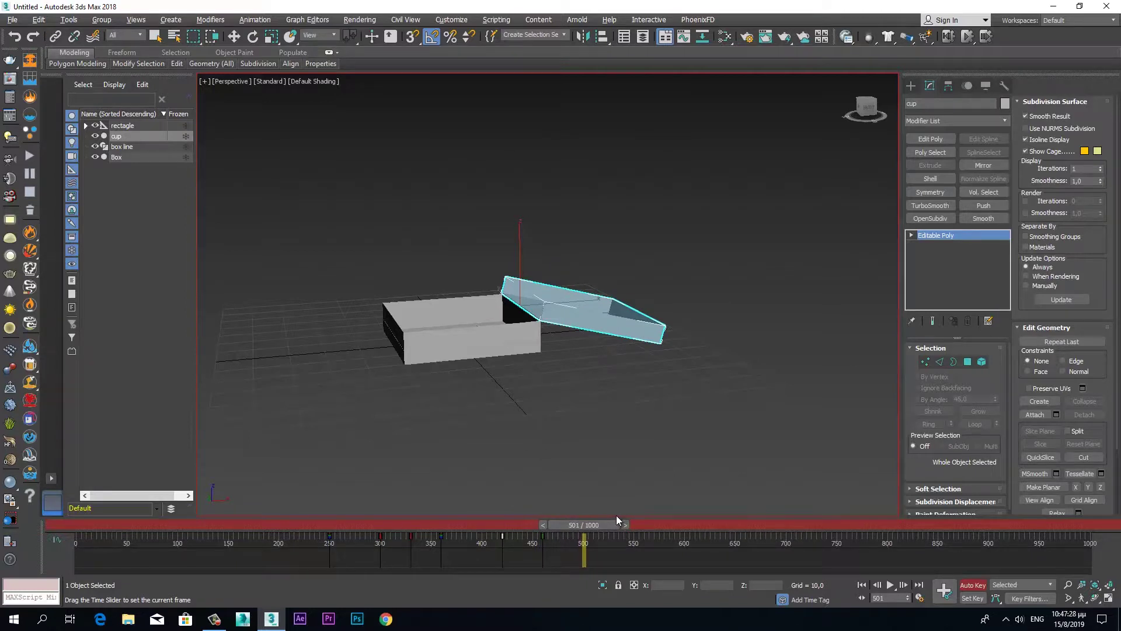
key("e")
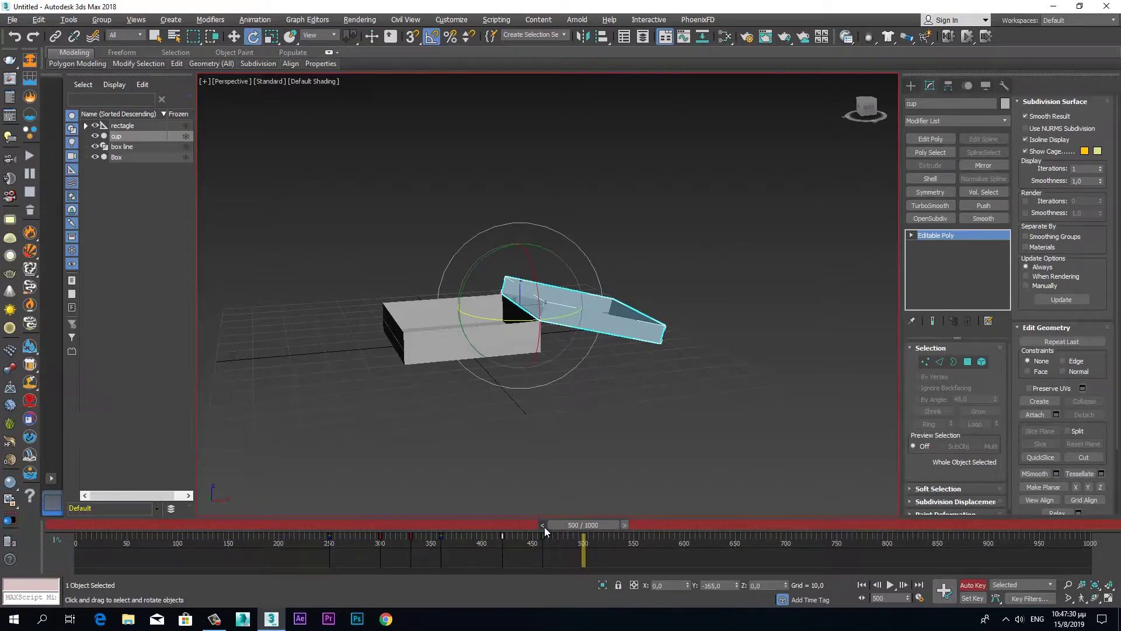
left_click(543, 536)
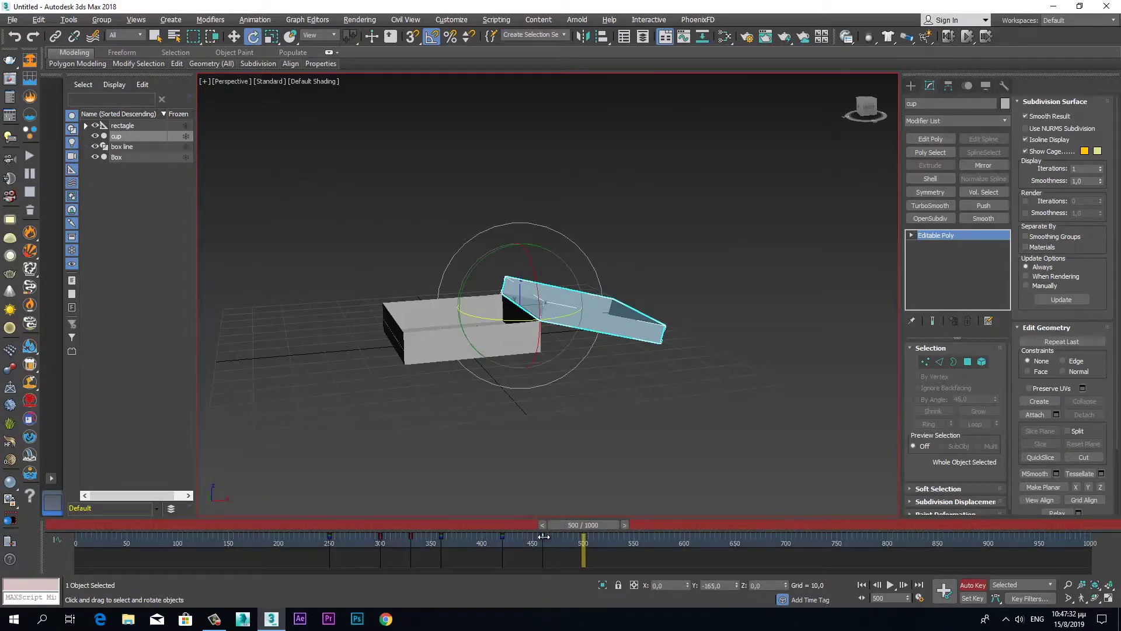
left_click_drag(559, 537, 576, 536, "shift")
mouse_move(612, 525)
left_mouse_down()
mouse_move(567, 533)
mouse_move(612, 525)
left_mouse_up()
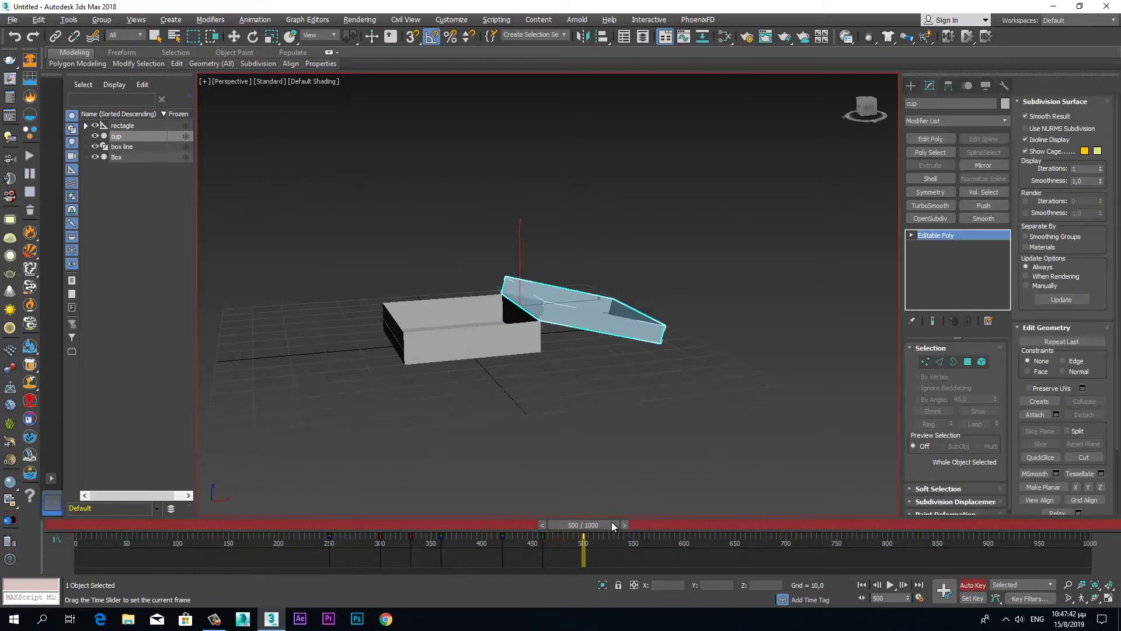
Advance the timeline to frame 550 and maximize the Front view.
left_click_drag(612, 522, 662, 524)
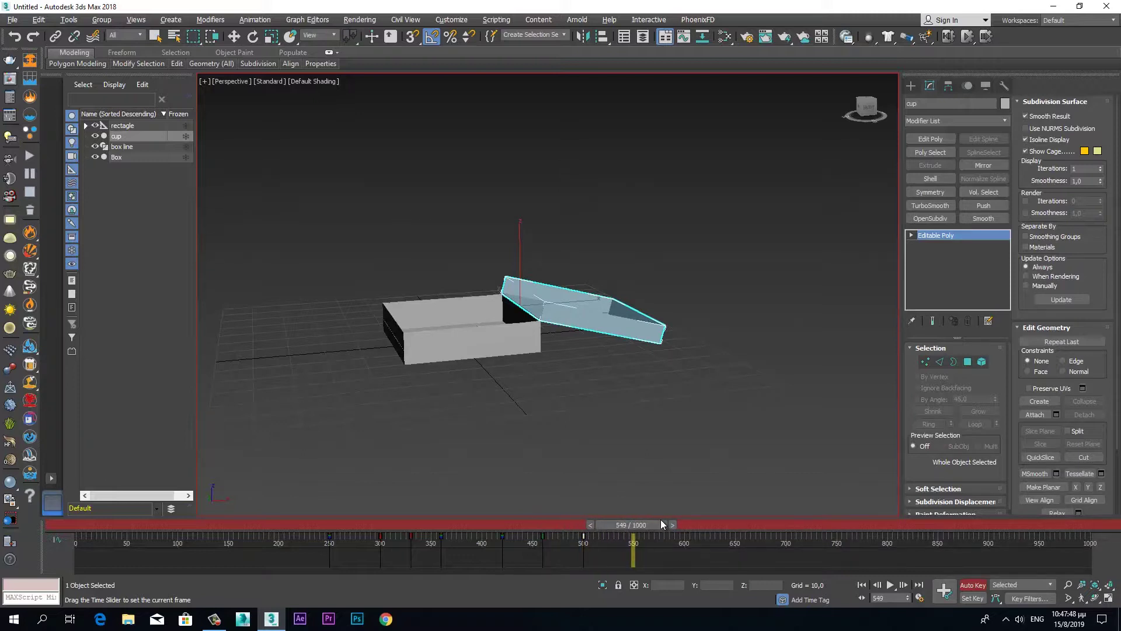
key("e")
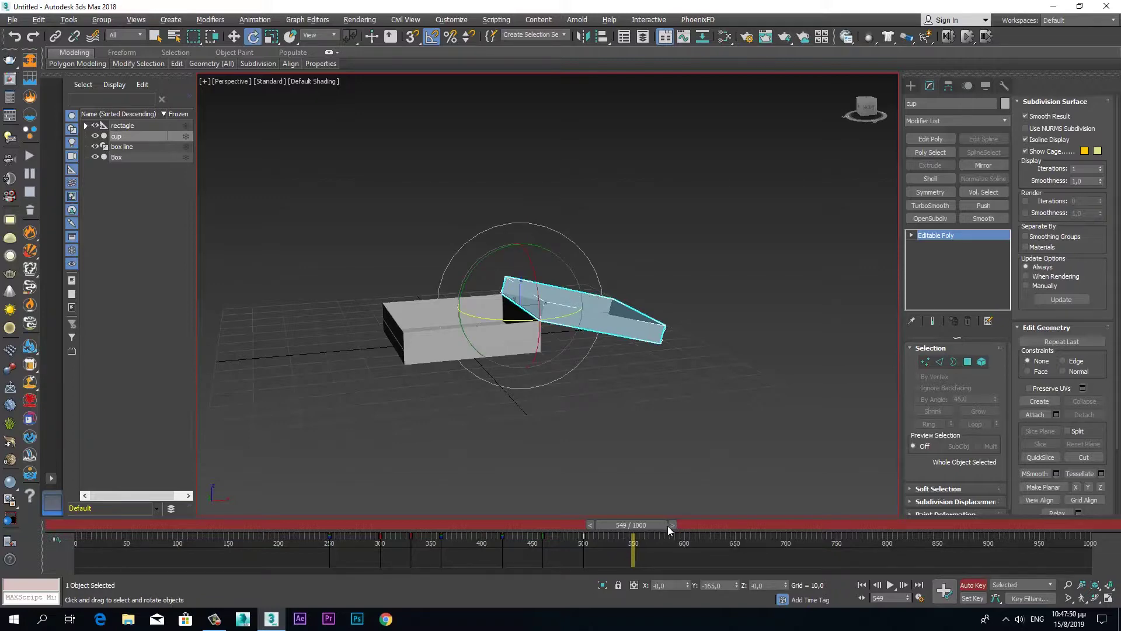
left_click(672, 524)
key("alt+w")
Key the lid rotating back down closed at frame 550 in the Front view.
right_click(723, 232)
key("alt+w")
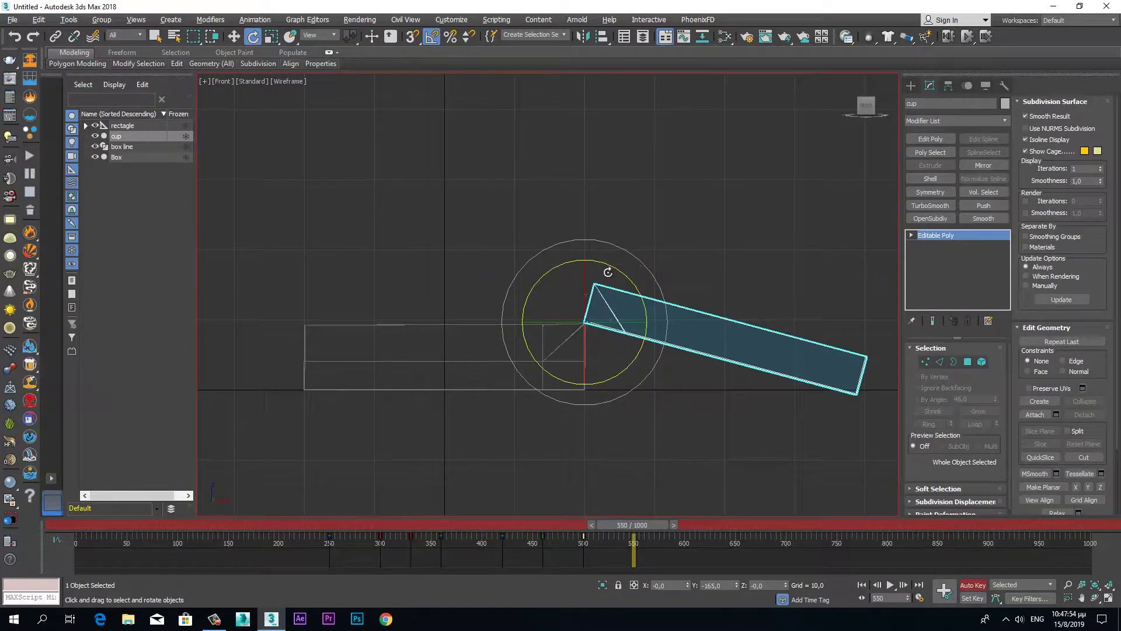
left_click_drag(542, 279, 466, 360)
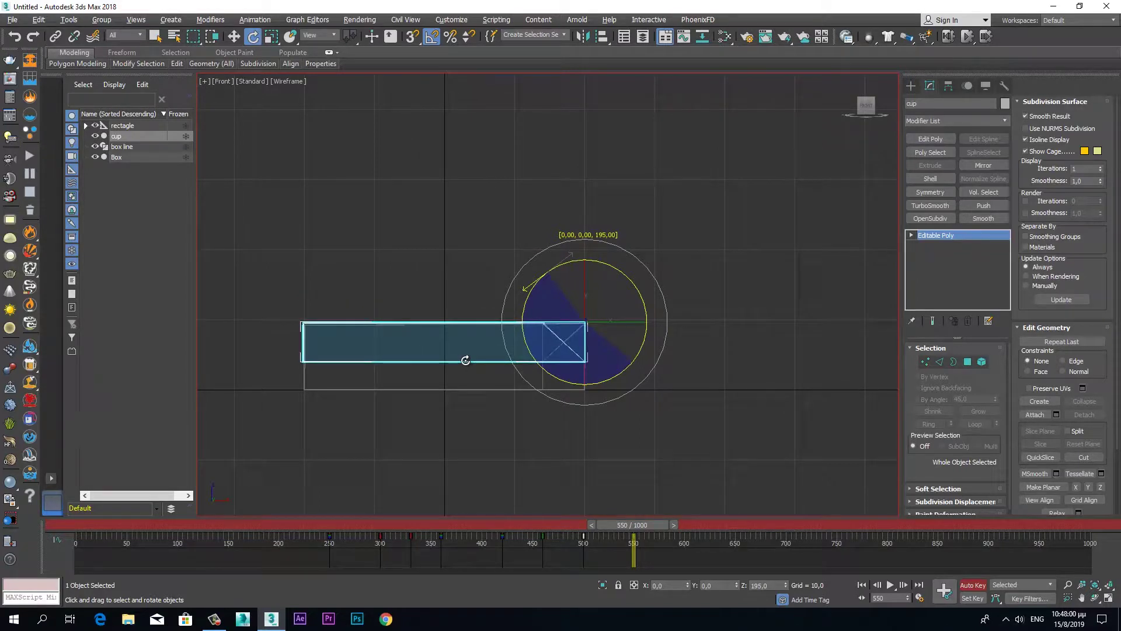
mouse_move(650, 525)
left_mouse_down()
mouse_move(540, 546)
mouse_move(641, 538)
mouse_move(565, 551)
mouse_move(656, 573)
left_mouse_up()
key("e")
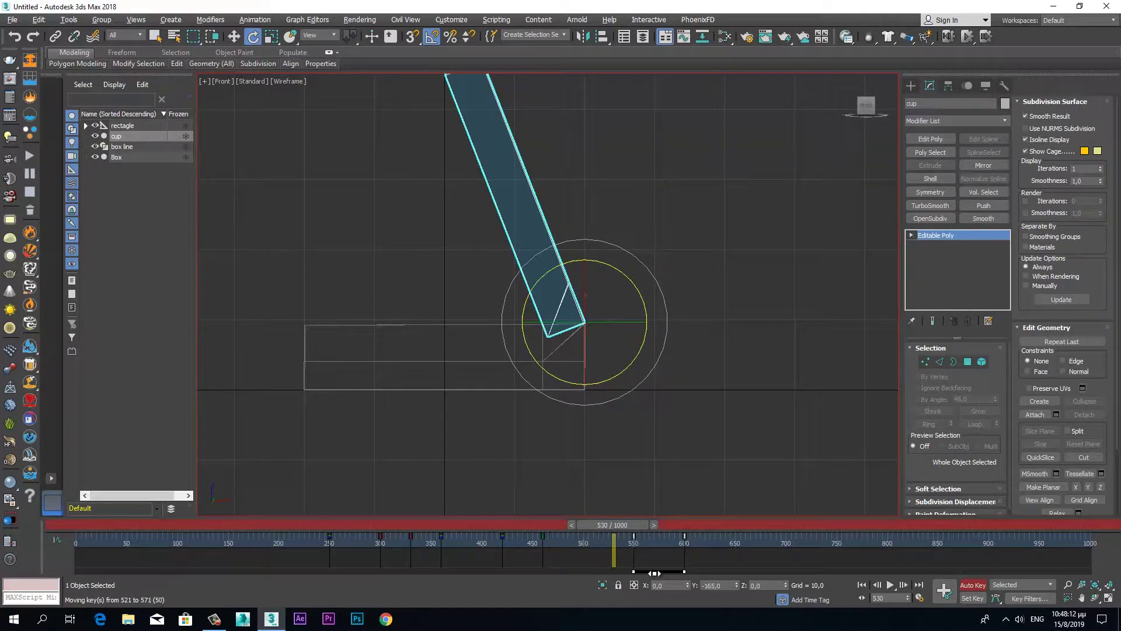
Shift the selected lid keys earlier and play the animation in Perspective.
left_click_drag(640, 574, 607, 583)
left_click_drag(644, 532, 473, 542)
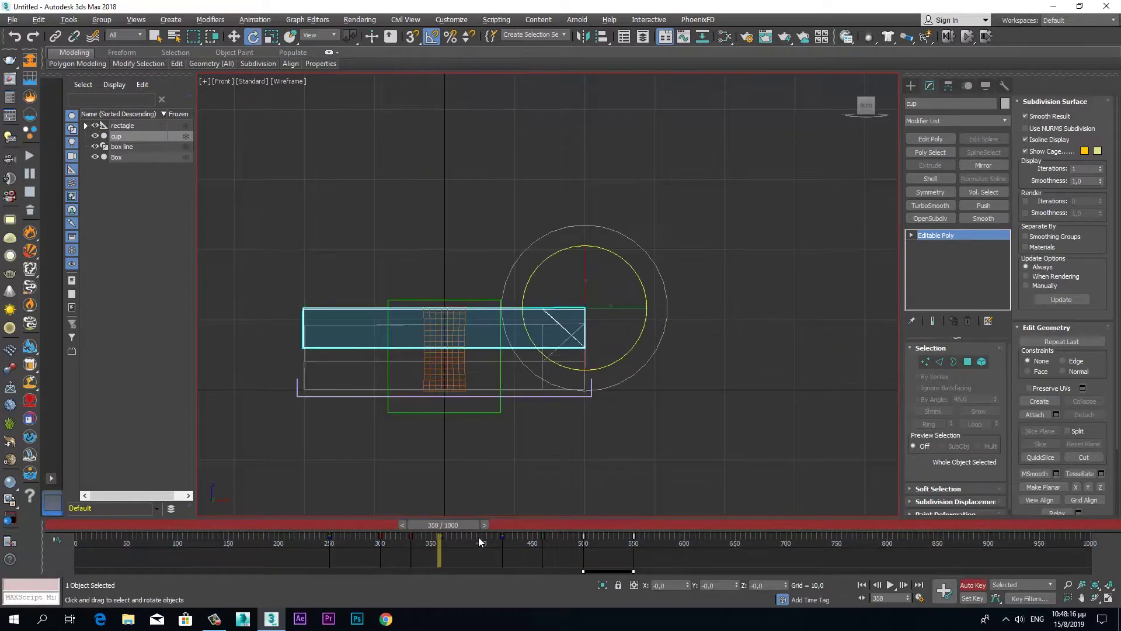
key("alt+w")
key("alt+w")
left_click(887, 585)
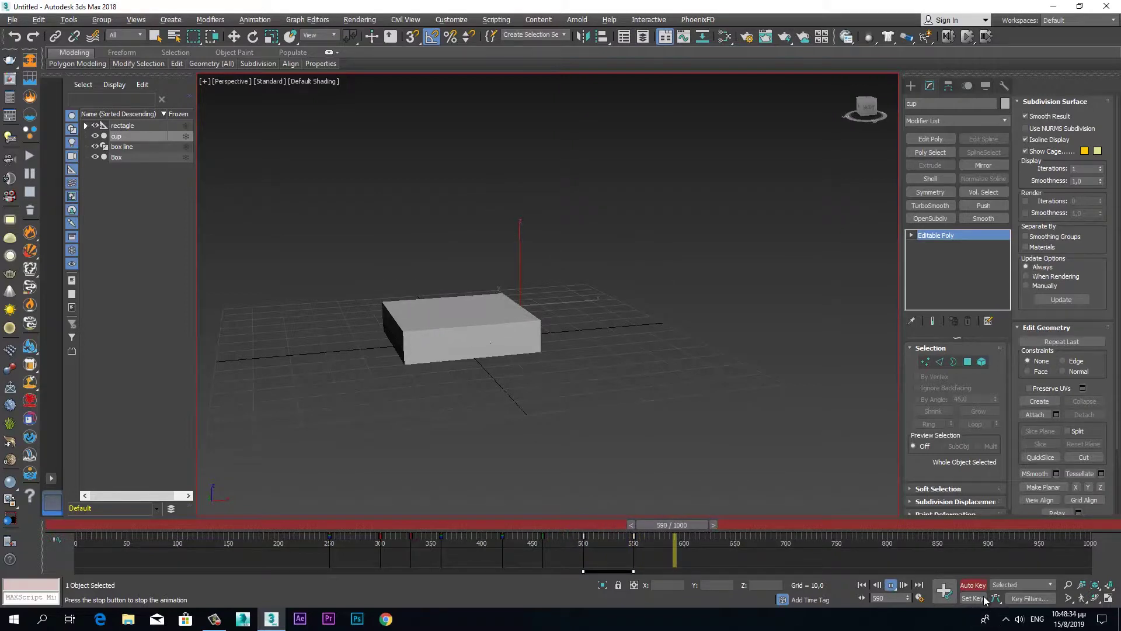
Stop playback at frame 420 and select the rectagle dummy helper for moving.
left_click(893, 589)
left_click_drag(718, 525, 510, 531)
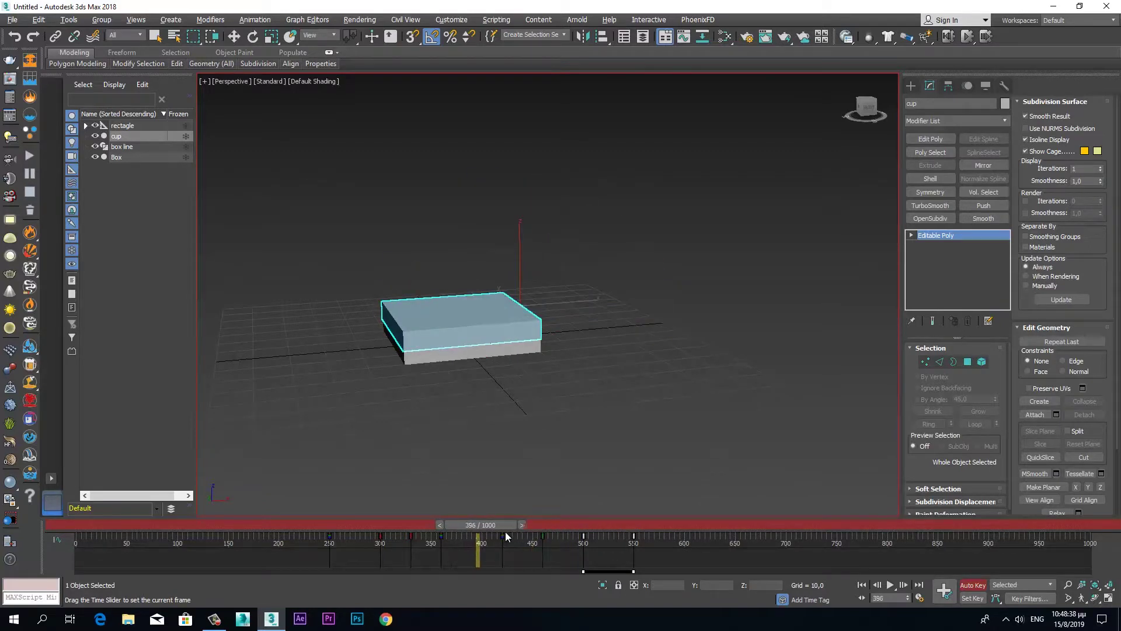
key("comma")
key("e")
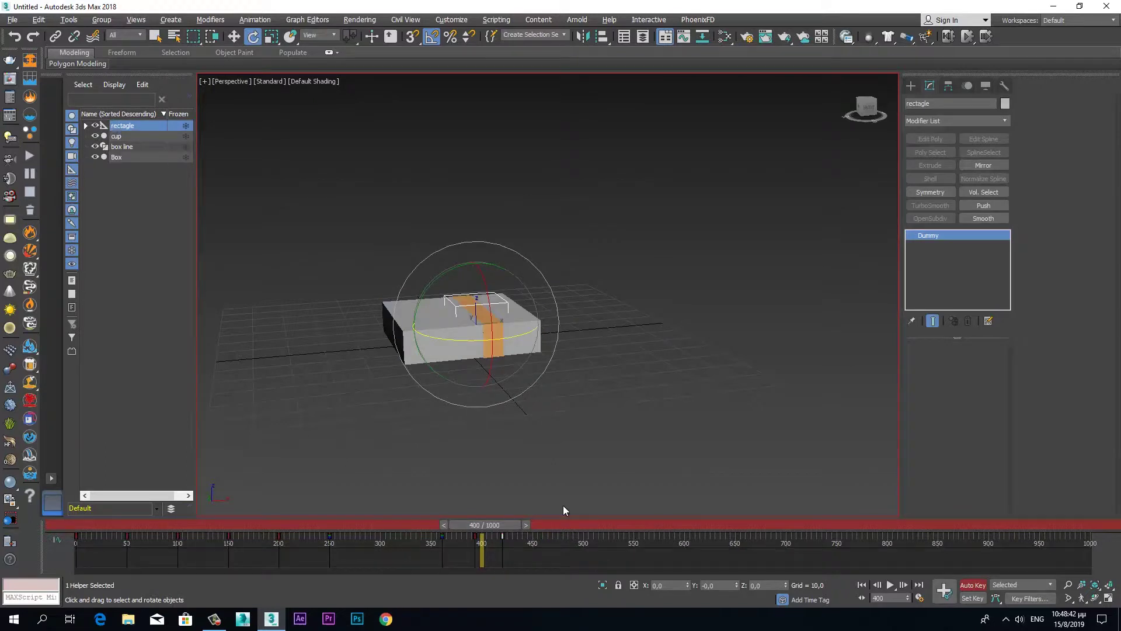
left_click_drag(502, 525, 522, 522)
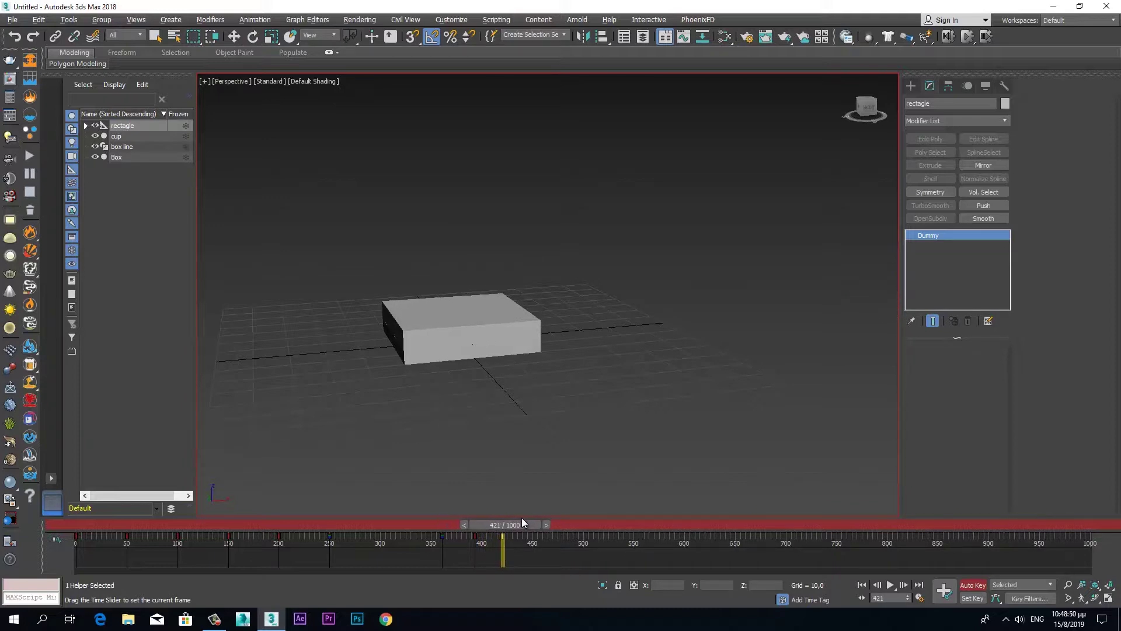
key("e")
left_click(463, 524)
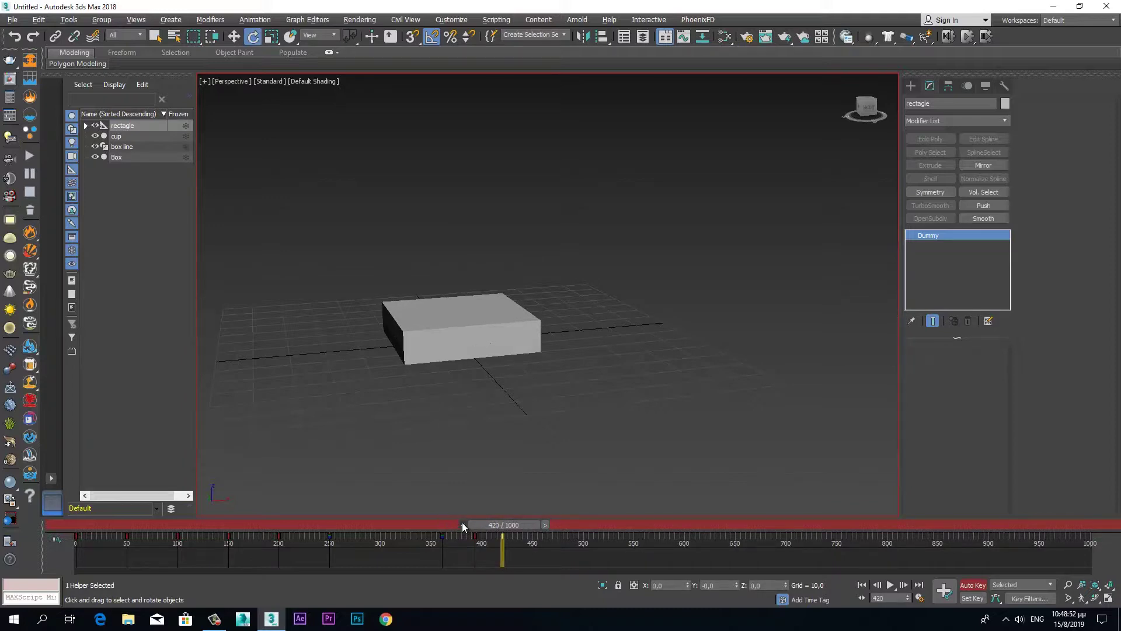
scroll(429, 395, "down", 10)
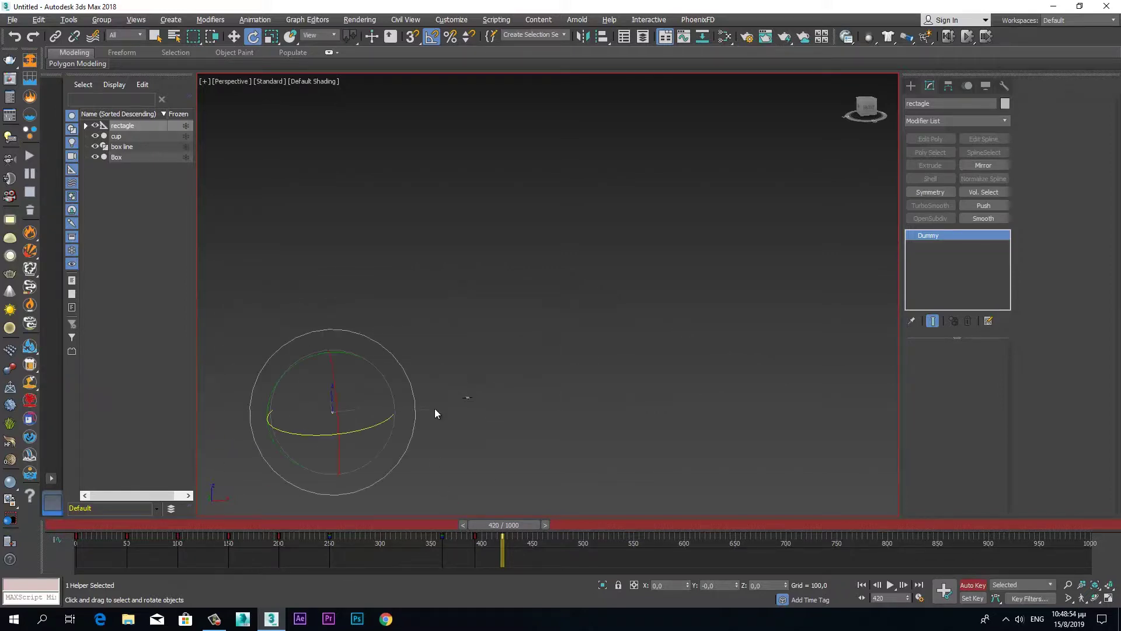
left_click(235, 36)
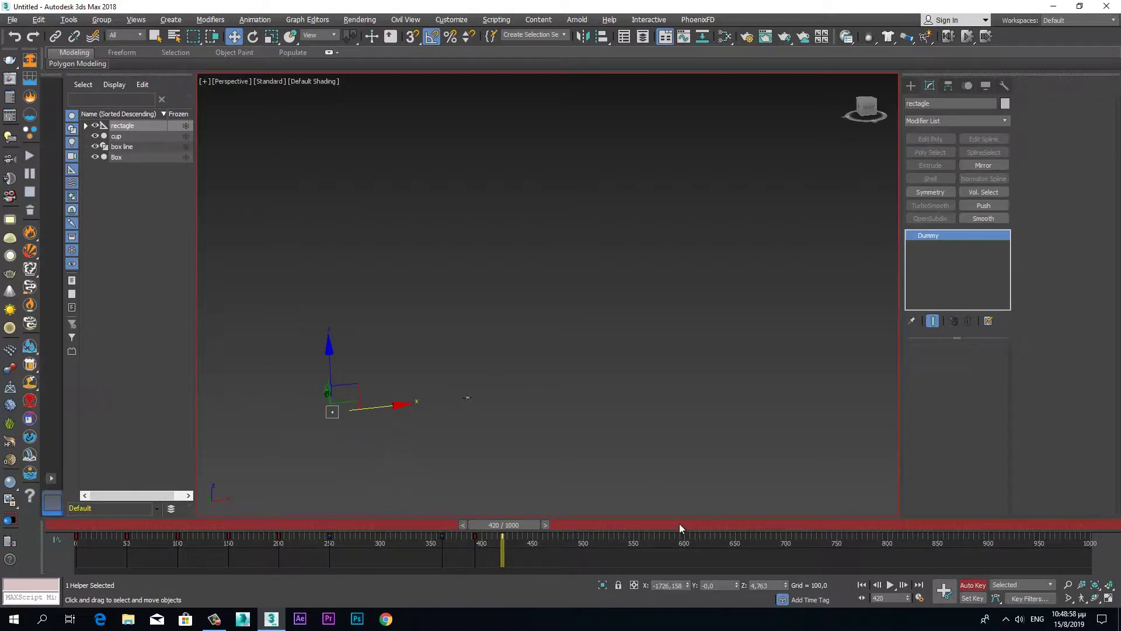
Reset the dummy's X to 0 and slide it and the tray left at frame 420.
right_click(688, 585)
scroll(585, 433, "up", 5)
scroll(379, 468, "up", 5)
mouse_move(331, 471)
middle_mouse_down()
mouse_move(615, 419)
mouse_move(531, 457)
mouse_move(528, 420)
middle_mouse_up()
scroll(611, 383, "up", 2)
scroll(530, 441, "up", 2)
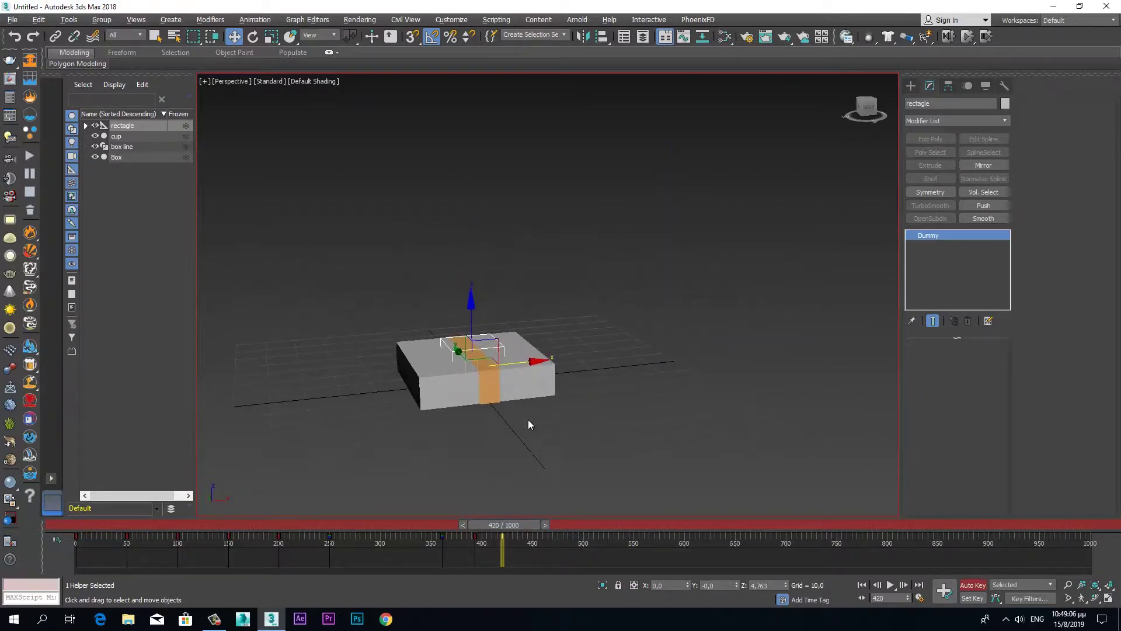
scroll(528, 421, "up", 2)
left_click_drag(509, 338, 382, 345)
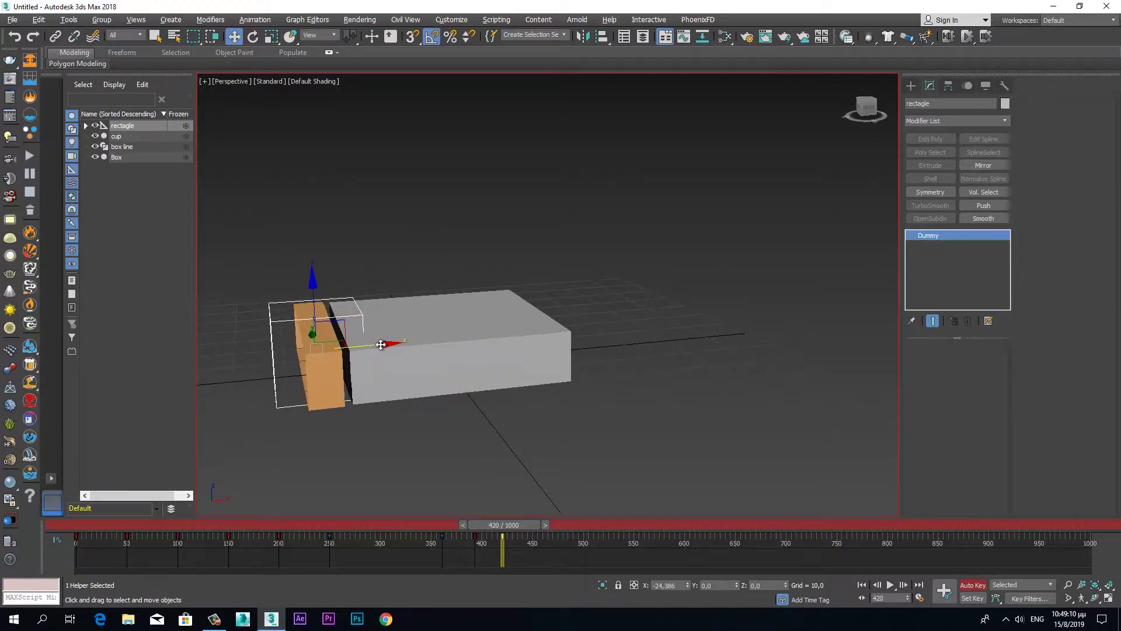
At frame 393, move the dummy and tray back against the box, then scrub to check.
left_click_drag(521, 524, 500, 525)
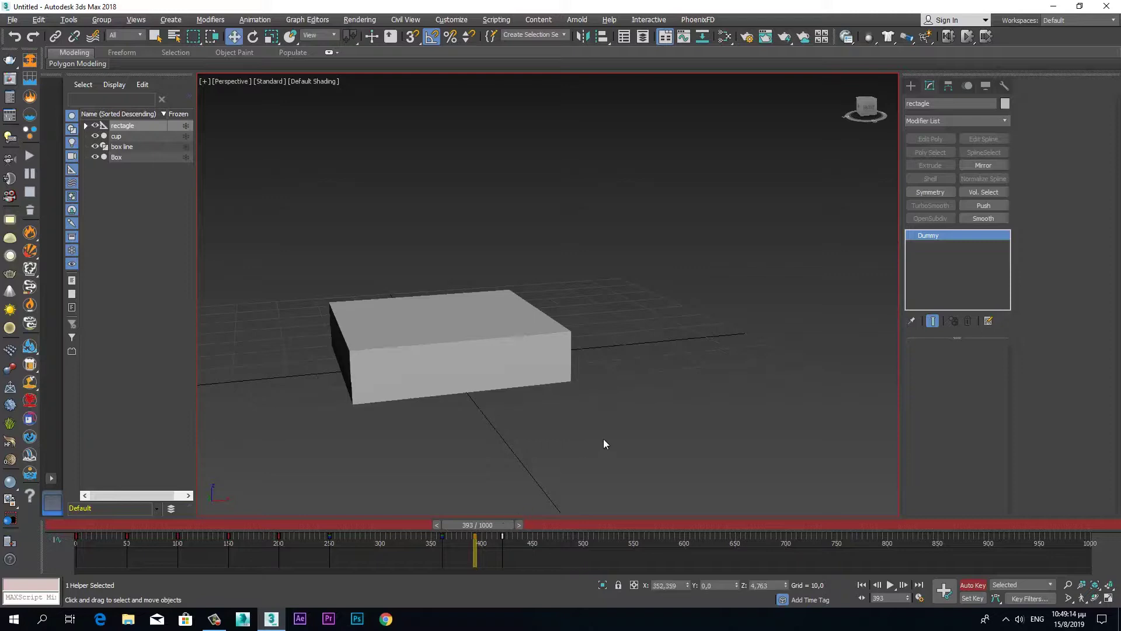
middle_click_drag(604, 439, 534, 443)
scroll(534, 443, "down", 4)
middle_click_drag(723, 407, 458, 384)
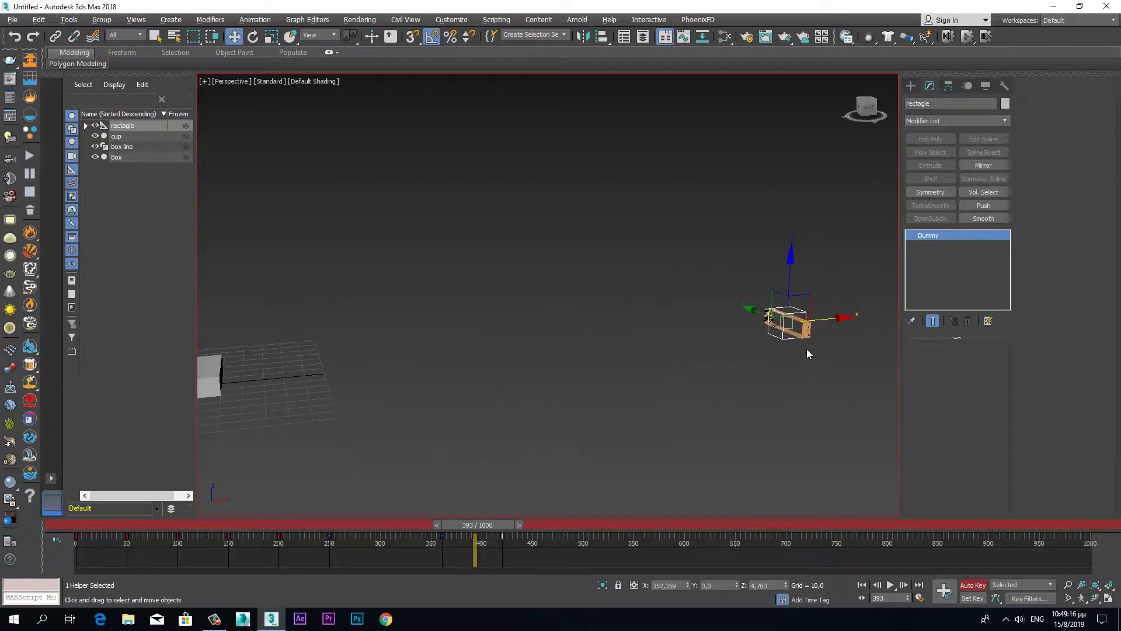
left_click_drag(843, 320, 367, 344)
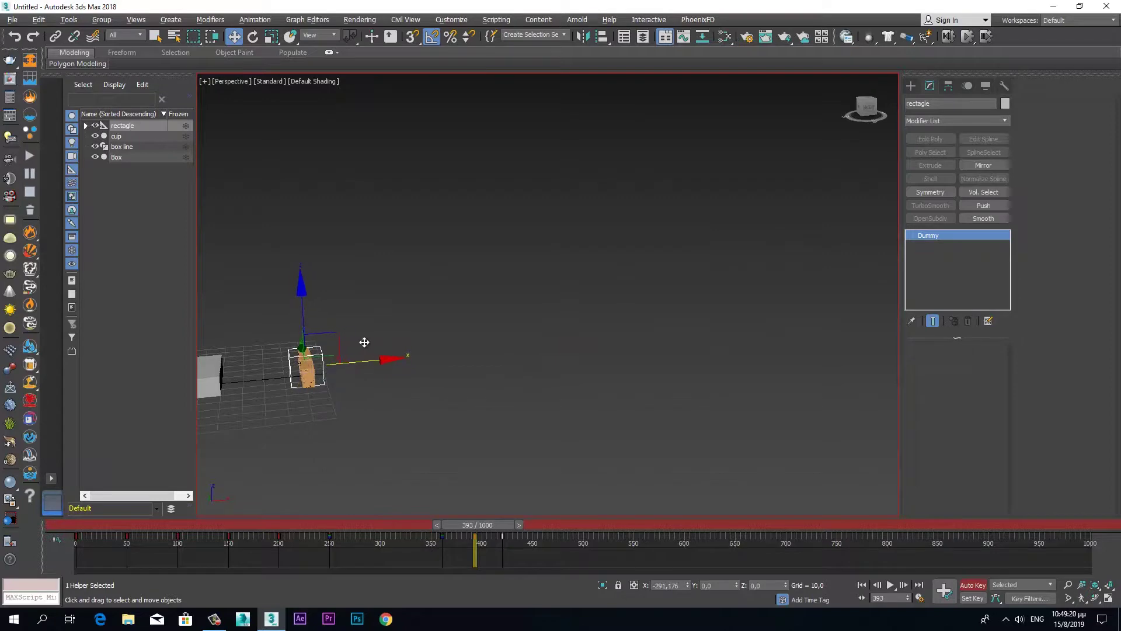
mouse_move(367, 344)
left_mouse_down()
mouse_move(321, 345)
mouse_move(355, 346)
left_mouse_up()
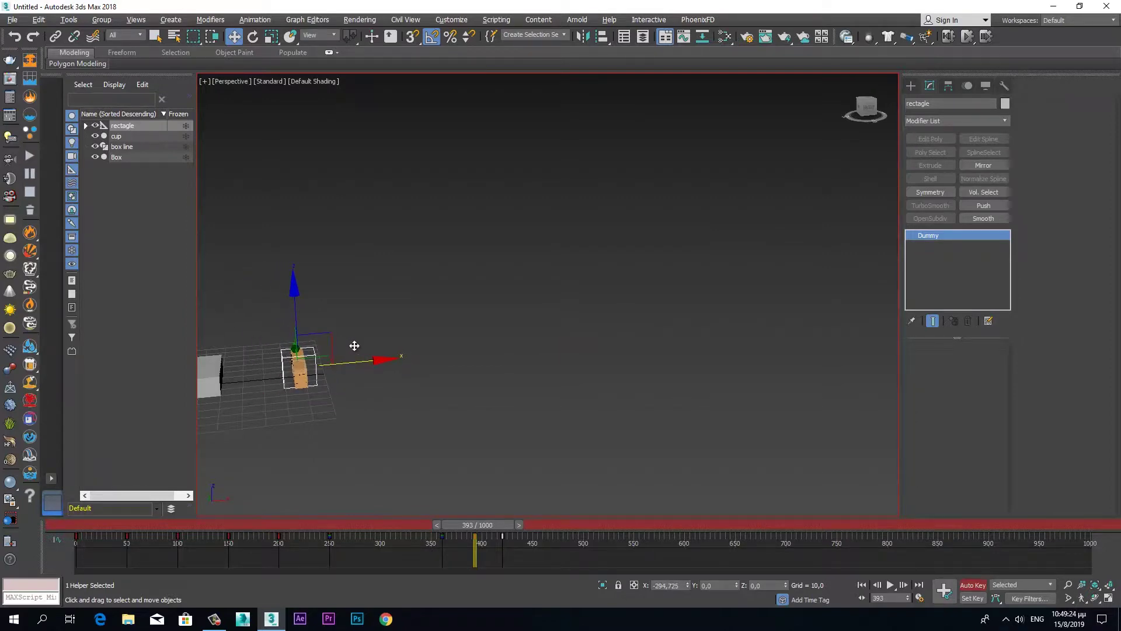
left_click_drag(497, 529, 543, 528)
mouse_move(489, 480)
middle_mouse_down()
mouse_move(593, 442)
mouse_move(653, 465)
middle_mouse_up()
mouse_move(536, 527)
left_mouse_down()
mouse_move(202, 532)
mouse_move(433, 526)
mouse_move(577, 509)
mouse_move(555, 519)
left_mouse_up()
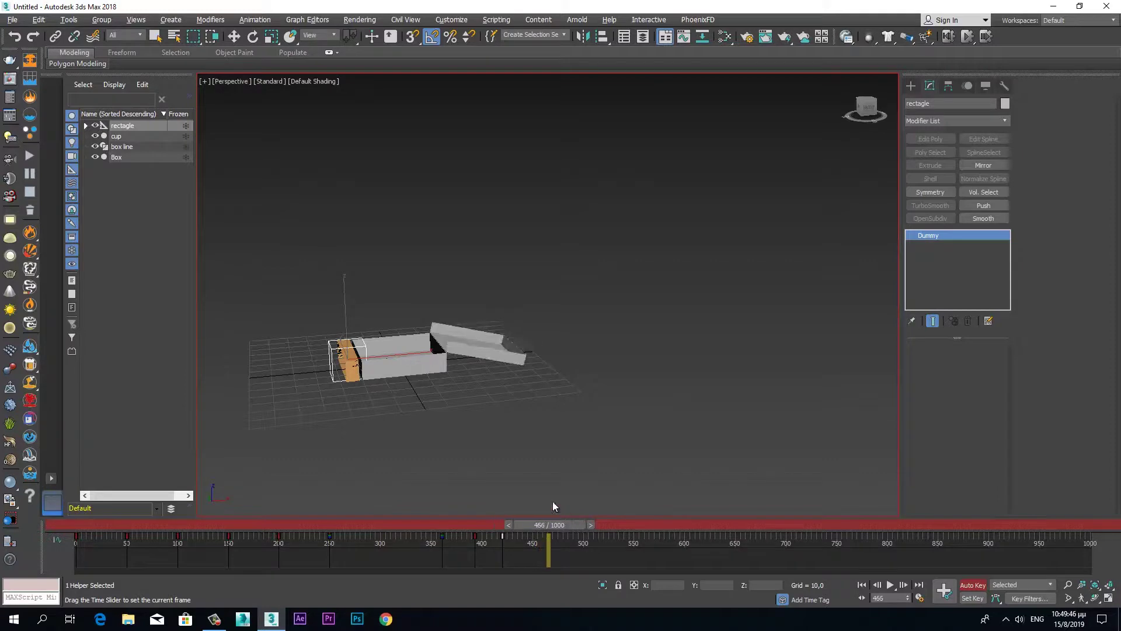
Scrub the box animation from frame 415 through 550 to frame 600 with Move active.
key("w")
scroll(531, 448, "up", 2)
scroll(514, 444, "up", 2)
scroll(497, 435, "up", 3)
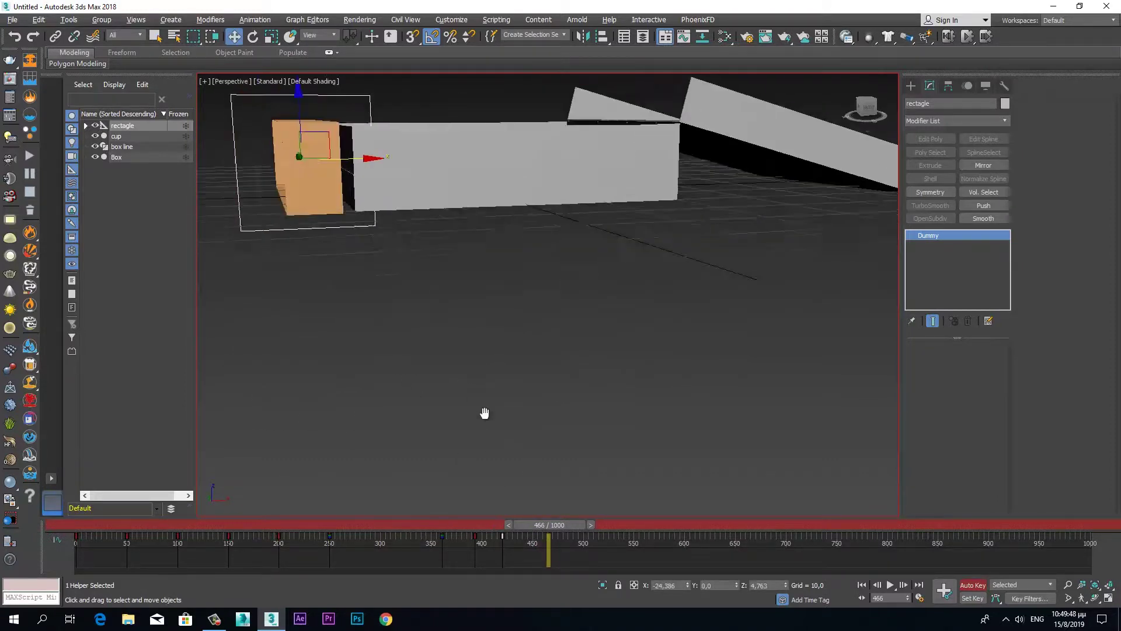
middle_click_drag(484, 413, 568, 473)
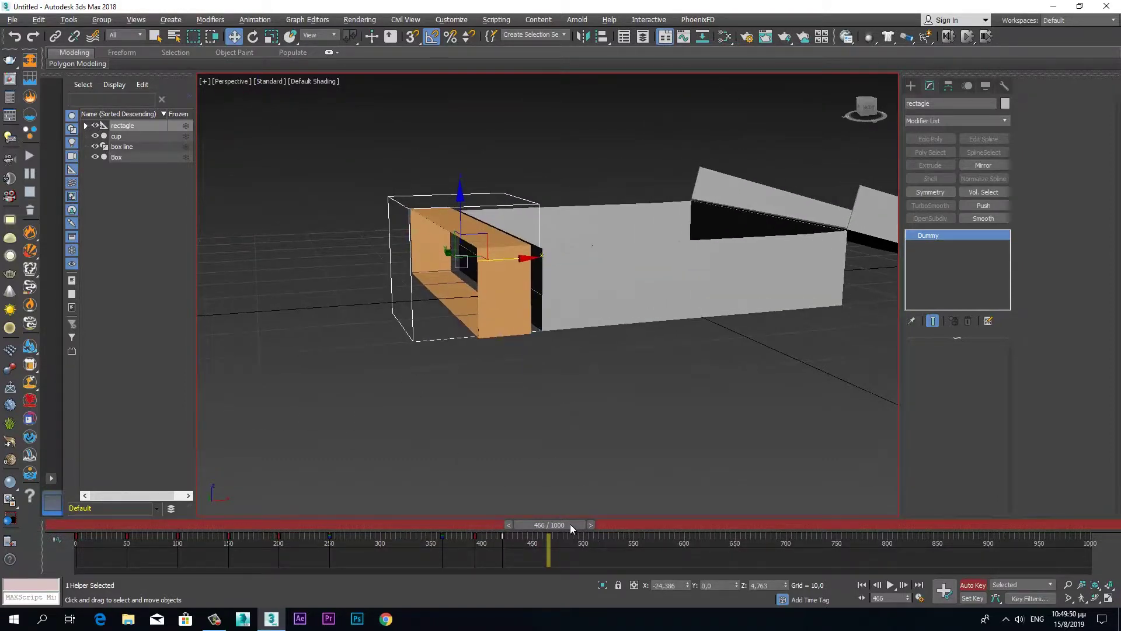
mouse_move(567, 524)
left_mouse_down()
mouse_move(503, 526)
mouse_move(524, 538)
mouse_move(652, 507)
left_mouse_up()
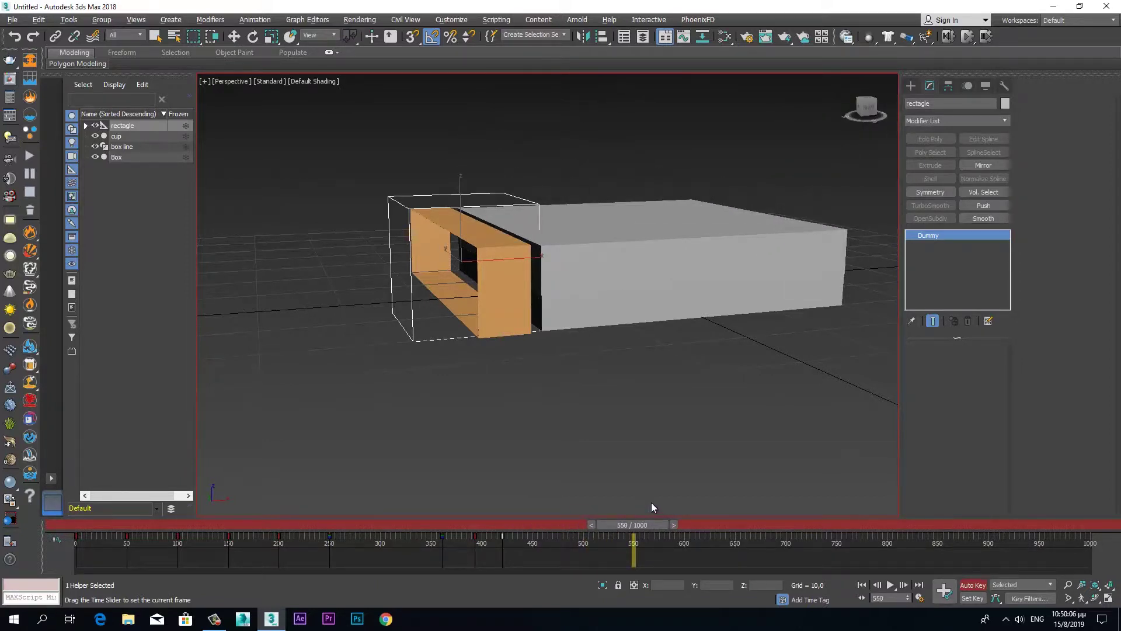
key("w")
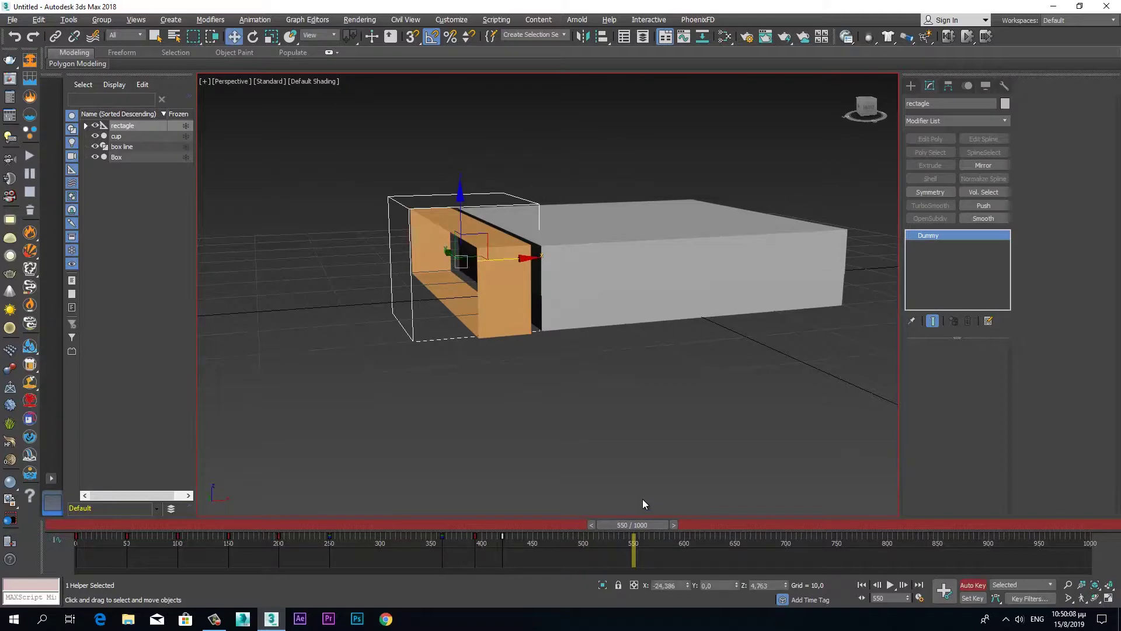
middle_click_drag(666, 442, 554, 458)
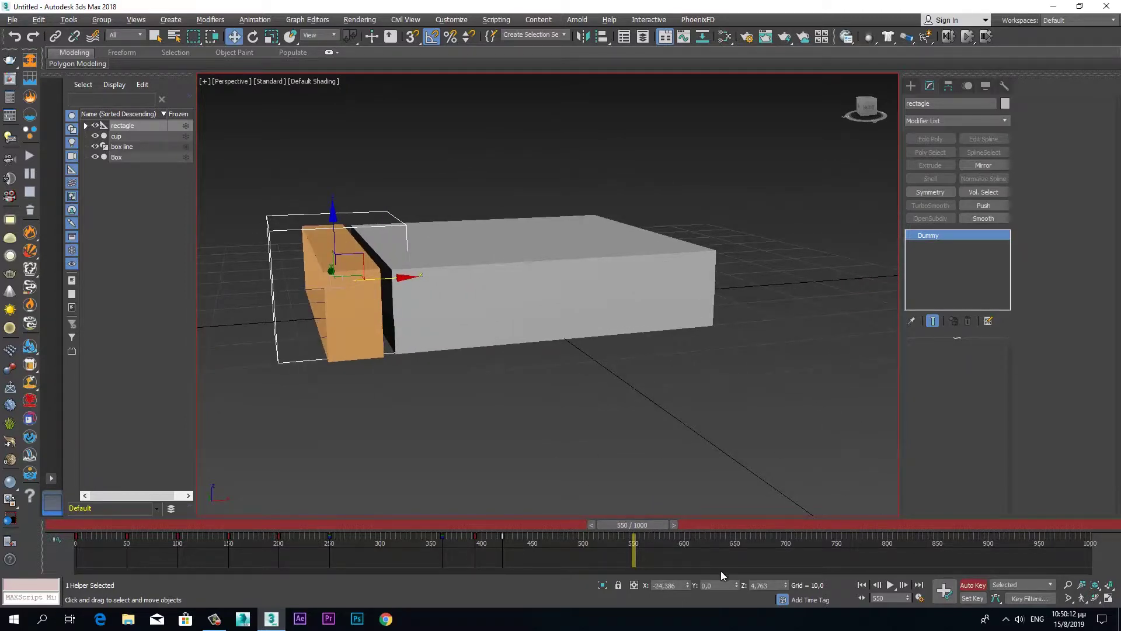
mouse_move(651, 527)
left_mouse_down()
mouse_move(632, 527)
mouse_move(696, 513)
left_mouse_up()
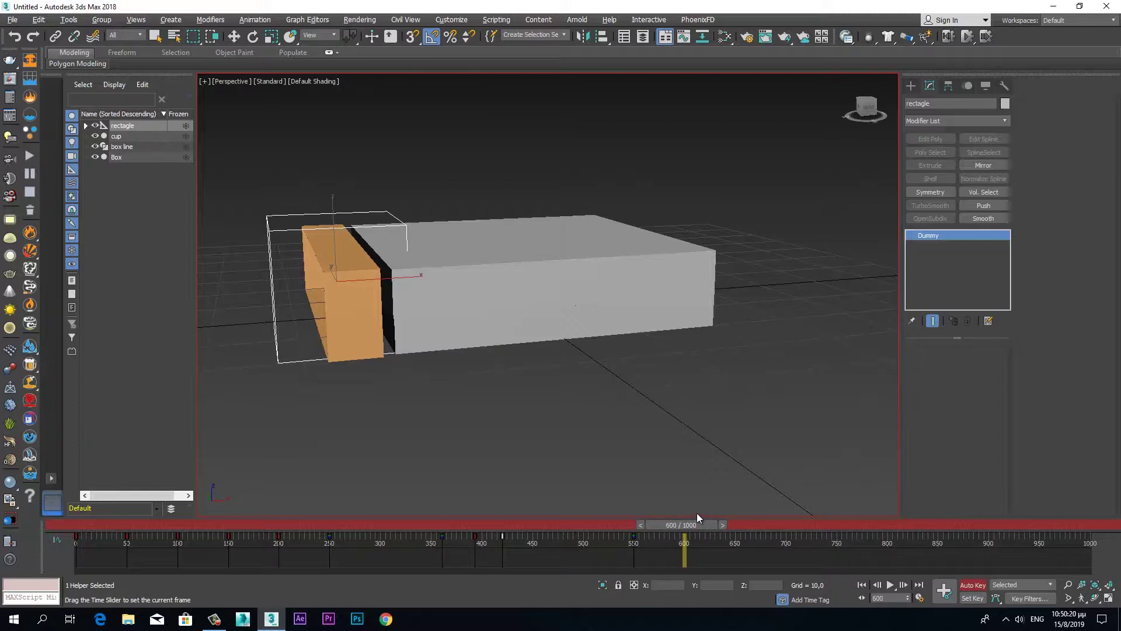
key("w")
middle_click_drag(496, 409, 459, 419)
scroll(459, 418, "down", 5)
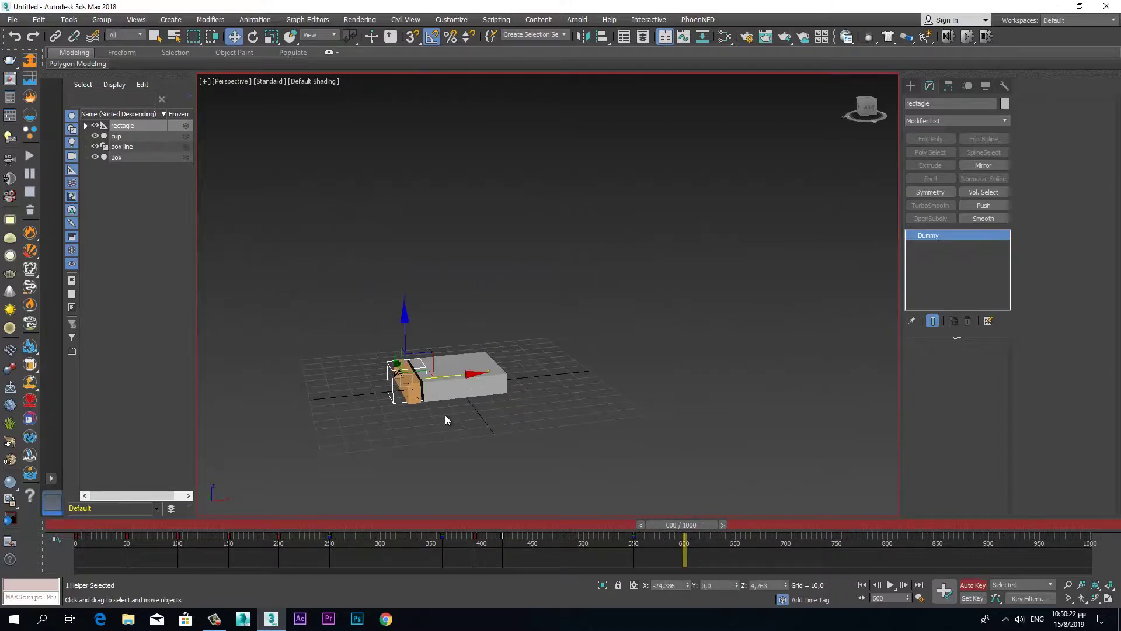
Key the dummy sliding far right of the box at frame 600 and check the slide.
left_click_drag(466, 374, 1120, 302)
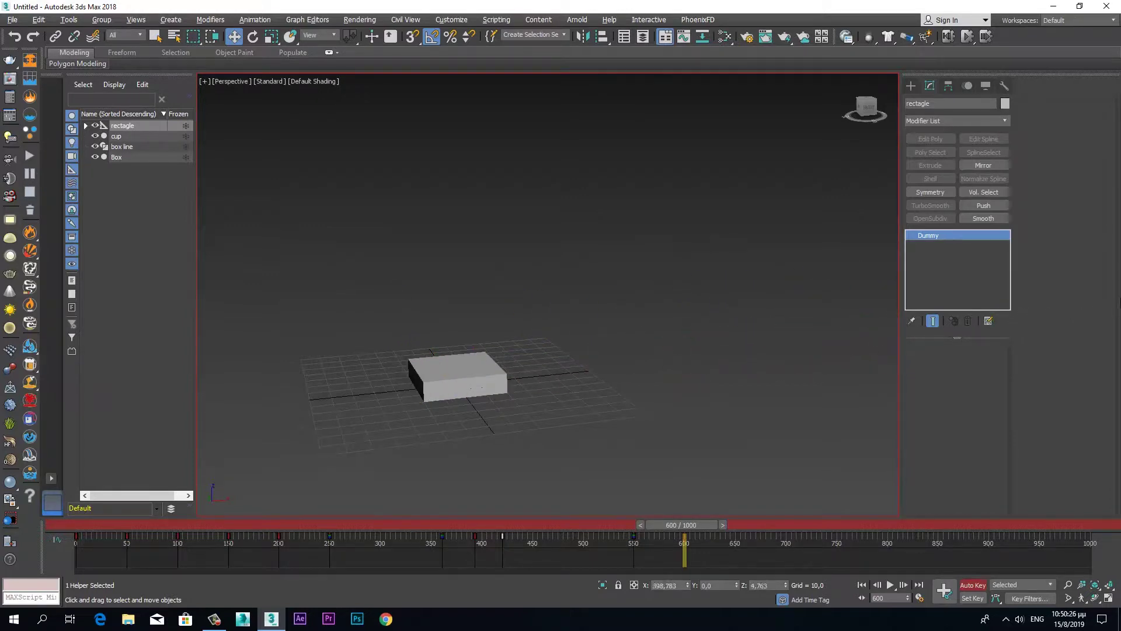
mouse_move(700, 528)
left_mouse_down()
mouse_move(606, 553)
mouse_move(679, 523)
mouse_move(666, 525)
left_mouse_up()
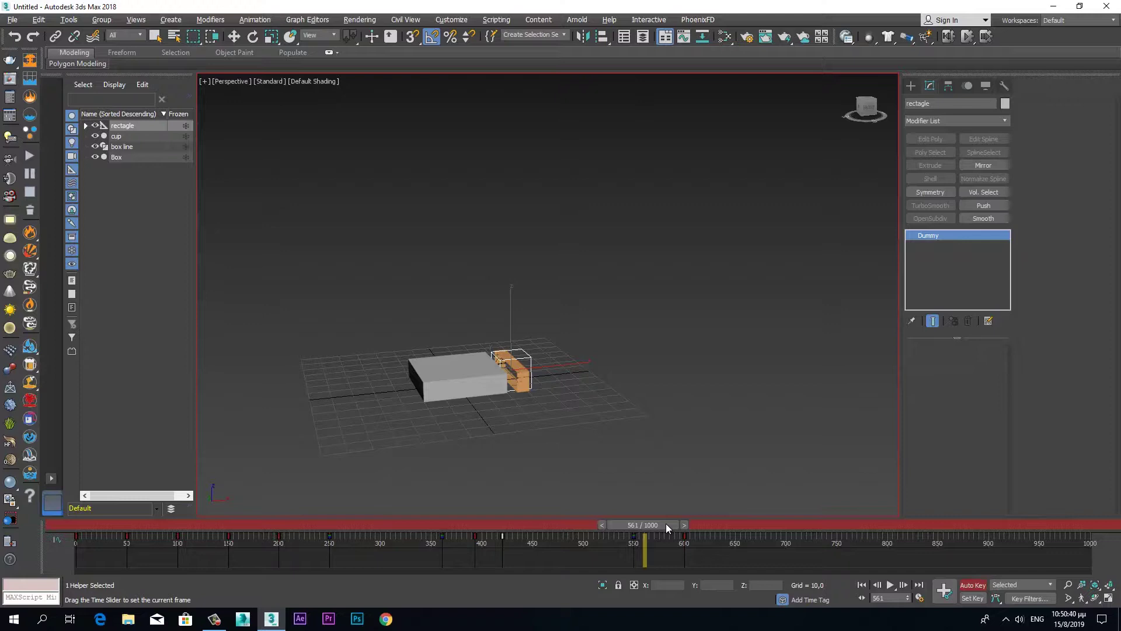
key("w")
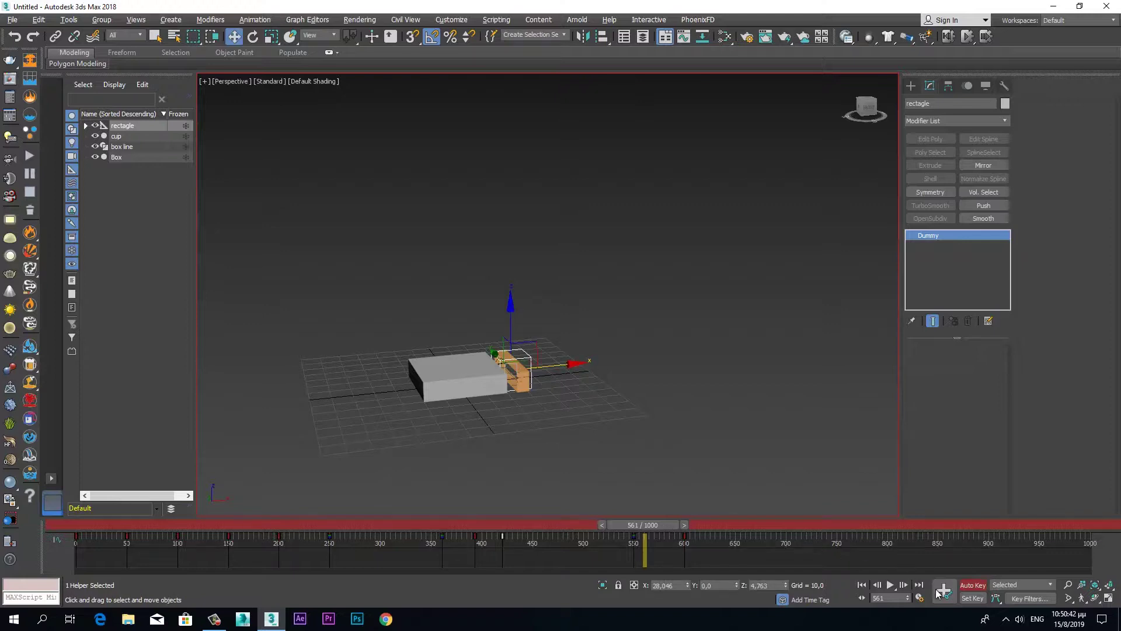
left_click_drag(661, 524, 698, 513)
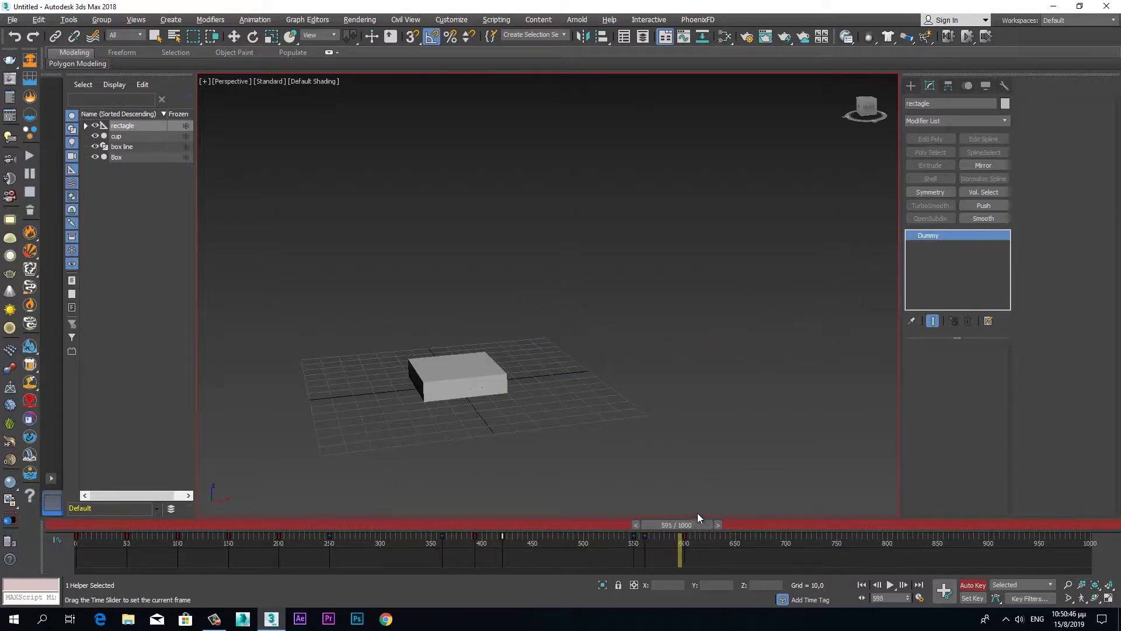
left_click_drag(697, 513, 700, 513)
middle_click_drag(710, 492, 482, 401)
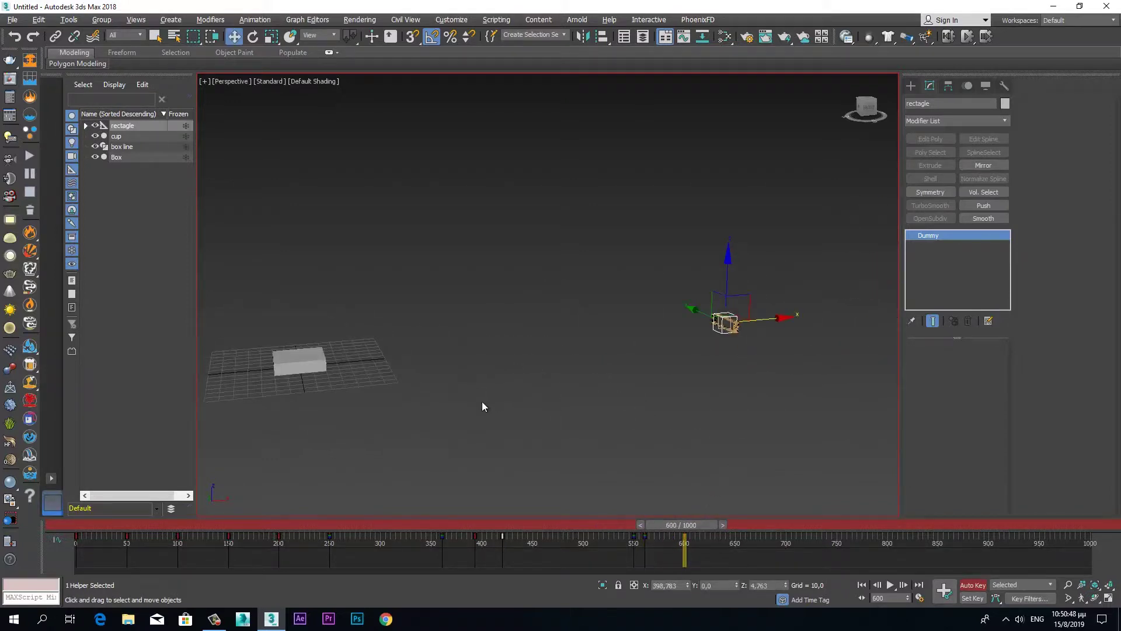
scroll(482, 406, "down", 3)
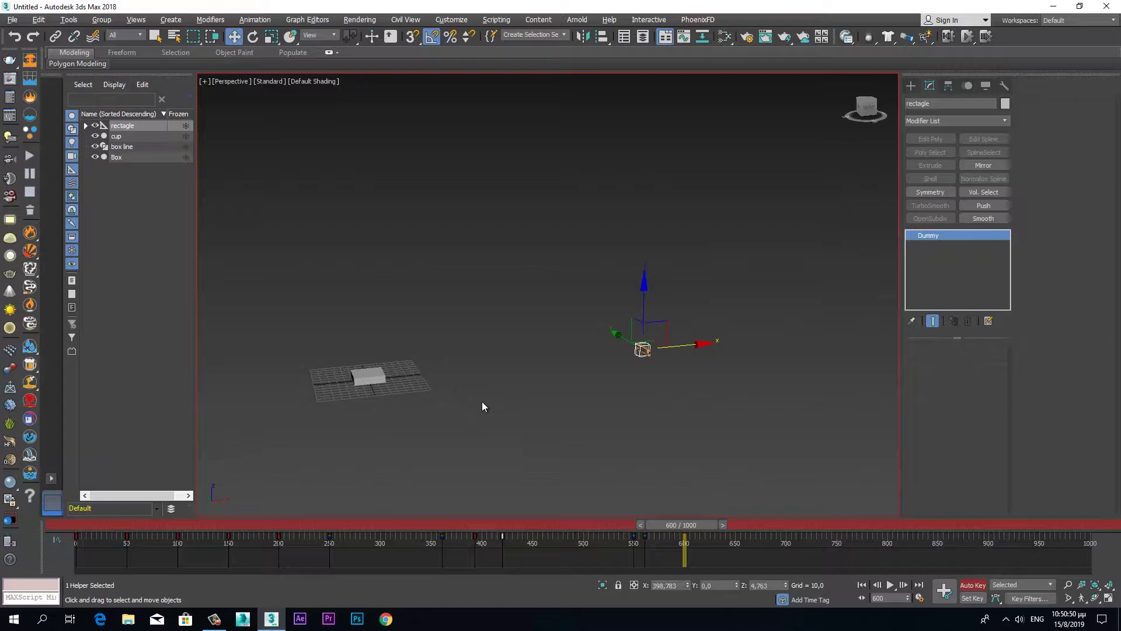
Rotate the dummy 440° about its X axis at frame 600.
key("e")
left_click_drag(659, 527, 624, 540)
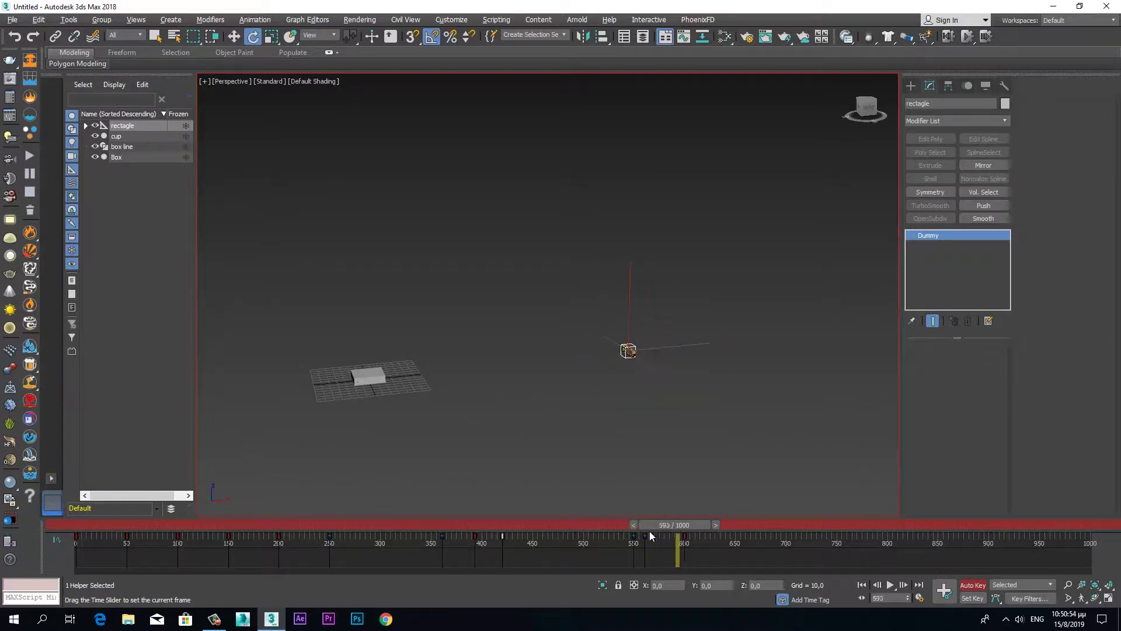
key("e")
left_click(685, 521)
left_click(603, 525)
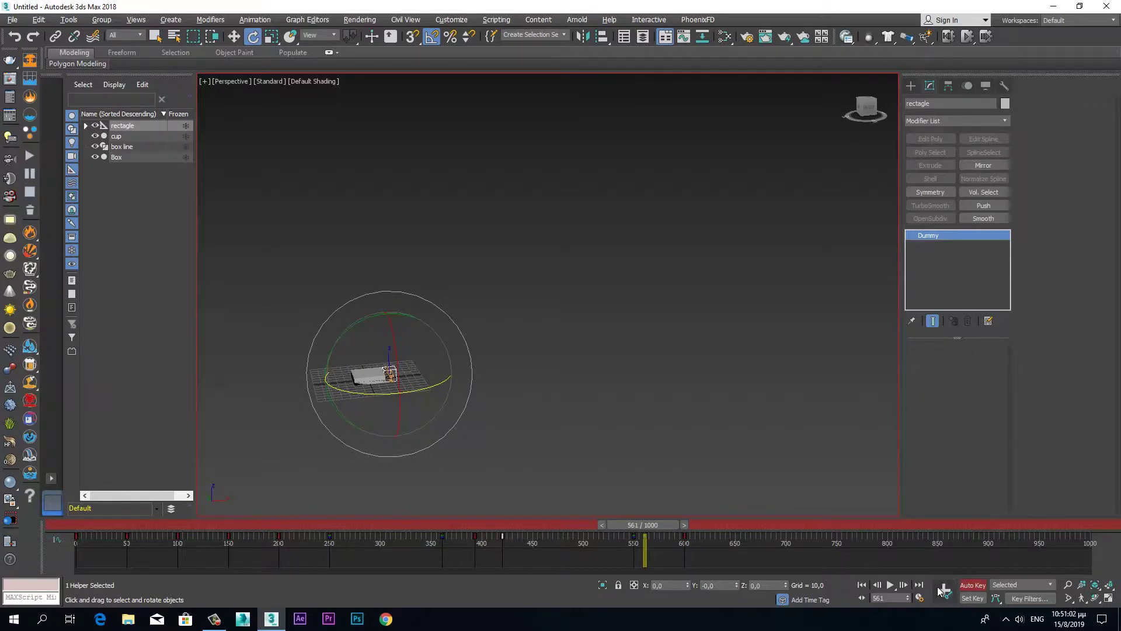
left_click_drag(667, 526, 706, 525)
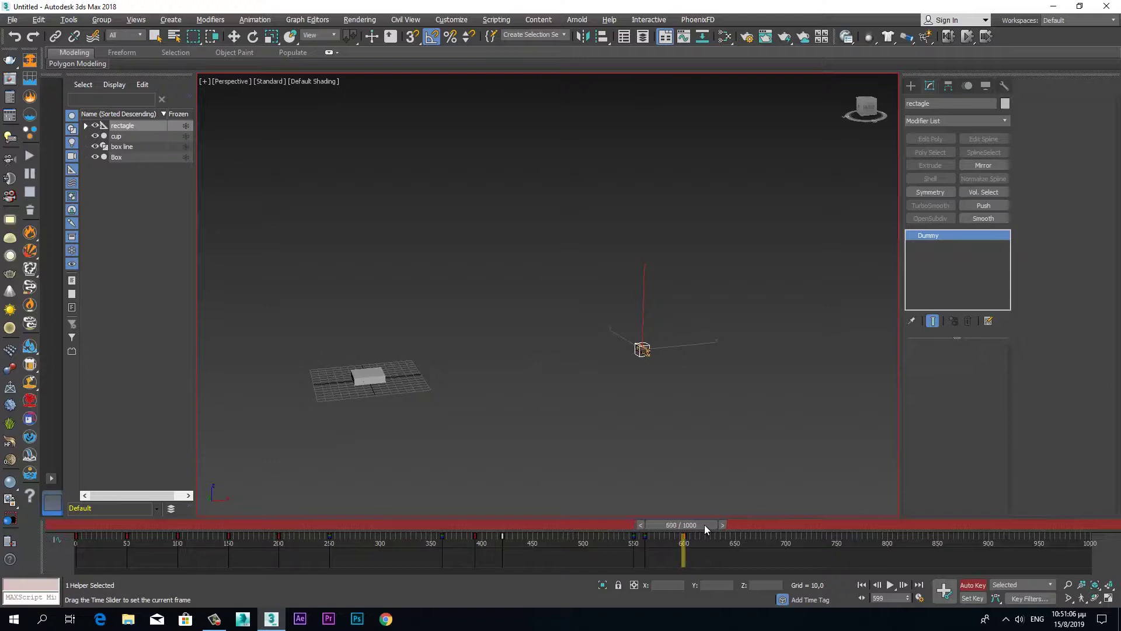
left_click(643, 524)
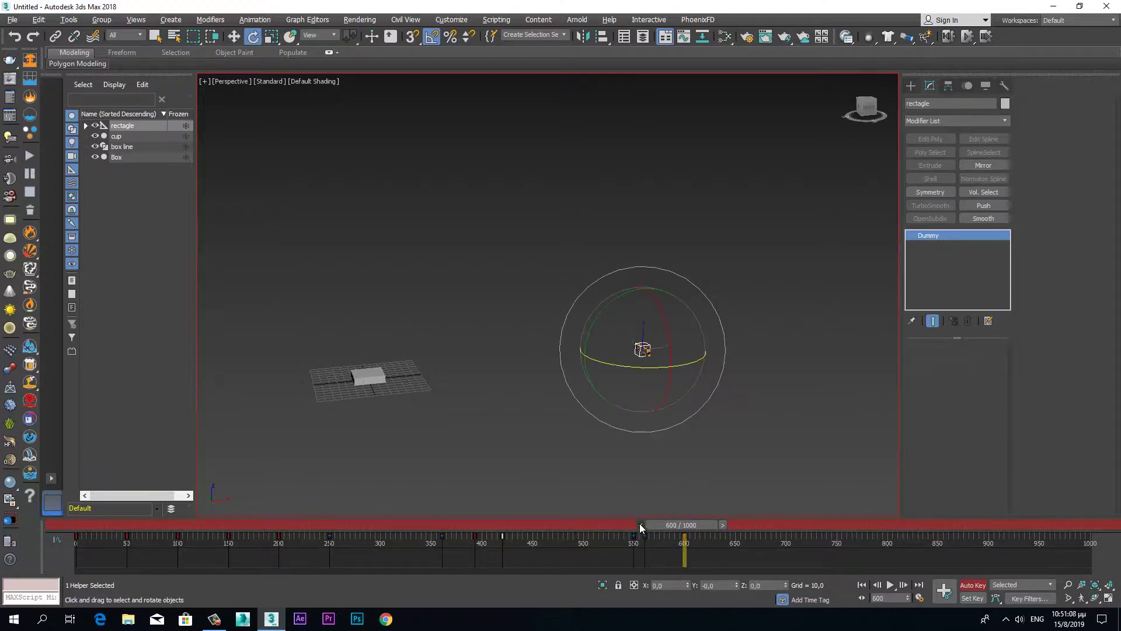
mouse_move(665, 327)
left_mouse_down()
mouse_move(706, 583)
mouse_move(749, 136)
left_mouse_up()
Scrub back to preview the spin and zoom in closer to the box.
mouse_move(709, 524)
left_mouse_down()
mouse_move(654, 538)
mouse_move(737, 501)
mouse_move(643, 537)
mouse_move(516, 552)
mouse_move(530, 548)
left_mouse_up()
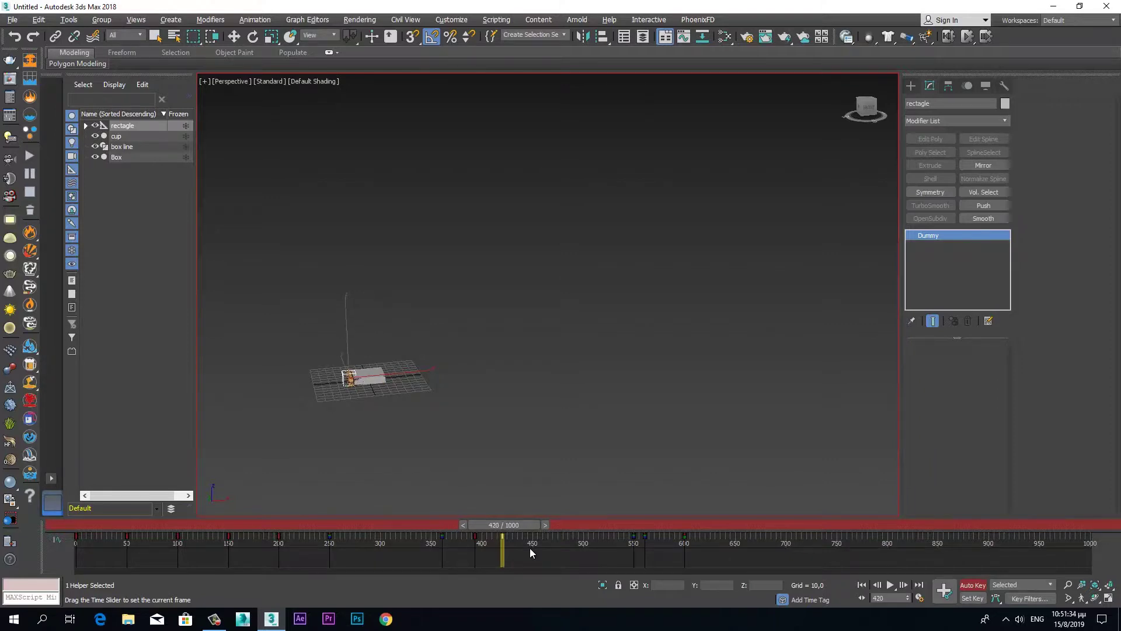
left_click_drag(531, 548, 541, 545)
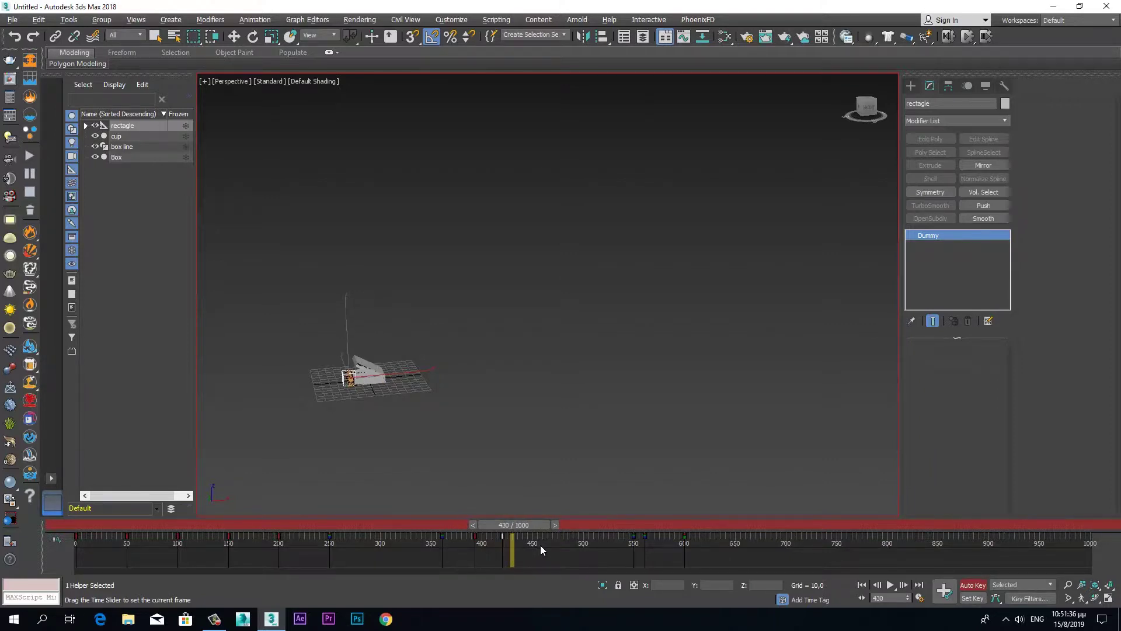
key("e")
middle_click_drag(444, 420, 633, 445)
scroll(645, 439, "up", 2)
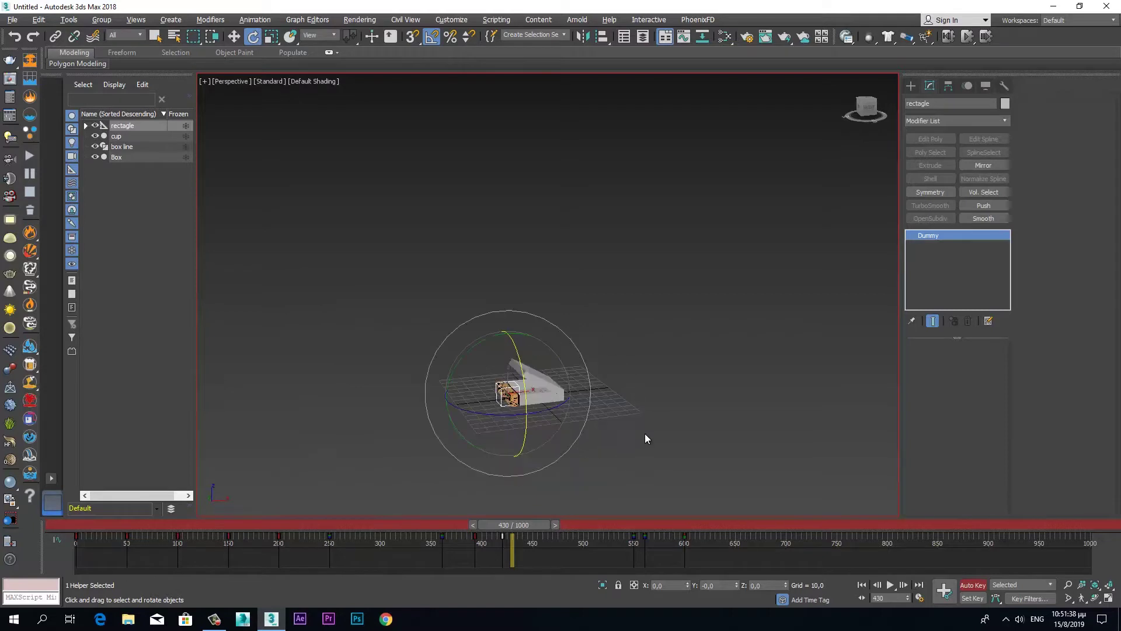
scroll(577, 431, "up", 3)
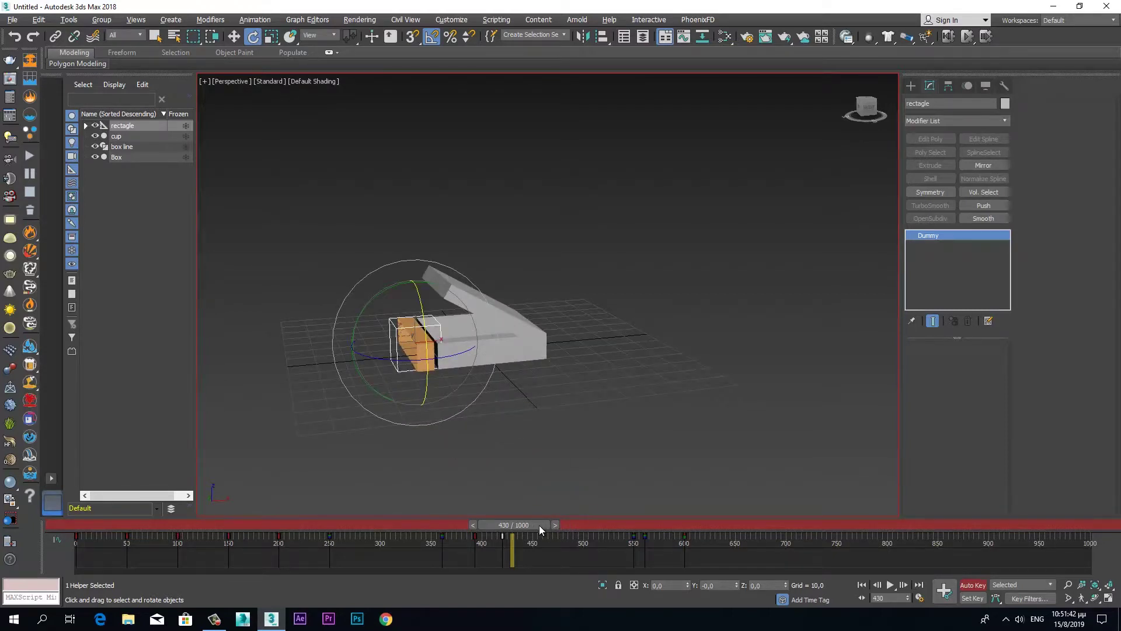
Scrub from frame 421 to frame 450 to watch the lid open, with Rotate active.
left_click(473, 525)
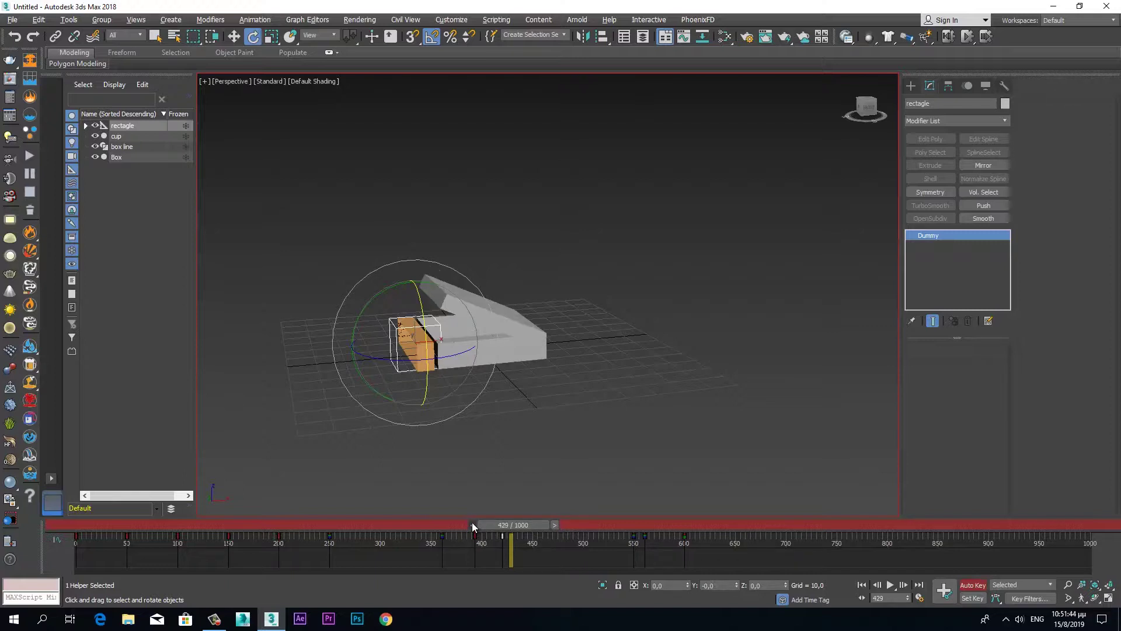
left_click_drag(489, 524, 487, 523)
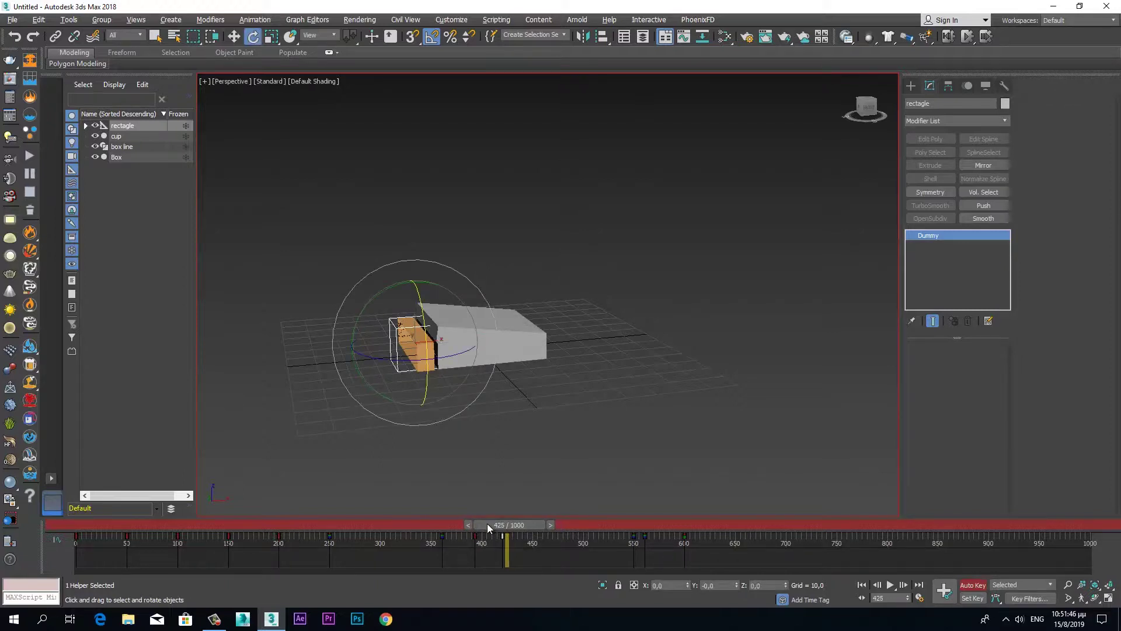
left_click_drag(481, 523, 479, 527)
key("e")
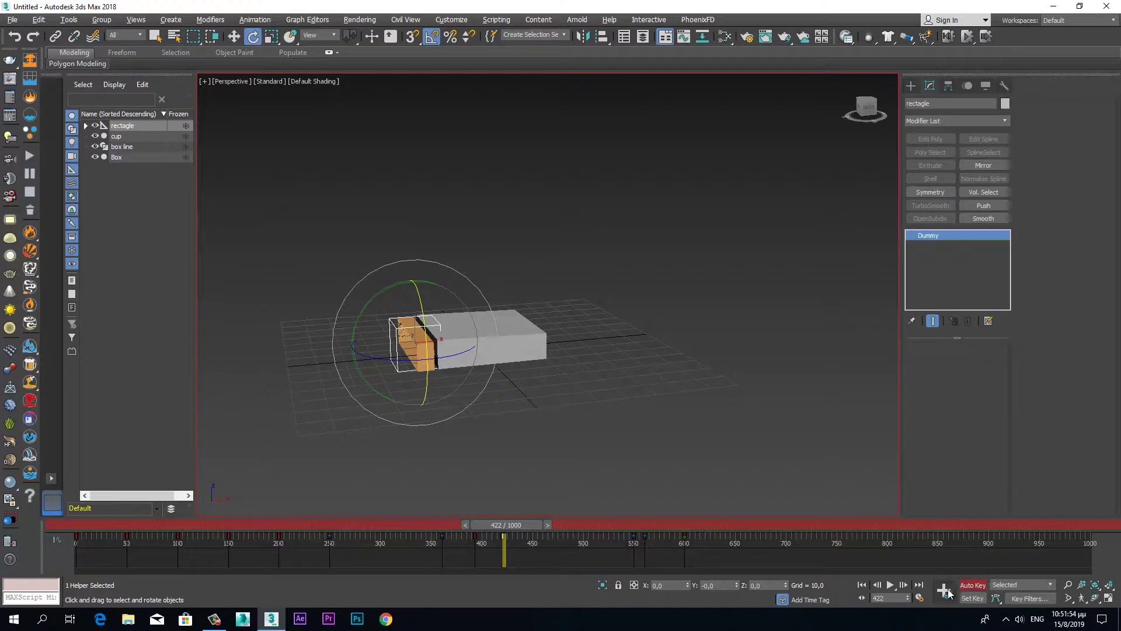
left_click(465, 526)
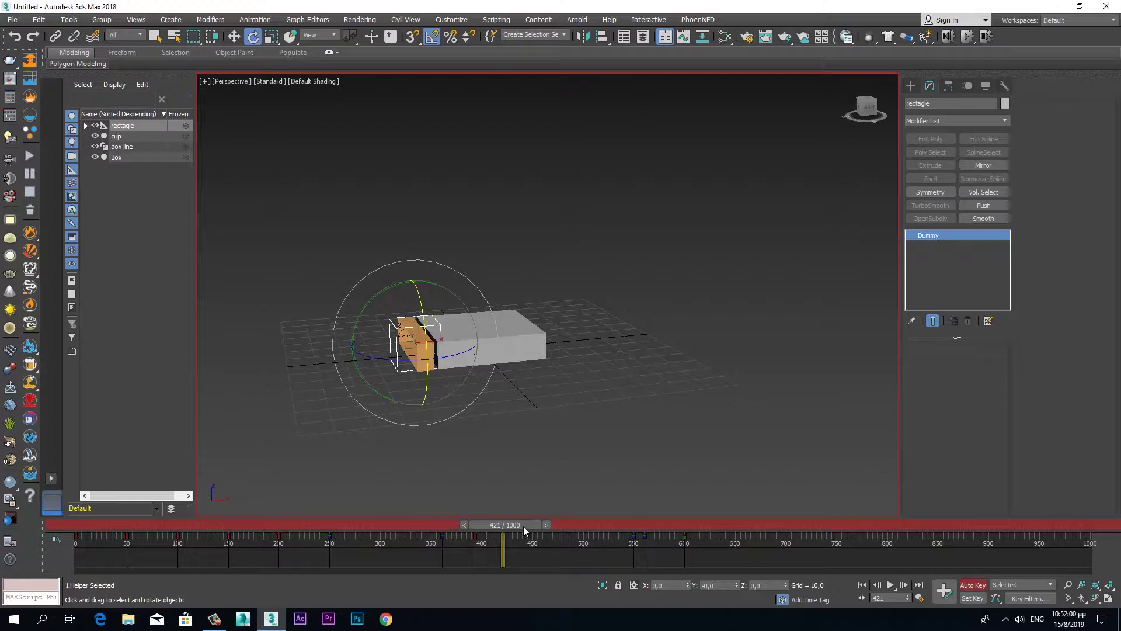
left_click(544, 527)
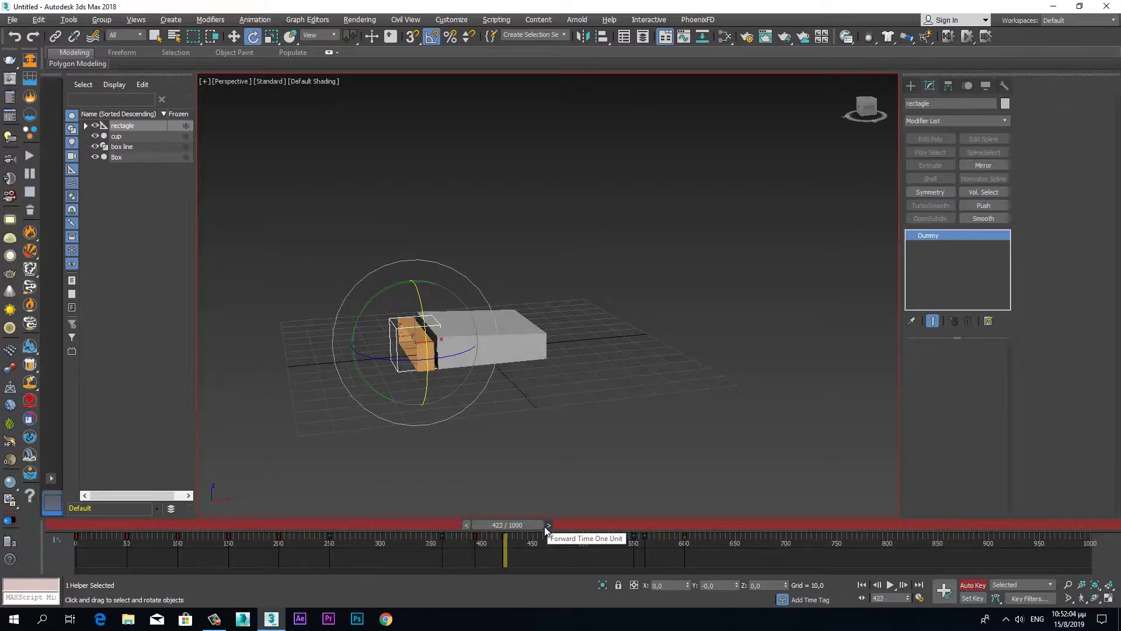
left_click_drag(531, 524, 558, 524)
key("e")
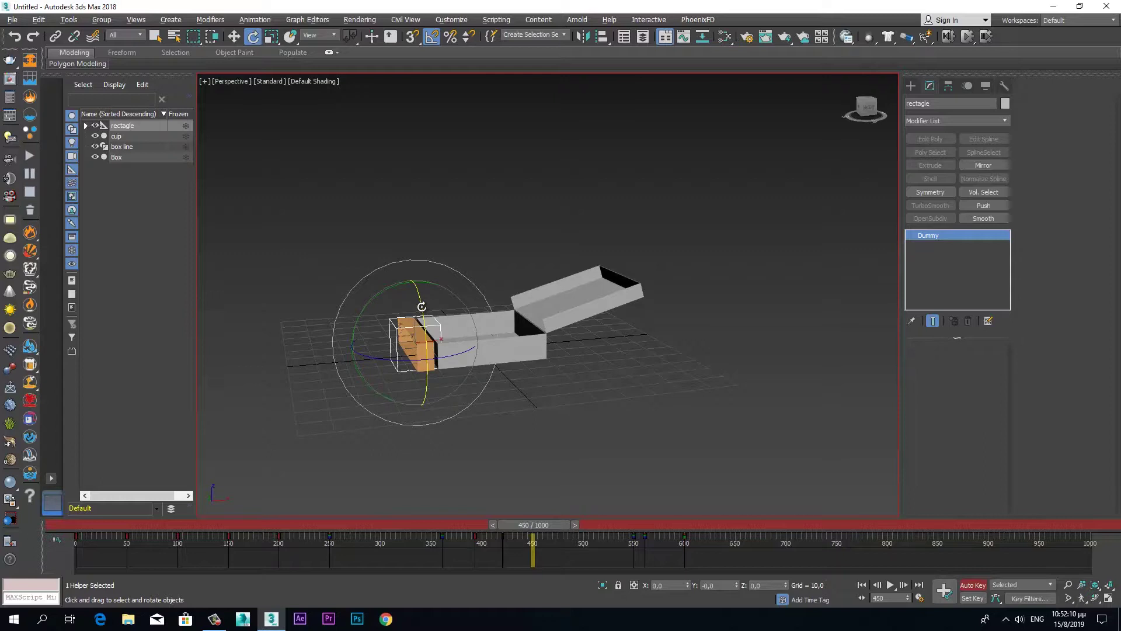
Spin the orange piece about X at frame 450, then scrub to review its motion.
left_click_drag(422, 313, 458, 600)
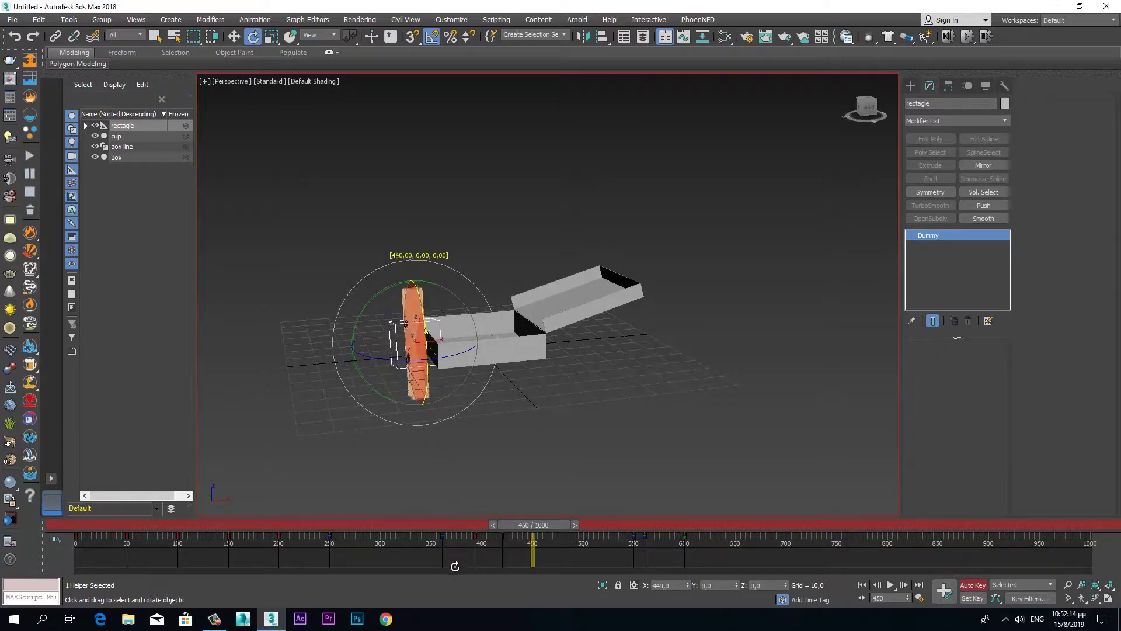
left_click_drag(458, 599, 480, 115)
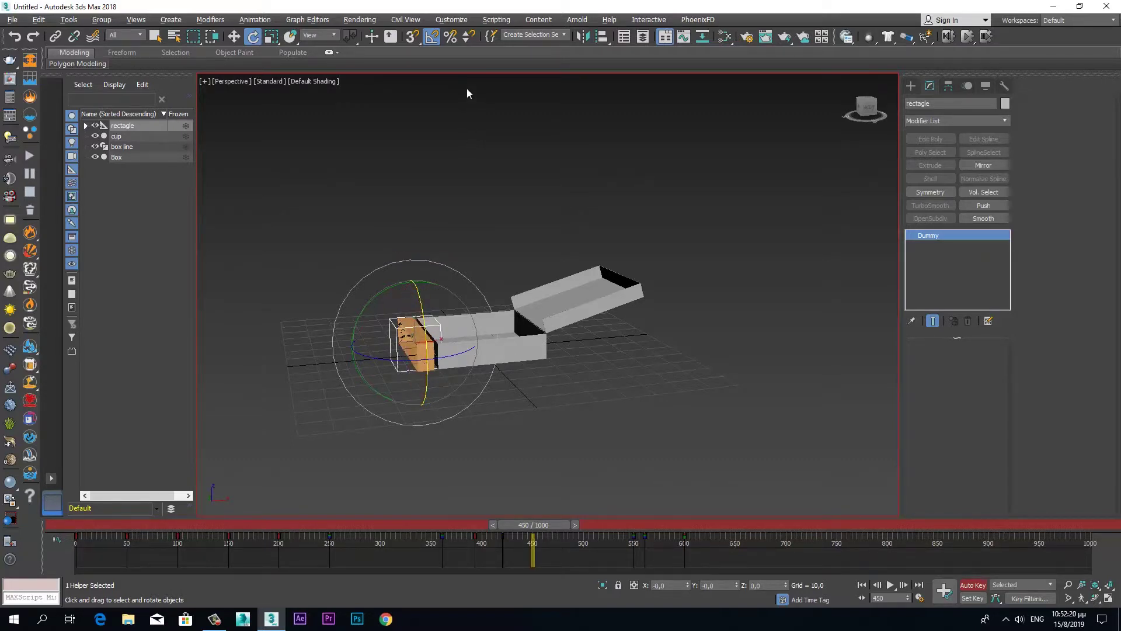
mouse_move(563, 528)
left_mouse_down()
mouse_move(516, 543)
mouse_move(684, 476)
left_mouse_up()
key("e")
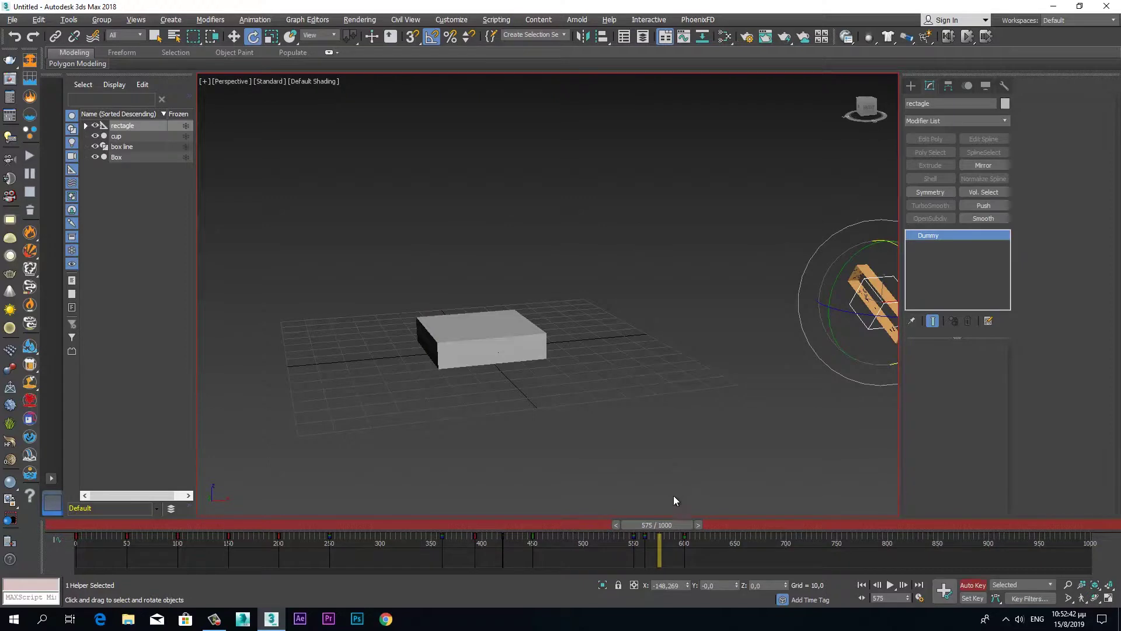
left_click_drag(688, 529, 562, 572)
Rotate the board back about X at frame 450 until upright, then scrub back to frame 415.
key("e")
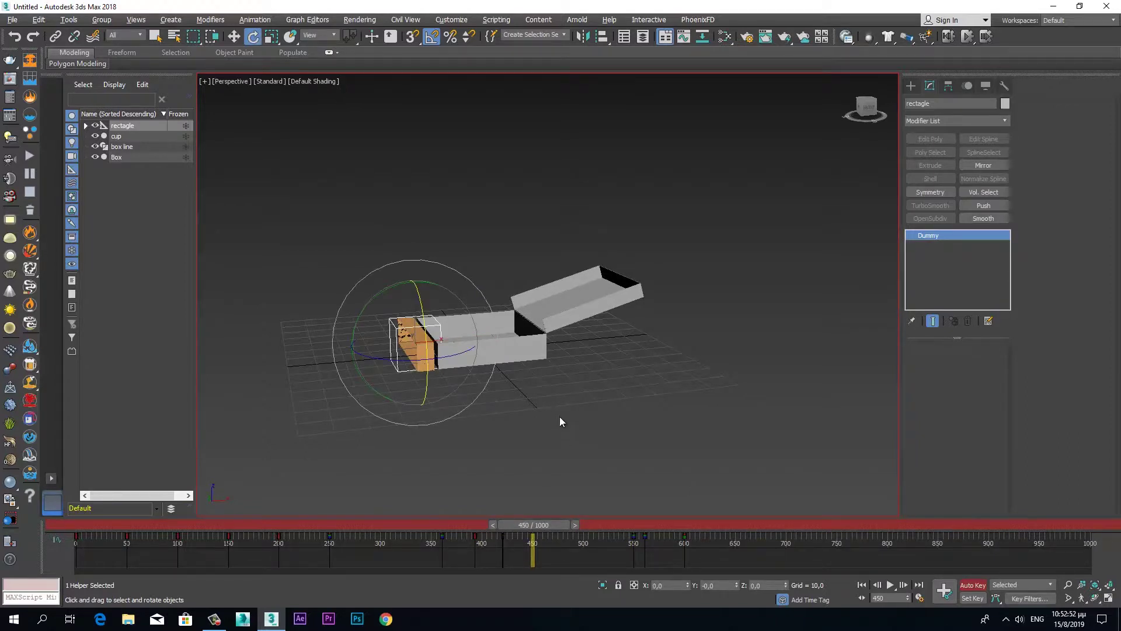
mouse_move(425, 398)
left_mouse_down()
mouse_move(413, 199)
mouse_move(343, 479)
left_mouse_up()
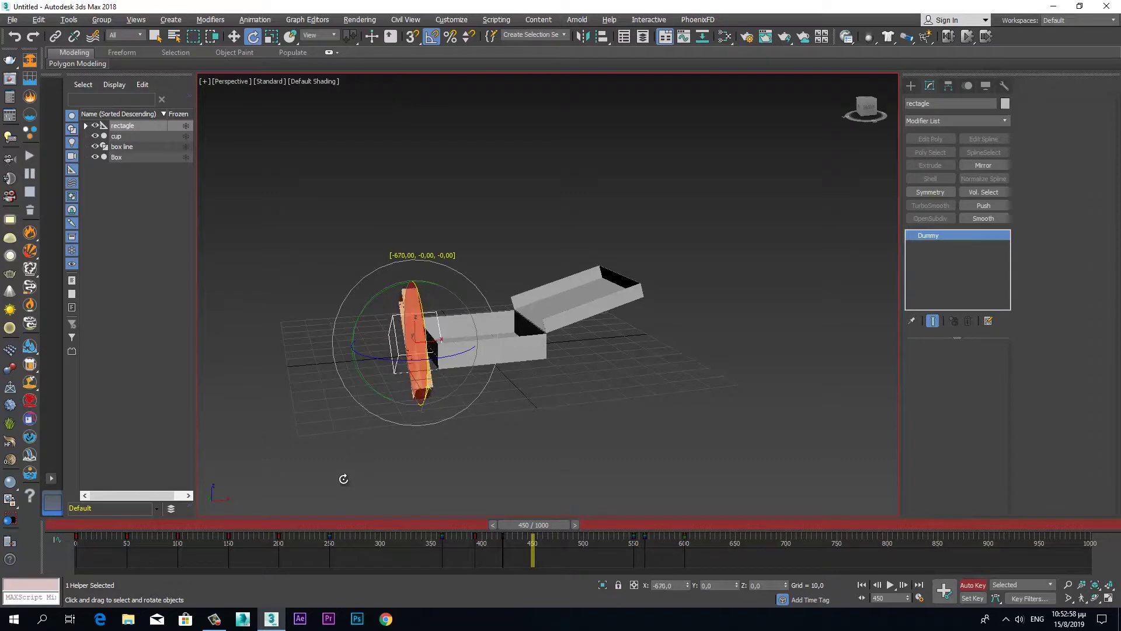
left_click_drag(343, 479, 377, 477)
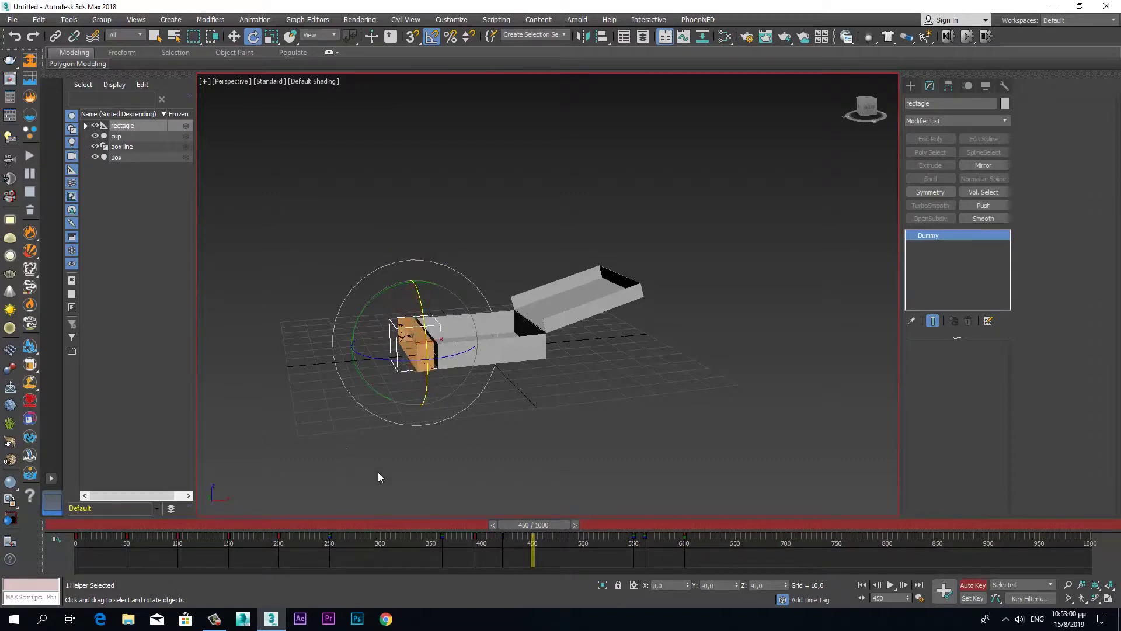
mouse_move(563, 526)
left_mouse_down()
mouse_move(438, 546)
mouse_move(623, 539)
mouse_move(692, 573)
mouse_move(647, 591)
mouse_move(685, 594)
mouse_move(515, 627)
left_mouse_up()
key("e")
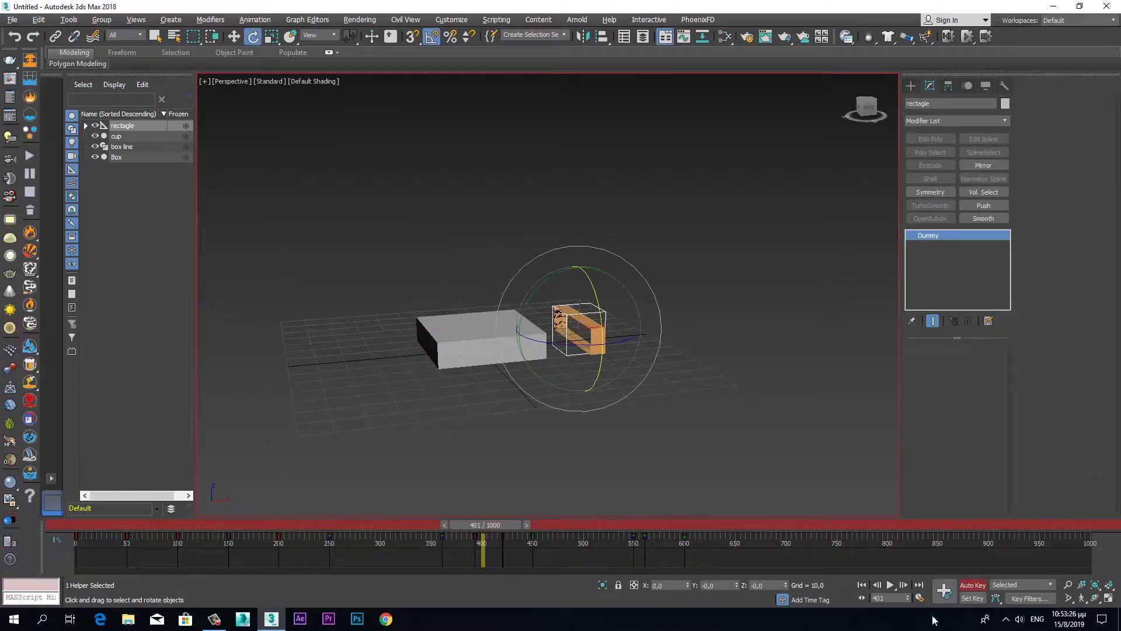
left_click(889, 585)
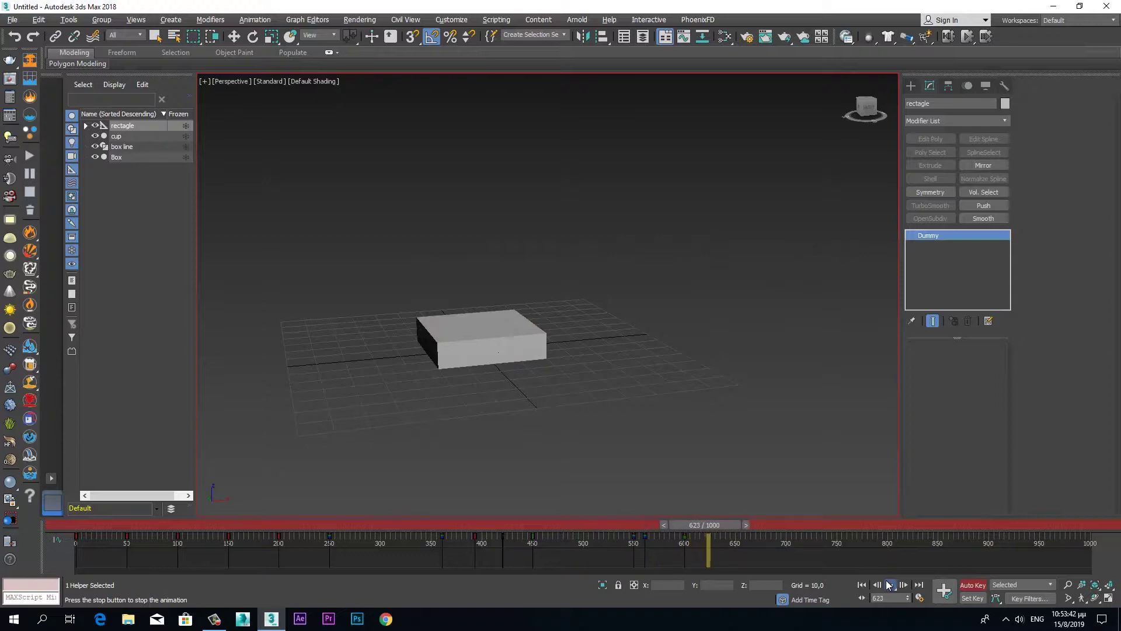
left_click(889, 584)
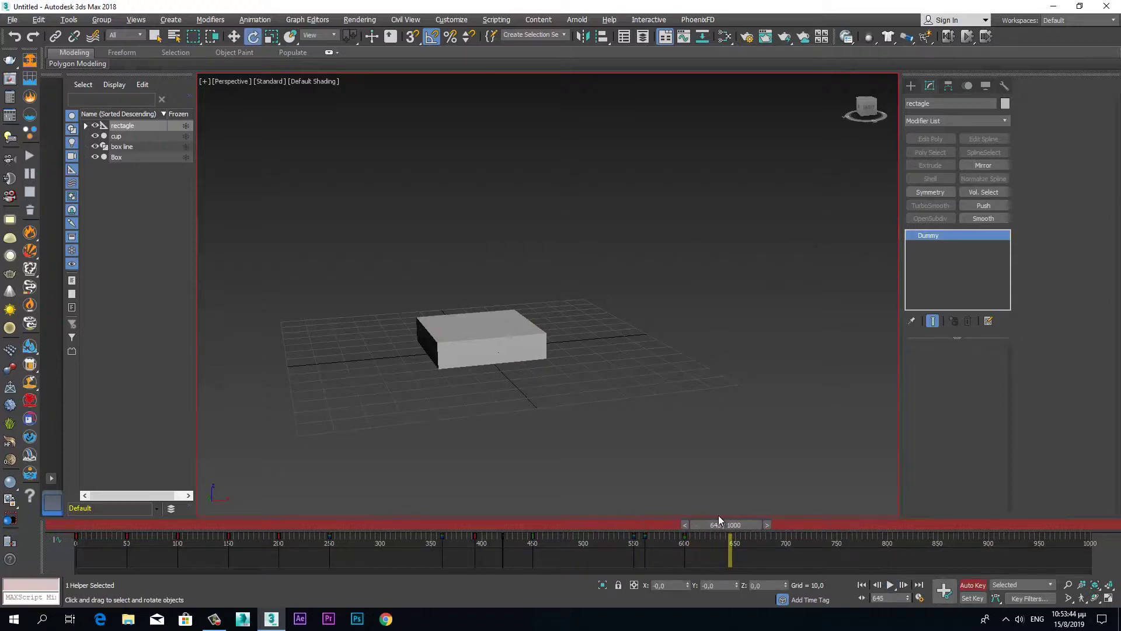
mouse_move(749, 527)
left_mouse_down()
mouse_move(646, 527)
mouse_move(656, 525)
mouse_move(514, 544)
mouse_move(538, 544)
left_mouse_up()
Turn off Auto Key and maximize the Front viewport.
key("e")
left_click(973, 585)
key("alt+w")
right_click(717, 244)
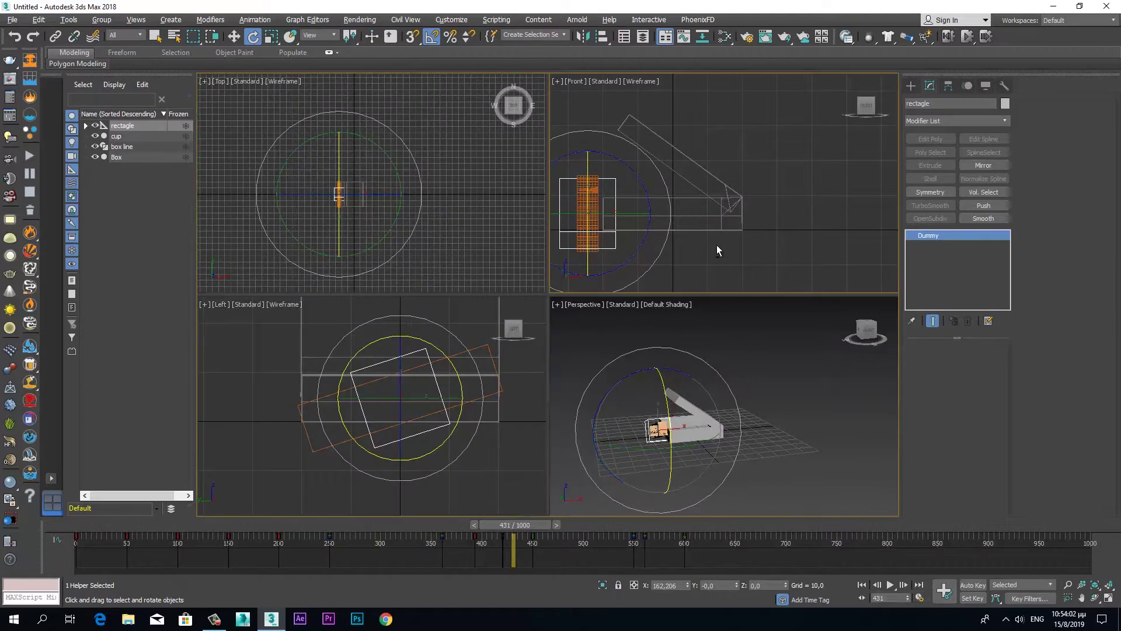
key("alt+w")
middle_click_drag(618, 355, 688, 333)
Draw a circle spline of radius about 40.65 around the box corner.
left_click(911, 86)
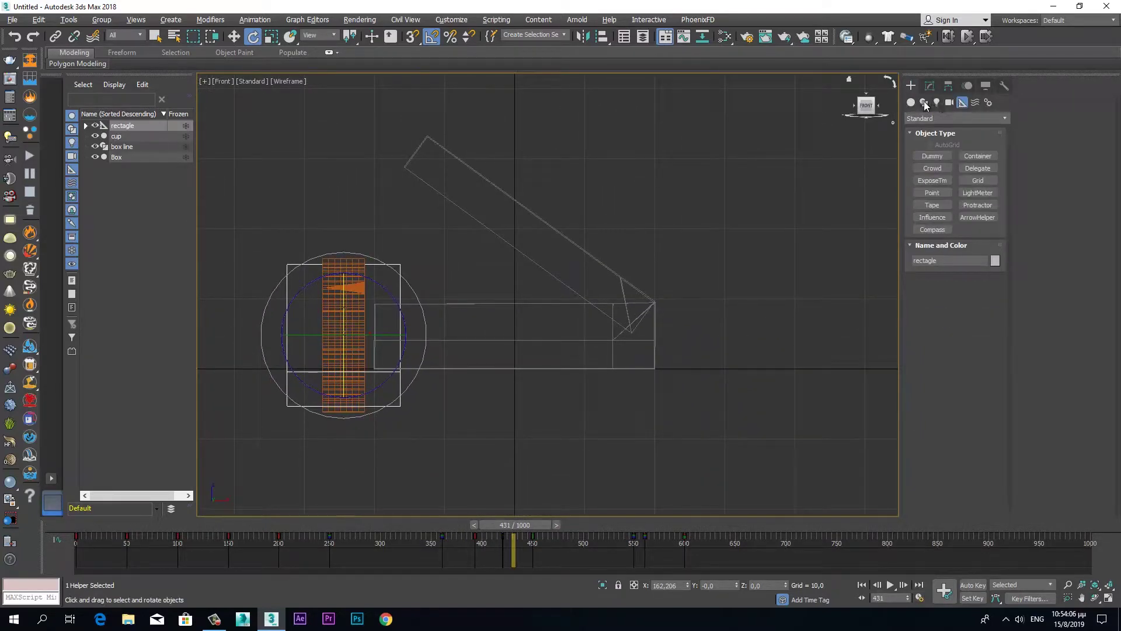
left_click(924, 103)
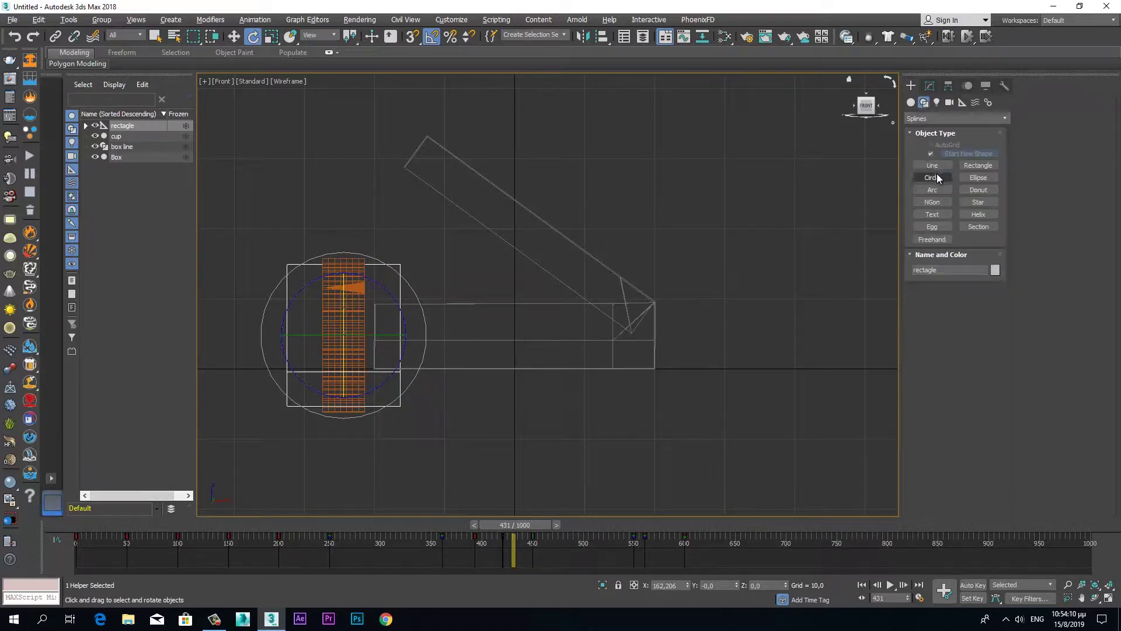
left_click(933, 177)
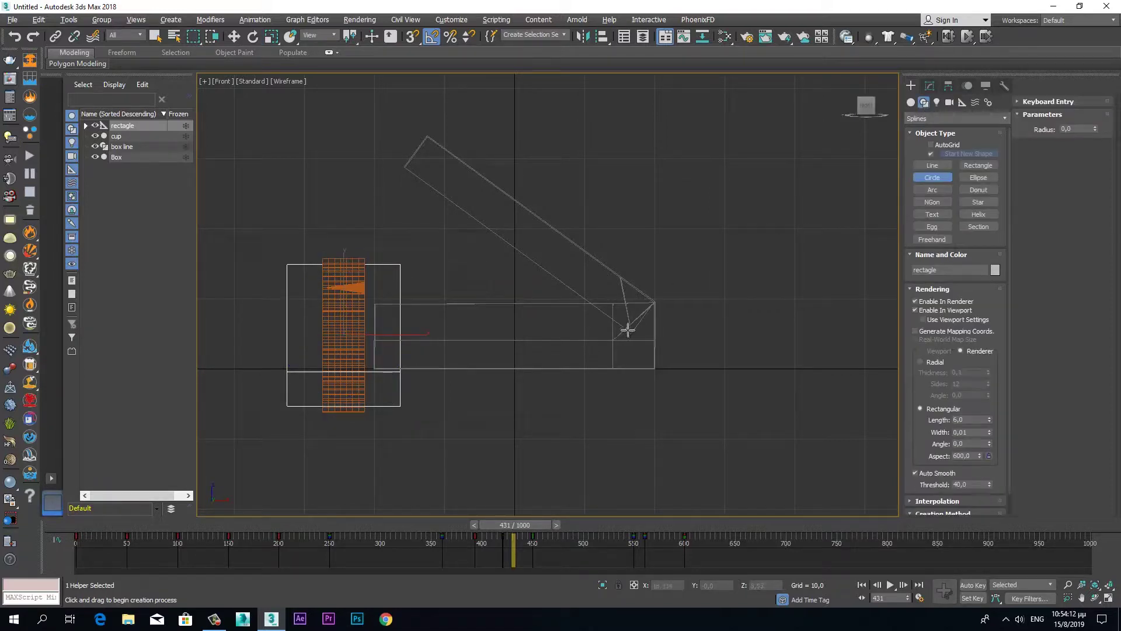
mouse_move(526, 525)
left_mouse_down()
mouse_move(554, 525)
mouse_move(538, 526)
left_mouse_up()
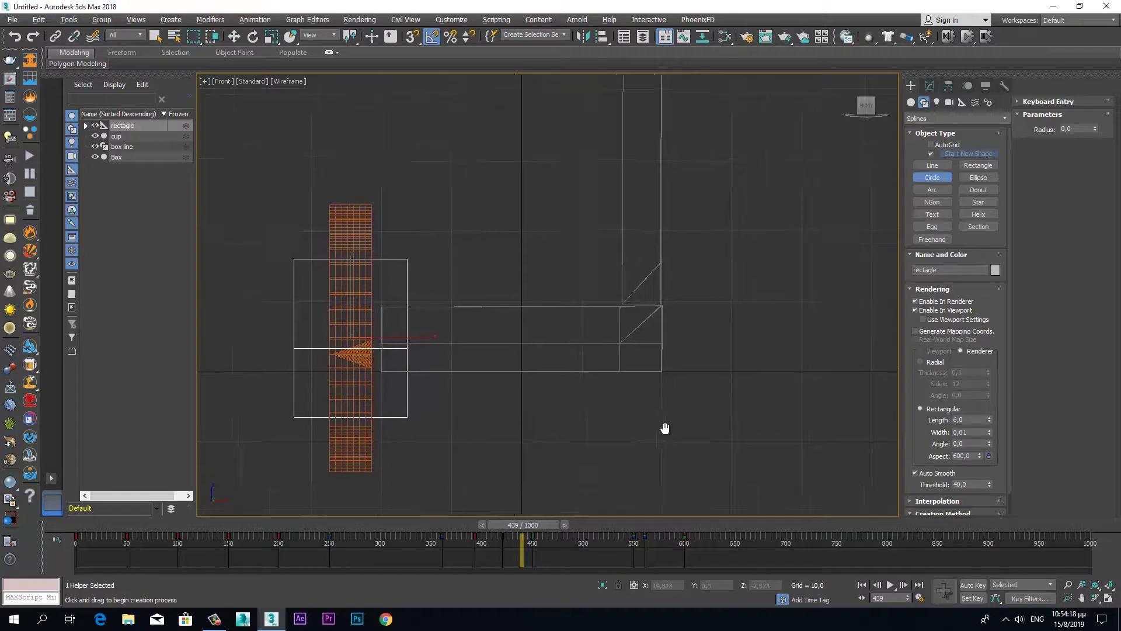
scroll(672, 430, "down", 4)
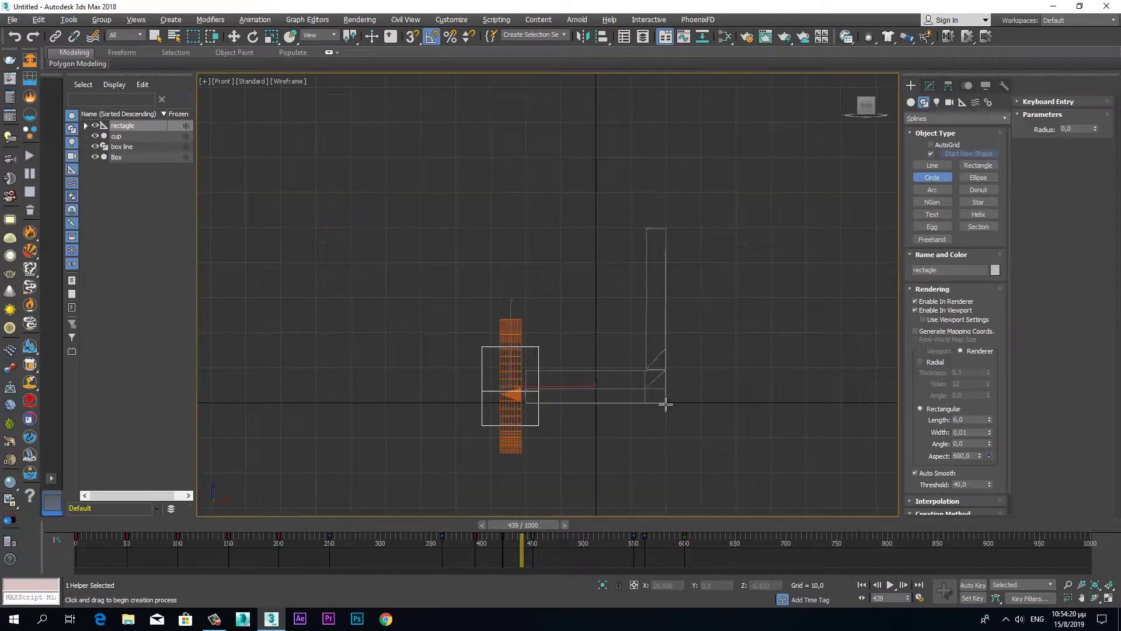
left_click_drag(666, 403, 673, 249)
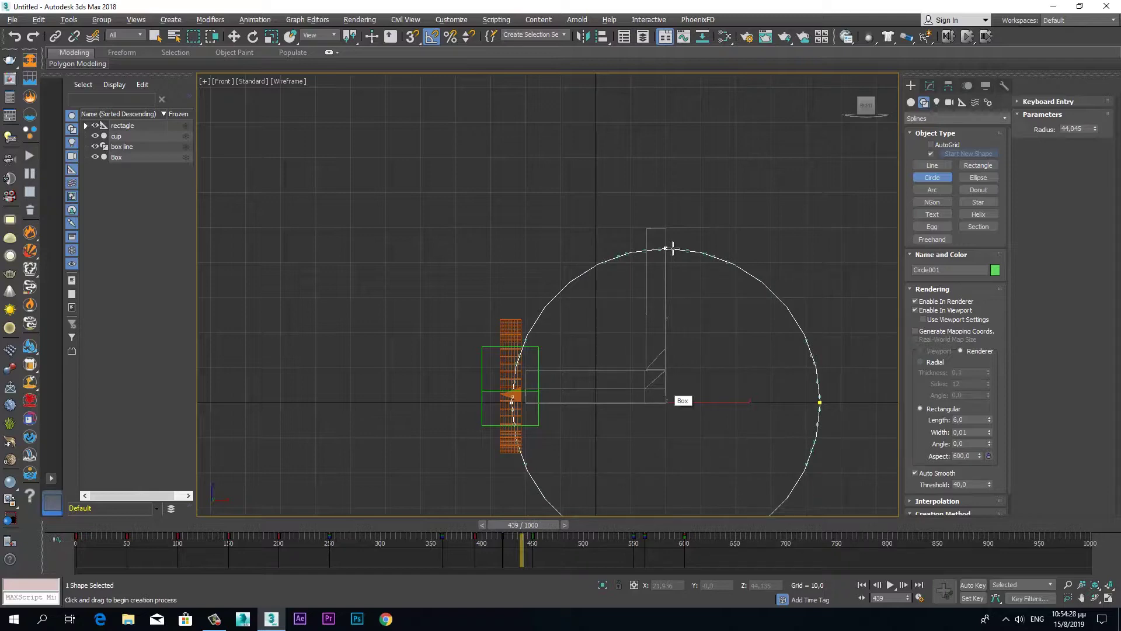
left_click_drag(673, 249, 676, 258)
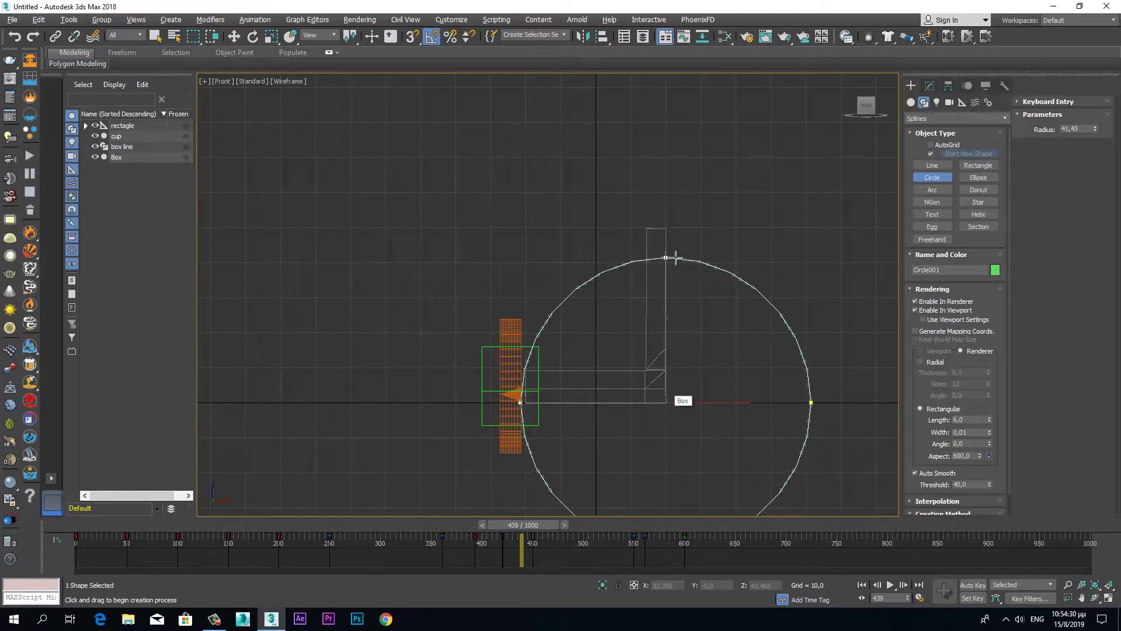
left_click_drag(676, 258, 678, 260)
left_click(233, 36)
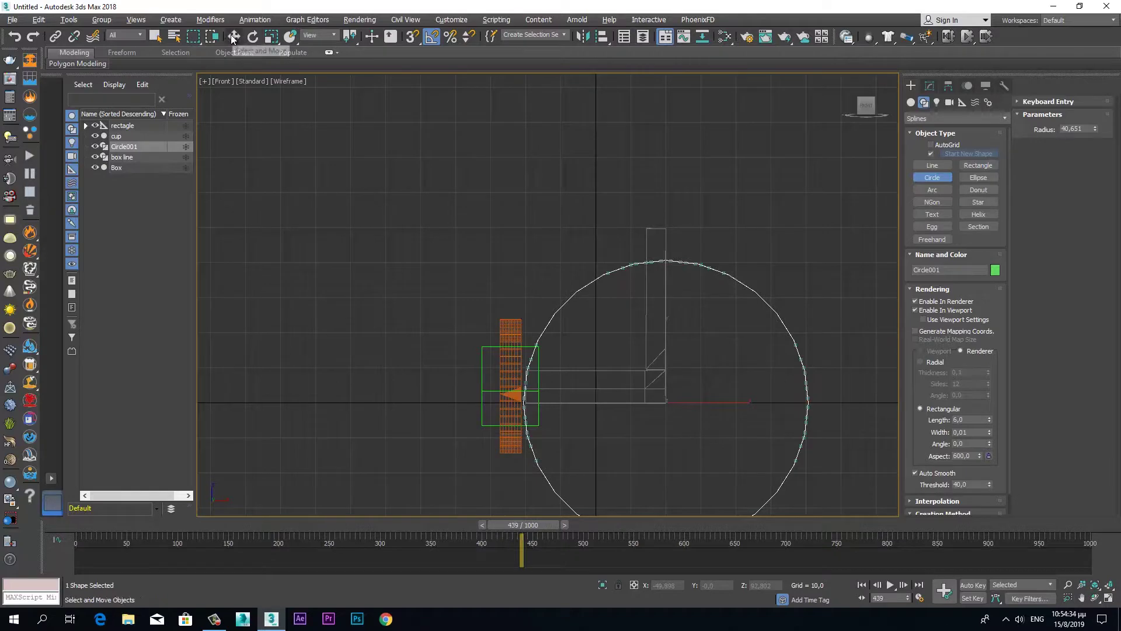
Nudge Circle001 upward, change its Radius to 40, and apply Edit Spline.
left_click_drag(664, 350, 671, 318)
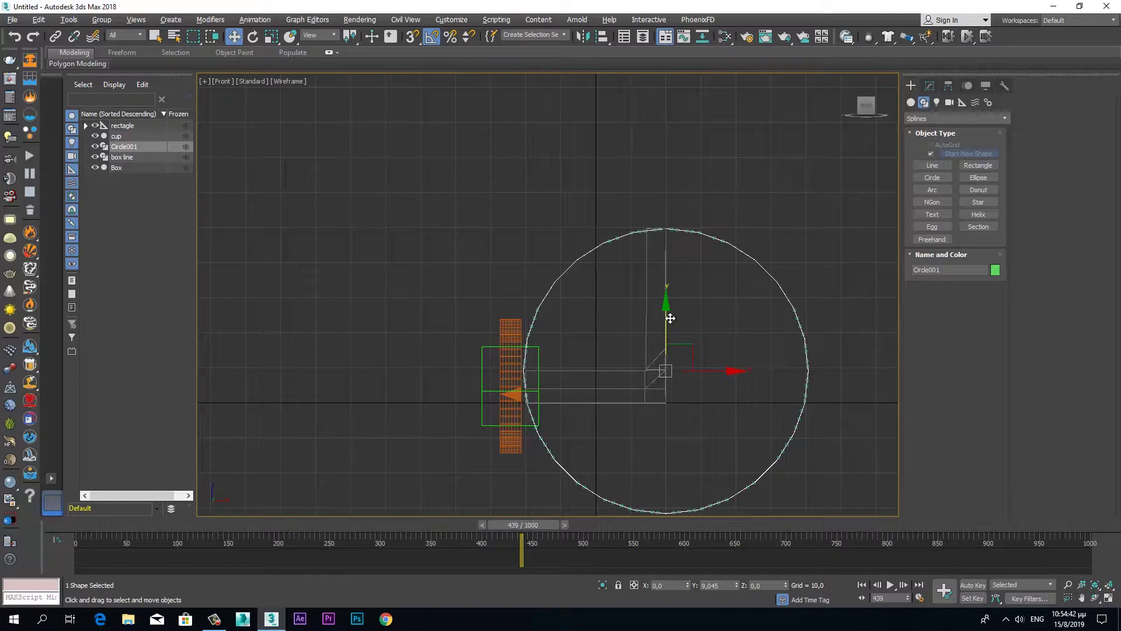
left_click_drag(671, 317, 673, 316)
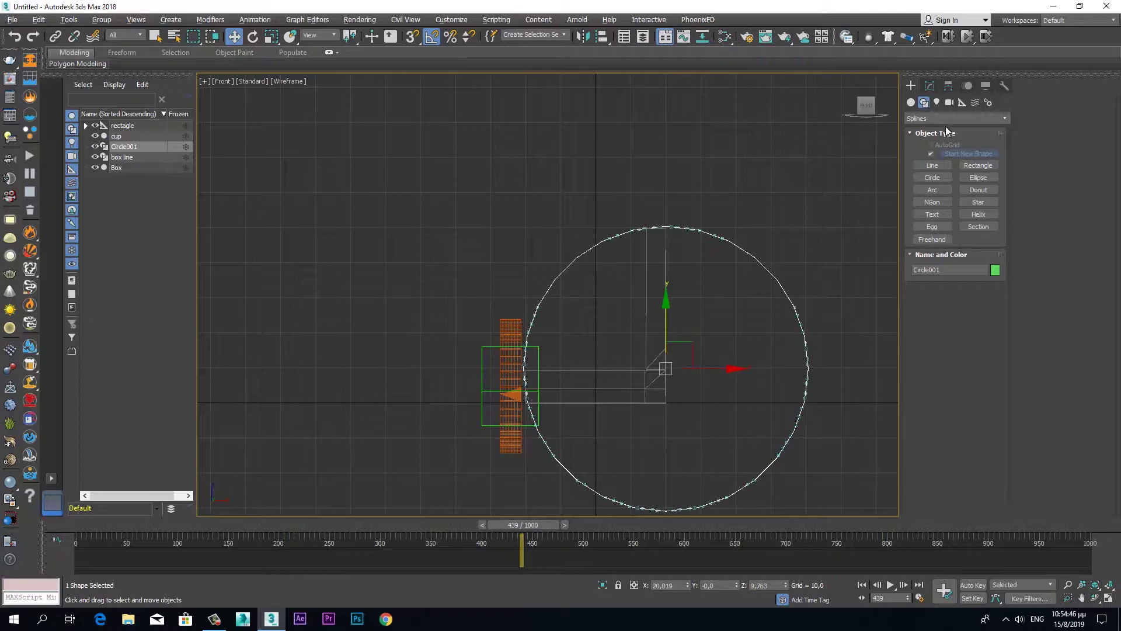
left_click(931, 86)
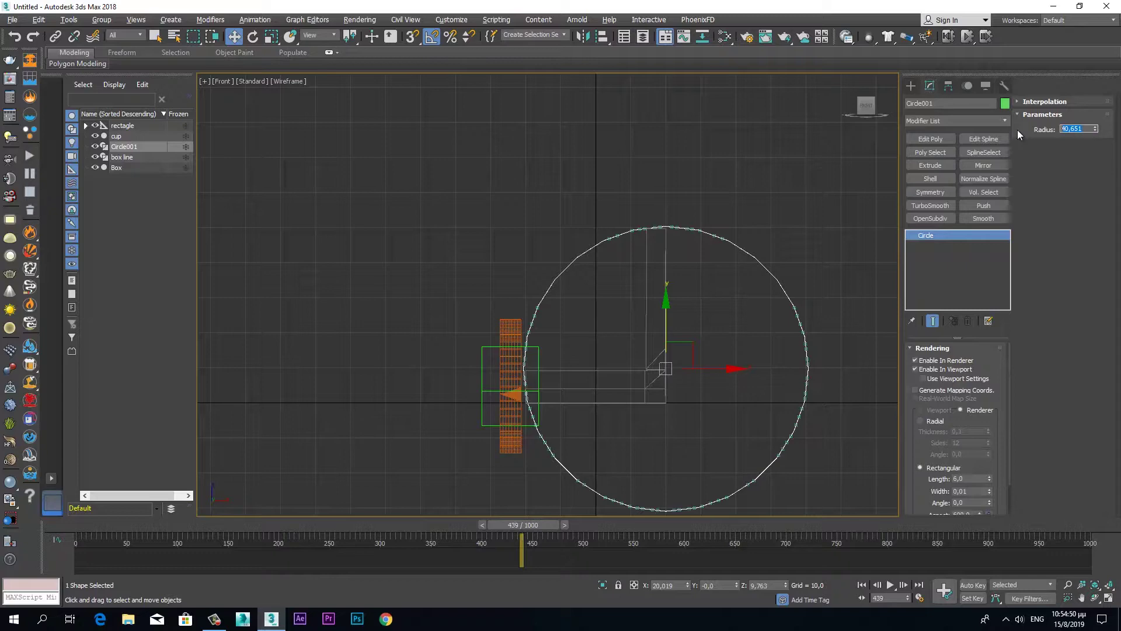
type("40")
key("Return")
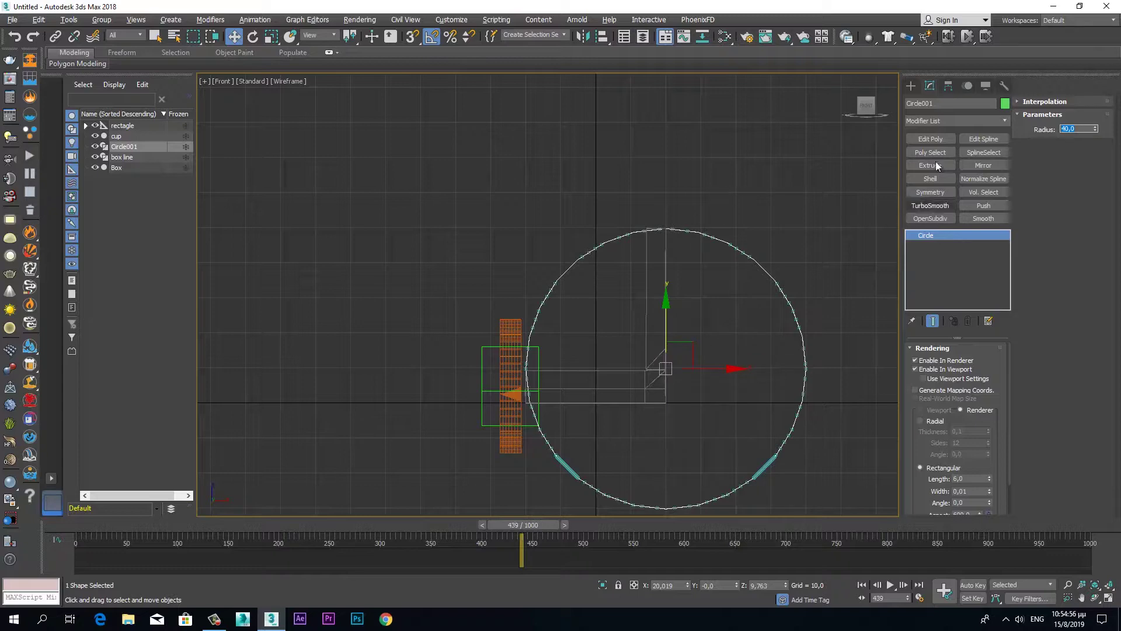
left_click(980, 140)
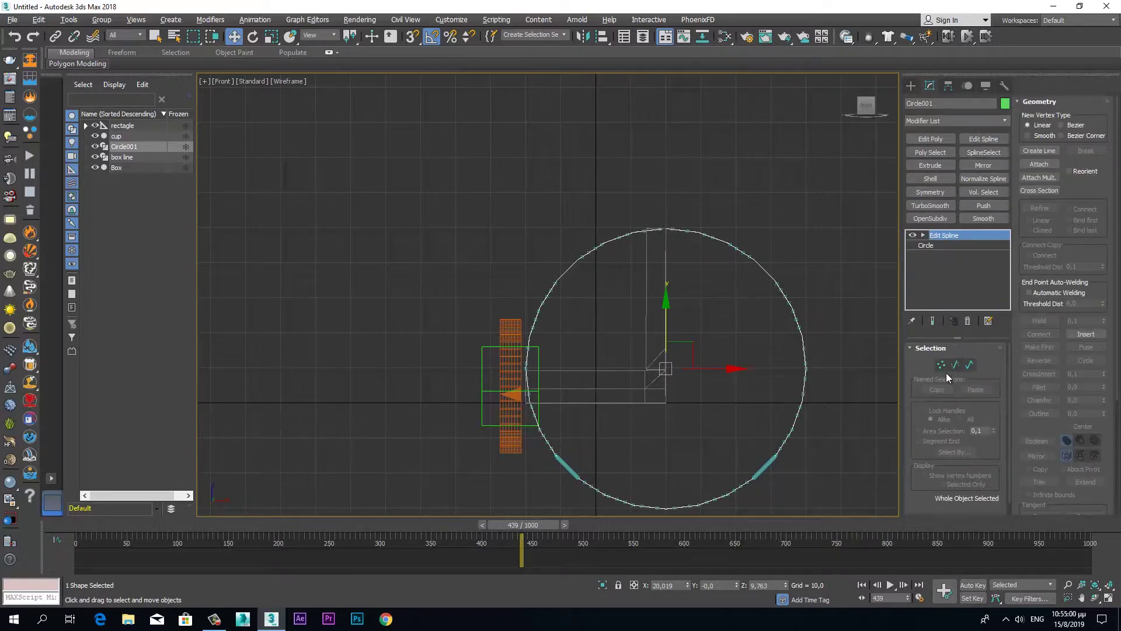
Turn on Adaptive interpolation in Circle001's base Circle parameters.
left_click(949, 244)
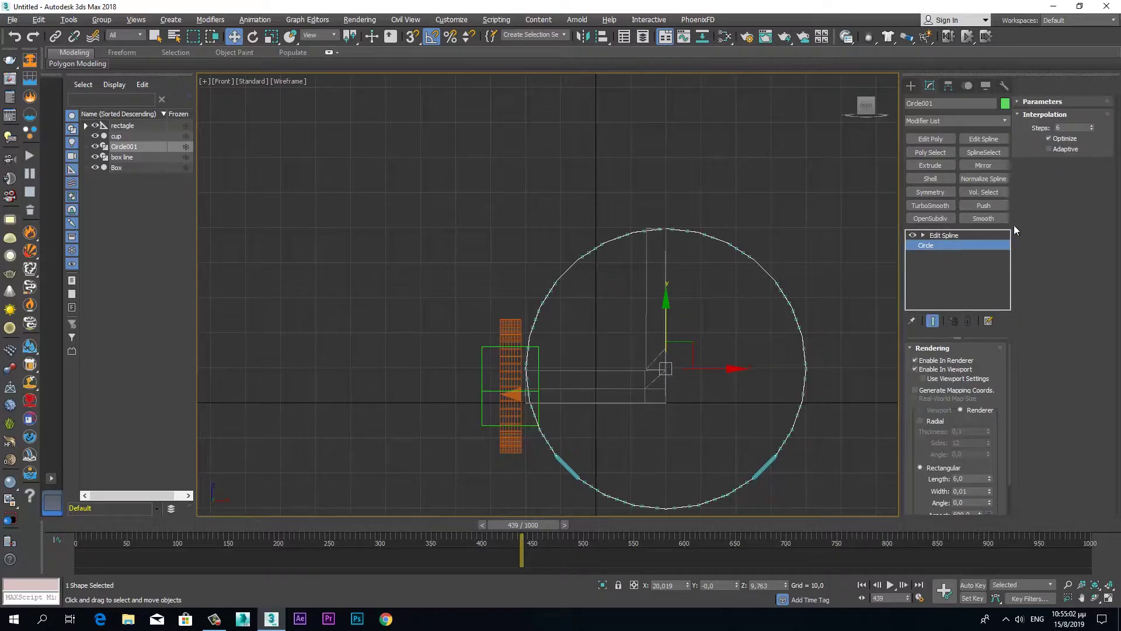
left_click(1049, 149)
left_click(959, 237)
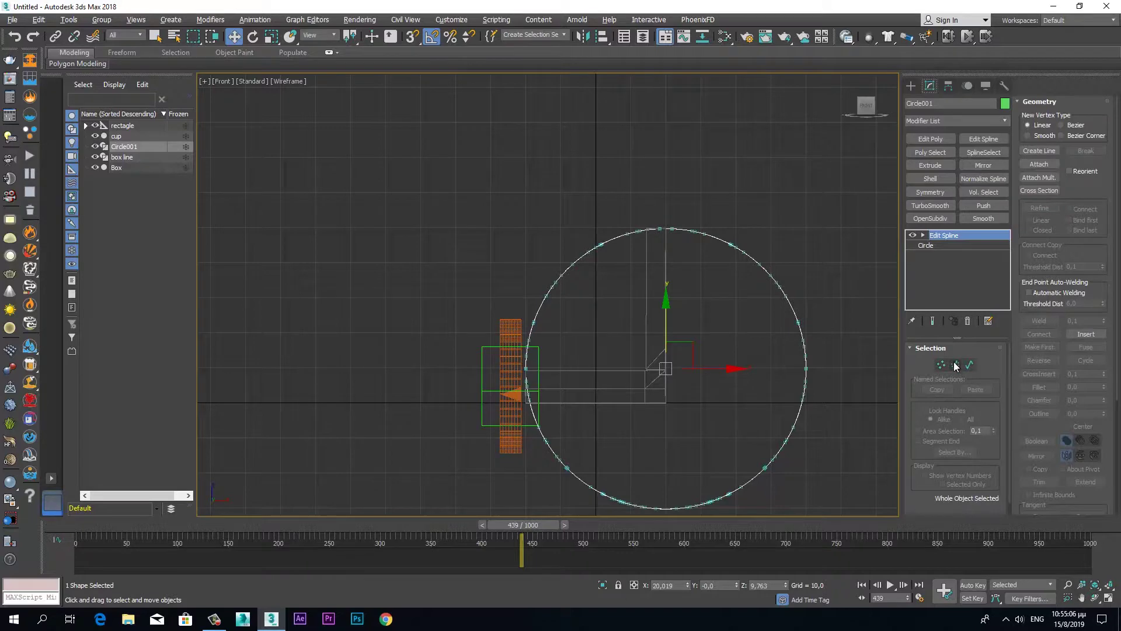
left_click(955, 364)
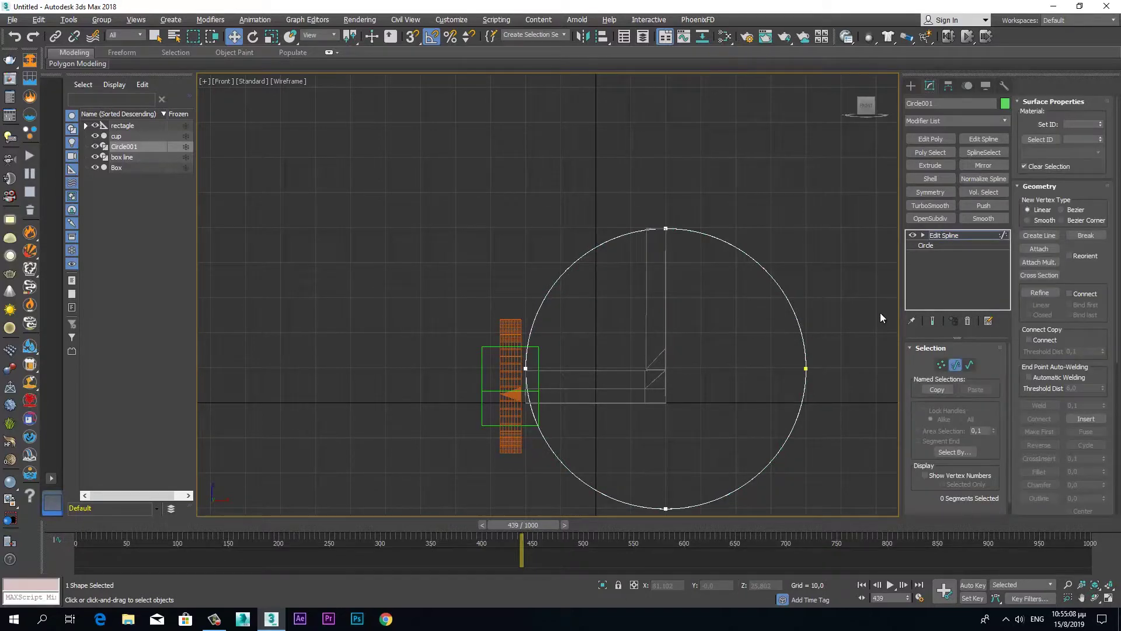
Set Circle001's radius to 39 and return to the Edit Spline level.
left_click(955, 247)
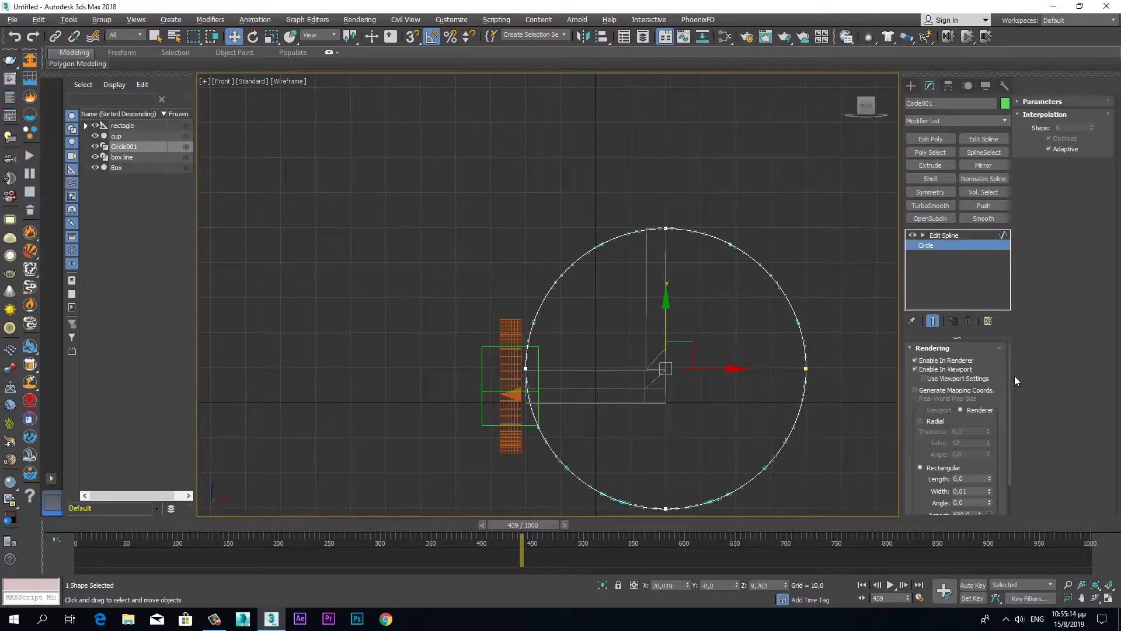
left_click_drag(1007, 421, 1011, 474)
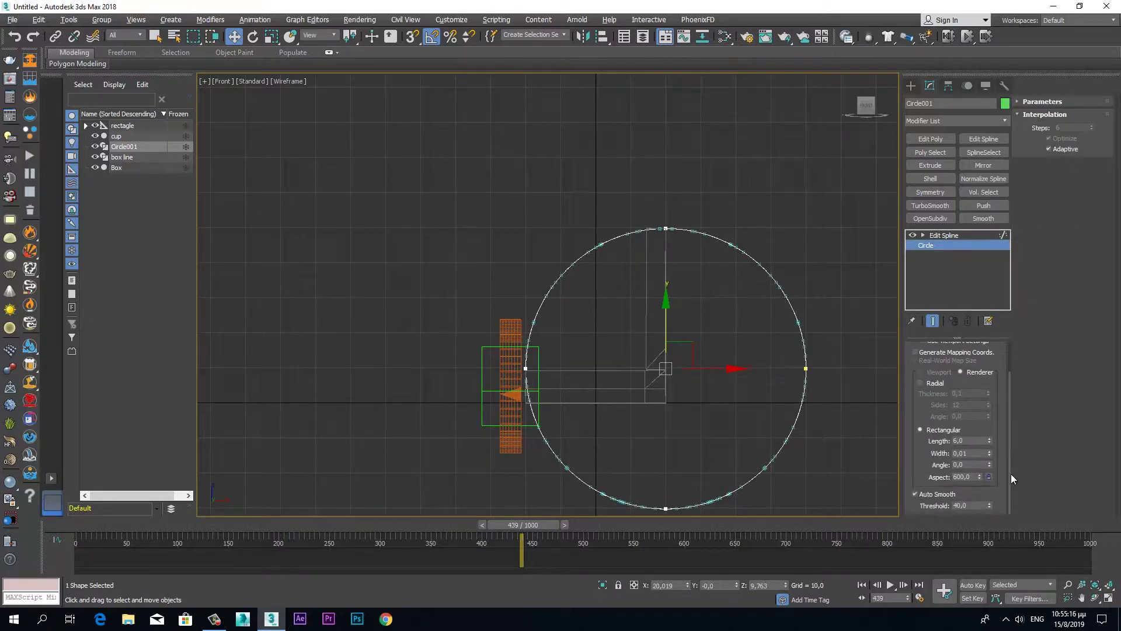
left_click(1019, 101)
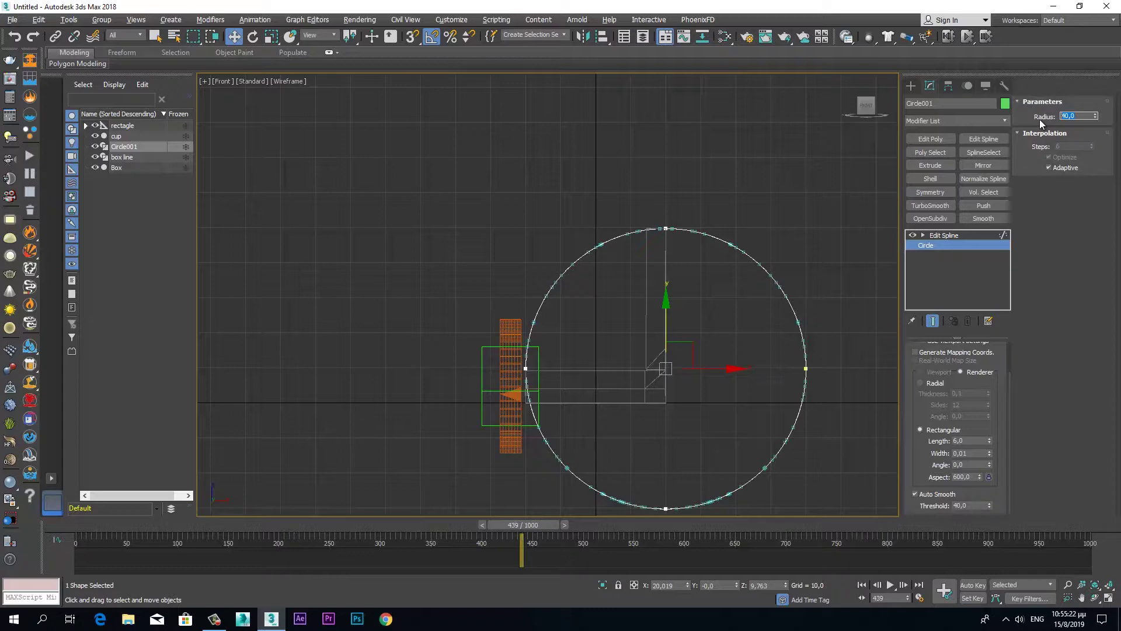
key("Return")
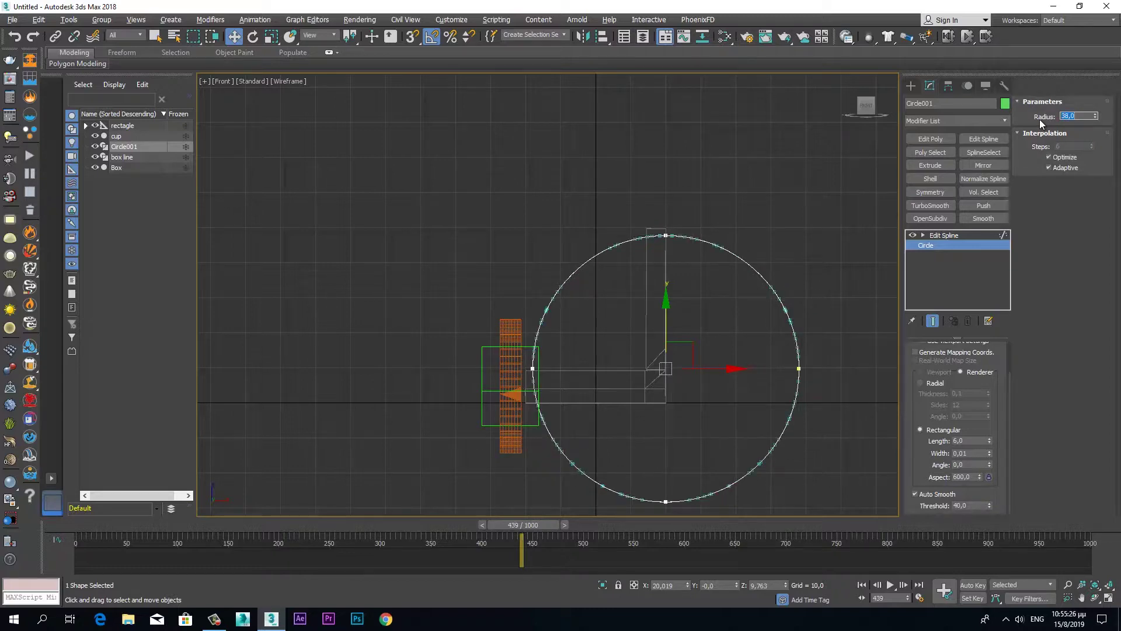
type("39")
key("Return")
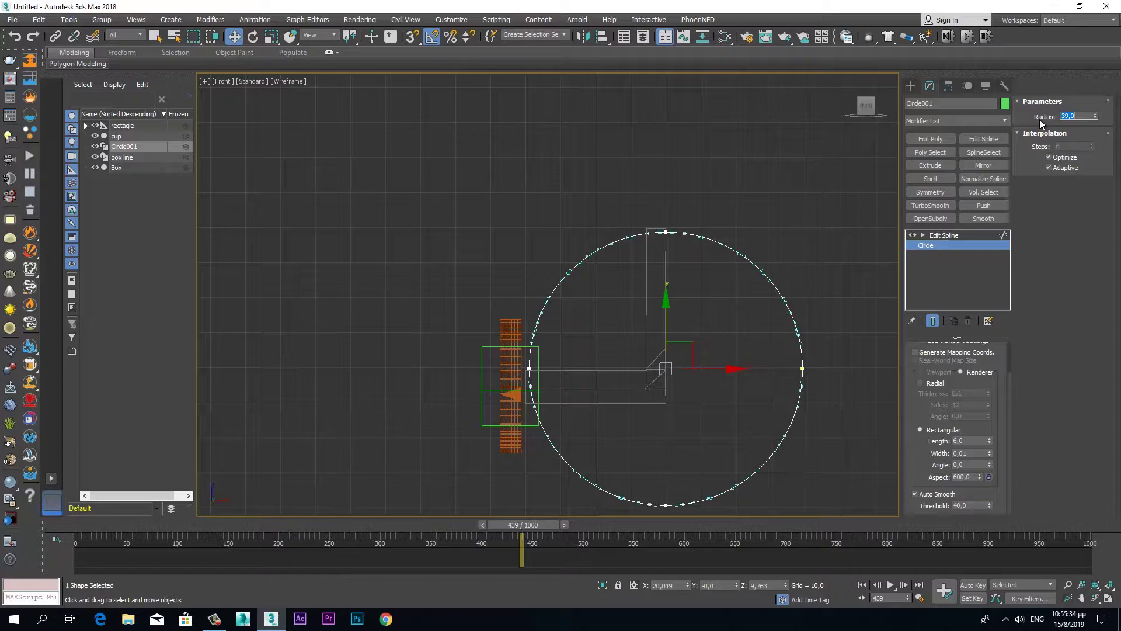
left_click(954, 235)
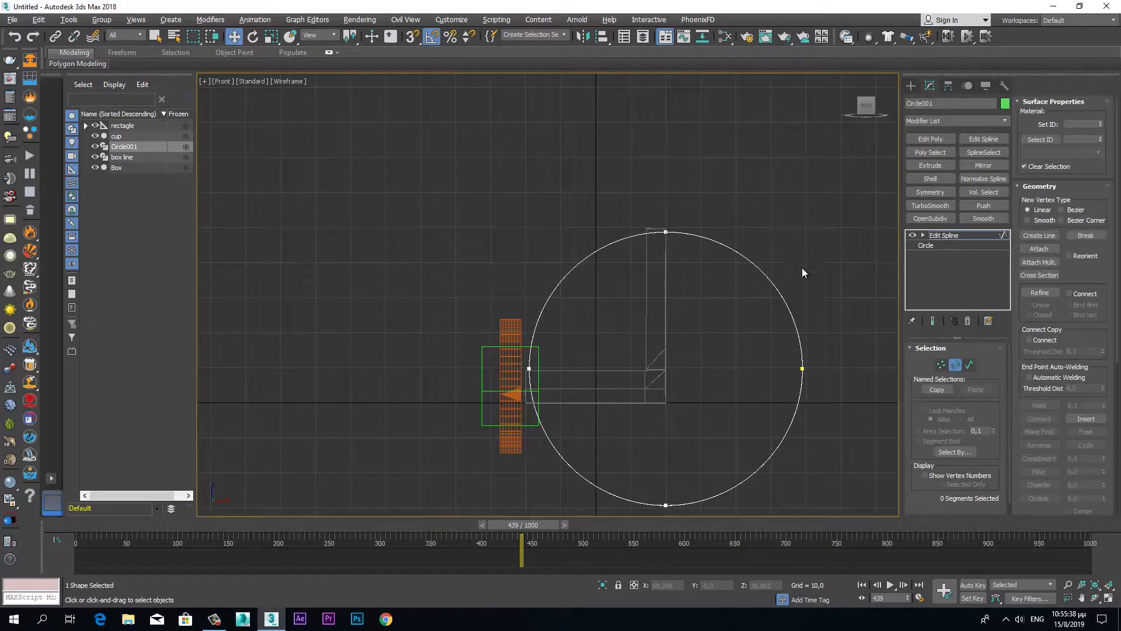
Zoom and pan the Front view onto the circle and leave Segment mode.
middle_click_drag(740, 349, 688, 341)
scroll(686, 339, "up", 5)
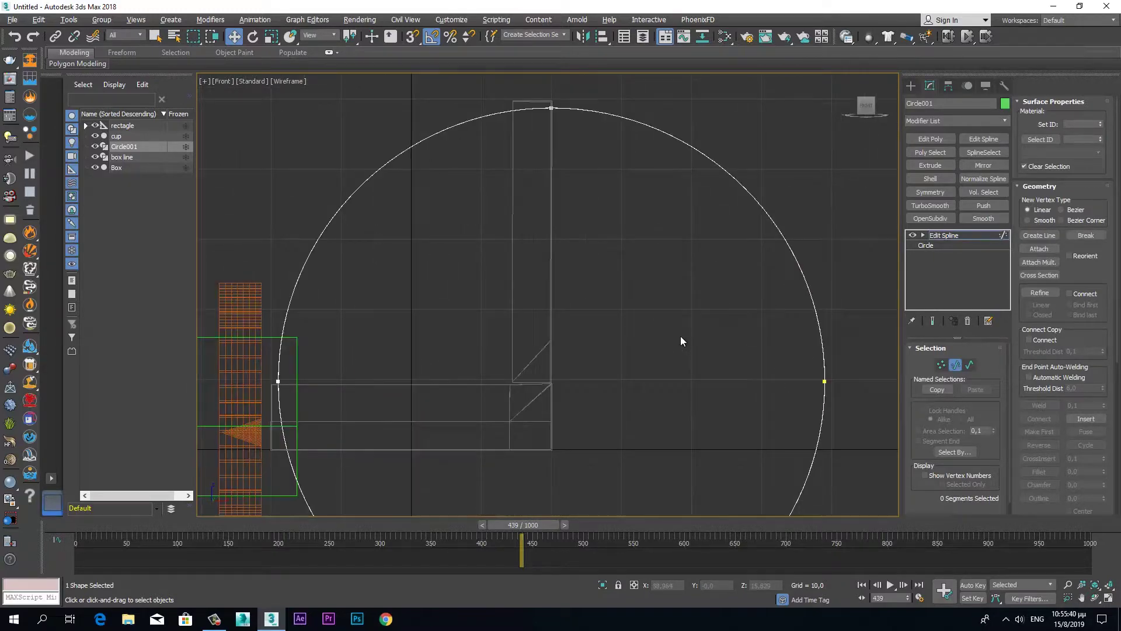
middle_click_drag(626, 289, 627, 289)
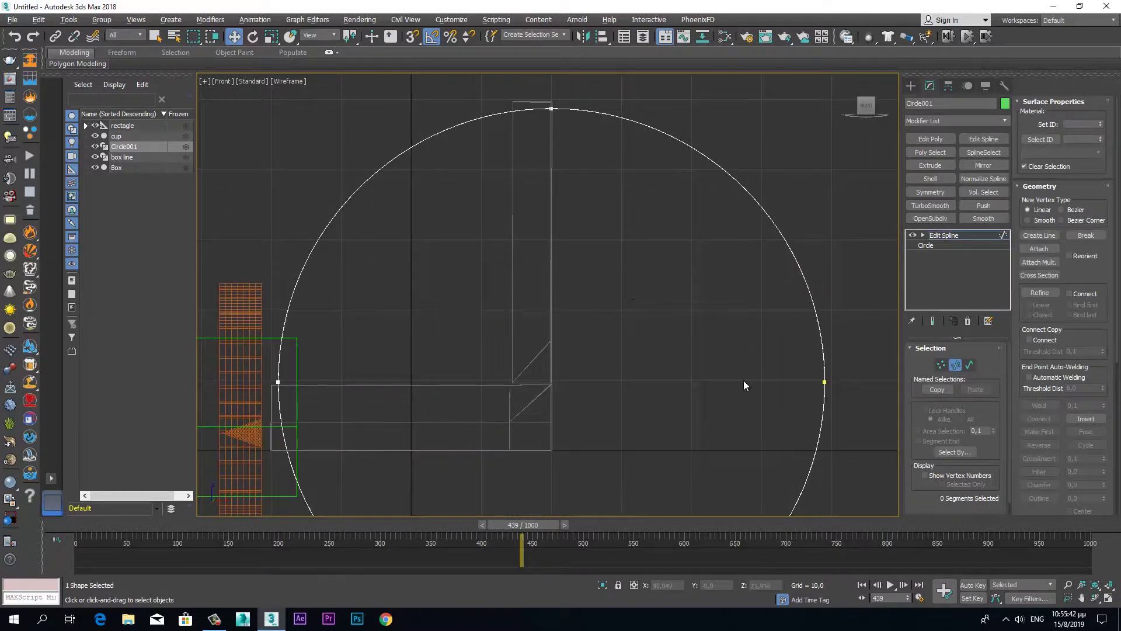
middle_click_drag(621, 356, 629, 281)
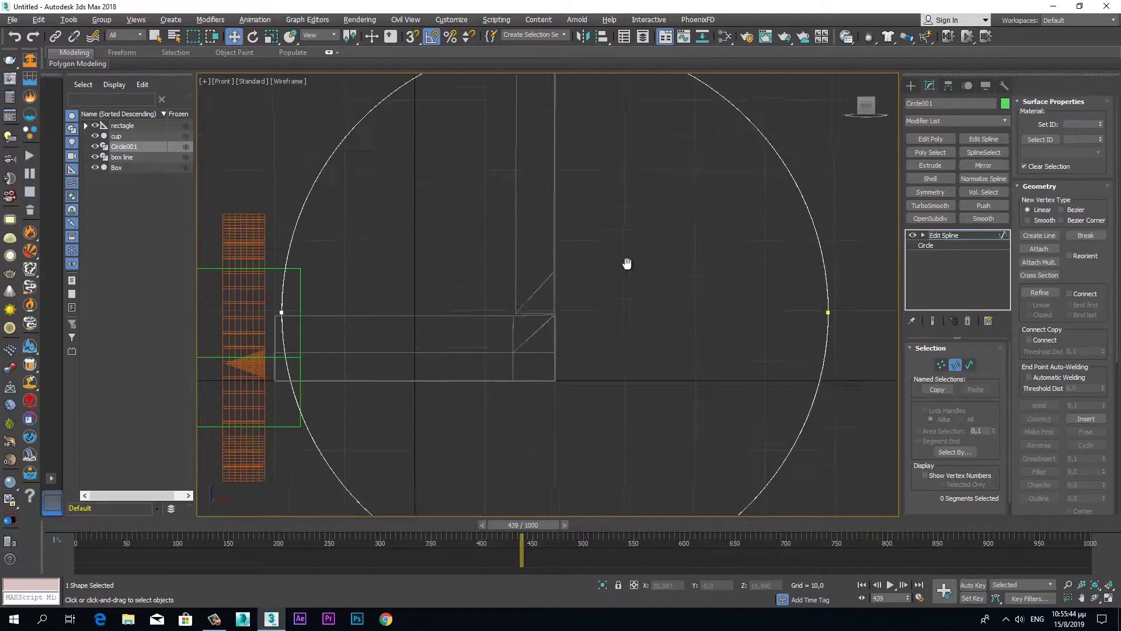
left_click(953, 366)
middle_click_drag(703, 321, 754, 338)
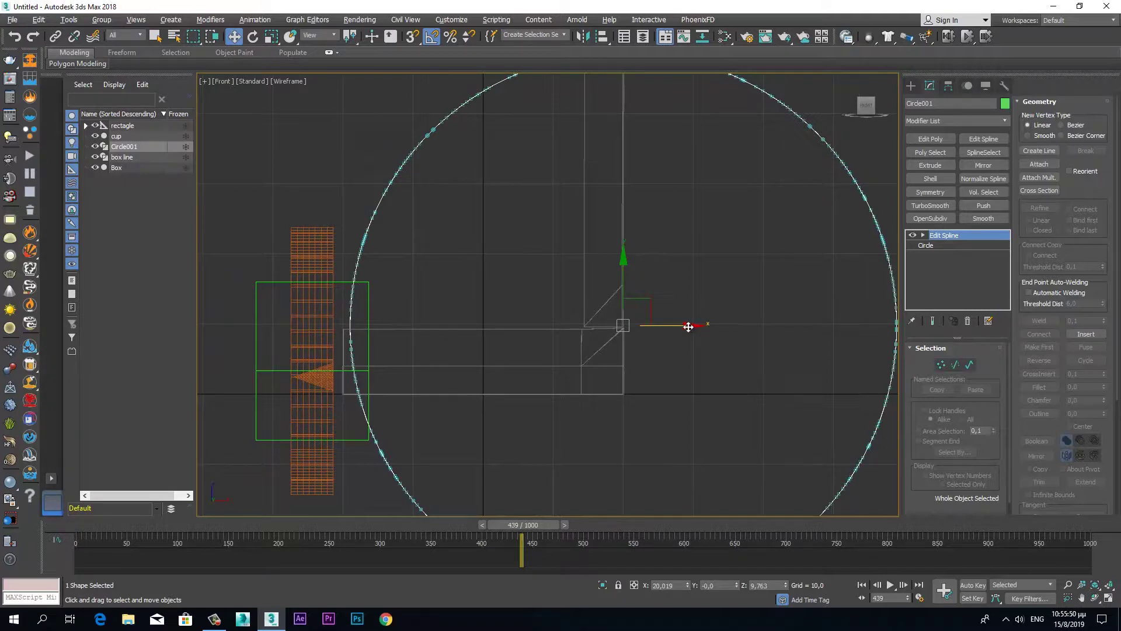
In Segment mode, divide a lower-left circle segment with a new vertex.
middle_click_drag(731, 305, 729, 367)
left_click(955, 365)
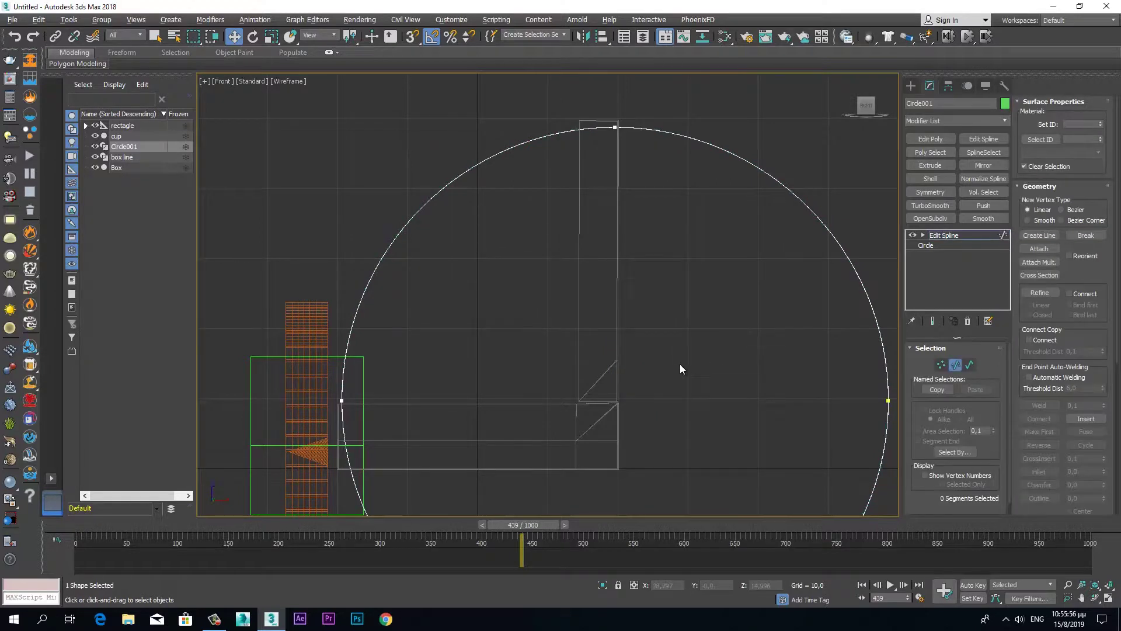
mouse_move(681, 369)
middle_mouse_down()
mouse_move(694, 258)
mouse_move(719, 192)
mouse_move(727, 202)
middle_mouse_up()
left_click(441, 402)
right_click(440, 402)
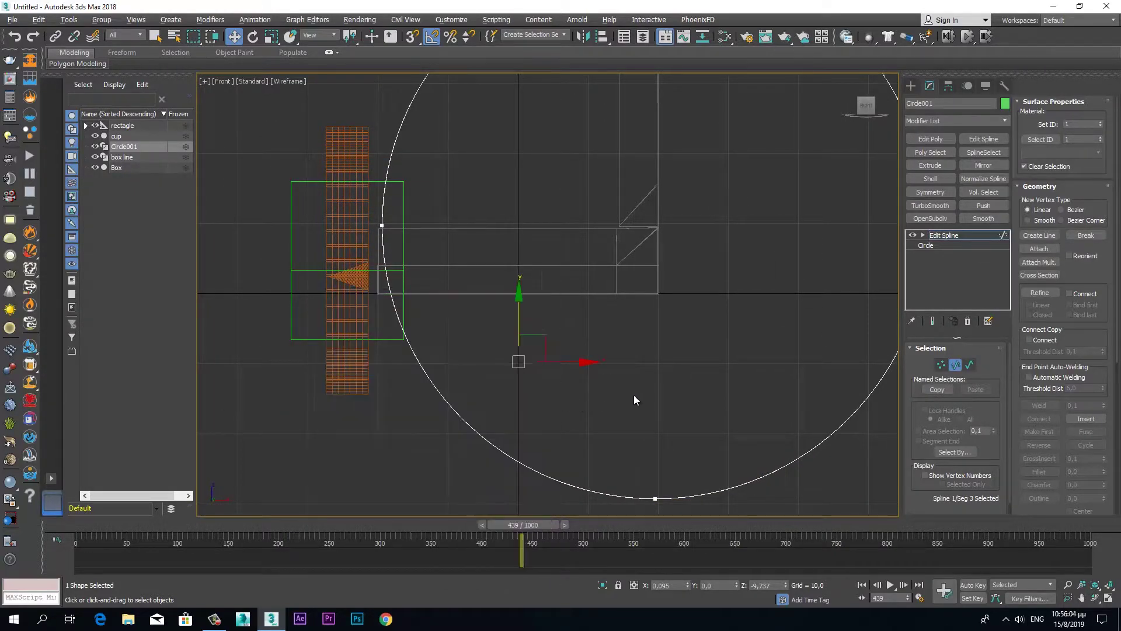
left_click_drag(515, 387, 457, 455)
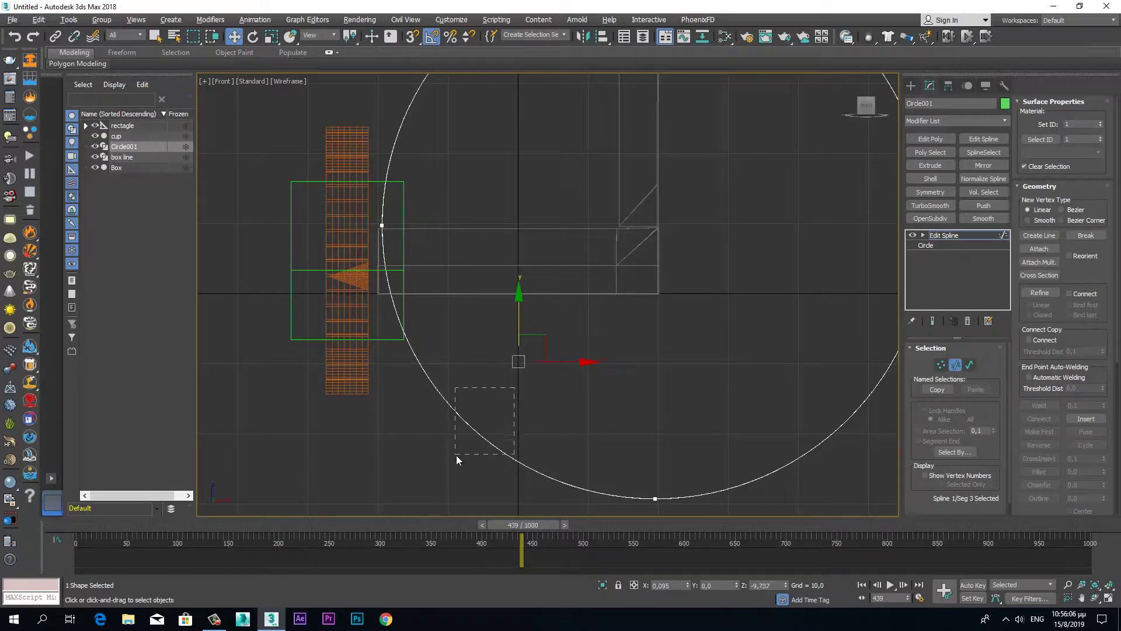
right_click(454, 425)
left_click(441, 337)
Divide two more lower-left segments, then delete the lower-right segments.
left_click_drag(390, 396, 389, 396)
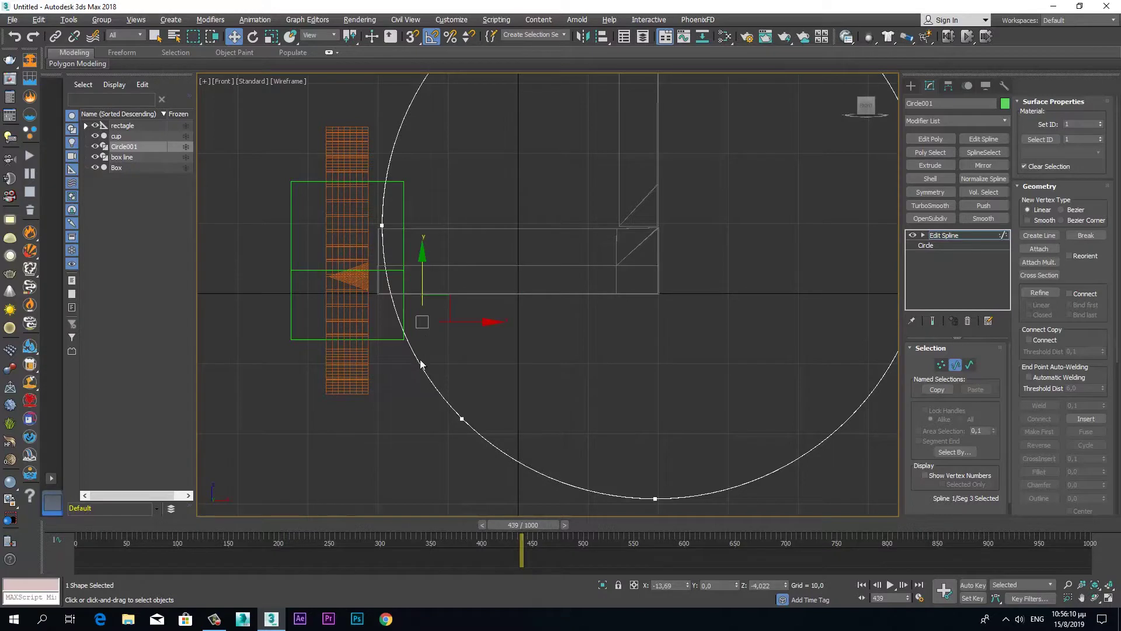
right_click(419, 348)
left_click(413, 273)
left_click(376, 293)
right_click(376, 293)
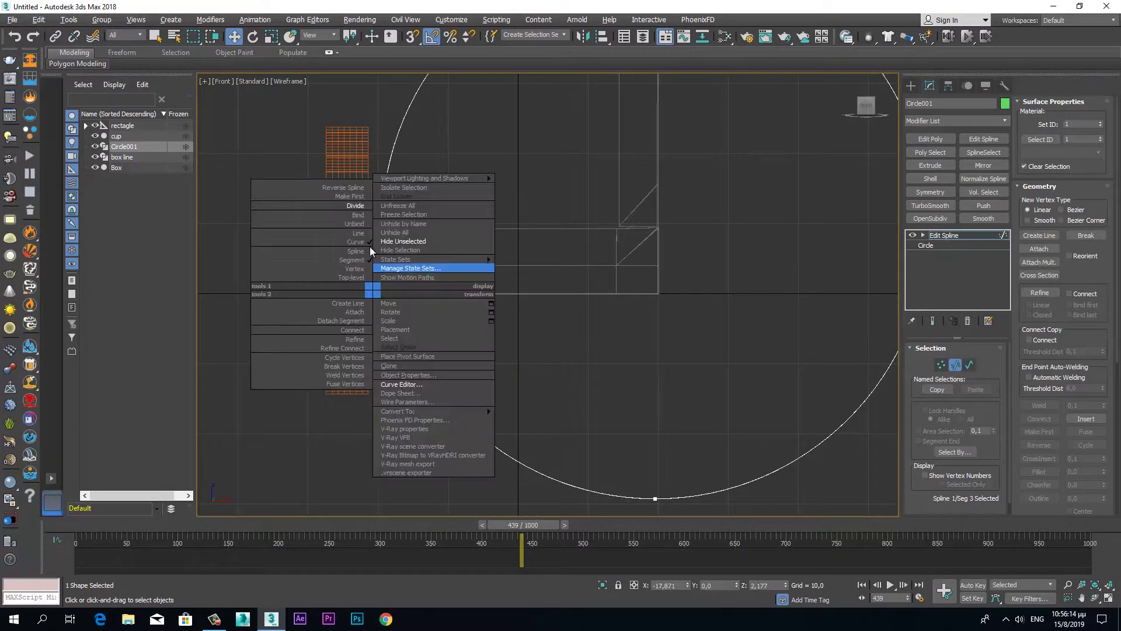
left_click(351, 214)
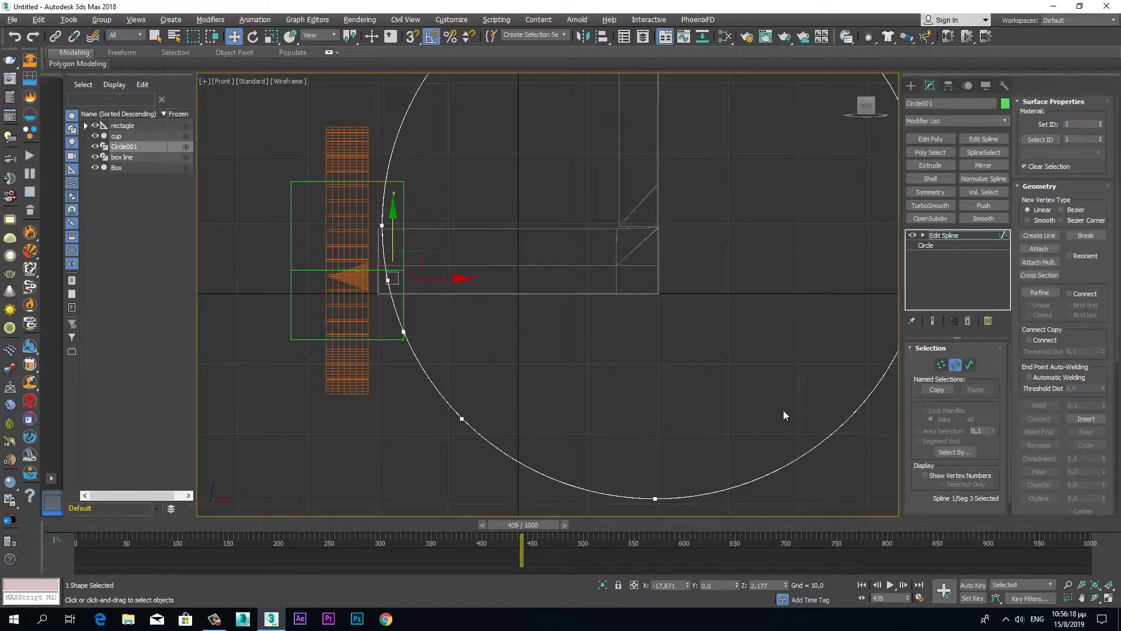
left_click_drag(403, 497, 384, 496)
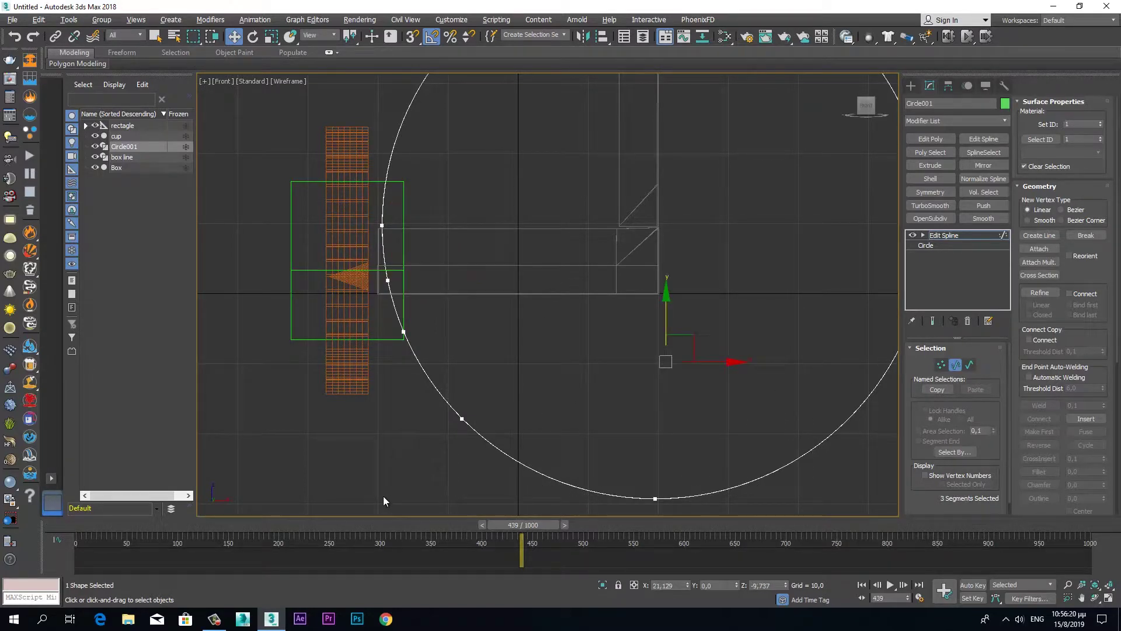
key("Delete")
key("Delete")
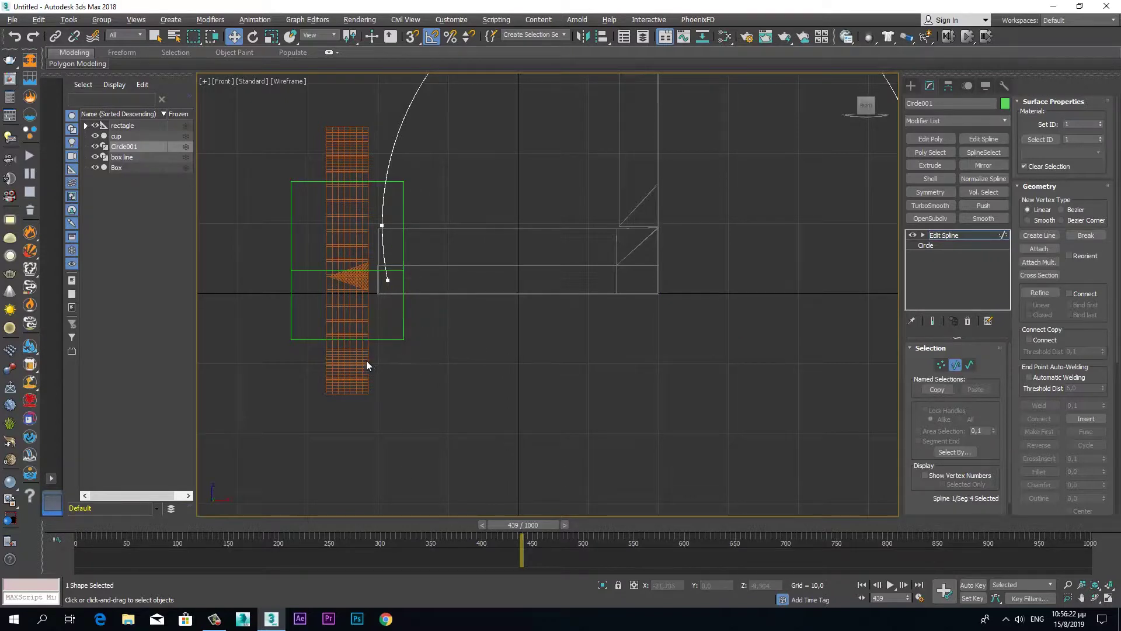
Frame the arc in the Front view and scrub the timeline to frame 458.
middle_click_drag(678, 334, 399, 447)
left_click_drag(728, 267, 573, 377)
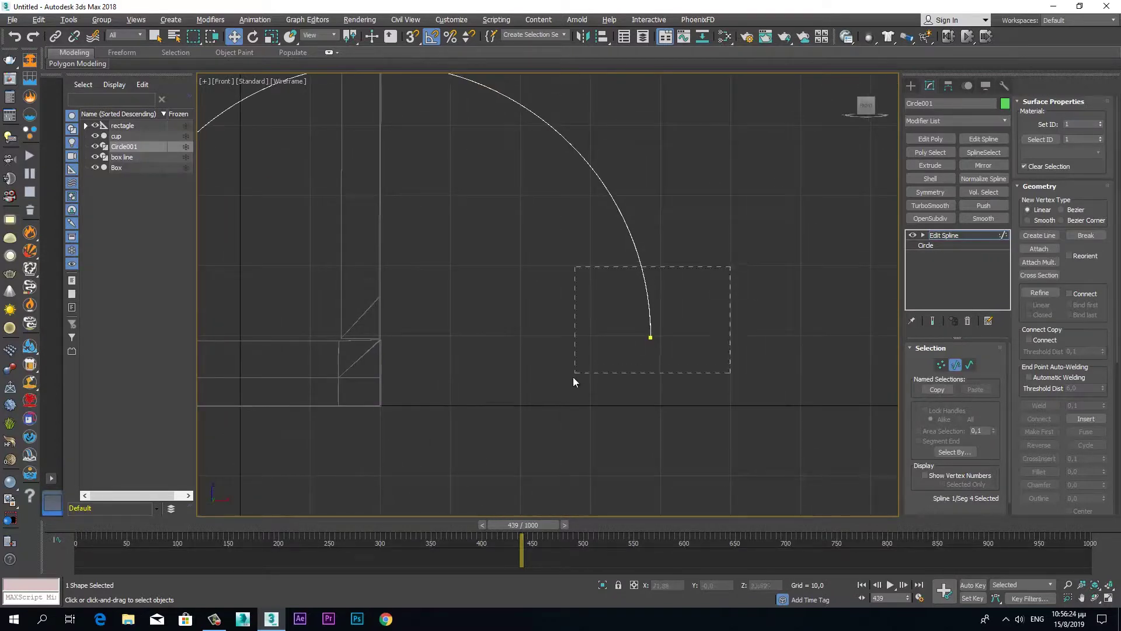
mouse_move(559, 382)
middle_mouse_down()
mouse_move(743, 348)
mouse_move(766, 423)
middle_mouse_up()
middle_click_drag(582, 434, 600, 414)
mouse_move(546, 523)
left_mouse_down()
mouse_move(535, 521)
mouse_move(562, 514)
left_mouse_up()
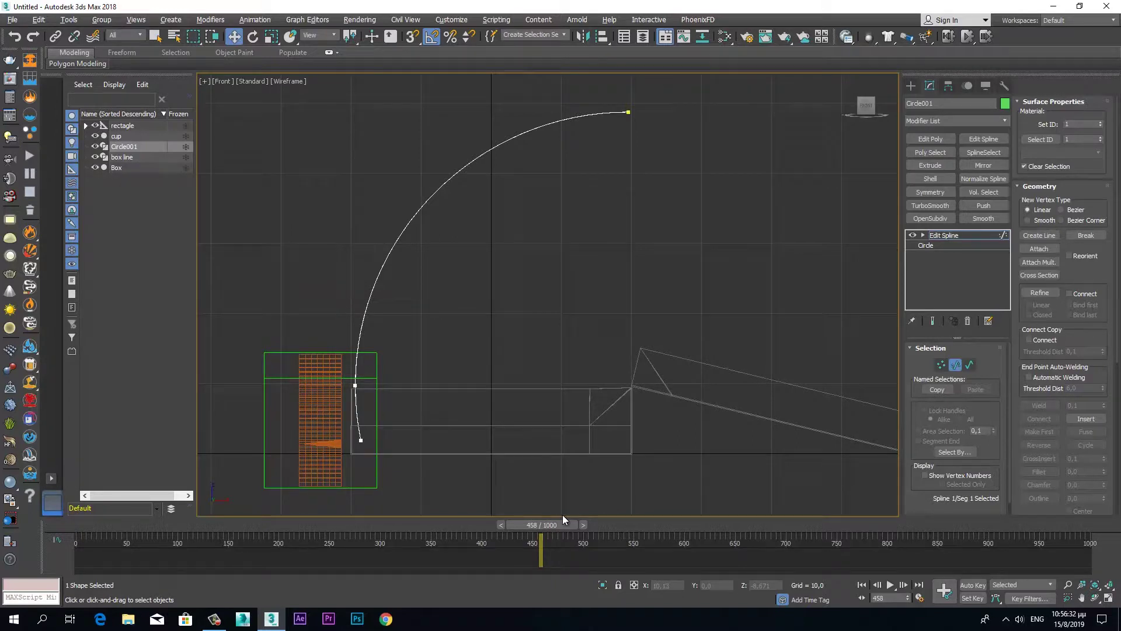
middle_click_drag(720, 497, 632, 446)
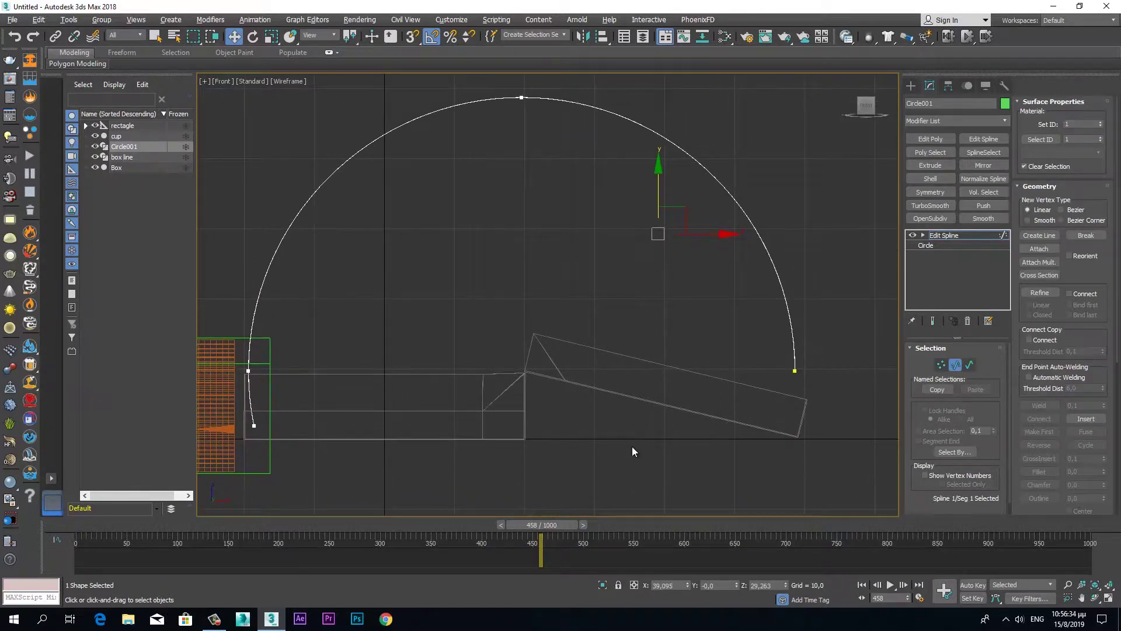
Undo the deletion to restore the full circle, then delete its right-half segments.
key("ctrl+z")
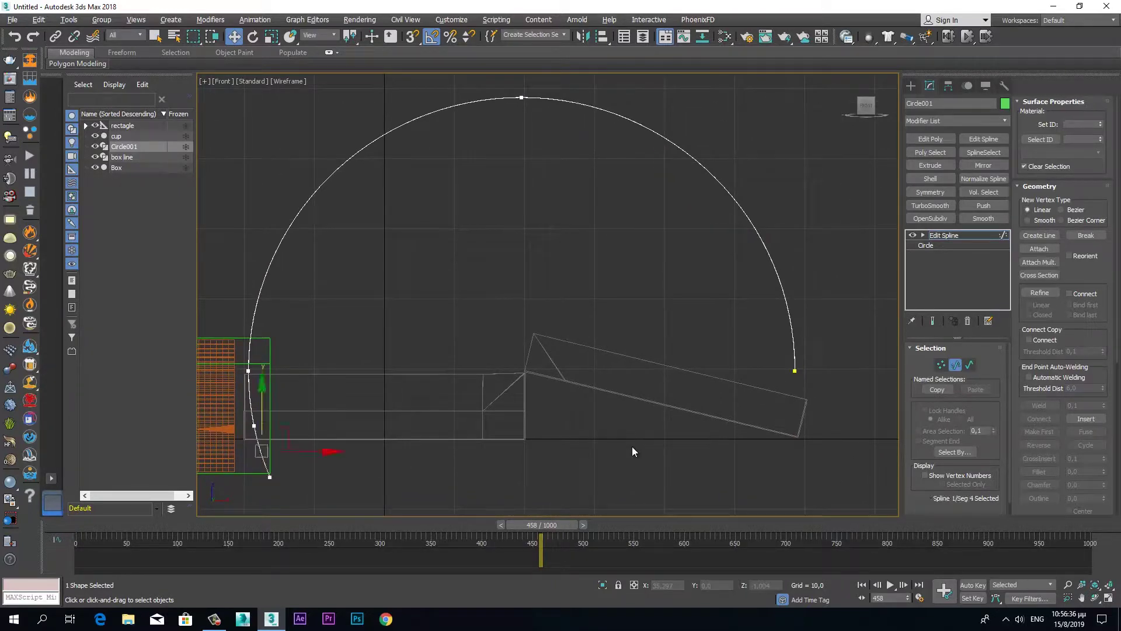
key("ctrl+z")
key("ctrl+z")
key("ctrl+z")
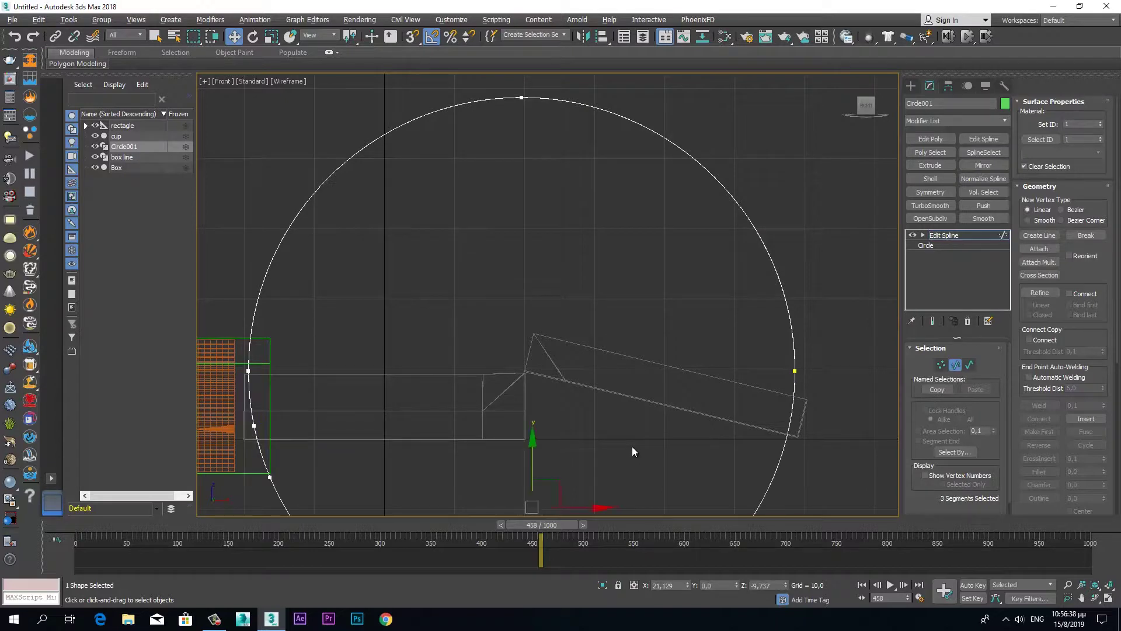
mouse_move(632, 446)
middle_mouse_down()
mouse_move(643, 347)
mouse_move(631, 392)
middle_mouse_up()
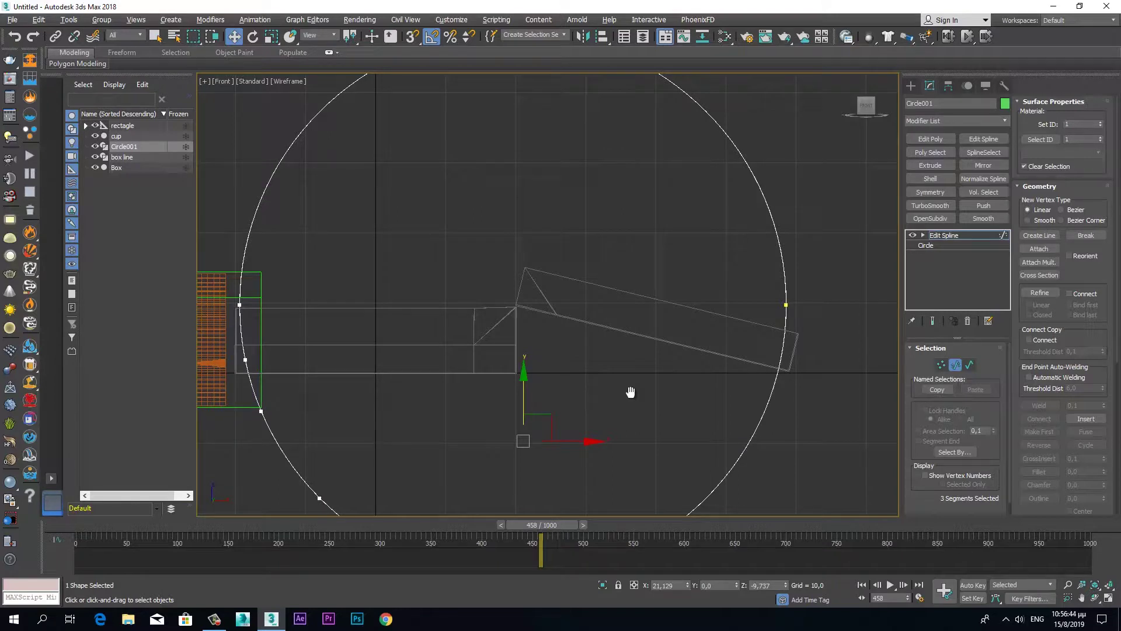
middle_click_drag(630, 392, 636, 411)
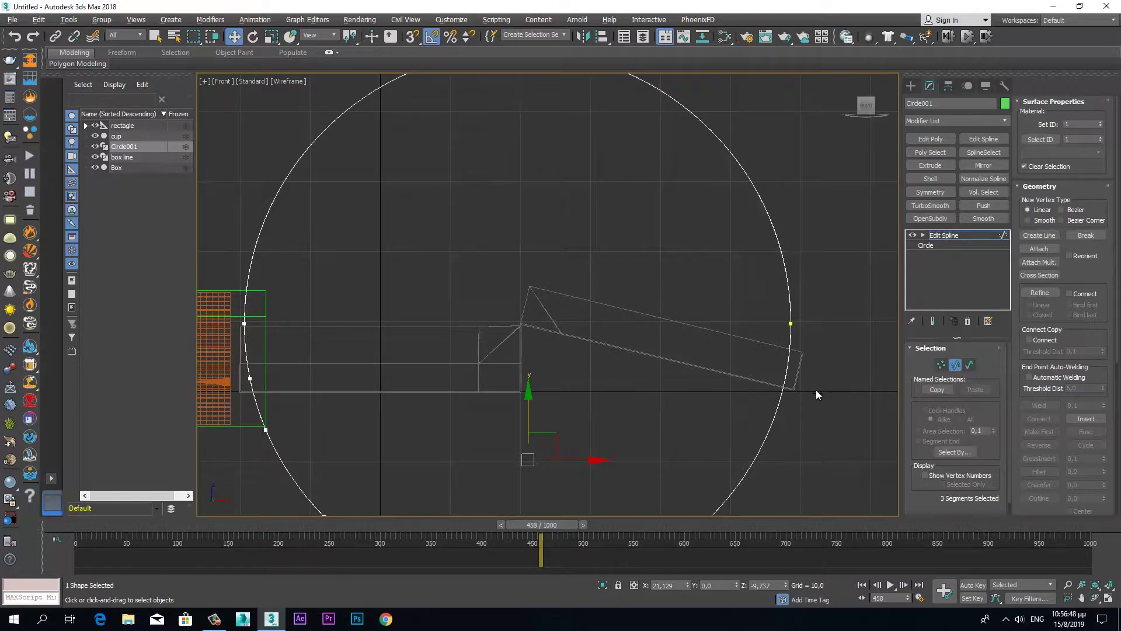
scroll(806, 387, "down", 2)
scroll(777, 359, "down", 3)
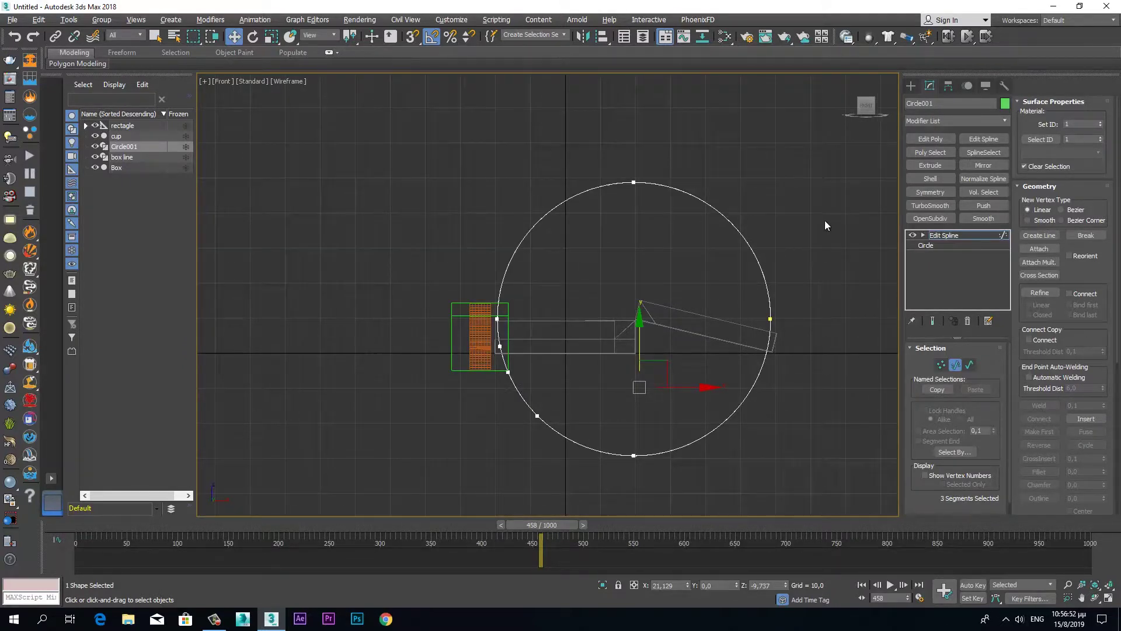
left_click_drag(766, 377, 730, 432)
key("Delete")
left_click(955, 365)
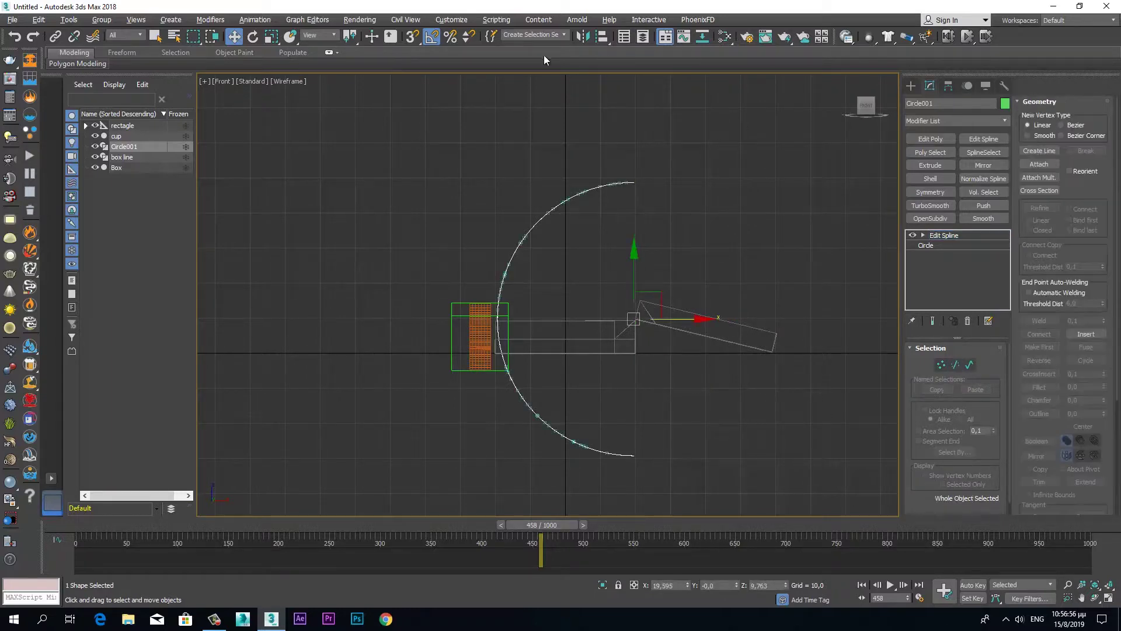
Mirror a copy of the half circle on the X axis.
left_click(583, 37)
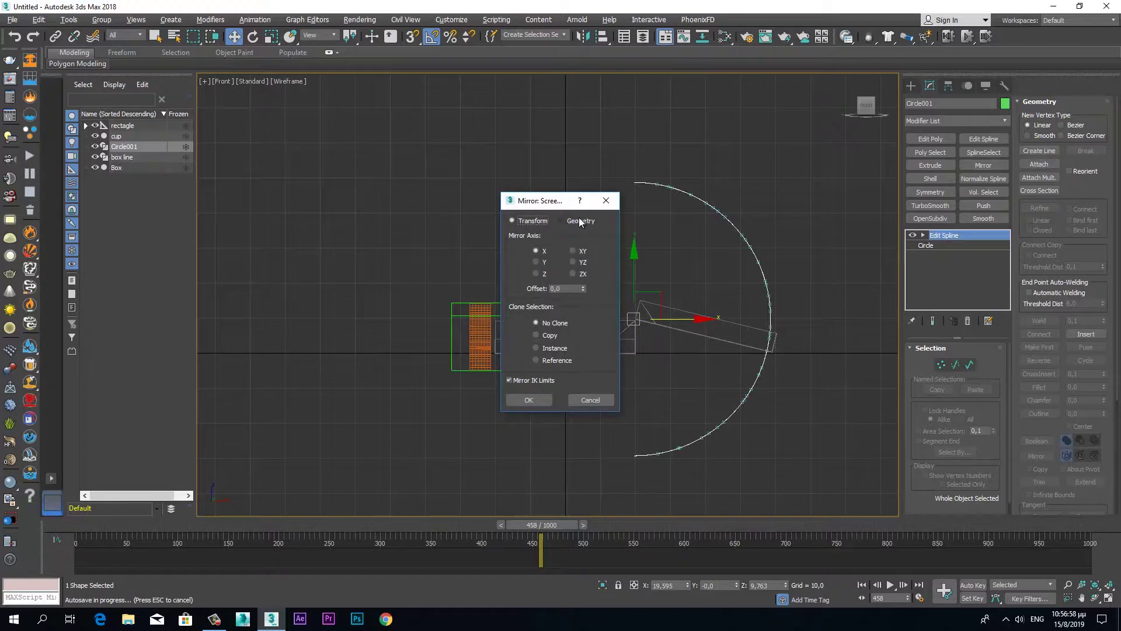
left_click(536, 335)
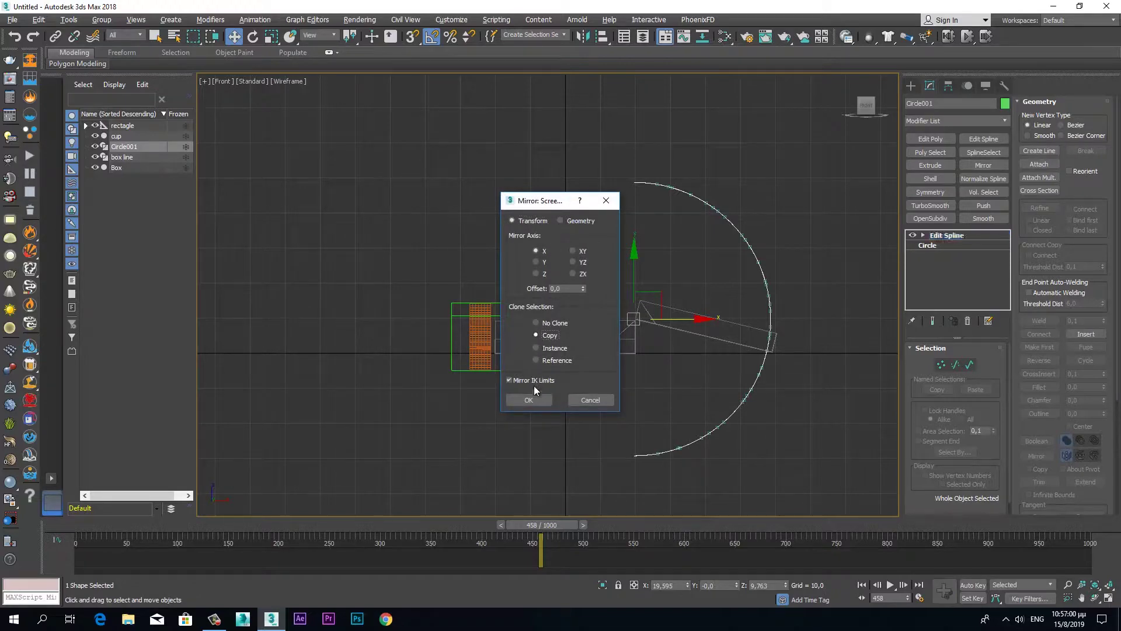
left_click(533, 399)
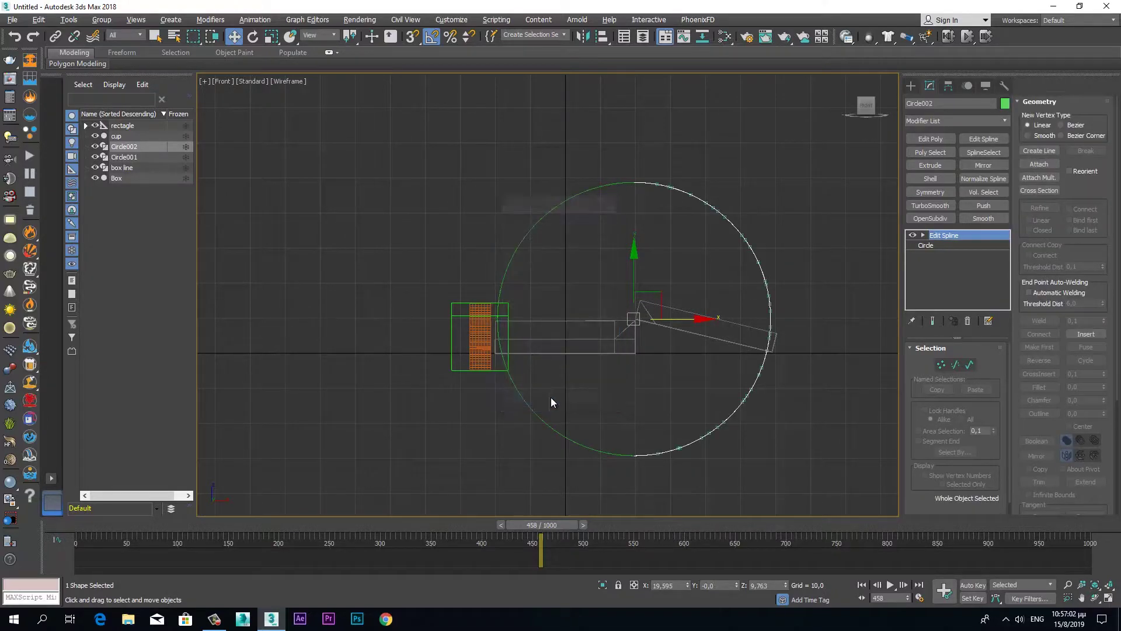
Attach Circle001 to the mirrored copy Circle002.
left_click(1039, 164)
left_click(620, 183)
left_click(1048, 163)
left_click(955, 365)
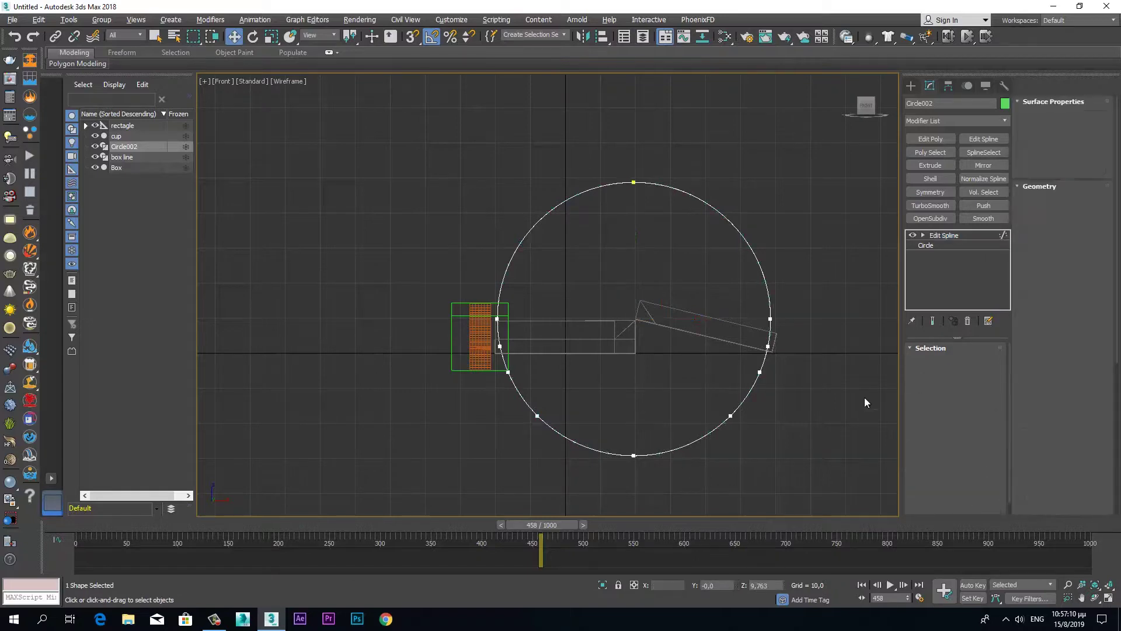
Drag-select Circle002's lower segments and delete them, leaving an upper arch.
left_click_drag(839, 476, 516, 403)
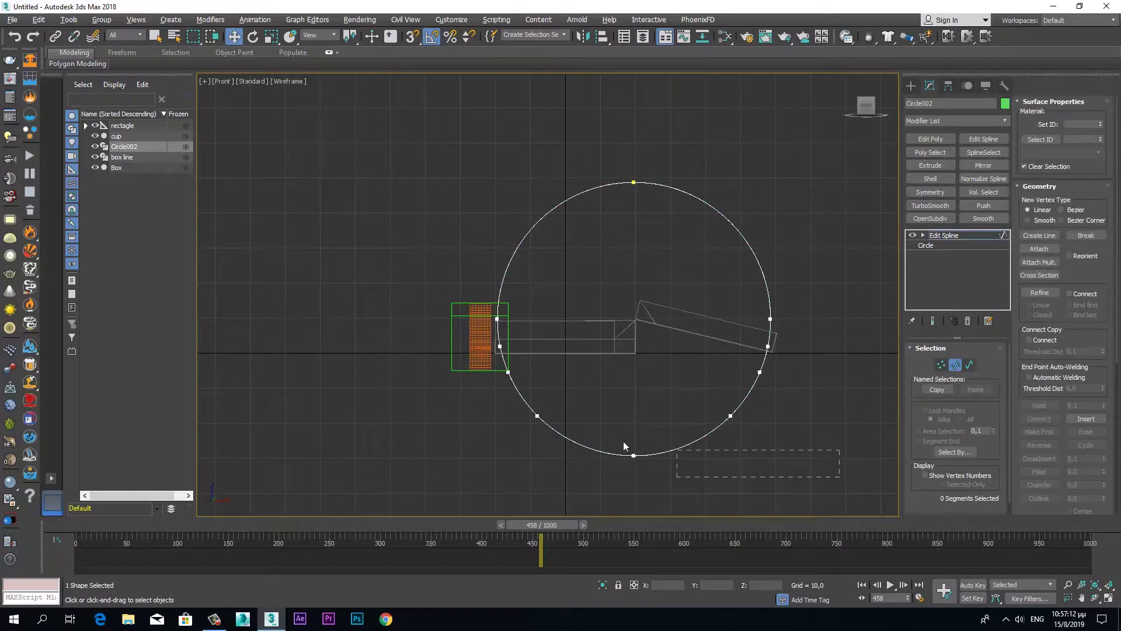
left_click_drag(489, 366, 489, 363)
key("Delete")
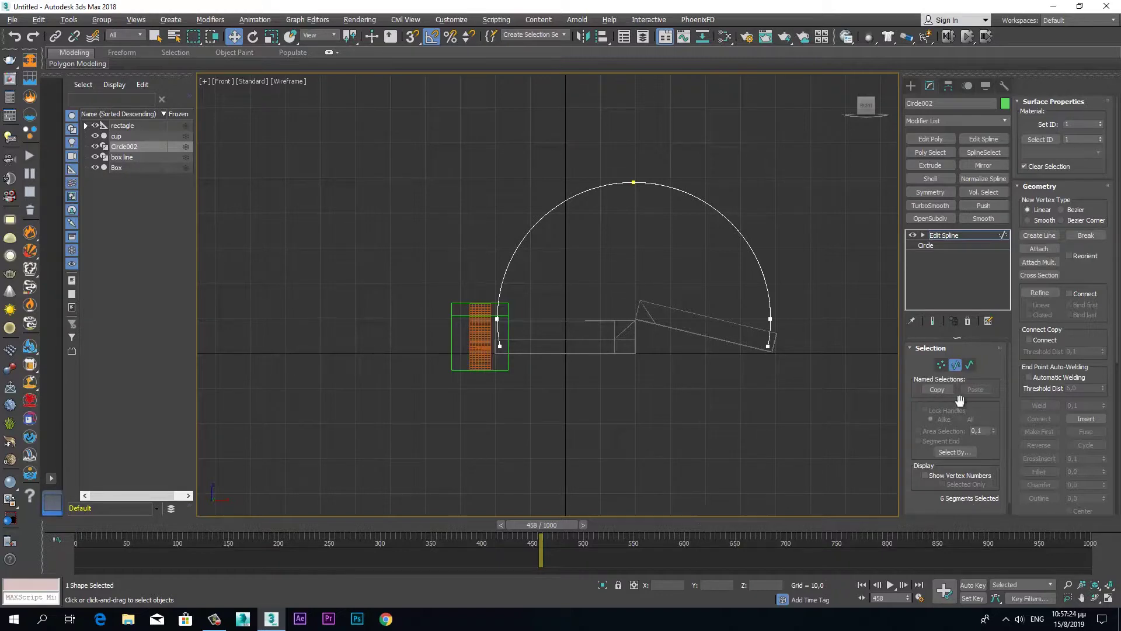
left_click(955, 365)
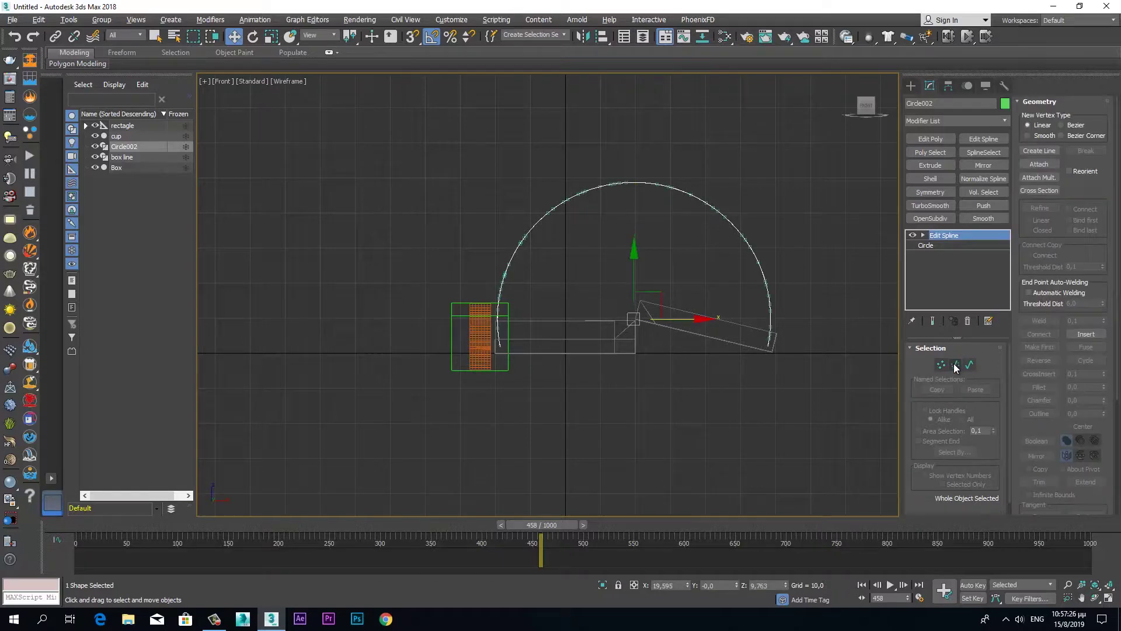
left_click(939, 247)
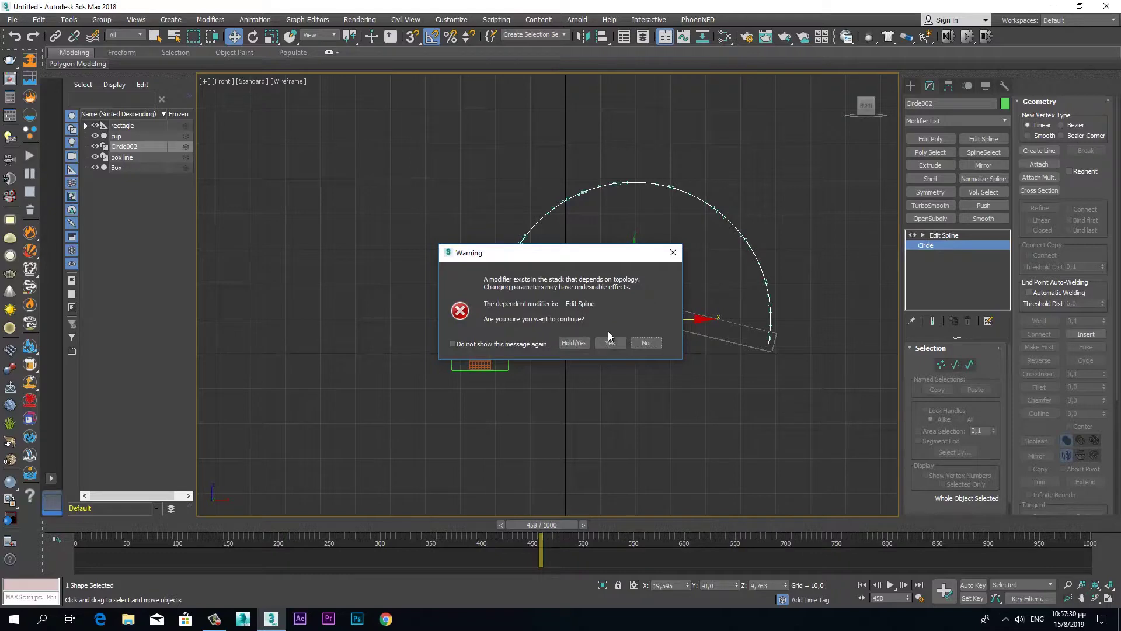
Enable the arch's viewport rendering with a radial section and inspect it in Perspective.
left_click(609, 346)
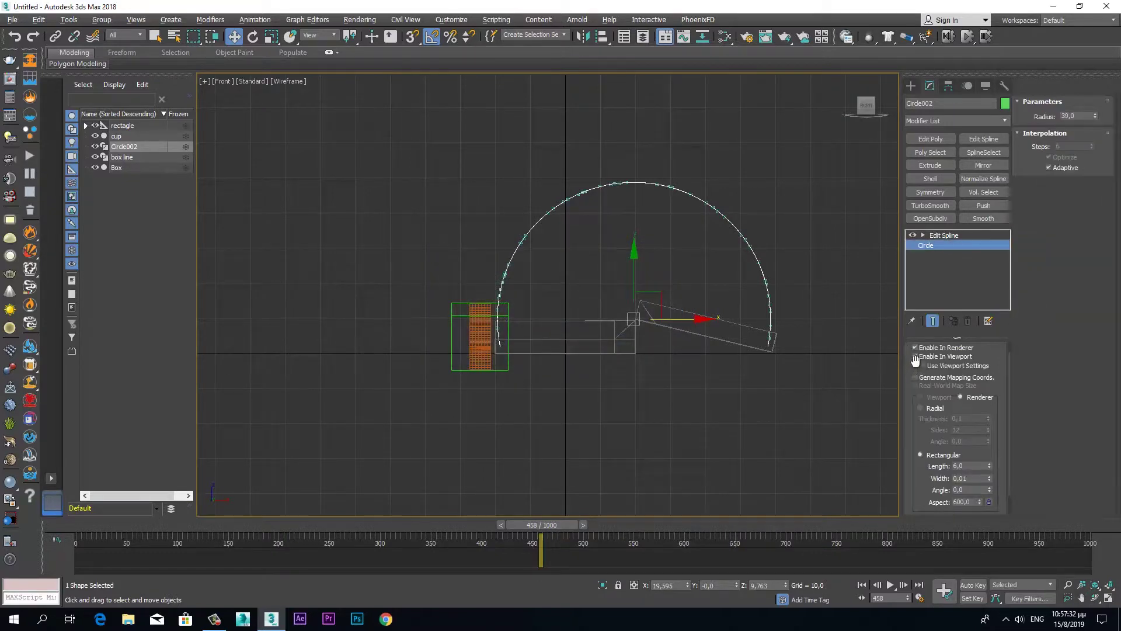
left_click(916, 358)
key("alt+w")
key("alt+w")
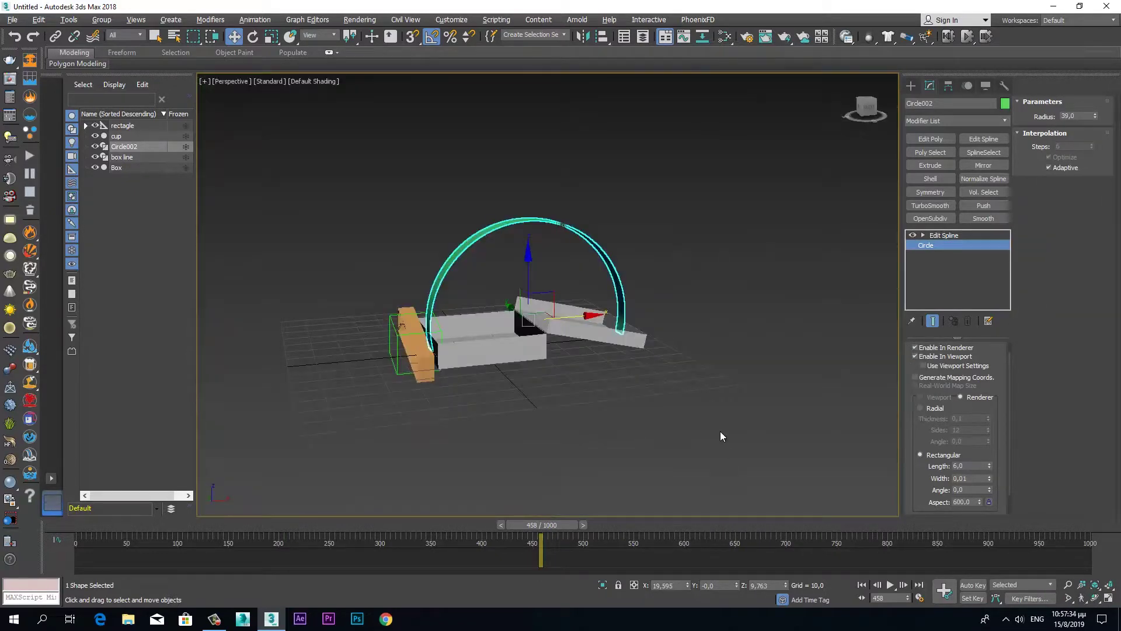
left_click(921, 407)
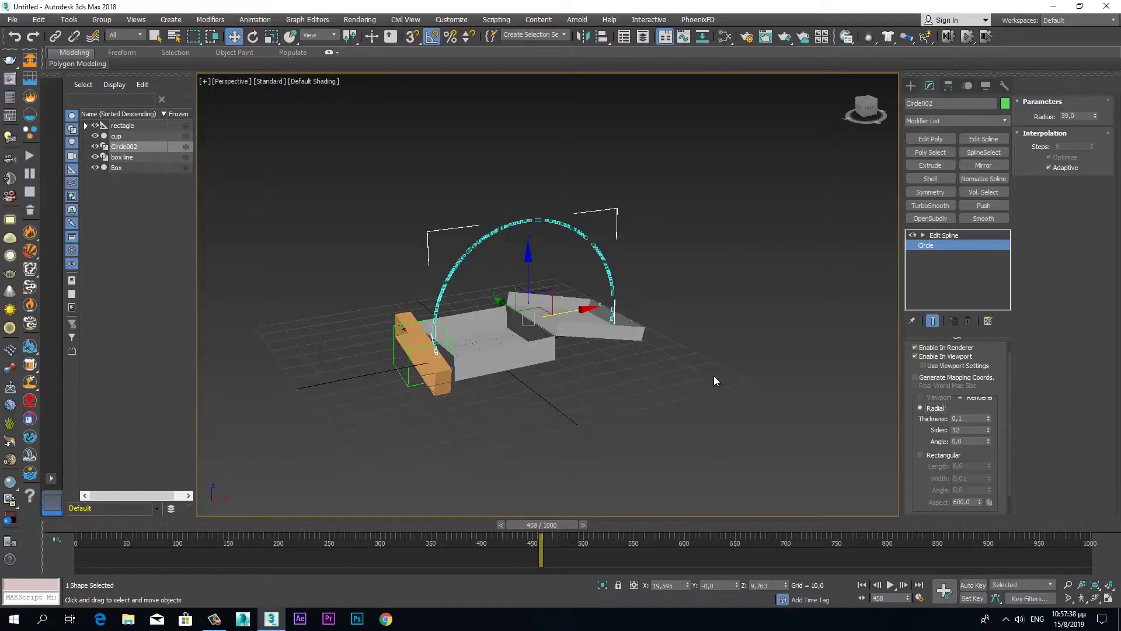
scroll(716, 391, "up", 2)
scroll(695, 399, "up", 3)
left_click(672, 393)
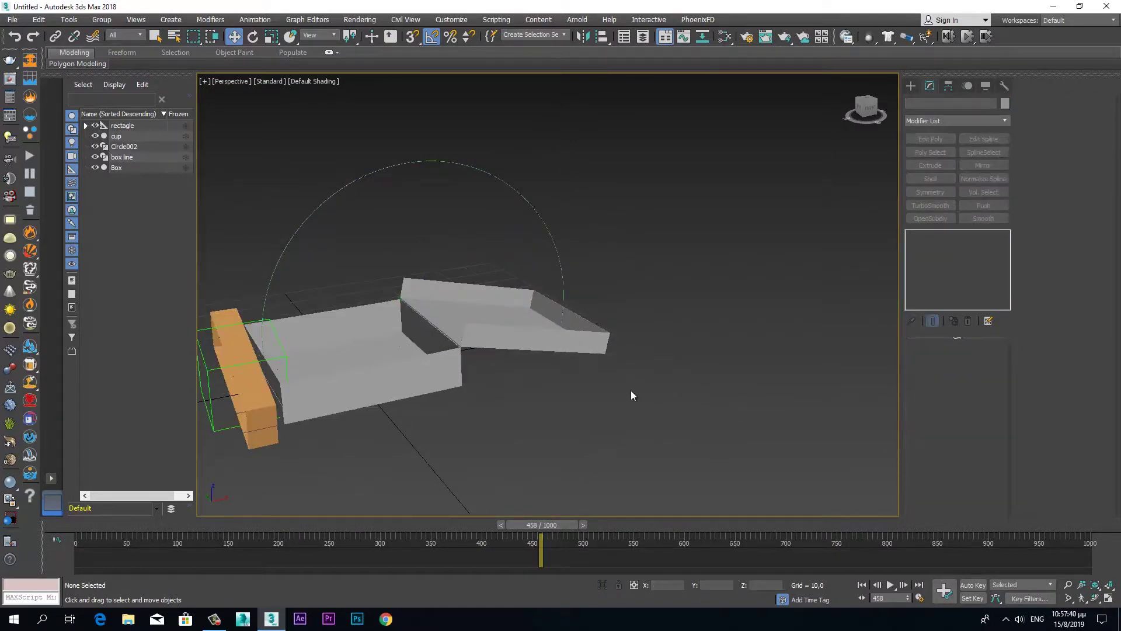
middle_click_drag(650, 396, 730, 440)
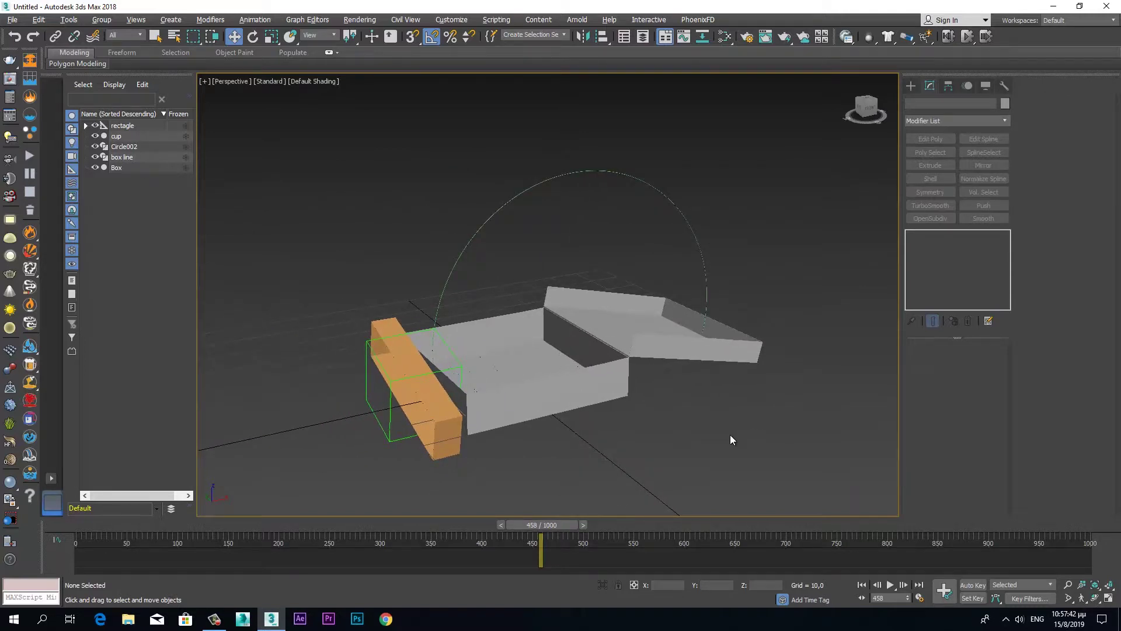
left_click(667, 212)
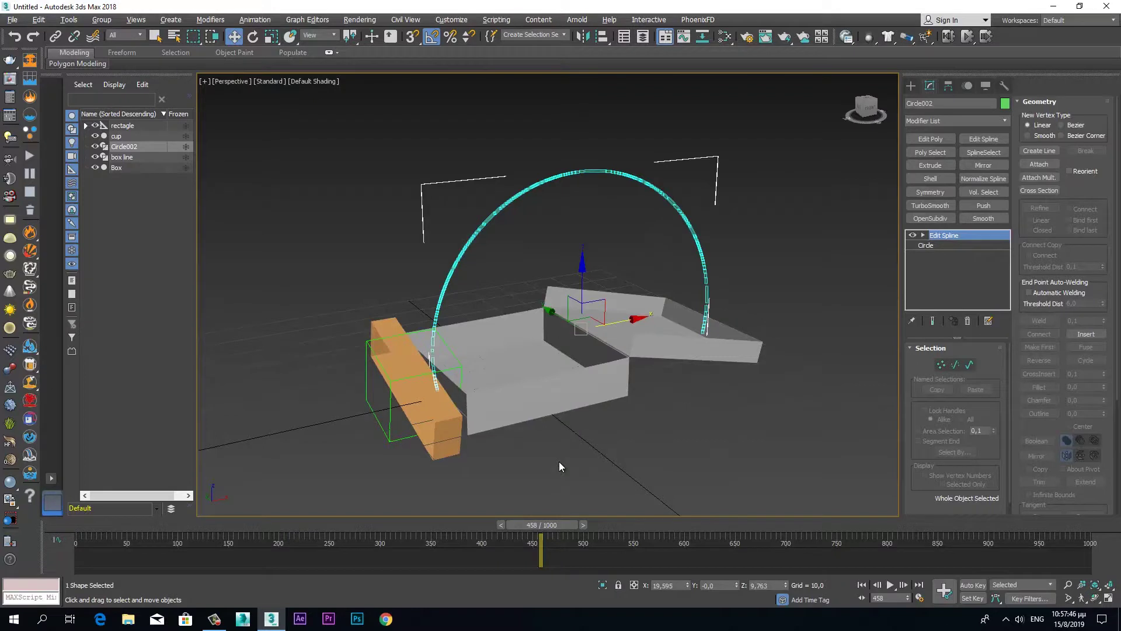
middle_click_drag(573, 483, 597, 467, "alt")
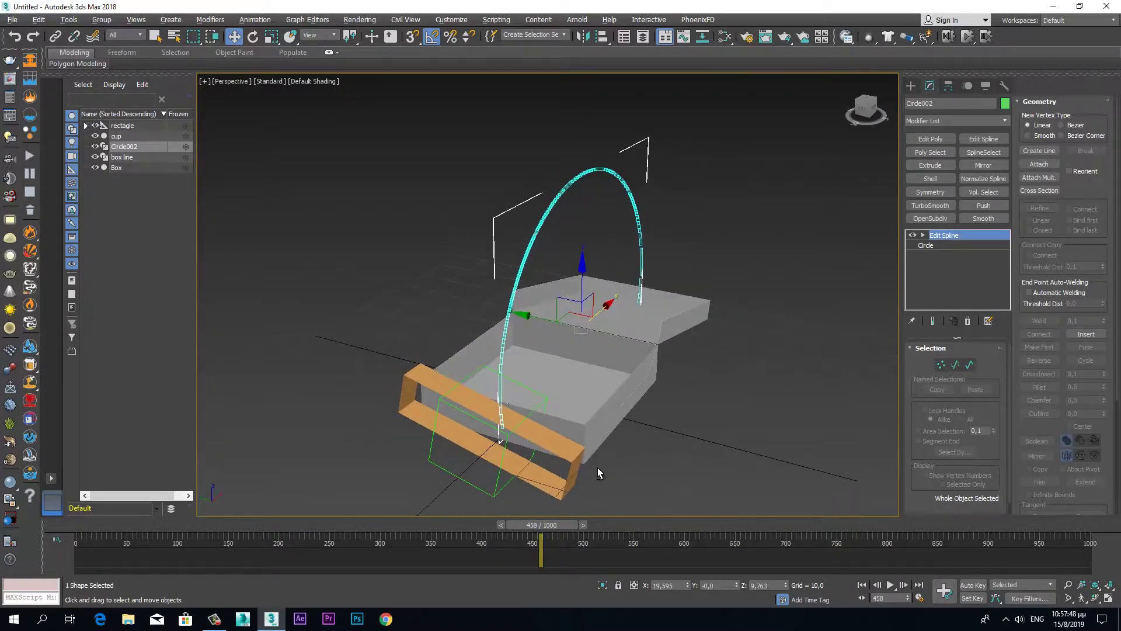
Switch the arch to a Rectangular section with length 2,0 and nudge it along Y.
left_click(940, 247)
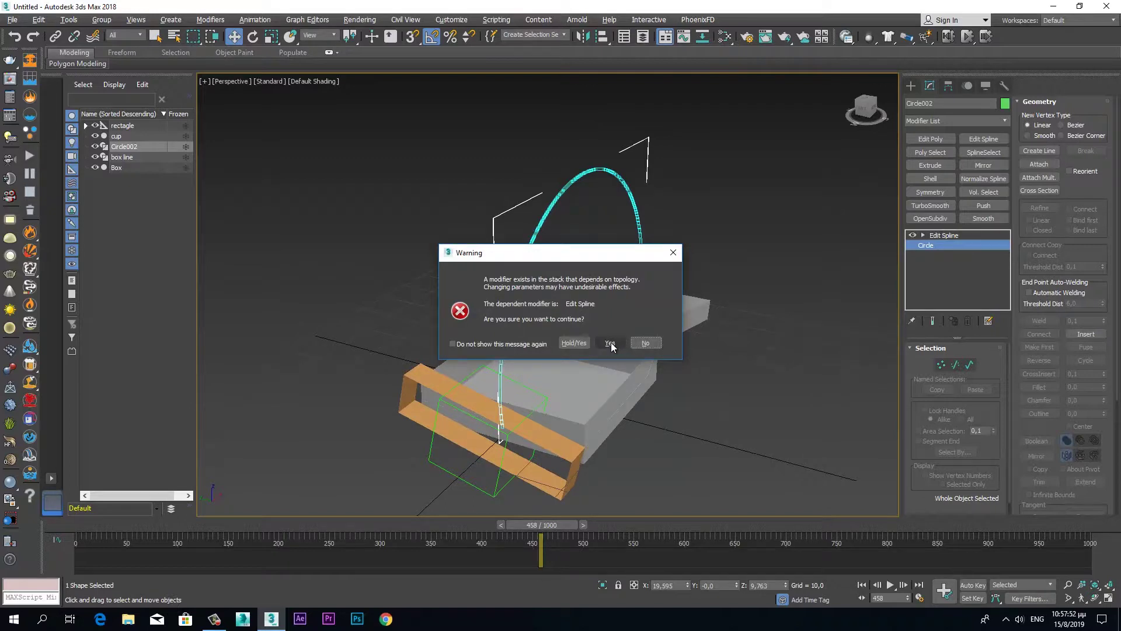
left_click(611, 344)
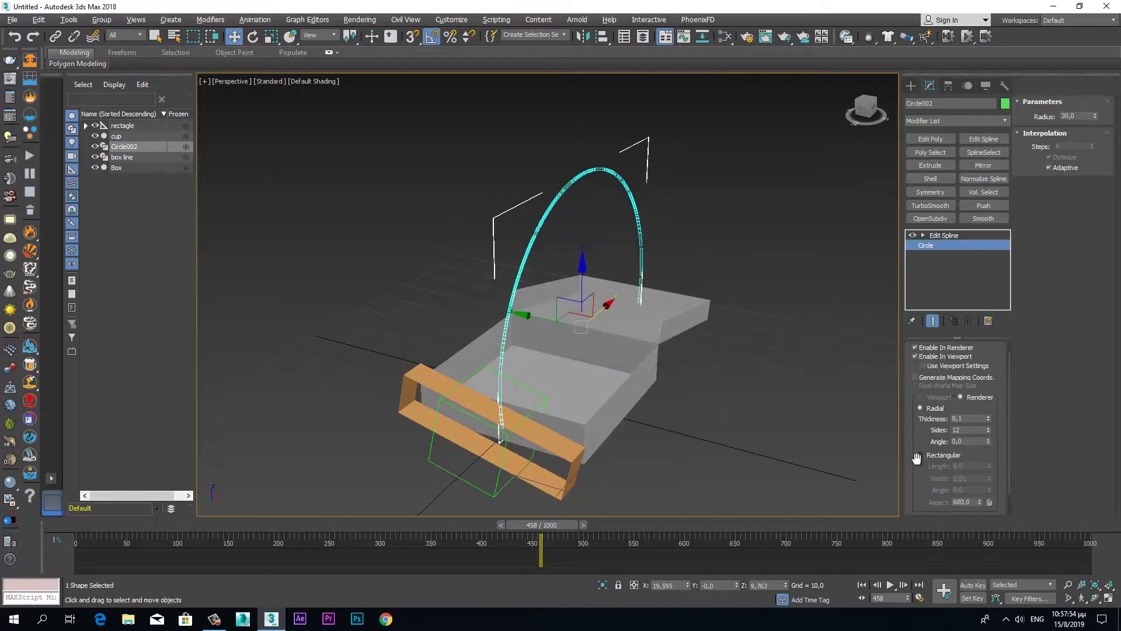
left_click(921, 455)
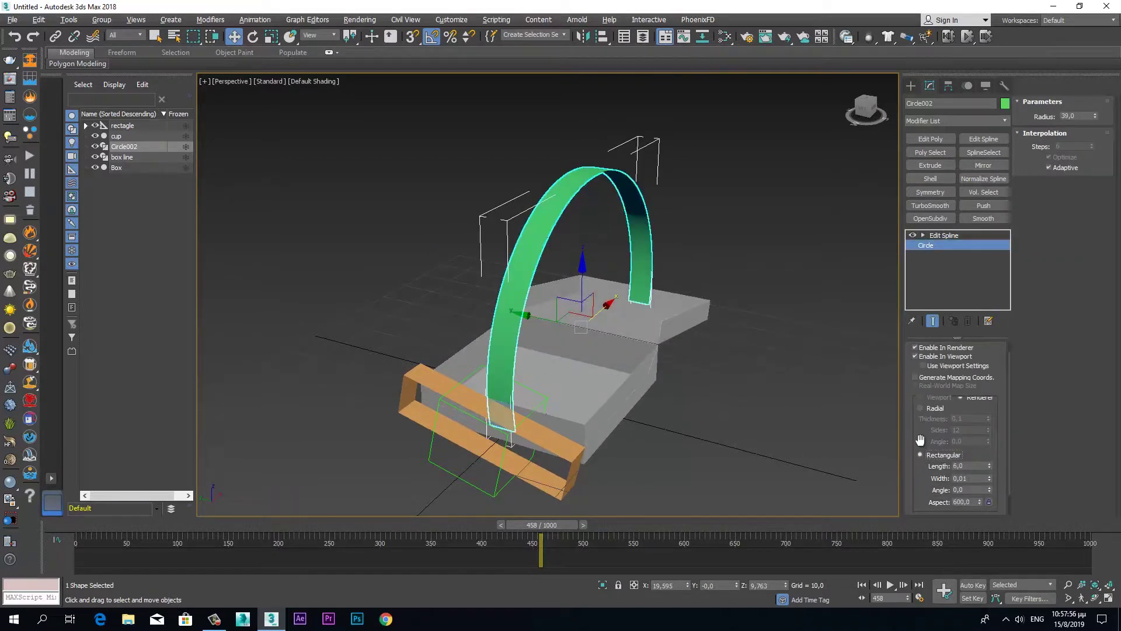
left_click(989, 469)
type("2")
key("Return")
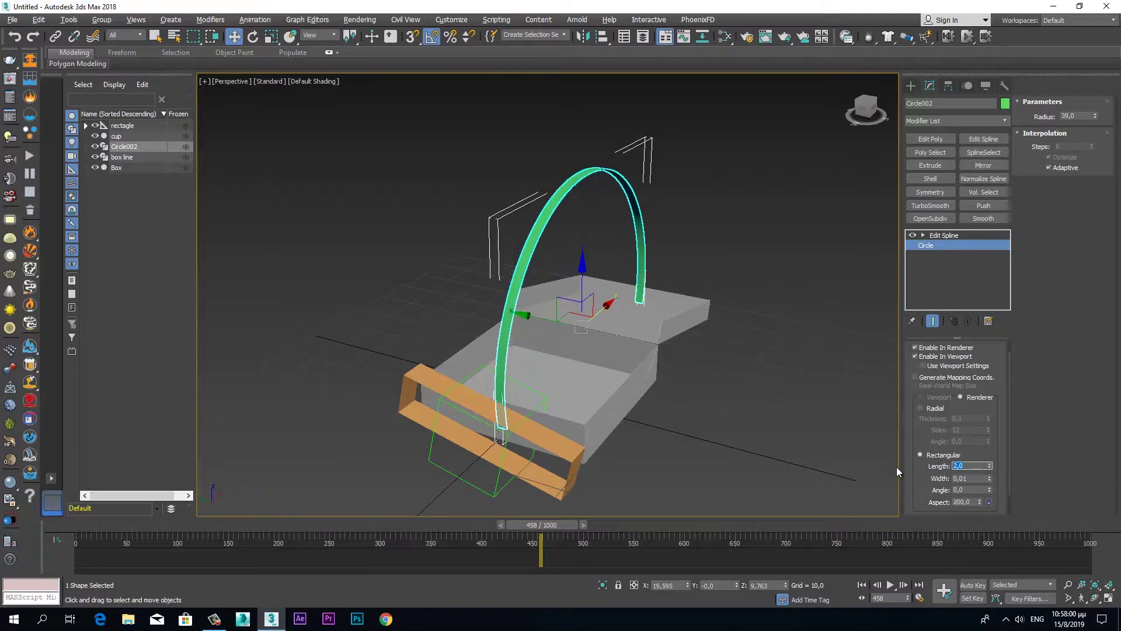
left_click_drag(533, 316, 473, 307)
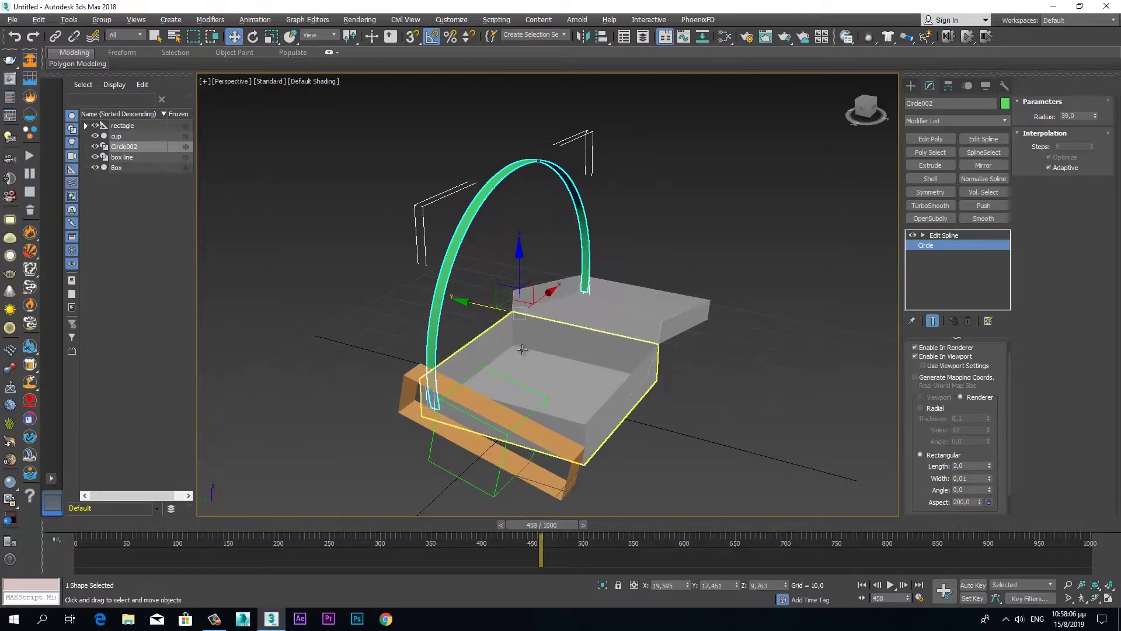
key("alt+w")
In the maximized Left view, align the arch and shift-drag to clone copies.
right_click(375, 345)
key("alt+w")
middle_click_drag(525, 351, 526, 446)
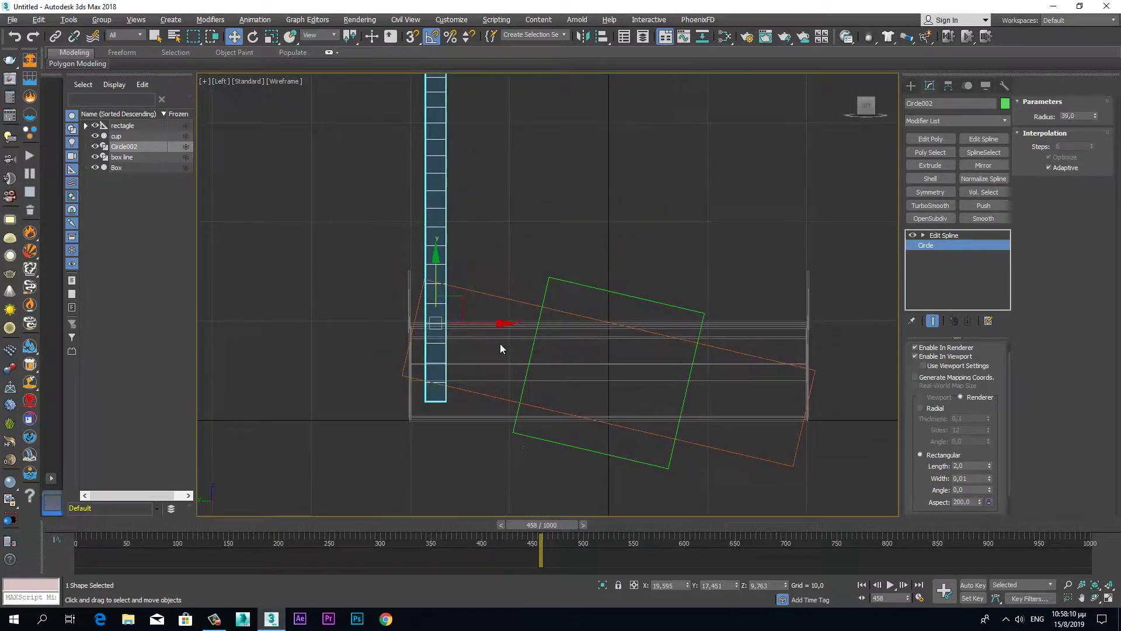
left_click_drag(493, 322, 485, 323)
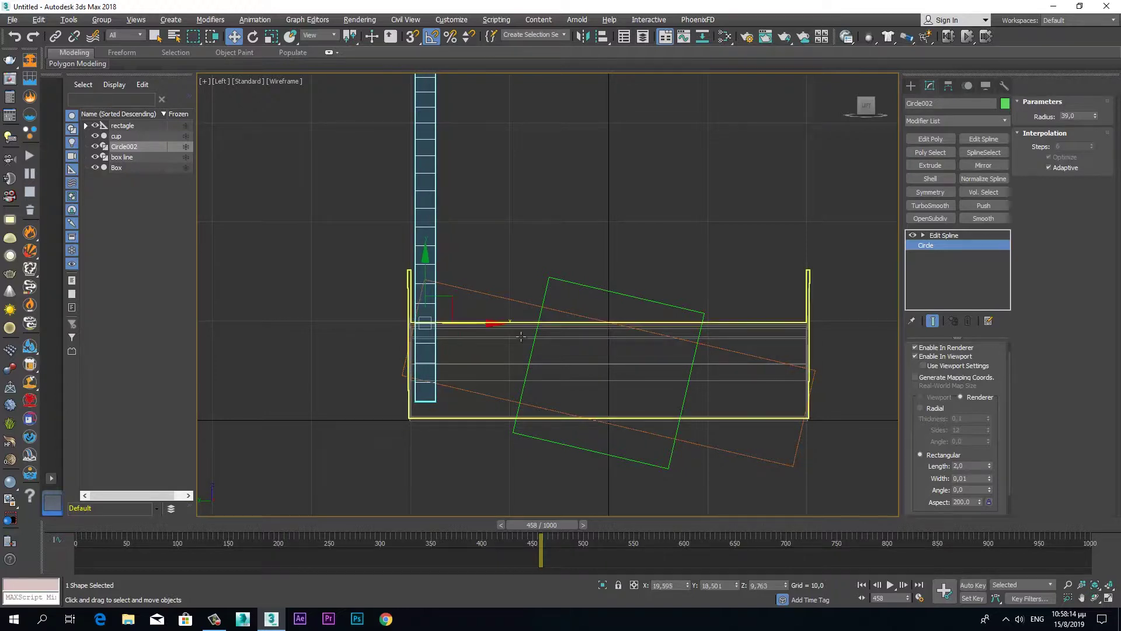
scroll(564, 353, "down", 2)
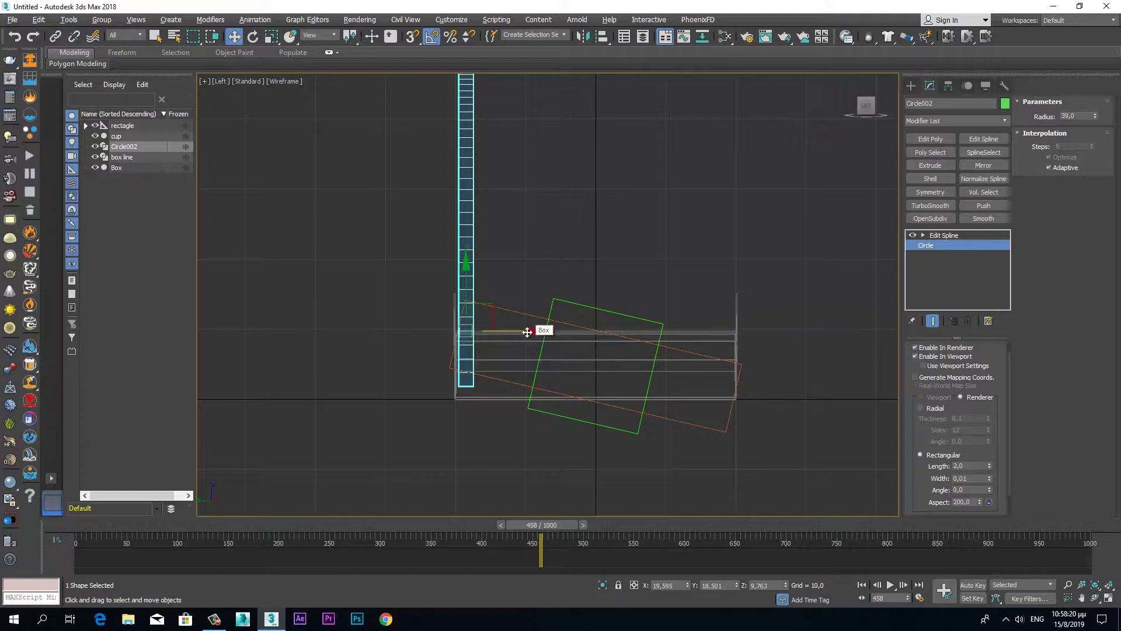
left_click_drag(528, 332, 599, 330)
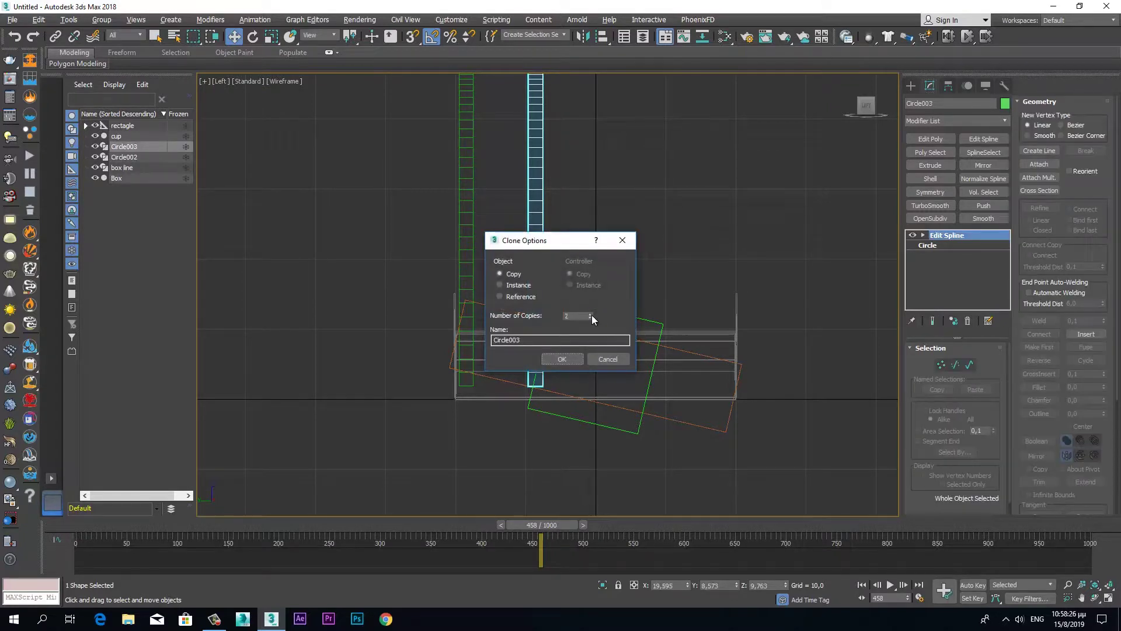
left_click(575, 356)
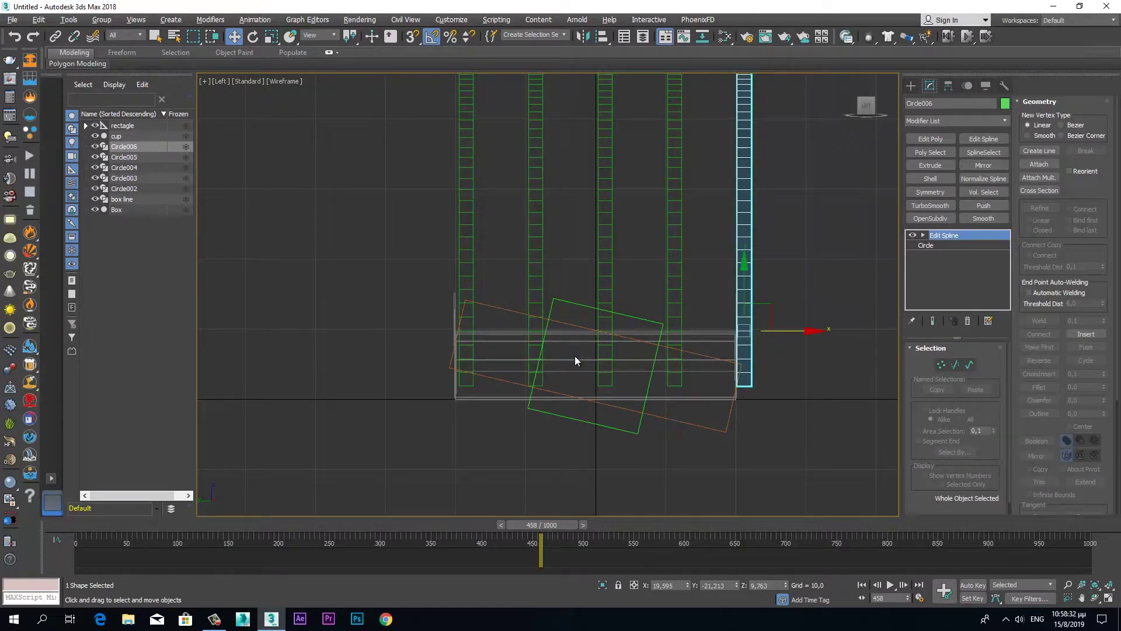
Delete the outermost copy and move Circle005 toward the box's far end.
key("Delete")
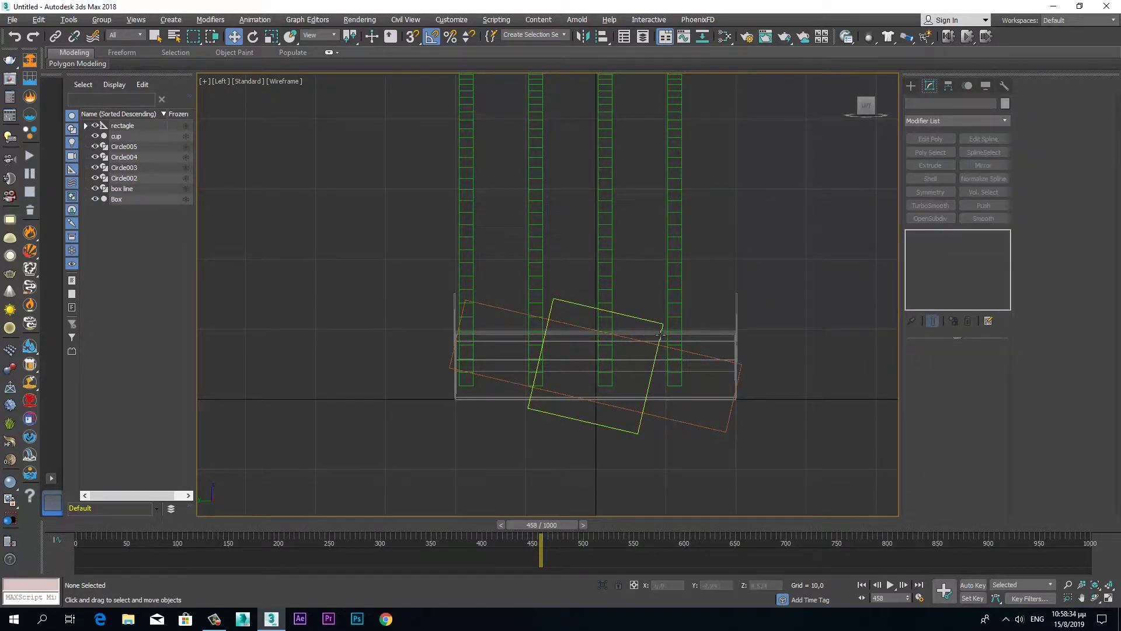
left_click(683, 294)
left_click_drag(726, 331, 777, 329)
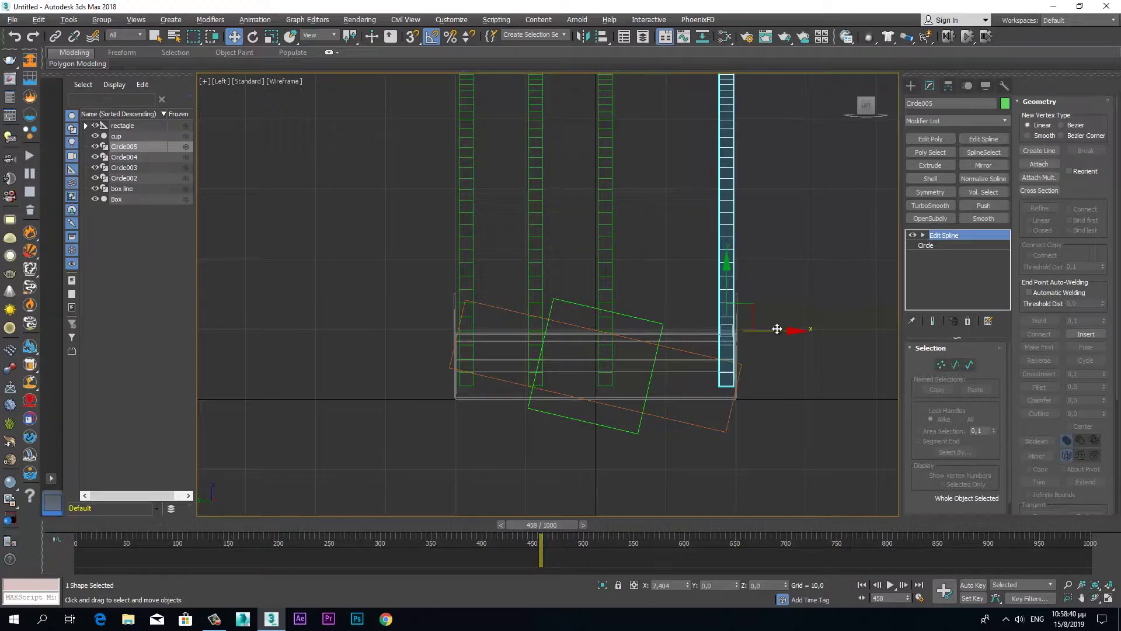
left_click_drag(773, 330, 776, 330)
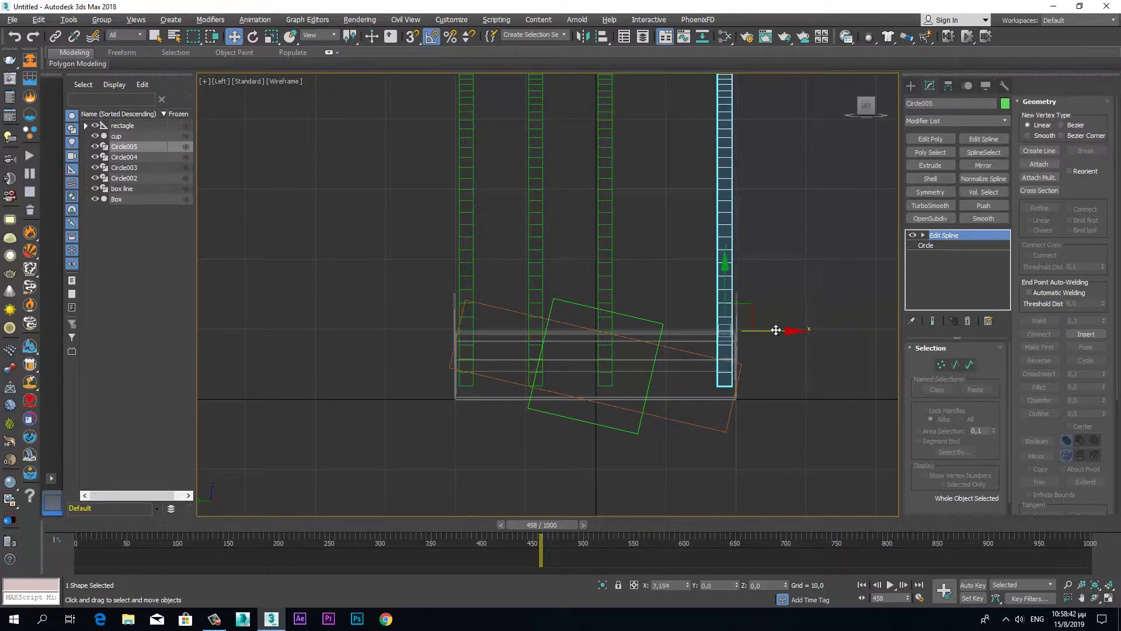
Delete the Circle003 and Circle004 copies and maximize the Perspective view.
left_click(540, 248)
key("Delete")
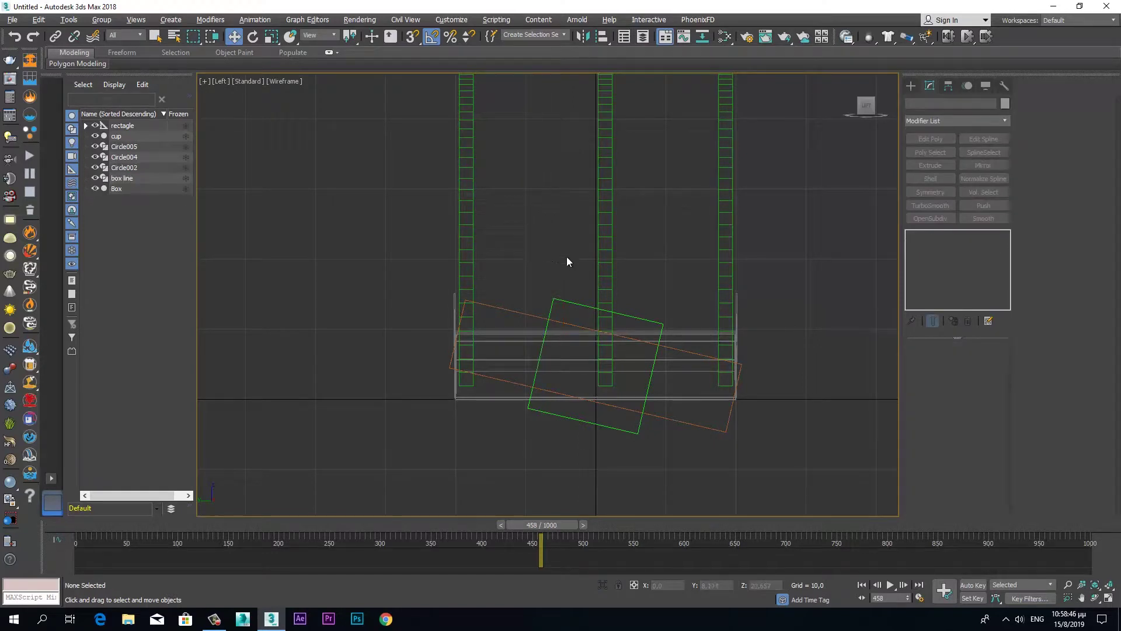
left_click(599, 255)
key("Delete")
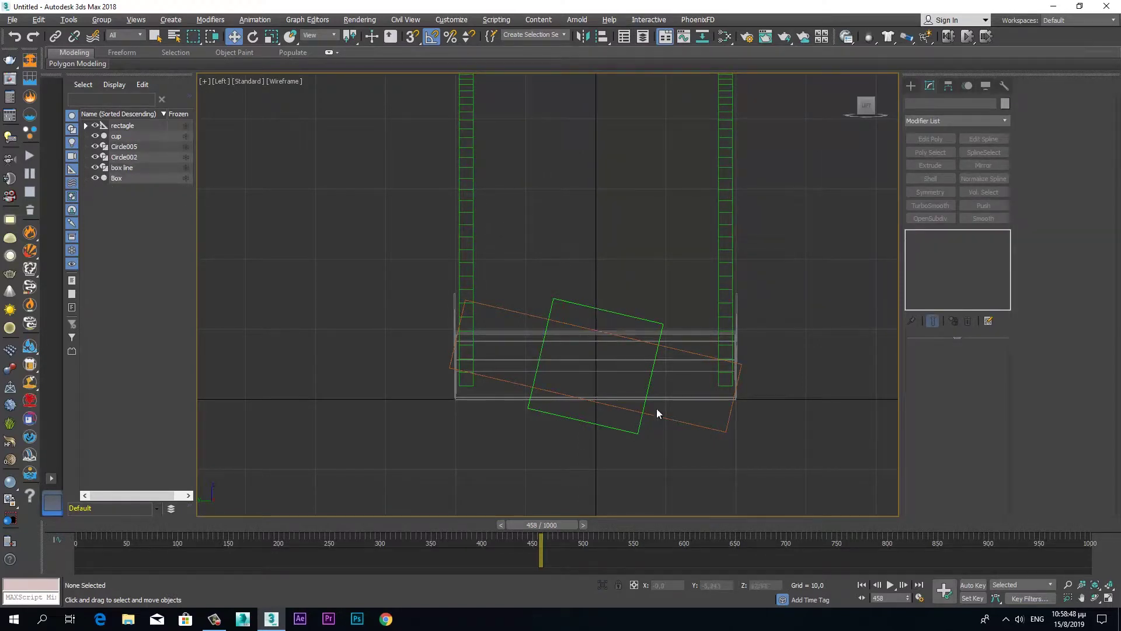
key("alt+w")
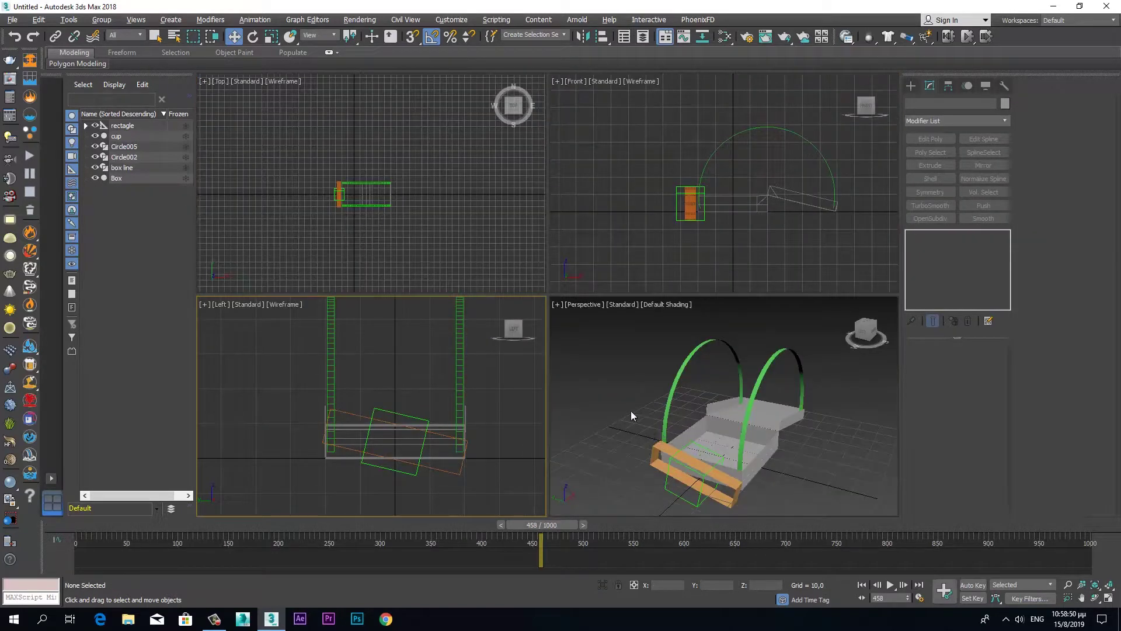
key("alt+w")
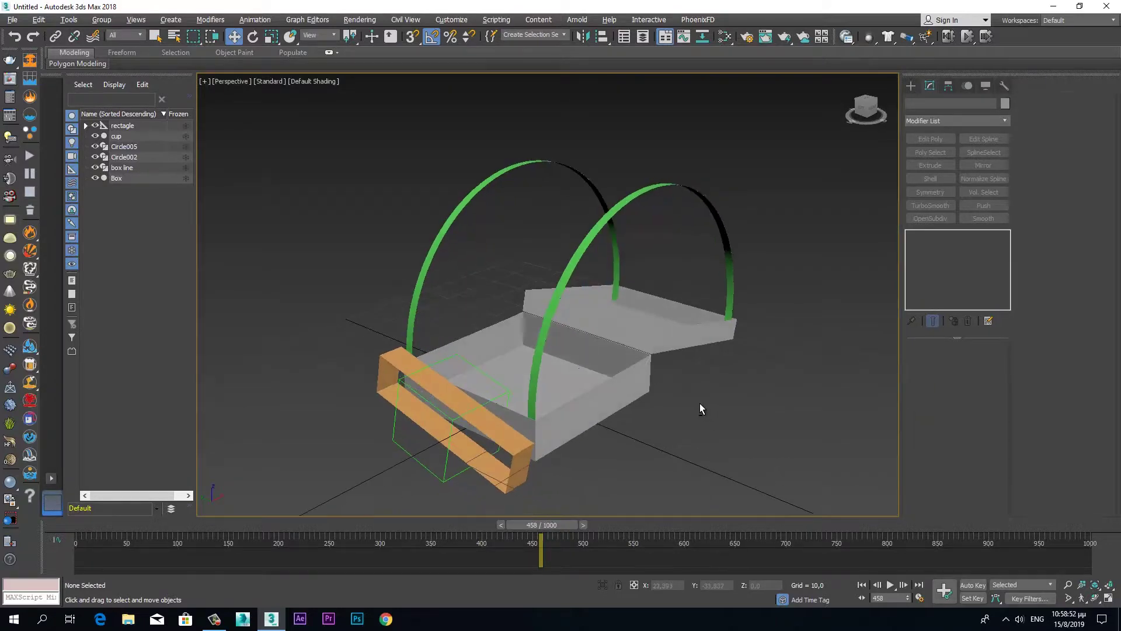
left_click(718, 209)
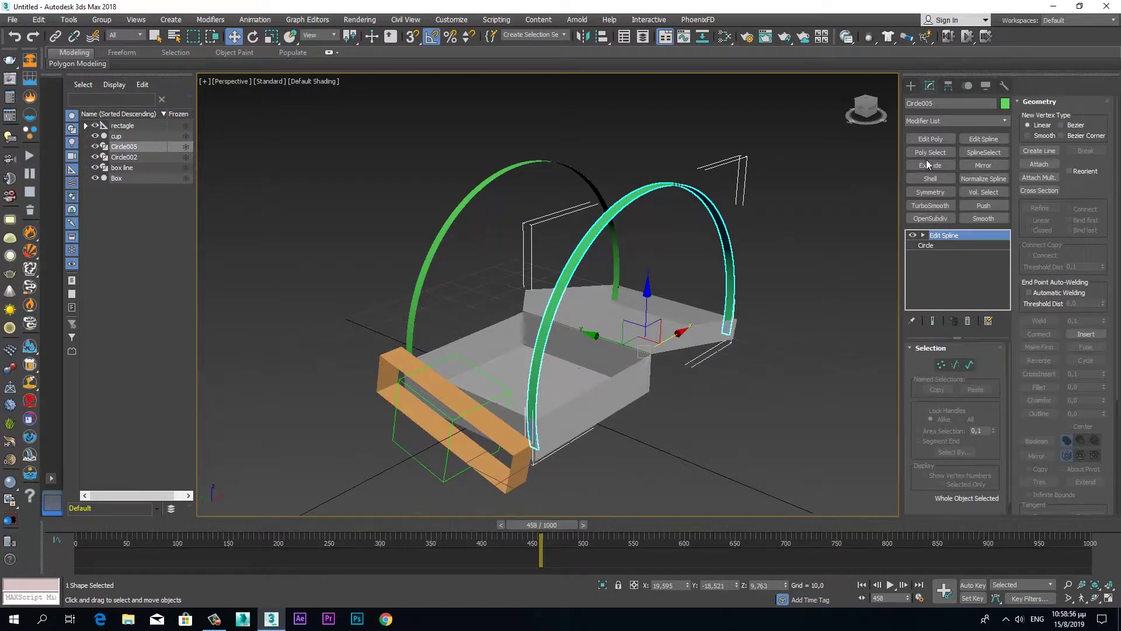
Convert the right arch Circle005 to Editable Poly and attach the left arch Circle002.
right_click(708, 205)
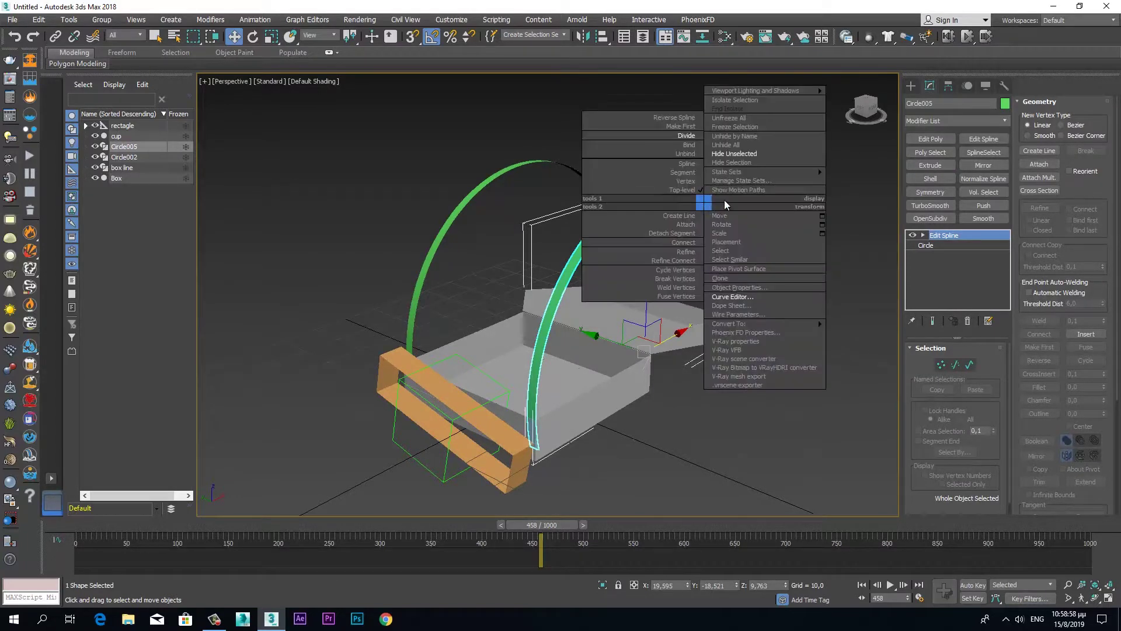
mouse_move(753, 324)
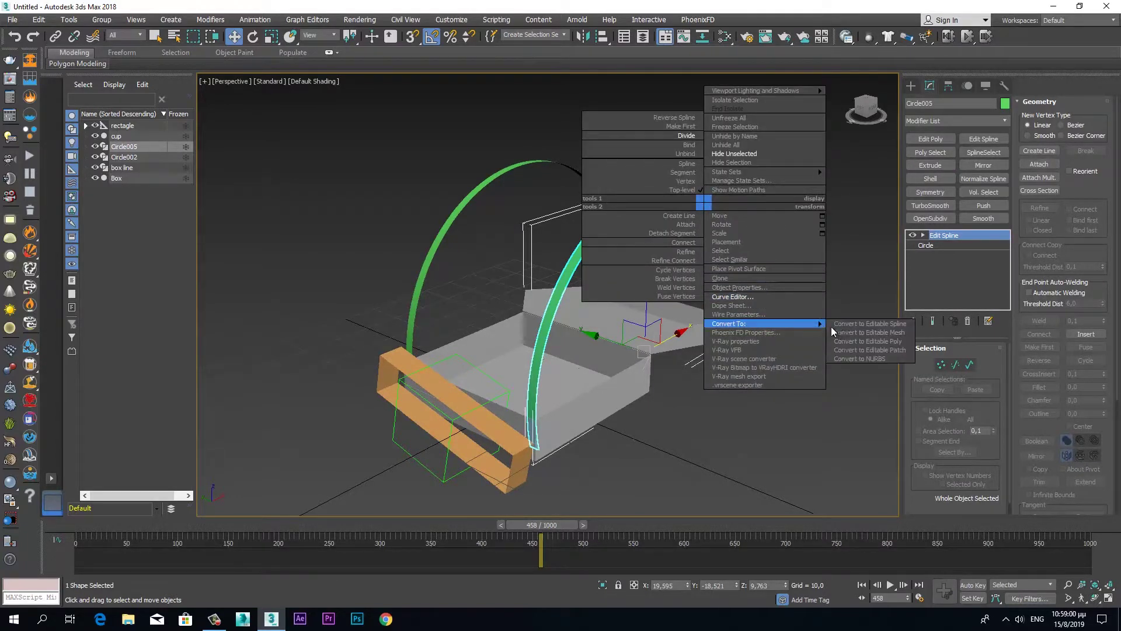
left_click(858, 341)
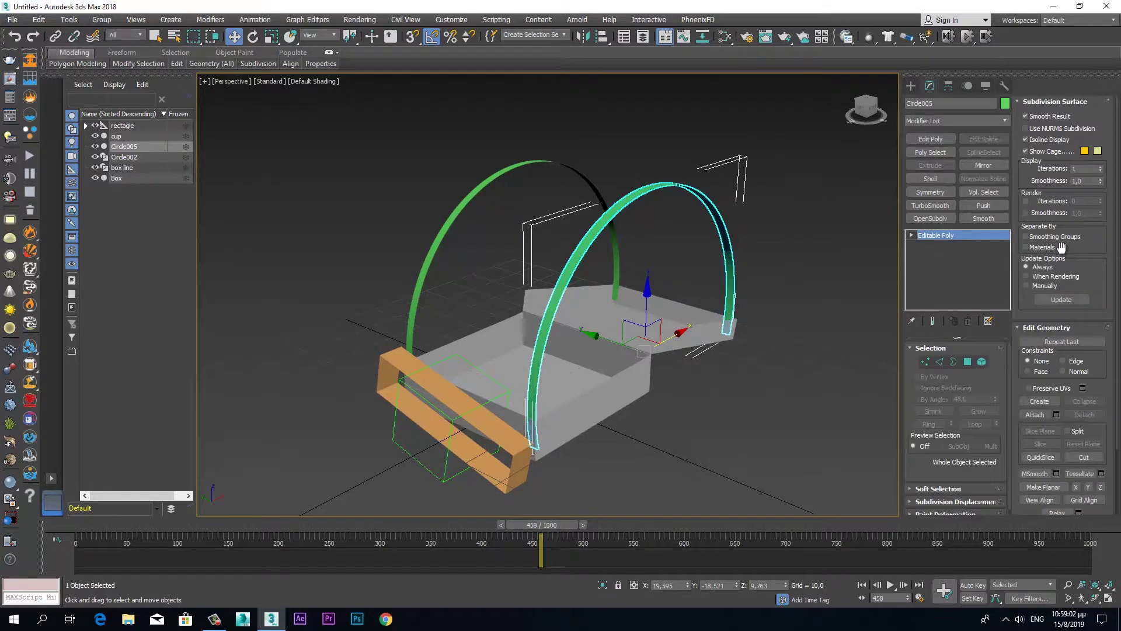
left_click(1035, 414)
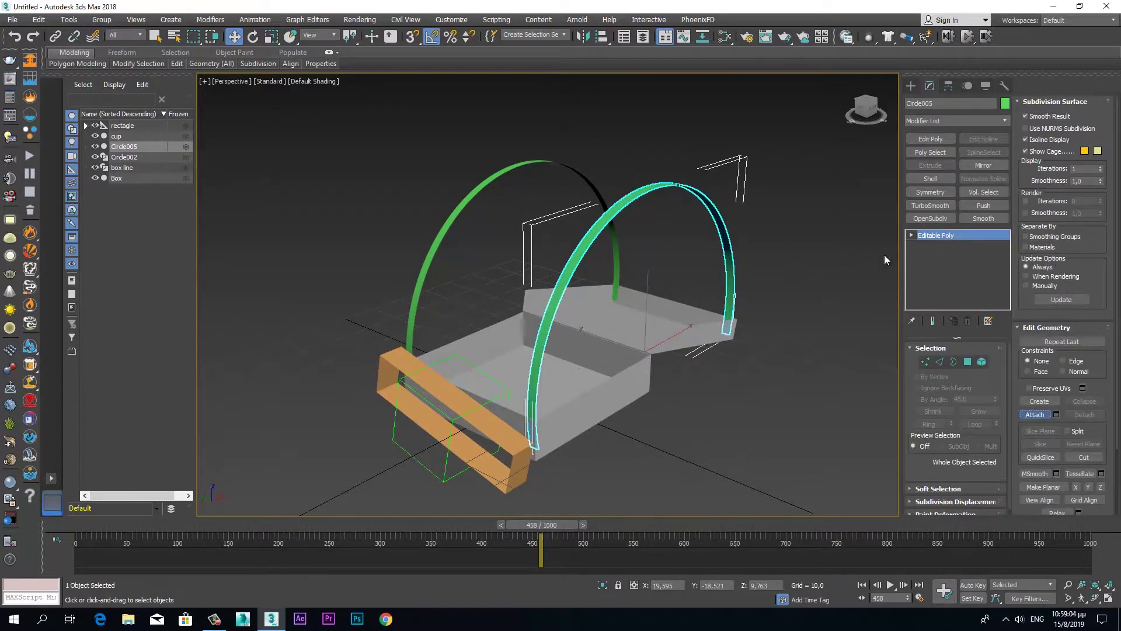
left_click(580, 172)
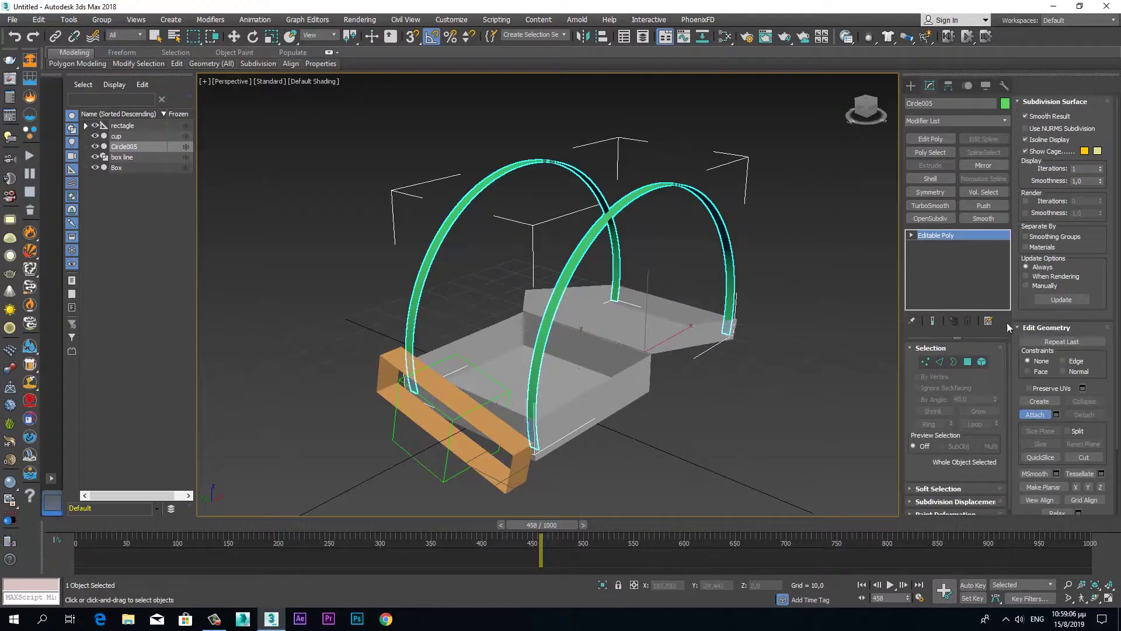
left_click(1039, 415)
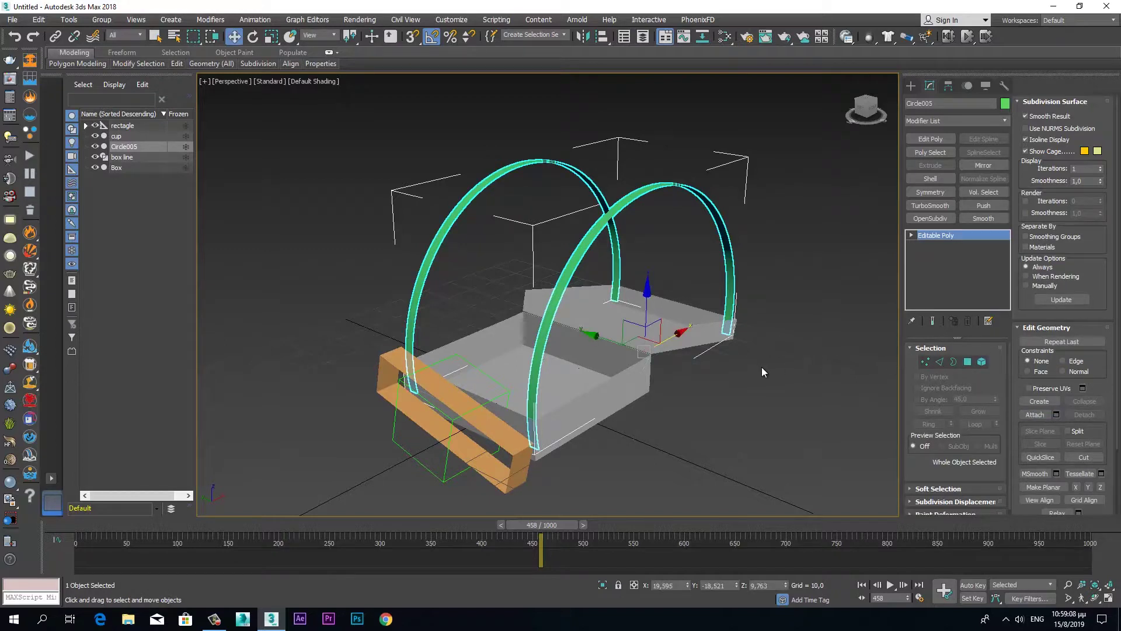
left_click(1004, 122)
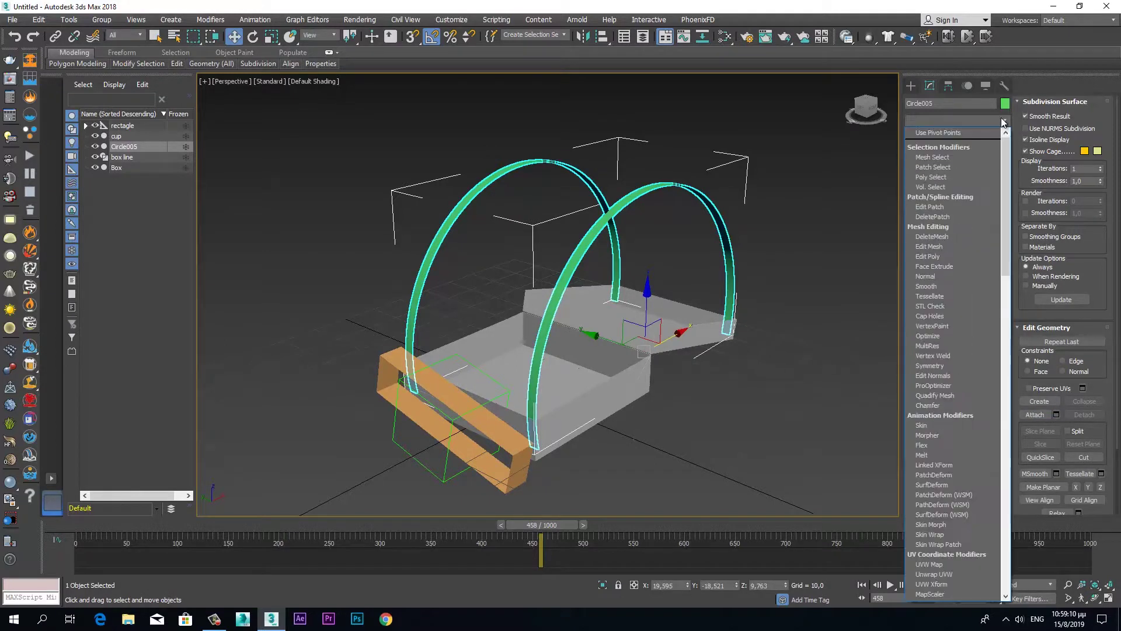
Add a Slice modifier, rotate its slice plane, and set Slice Type to Remove Top.
type("sl")
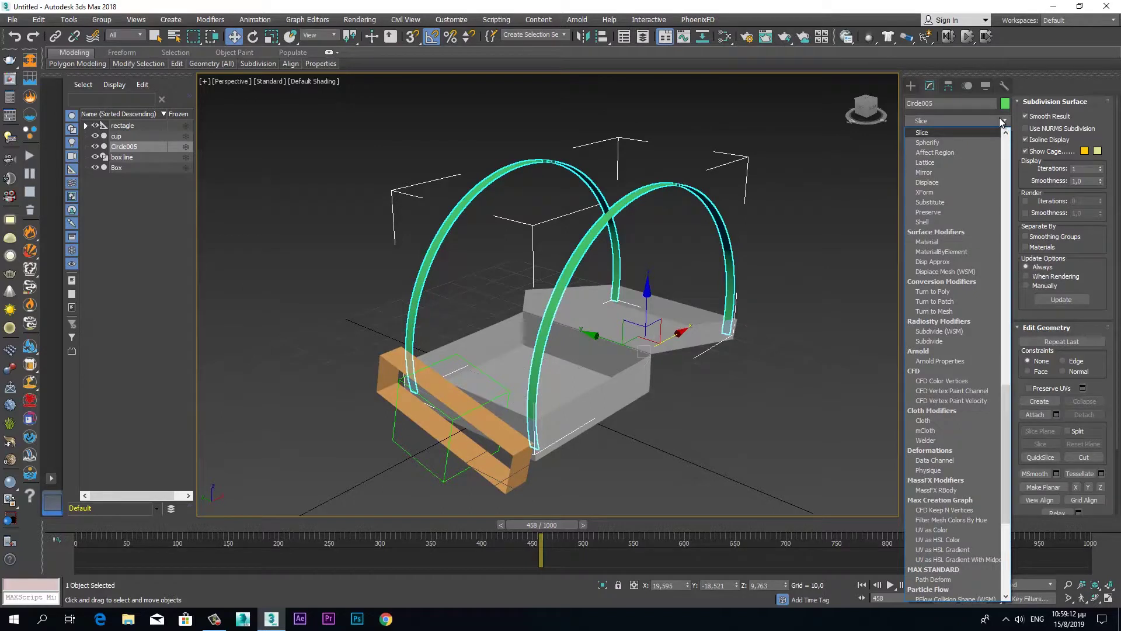
left_click(962, 131)
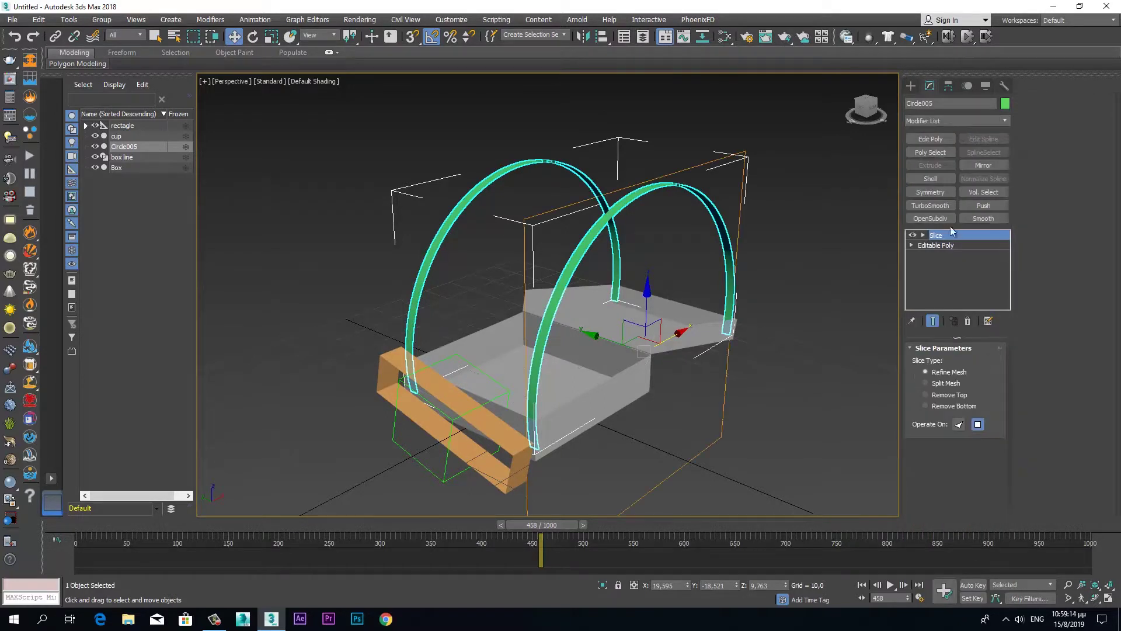
left_click(924, 235)
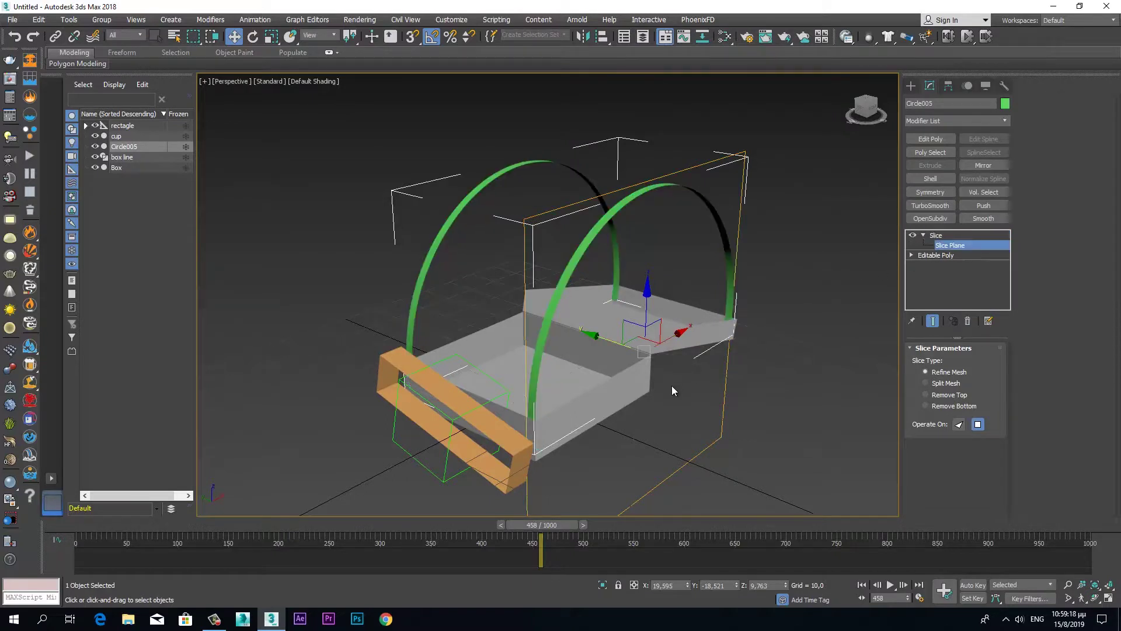
key("e")
left_click_drag(657, 382, 705, 372)
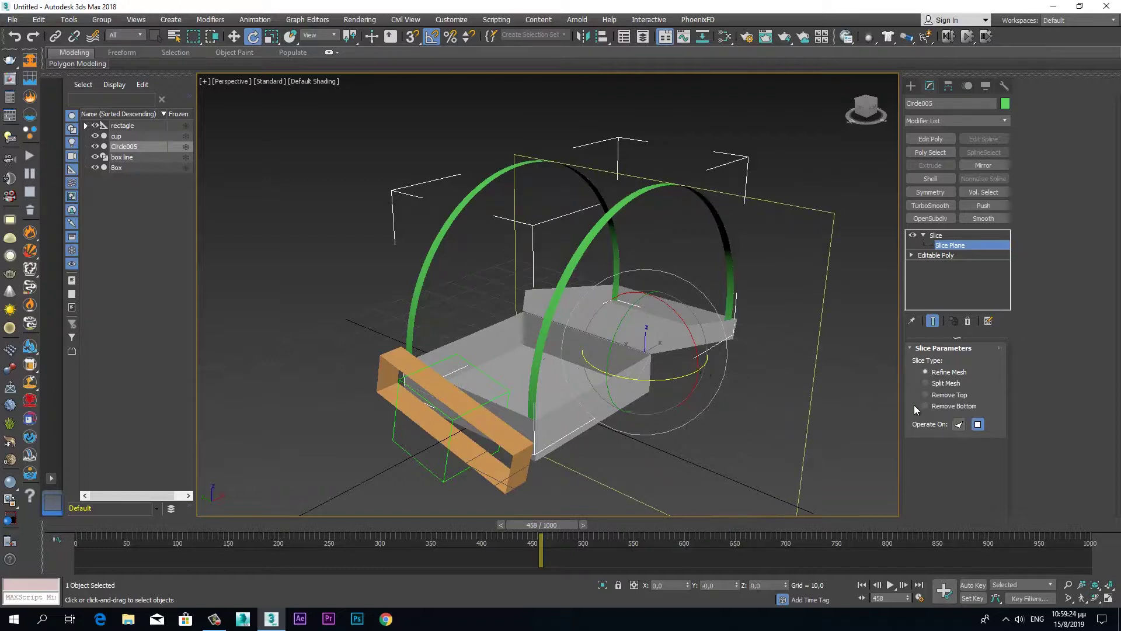
left_click(926, 395)
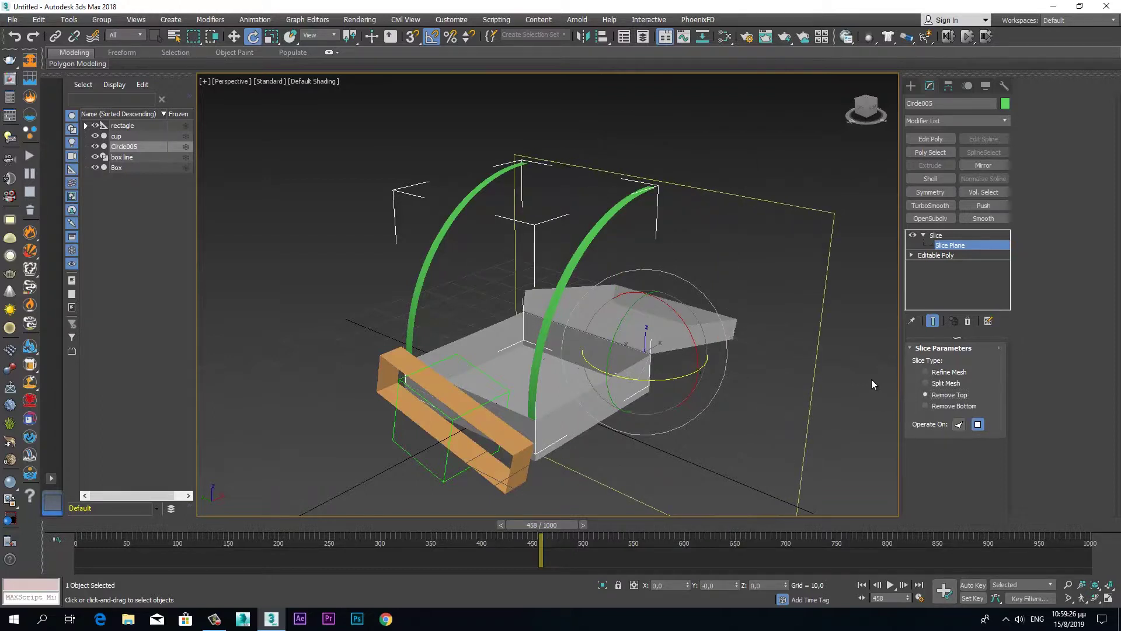
Try tilting the slice plane further, undo that, and maximize the Front view.
mouse_move(529, 430)
middle_mouse_down("alt")
mouse_move(477, 412)
mouse_move(490, 403)
middle_mouse_up("alt")
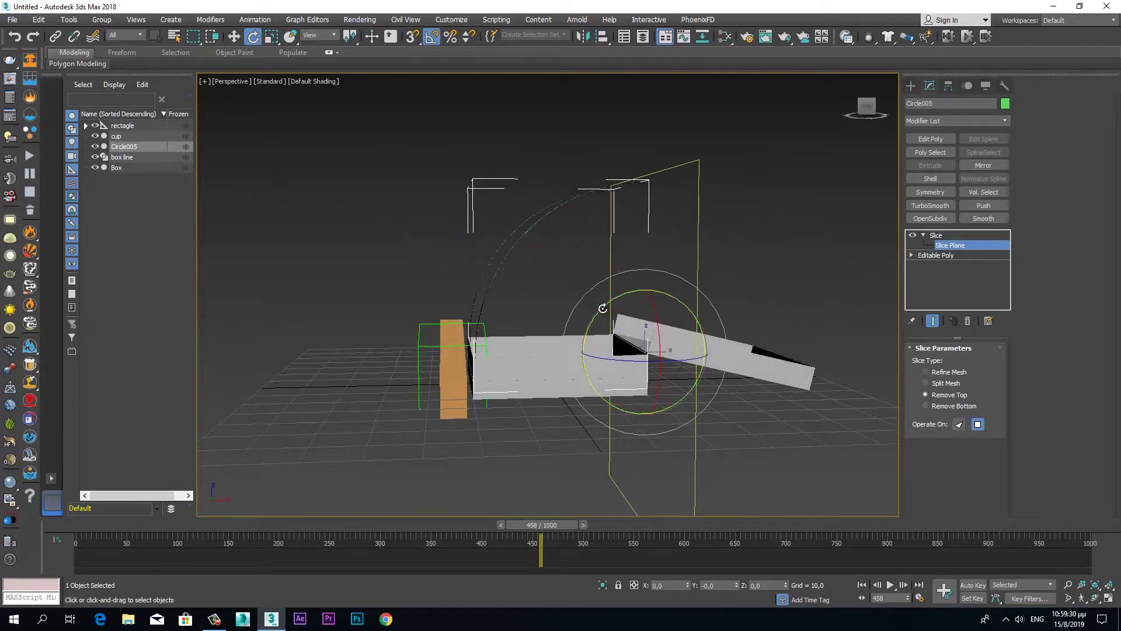
left_click_drag(602, 308, 558, 337)
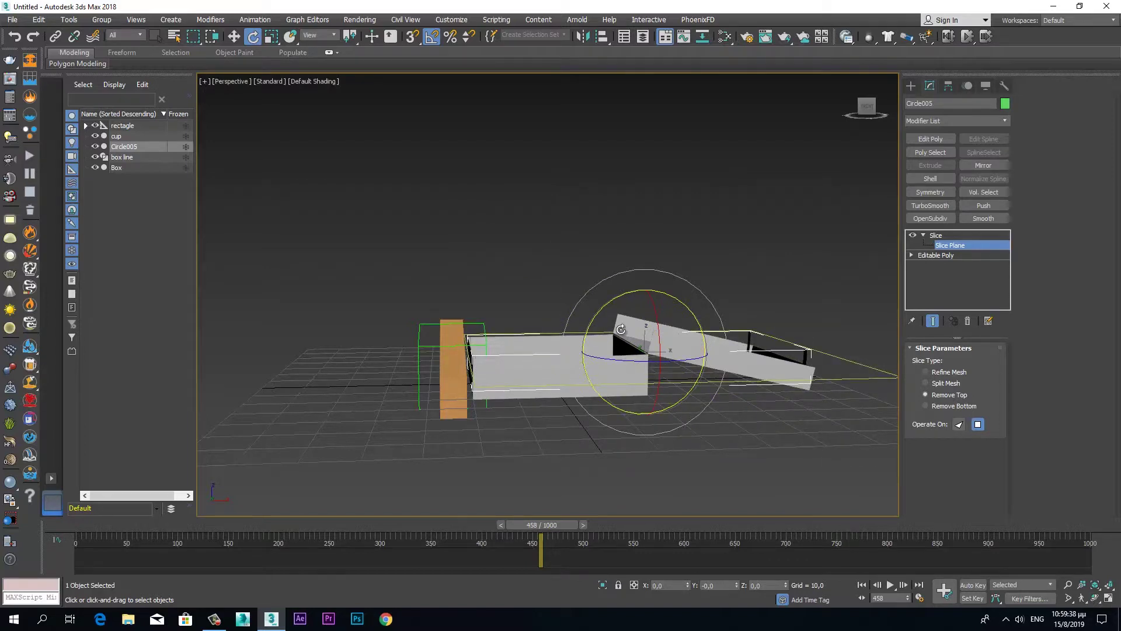
key("ctrl+z")
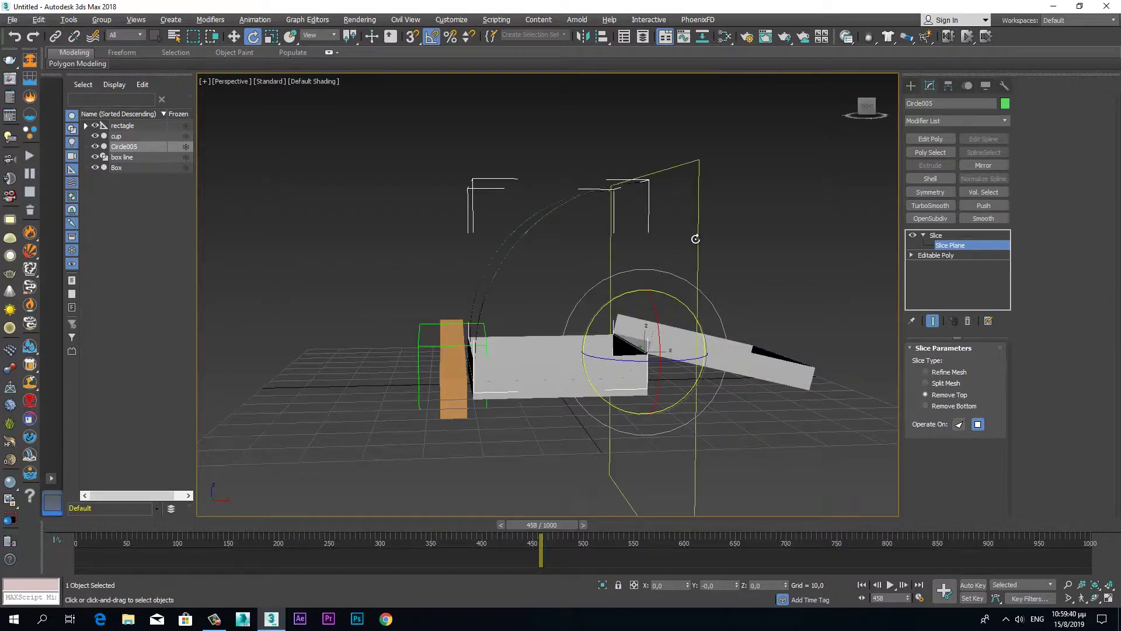
key("alt+w")
right_click(711, 205)
key("alt+w")
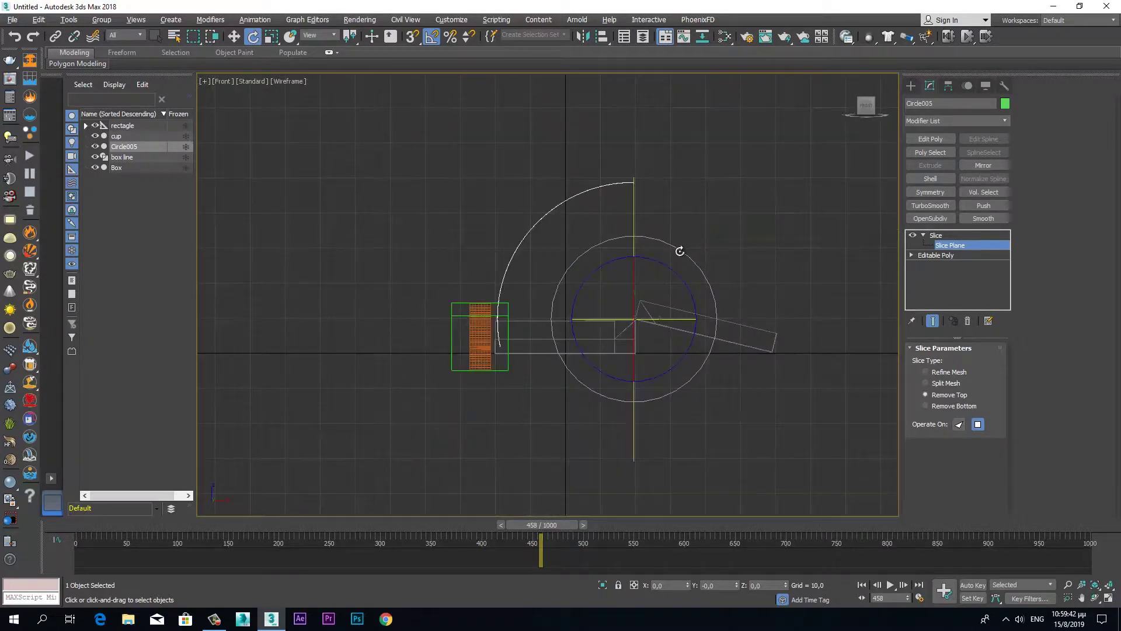
Lower the slice plane and rotate it 90° on X so the arches disappear.
key("w")
left_click_drag(634, 267, 627, 302)
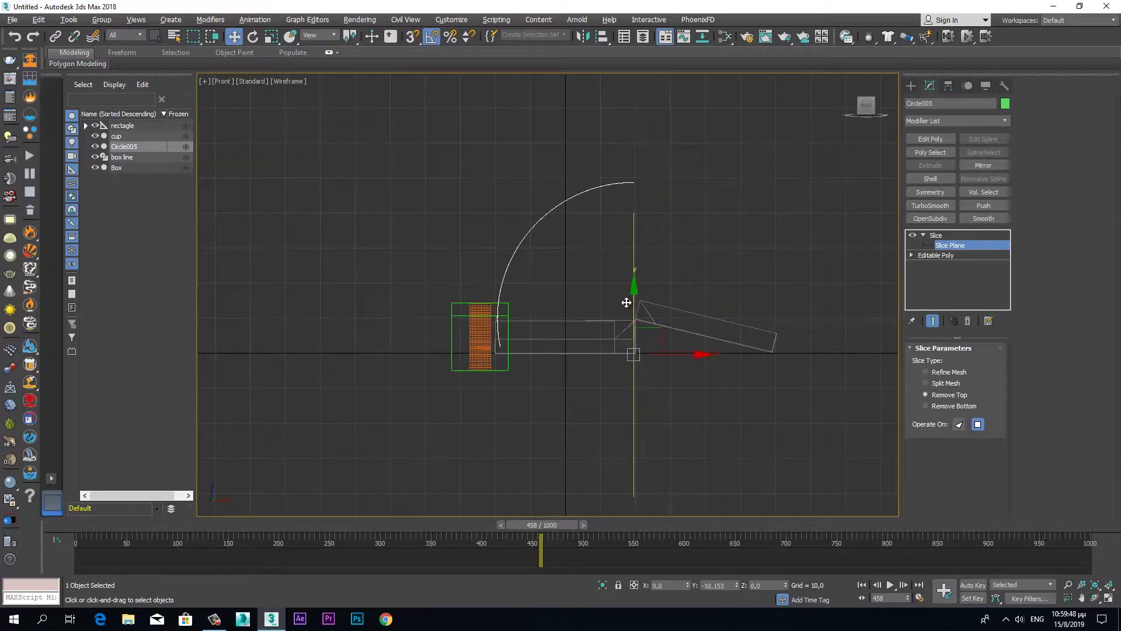
key("e")
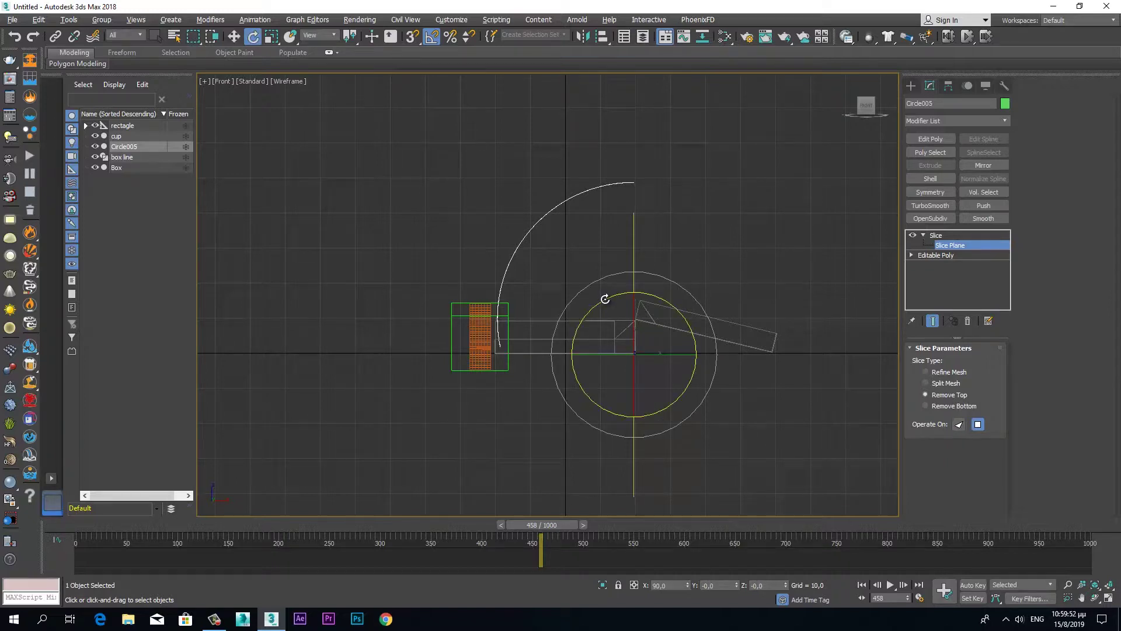
left_click_drag(603, 301, 561, 324)
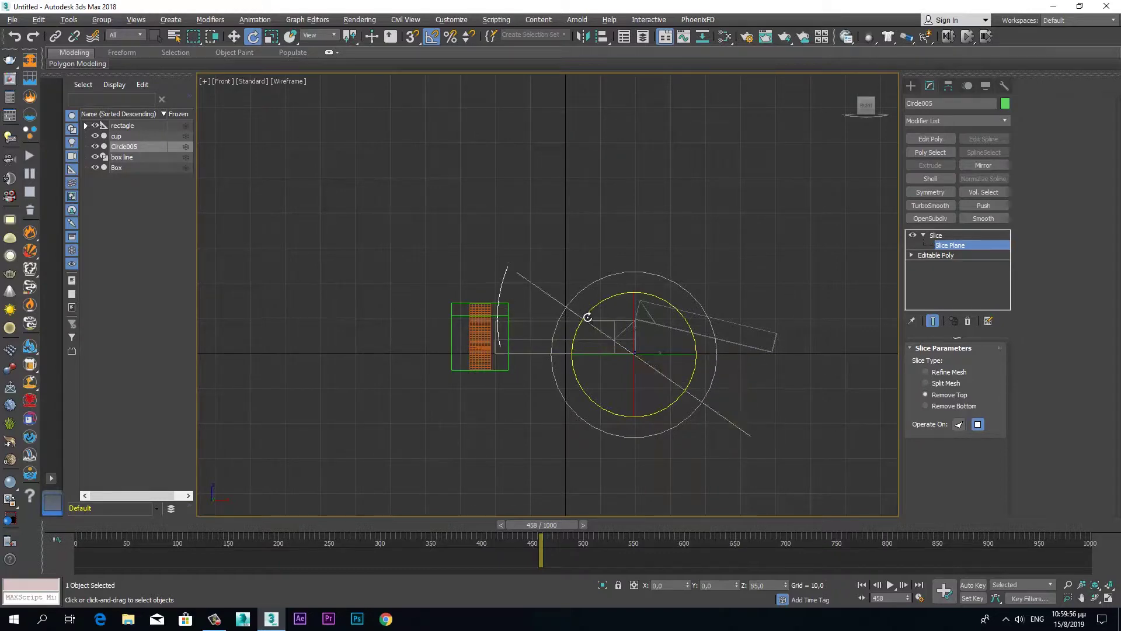
mouse_move(559, 325)
left_mouse_down()
mouse_move(680, 308)
mouse_move(613, 321)
mouse_move(576, 347)
left_mouse_up()
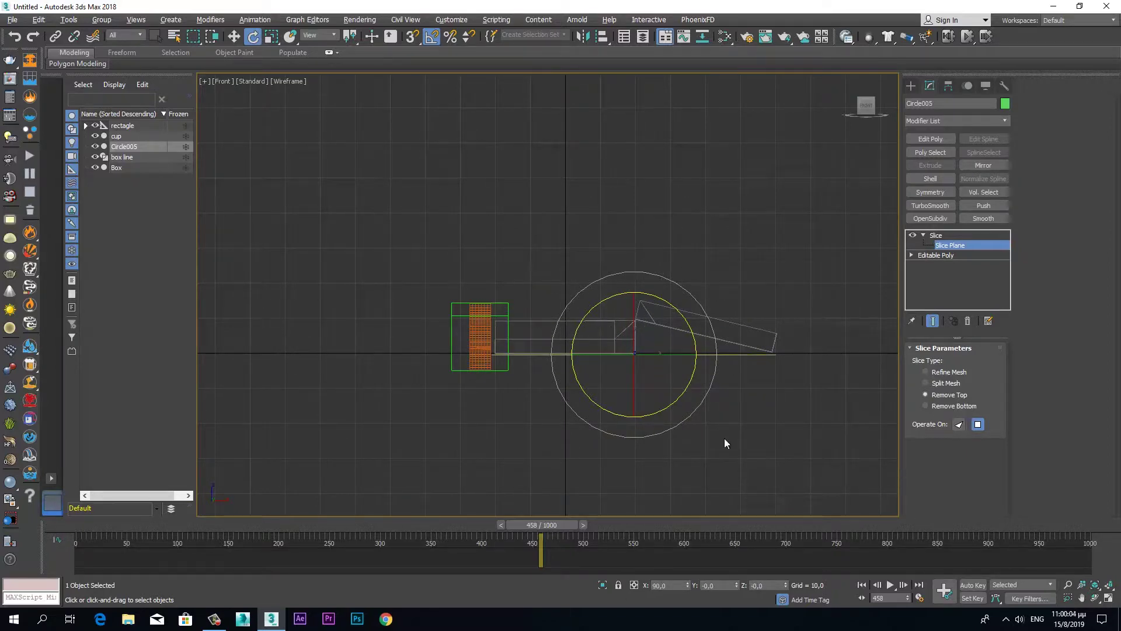
Move the time slider to frame 421 and turn on Auto Key.
left_click_drag(572, 524, 534, 527)
key("e")
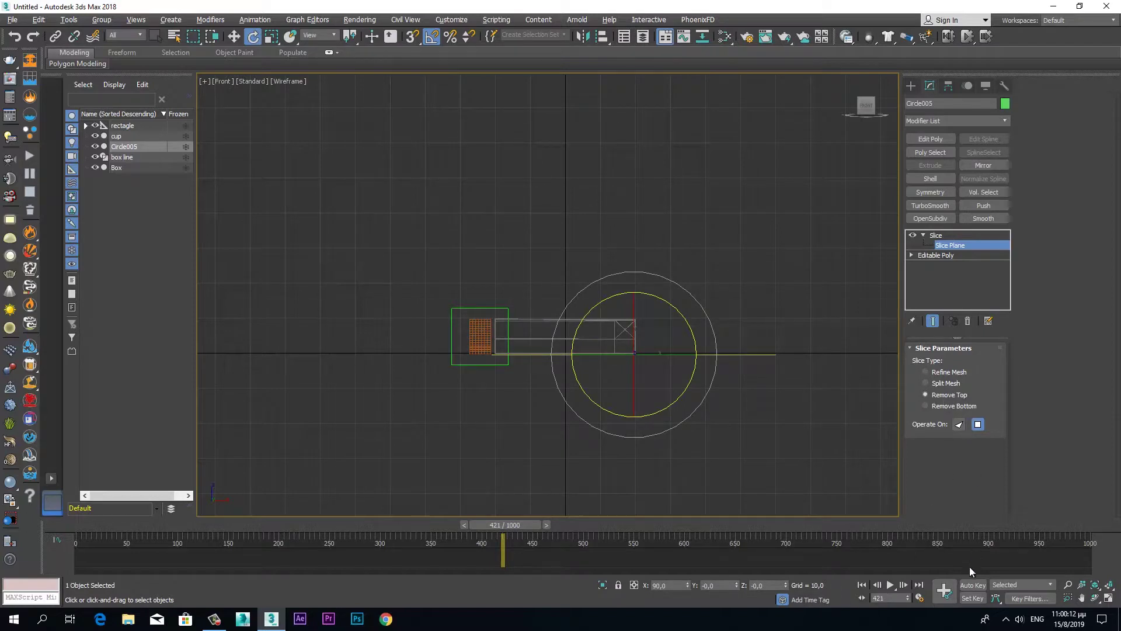
left_click(974, 584)
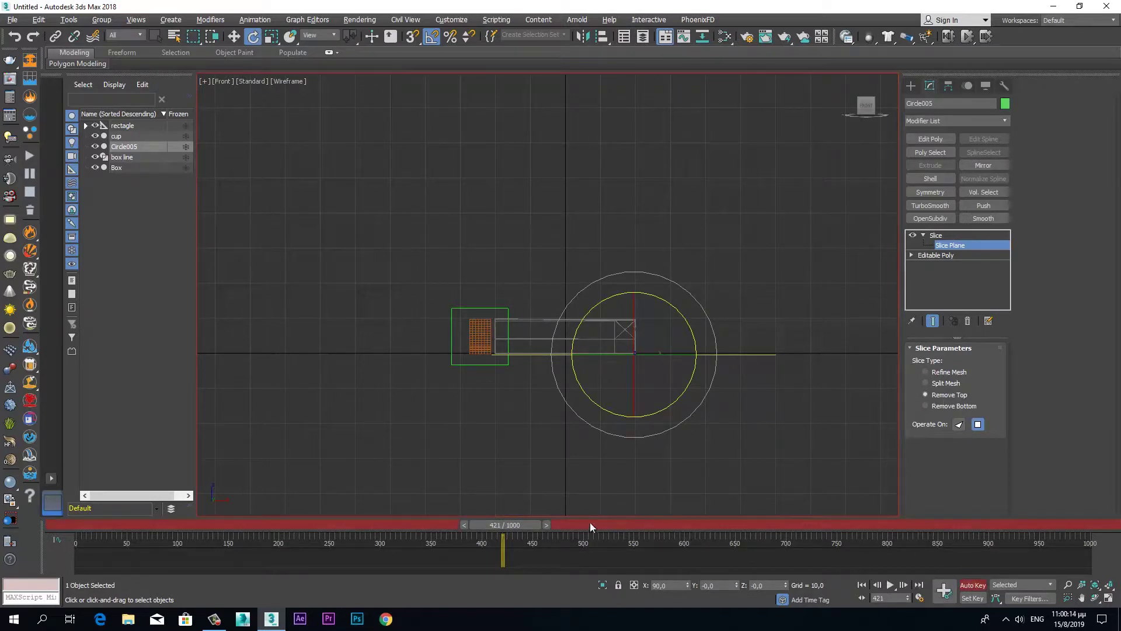
At around frame 460, rotate the Slice Plane gizmo to tilt it steeply.
left_click_drag(523, 525, 586, 524)
key("e")
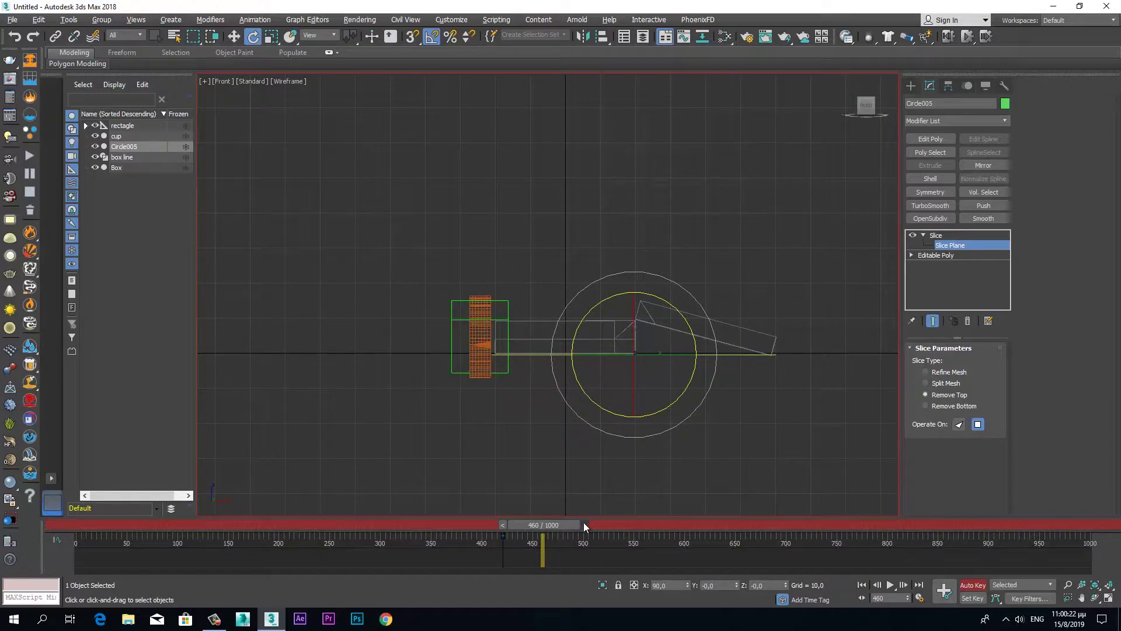
mouse_move(580, 384)
left_mouse_down()
mouse_move(594, 326)
mouse_move(626, 306)
mouse_move(656, 311)
mouse_move(583, 296)
mouse_move(560, 273)
left_mouse_up()
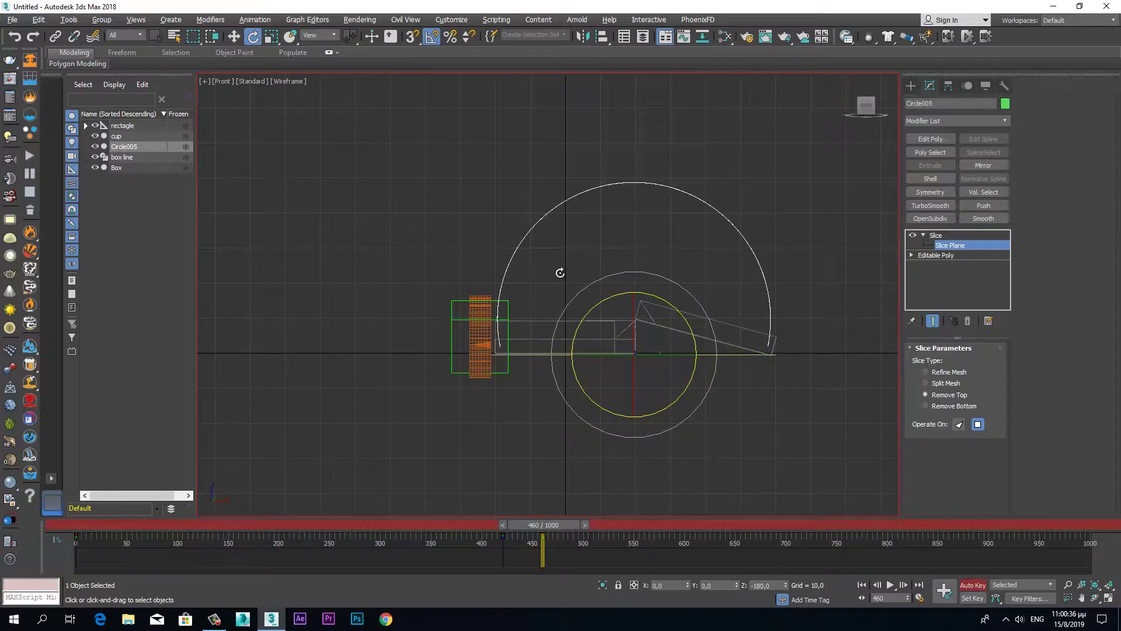
Undo a stray rotation, then key the slice plane back to horizontal at frame 421.
left_click_drag(570, 523, 425, 535)
key("e")
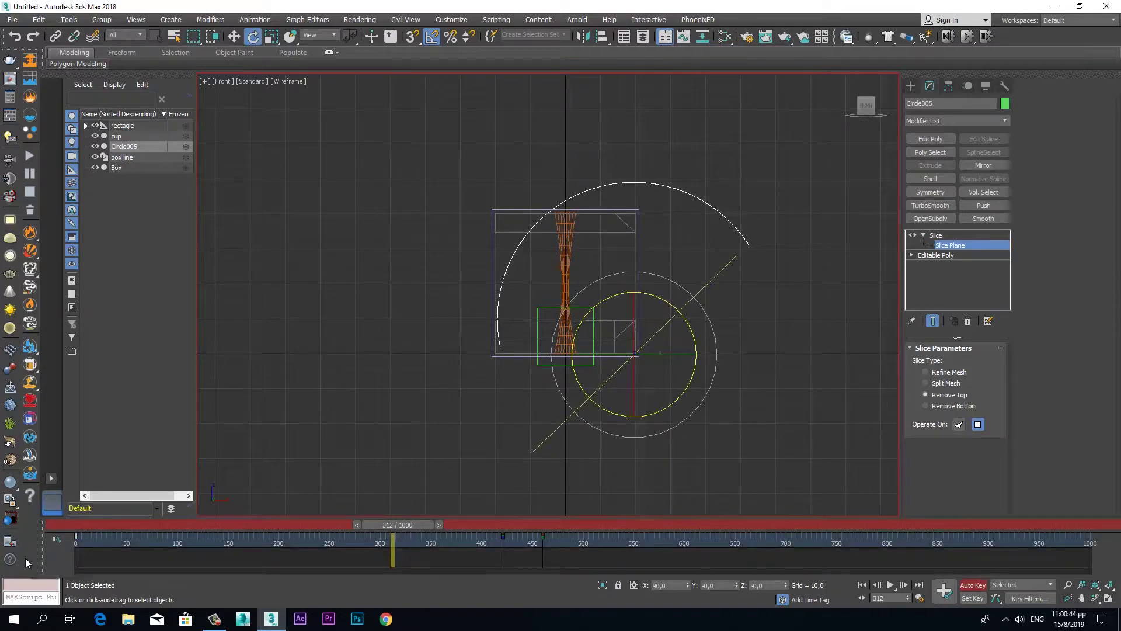
key("ctrl+z")
mouse_move(419, 525)
left_mouse_down()
mouse_move(502, 528)
mouse_move(566, 561)
mouse_move(524, 566)
left_mouse_up()
key("e")
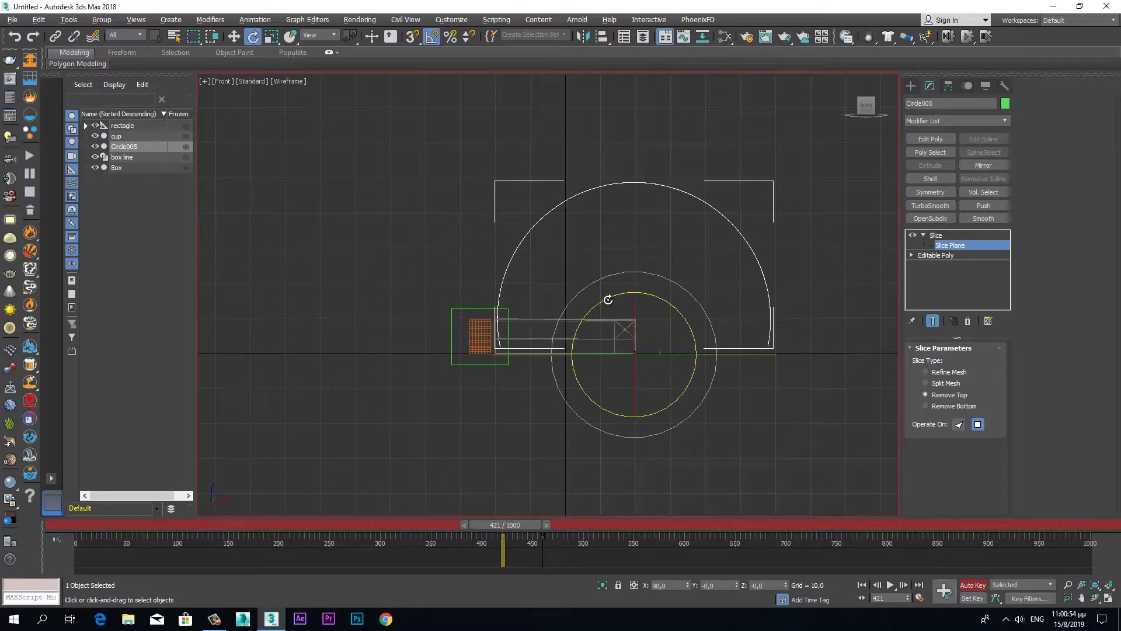
left_click_drag(608, 299, 519, 351)
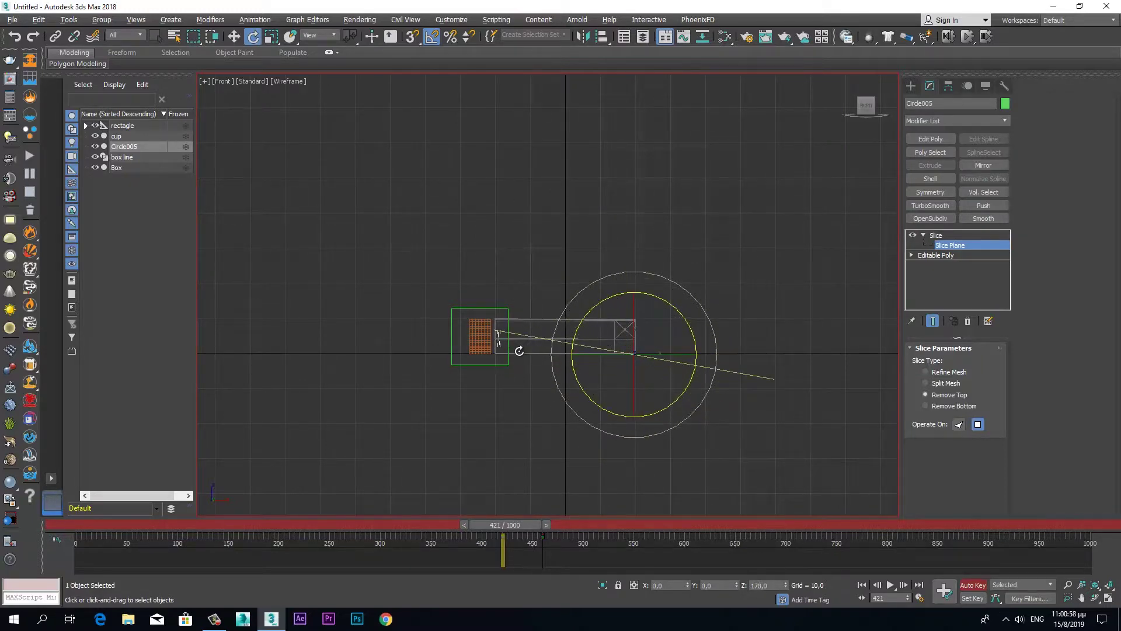
left_click_drag(518, 353, 518, 353)
Copy the slice plane's frame 460 rotation key to frame 501.
mouse_move(534, 523)
left_mouse_down()
mouse_move(564, 520)
mouse_move(528, 535)
mouse_move(570, 514)
mouse_move(524, 539)
mouse_move(591, 492)
mouse_move(590, 527)
mouse_move(616, 517)
mouse_move(602, 527)
left_mouse_up()
key("e")
key("e")
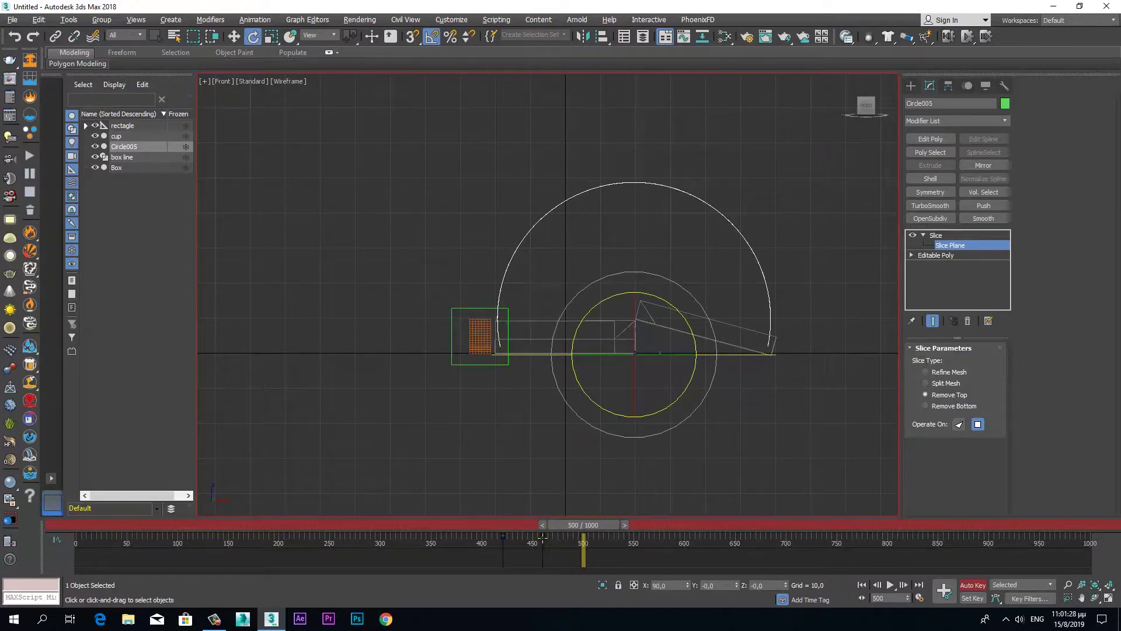
left_click_drag(543, 536, 582, 536, "shift")
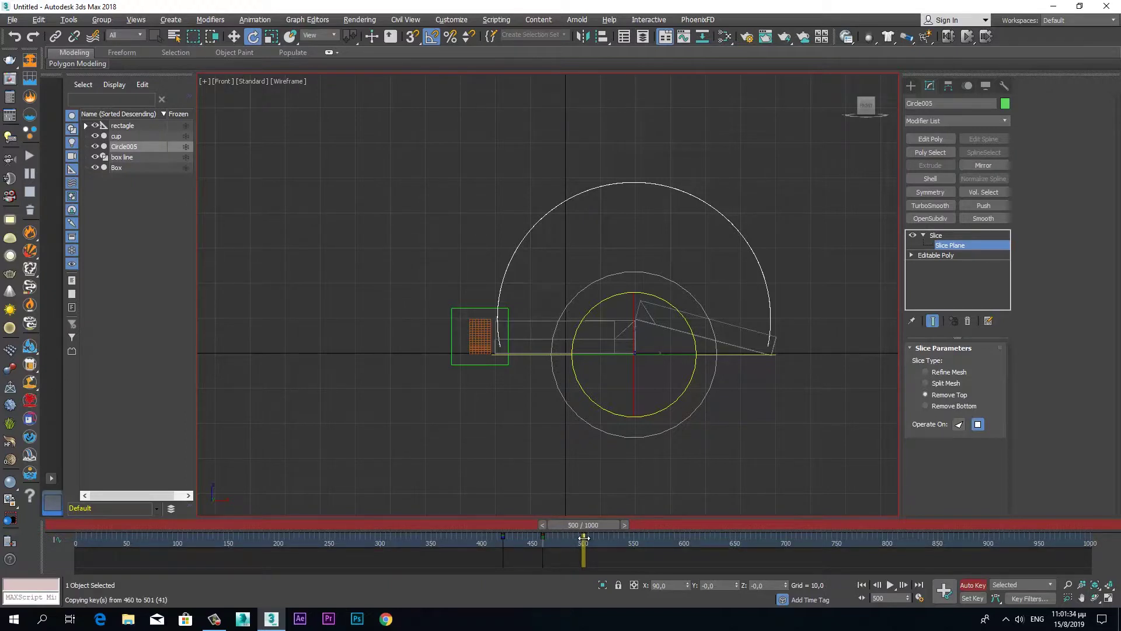
left_click_drag(584, 538, 588, 537, "shift")
mouse_move(605, 527)
left_mouse_down()
mouse_move(530, 538)
mouse_move(654, 536)
left_mouse_up()
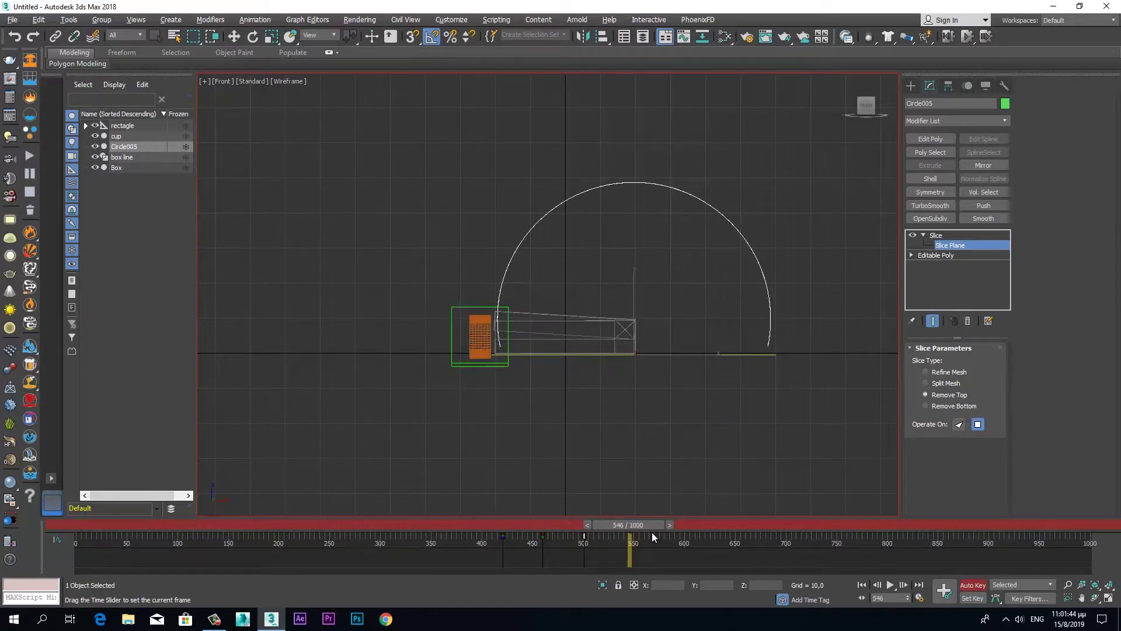
Copy the frame 421 key later in the track bar and scrub to check the keys.
key("e")
left_click(672, 525)
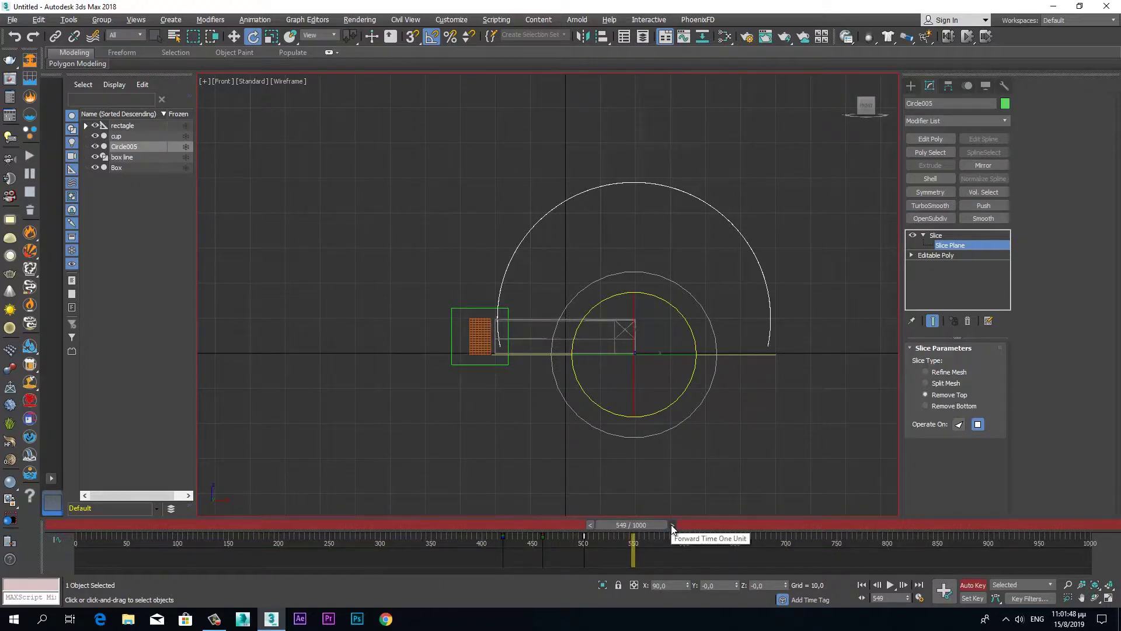
left_click(672, 525)
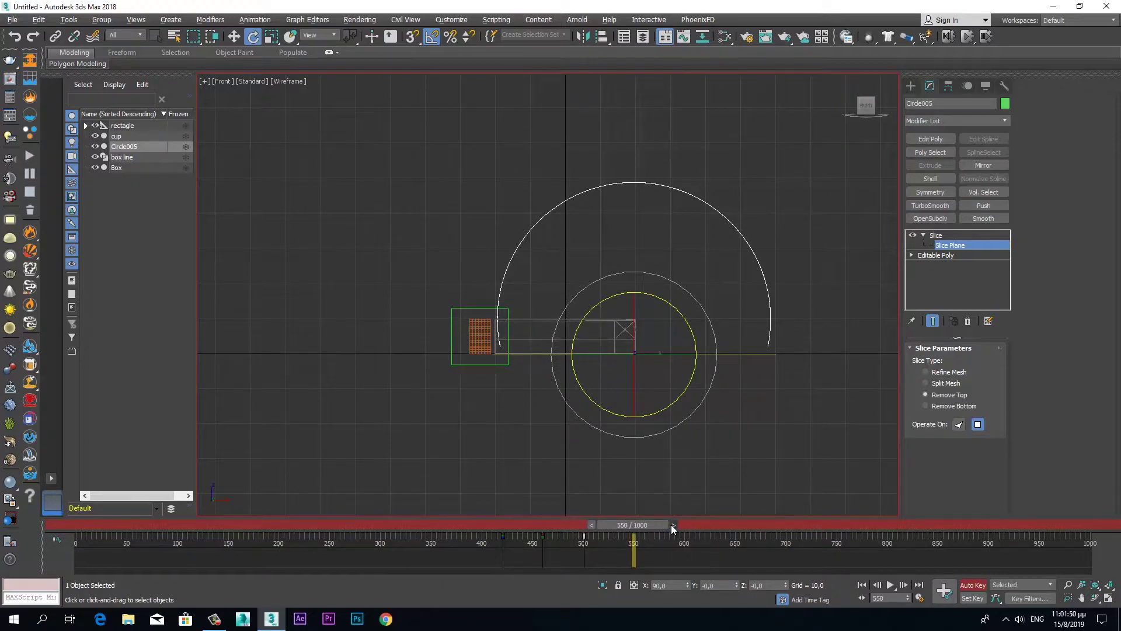
left_click(504, 539)
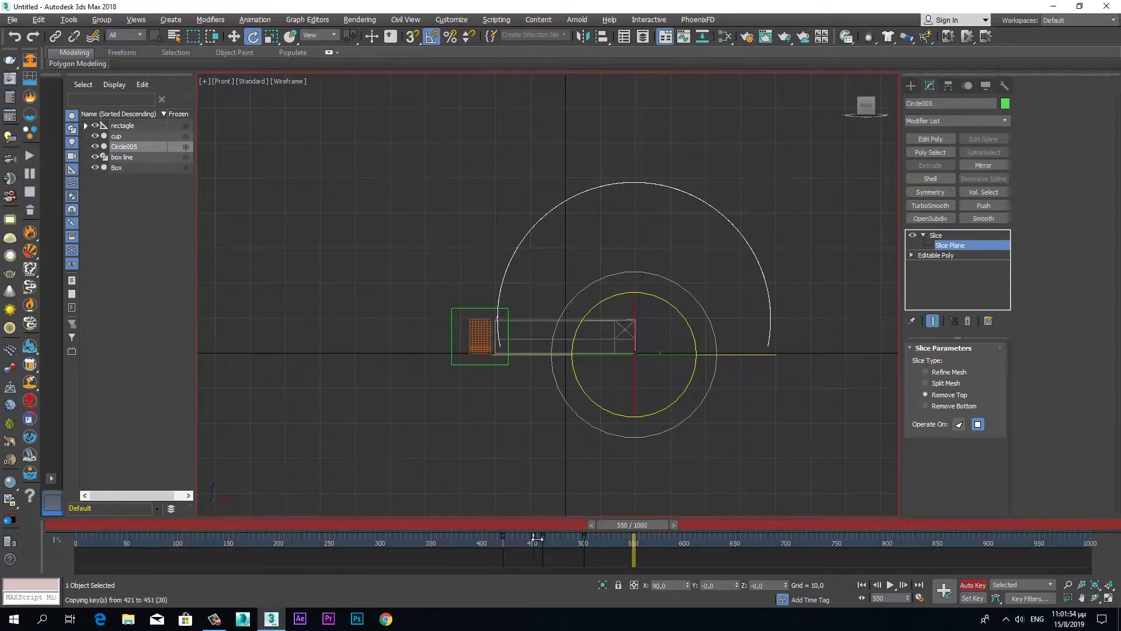
mouse_move(504, 538)
left_mouse_down("shift")
mouse_move(634, 545)
mouse_move(629, 531)
left_mouse_up("shift")
mouse_move(619, 531)
left_mouse_down()
mouse_move(602, 534)
mouse_move(629, 528)
mouse_move(608, 532)
left_mouse_up()
Maximize the Perspective view, orbit over the slice objects and play forward to watch the cut.
key("e")
key("alt+w")
middle_click(667, 475)
key("alt+w")
middle_click_drag(661, 451, 683, 461, "alt")
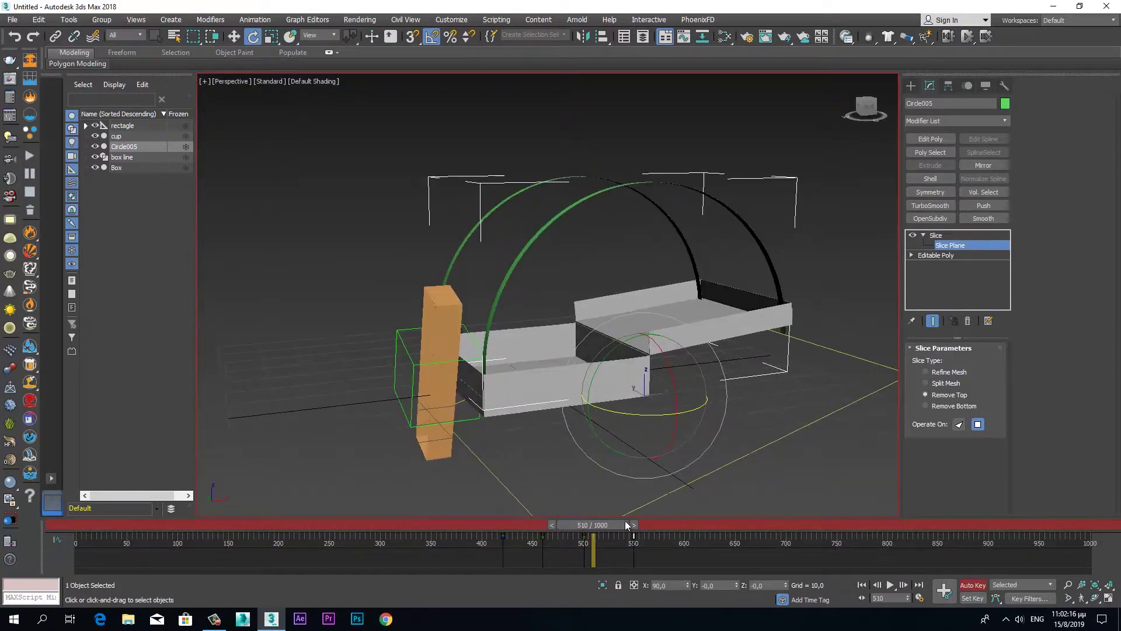
mouse_move(616, 524)
left_mouse_down()
mouse_move(696, 522)
mouse_move(599, 537)
mouse_move(735, 508)
mouse_move(839, 503)
left_mouse_up()
Turn Auto Key off, return to the Slice modifier's top level, and restore four viewports.
key("e")
left_click(980, 586)
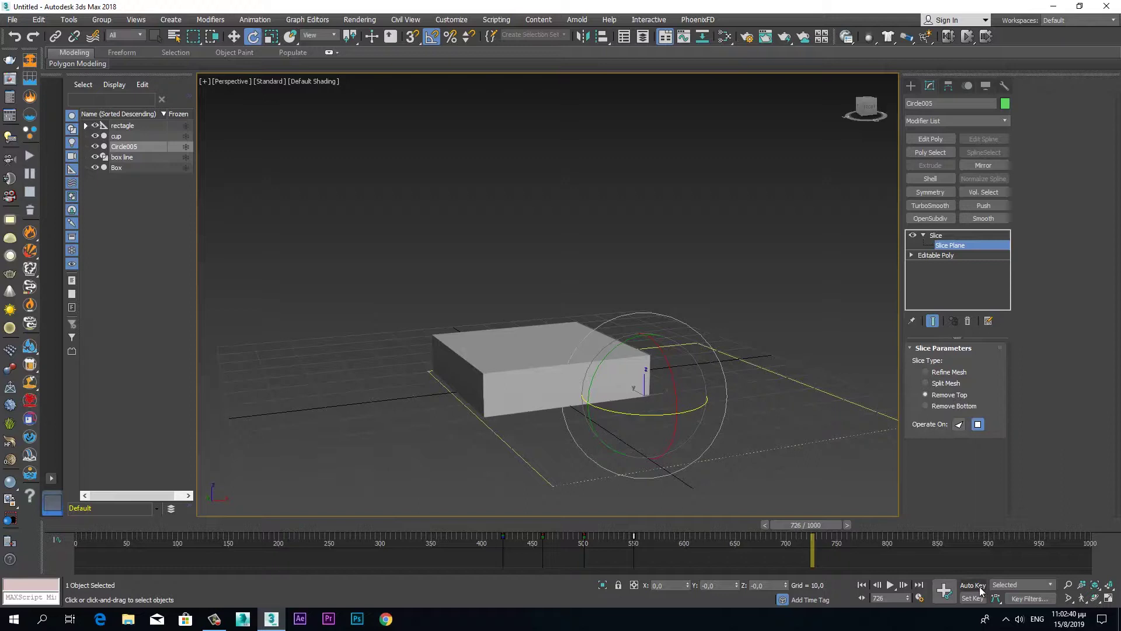
left_click(951, 235)
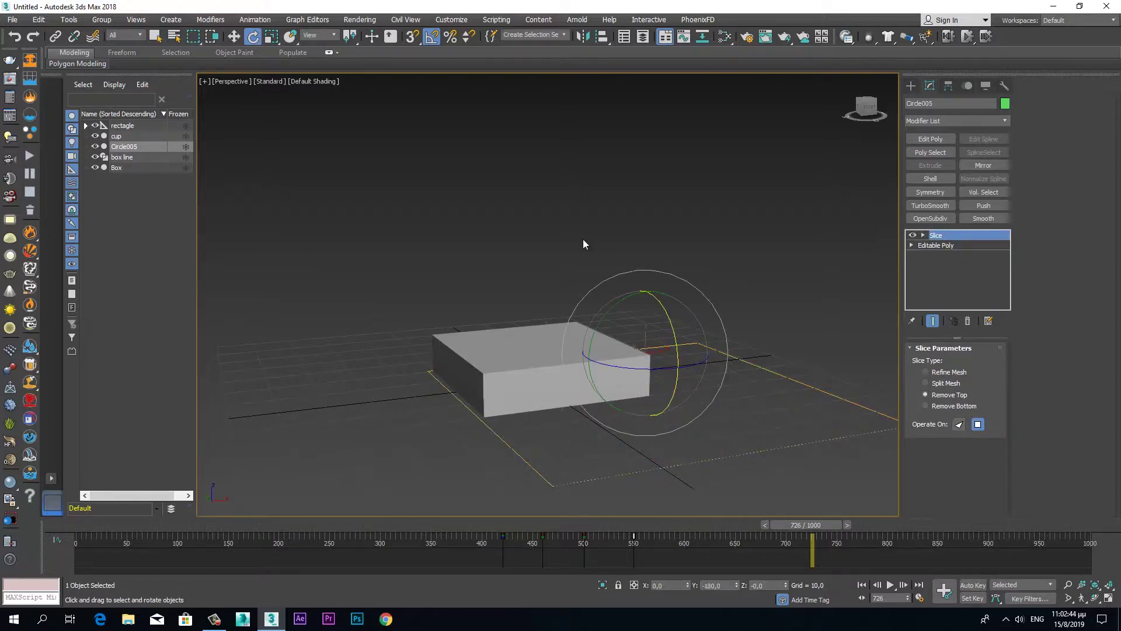
key("alt+w")
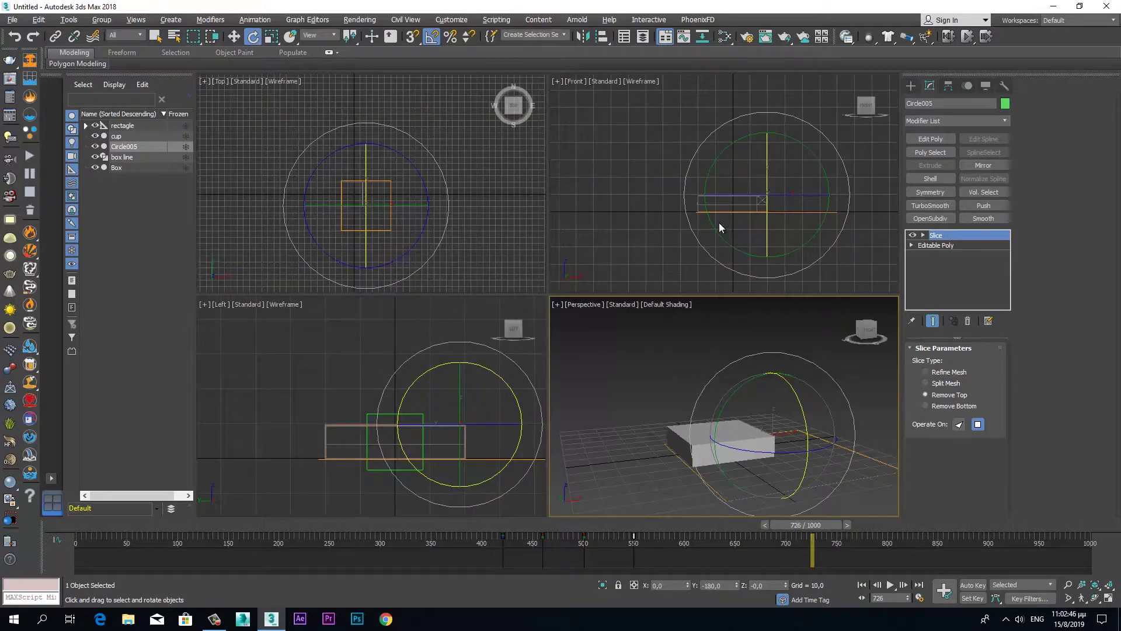
Maximize the Front view and start a Line spline with grid snapping on.
mouse_move(772, 524)
left_mouse_down()
mouse_move(559, 534)
mouse_move(726, 524)
left_mouse_up()
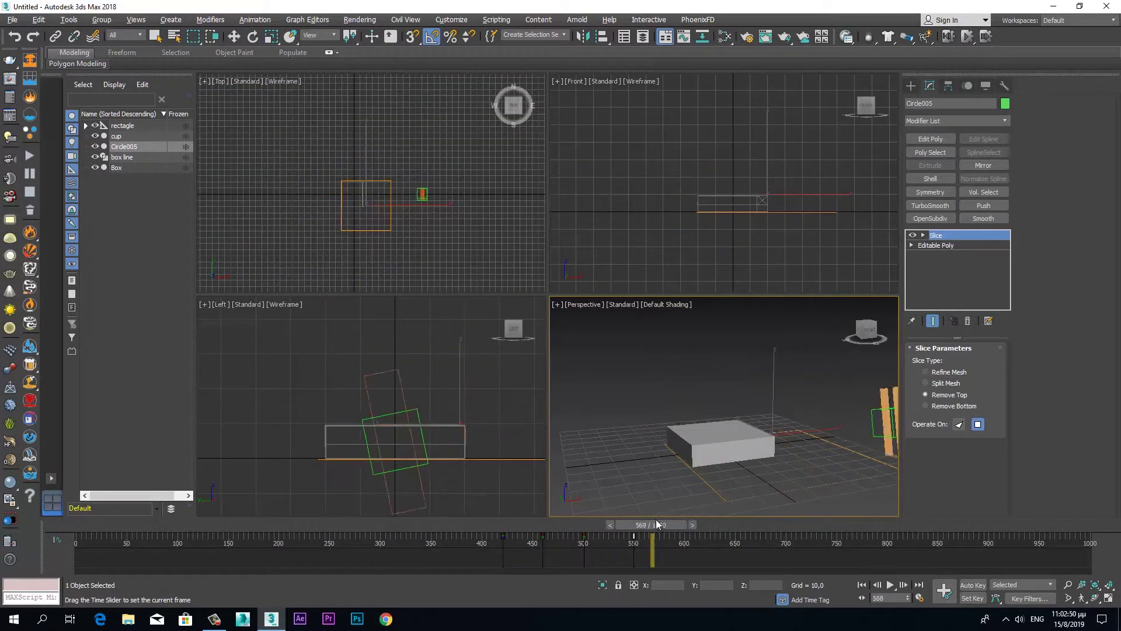
key("e")
right_click(667, 241)
key("alt+w")
middle_click_drag(554, 388, 527, 405)
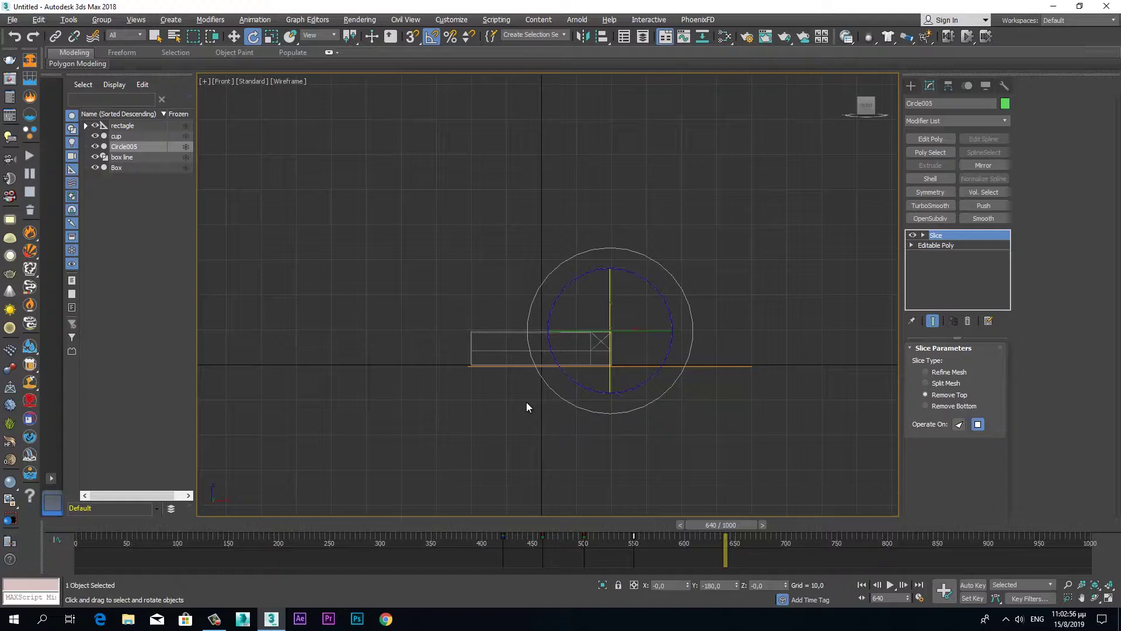
left_click(912, 86)
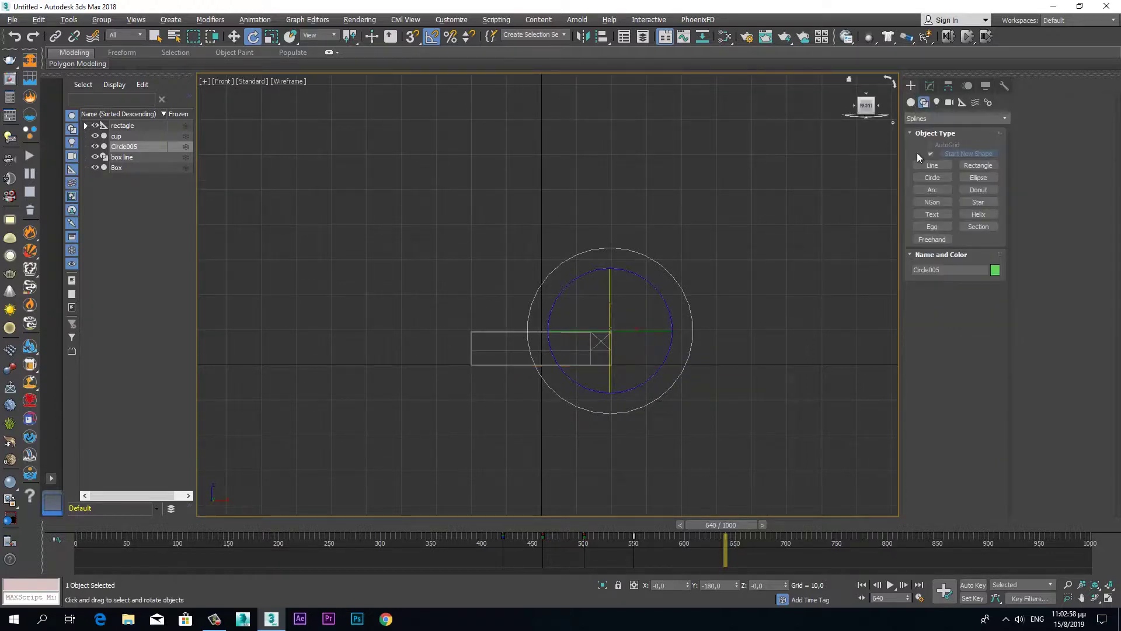
left_click(933, 166)
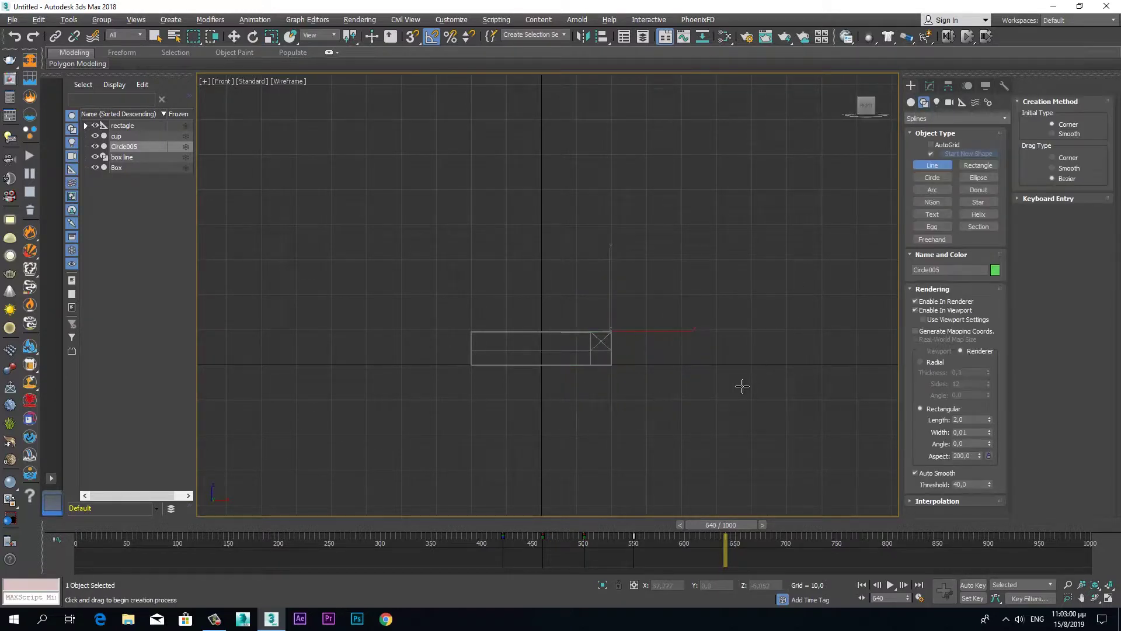
key("s")
Reframe the Front view, cancel a false start, and disable rendering the line as geometry.
middle_click_drag(536, 396, 619, 383)
scroll(618, 383, "down", 2)
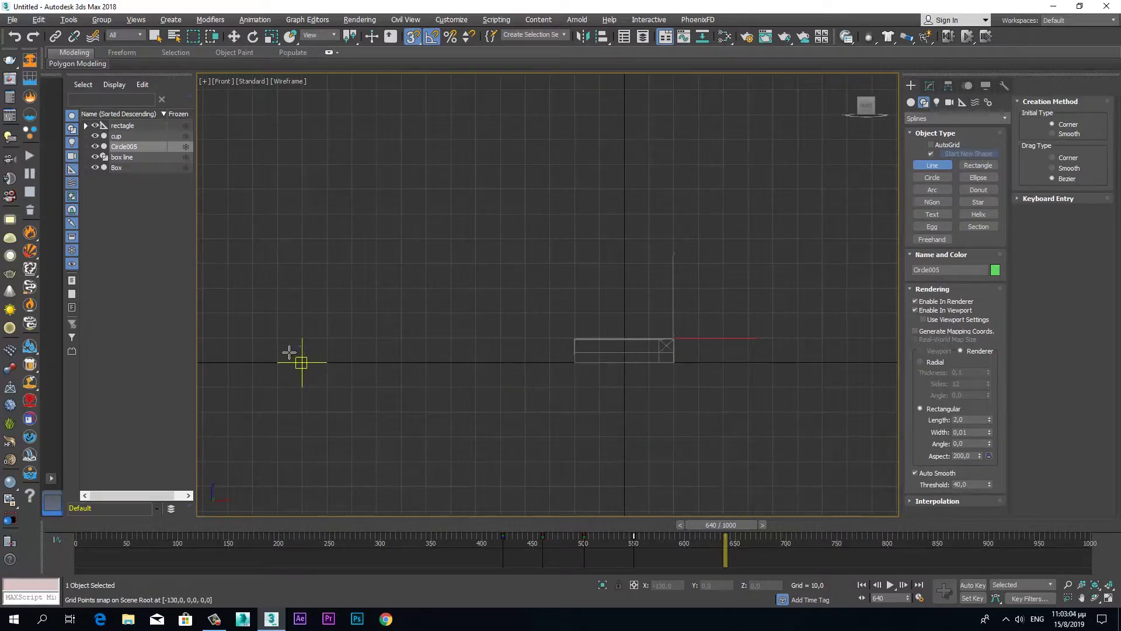
scroll(459, 380, "down", 2)
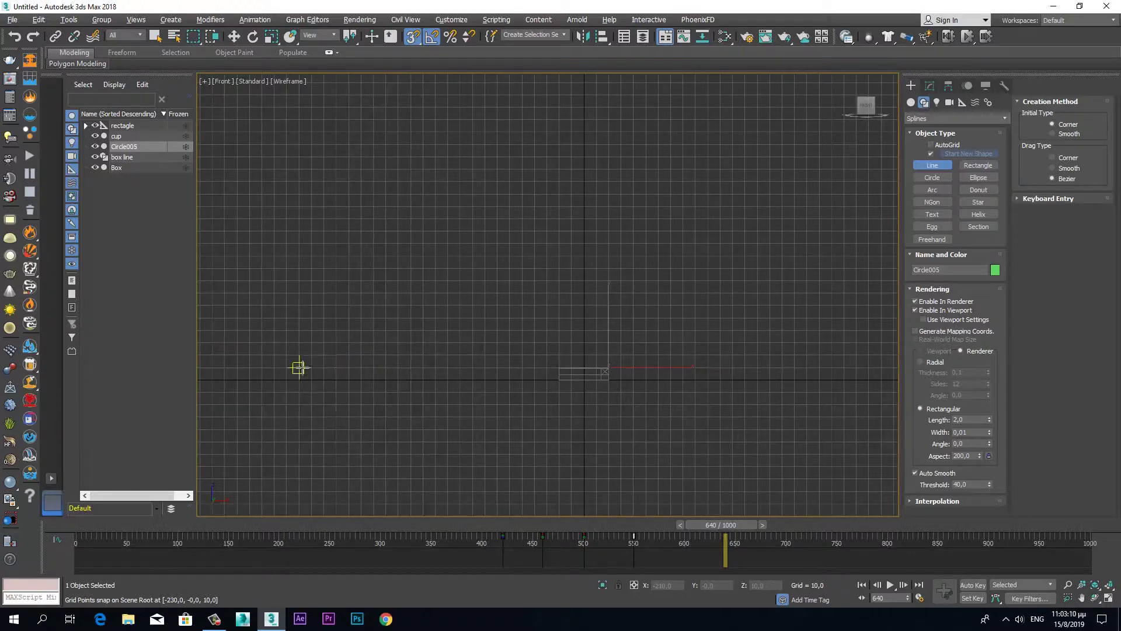
left_click(299, 367)
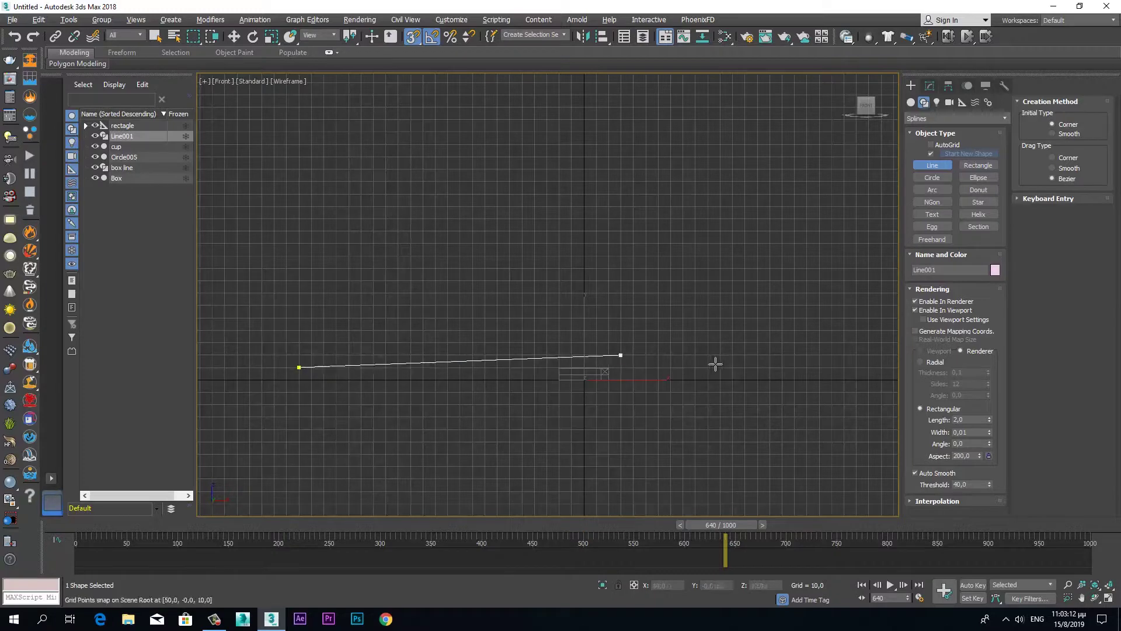
right_click(755, 329)
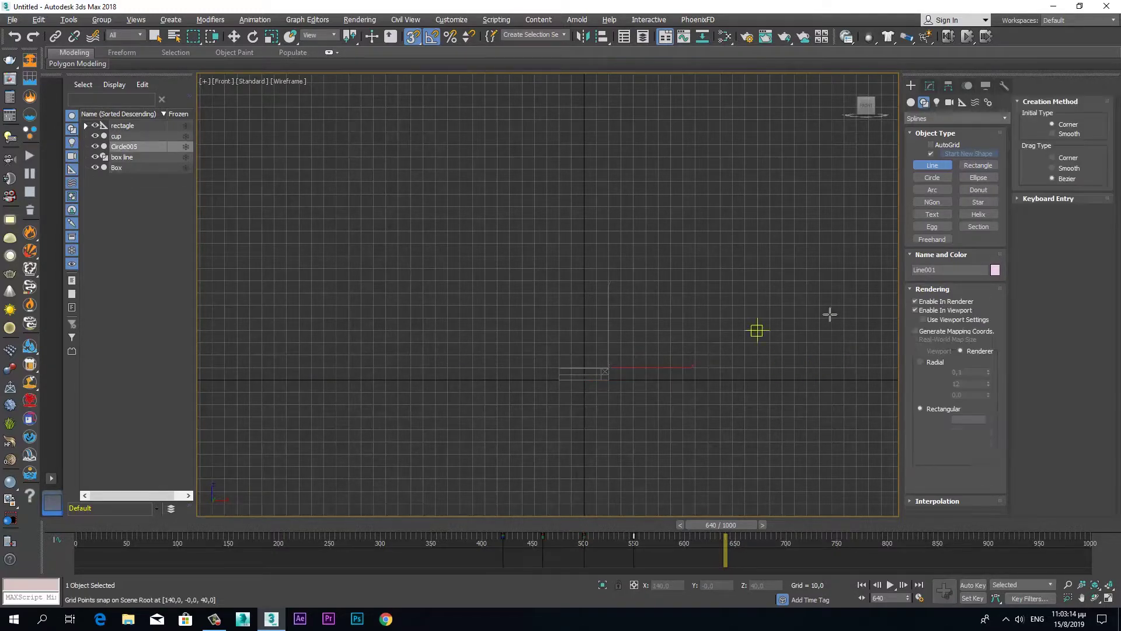
left_click(915, 310)
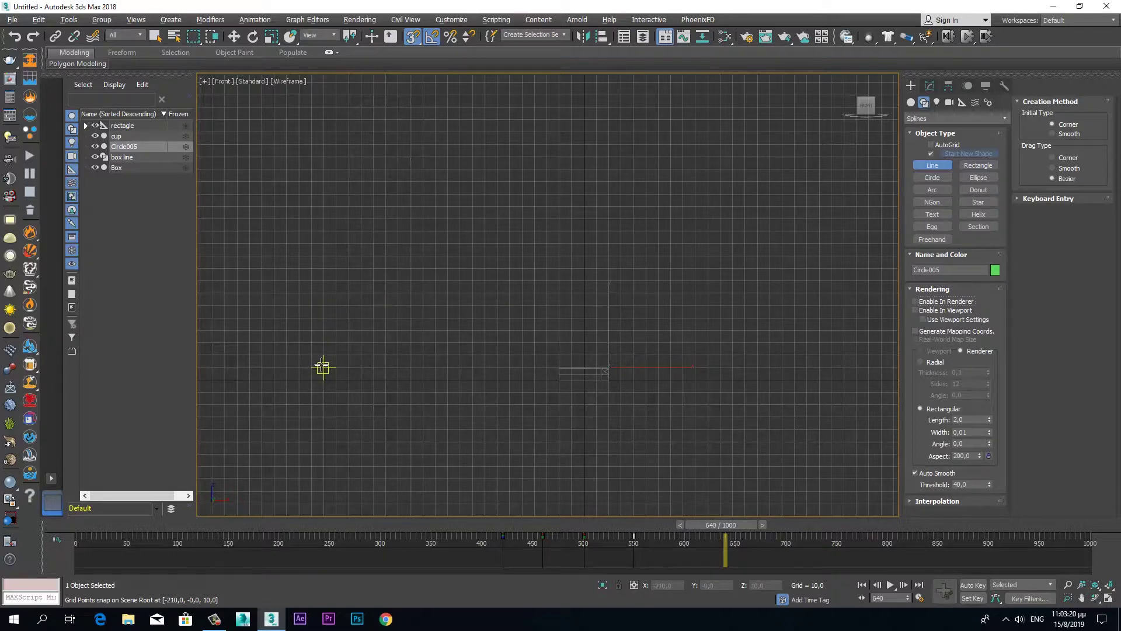
Draw a long, thin closed rectangular line across the Front view.
left_click(323, 368)
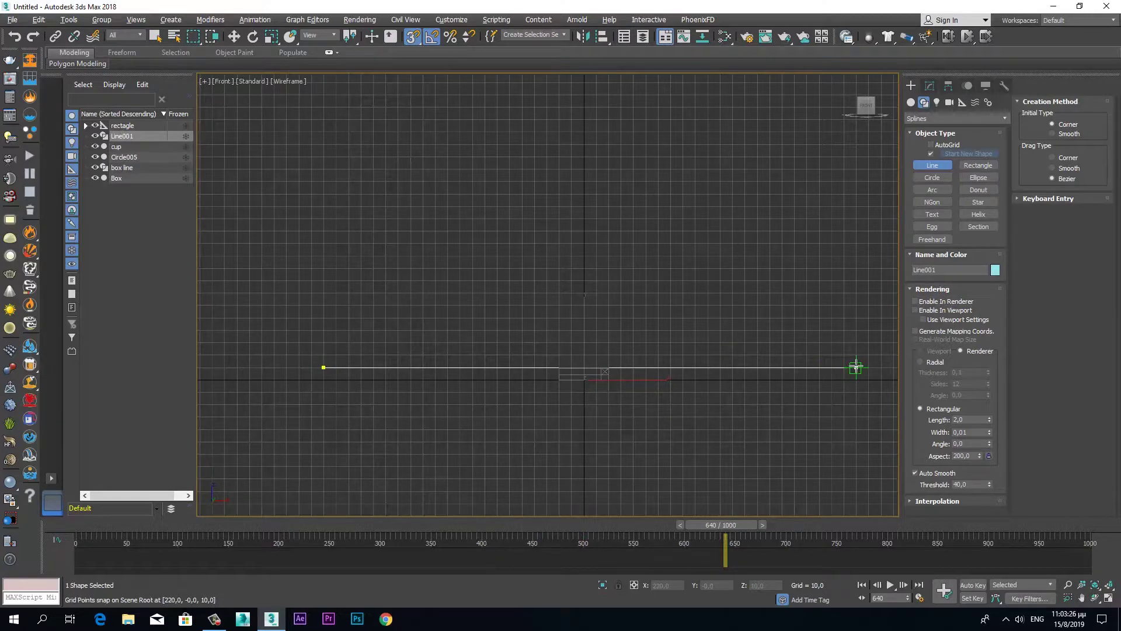
left_click(856, 367)
left_click(856, 380)
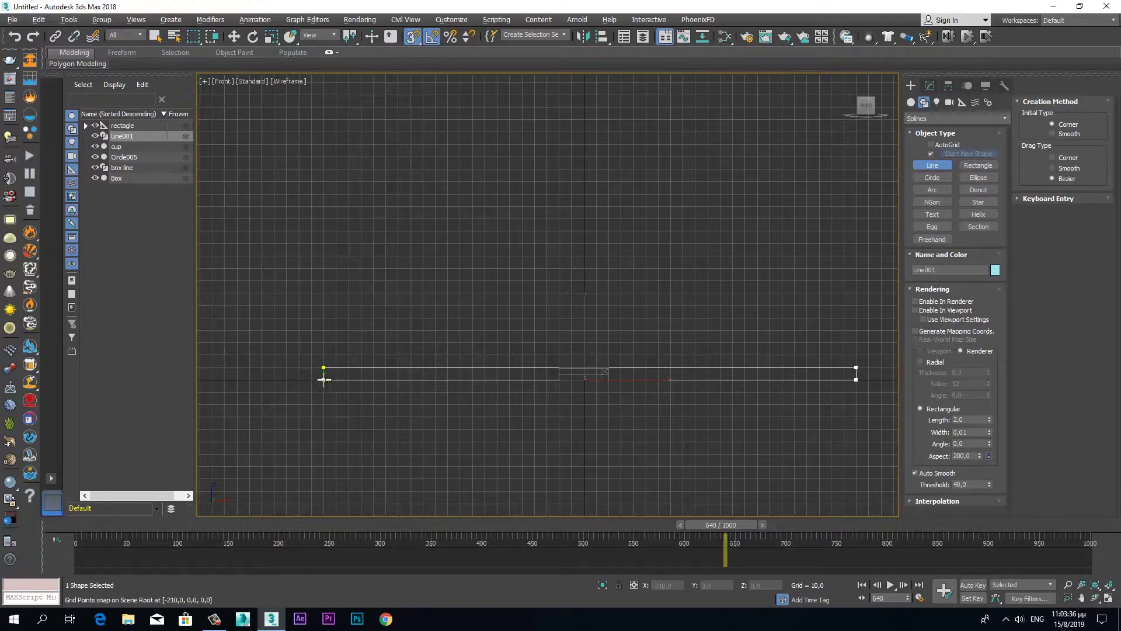
left_click(324, 380)
left_click(323, 367)
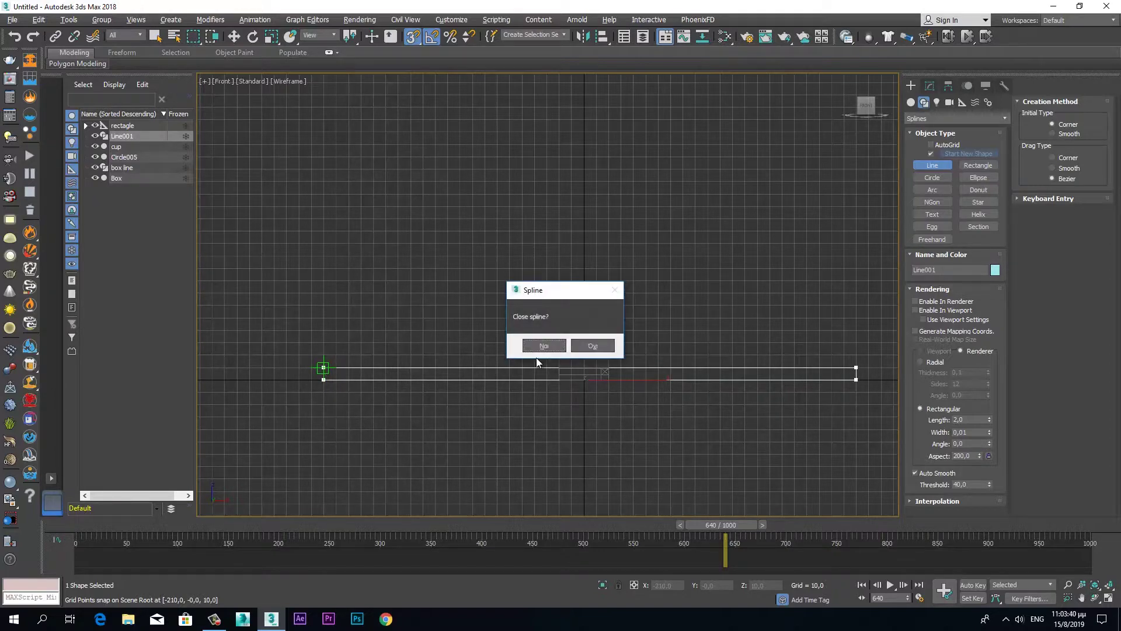
left_click(590, 345)
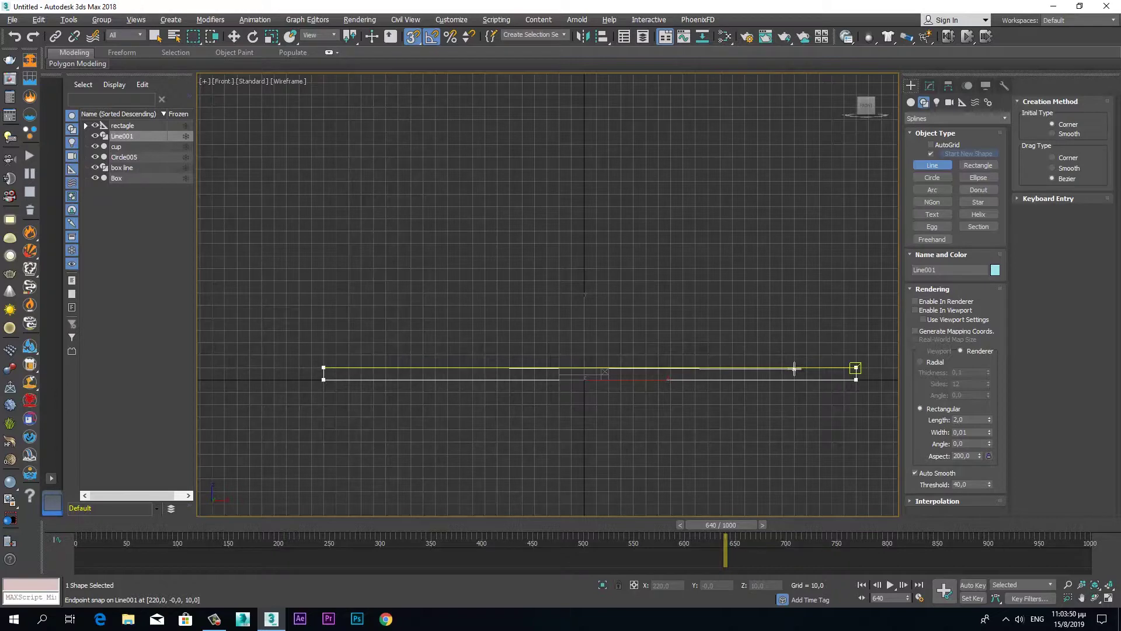
left_click(795, 368)
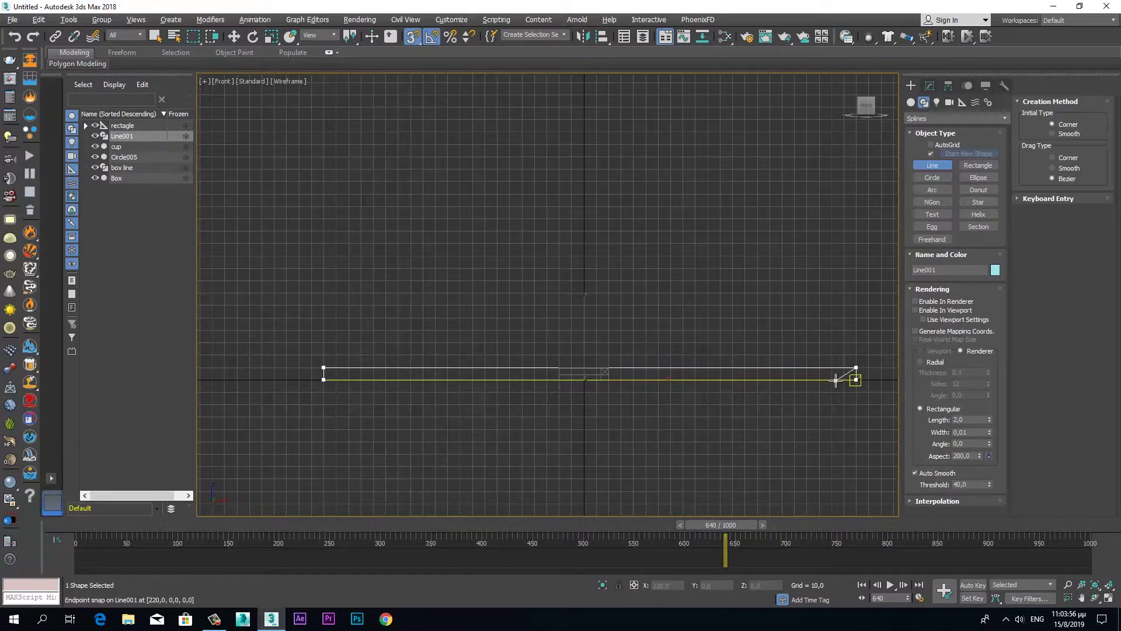
right_click(768, 280)
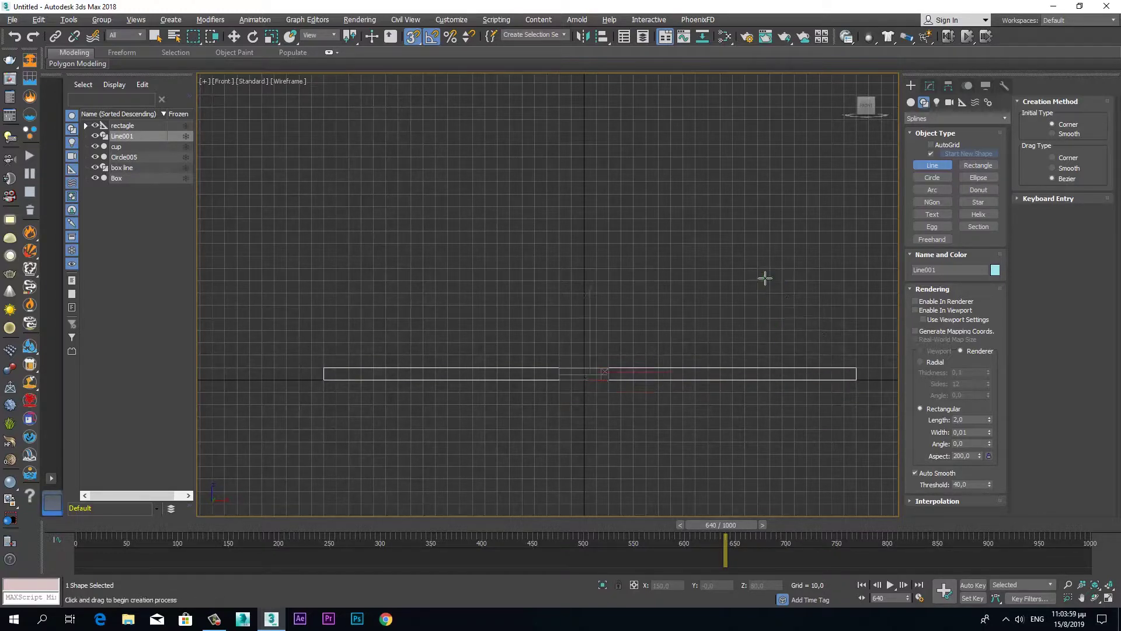
Check the snap settings, then undo the drawn rectangle line.
right_click(417, 37)
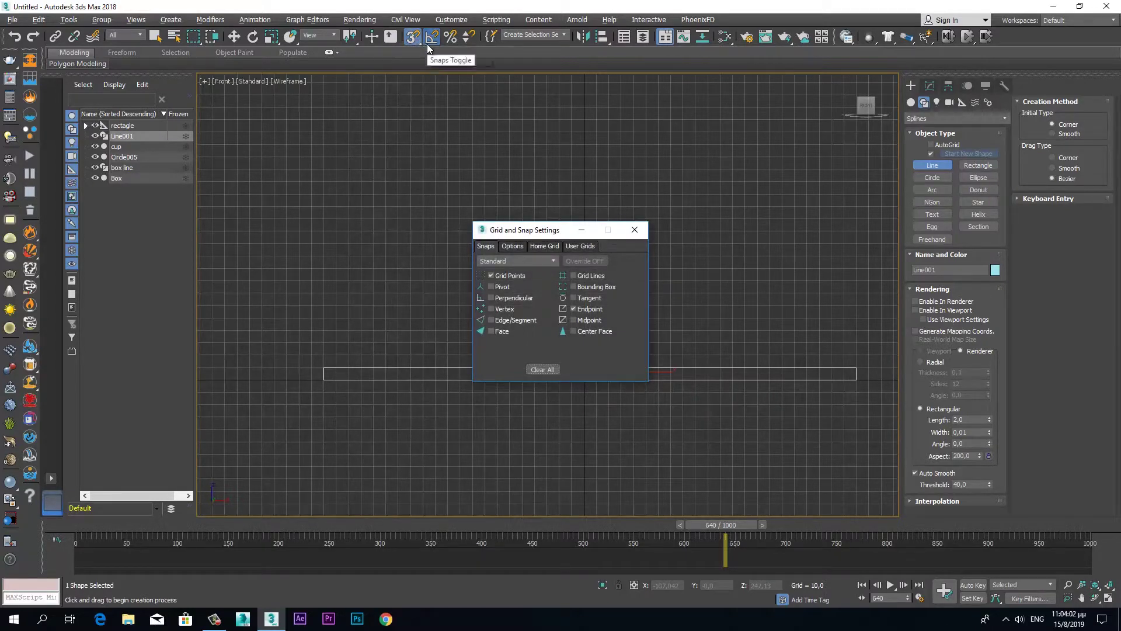
left_click(635, 230)
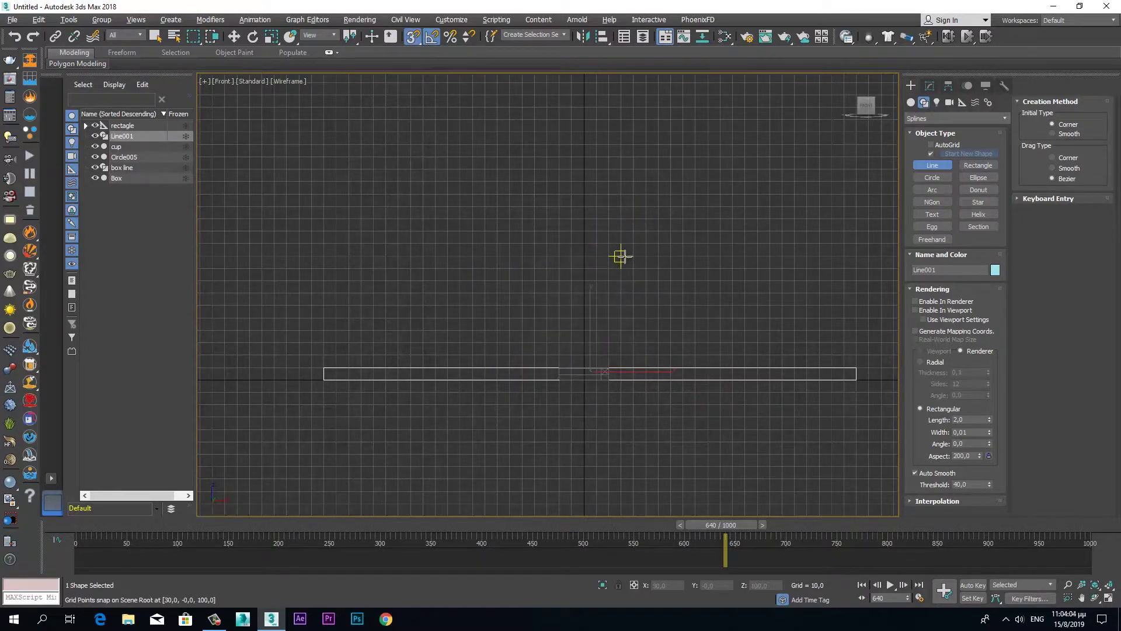
key("ctrl+z")
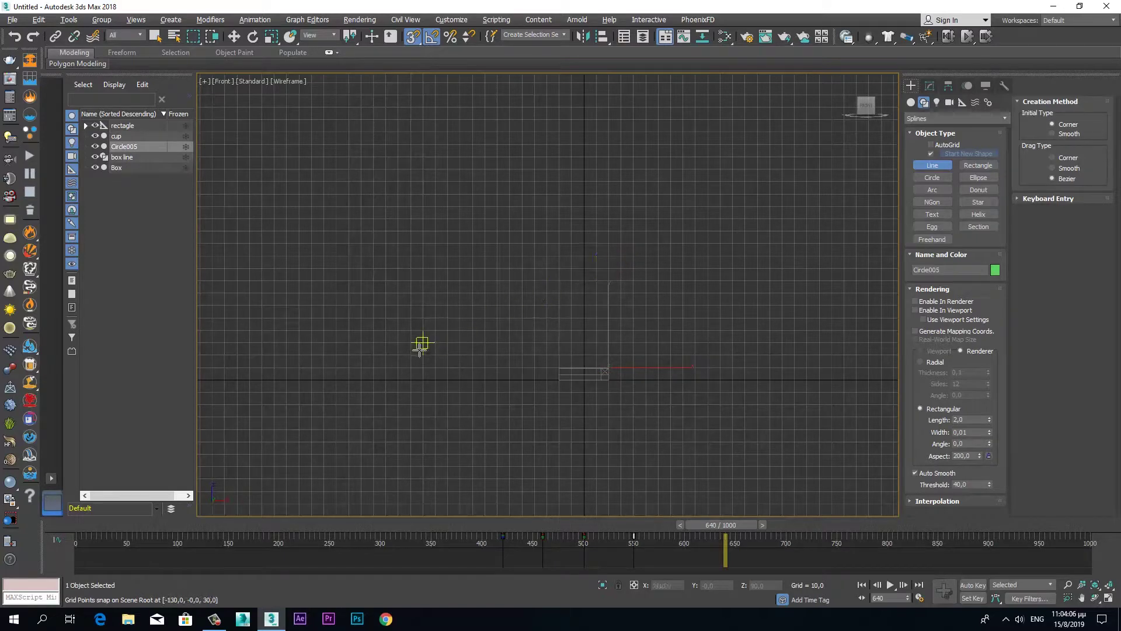
Trace the first stepped tiers of the cross outline, alternating wide edges up and down.
left_click(373, 368)
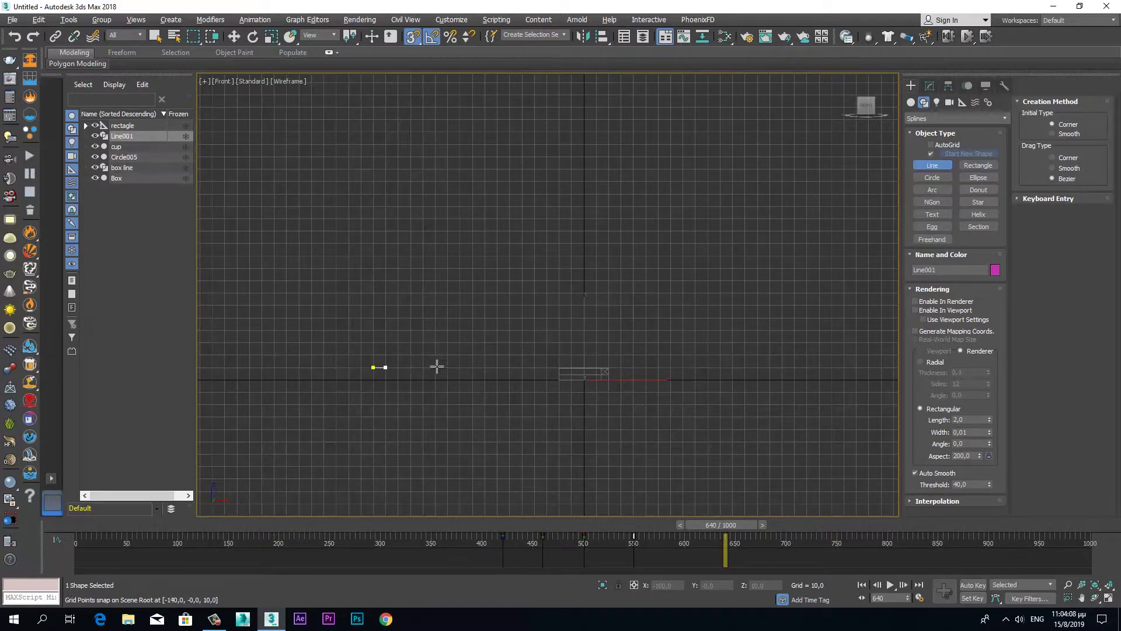
left_click(845, 368)
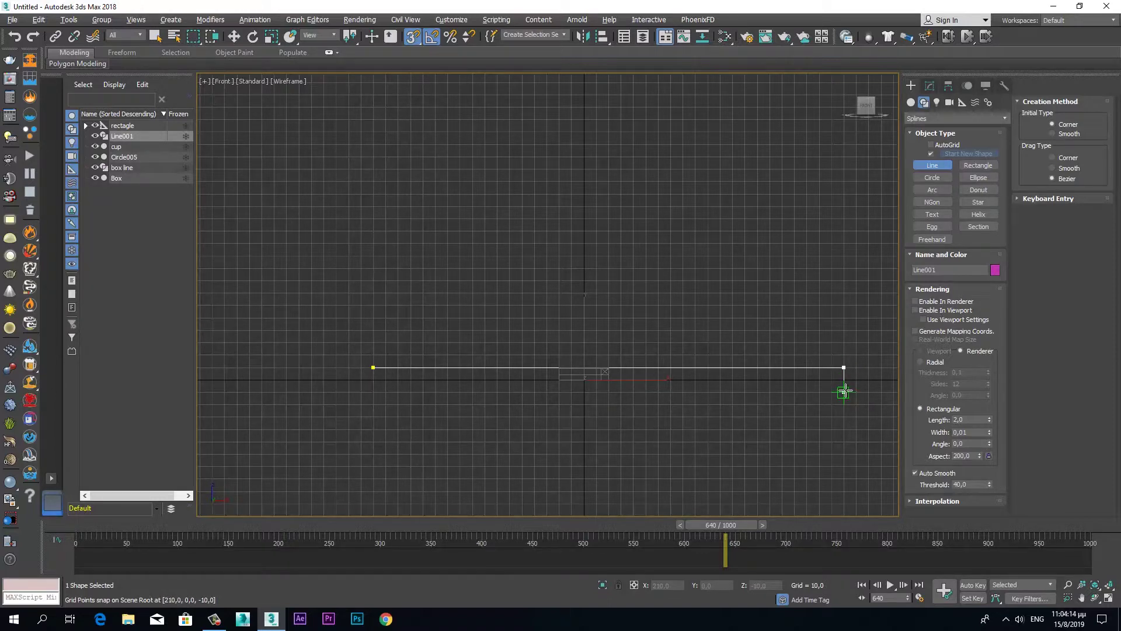
left_click(845, 391)
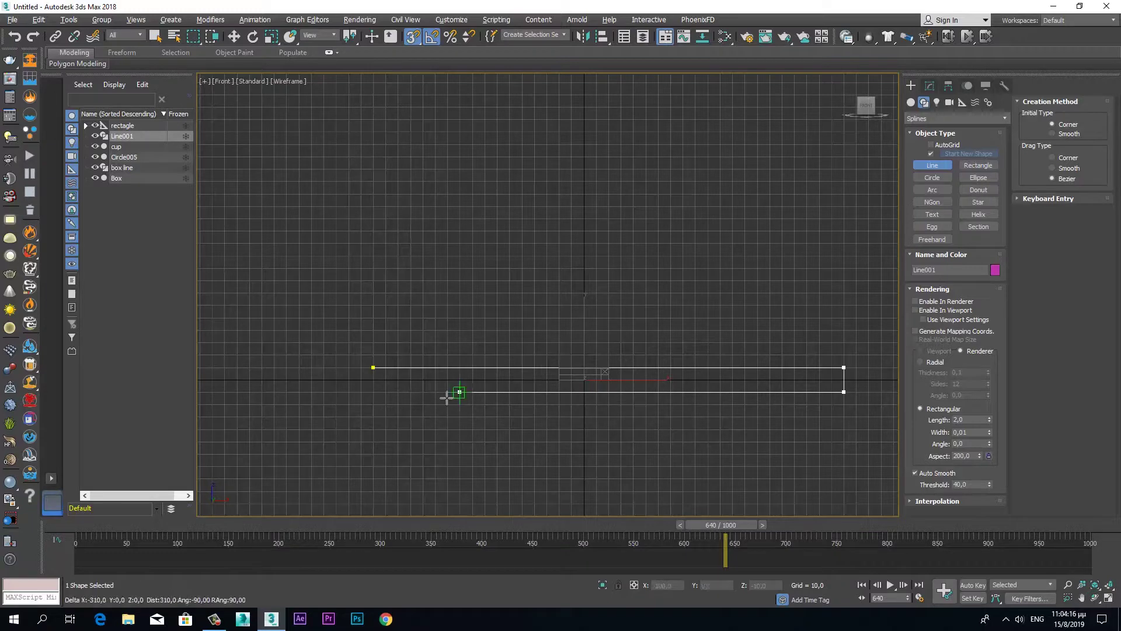
left_click(397, 391)
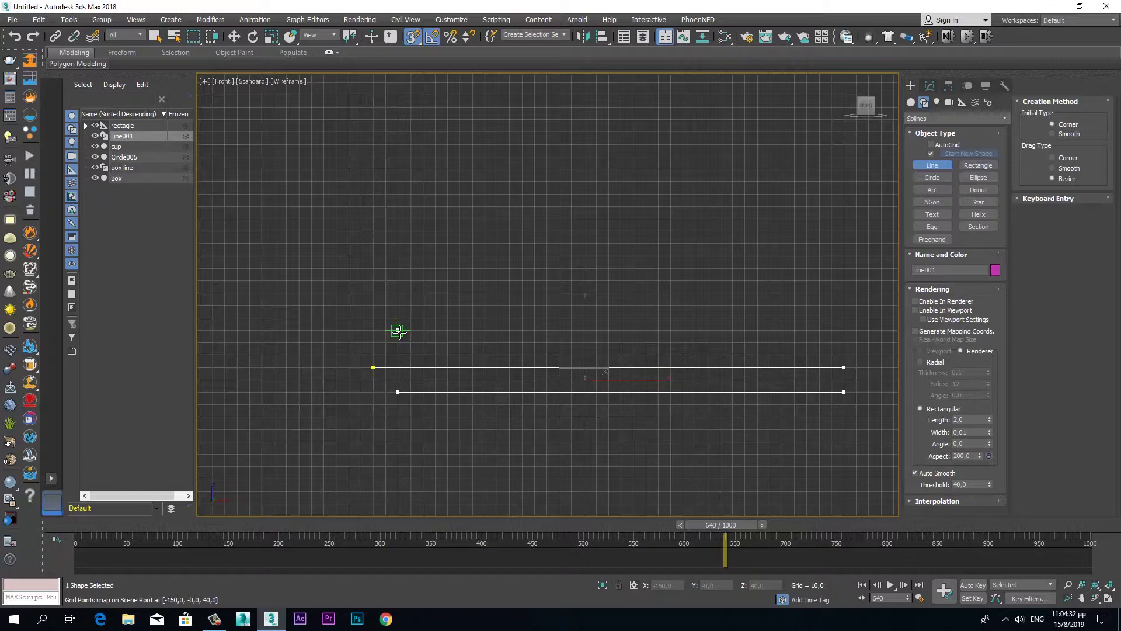
left_click(397, 343)
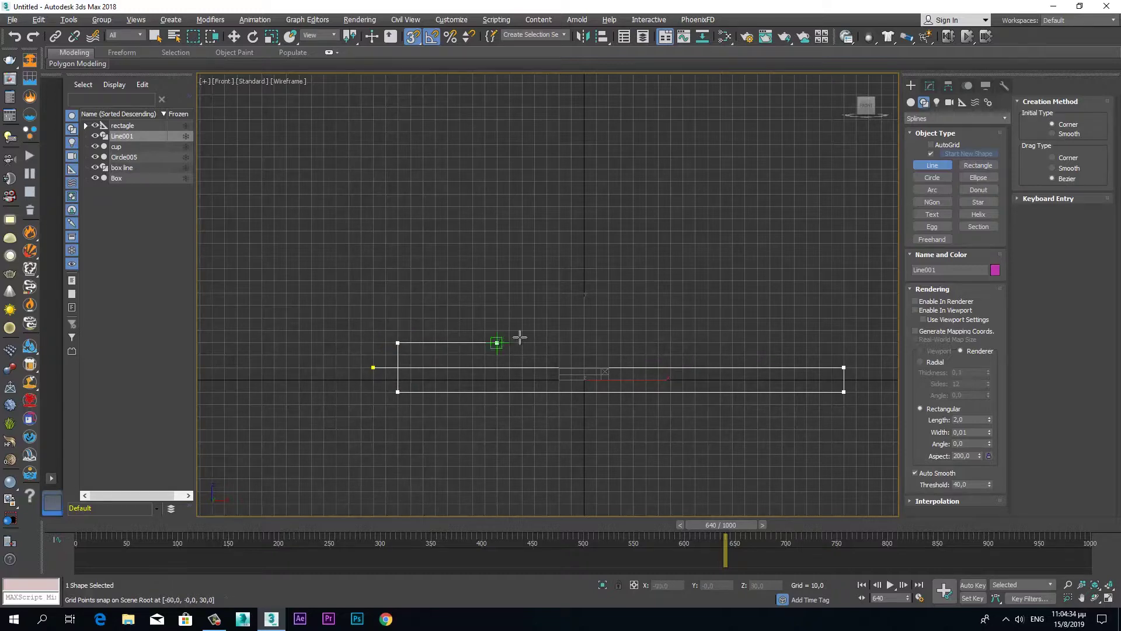
left_click(757, 343)
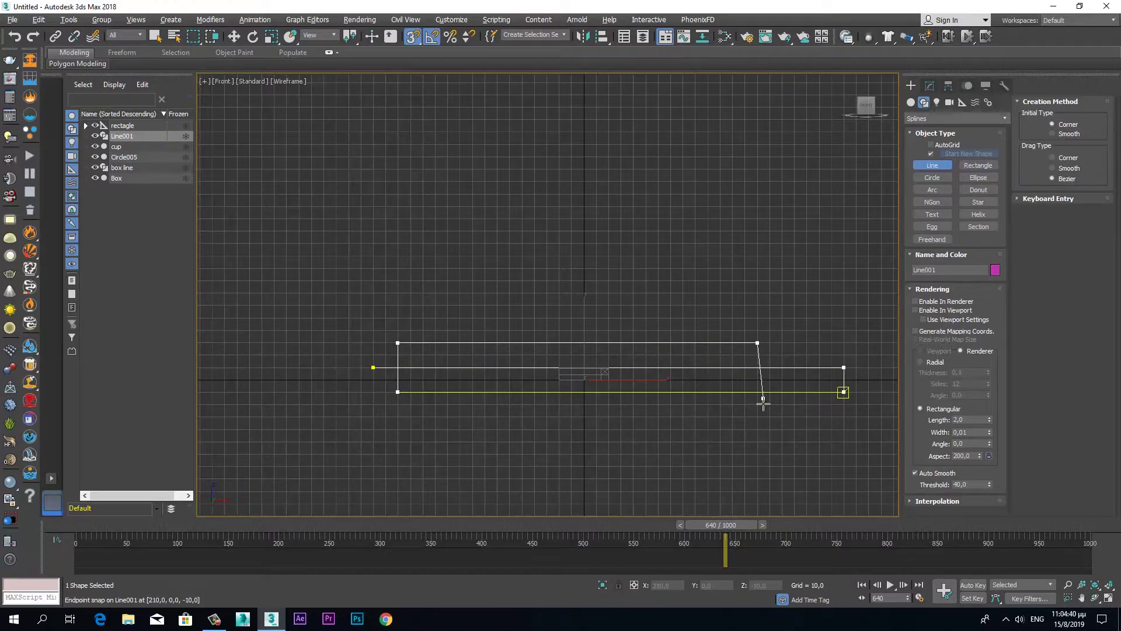
left_click(757, 416)
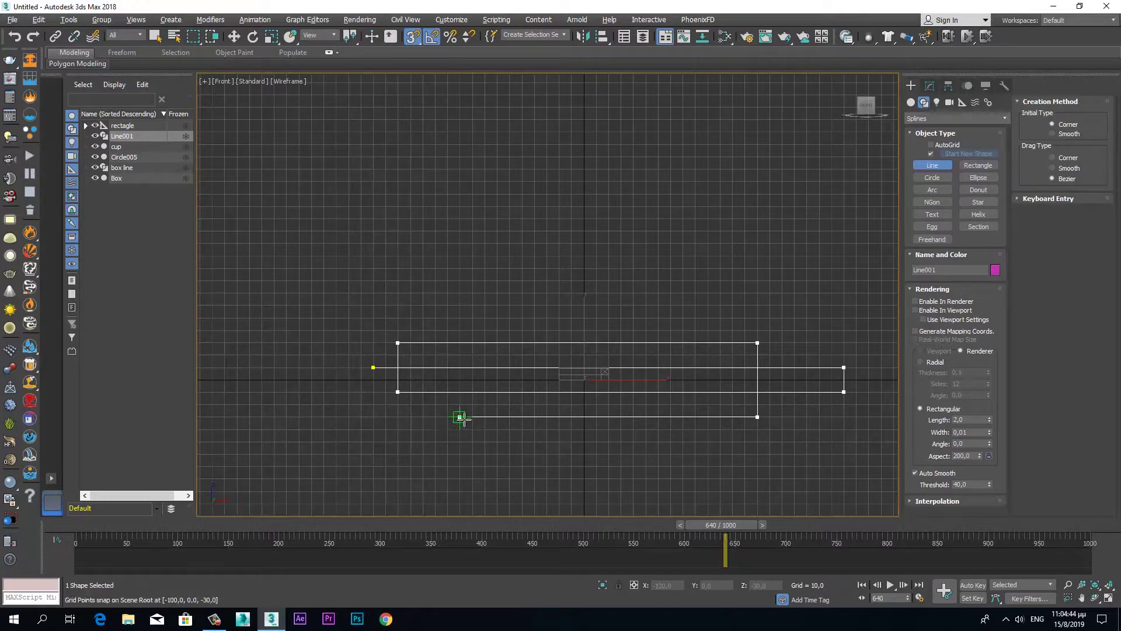
left_click(473, 417)
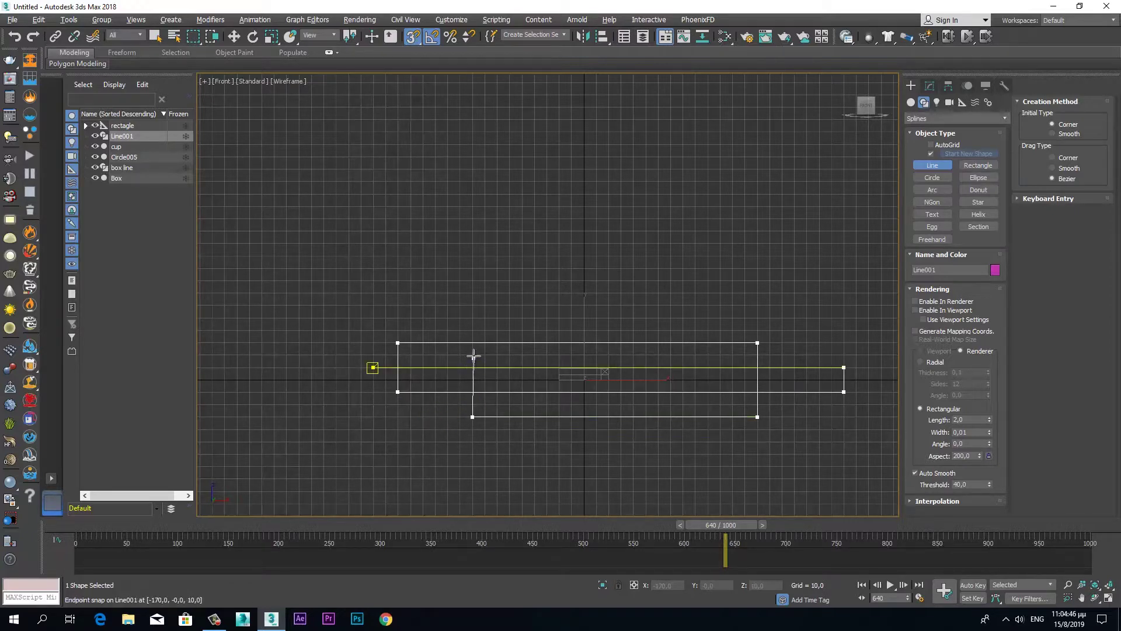
left_click(473, 317)
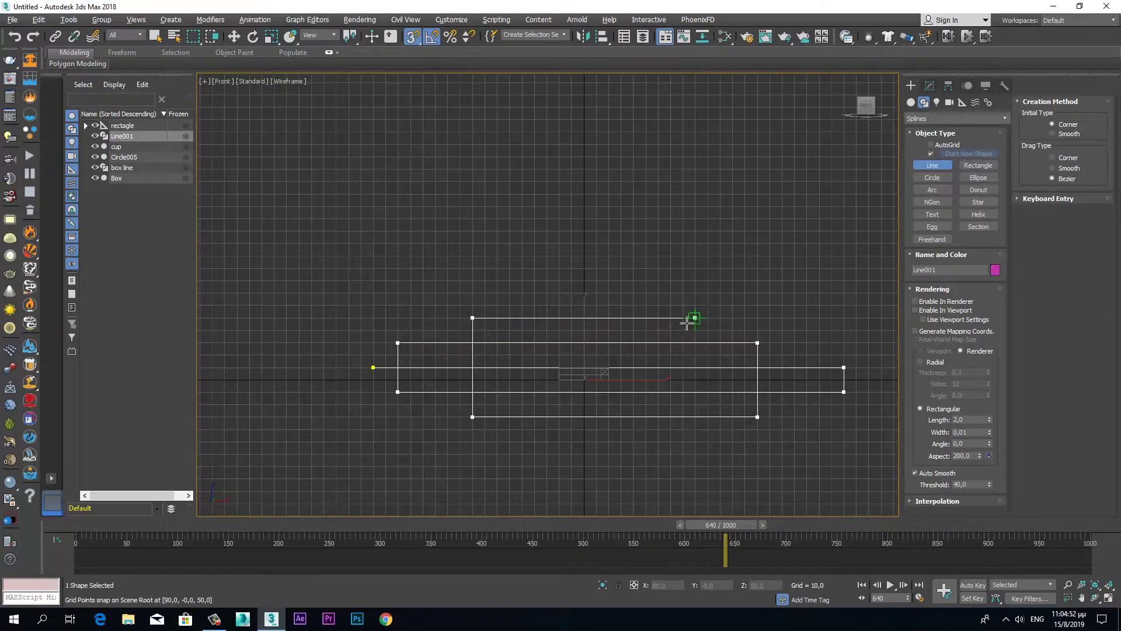
left_click(683, 319)
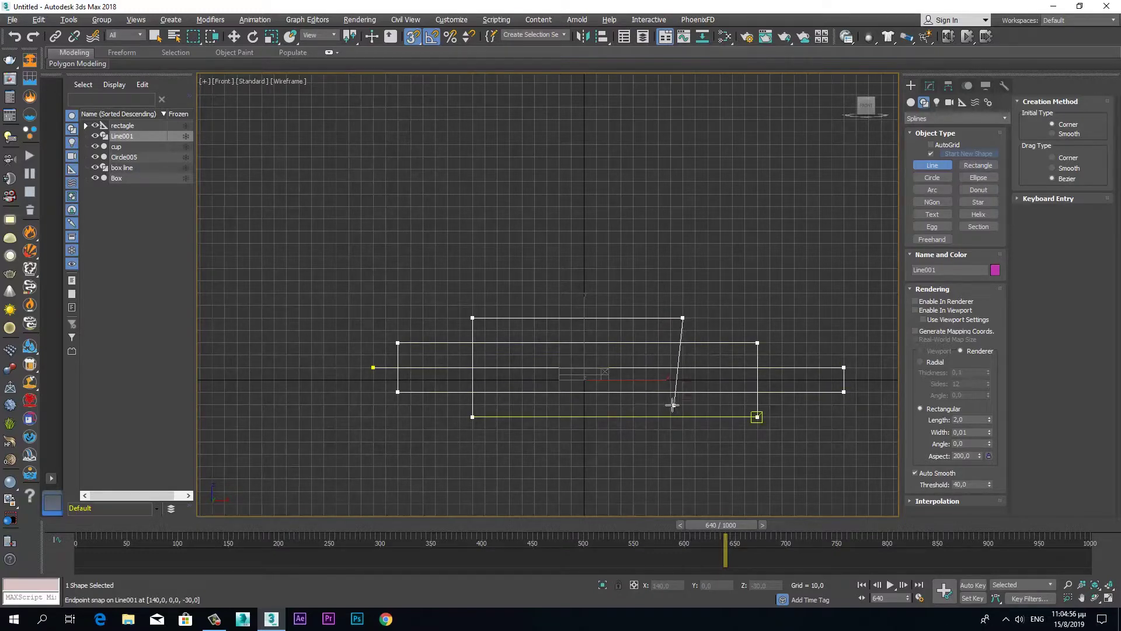
Continue the narrowing tiers up to the topmost edge and bottom edge, then finish the line.
left_click(683, 441)
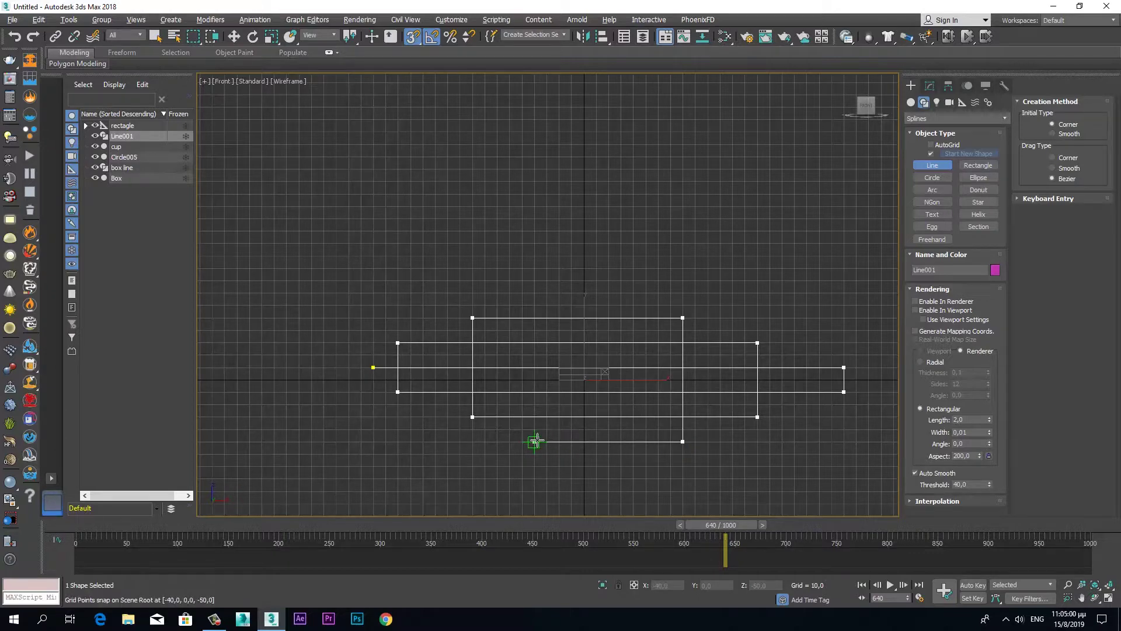
left_click(535, 441)
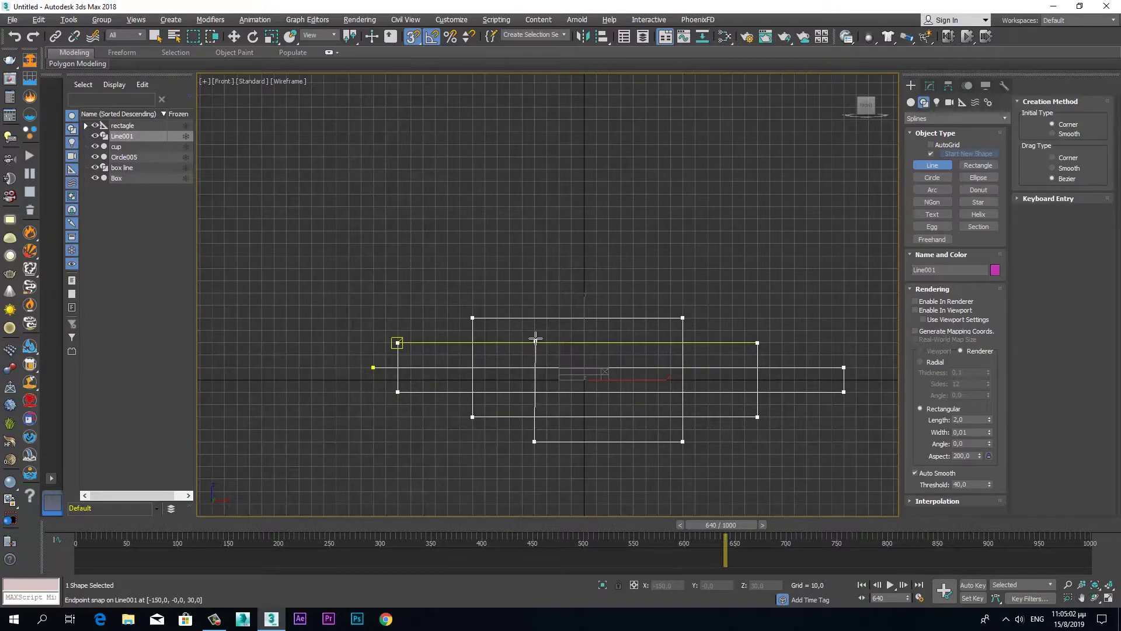
left_click(534, 292)
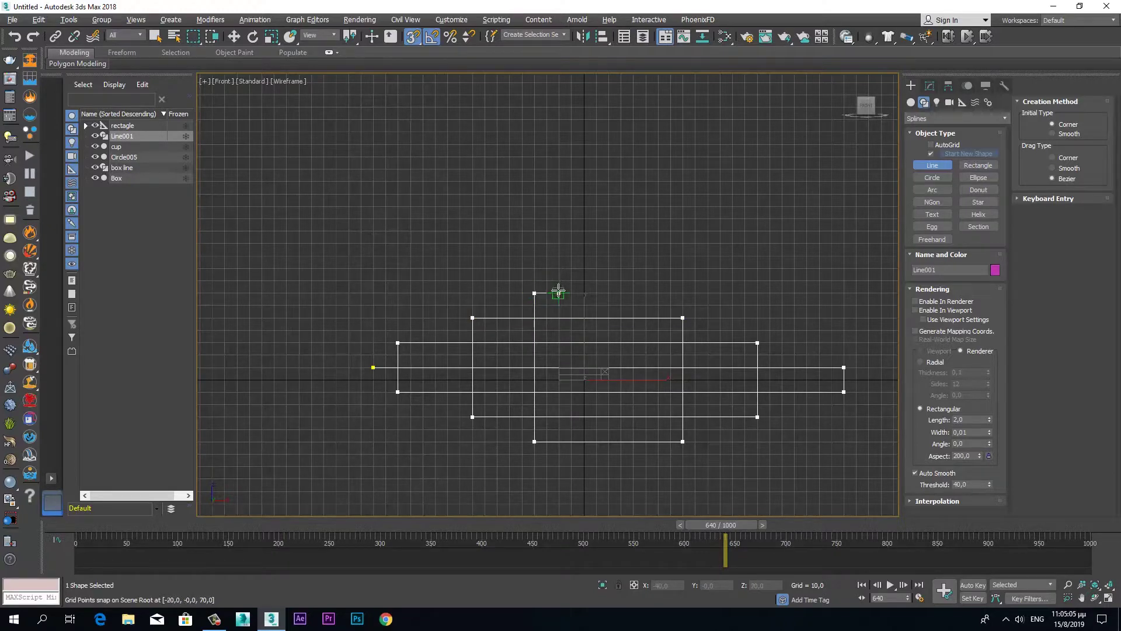
left_click(621, 292)
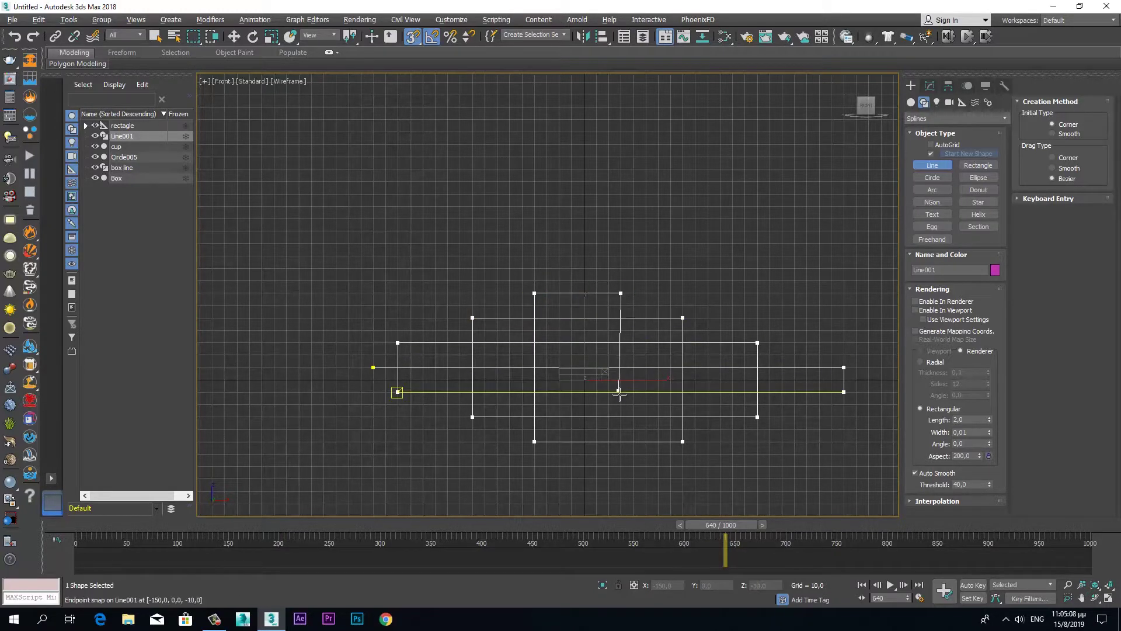
left_click(621, 466)
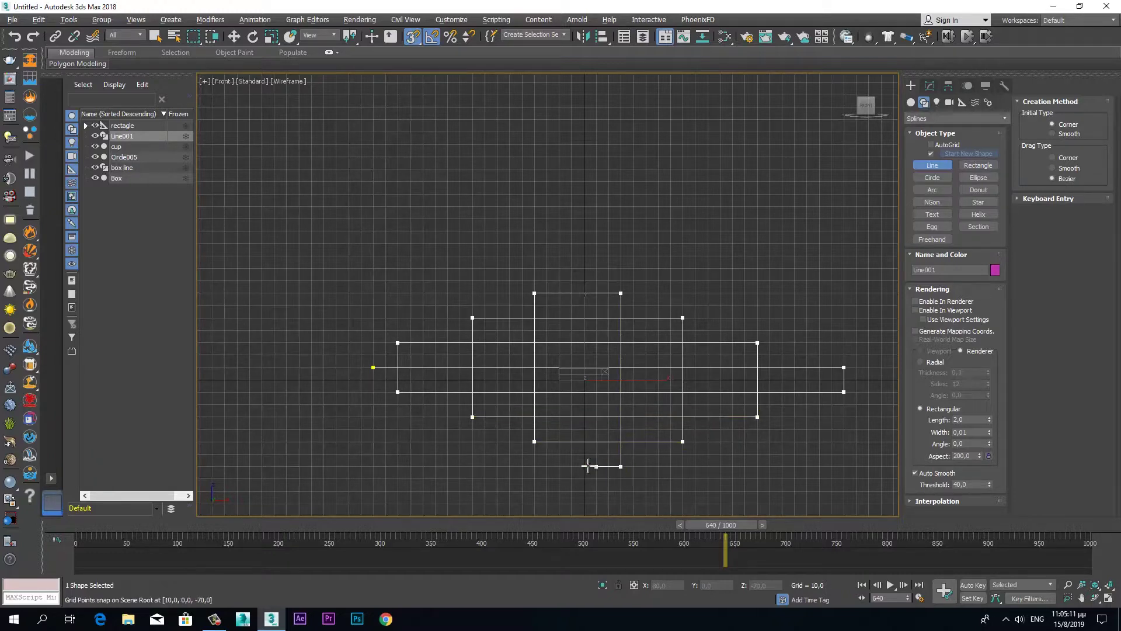
left_click(559, 466)
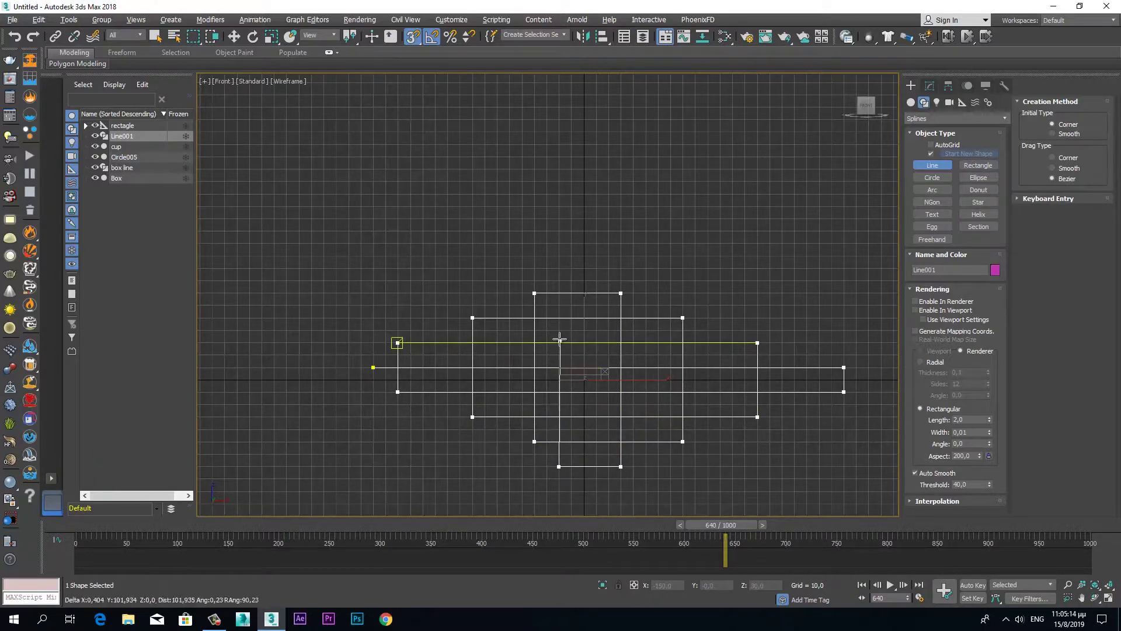
left_click(559, 267)
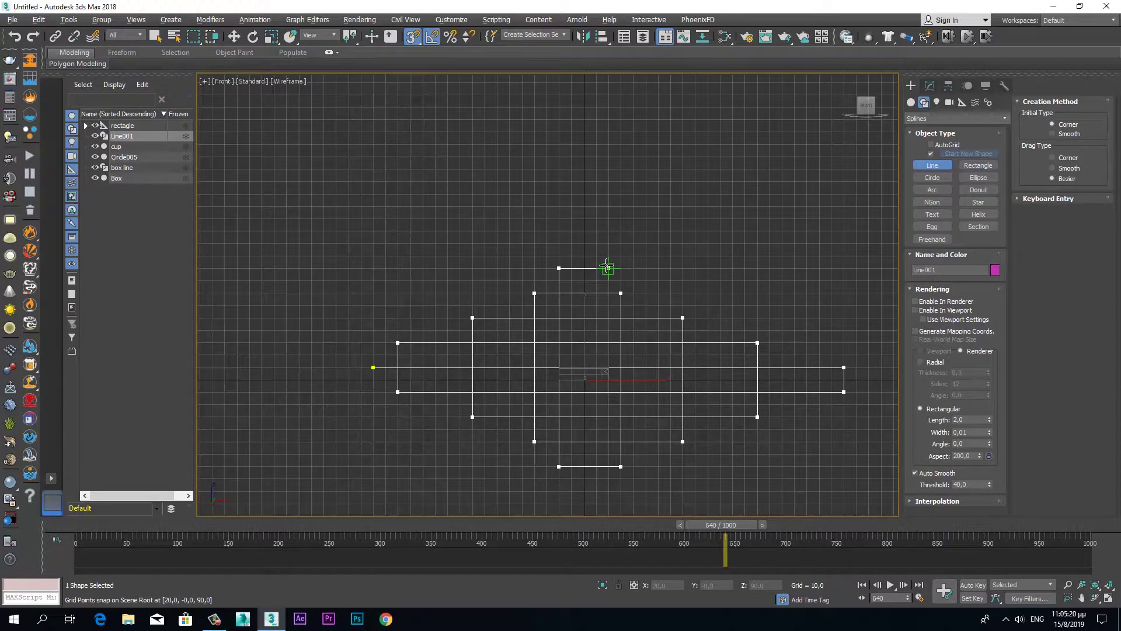
left_click(608, 269)
right_click(605, 487)
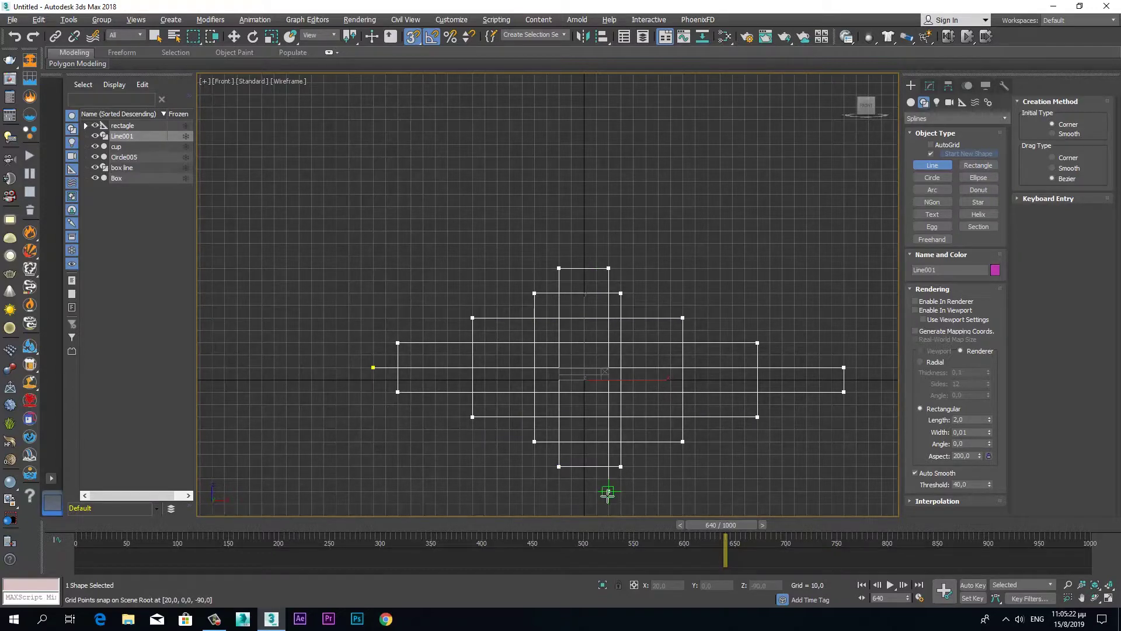
left_click(608, 492)
right_click(504, 455)
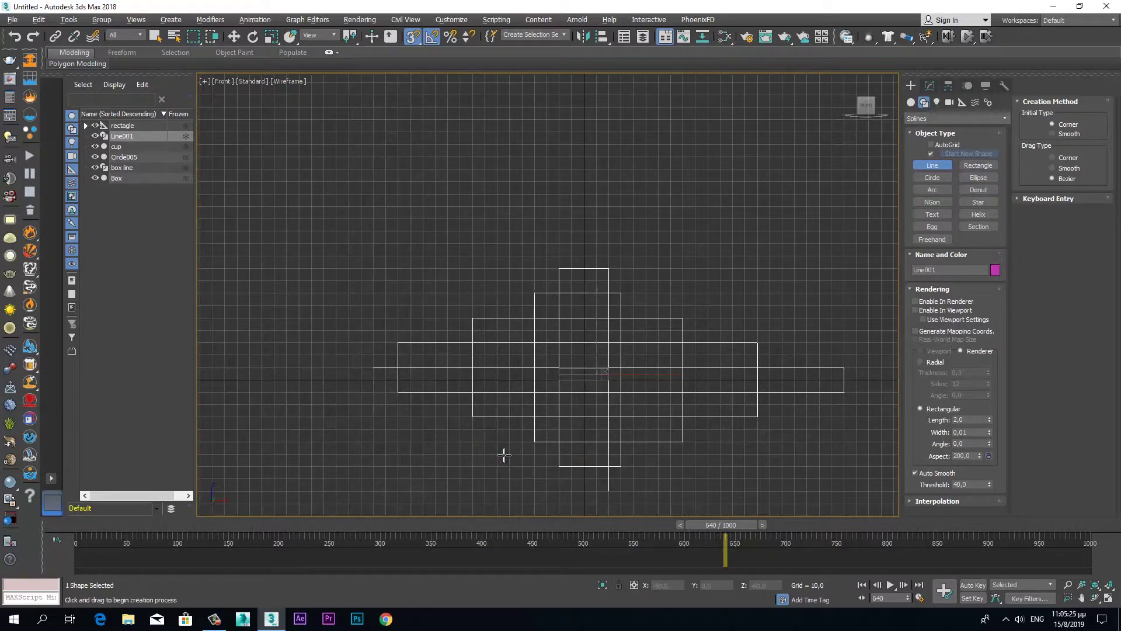
In Line001's Vertex level, snaps off, select all 19 vertices for Select and Scale about Selection Center.
left_click(931, 86)
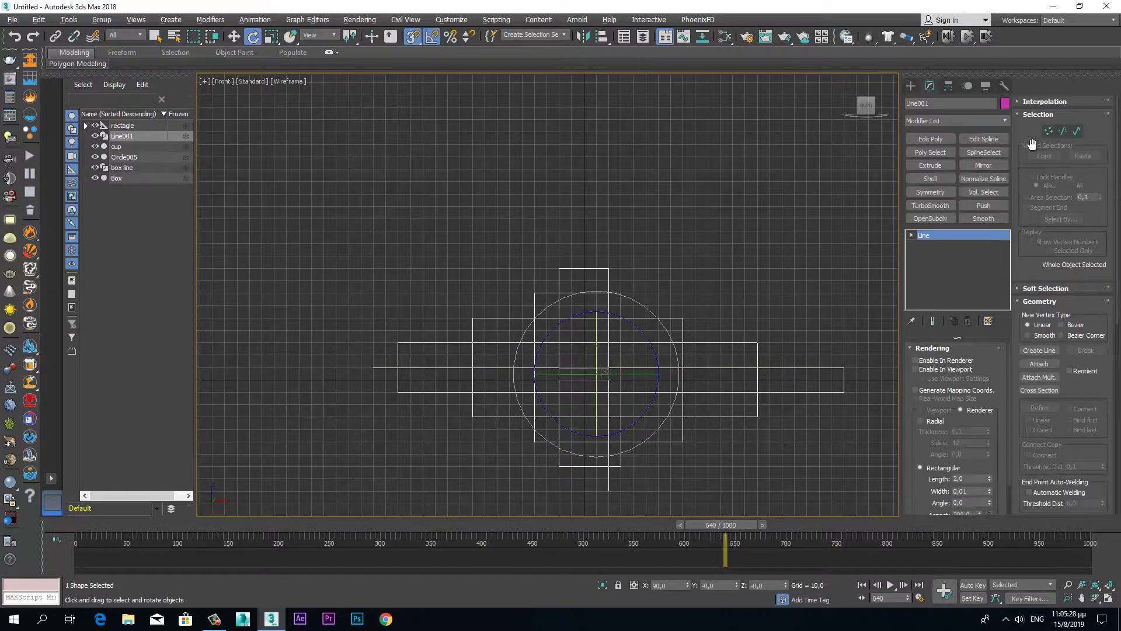
left_click(1050, 132)
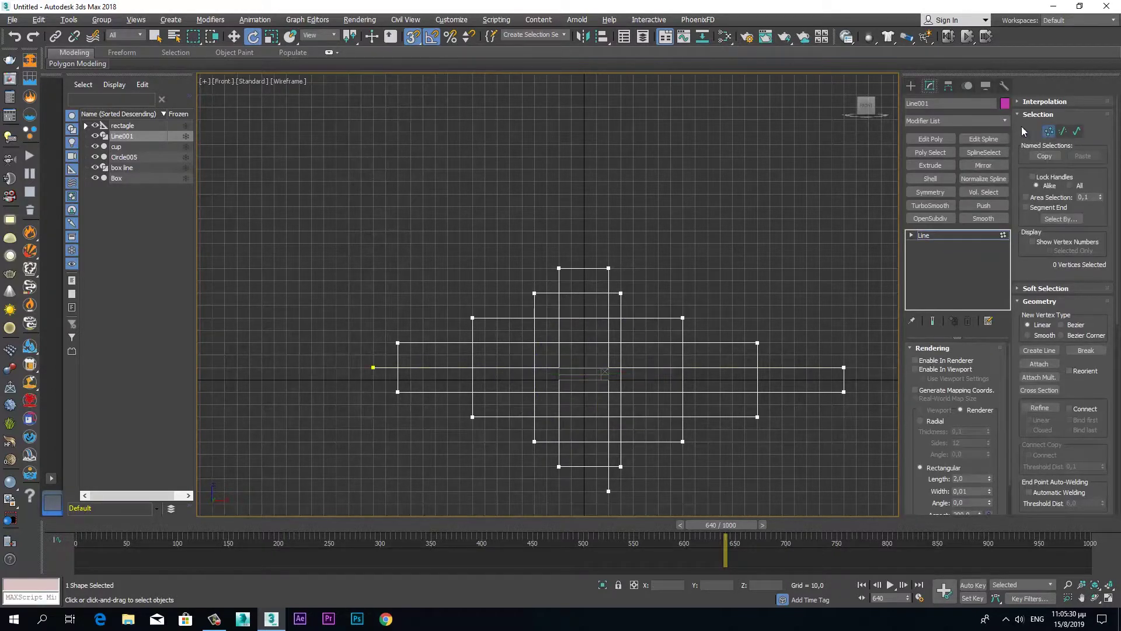
key("s")
key("ctrl+a")
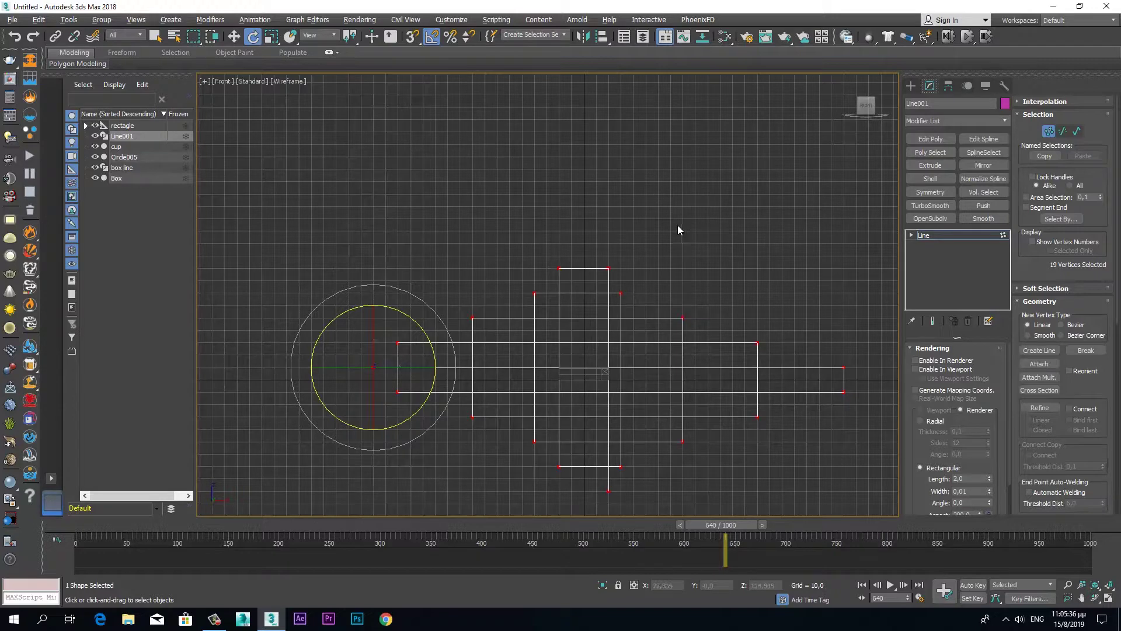
left_click(271, 37)
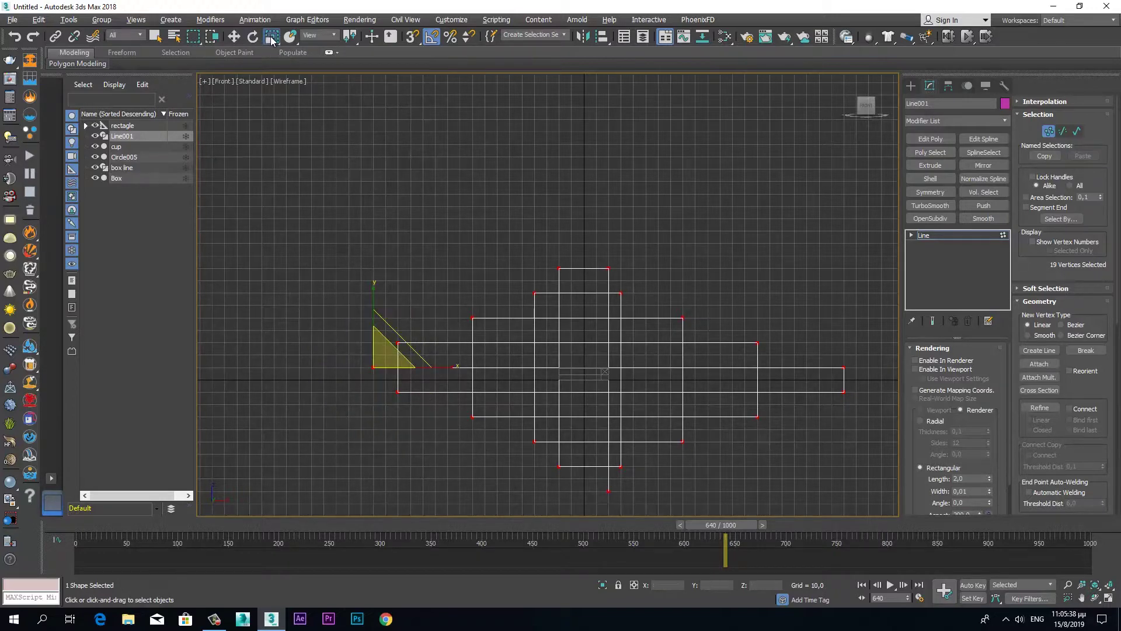
left_click(610, 272)
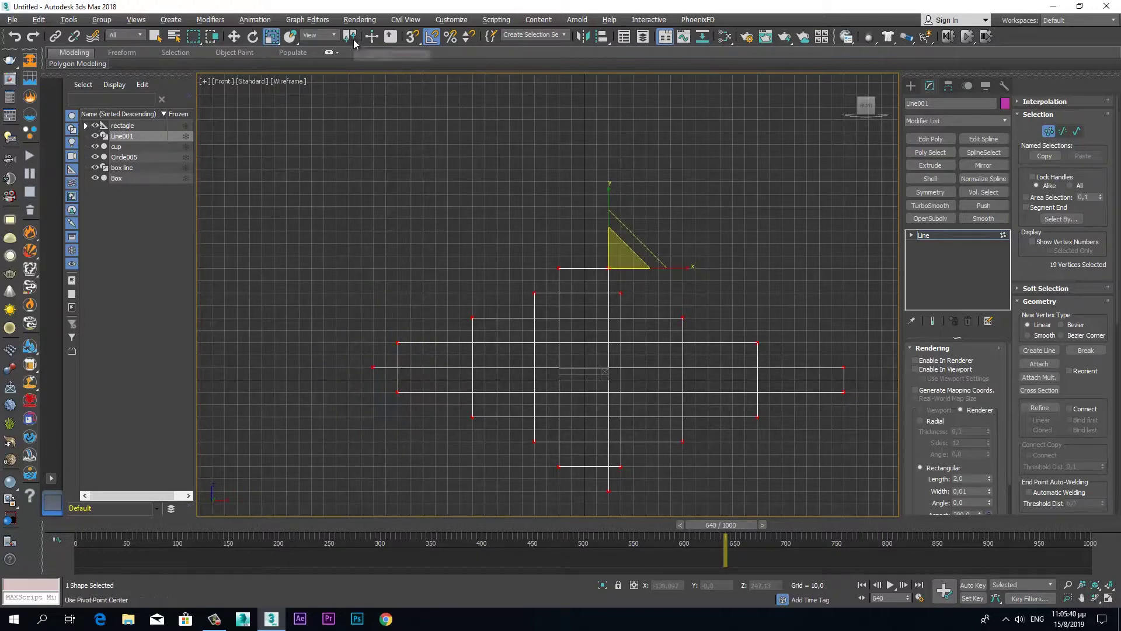
left_click_drag(354, 44, 352, 57)
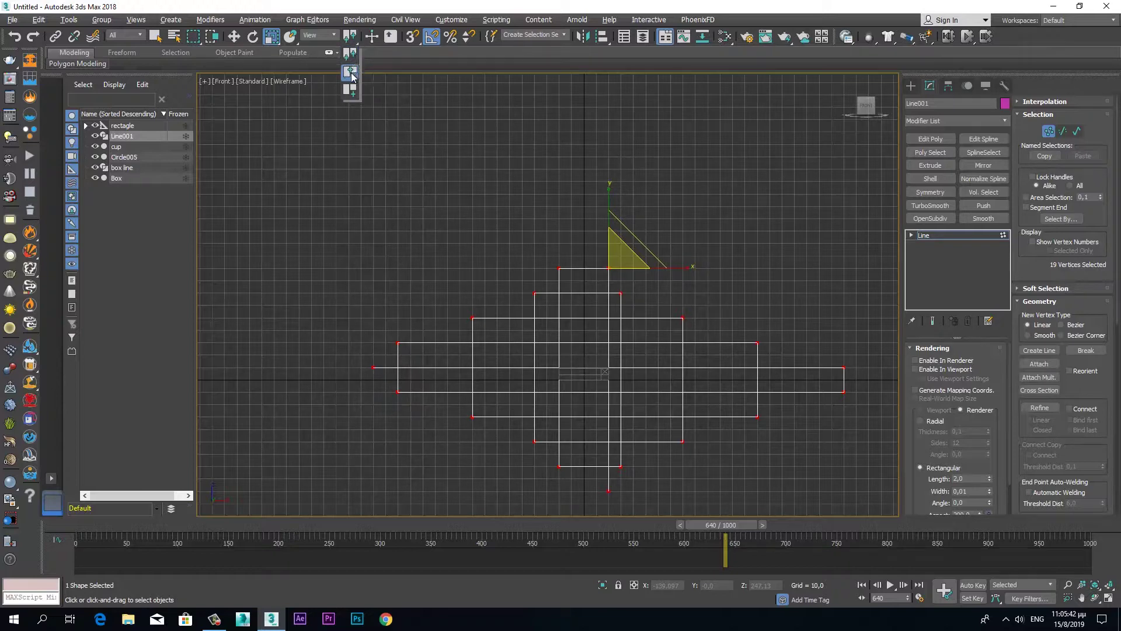
scroll(669, 406, "up", 2)
scroll(669, 408, "up", 2)
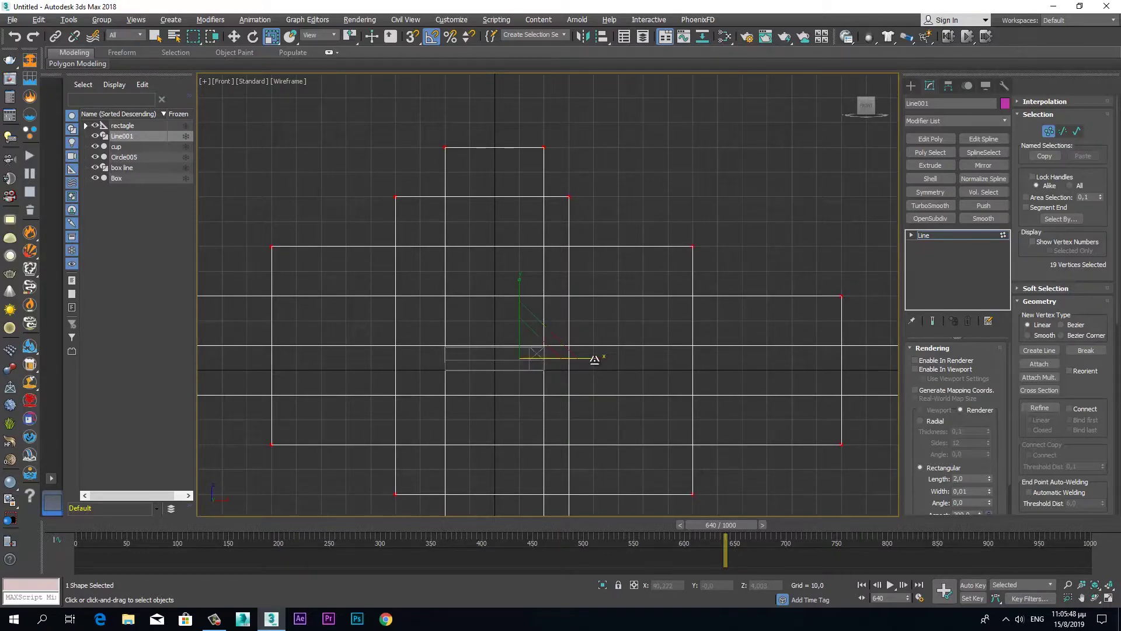
Scale the whole outline to 71% along X and pan the view right.
mouse_move(593, 358)
left_mouse_down()
mouse_move(577, 358)
mouse_move(594, 349)
left_mouse_up()
middle_click_drag(484, 316, 532, 266)
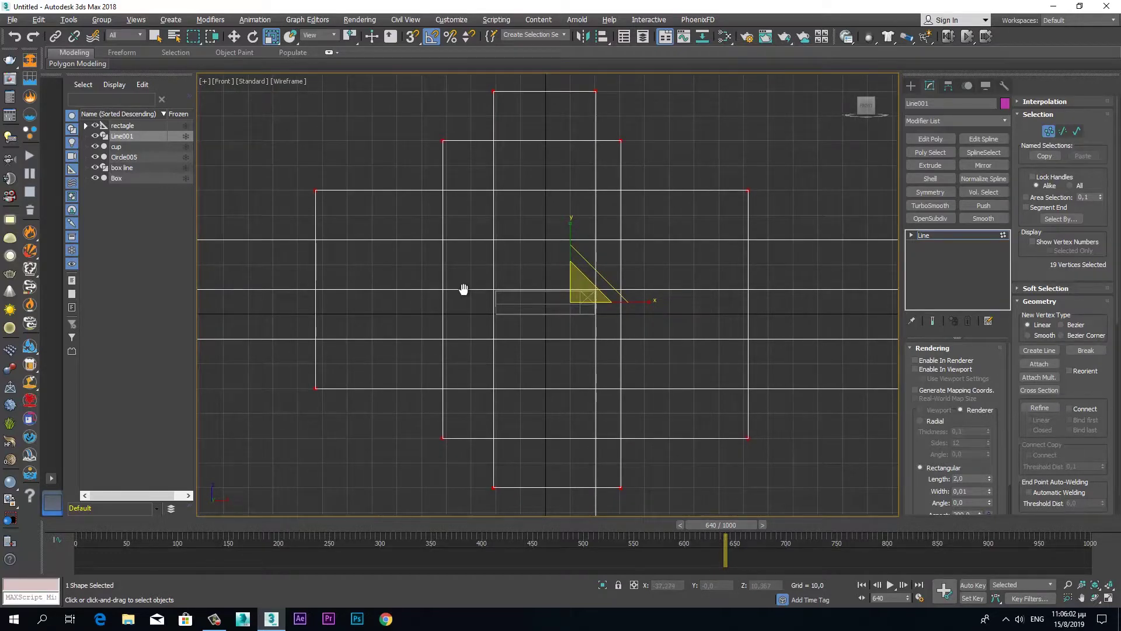
middle_click_drag(463, 290, 512, 290)
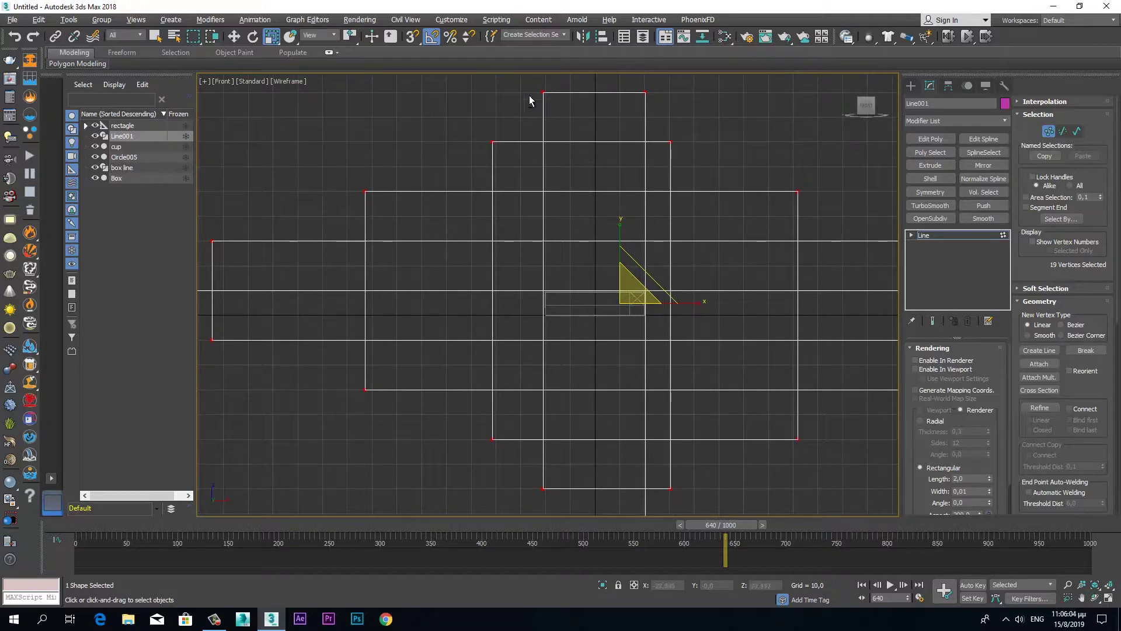
Box-select inner vertex groups, 14 then 12 vertices, and scale them inward on X.
mouse_move(523, 82)
left_mouse_down()
mouse_move(680, 441)
mouse_move(677, 525)
left_mouse_up()
left_click_drag(676, 521, 663, 558)
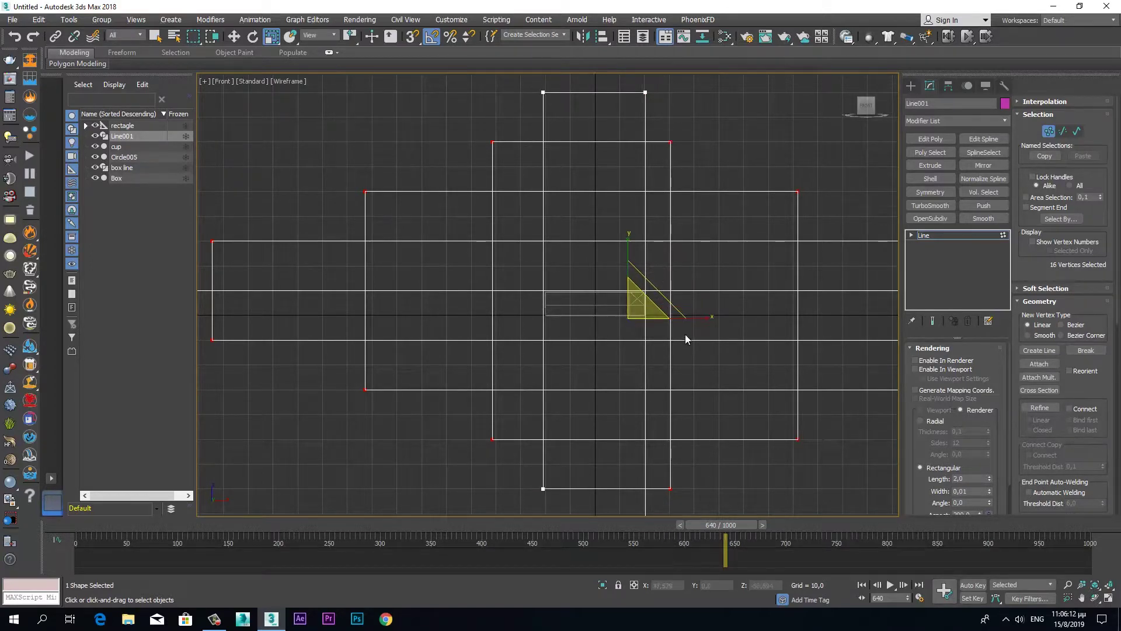
left_click_drag(706, 318, 684, 321)
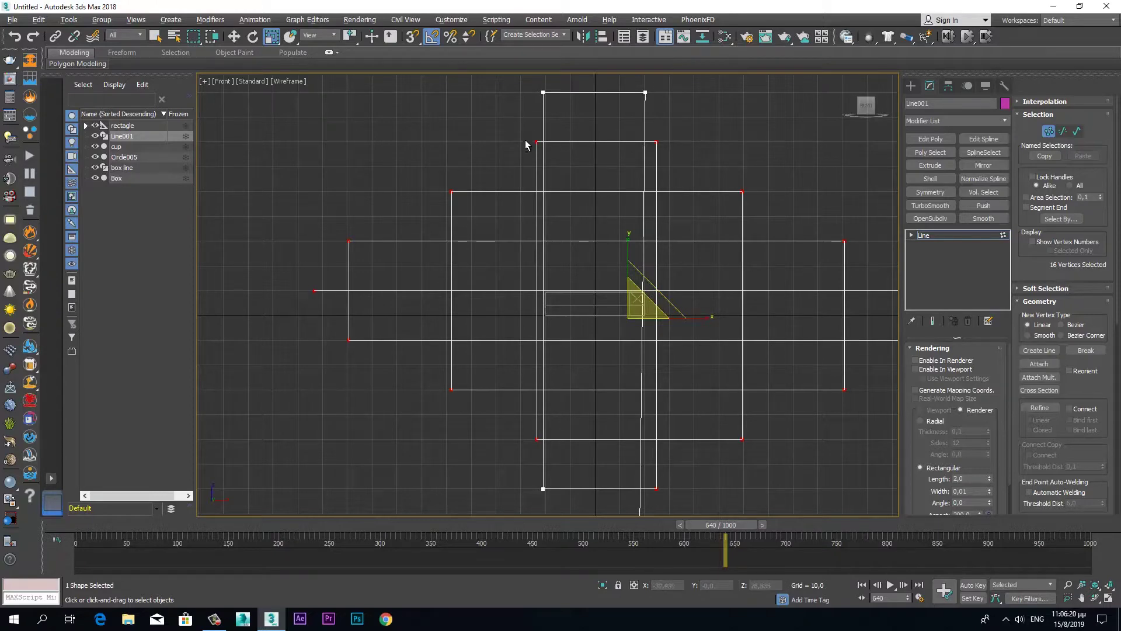
left_click_drag(566, 402, 569, 489)
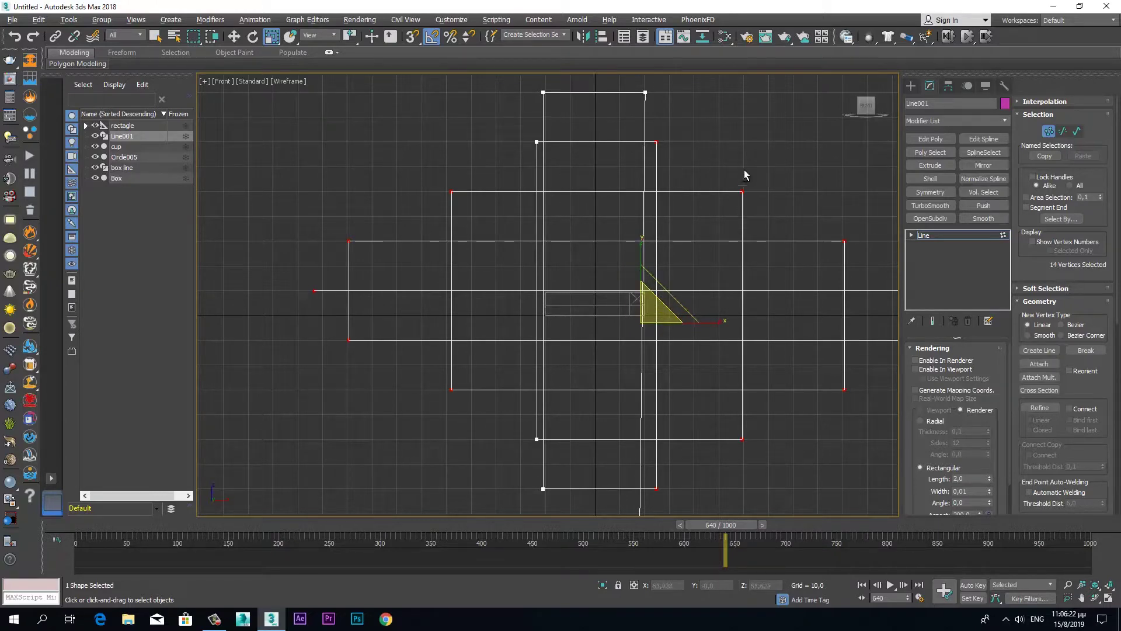
left_click_drag(676, 118, 623, 358)
left_click_drag(620, 506, 620, 506)
mouse_move(708, 326)
left_mouse_down()
mouse_move(684, 323)
mouse_move(703, 321)
left_mouse_up()
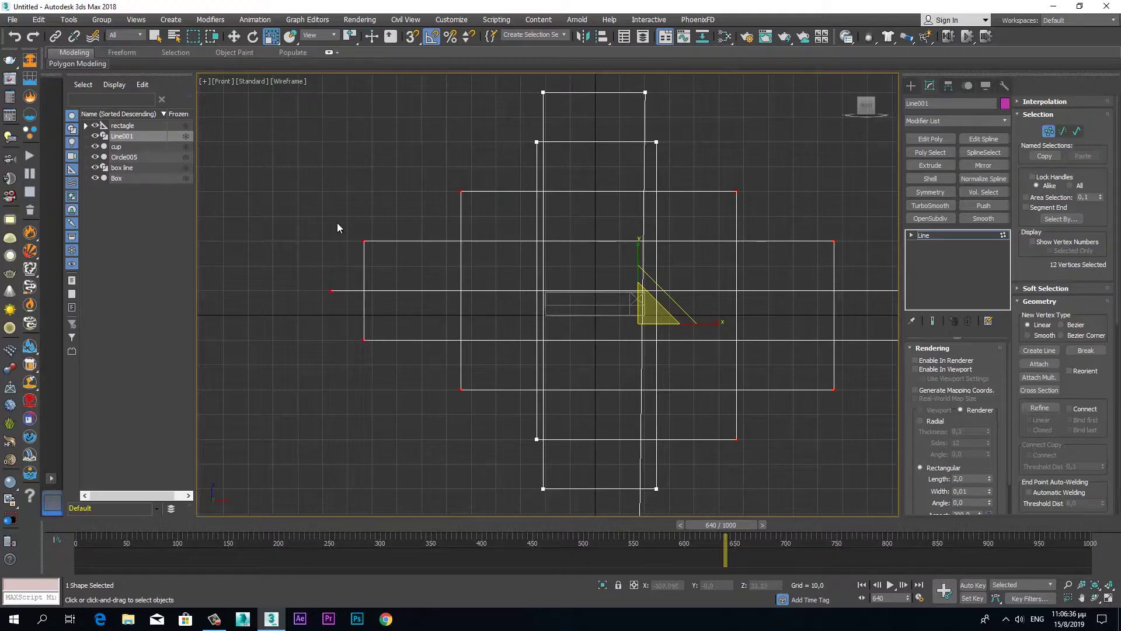
Select Line001's outline vertices and try squashing them vertically, undoing each attempt.
left_click_drag(337, 208, 525, 257)
left_click_drag(836, 272, 857, 268)
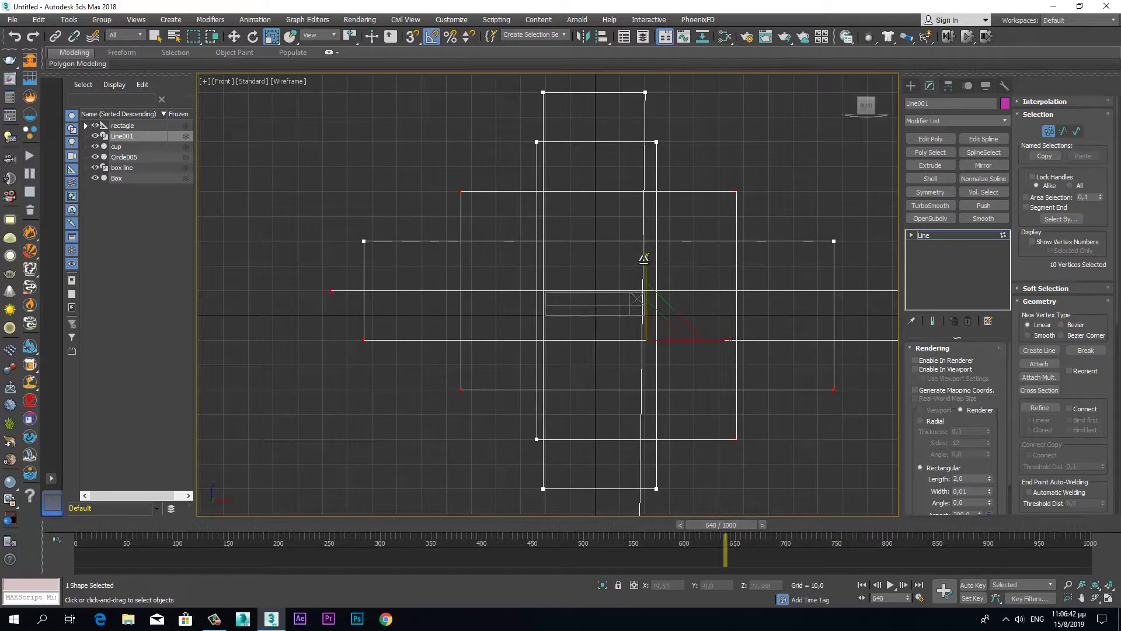
left_click_drag(645, 266, 644, 275)
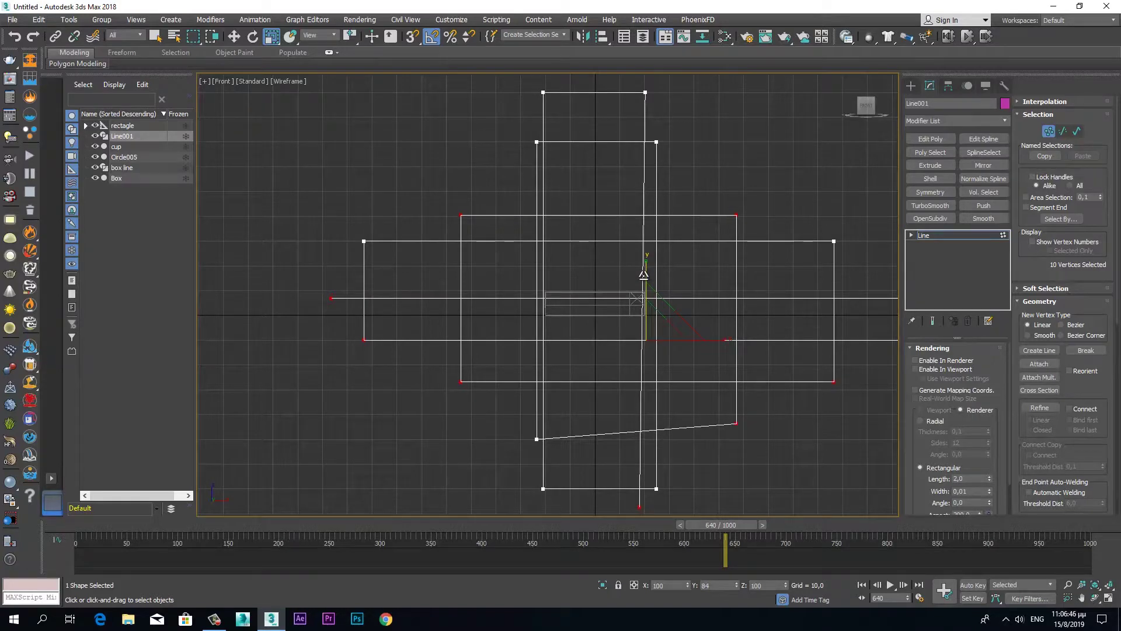
key("ctrl+z")
left_click_drag(301, 261, 900, 307)
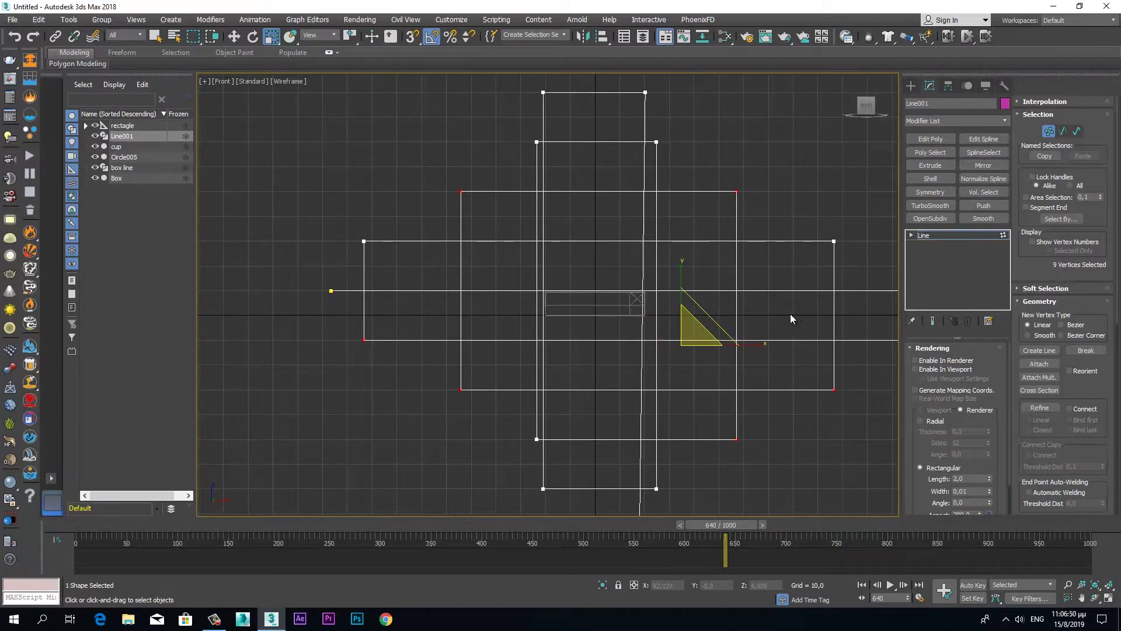
middle_click_drag(790, 314, 644, 309)
left_click_drag(666, 252, 790, 298, "alt")
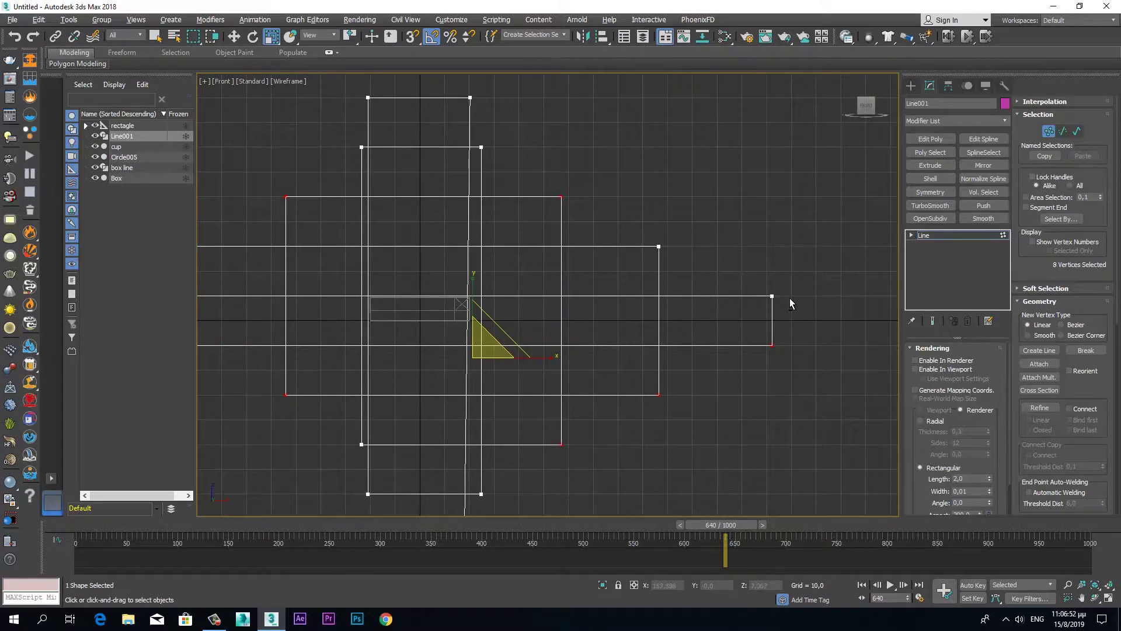
left_click_drag(469, 284, 470, 301)
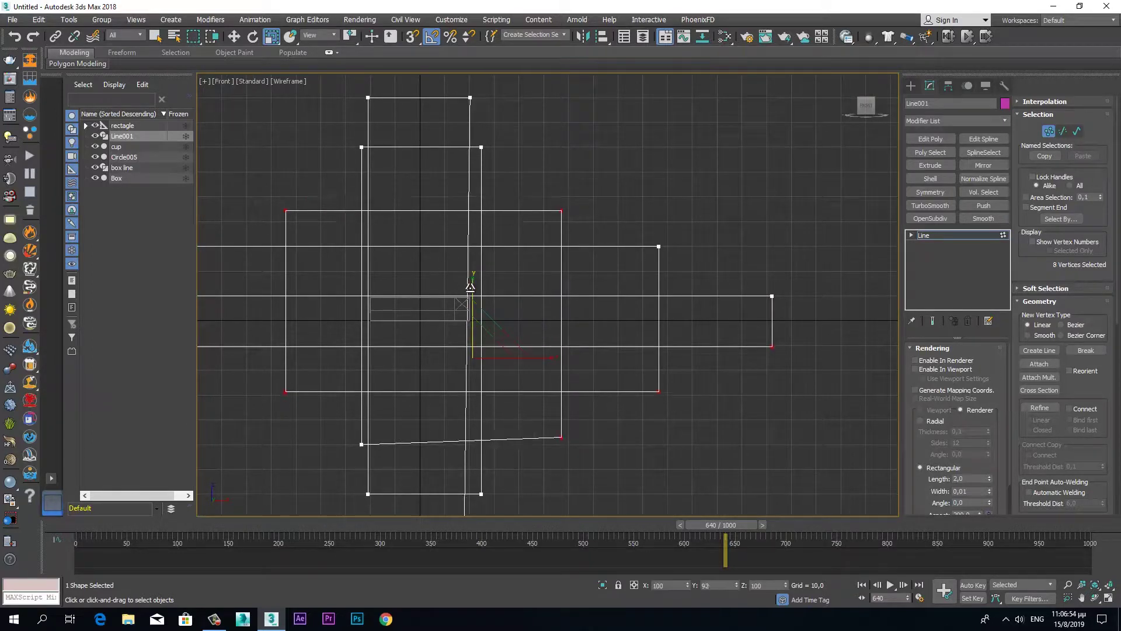
key("ctrl+z")
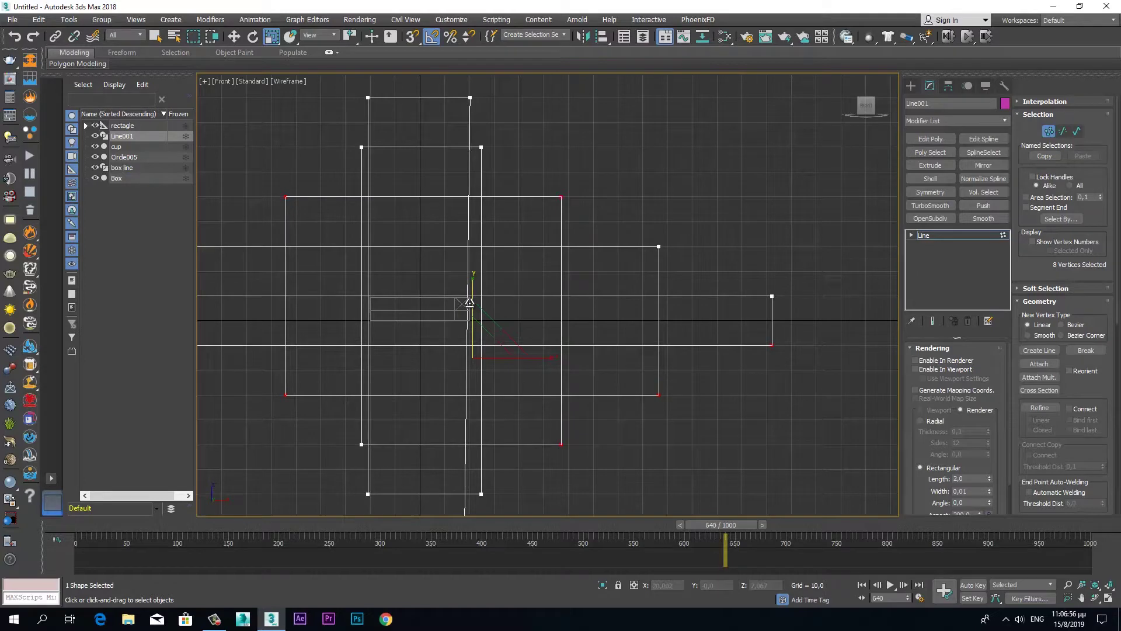
Refine the vertex selection and scale it in Y toward the centre.
middle_click_drag(535, 432, 528, 430)
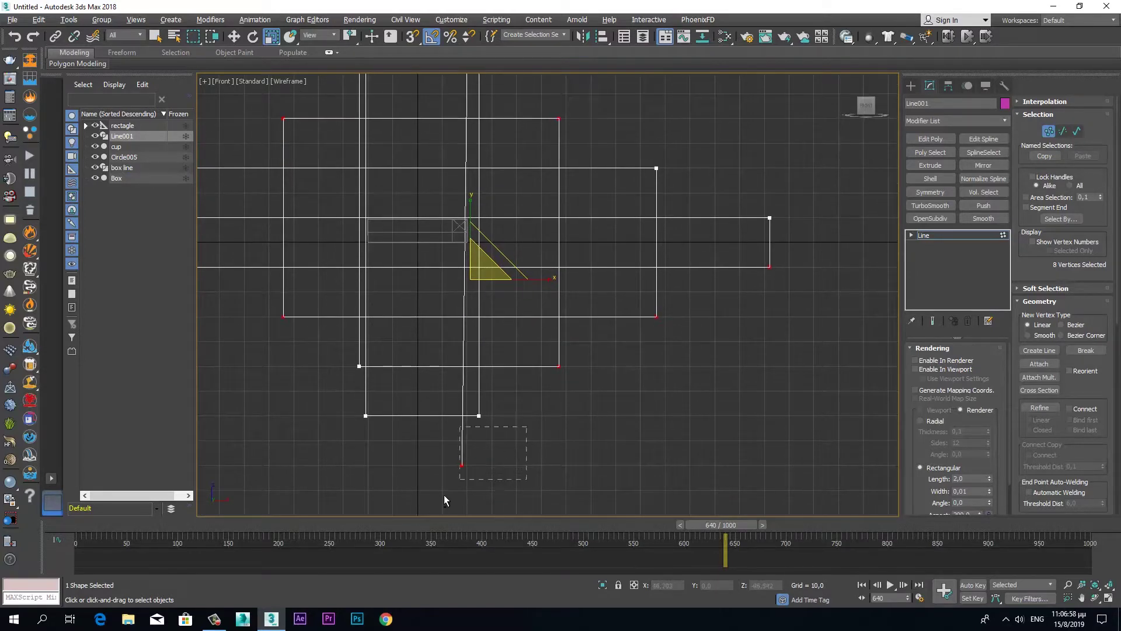
left_click_drag(443, 500, 447, 496, "alt")
left_click_drag(473, 175, 469, 191)
key("ctrl+z")
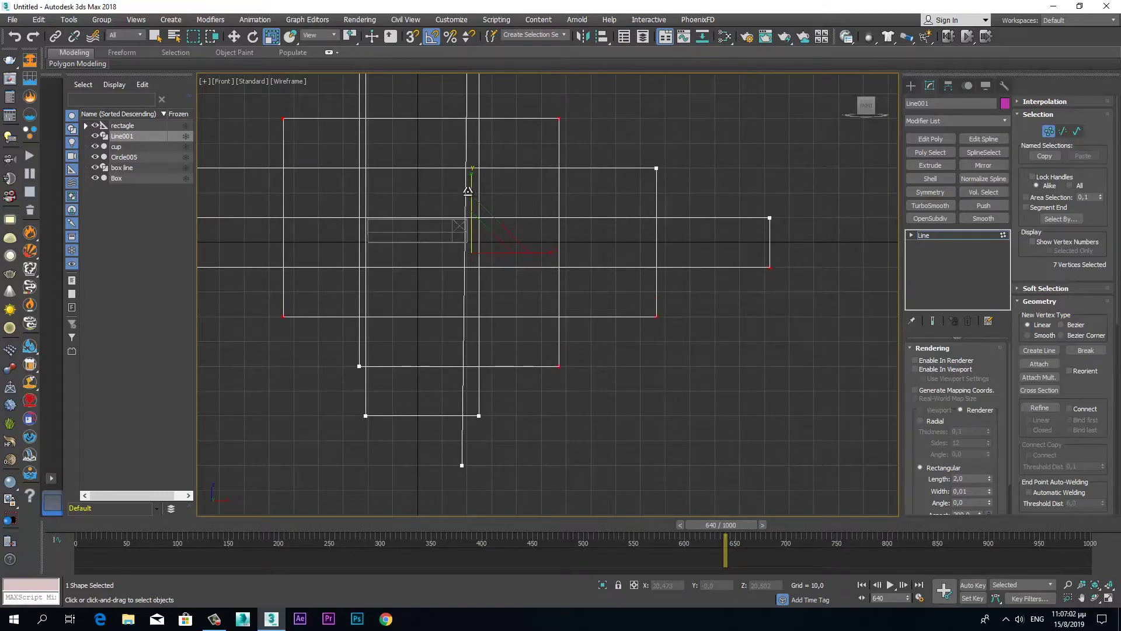
left_click_drag(339, 359, 364, 378, "ctrl")
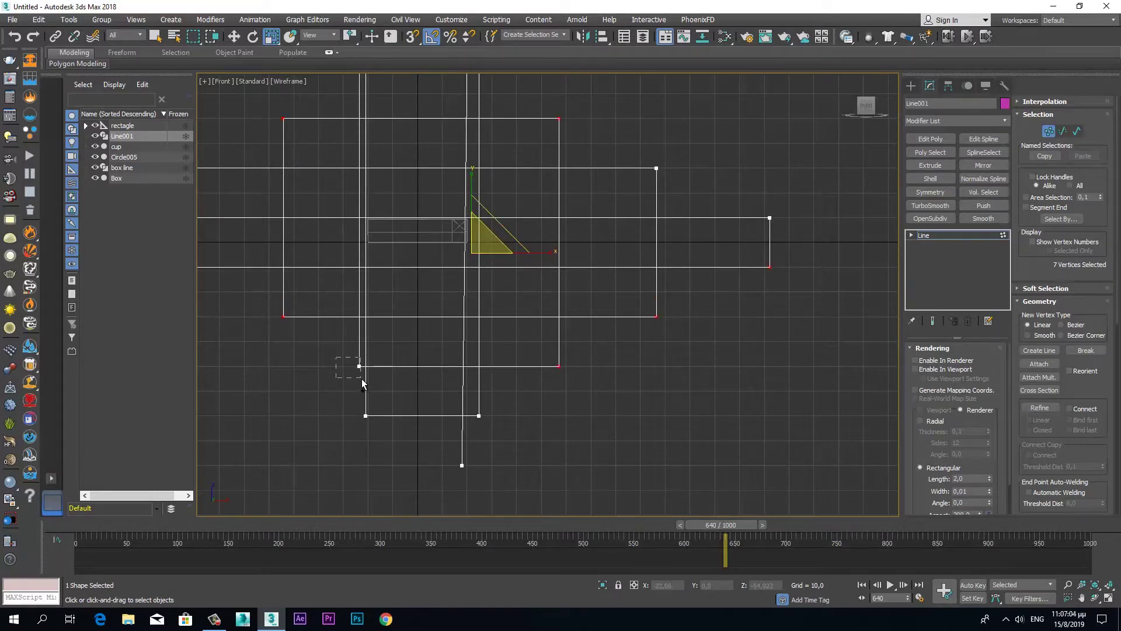
left_click_drag(458, 187, 440, 272)
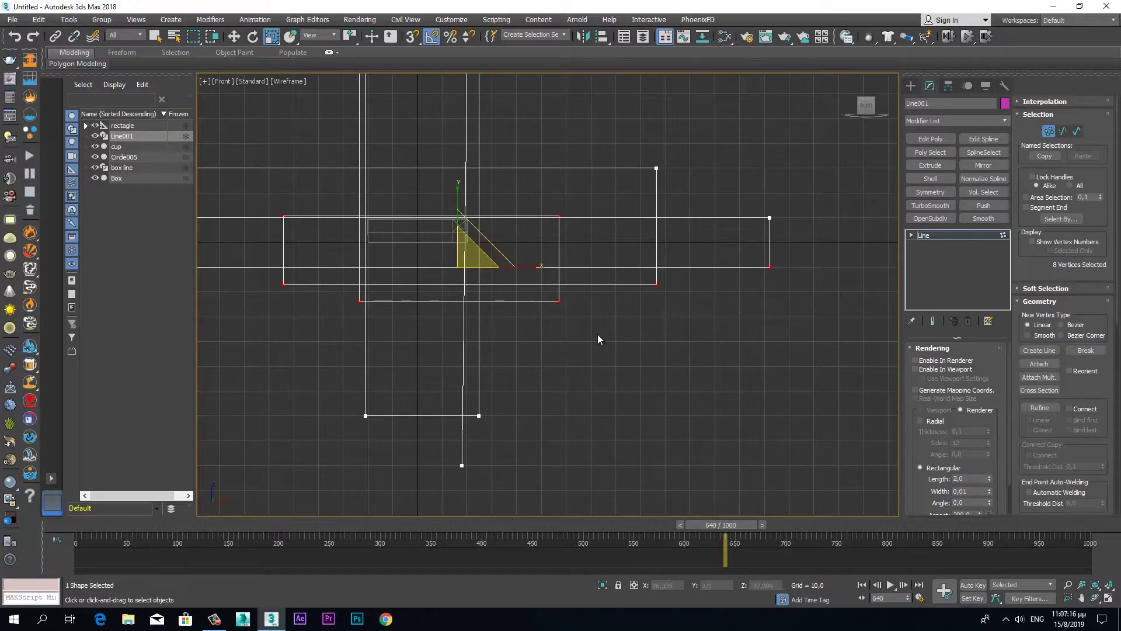
Select the lower edge's two end vertices and test raising them with Move.
mouse_move(325, 304)
left_mouse_down()
mouse_move(300, 300)
mouse_move(356, 323)
left_mouse_up()
left_click_drag(268, 280, 601, 291)
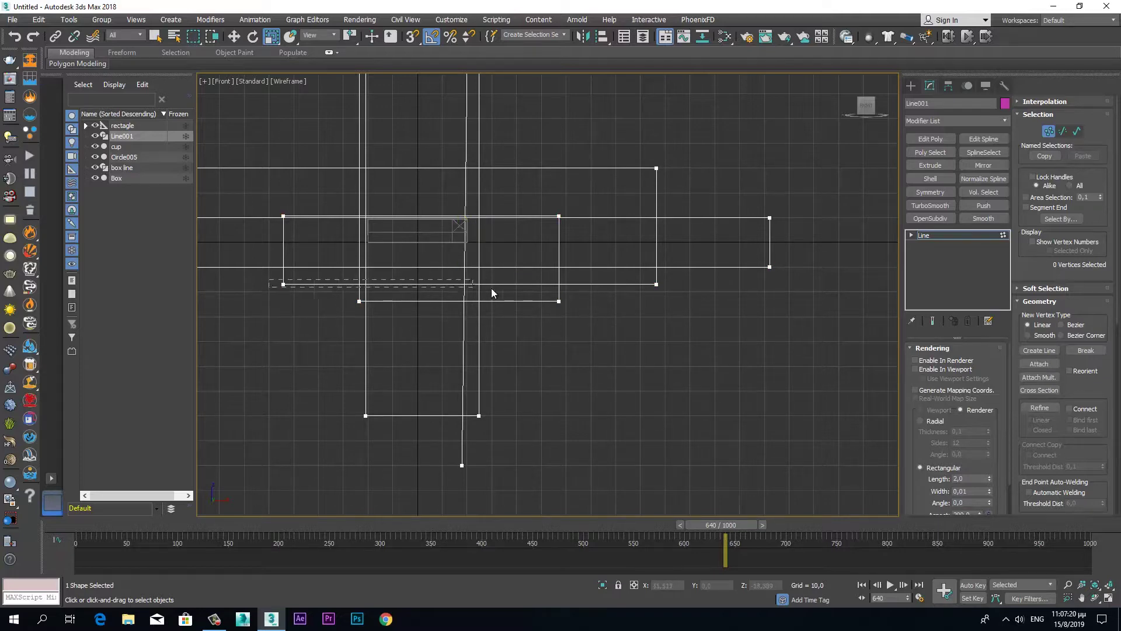
left_click_drag(670, 289, 671, 290)
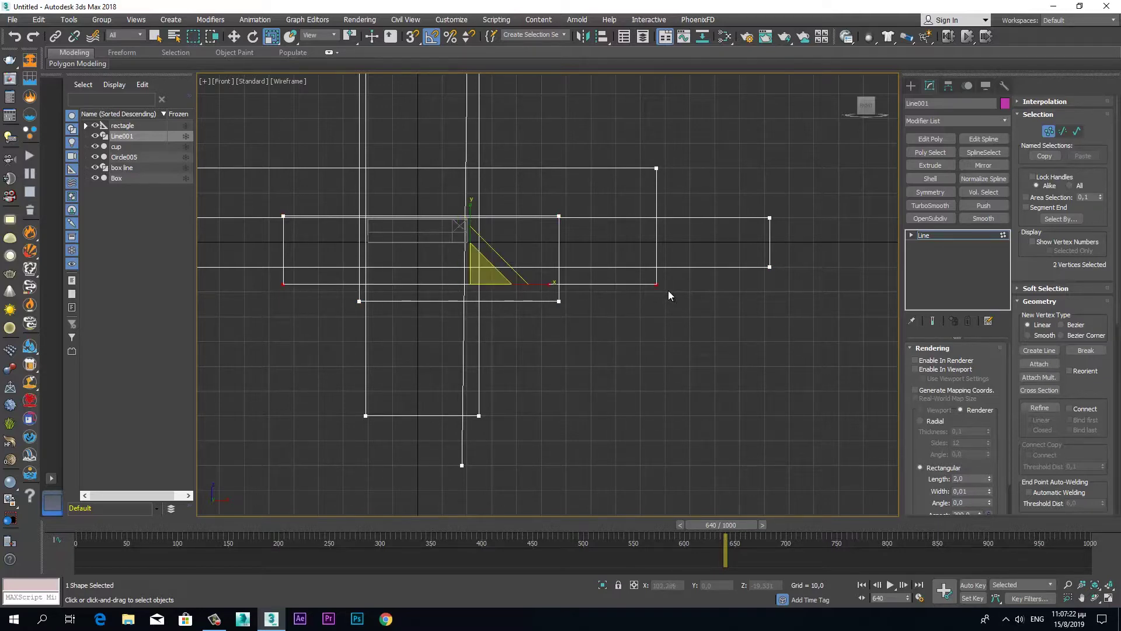
key("w")
mouse_move(659, 240)
left_mouse_down()
mouse_move(658, 213)
mouse_move(658, 238)
left_mouse_up()
middle_click_drag(642, 335, 779, 345)
Raise Line001's lower right vertex and the next bottom segments upward.
left_click(320, 275)
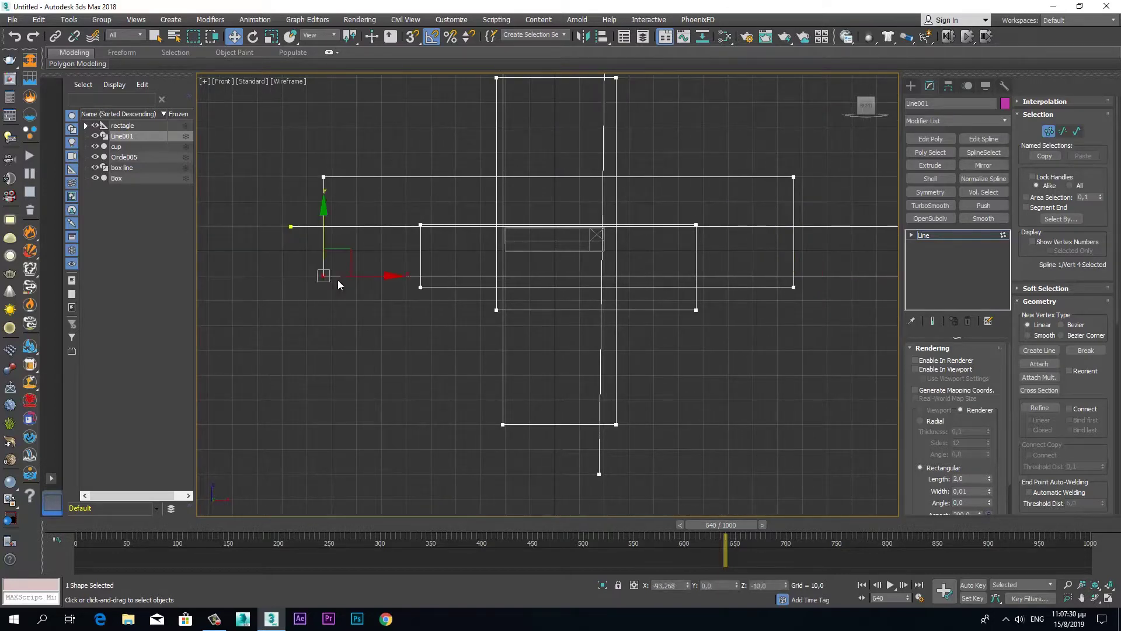
mouse_move(826, 305)
middle_mouse_down()
mouse_move(746, 320)
mouse_move(744, 297)
middle_mouse_up()
left_click_drag(781, 281, 688, 292)
left_click_drag(757, 228, 756, 207)
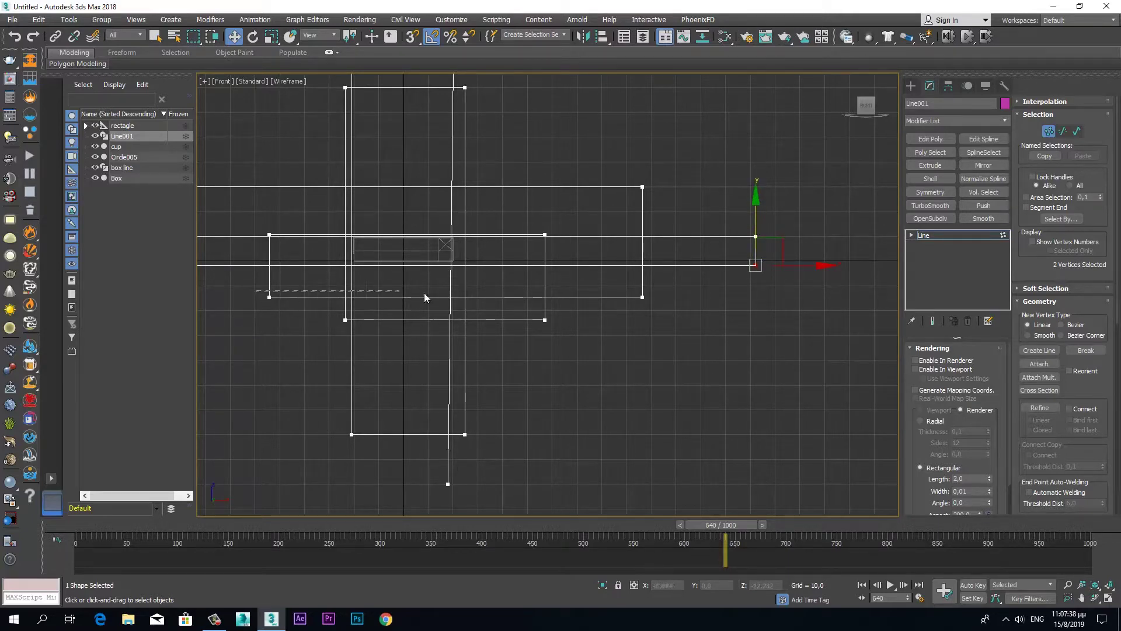
left_click_drag(644, 302, 645, 303)
left_click_drag(643, 252, 643, 225)
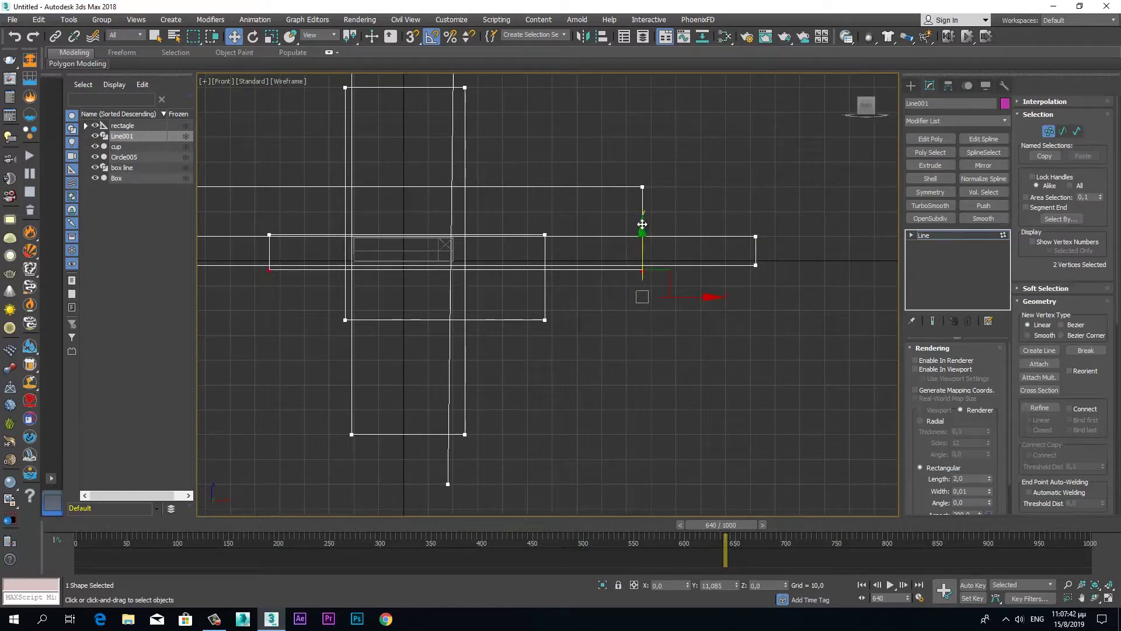
left_click_drag(643, 224, 639, 219)
left_click_drag(321, 309, 562, 334)
mouse_move(546, 282)
left_mouse_down()
mouse_move(444, 151)
mouse_move(441, 227)
left_mouse_up()
Lift the lowest segment and drag the loose end vertex up near the box edge.
left_click_drag(386, 441, 507, 464)
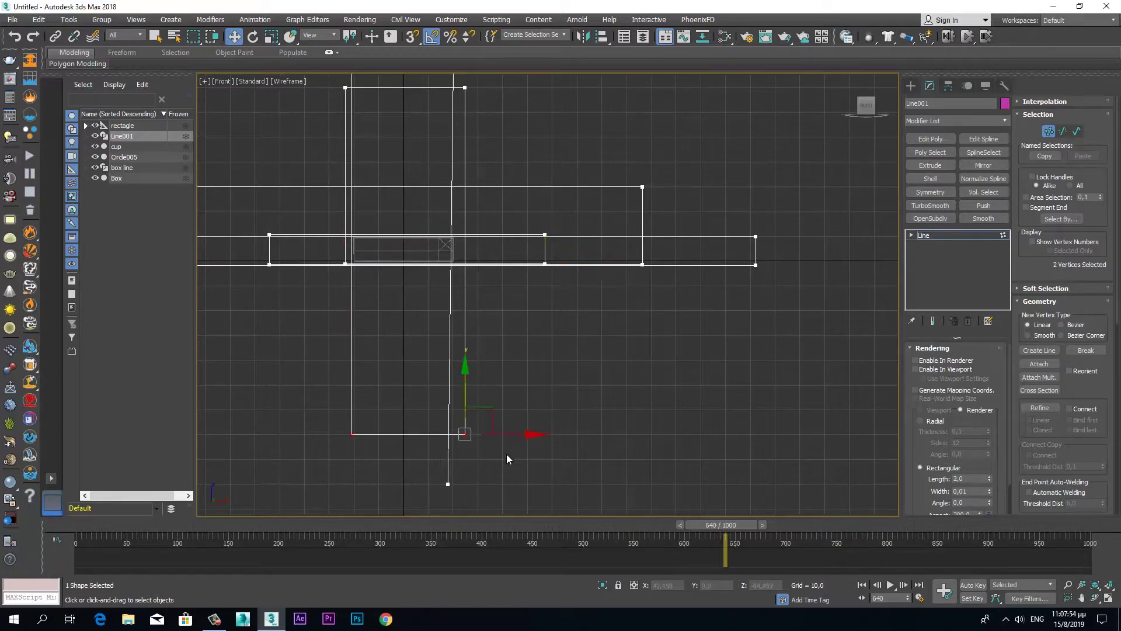
left_click_drag(464, 403, 486, 239)
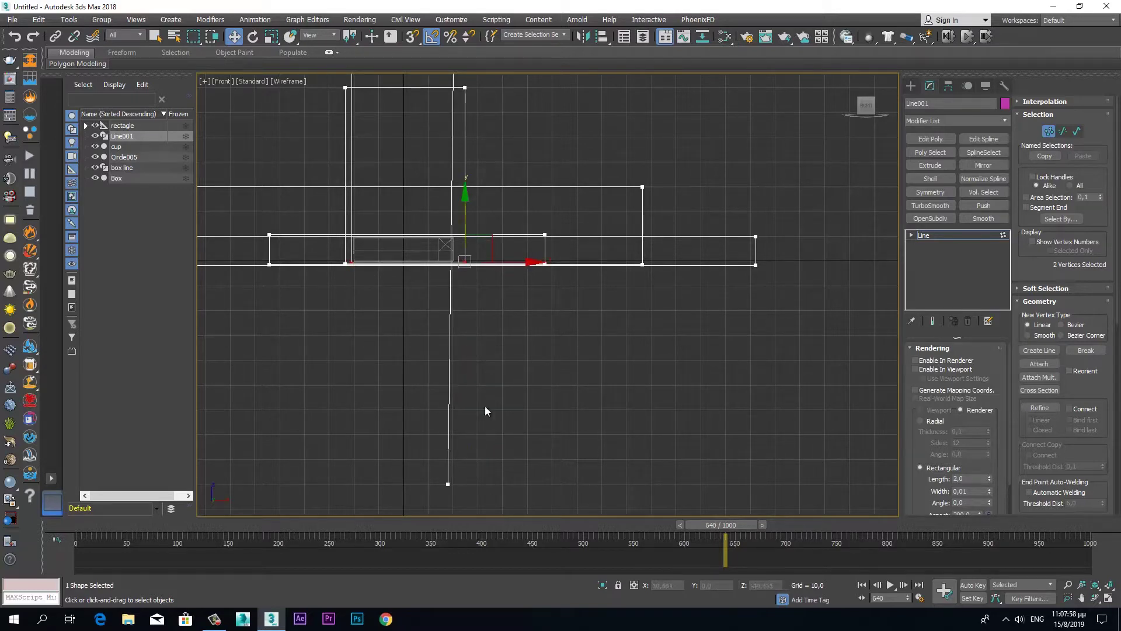
left_click_drag(473, 498, 474, 498)
left_click_drag(450, 431, 465, 260)
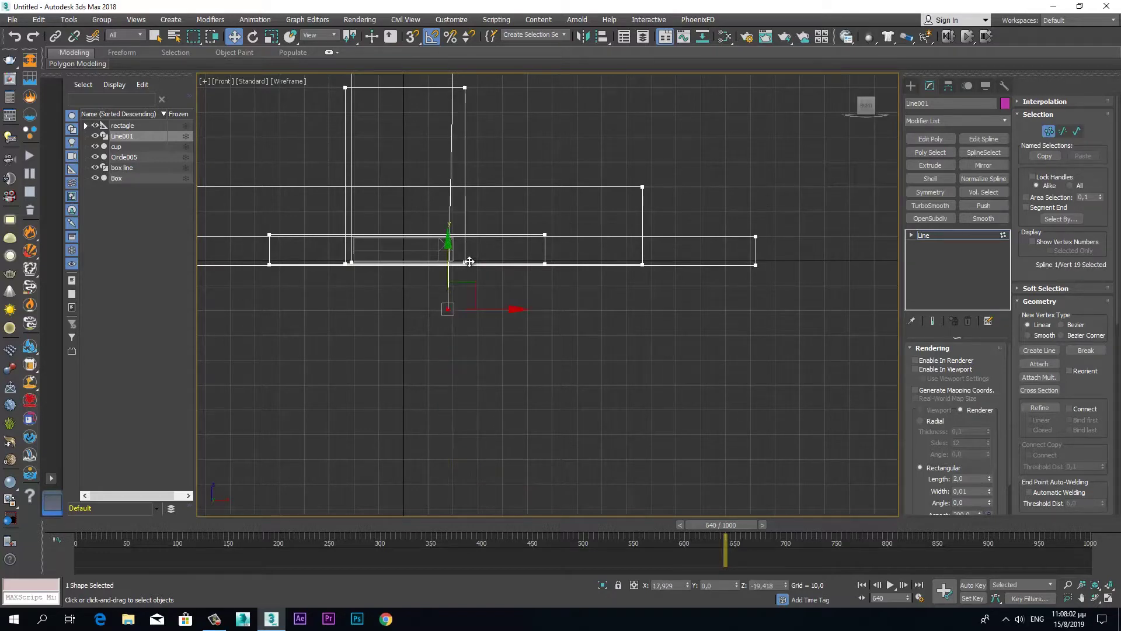
middle_click_drag(446, 310, 490, 440)
scroll(490, 441, "up", 2)
scroll(490, 440, "up", 2)
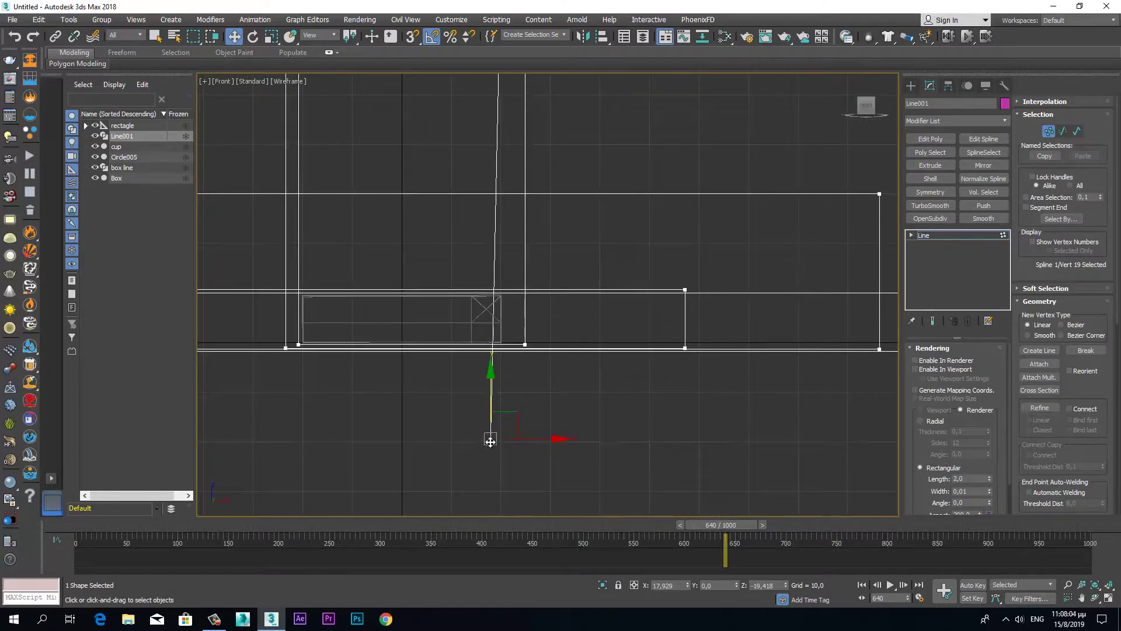
left_click_drag(543, 443, 555, 439)
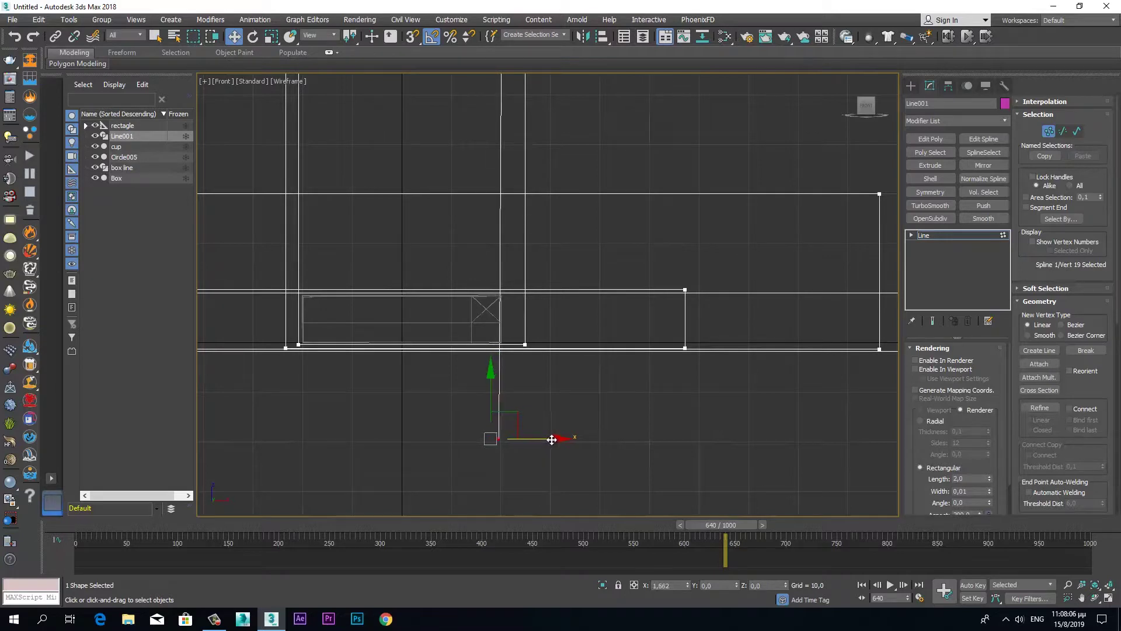
left_click_drag(504, 382, 510, 243)
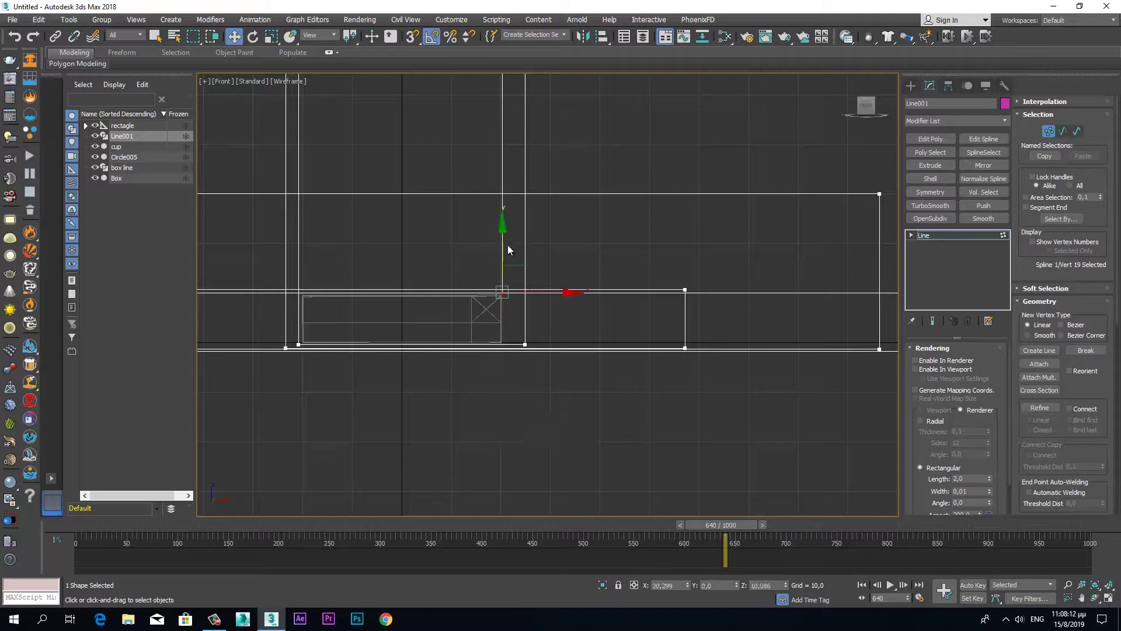
Align the end vertex exactly with the box's top corner.
scroll(517, 428, "up", 3)
scroll(521, 448, "up", 4)
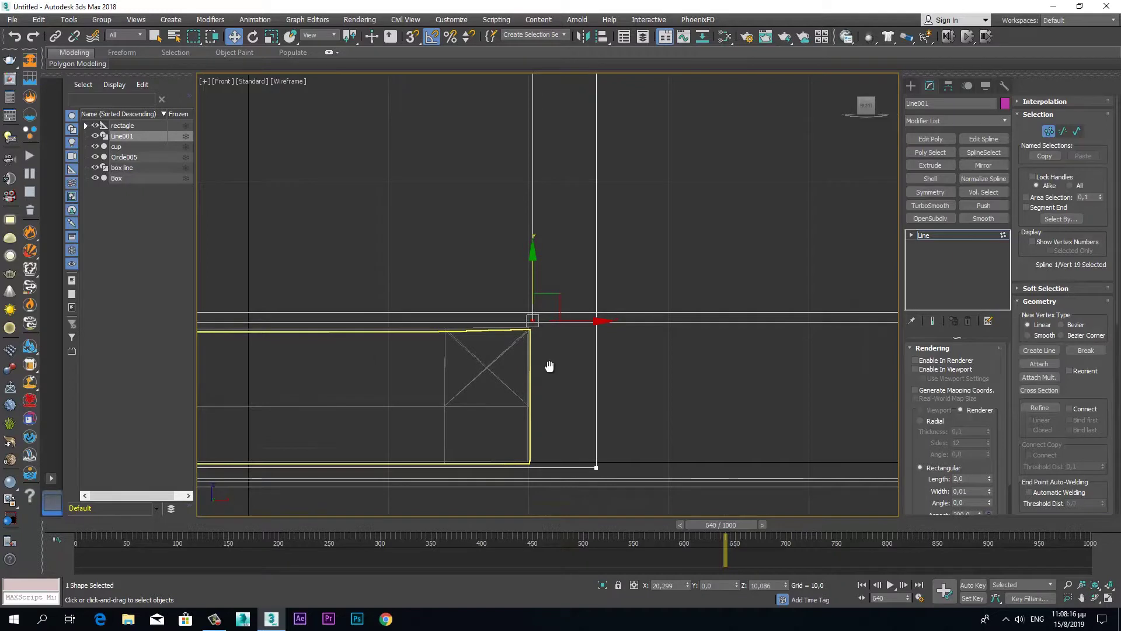
middle_click_drag(549, 365, 635, 381)
scroll(635, 381, "up", 2)
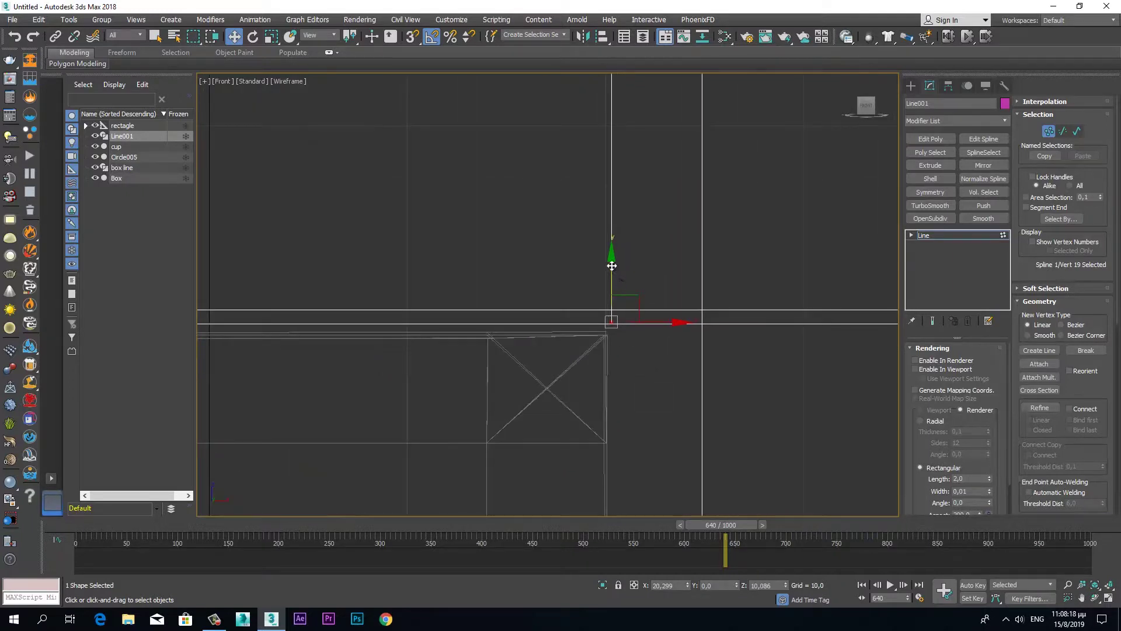
left_click_drag(612, 268, 612, 270)
left_click_drag(612, 270, 612, 275)
left_click(1045, 352)
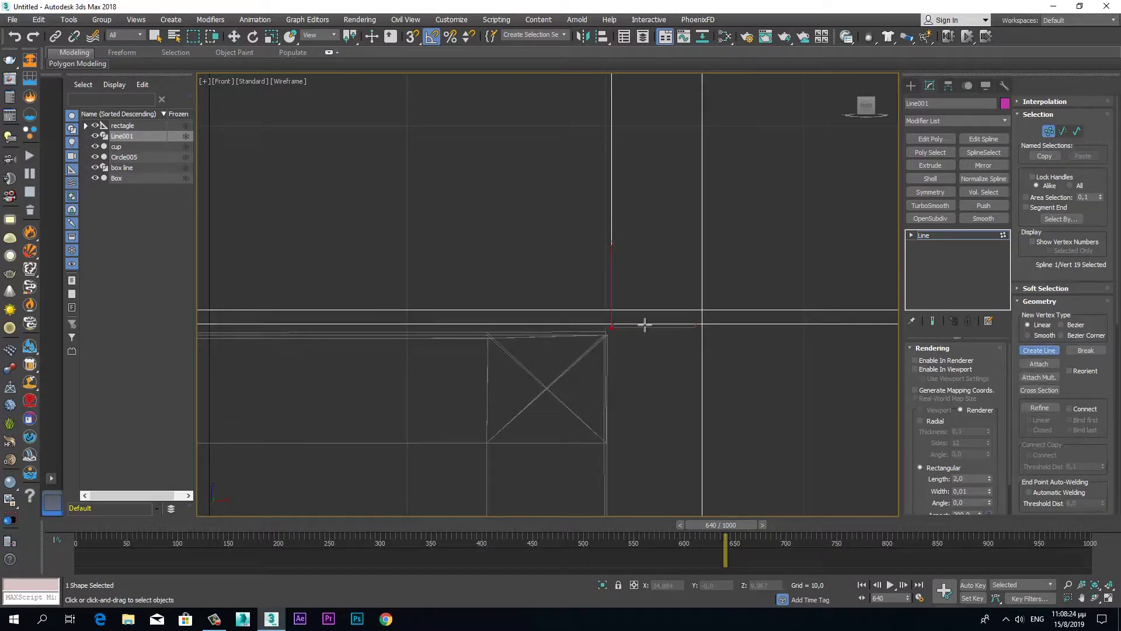
Draw a new Line001 piece from the box corner along the edge to its left corner.
left_click(611, 326)
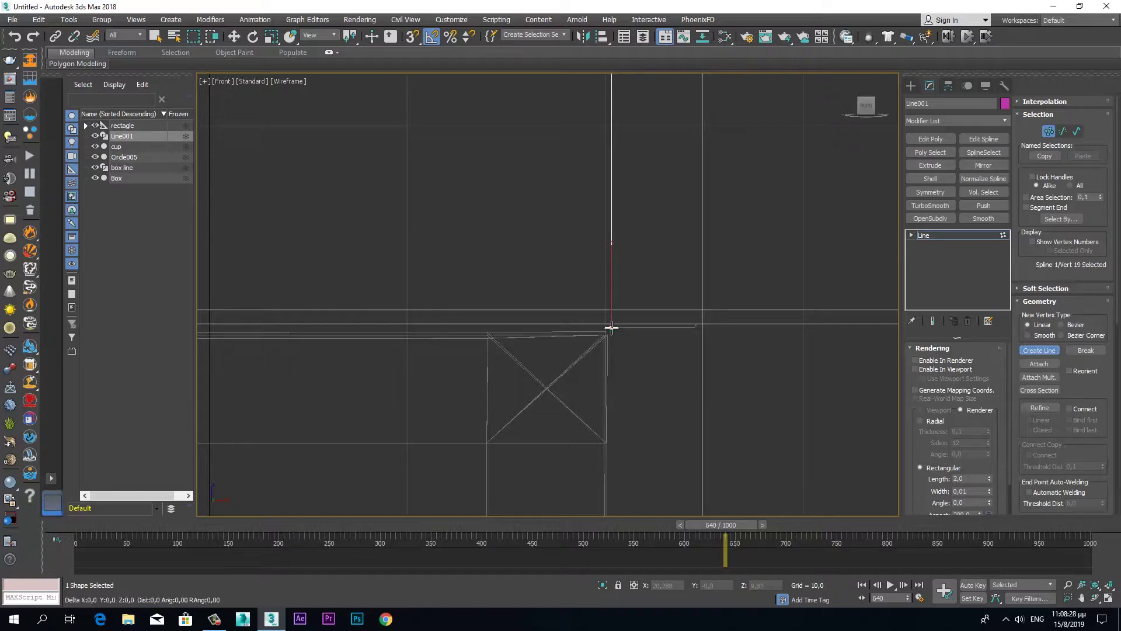
left_click(422, 315)
middle_click_drag(455, 315, 828, 322)
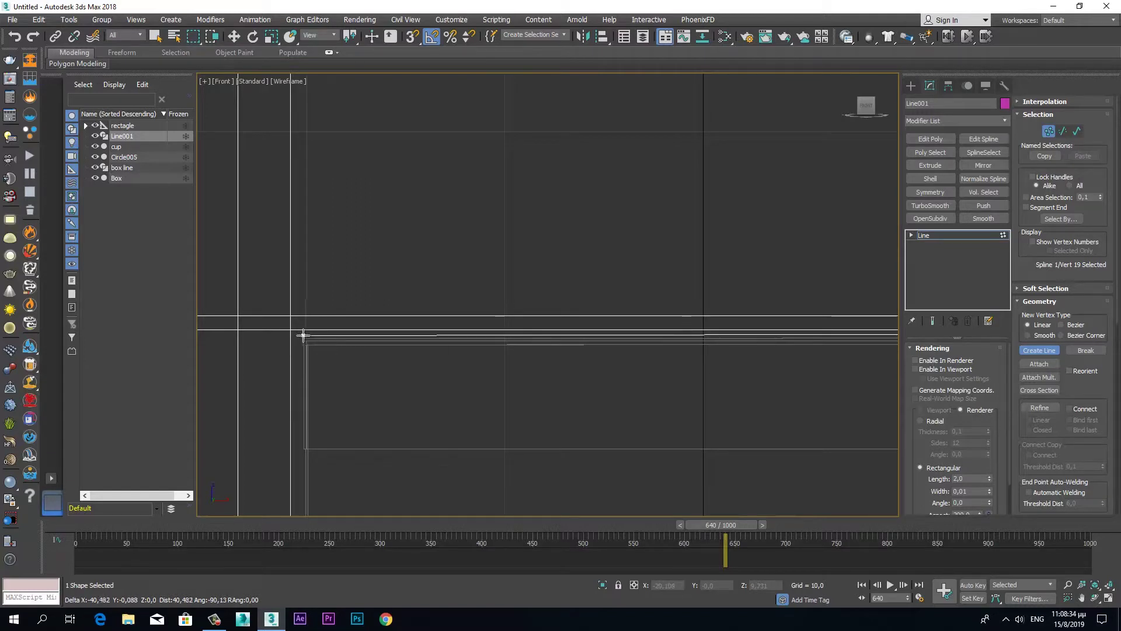
left_click(304, 335)
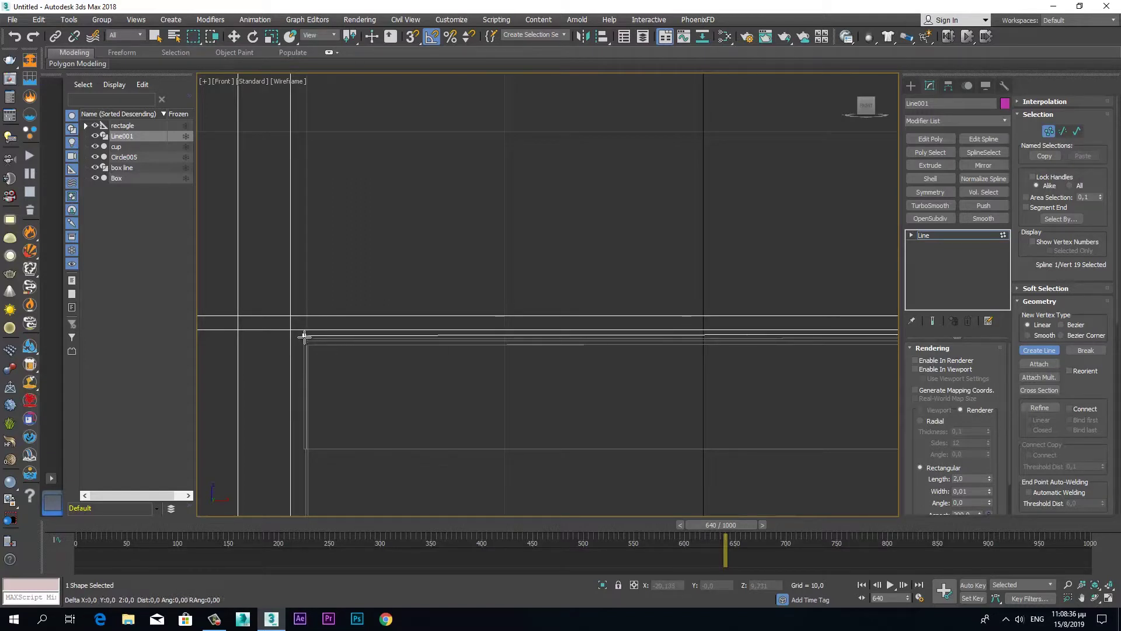
middle_click_drag(298, 445, 315, 231)
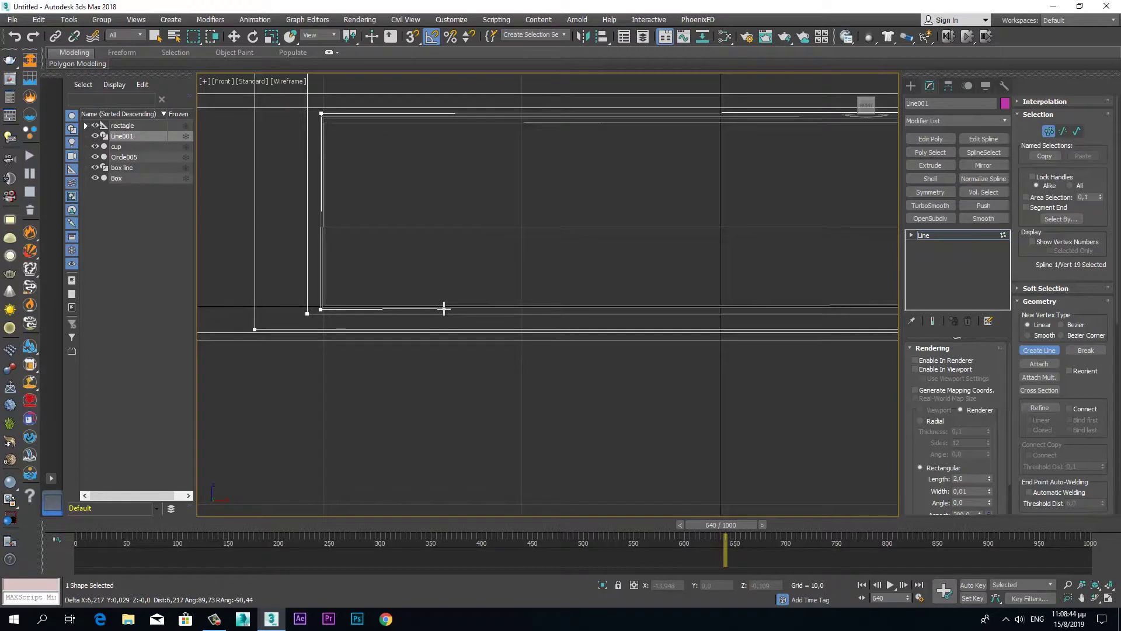
left_click(444, 309)
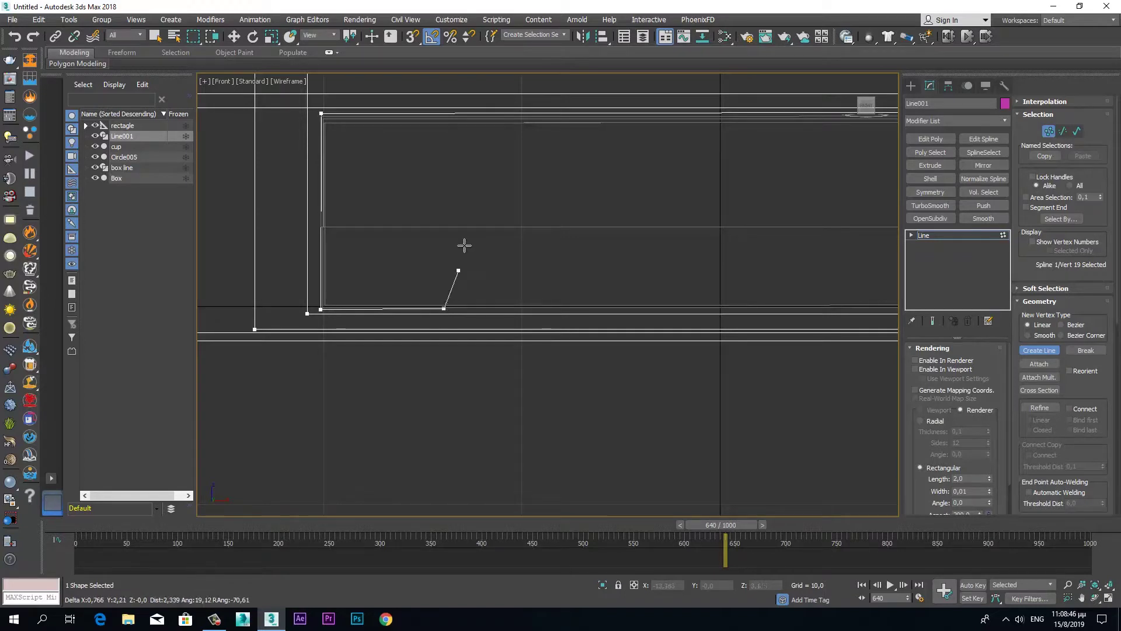
right_click(463, 237)
middle_click_drag(638, 255, 428, 310)
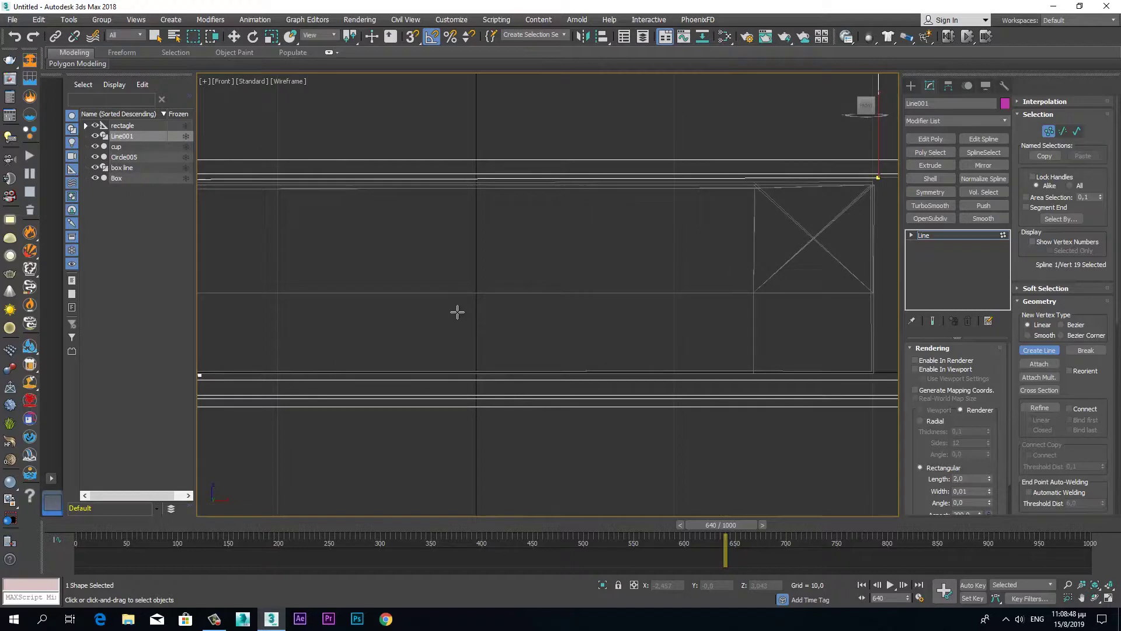
key("w")
mouse_move(859, 312)
middle_mouse_down()
mouse_move(556, 350)
mouse_move(561, 373)
middle_mouse_up()
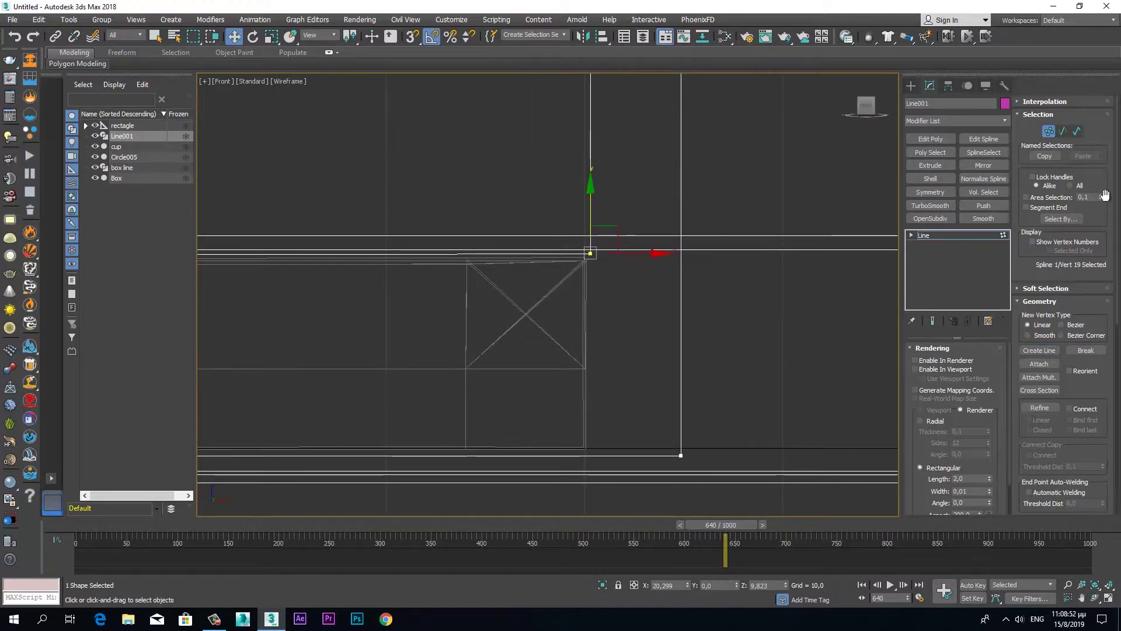
Weld the two overlapping corner vertices of Line001 and nudge the result down.
left_click_drag(617, 238, 570, 281)
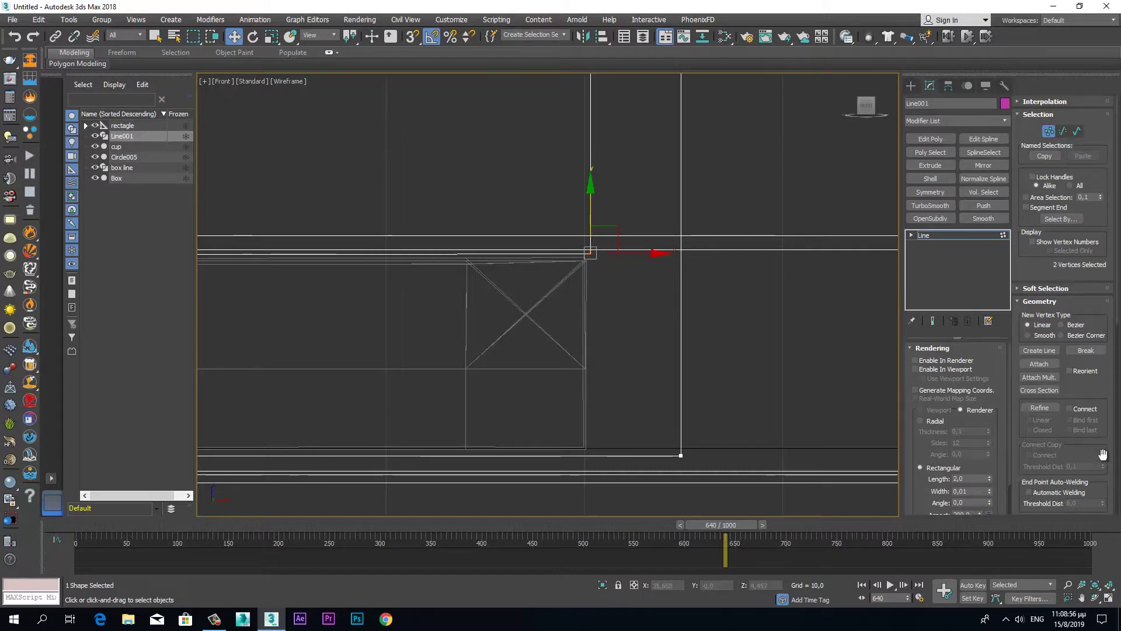
scroll(1093, 368, "down", 3)
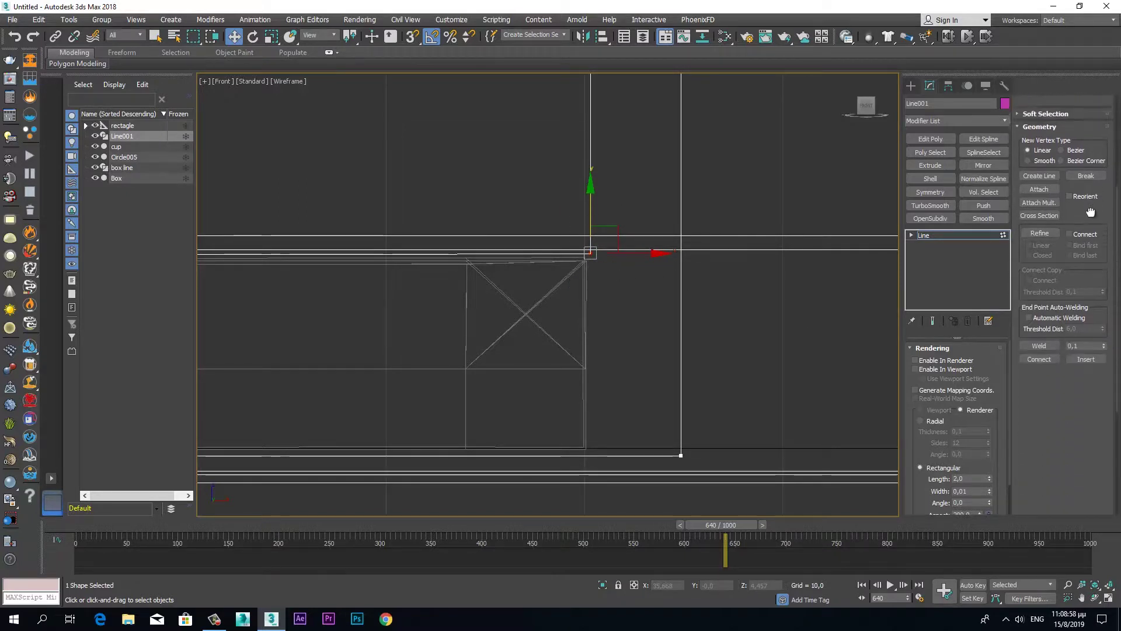
scroll(1080, 362, "down", 2)
left_click(1040, 342)
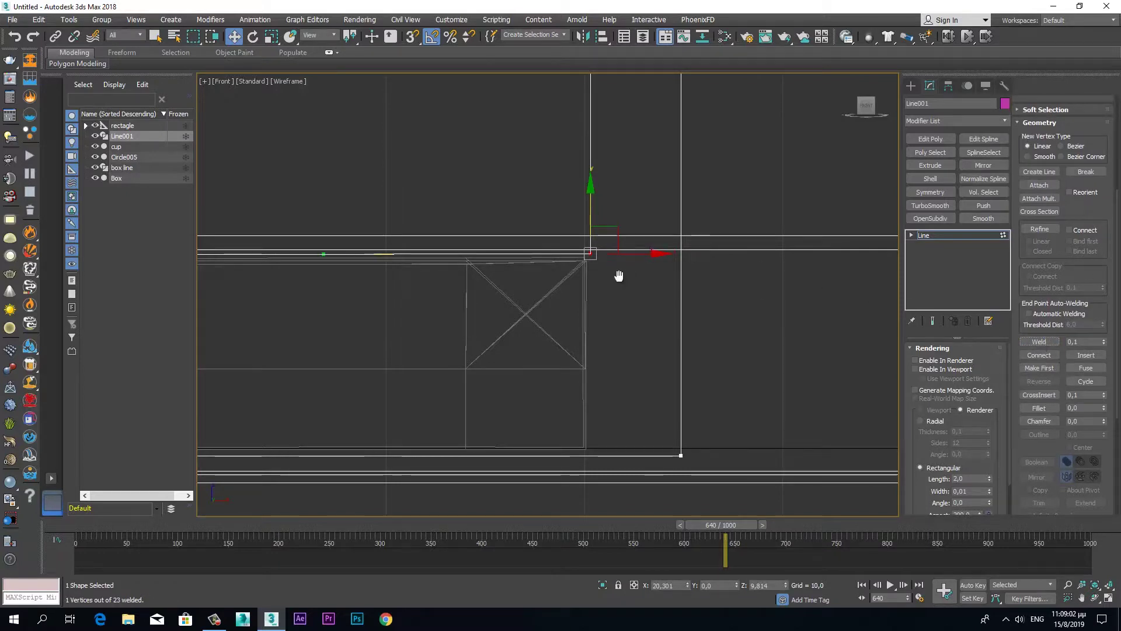
scroll(631, 327, "up", 2)
scroll(630, 338, "up", 2)
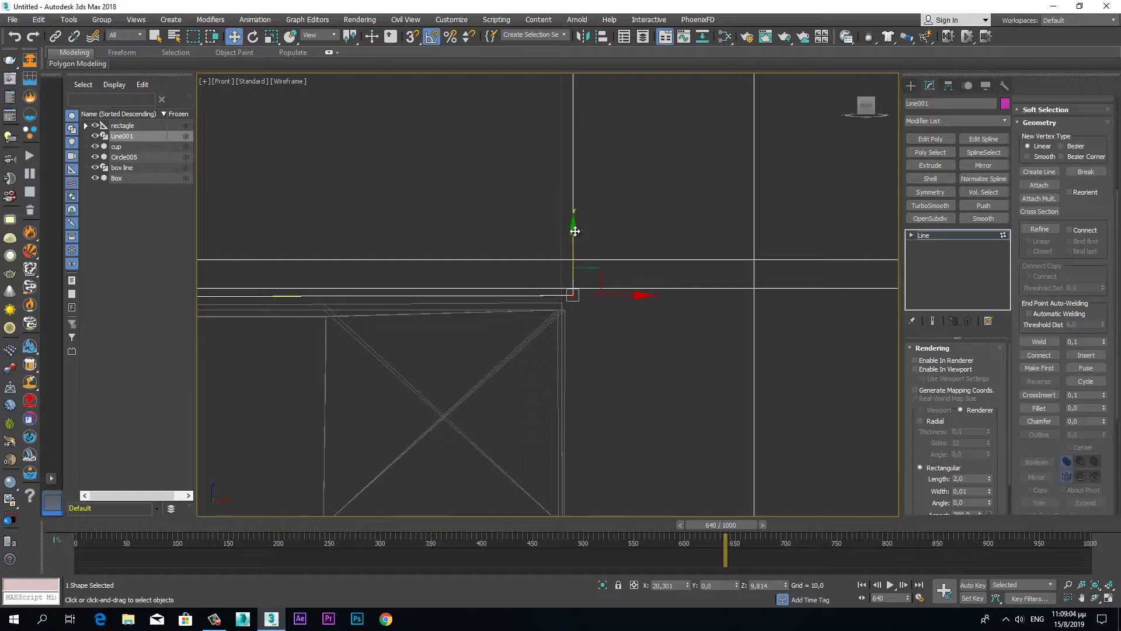
left_click_drag(573, 233, 573, 237)
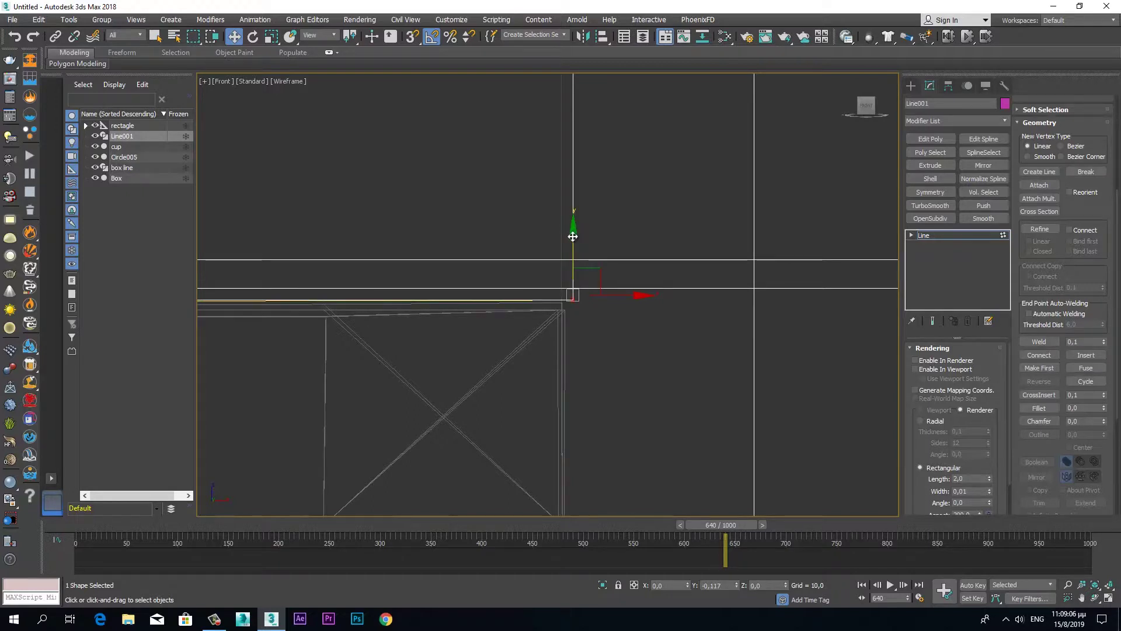
Make the corner vertex Bezier and fillet it into a curve.
mouse_move(547, 347)
middle_mouse_down()
mouse_move(856, 352)
mouse_move(528, 354)
middle_mouse_up()
scroll(759, 328, "down", 3)
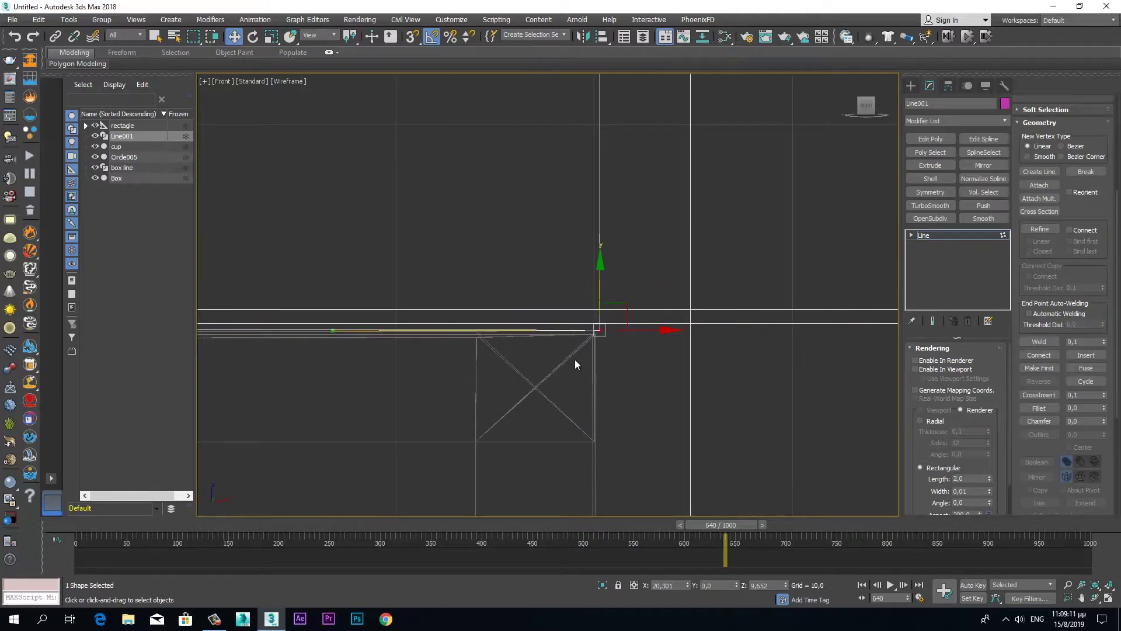
right_click(599, 330)
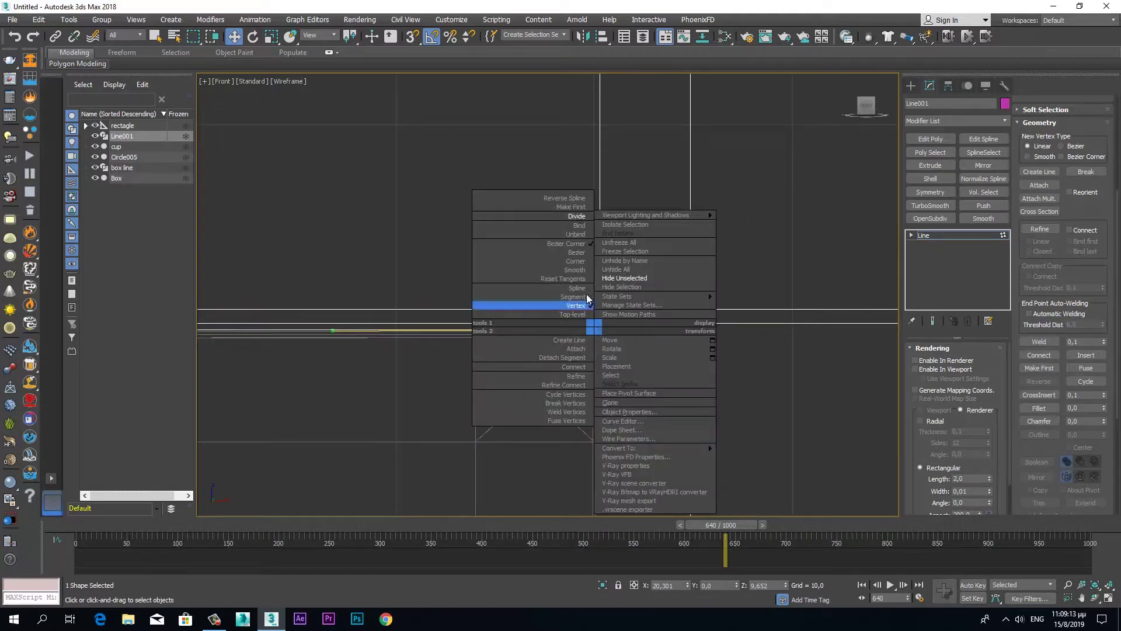
left_click(576, 257)
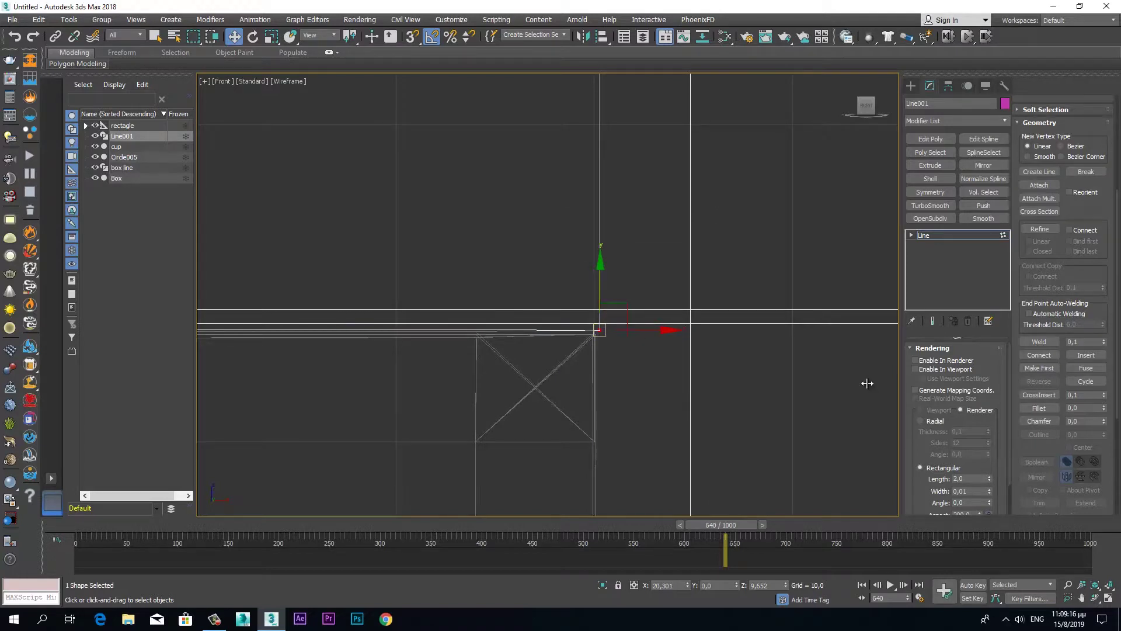
left_click(1053, 408)
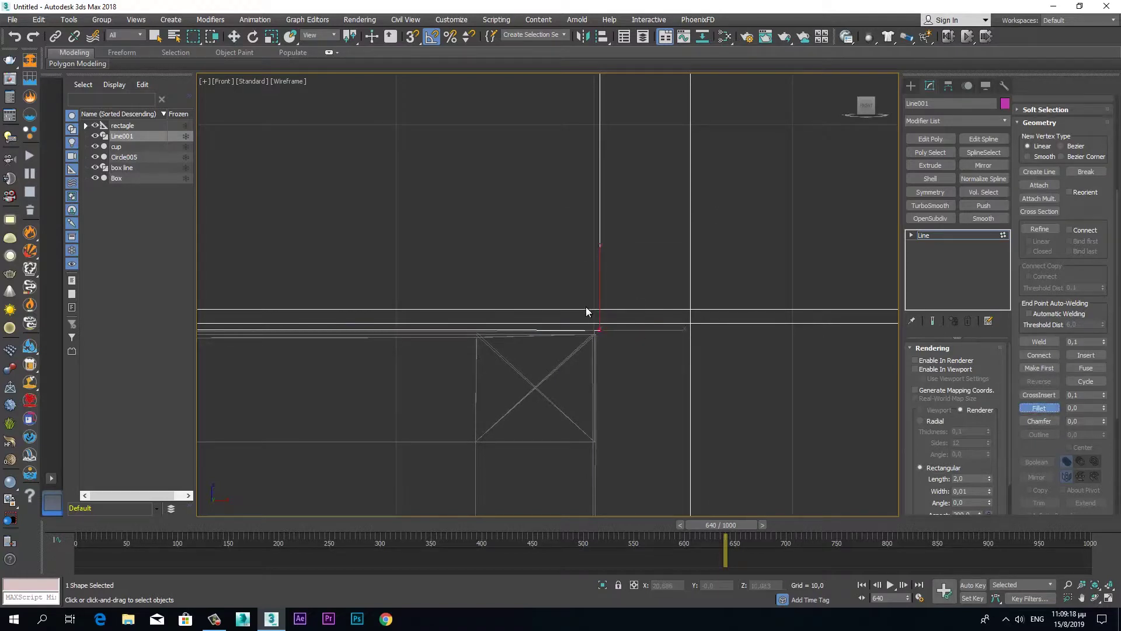
left_click_drag(601, 329, 598, 301)
Nudge the vertex at the box corner vertically into place.
scroll(423, 367, "up", 5)
middle_click_drag(470, 373, 713, 339)
scroll(506, 338, "up", 2)
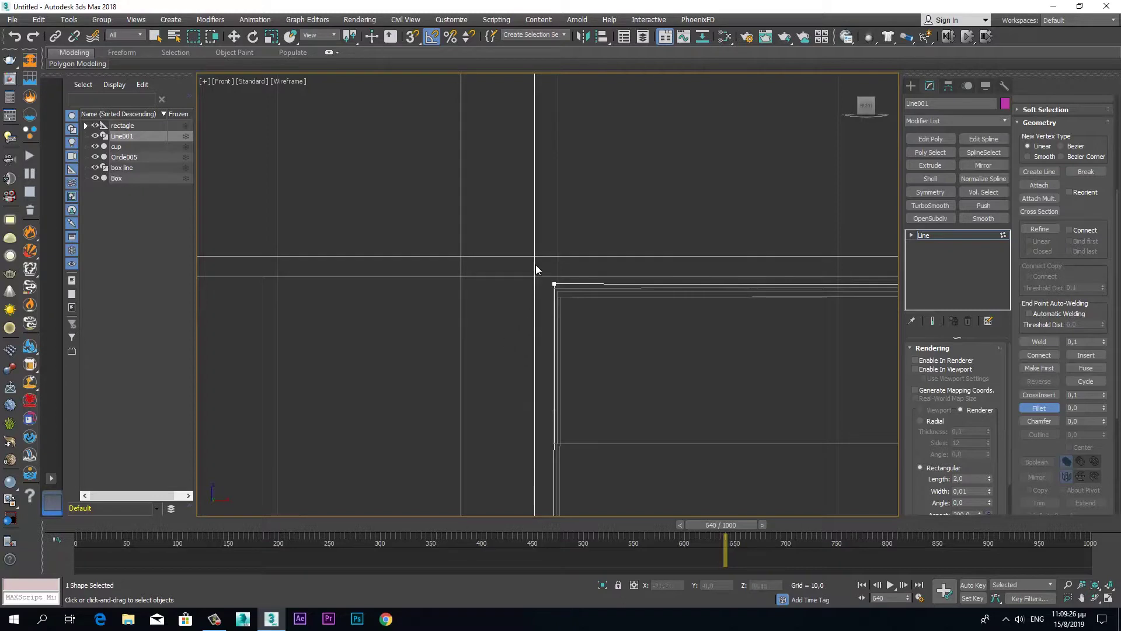
left_click_drag(552, 274, 583, 310)
key("w")
scroll(613, 242, "up", 4)
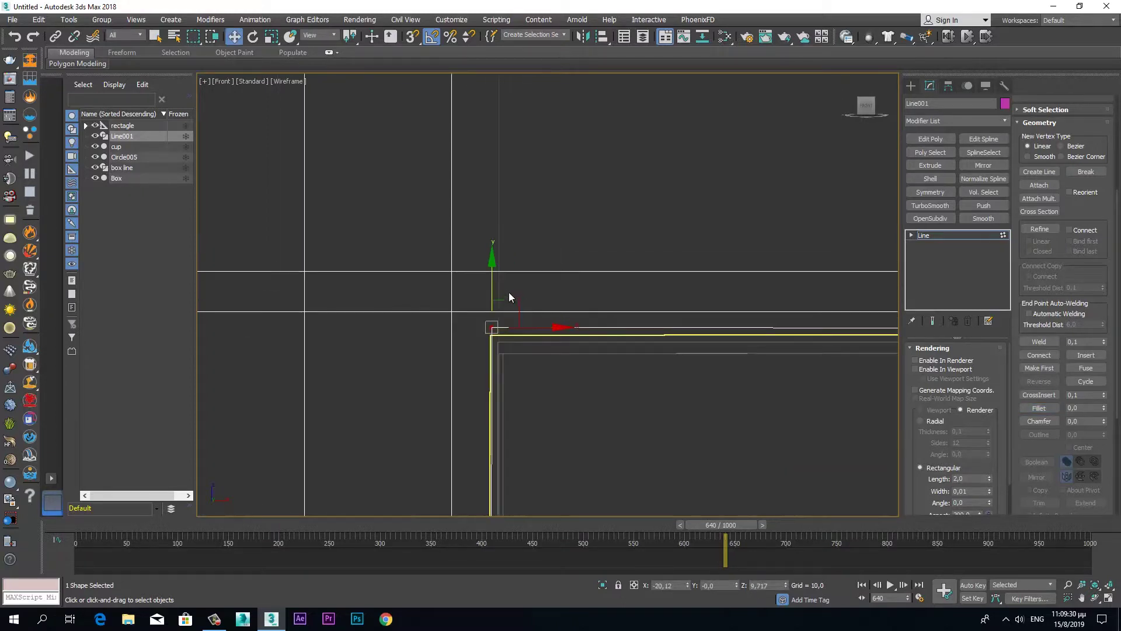
left_click_drag(490, 273, 479, 280)
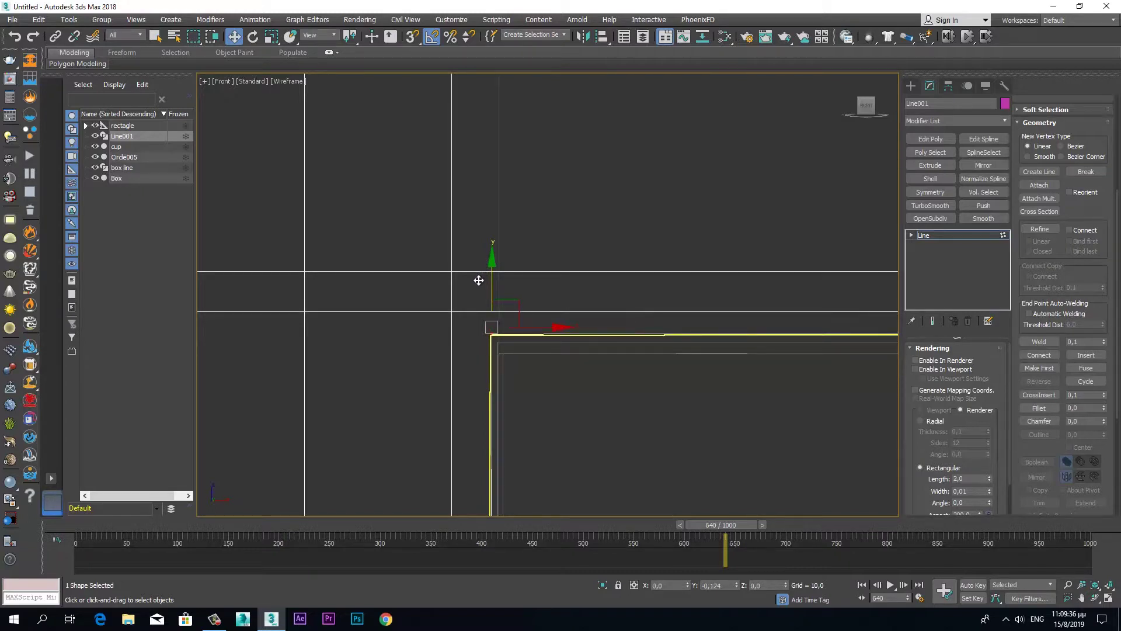
Raise the bottom-left and right-end vertices slightly onto the box's bottom edge.
middle_click_drag(534, 392, 513, 68)
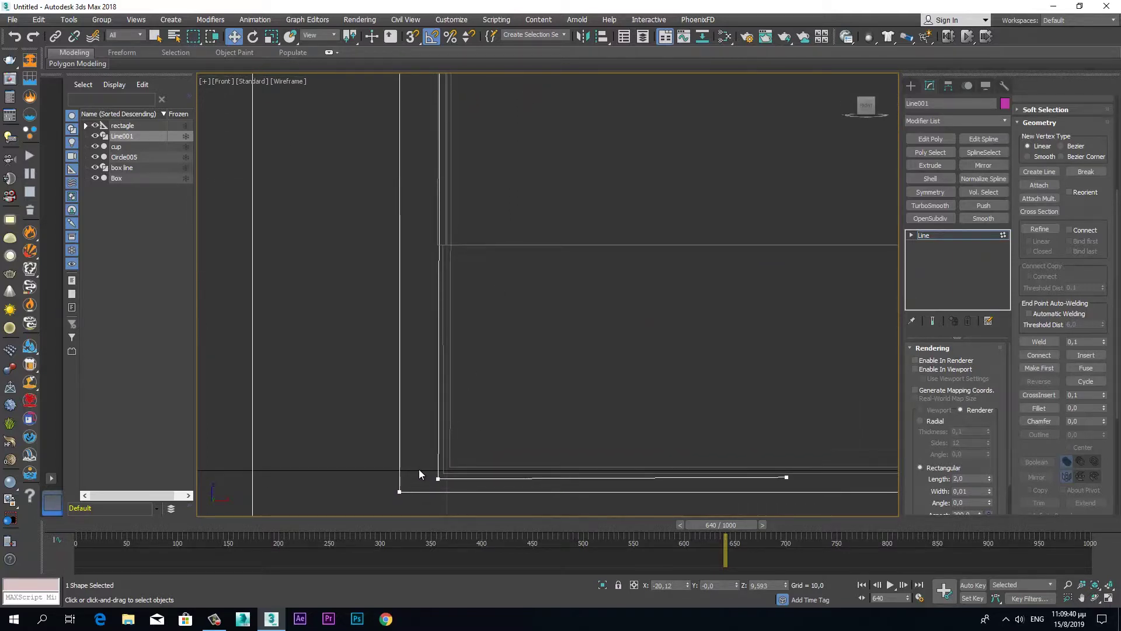
left_click_drag(461, 486, 459, 485)
left_click_drag(438, 442, 438, 440)
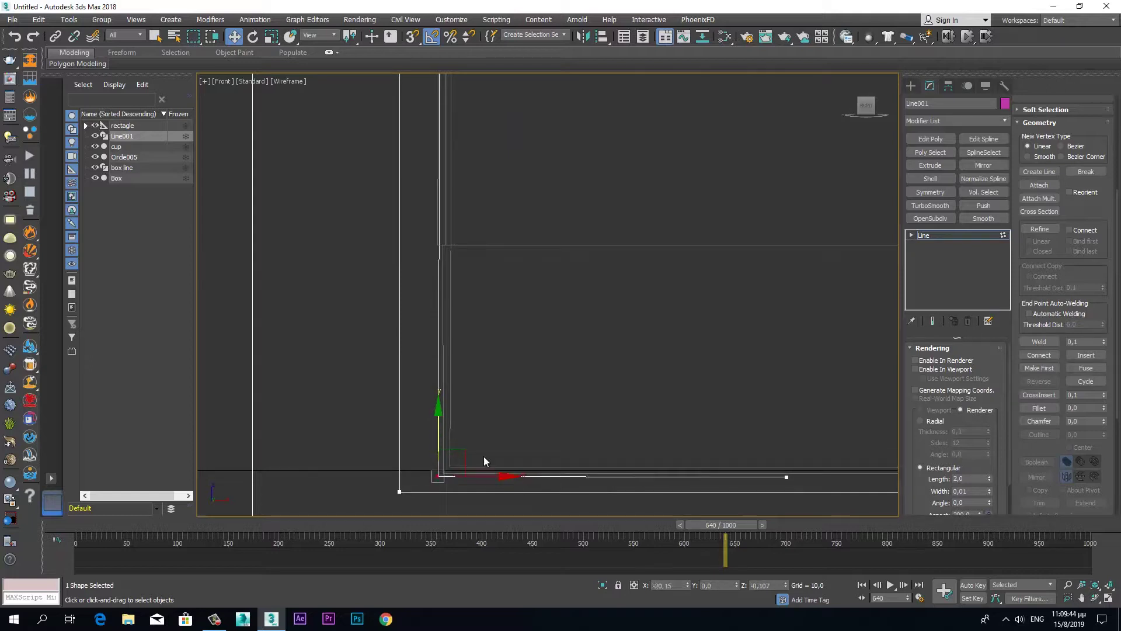
left_click_drag(779, 488, 779, 489)
left_click_drag(786, 449, 786, 447)
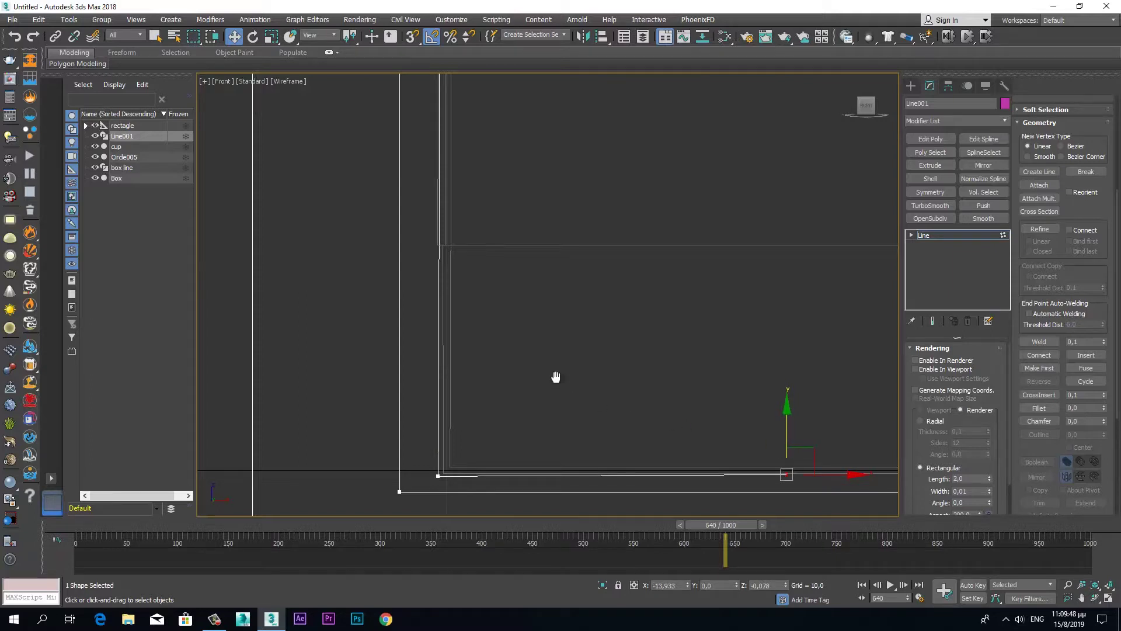
middle_click_drag(555, 377, 610, 380)
mouse_move(485, 474)
left_mouse_down()
mouse_move(529, 491)
mouse_move(545, 484)
left_mouse_up()
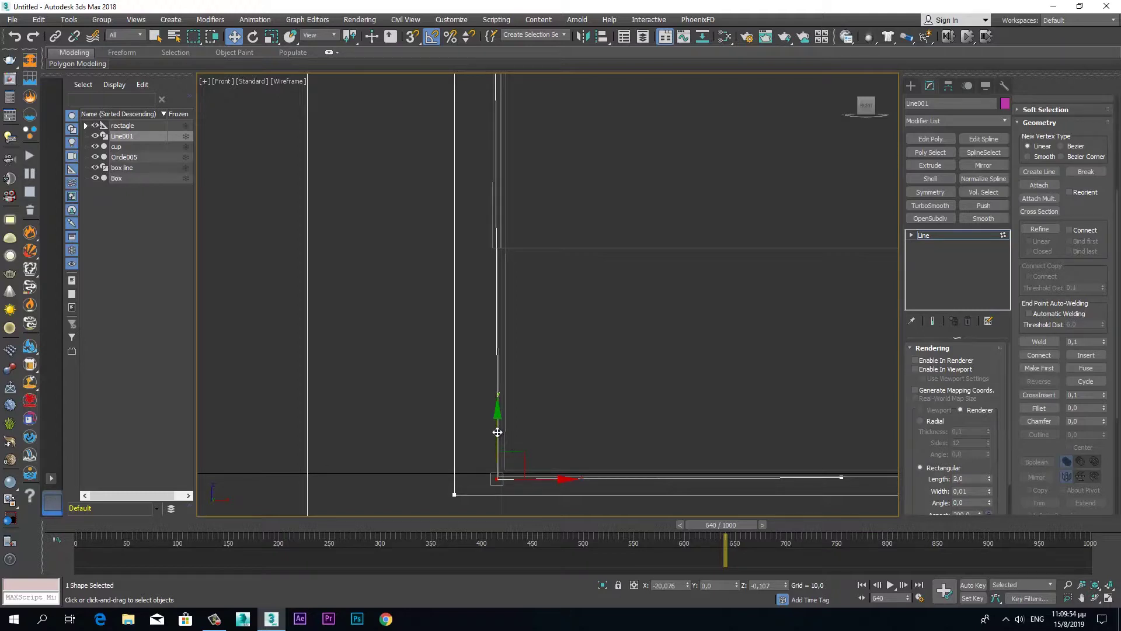
middle_click_drag(511, 432, 594, 471)
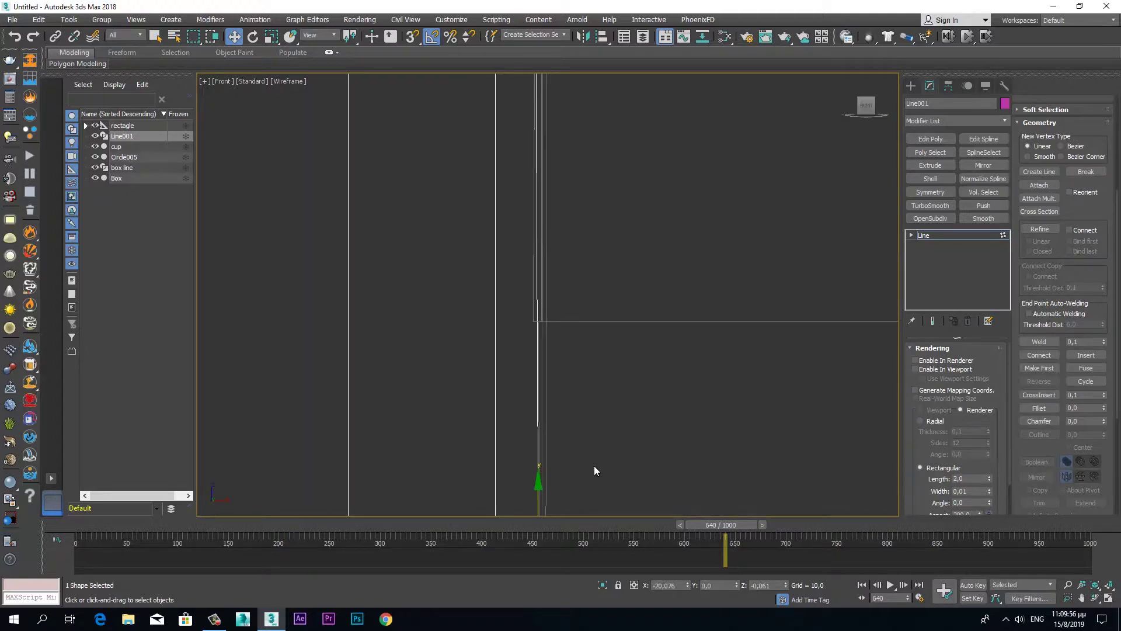
key("2")
left_click_drag(583, 359, 525, 382)
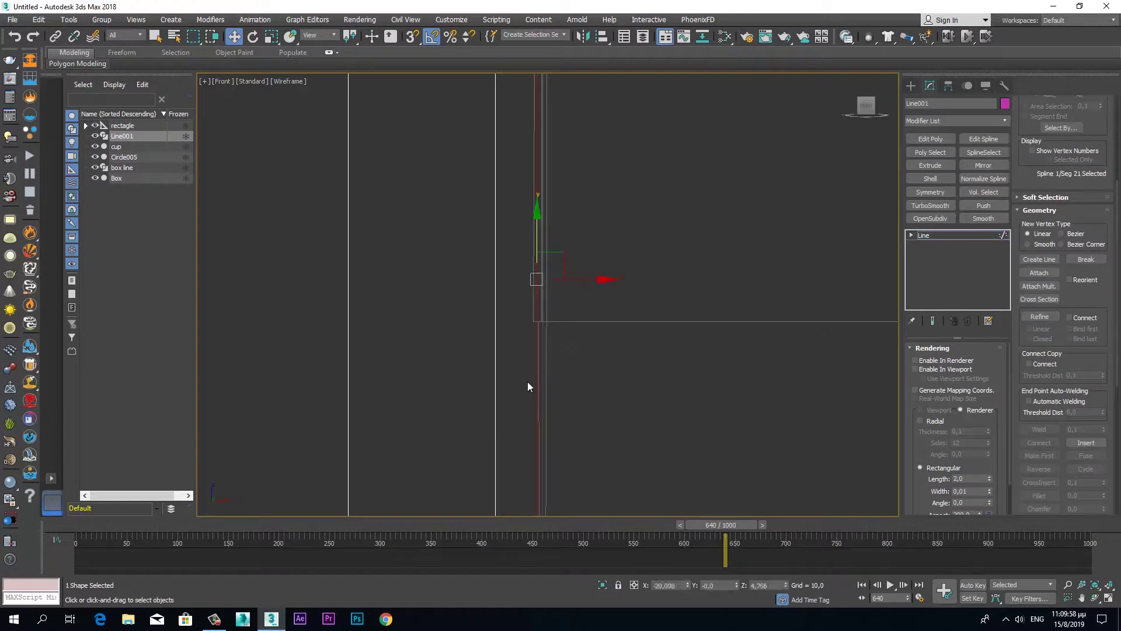
Divide the selected segment and move its new vertices down and left along the edge.
right_click(532, 377)
left_click(514, 298)
key("1")
left_click(537, 280)
left_click_drag(536, 241, 529, 277)
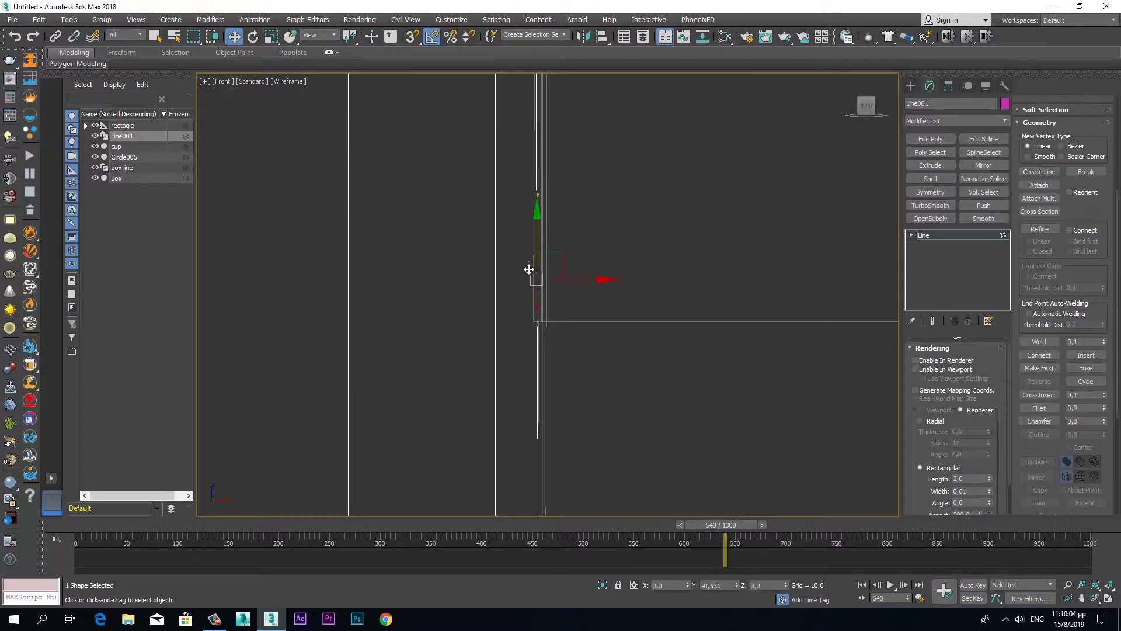
left_click_drag(528, 281, 536, 296)
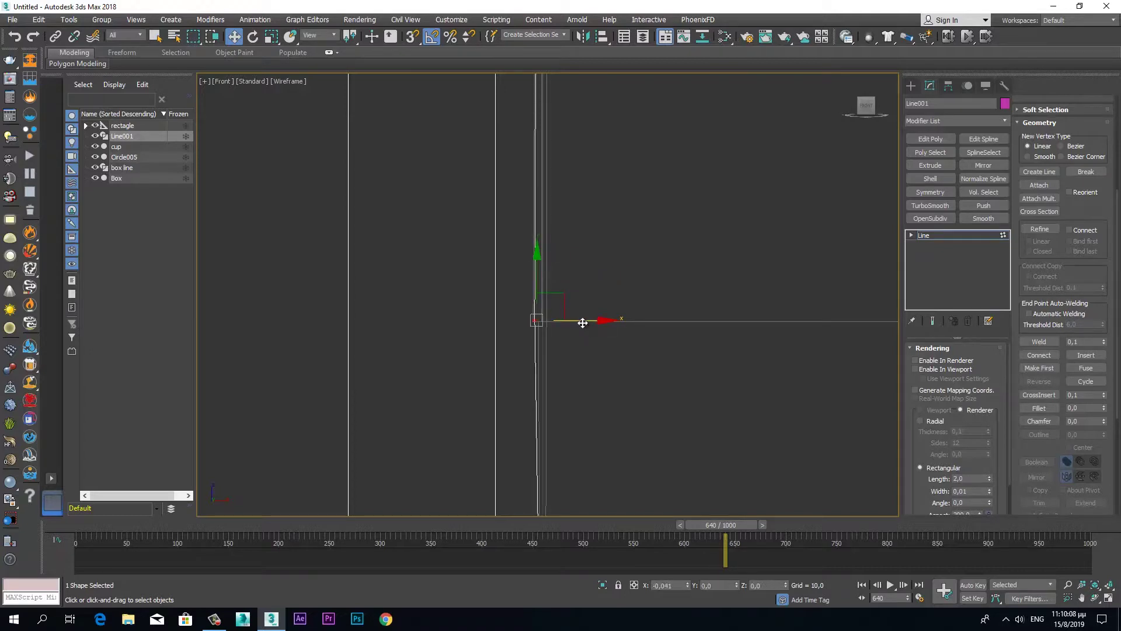
left_click_drag(581, 322, 575, 323)
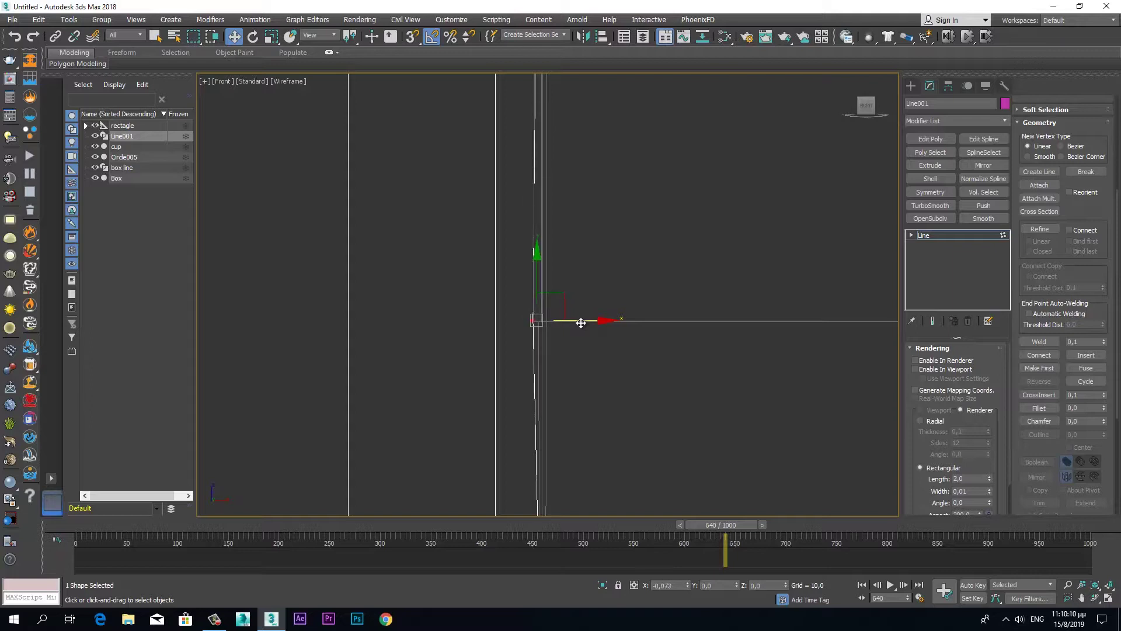
Move the top-left corner vertex down flush with the box's top edge.
middle_click_drag(604, 381, 601, 471)
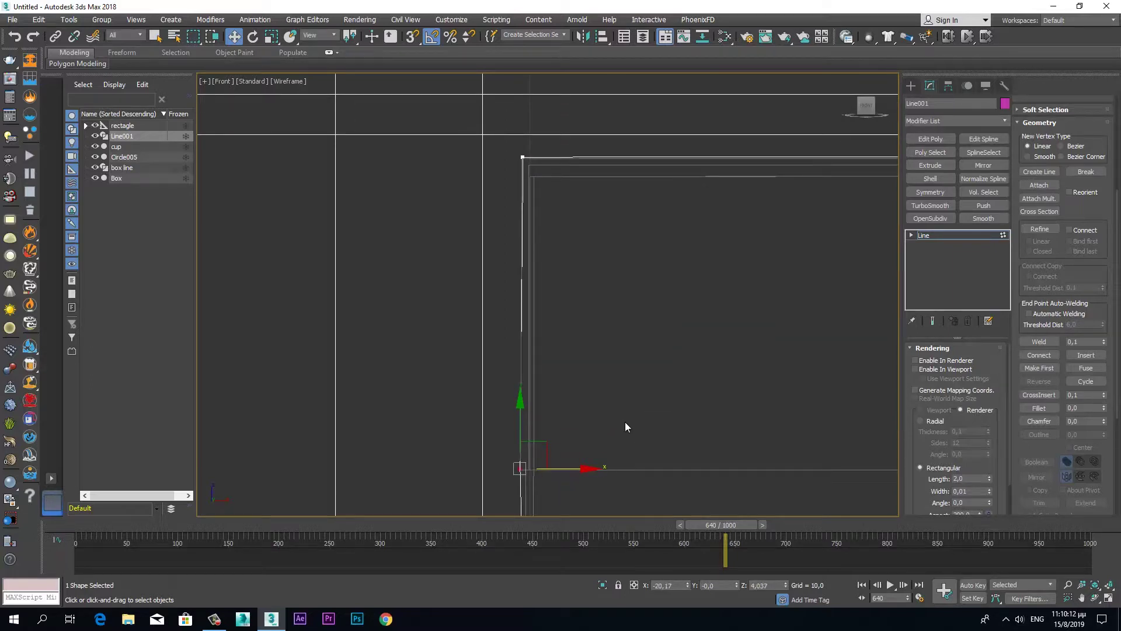
middle_click_drag(576, 212, 618, 438)
scroll(593, 388, "up", 2)
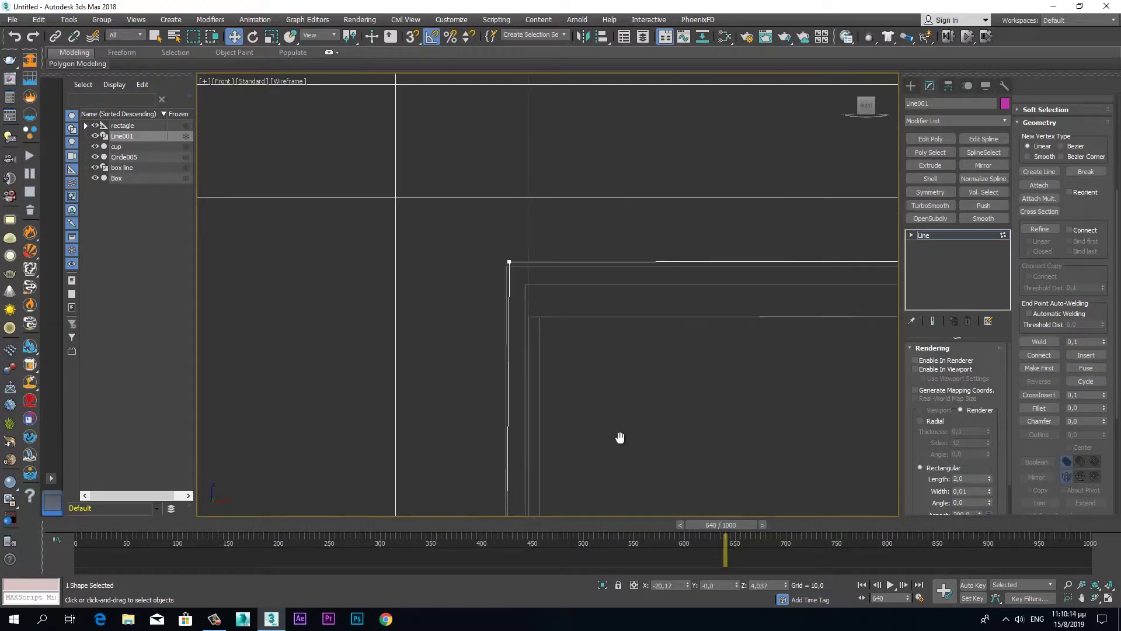
left_click_drag(496, 286, 496, 286)
middle_click_drag(560, 337, 586, 413)
scroll(587, 413, "up", 2)
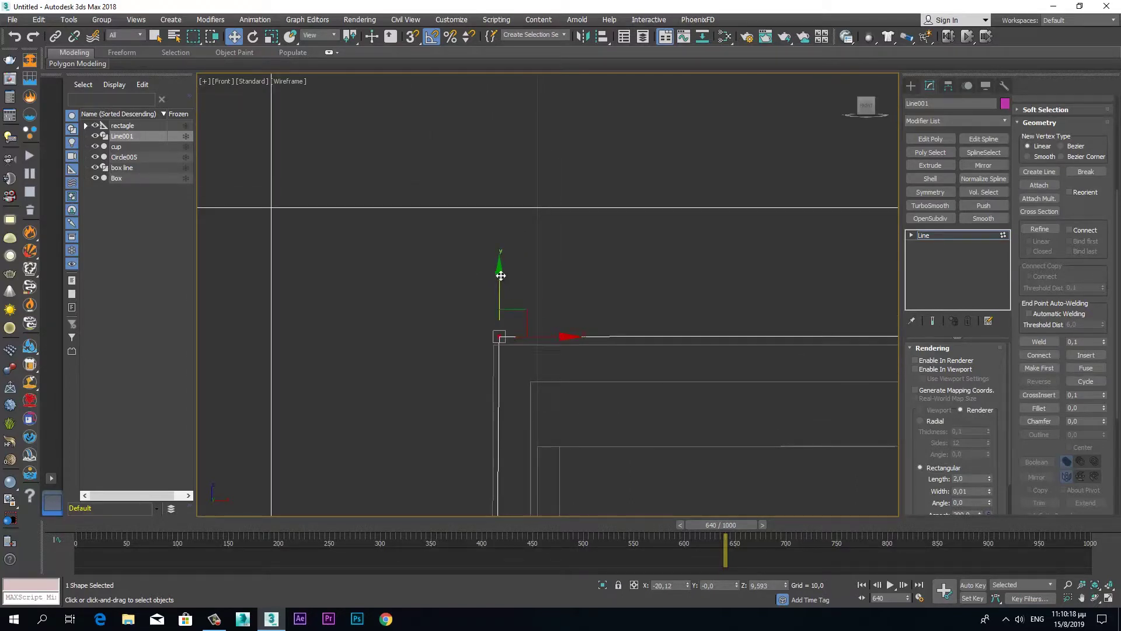
left_click_drag(500, 282, 548, 344)
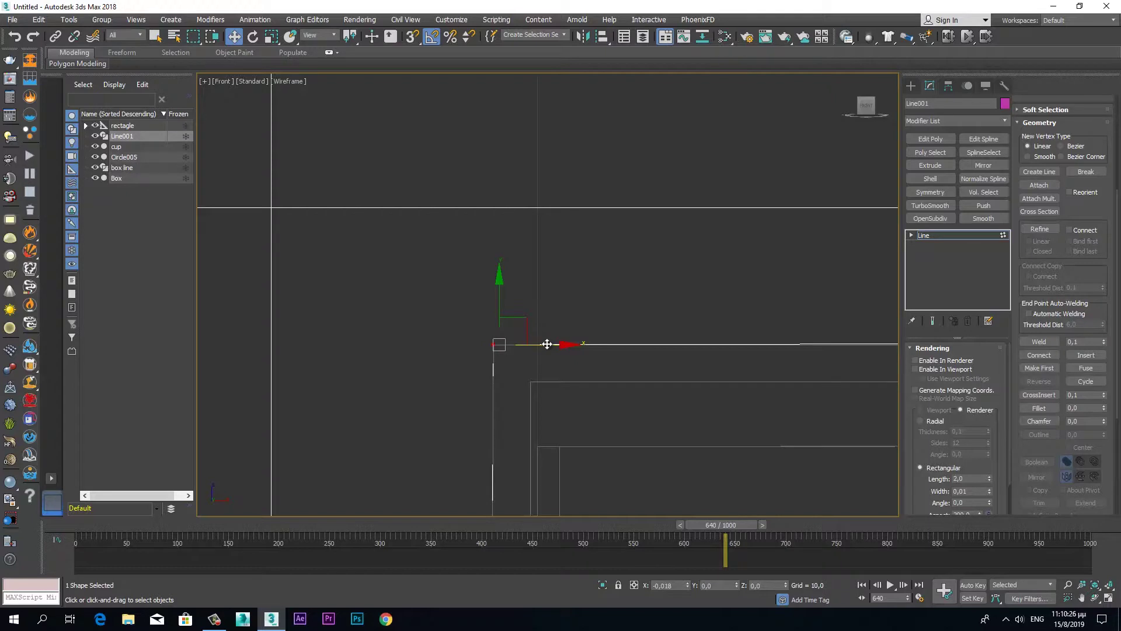
scroll(691, 401, "up", 5)
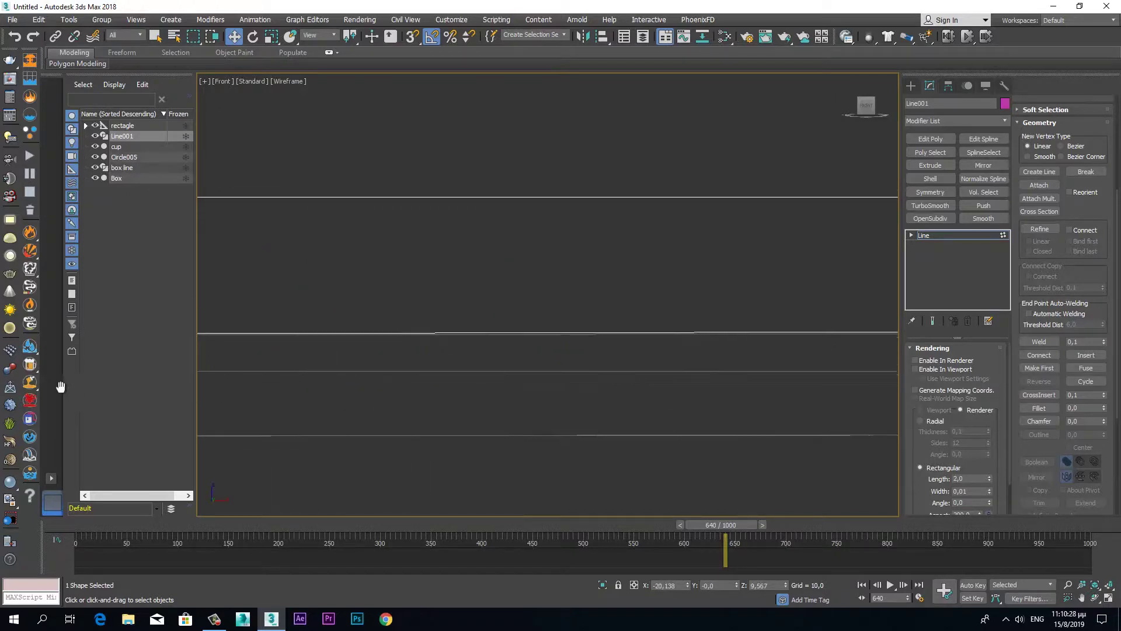
Nudge the vertex where the curve meets the top run level, then restore four viewports.
mouse_move(861, 401)
middle_mouse_down()
mouse_move(300, 448)
mouse_move(874, 440)
mouse_move(430, 442)
mouse_move(455, 435)
middle_mouse_up()
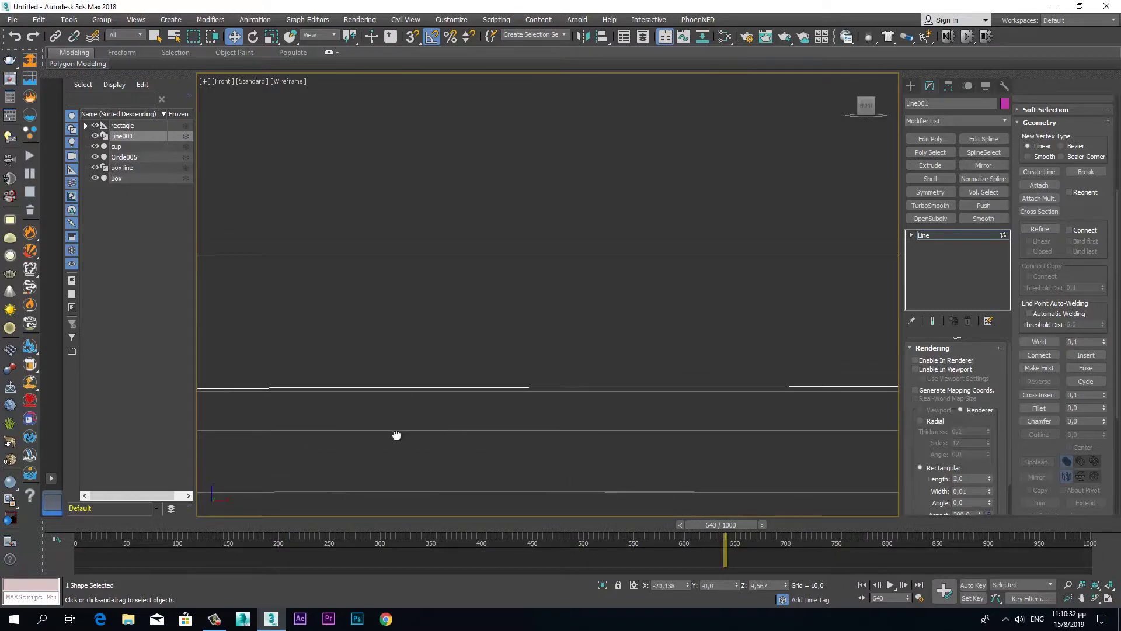
scroll(772, 450, "down", 2)
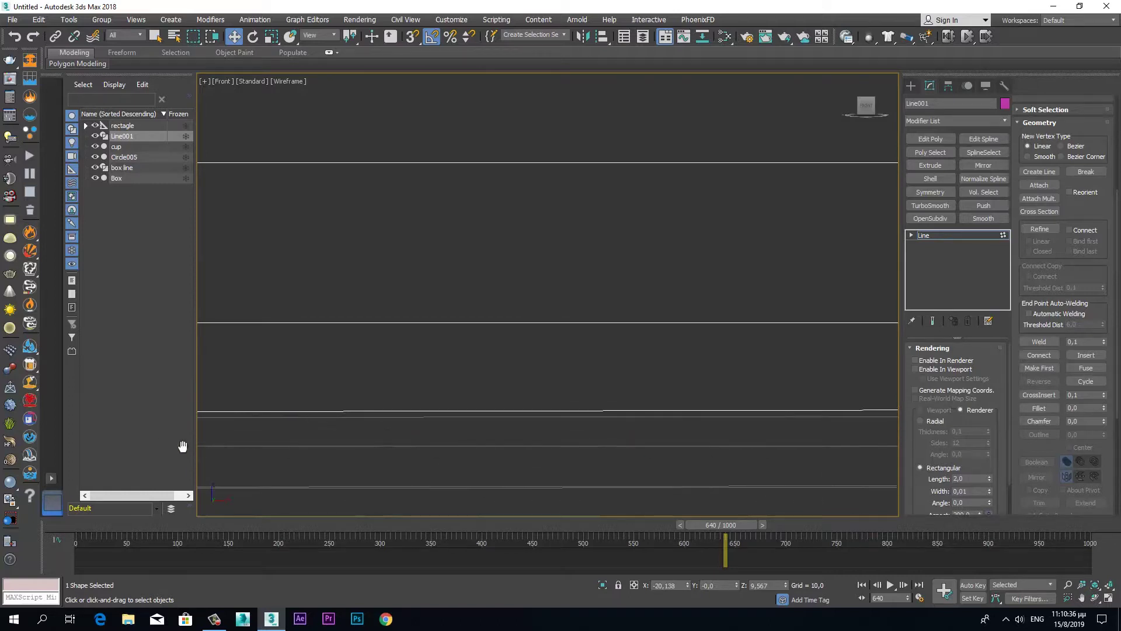
middle_click_drag(862, 426, 170, 416)
scroll(771, 450, "down", 1)
scroll(753, 432, "down", 1)
scroll(757, 456, "down", 1)
middle_click_drag(818, 434, 639, 432)
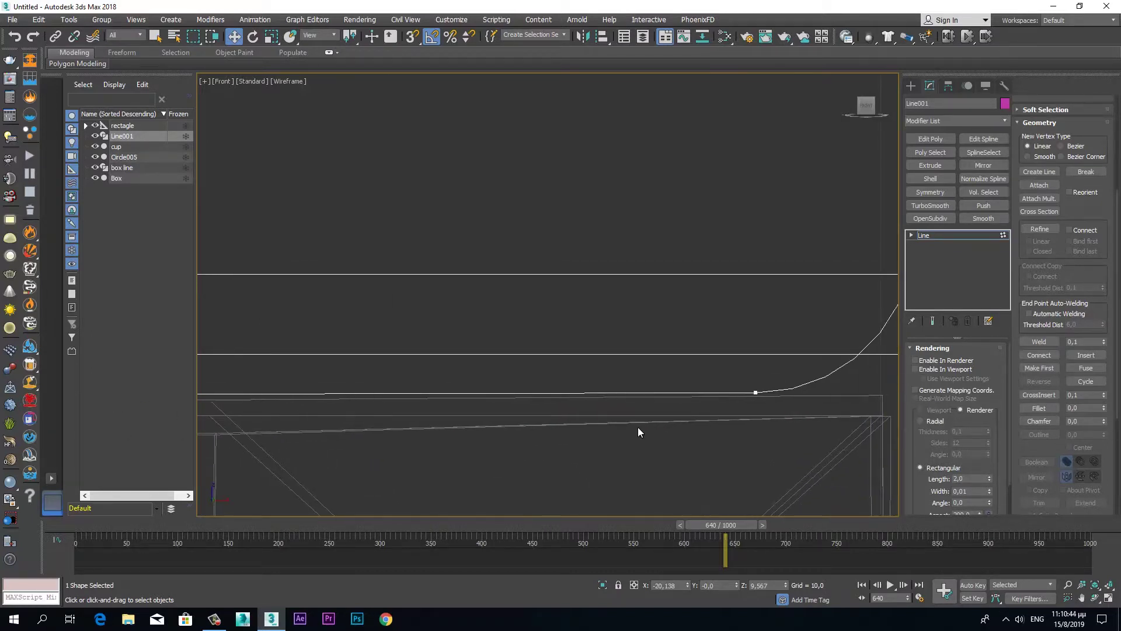
left_click_drag(728, 378, 771, 403)
scroll(763, 409, "up", 2)
scroll(755, 441, "up", 2)
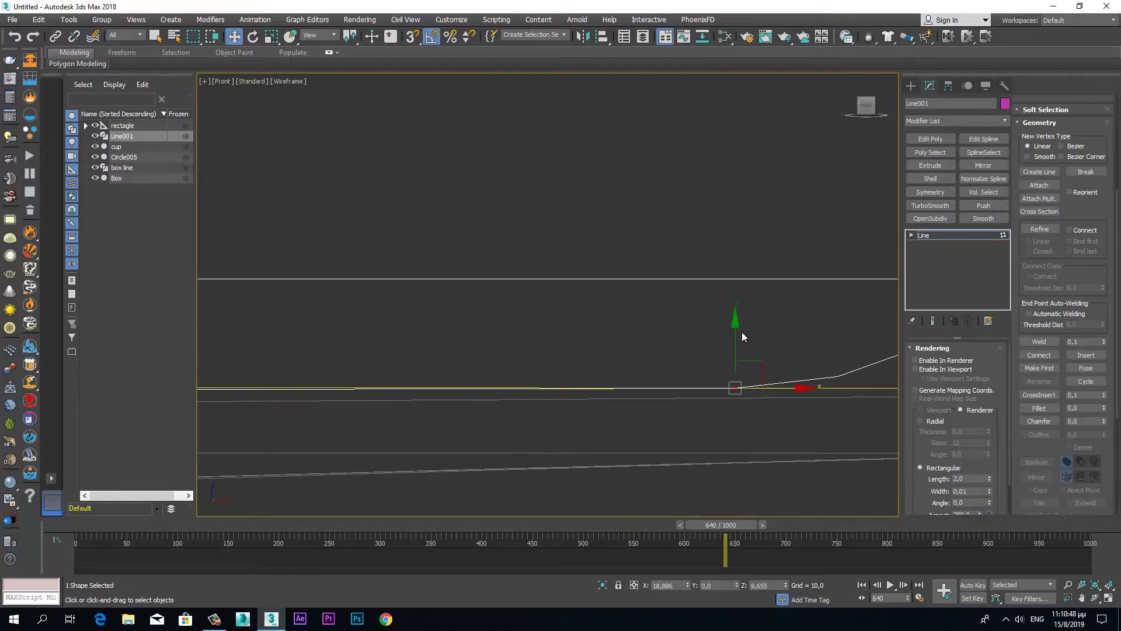
left_click_drag(735, 321, 735, 332)
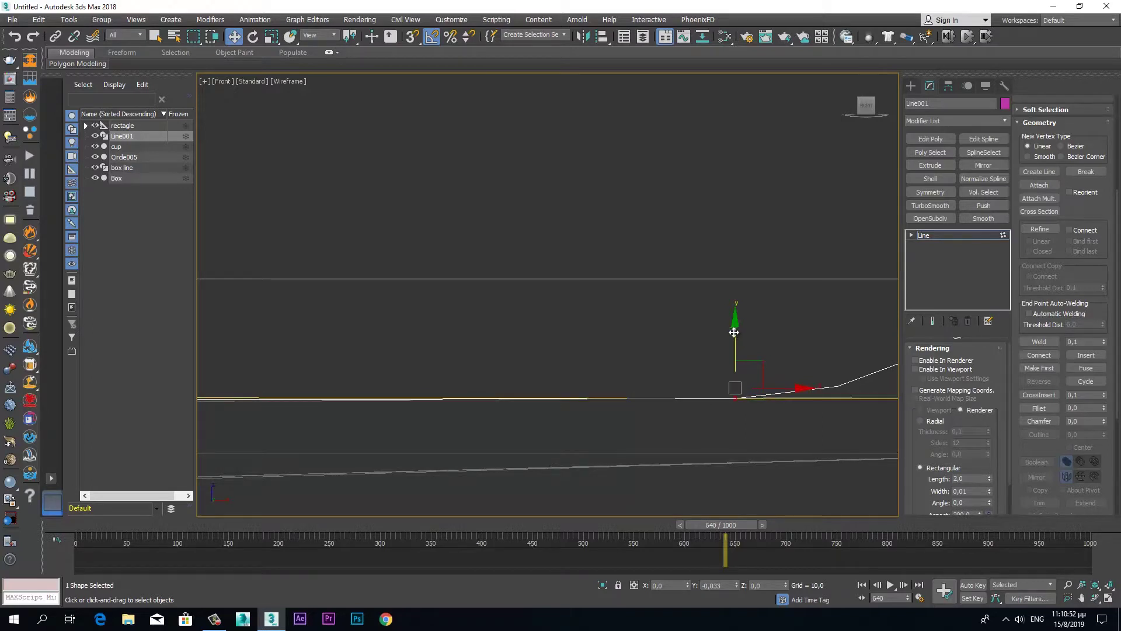
scroll(539, 425, "down", 2)
scroll(519, 436, "down", 4)
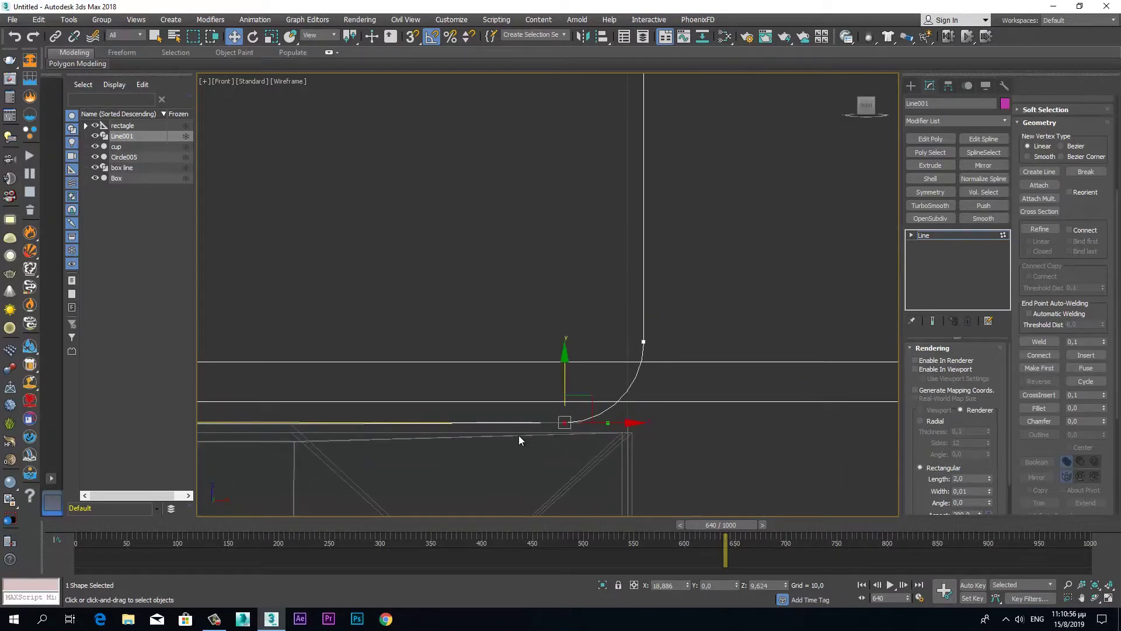
key("alt+w")
key("alt+w")
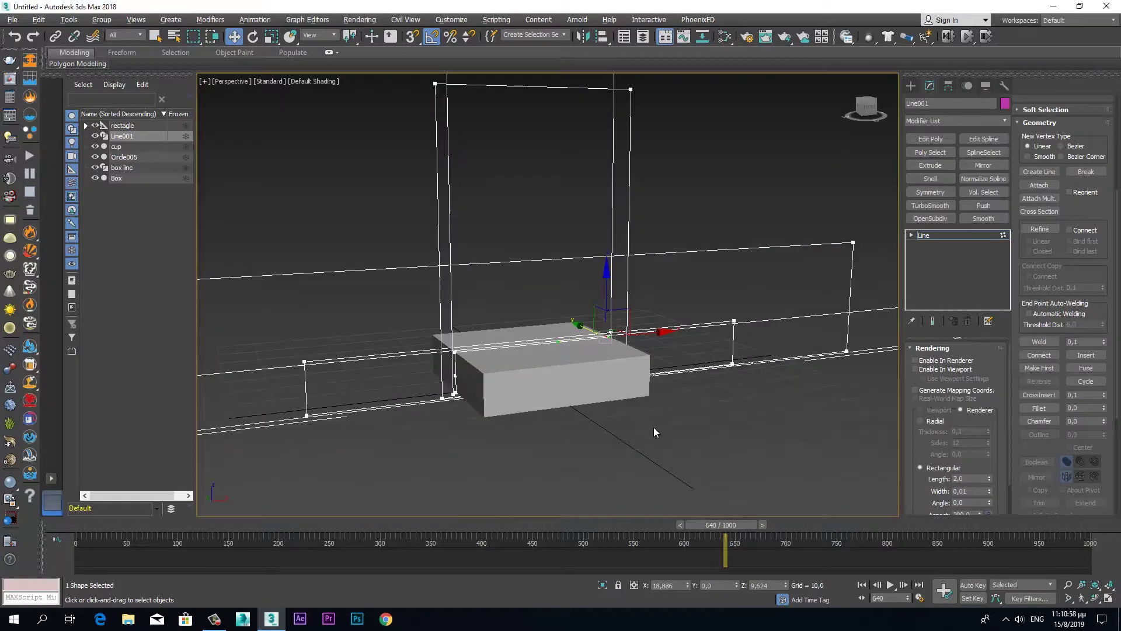
In Perspective, move the tall frame's top vertices down along Z.
scroll(660, 450, "up", 2)
scroll(664, 464, "up", 2)
scroll(664, 464, "down", 3)
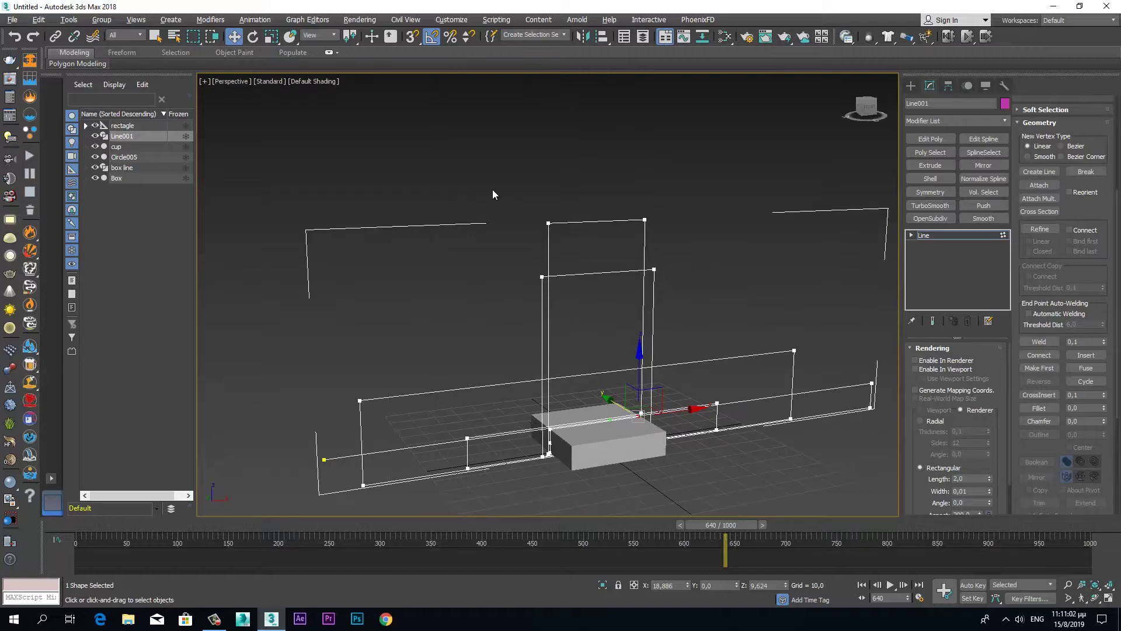
left_click_drag(640, 232, 703, 293)
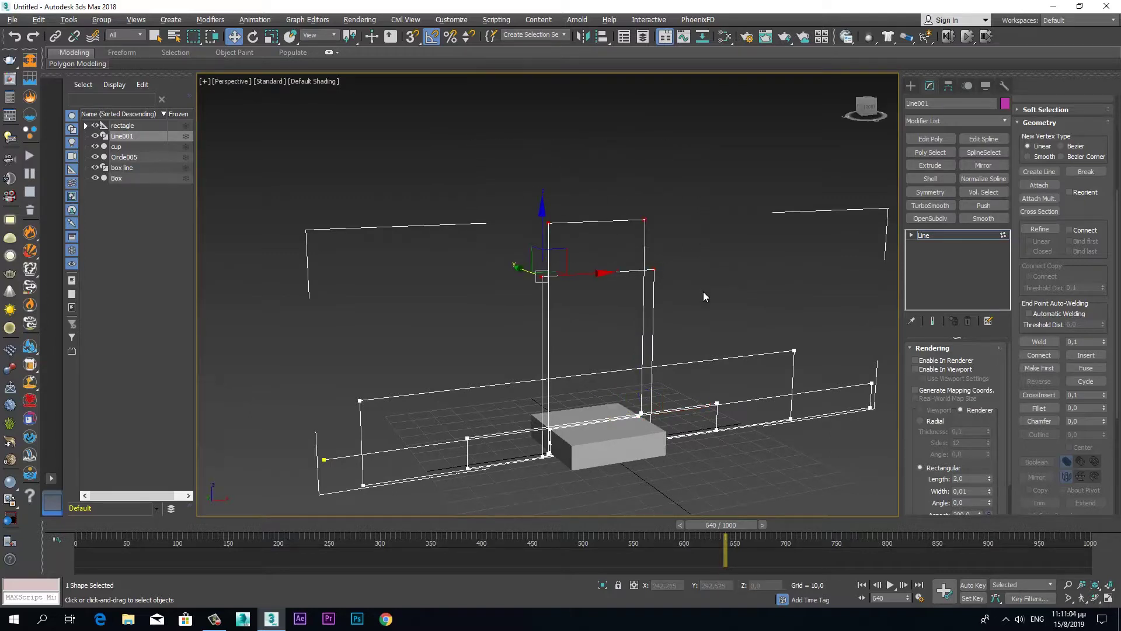
mouse_move(655, 243)
left_mouse_down()
mouse_move(645, 195)
mouse_move(645, 269)
left_mouse_up()
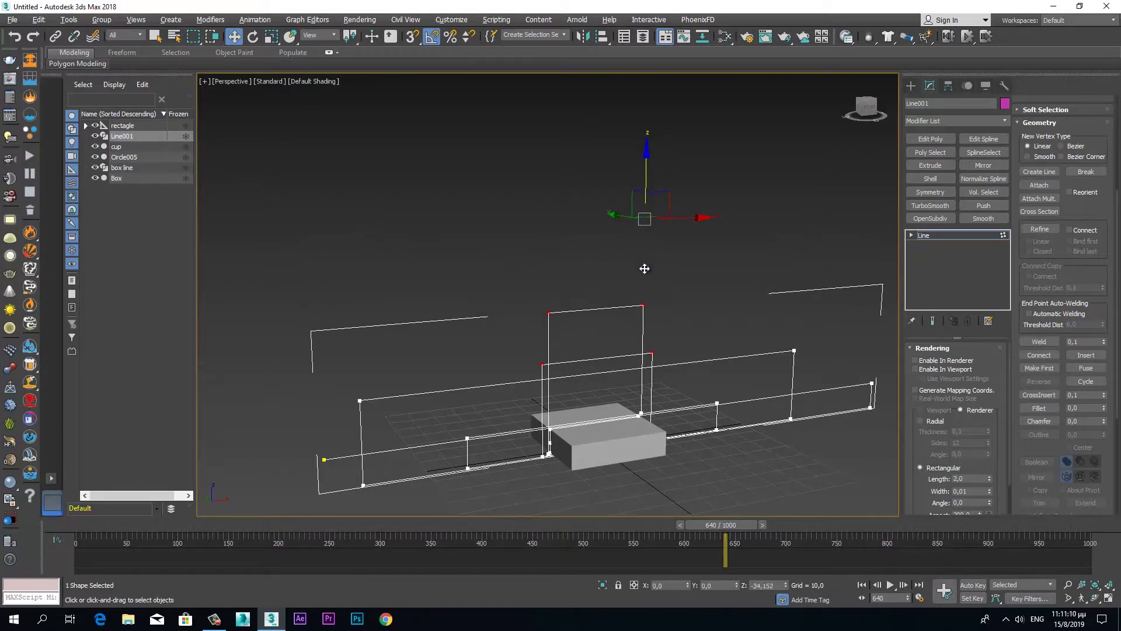
middle_click_drag(655, 368, 658, 378, "alt")
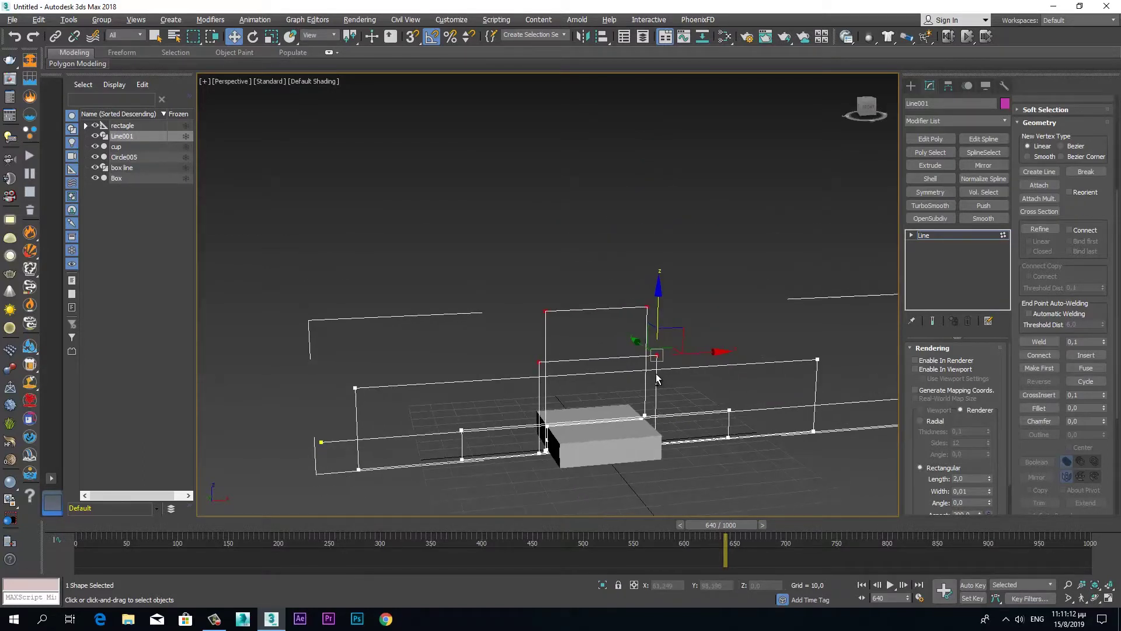
key("alt+w")
left_click(646, 222)
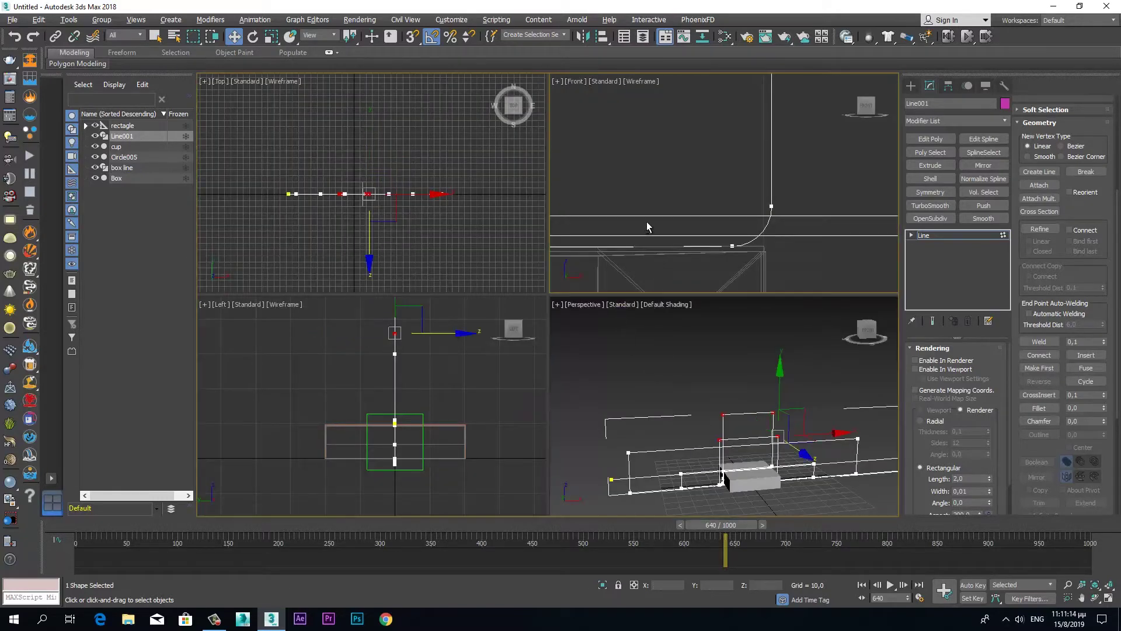
In a maximized Front view, drag the raised upper vertices down just above the flat strips.
key("alt+w")
scroll(632, 344, "up", 1)
scroll(632, 344, "down", 4)
scroll(630, 343, "down", 3)
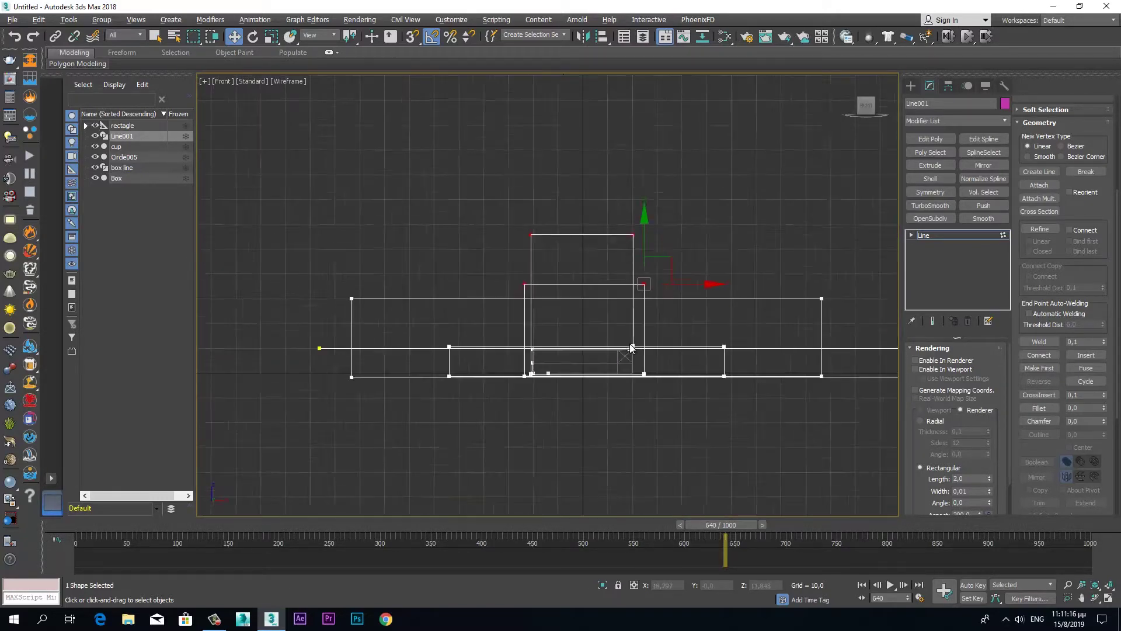
scroll(630, 344, "down", 2)
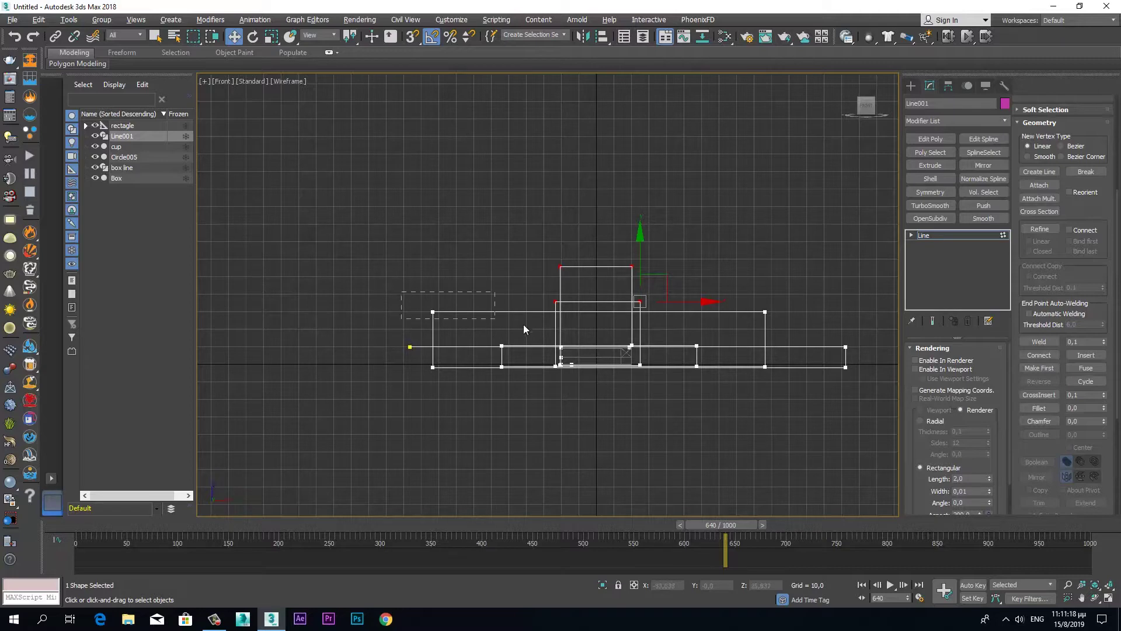
left_click(433, 312)
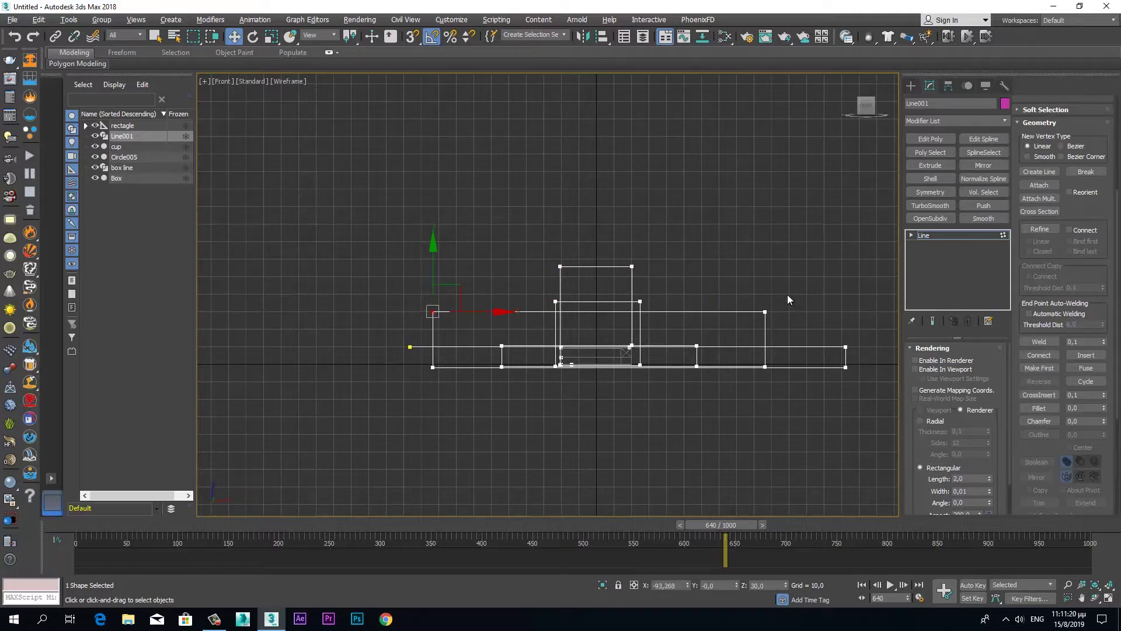
left_click(765, 312, "ctrl")
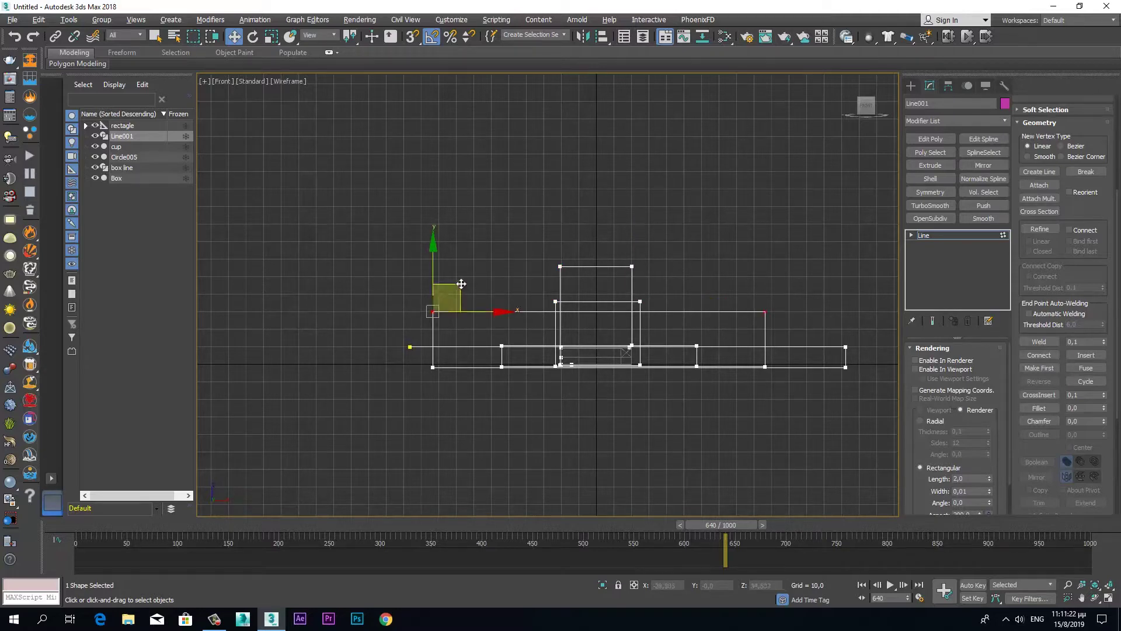
left_click_drag(433, 257, 425, 284)
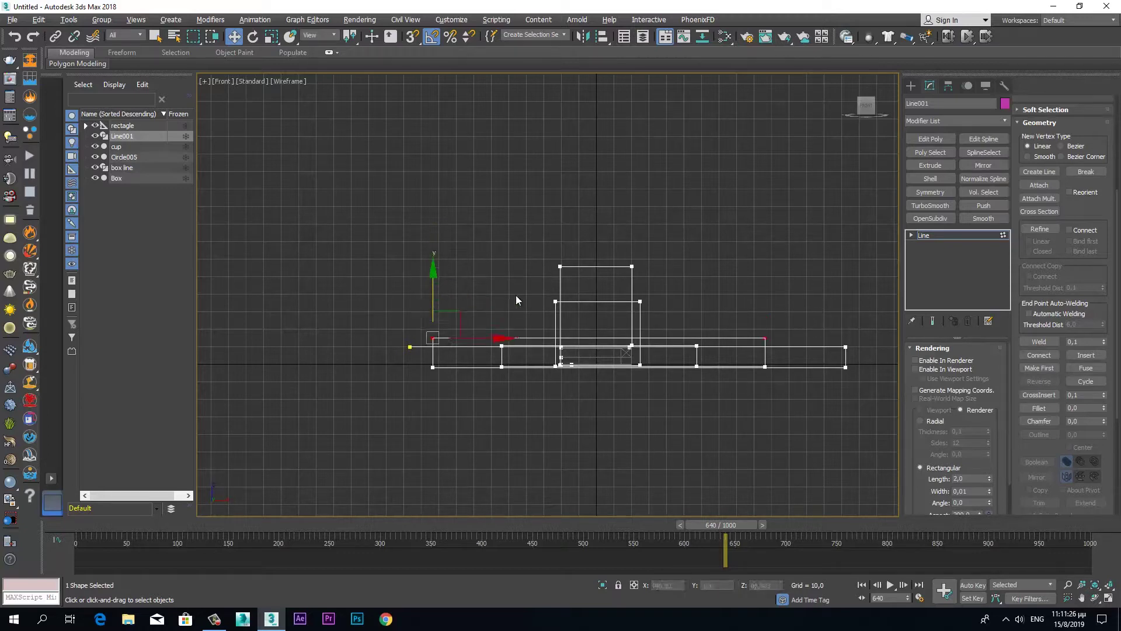
left_click(640, 302)
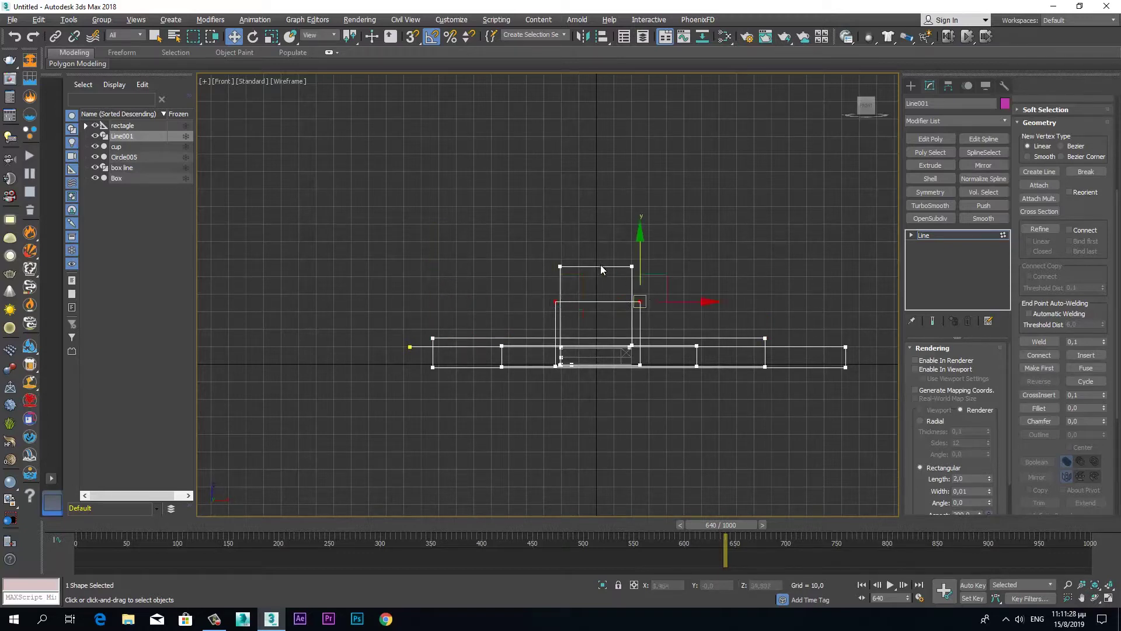
left_click_drag(637, 248, 628, 279)
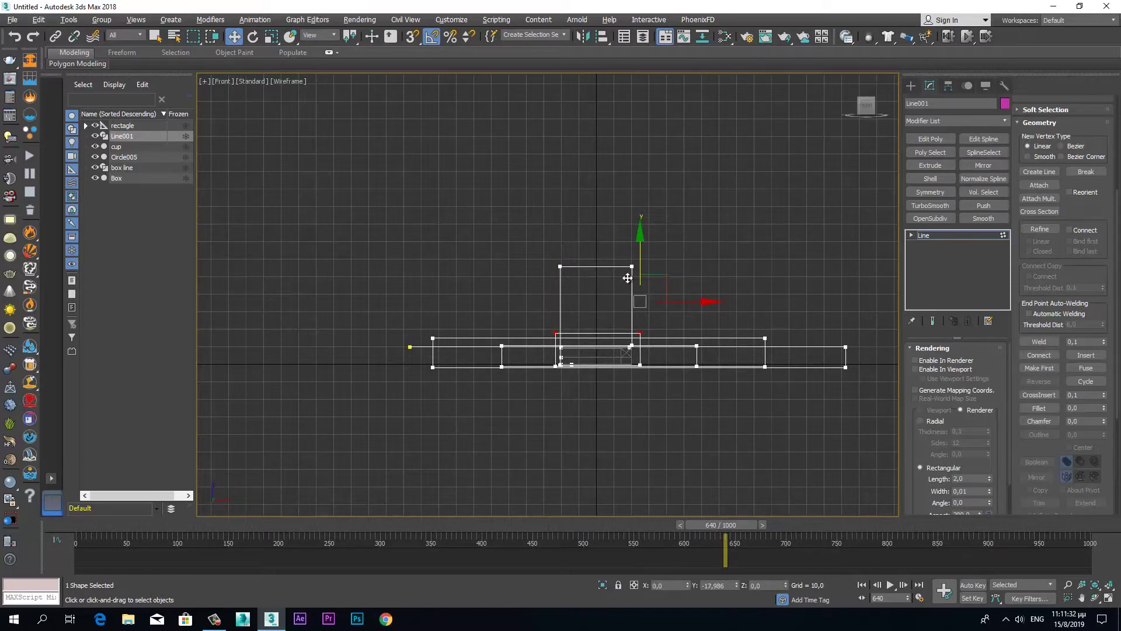
mouse_move(627, 278)
left_mouse_down()
mouse_move(647, 276)
mouse_move(631, 297)
left_mouse_up()
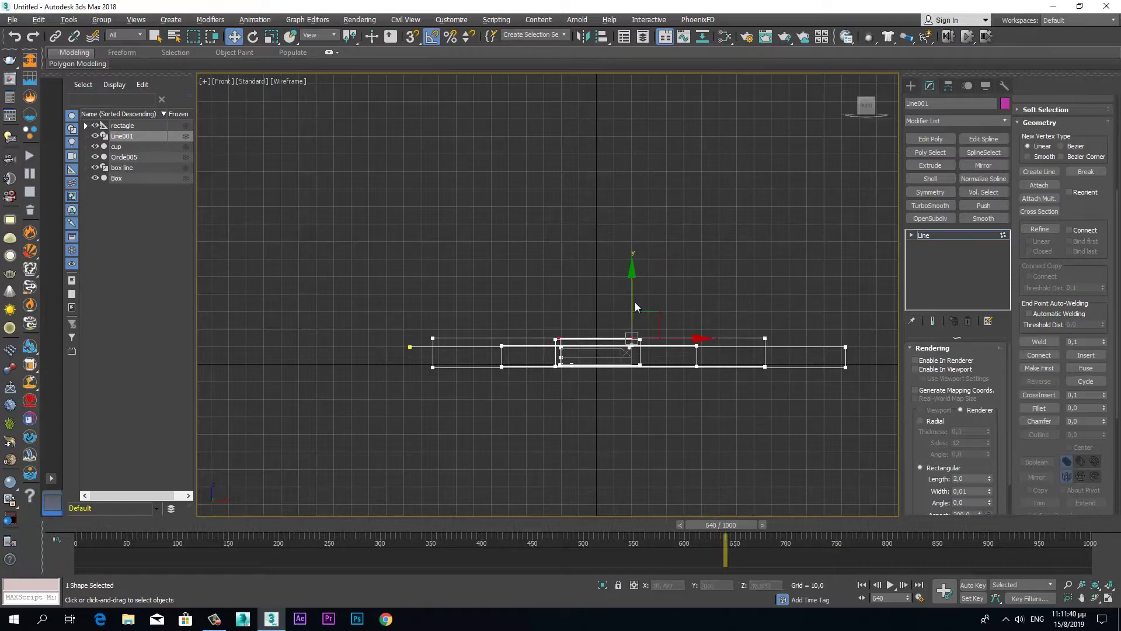
scroll(627, 354, "up", 2)
scroll(626, 354, "up", 2)
scroll(627, 352, "up", 2)
scroll(633, 398, "up", 3)
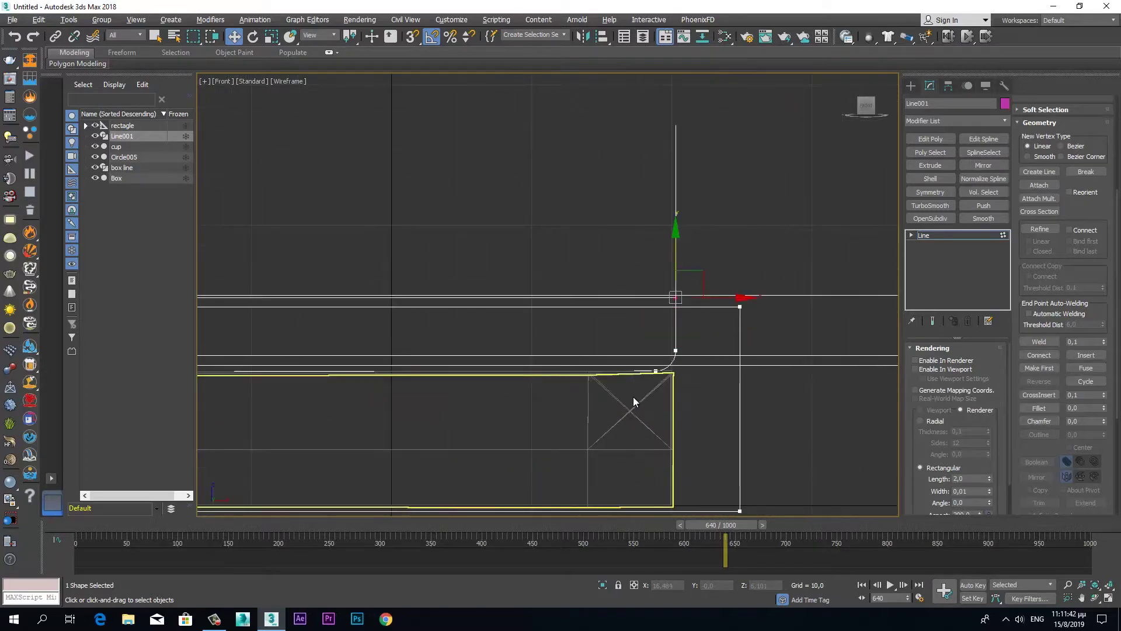
Raise Line001's selected top vertices well above the box in a maximized Perspective view.
left_click_drag(675, 227, 675, 247)
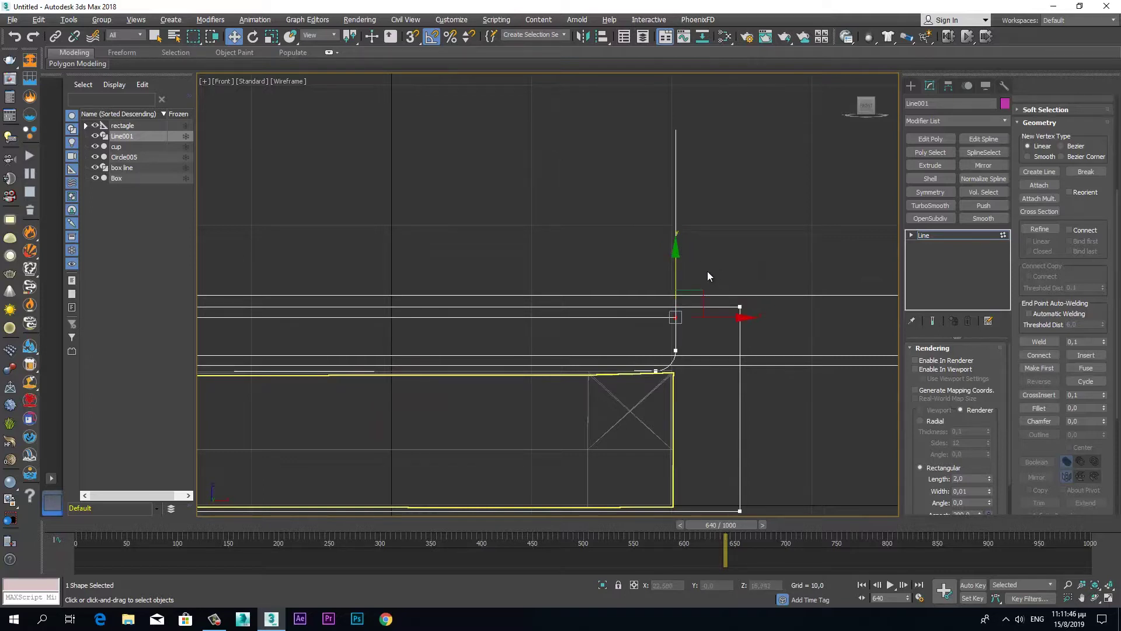
scroll(708, 275, "down", 2)
left_click_drag(694, 207, 699, 74)
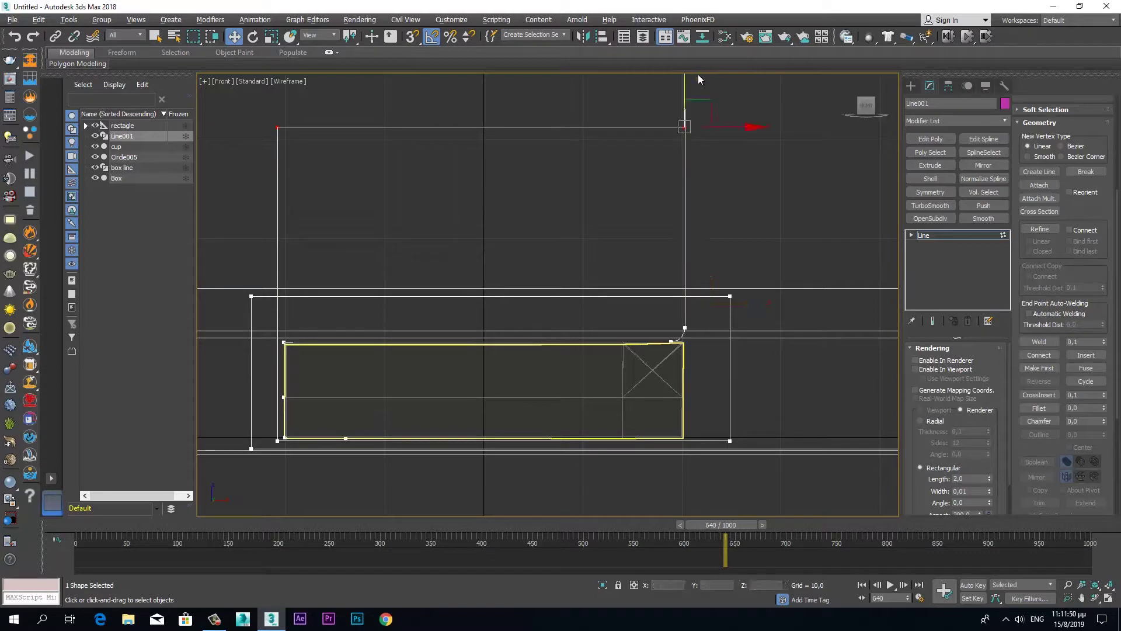
key("alt+w")
key("alt+w")
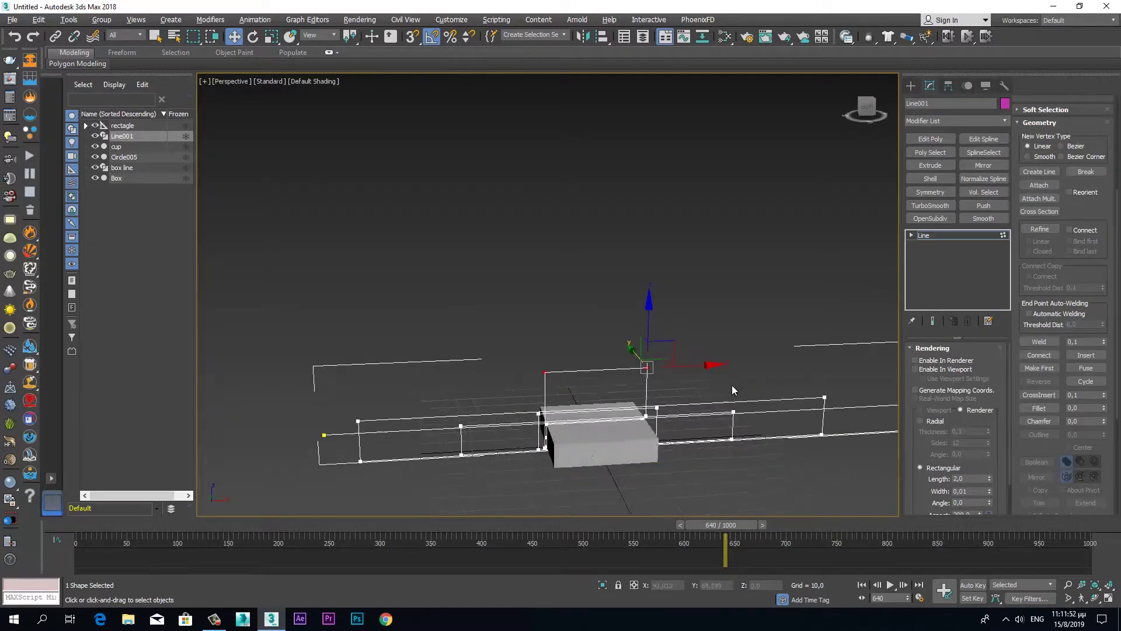
scroll(696, 377, "up", 3)
mouse_move(582, 353)
middle_mouse_down()
mouse_move(625, 388)
mouse_move(705, 381)
middle_mouse_up()
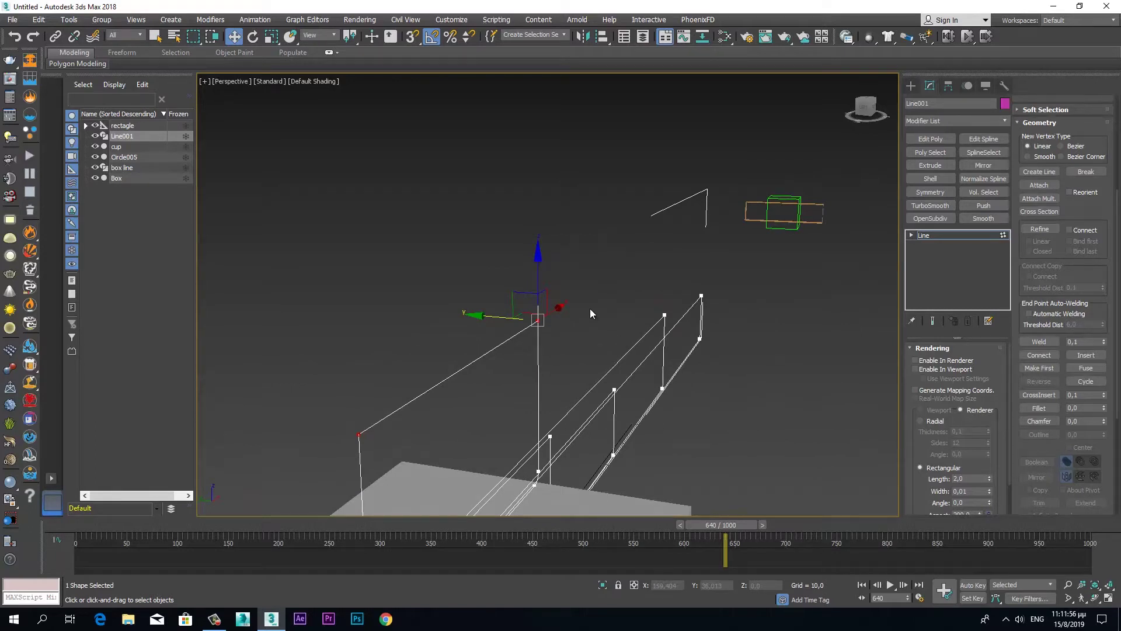
Make a Line001 vertex a Corner and adjust its height, undoing a trial move of another vertex.
right_click(555, 288)
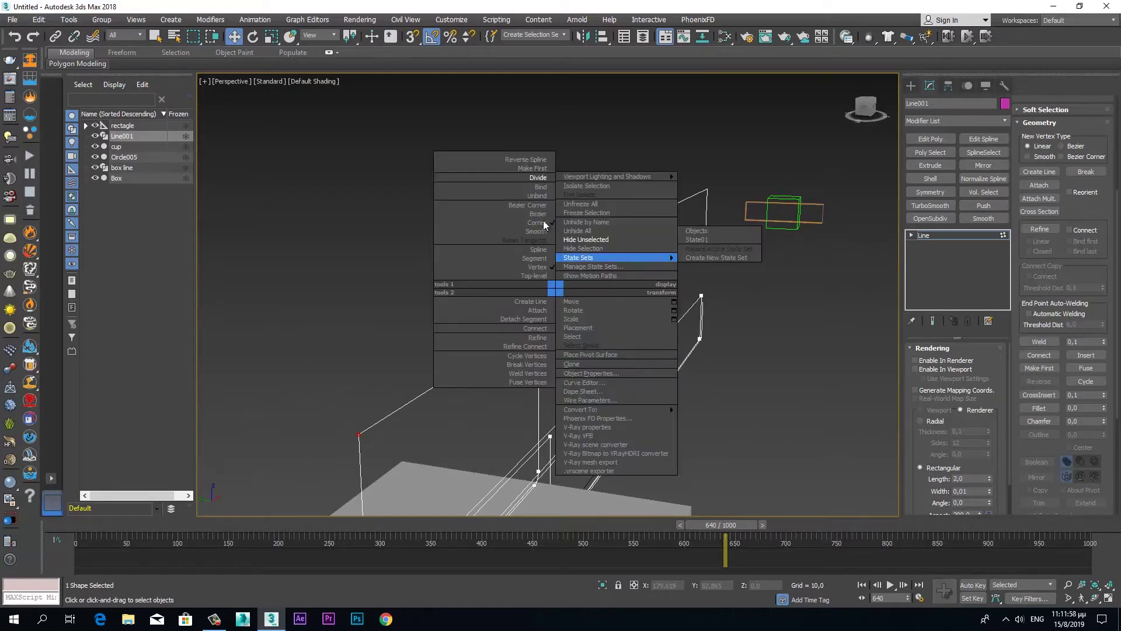
left_click(535, 220)
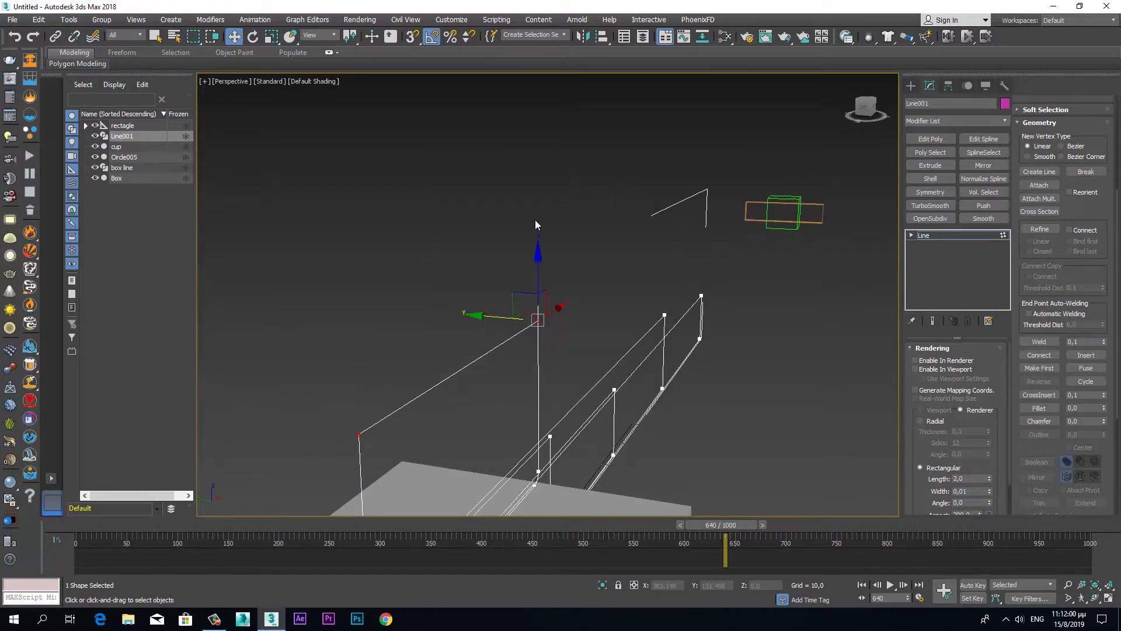
mouse_move(544, 299)
left_mouse_down()
mouse_move(540, 386)
mouse_move(551, 405)
left_mouse_up()
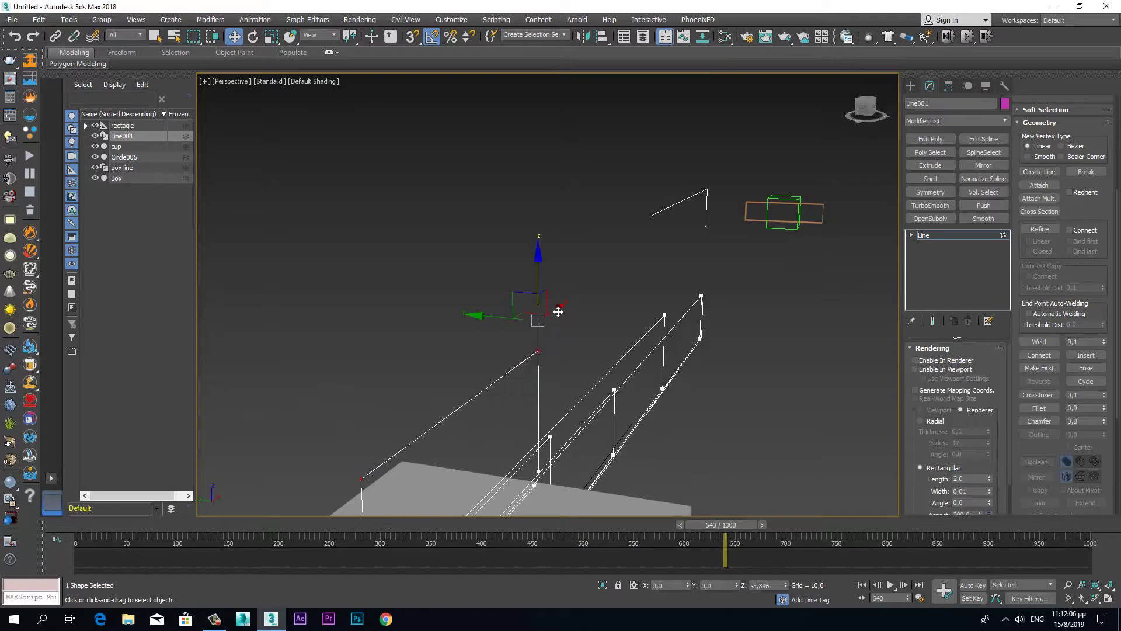
left_click_drag(551, 405, 537, 247)
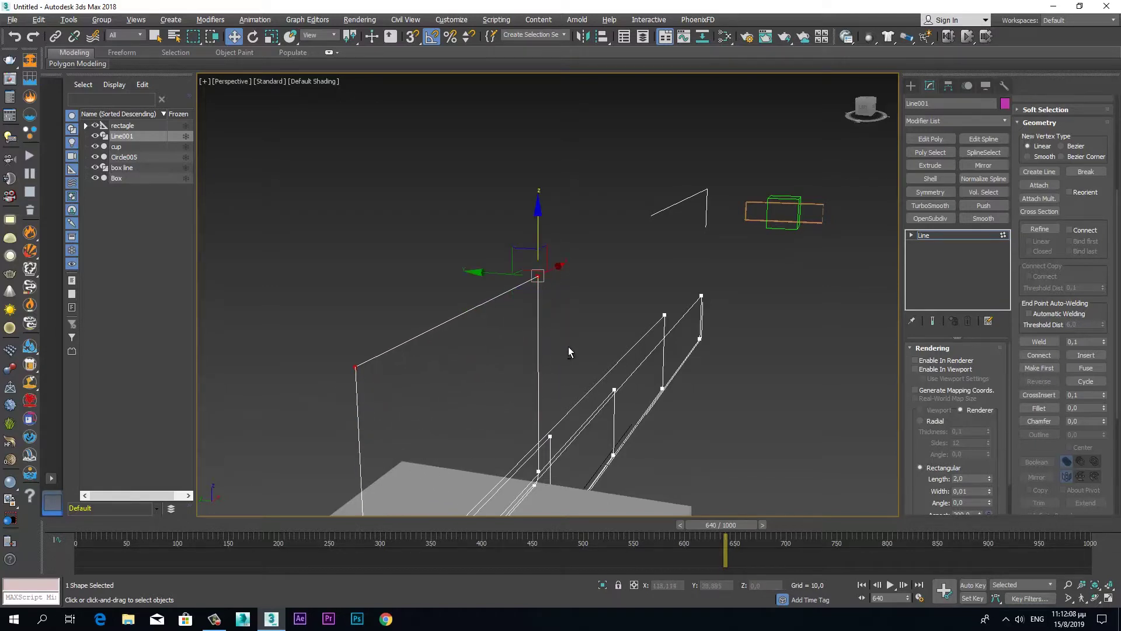
middle_click_drag(569, 345, 618, 288, "alt")
left_click(567, 274)
left_click_drag(567, 224, 546, 330)
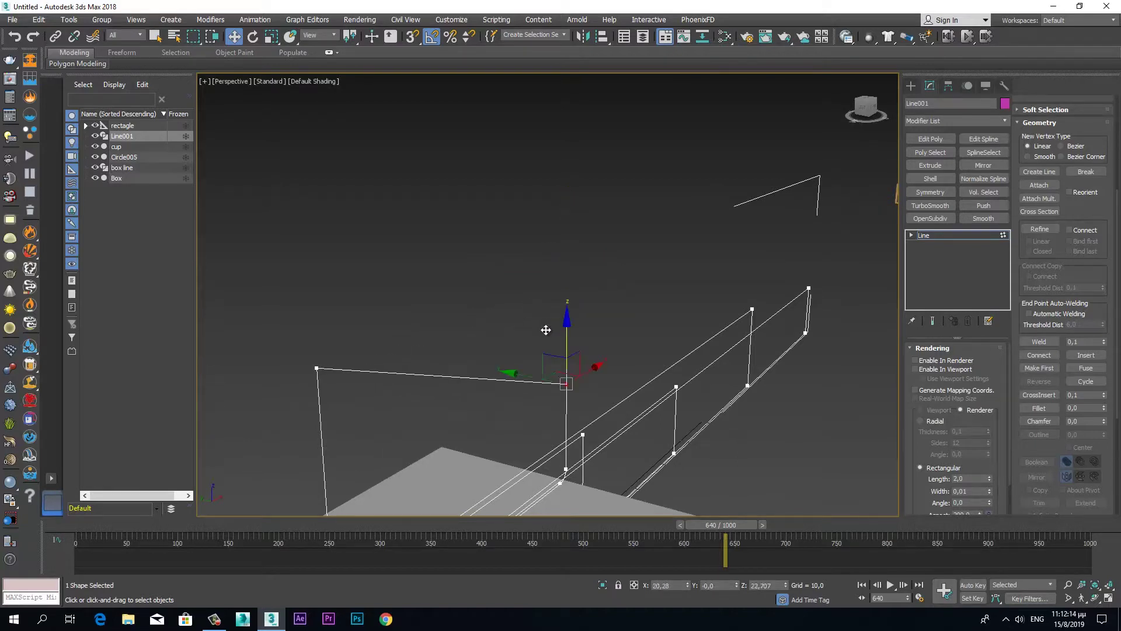
key("ctrl+z")
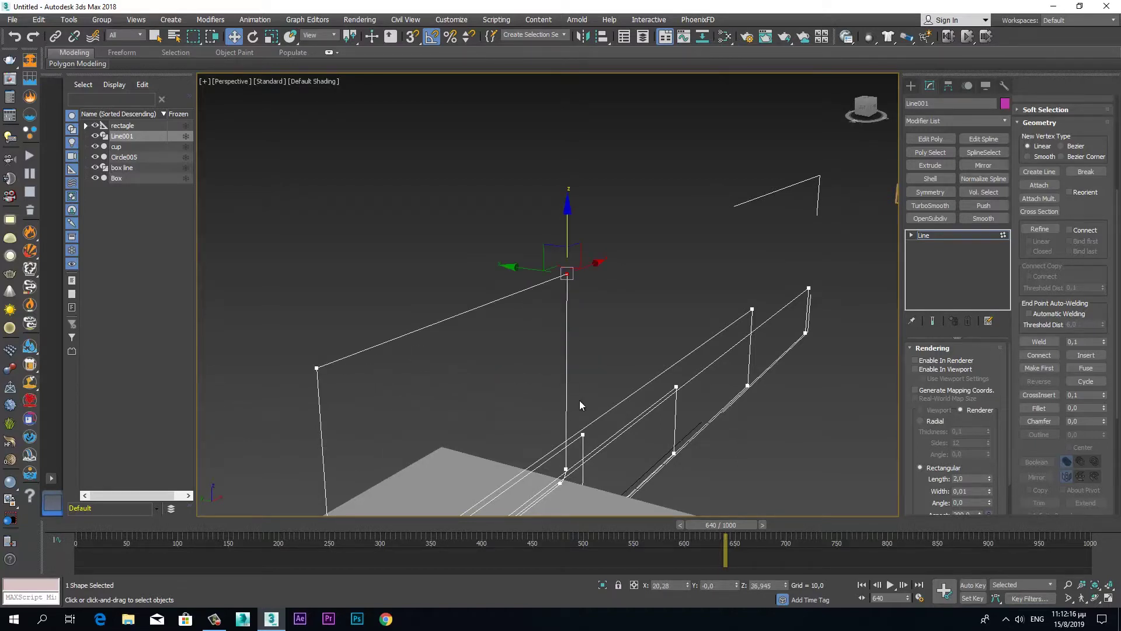
Select the Line001 vertex near the box's top edge, toggling Attach off again.
middle_click_drag(579, 400, 626, 286, "alt")
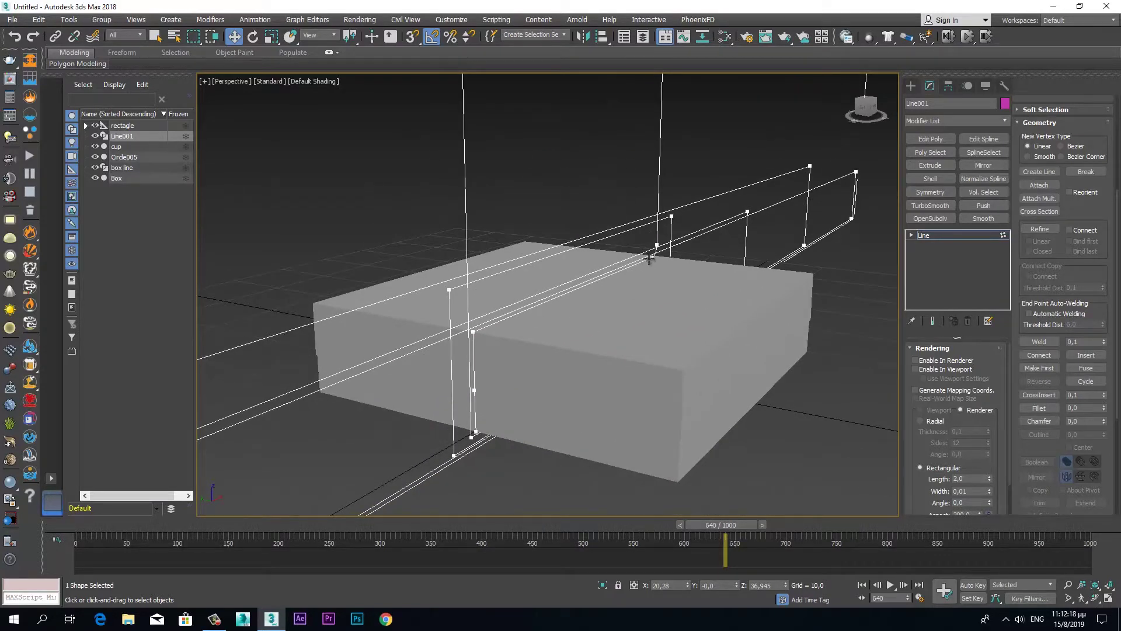
left_click(649, 257)
scroll(646, 293, "up", 4)
middle_click_drag(697, 295, 674, 355)
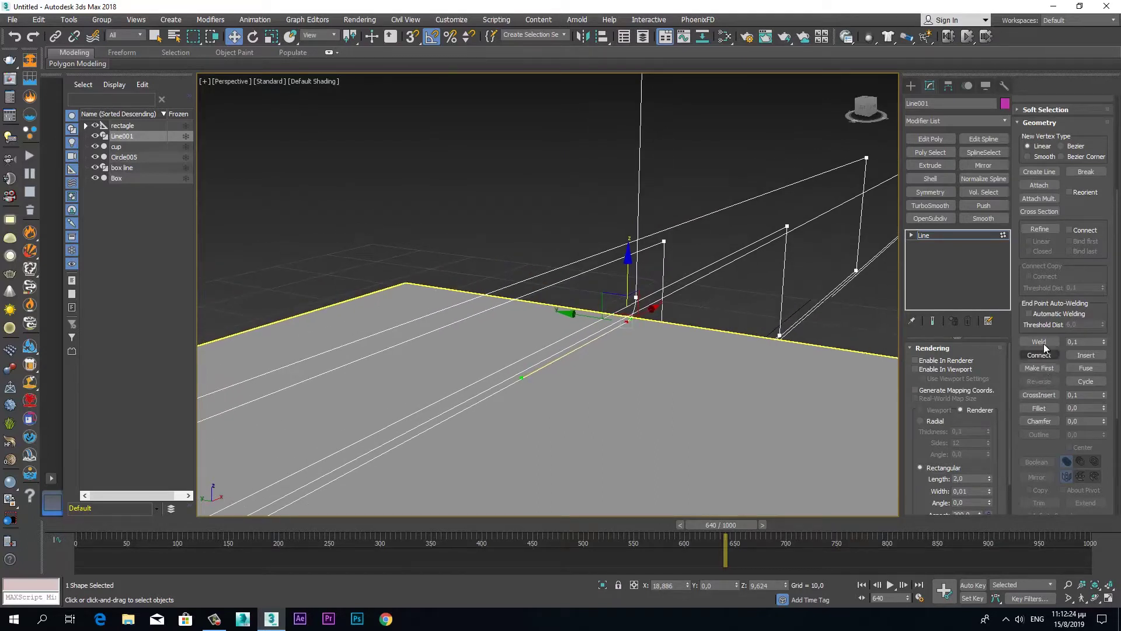
left_click(1040, 184)
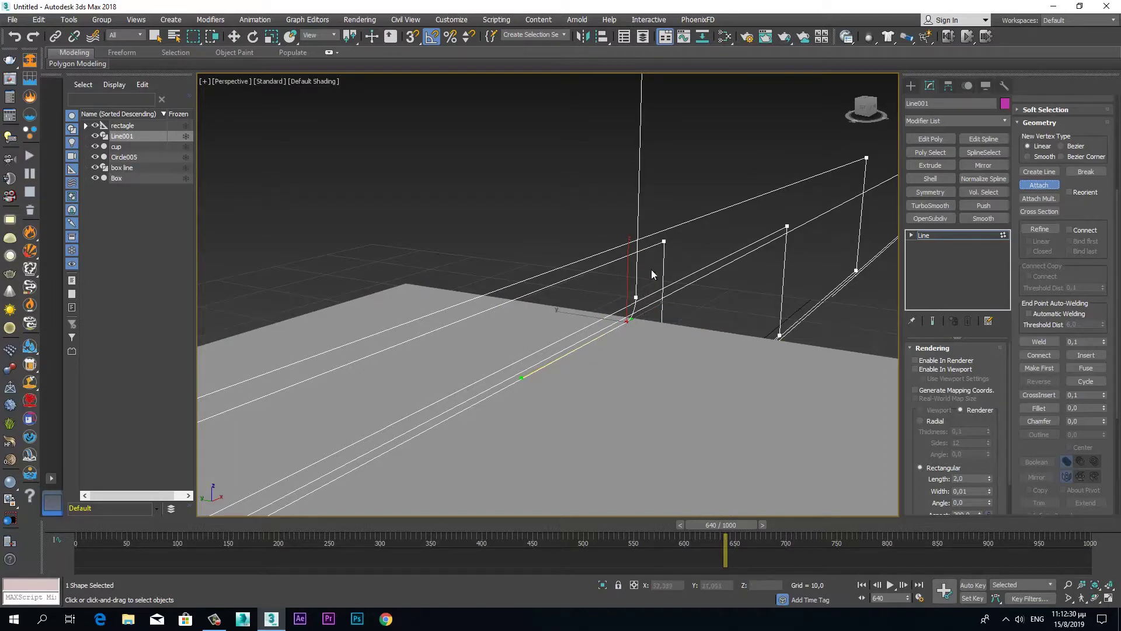
left_click(1039, 184)
key("w")
middle_click_drag(741, 289, 733, 304)
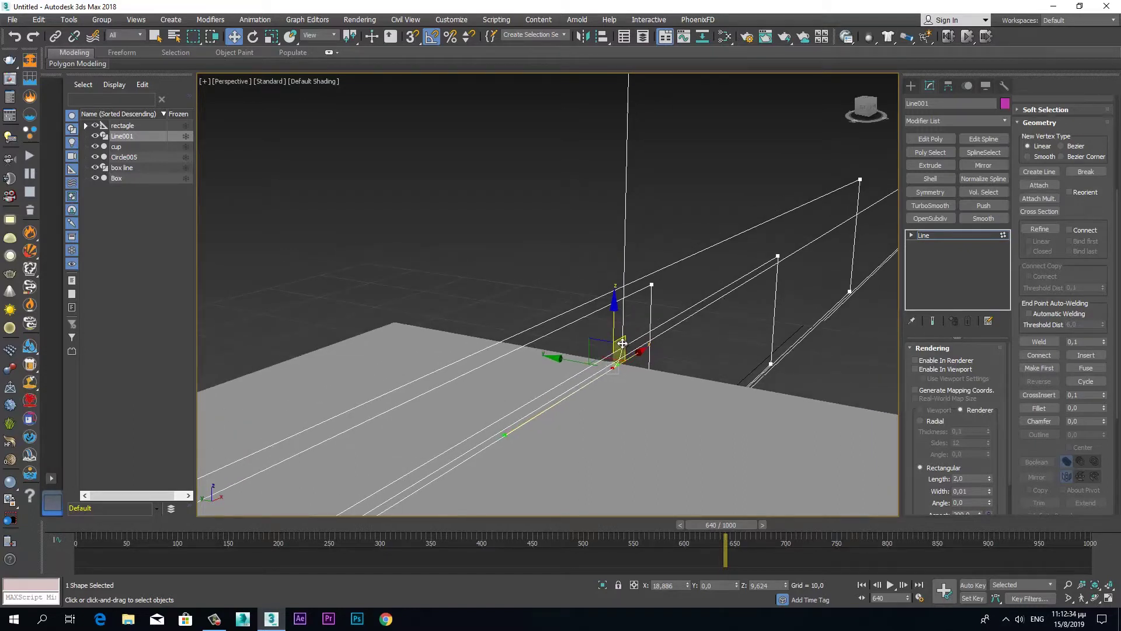
left_click_drag(622, 343, 624, 344)
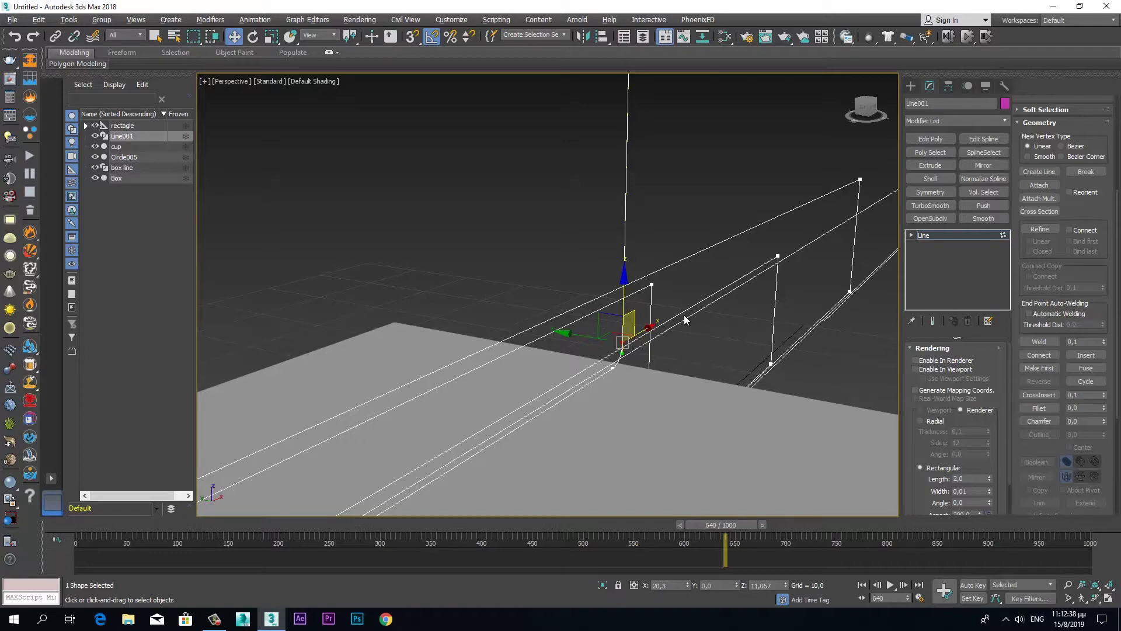
Maximize the Front viewport and pan to frame Line001 against the box.
middle_click_drag(655, 323, 645, 341, "alt")
scroll(645, 341, "down", 5)
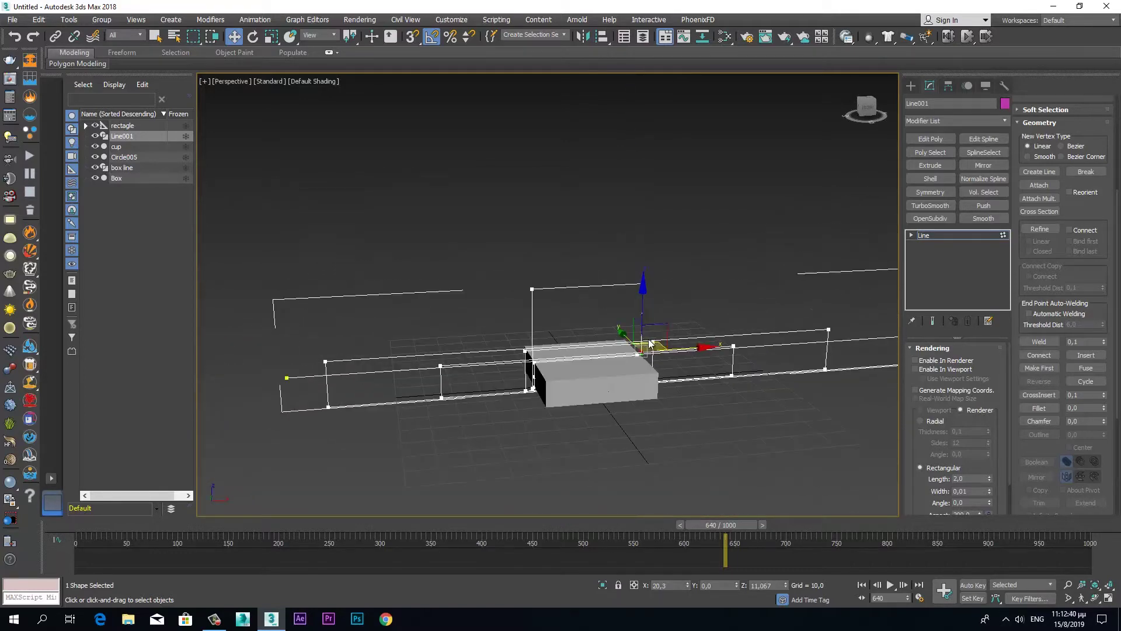
scroll(651, 338, "up", 5)
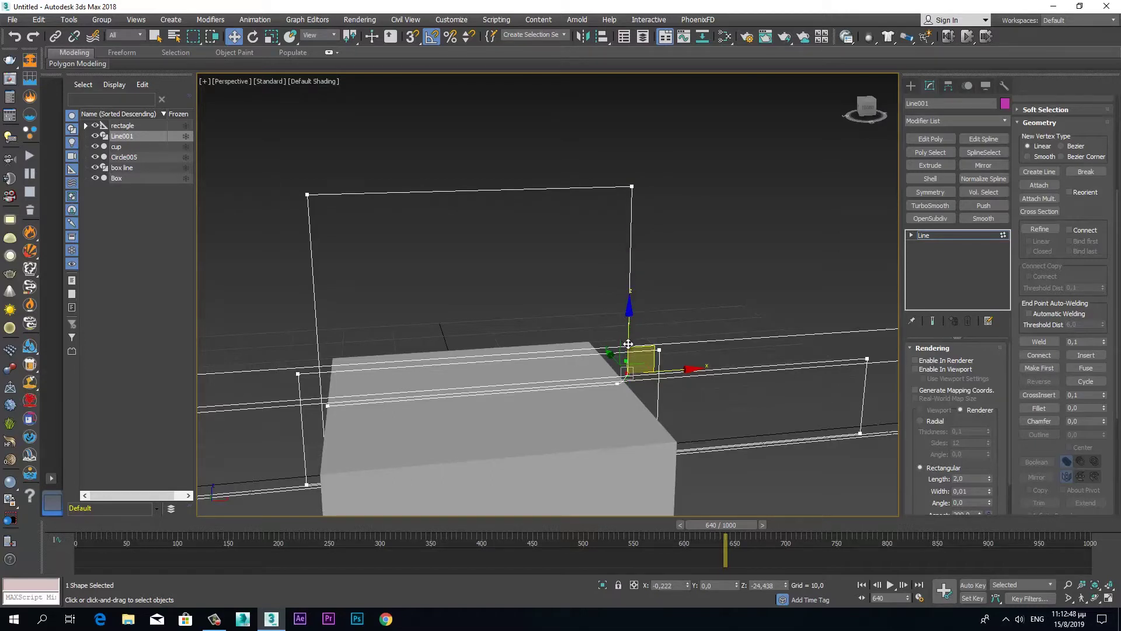
key("alt+w")
key("alt+w")
middle_click_drag(671, 320, 669, 327)
scroll(687, 273, "up", 5)
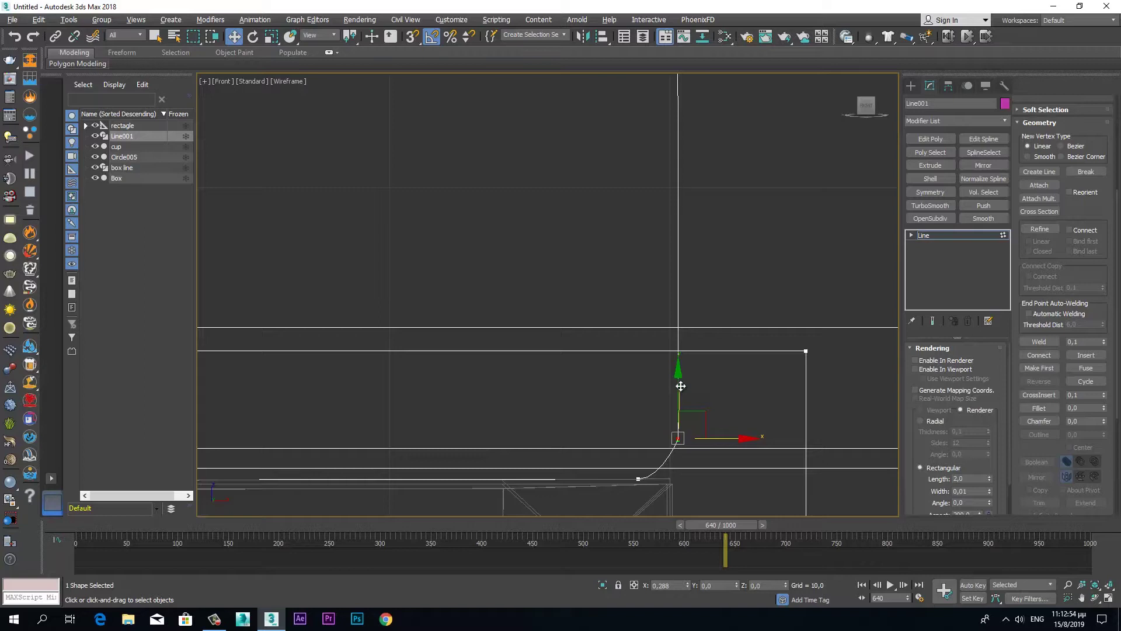
Select Line001's top vertices and move them down along Y.
left_click_drag(681, 386, 680, 398)
middle_click_drag(642, 310, 675, 358)
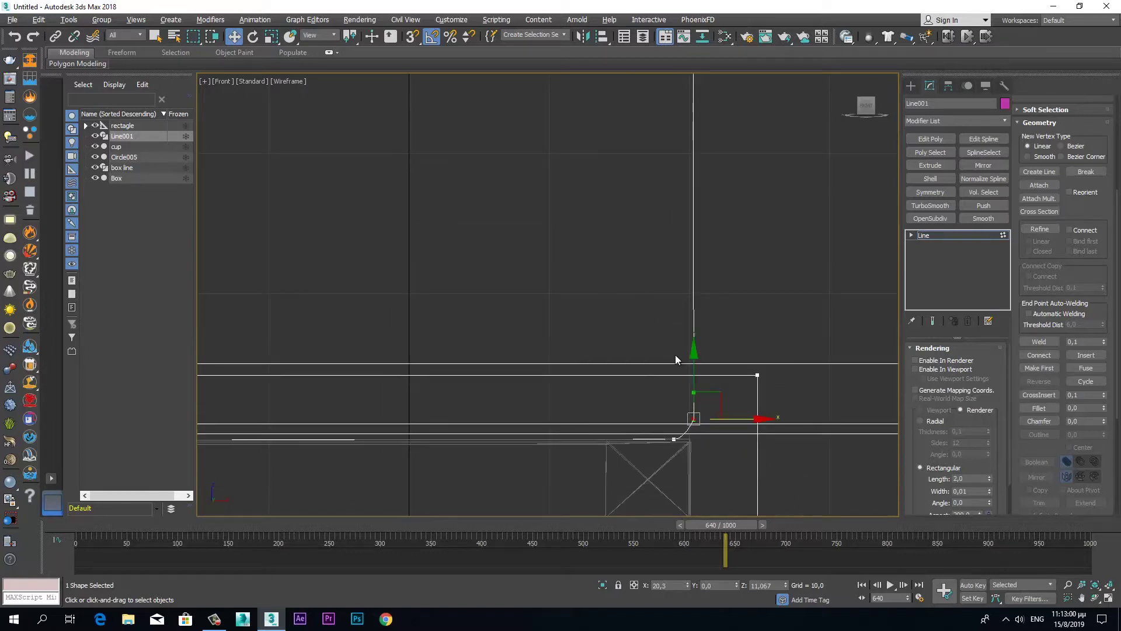
scroll(480, 283, "down", 3)
left_click_drag(717, 230, 608, 181)
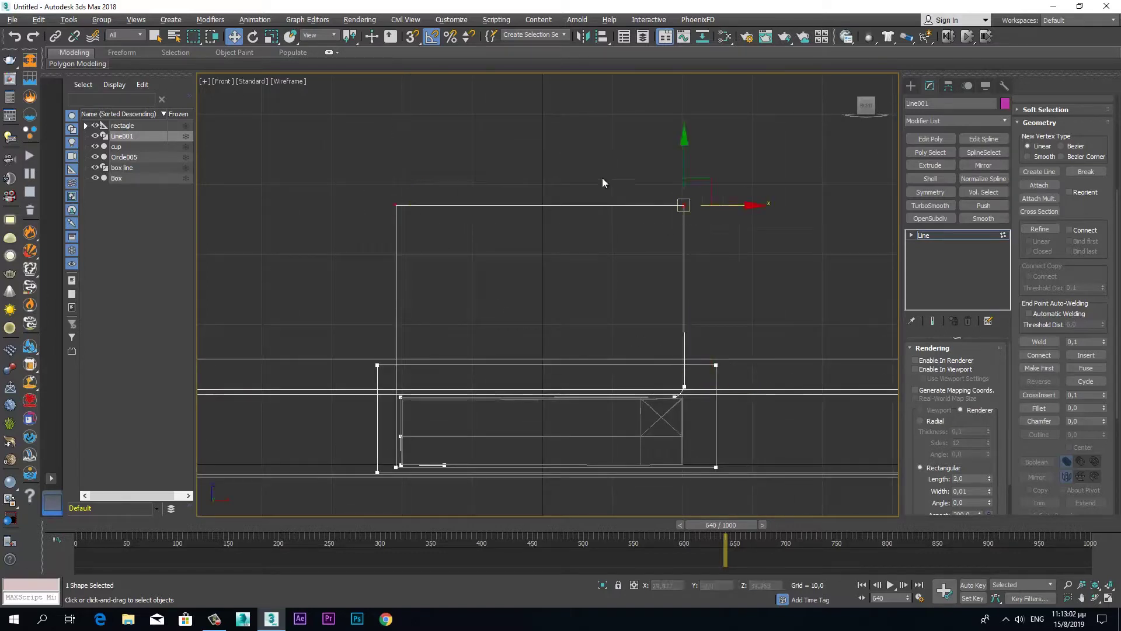
left_click_drag(678, 176, 663, 316)
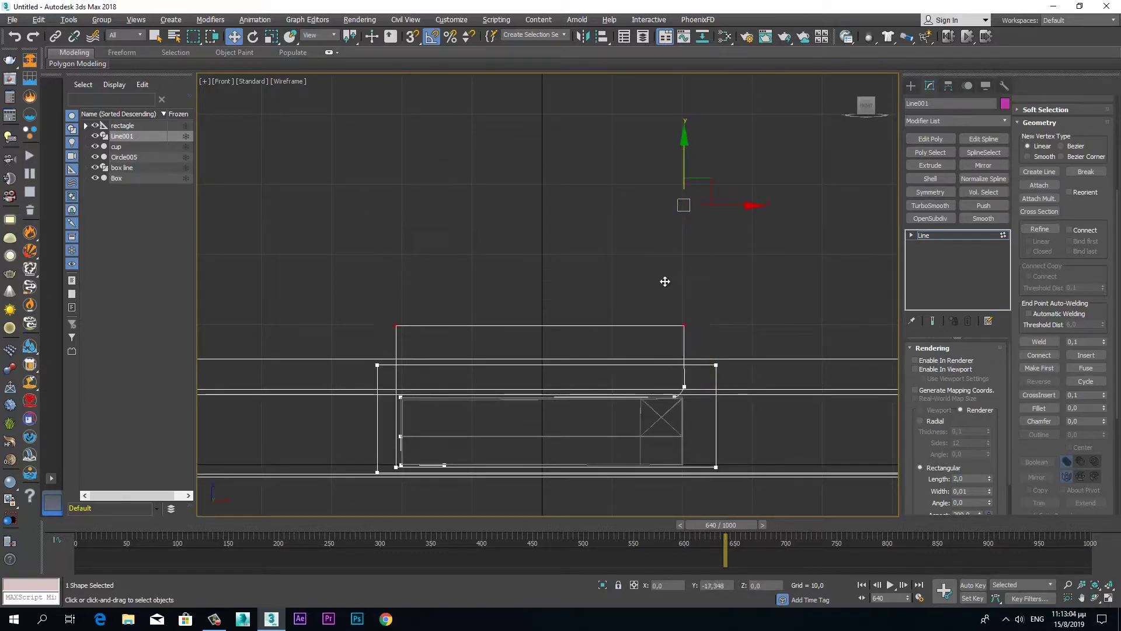
Set Line001's lower bend vertex to Smooth so it forms a rounded arc.
scroll(662, 331, "up", 3)
scroll(667, 339, "up", 2)
middle_click_drag(736, 349, 652, 245)
scroll(652, 246, "up", 2)
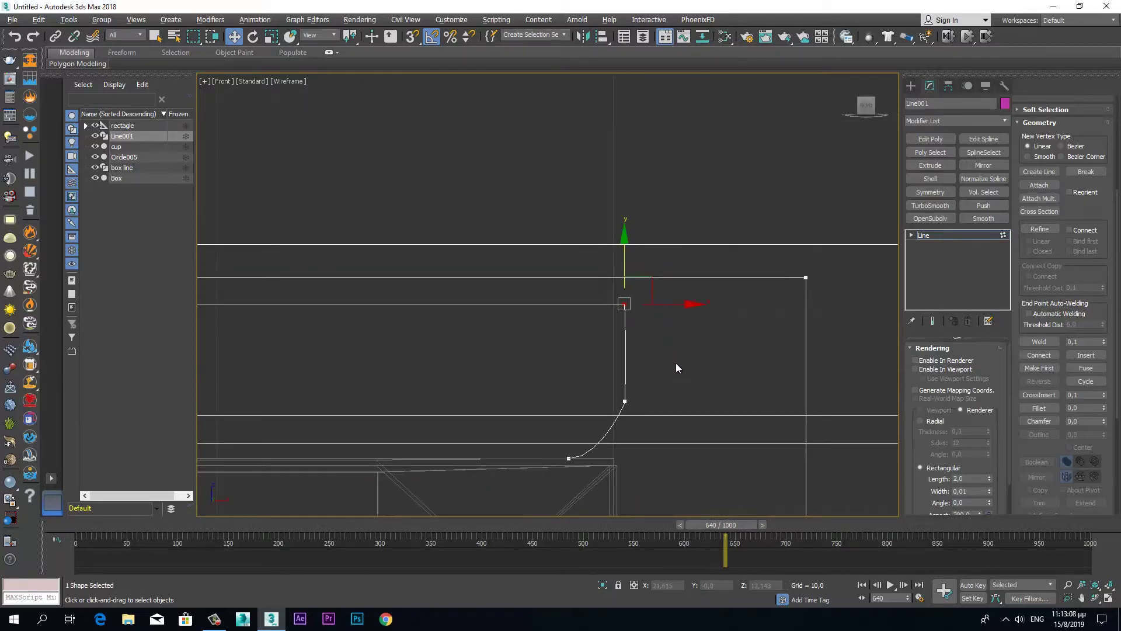
middle_click_drag(645, 423, 679, 325)
left_click(657, 297)
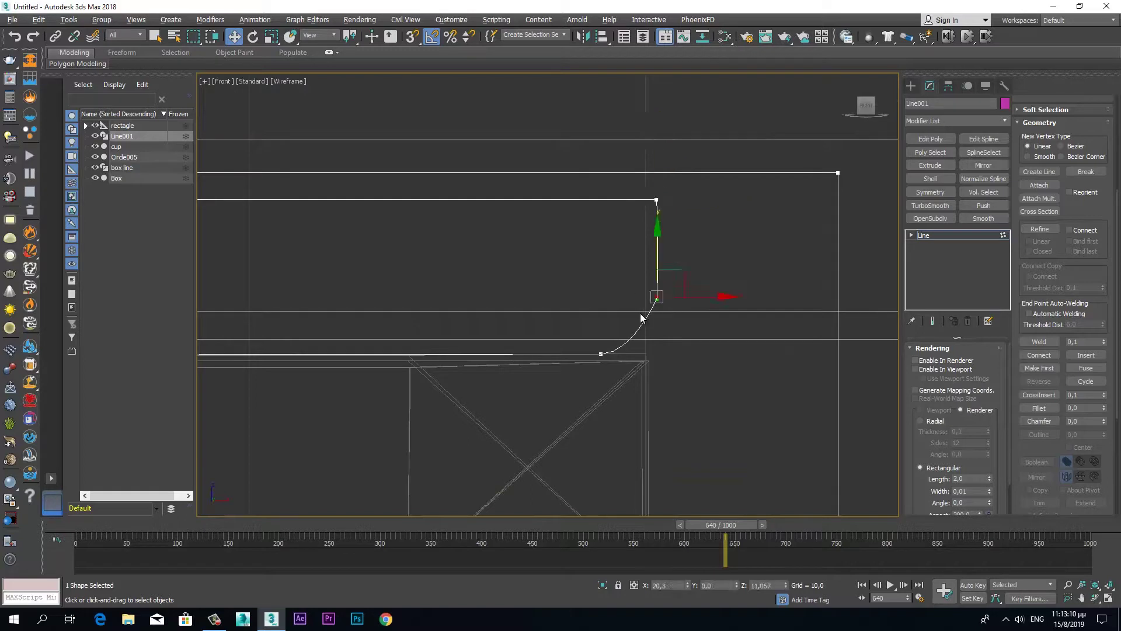
right_click(650, 302)
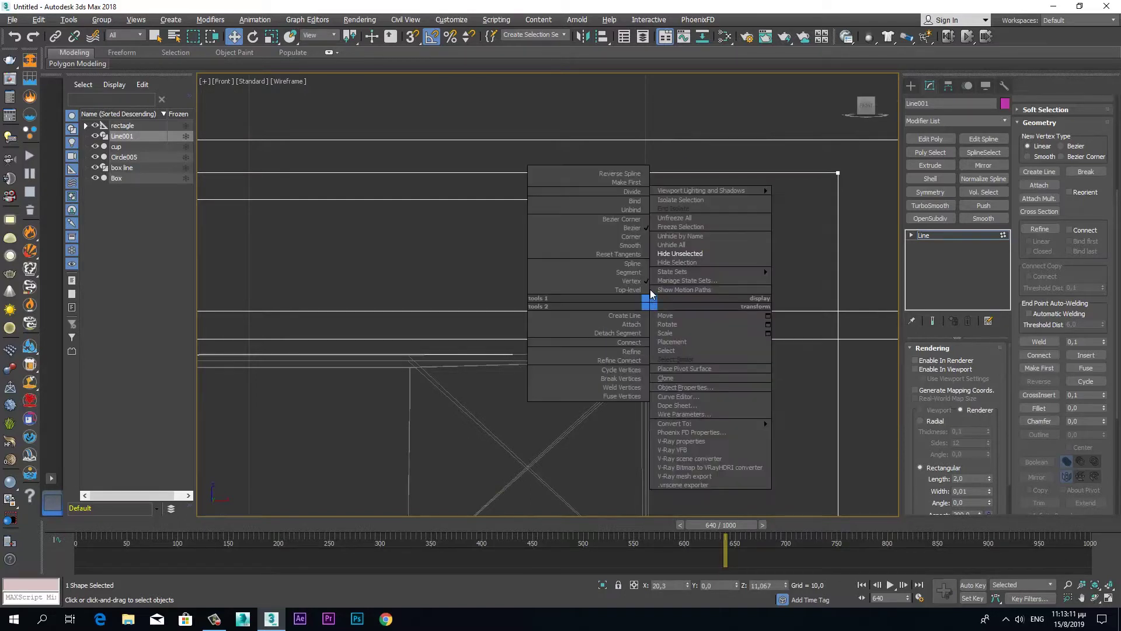
left_click(631, 245)
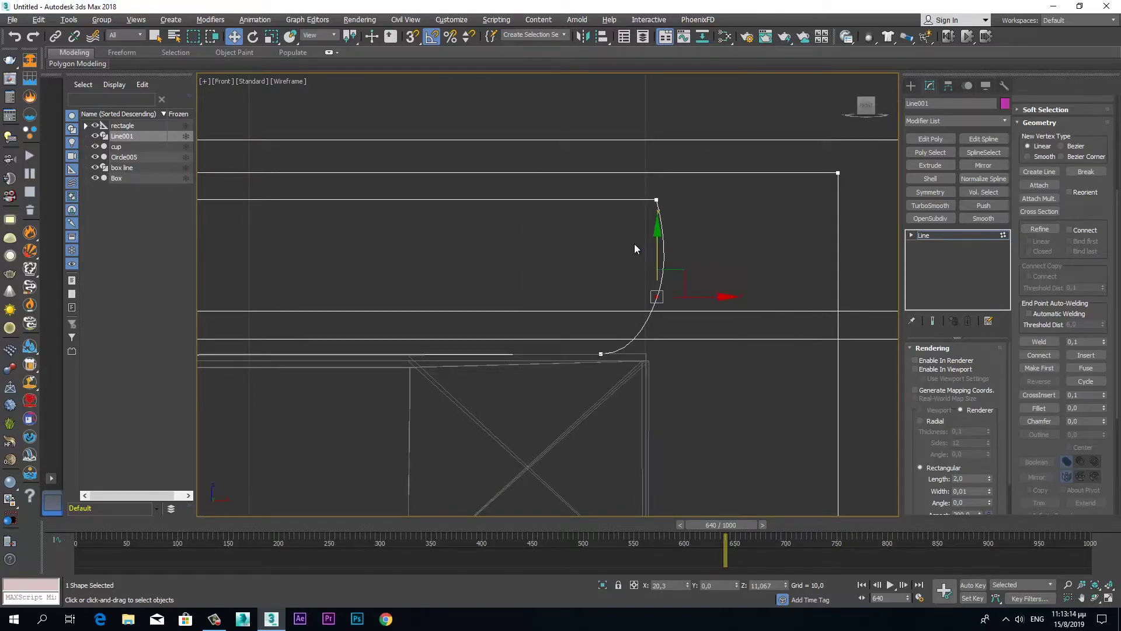
key("alt+w")
key("alt+w")
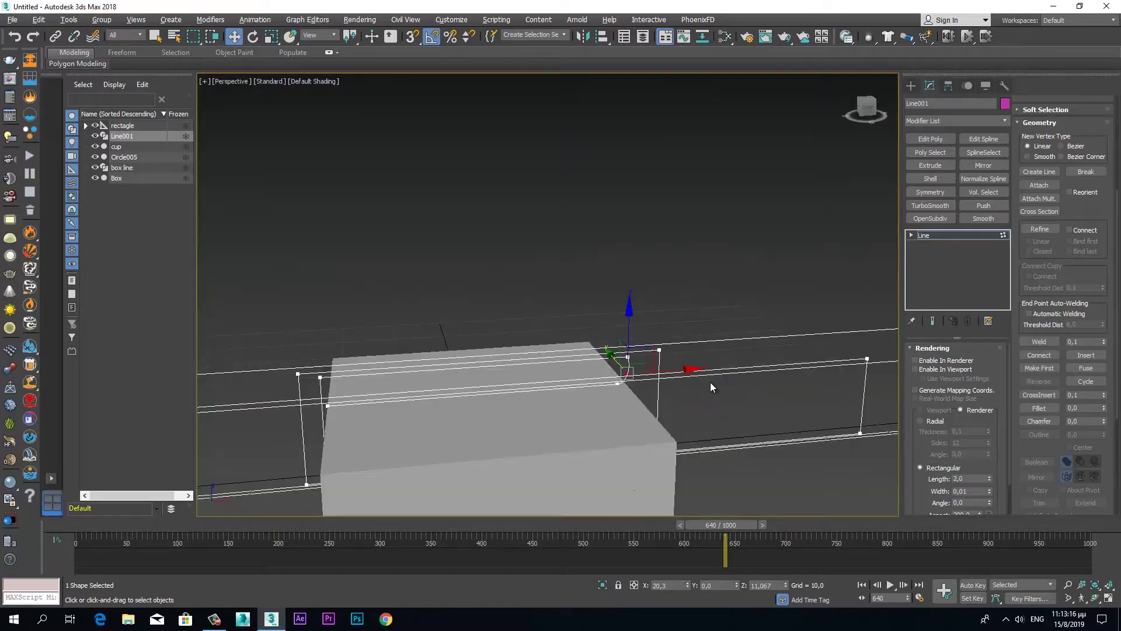
Exit Vertex mode and slide the whole Line001 sideways onto the box's edge.
scroll(706, 378, "down", 2)
scroll(706, 378, "down", 5)
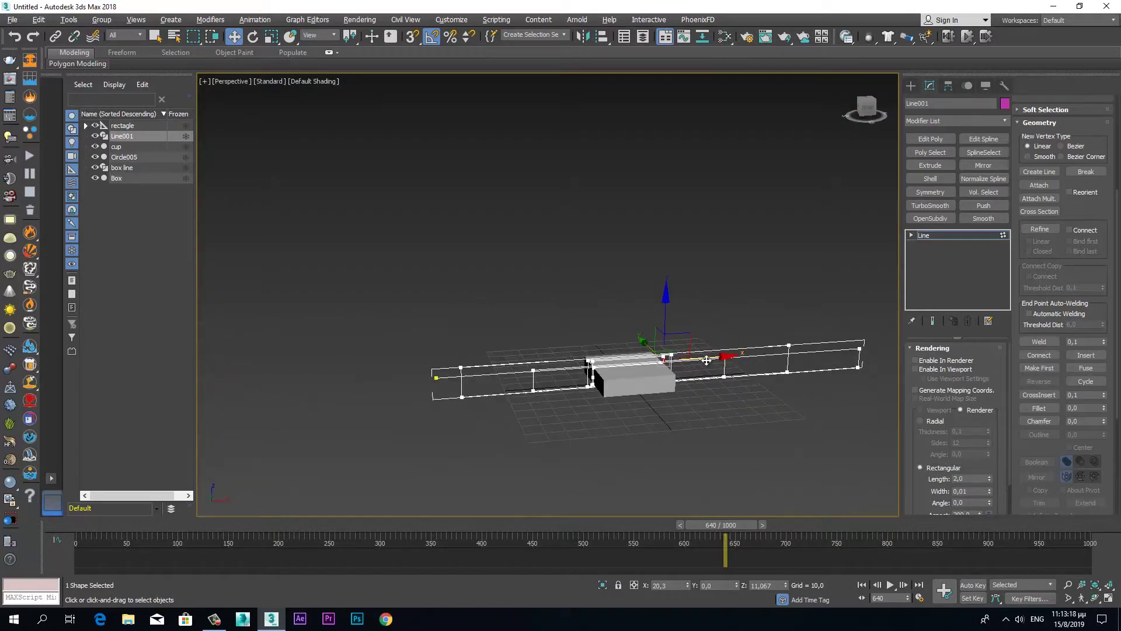
middle_click_drag(707, 360, 637, 388, "alt")
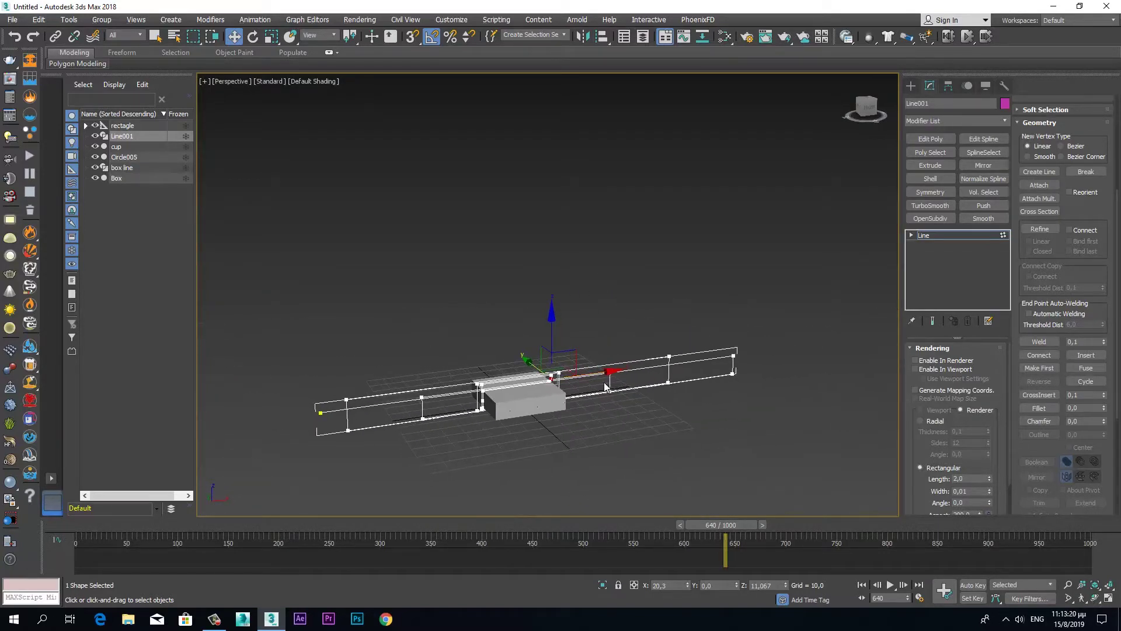
scroll(636, 386, "up", 4)
middle_click_drag(629, 388, 780, 345)
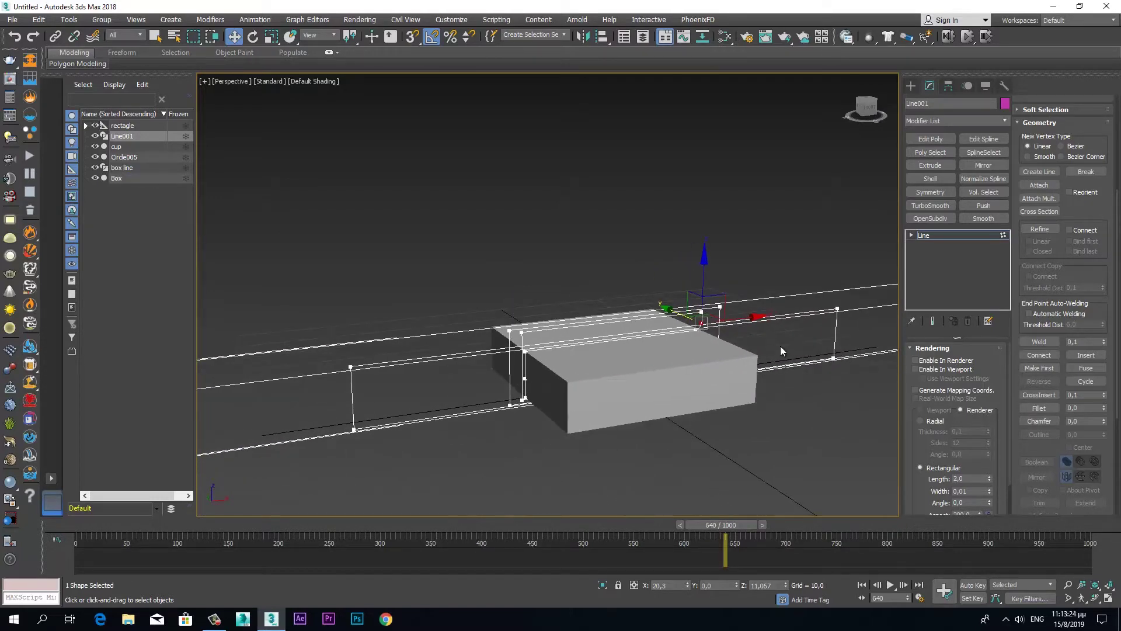
middle_click_drag(705, 402, 794, 411, "alt")
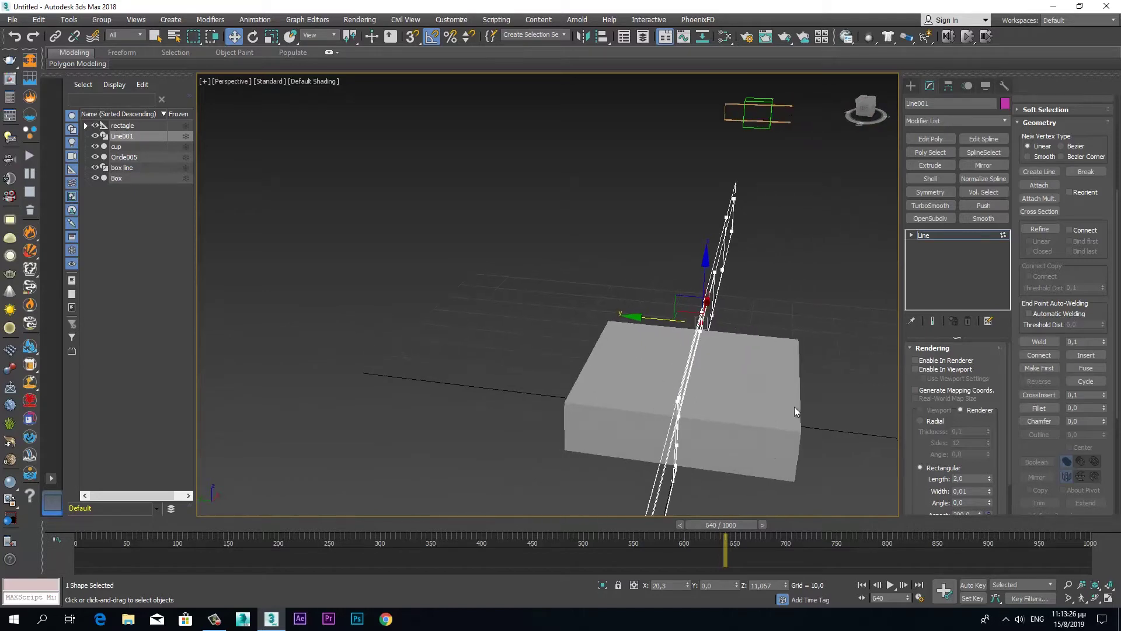
left_click(913, 235)
left_click(932, 235)
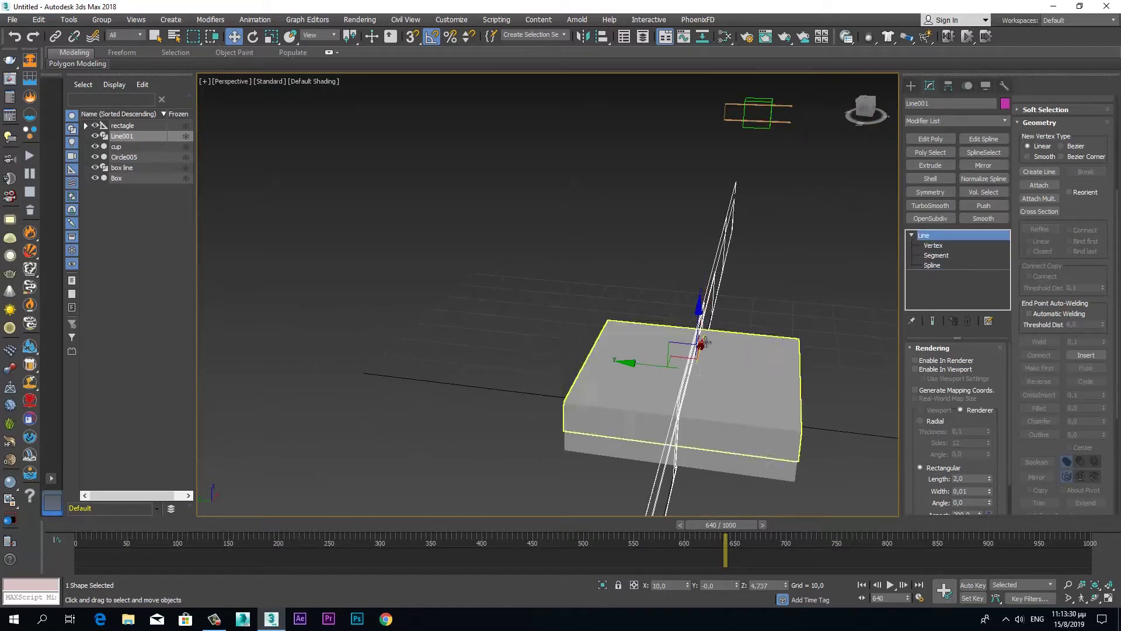
left_click_drag(639, 365, 549, 361)
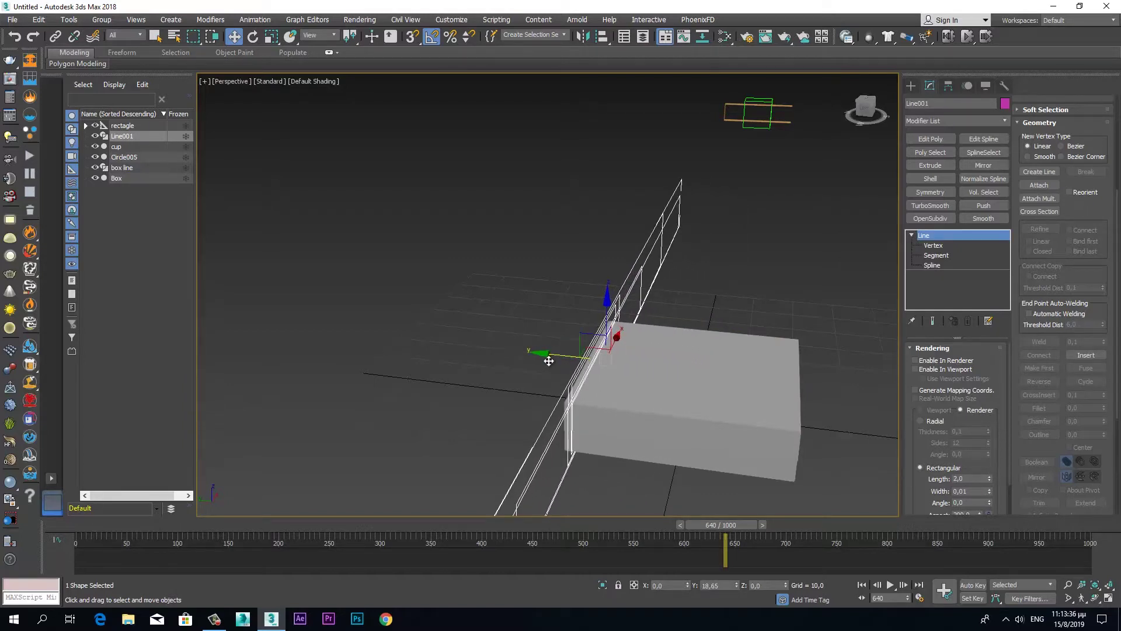
mouse_move(583, 389)
middle_mouse_down("alt")
mouse_move(697, 386)
mouse_move(775, 338)
middle_mouse_up("alt")
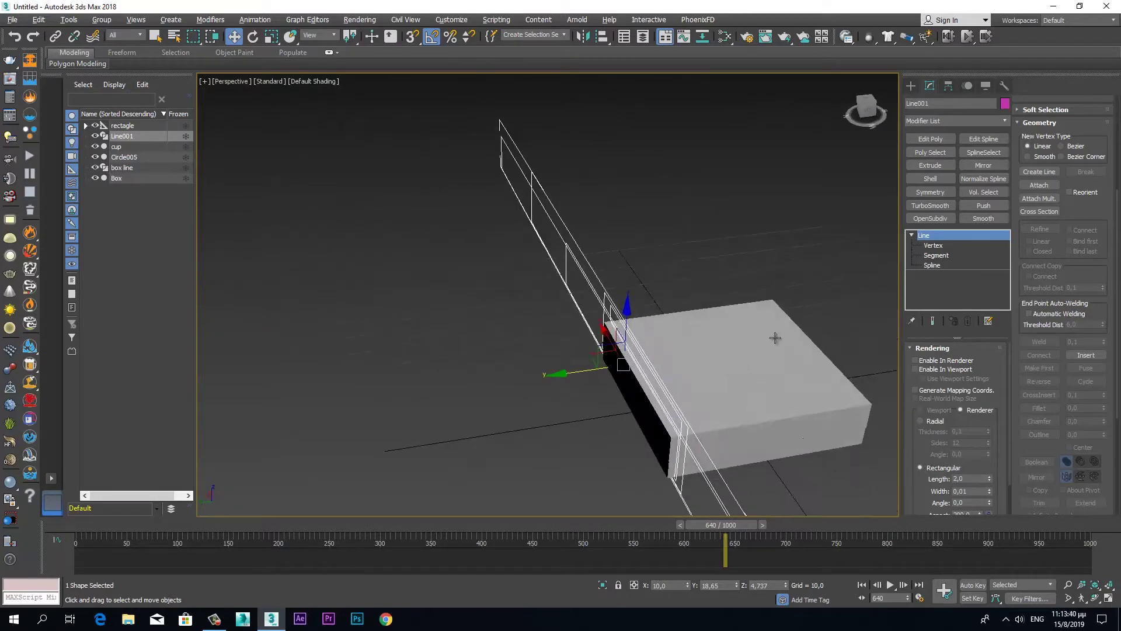
left_click(911, 86)
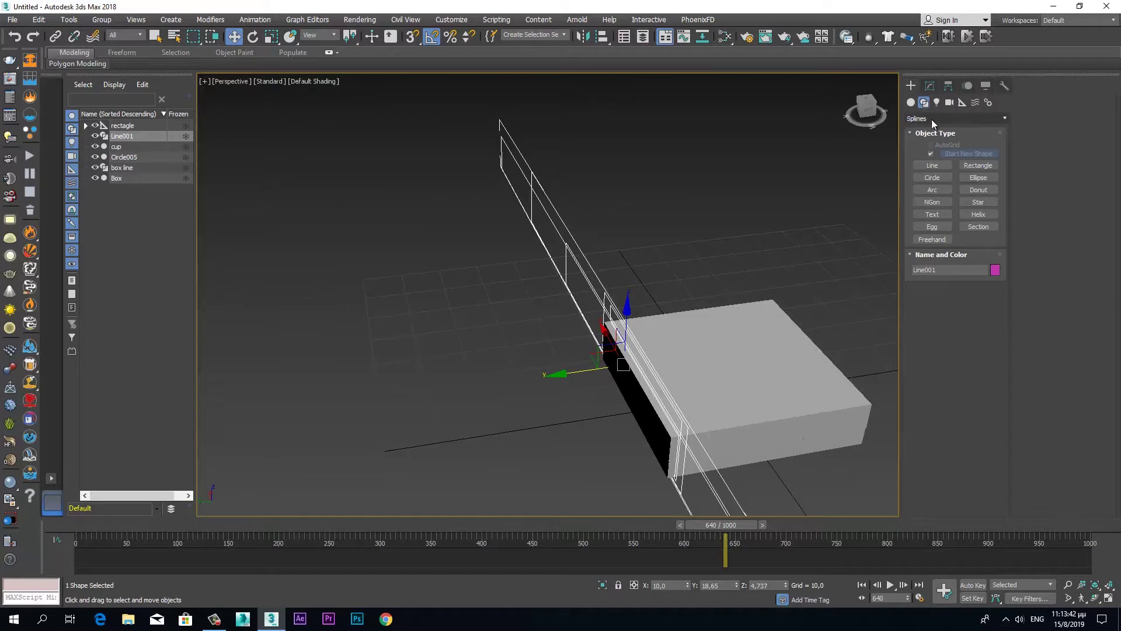
Choose the Rectangle spline tool and switch to a maximized Top view.
left_click(911, 103)
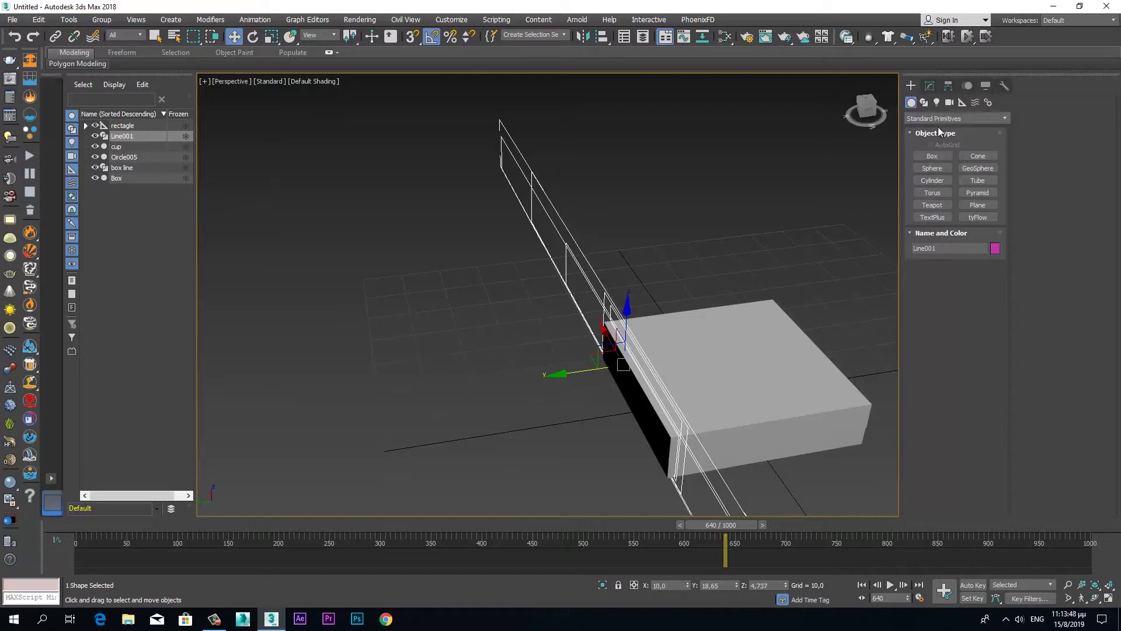
left_click(925, 104)
left_click(979, 165)
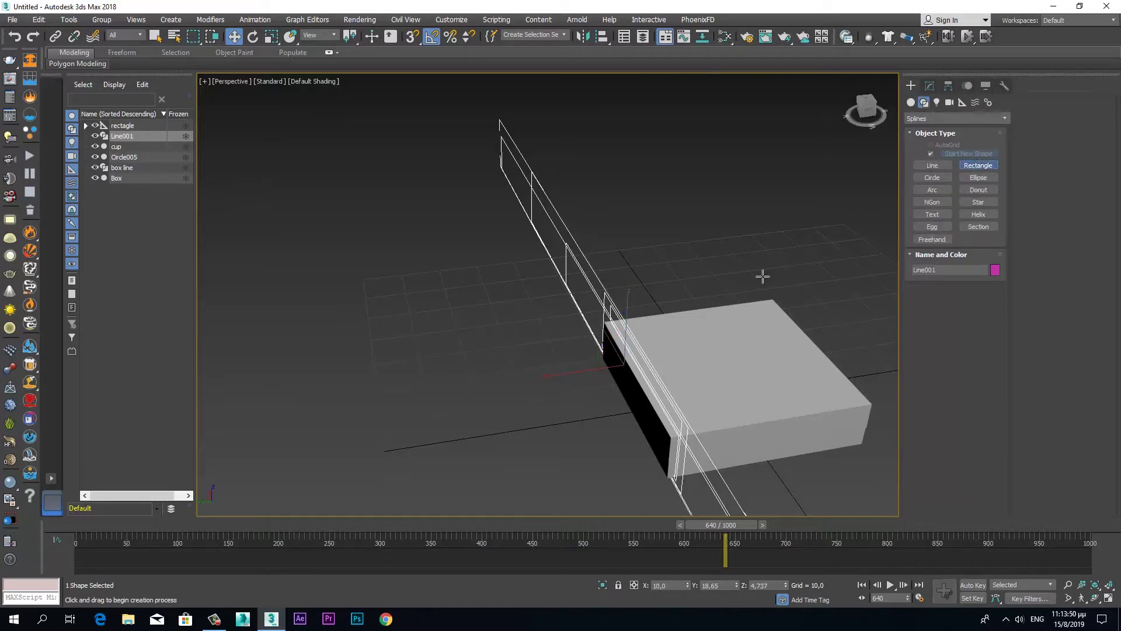
middle_click_drag(699, 352, 672, 385, "alt")
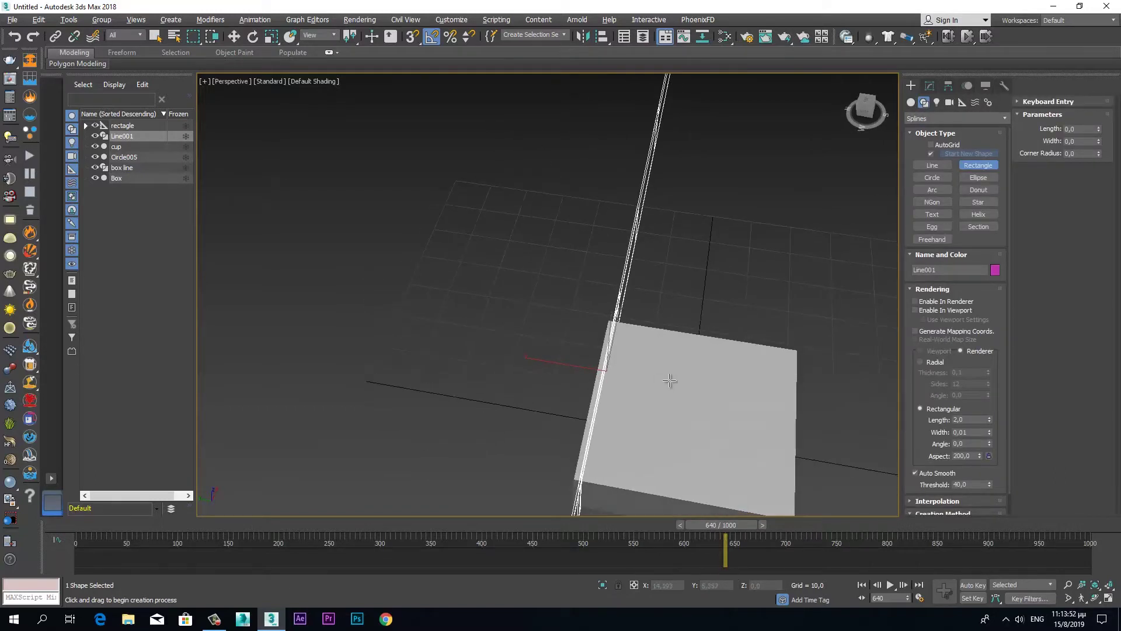
key("alt+w")
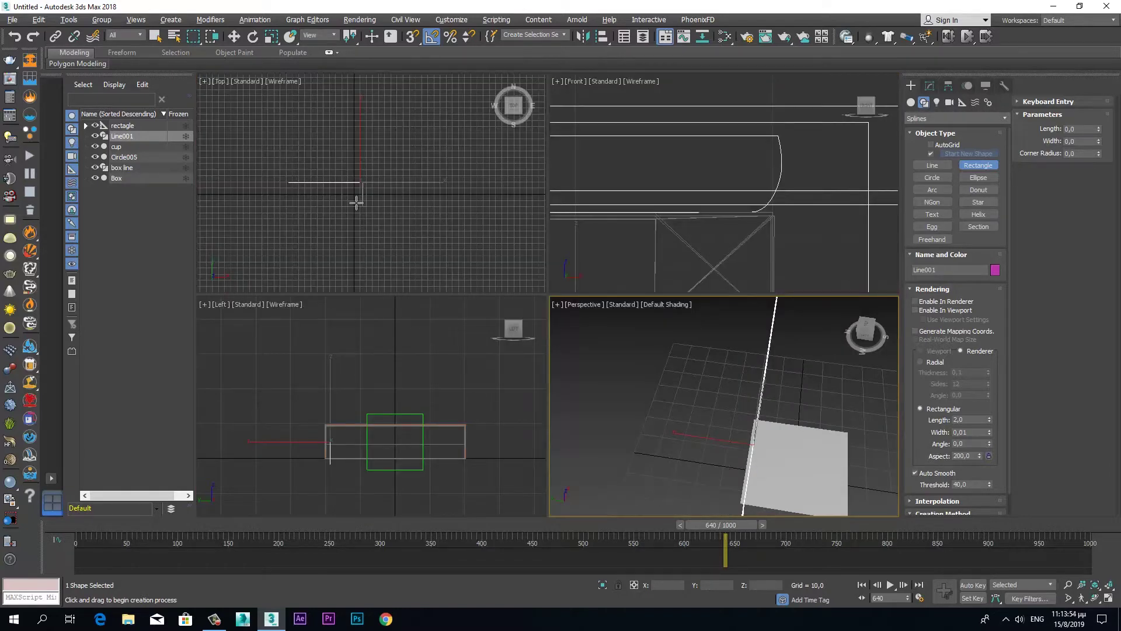
key("alt+w")
Draw Rectangle002 as a thin strip along the box's top edge.
scroll(549, 286, "up", 4)
scroll(554, 300, "up", 2)
middle_click_drag(533, 373, 695, 314)
scroll(695, 314, "up", 3)
middle_click_drag(611, 280, 684, 273)
scroll(684, 273, "up", 2)
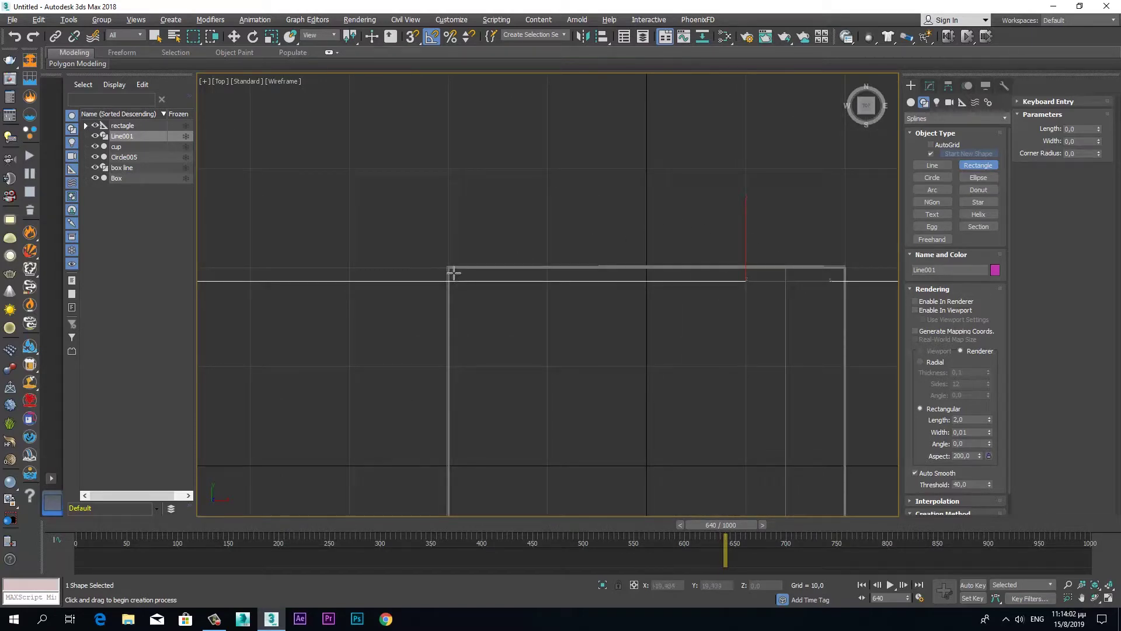
left_click_drag(453, 272, 645, 292)
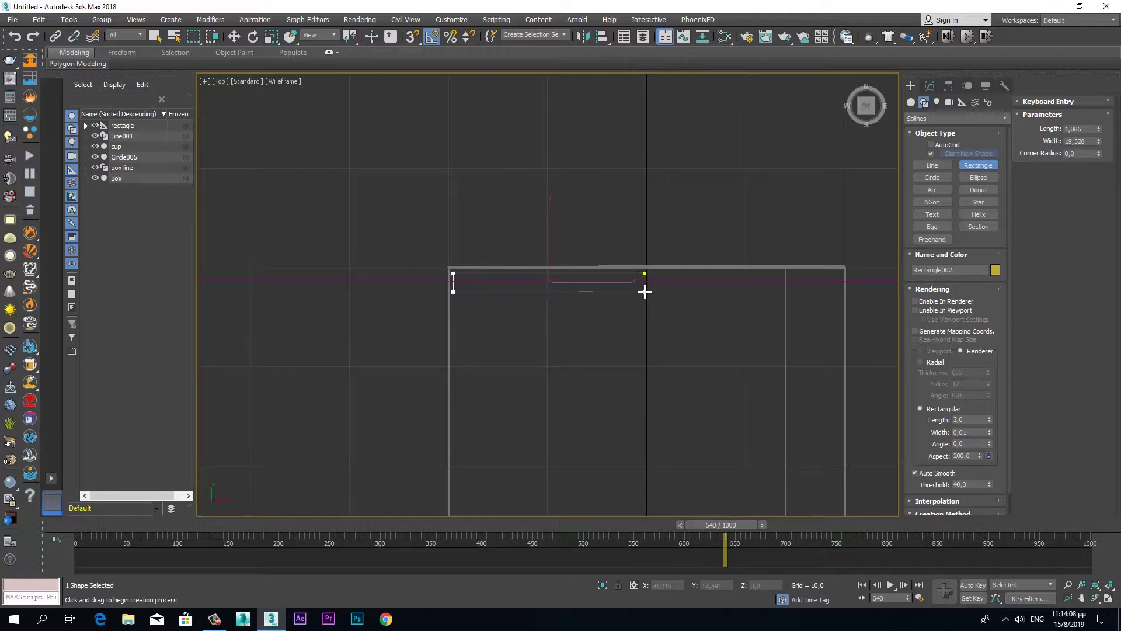
left_click_drag(645, 292, 645, 292)
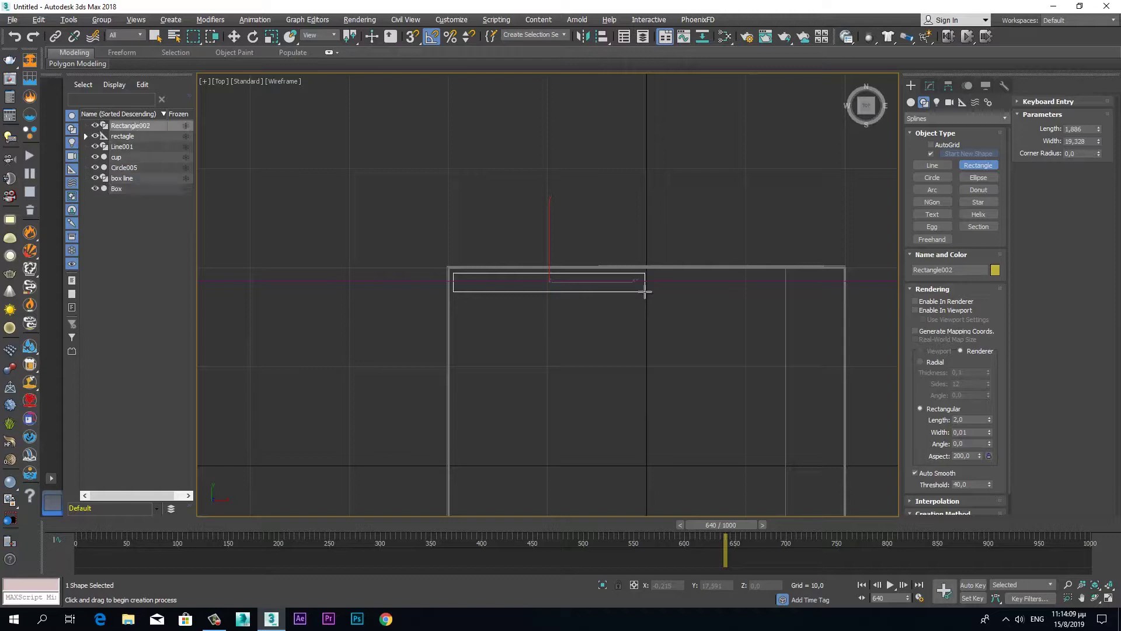
Lift Rectangle002 up onto the top of the box in the Perspective view.
left_click(234, 37)
key("alt+w")
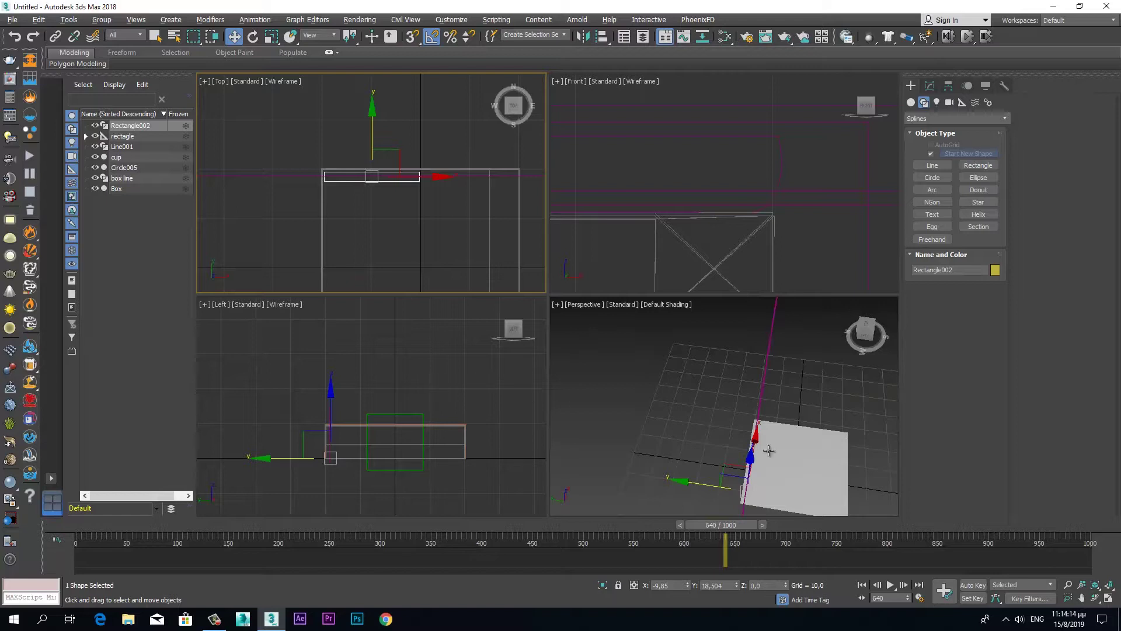
middle_click(713, 437)
key("alt+w")
mouse_move(536, 387)
middle_mouse_down("alt")
mouse_move(615, 366)
mouse_move(598, 367)
middle_mouse_up("alt")
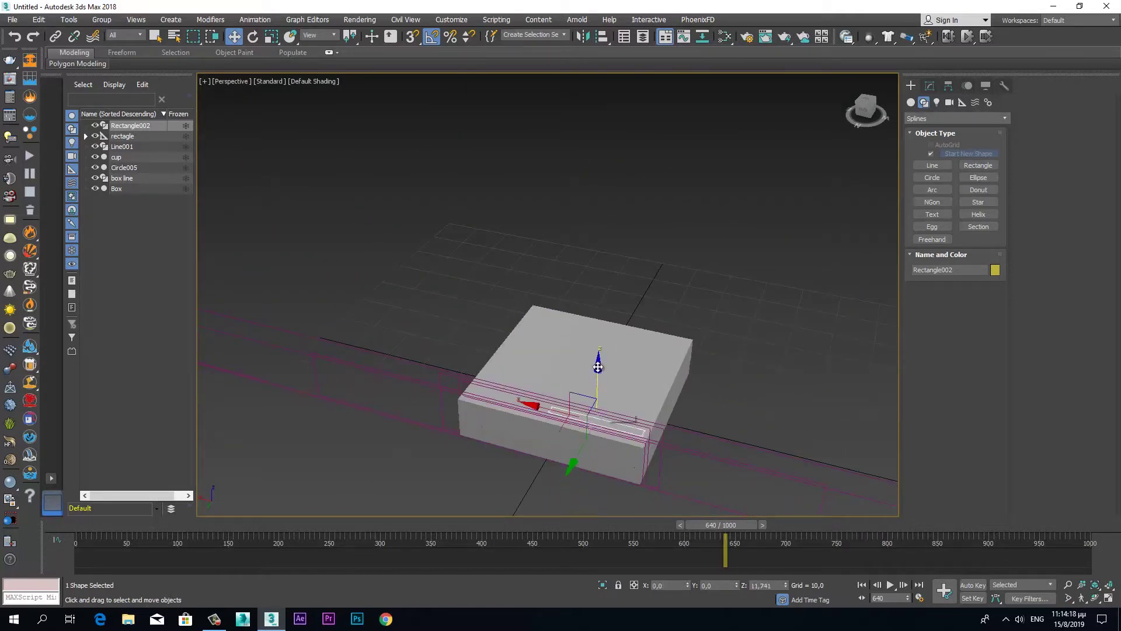
left_click_drag(598, 367, 598, 344)
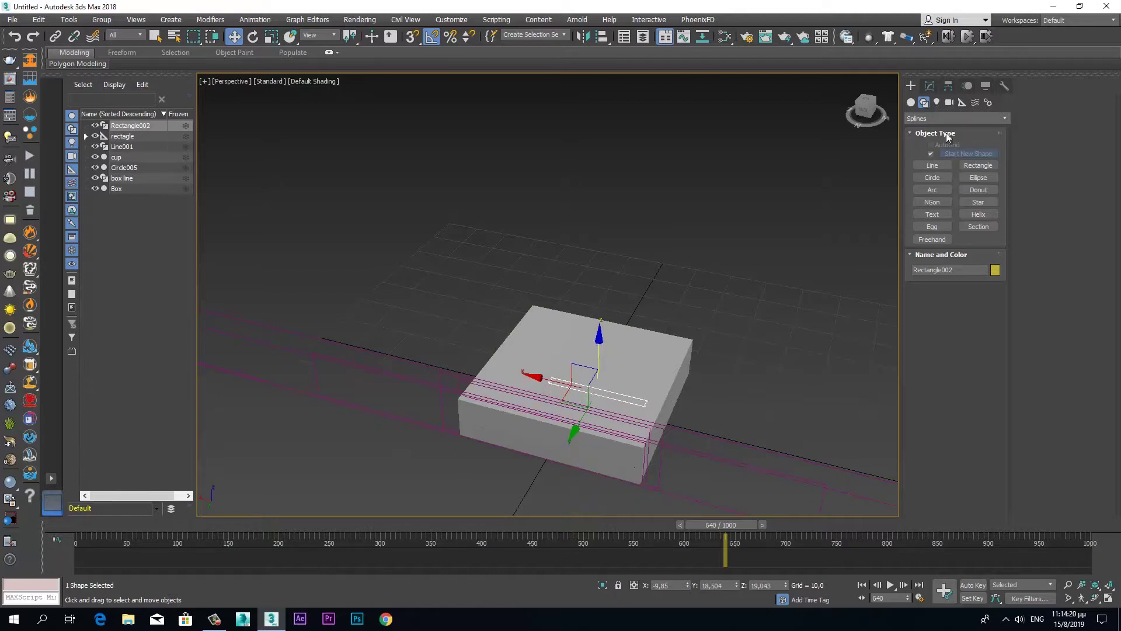
Set Rectangle002's width to 25.0 and its length to 2.0.
left_click(930, 86)
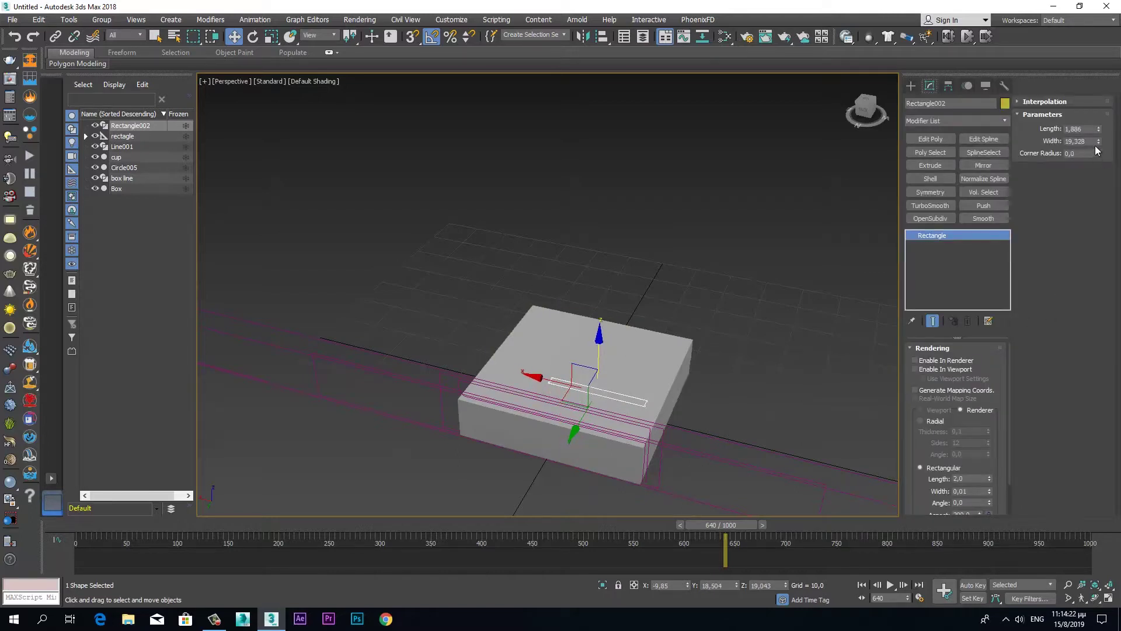
left_click_drag(1091, 141, 1007, 146)
type("25")
key("Return")
key("shift+Tab")
type("2")
key("Return")
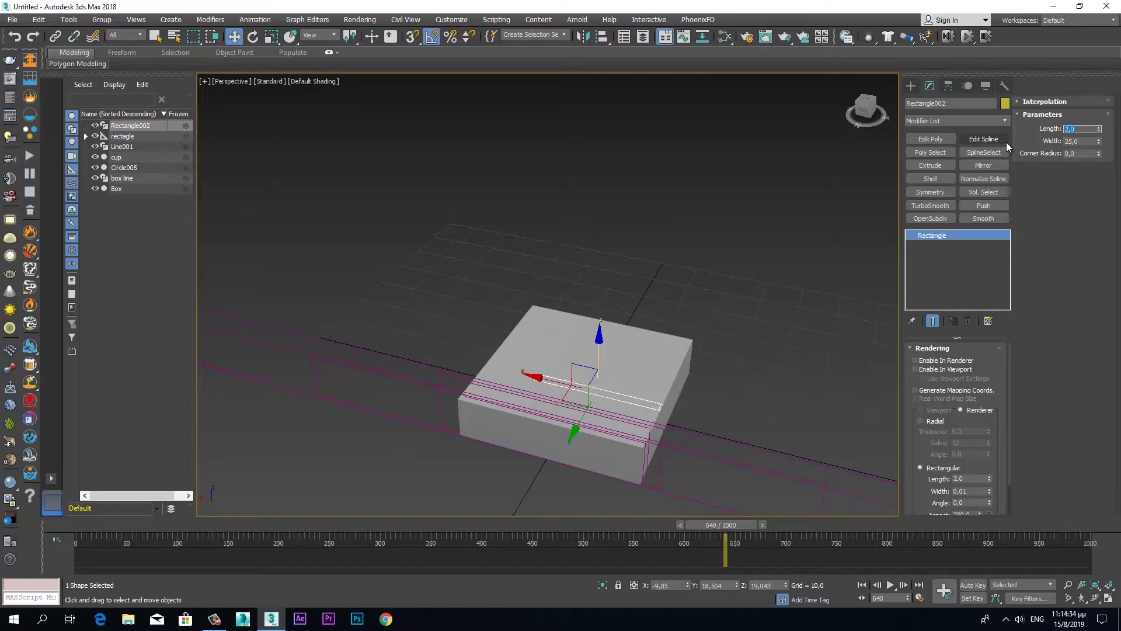
left_click(935, 137)
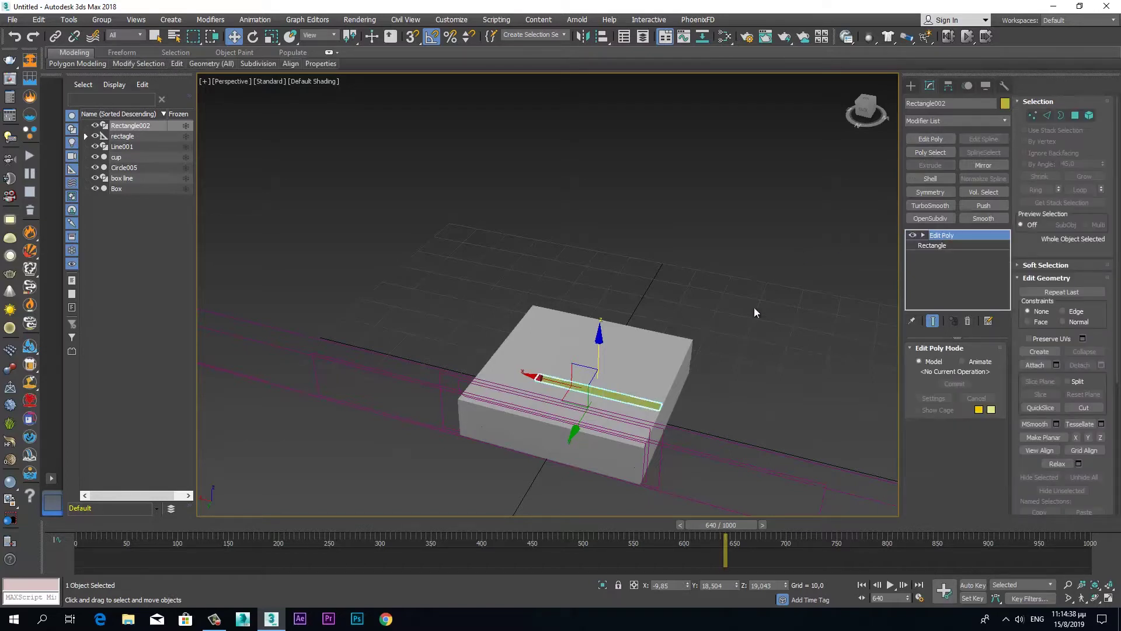
Raise the strip slightly above the box.
scroll(726, 403, "up", 4)
scroll(612, 398, "up", 3)
middle_click_drag(612, 398, 762, 364)
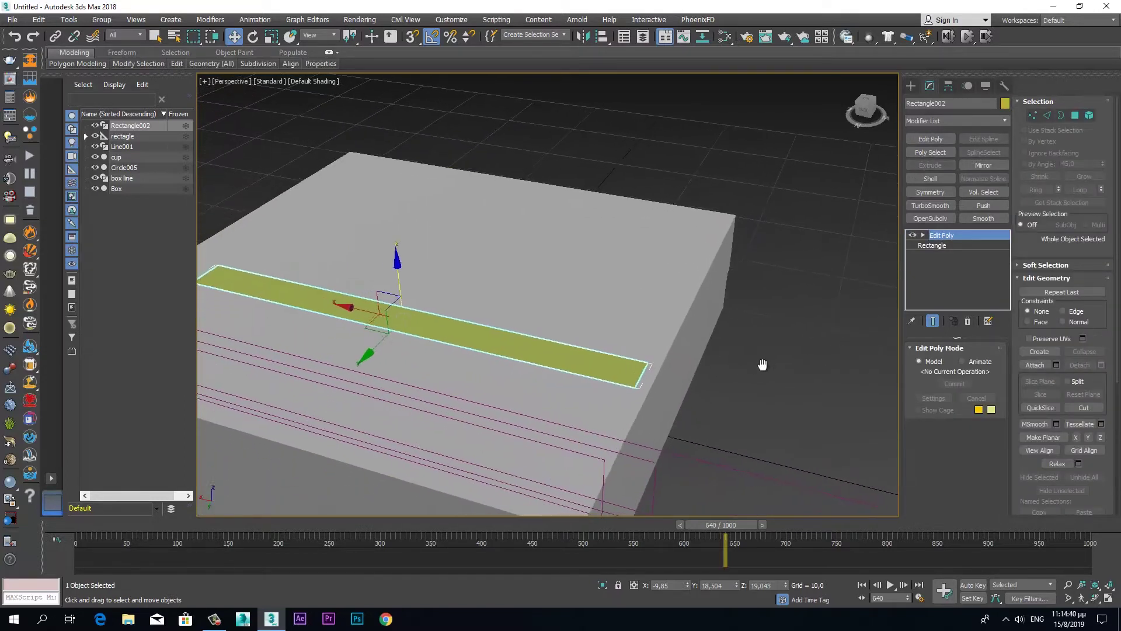
left_click_drag(400, 273, 403, 160)
mouse_move(403, 159)
middle_mouse_down("alt")
mouse_move(669, 333)
mouse_move(618, 335)
mouse_move(645, 314)
mouse_move(681, 369)
mouse_move(679, 359)
middle_mouse_up("alt")
Maximize the Front viewport and pan onto the strip.
key("alt+w")
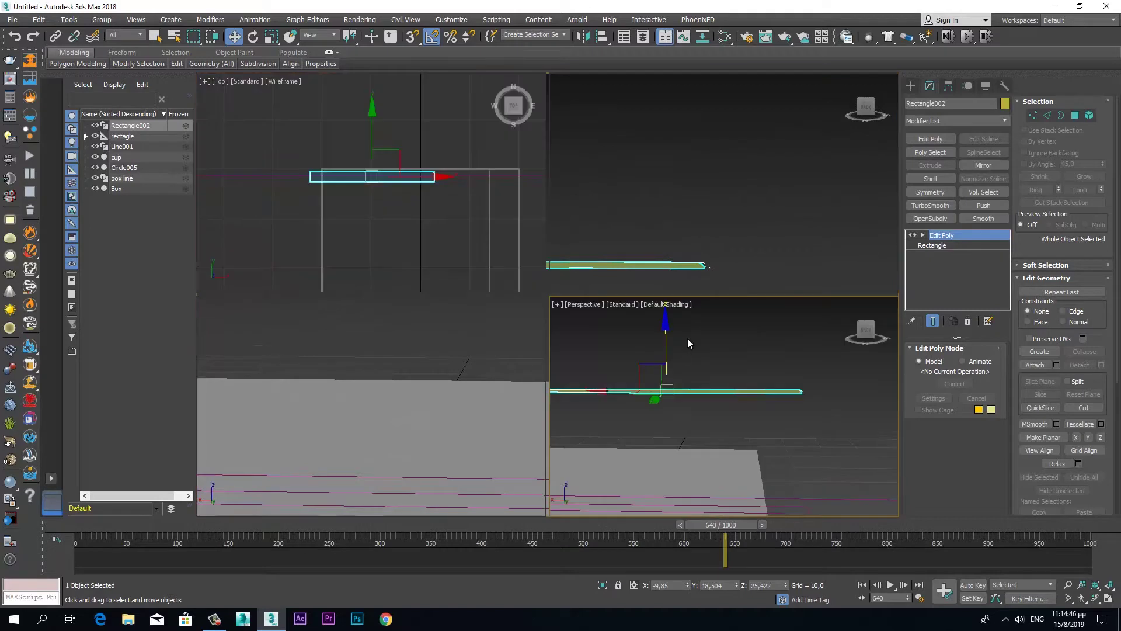
right_click(719, 221)
key("alt+w")
scroll(658, 370, "down", 2)
scroll(528, 353, "up", 4)
scroll(601, 373, "up", 2)
middle_click_drag(561, 286, 633, 448)
Add a Shell modifier with an Outer Amount of 0.01.
left_click(945, 179)
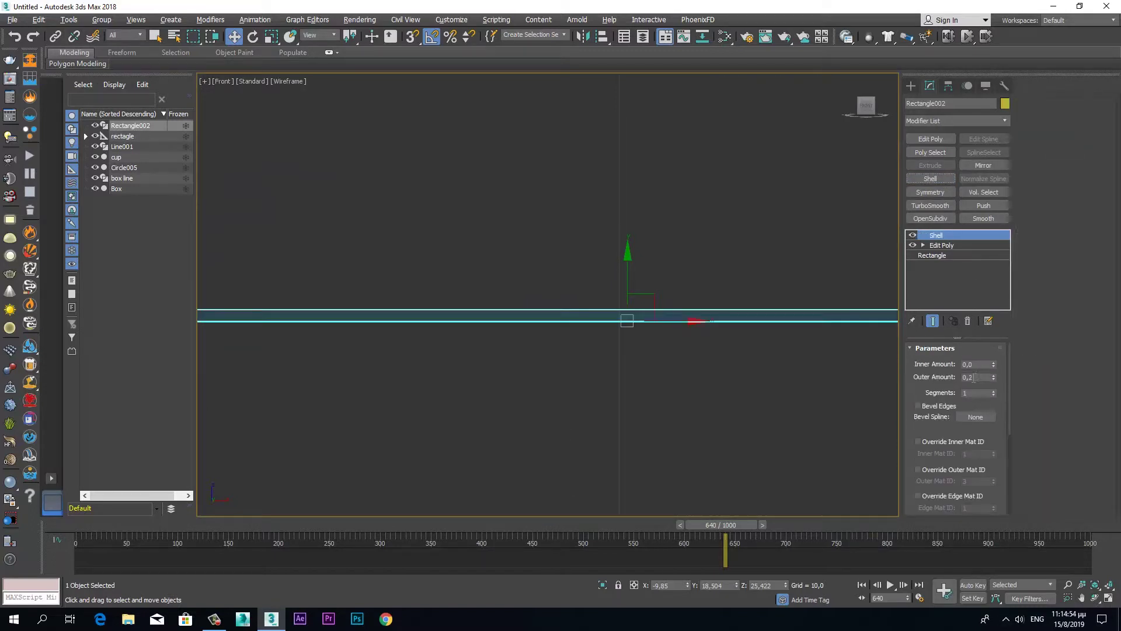
double_click(969, 377)
type("0")
key("Return")
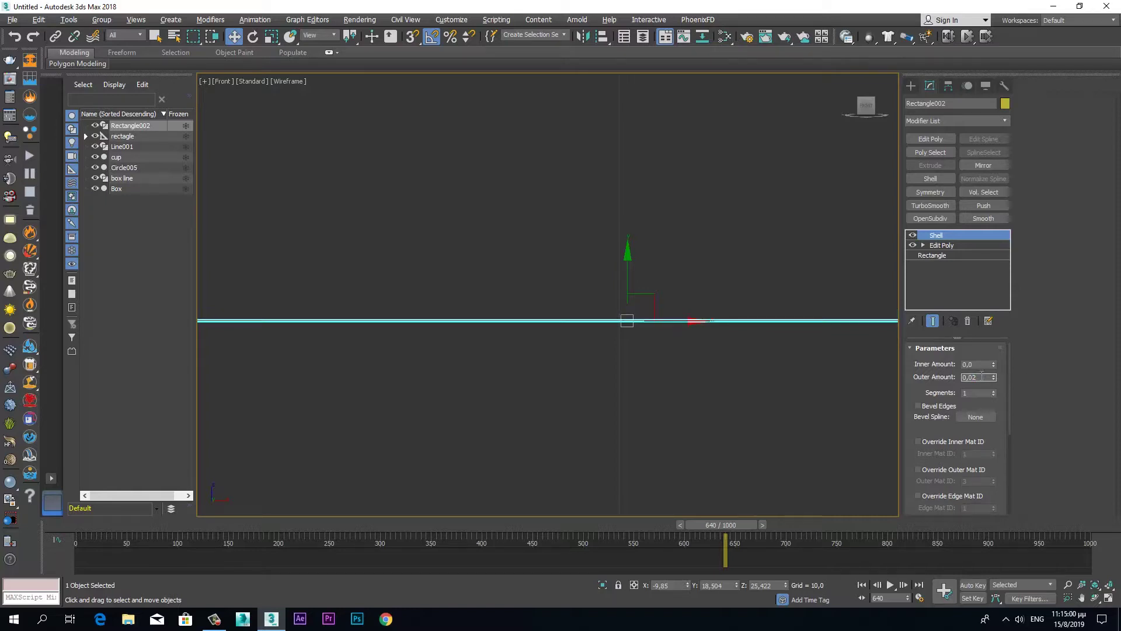
type("1")
key("Return")
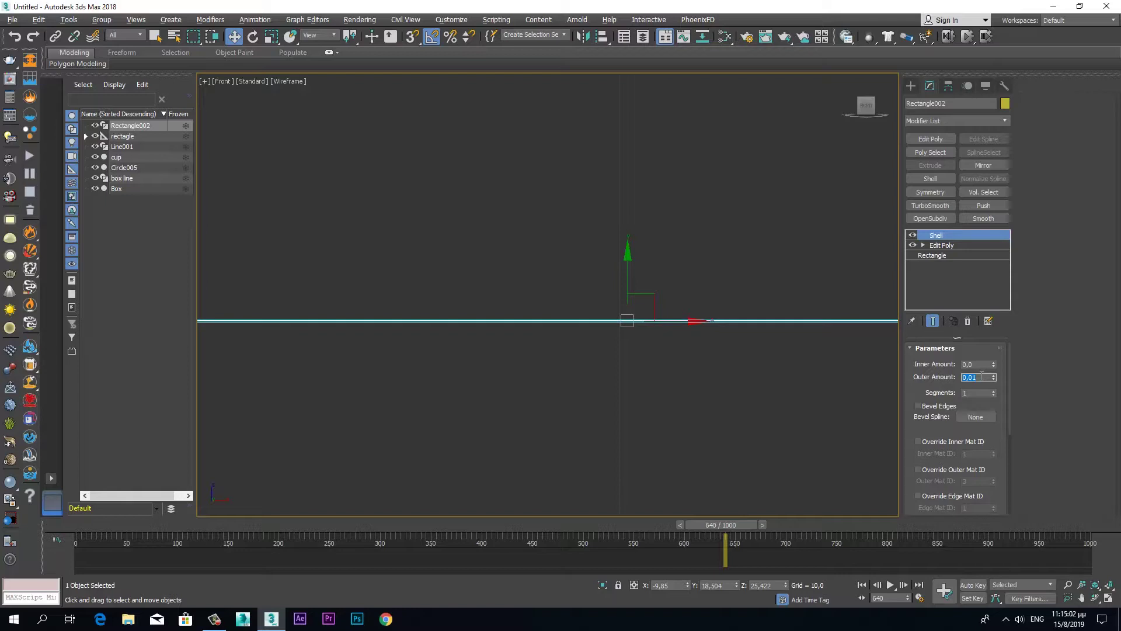
Add a second Edit Poly modifier above the Shell.
left_click(923, 137)
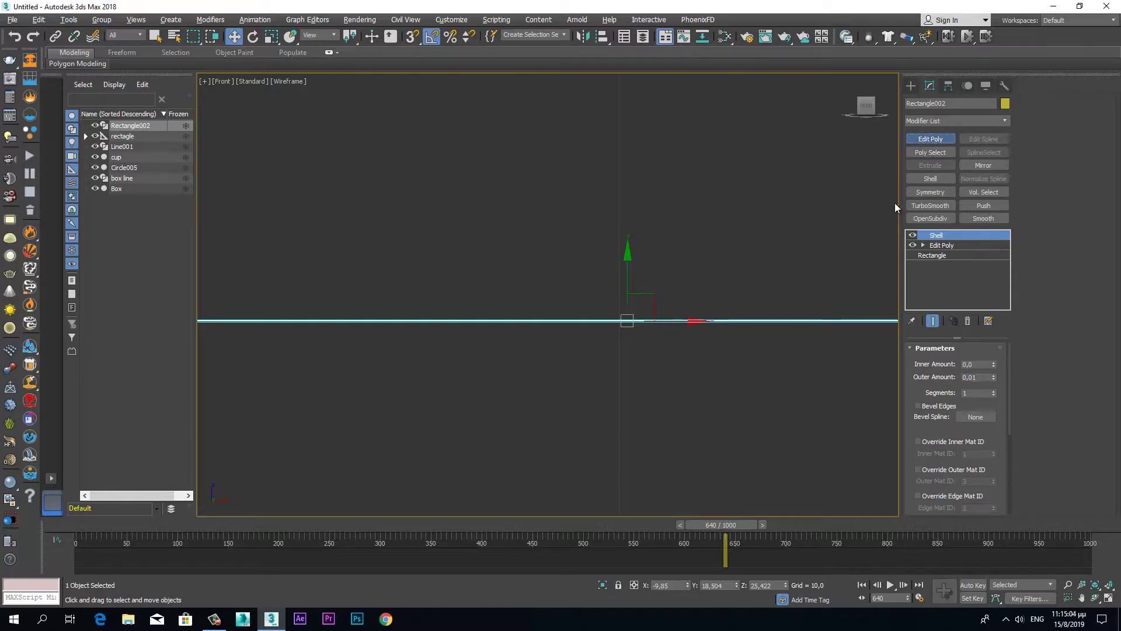
key("alt+w")
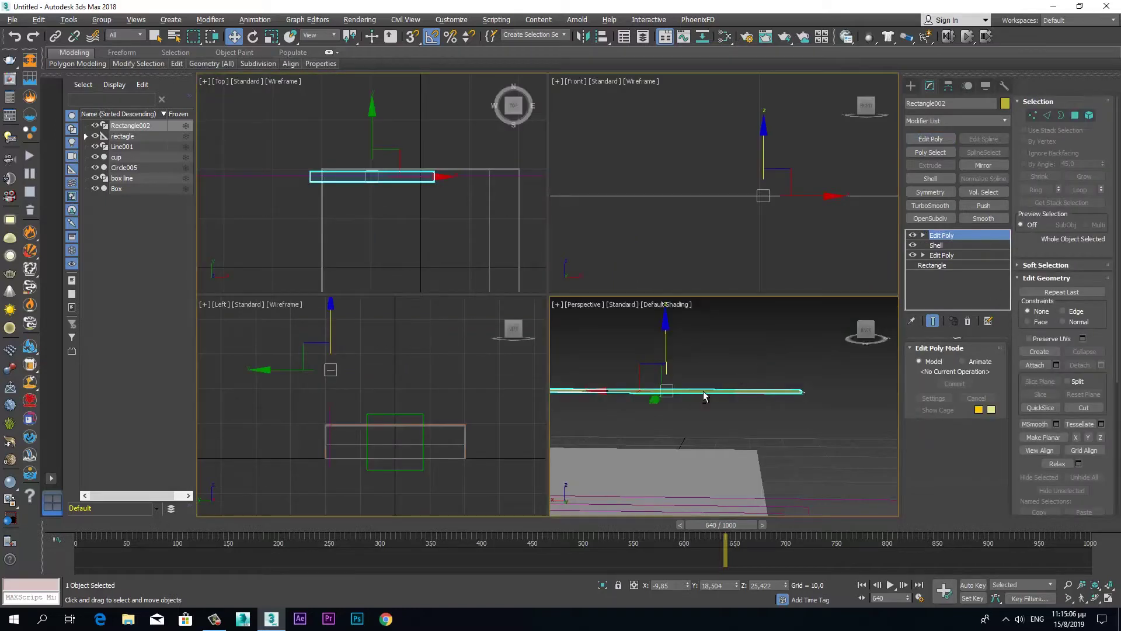
key("alt+w")
mouse_move(700, 327)
middle_mouse_down("alt")
mouse_move(696, 342)
mouse_move(738, 348)
middle_mouse_up("alt")
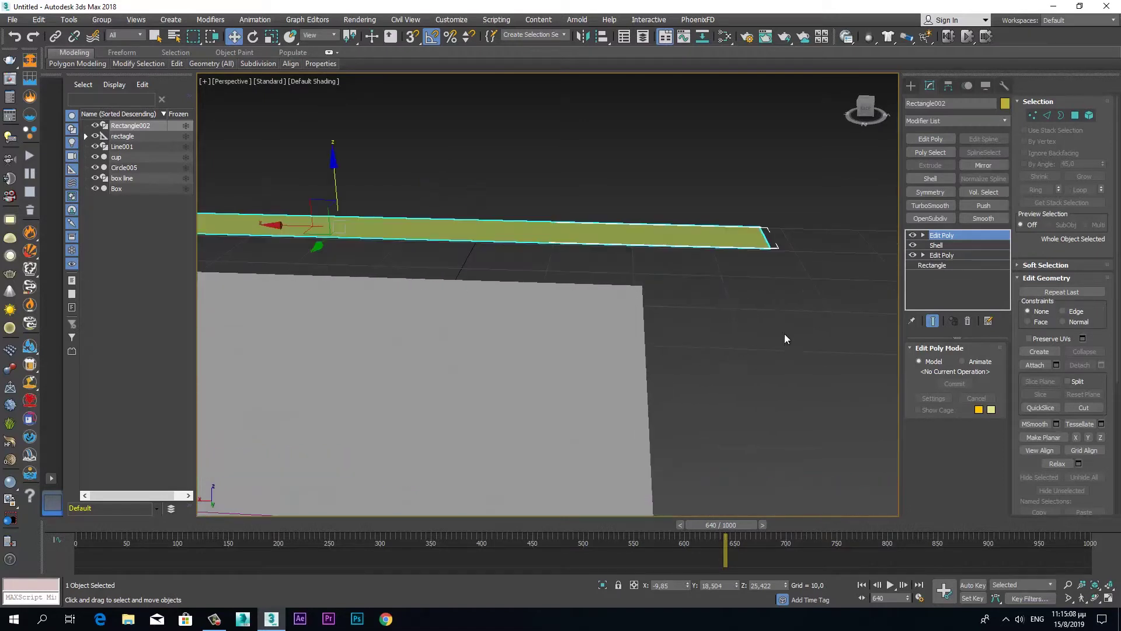
left_click(1047, 116)
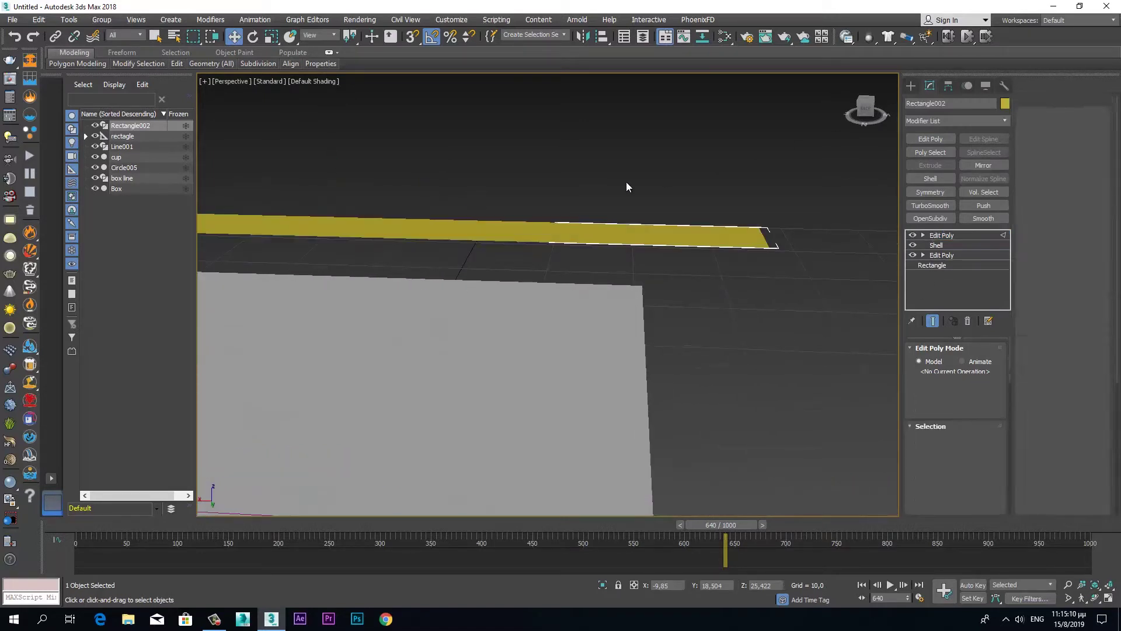
Select the strip's long edge loop and trial the Connect settings, then cancel.
double_click(563, 235)
right_click(570, 237)
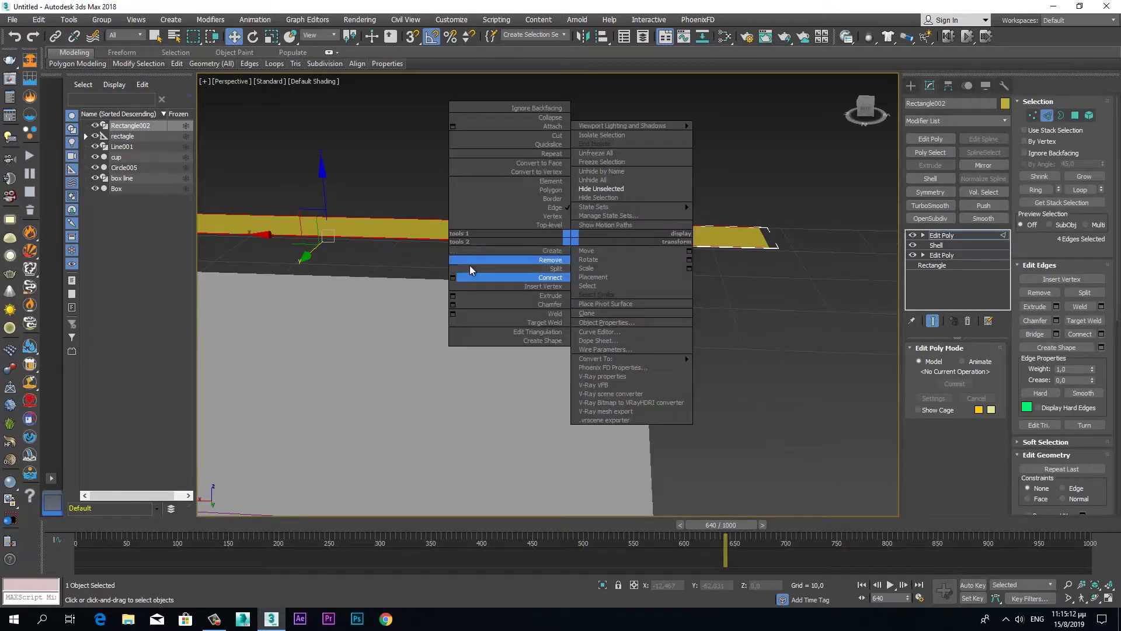
left_click(454, 278)
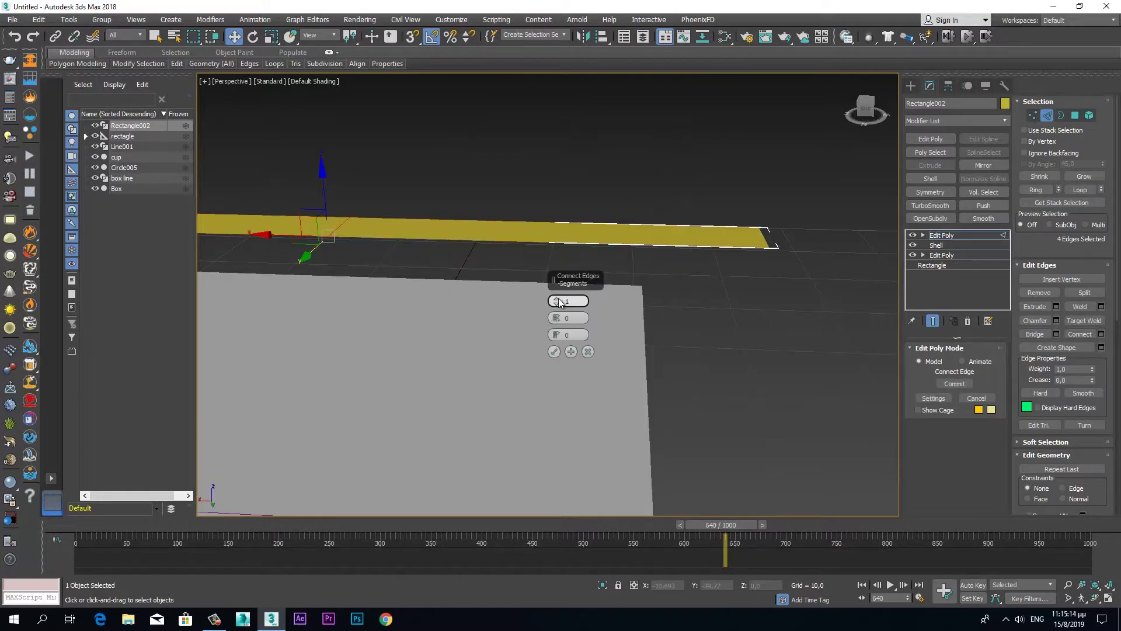
mouse_move(558, 299)
left_mouse_down()
mouse_move(580, 75)
mouse_move(556, 274)
left_mouse_up()
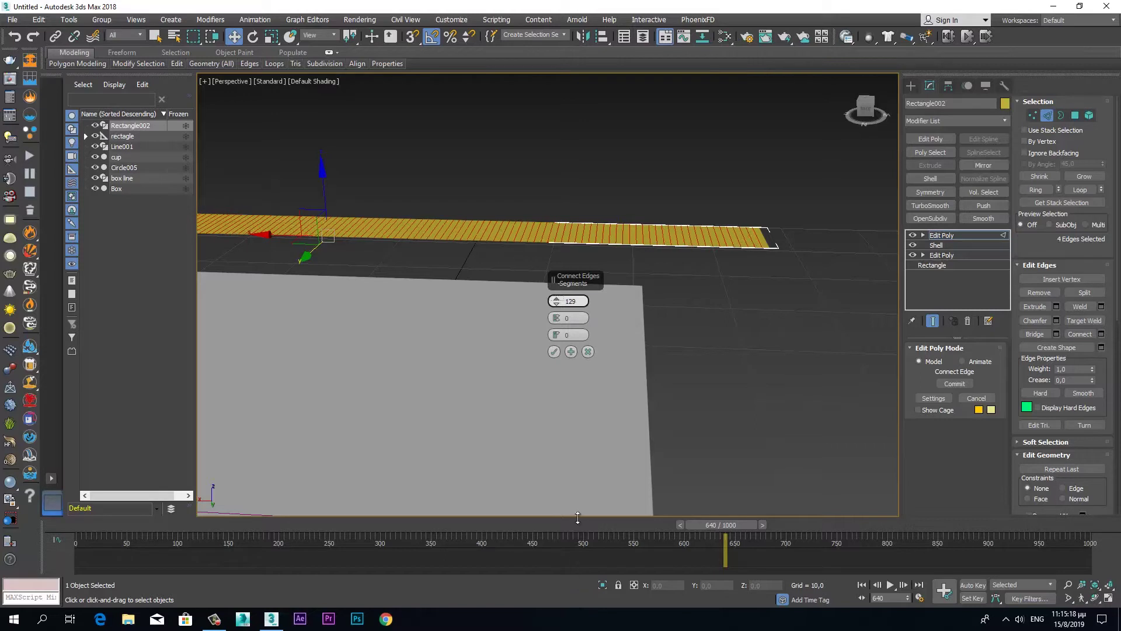
left_click_drag(547, 193, 574, 338)
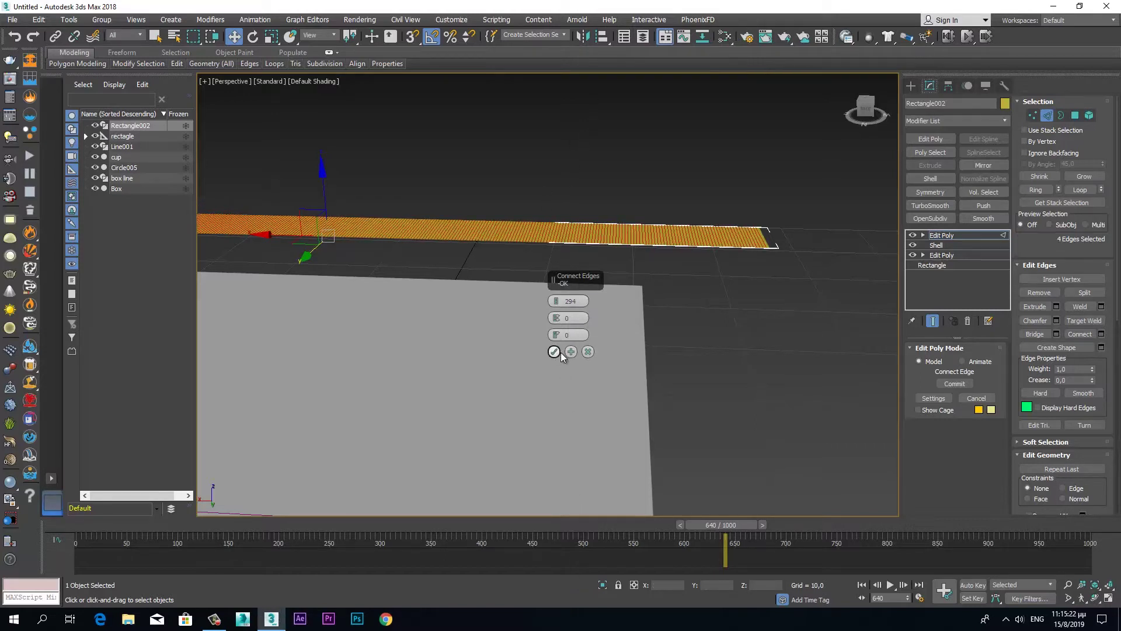
left_click(509, 306)
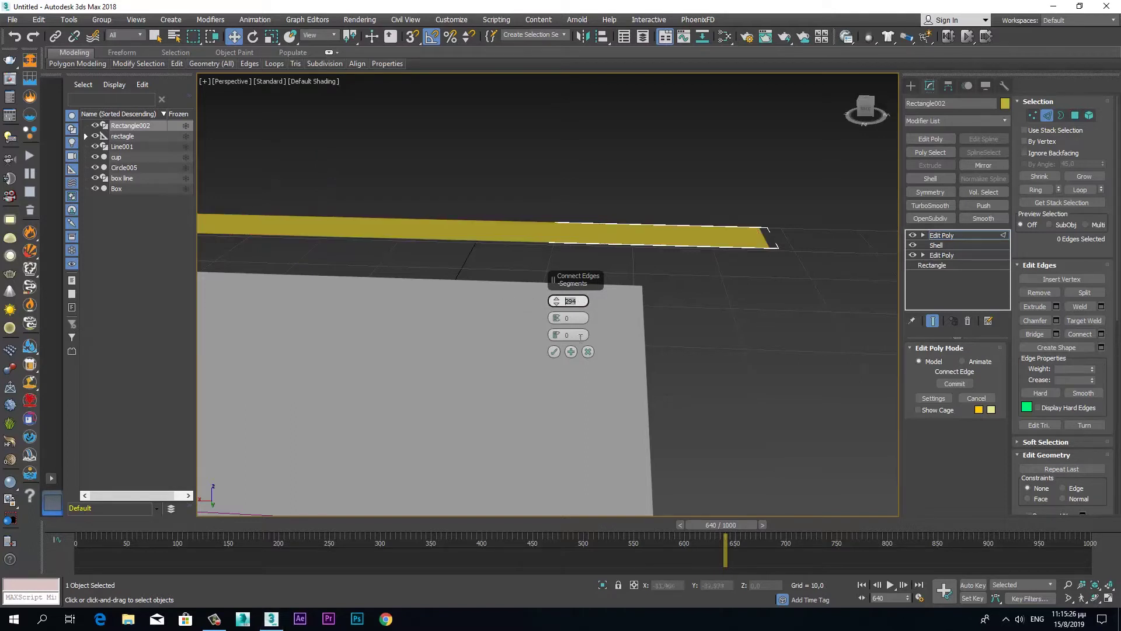
left_click(589, 352)
Reselect the long edges and connect them with 150 segments.
left_click(559, 244)
right_click(550, 236)
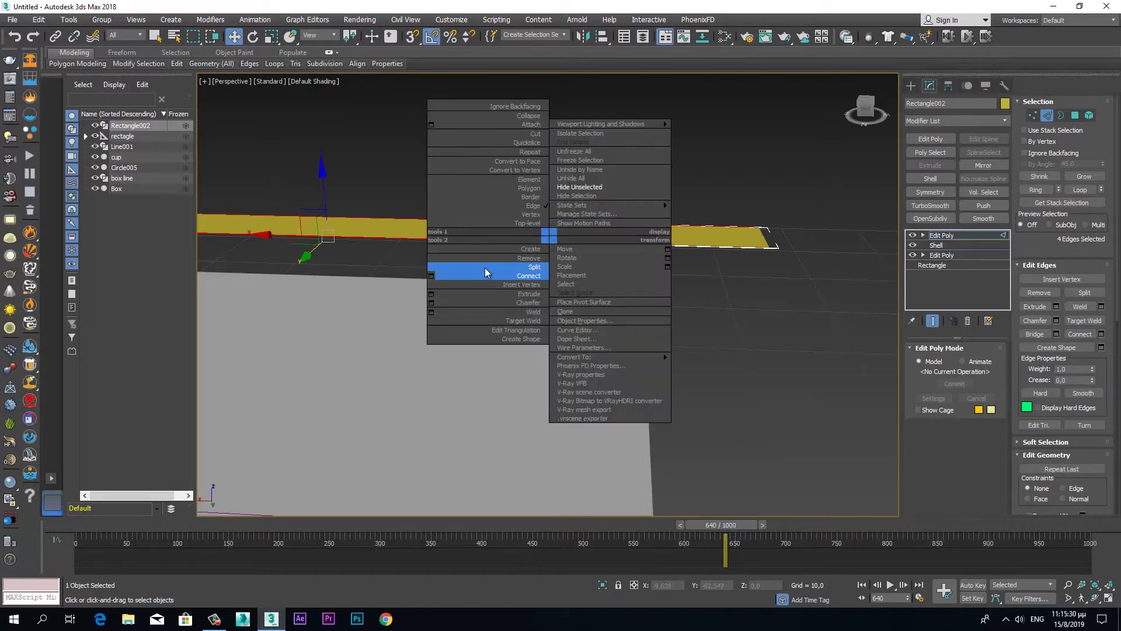
left_click(431, 276)
type("150")
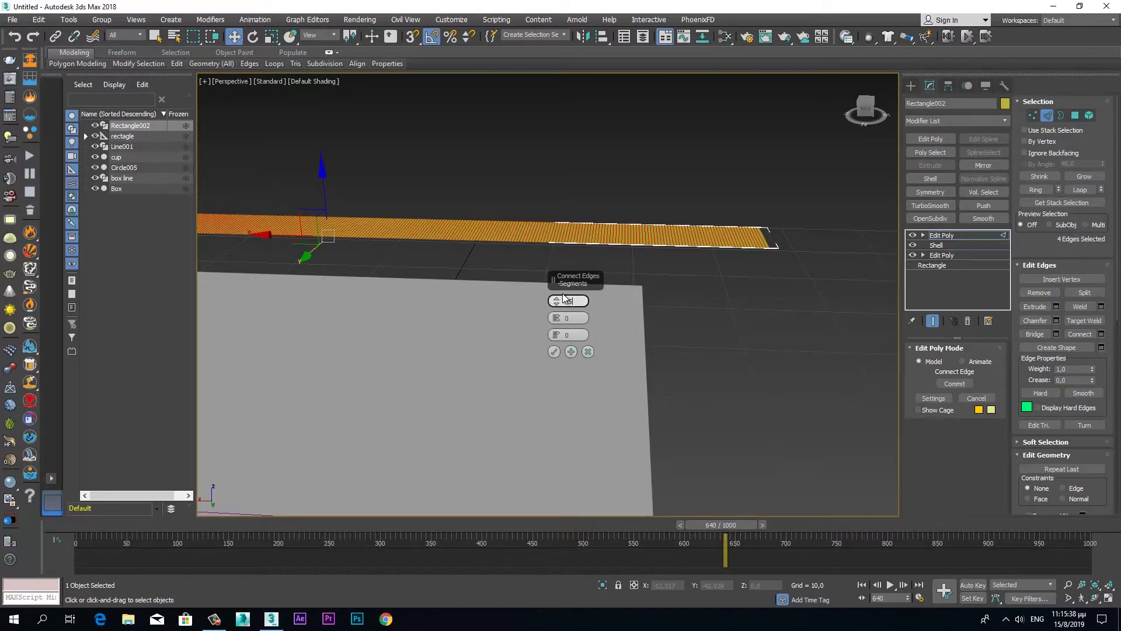
left_click(555, 353)
mouse_move(695, 403)
middle_mouse_down("alt")
mouse_move(718, 395)
mouse_move(748, 430)
middle_mouse_up("alt")
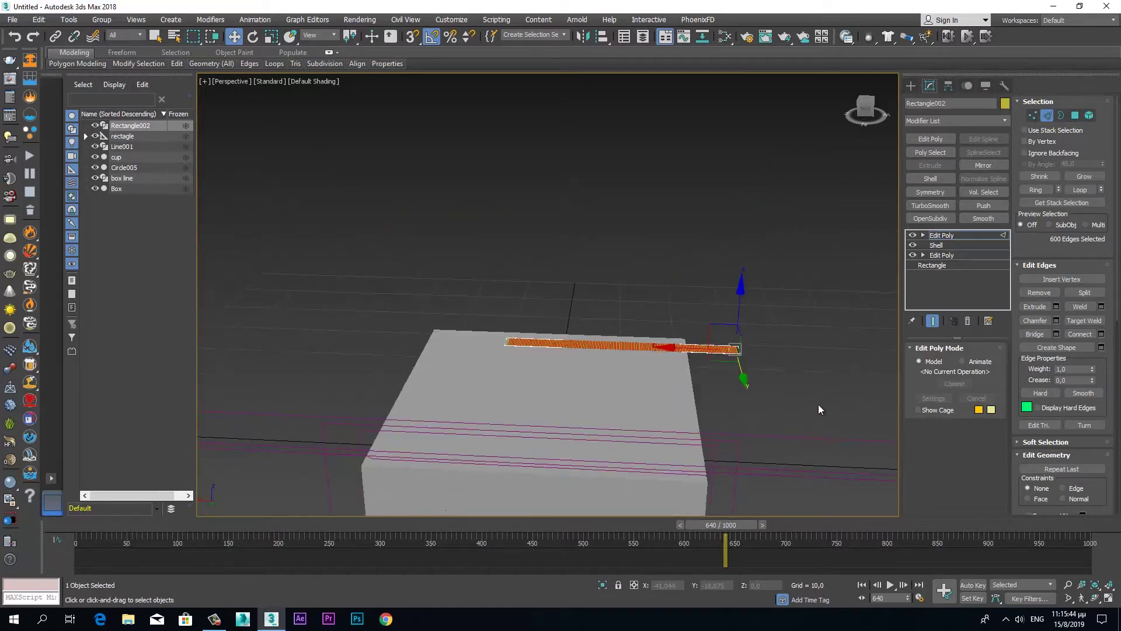
left_click(1048, 115)
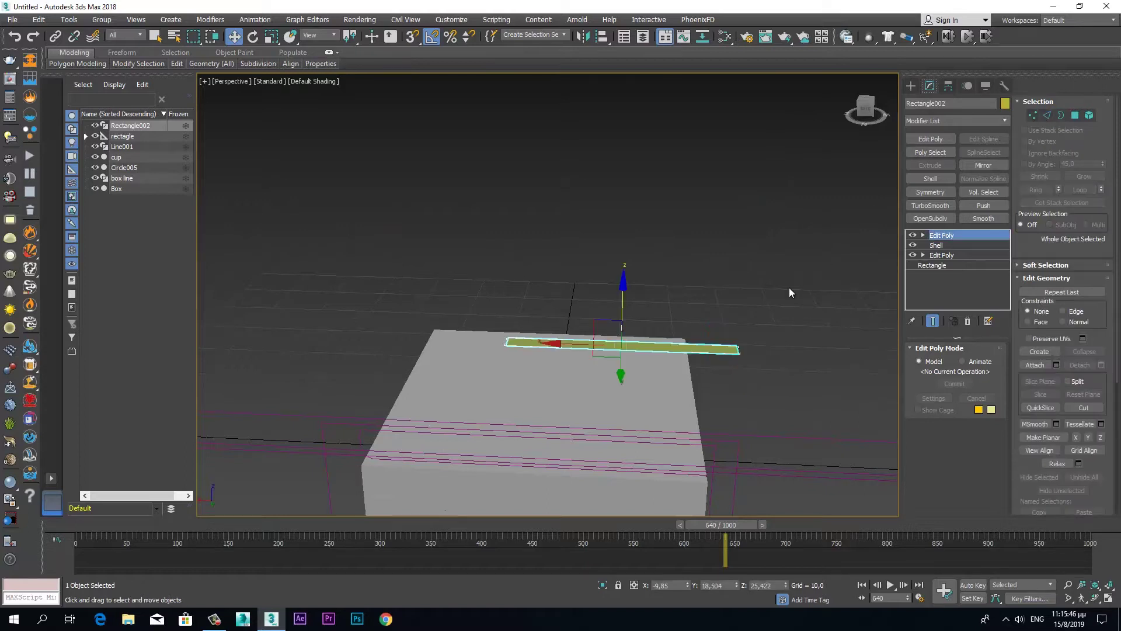
Convert Rectangle002 to Editable Poly and add Path Deform Binding (WSM) with Line001 as path.
right_click(676, 345)
mouse_move(710, 463)
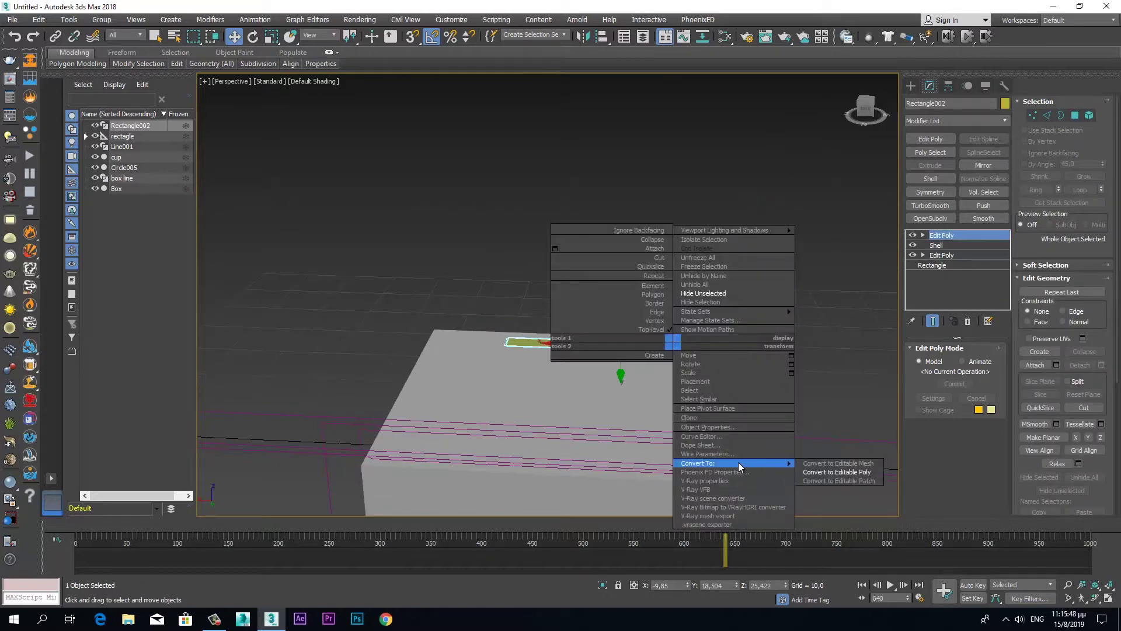
left_click(824, 472)
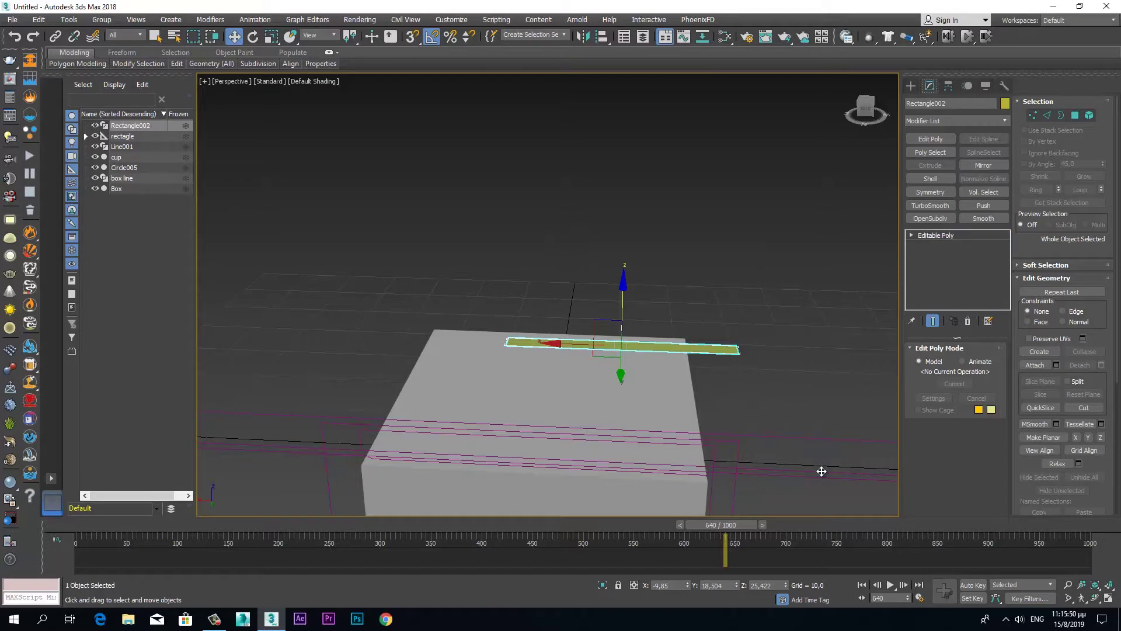
left_click(1005, 120)
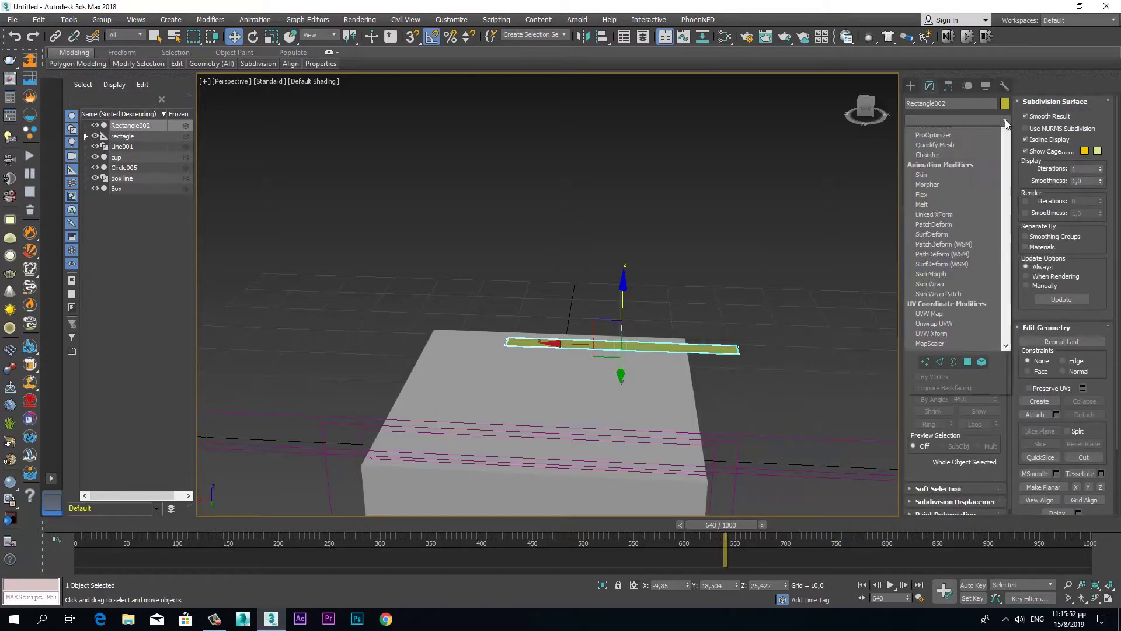
key("p")
key("o")
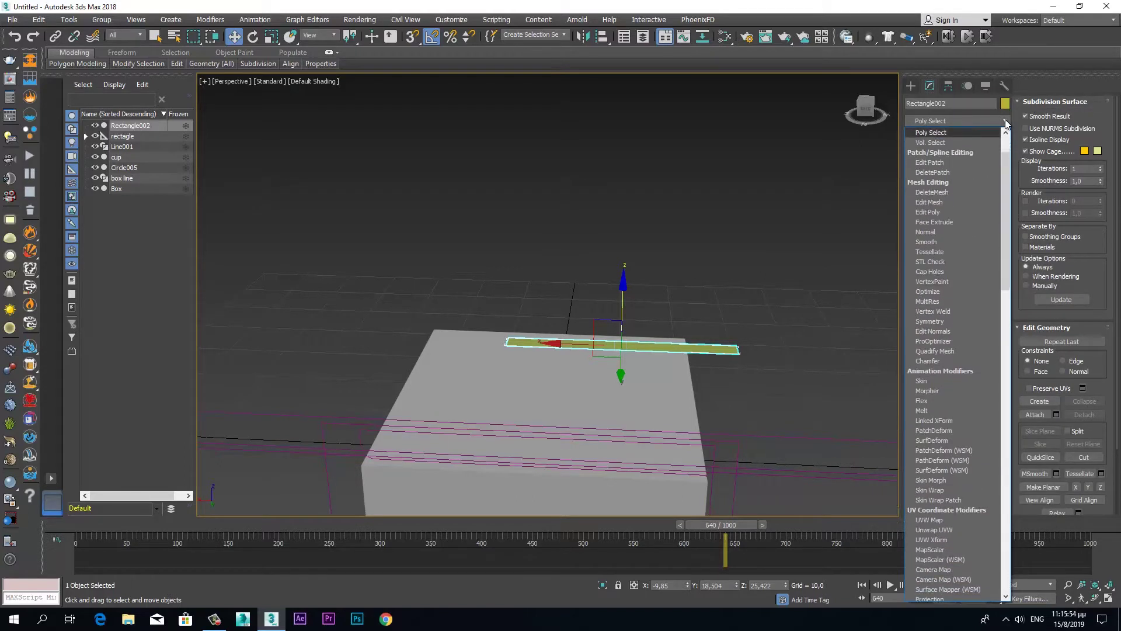
key("p")
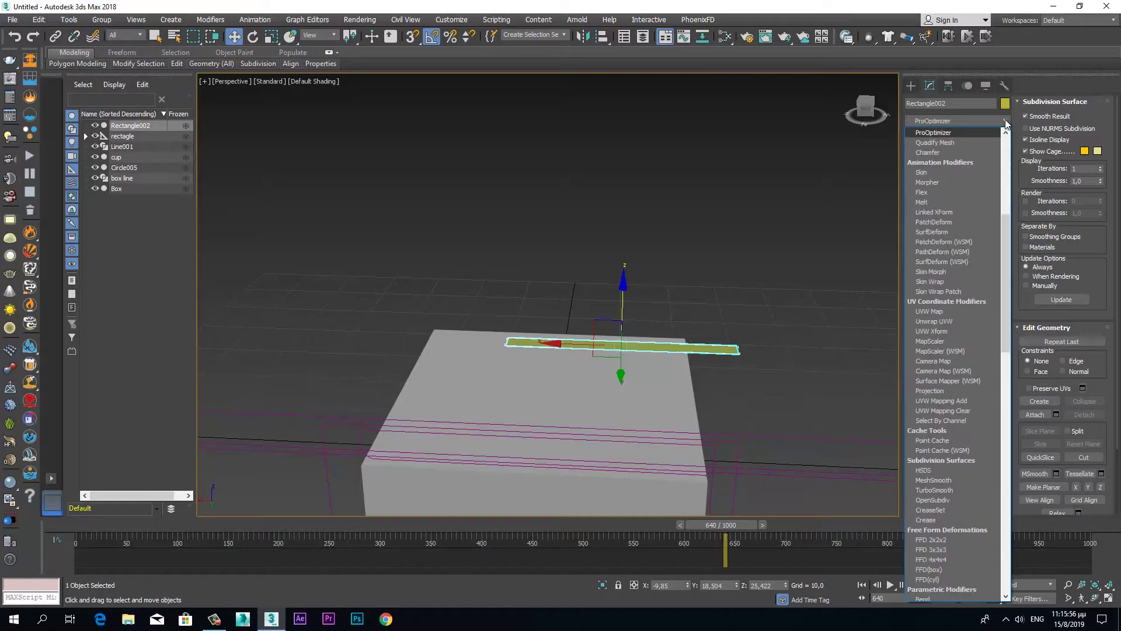
left_click(956, 254)
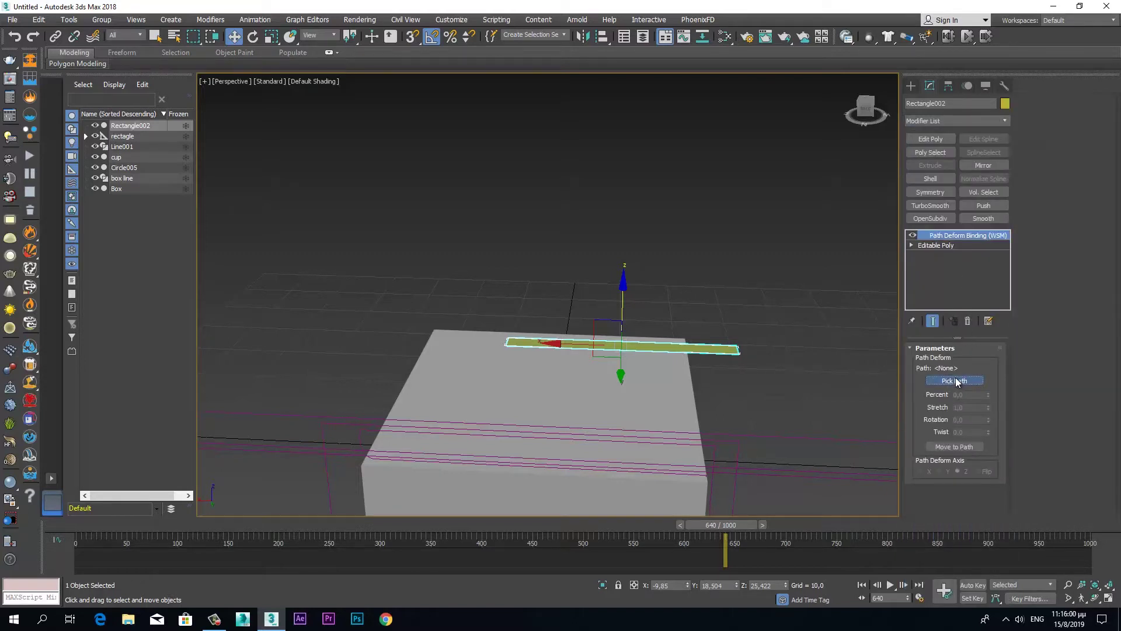
left_click(955, 379)
left_click(833, 437)
Orbit around the box and scrub to frame 569 to preview the strip bending.
key("w")
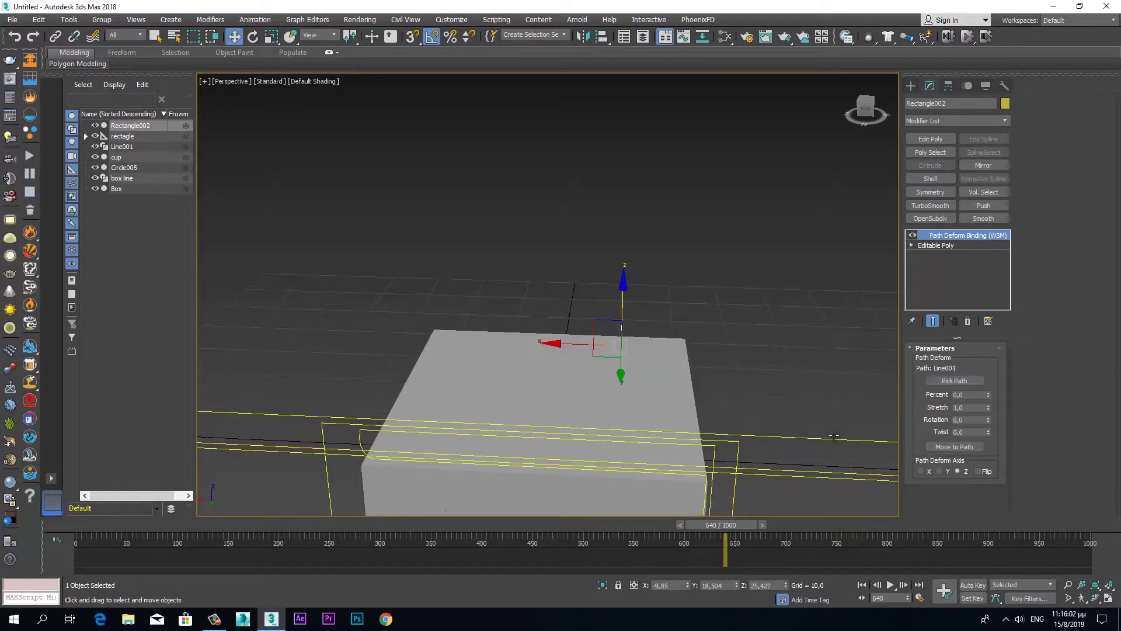
mouse_move(801, 368)
middle_mouse_down("alt")
mouse_move(751, 306)
mouse_move(812, 356)
middle_mouse_up("alt")
left_click(954, 446)
mouse_move(728, 530)
left_mouse_down()
mouse_move(423, 535)
mouse_move(676, 531)
mouse_move(679, 513)
left_mouse_up()
key("w")
mouse_move(660, 456)
middle_mouse_down("alt")
mouse_move(478, 430)
mouse_move(400, 444)
middle_mouse_up("alt")
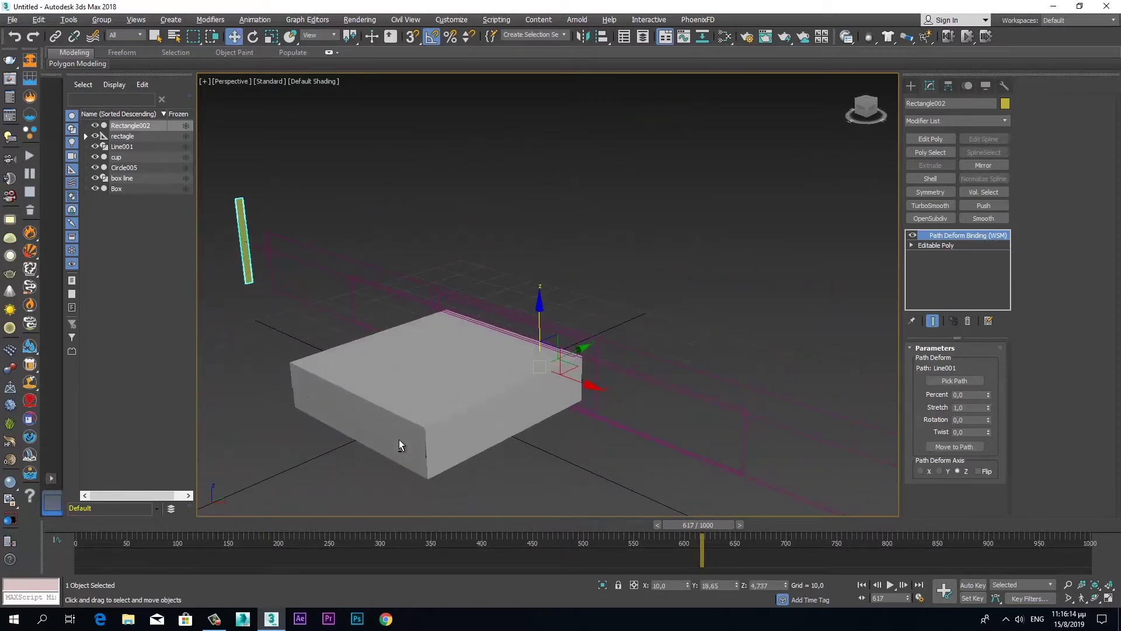
mouse_move(686, 528)
left_mouse_down()
mouse_move(818, 518)
mouse_move(555, 527)
left_mouse_up()
key("w")
middle_click_drag(539, 505, 550, 471, "alt")
scroll(585, 445, "down", 3)
left_click_drag(583, 527, 685, 521)
Slide the strip along Line001 to about 25.5 percent, lying flat on the path.
key("w")
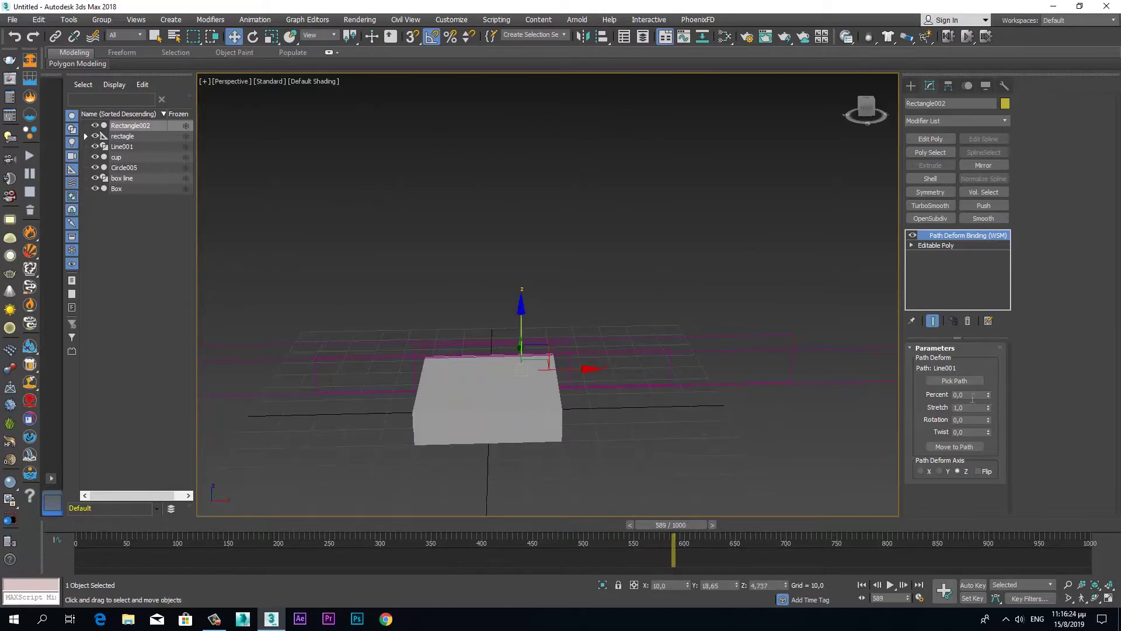
left_click_drag(991, 396, 994, 381)
left_click(921, 471)
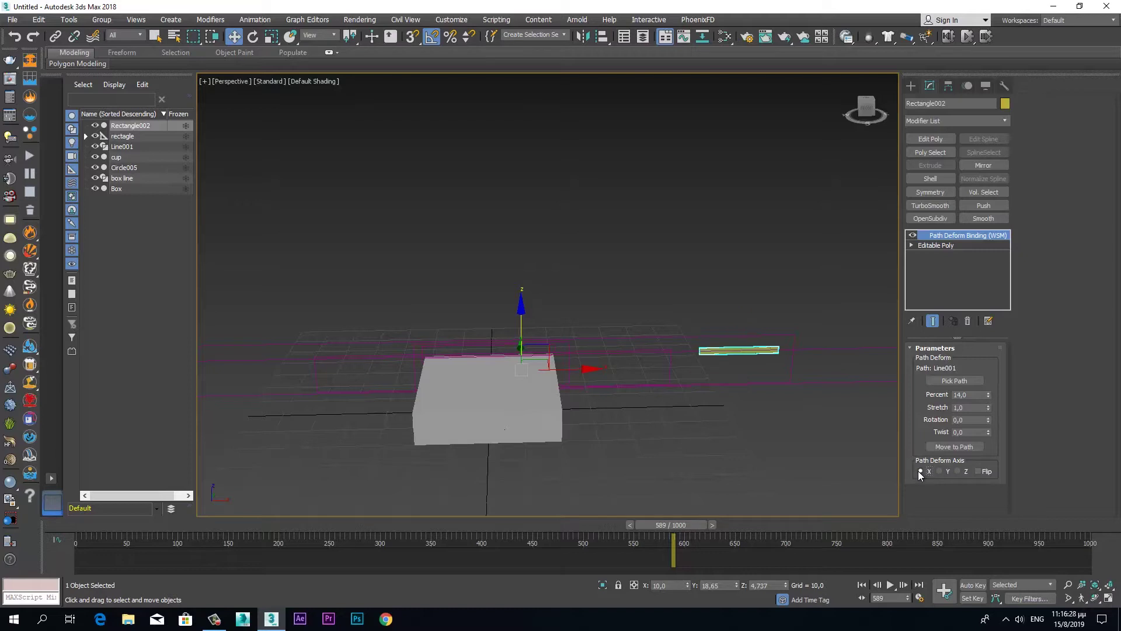
left_click_drag(988, 396, 987, 348)
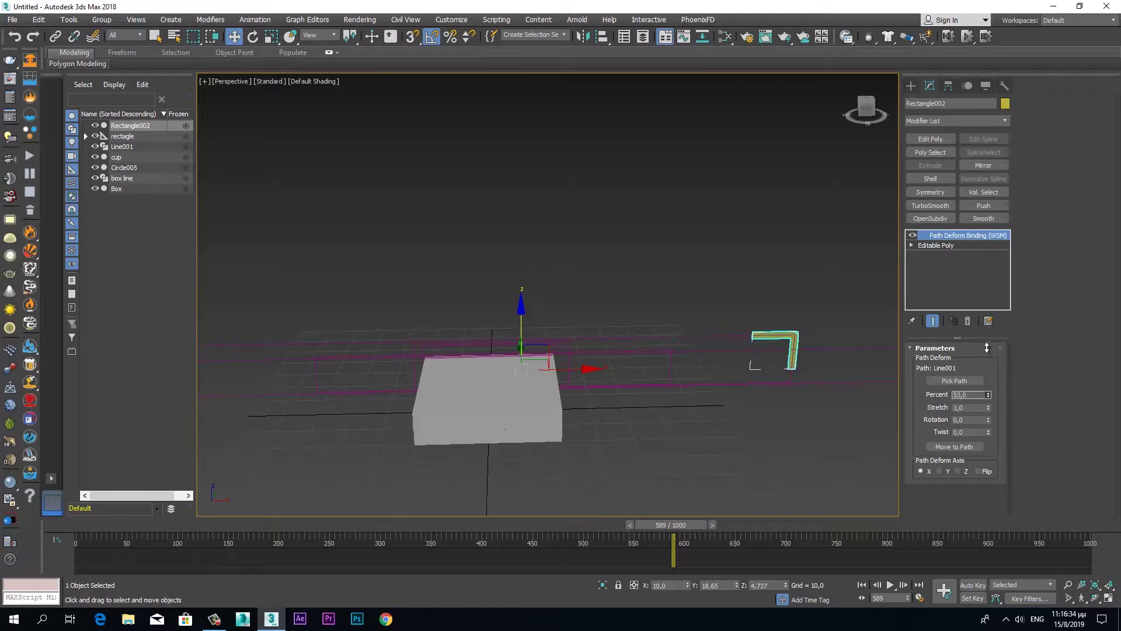
Set Path Deform Rotation to 90 and push Percent to about 99 over the box edge.
left_click(970, 420)
type("90")
key("Return")
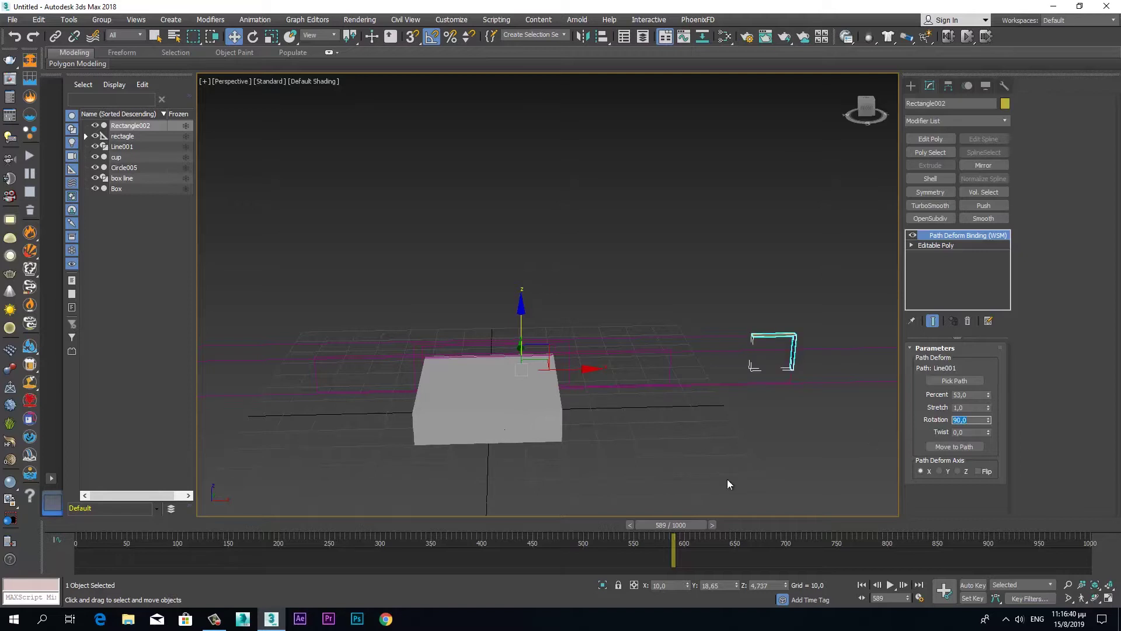
left_click_drag(678, 526, 728, 526)
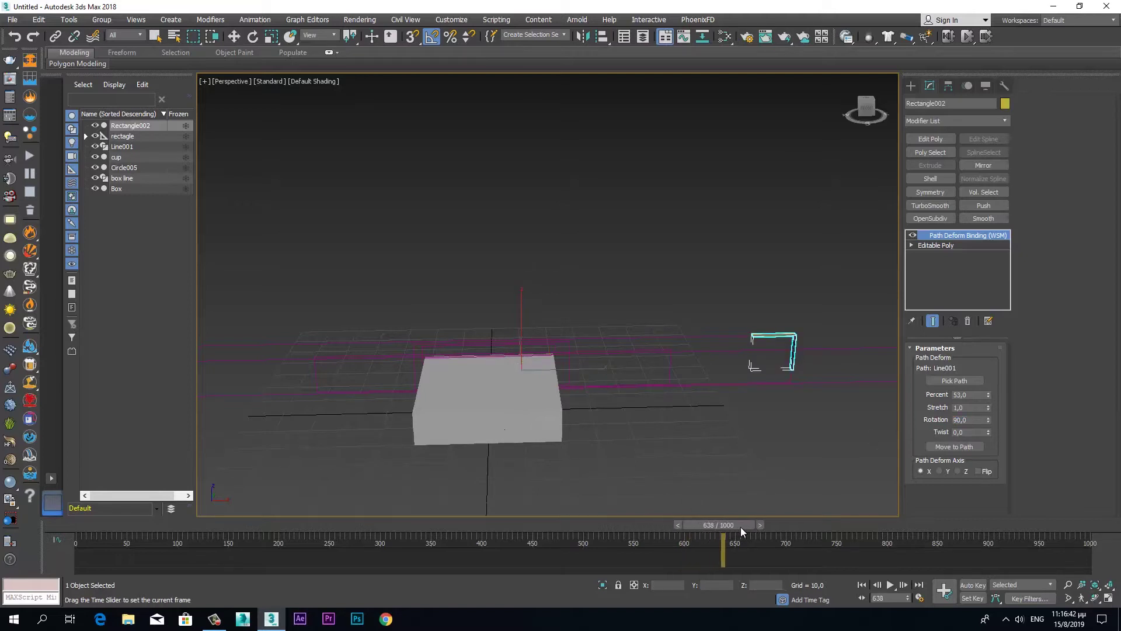
mouse_move(648, 450)
middle_mouse_down("alt")
mouse_move(613, 430)
mouse_move(628, 427)
middle_mouse_up("alt")
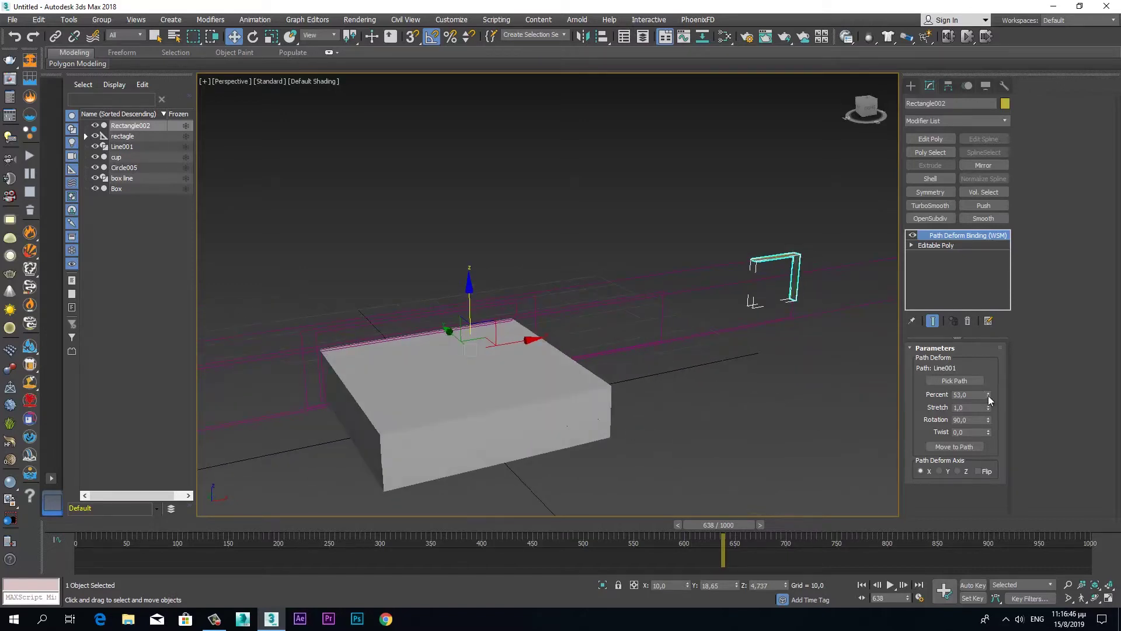
left_click_drag(991, 396, 993, 341)
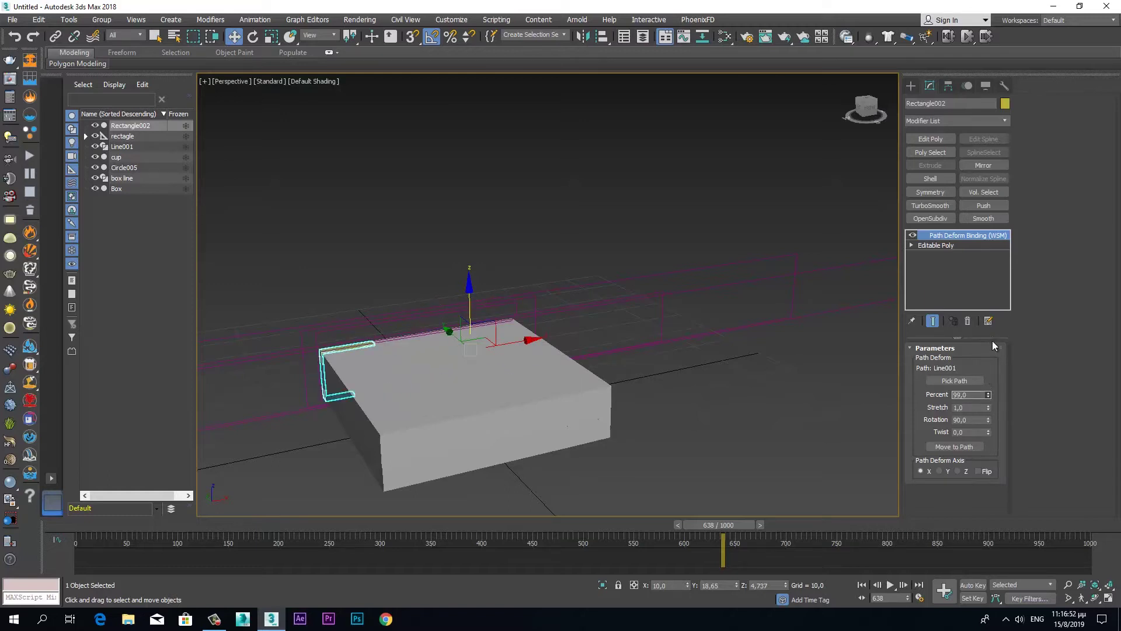
left_click(988, 393)
left_click(988, 397)
middle_click_drag(580, 418, 505, 438, "alt")
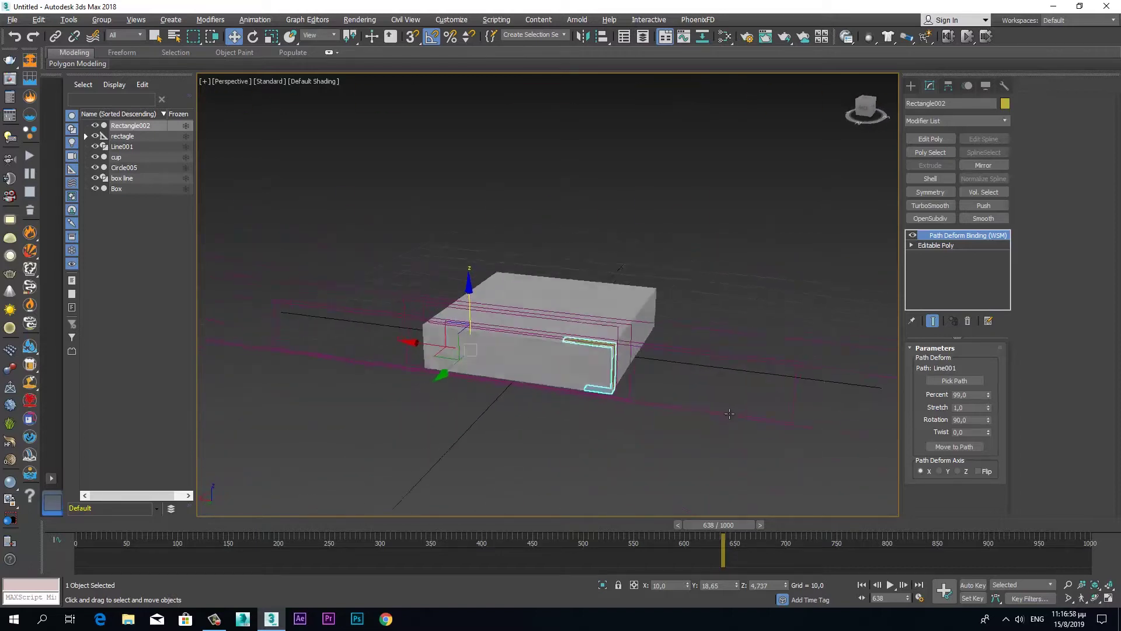
scroll(506, 438, "up", 3)
mouse_move(505, 438)
middle_mouse_down("alt")
mouse_move(562, 422)
mouse_move(553, 437)
middle_mouse_up("alt")
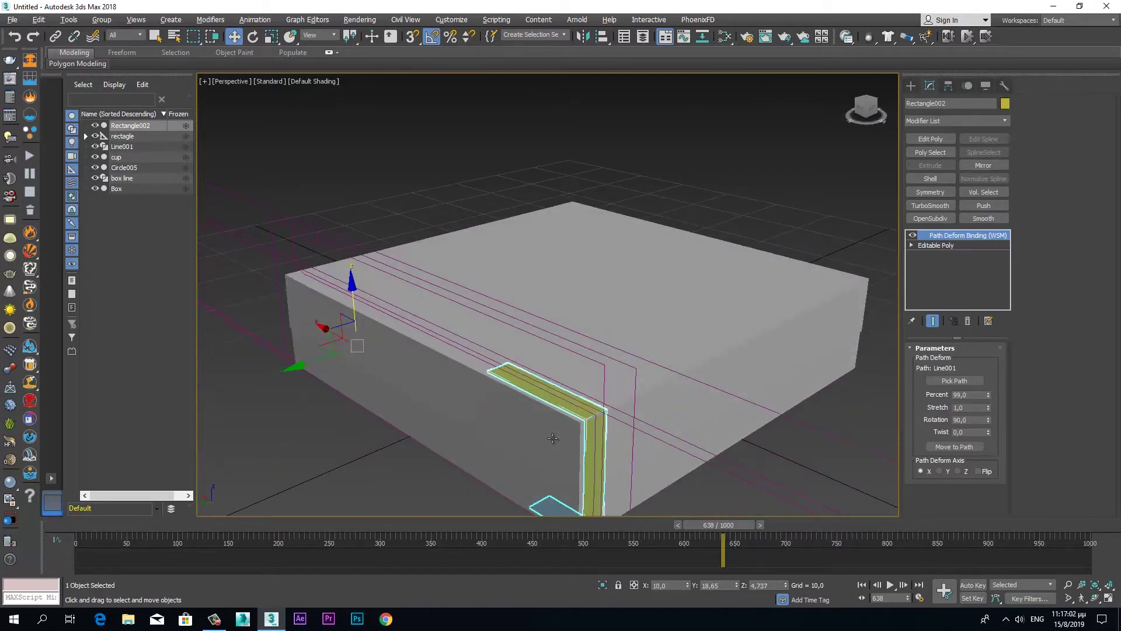
scroll(581, 429, "up", 5)
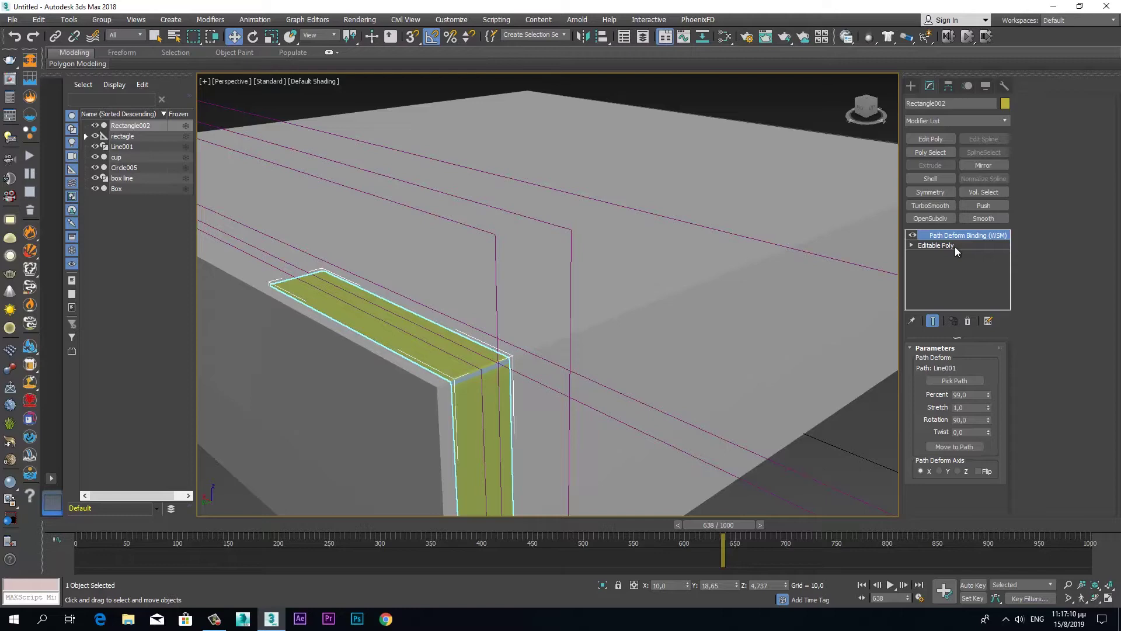
middle_click_drag(485, 410, 608, 357)
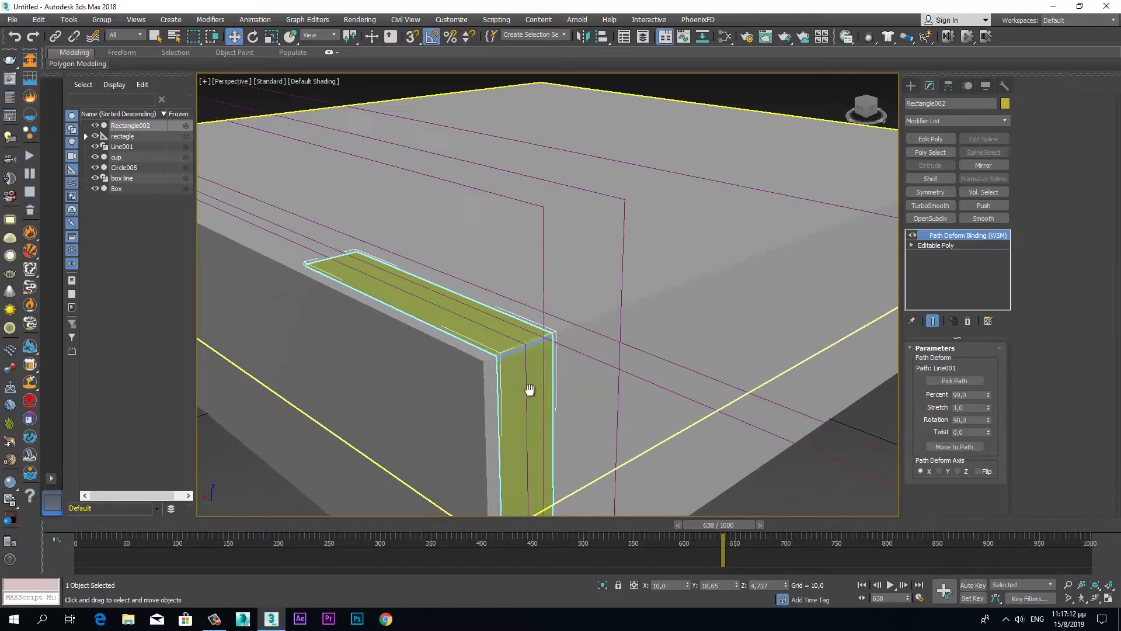
middle_click_drag(671, 430, 552, 364)
scroll(567, 370, "down", 5)
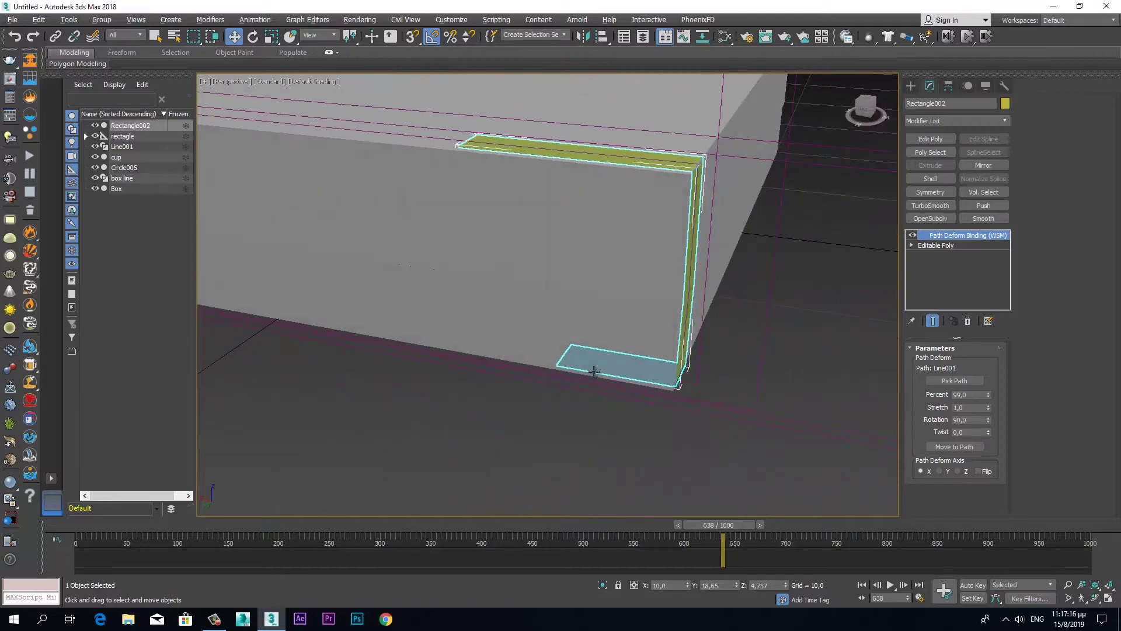
mouse_move(612, 358)
middle_mouse_down("alt")
mouse_move(606, 376)
mouse_move(642, 377)
mouse_move(663, 345)
mouse_move(603, 341)
mouse_move(601, 375)
middle_mouse_up("alt")
With Auto Key on, reset the strip's path Percent to 0 at frame 0.
scroll(700, 403, "up", 1)
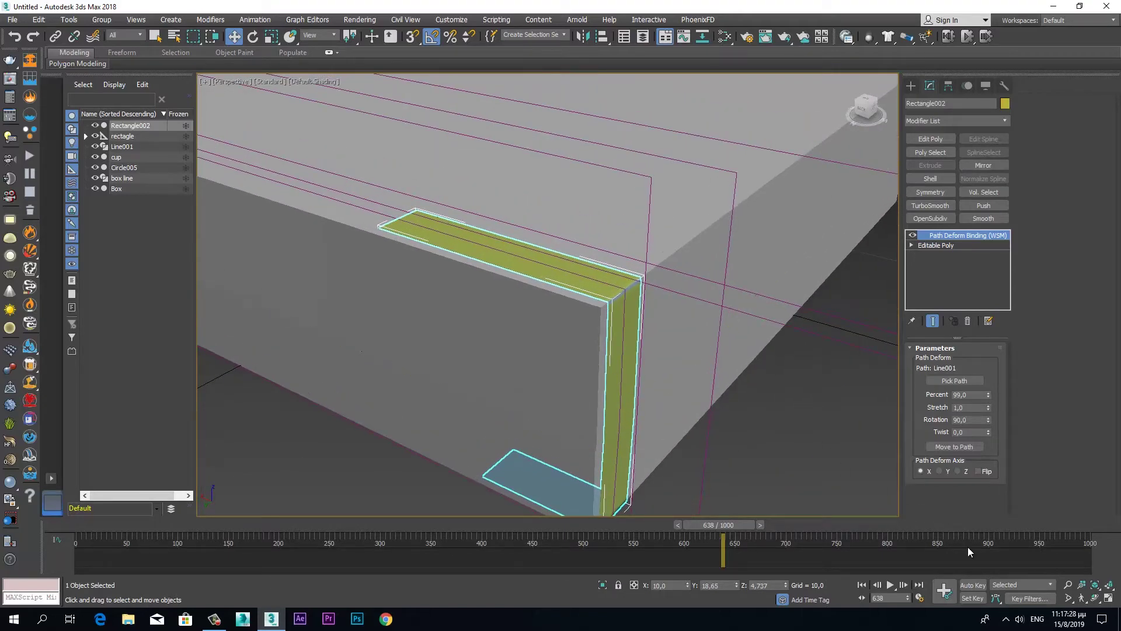
left_click(972, 585)
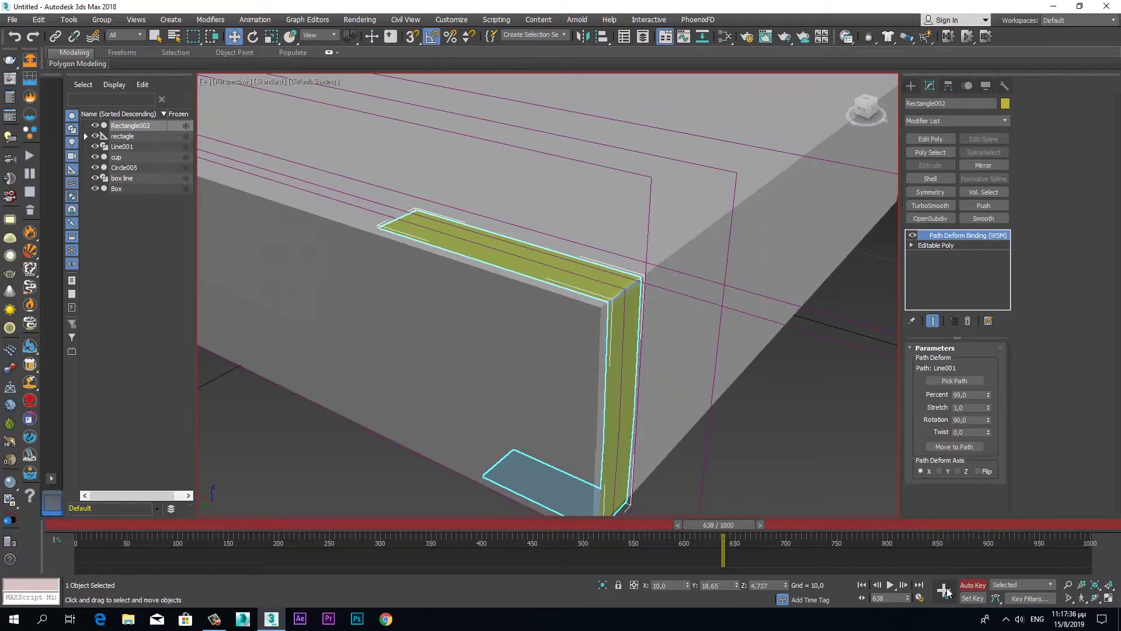
left_click(944, 590)
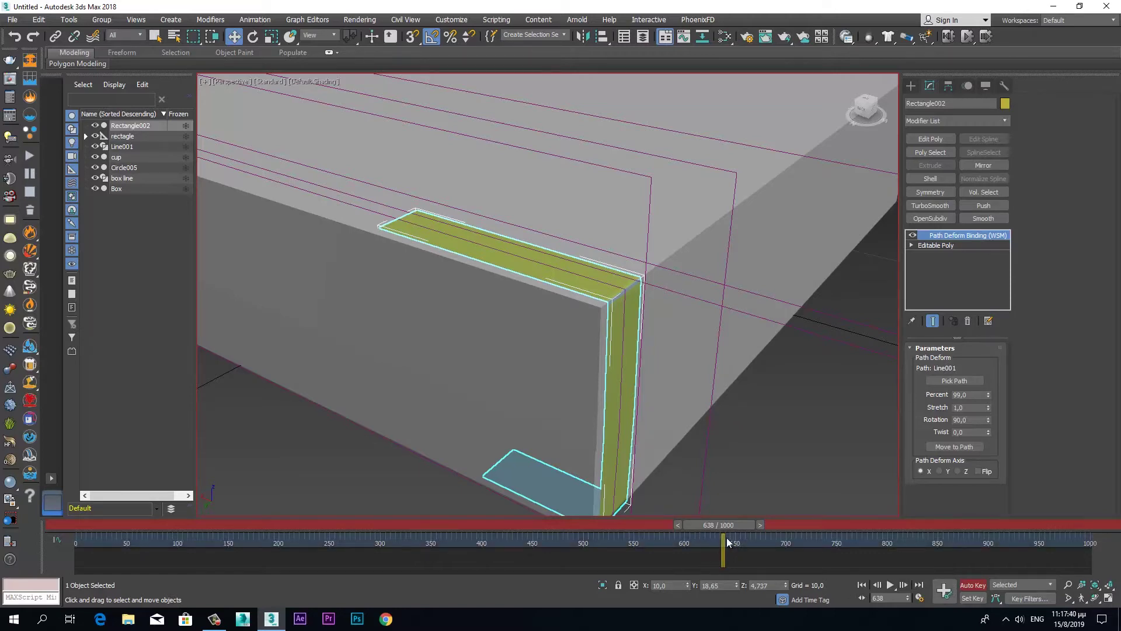
left_click_drag(740, 526, 111, 524)
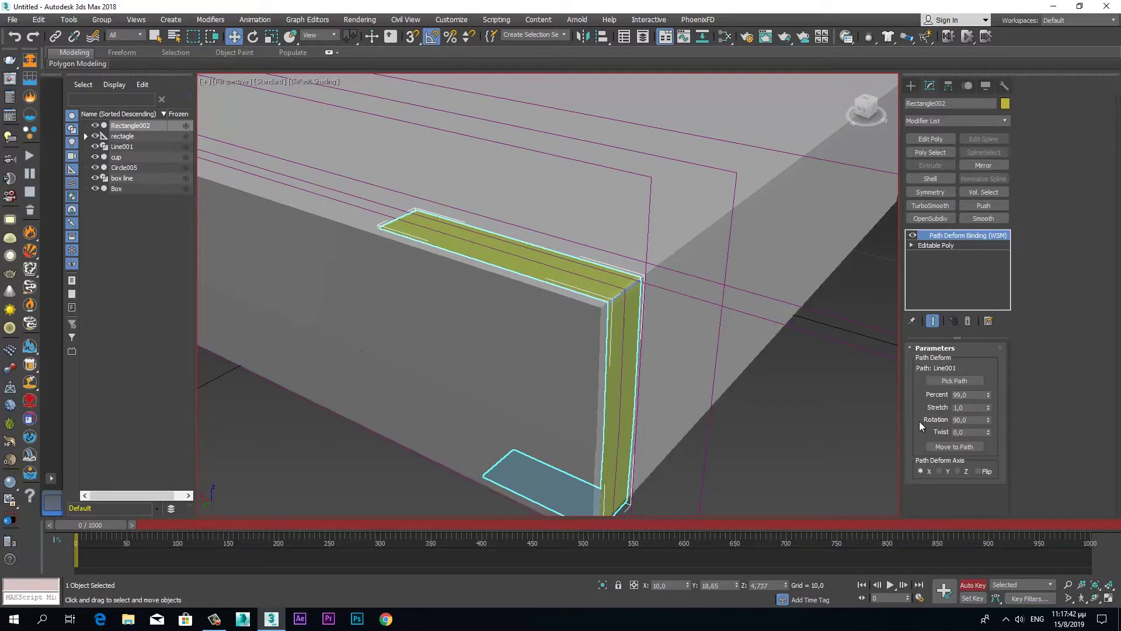
right_click(989, 394)
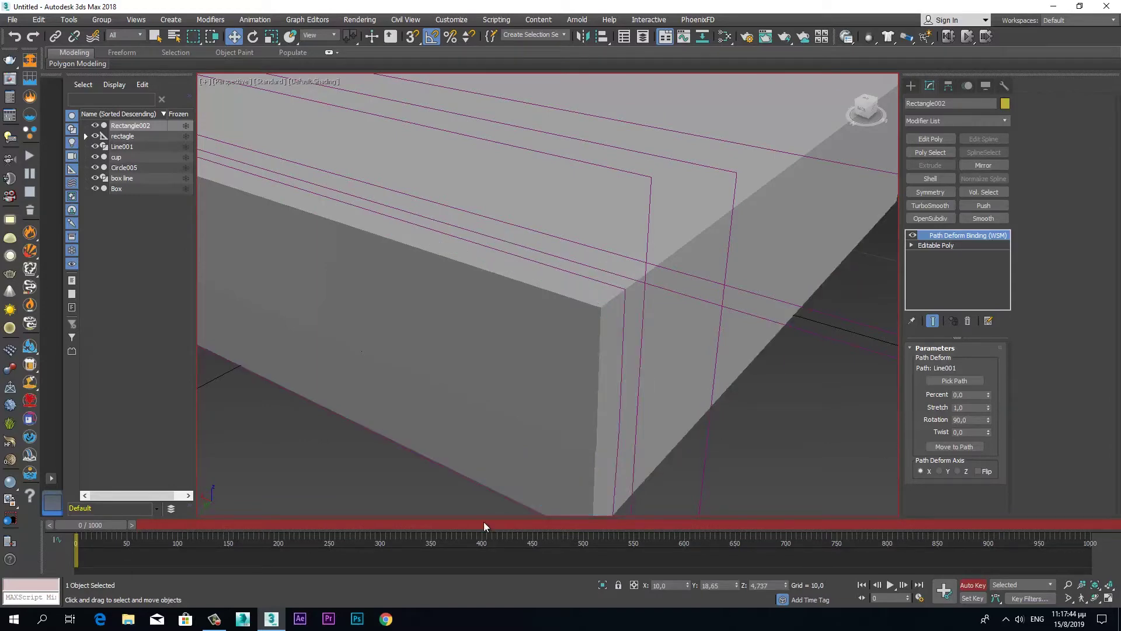
Key the path Percent at 99 on frame 700.
left_click_drag(108, 530, 798, 532)
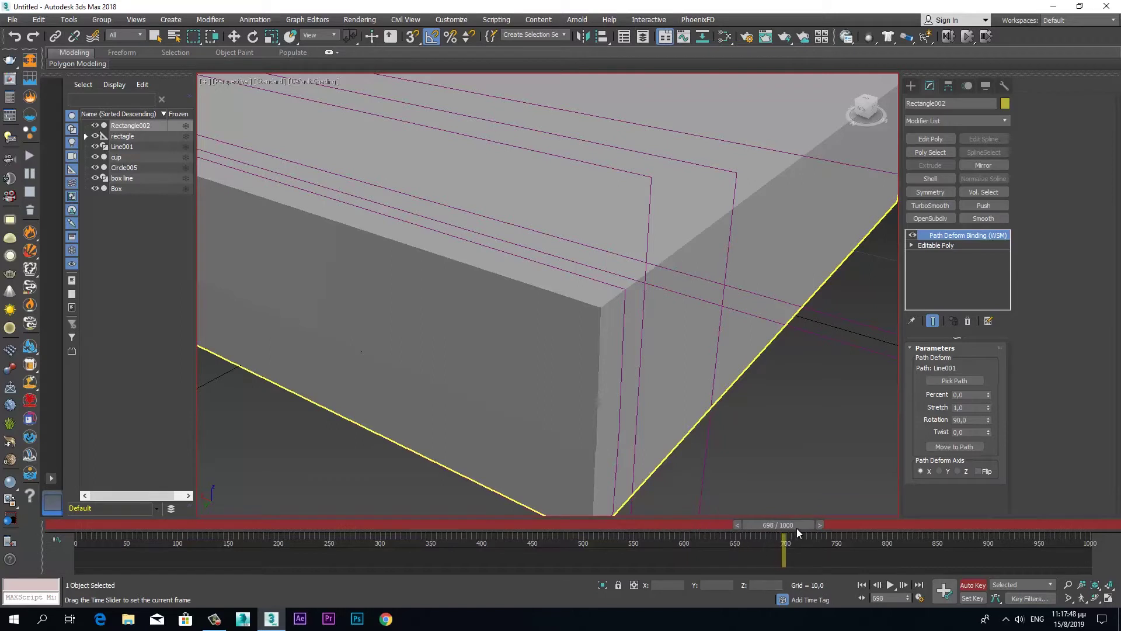
key("w")
left_click(821, 524)
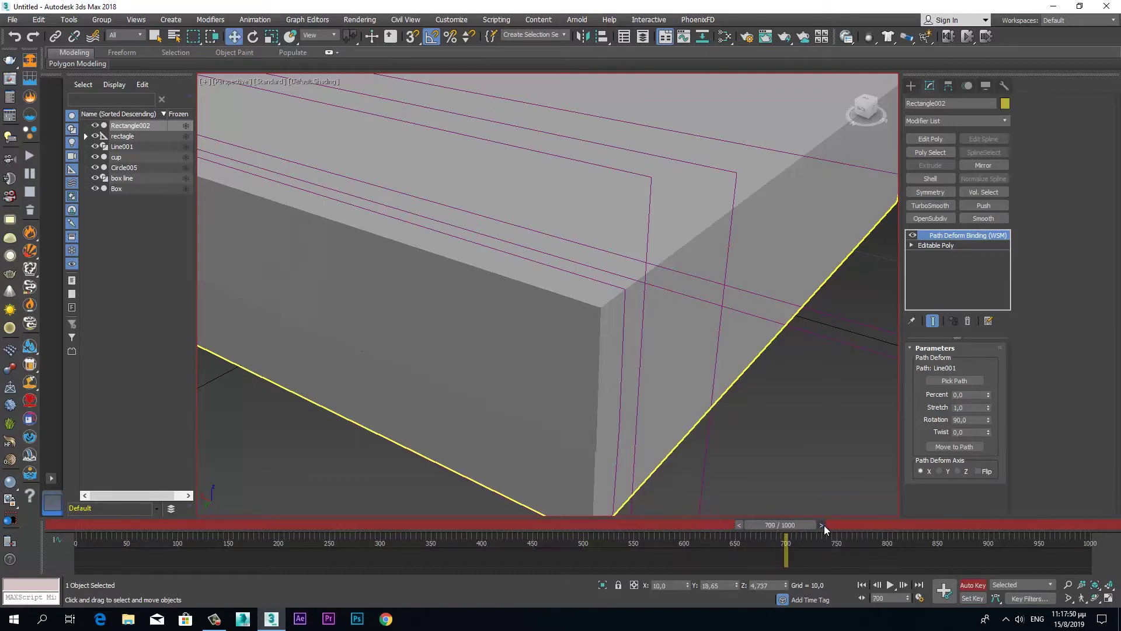
left_click(975, 394)
type("99")
key("Return")
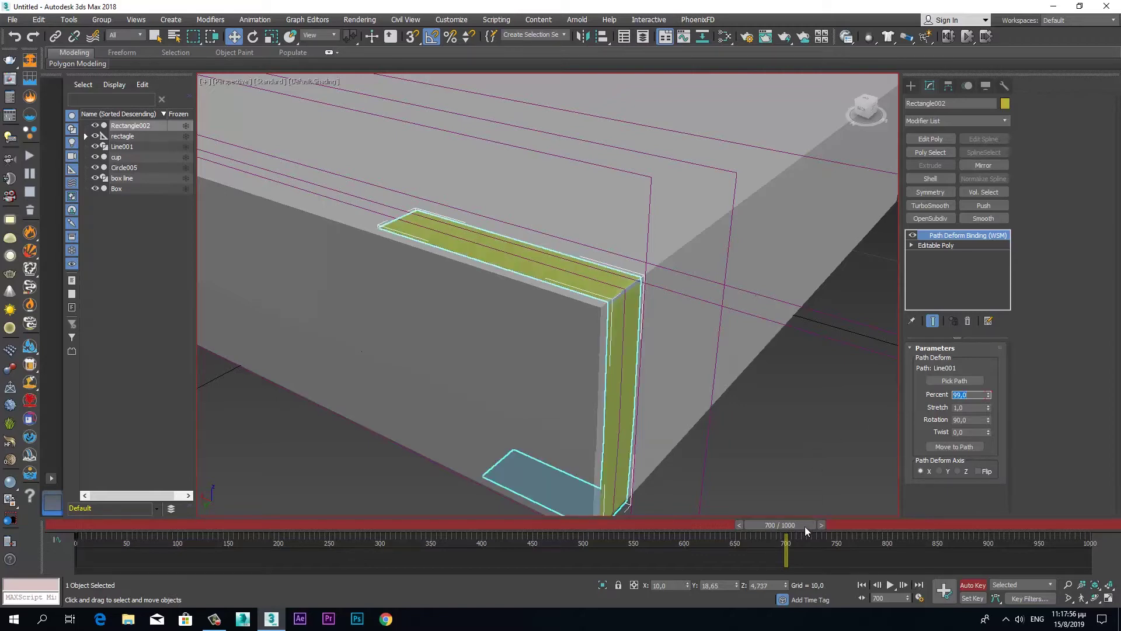
Scrub the timeline to preview the strip sliding along Line001 toward the box.
mouse_move(798, 528)
left_mouse_down()
mouse_move(533, 549)
mouse_move(105, 557)
left_mouse_up()
key("w")
key("z")
mouse_move(113, 536)
left_mouse_down()
mouse_move(186, 522)
mouse_move(493, 520)
mouse_move(598, 507)
mouse_move(693, 475)
mouse_move(658, 485)
mouse_move(680, 485)
left_mouse_up()
key("w")
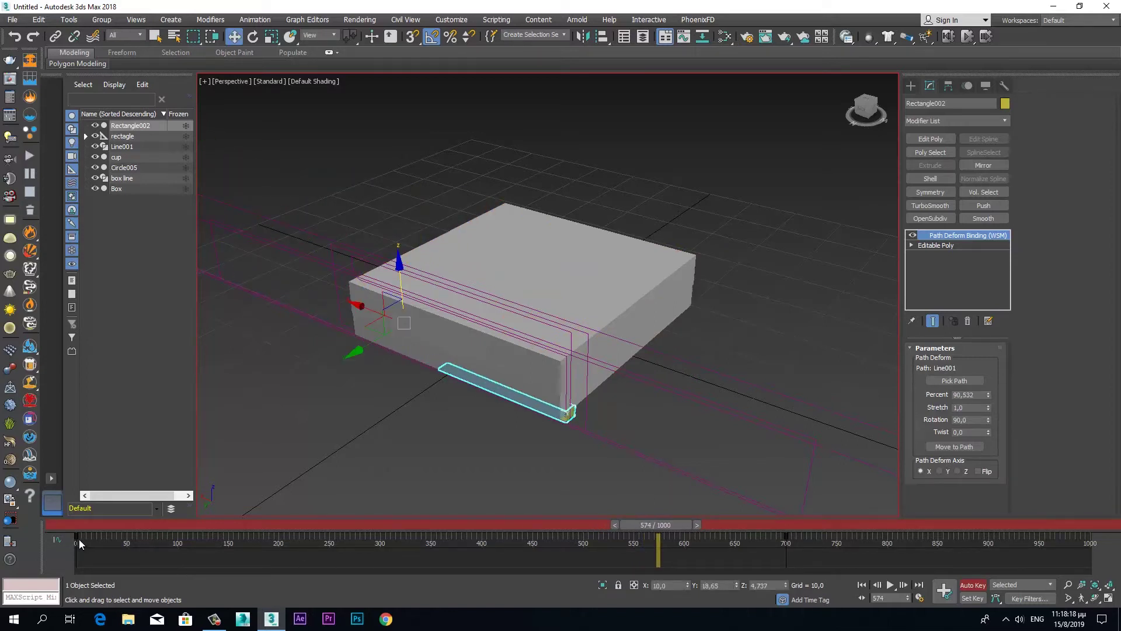
Drag the start key to about frame 574 and scrub to check the slide to frame 800.
left_click_drag(78, 541, 658, 548)
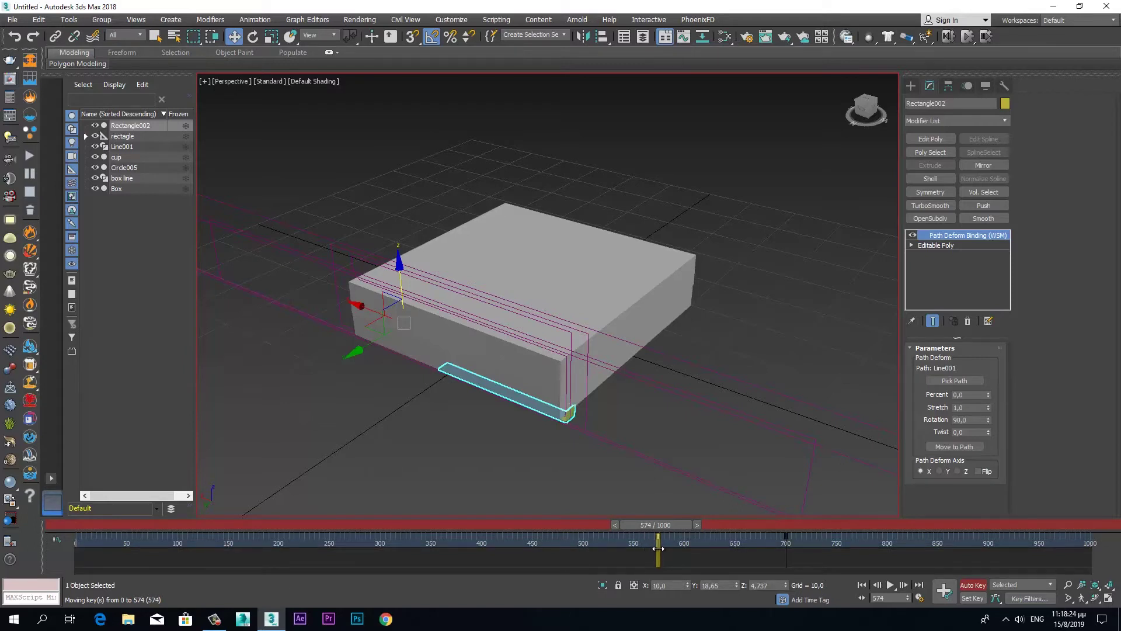
mouse_move(675, 528)
left_mouse_down()
mouse_move(702, 528)
mouse_move(648, 542)
mouse_move(755, 534)
mouse_move(888, 550)
left_mouse_up()
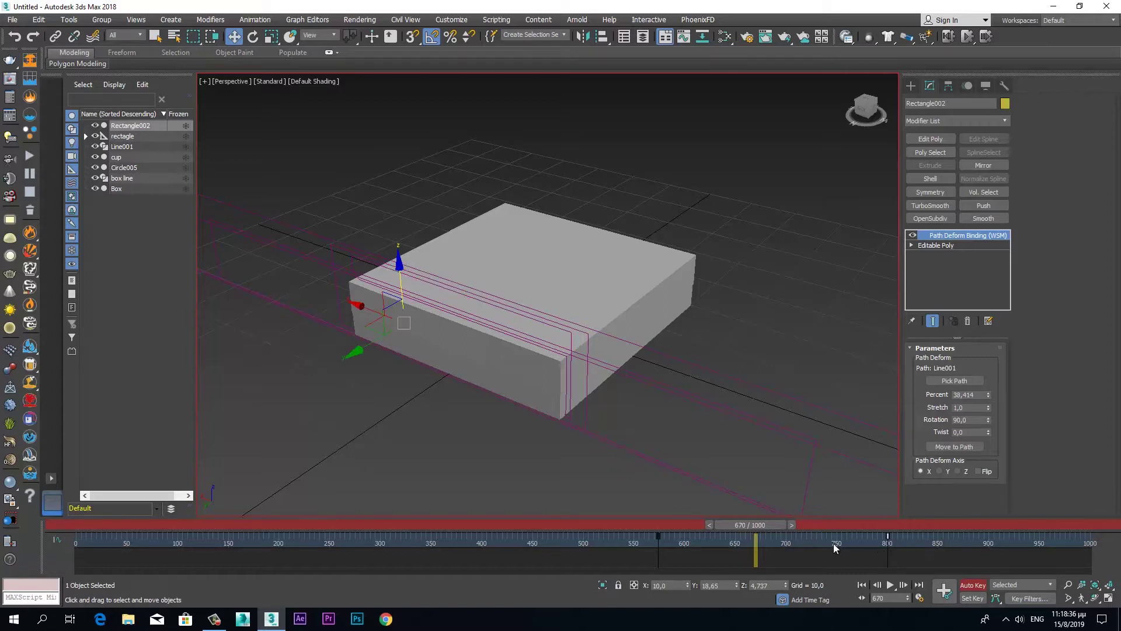
left_click_drag(783, 527, 674, 529)
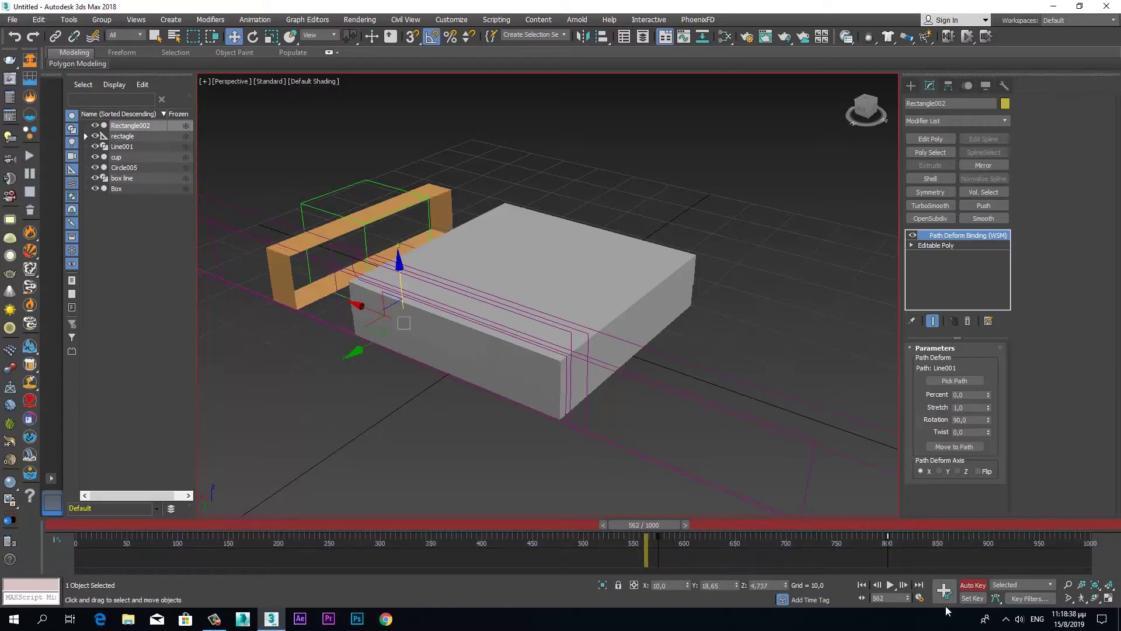
Preview playback and pull the end key back from frame 800 to about 747.
left_click(890, 585)
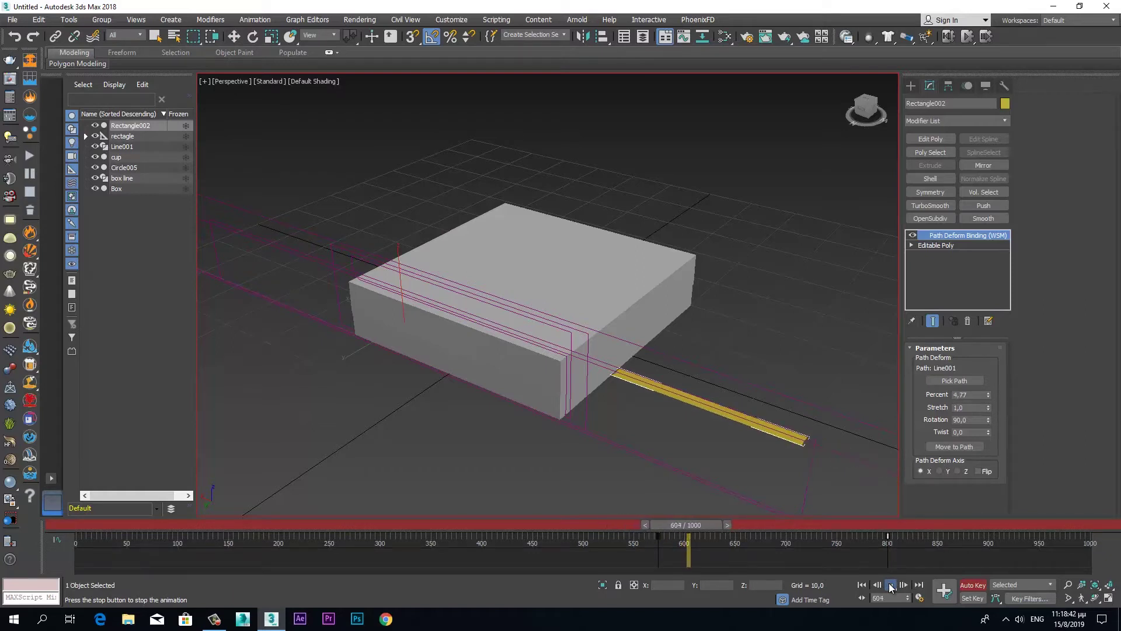
left_click(890, 586)
left_click_drag(892, 542, 826, 547)
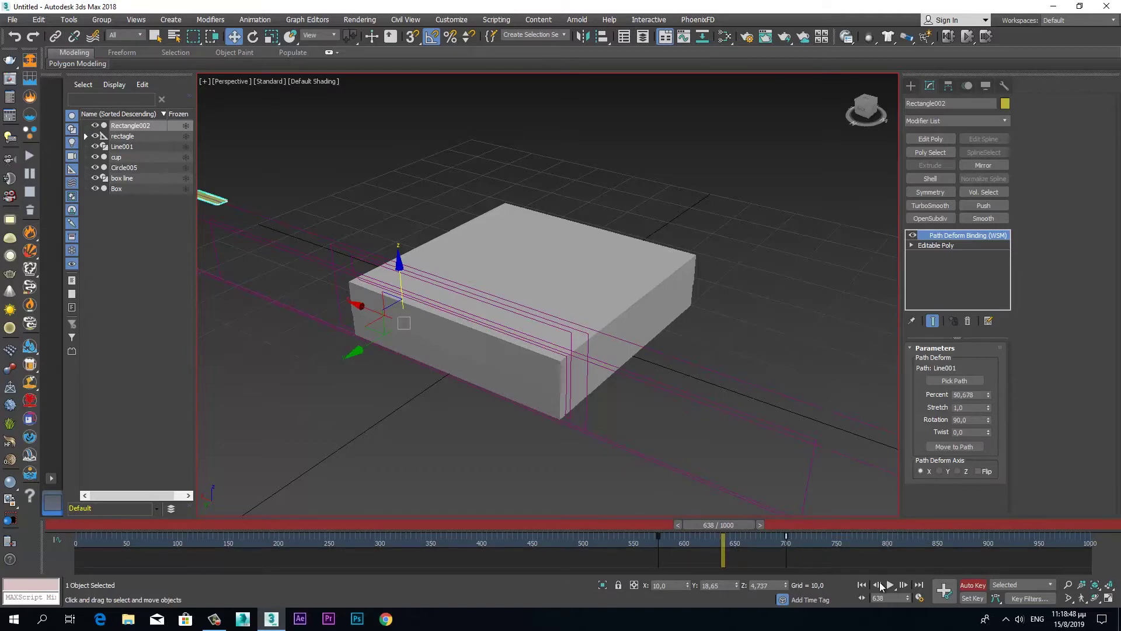
left_click(889, 586)
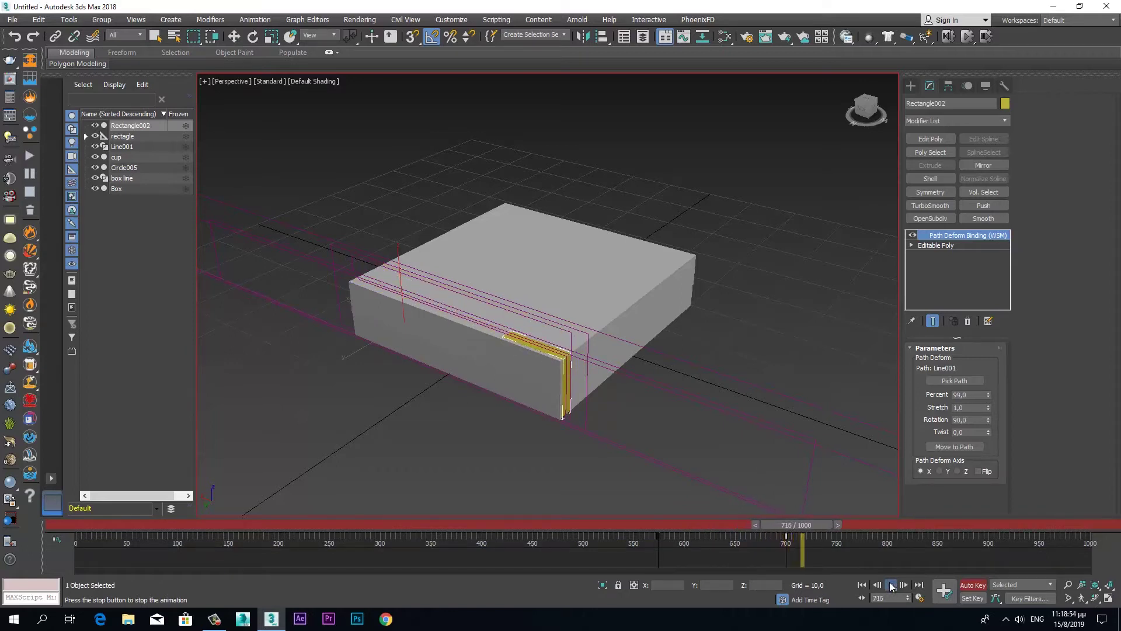
left_click(890, 584)
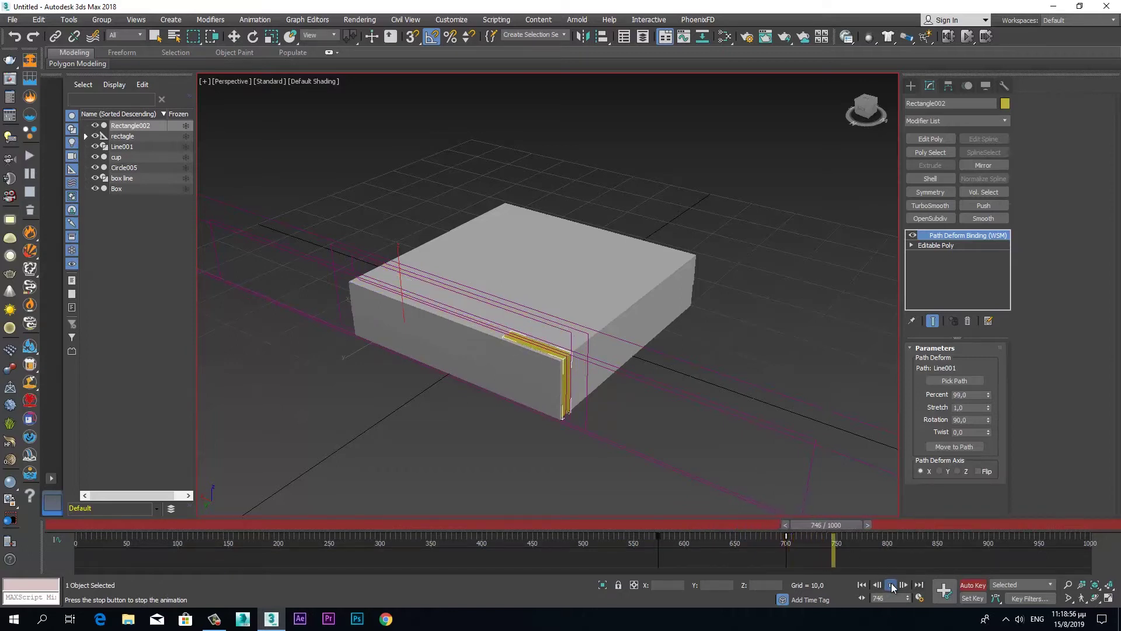
Scrub around frame 715 and settle the end key near frame 720.
left_click_drag(850, 525, 809, 536)
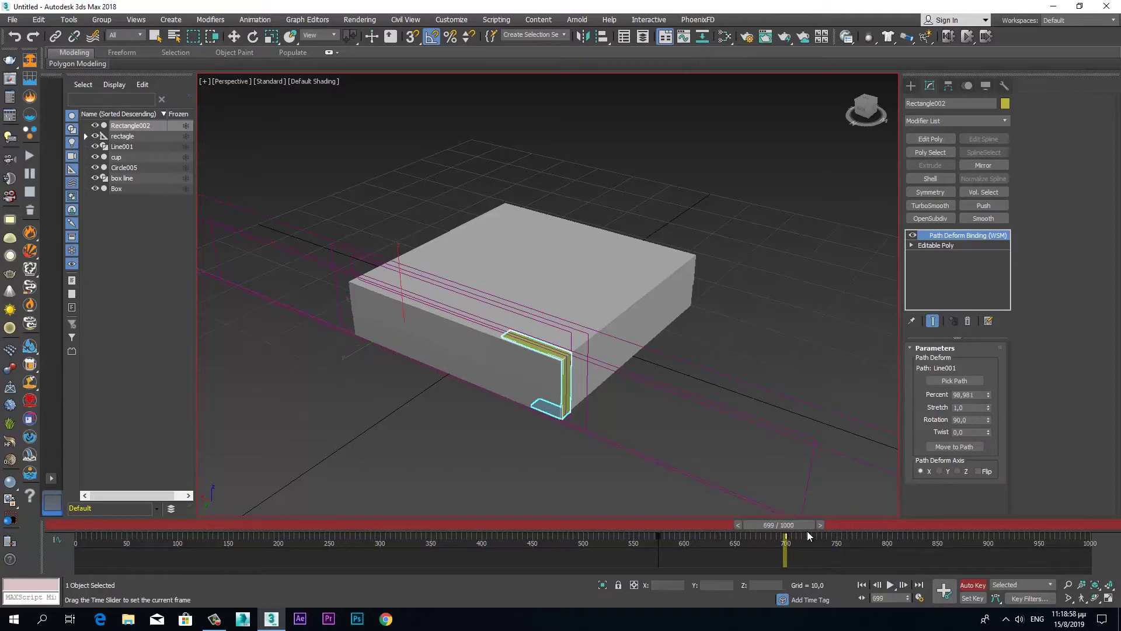
key("w")
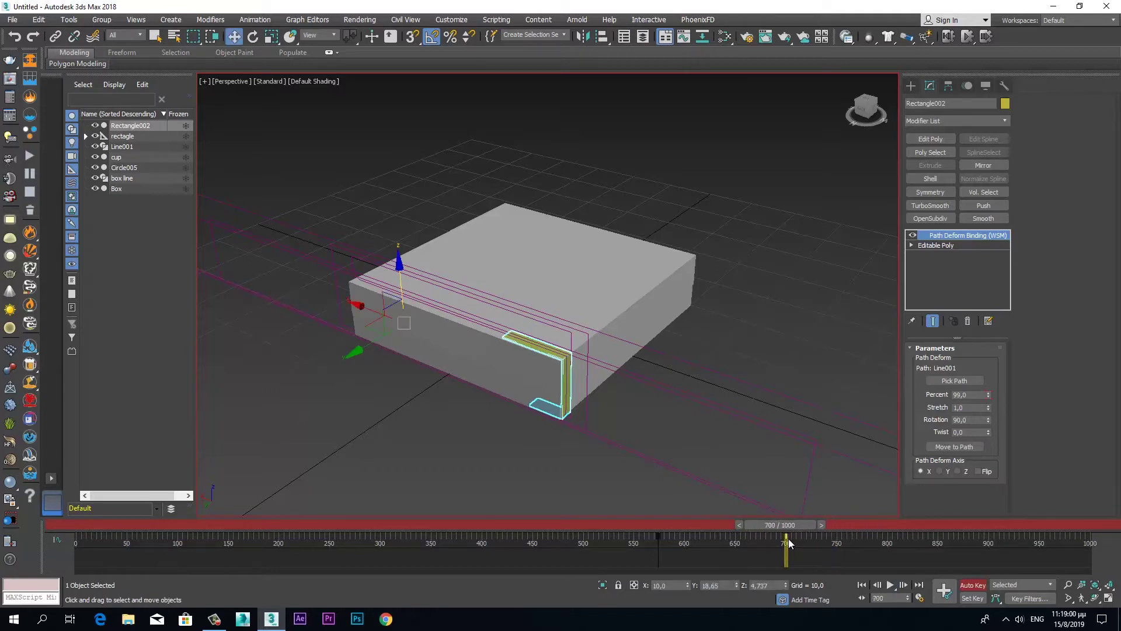
left_click_drag(789, 539, 830, 531)
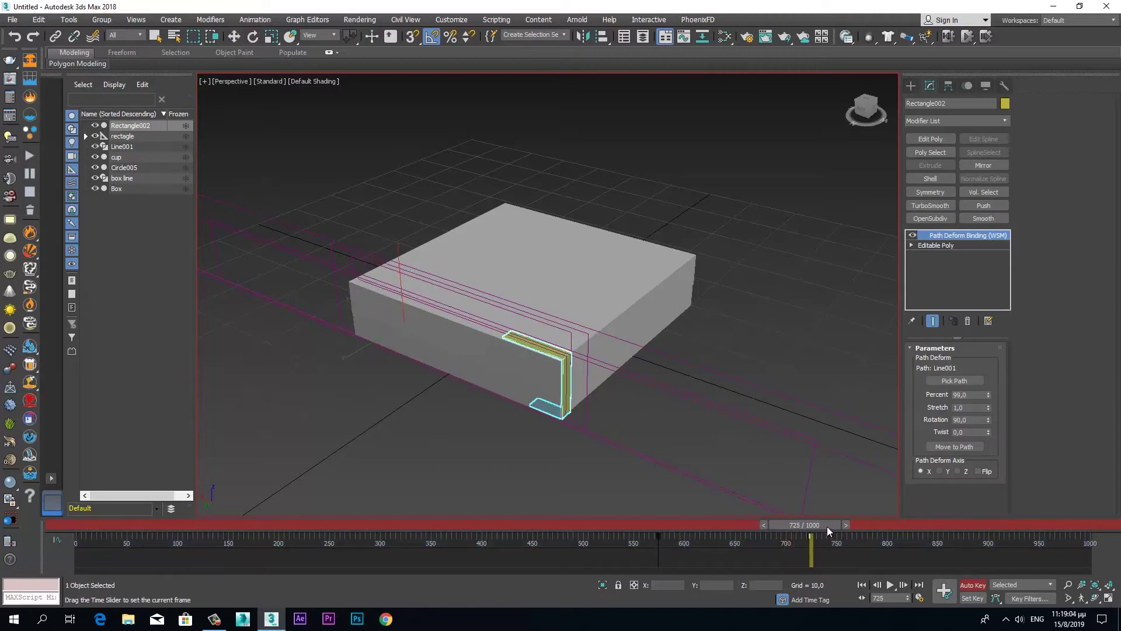
key("w")
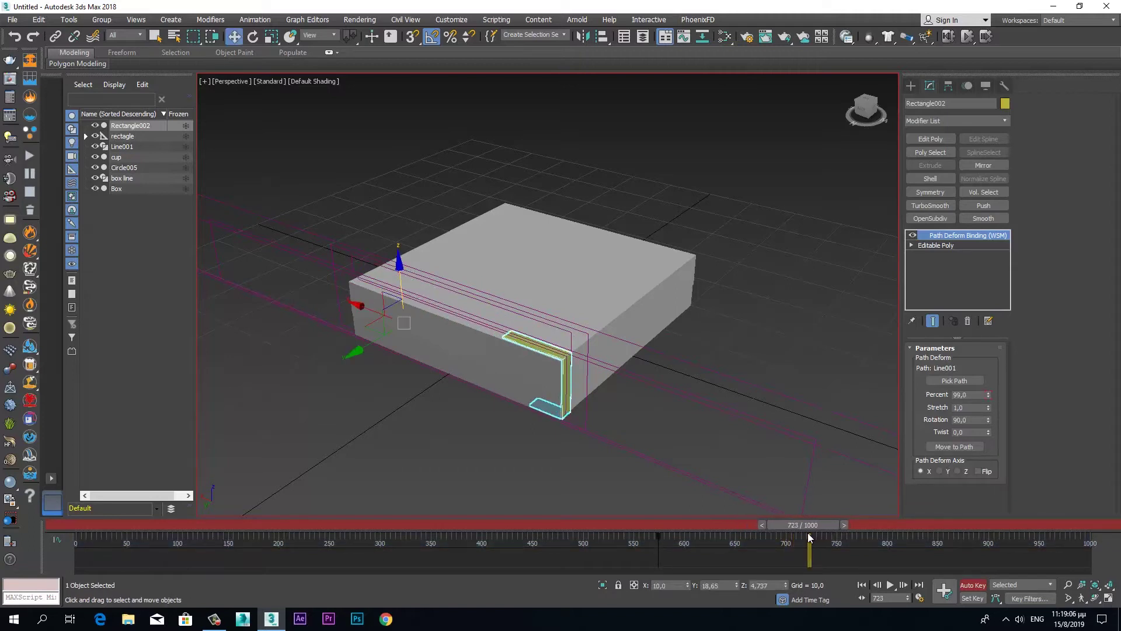
left_click(763, 526)
left_click(763, 526)
left_click(763, 525)
left_click_drag(809, 540, 750, 527)
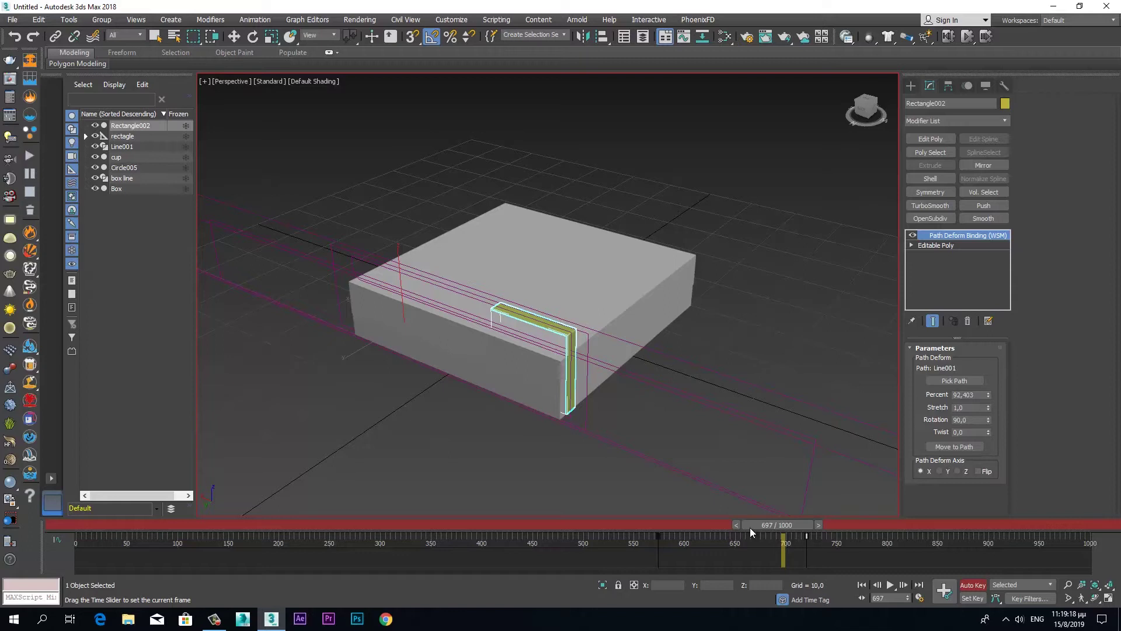
At frame 690, set the Path Deform Percent to about 94.178 along the box's top edge.
key("w")
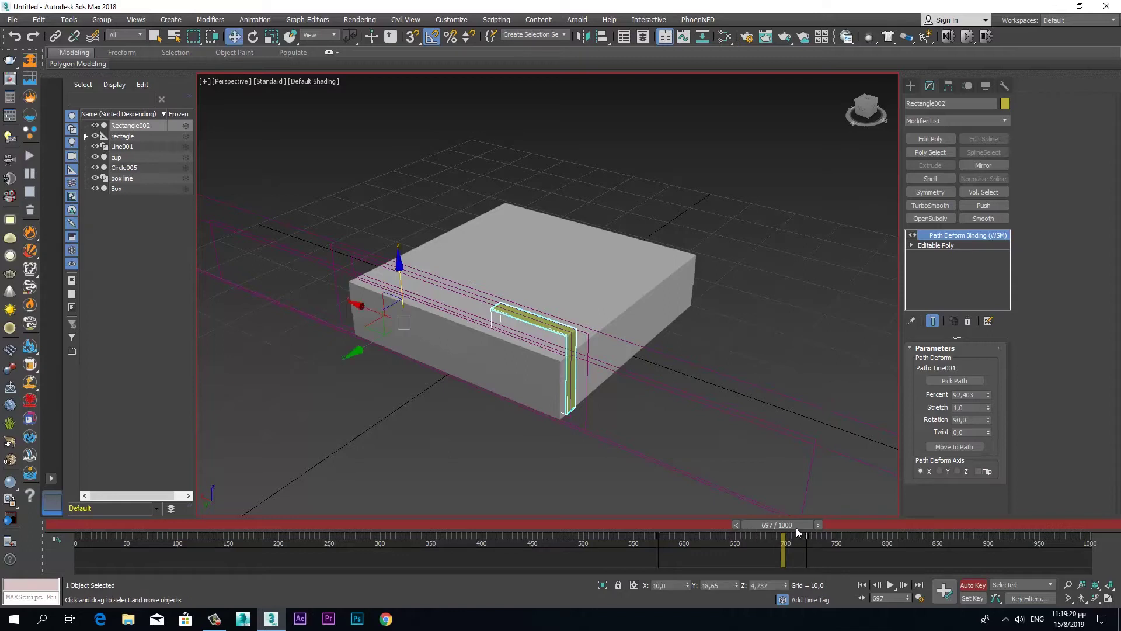
key("comma")
key("comma")
left_click(736, 525)
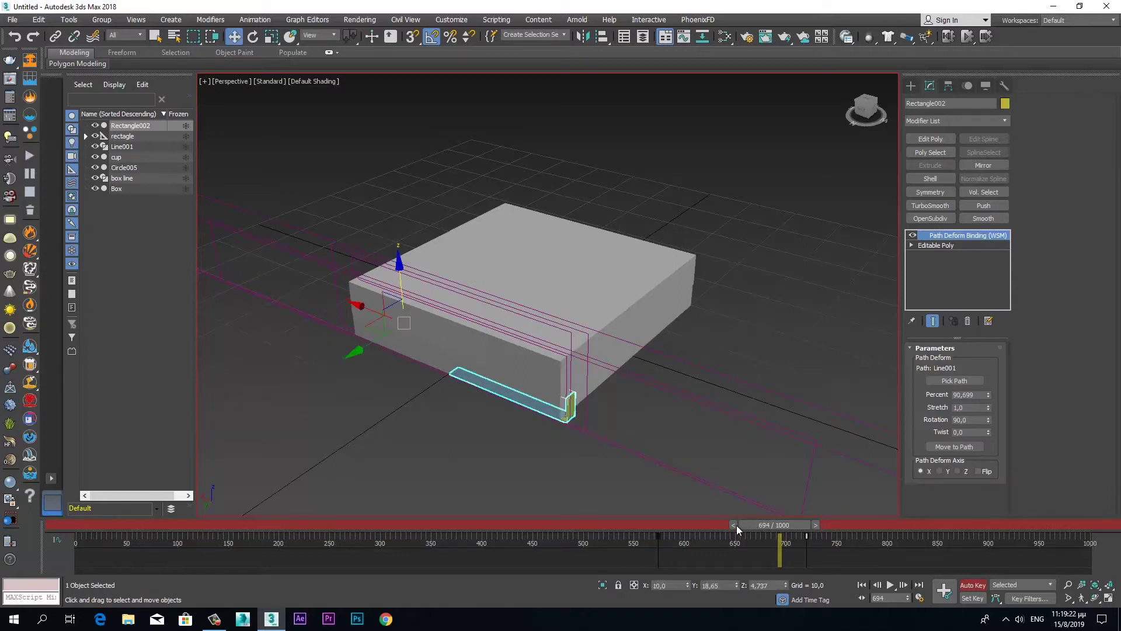
left_click(735, 525)
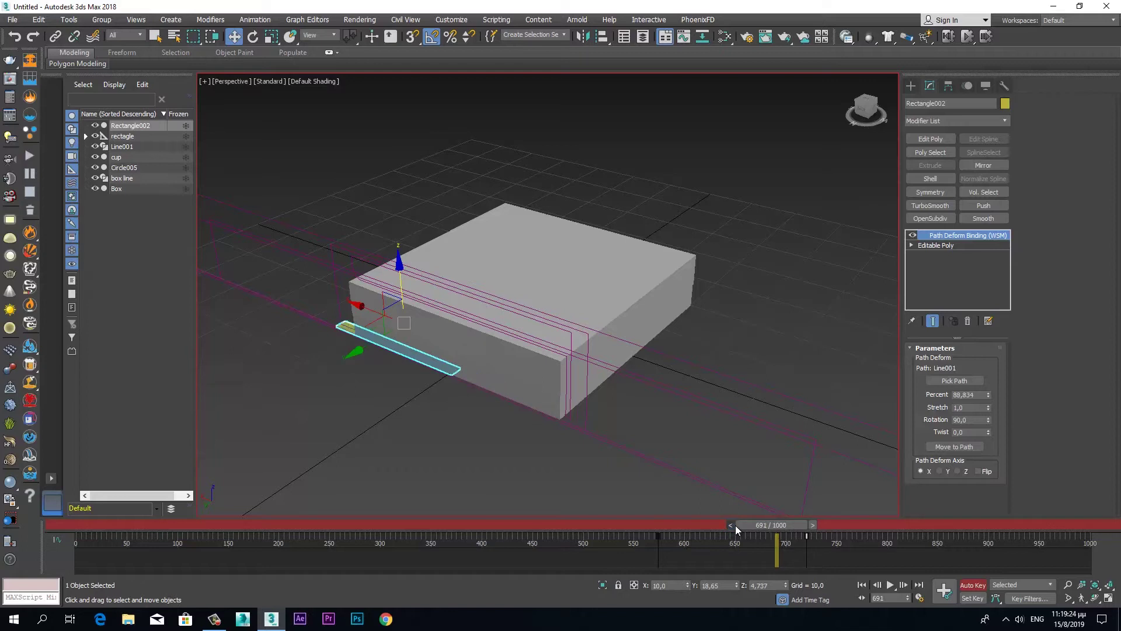
left_click(735, 525)
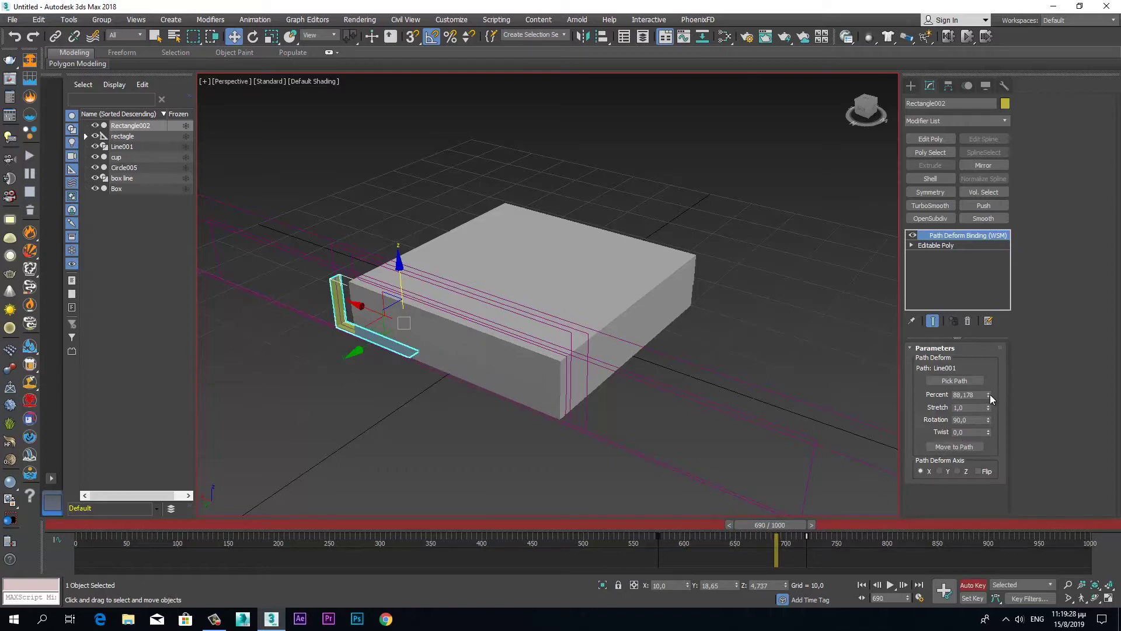
left_click_drag(990, 397, 991, 394)
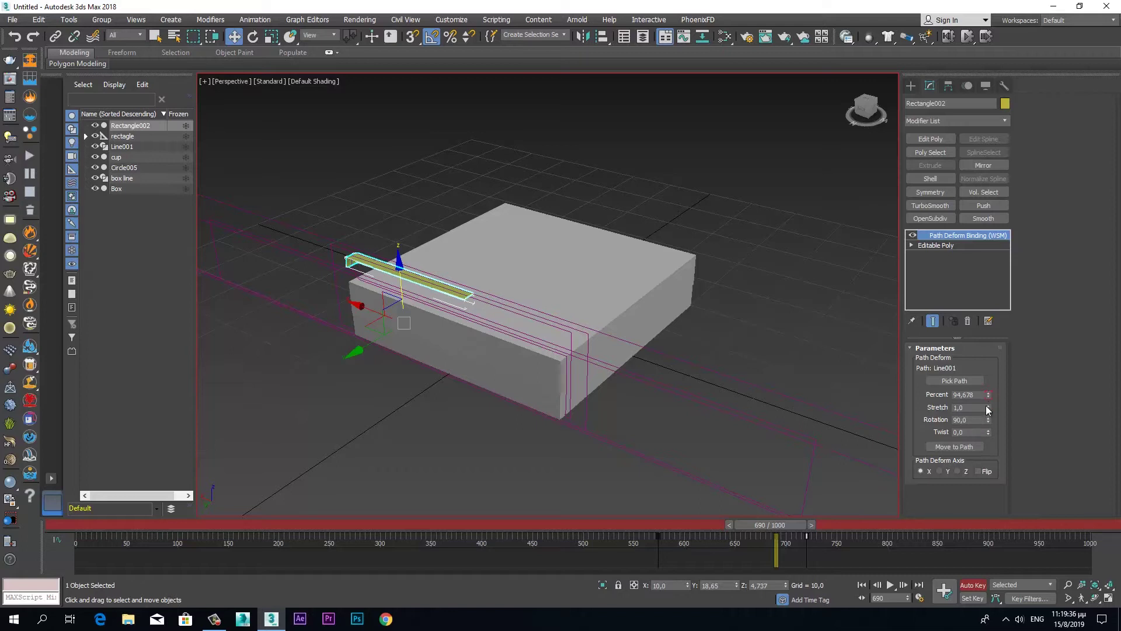
left_click(989, 397)
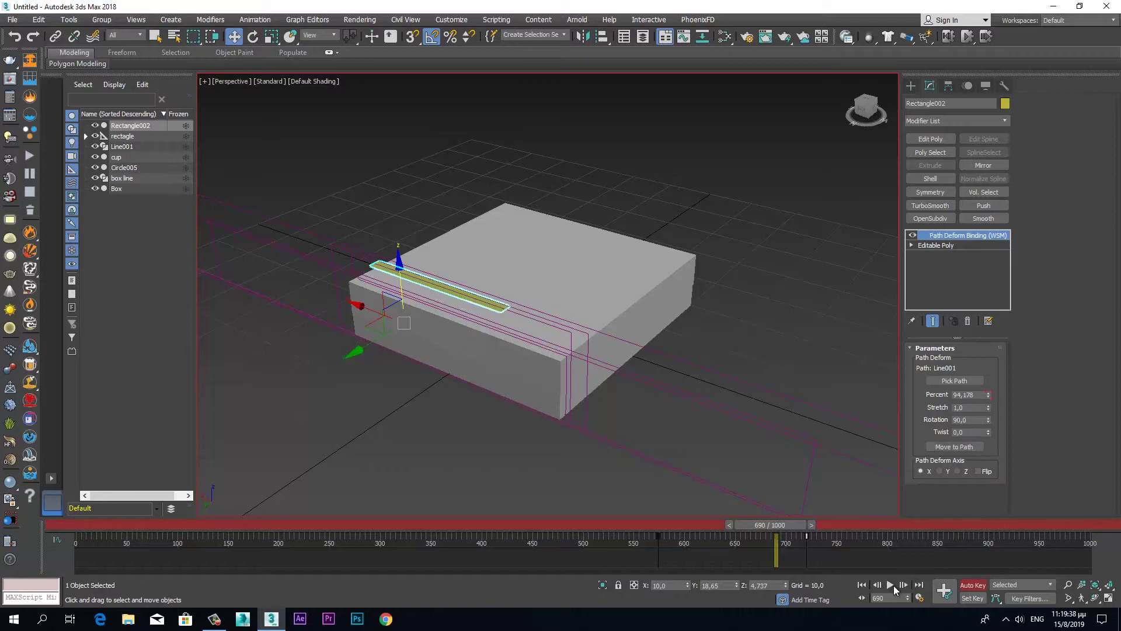
Play the animation from frame 544 to check the strip folding over the edge.
left_click(891, 584)
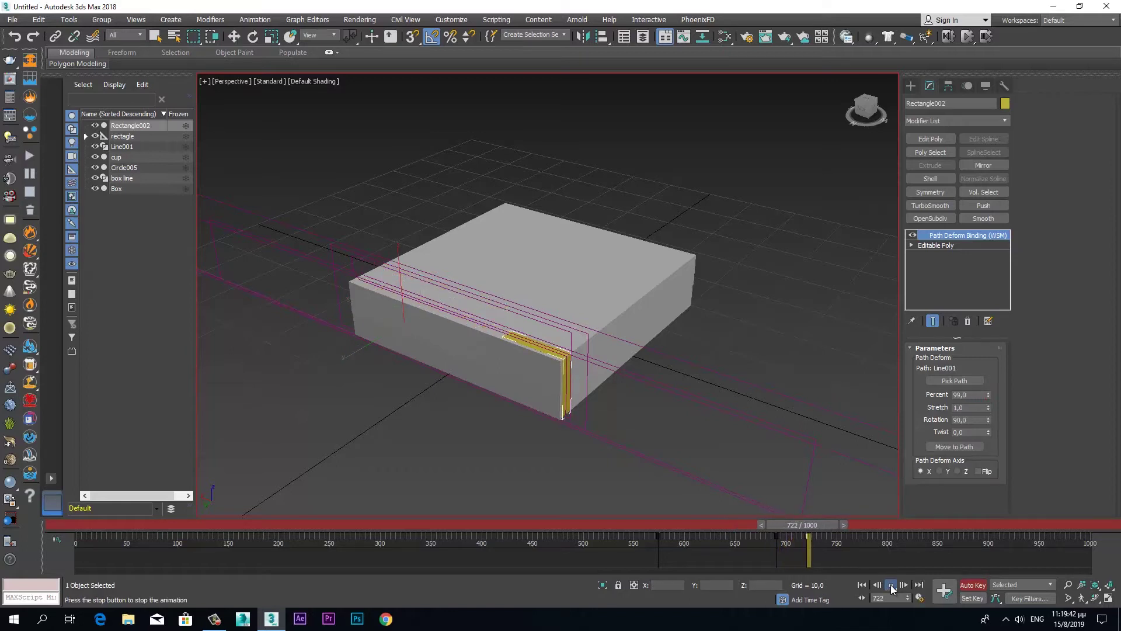
key("w")
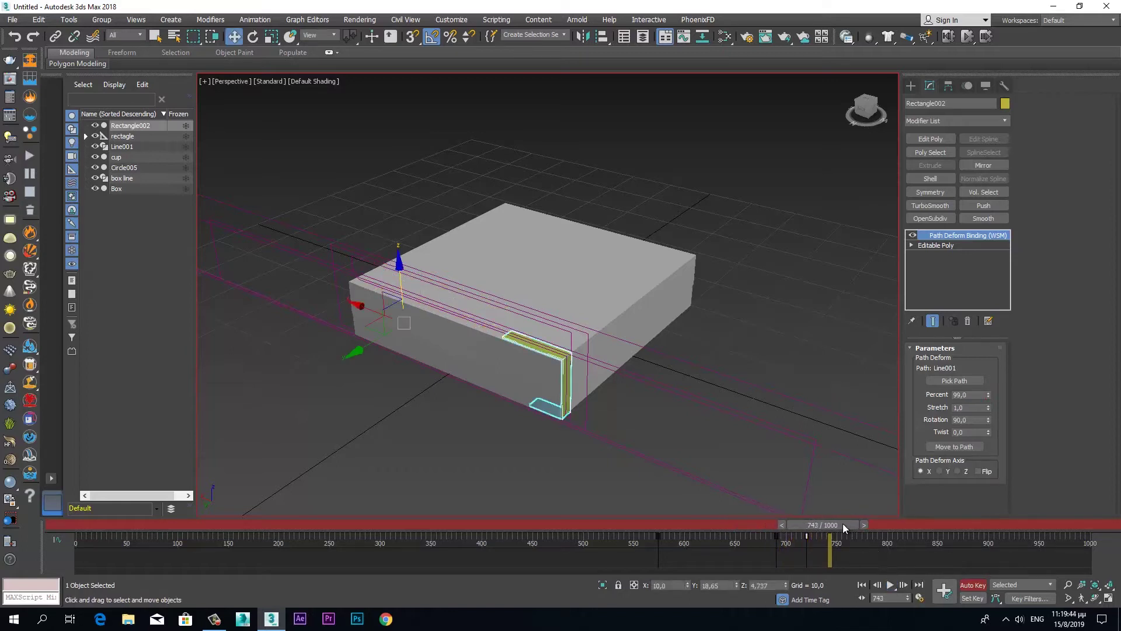
left_click_drag(843, 524, 648, 524)
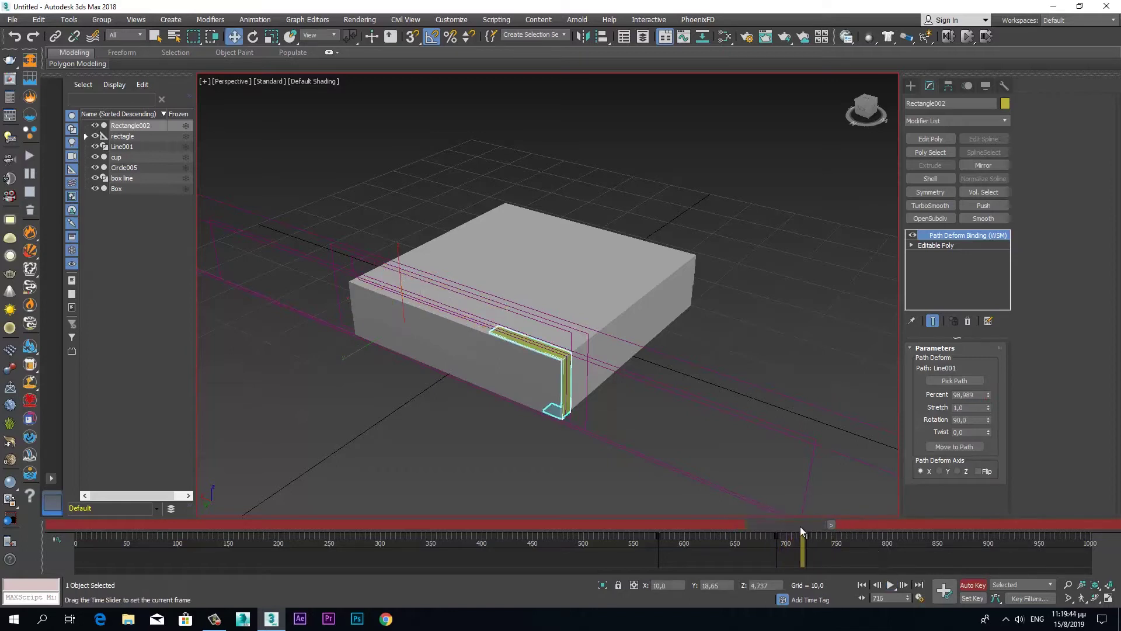
left_click(891, 585)
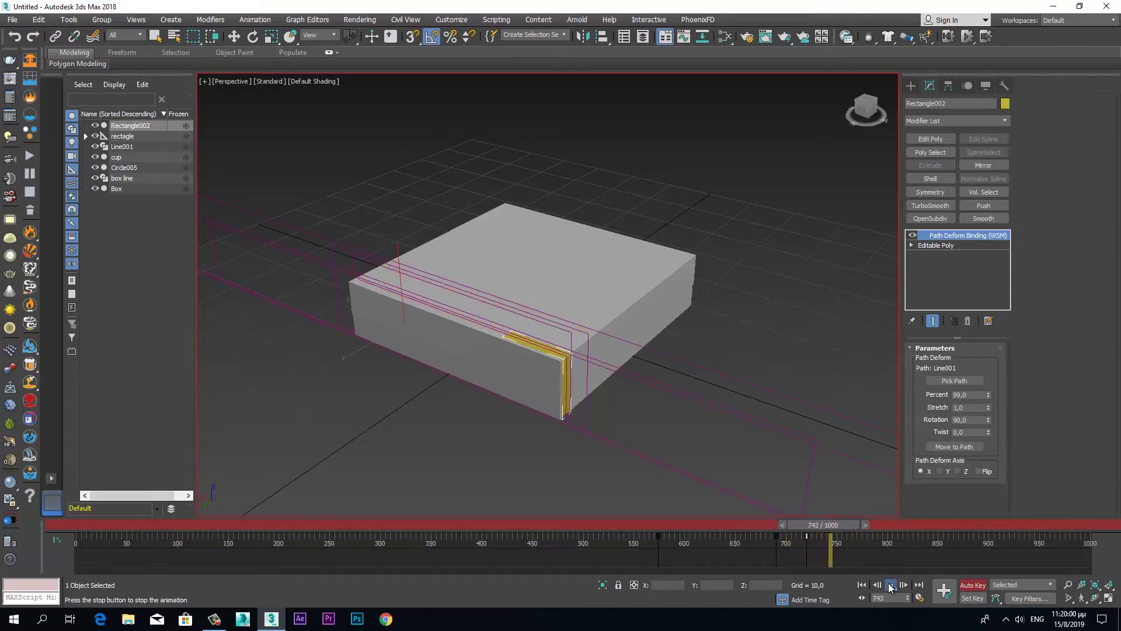
Replay and scrub around frames 719–733 to judge the fold timing.
left_click(890, 585)
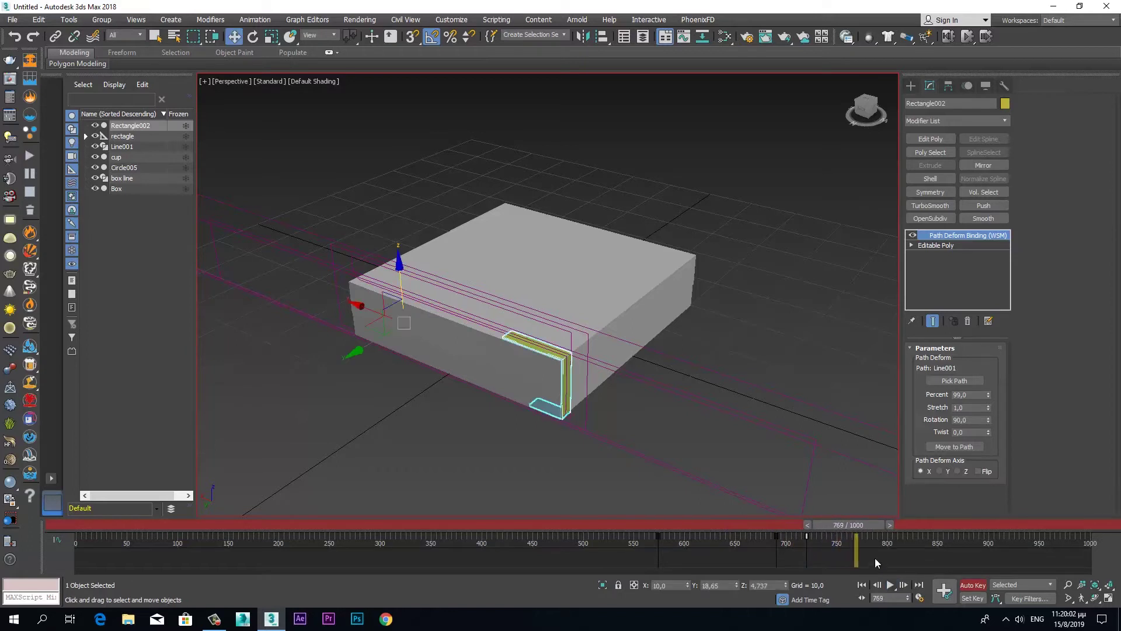
mouse_move(860, 527)
left_mouse_down()
mouse_move(810, 536)
mouse_move(840, 544)
mouse_move(785, 528)
left_mouse_up()
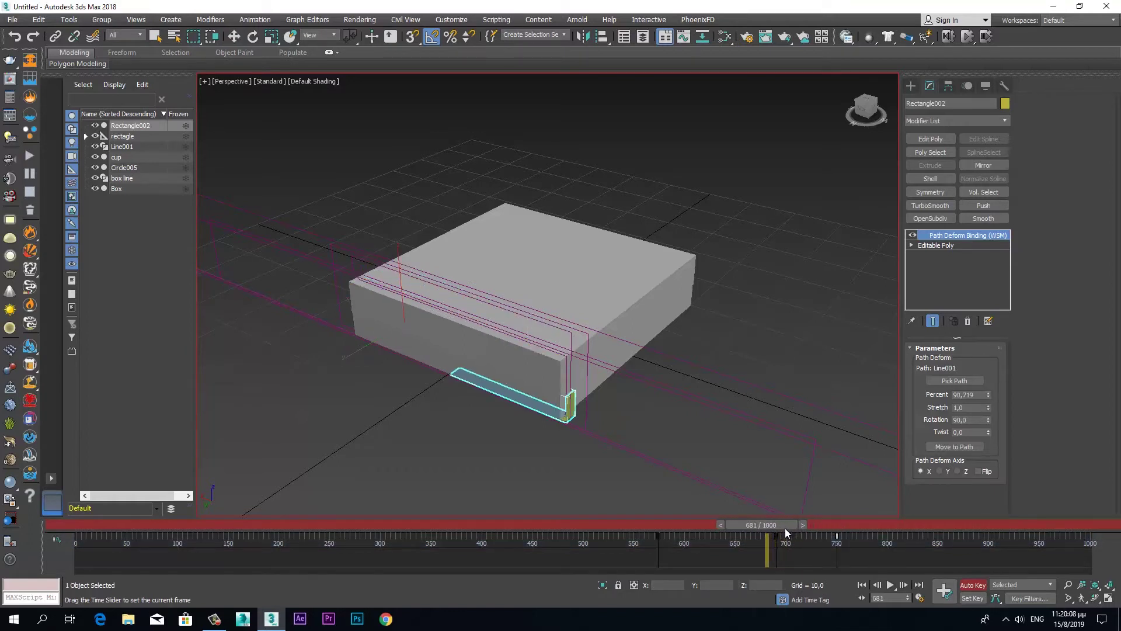
left_click(889, 584)
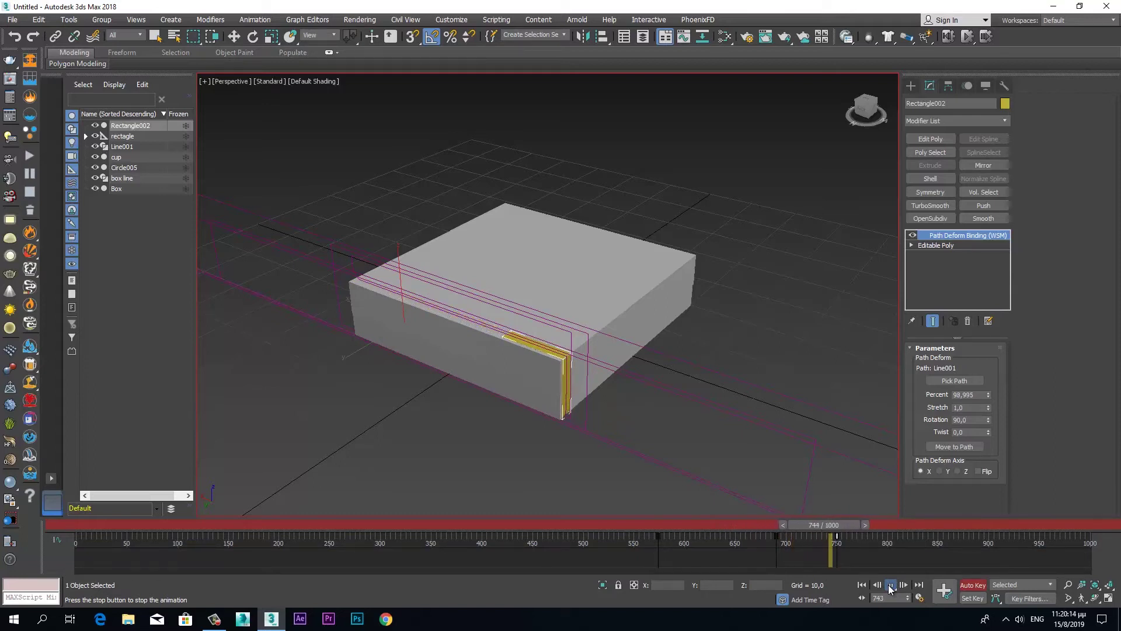
left_click(888, 585)
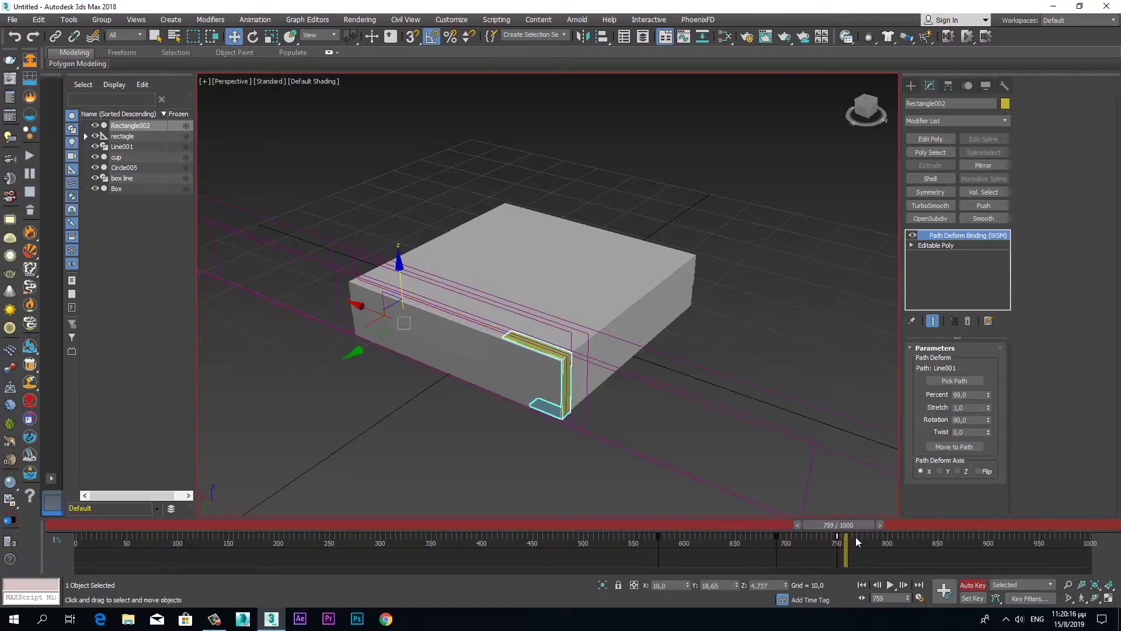
left_click_drag(843, 536, 820, 533)
key("w")
left_click(771, 524)
Move the strip's final key from frame 750 to 738, replay, and return to frame 574.
left_click_drag(837, 536, 737, 526)
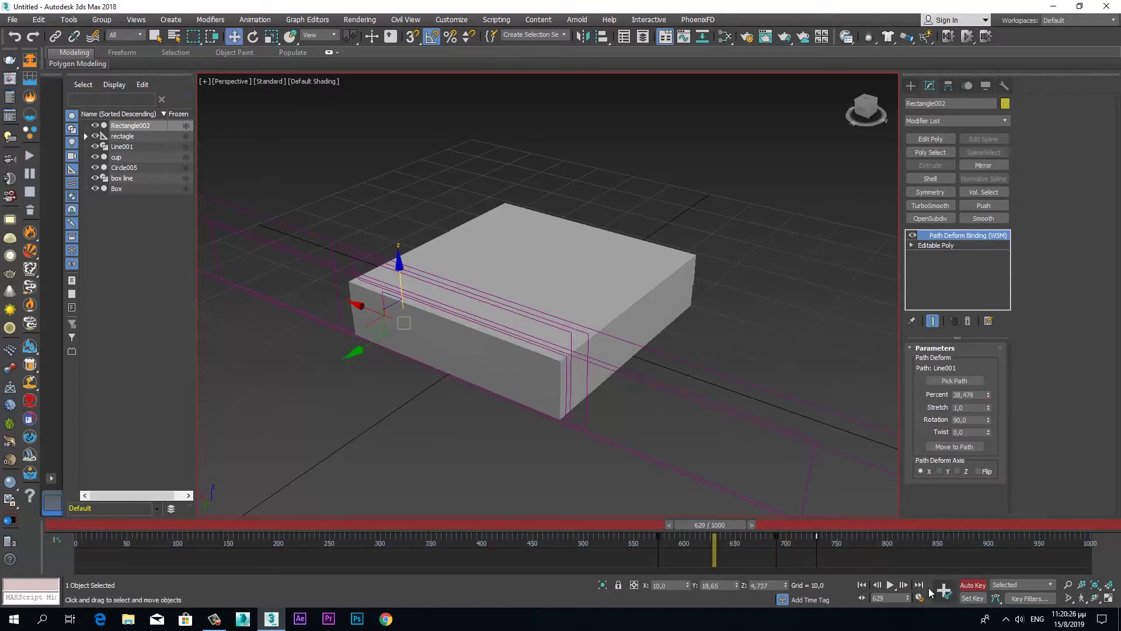
left_click(888, 584)
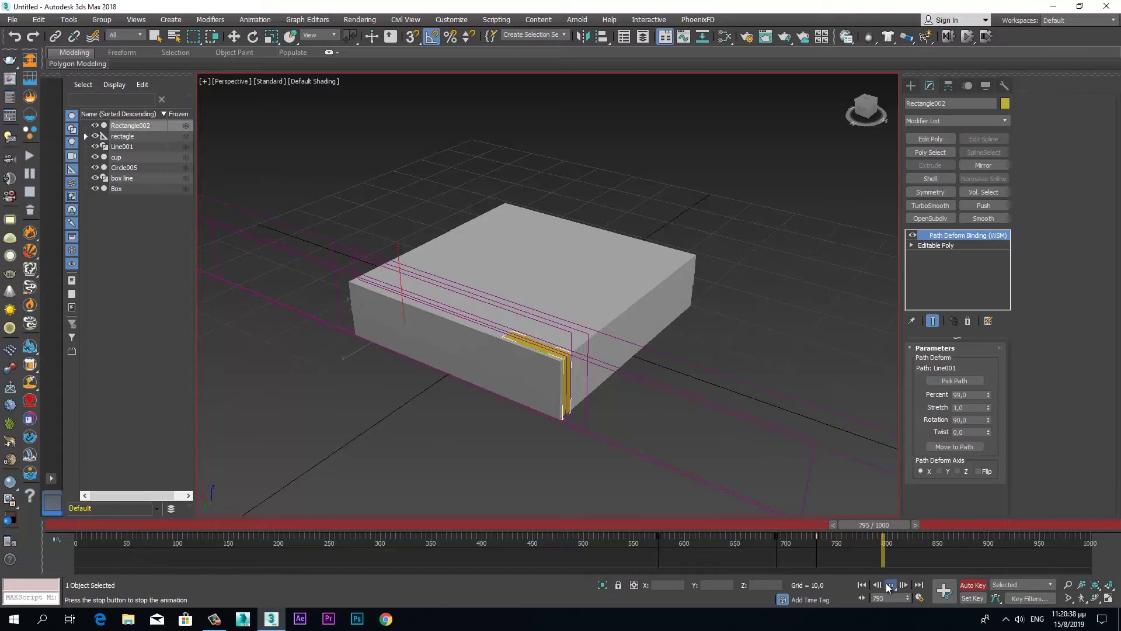
left_click(885, 583)
left_click_drag(919, 535, 642, 537)
key("w")
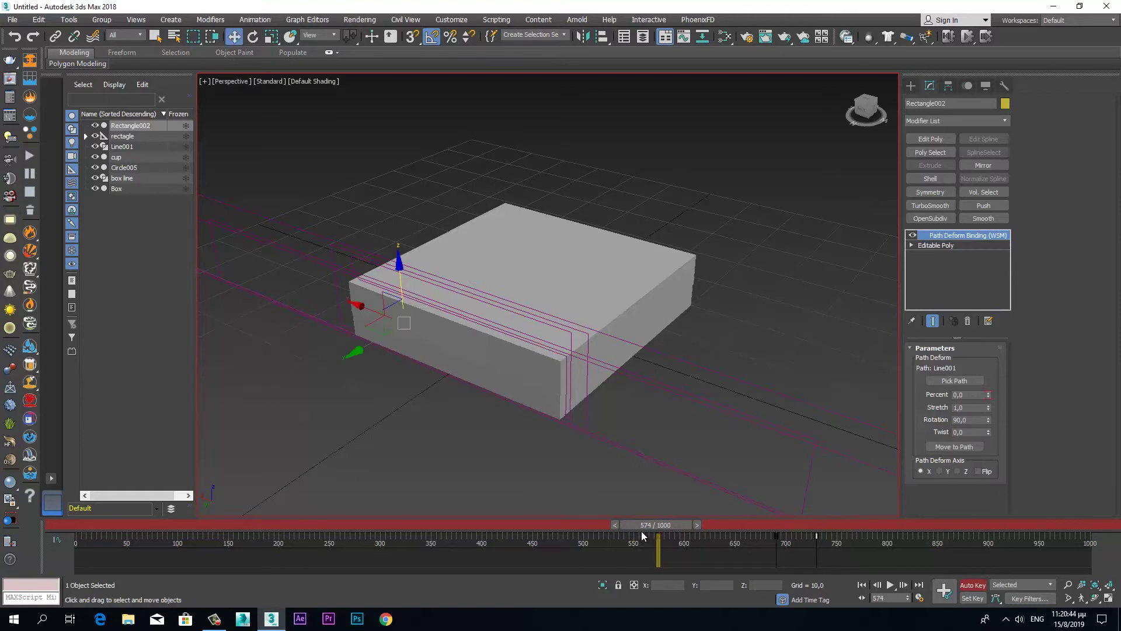
scroll(631, 458, "down", 2)
middle_click_drag(631, 458, 653, 365)
At frame 574, drag Percent to about -127 and replay the strip's approach to the box.
scroll(653, 365, "down", 5)
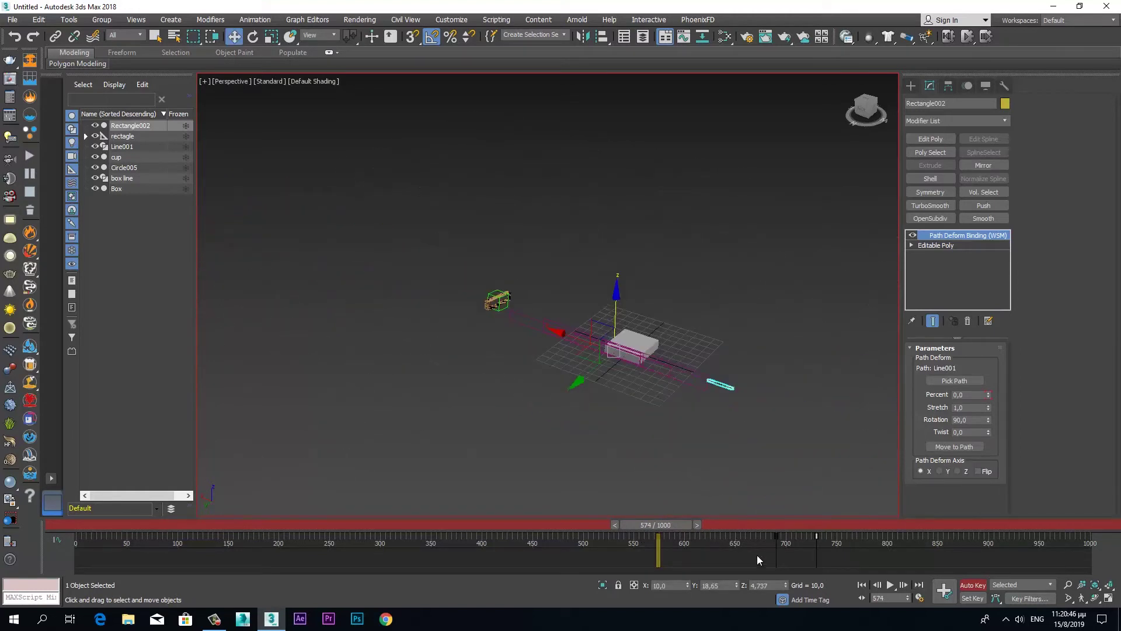
left_click_drag(990, 395, 989, 430)
left_click(887, 584)
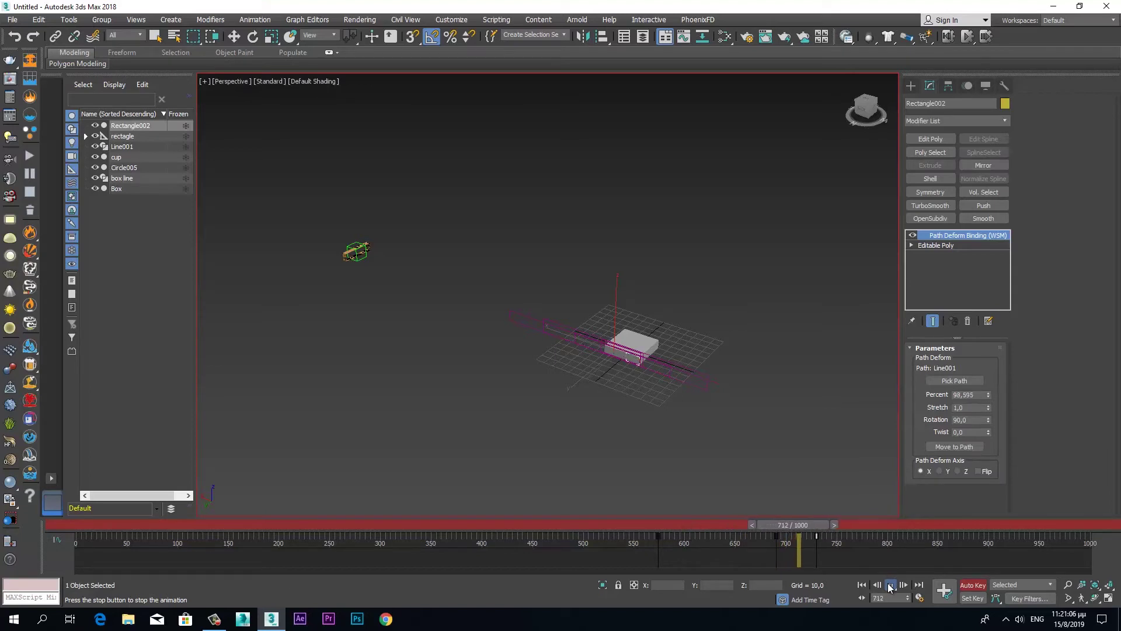
left_click(890, 585)
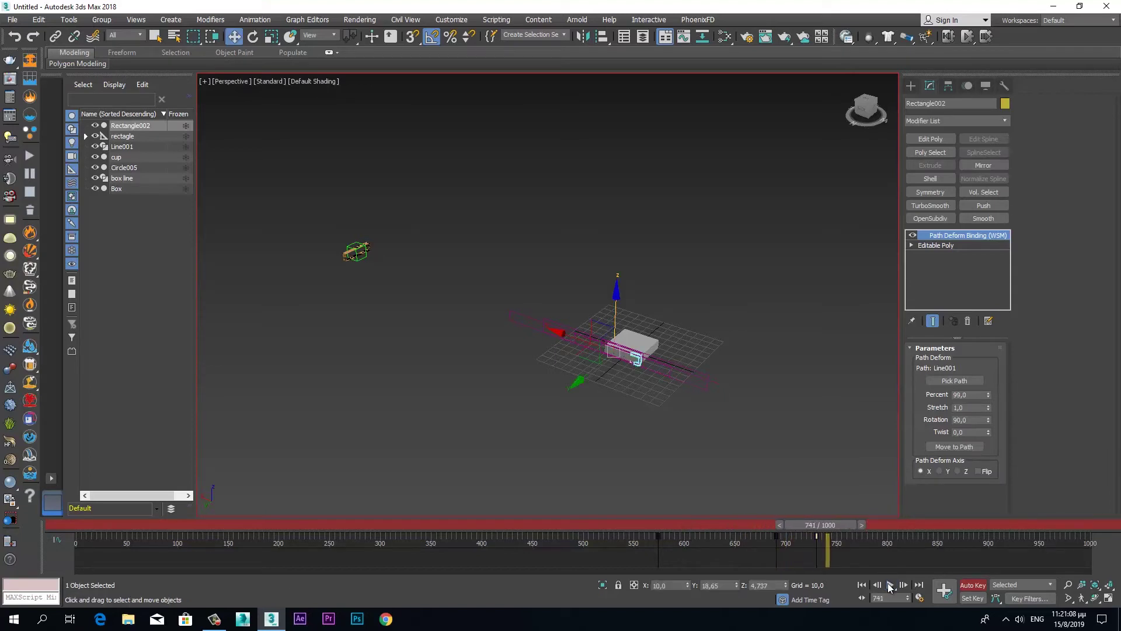
mouse_move(840, 527)
left_mouse_down()
mouse_move(678, 529)
mouse_move(752, 534)
mouse_move(674, 544)
left_mouse_up()
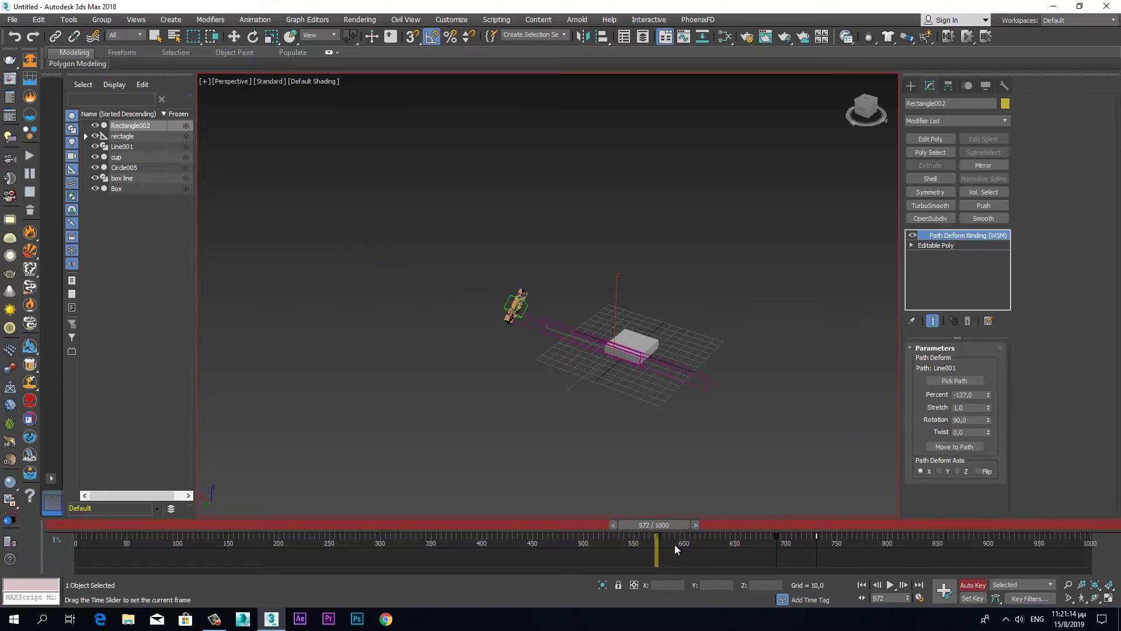
Key the strip's path Percent at -835 on frame 500.
key("w")
left_click(696, 525)
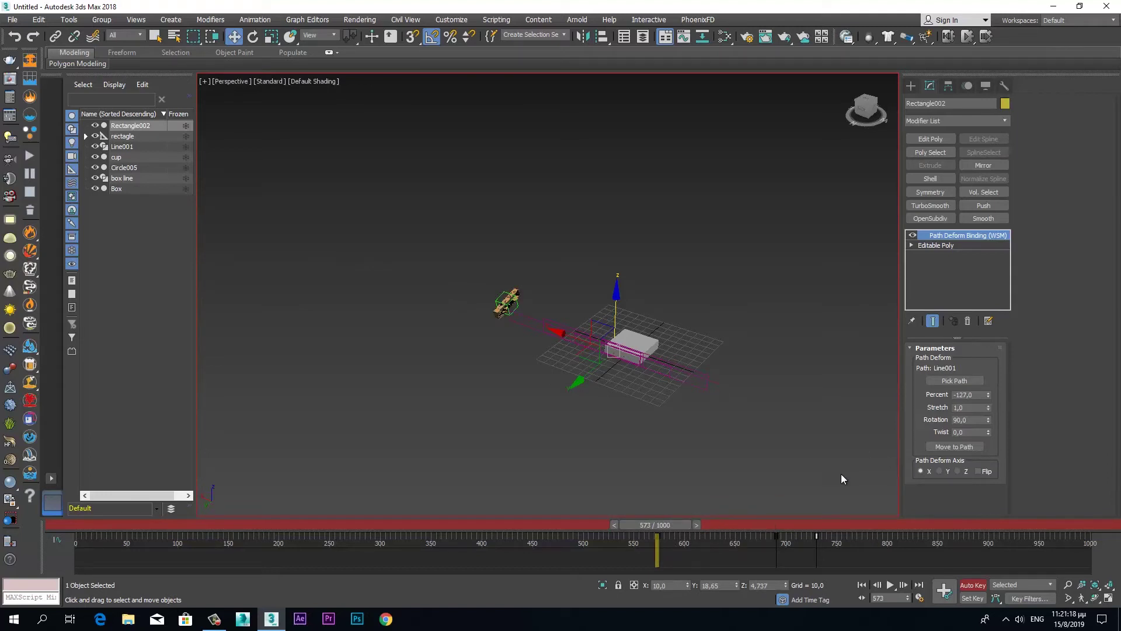
left_click(696, 525)
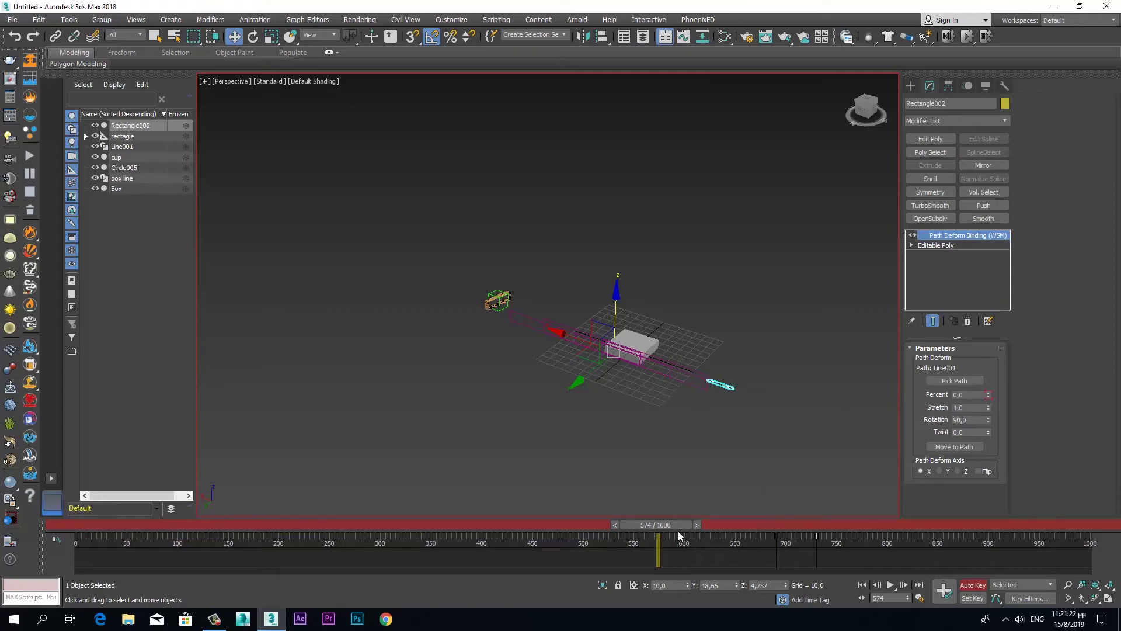
left_click_drag(682, 524, 567, 527)
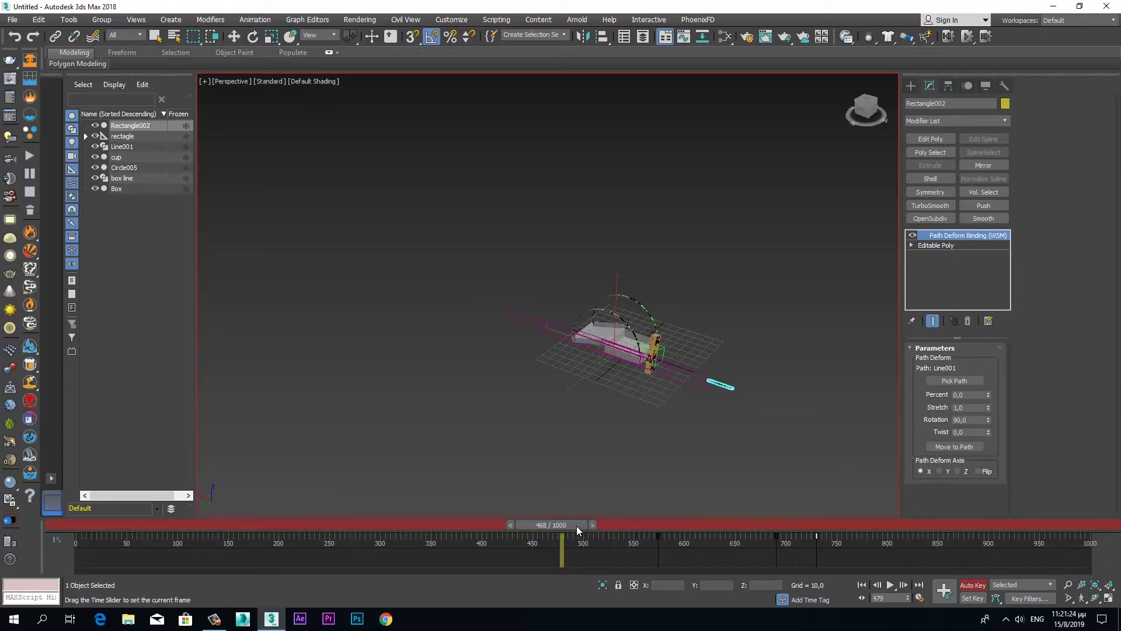
left_click_drag(566, 527, 615, 524)
key("w")
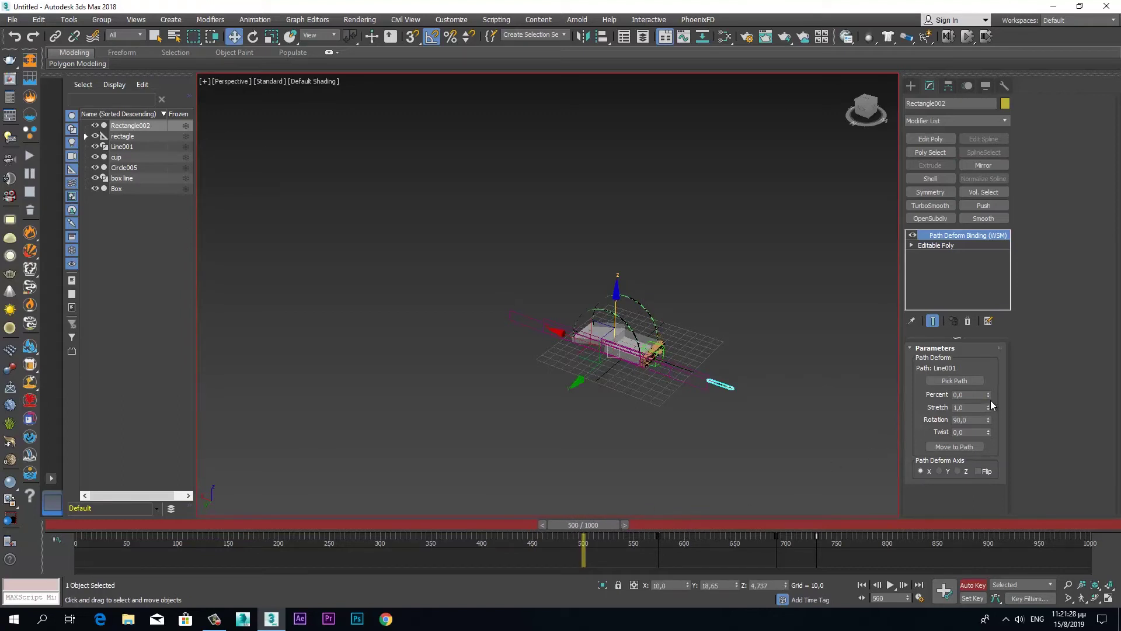
left_click_drag(989, 395, 958, 138)
Scrub to frame 668 to check the motion, then turn off Auto Key.
left_click_drag(603, 529, 735, 527)
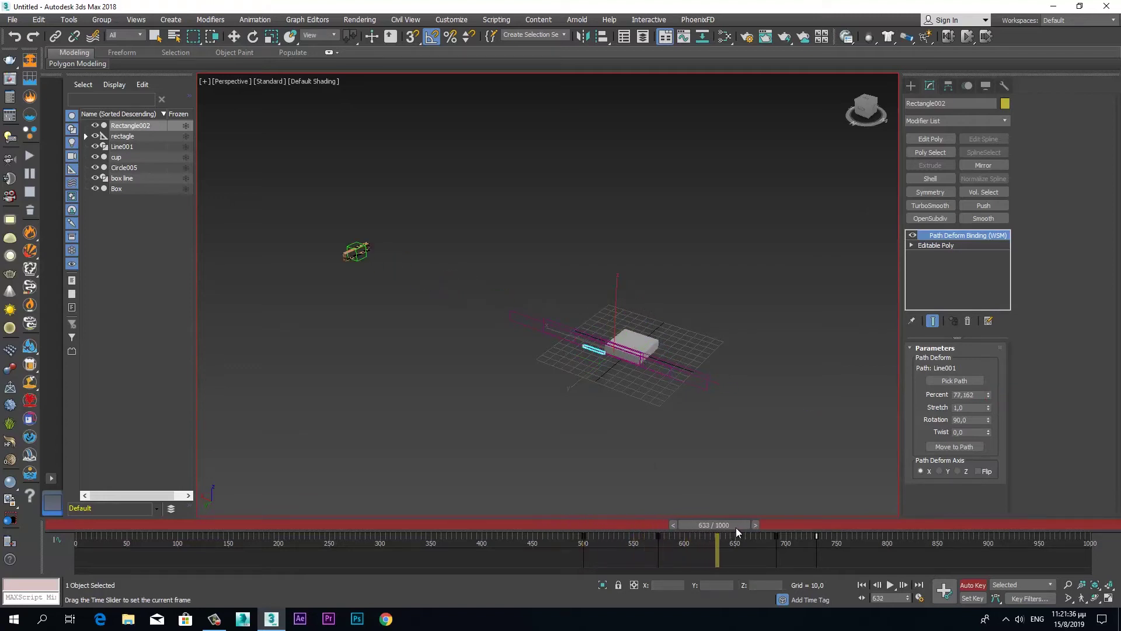
left_click_drag(767, 527, 772, 527)
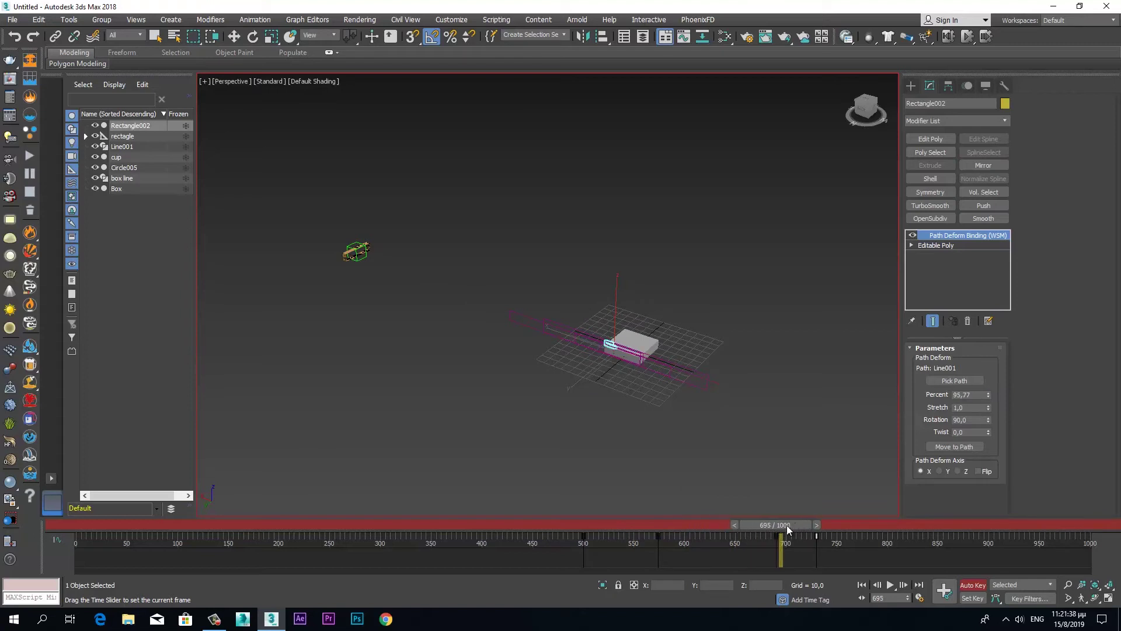
key("w")
left_click(978, 587)
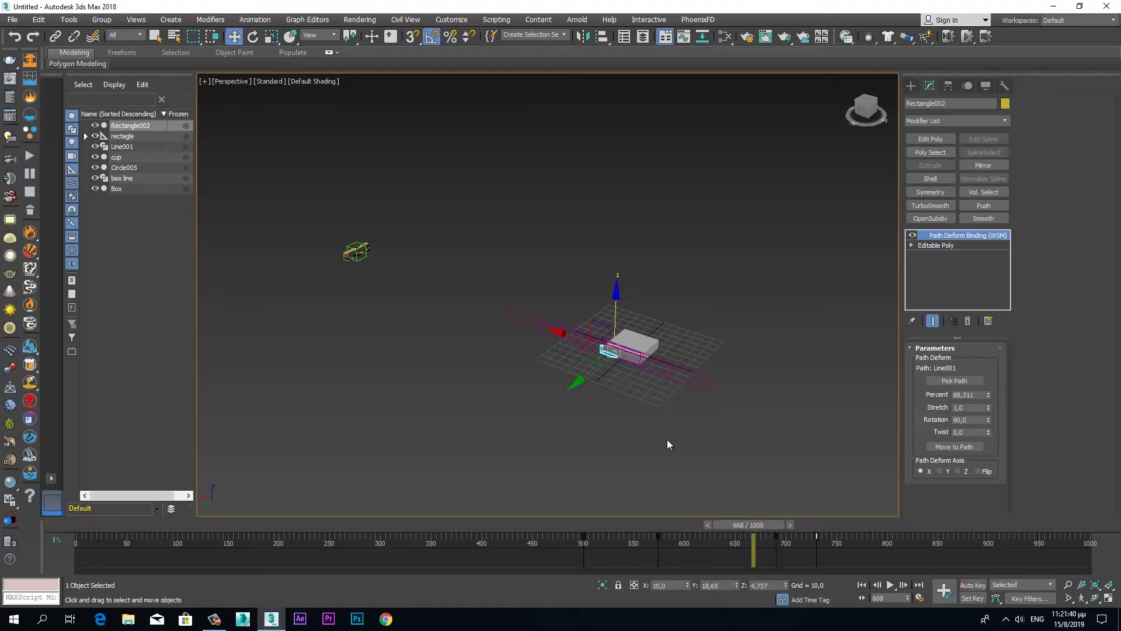
Maximize the Top viewport and frame the box.
scroll(643, 439, "up", 1)
scroll(622, 423, "up", 3)
key("alt+w")
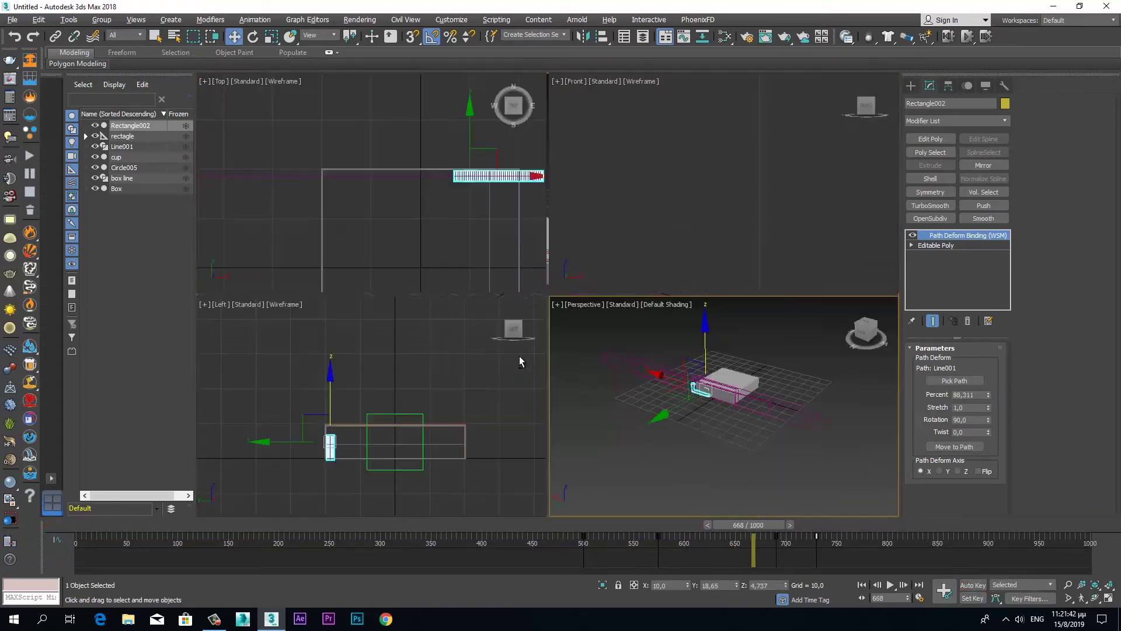
right_click(401, 237)
key("alt+w")
middle_click_drag(595, 372, 471, 273)
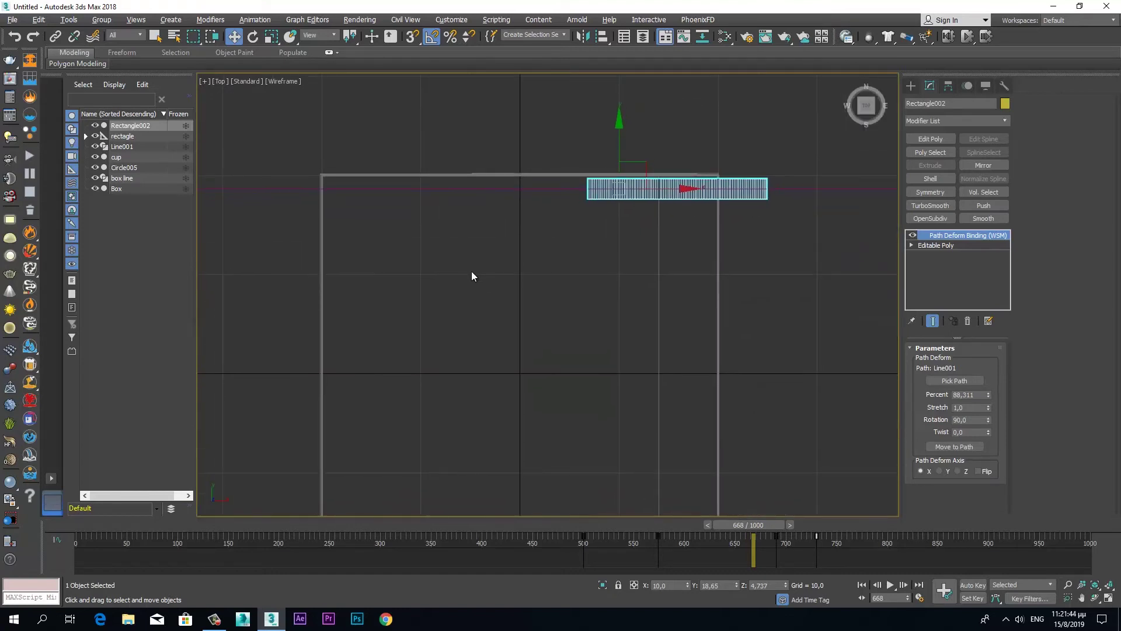
scroll(461, 281, "down", 3)
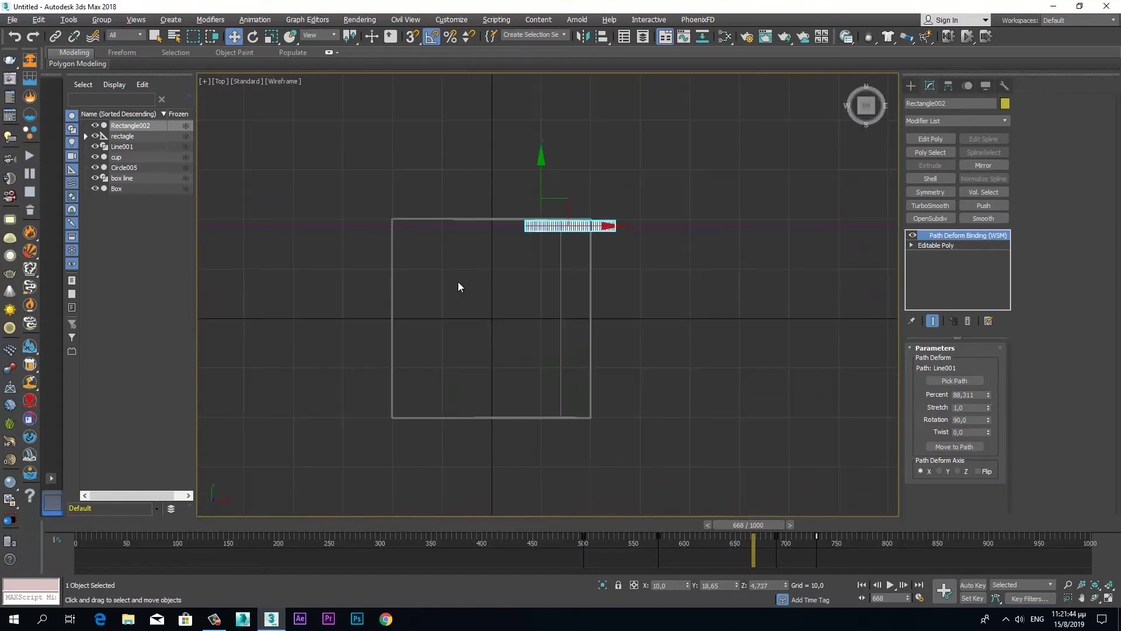
Shift-copy the strip and Line001 downward as independent copies, then maximize Perspective.
left_click(322, 225, "ctrl")
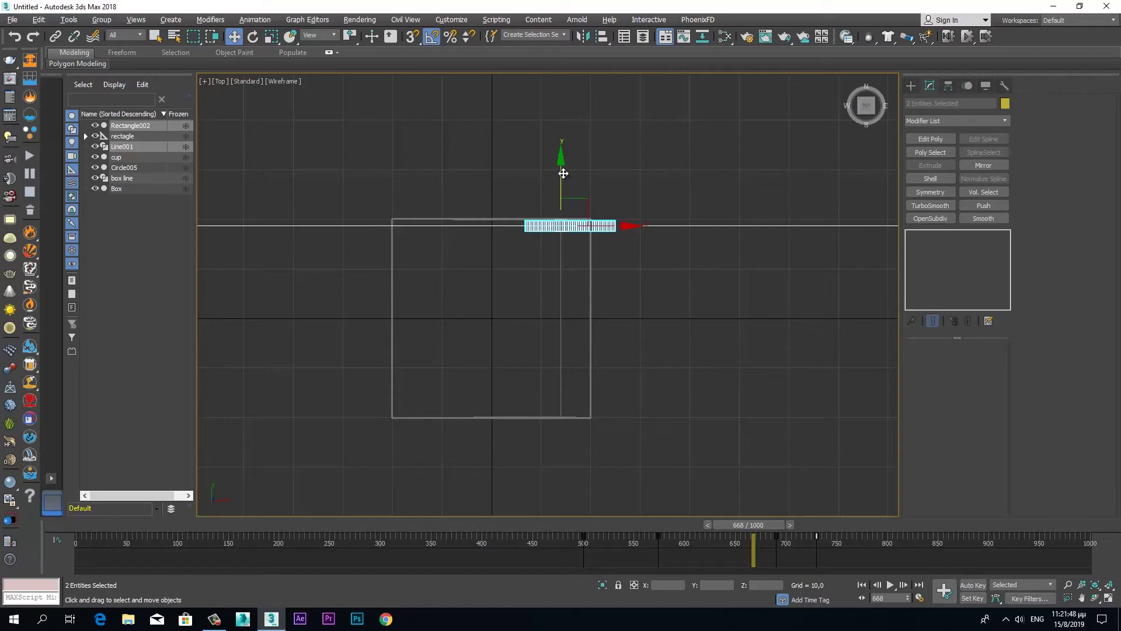
left_click_drag(563, 171, 558, 357, "shift")
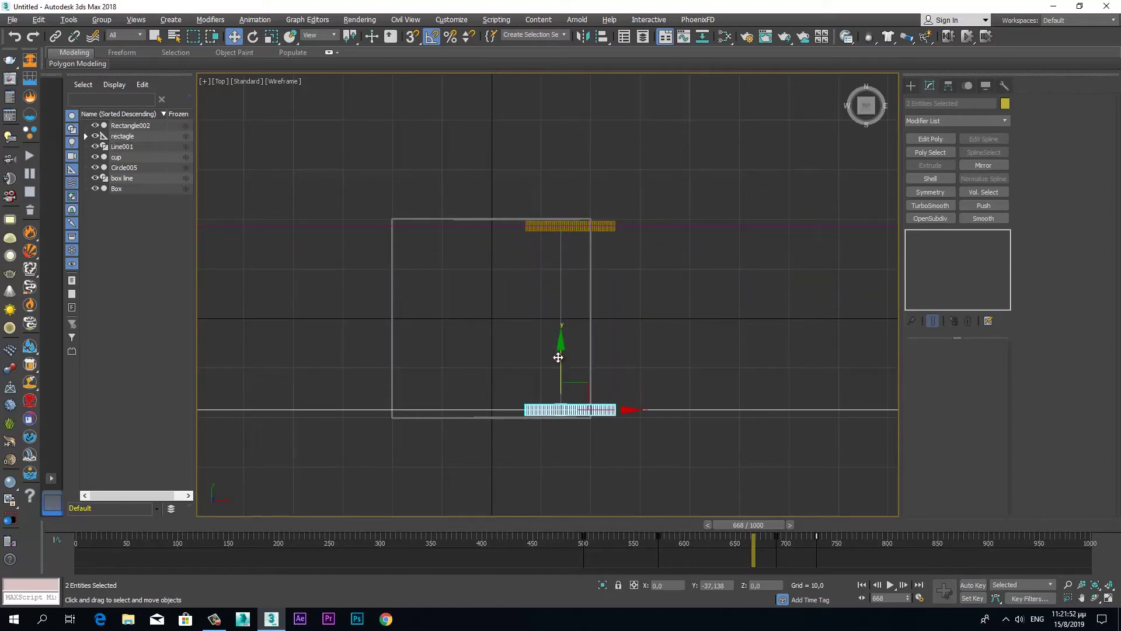
left_click_drag(559, 357, 558, 356, "shift")
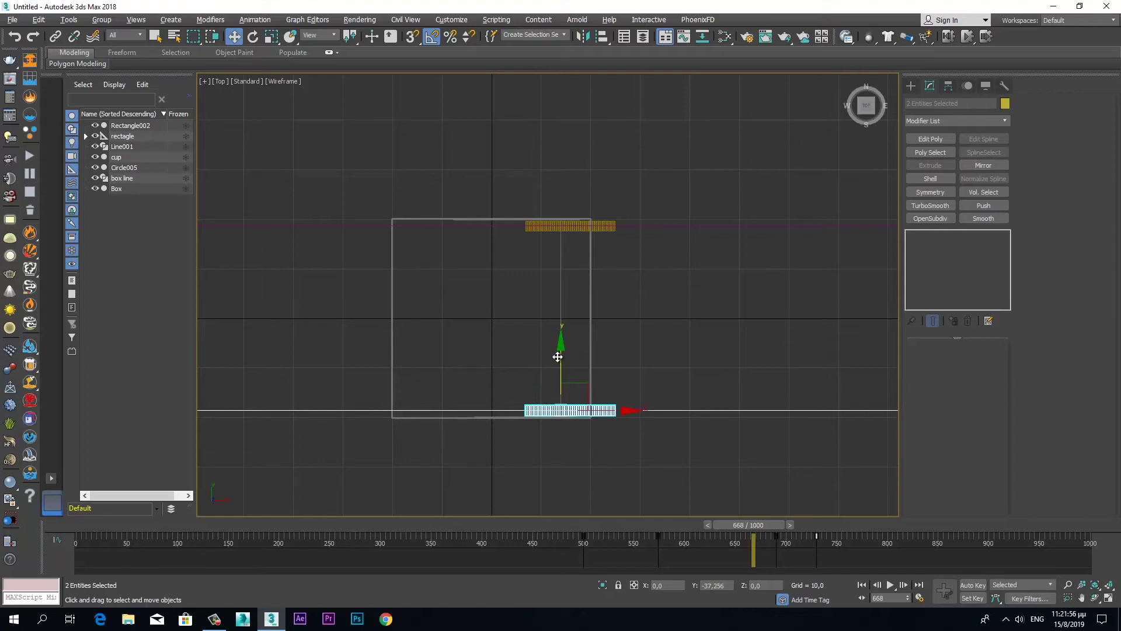
left_click_drag(558, 357, 558, 356, "shift")
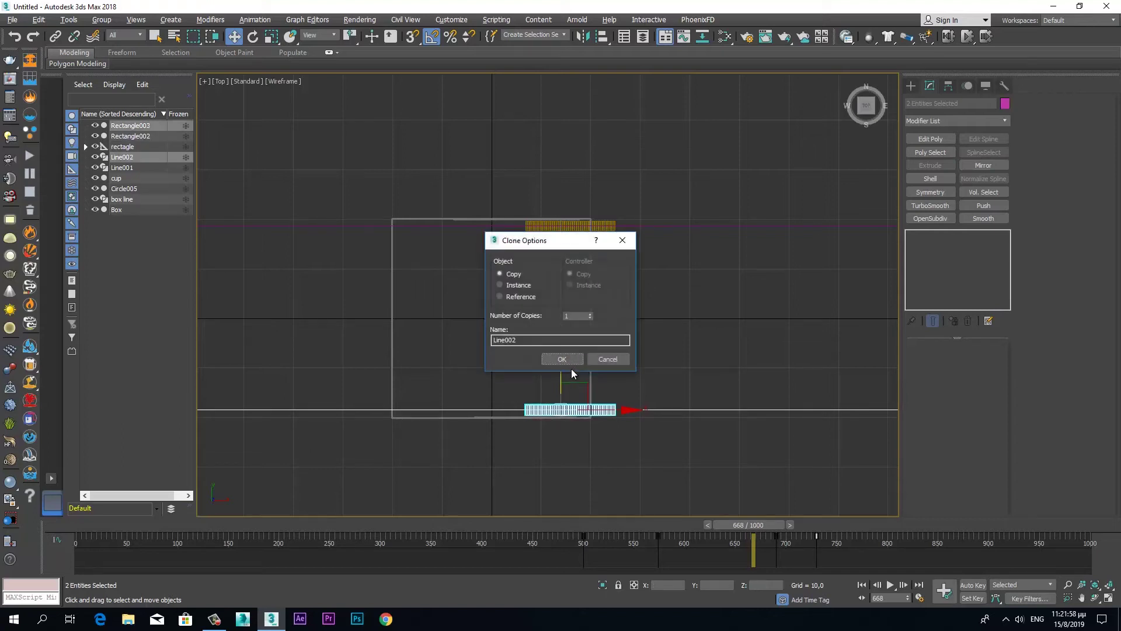
left_click(569, 362)
key("alt+w")
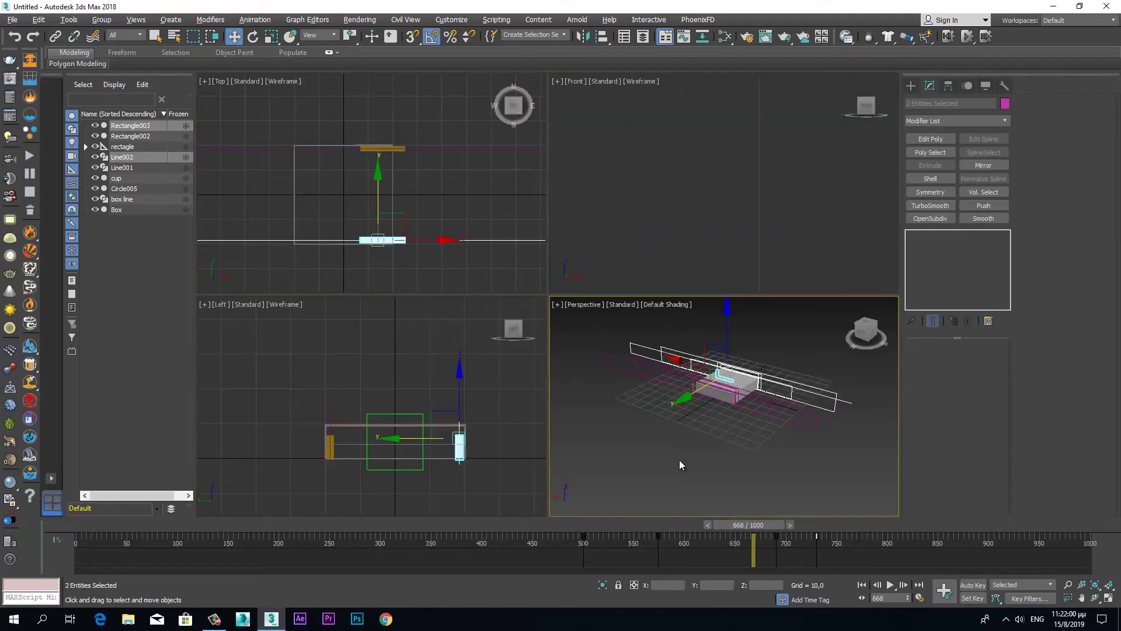
key("alt+w")
Return to frame 574, clear the selection and play the animation through.
mouse_move(767, 526)
left_mouse_down()
mouse_move(675, 535)
mouse_move(717, 542)
mouse_move(706, 460)
left_mouse_up()
key("w")
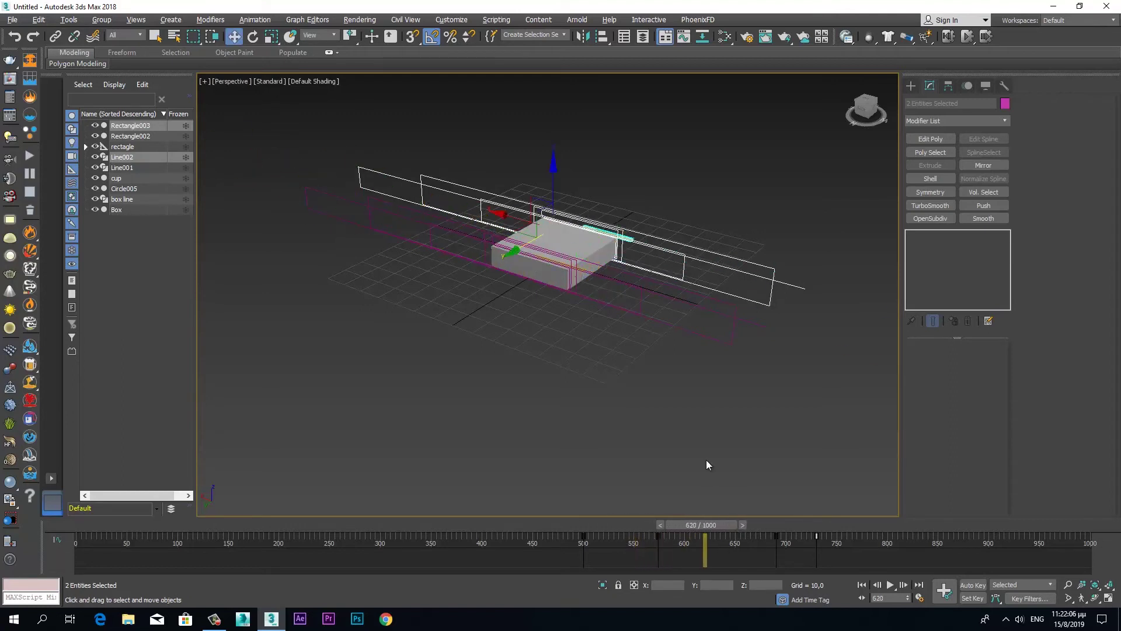
left_click(707, 460)
key("F4")
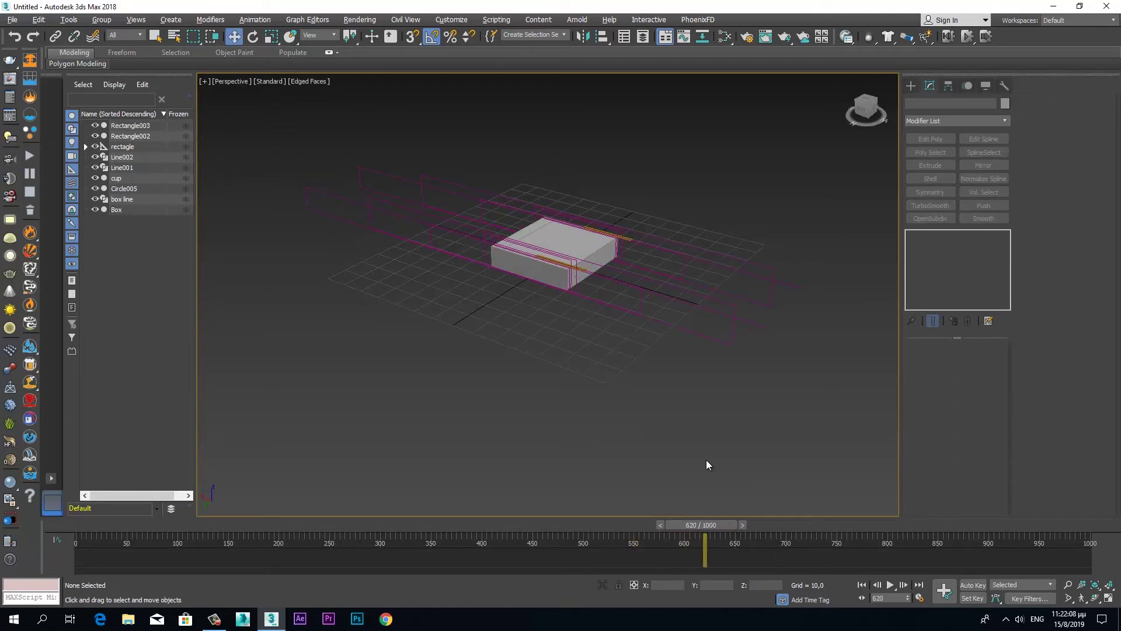
key("F4")
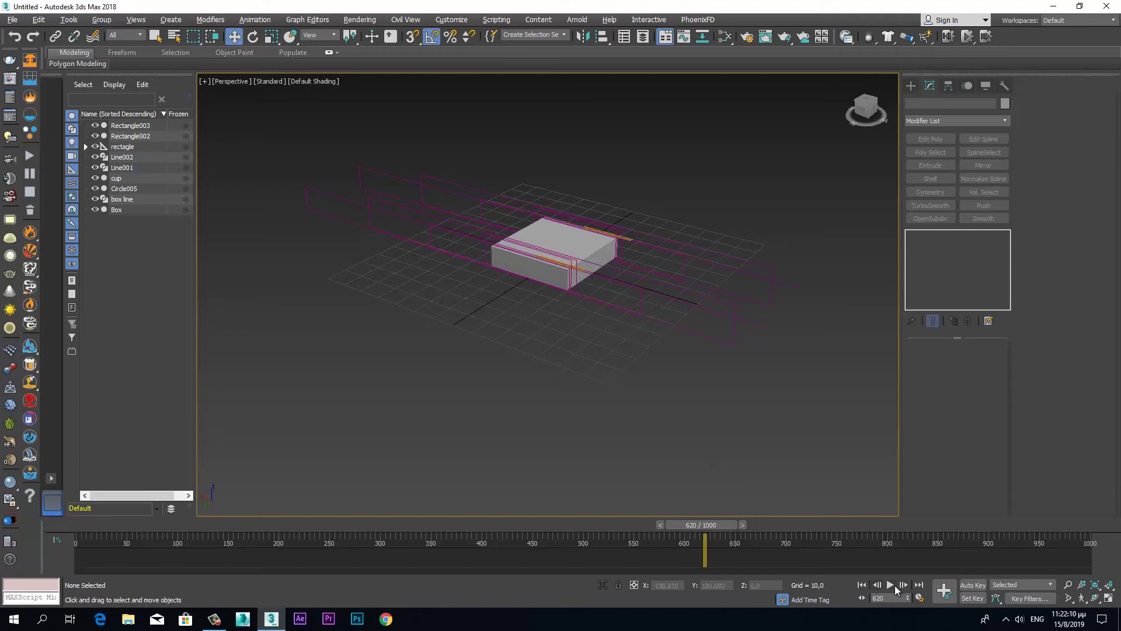
left_click(890, 585)
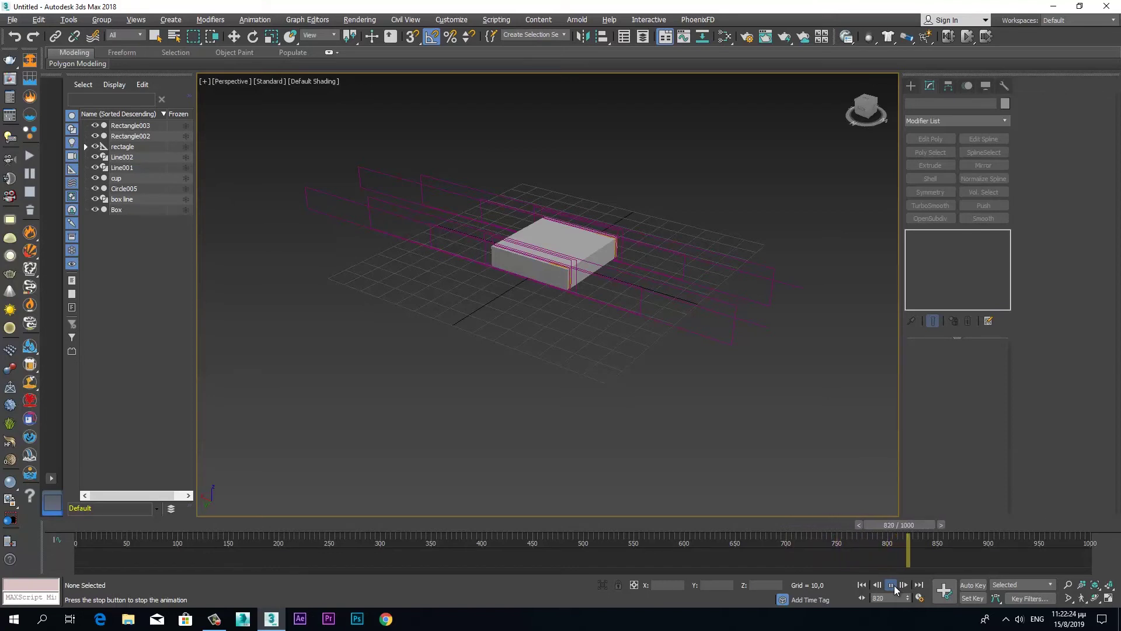
left_click(895, 586)
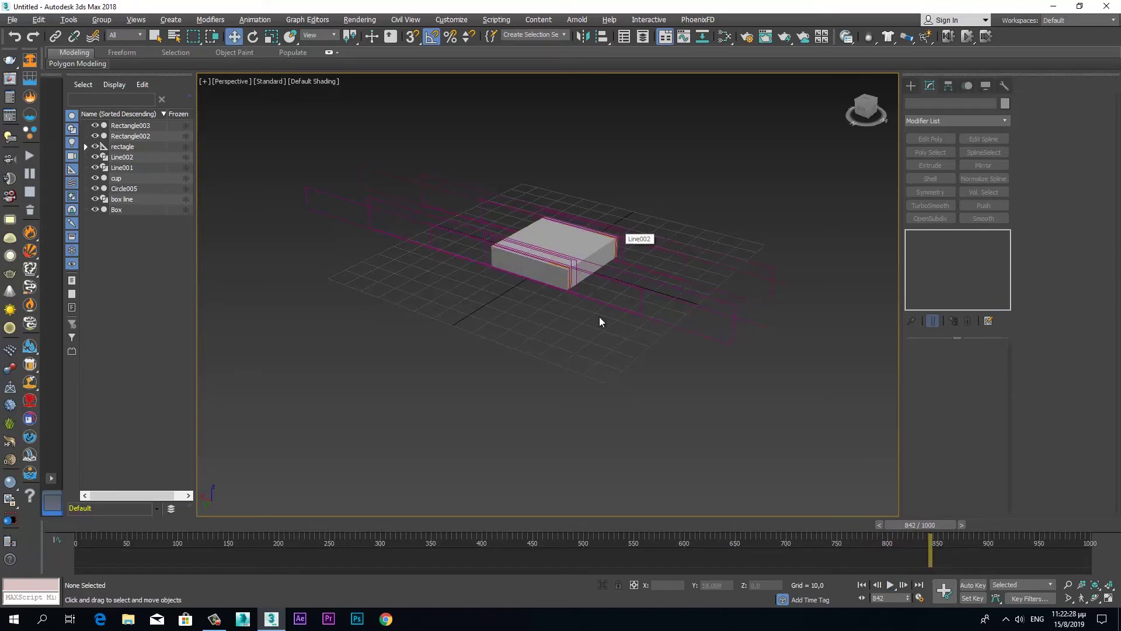
Select Rectangle003 and box-select its track-bar keys from about frame 480 to 800.
middle_click_drag(569, 363, 554, 411, "alt")
mouse_move(600, 281)
middle_mouse_down("alt")
mouse_move(596, 423)
mouse_move(595, 368)
mouse_move(622, 351)
middle_mouse_up("alt")
scroll(569, 355, "up", 3)
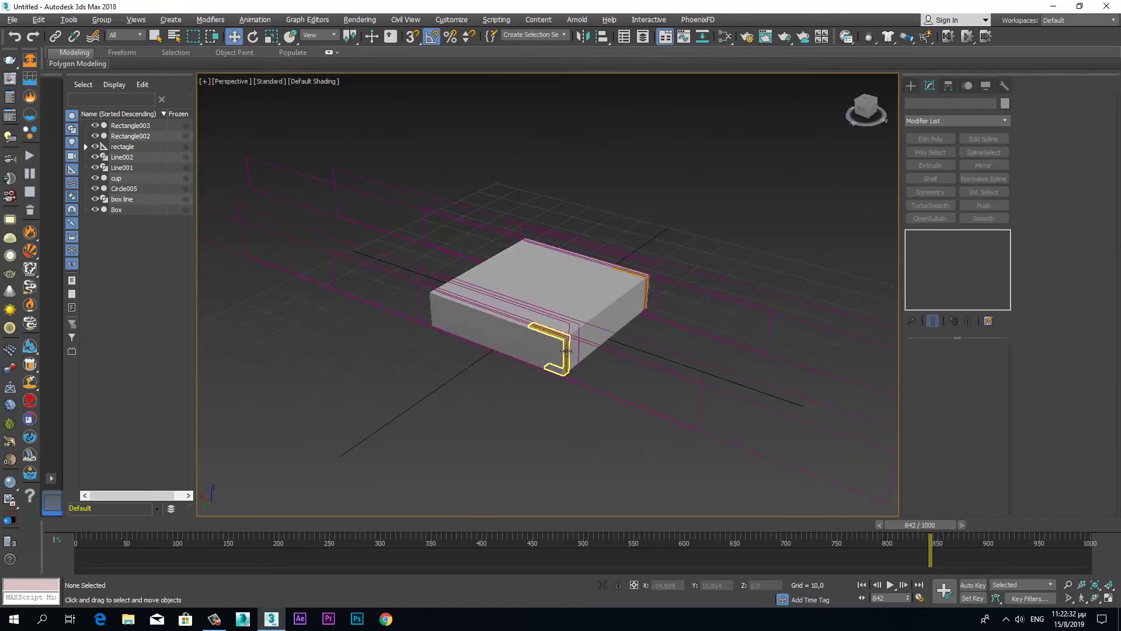
left_click(644, 286)
left_click_drag(888, 551, 562, 571)
mouse_move(907, 525)
left_mouse_down()
mouse_move(721, 555)
mouse_move(762, 544)
left_mouse_up()
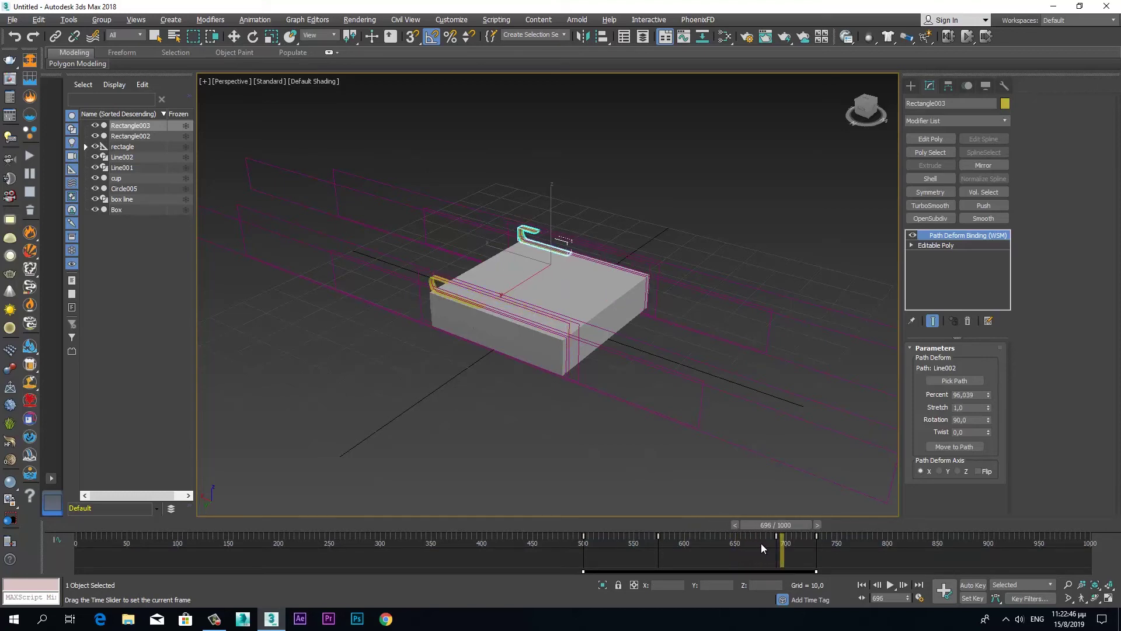
Shift Rectangle003's fold keys in the track bar so it folds at Percent 99,0 by frame 776.
key("w")
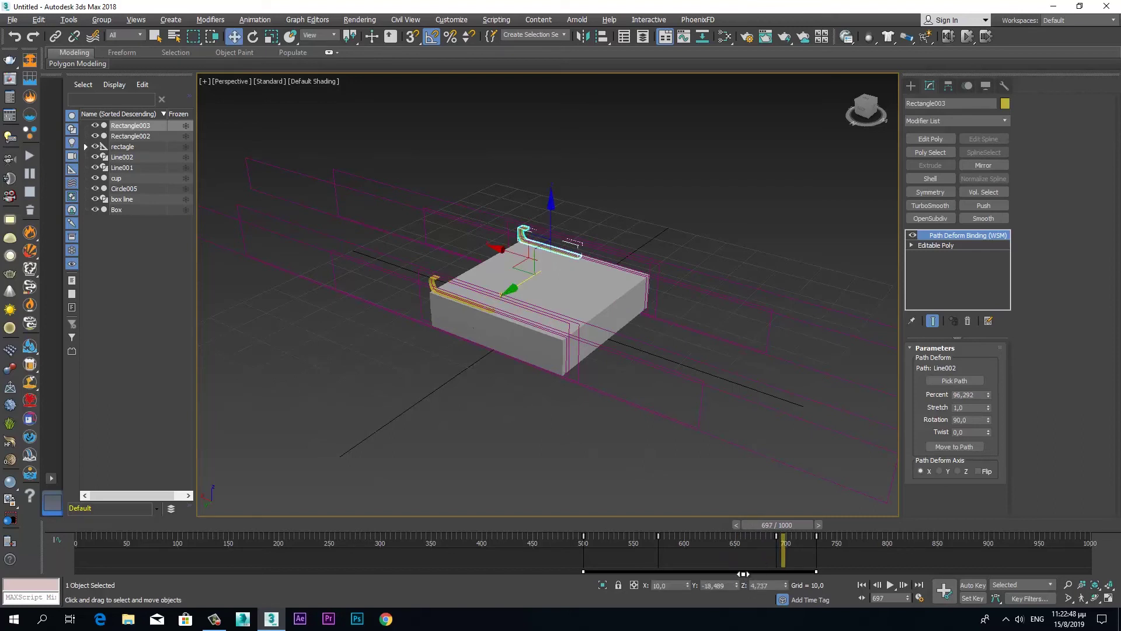
left_click_drag(740, 573, 729, 574)
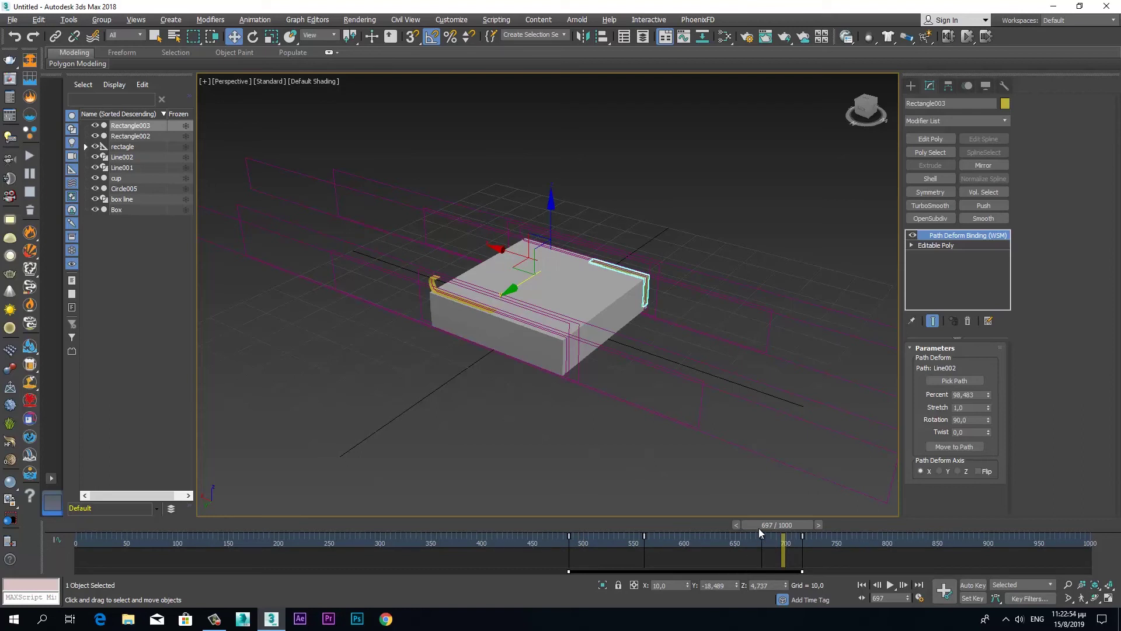
mouse_move(756, 527)
left_mouse_down()
mouse_move(738, 540)
mouse_move(786, 521)
mouse_move(757, 530)
left_mouse_up()
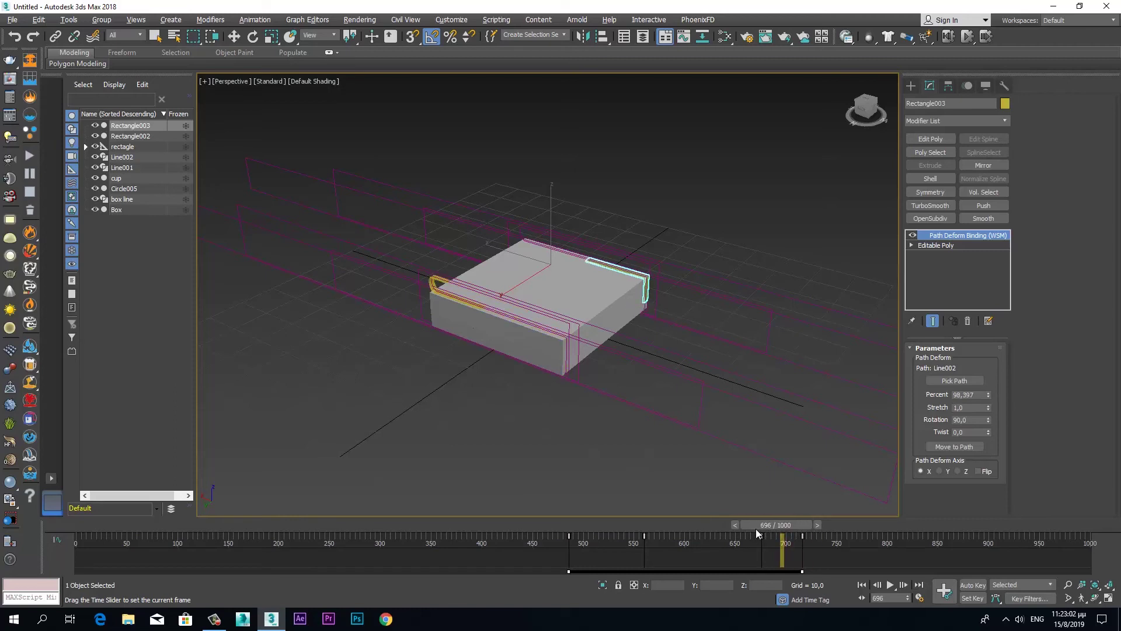
key("w")
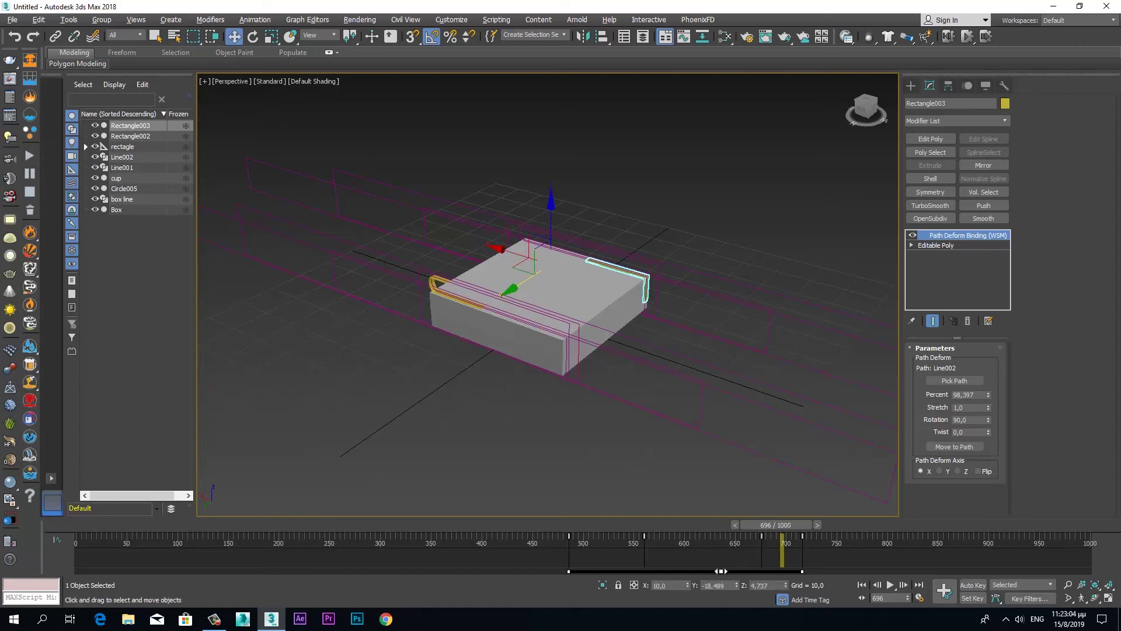
left_click_drag(718, 572, 755, 571)
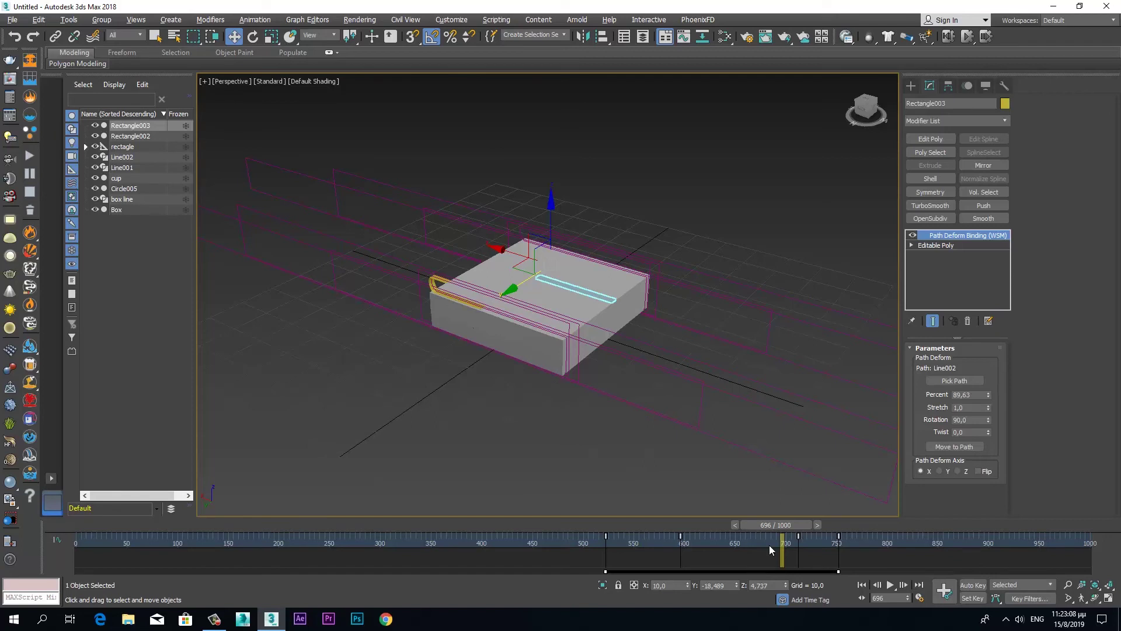
left_click_drag(748, 526, 770, 524)
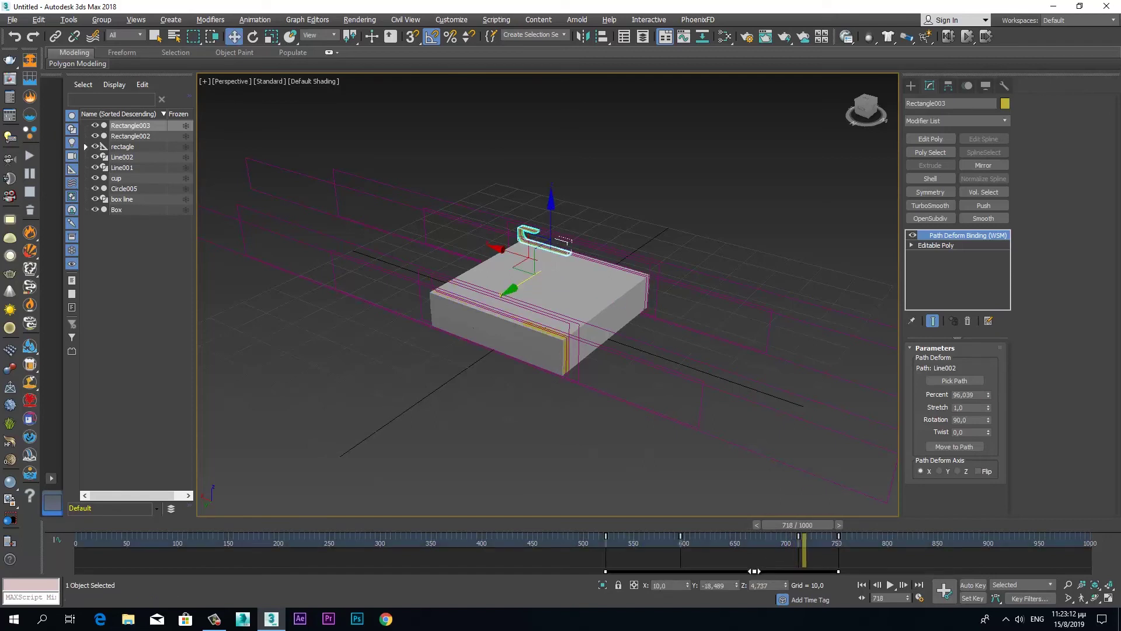
left_click_drag(754, 571, 744, 571)
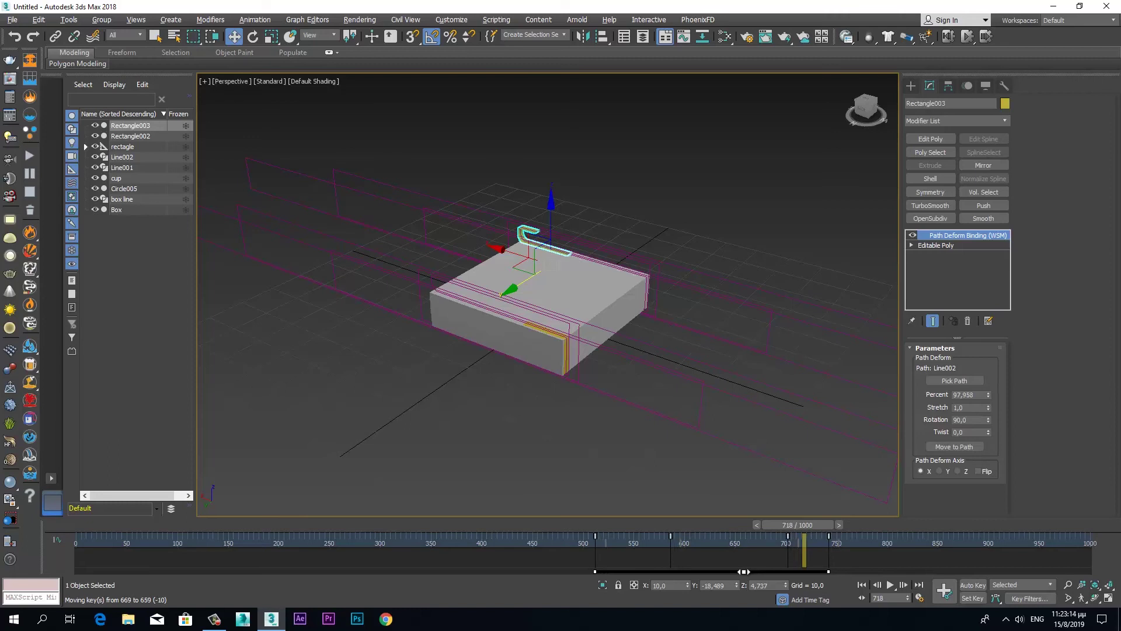
left_click_drag(753, 571, 755, 570)
mouse_move(772, 522)
left_mouse_down()
mouse_move(790, 524)
mouse_move(717, 563)
mouse_move(625, 584)
mouse_move(863, 558)
left_mouse_up()
key("w")
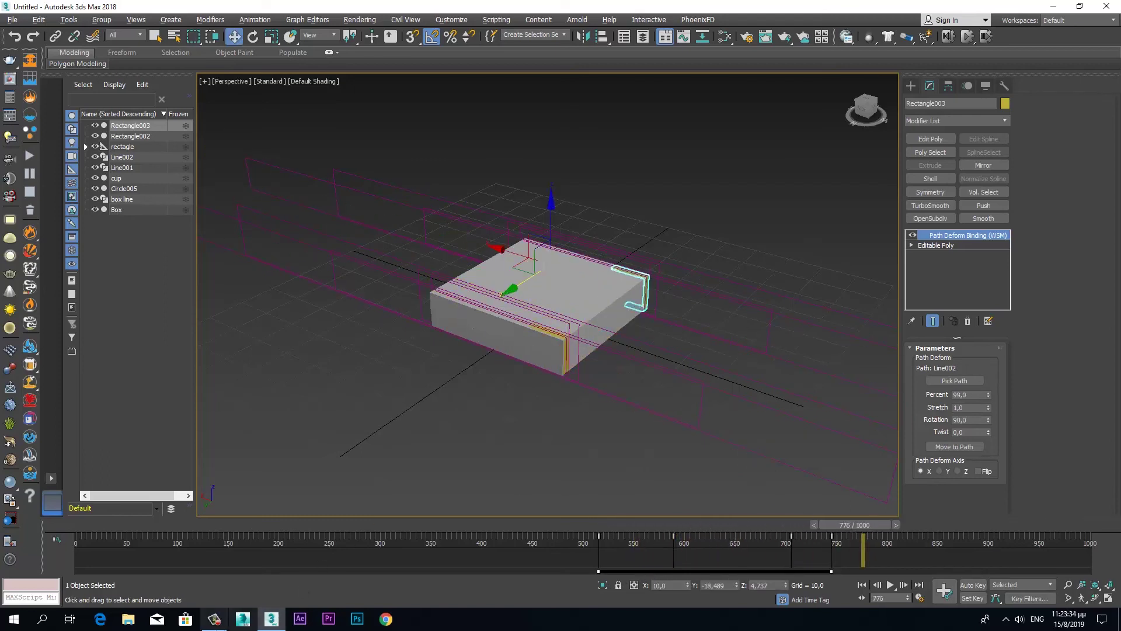
Set the animation end time to frame 800 and move to the last frame.
mouse_move(856, 525)
left_mouse_down()
mouse_move(904, 526)
mouse_move(776, 546)
mouse_move(904, 538)
left_mouse_up()
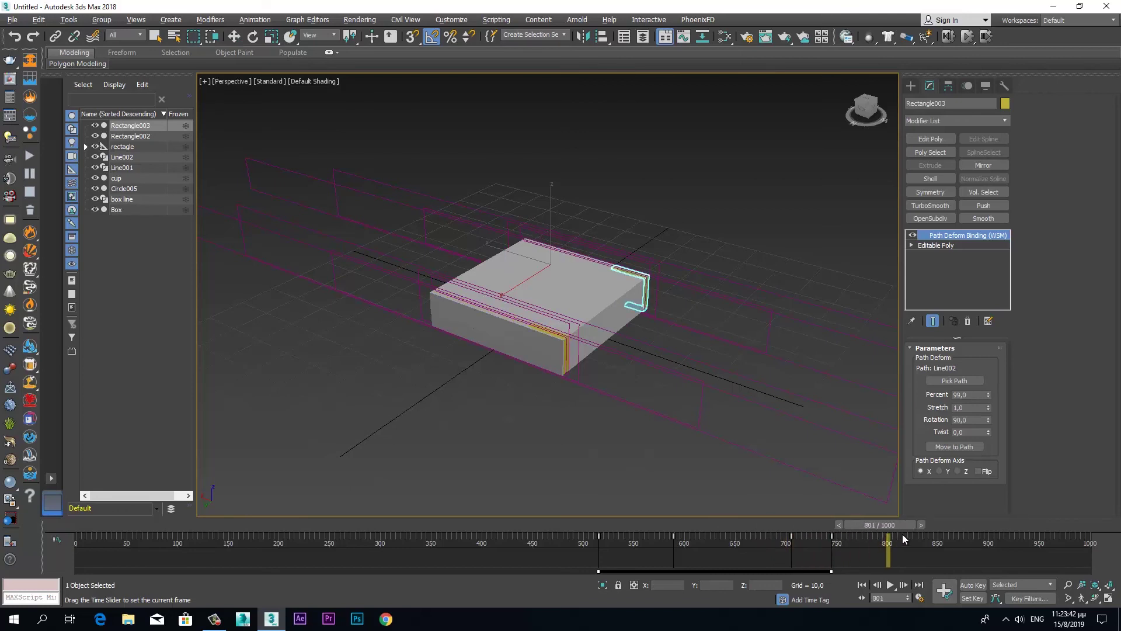
left_click(839, 525)
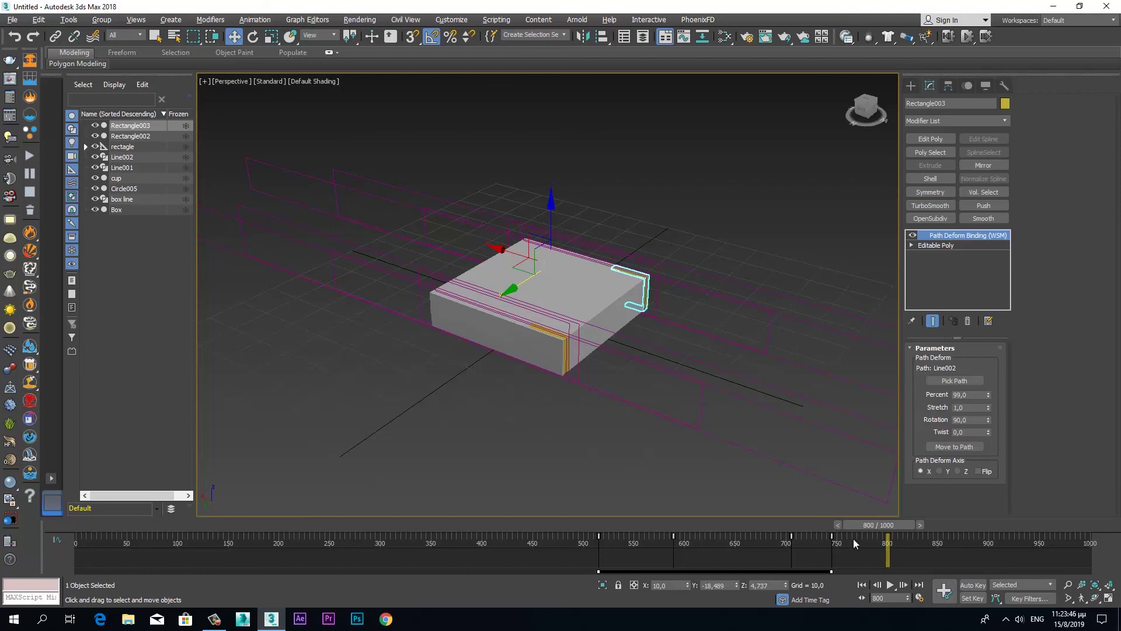
right_click_drag(879, 545, 1070, 542, "ctrl+alt")
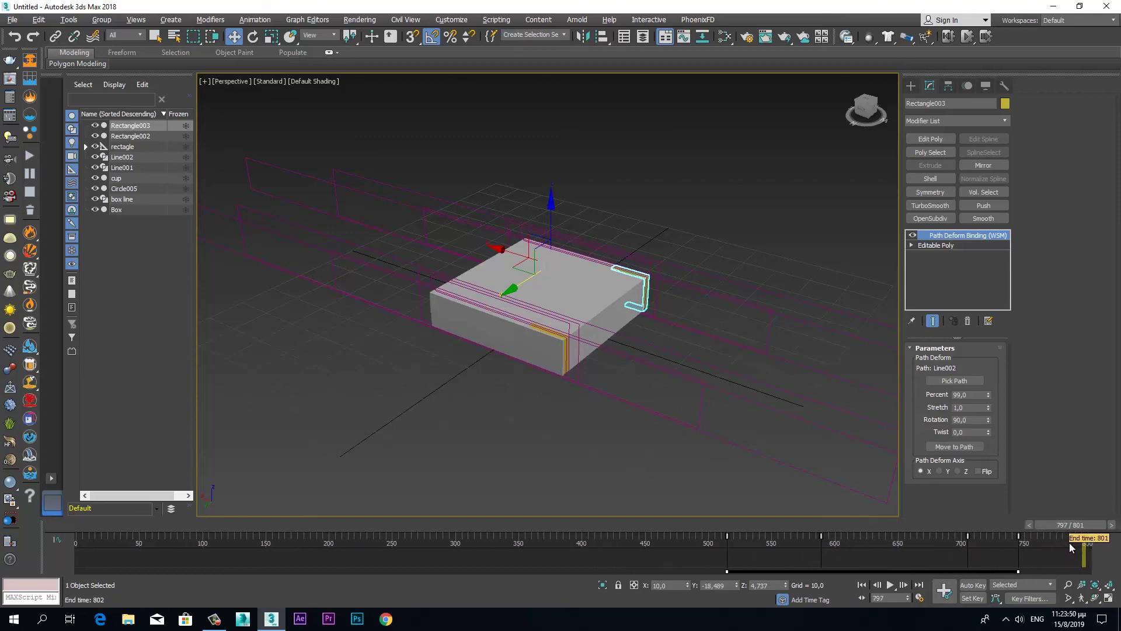
left_click_drag(1045, 525, 1099, 525)
left_click(17, 22)
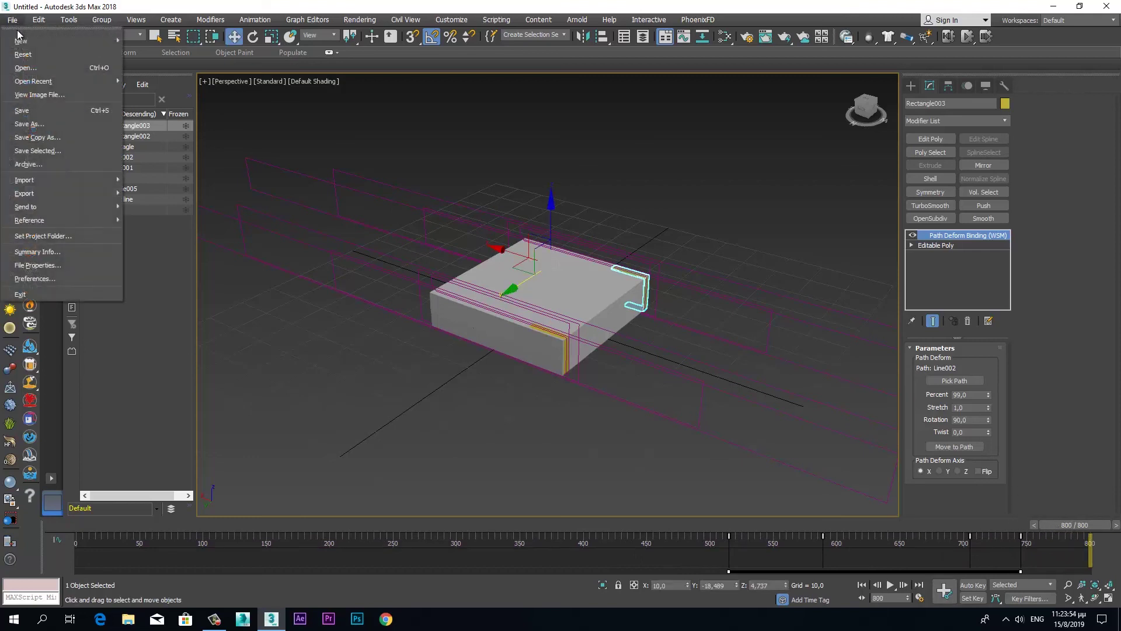
Save the scene to the Desktop as 'box animation.max'.
left_click(30, 127)
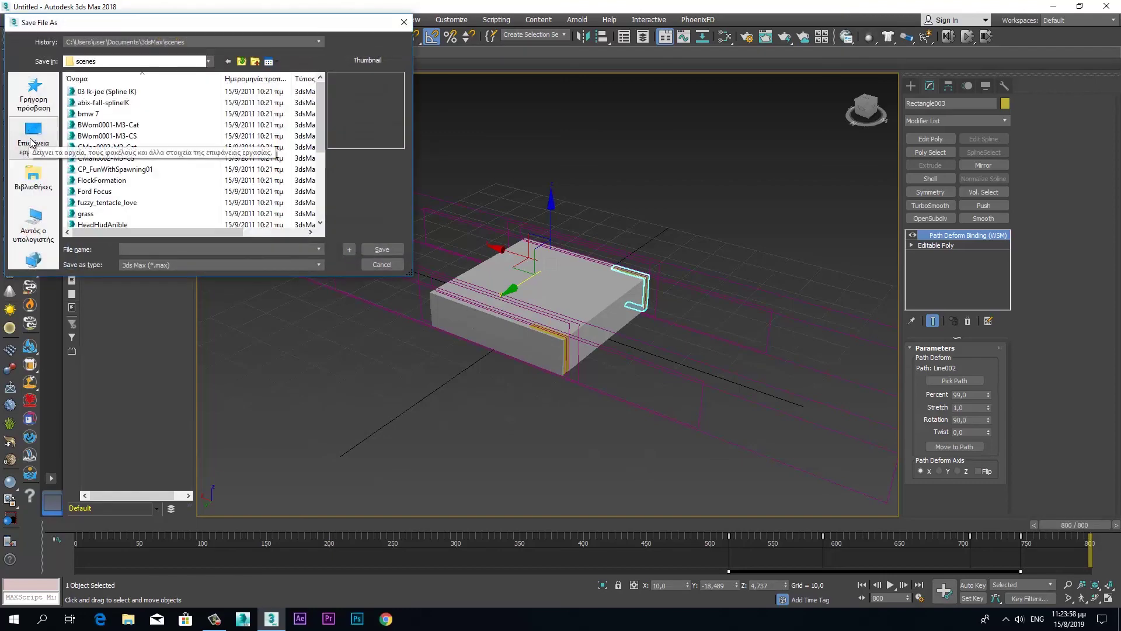
left_click(32, 143)
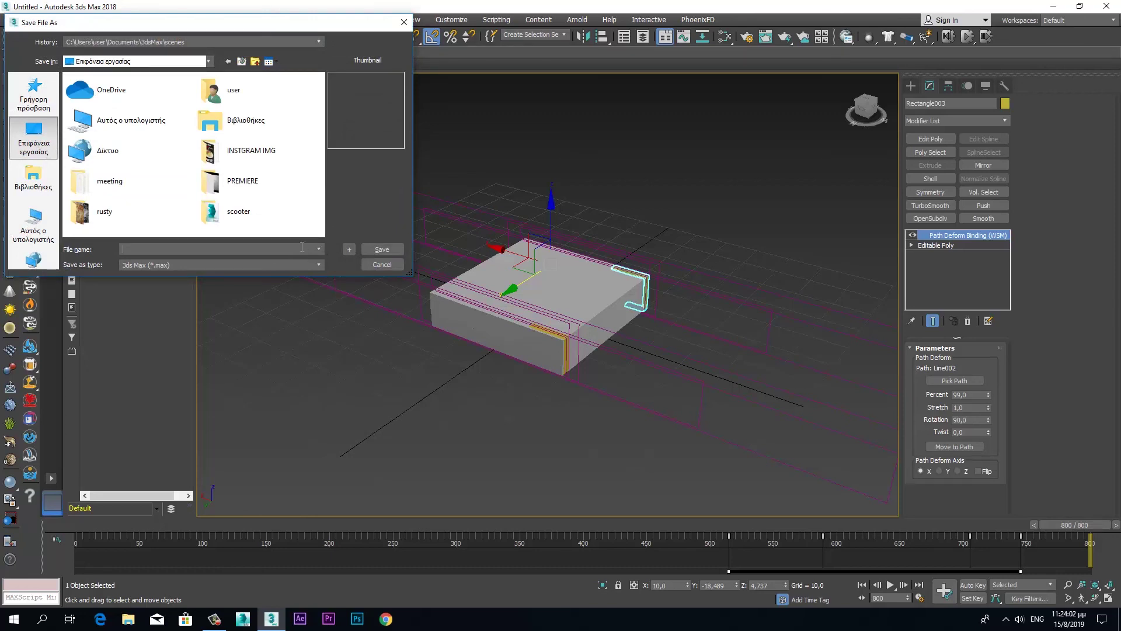
type("box animation")
left_click(382, 249)
left_click(224, 625)
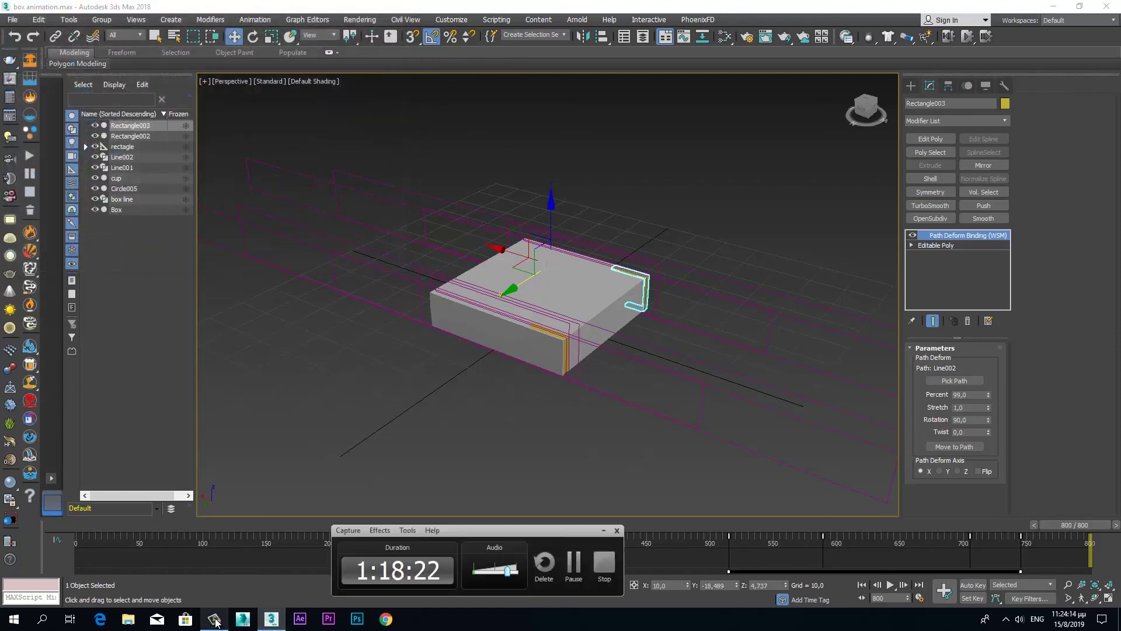